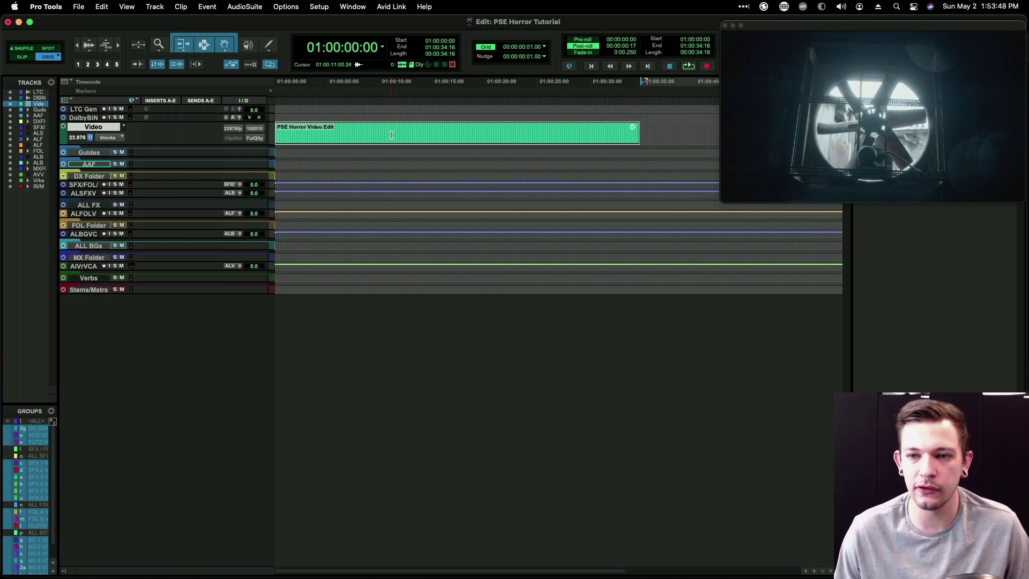
Step: Add a marker named START at the beginning of the session
click(302, 131)
key(Return)
key(KP_Enter)
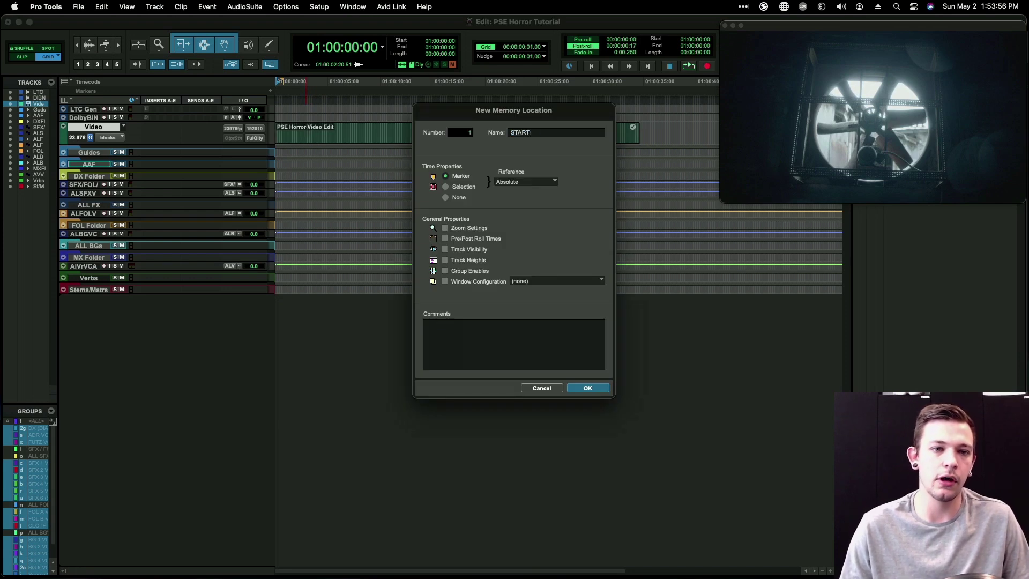
key(Return)
Step: Add a marker named END at the end of the video clip
key(Tab)
key(KP_Enter)
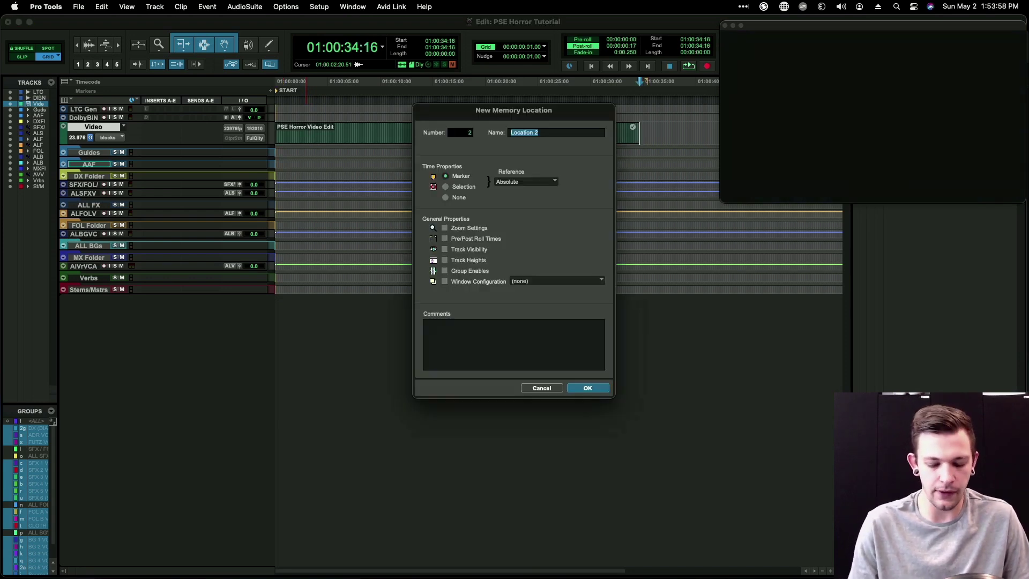
key(Return)
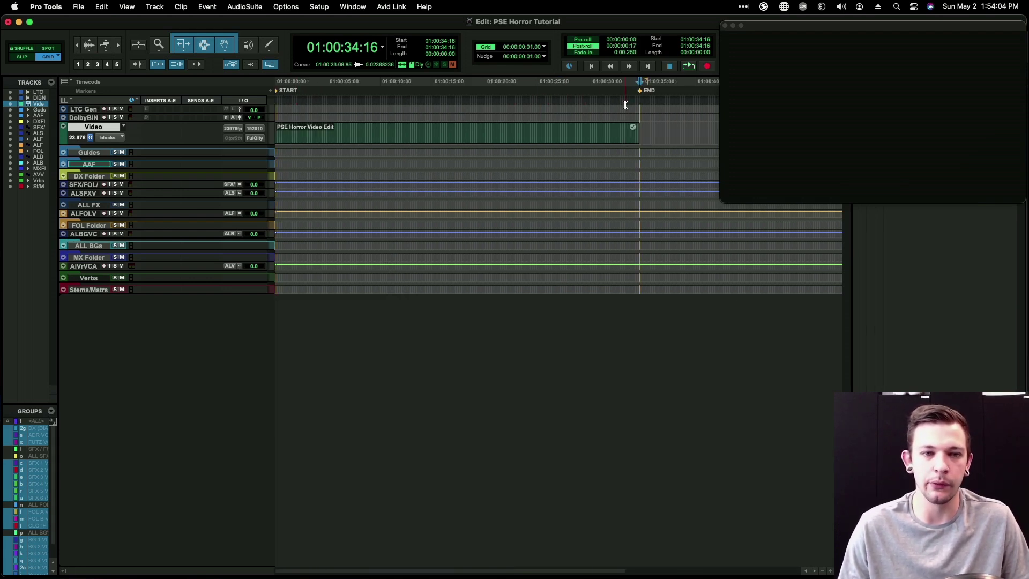
Step: Make the DX Folder track inactive and hide it
key(super+bracketright)
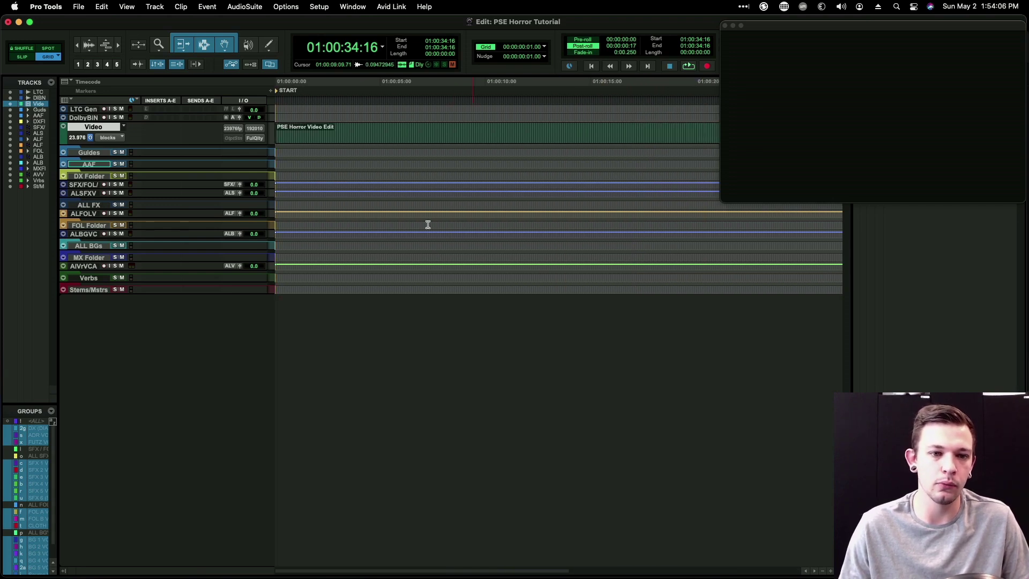
click(92, 176)
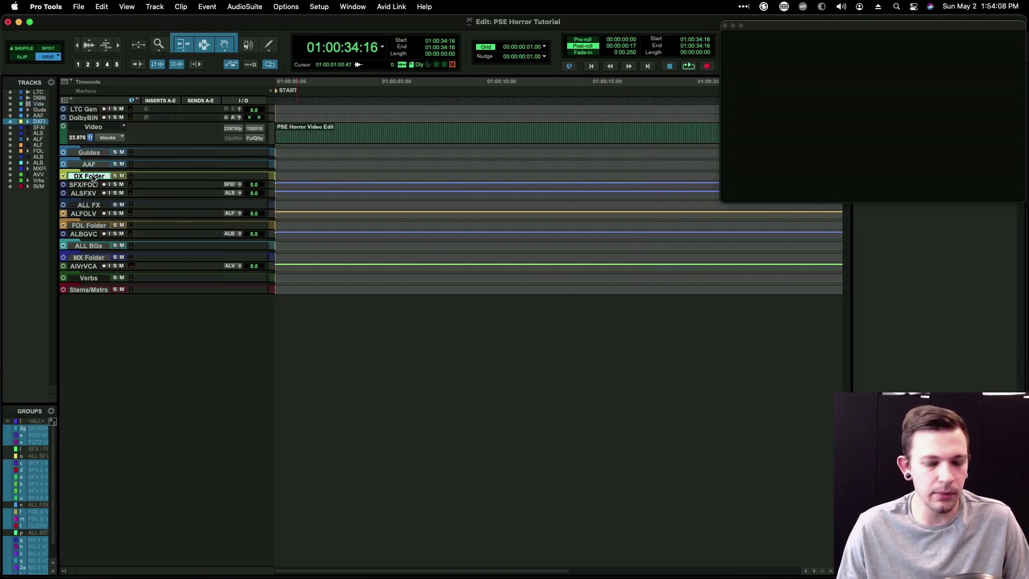
key(shift+super+n)
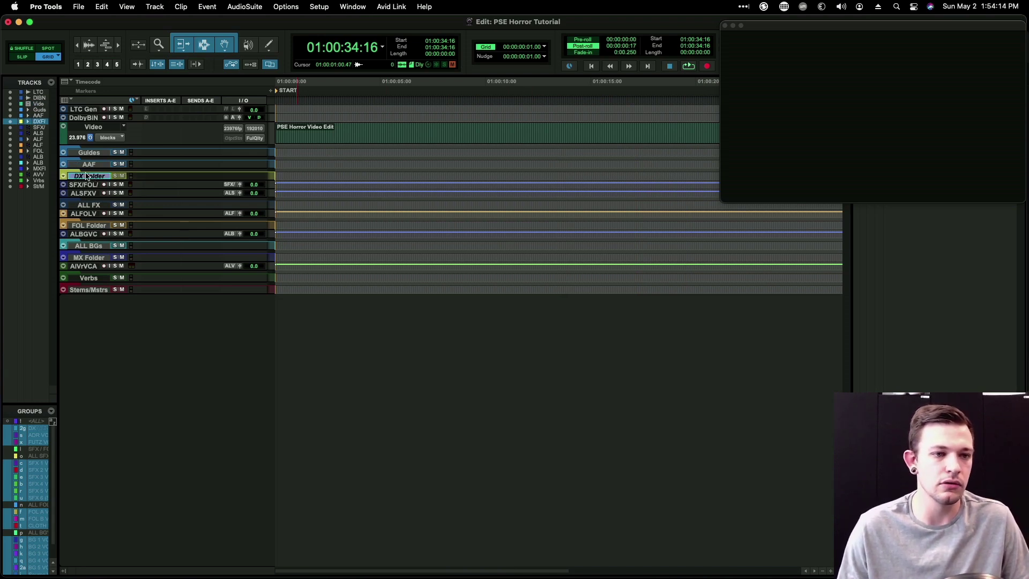
right_click(93, 176)
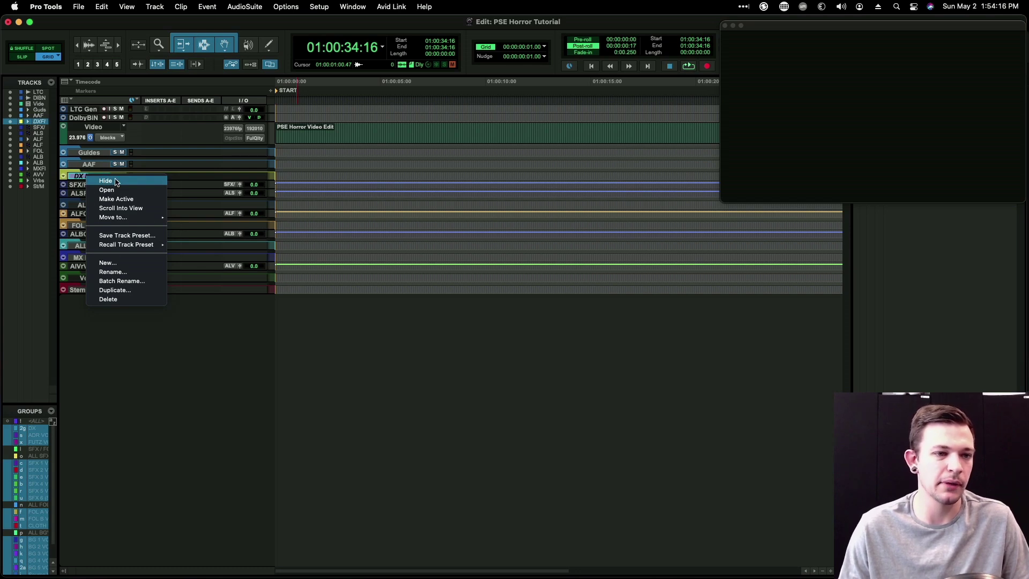
click(115, 182)
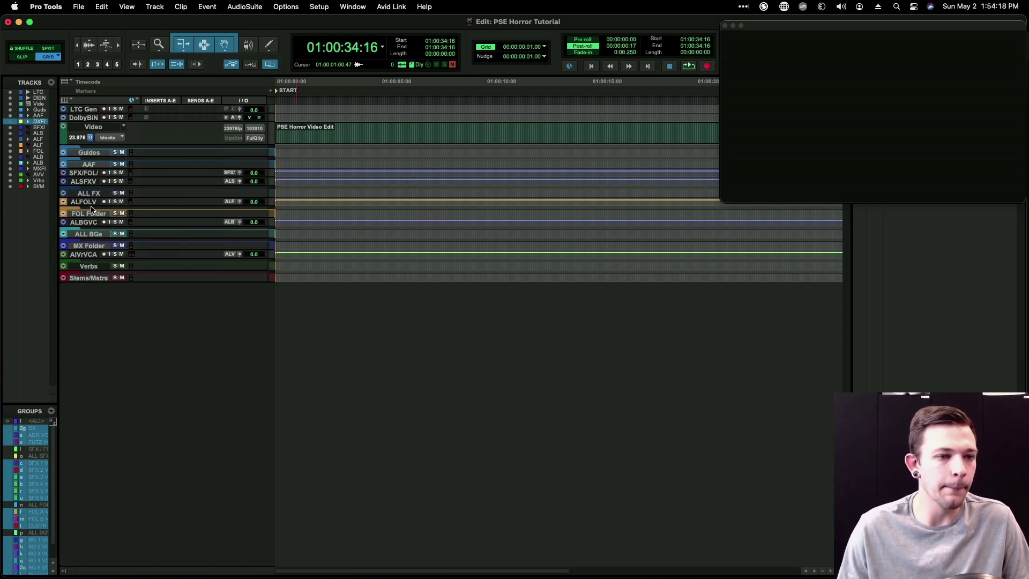
Step: Make the MX Folder track inactive and hide it
click(91, 215)
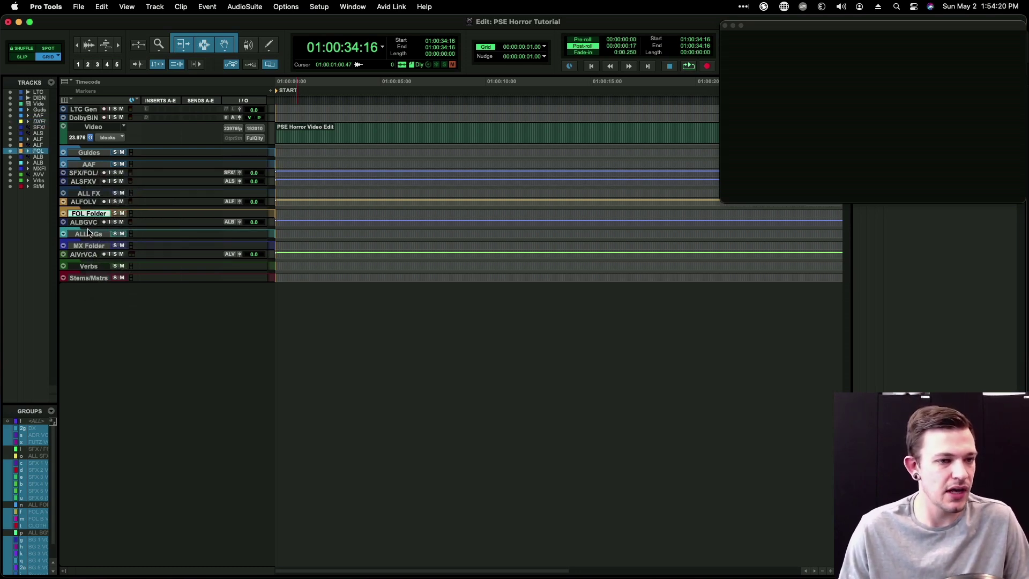
click(89, 235)
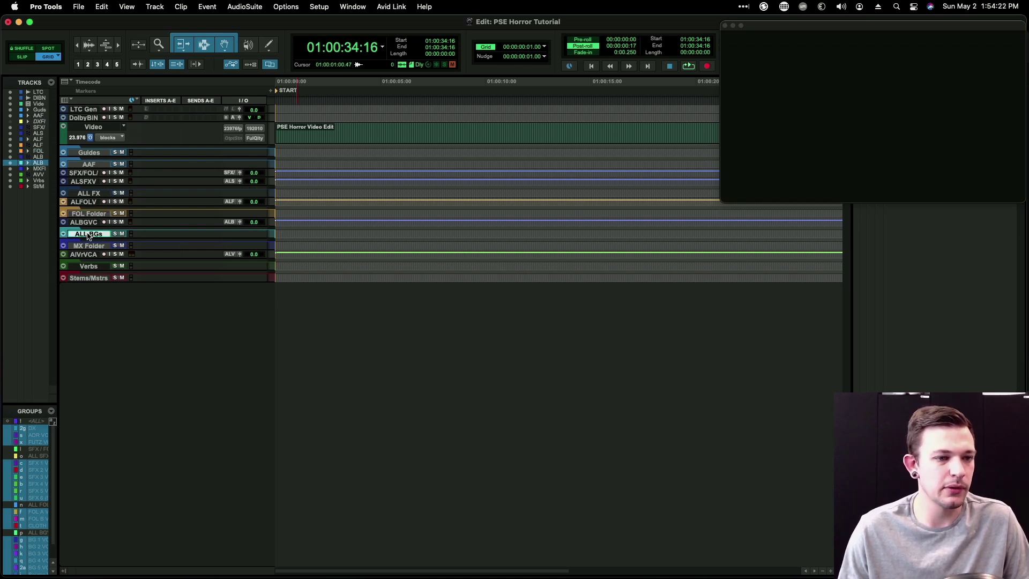
click(89, 246)
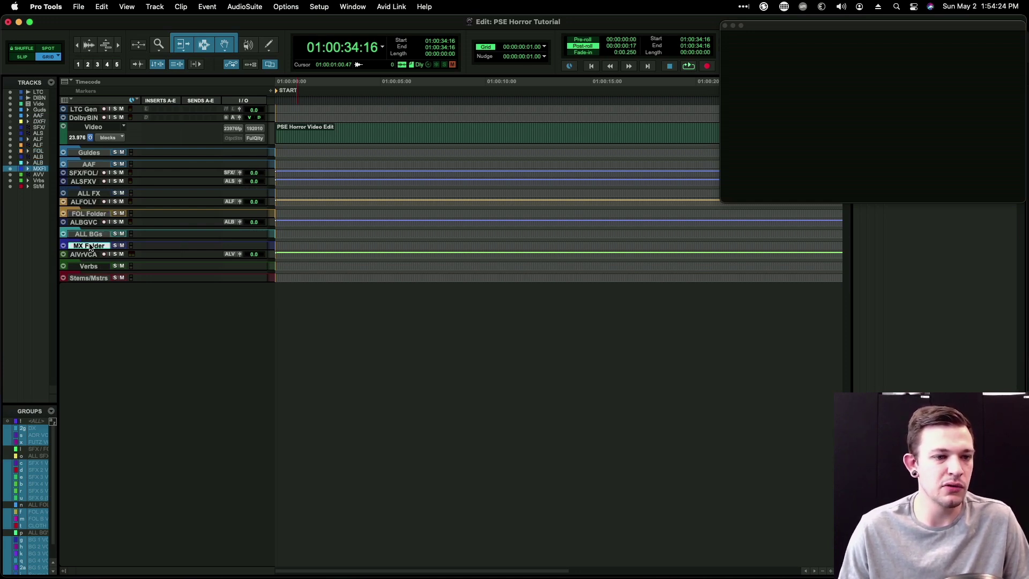
right_click(98, 245)
click(85, 244)
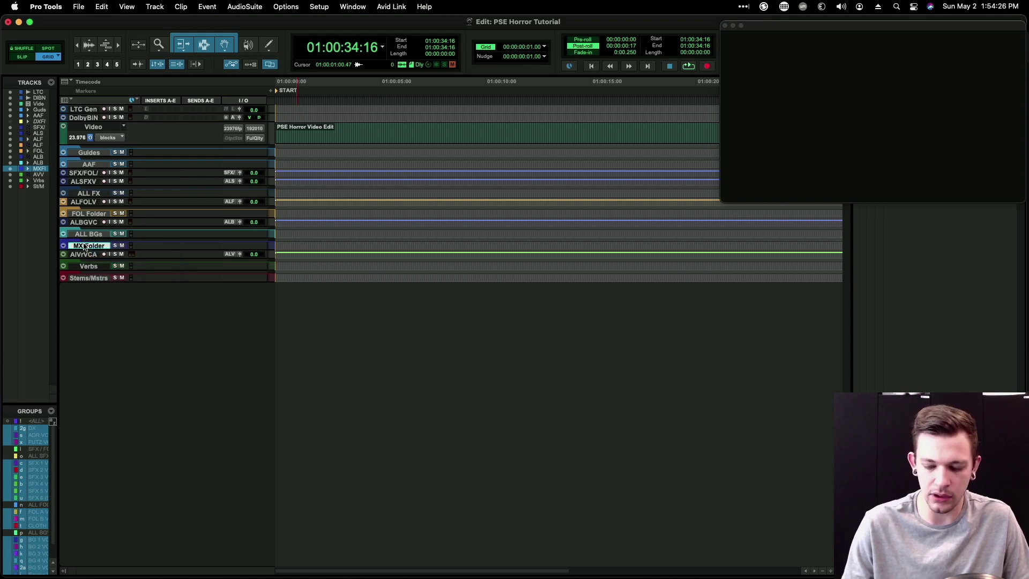
key(super+alt+shift+a)
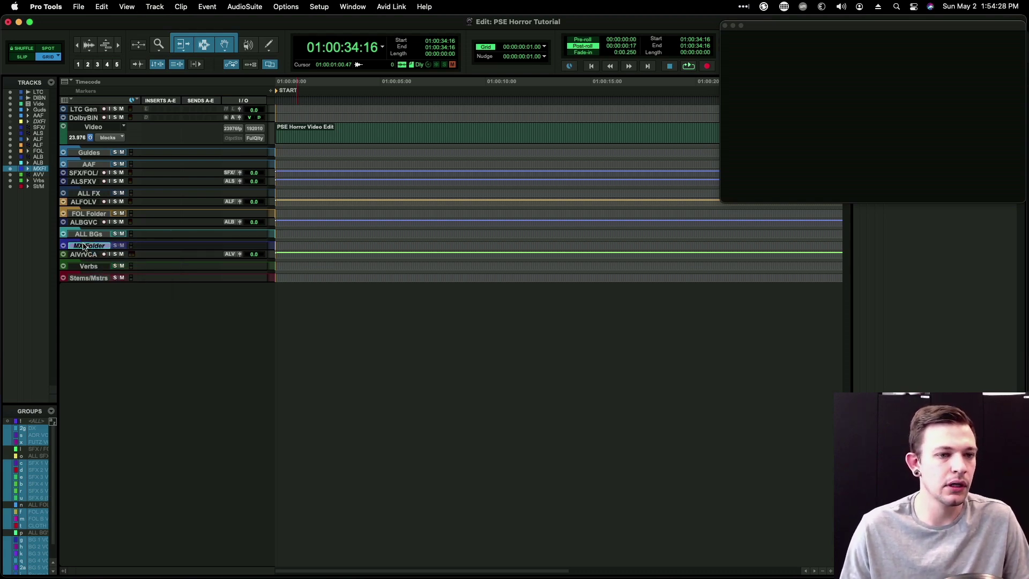
right_click(93, 247)
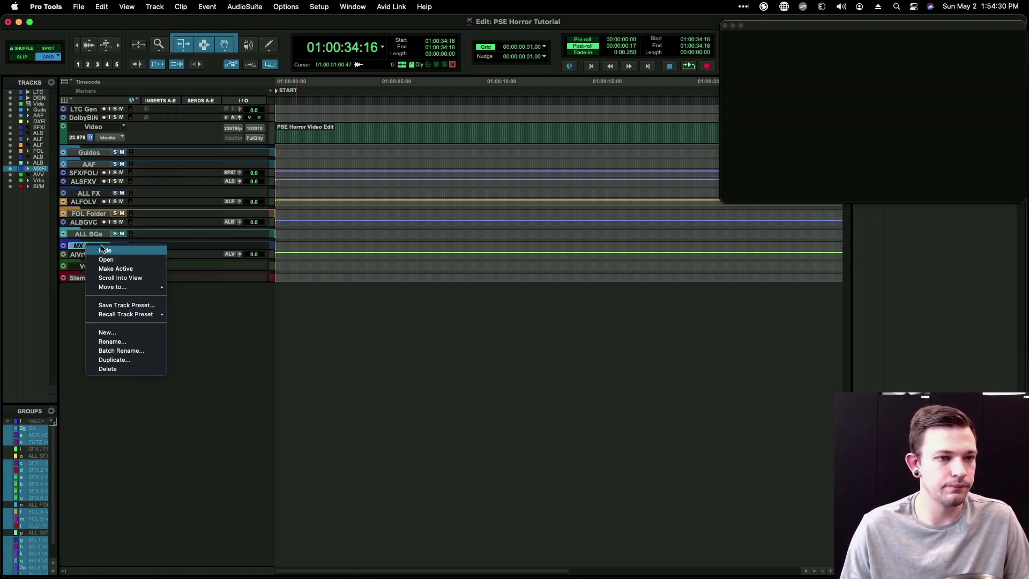
click(104, 249)
Step: Hide the Guides and AAF folder tracks together
click(90, 166)
shift+click(91, 152)
right_click(92, 154)
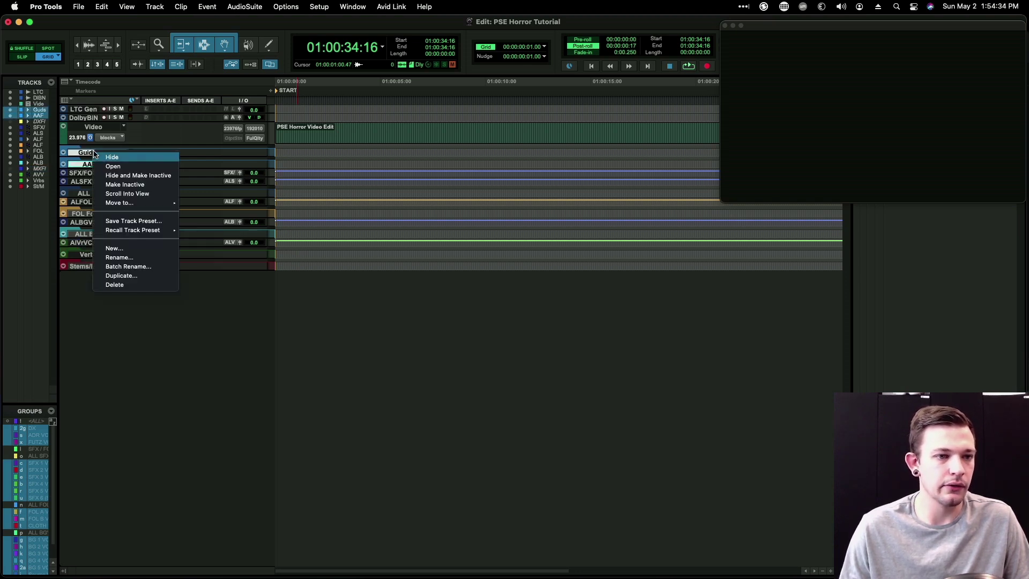
click(434, 216)
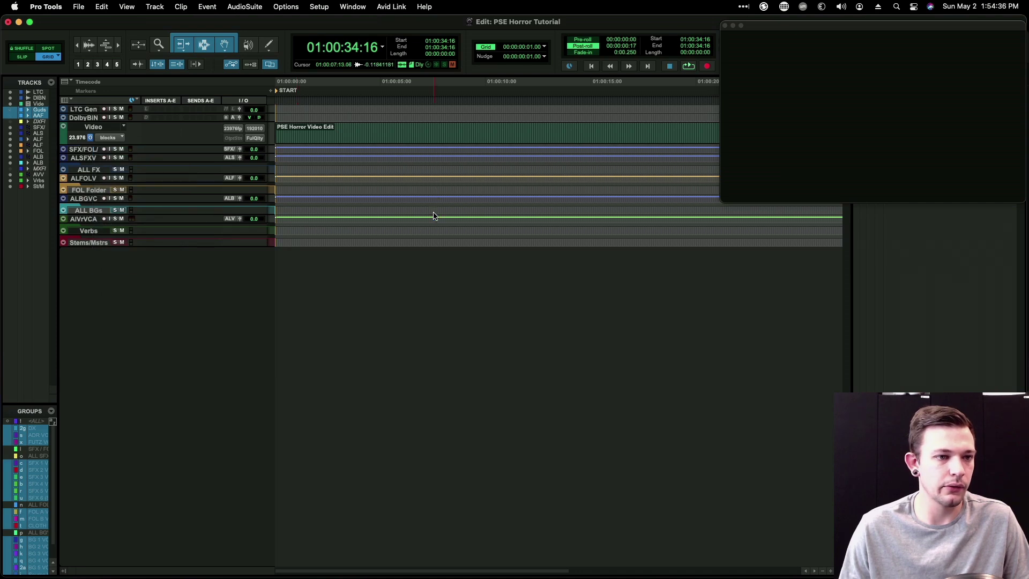
Step: Enlarge the floating video window and fit the whole video clip with its END marker in the timeline view
click(84, 170)
click(310, 127)
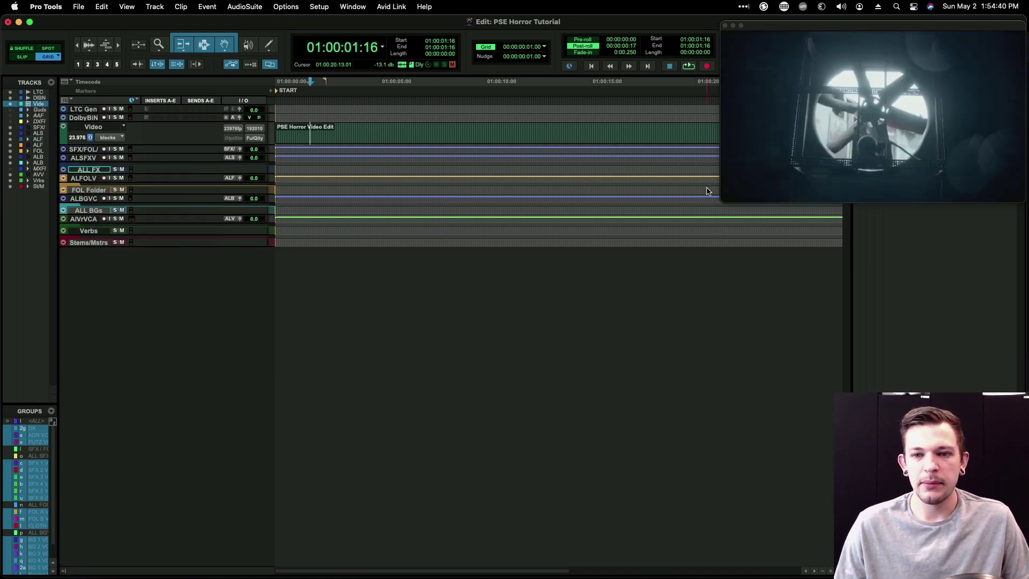
drag(721, 202, 548, 340)
key(r)
key(r)
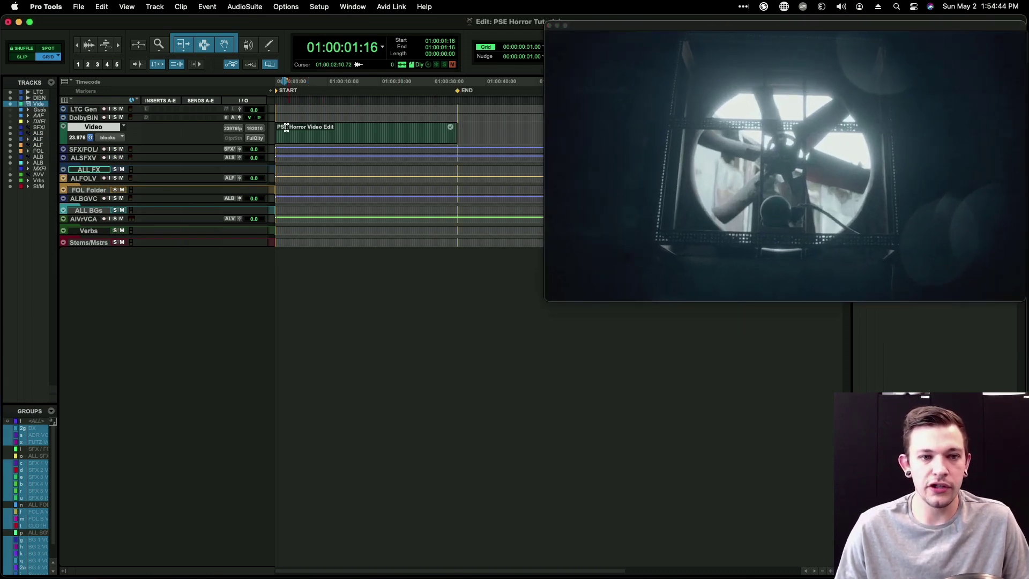
Step: Play the whole video from the START marker past the END marker to review the picture
drag(282, 129, 456, 132)
click(364, 130)
click(373, 128)
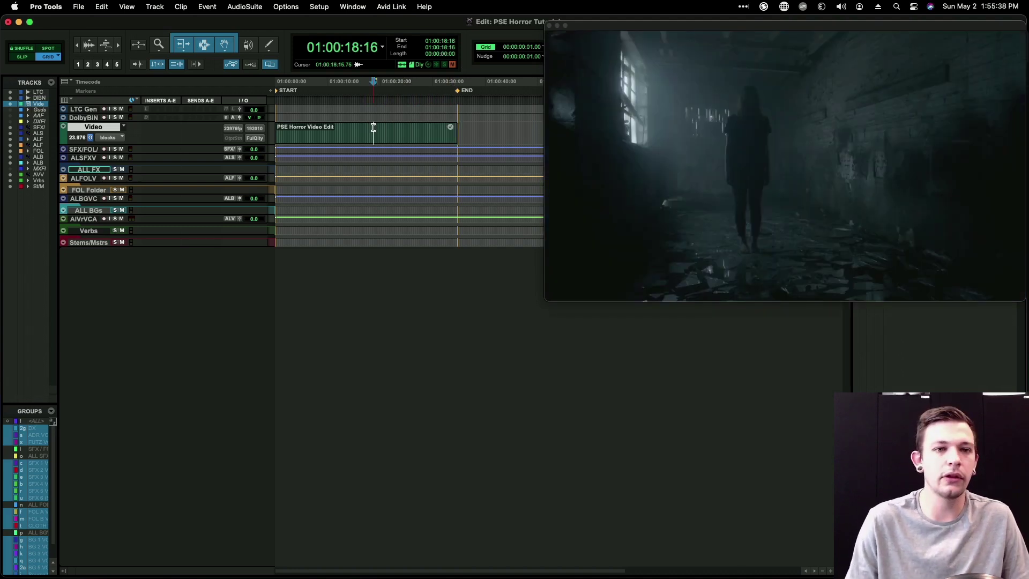
key(Return)
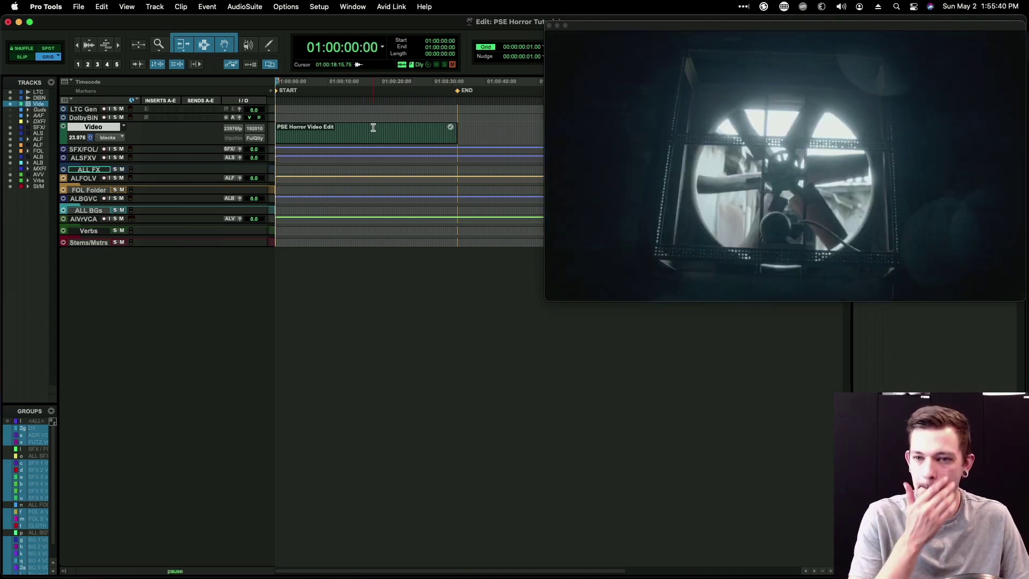
key(space)
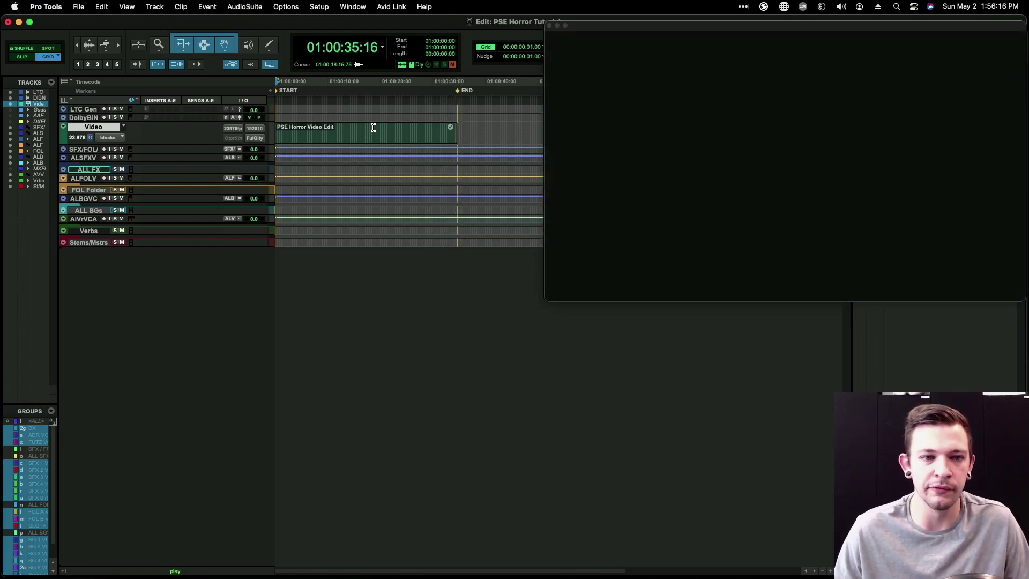
key(space)
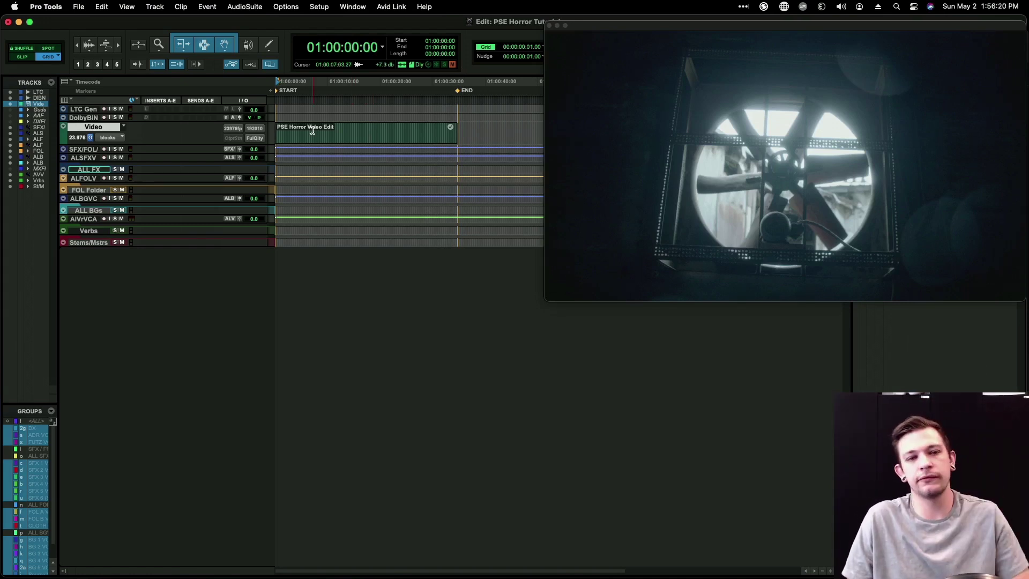
Step: Scrub through the video between about 01:00:01:13 and 01:00:18:08 to examine the fan, corridor, broken-floor and standing-figure shots
drag(283, 130, 350, 129)
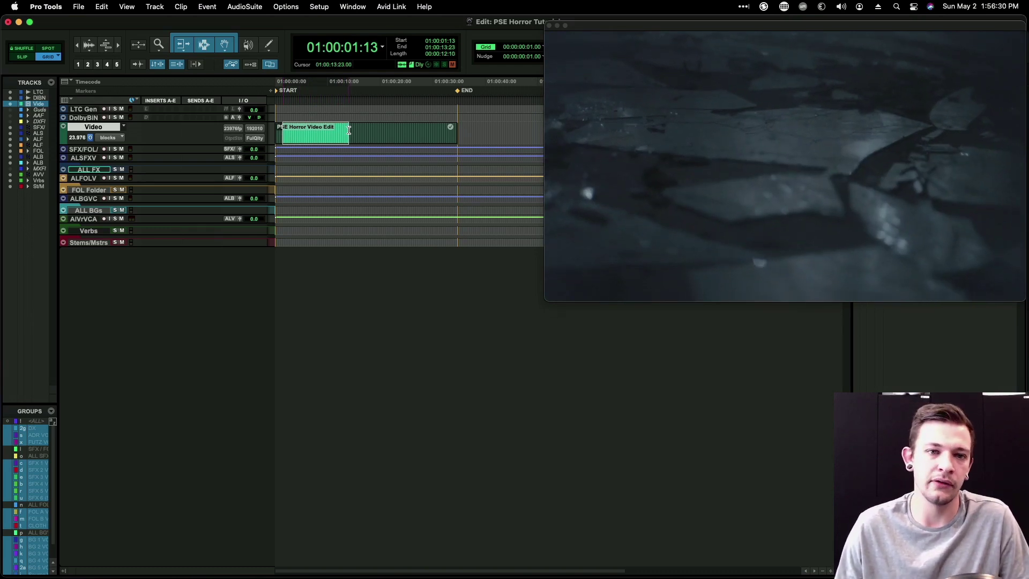
click(349, 130)
drag(343, 131, 371, 132)
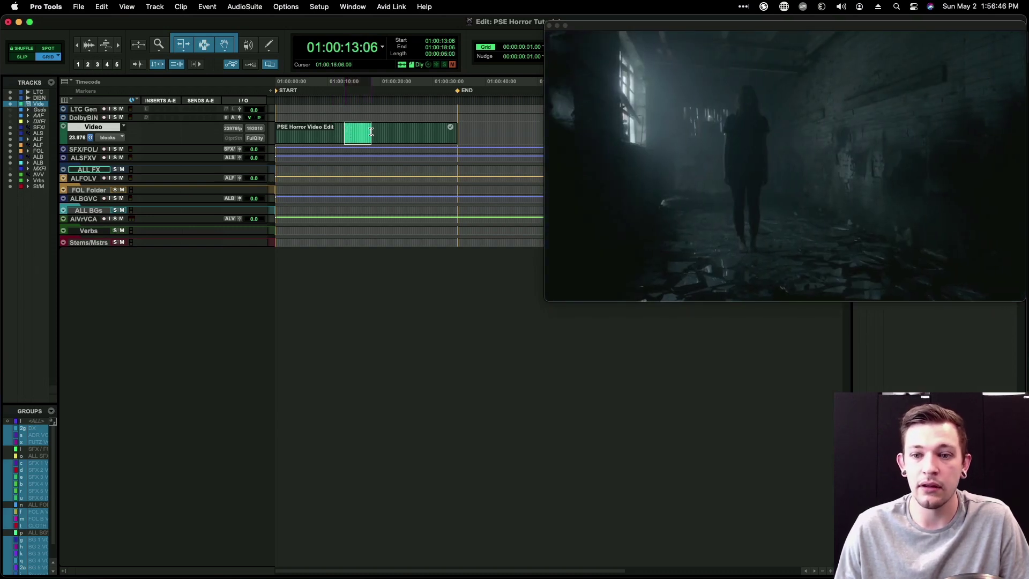
click(372, 132)
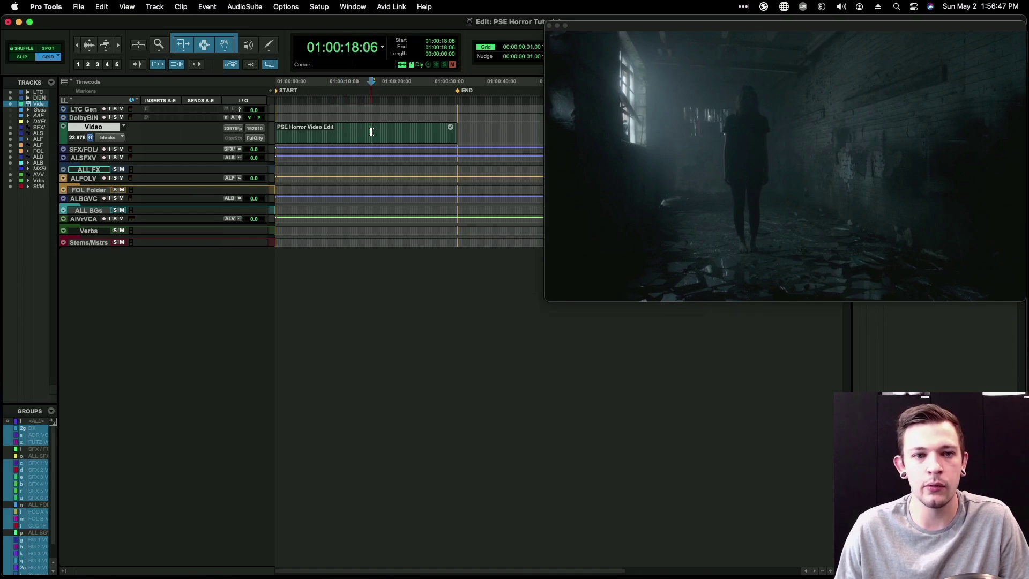
click(298, 132)
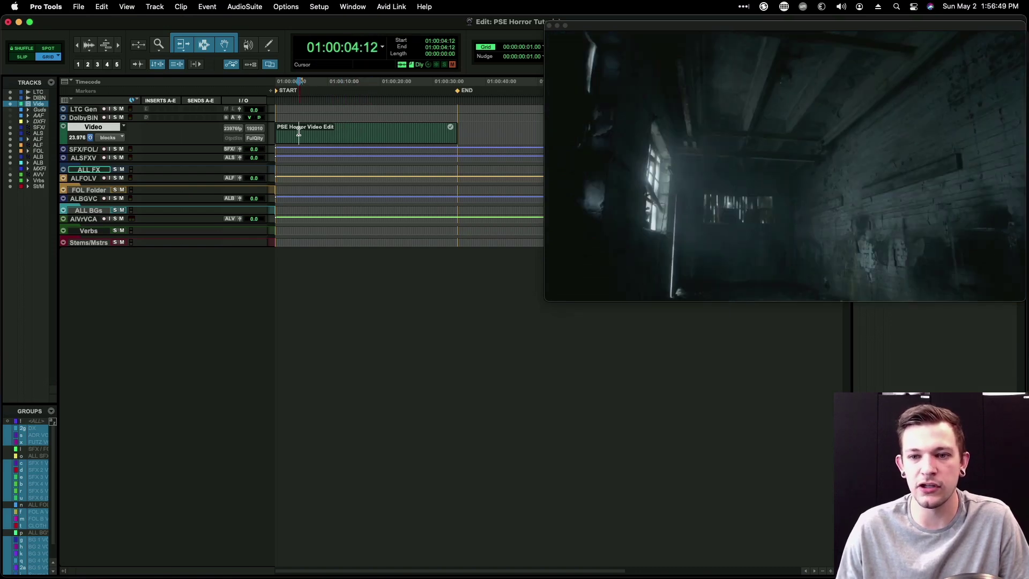
click(359, 130)
click(350, 131)
click(361, 131)
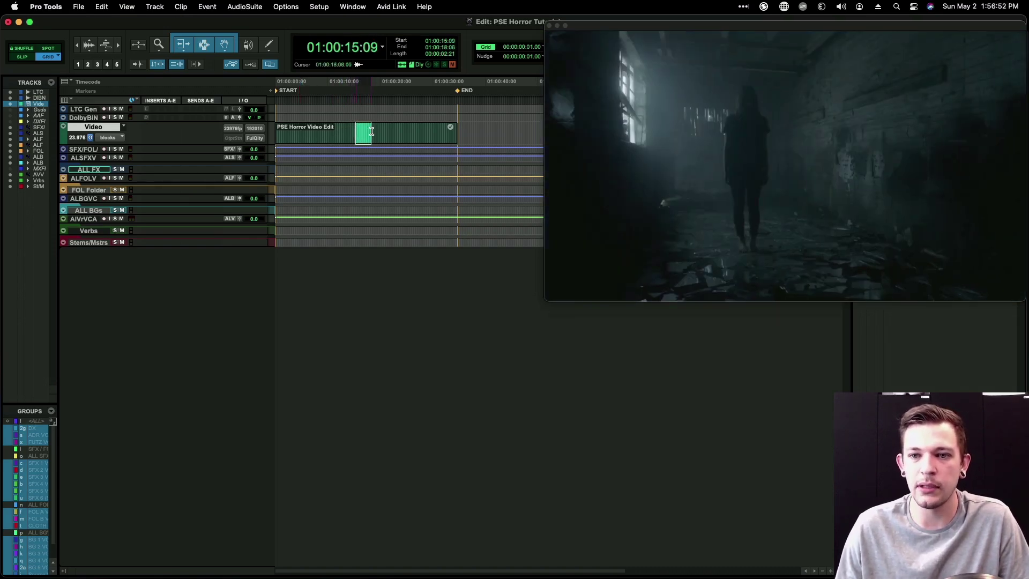
click(371, 132)
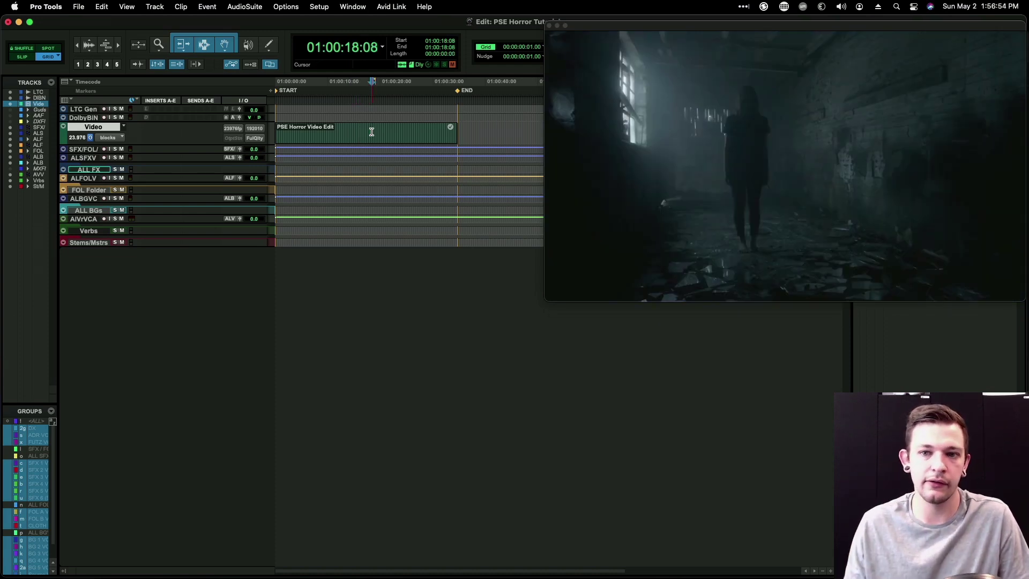
Step: Examine the dripping-blood and dark-figure shots from about 01:00:18:13 through to the END marker, and revisit the earlier footage
drag(374, 131, 382, 131)
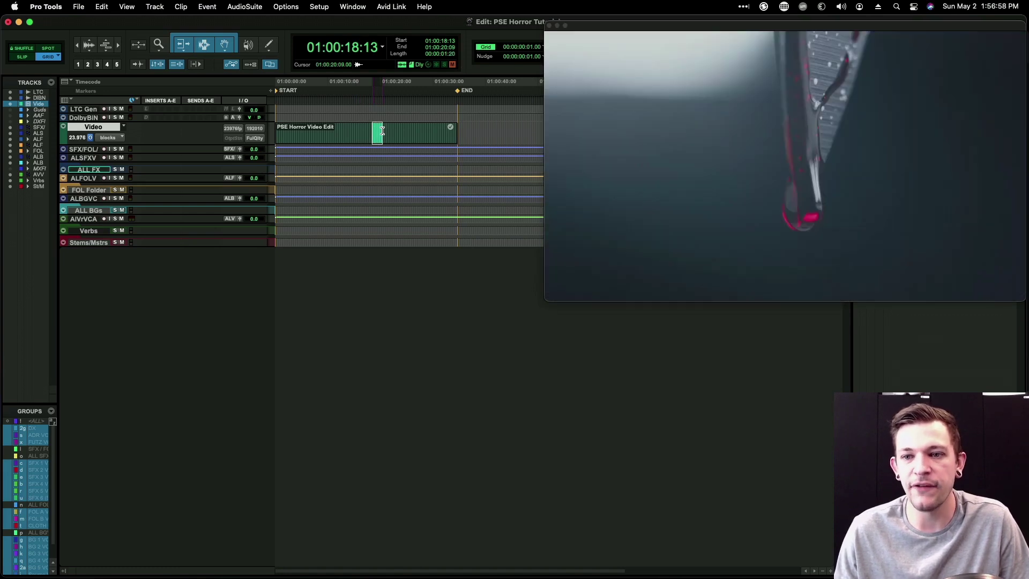
drag(383, 131, 384, 131)
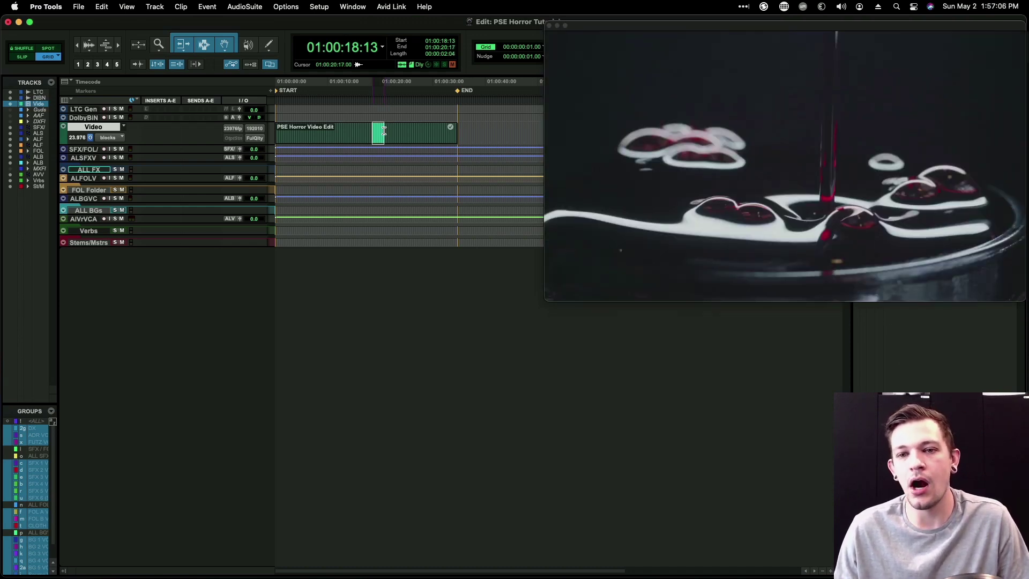
drag(384, 131, 382, 131)
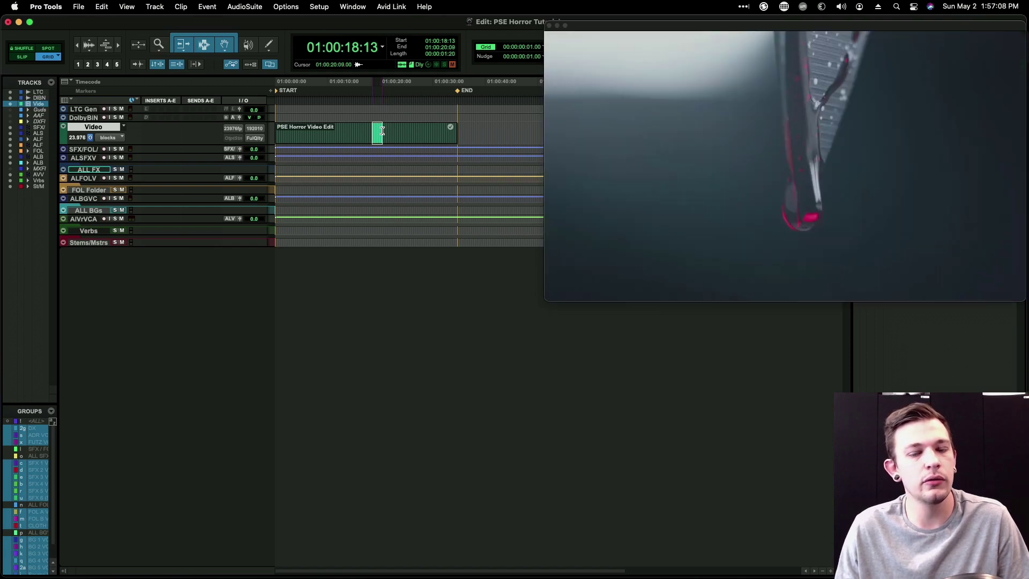
click(382, 130)
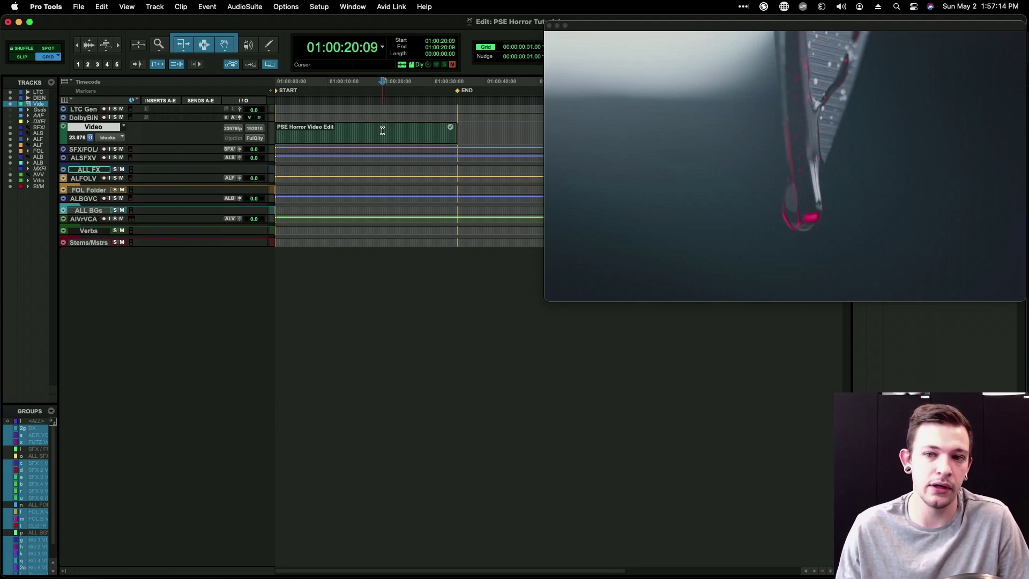
drag(383, 131, 392, 131)
click(393, 131)
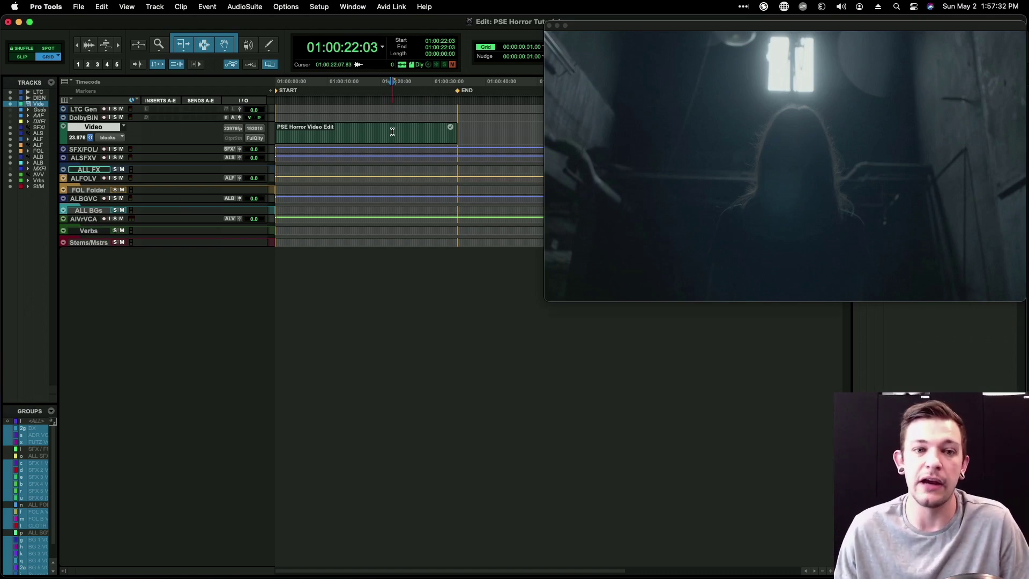
drag(391, 130, 460, 134)
click(347, 131)
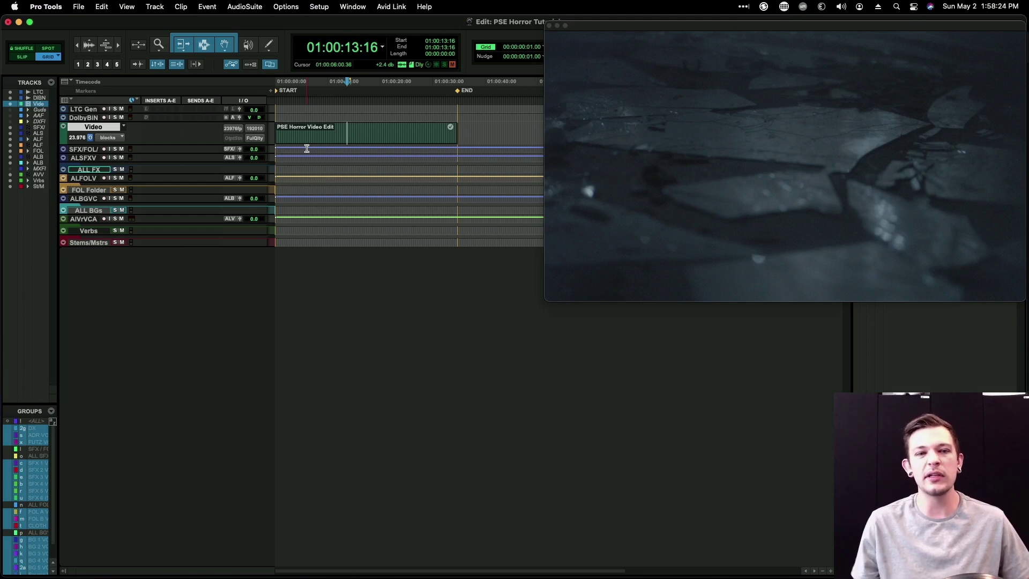
drag(288, 130, 430, 131)
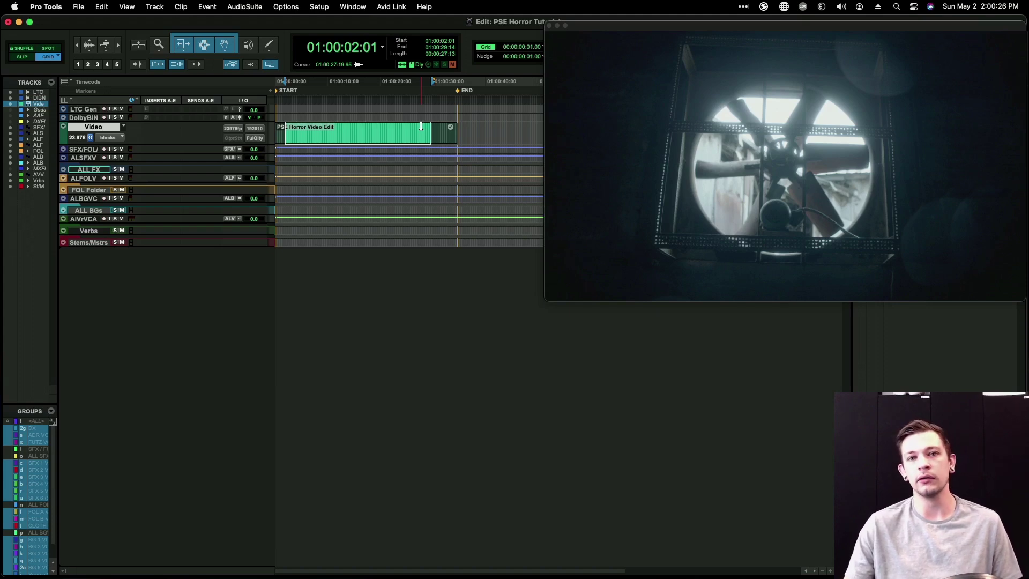
Step: Return to the beginning of the video, zoom the timeline in, and add a marker on the fan close-up at 01:00:14:16
drag(419, 128, 286, 135)
click(287, 134)
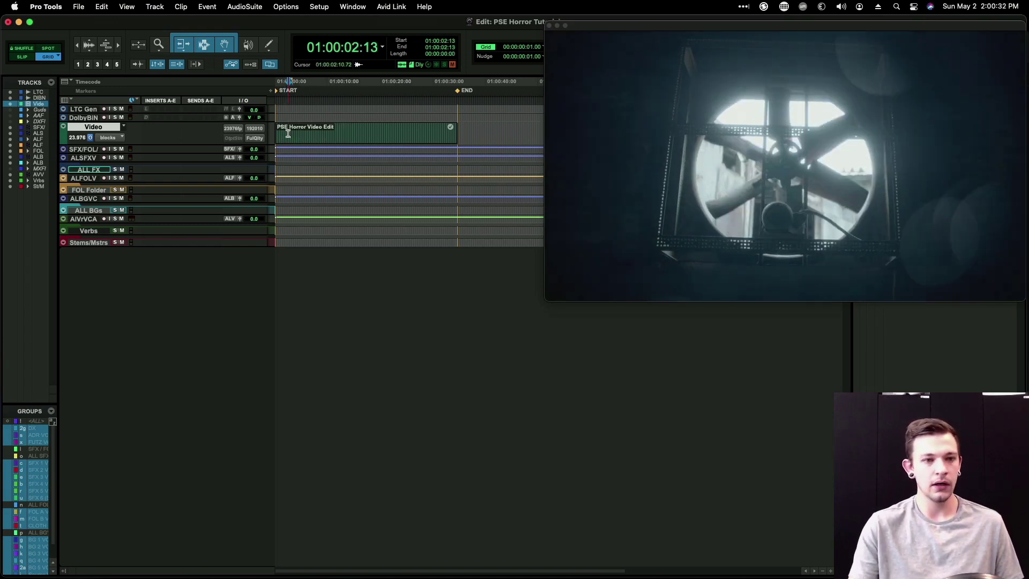
key(Return)
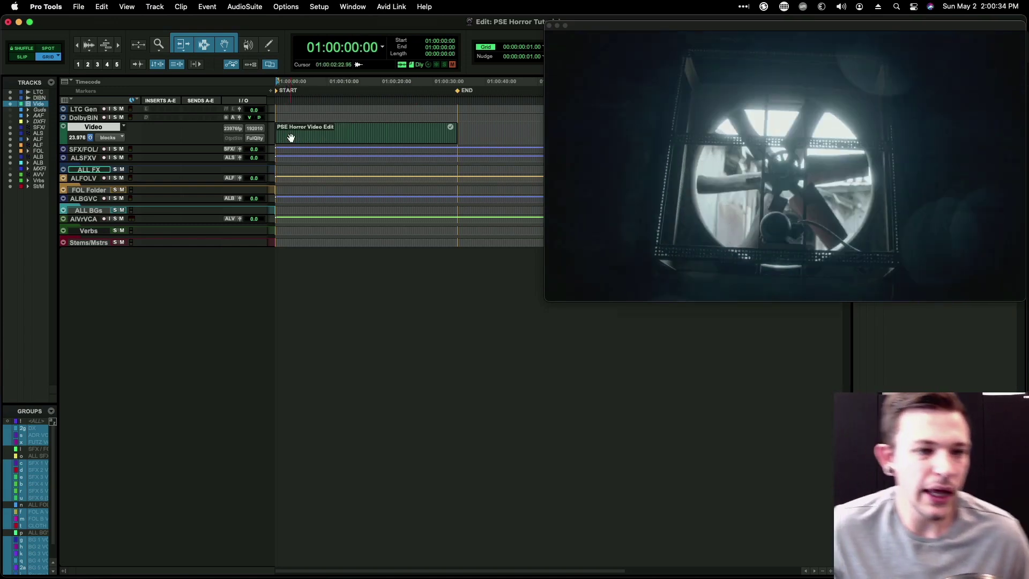
key(t)
key(t)
key(t)
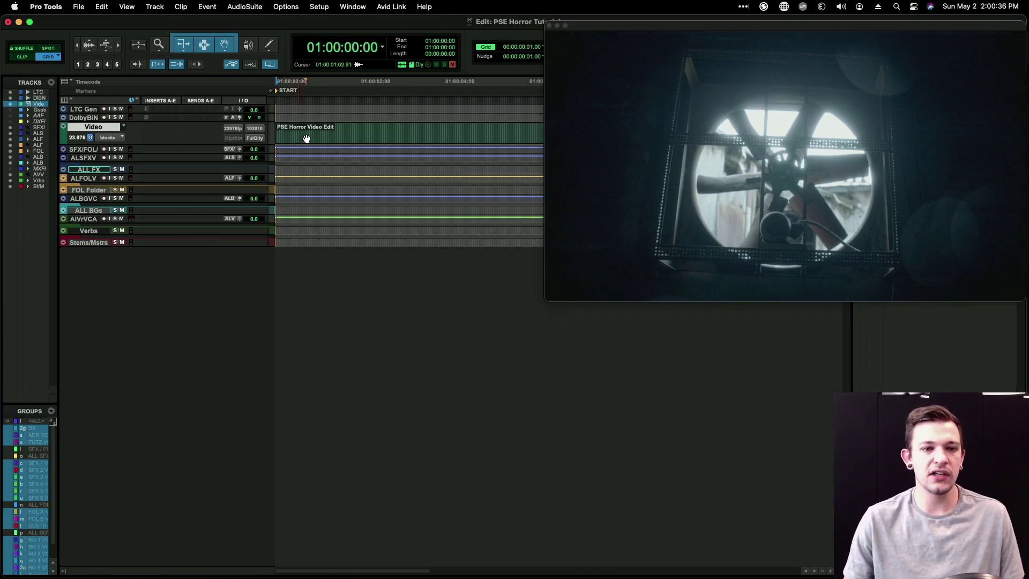
drag(303, 131, 381, 128)
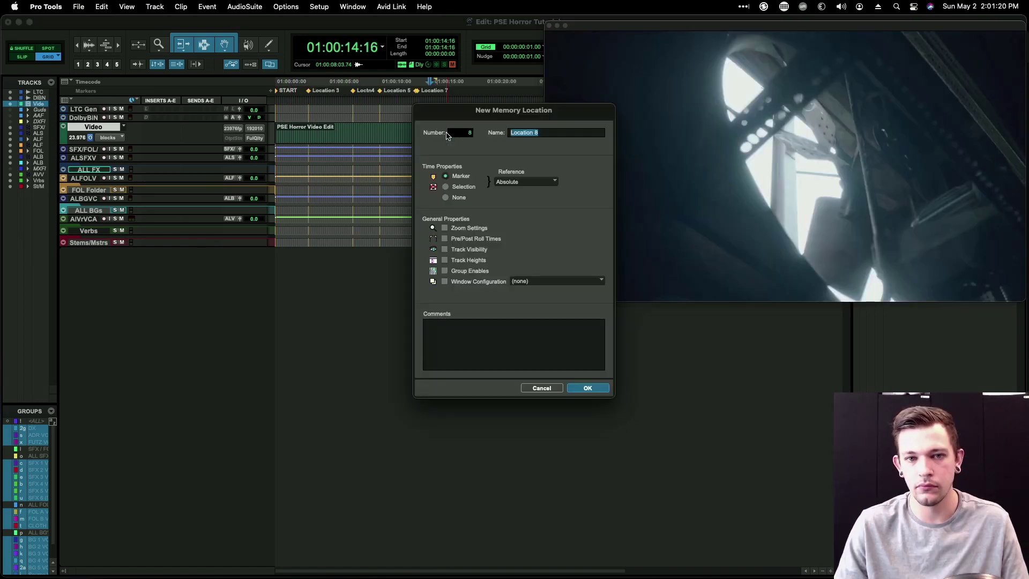
key(Return)
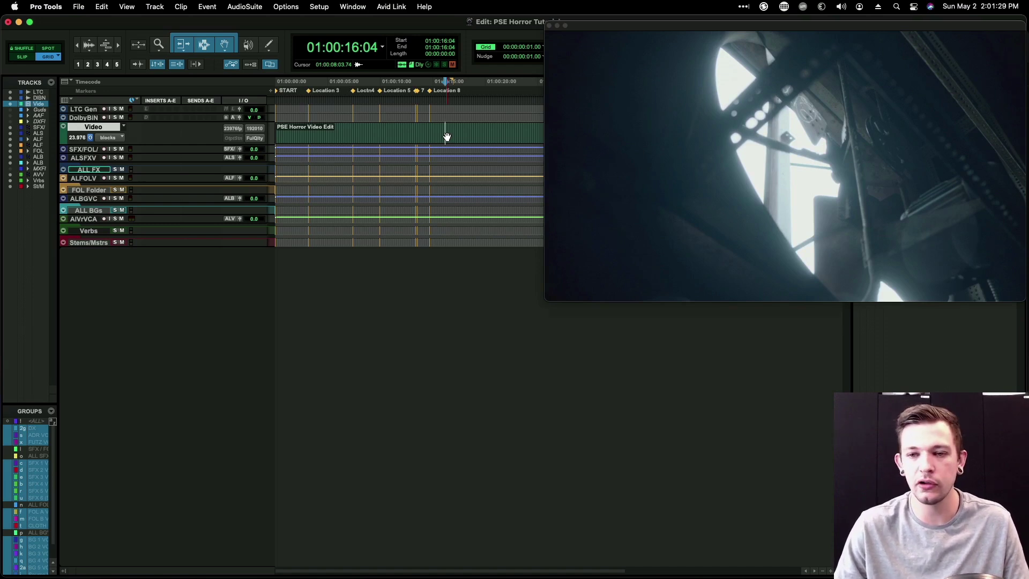
Step: Advance to the end of the fan close-up and add a marker at 01:00:17:01
key(m)
key(period)
key(period)
key(period)
key(comma)
key(period)
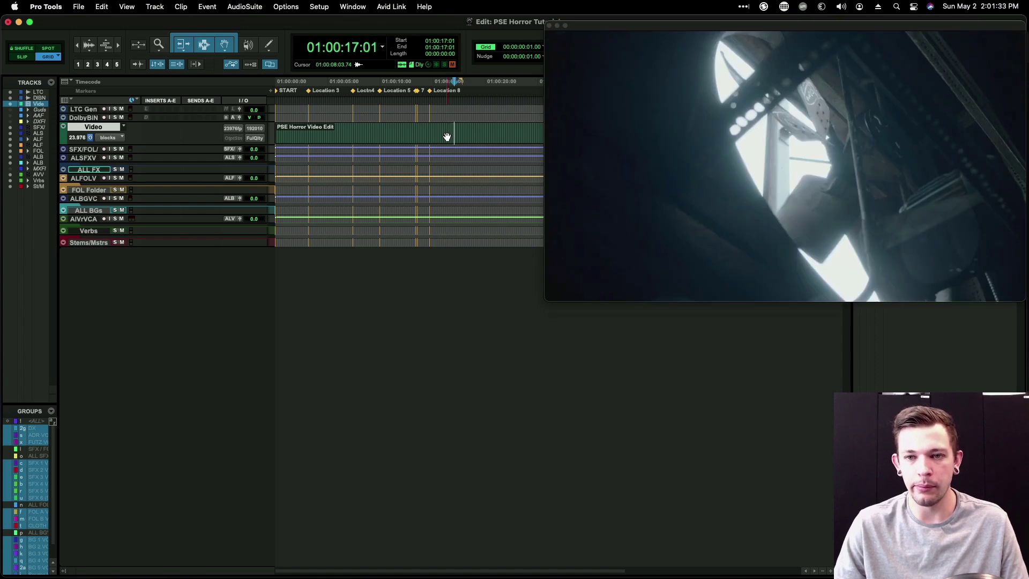
key(KP_Enter)
key(Return)
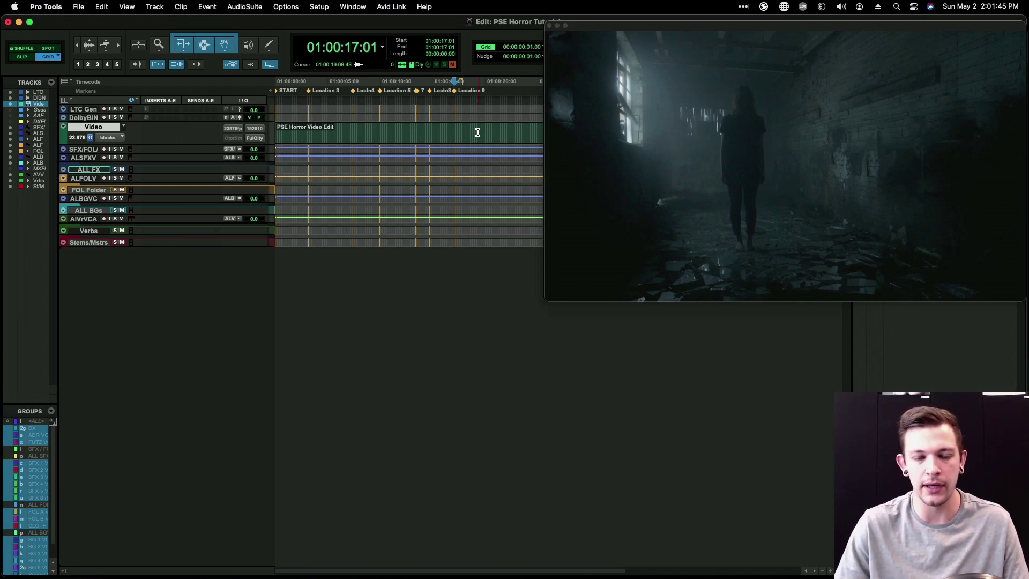
Step: Nudge through the standing-figure shot to find its last cut and add a marker at about 01:00:20:06
key(KP_Add)
key(KP_Add)
key(KP_Add)
key(KP_Add)
key(KP_Add)
key(KP_Add)
key(KP_Add)
key(KP_Add)
key(KP_Add)
key(KP_Add)
key(KP_Add)
key(KP_Add)
key(KP_Add)
key(KP_Add)
key(KP_Add)
key(KP_Add)
key(KP_Add)
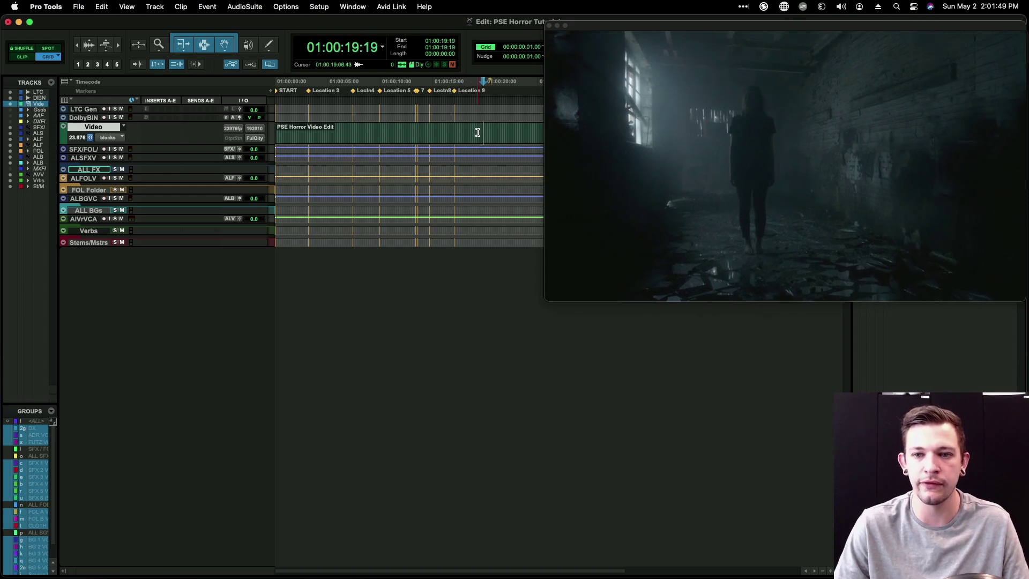
key(KP_Add)
key(KP_Add)
key(KP_Add)
key(KP_Add)
key(KP_Add)
key(KP_Add)
key(KP_Add)
key(KP_Add)
key(KP_Add)
key(KP_Add)
key(KP_Add)
key(KP_Add)
key(KP_Subtract)
key(KP_Subtract)
key(KP_Subtract)
key(KP_Subtract)
key(KP_Subtract)
key(KP_Subtract)
key(KP_Subtract)
key(KP_Subtract)
key(KP_Subtract)
key(KP_Subtract)
key(KP_Subtract)
key(KP_Subtract)
key(KP_Subtract)
key(KP_Subtract)
key(KP_Subtract)
key(KP_Subtract)
key(KP_Subtract)
key(KP_Subtract)
key(KP_Add)
key(KP_Add)
key(KP_Add)
key(KP_Add)
key(KP_Add)
key(KP_Add)
key(KP_Subtract)
key(KP_Subtract)
key(KP_Add)
key(KP_Enter)
key(Return)
Step: Add a marker where the dripping-blood shot appears, at 01:00:20:08
key(KP_Add)
key(KP_Add)
key(KP_Add)
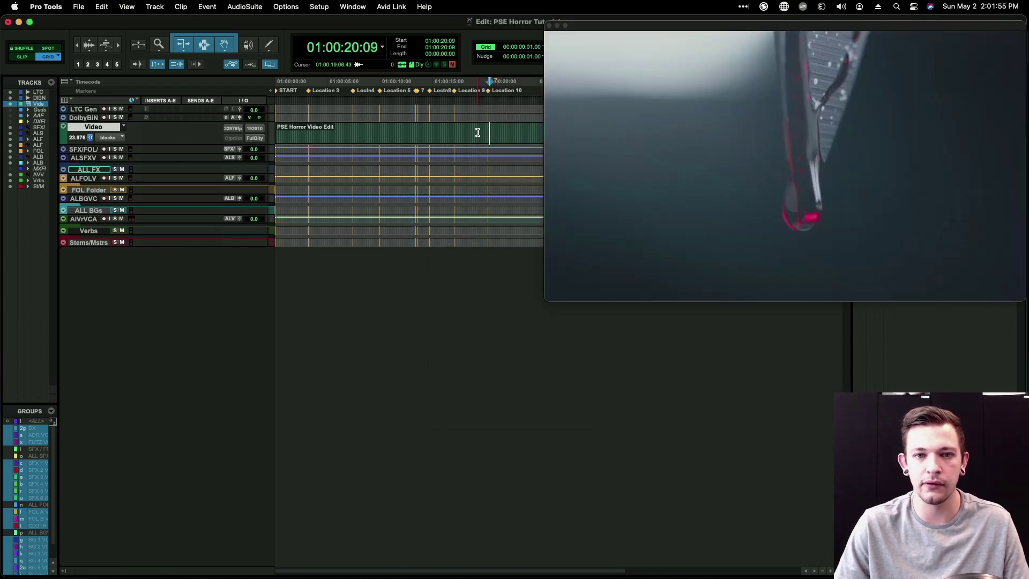
key(KP_Enter)
key(Return)
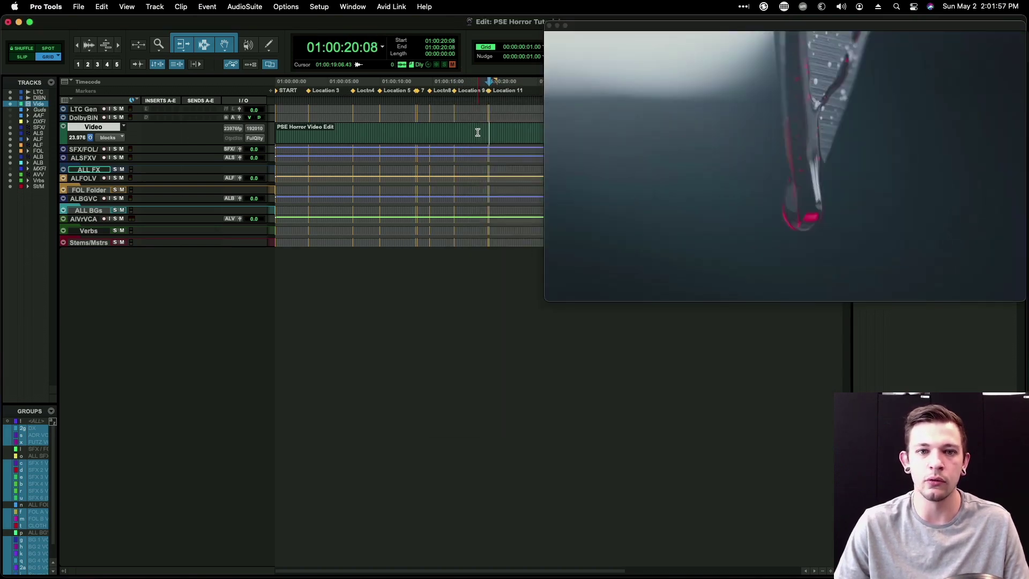
Step: Add two more markers at the next quick cuts just after 01:00:20:08, nudging frame by frame to each one
key(space)
key(space)
key(KP_Add)
key(KP_Add)
key(KP_Subtract)
key(KP_Add)
key(KP_Enter)
key(Return)
key(KP_Add)
key(KP_Add)
key(KP_Subtract)
key(KP_Add)
key(KP_Enter)
key(Return)
Step: Move on past the dark-figure footage and add a marker in the pouring-blood shot at about 01:00:30:17
key(KP_Add)
key(KP_Add)
key(KP_Add)
key(KP_Add)
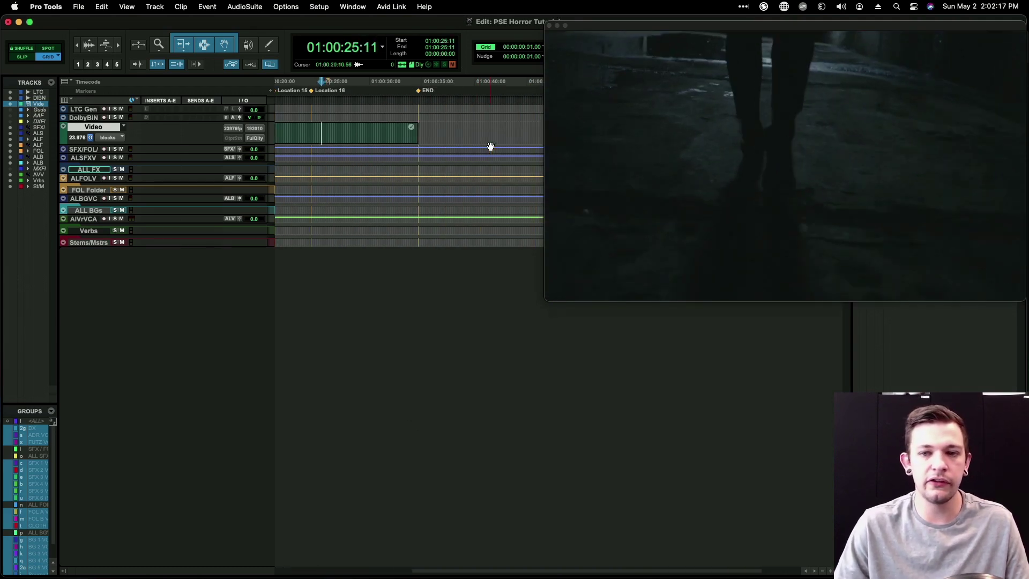
key(slash)
key(slash)
key(slash)
key(m)
key(m)
key(period)
key(KP_Add)
key(KP_Add)
key(KP_Add)
key(KP_Add)
key(KP_Add)
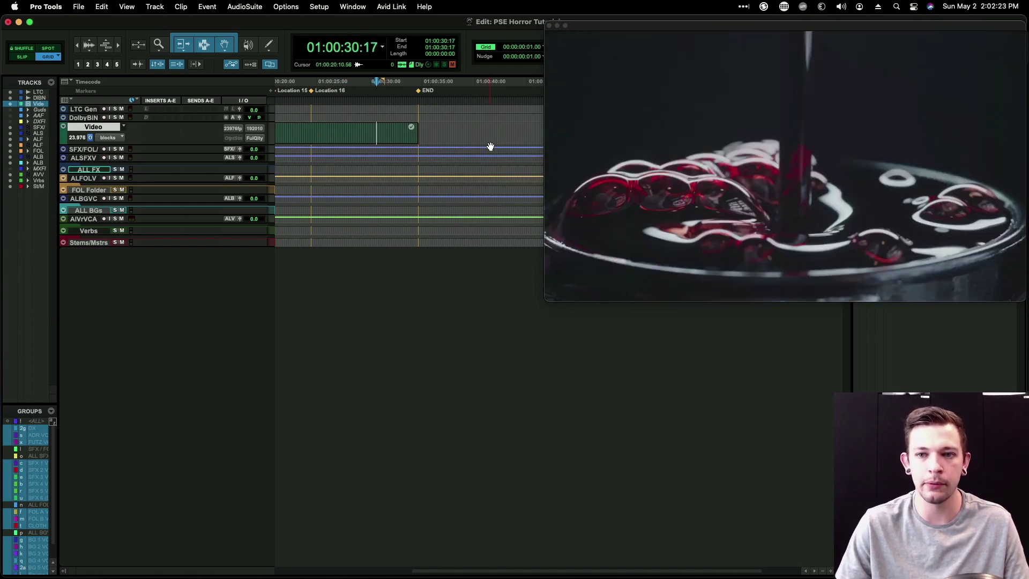
key(KP_Add)
key(KP_Enter)
Step: Add markers at the end of the pouring-blood shot and where the decayed face appears at 01:00:31:05
key(space)
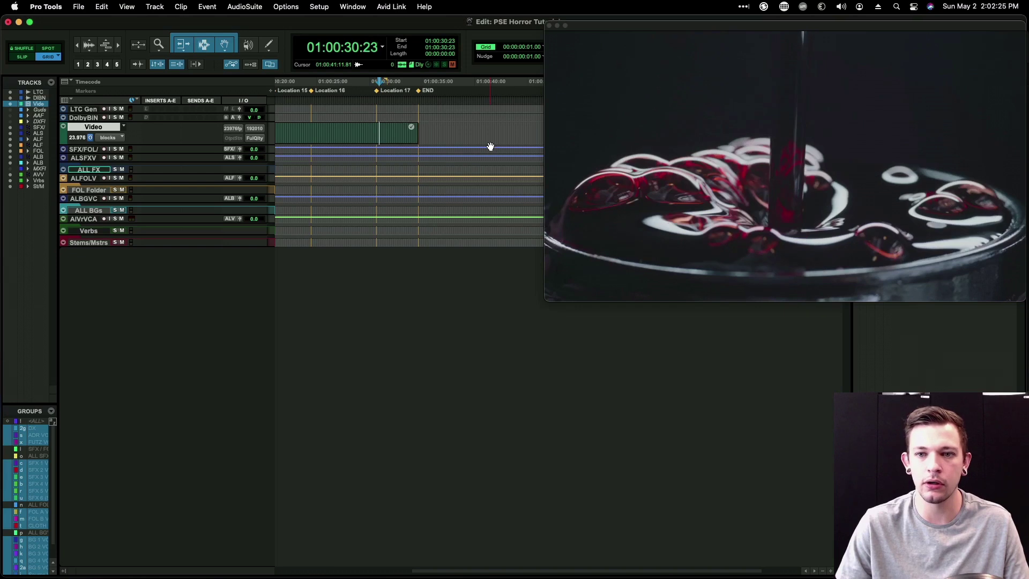
key(KP_Enter)
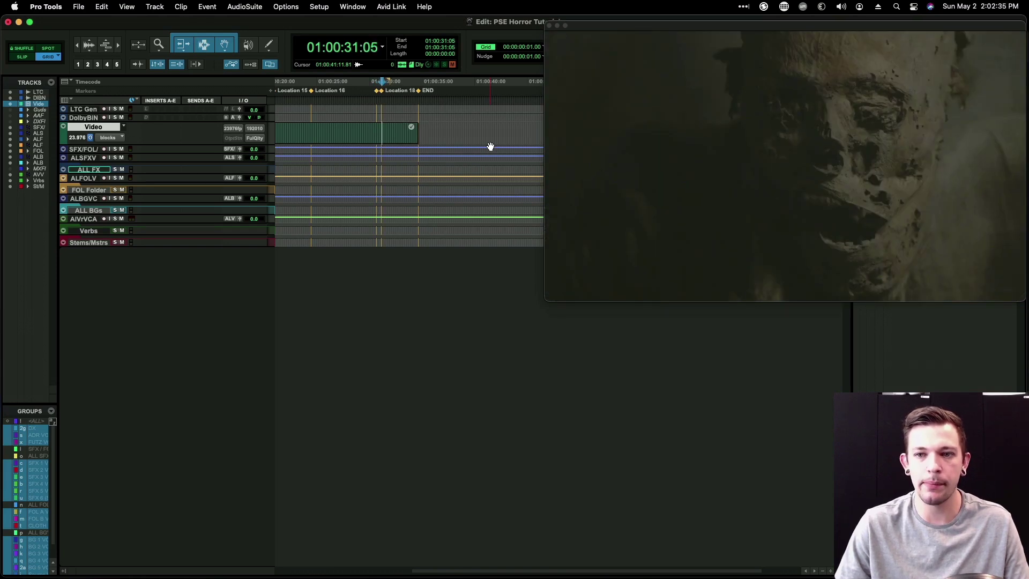
key(KP_Subtract)
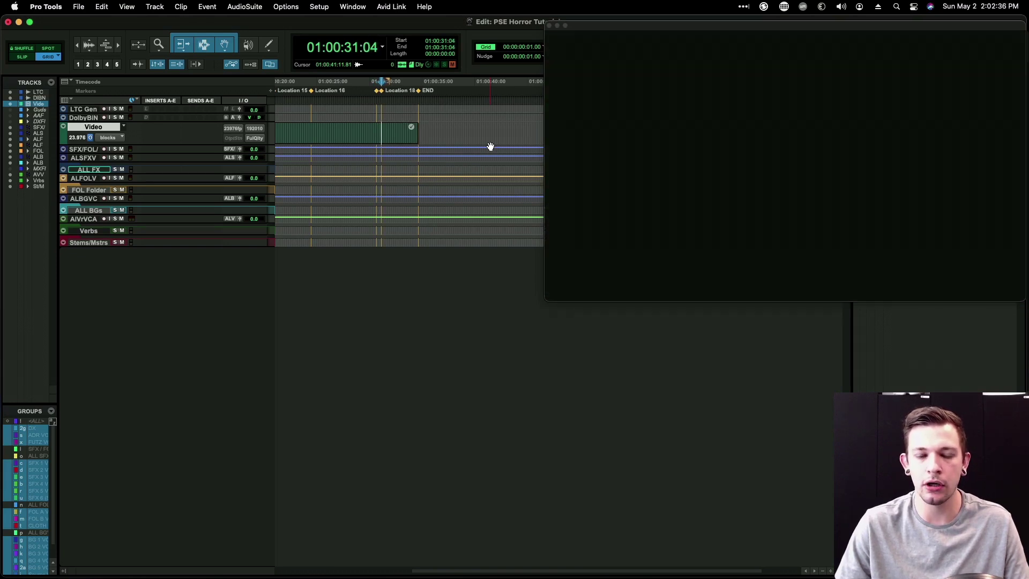
key(KP_Add)
key(KP_Enter)
key(Return)
Step: Nudge through the decayed-face flash and add a marker at its end, at about 01:00:31:10
key(KP_Add)
key(KP_Add)
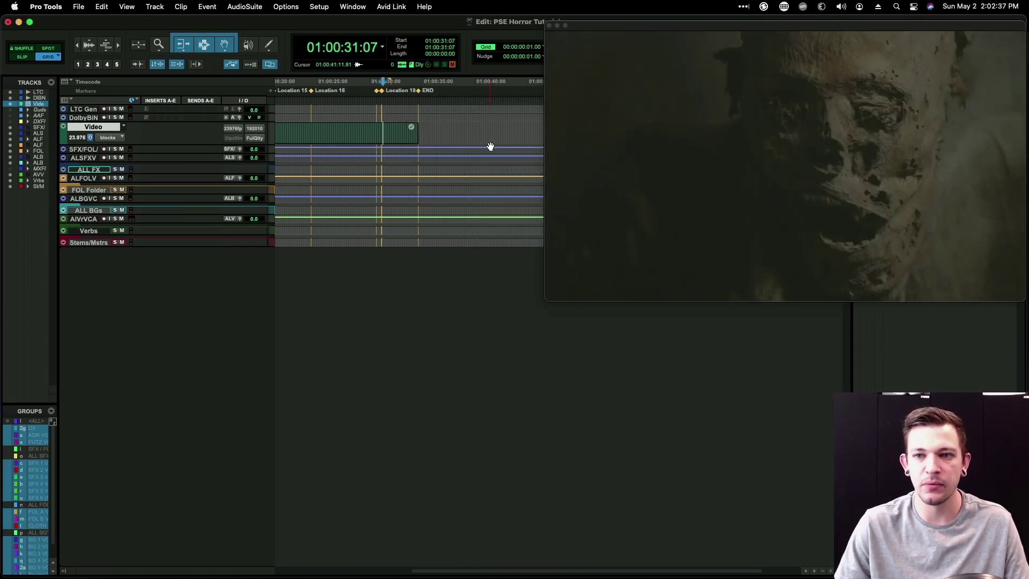
key(KP_Add)
key(KP_Add)
key(KP_Add)
key(KP_Enter)
key(Return)
Step: Check the frames around the cut to black and add a marker one frame after 01:00:31:11
key(KP_Add)
key(KP_Add)
key(KP_Subtract)
key(KP_Subtract)
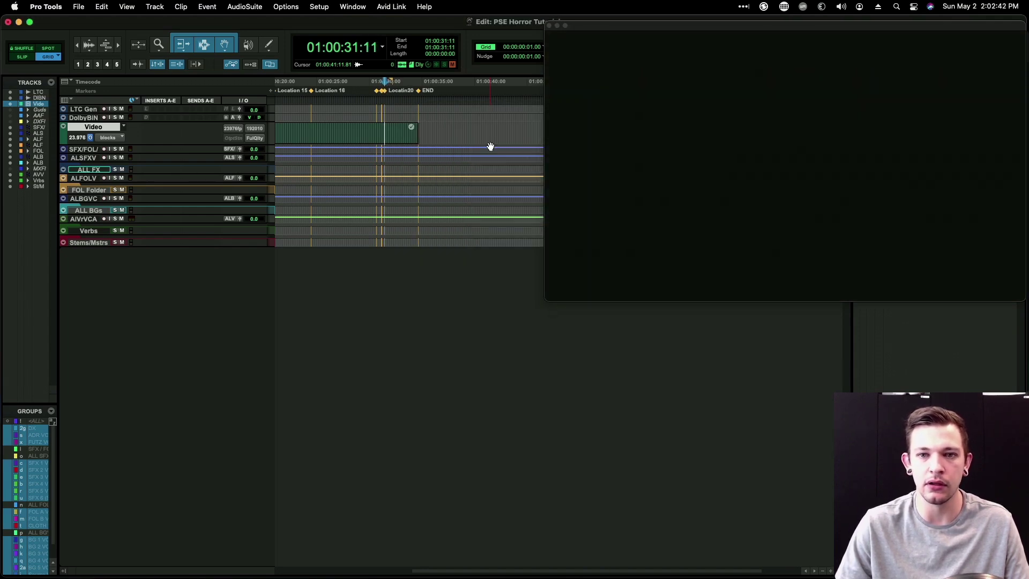
key(KP_Add)
key(KP_Enter)
key(Return)
Step: Locate the following flash cut a few frames further on and mark it, stepping on toward the END marker
key(KP_Add)
key(KP_Add)
key(KP_Add)
key(KP_Add)
key(KP_Subtract)
key(KP_Subtract)
key(KP_Add)
key(KP_Enter)
key(Return)
key(KP_Add)
key(KP_Add)
key(KP_Add)
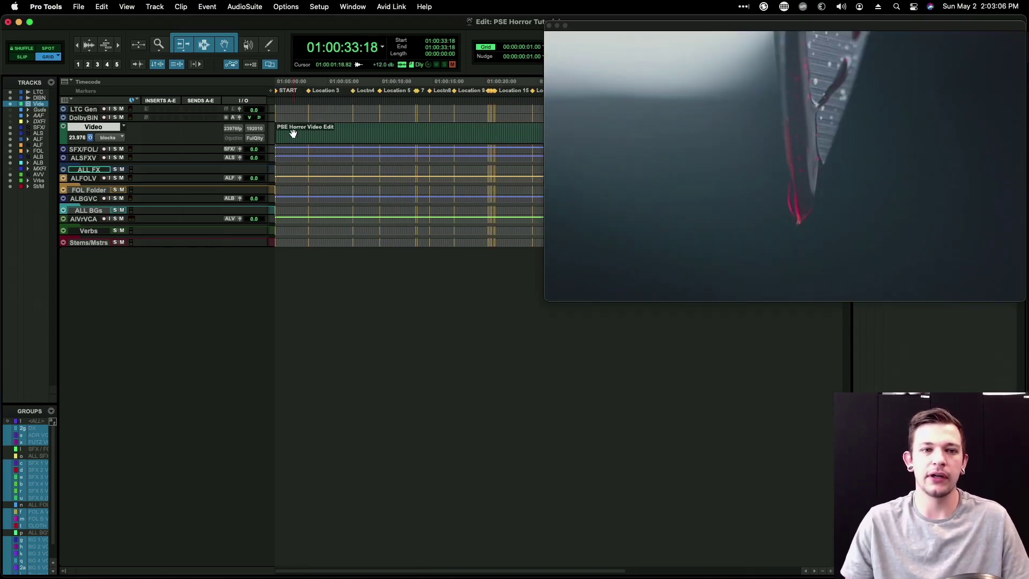
Step: Examine the opening fan shot between about 01:00:01:00 and 01:00:02:18
click(293, 134)
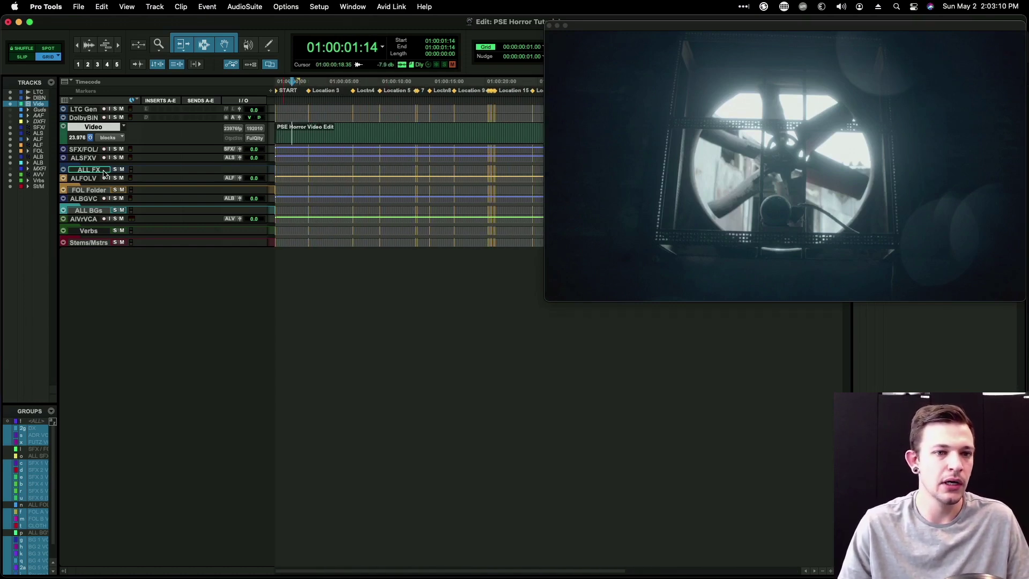
click(286, 129)
drag(287, 129, 309, 130)
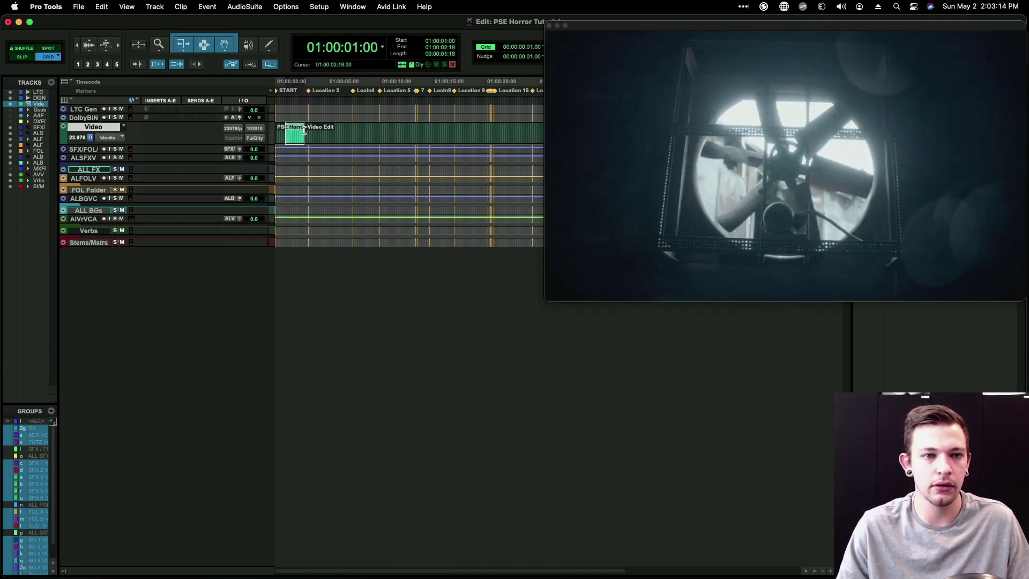
click(299, 130)
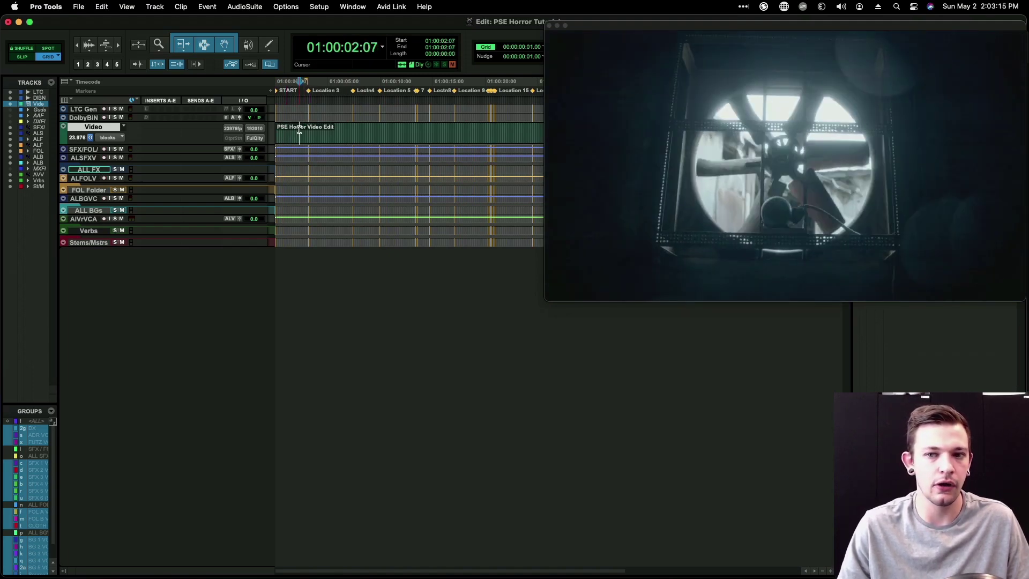
Step: Expand the ALL BGs folder and its BG 1 Folder to reach the mono and stereo background tracks
click(90, 211)
key(shift+f)
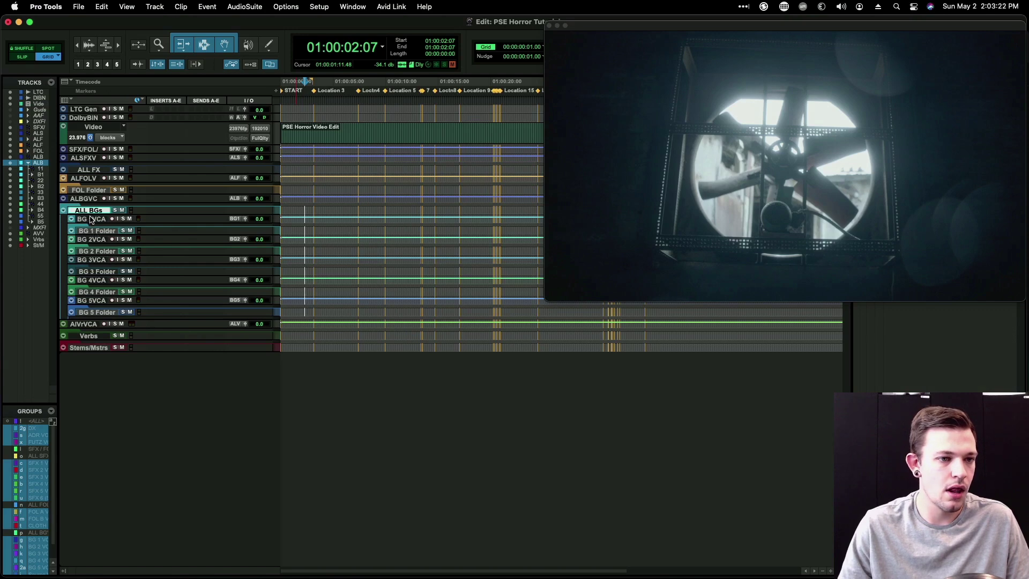
click(95, 232)
drag(315, 267, 322, 236)
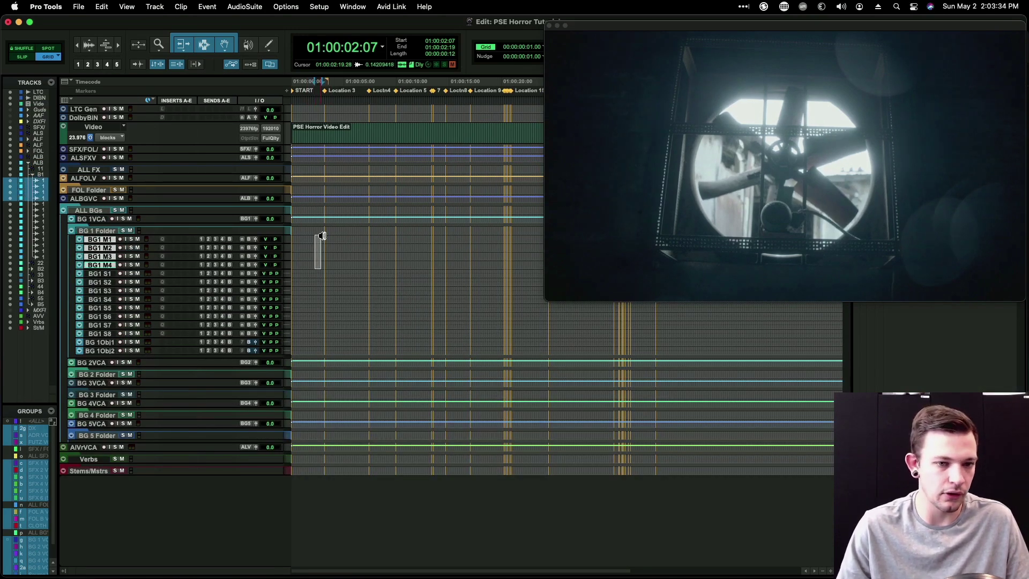
click(320, 273)
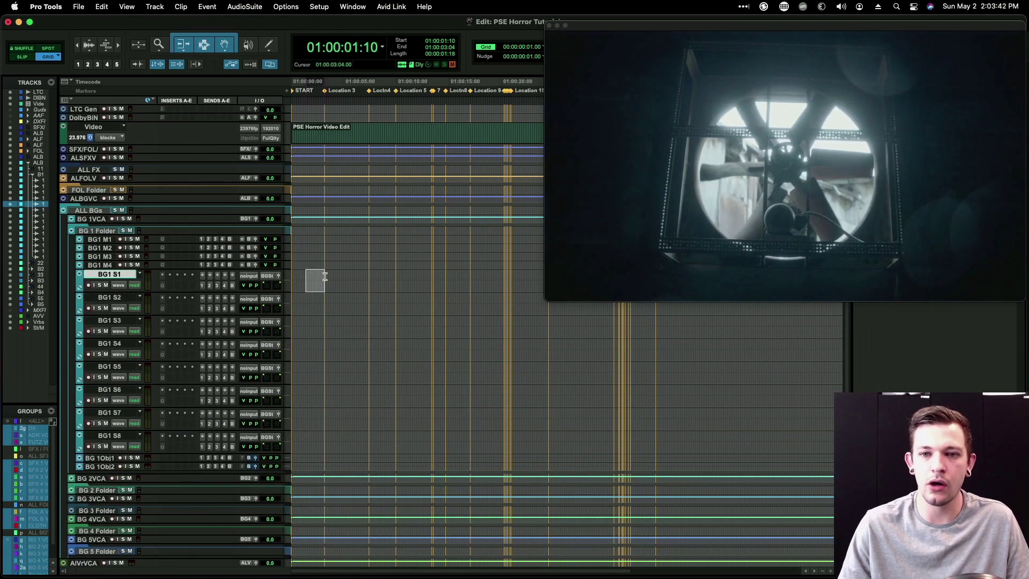
Step: Place the edit cursor near the session start on the BG1 S1 track and zoom the timeline in
drag(325, 276, 399, 276)
click(399, 276)
click(411, 278)
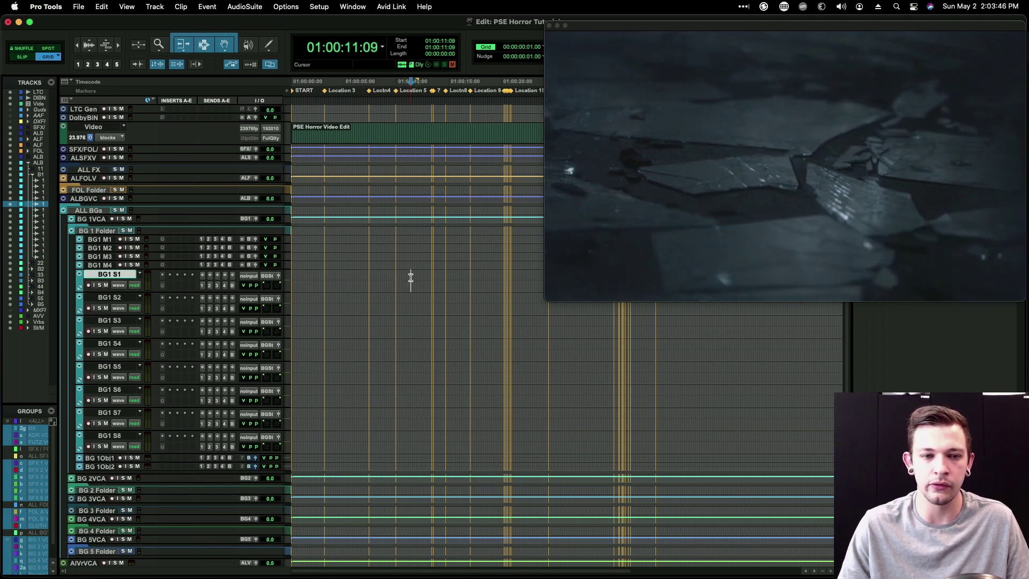
click(315, 273)
key(super+bracketright)
key(super+bracketright)
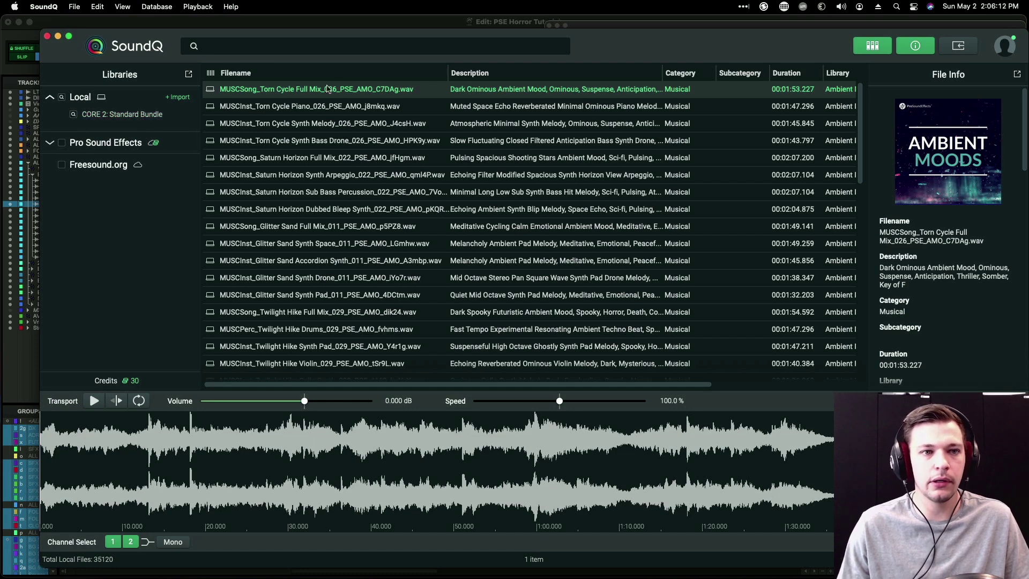
Step: Search the SoundQ local library for "dark ambience"
click(234, 50)
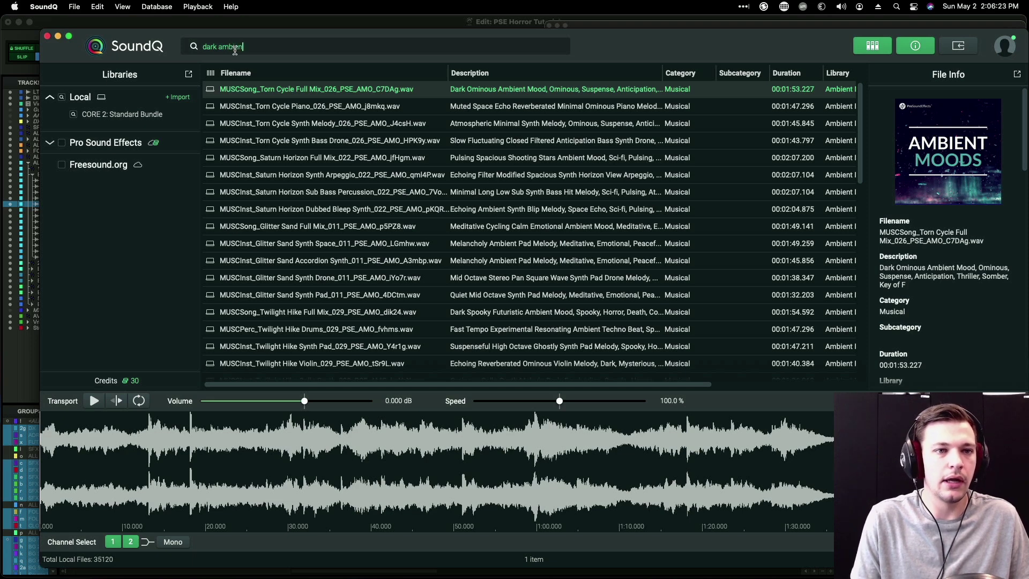
text(dark ambience)
key(Return)
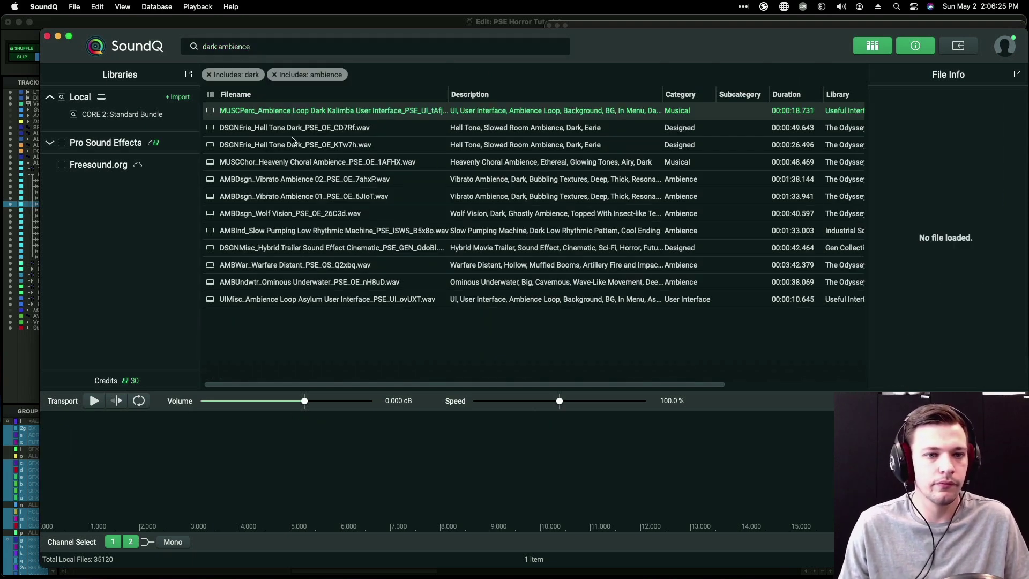
Step: Audition DSGNErie_Hell Tone Dark_PSE_OE_KTw7h.wav and slow its playback speed to 69.8%
click(300, 144)
key(space)
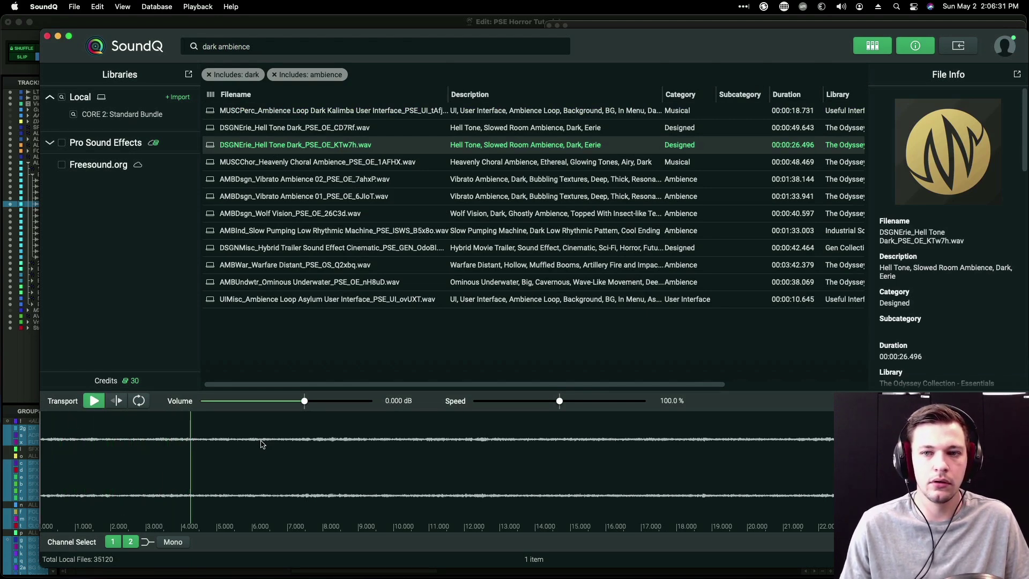
key(space)
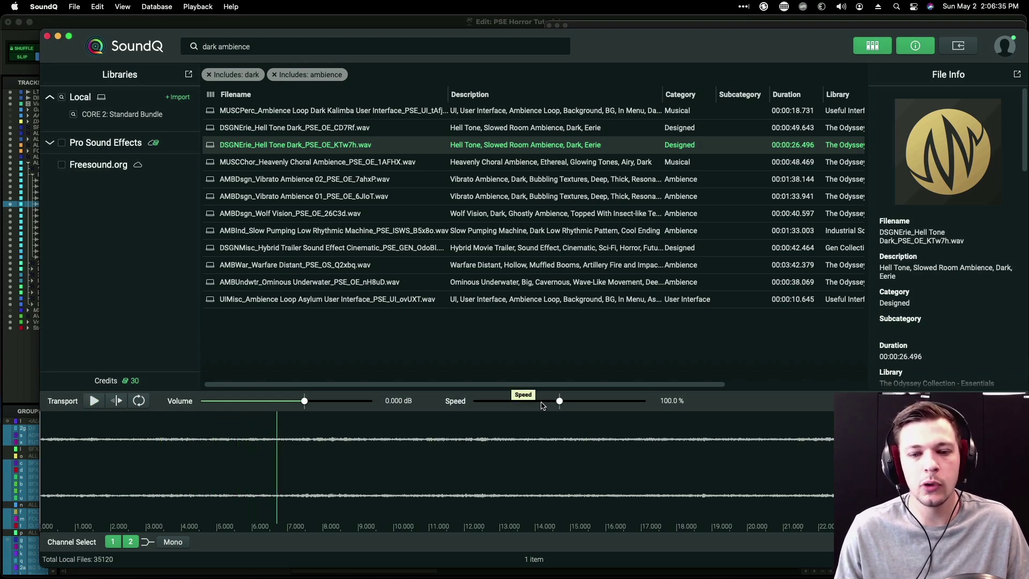
drag(542, 406, 534, 406)
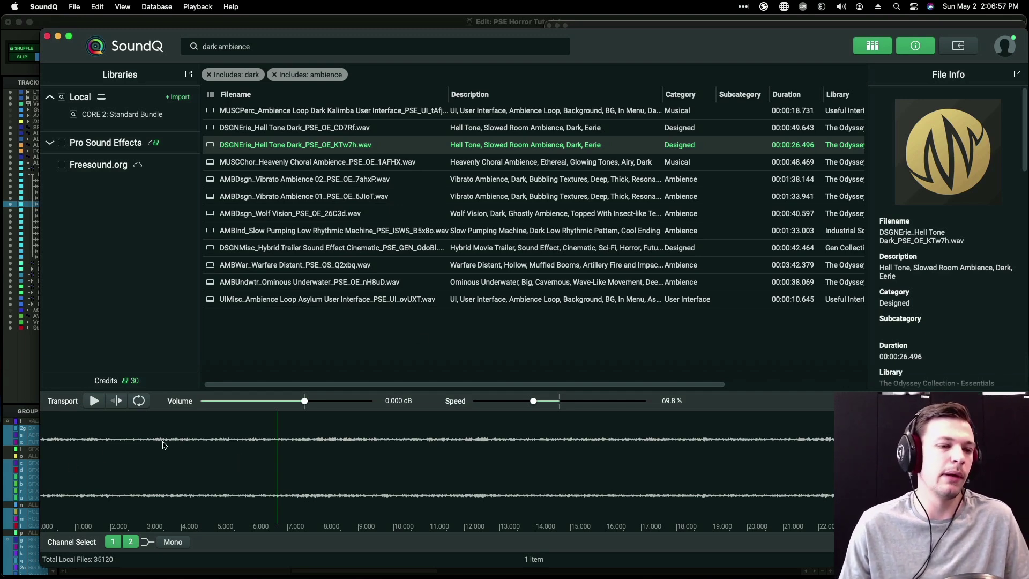
Step: Select the Hell Tone Dark waveform from about 0.5 seconds to its end and audition it at 67.8% speed
drag(61, 448, 911, 450)
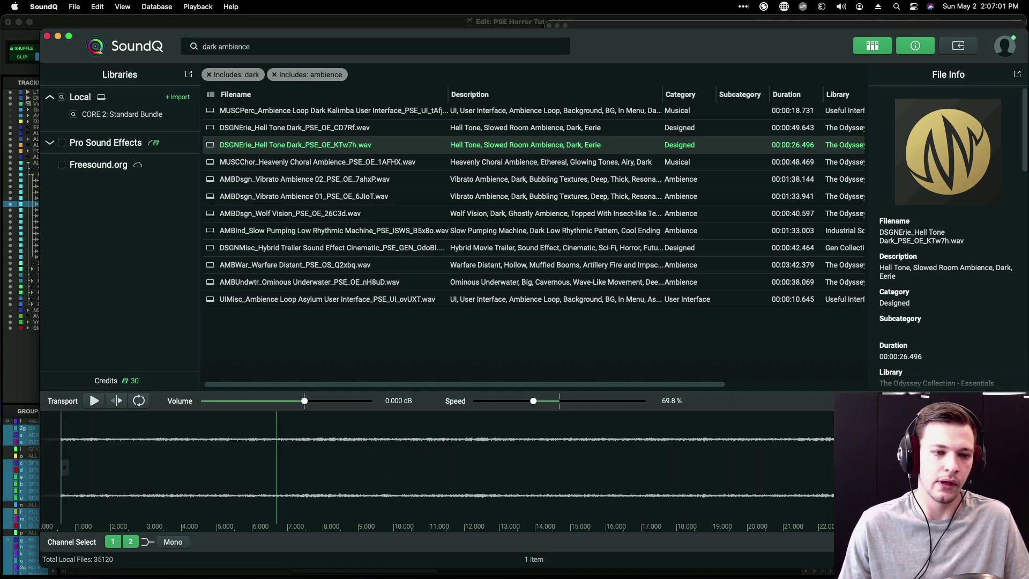
drag(64, 498, 60, 497)
key(space)
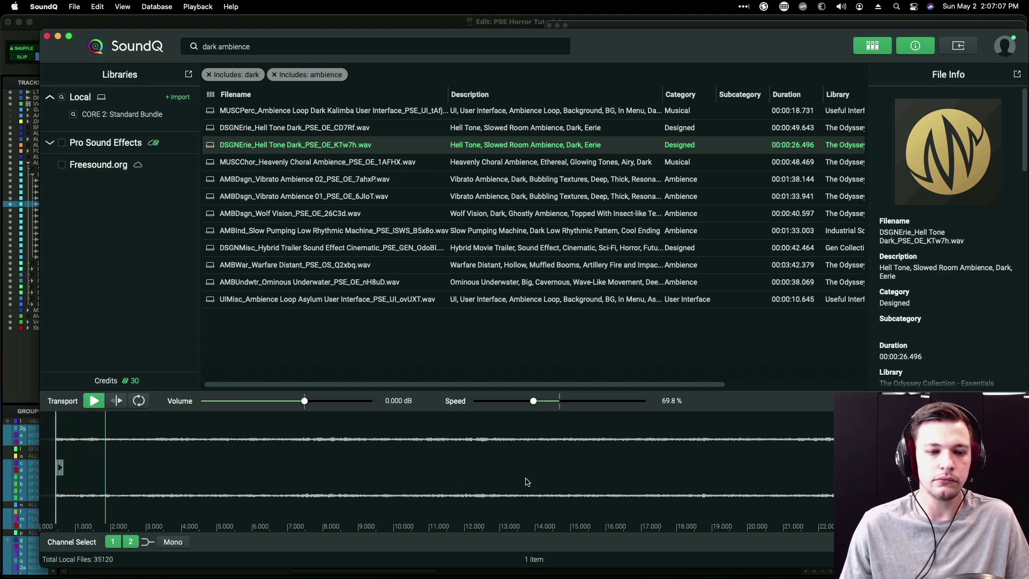
drag(533, 401, 531, 405)
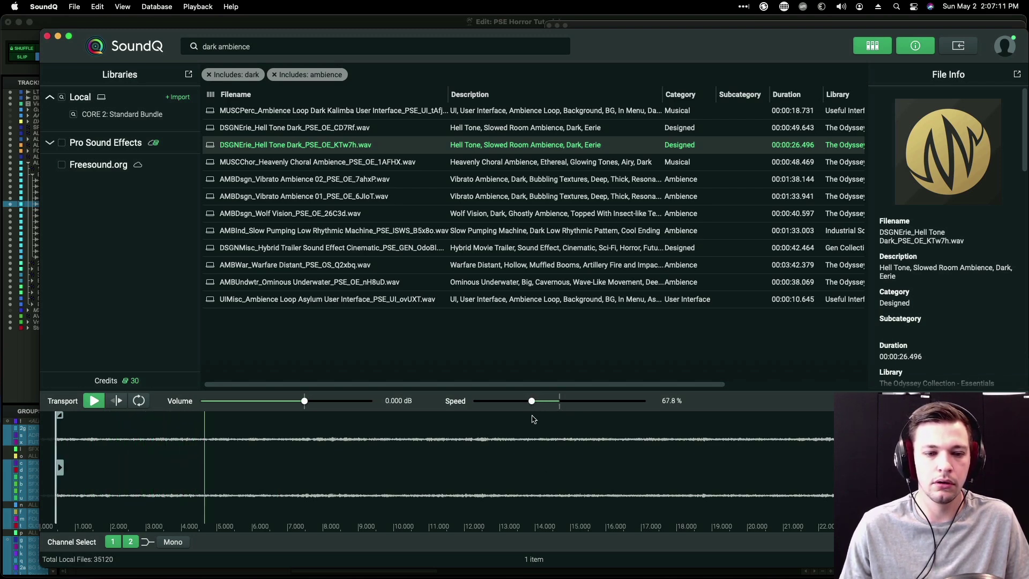
key(space)
Step: Place the slowed Hell Tone Dark region from SoundQ on the BG1 S1 track in Pro Tools
key(super+Tab)
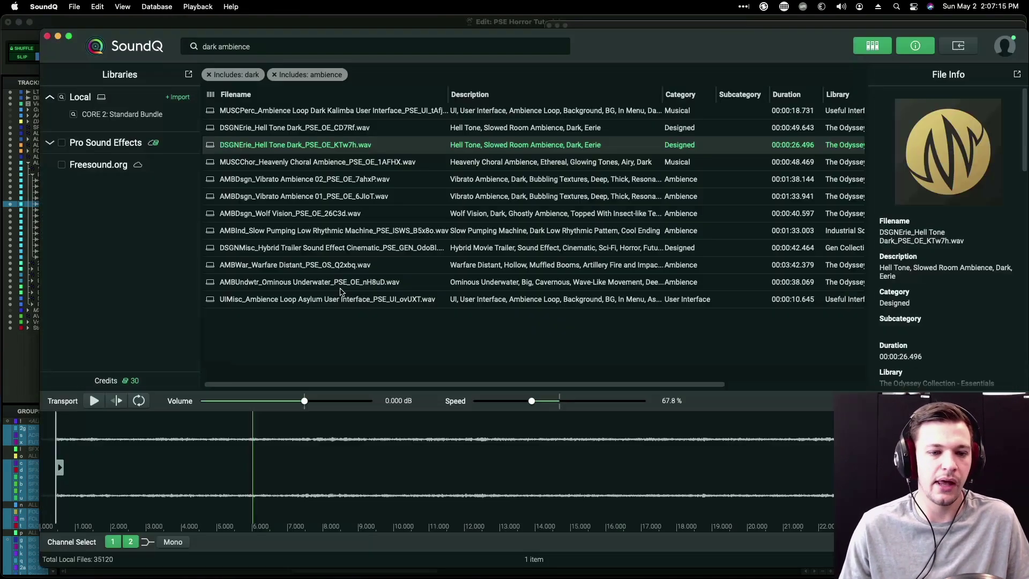
key(super+Tab)
key(s)
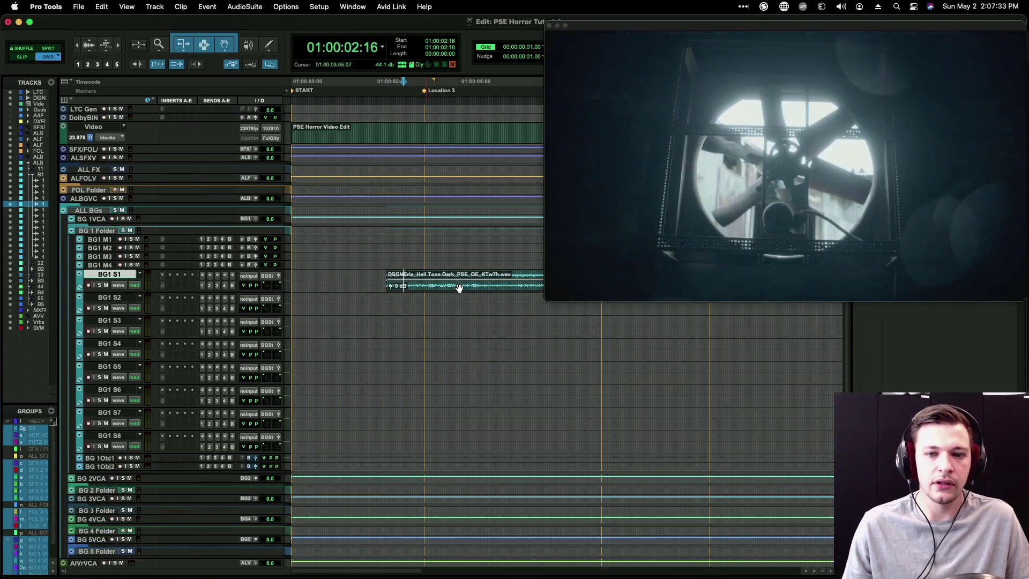
Step: Shrink the video window and move the Hell Tone Dark clip on BG1 S1 to the session start at 01:00:00:00
drag(550, 299, 635, 249)
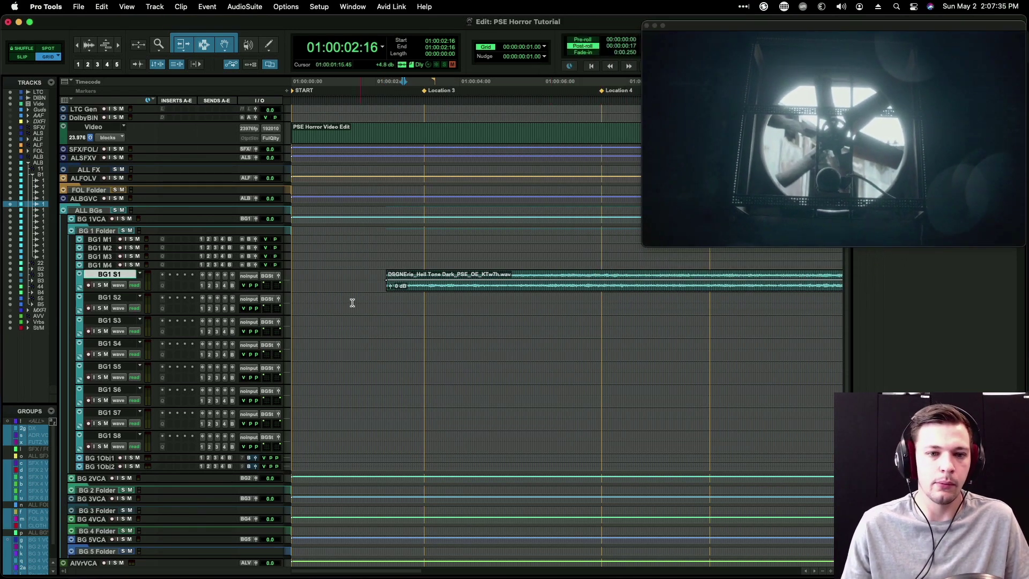
drag(425, 287, 320, 287)
key(super+bracketright)
key(t)
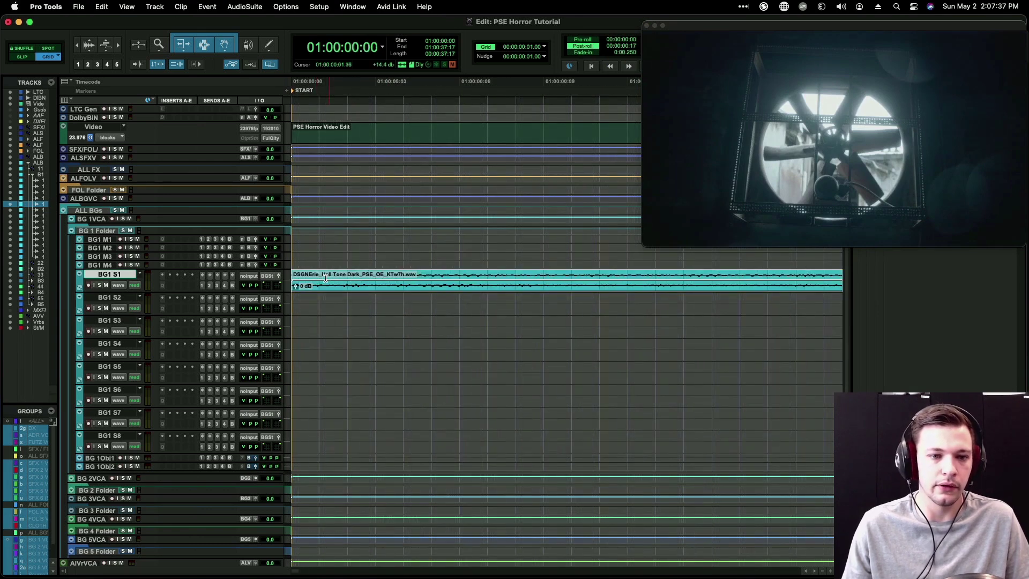
Step: Add a fade-in about one frame long at the start of the Hell Tone Dark clip
click(321, 277)
key(d)
key(super+bracketleft)
Step: Trim the end of the Hell Tone Dark clip on BG1 S1 back to about 01:00:31:00
drag(316, 274, 631, 274)
click(613, 275)
click(619, 274)
click(631, 274)
key(s)
click(617, 275)
key(s)
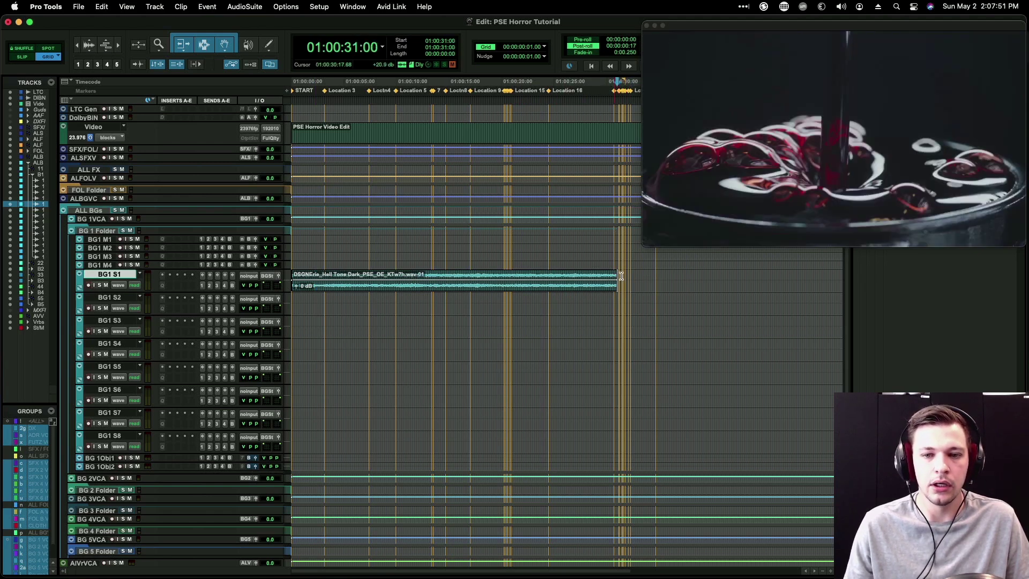
Step: Fade the Hell Tone Dark clip out with a curved fade from 01:00:19:21 to 01:00:32:10
drag(618, 278, 517, 284)
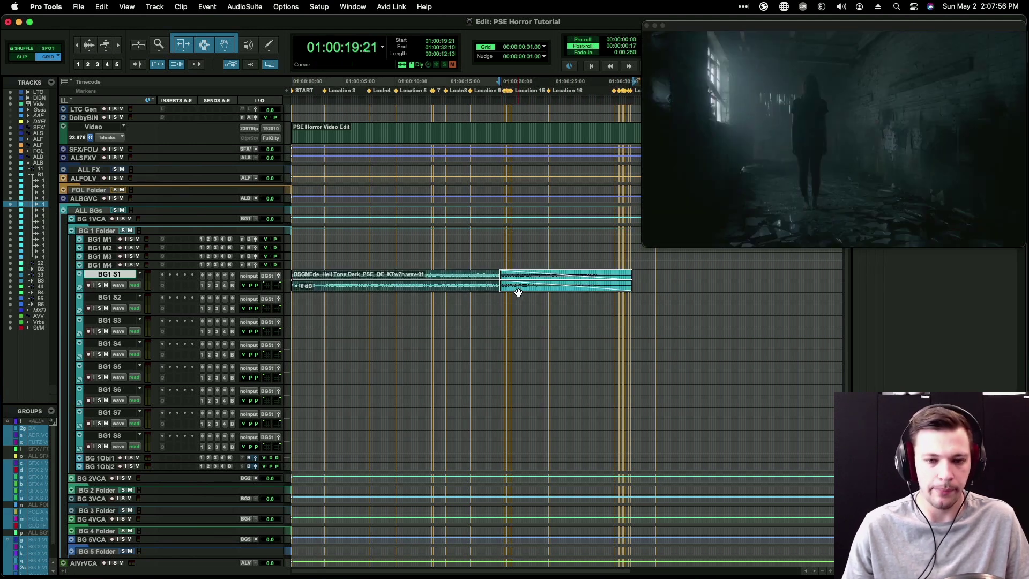
key(super+f)
key(Return)
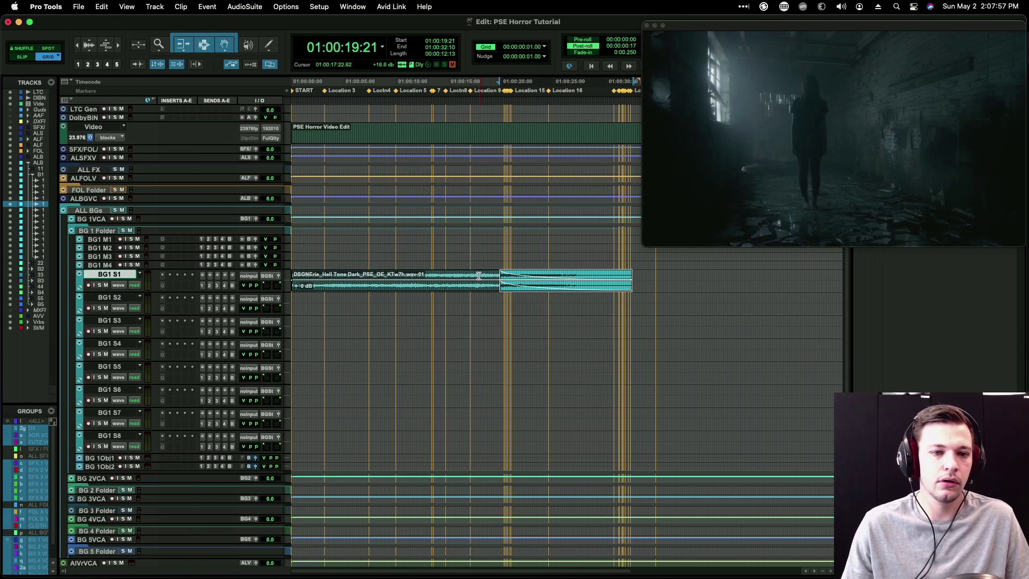
Step: Adjust the fade-in at the start of the BG1 S1 clip within its first frame
key(alt+Tab)
key(t)
key(t)
key(t)
key(super+bracketright)
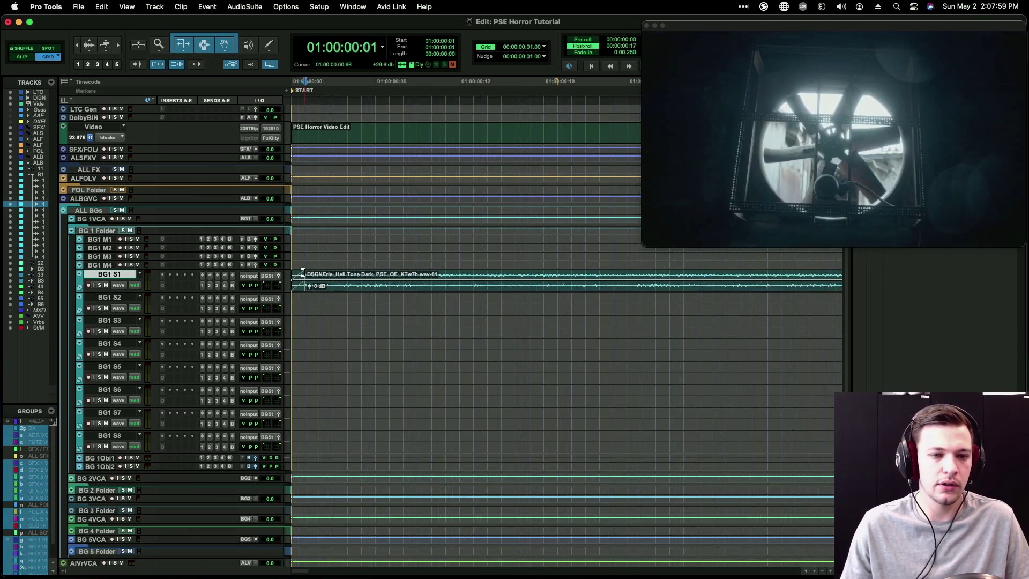
drag(304, 278, 296, 279)
key(t)
key(t)
key(t)
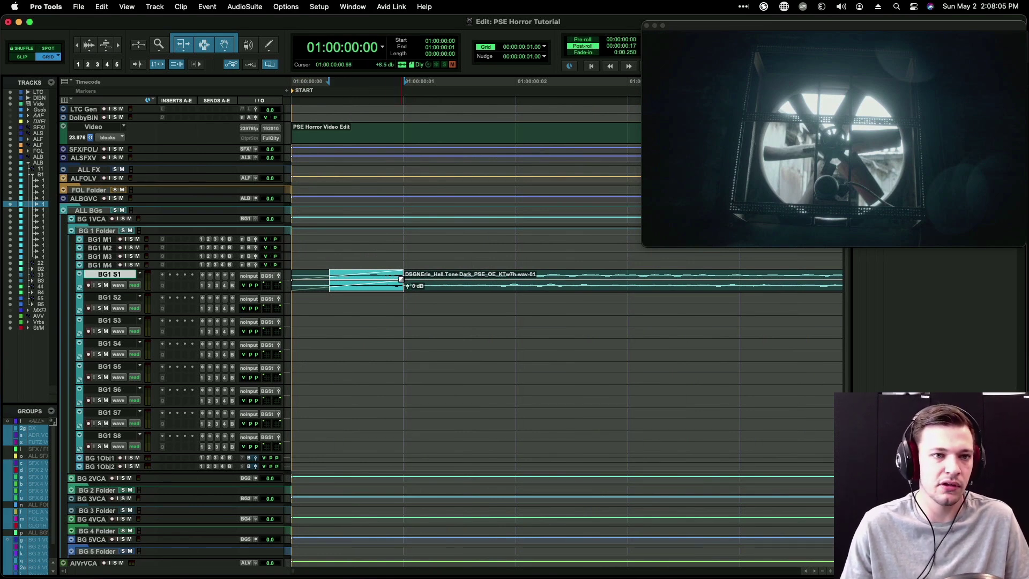
drag(401, 275, 327, 274)
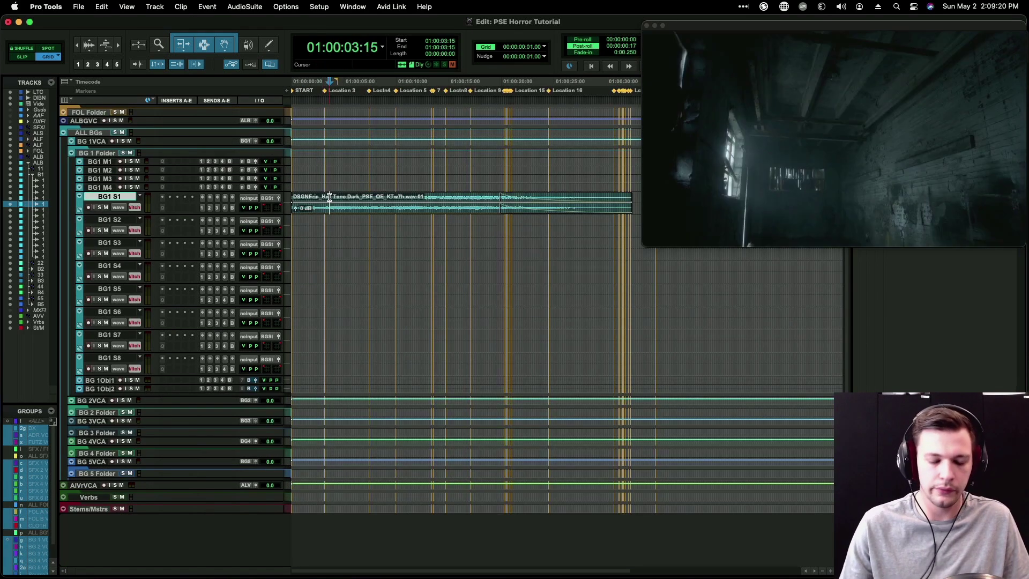
Step: Play the background from the session start and lower the BG1 S1 clip's gain to -4.6 dB
key(Return)
key(t)
key(t)
key(super+bracketleft)
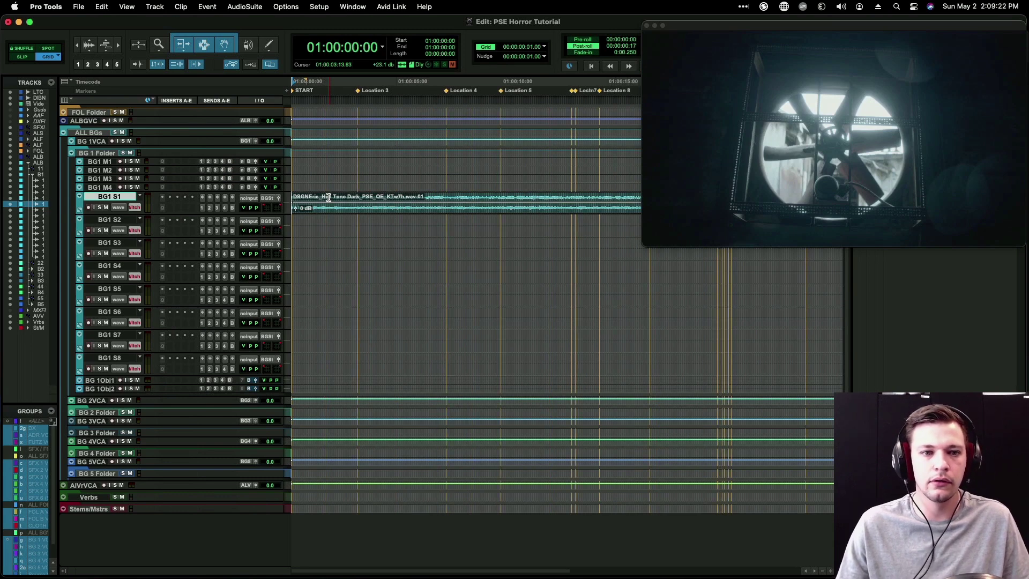
key(space)
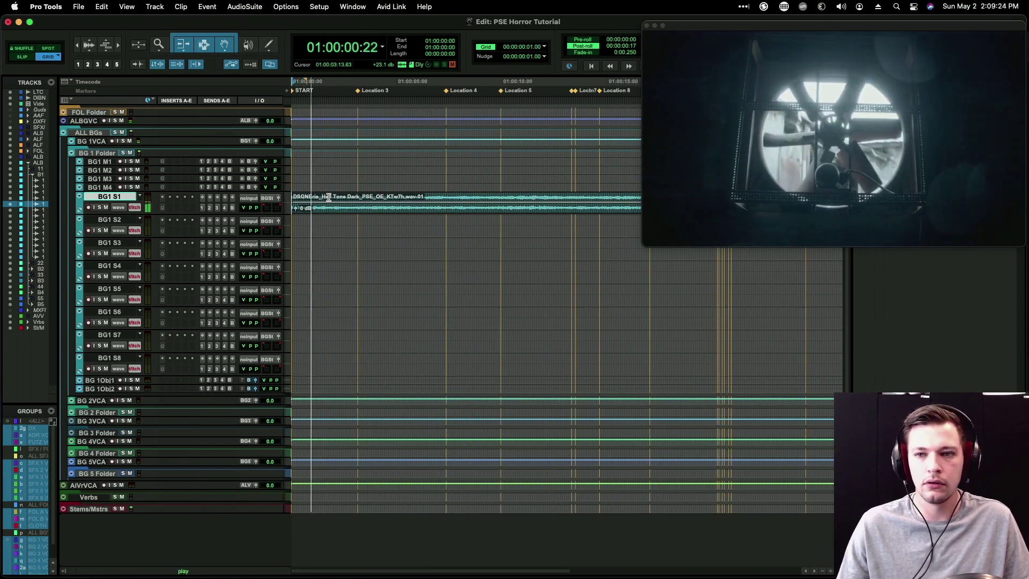
key(super+bracketleft)
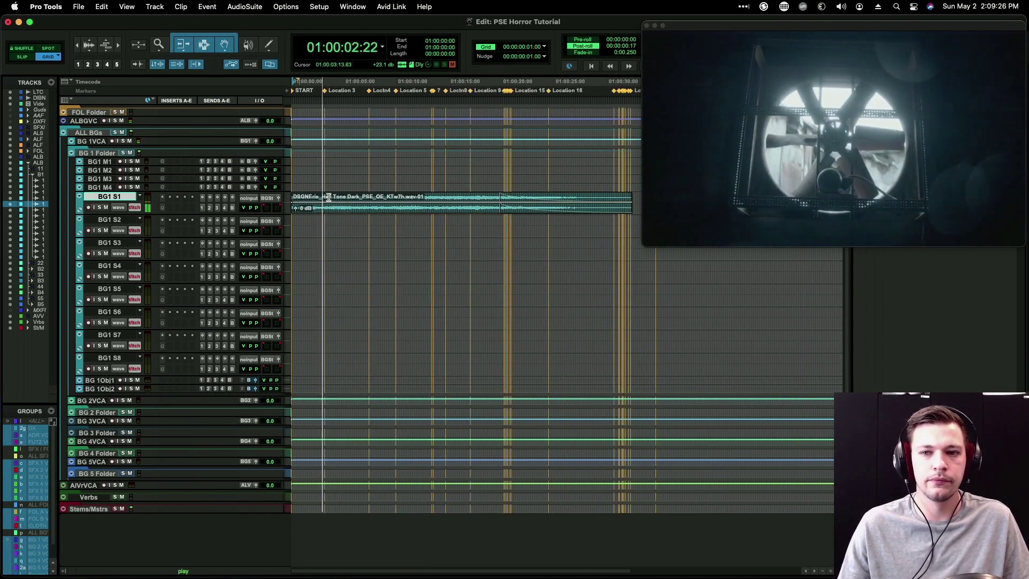
drag(333, 199, 324, 218)
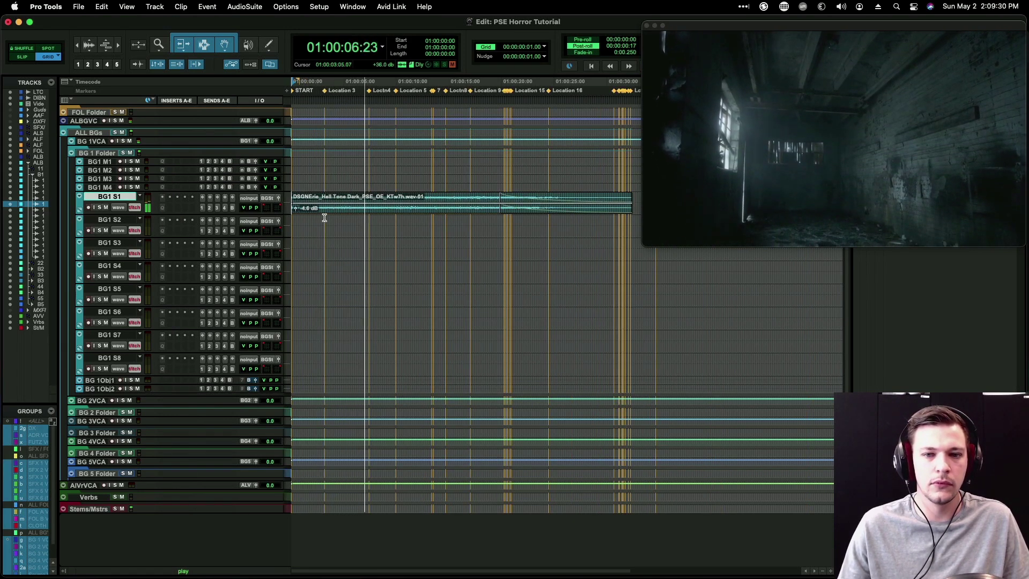
Step: Place the edit cursor on BG1 S2 at 01:00:03:03 and load AMBDsgn_Vibrato Ambience 02_PSE_OE_7ahxP.wav in SoundQ
click(324, 218)
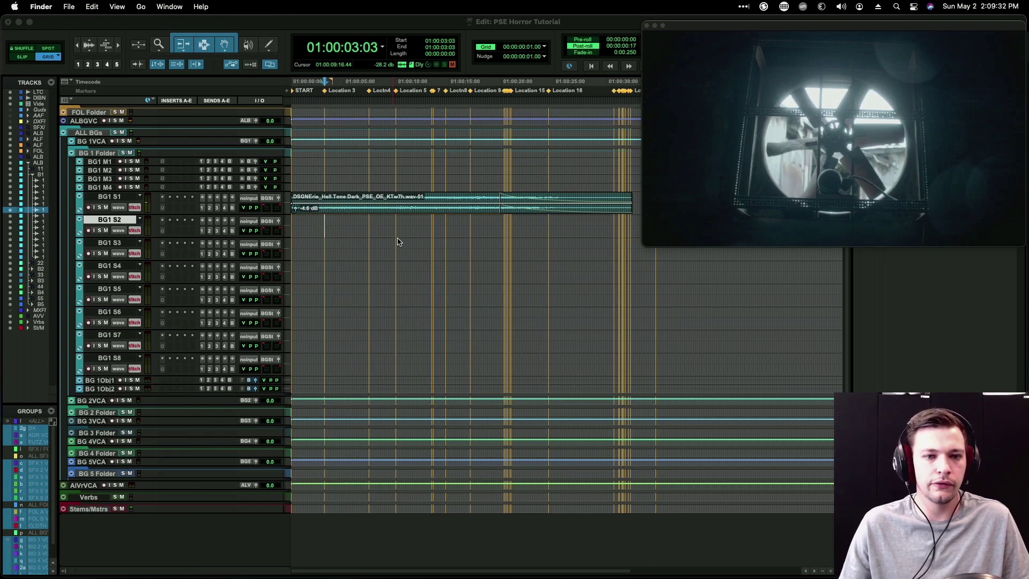
key(super+Tab)
key(super+Tab)
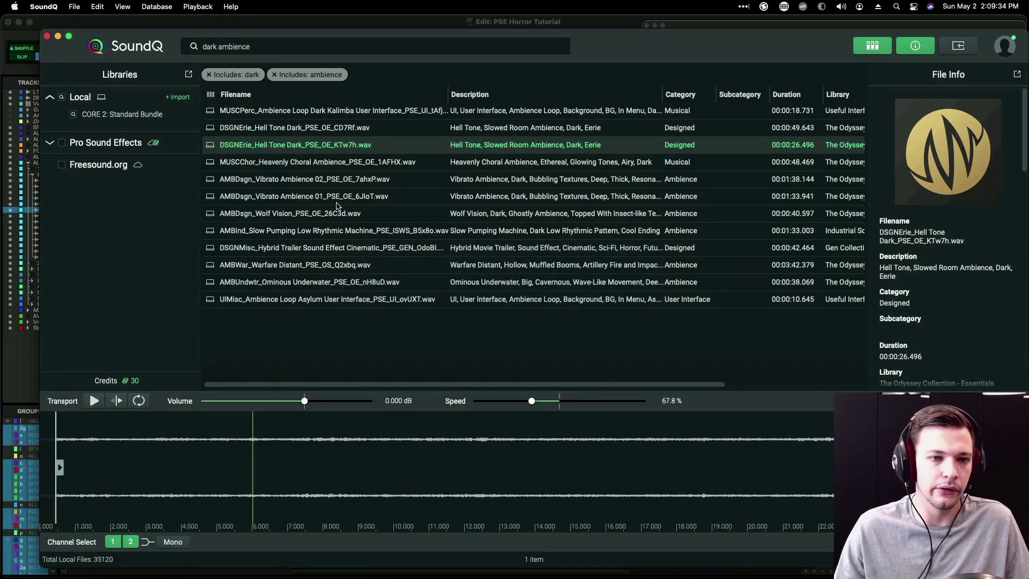
click(321, 183)
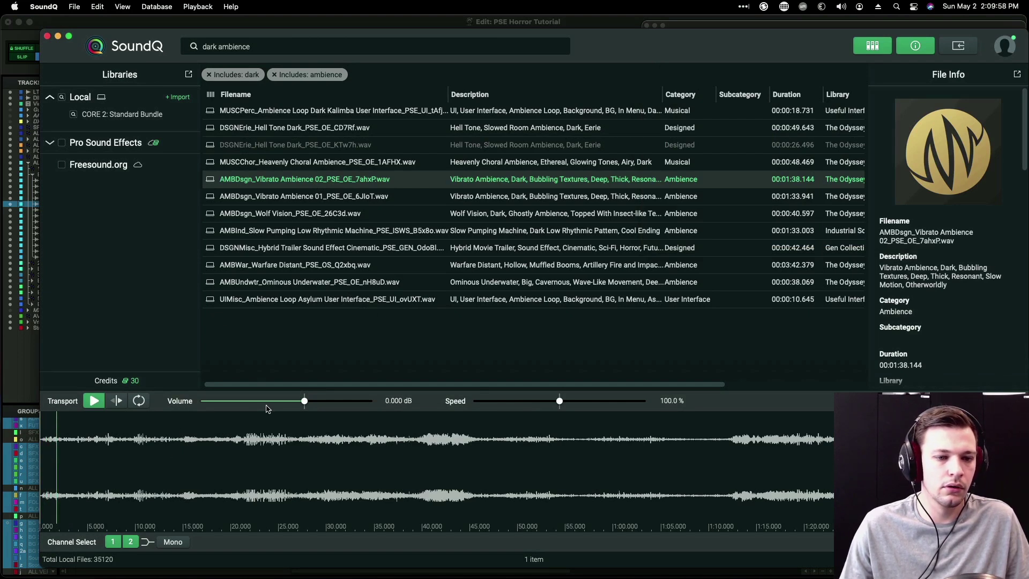
Step: Lower the preview volume to -13.0 dB and try 25% playback speed before resetting the speed to 100%
drag(305, 400, 283, 401)
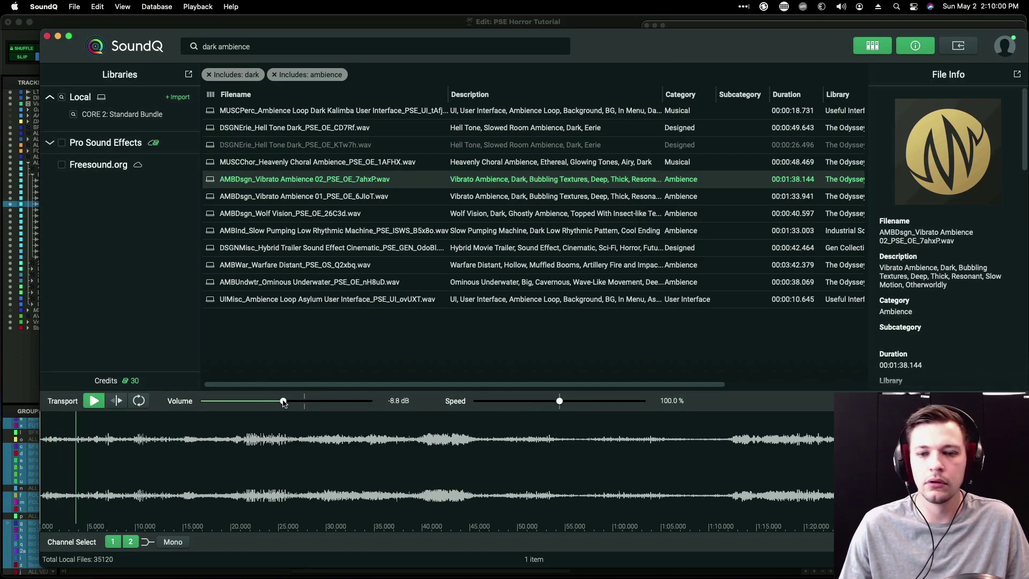
drag(559, 400, 496, 401)
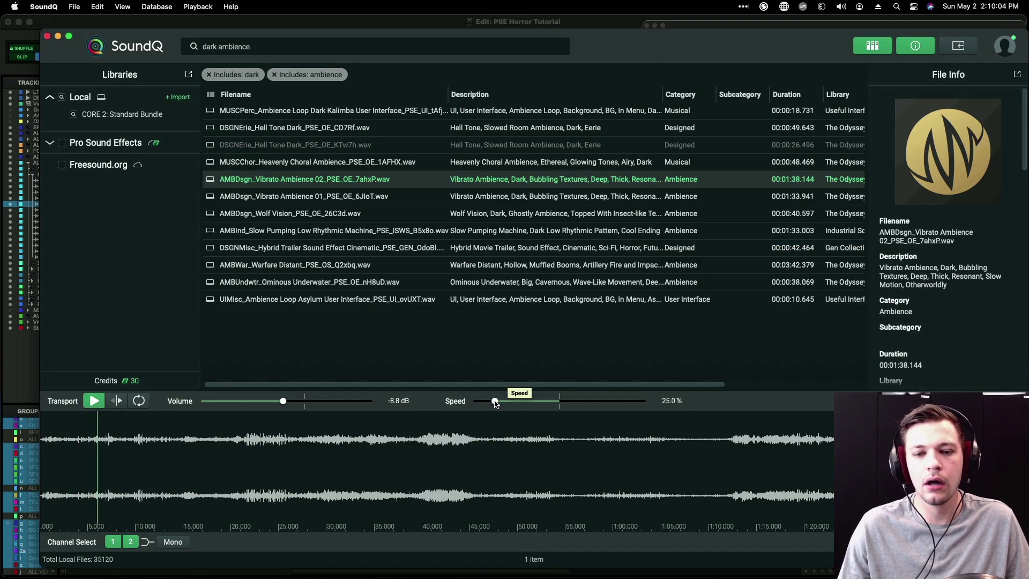
double_click(537, 402)
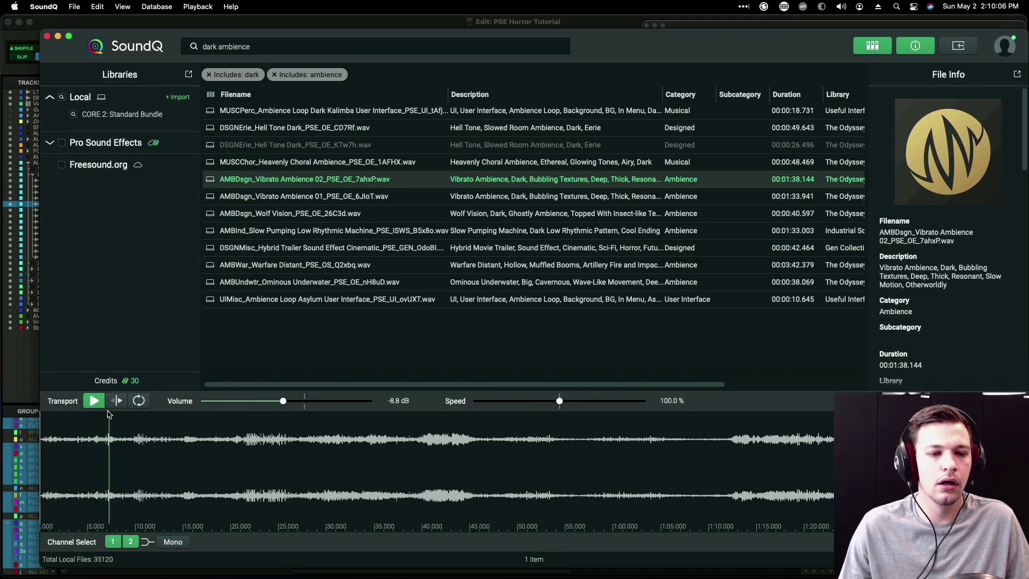
drag(283, 401, 274, 401)
Step: Audition the swell after 20 seconds at 68.0% speed and select the waveform from about 21 to 29 seconds
click(258, 445)
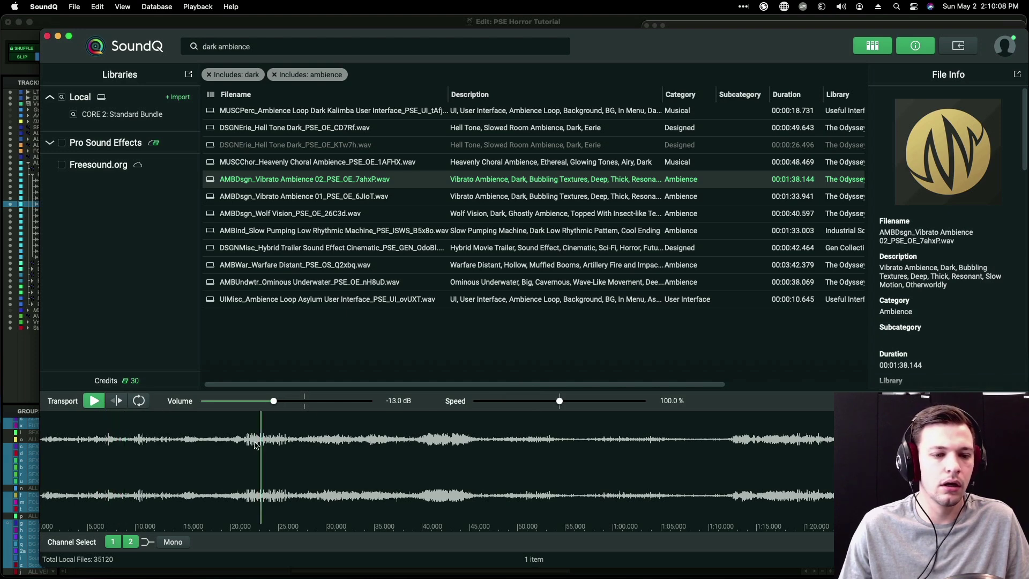
click(248, 440)
click(231, 453)
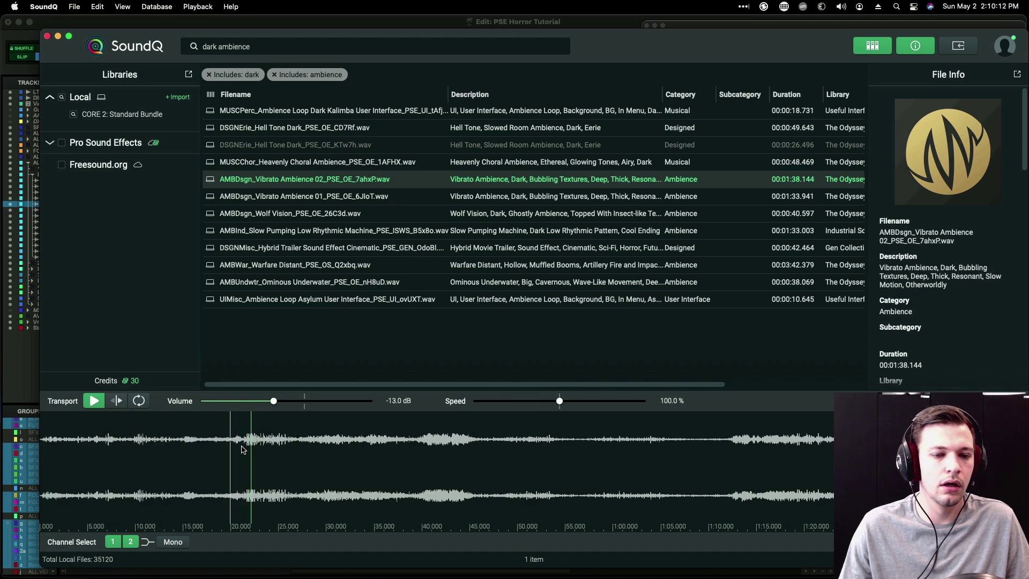
drag(560, 401, 532, 402)
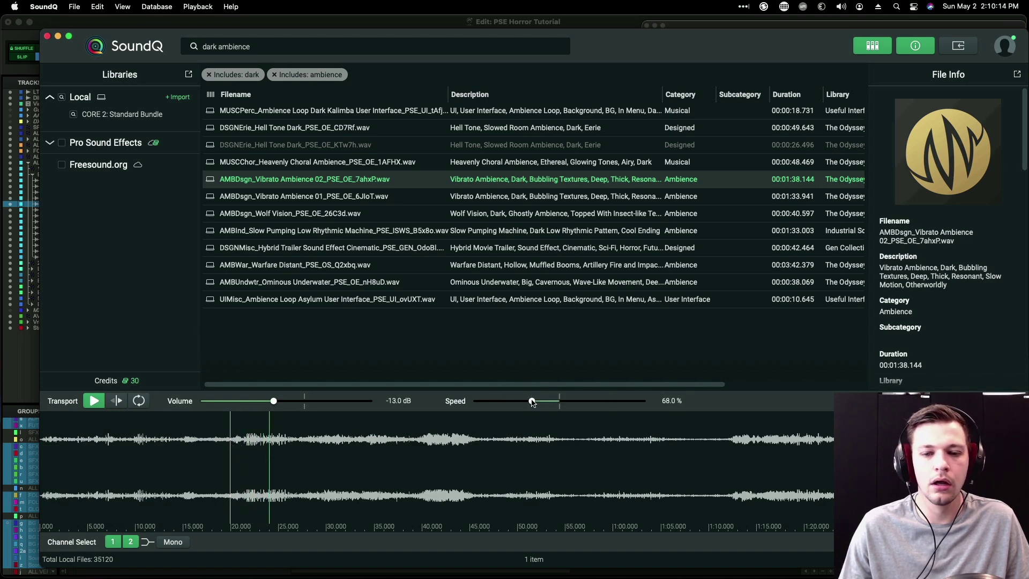
click(248, 441)
drag(244, 443, 319, 448)
Step: Play the opening fan shot in Pro Tools, then audition the selected Vibrato Ambience region in SoundQ at 42.8% speed
key(super+Tab)
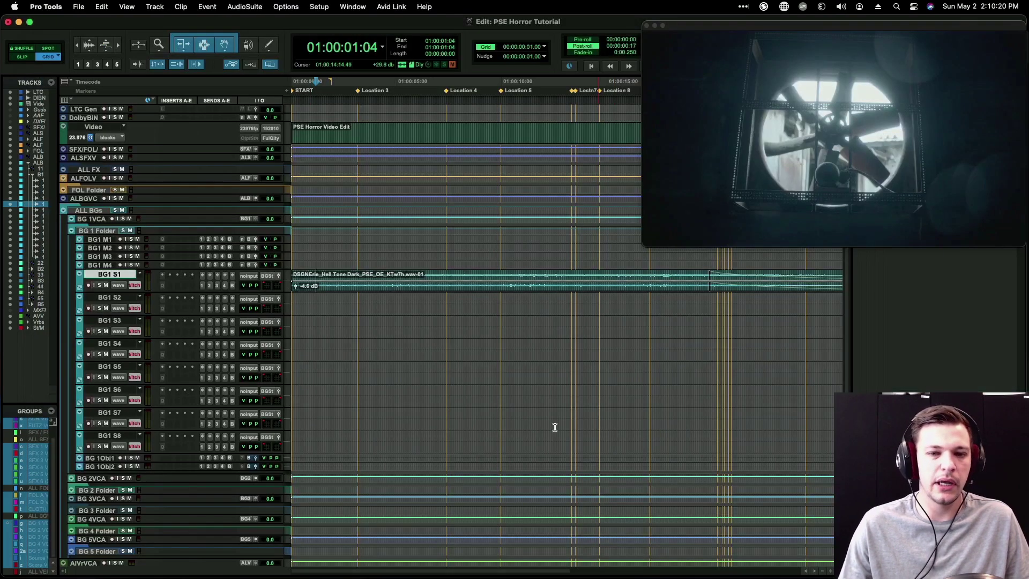
key(space)
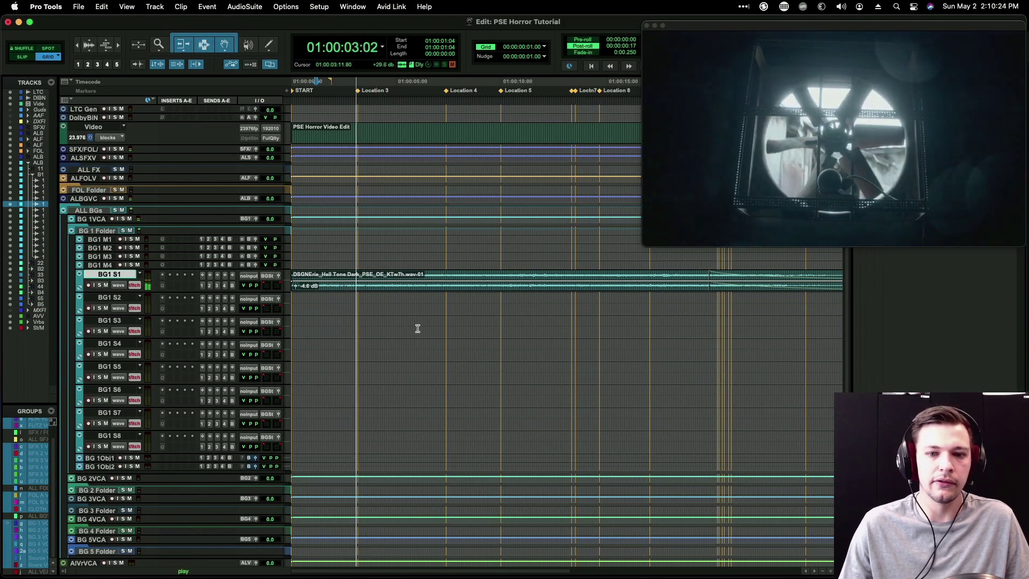
key(super+Tab)
click(510, 402)
key(space)
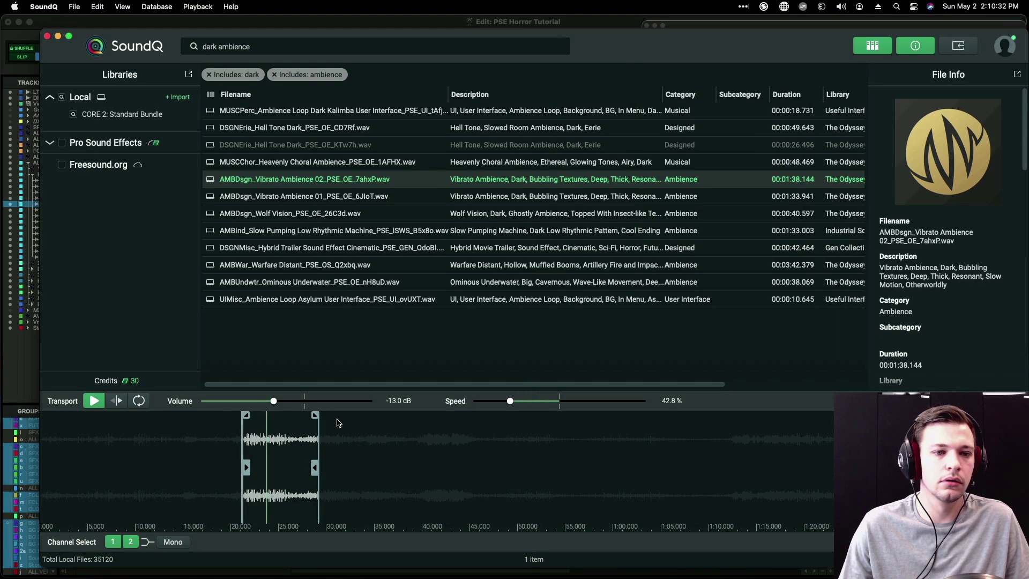
key(space)
Step: Switch to Pro Tools and expand ALL FX and the SFX 2 Folder to show its tracks
key(super+Tab)
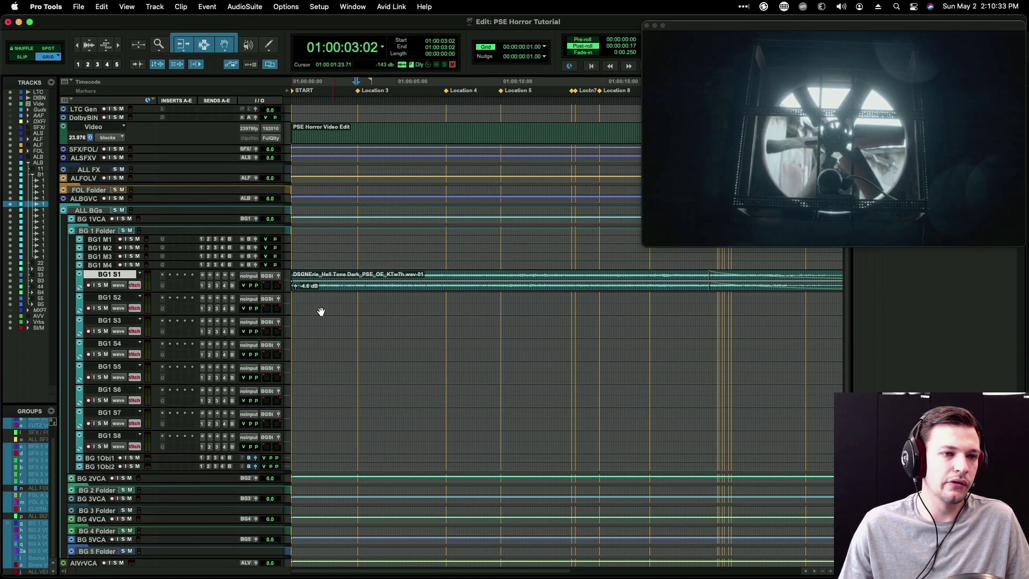
click(90, 171)
key(shift+f)
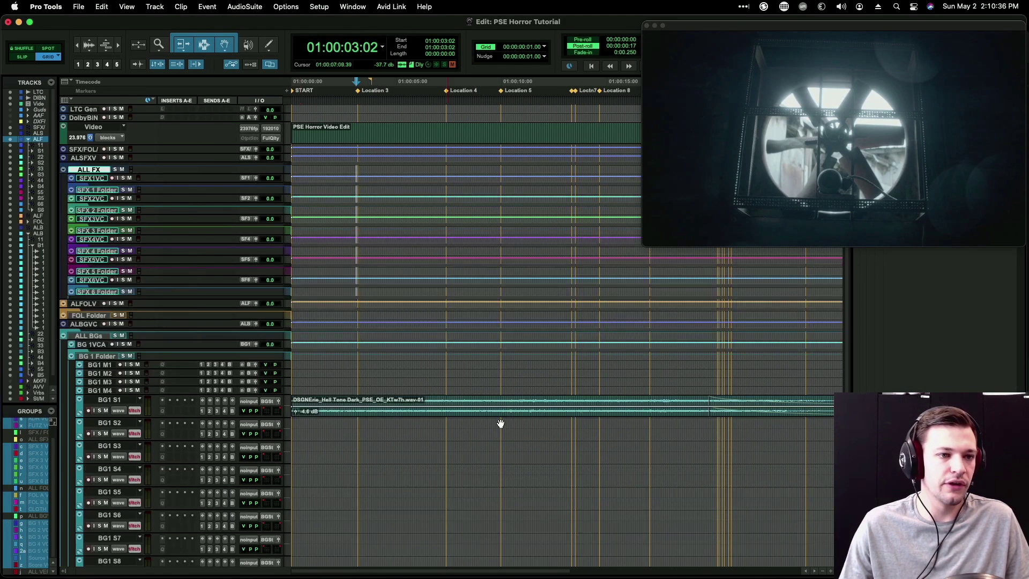
click(96, 190)
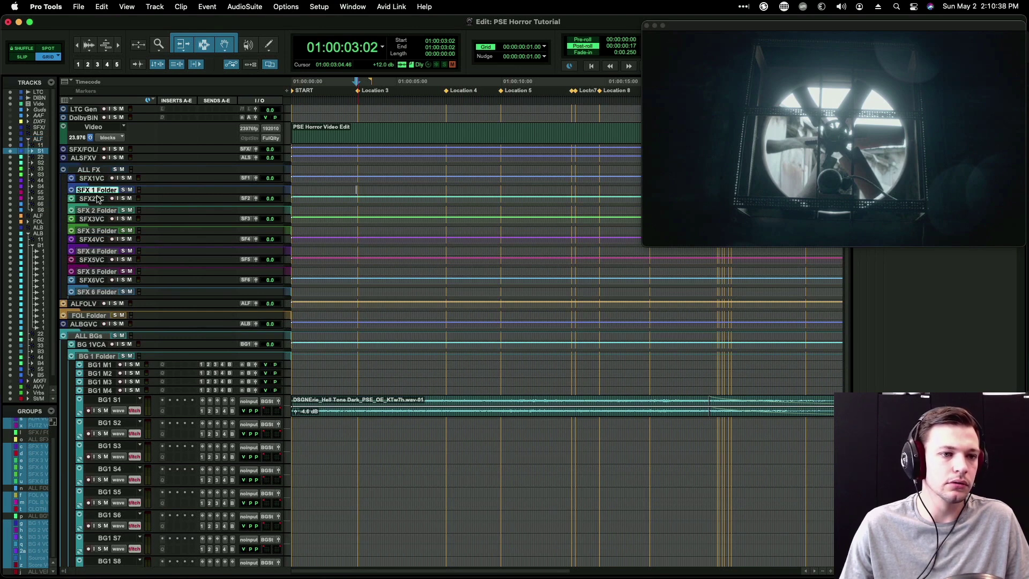
click(97, 210)
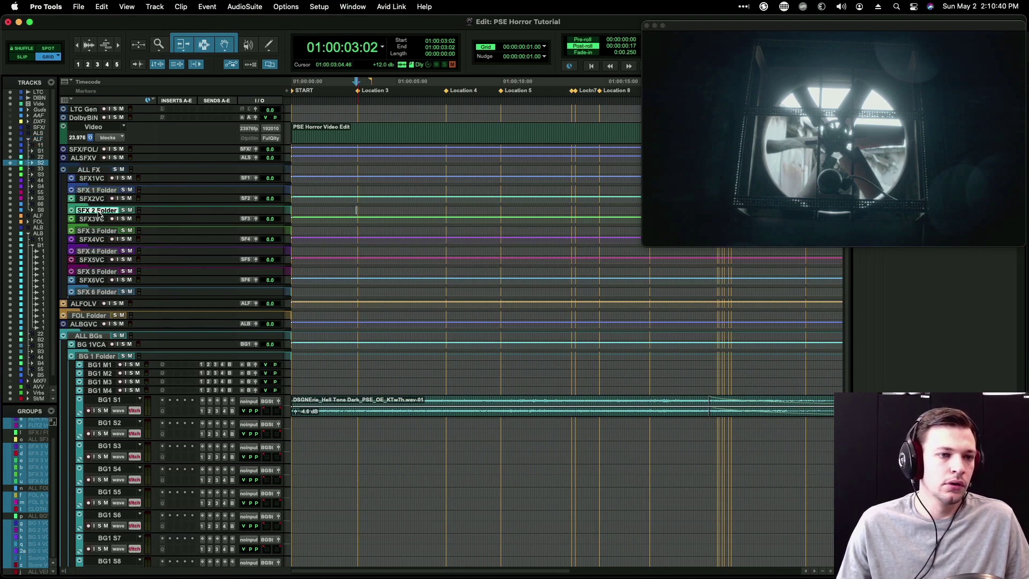
key(ctrl+alt+Right)
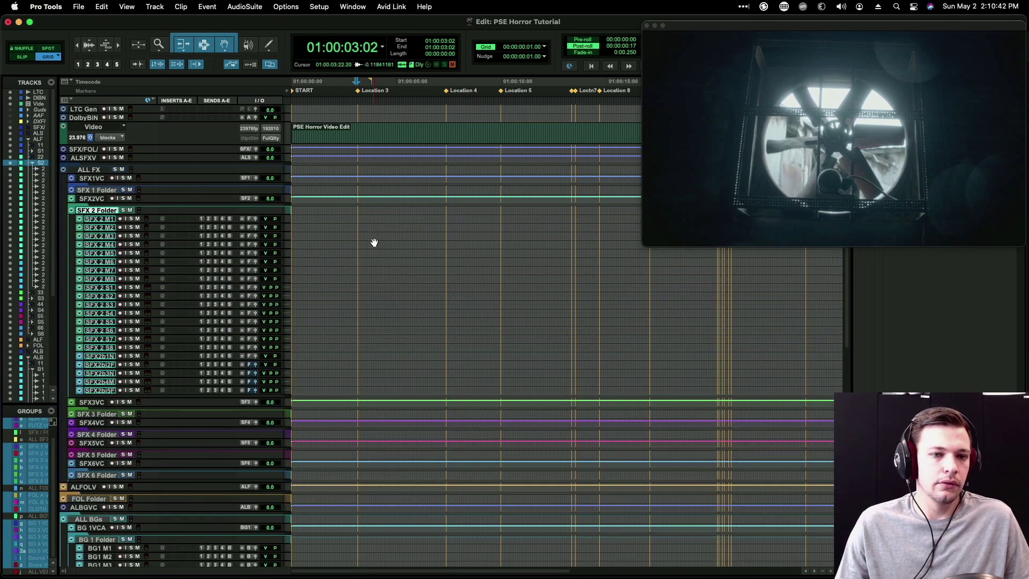
Step: Place the edit cursor on SFX 2 S1 at 01:00:02:23 and send the selected Vibrato Ambience 02 region there from SoundQ
click(354, 287)
key(super+Tab)
key(s)
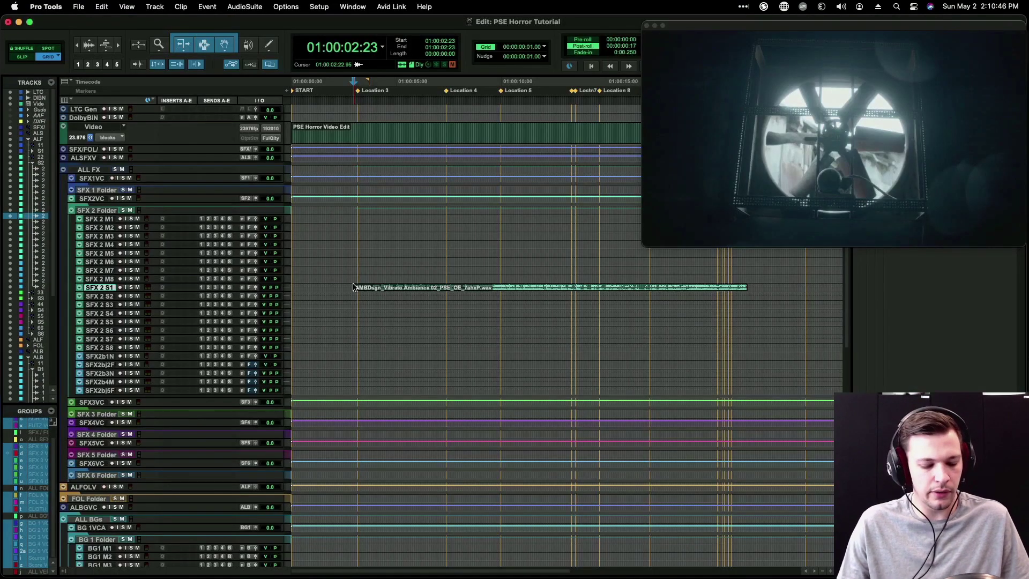
key(super+Tab)
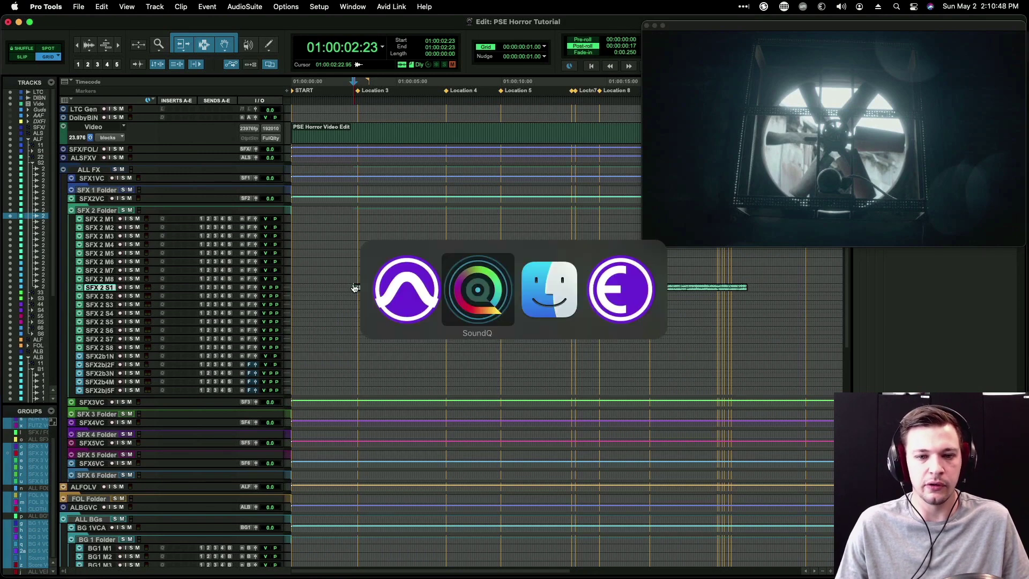
key(super+Tab)
key(super+Tab)
key(super+Tab)
key(super+Tab)
key(super+Tab)
key(super+Tab)
key(super+Tab)
key(super+Tab)
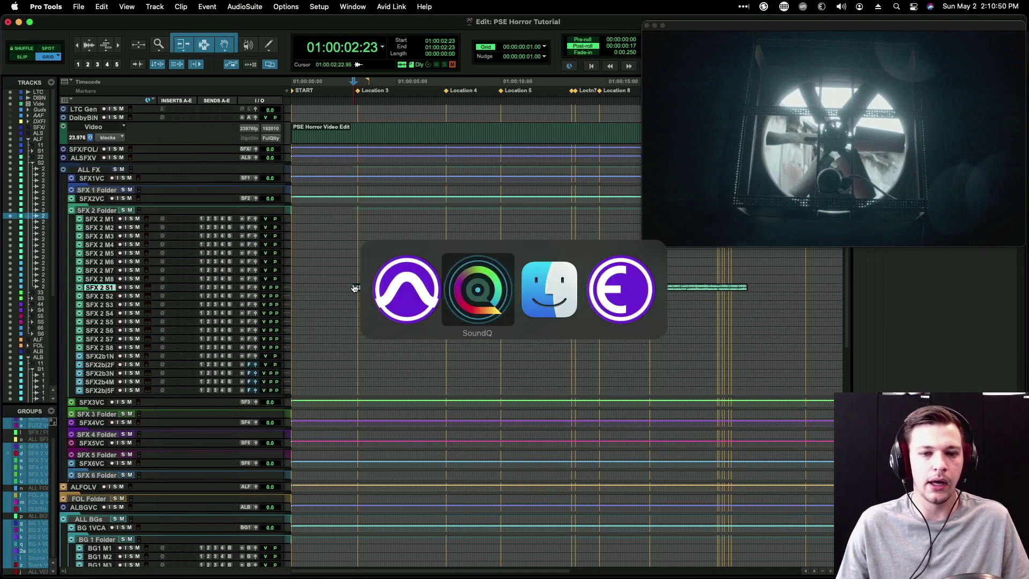
key(super+Tab)
key(super+Tab)
key(super+Tab)
key(super+Tab)
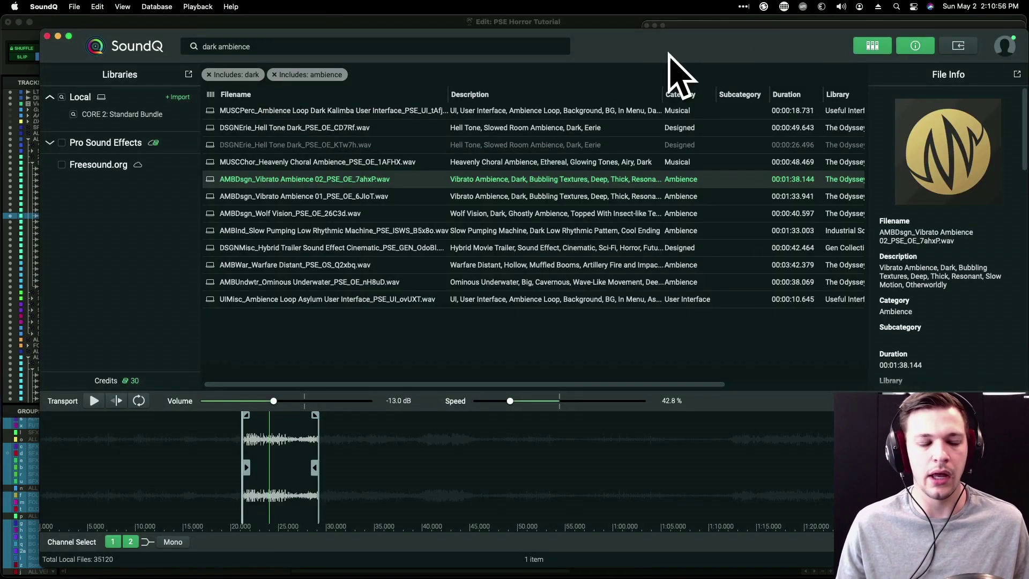
key(super+Tab)
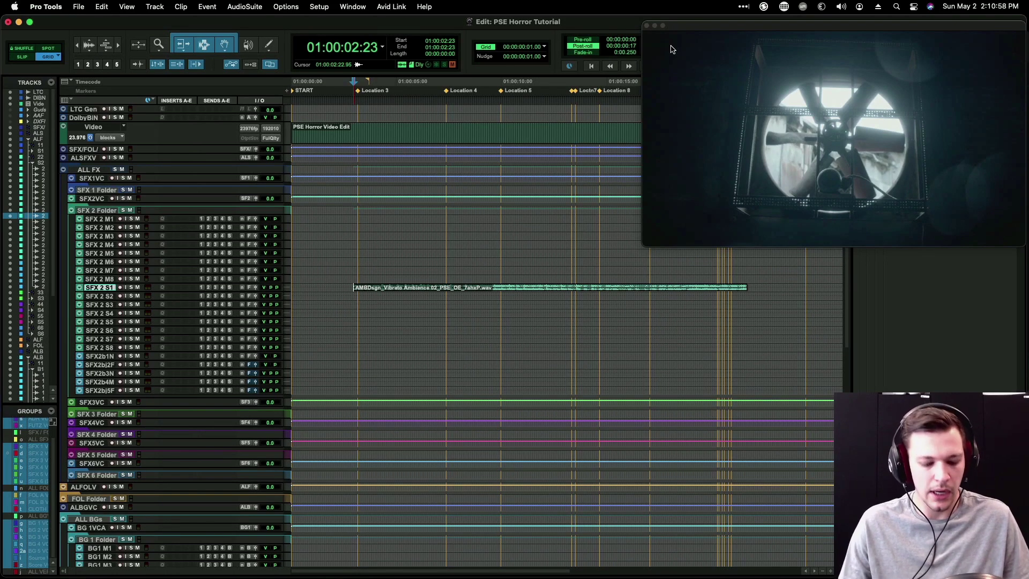
key(super+Tab)
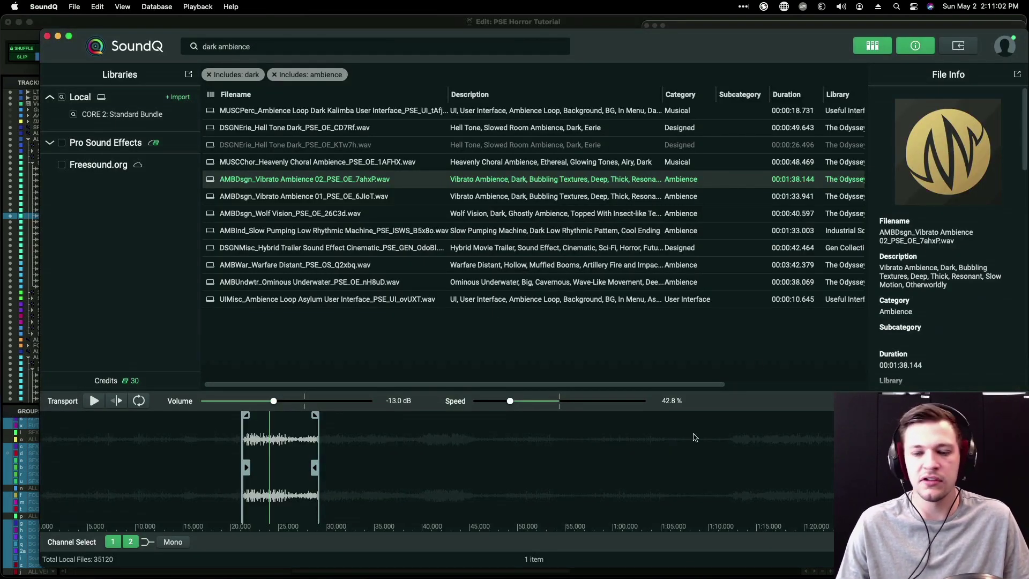
key(super+Tab)
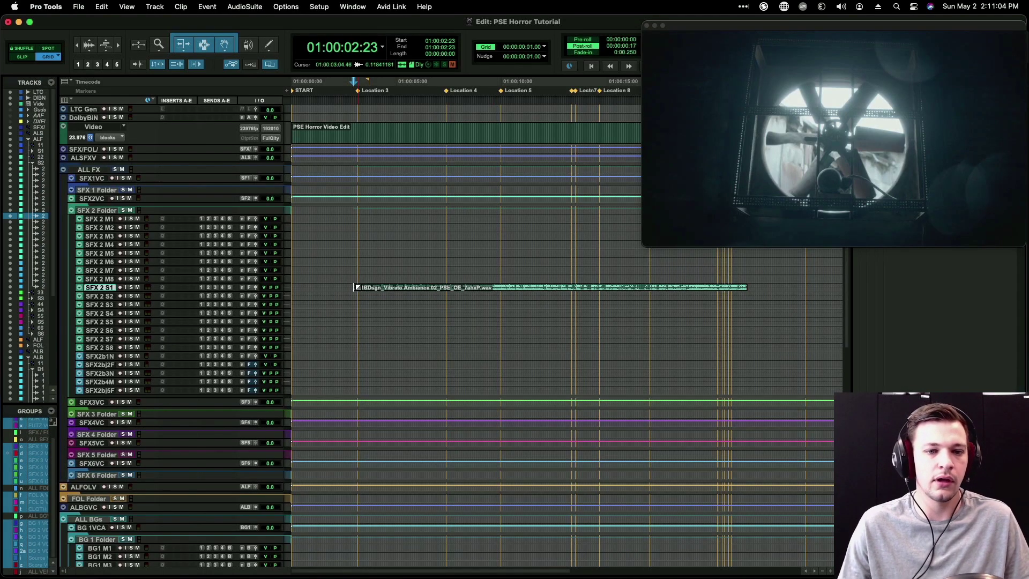
Step: Trim the start of the Vibrato Ambience clip on SFX 2 S1 to 01:00:03:04 and enlarge the track height and waveform
click(362, 286)
key(t)
key(t)
key(t)
key(t)
click(498, 286)
key(a)
click(512, 286)
key(d)
key(ctrl+Up)
key(ctrl+Up)
key(ctrl+Up)
key(super+bracketleft)
key(super+bracketleft)
key(super+bracketleft)
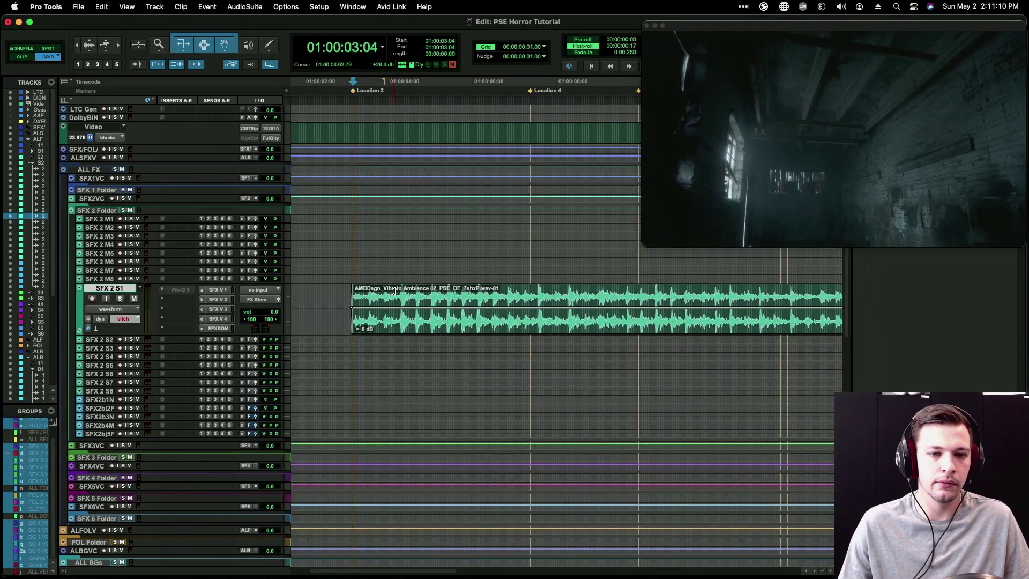
Step: Trim the Vibrato Ambience clip's start to 01:00:03:08 and move the shortened clip back to Location 3
click(395, 291)
key(a)
drag(395, 287, 398, 287)
drag(431, 331, 396, 328)
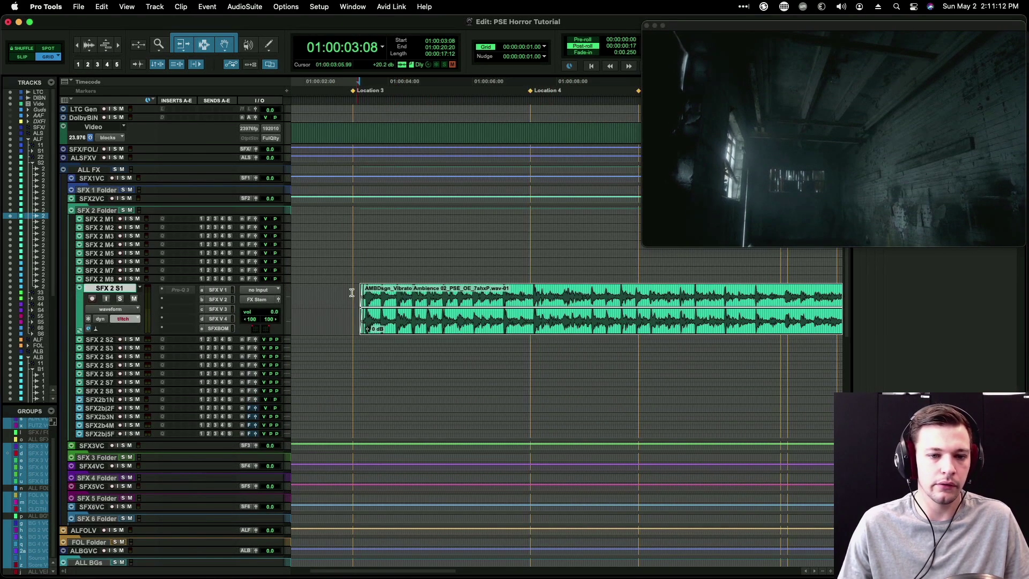
drag(356, 295, 352, 295)
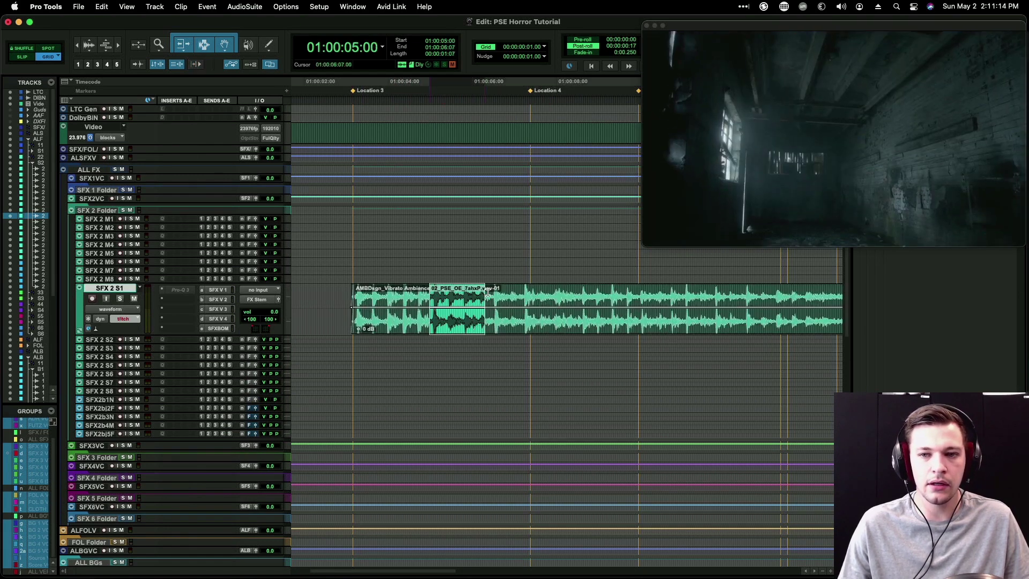
Step: Move the Vibrato Ambience clip to the session start at 01:00:00:00
click(361, 294)
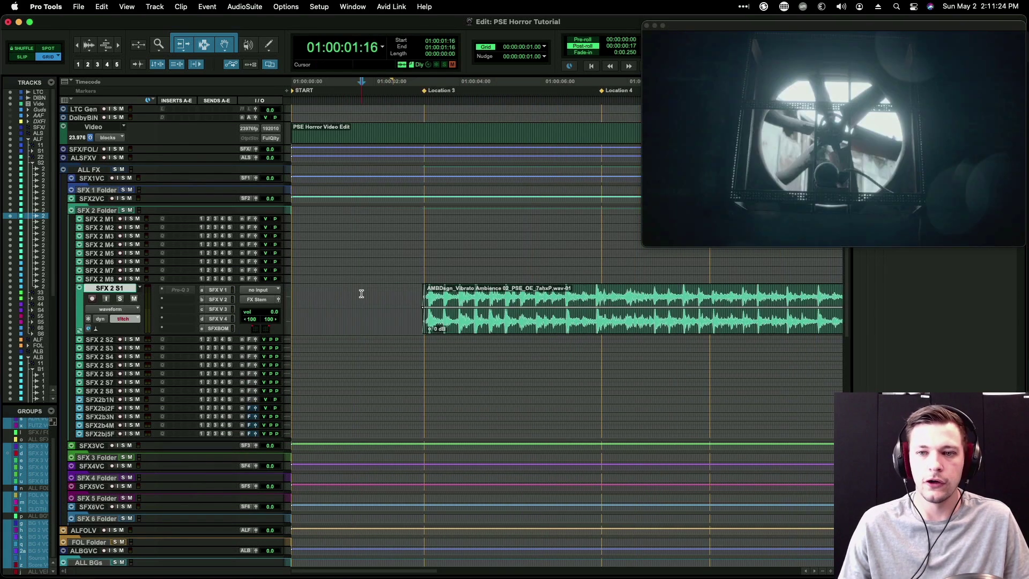
key(Return)
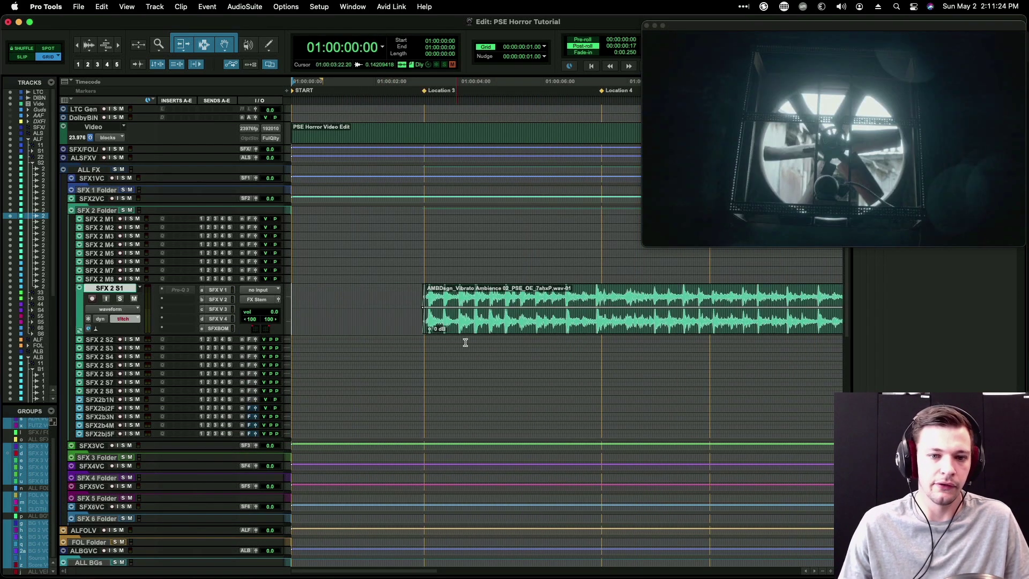
ctrl+click(492, 333)
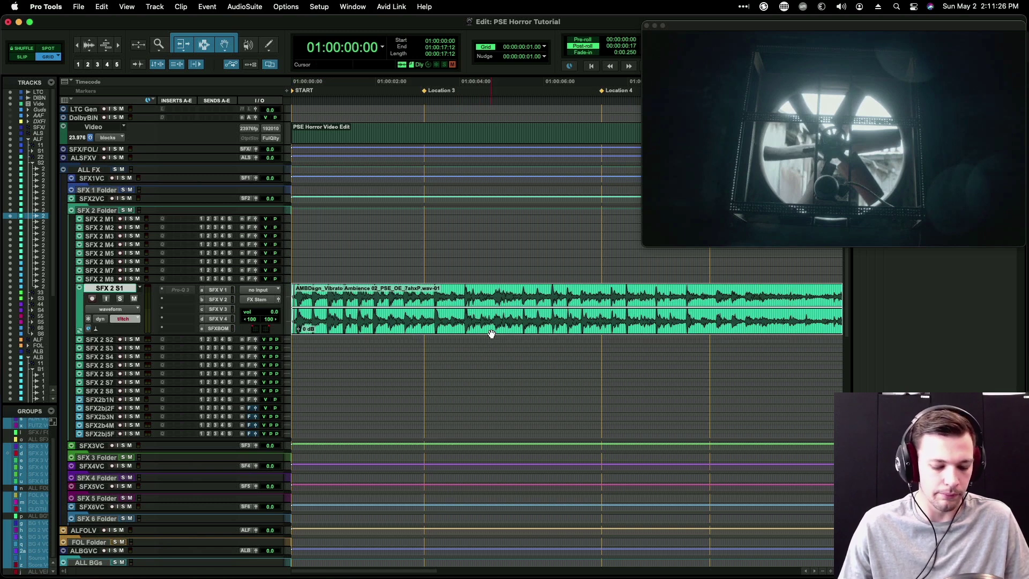
Step: Split the Vibrato Ambience clip at 01:00:03:06, just after Location 3, and mute the second part
key(t)
key(t)
key(t)
key(r)
key(r)
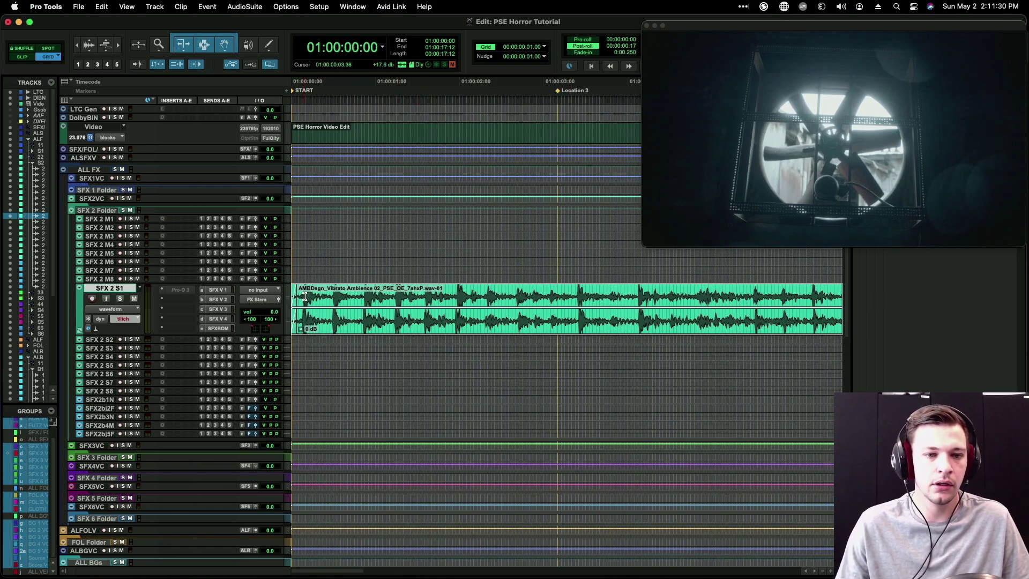
drag(322, 288, 575, 294)
click(566, 294)
key(b)
click(601, 327)
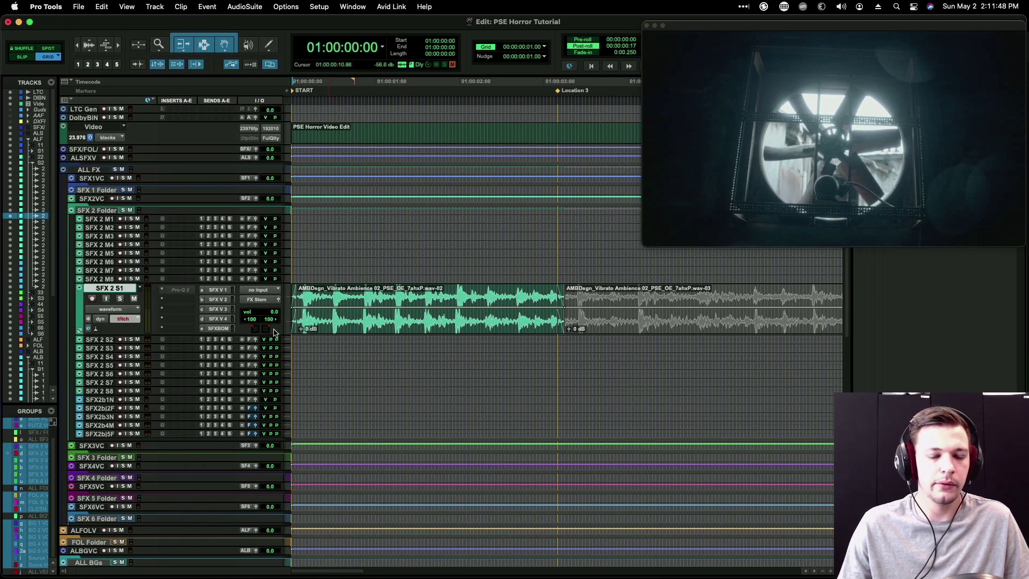
Step: Play the opening fan shot and lower the first Vibrato Ambience clip's gain to -10.6 dB
key(space)
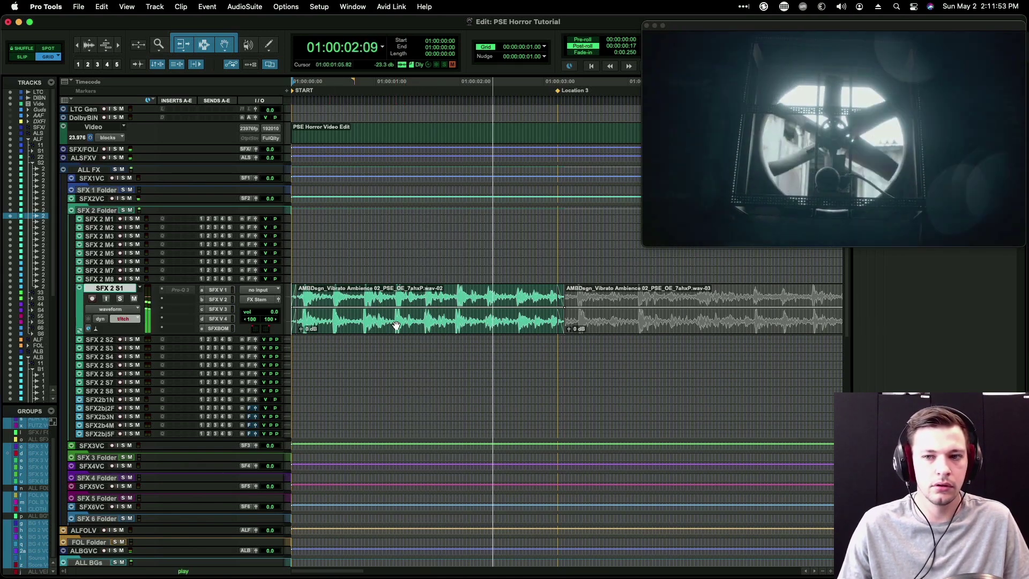
key(space)
drag(500, 309, 494, 316)
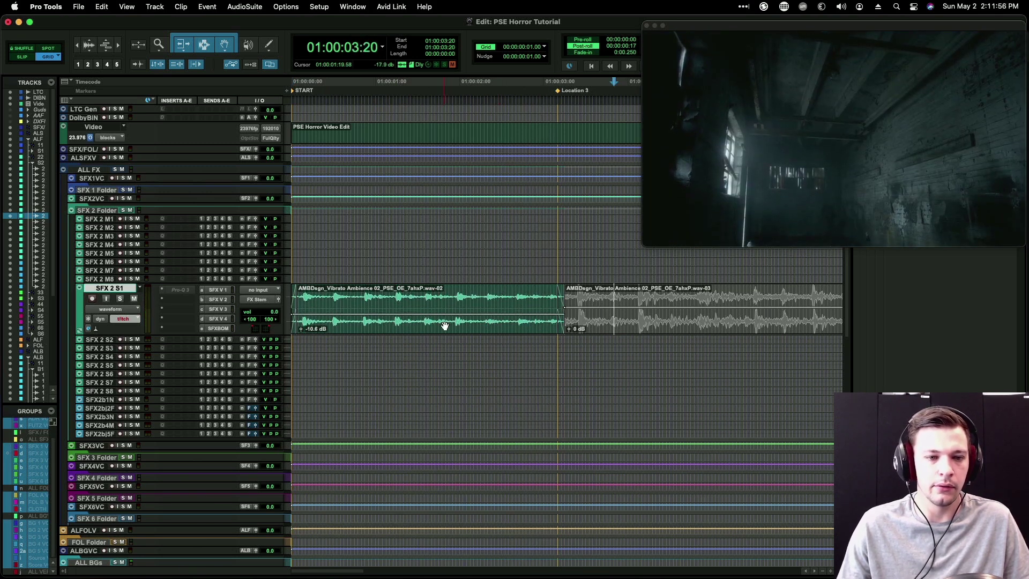
Step: Narrow the SFX 2 S1 panning to front and rear positions of -52 and 52, then play the opening clip
click(444, 319)
click(276, 301)
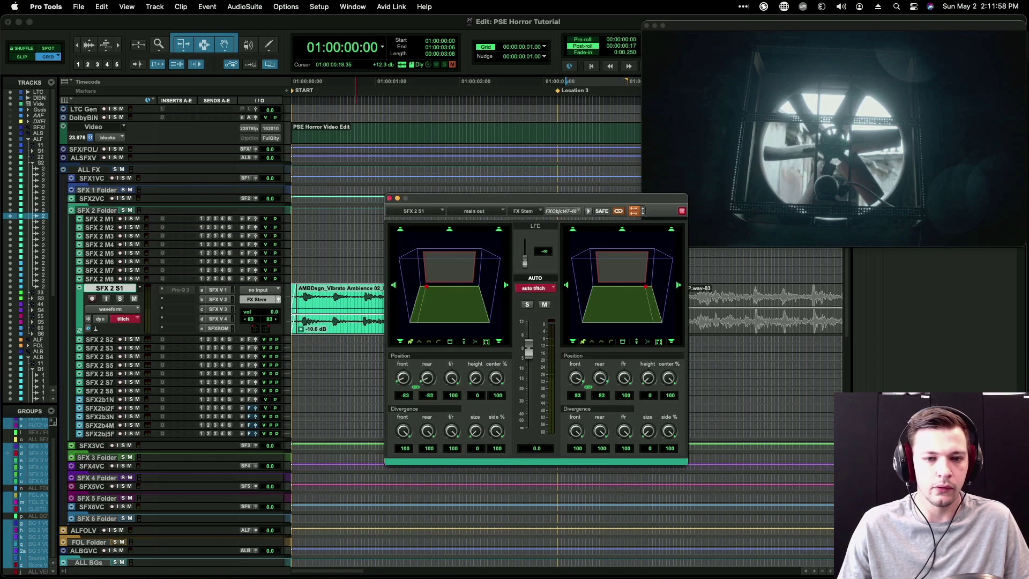
drag(444, 290, 443, 281)
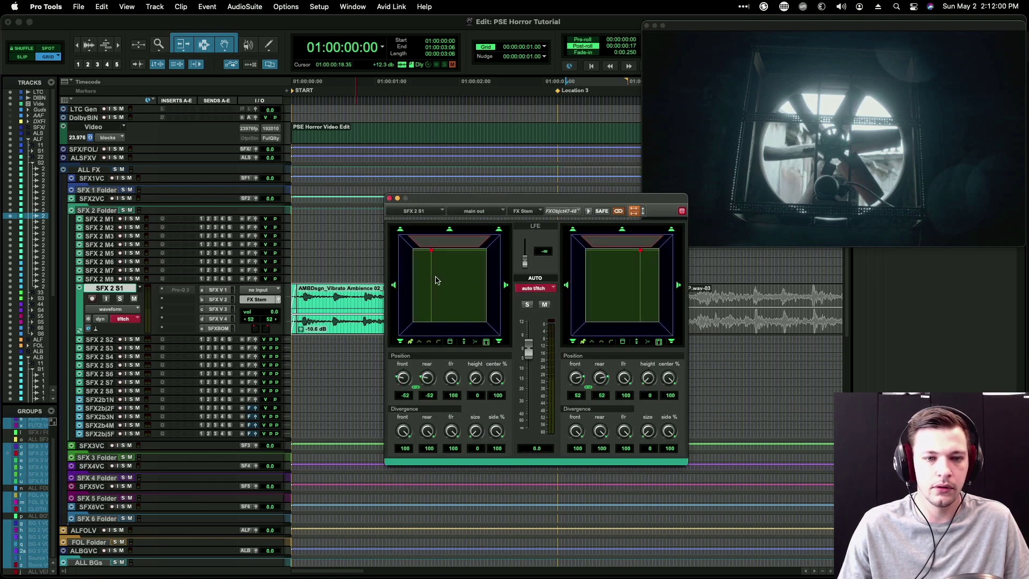
key(space)
drag(525, 203, 727, 203)
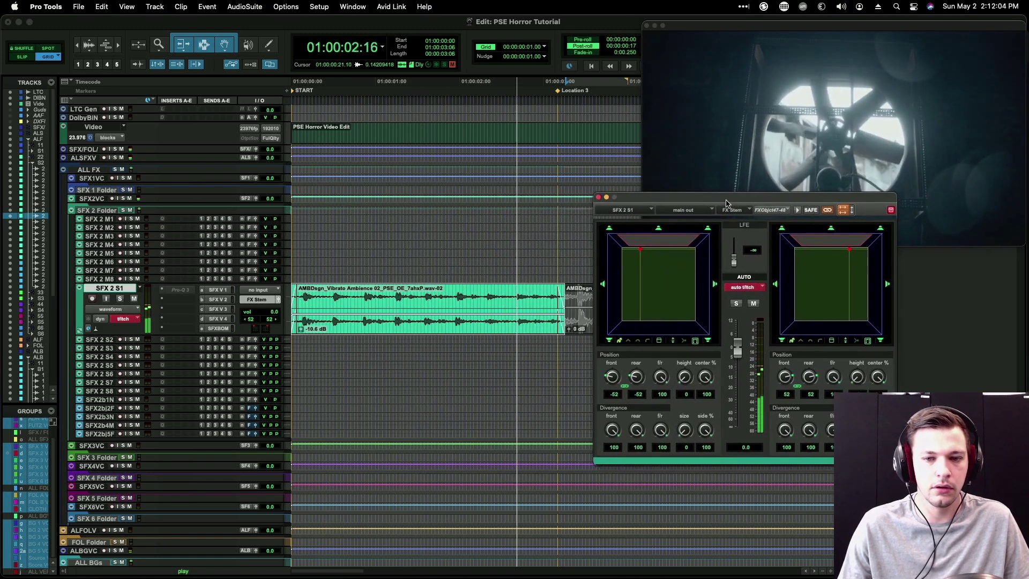
key(space)
Step: Extend the first Vibrato Ambience clip on SFX 2 S1 over the muted part to 01:00:15:00
key(r)
key(super+bracketleft)
click(485, 321)
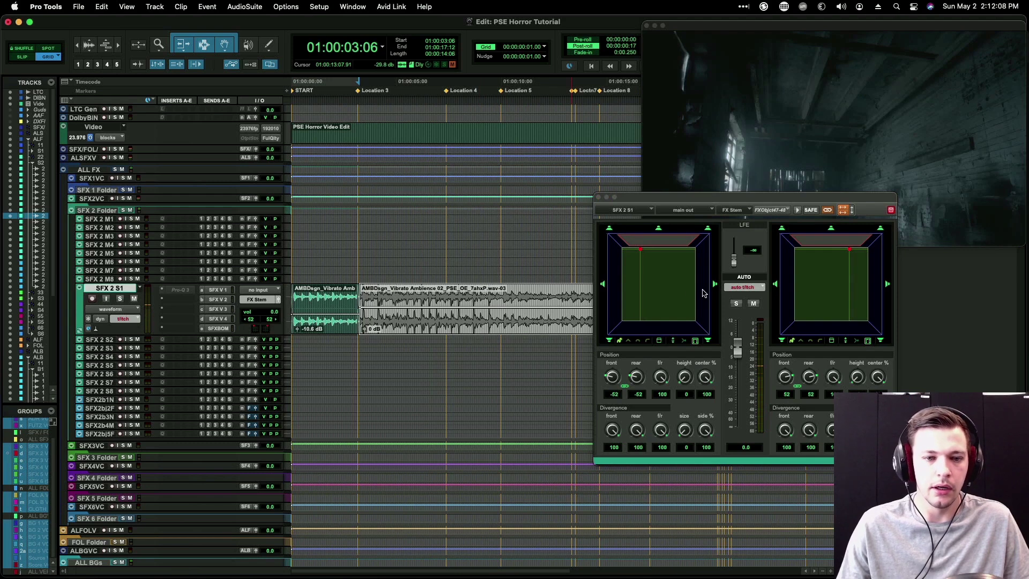
click(335, 335)
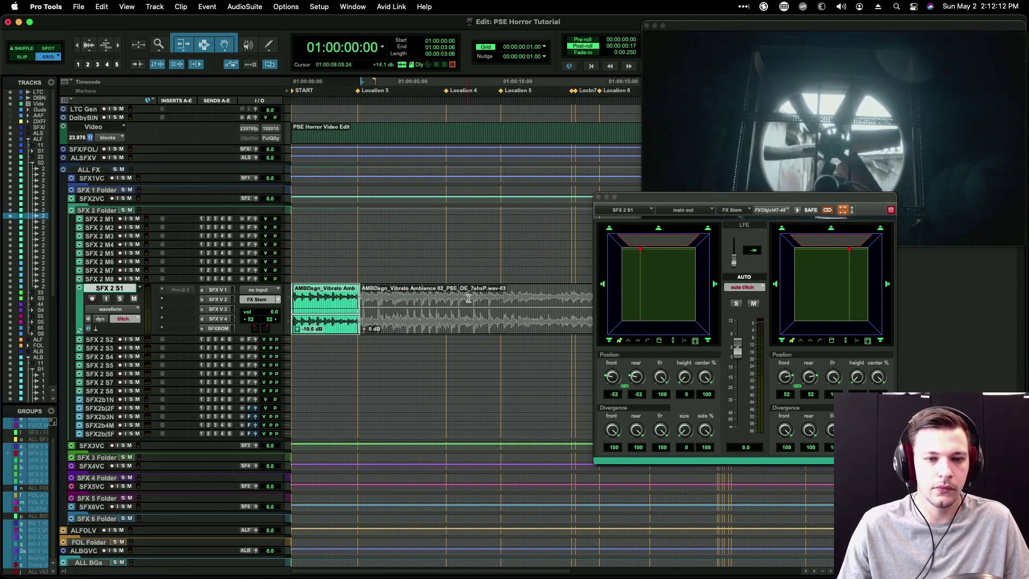
drag(355, 305, 607, 310)
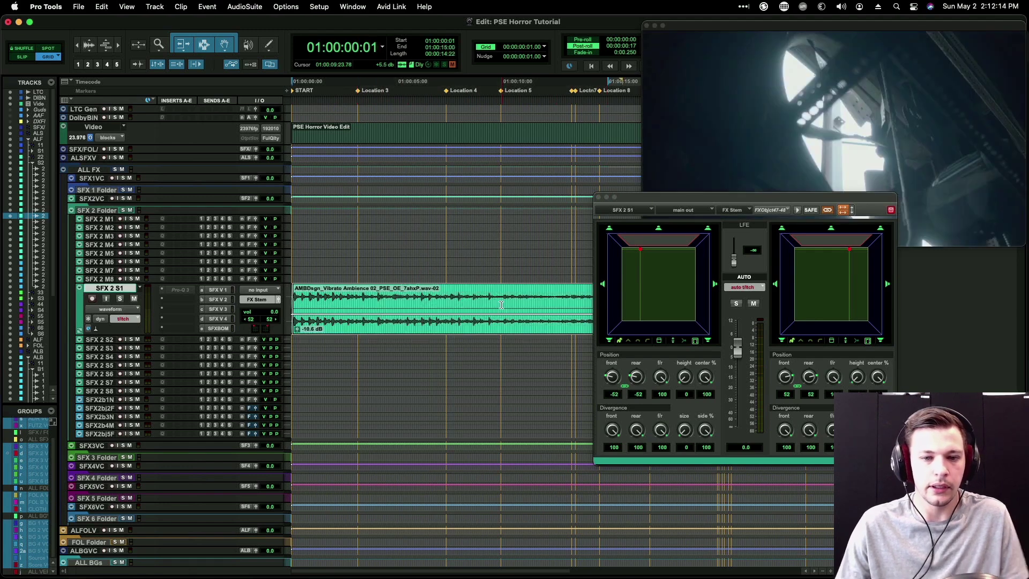
scroll(463, 327, right, 5)
click(462, 328)
key(super+z)
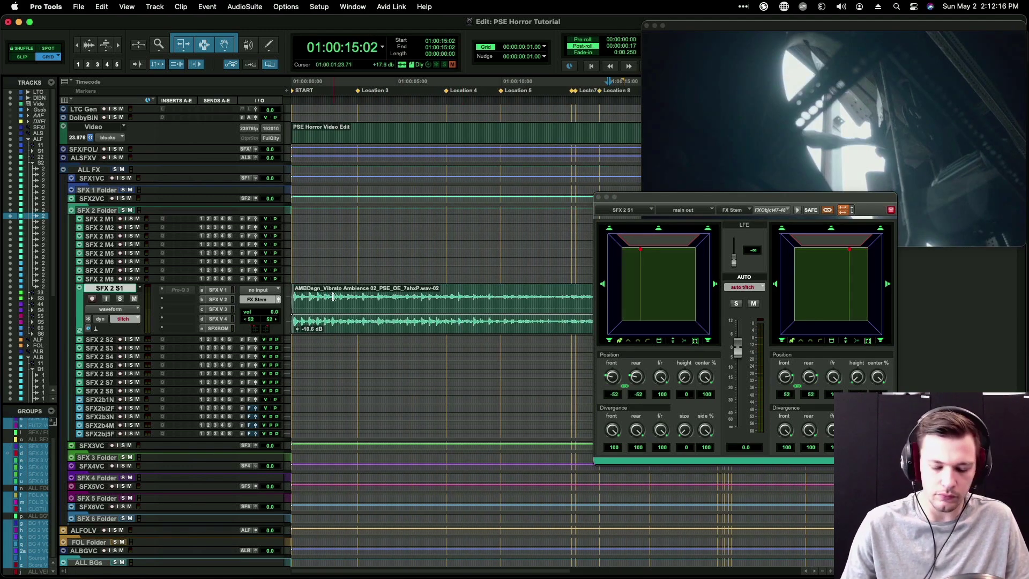
Step: Switch to SoundQ and audition the dark ambience results from Slow Pumping Low Rhythmic Machine through Ominous Underwater
click(333, 297)
key(super+Tab)
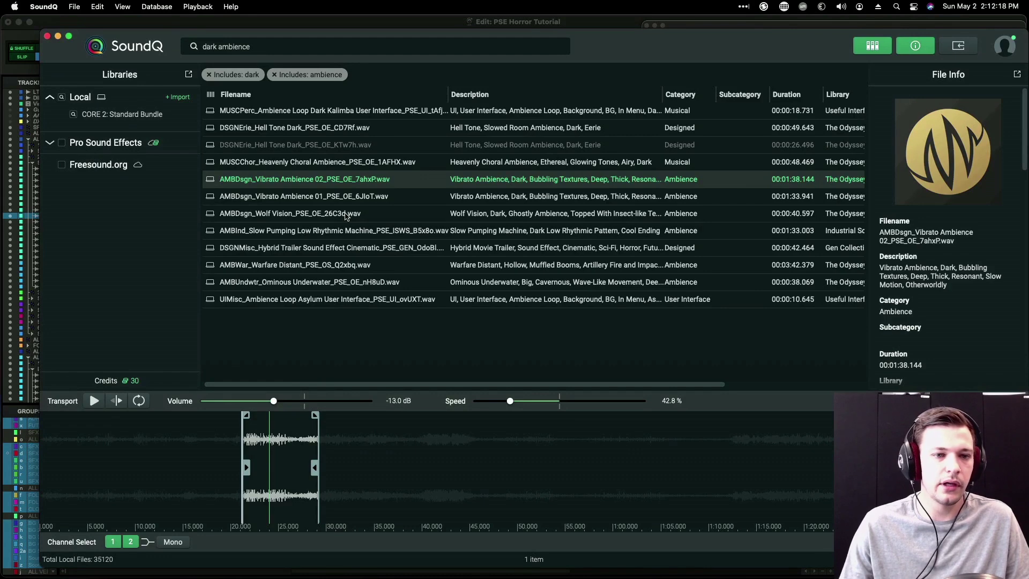
click(352, 236)
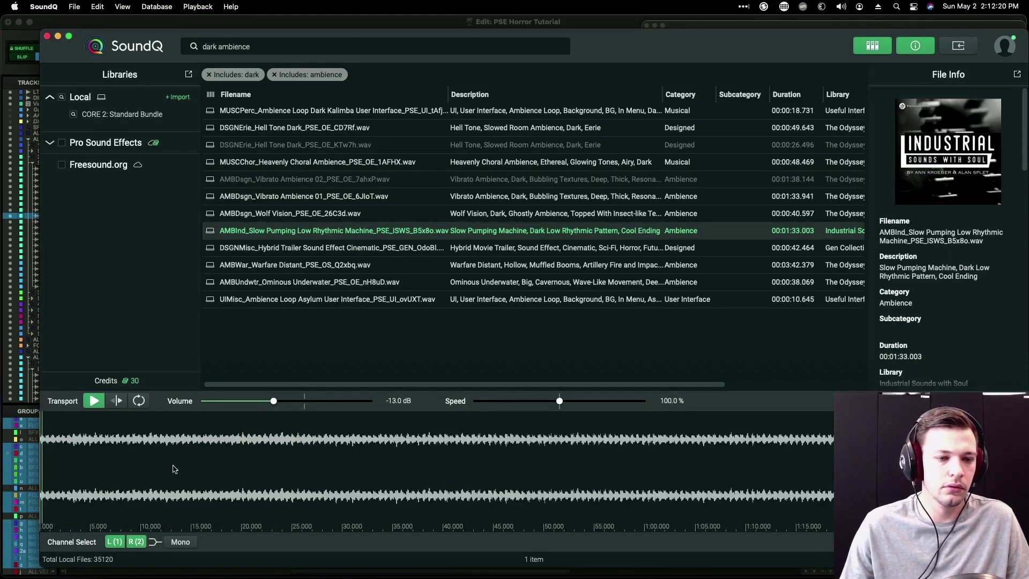
key(Down)
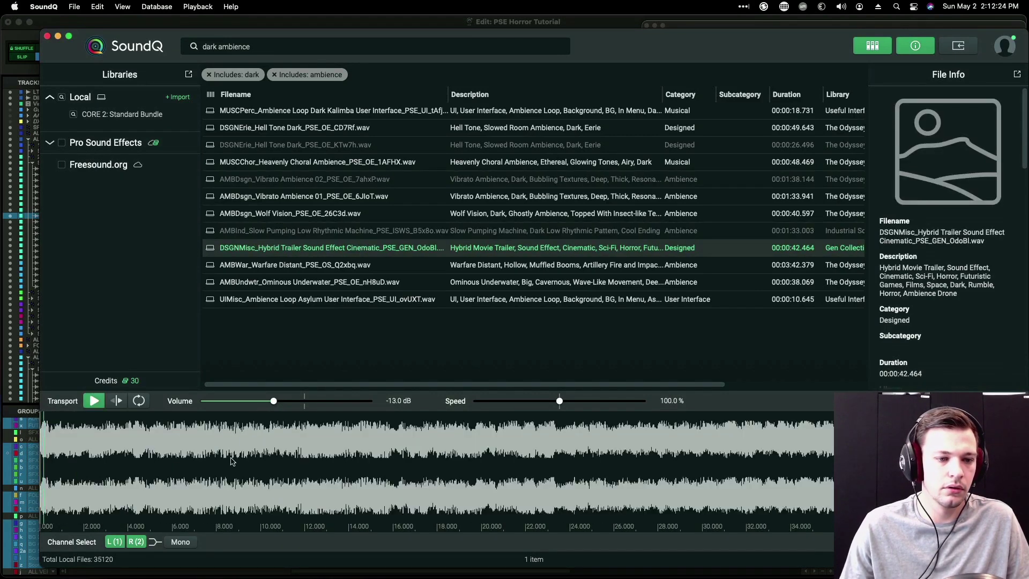
key(Down)
key(Down)
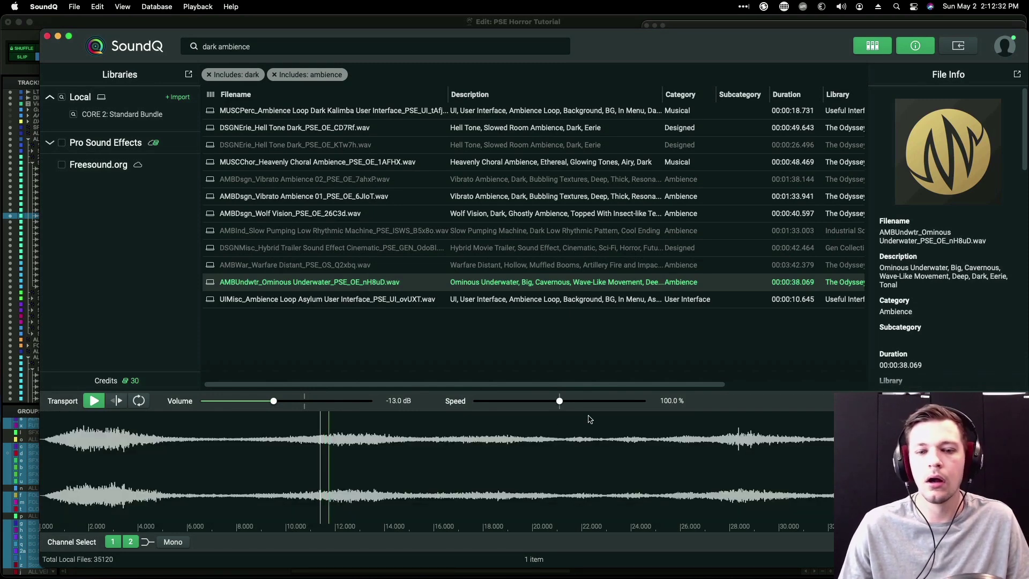
Step: Set the Ominous Underwater preview speed to 85.4% and select its waveform from about 2 seconds to the end
click(528, 405)
click(547, 403)
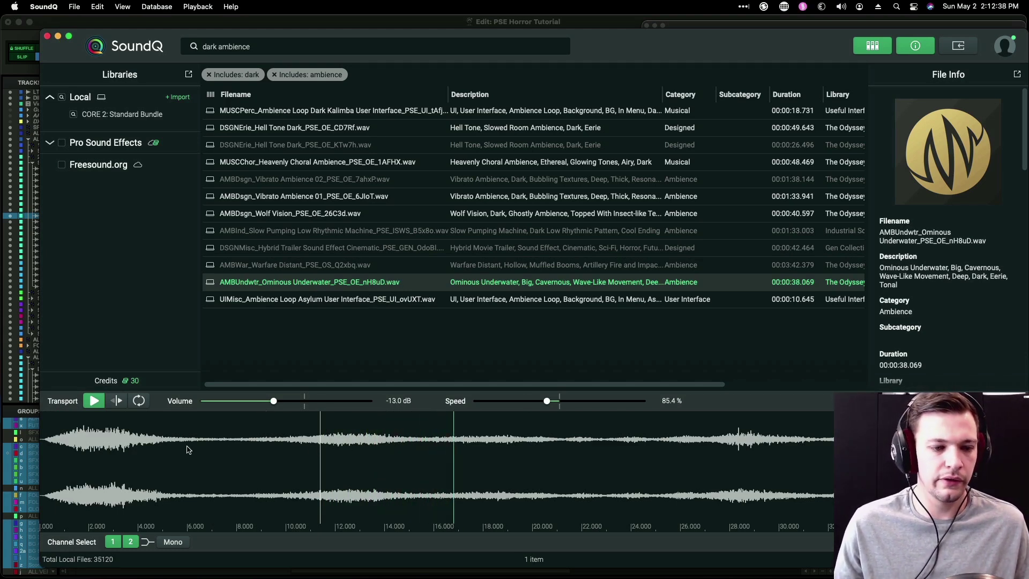
drag(96, 444, 863, 446)
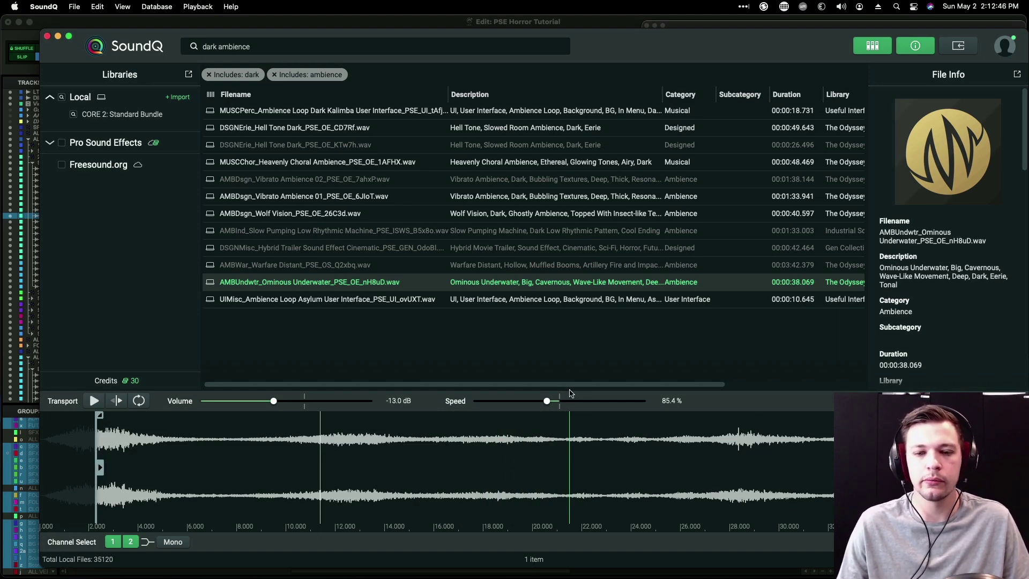
Step: Place the slowed Ominous Underwater selection from SoundQ on BG1 S2 in Pro Tools at 01:00:00:00
key(super+Tab)
scroll(339, 340, down, 15)
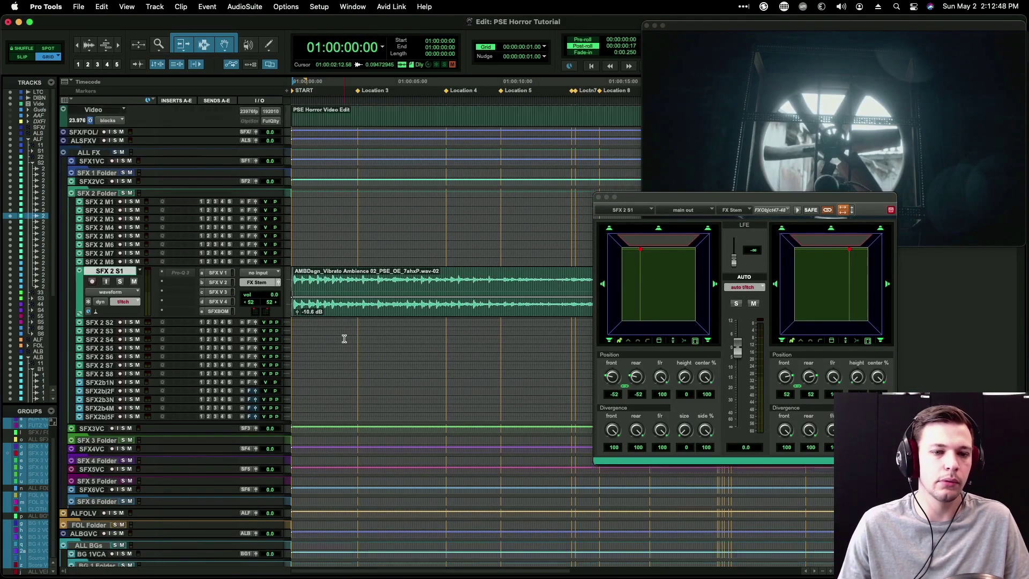
click(319, 224)
key(super+Tab)
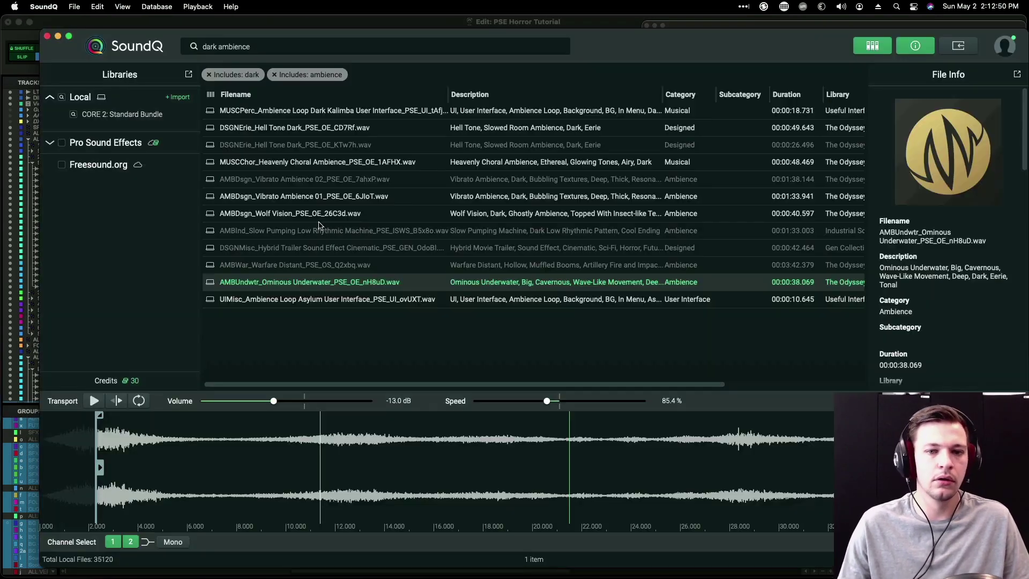
key(s)
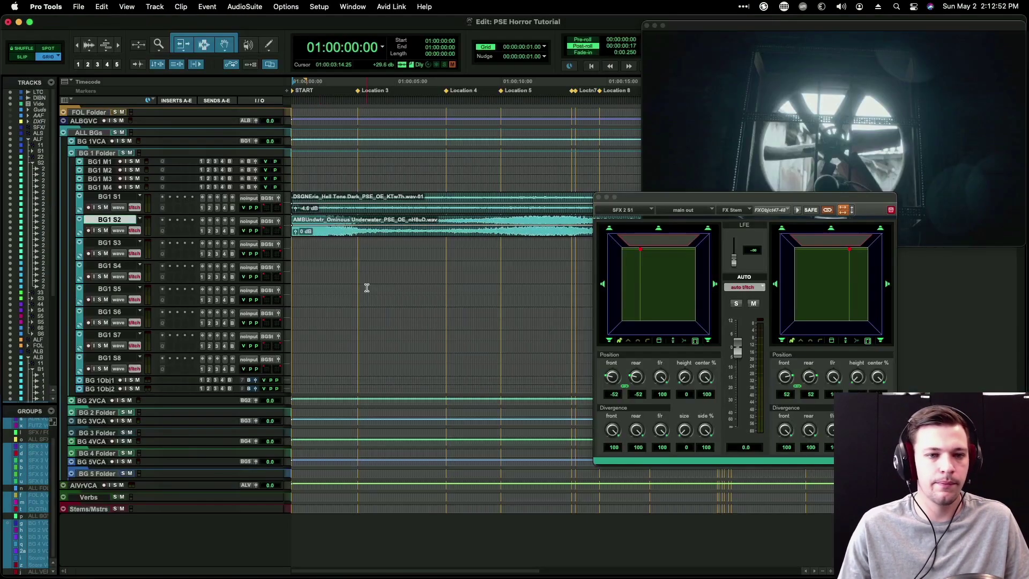
Step: Fade in the Ominous Underwater clip on BG1 S2 from its start to 01:00:04:02
key(t)
key(t)
key(t)
key(t)
key(t)
key(r)
key(r)
key(r)
click(509, 220)
key(r)
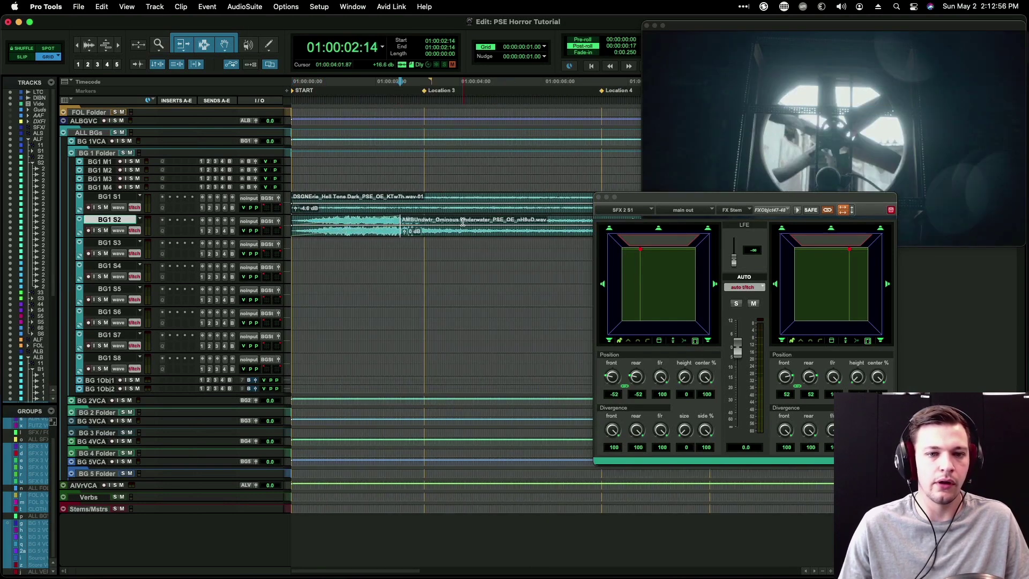
click(463, 221)
scroll(462, 222, right, 6)
key(r)
Step: Trim the end of the Ominous Underwater clip to 01:00:32:09, level with the Hell Tone clip's end
scroll(456, 221, right, 10)
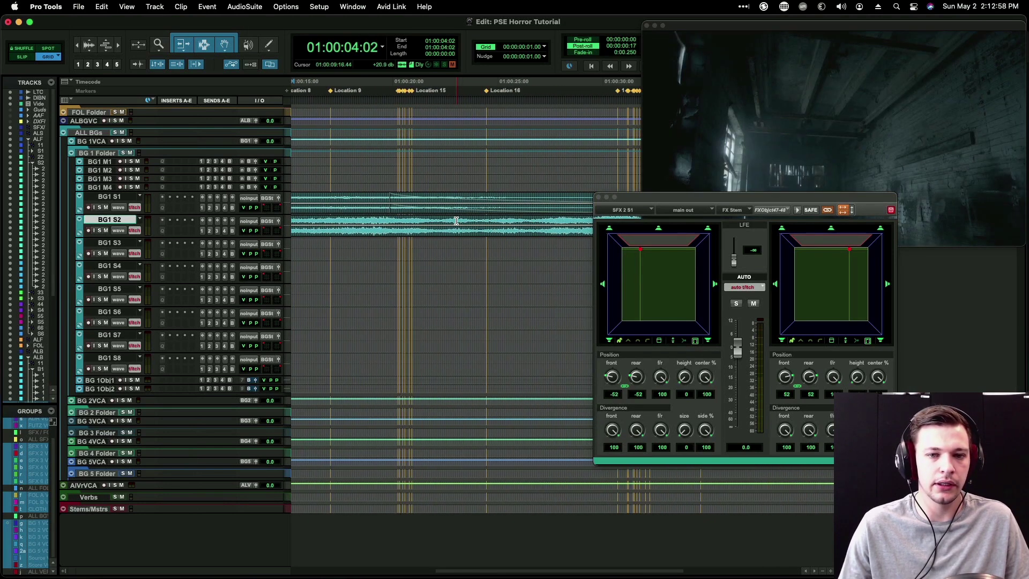
scroll(458, 220, left, 2)
scroll(478, 216, left, 10)
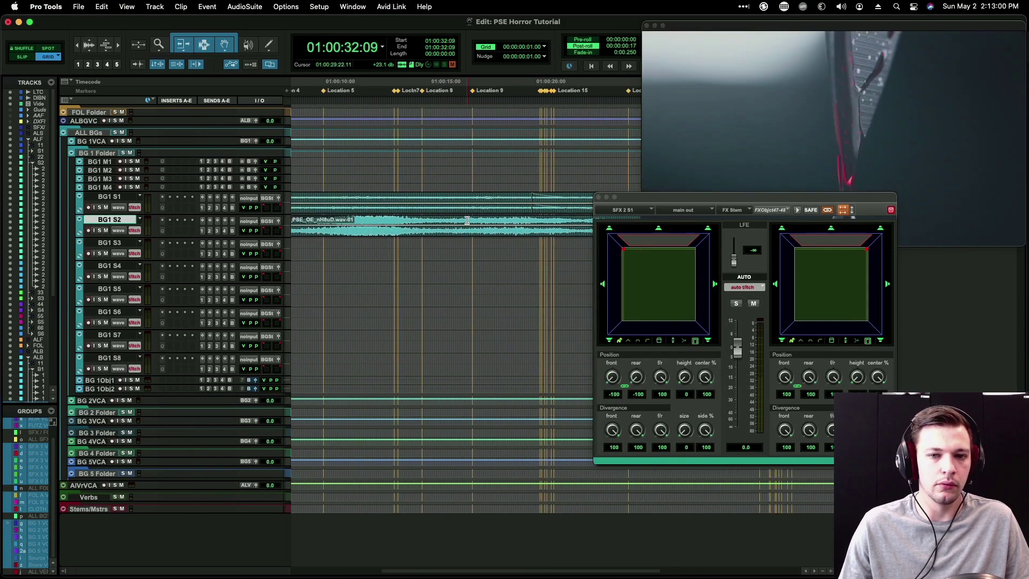
Step: Fade out the Ominous Underwater clip from 01:00:19:21 to its end with a curved, Equal Gain shape
click(530, 197)
key(Tab)
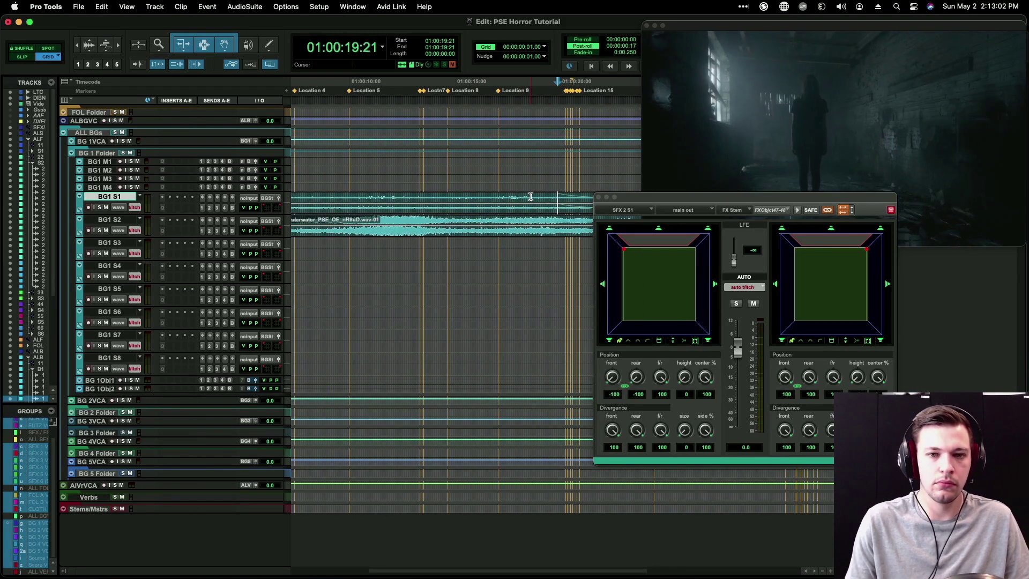
key(;)
key(shift+Tab)
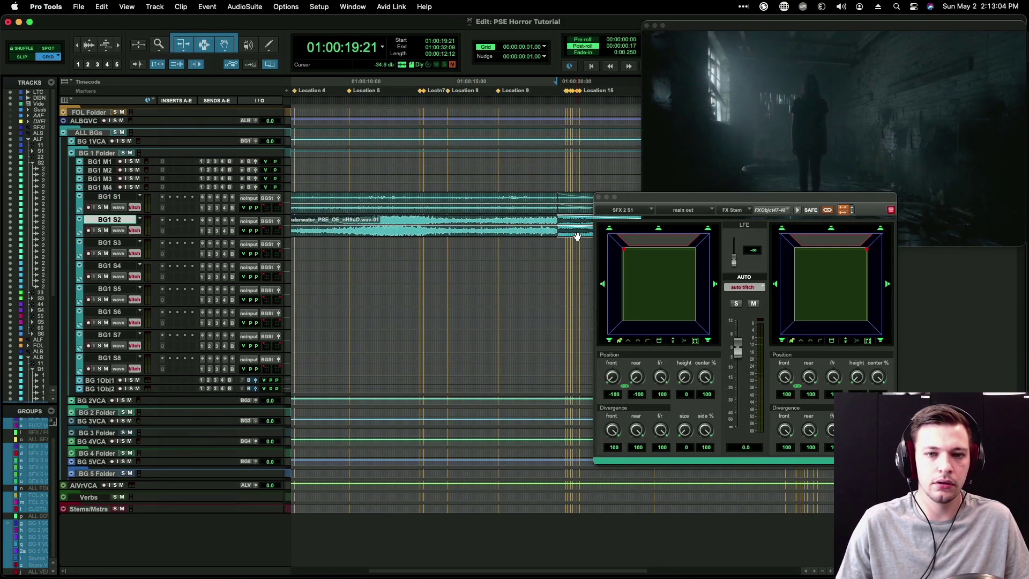
key(super+f)
key(Down)
key(Down)
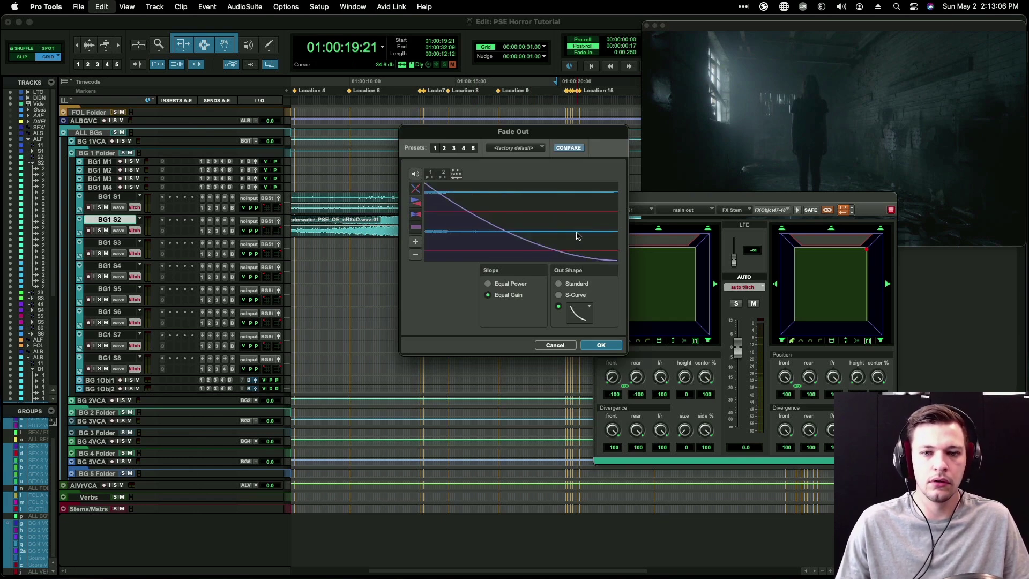
key(Return)
Step: Close the SFX 2 S1 panner window and lower the whole Ominous Underwater clip's gain to -4.6 dB
key(r)
scroll(551, 239, right, 5)
key(shift+Return)
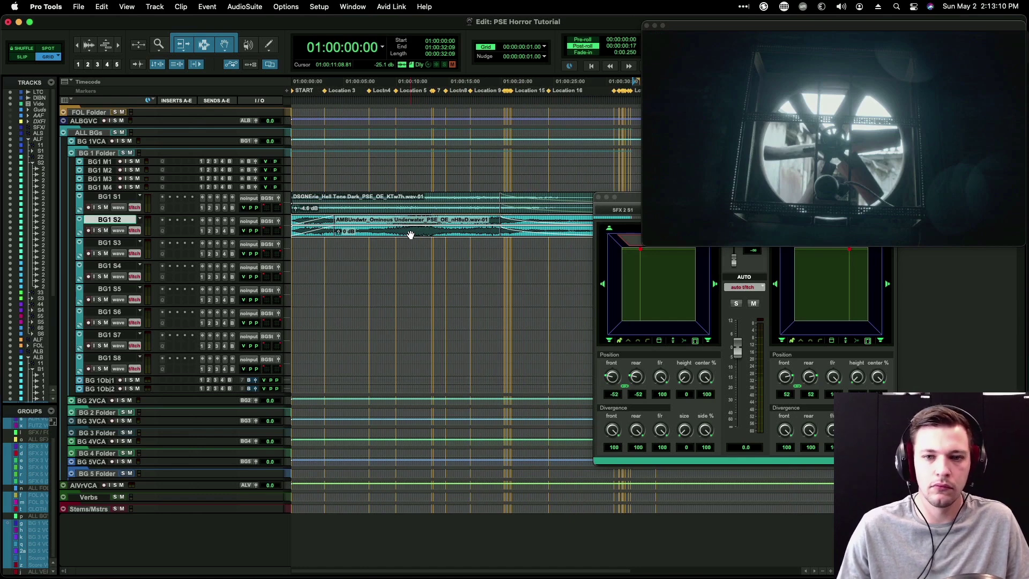
drag(630, 202, 343, 234)
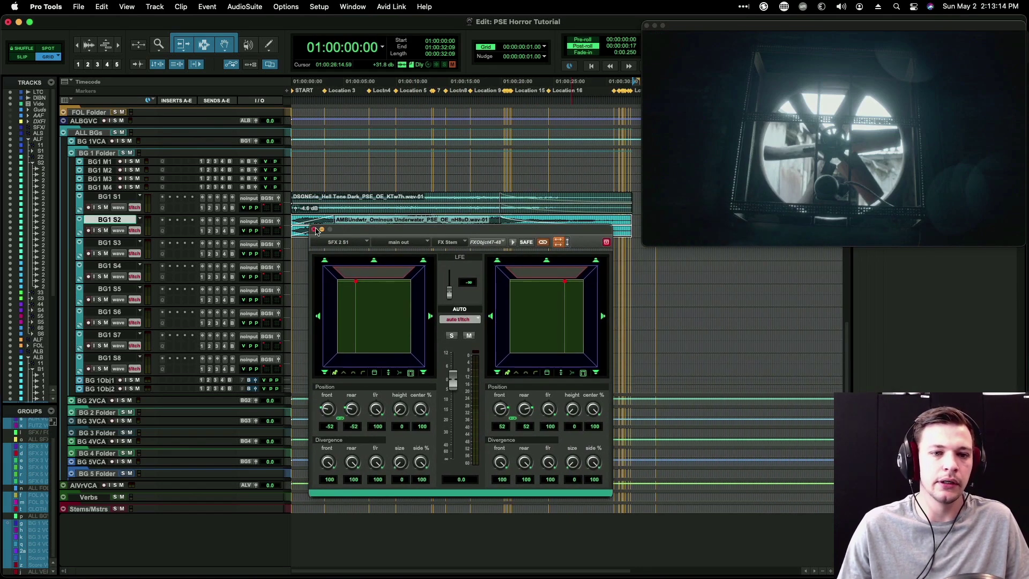
click(315, 229)
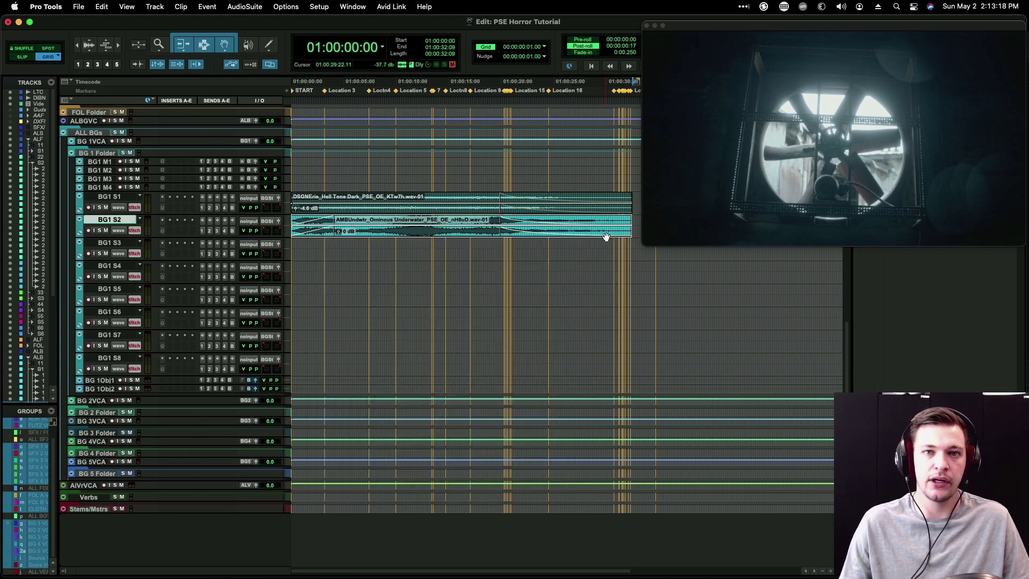
click(418, 218)
click(414, 220)
drag(422, 225, 421, 225)
click(417, 220)
key(Return)
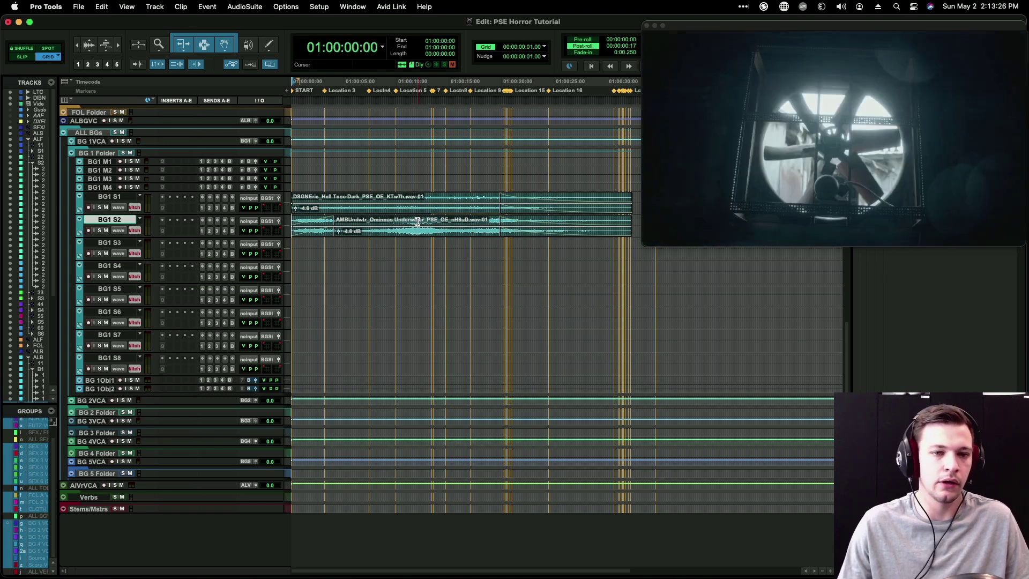
Step: Play the backgrounds from the session start while lowering the Ominous Underwater clip's gain to about -9.2 dB
key(t)
key(t)
key(t)
key(r)
key(r)
scroll(417, 221, up, 3)
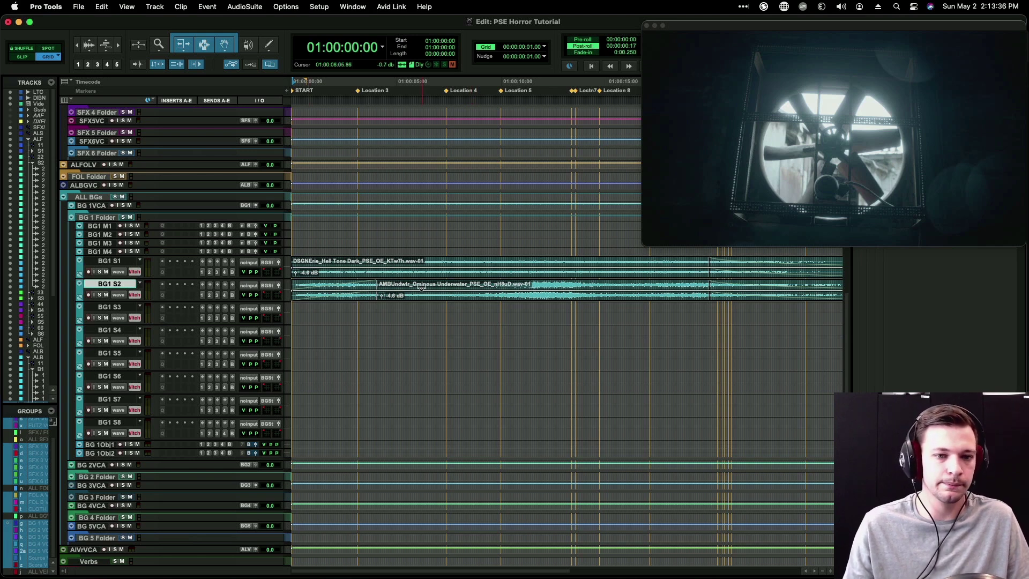
click(408, 264)
key(Return)
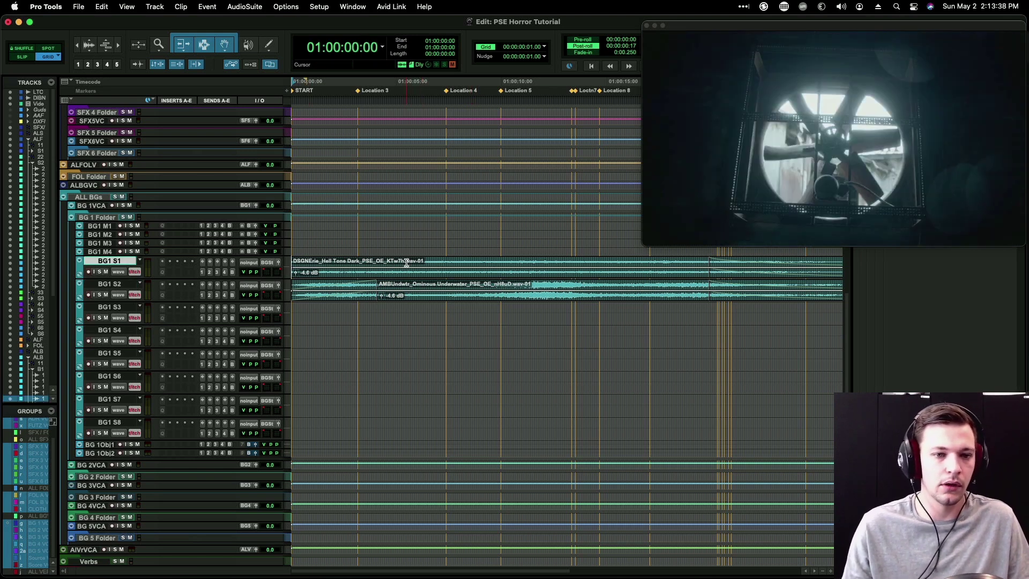
key(space)
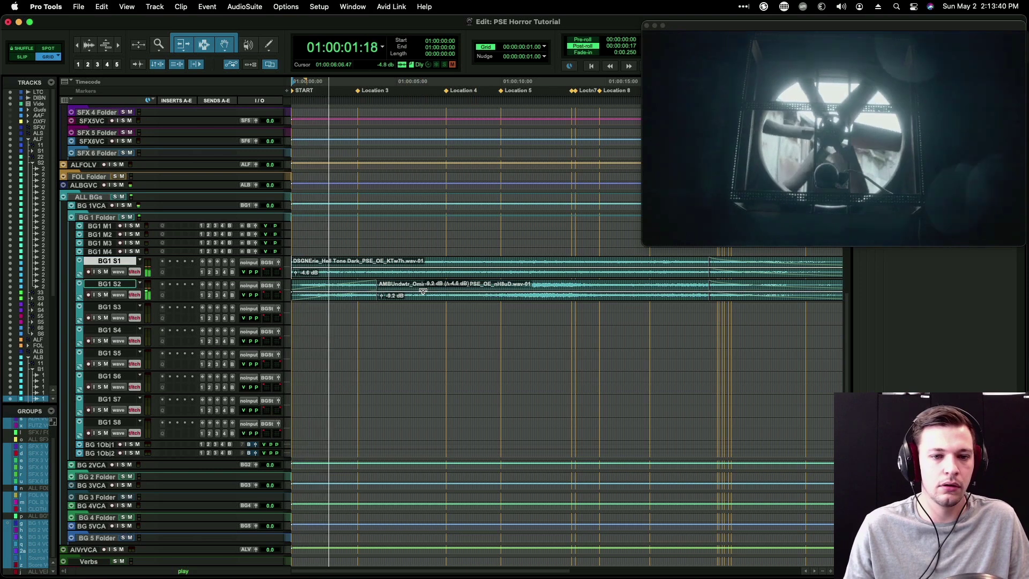
drag(423, 292, 423, 303)
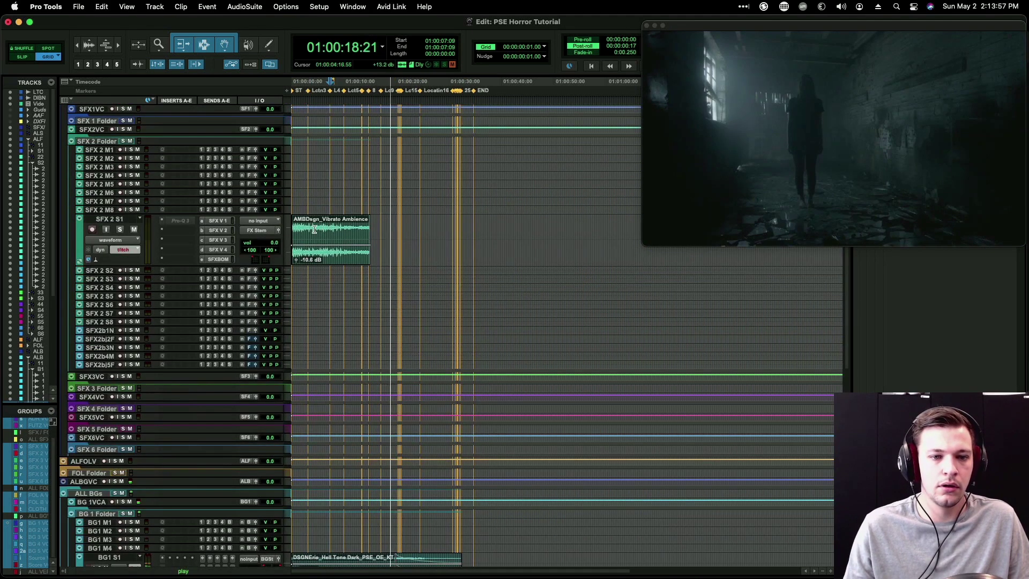
key(space)
Step: Fade out the Vibrato Ambience clip on SFX 2 S1 from 01:00:02:23 to its end at 01:00:15:02
click(320, 263)
click(319, 263)
key(f)
key(t)
key(t)
key(t)
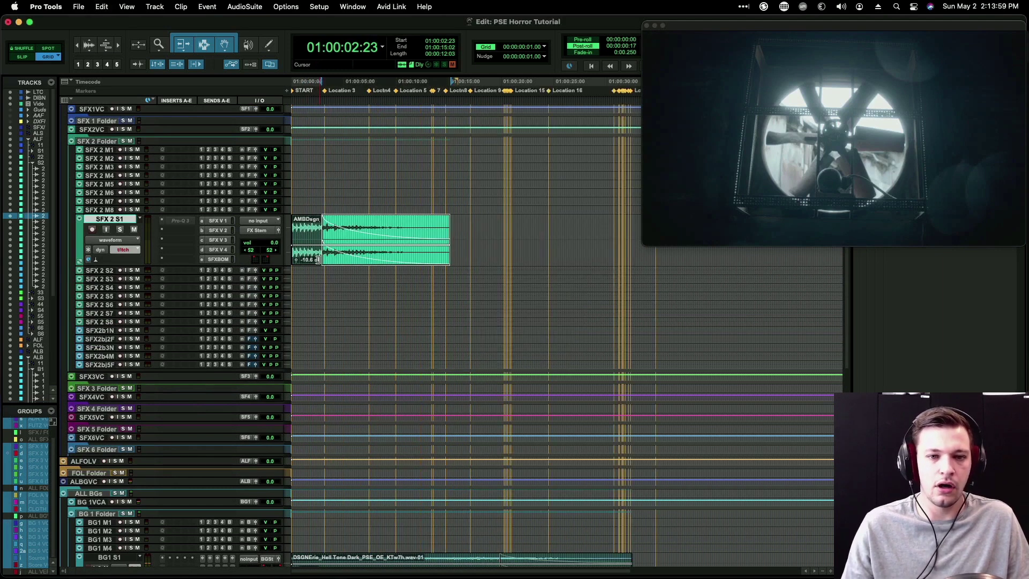
key(super+bracketleft)
key(super+bracketleft)
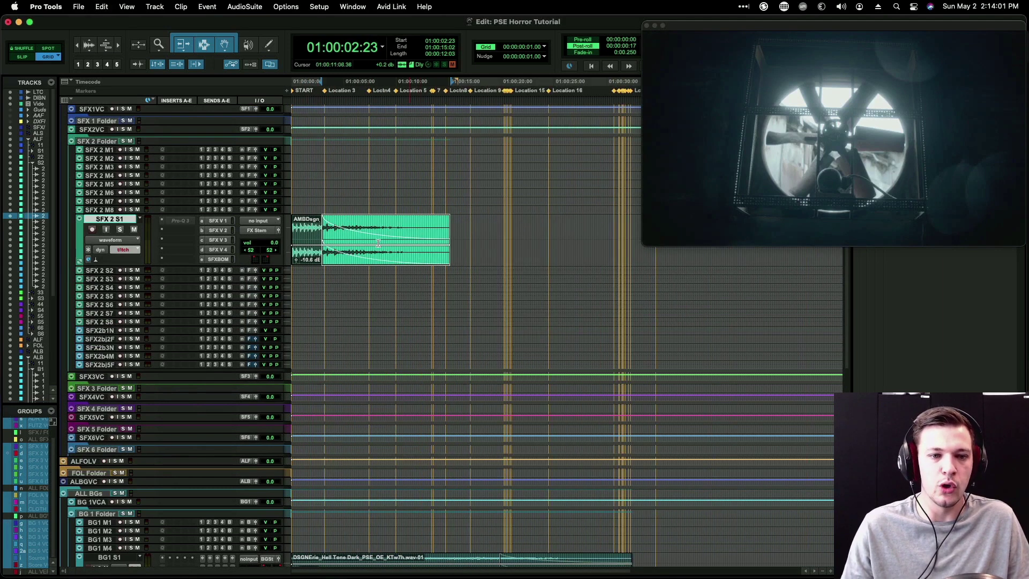
Step: Lower the SFX 2 S1 Vibrato Ambience clip gain to -11.6 dB and play the opening from 01:00:00:00
click(310, 242)
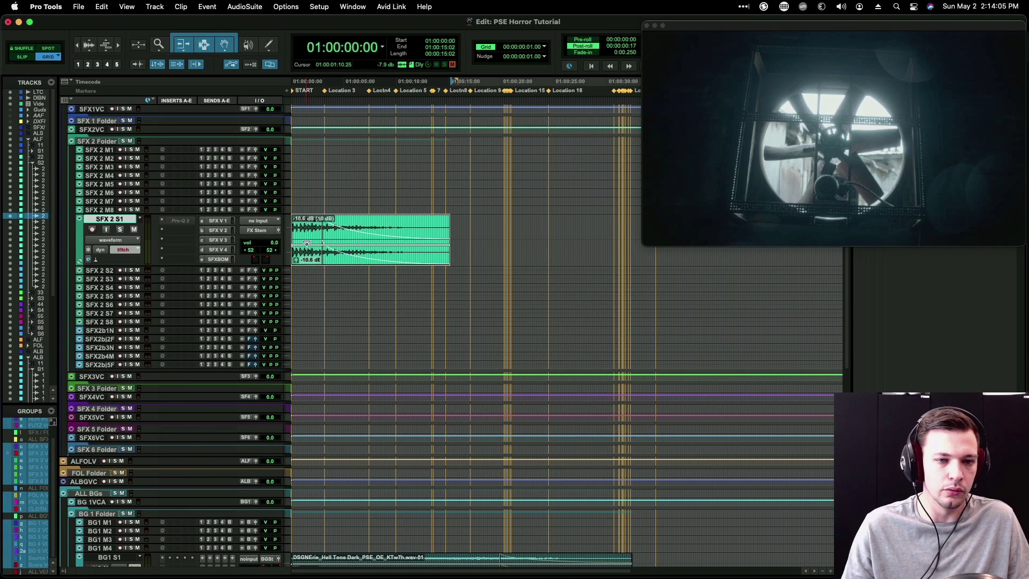
key(Return)
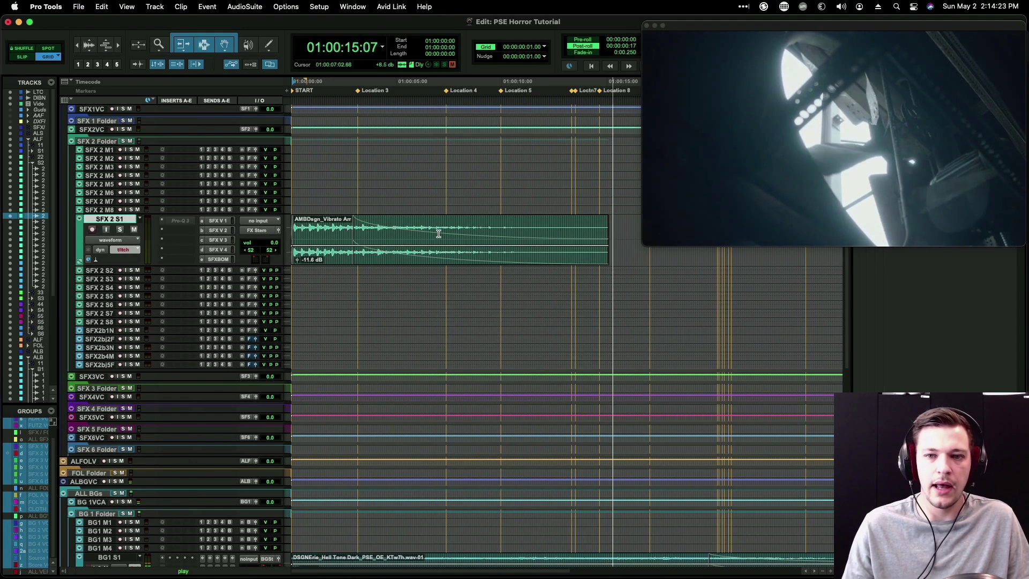
key(space)
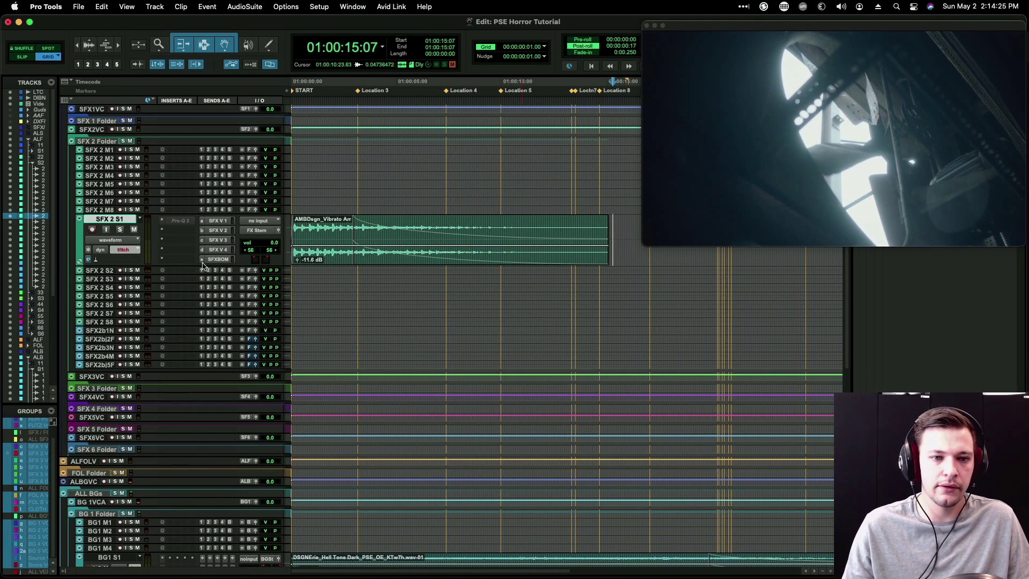
Step: Enlarge the SFX 2 S2 track and copy the Vibrato Ambience clip from SFX 2 S1 onto it
click(318, 269)
key(ctrl+Up)
key(ctrl+Up)
drag(321, 258, 323, 289)
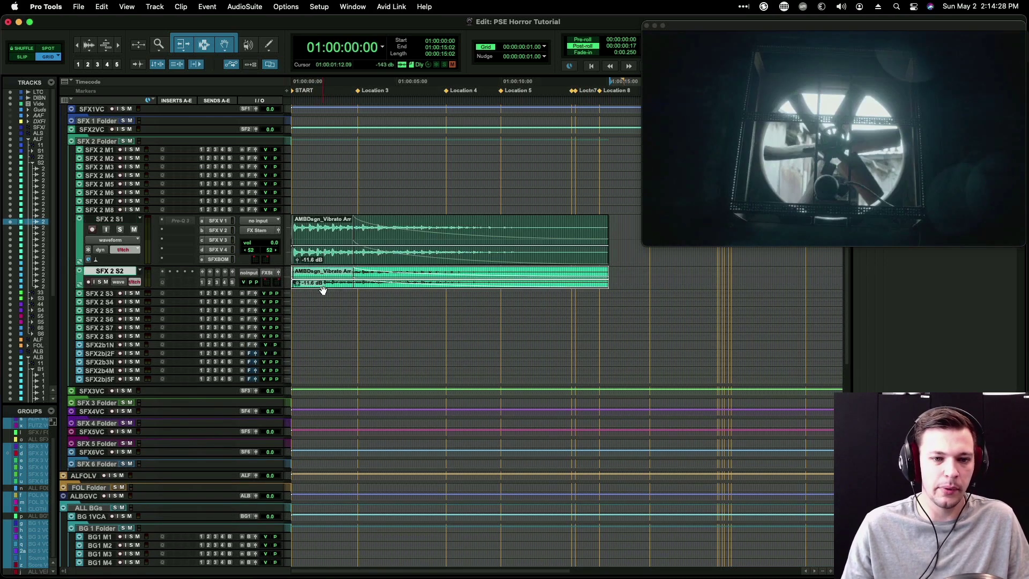
Step: Trim the SFX 2 S2 copy to end at 01:00:04:09 and move it to start at 01:00:09:19
click(367, 273)
click(383, 272)
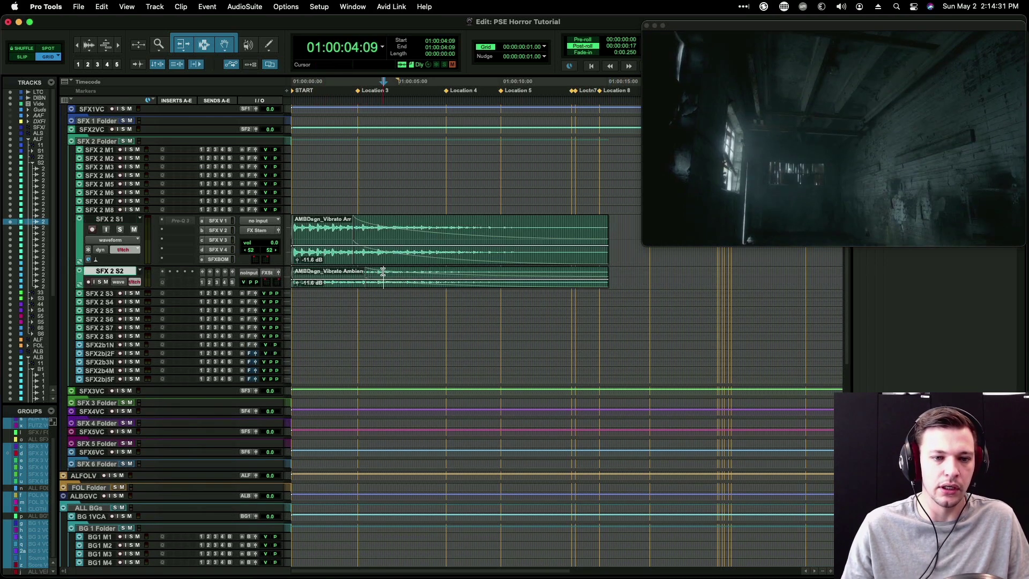
key(s)
drag(338, 287, 545, 287)
Step: Open Pitch 'n Time Pro for the SFX 2 S2 copy and move the clip to start at 01:00:10:21
click(245, 7)
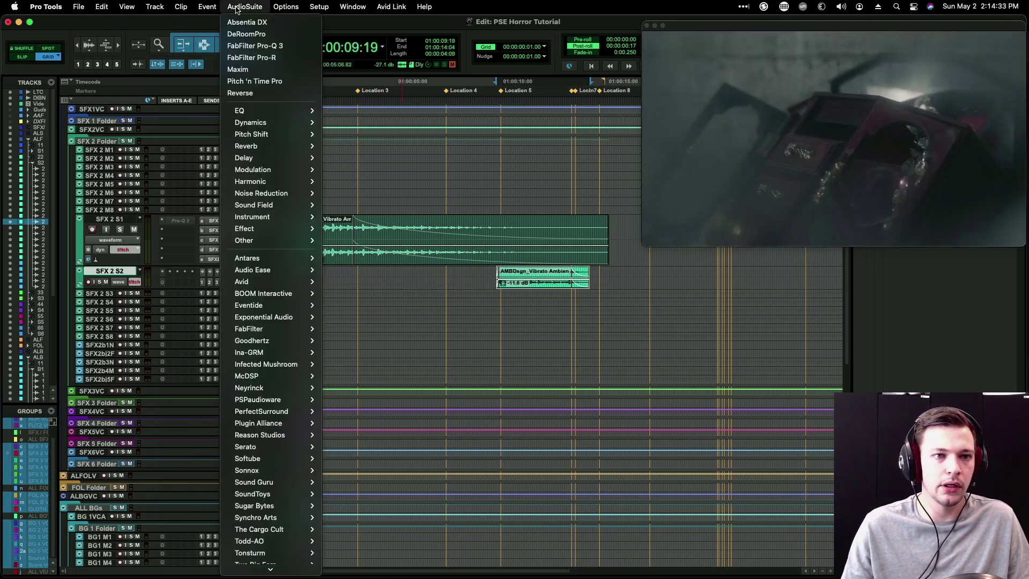
click(257, 85)
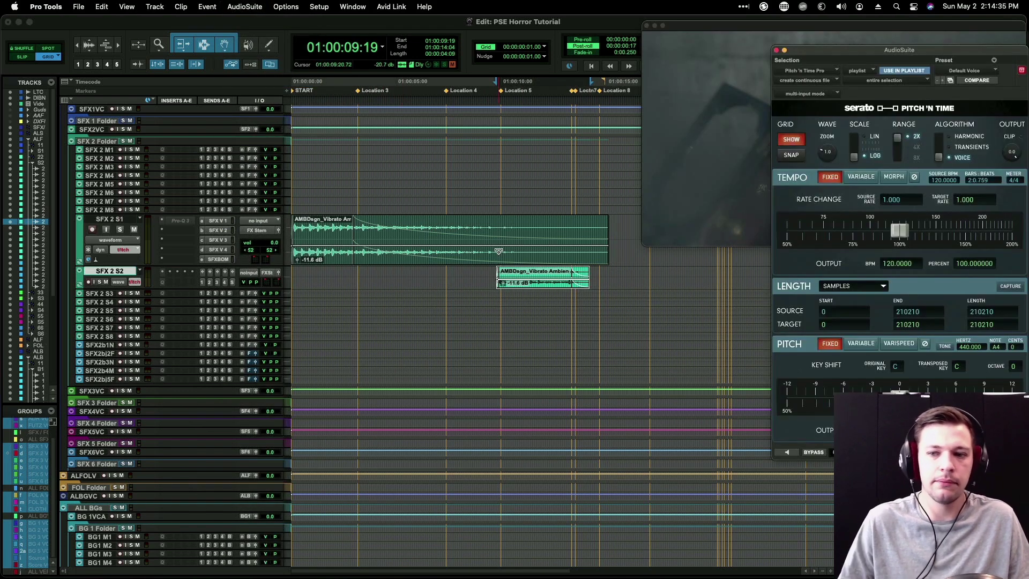
scroll(501, 257, right, 5)
click(429, 270)
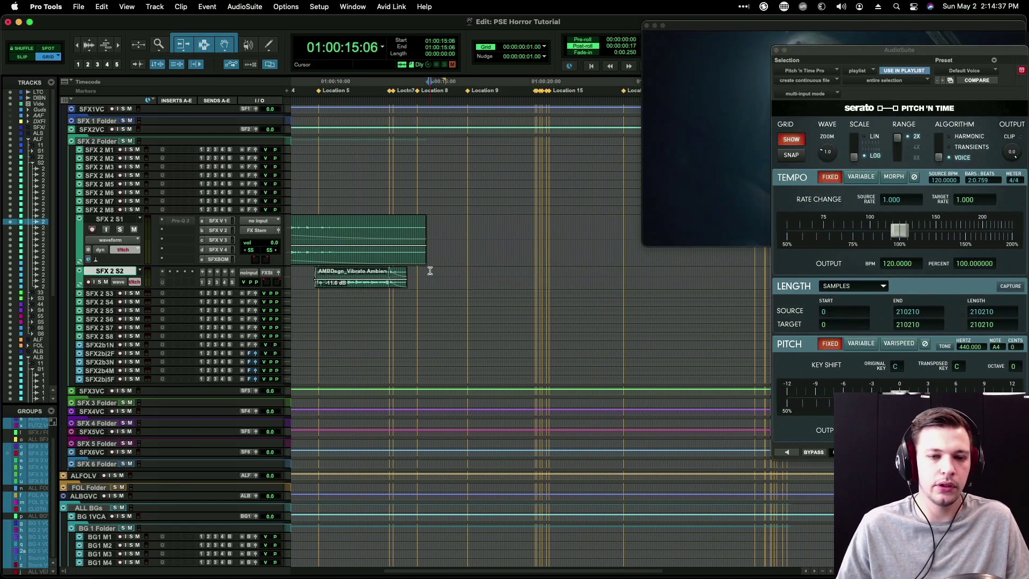
key(super+bracketright)
key(super+bracketright)
key(super+bracketleft)
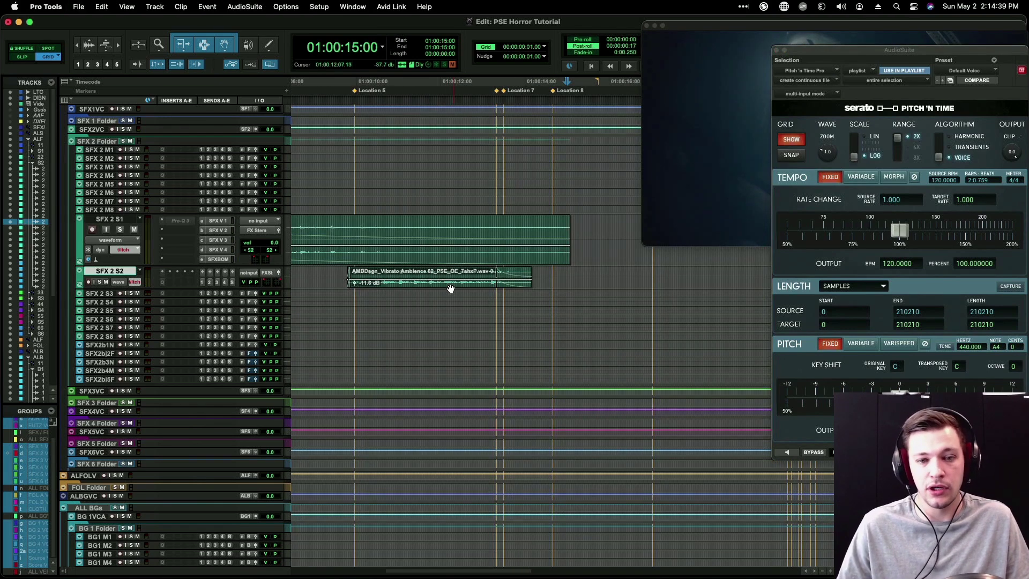
click(449, 288)
drag(430, 290, 476, 290)
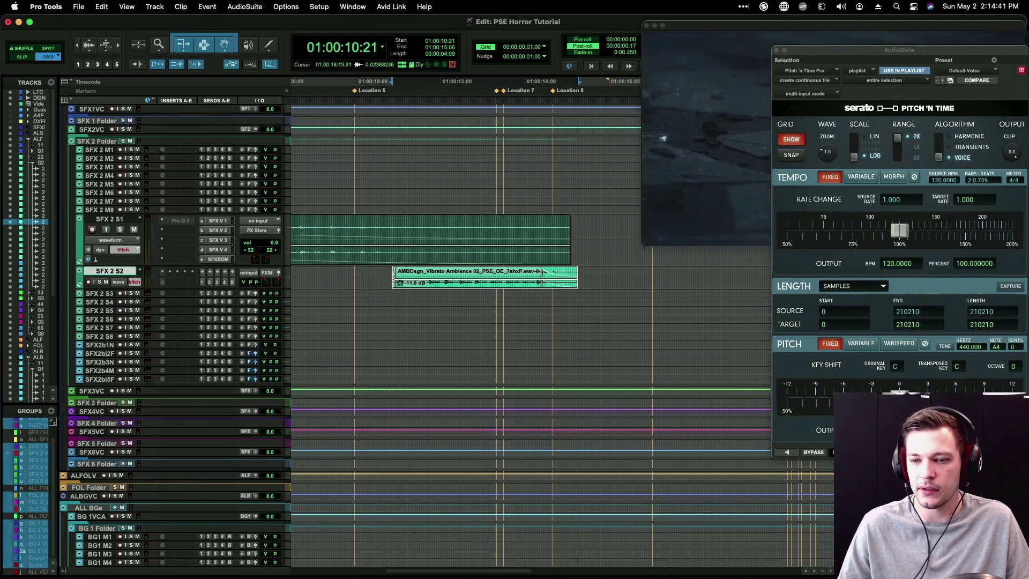
Step: Render the SFX 2 S2 clip in Pitch 'n Time with transposed key G and a target rate of 0.768
drag(900, 398, 862, 397)
drag(879, 236, 857, 233)
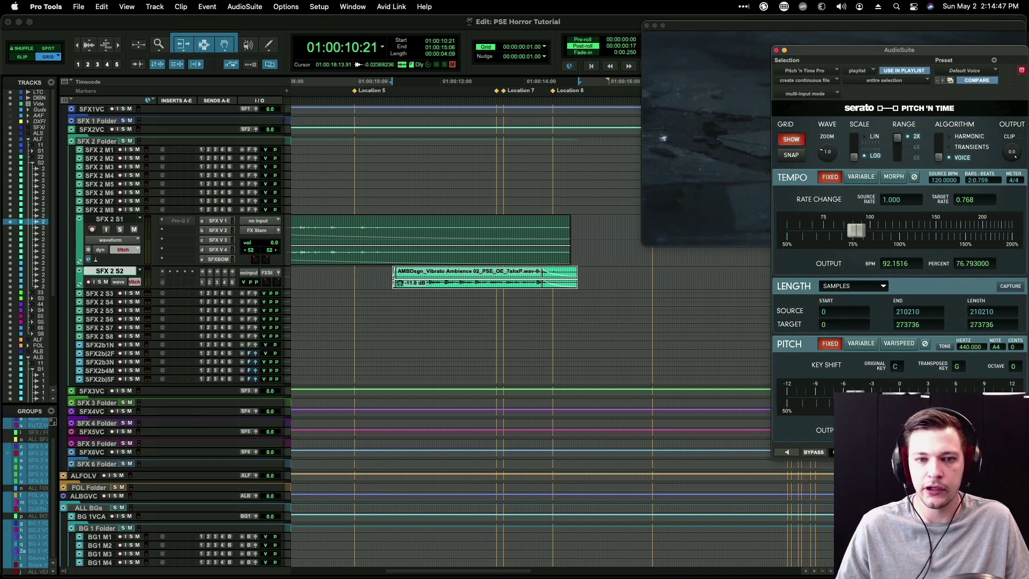
click(1009, 452)
Step: Move the rendered clip to start just before Location 8 and adjust its gain while playing from 01:00:09:06
drag(466, 286, 563, 281)
click(776, 50)
click(325, 274)
key(space)
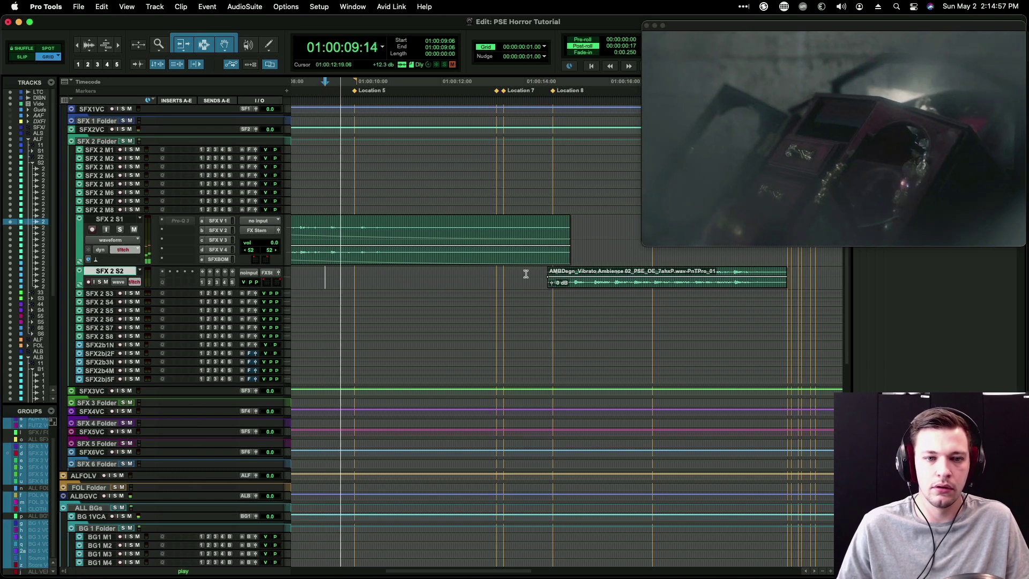
scroll(571, 274, right, 3)
drag(509, 276, 510, 278)
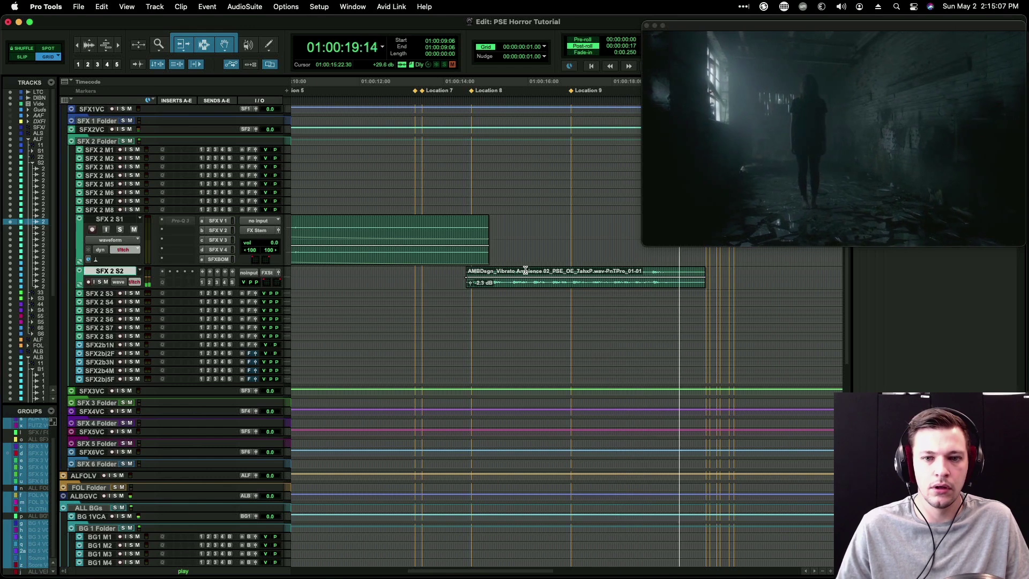
Step: Stop playback and fade out the rendered Vibrato Ambience clip on SFX 2 S2 from 01:00:15:19 to its end
key(space)
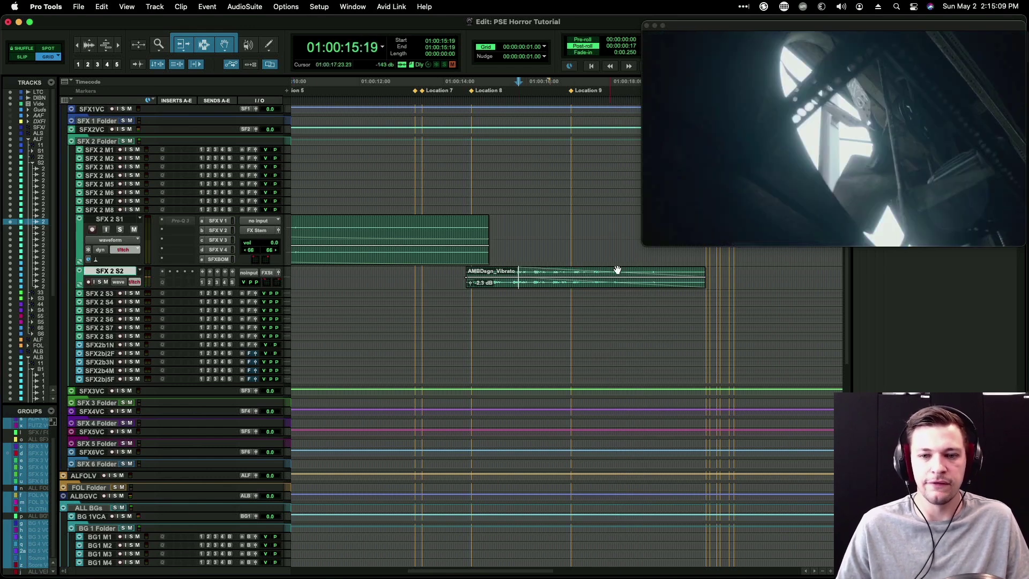
key(r)
drag(575, 272, 532, 275)
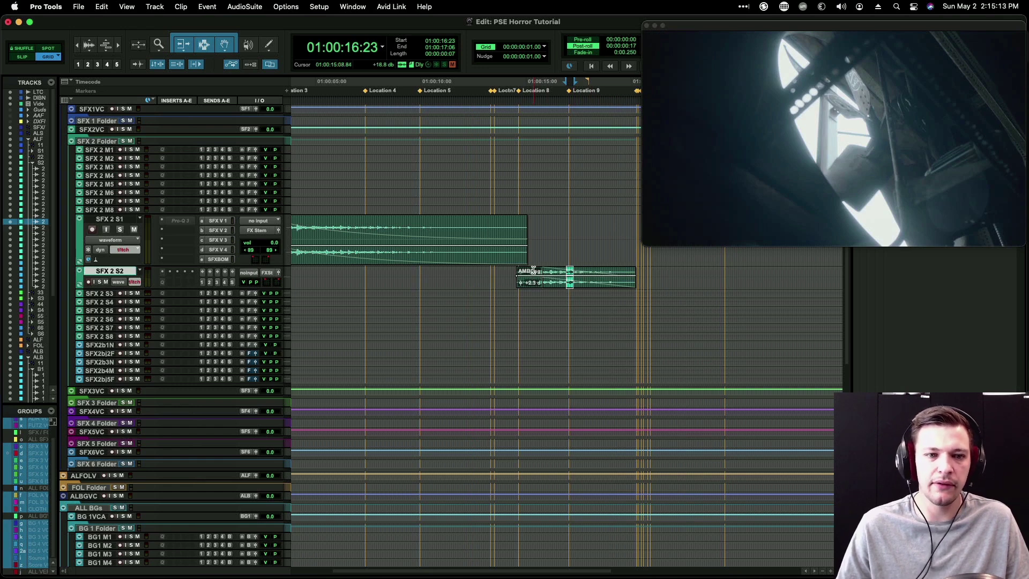
scroll(552, 236, left, 5)
scroll(630, 254, right, 4)
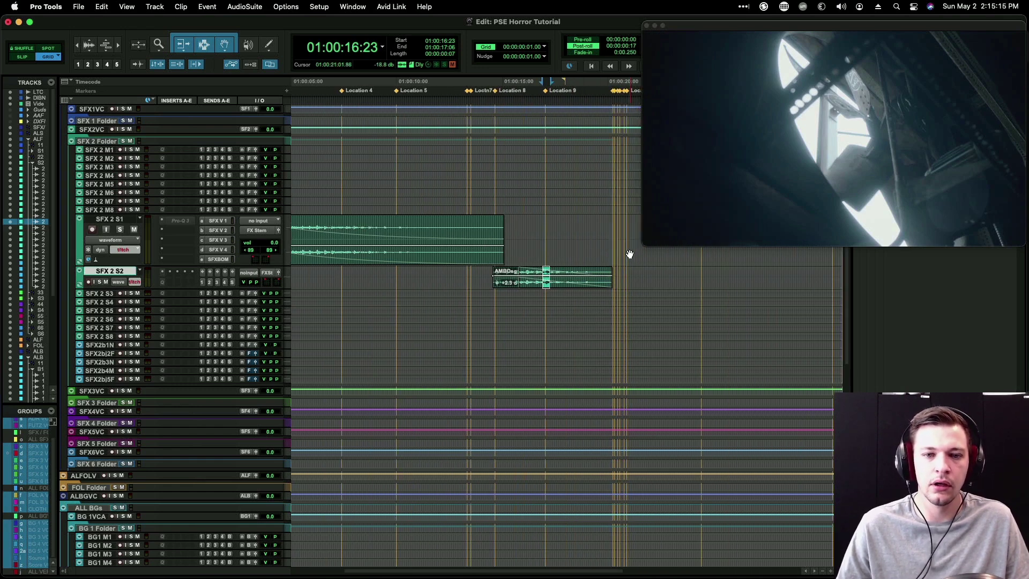
Step: Place the cursor at 01:00:17:02 by Location 9, with the SFX 4 Folder expanded and track SFX 4 S1 selected
drag(509, 226, 546, 224)
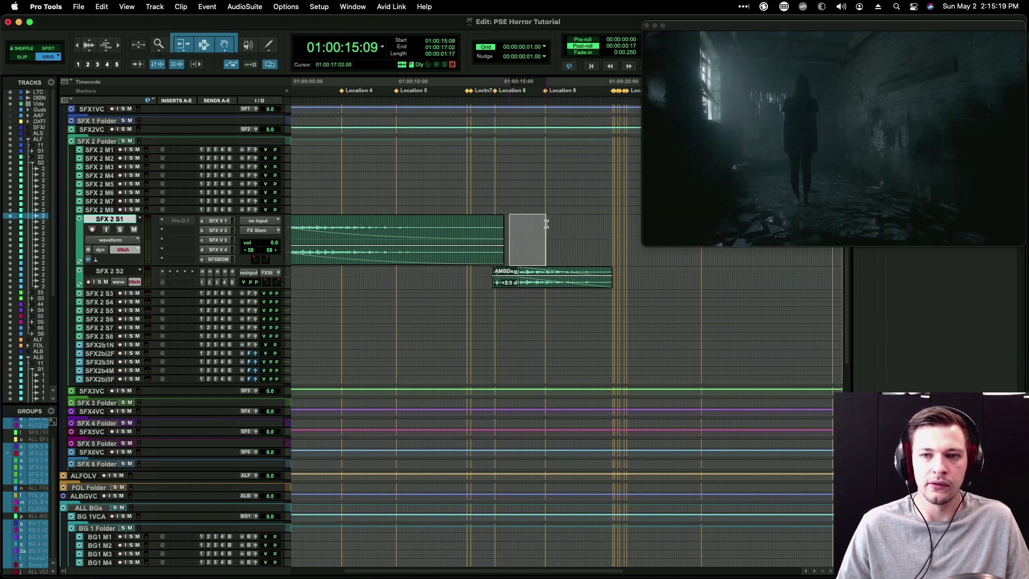
click(546, 224)
scroll(546, 225, down, 6)
scroll(546, 226, up, 5)
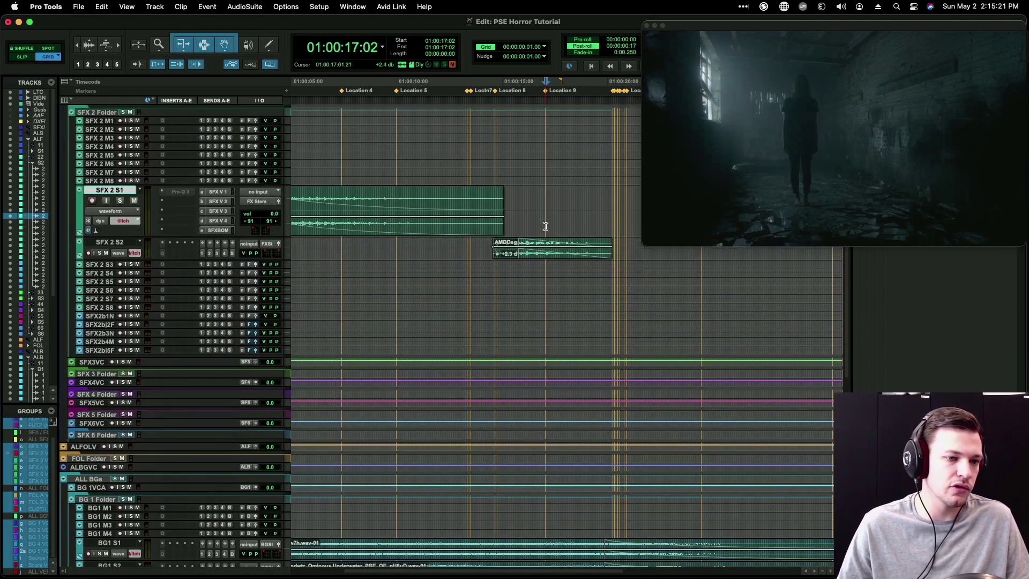
click(91, 395)
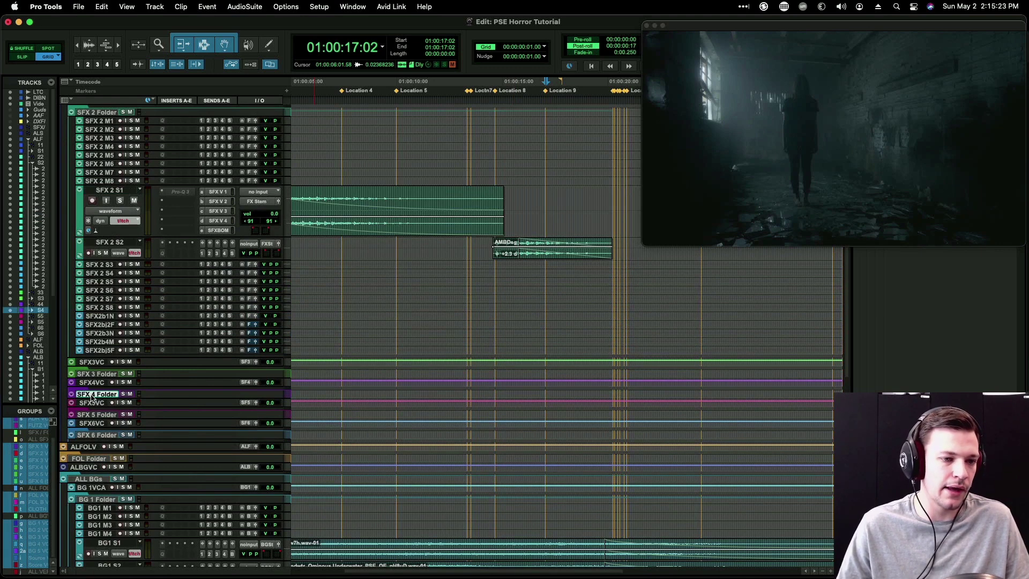
key(shift+f)
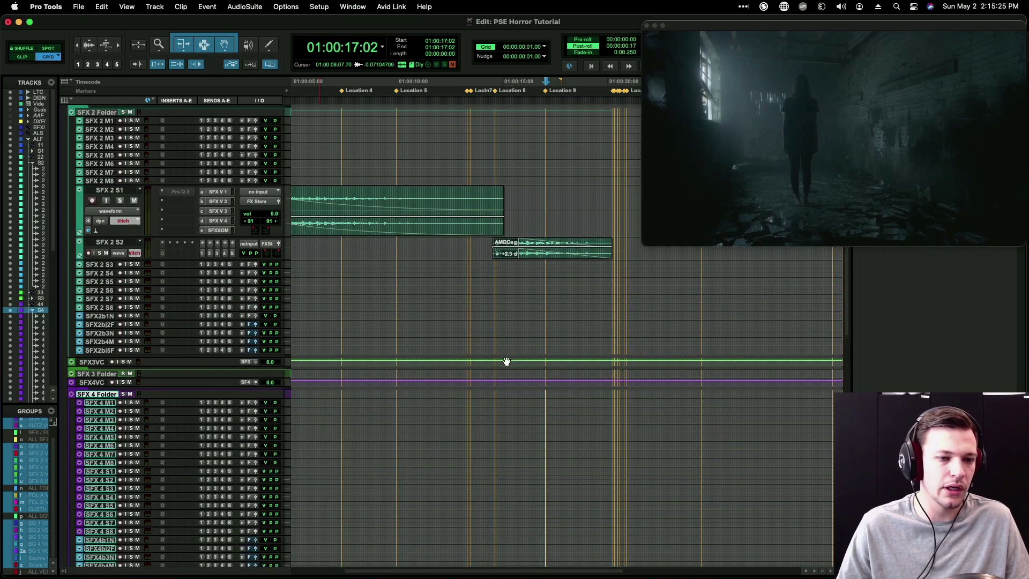
scroll(509, 361, down, 1)
scroll(508, 359, down, 5)
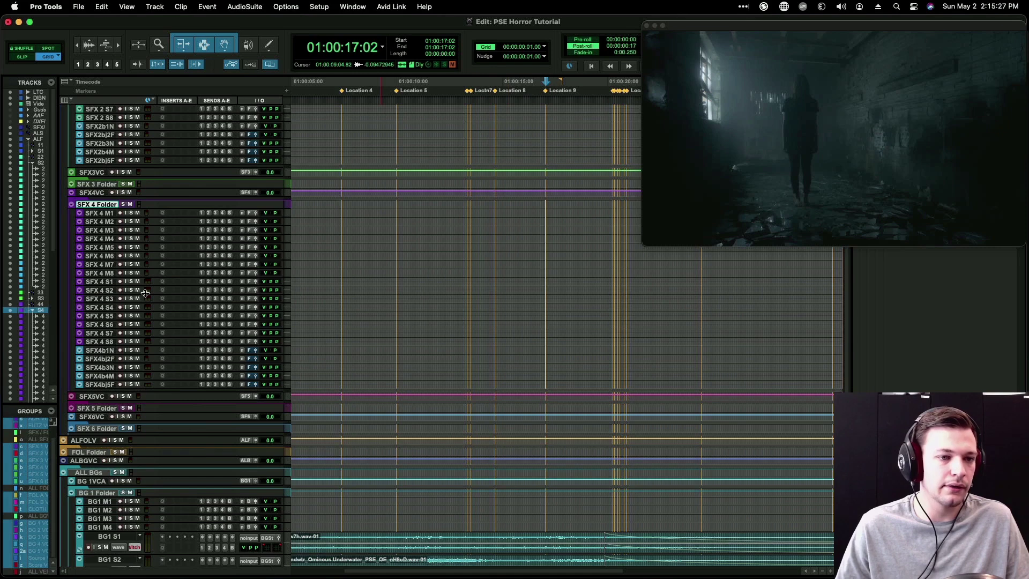
click(109, 284)
scroll(544, 323, up, 5)
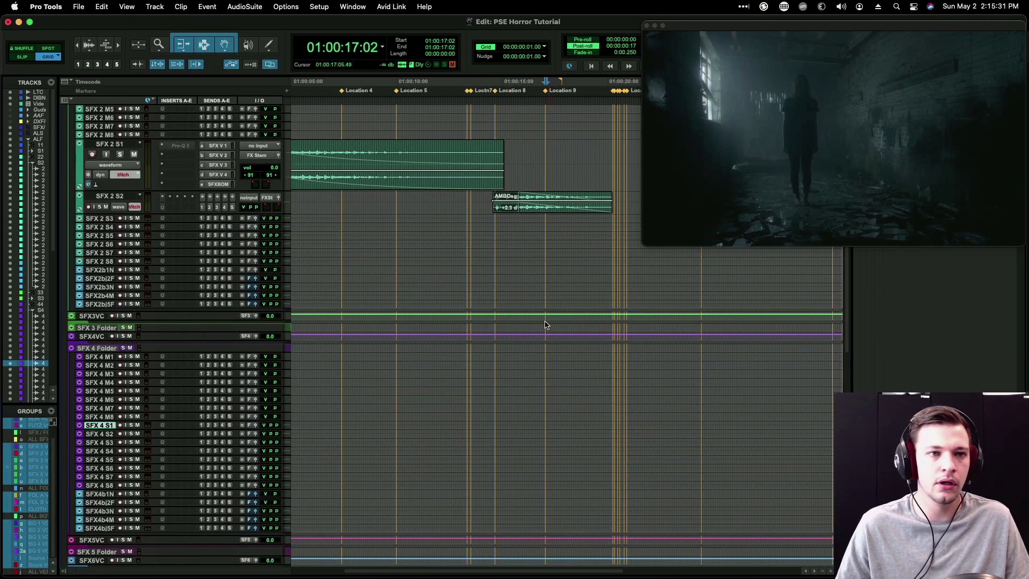
Step: Switch to SoundQ and search the library for "bass impact"
key(super+Tab)
click(252, 51)
key(super+a)
text(bass impact)
key(Return)
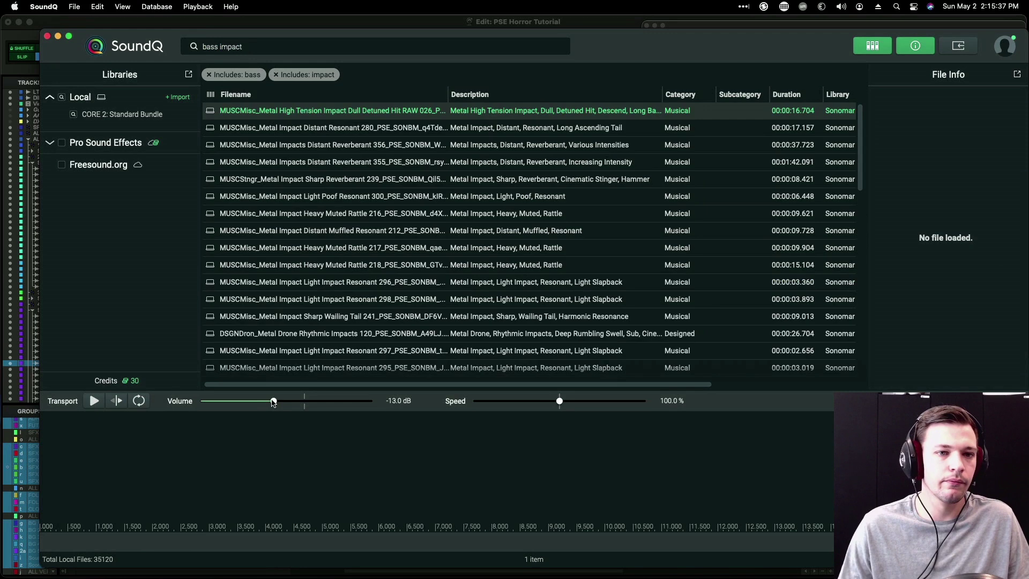
Step: Audition Metal Impacts Distant Reverberant 355 and raise the preview volume to -0.6 dB
click(378, 156)
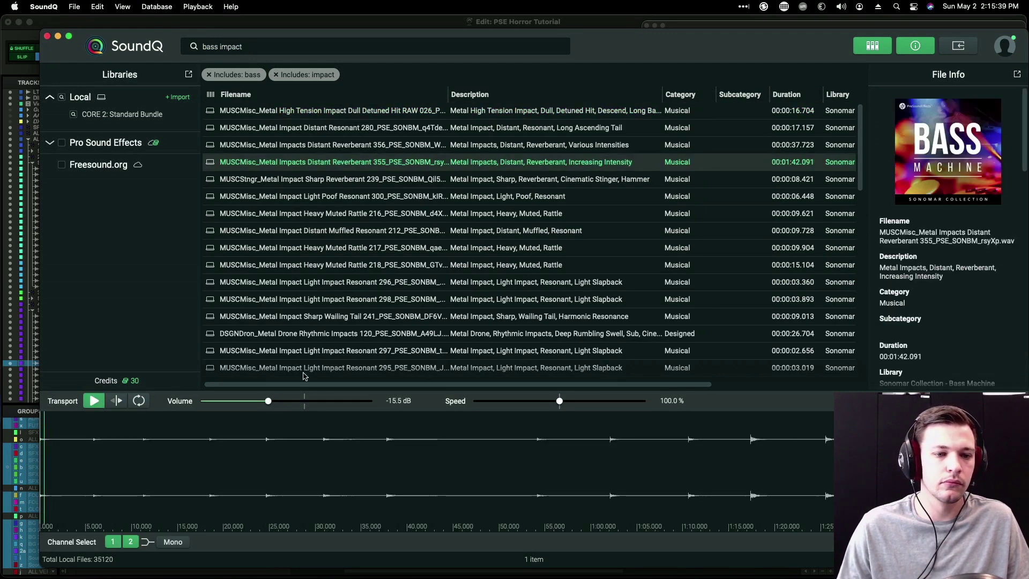
drag(268, 401, 303, 401)
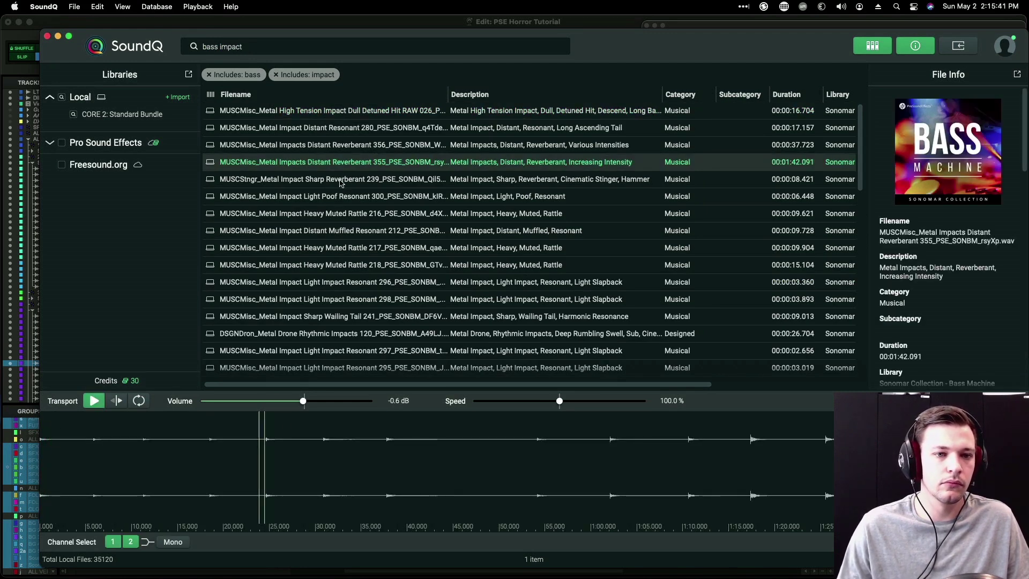
scroll(339, 183, down, 5)
key(space)
Step: Audition Metal String Impact Deep Muffled Reverberant 429 and set its playback speed to 67%
scroll(332, 182, down, 5)
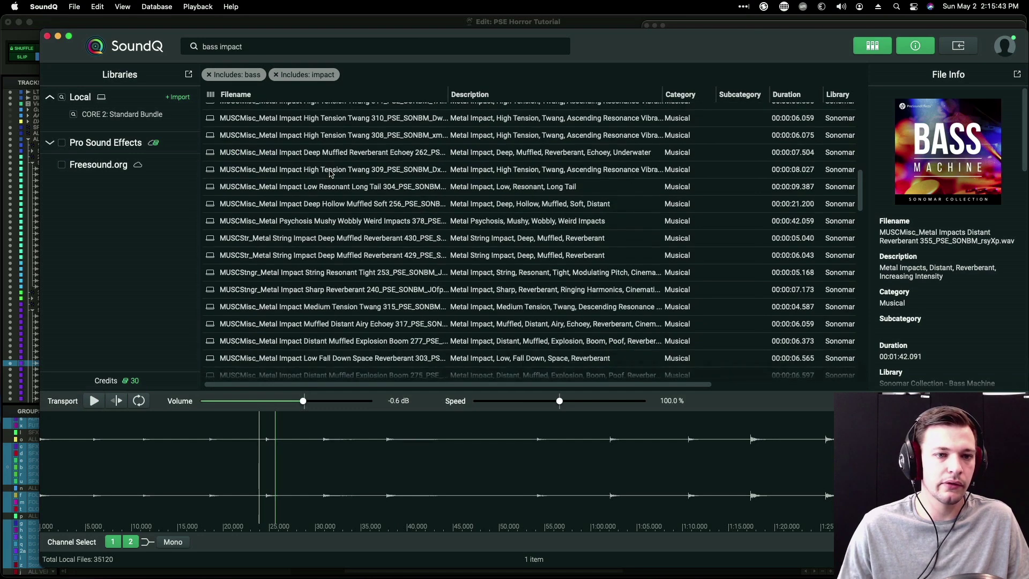
click(322, 186)
scroll(321, 188, down, 6)
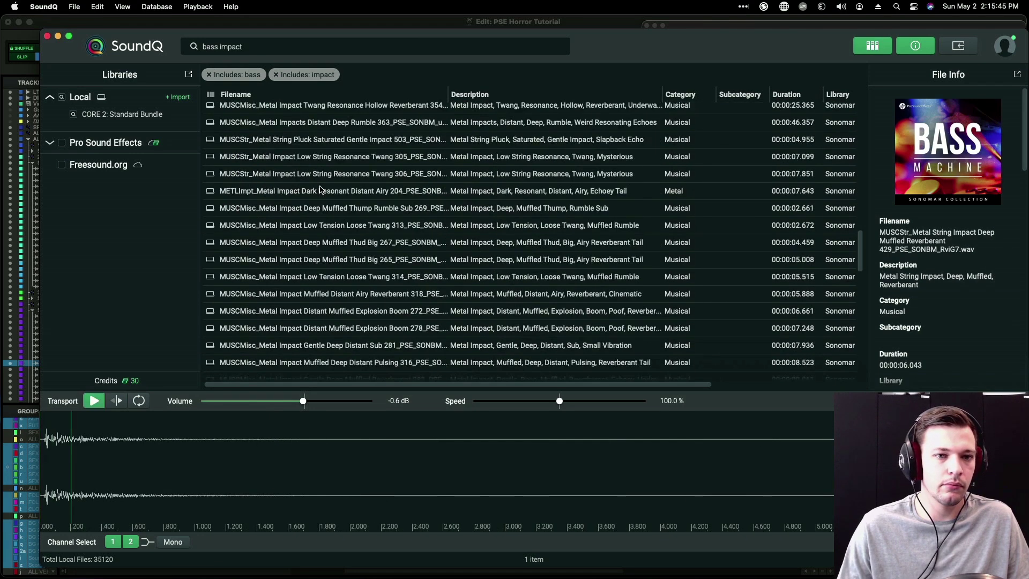
scroll(320, 189, up, 5)
key(space)
drag(542, 405, 530, 404)
key(space)
key(space)
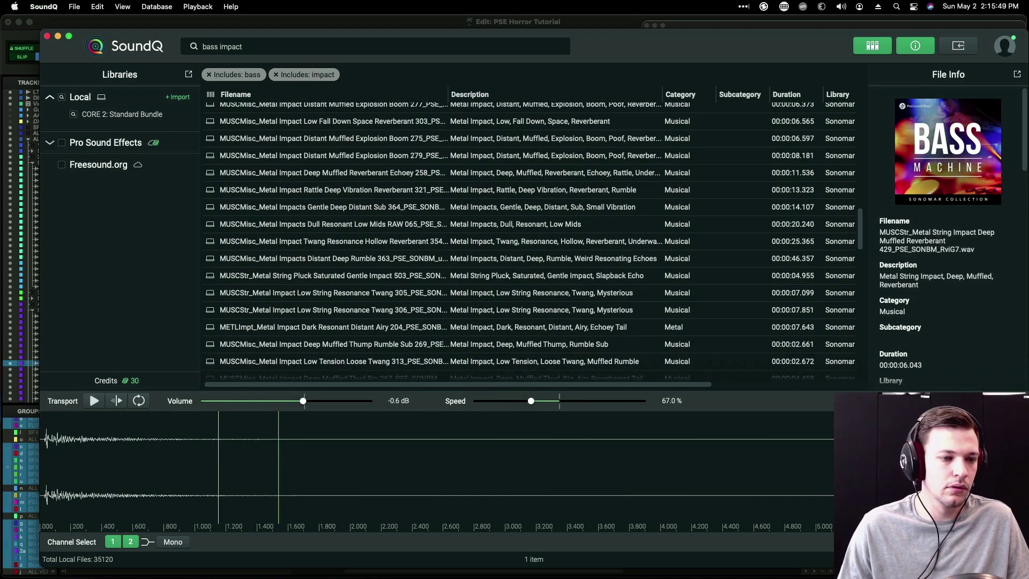
click(46, 450)
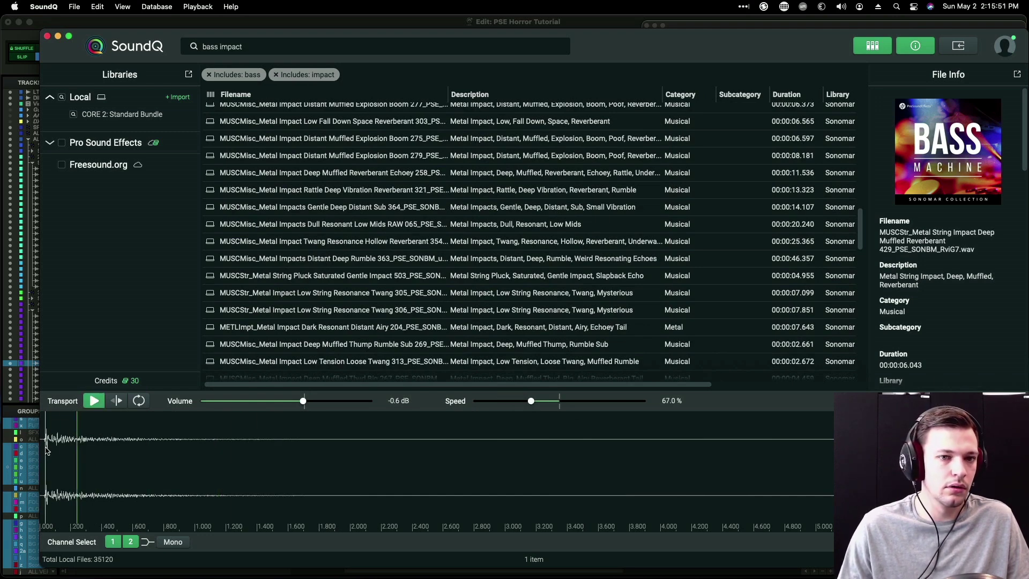
key(space)
Step: Send the slowed Metal String Impact 429 clip to Pro Tools on SFX 4 S1 at 01:00:17:02
key(super+Tab)
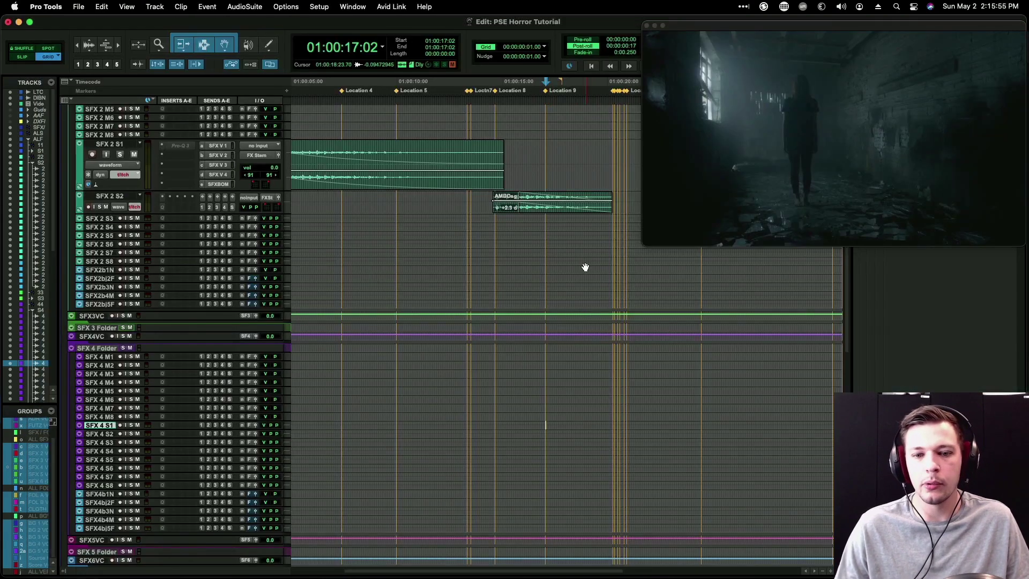
scroll(536, 277, down, 2)
key(super+Tab)
key(s)
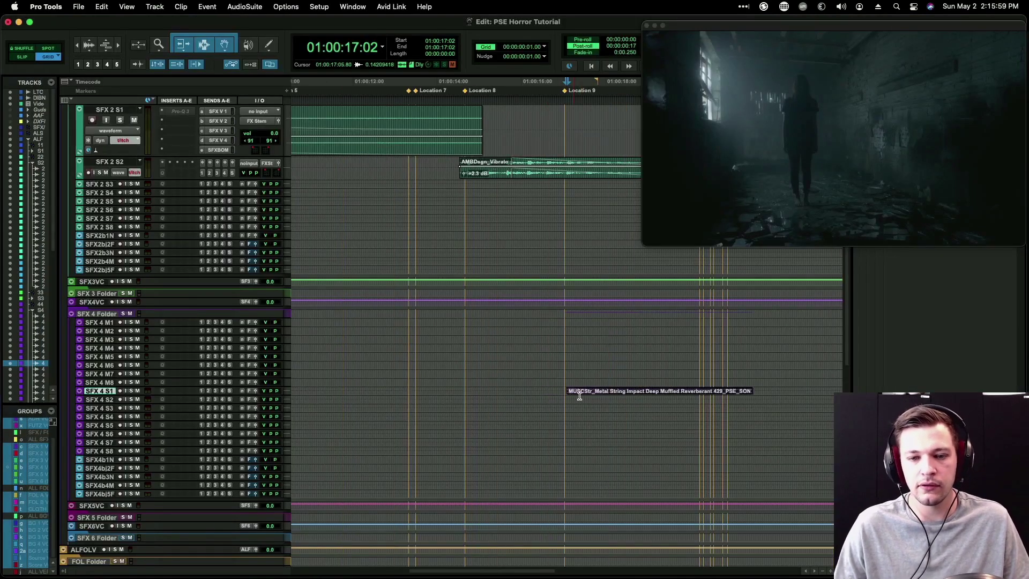
Step: Fade in the Metal String Impact clip up to Location 9 and trim its end at the first marker following Location 9
drag(571, 395, 693, 391)
click(552, 391)
key(d)
key(r)
key(r)
drag(599, 390, 737, 393)
key(ctrl+Up)
click(747, 393)
key(s)
Step: Fade out the rest of the Metal String Impact clip and move it down to track SFX 4 S2
click(533, 394)
key(g)
drag(509, 408, 508, 416)
click(474, 394)
Step: Return to the bass impact results in SoundQ and audition Metal Impact Deep Muffled Reverberant Echoey 263
key(super+Tab)
scroll(394, 258, down, 5)
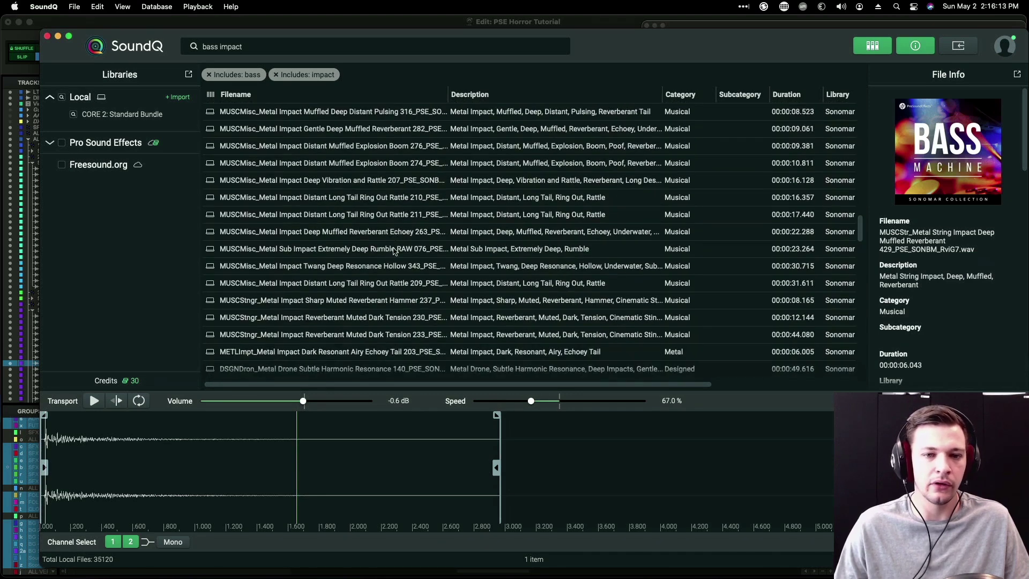
click(398, 240)
scroll(398, 242, down, 5)
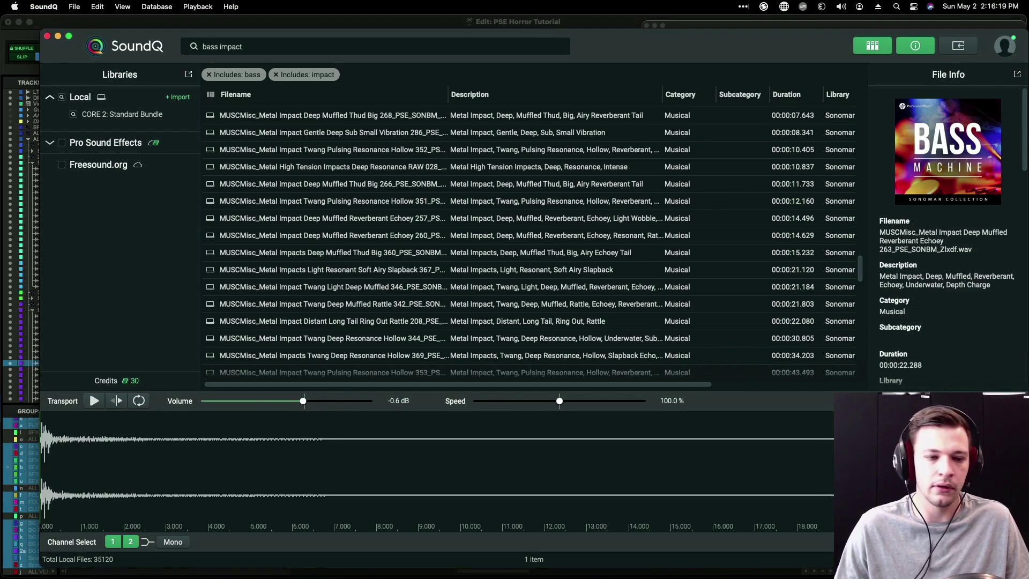
key(space)
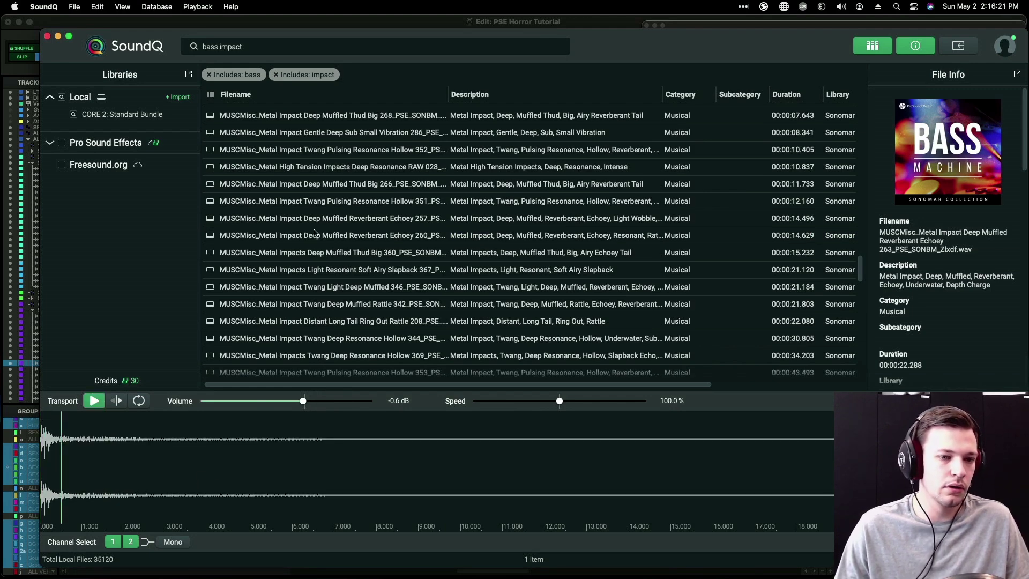
key(space)
Step: Raise the preview volume to 6.5 dB and select about the first 9 seconds of Metal Impact Deep Muffled Reverberant Echoey 263
drag(304, 401, 322, 402)
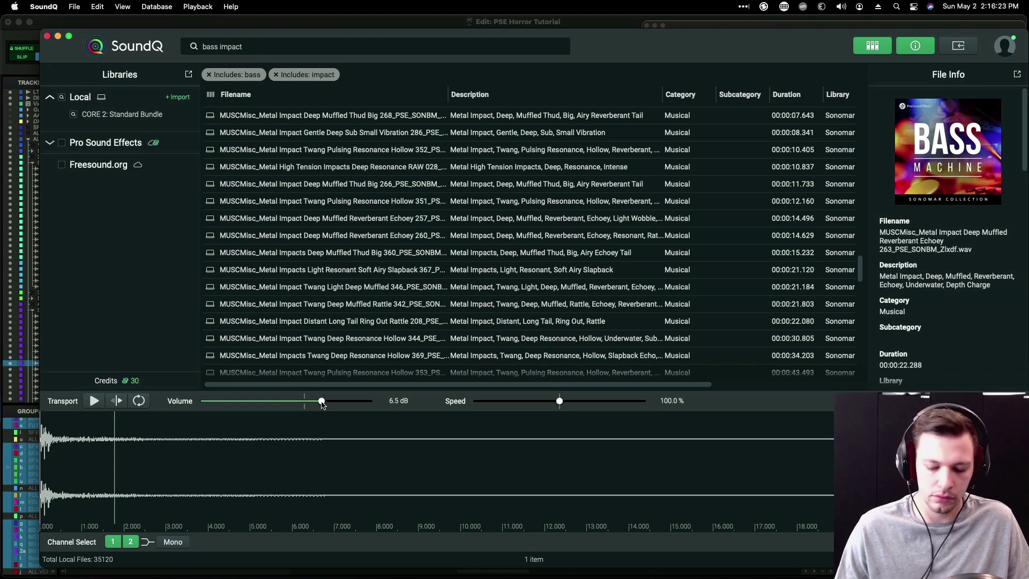
key(space)
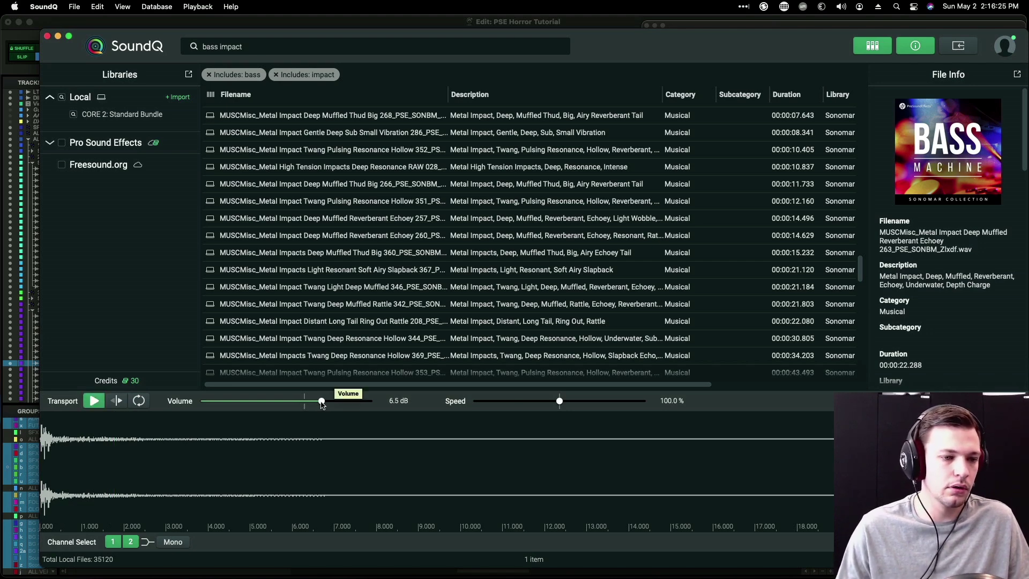
click(94, 401)
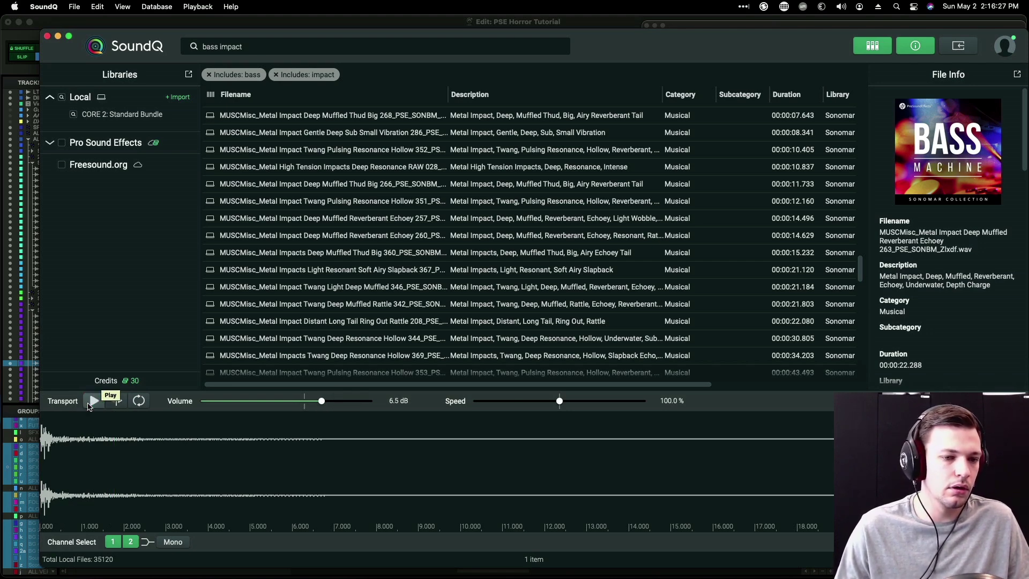
drag(429, 455, 44, 456)
key(space)
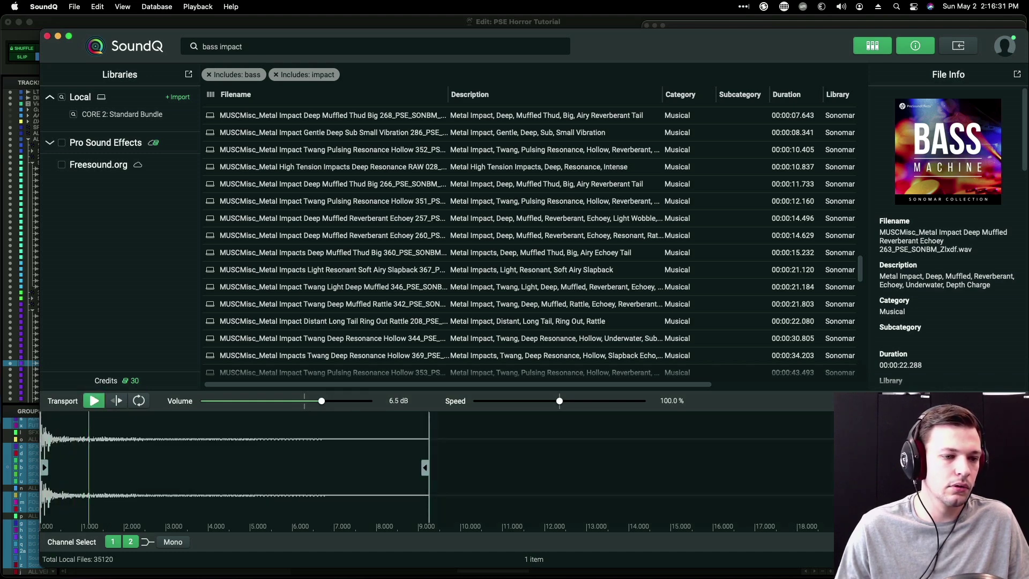
key(space)
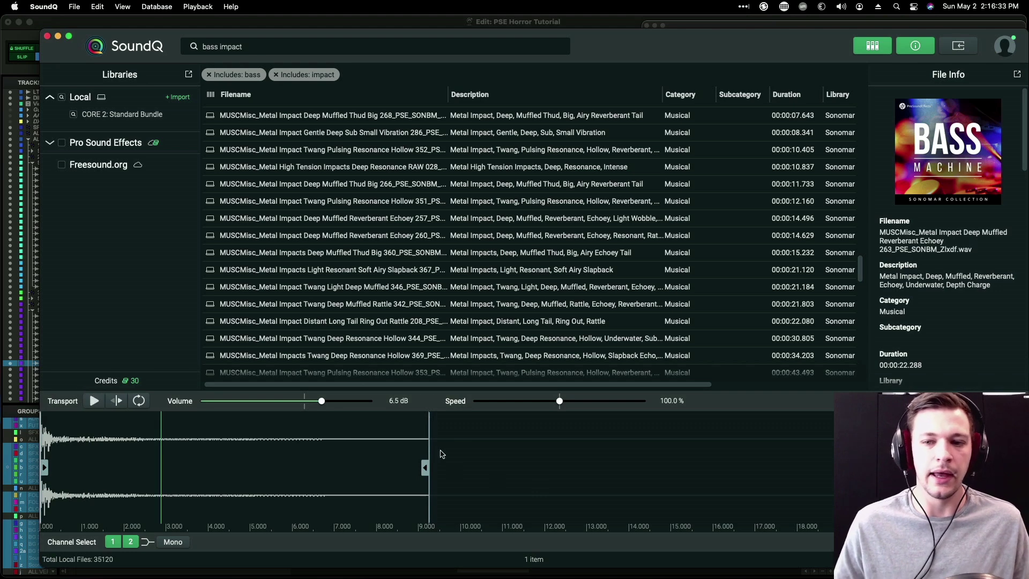
scroll(601, 332, up, 5)
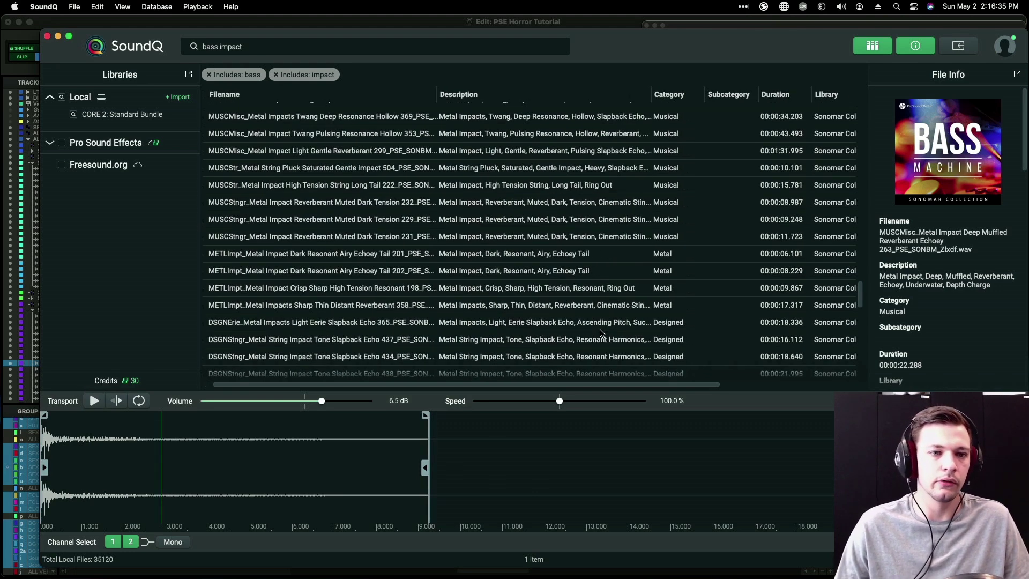
scroll(594, 328, right, 1)
Step: Try sending the Deep Muffled Reverberant Echoey 263 selection to SFX 4 S3 at 01:00:17:00, and undo the placement
key(super+Tab)
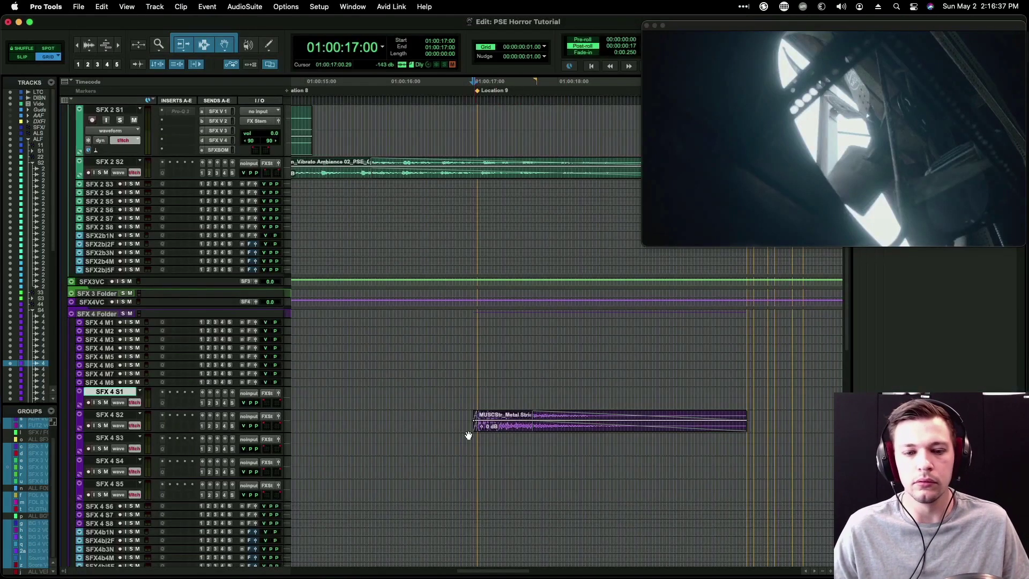
click(472, 440)
key(super+Tab)
key(s)
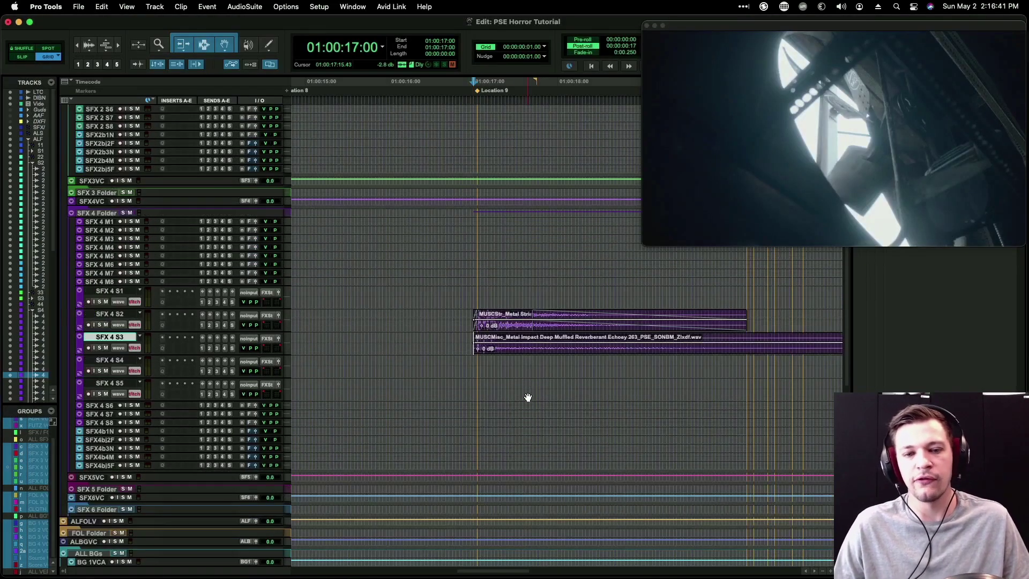
key(super+z)
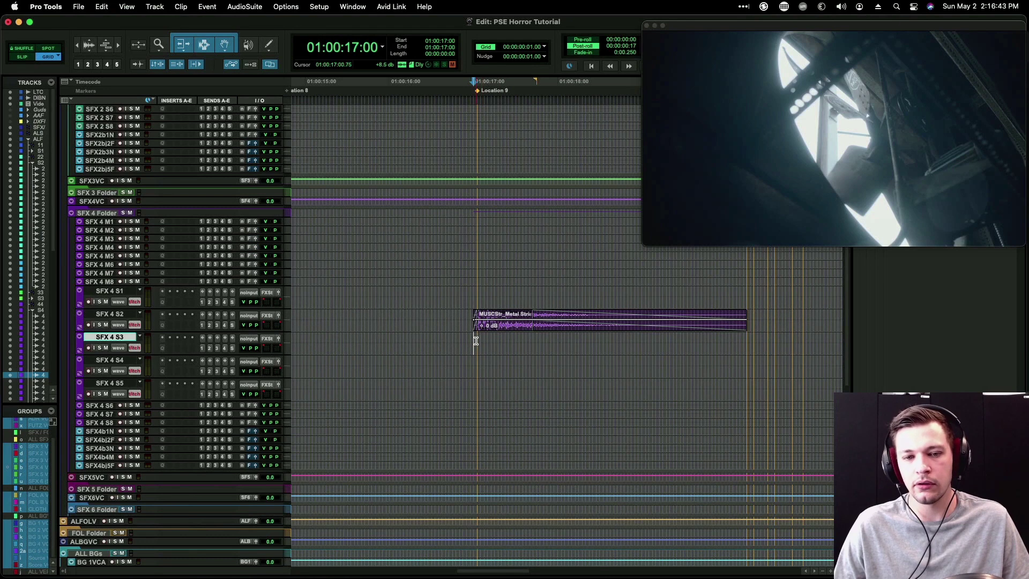
Step: Send the selected part of Metal Impact Deep Muffled Reverberant Echoey 263 to SFX 4 S3 at 01:00:17:00
drag(552, 341, 489, 339)
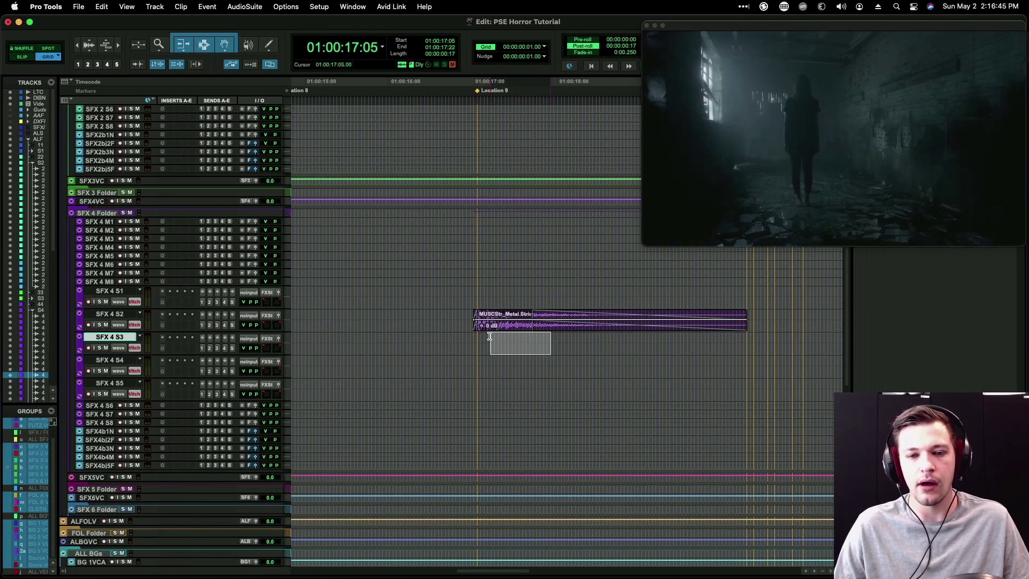
click(475, 337)
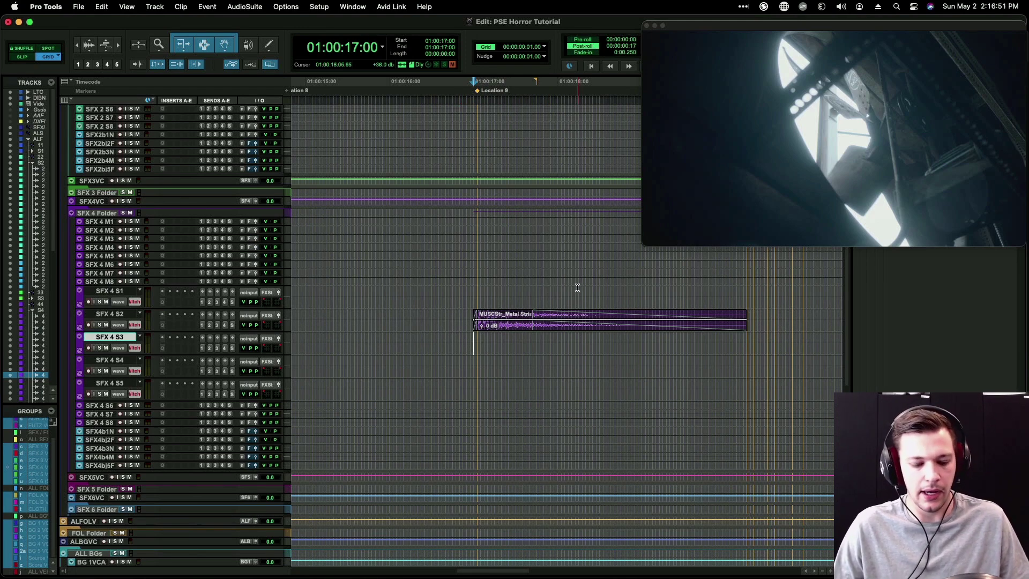
key(super+Tab)
key(s)
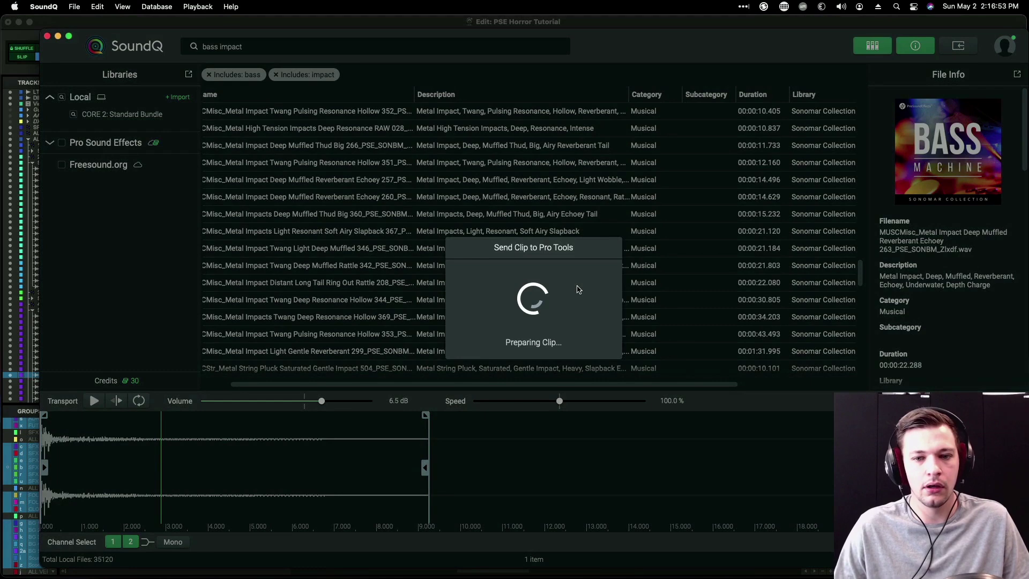
Step: Fade in the start of the Deep Muffled Reverberant Echoey clip on SFX 4 S3, up to Location 9
key(t)
key(t)
key(t)
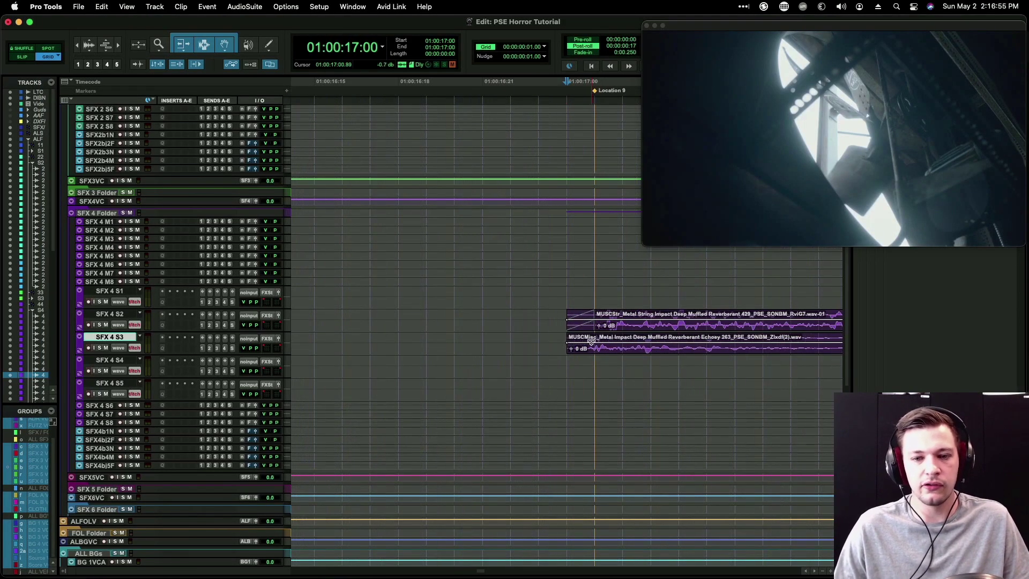
key(super+bracketleft)
key(super+bracketleft)
key(super+bracketleft)
key(super+bracketleft)
click(590, 338)
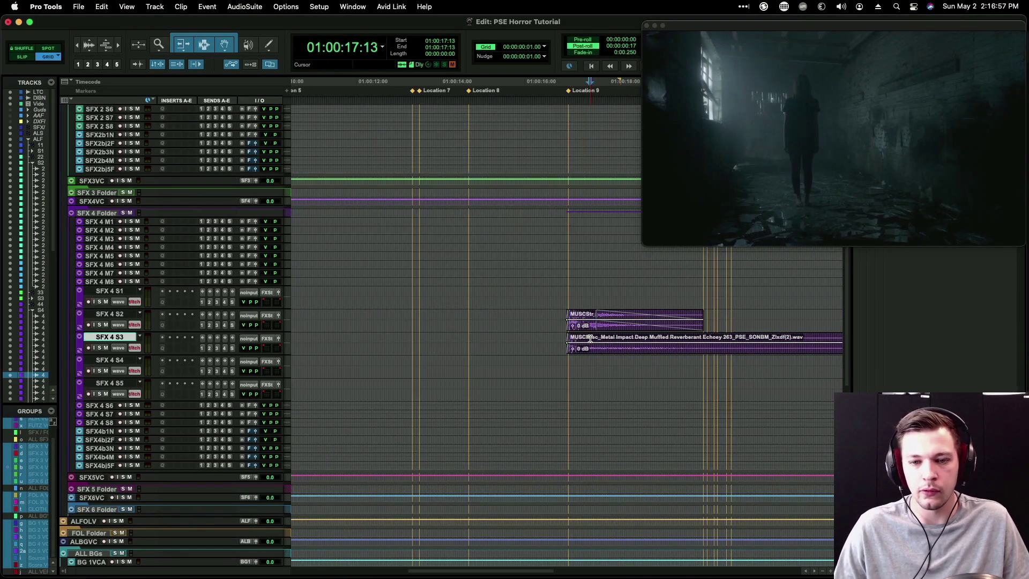
Step: Fade out the SFX 4 S3 impact clip from 01:00:17:17 and trim its end a little past the SFX 4 S2 clip's end
click(597, 337)
key(g)
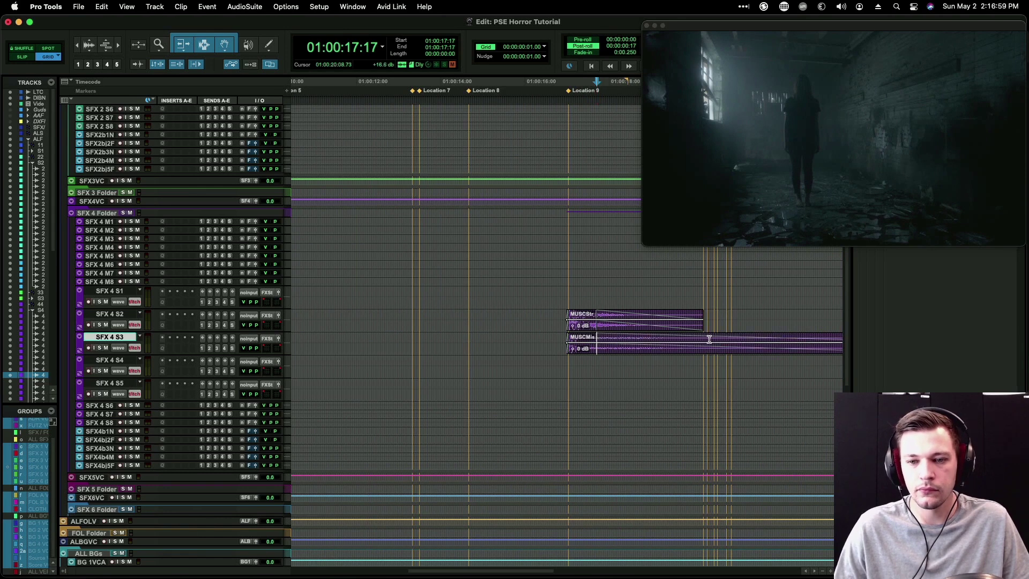
click(762, 340)
key(s)
Step: Solo SFX 4 S3 and play back the impact clip's entrance around Location 9
click(512, 341)
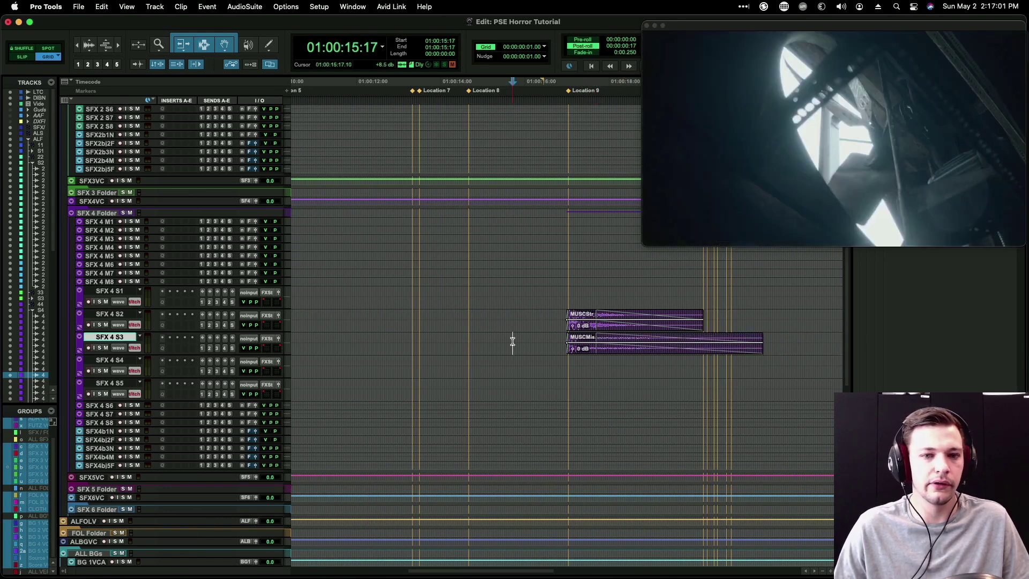
key(space)
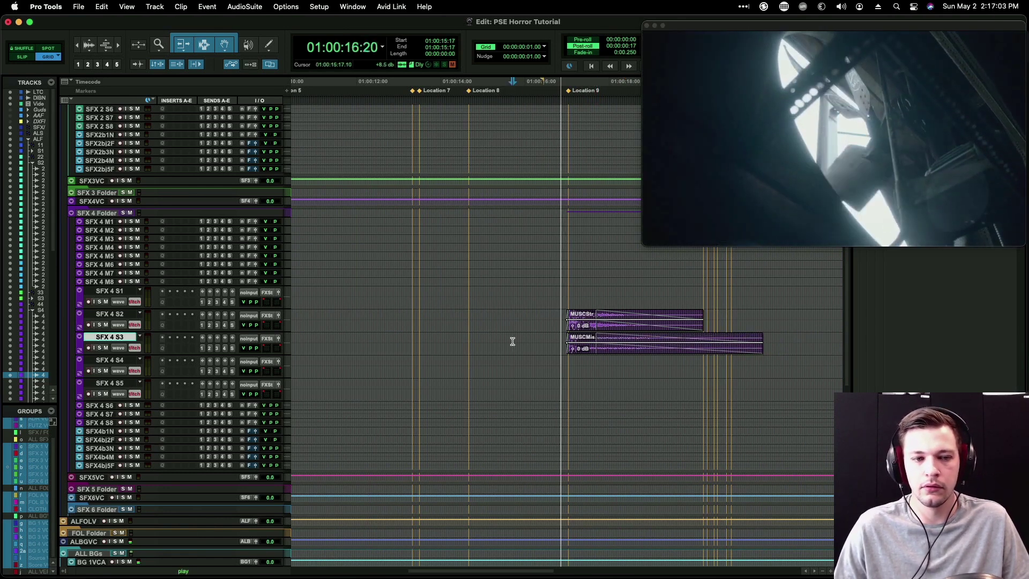
key(space)
click(560, 341)
key(shift+s)
key(space)
key(space)
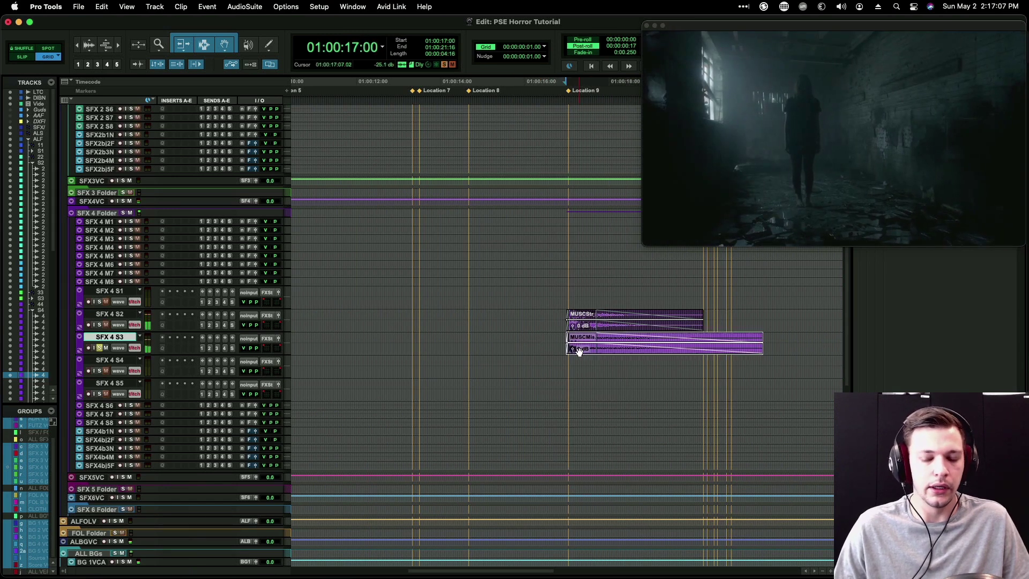
Step: Boost the SFX 4 S3 impact clip's low-frequency EQ band to 5.6 dB at 47.8 Hz and play it back
click(578, 349)
key(space)
key(alt+6)
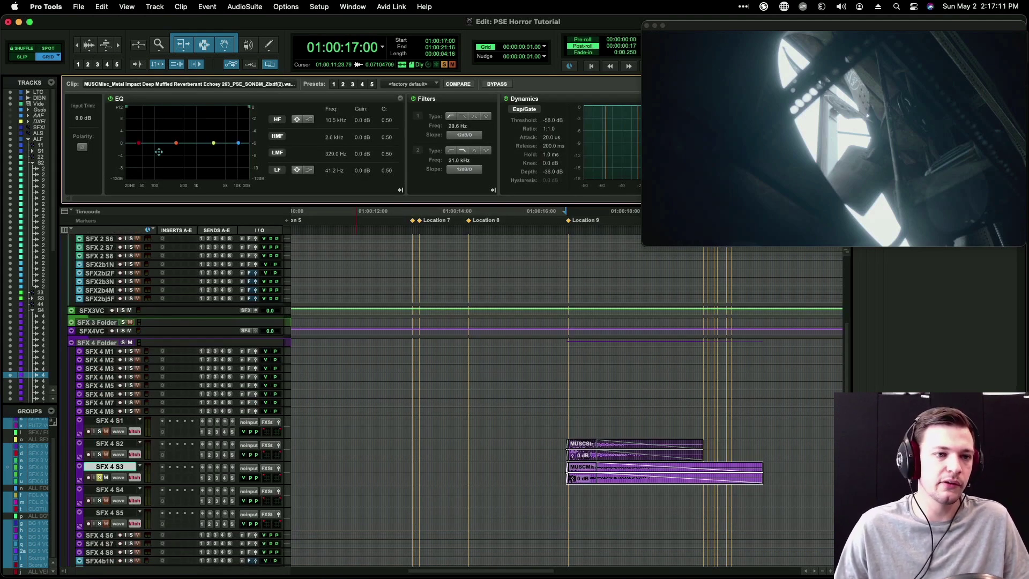
drag(136, 142, 139, 129)
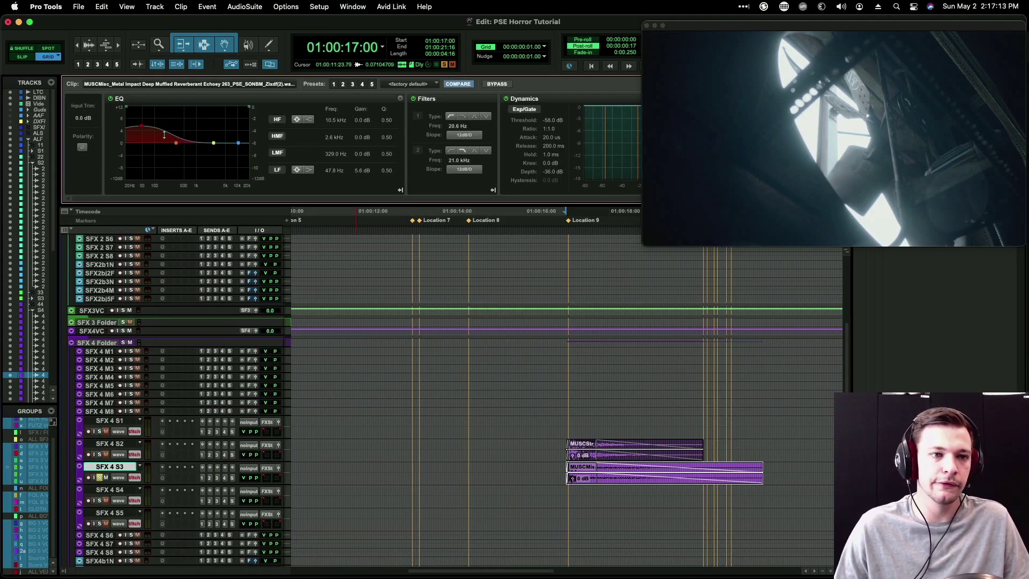
key(space)
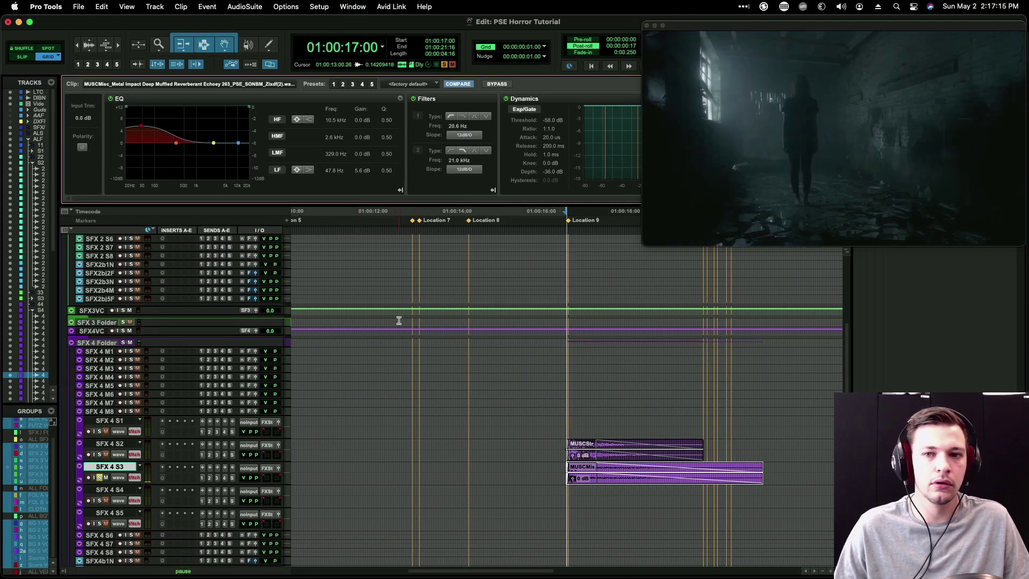
key(space)
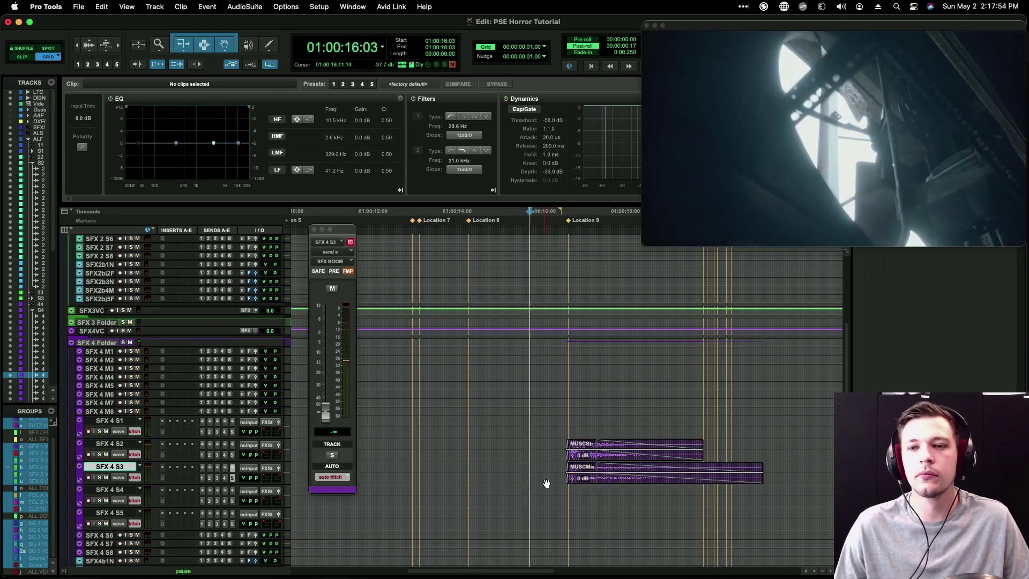
Step: Play back the SFX 4 S3 impact with its SFX BOOM send from 01:00:16:03
key(space)
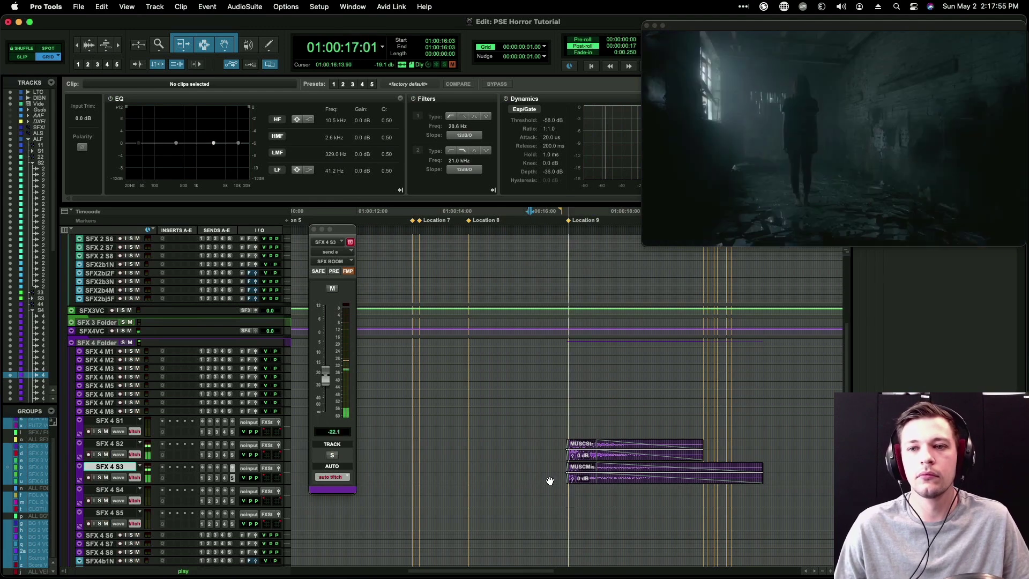
key(space)
key(super+Tab)
key(super+Tab)
Step: Write BG 1 VCA volume automation during playback from 01:00:08:22, gradually lowering the backgrounds to about -13 dB through the end
scroll(602, 341, down, 8)
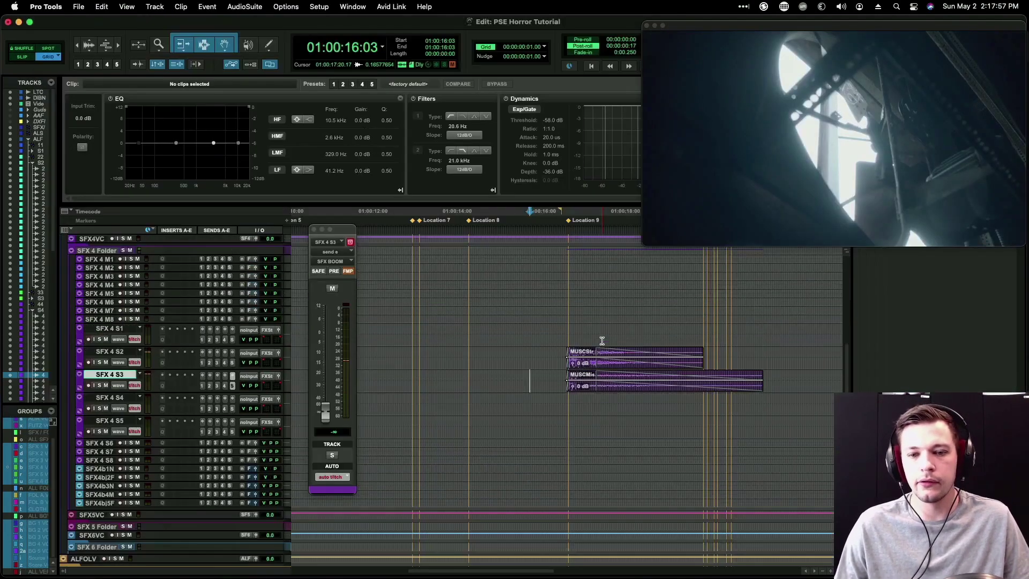
scroll(602, 341, down, 8)
scroll(602, 341, up, 2)
key(r)
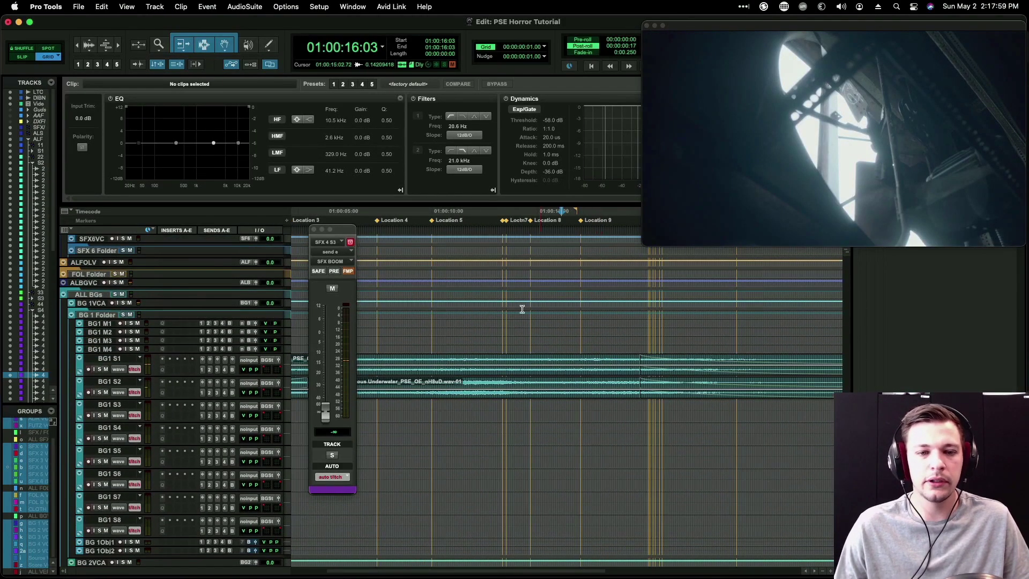
click(404, 304)
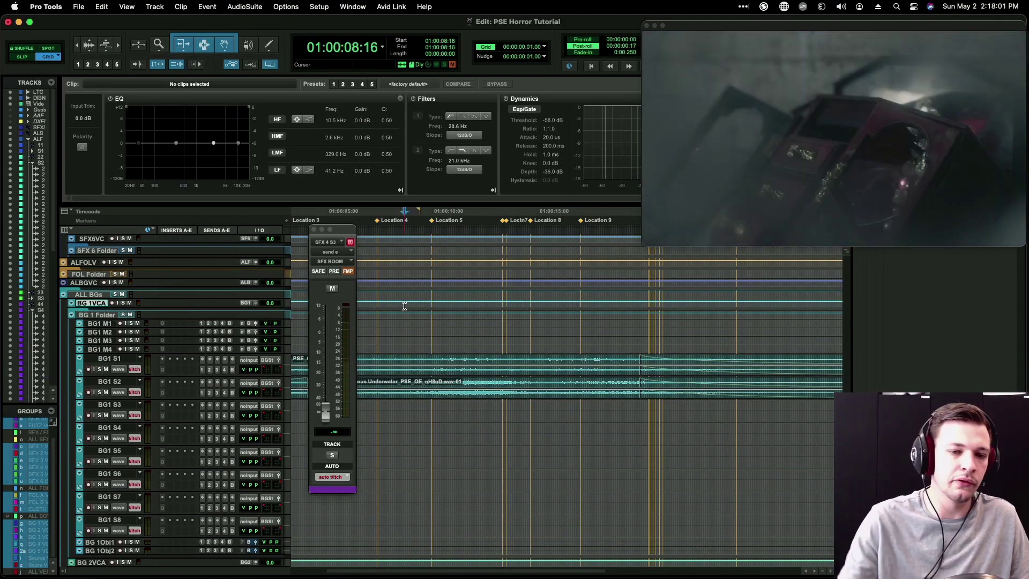
key(super+bracketleft)
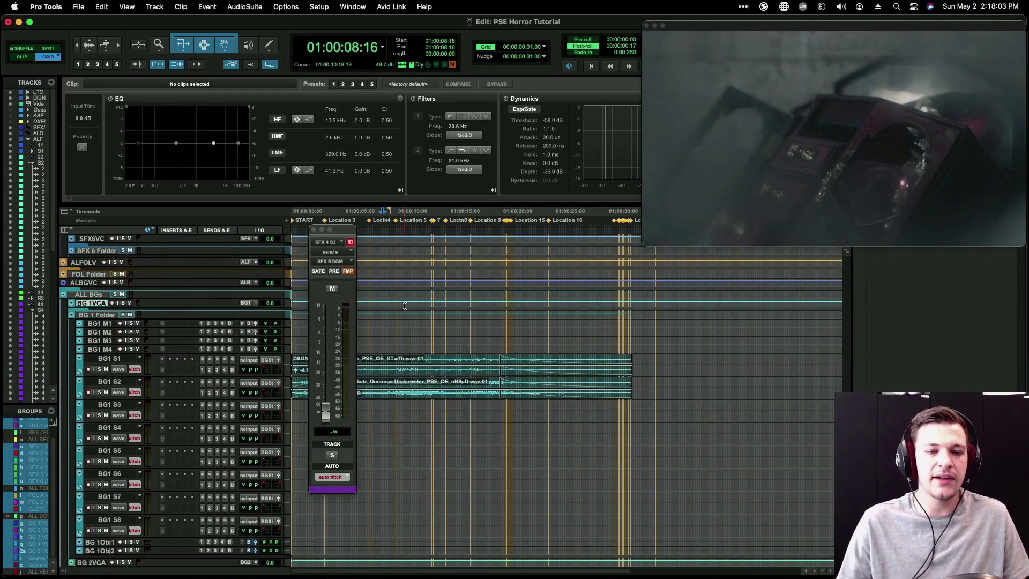
click(391, 305)
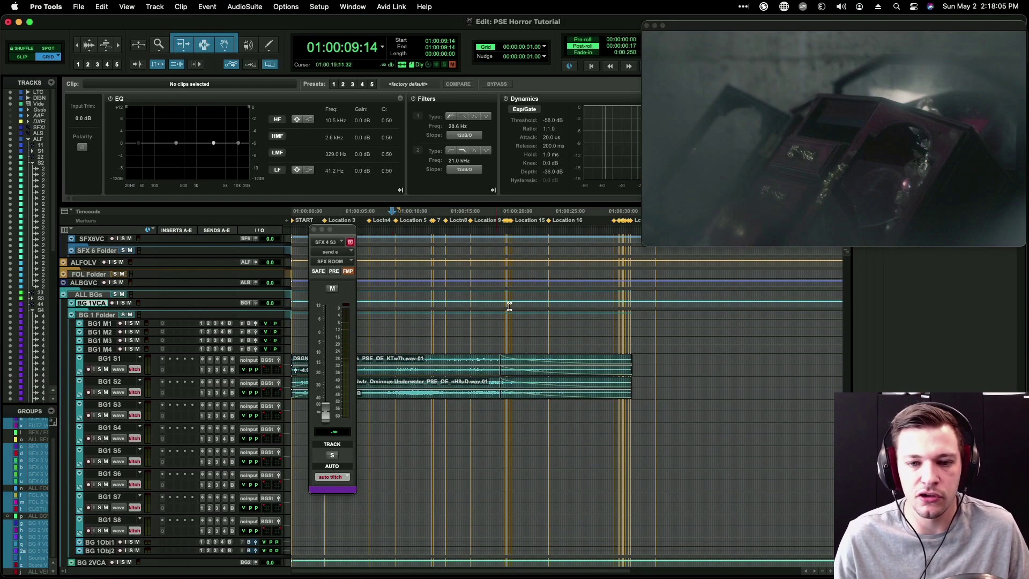
click(545, 305)
drag(546, 306, 470, 303)
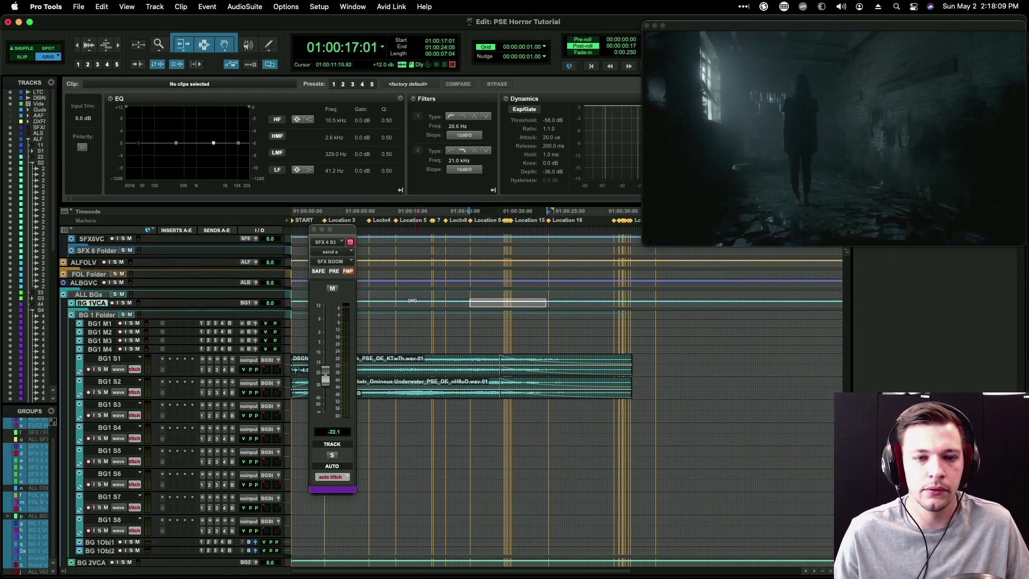
click(385, 304)
key(space)
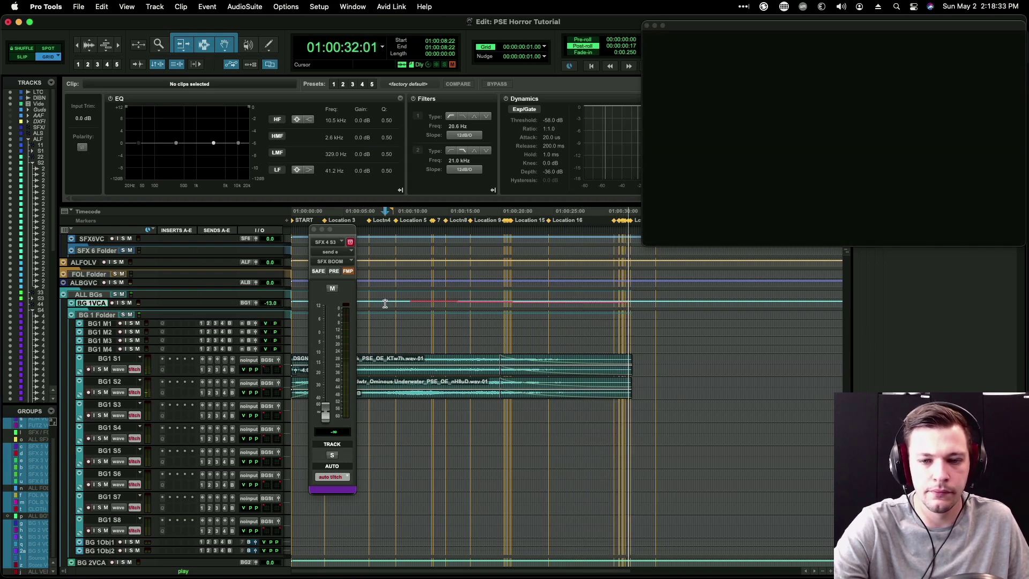
key(space)
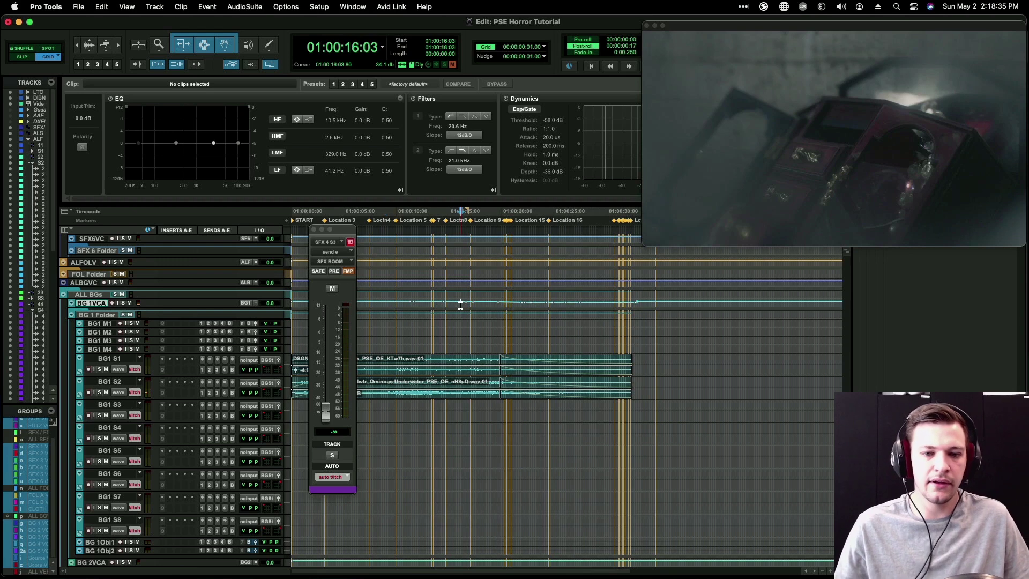
Step: Enlarge the BG 1 VCA track, delete the volume points around Locations 5 to 7 to smooth the ramp's start, and play it back
key(ctrl+Up)
key(ctrl+Up)
key(ctrl+Up)
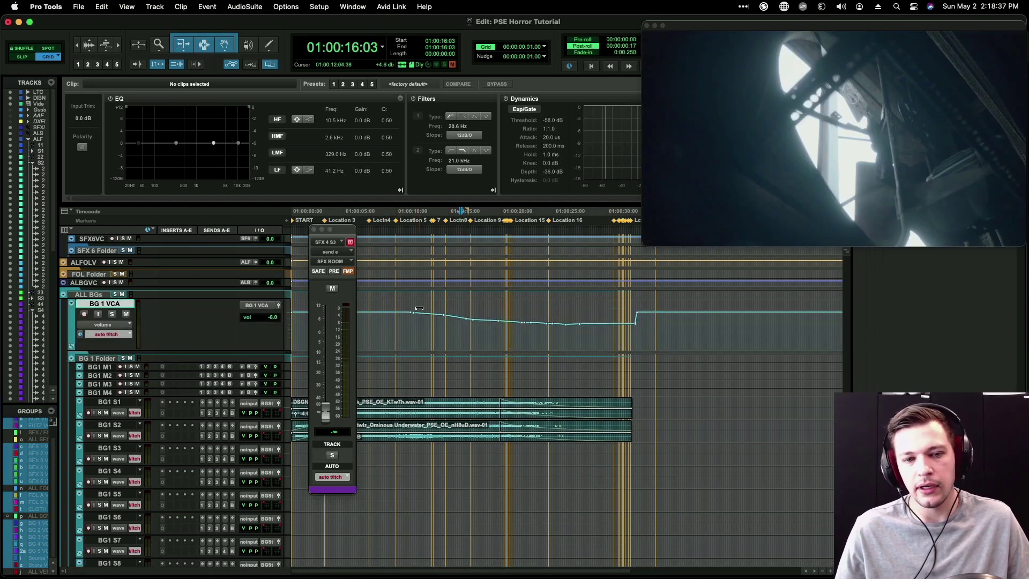
drag(407, 334, 470, 327)
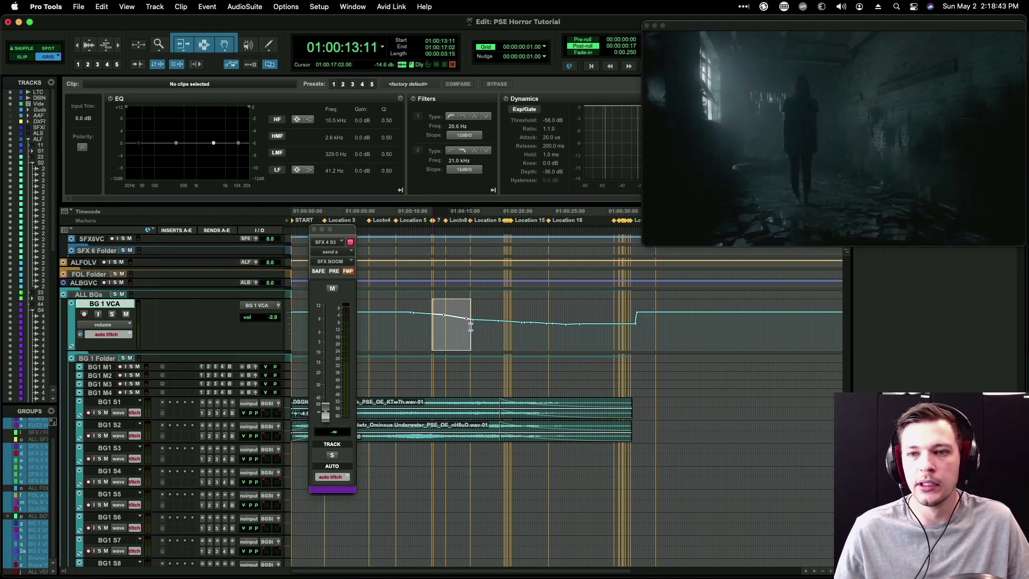
click(400, 324)
click(380, 323)
drag(387, 320, 436, 323)
key(Delete)
key(Delete)
click(395, 332)
key(space)
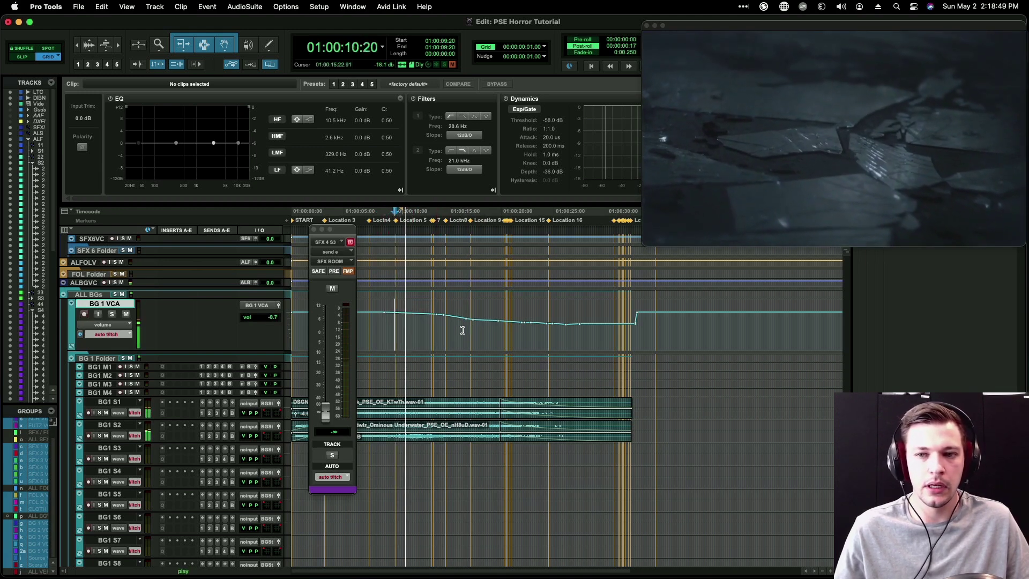
scroll(508, 330, up, 3)
scroll(508, 330, up, 10)
scroll(508, 330, down, 15)
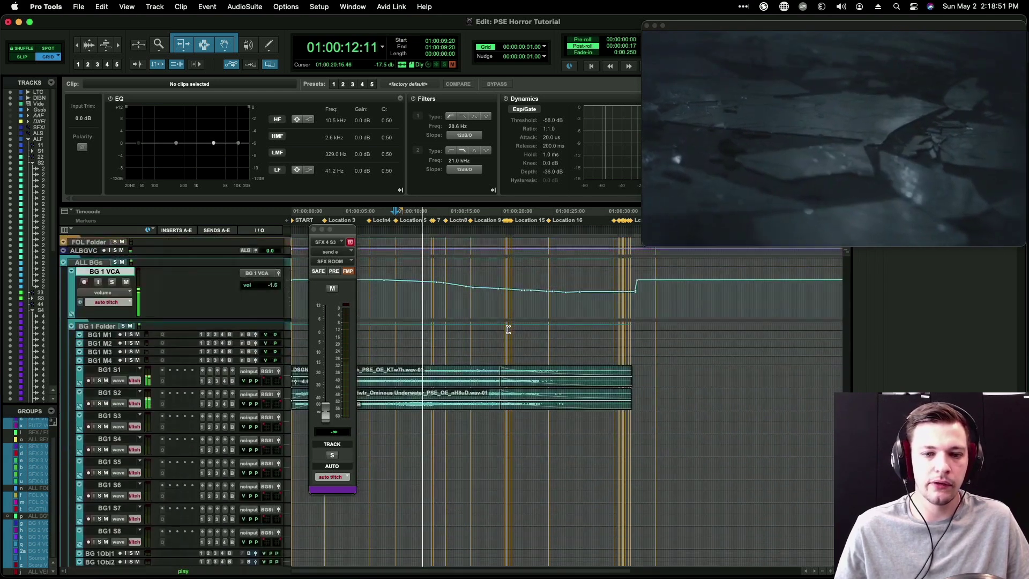
drag(639, 365, 231, 375)
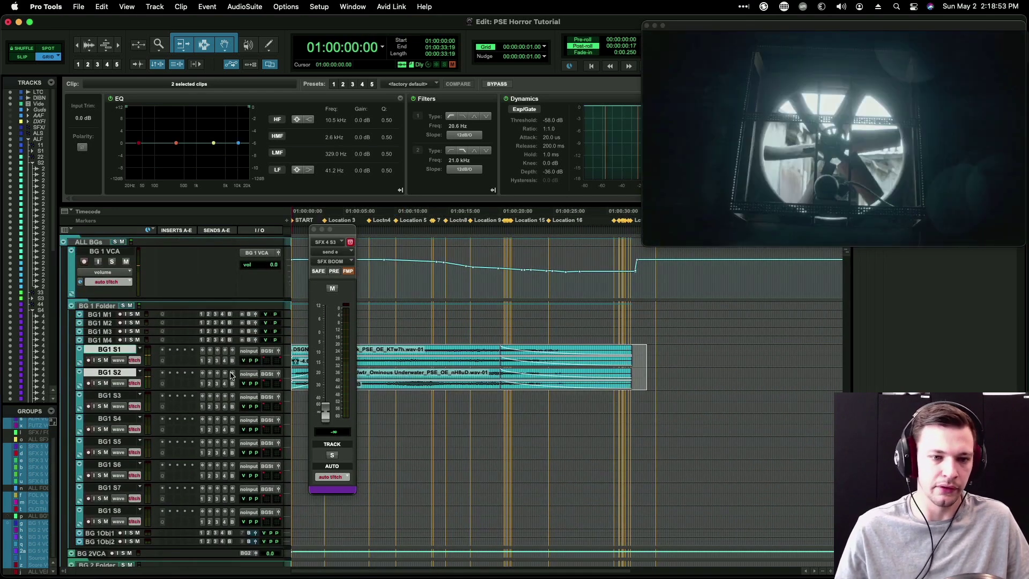
scroll(382, 330, up, 6)
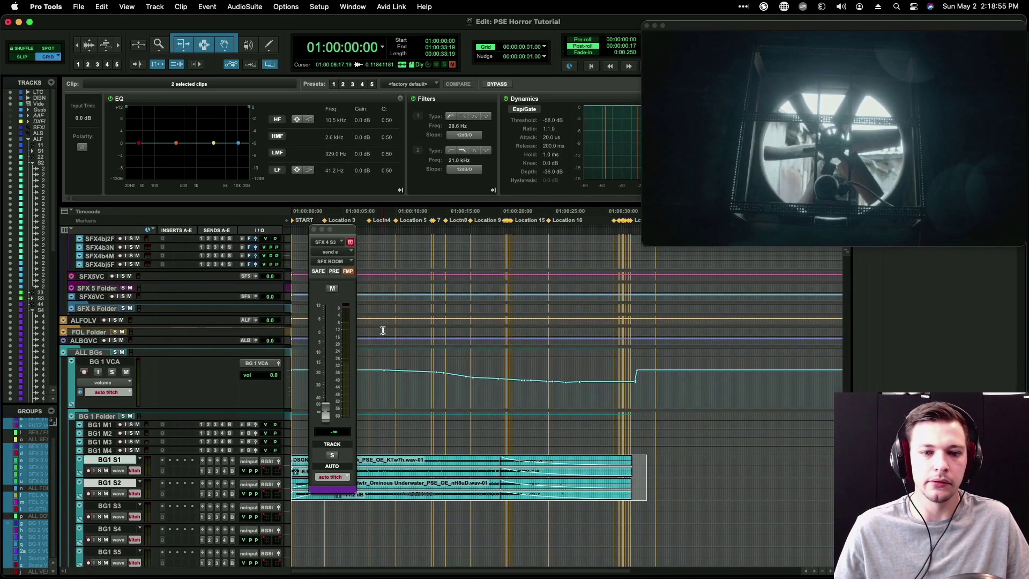
click(440, 394)
Step: Switch to SoundQ, browse the bass impact results, and audition Metal Impact High Tension String Deep 221 and Sharp Attack Deep Long Airy Decay 327
key(super+Tab)
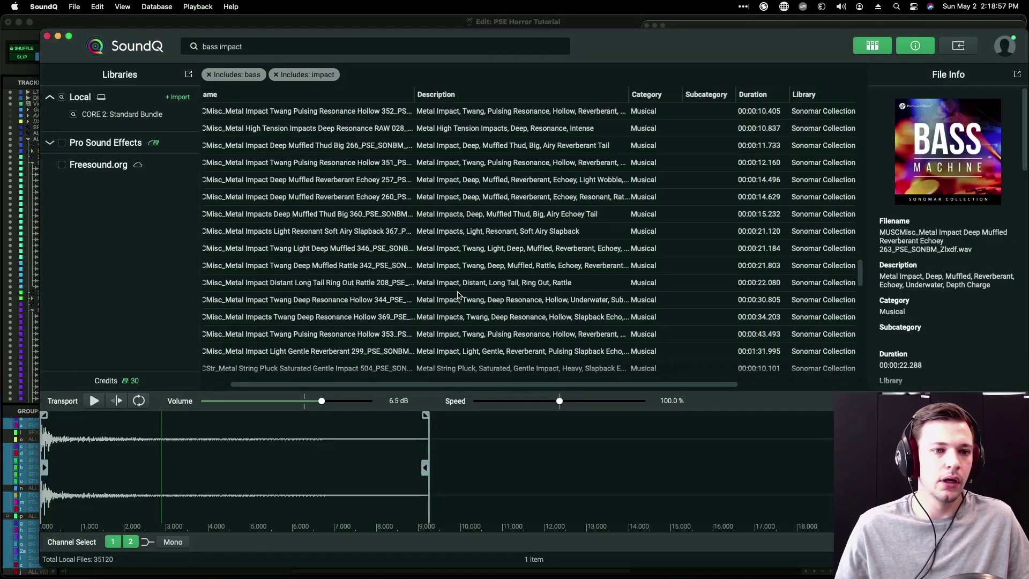
scroll(403, 211, down, 10)
scroll(403, 203, left, 2)
scroll(403, 204, down, 15)
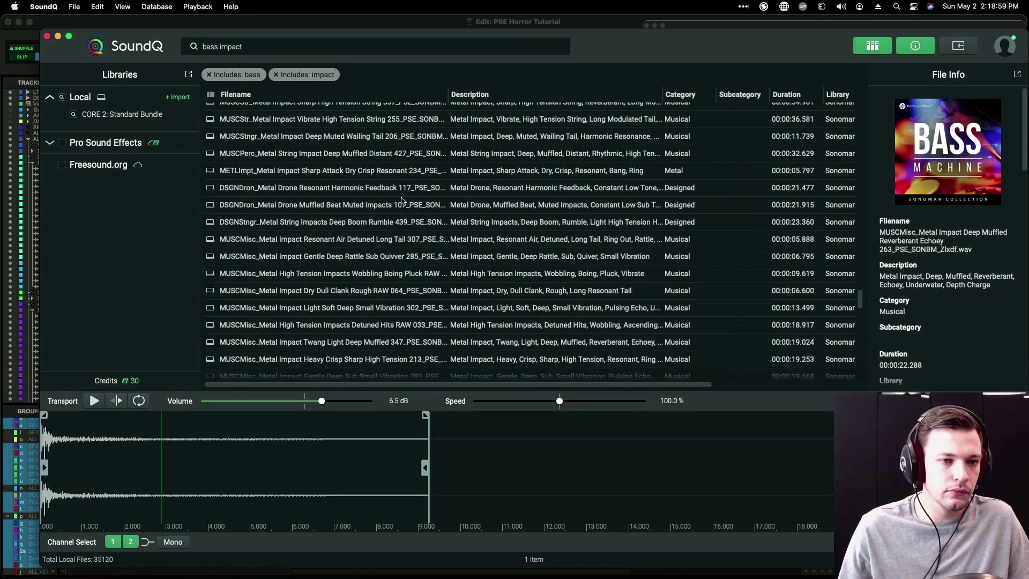
scroll(401, 201, down, 15)
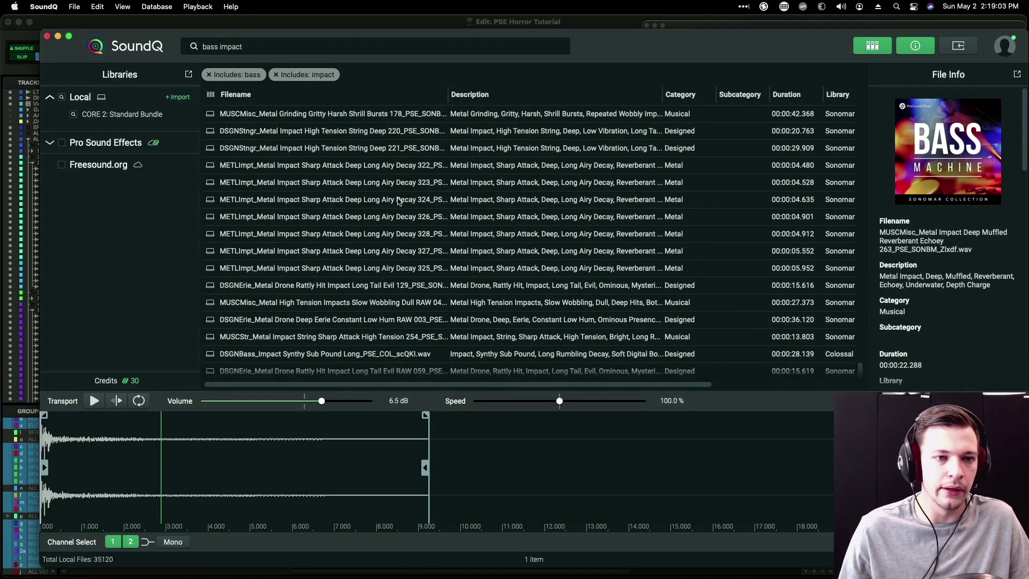
click(342, 149)
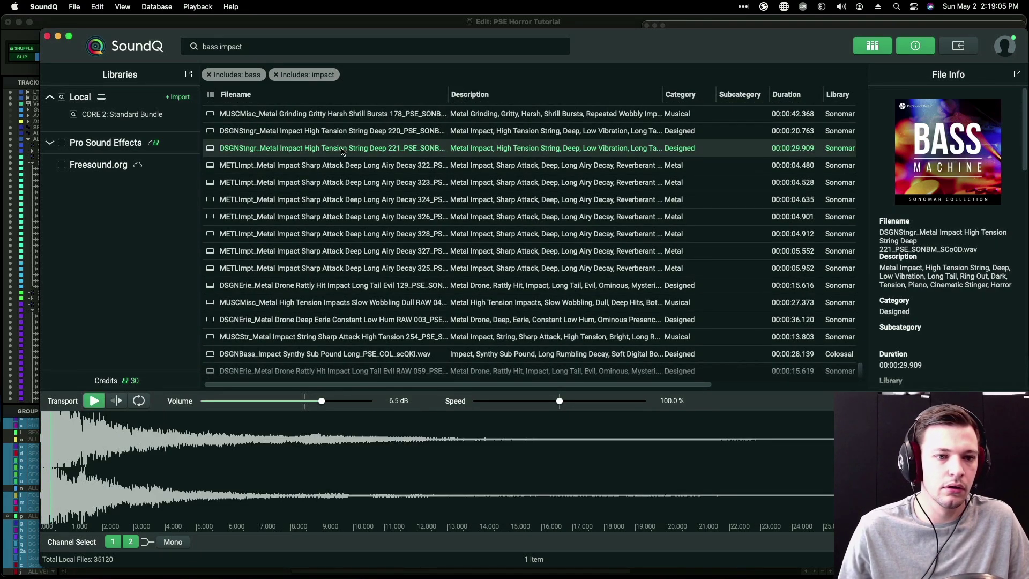
click(342, 250)
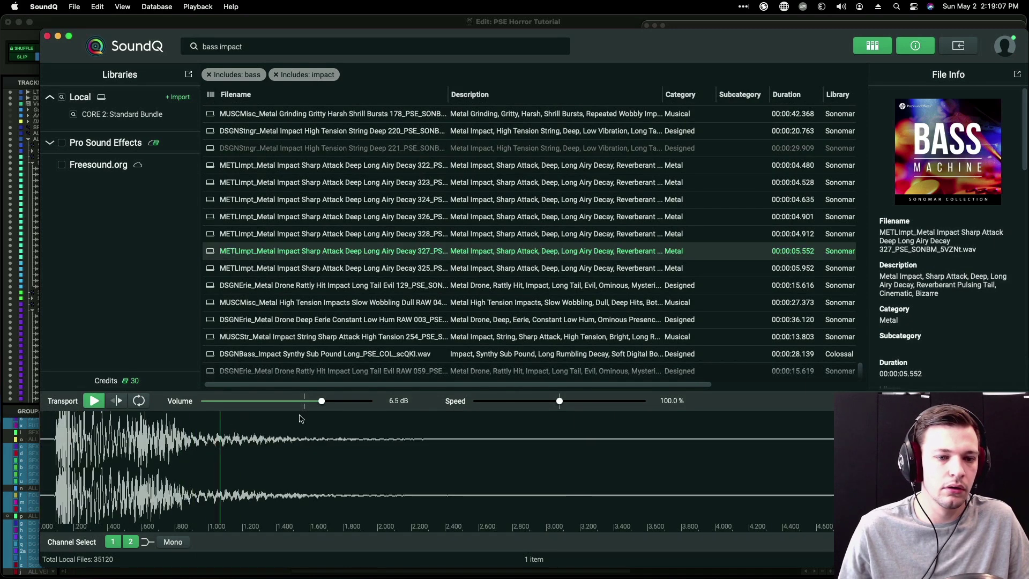
Step: Lower the preview volume to -1.4 dB and search the library for "sub impact"
drag(322, 401, 301, 401)
click(268, 48)
key(super+a)
text(sub impact)
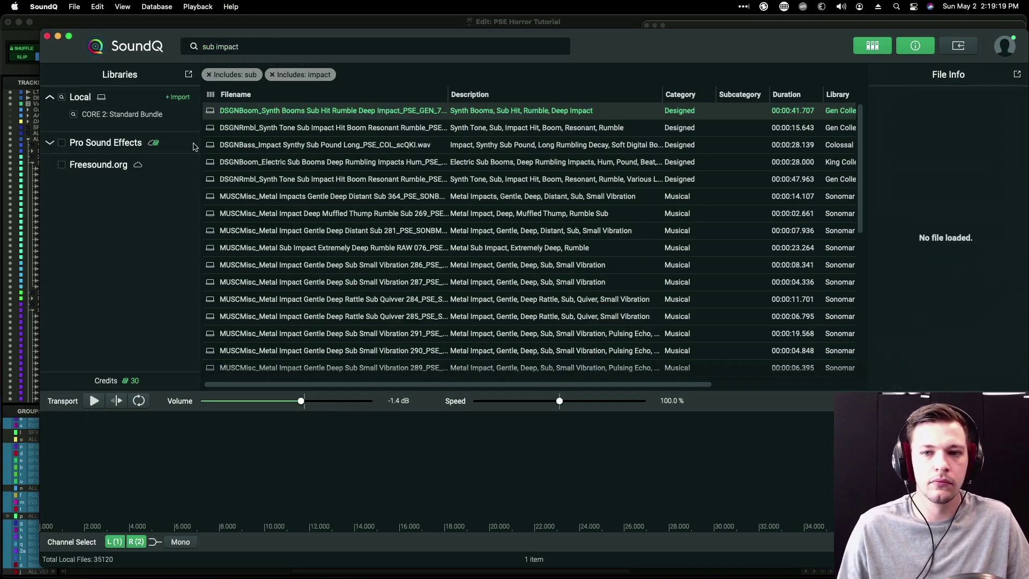
Step: Audition Metal Impact Gentle Deep Distant Sub 281 and the first five results of the sub impact search
click(324, 236)
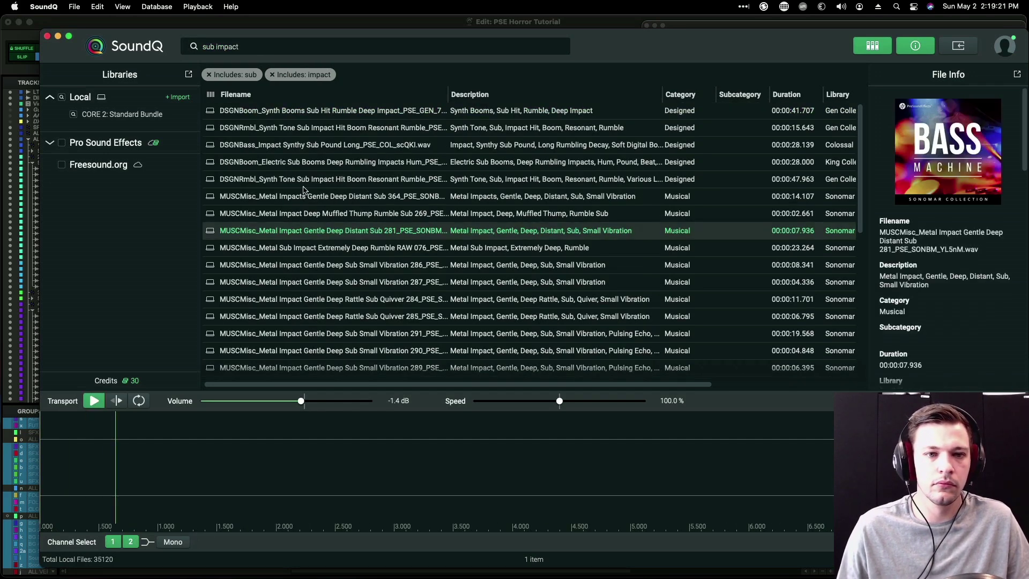
click(285, 172)
key(Up)
key(Up)
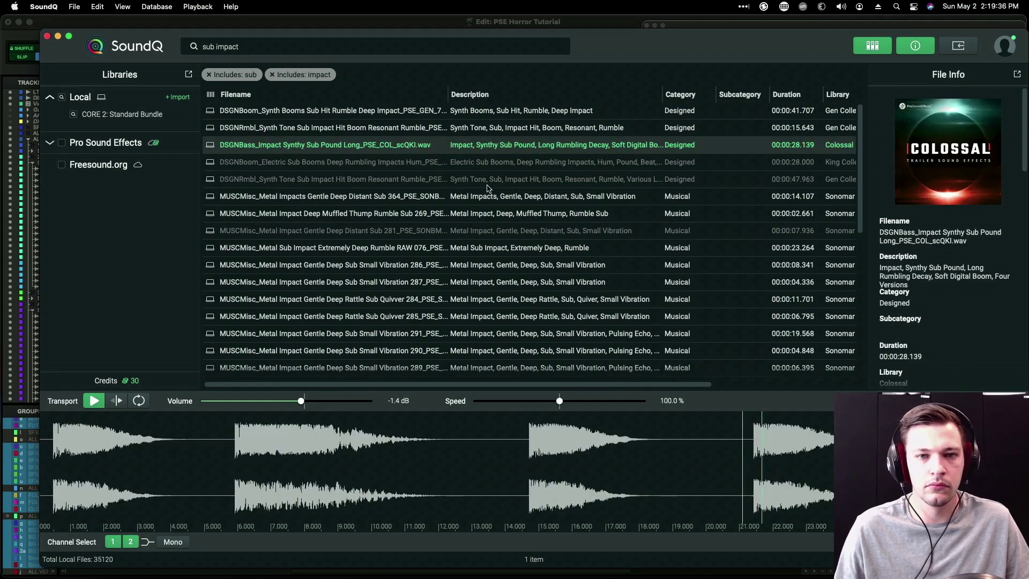
key(Up)
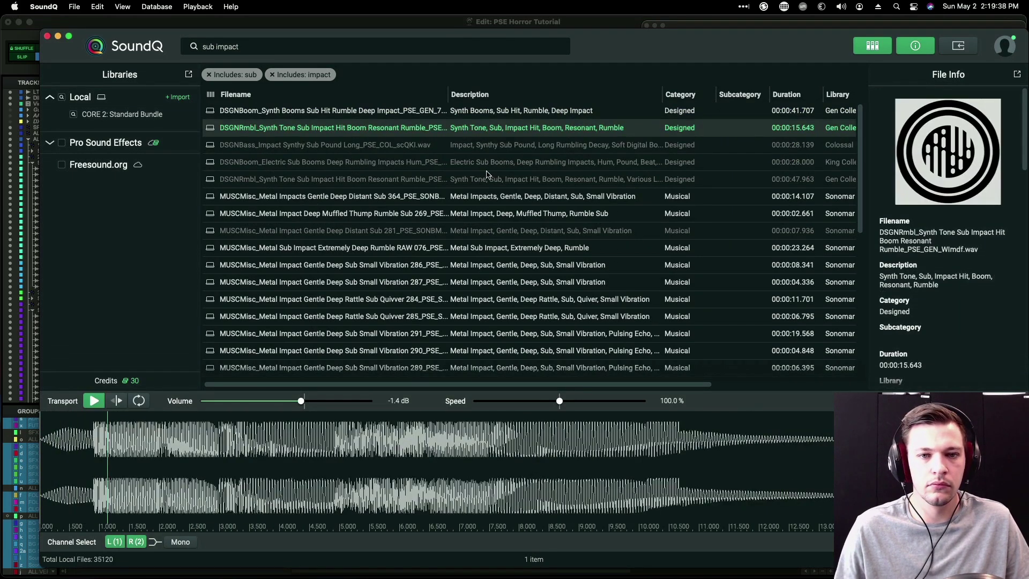
key(Up)
key(space)
Step: Audition Impact Synthy Sub Pound Long, then search the library for "colossal" to find more sounds from its collection
double_click(841, 145)
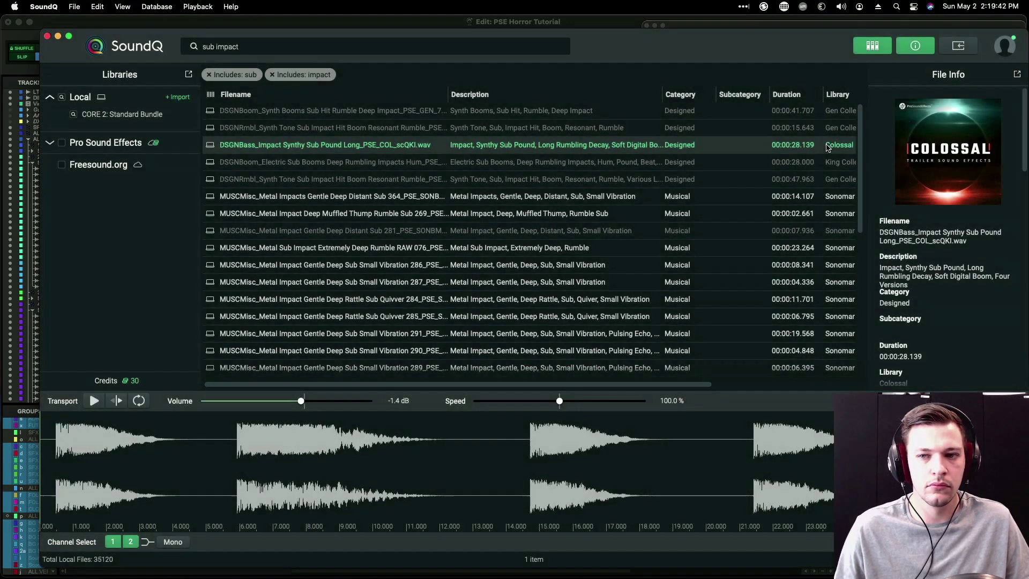
right_click(839, 147)
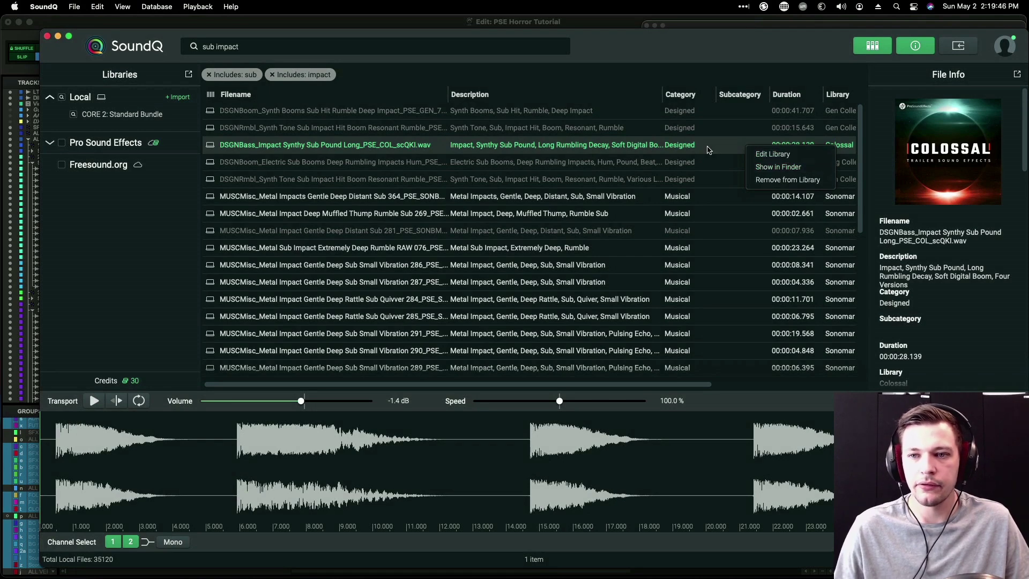
click(816, 145)
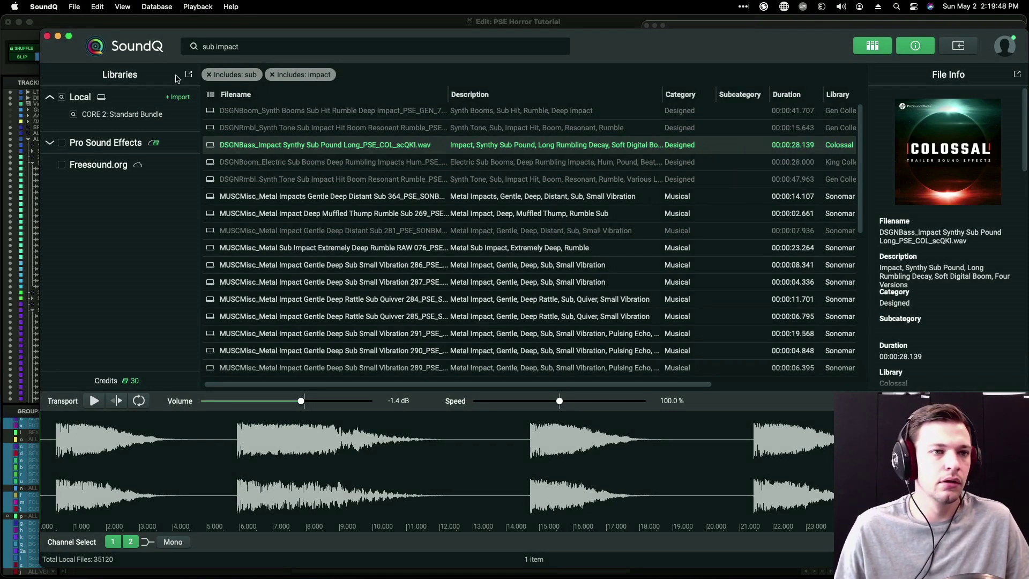
double_click(244, 46)
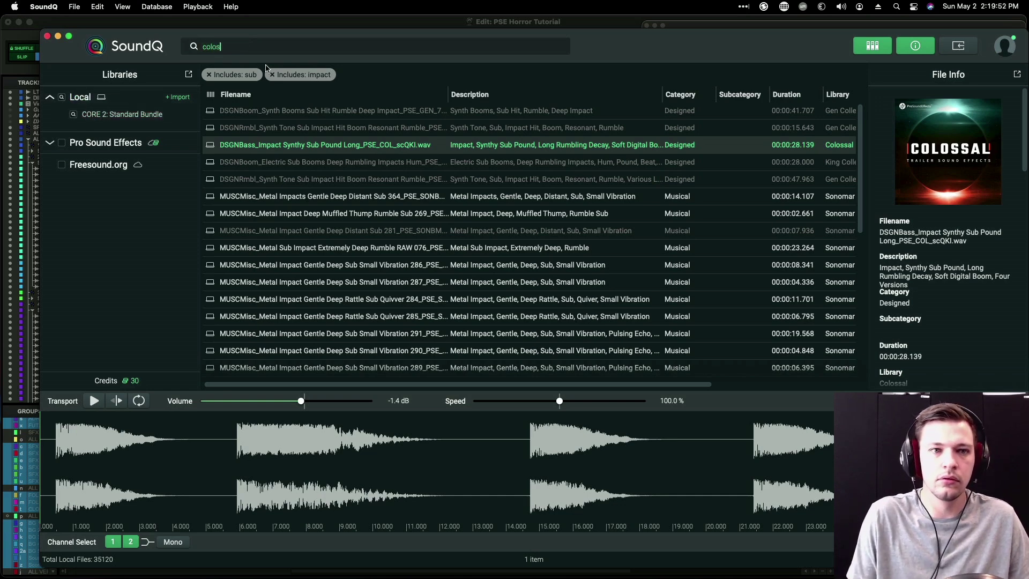
text(colossal)
key(Return)
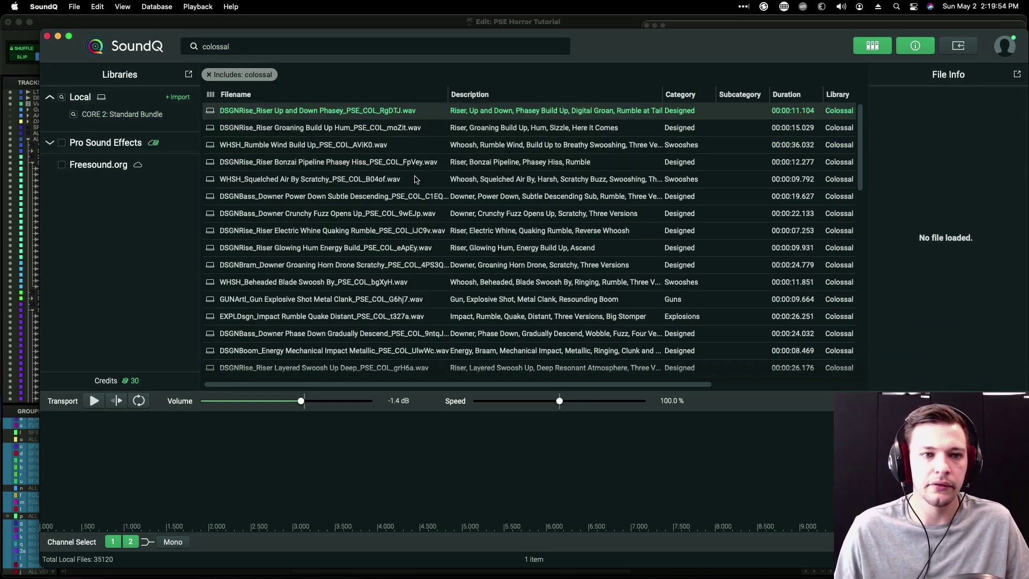
Step: Refine the search to "colossal impact" and audition Earthy Hit Distant Reverb, Quaking Hit Boom Rumble and Energy Incoming Explosive Impact at -6.4 dB
click(257, 46)
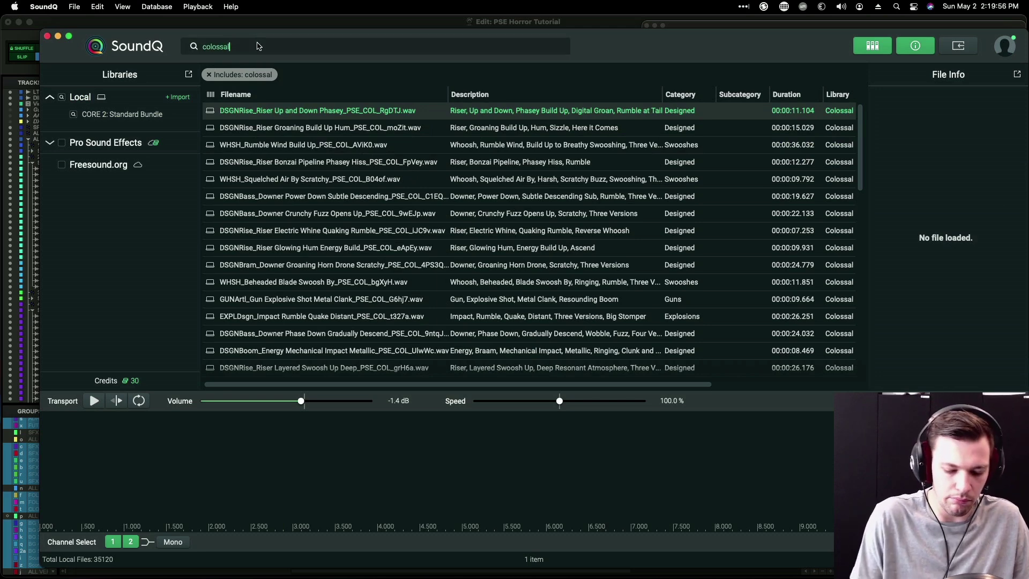
key(Return)
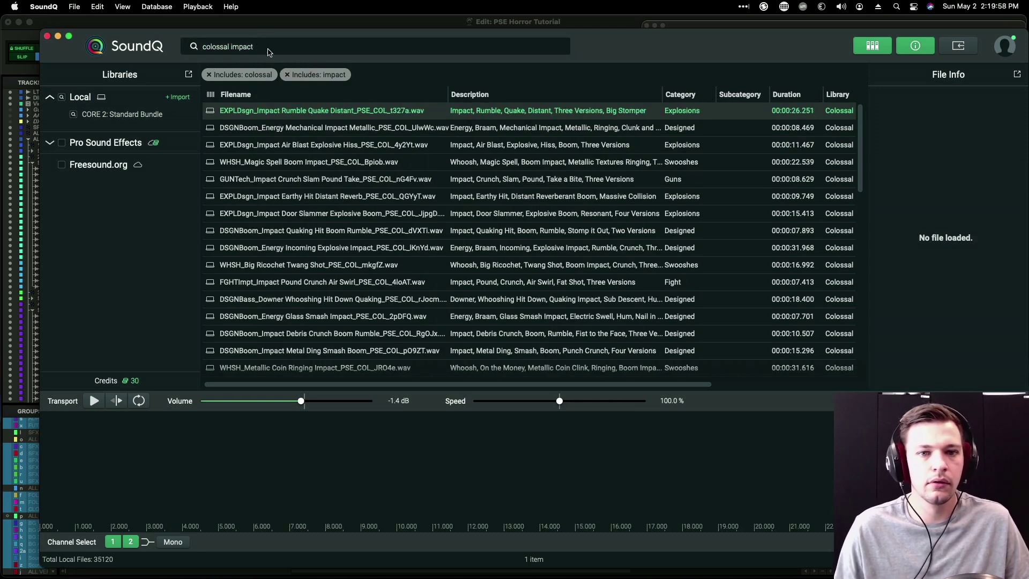
click(372, 195)
key(space)
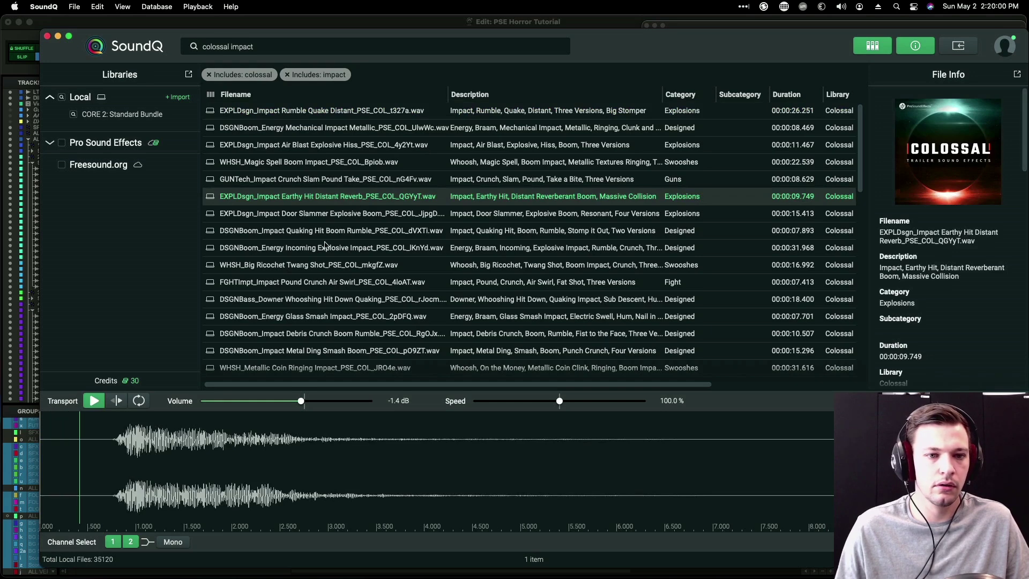
click(344, 234)
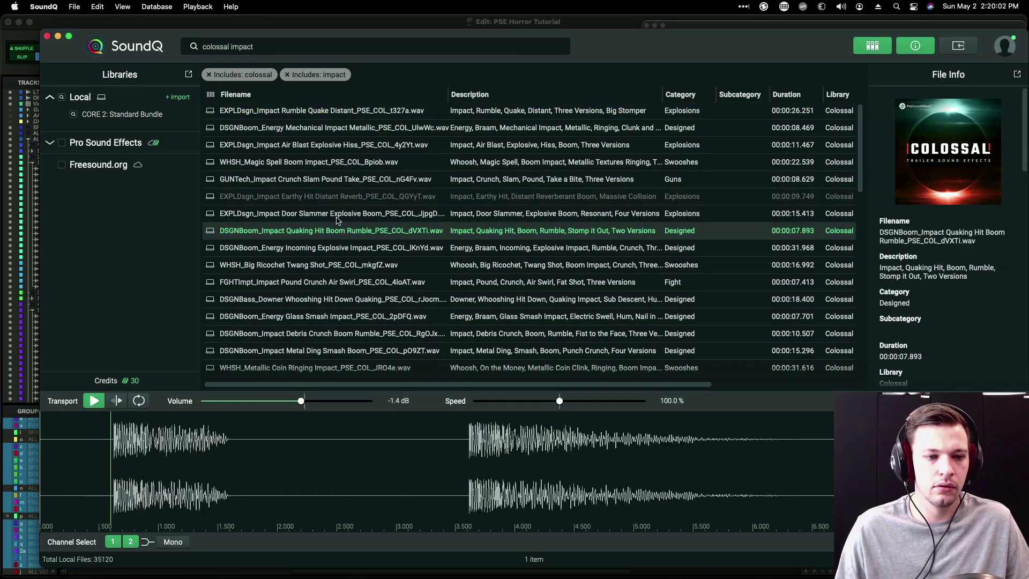
click(319, 255)
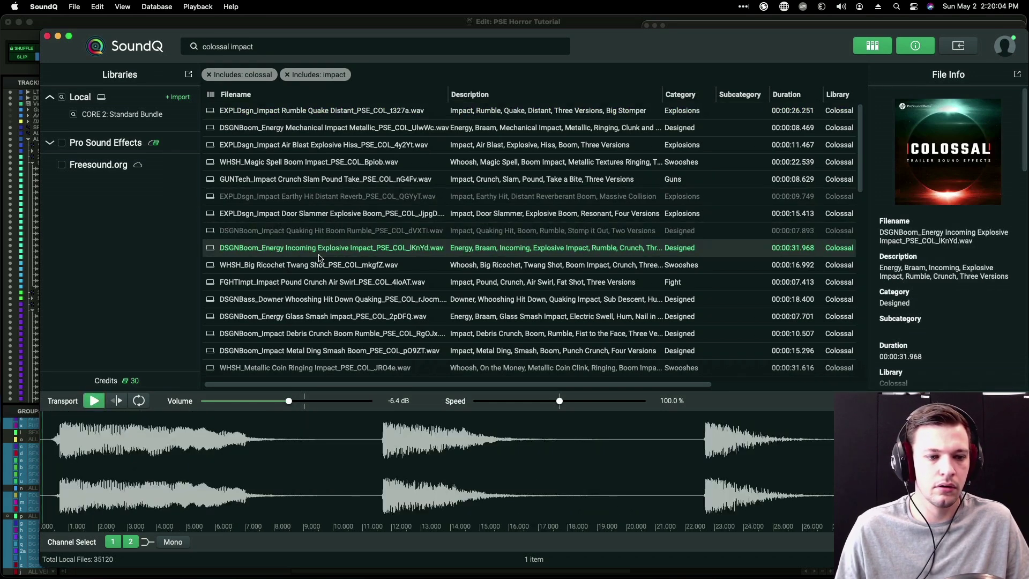
scroll(348, 260, down, 10)
key(space)
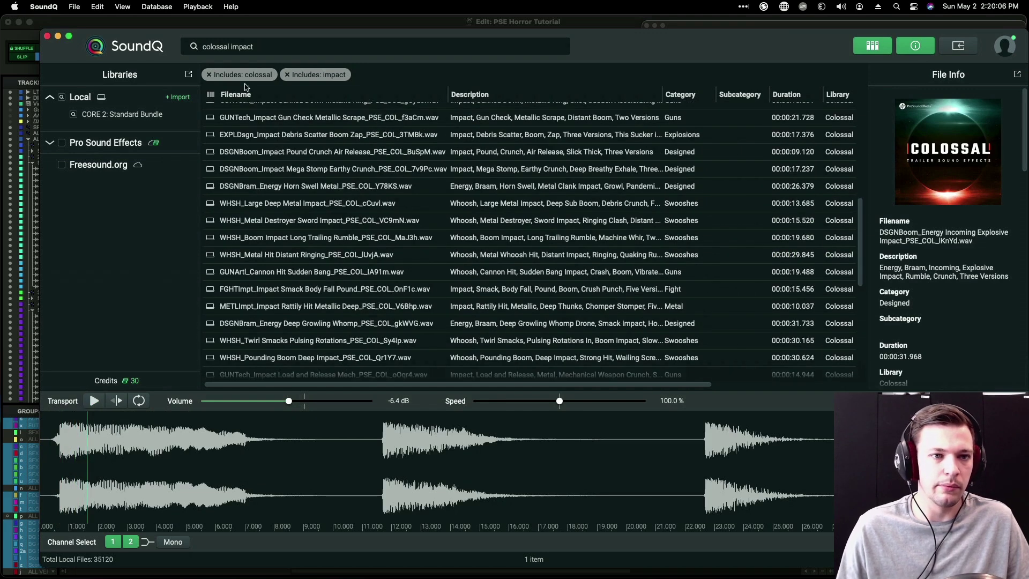
Step: Change the search to "colossal bass" and check Downer Phase Down Gradually Descend and Downer Power Down Subtle Descending
click(235, 47)
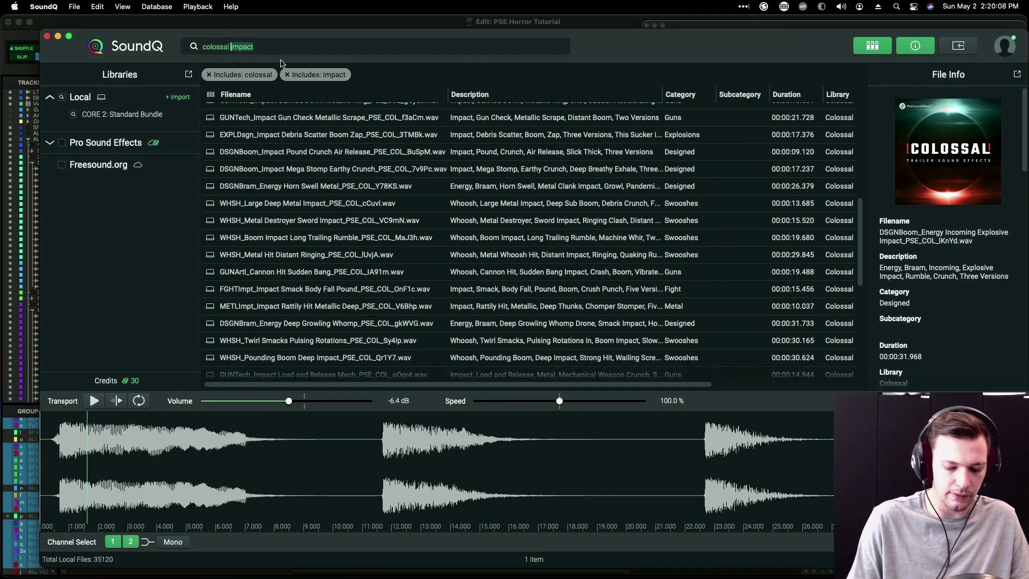
text(bass)
key(Return)
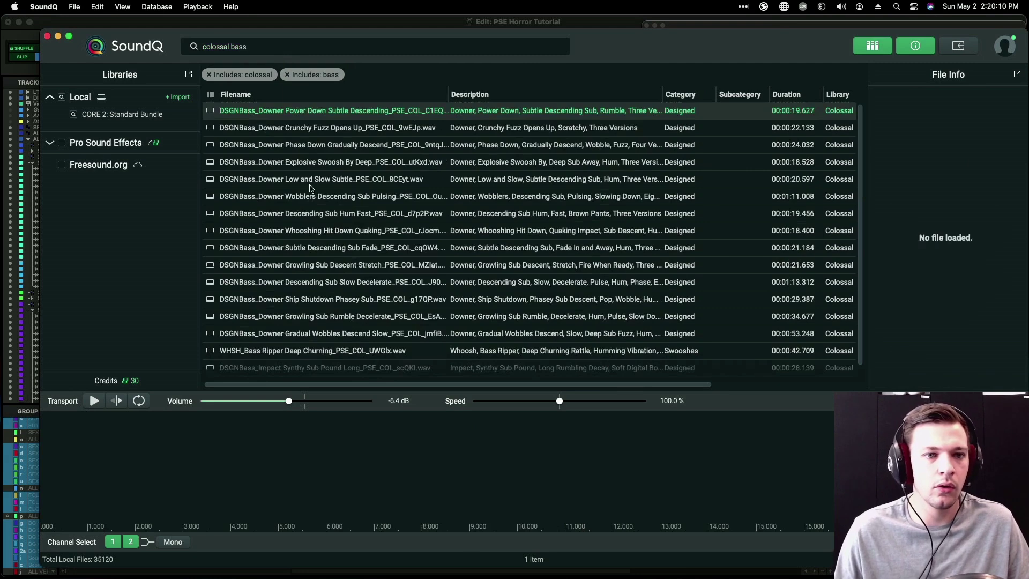
click(330, 133)
click(327, 149)
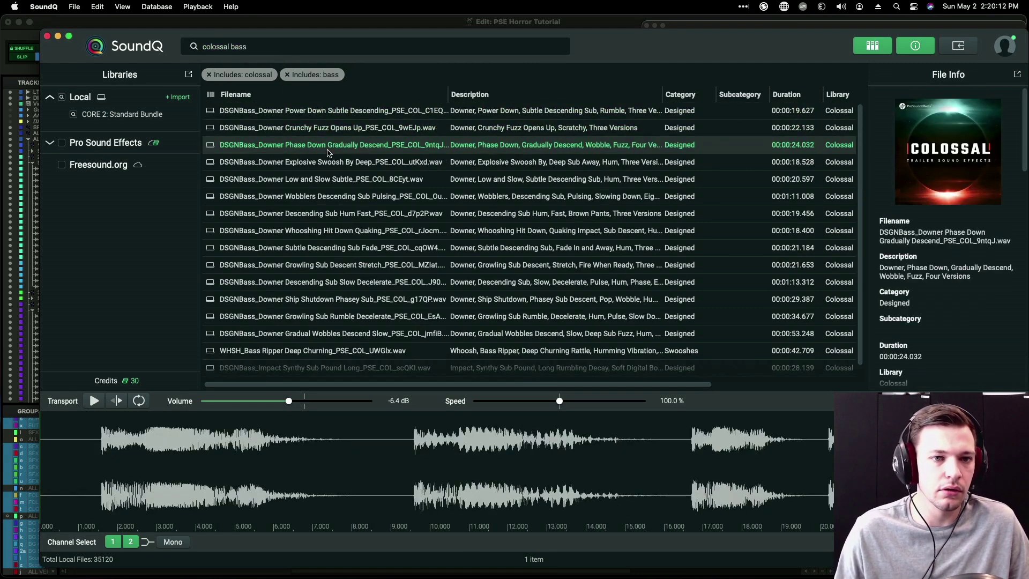
click(323, 112)
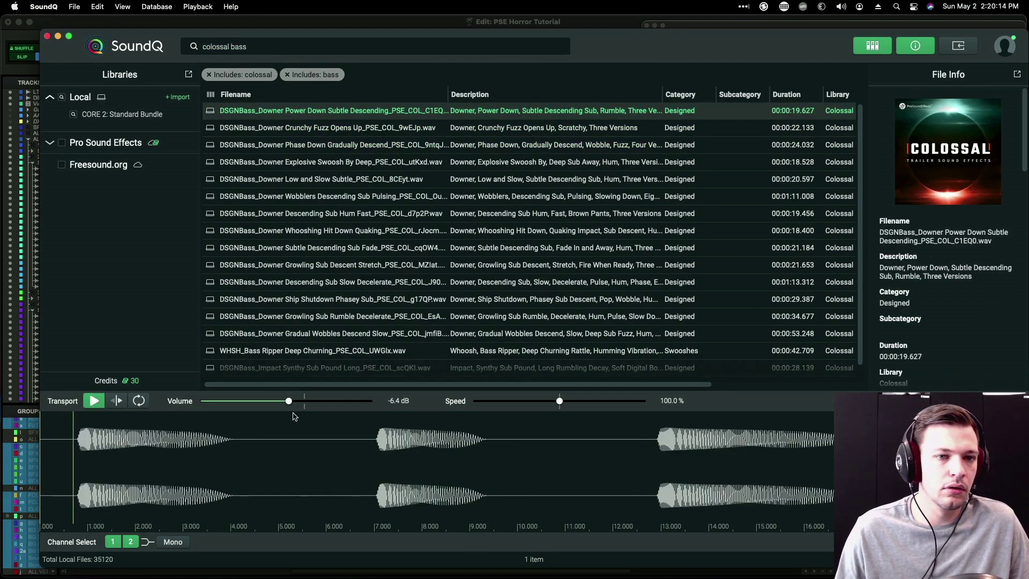
Step: Audition further bass downers, including Explosive Swoosh By Deep and Low and Slow Subtle, and the selected first hit of Bass Ripper Deep Churning
click(358, 163)
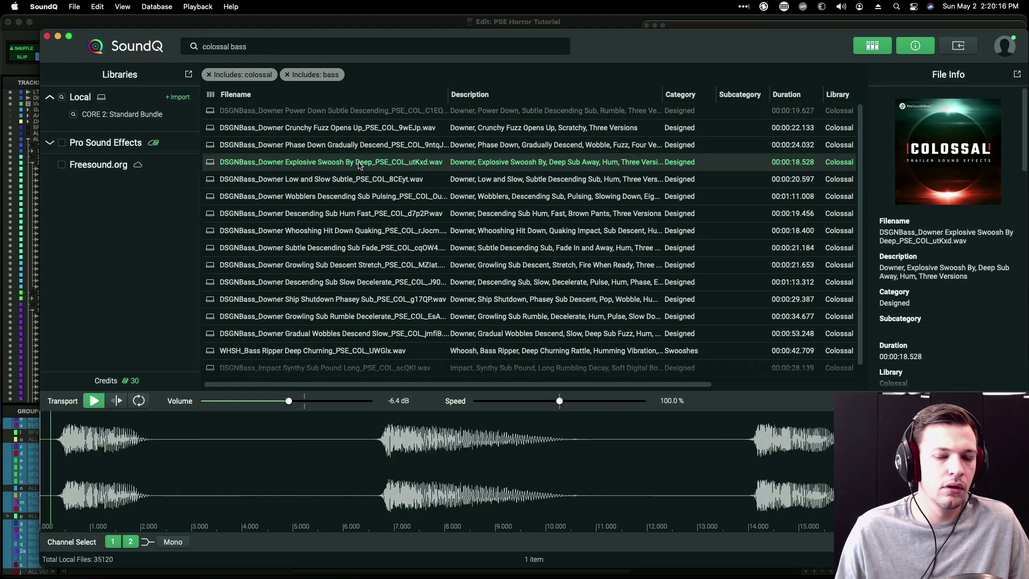
click(358, 181)
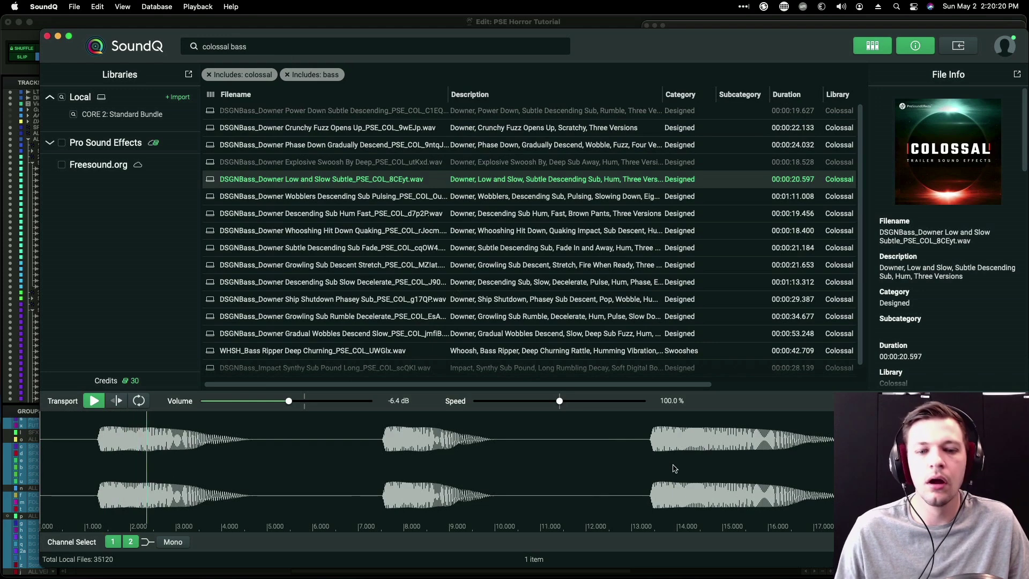
click(648, 452)
click(420, 198)
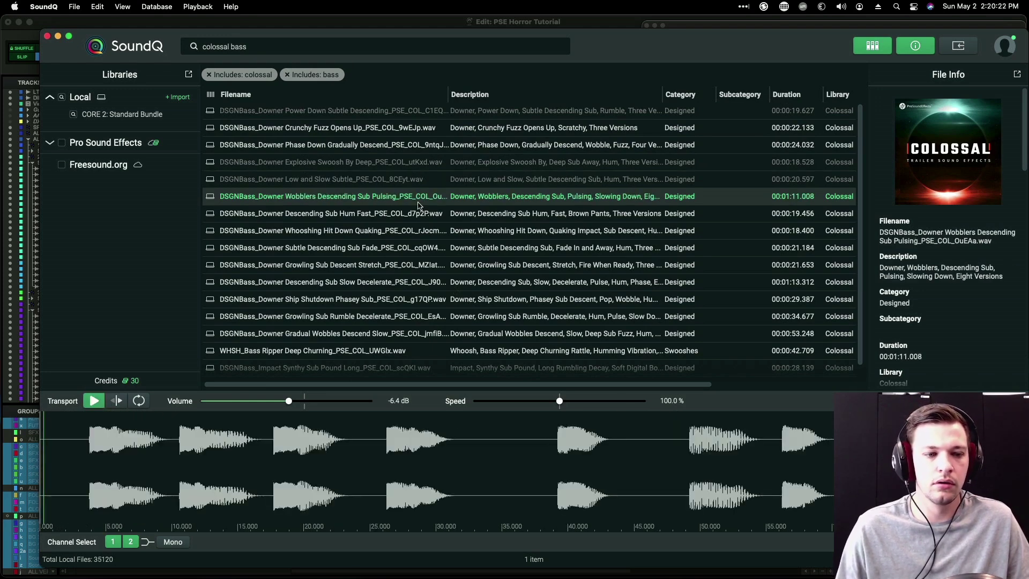
click(268, 344)
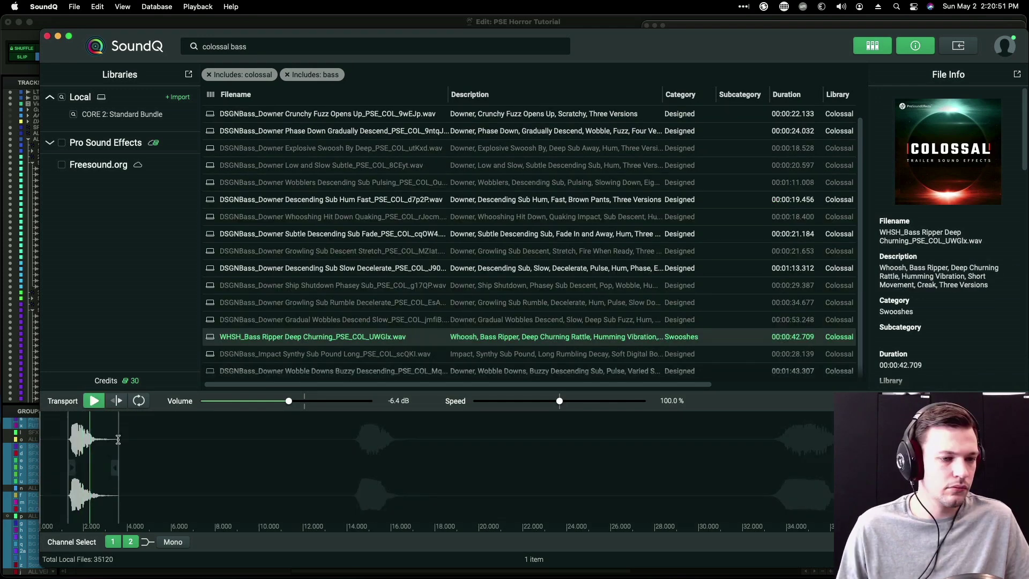
key(space)
Step: Place the Pro Tools edit cursor on track SFX 4 S4 and spot the selected Bass Ripper Deep Churning hit there from SoundQ
key(super+Tab)
key(super+Tab)
key(super+Tab)
scroll(602, 349, down, 5)
scroll(464, 320, up, 9)
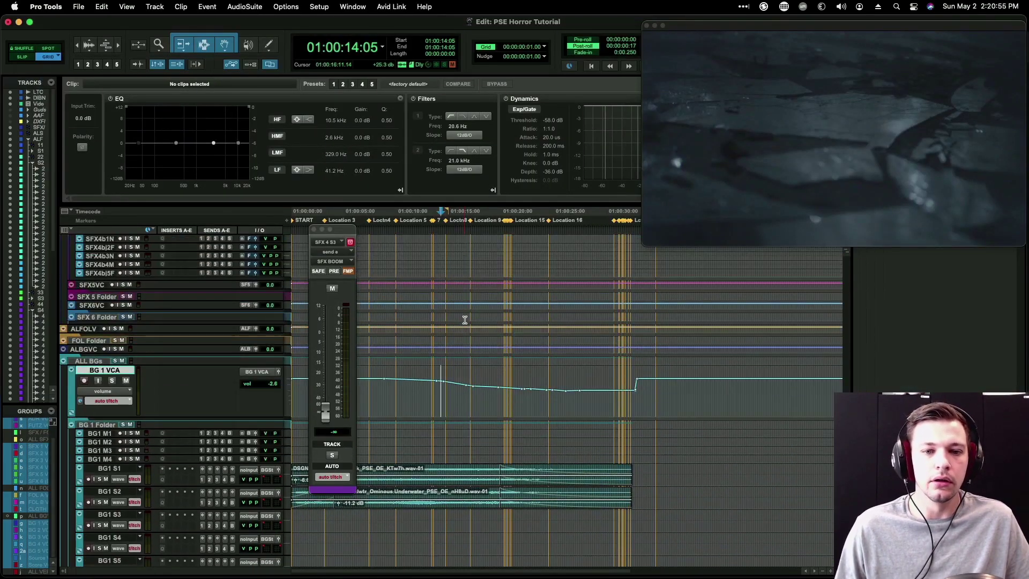
scroll(475, 329, up, 1)
click(466, 347)
key(super+Tab)
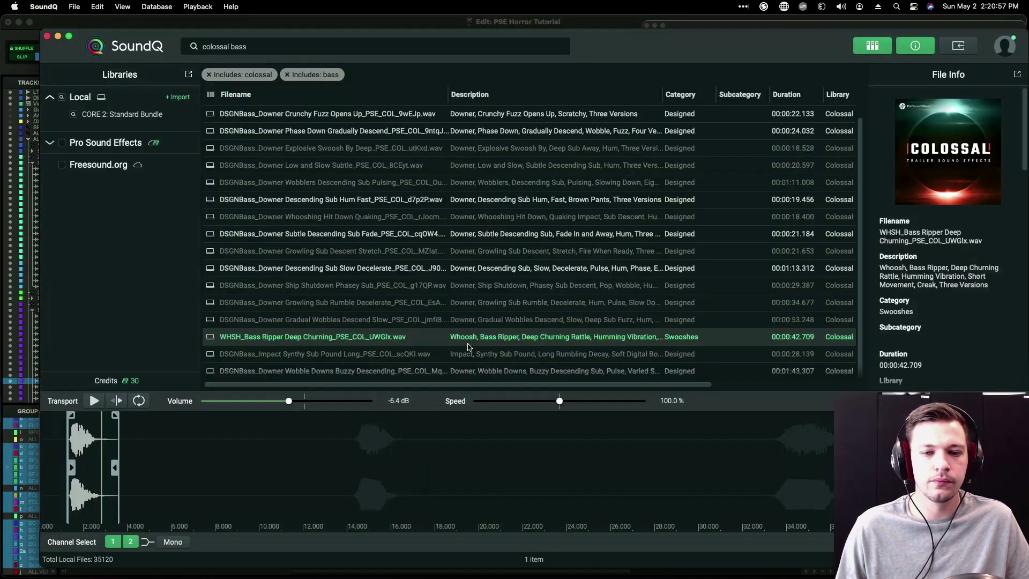
key(s)
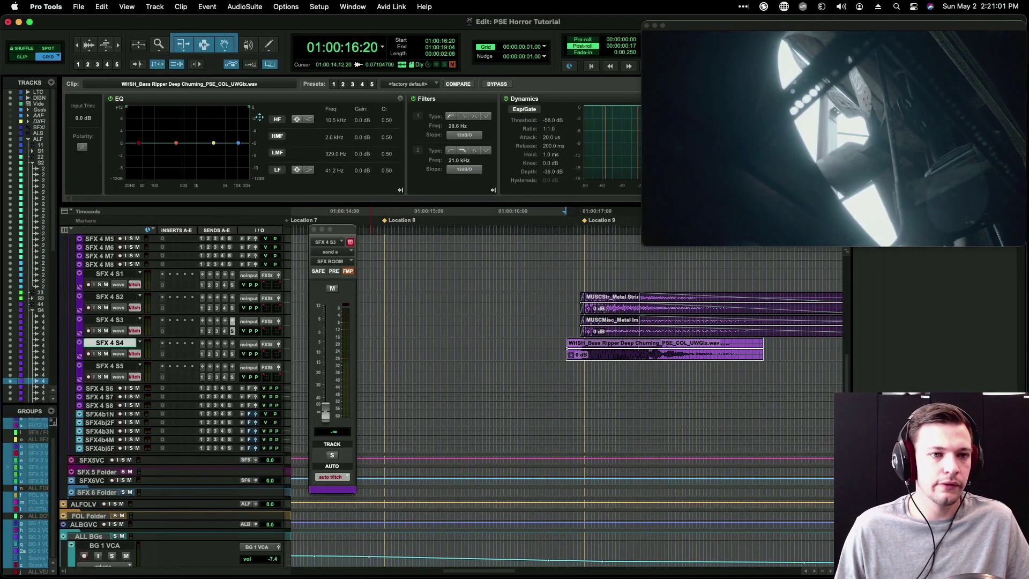
Step: Roll off the Bass Ripper clip's highs with clip EQ, shift it one frame later and trim its start to 01:00:17:00
drag(248, 107, 199, 104)
drag(603, 357, 607, 357)
click(580, 345)
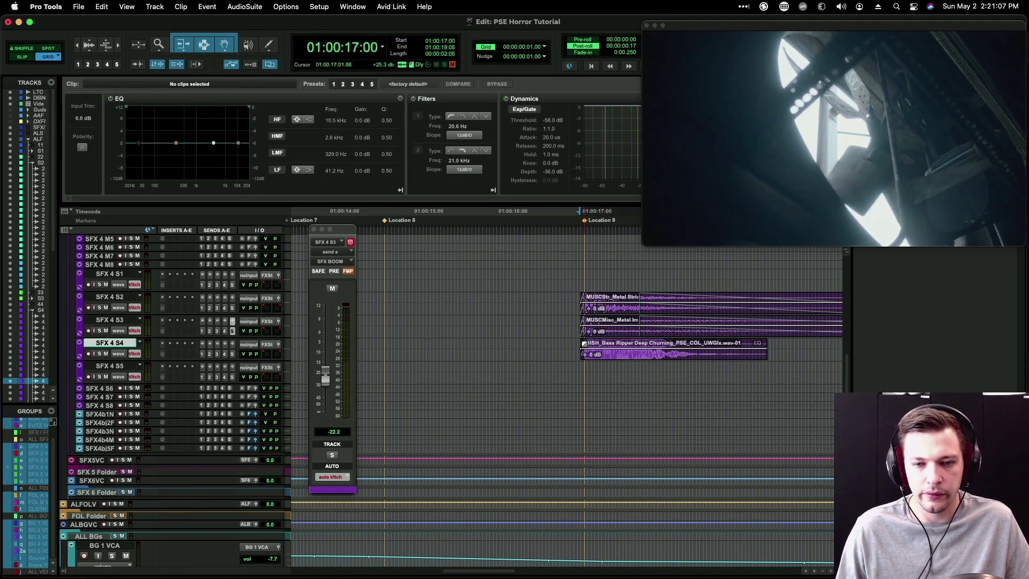
Step: Play back the layered impact, lowering the clip gain to -13.8 dB on Bass Ripper and -2.3 dB on the SFX 4 S3 clip
click(527, 343)
key(space)
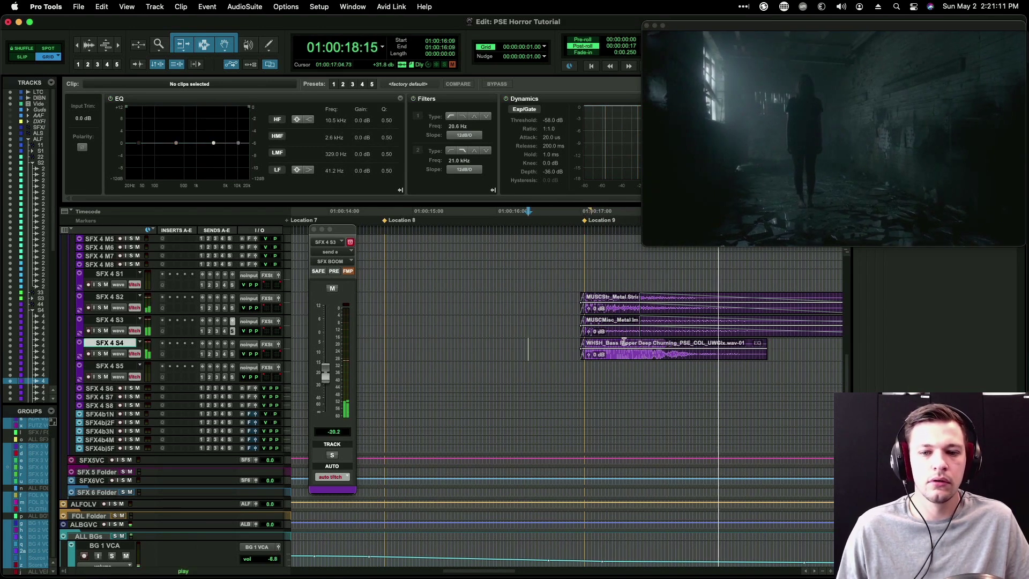
key(space)
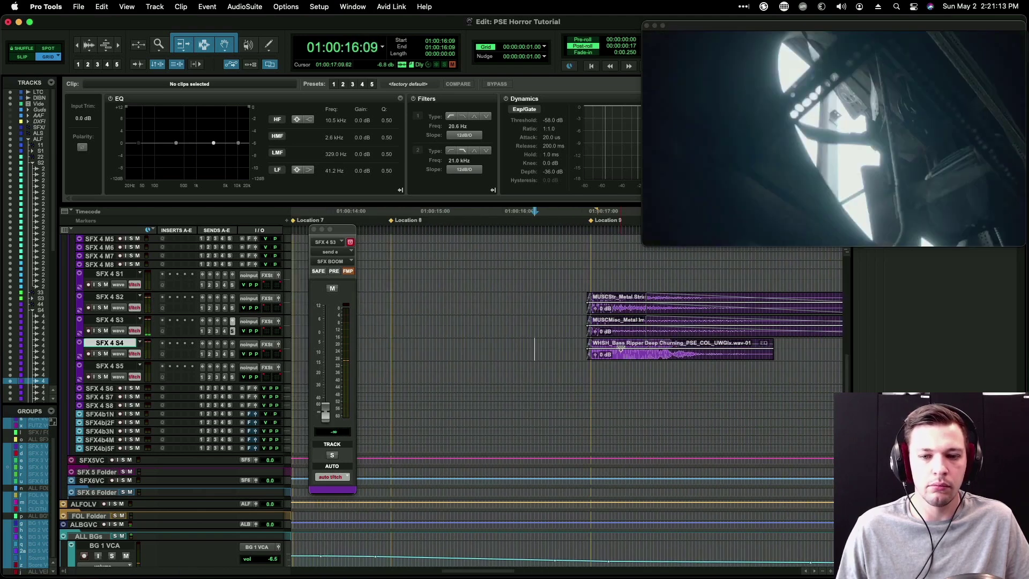
drag(609, 332, 607, 326)
key(space)
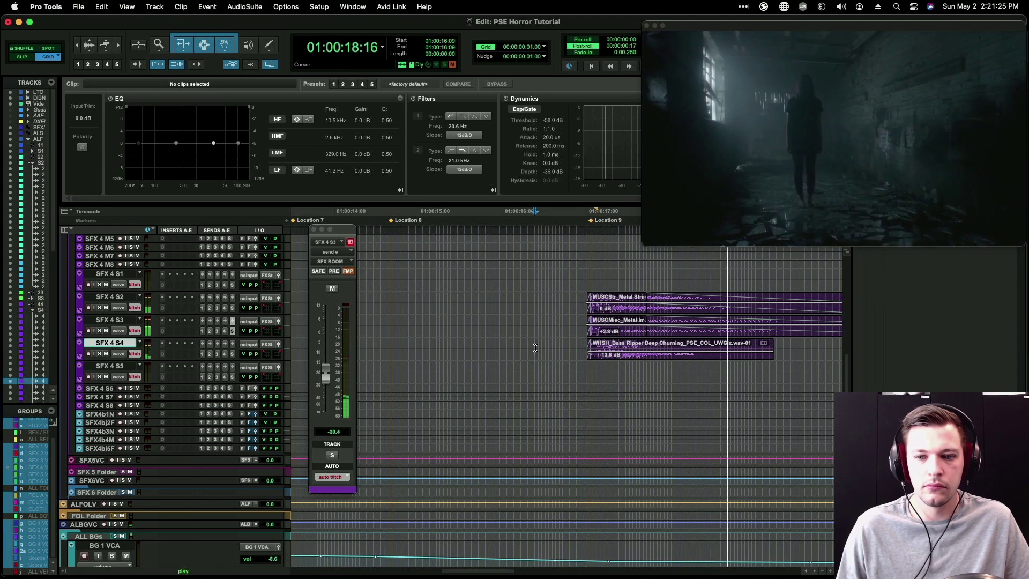
Step: Enlarge tracks SFX 2 M 7 and M 8, and set the edit cursor on SFX 2 M 8 at the session start
key(r)
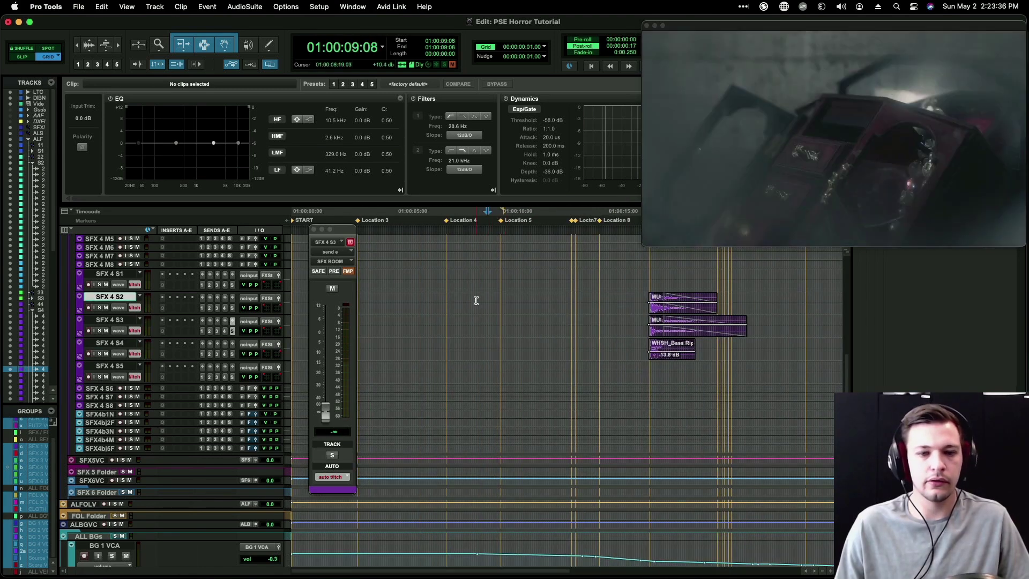
scroll(383, 303, up, 5)
key(t)
key(t)
scroll(475, 286, up, 15)
key(Home)
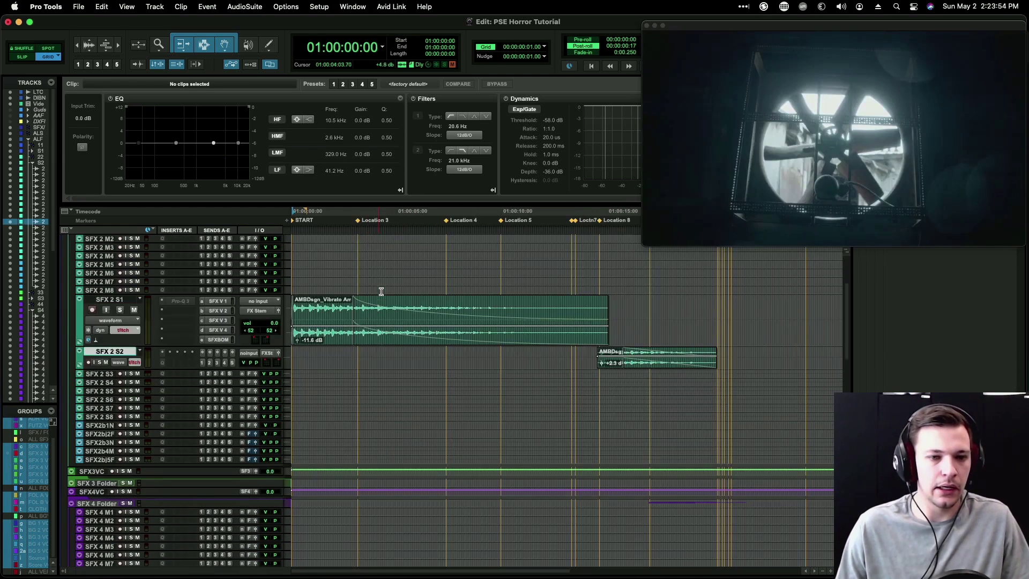
scroll(379, 294, up, 3)
drag(308, 339, 307, 330)
key(ctrl+Up)
key(ctrl+Up)
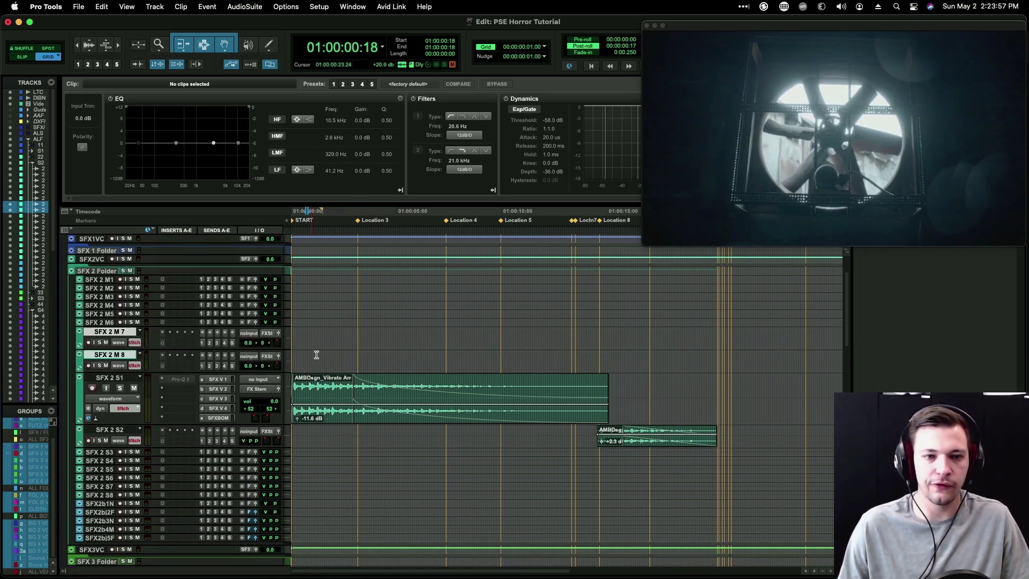
drag(419, 358, 680, 371)
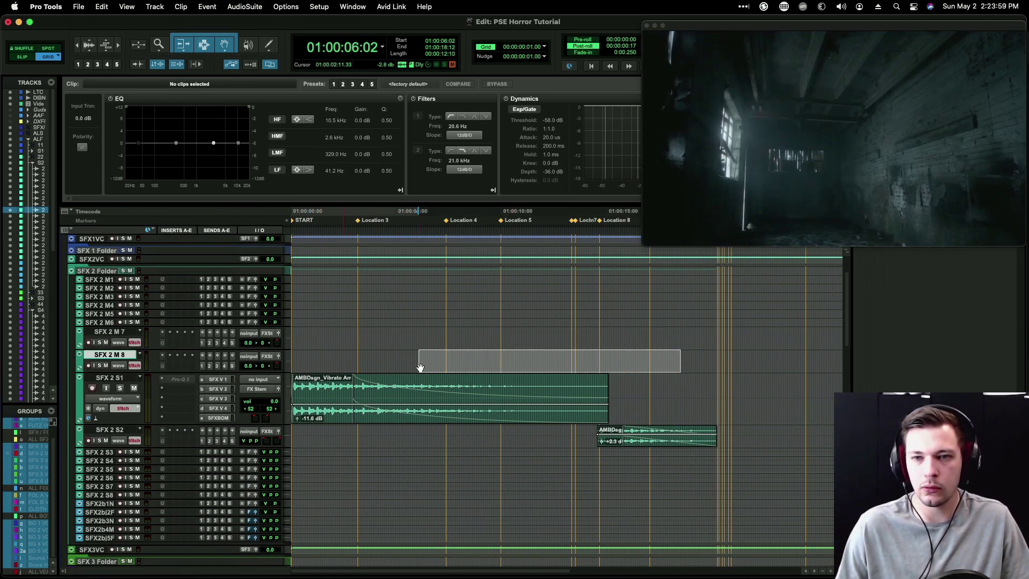
key(Return)
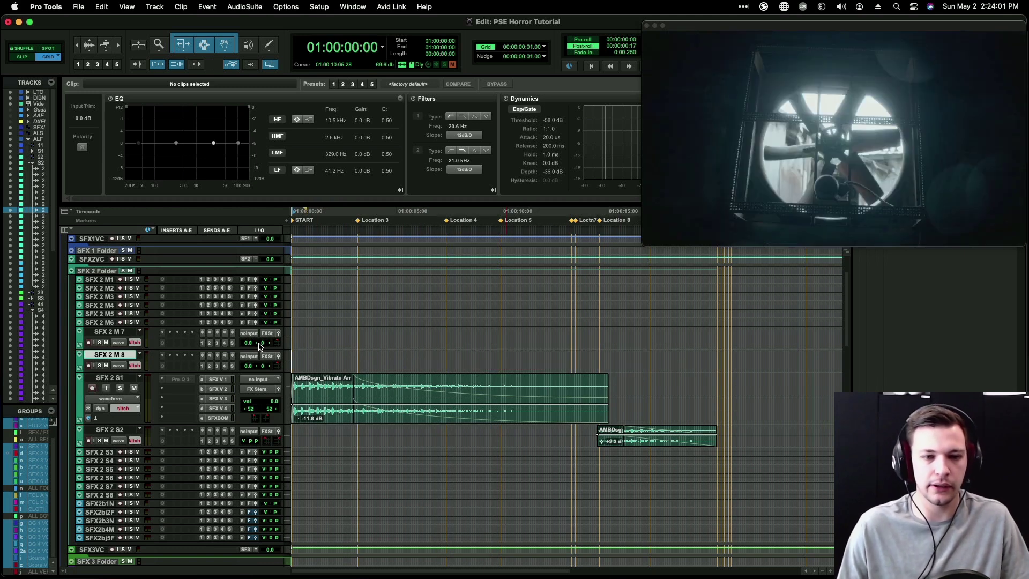
Step: Switch to SoundQ and search the library for "fan"
key(super+Tab)
click(296, 47)
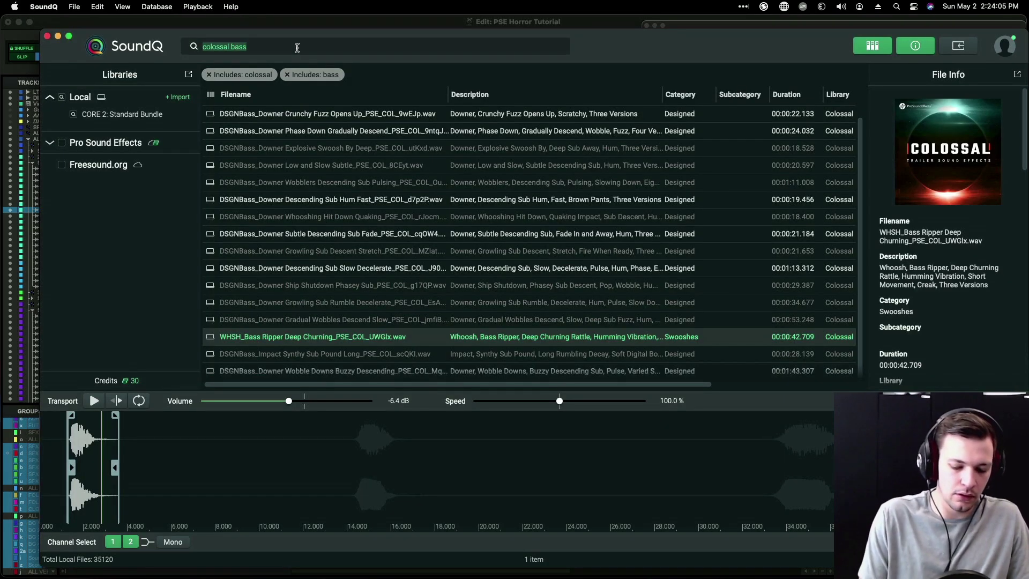
text(fan)
key(Return)
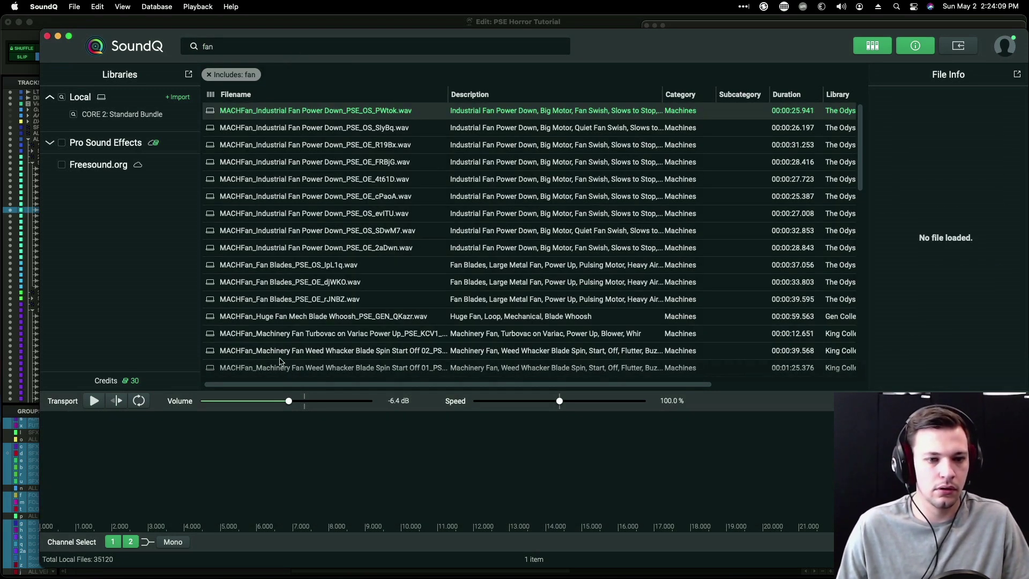
Step: Audition the first Industrial Fan Power Down recording and browse the other fan sounds in the results
key(space)
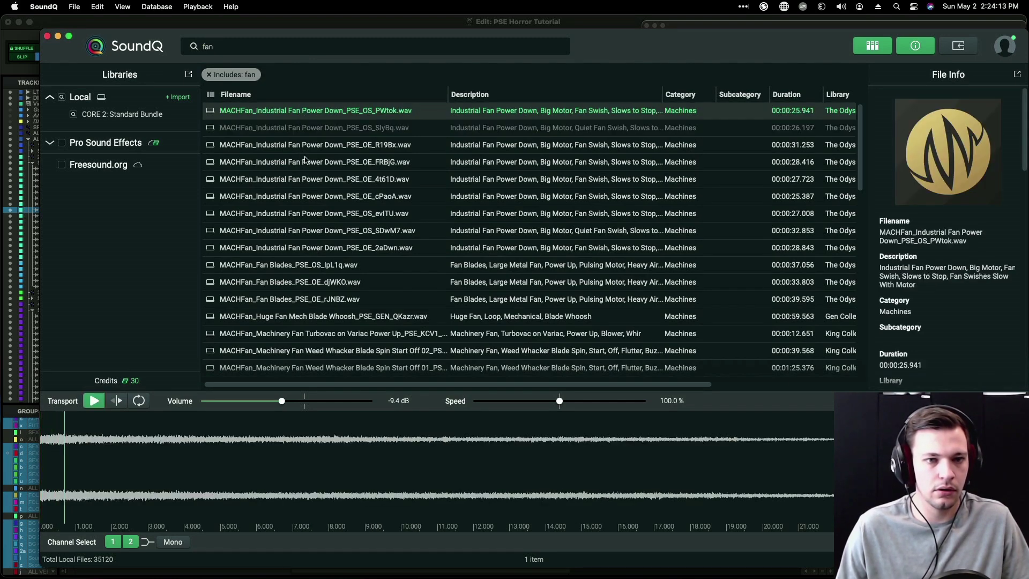
key(space)
scroll(343, 172, down, 10)
scroll(346, 166, up, 7)
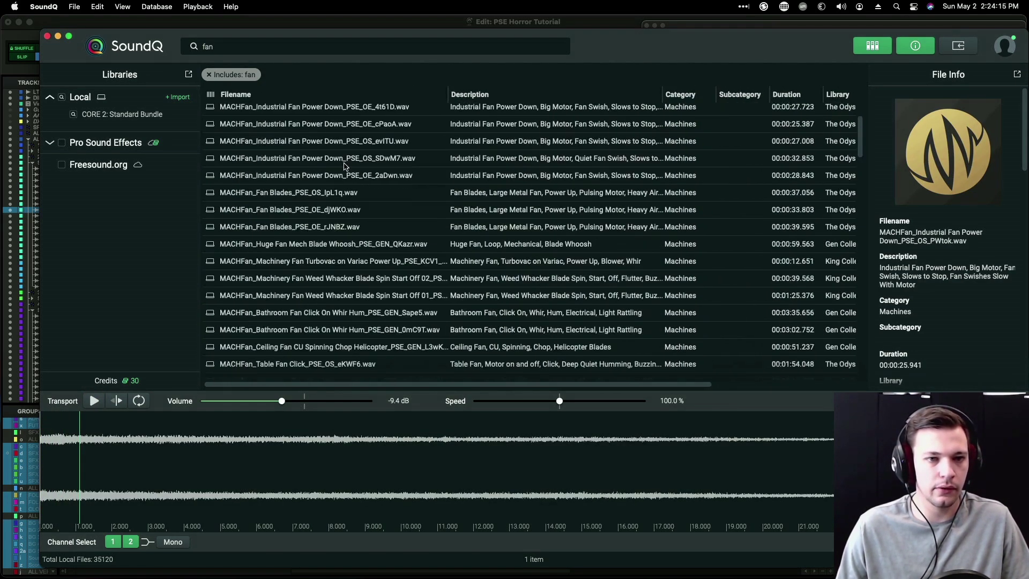
Step: Audition MACHFan_Fan Blades_PSE_OS_lpL1q at several positions, slowing it to 38.5 % and lowering the preview volume to -17.2 dB
click(325, 196)
key(space)
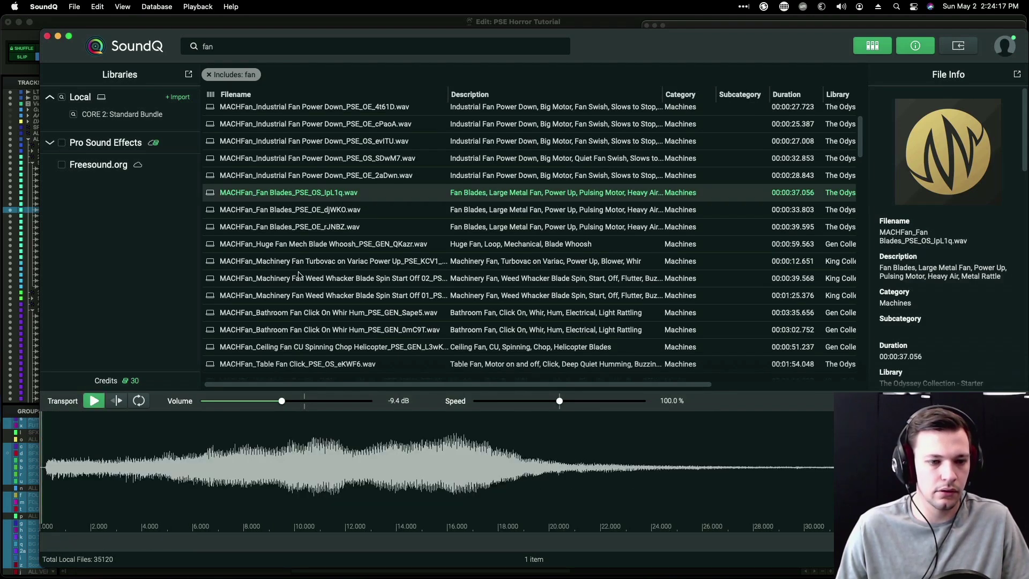
click(254, 404)
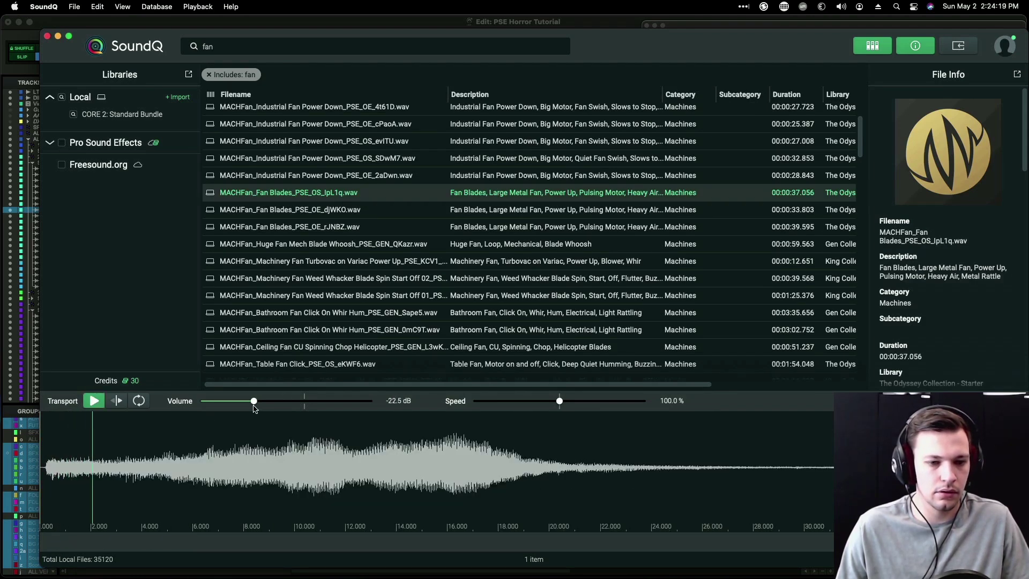
click(329, 482)
click(395, 479)
click(507, 406)
click(148, 469)
click(67, 463)
click(264, 402)
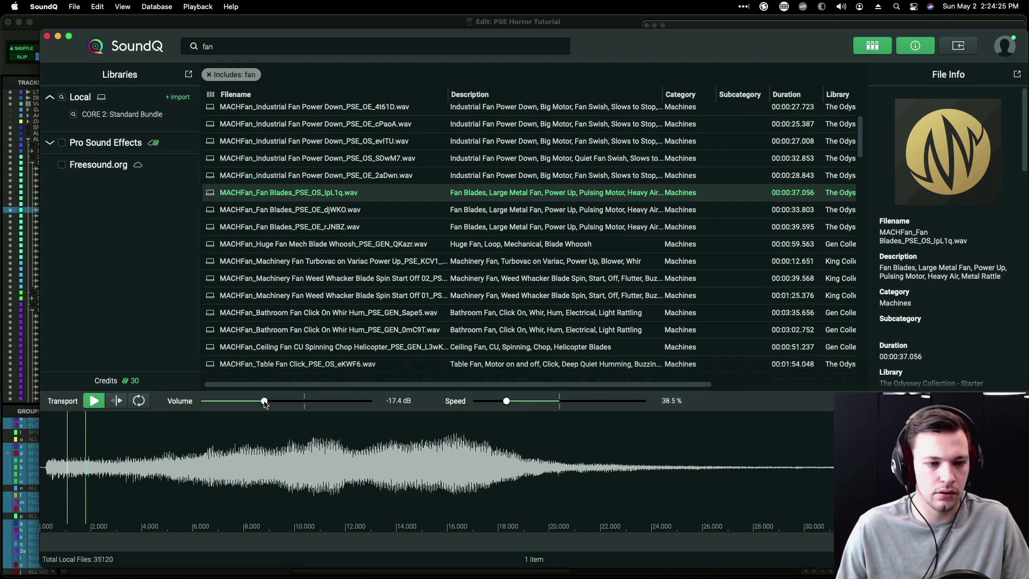
click(52, 468)
key(space)
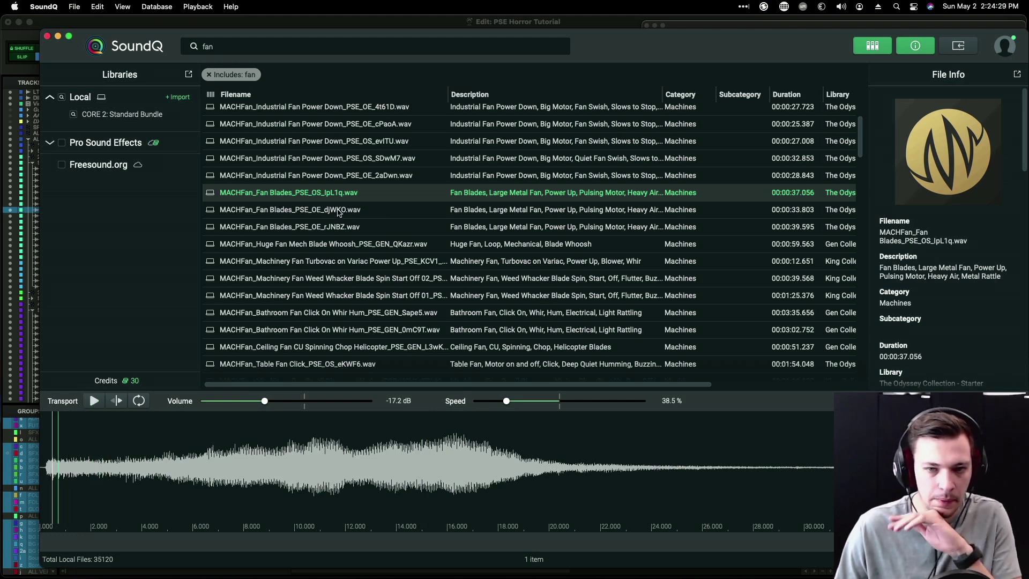
Step: Audition the Huge Fan Mech Blade Whoosh recording and mark its section from about 4 to 19 seconds
click(324, 244)
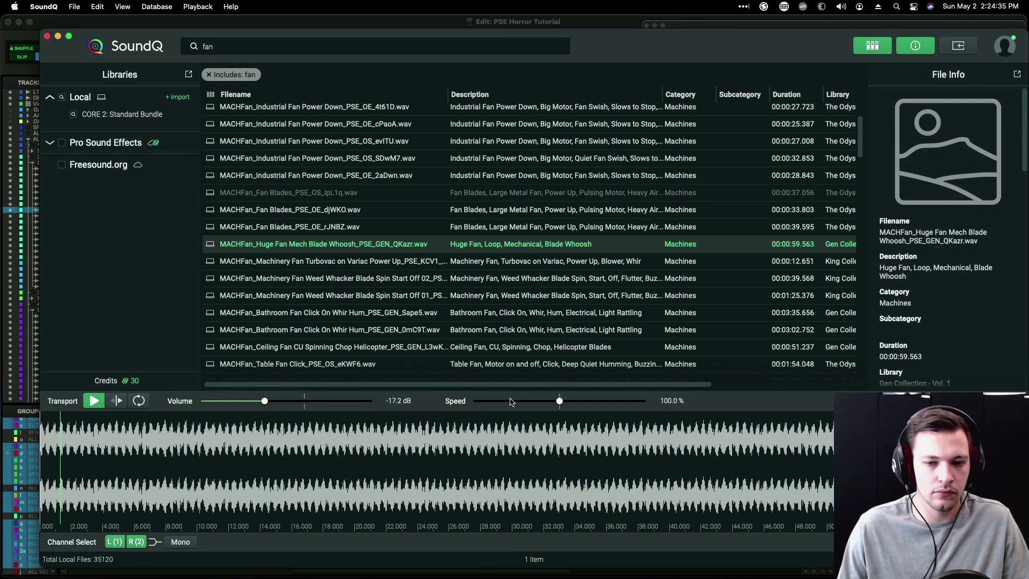
drag(560, 401, 578, 402)
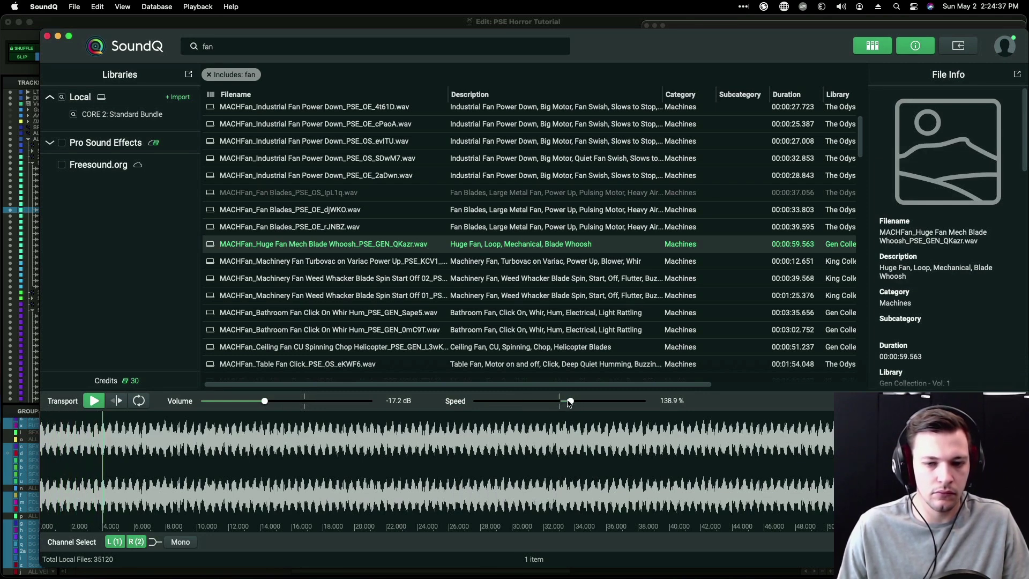
drag(97, 448, 340, 448)
Step: Switch to Pro Tools and play the opening fan shot from the session start to compare the blade speed
key(super+Tab)
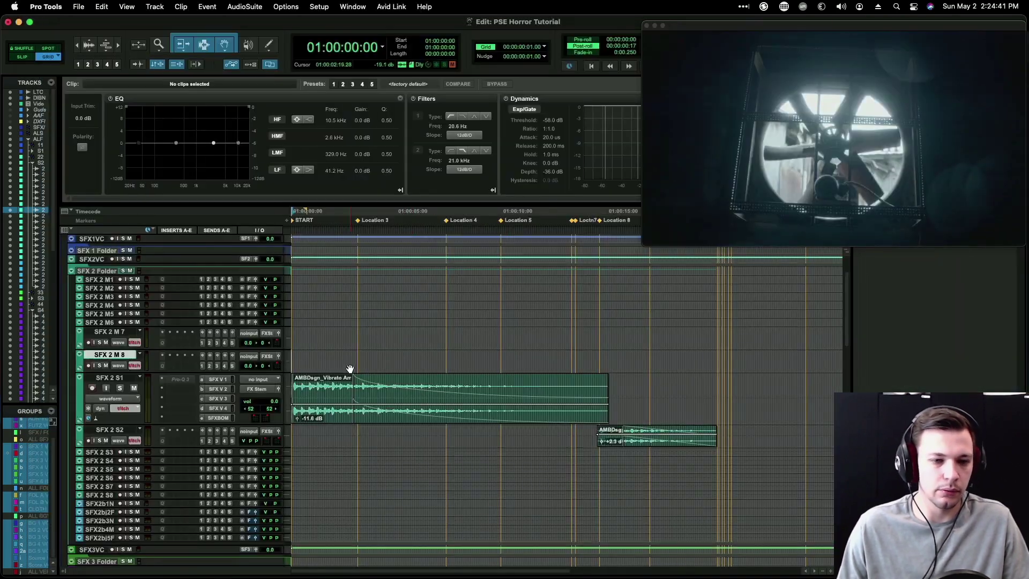
key(t)
key(t)
key(space)
key(space)
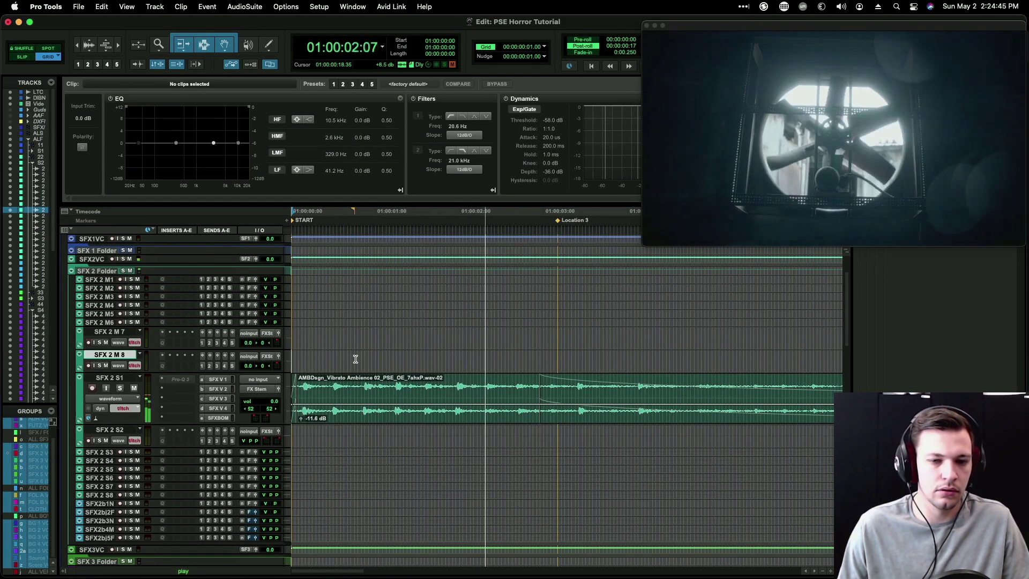
key(space)
Step: Switch back to SoundQ and replay the marked Huge Fan section, setting its speed to 119.8 %
key(super+Tab)
key(space)
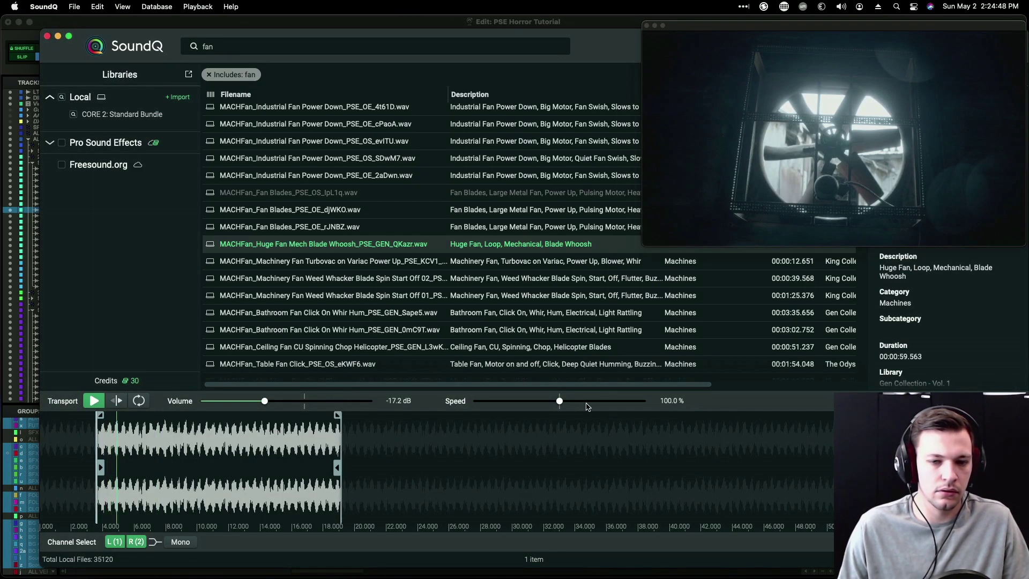
click(567, 401)
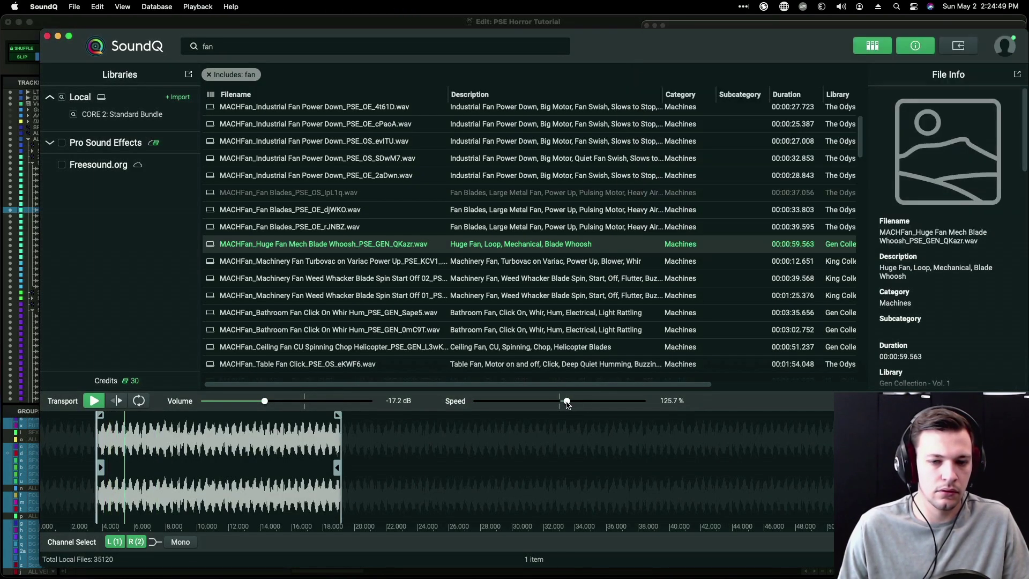
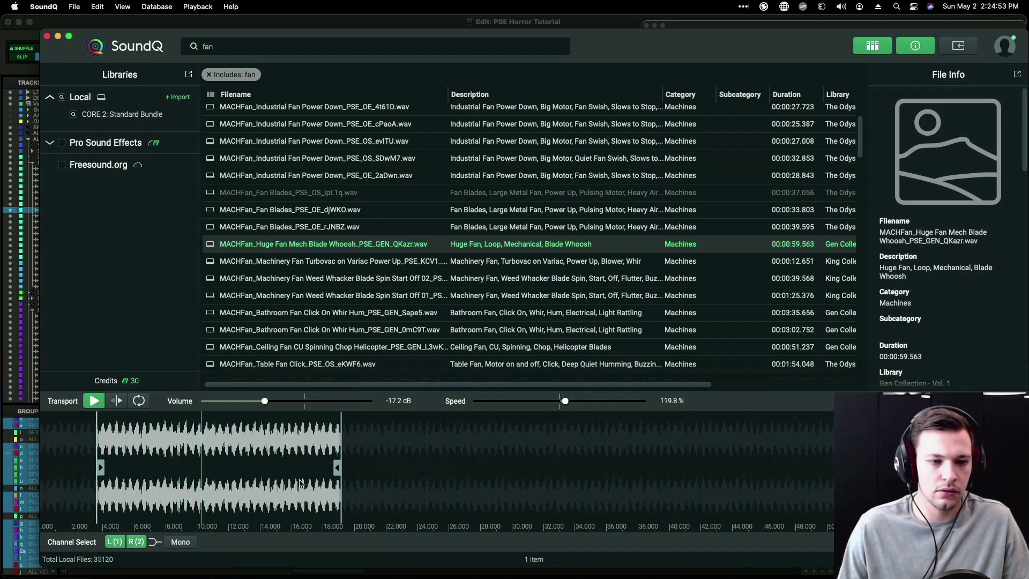
key(space)
Step: In Pro Tools, move the two ambience clips from SFX 2 S1 and S2 to S3 and S4, and place the edit cursor on SFX 2 S1
key(super+Tab)
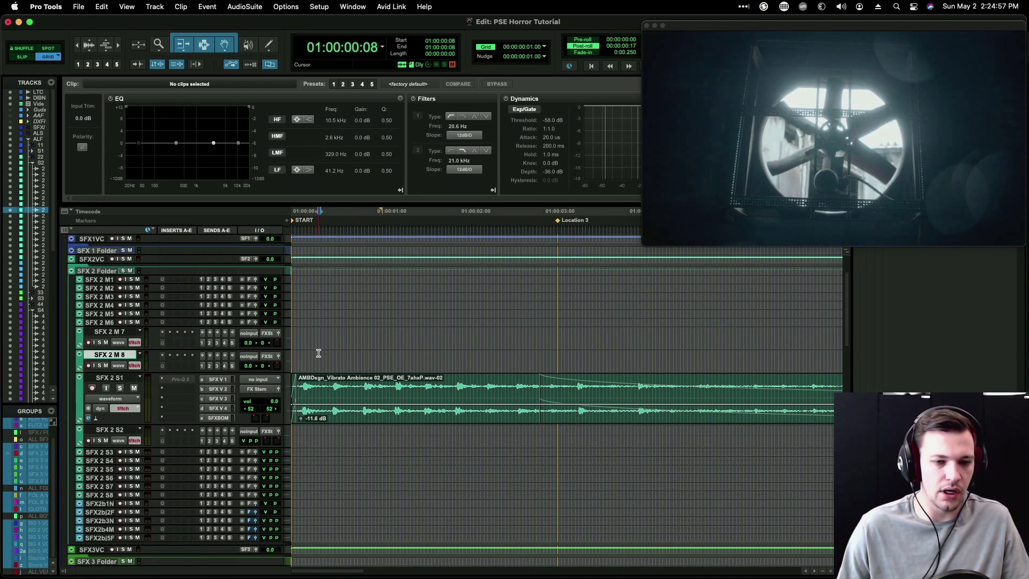
key(r)
key(r)
key(r)
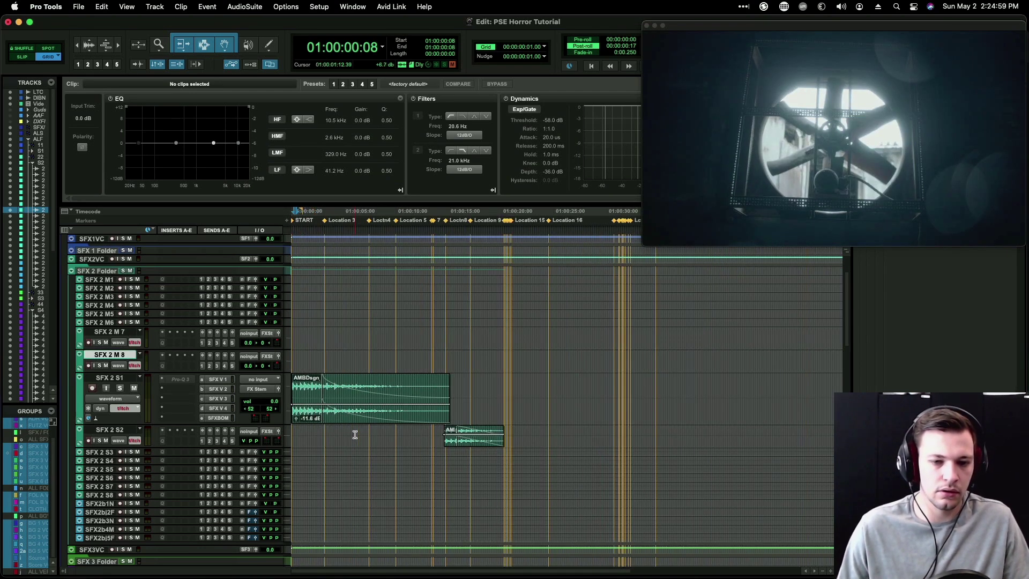
key(t)
click(615, 444)
shift+click(459, 418)
drag(459, 418, 334, 453)
click(317, 385)
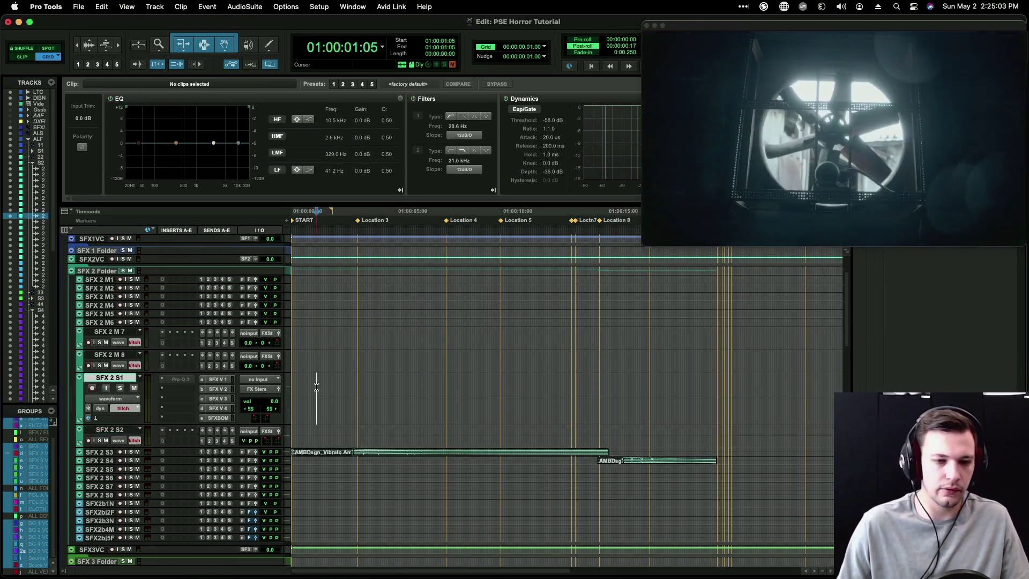
Step: Send the marked Huge Fan Mech Blade Whoosh section from SoundQ to track SFX 2 S1 at the session start
key(super+Tab)
key(s)
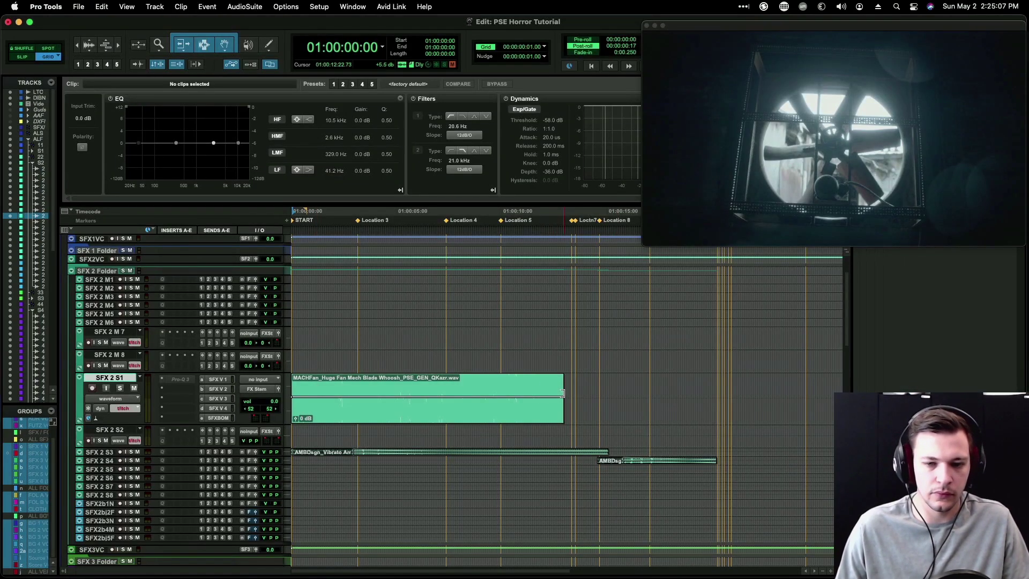
click(561, 389)
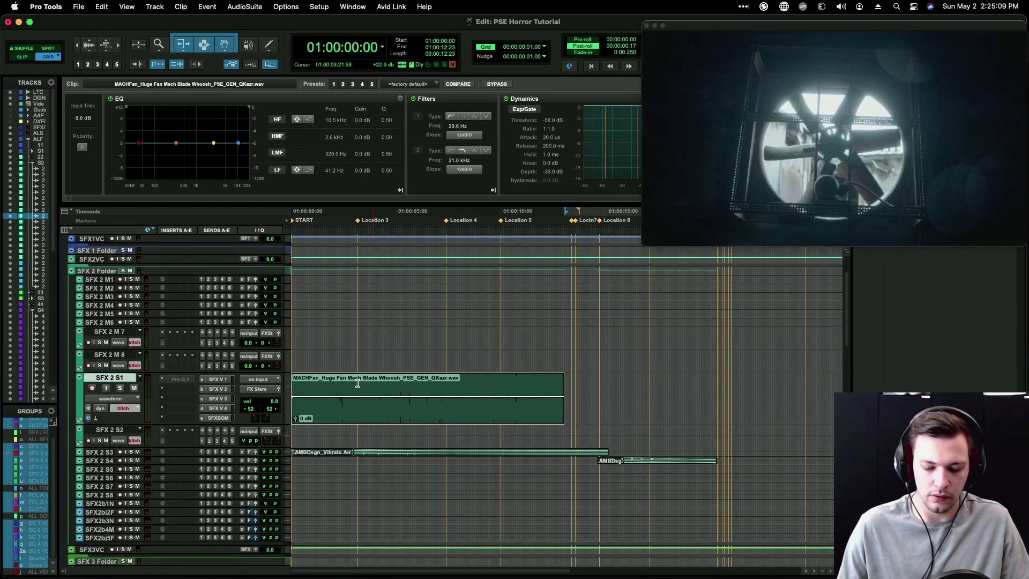
Step: Add a very short fade-in, less than one frame long, to the start of the fan clip on SFX 2 S1
key(Return)
key(t)
key(t)
key(t)
key(t)
key(t)
key(t)
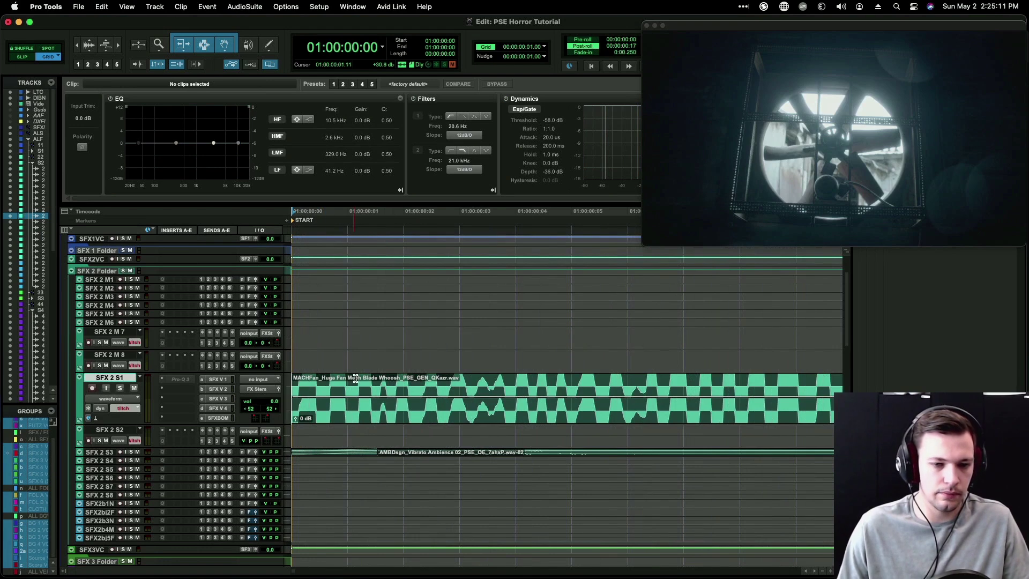
click(379, 376)
key(d)
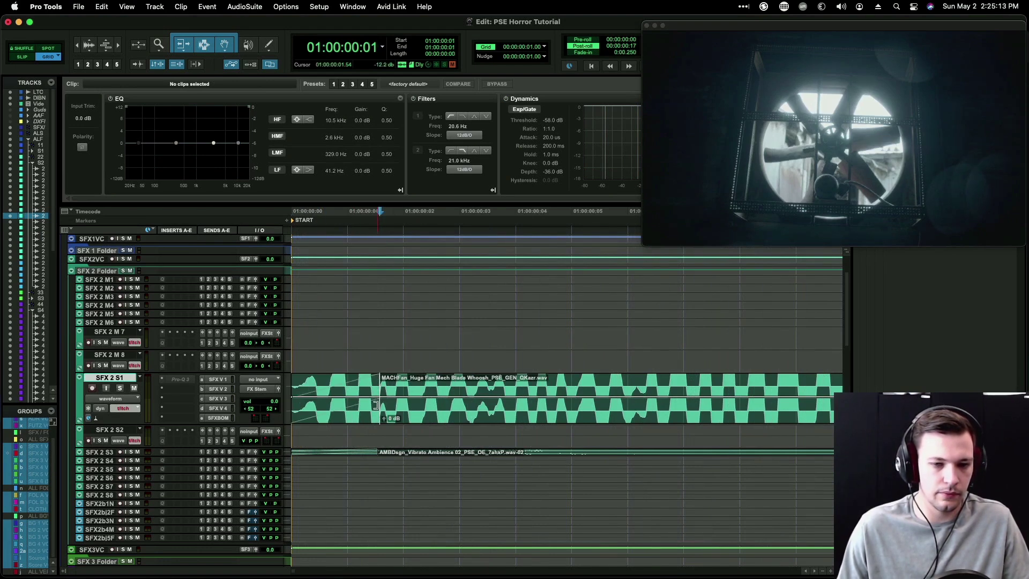
drag(376, 384, 306, 386)
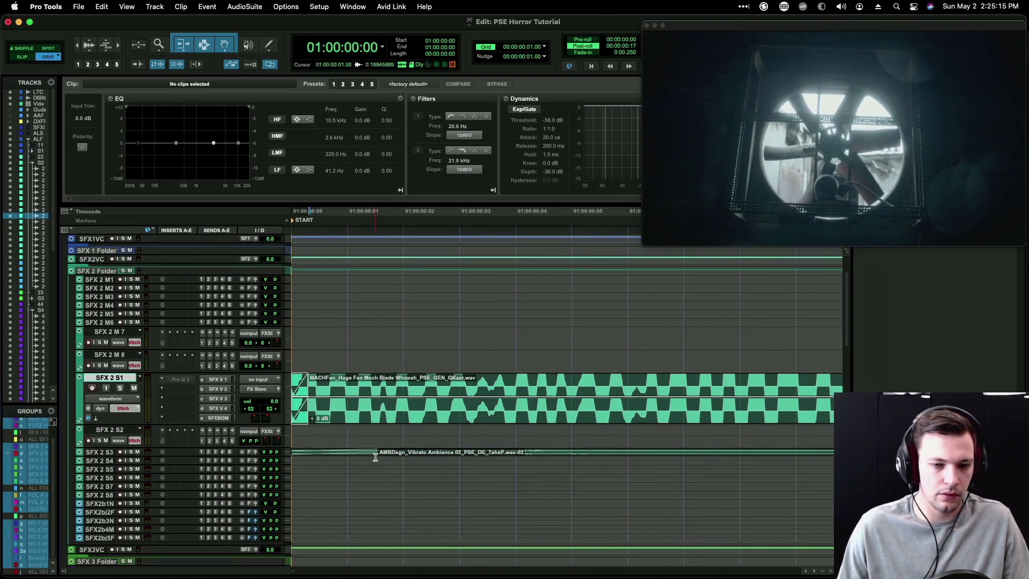
Step: Move the Vibrato Ambience clip from SFX 2 S3 up to SFX 2 S2 and enlarge that track
drag(373, 451, 362, 433)
double_click(349, 453)
key(ctrl+Down)
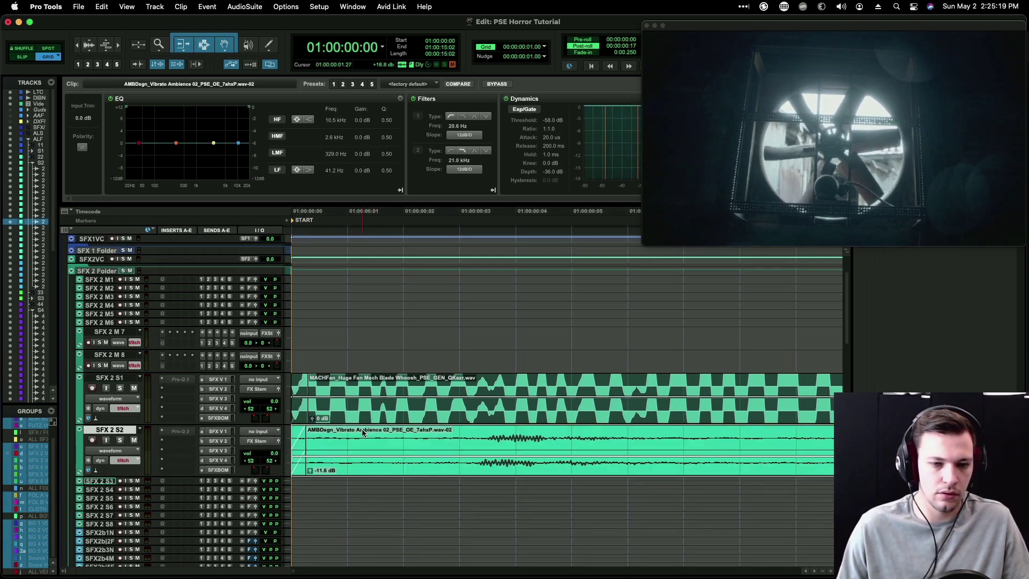
Step: Shift the fan clip on SFX 2 S1 four frames later, to 01:00:00:04
key(r)
key(r)
key(r)
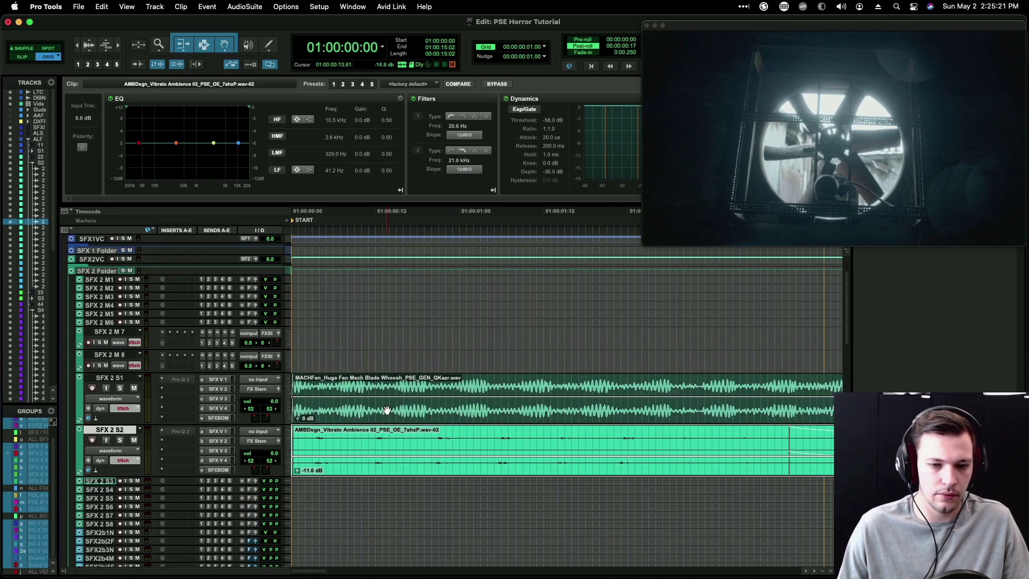
drag(416, 417, 446, 417)
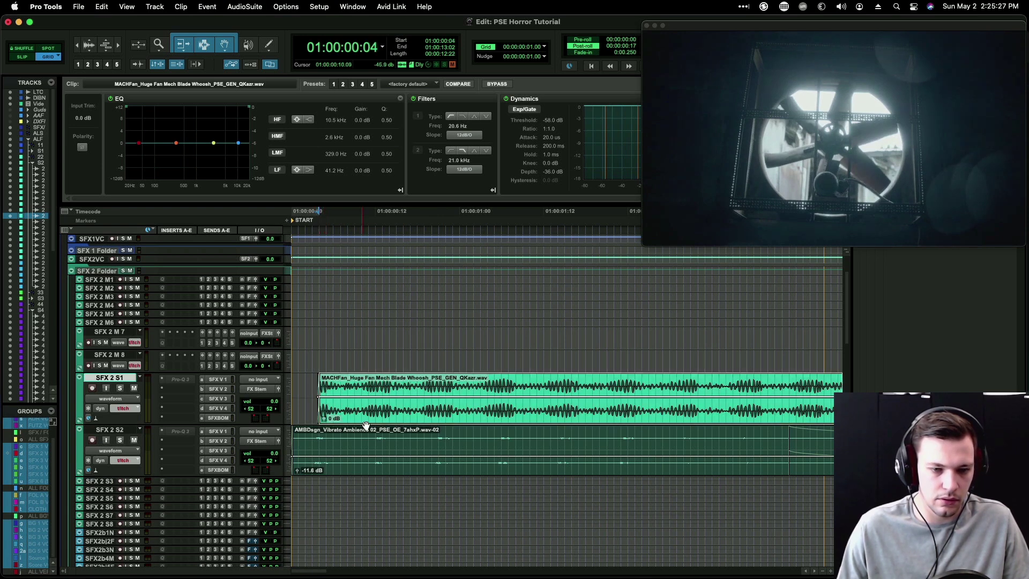
Step: Fade in the fan clip on SFX 2 S1 from its start to about 01:00:01:12
key(t)
key(t)
key(t)
key(r)
key(r)
key(r)
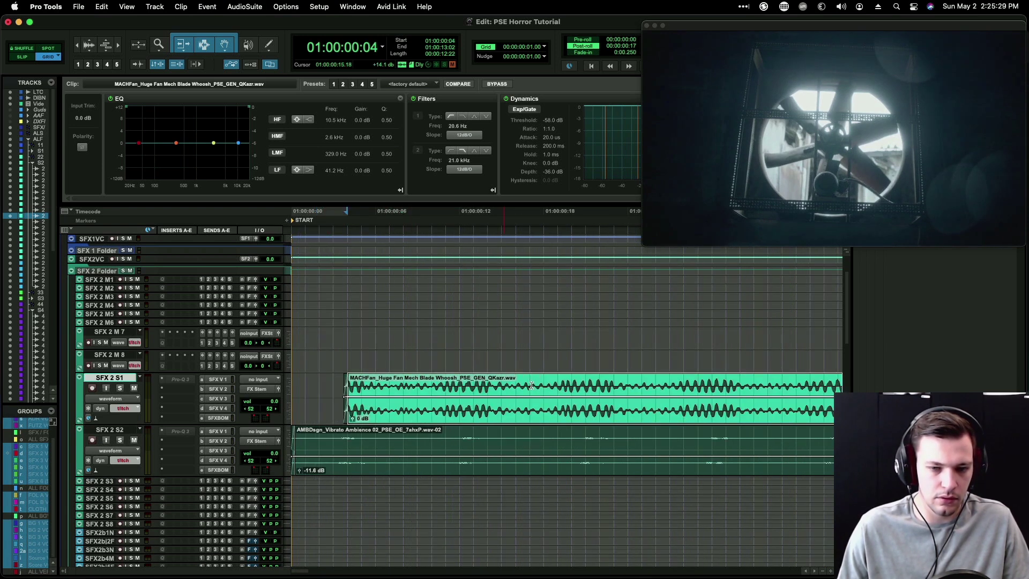
click(552, 386)
key(d)
Step: Play back the opening from the session start and lower the fan clip's gain to -18.4 dB
key(Return)
key(space)
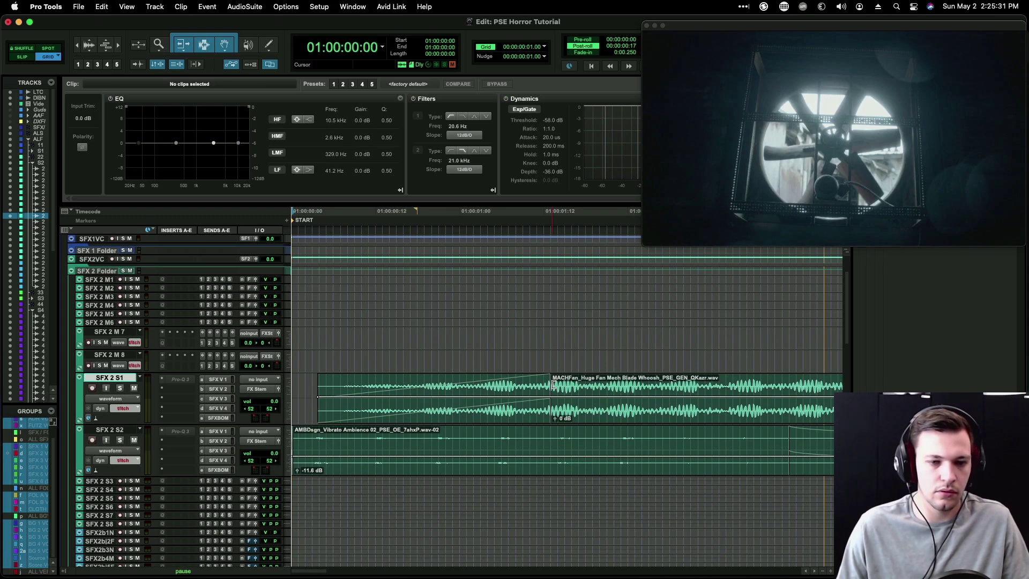
key(r)
key(r)
drag(481, 398, 482, 412)
key(r)
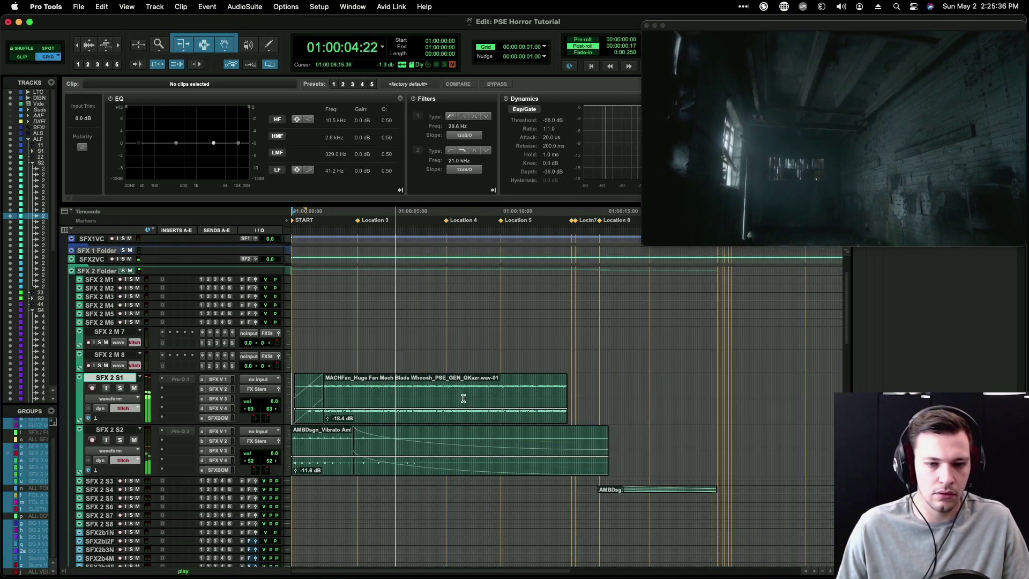
key(space)
Step: Fade out the fan clip from Location 3 to 01:00:05:22, play it back and set its clip gain to -22.3 dB
click(371, 423)
key(super+f)
key(Return)
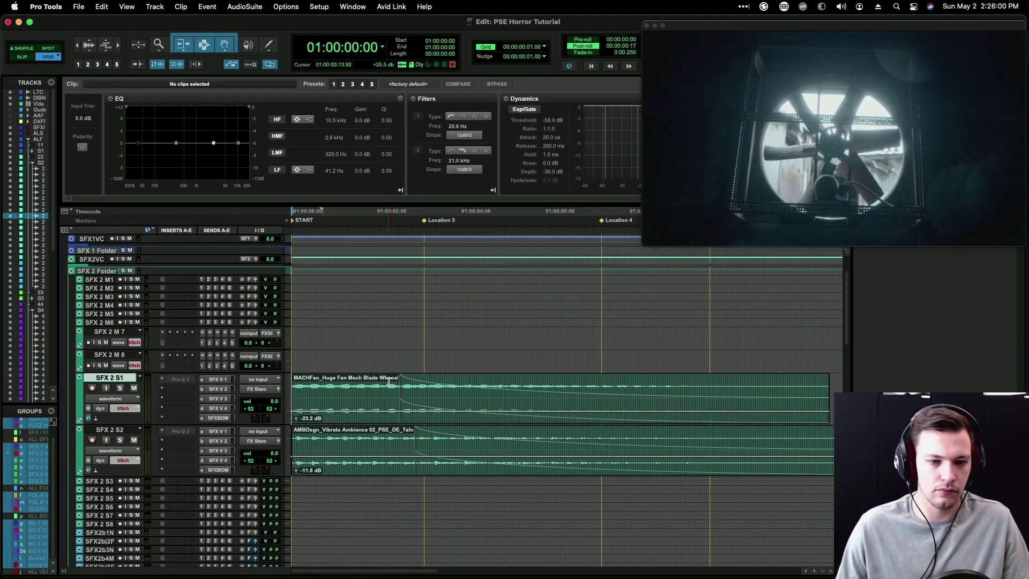
key(space)
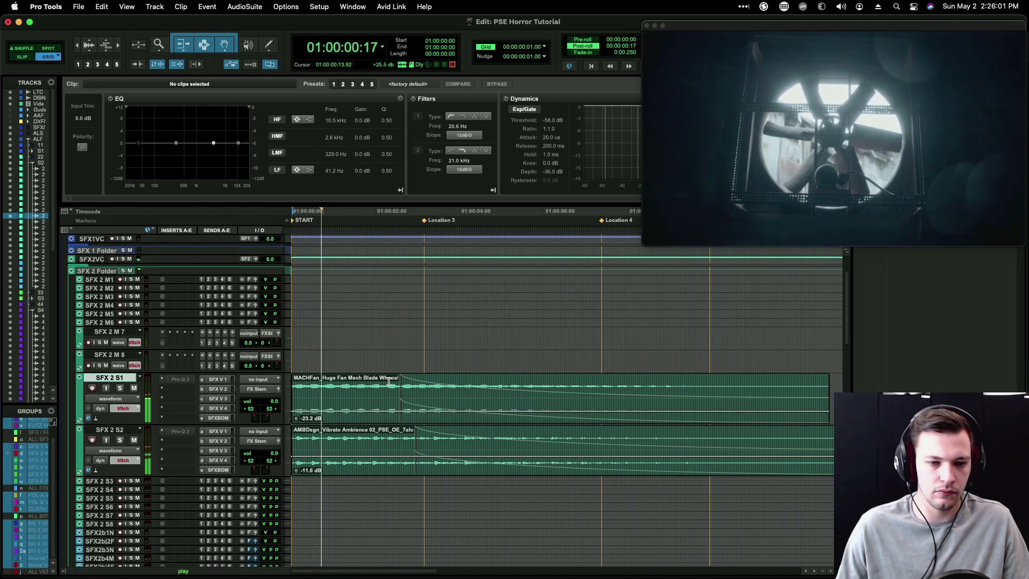
drag(358, 411, 358, 410)
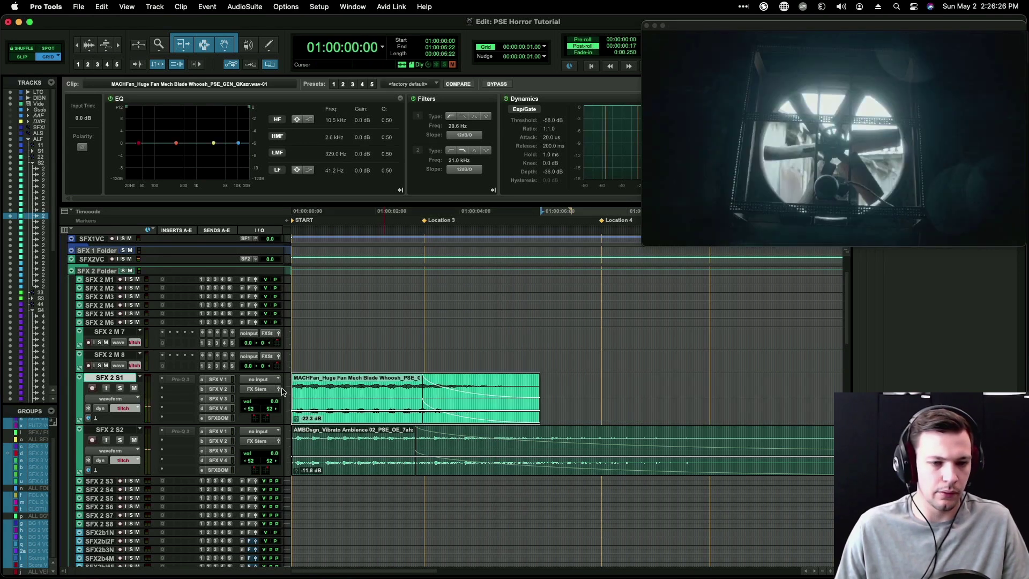
Step: Narrow the stereo panning of SFX 2 S1 to front positions of -38 and 38
click(279, 389)
drag(403, 329, 409, 330)
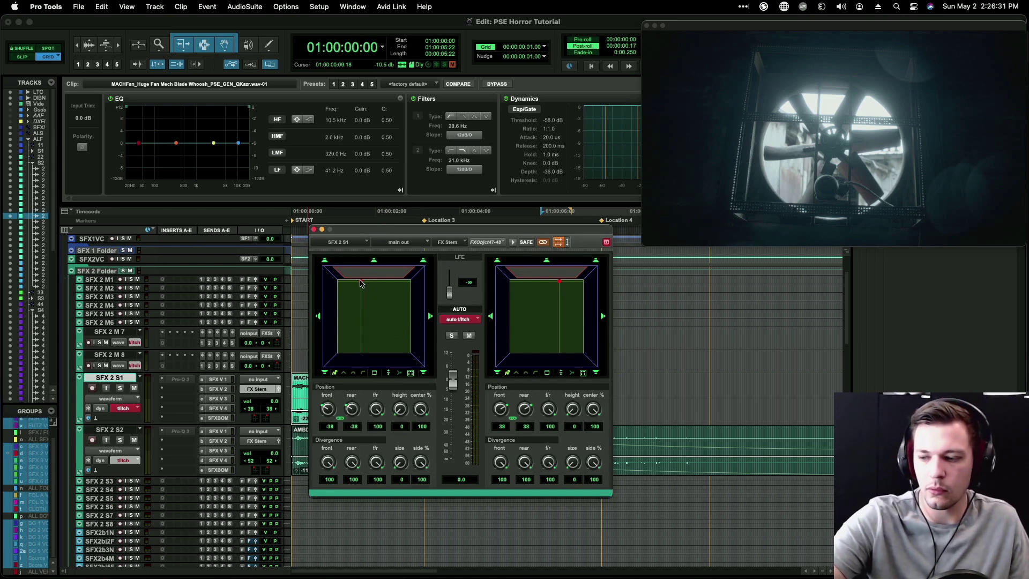
click(315, 230)
Step: Play back the opening from the session start to check the panned fan clip against the Vibrato Ambience
click(346, 380)
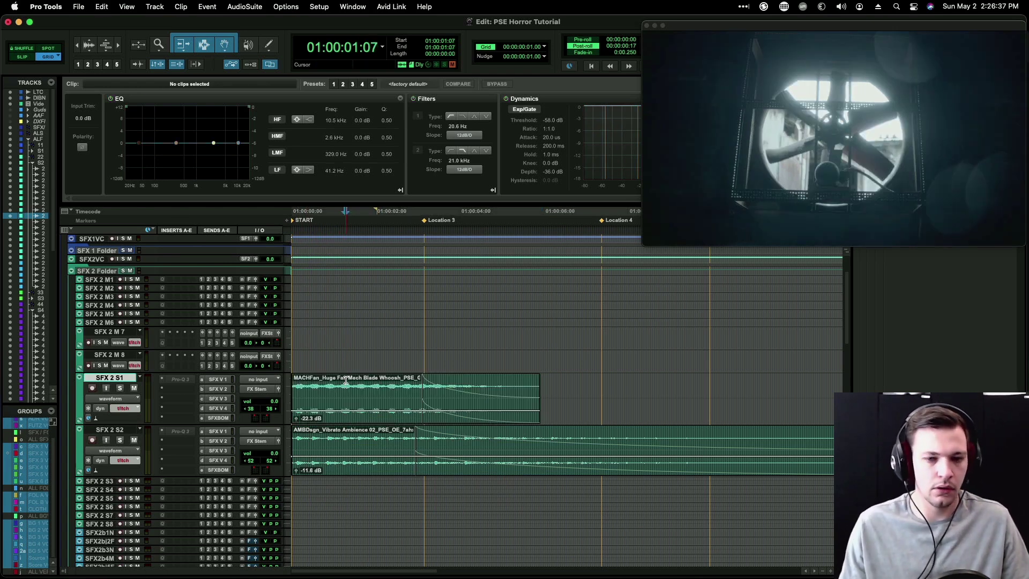
key(r)
drag(299, 384, 329, 384)
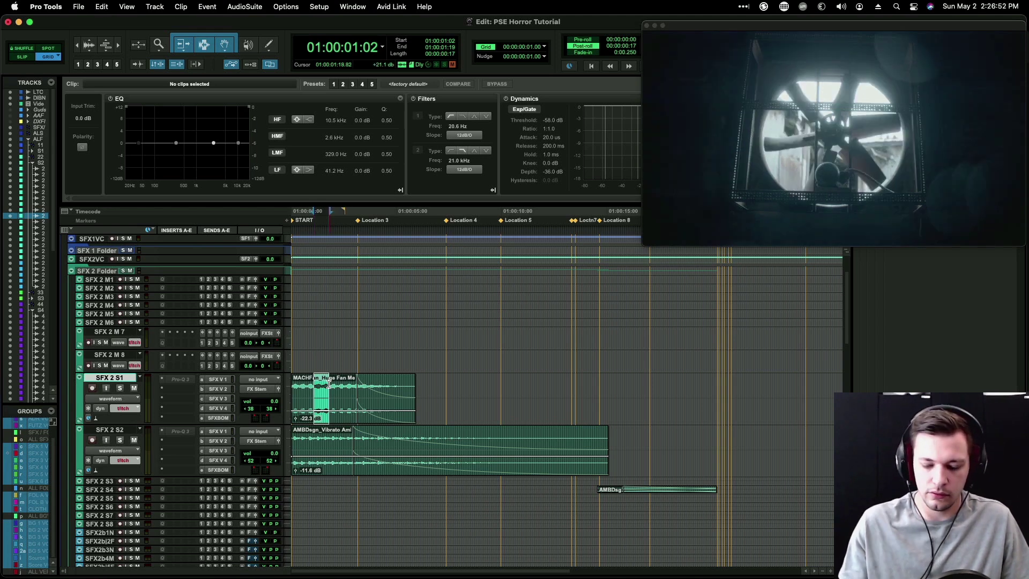
key(Return)
key(super+bracketright)
key(super+bracketright)
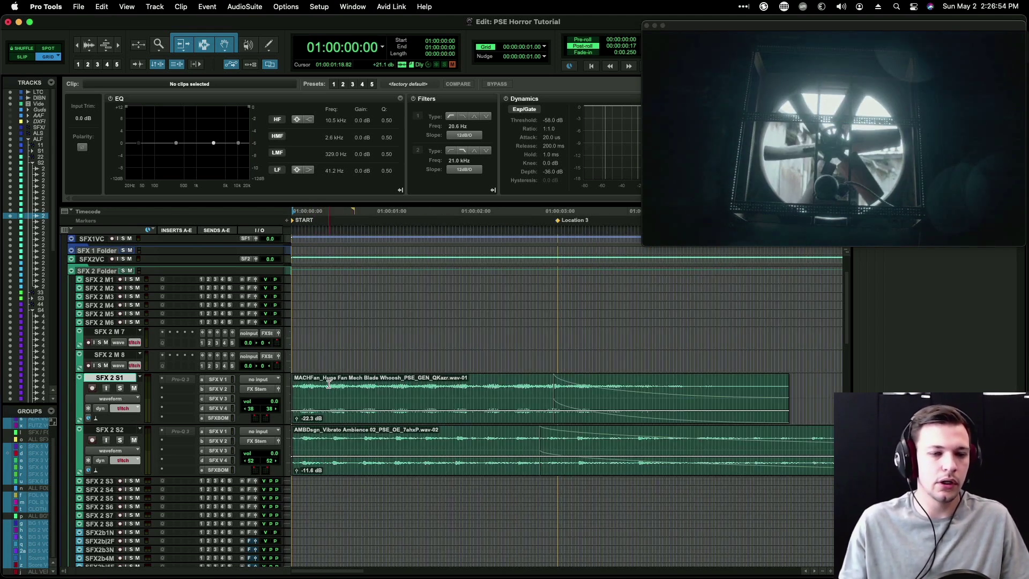
key(space)
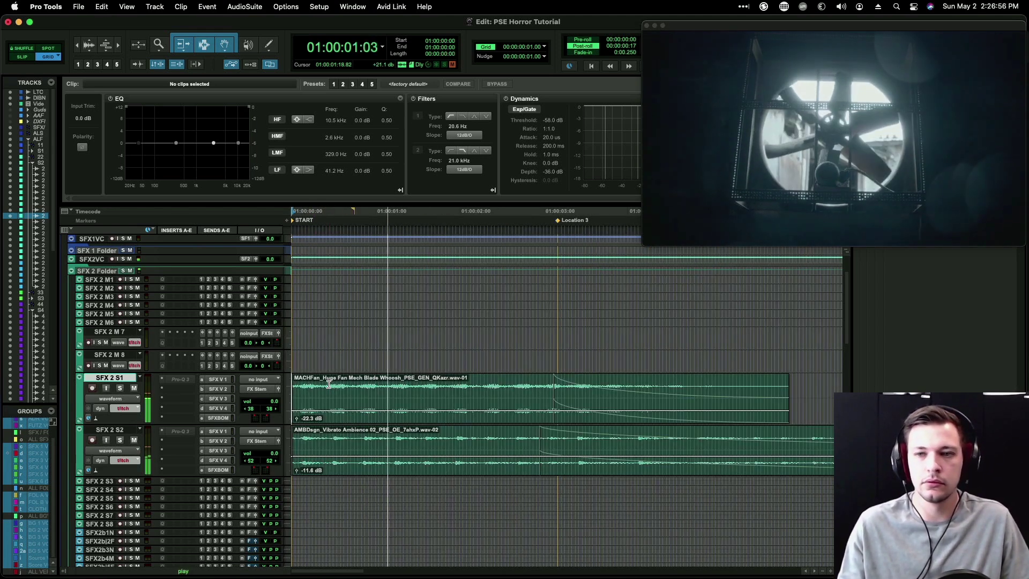
Step: Replay the opening from the session start while reviewing the tracks from SFX 2 through to the BG 1 ambiences
key(super+bracketleft)
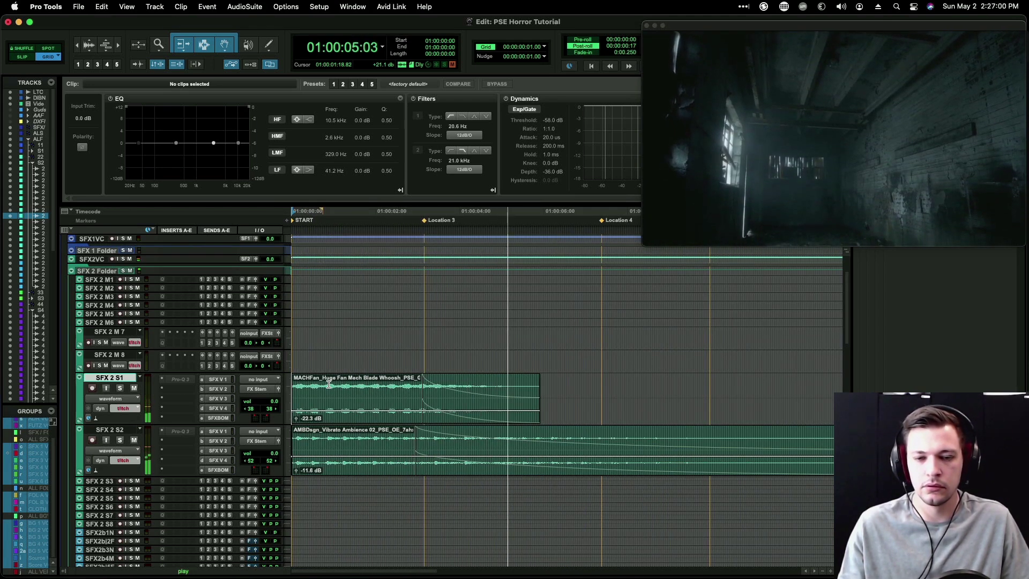
key(space)
key(super+bracketleft)
drag(427, 382, 462, 383)
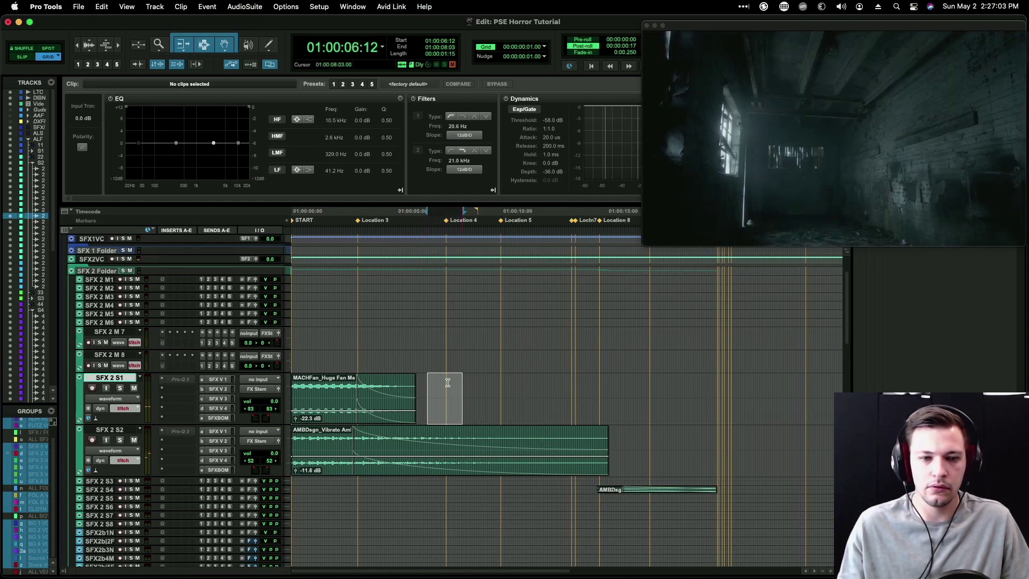
click(438, 382)
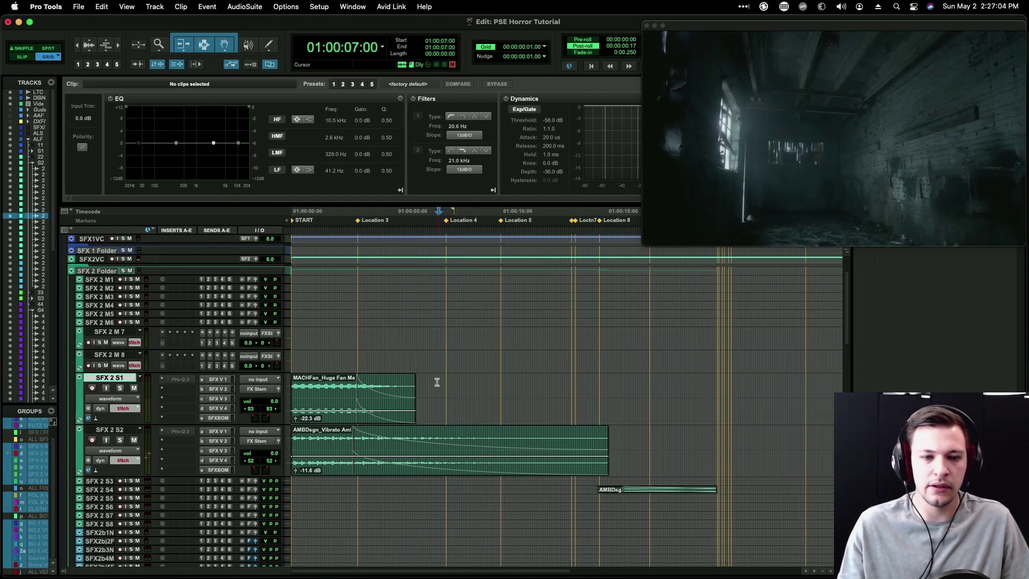
click(389, 359)
click(344, 355)
key(Return)
key(space)
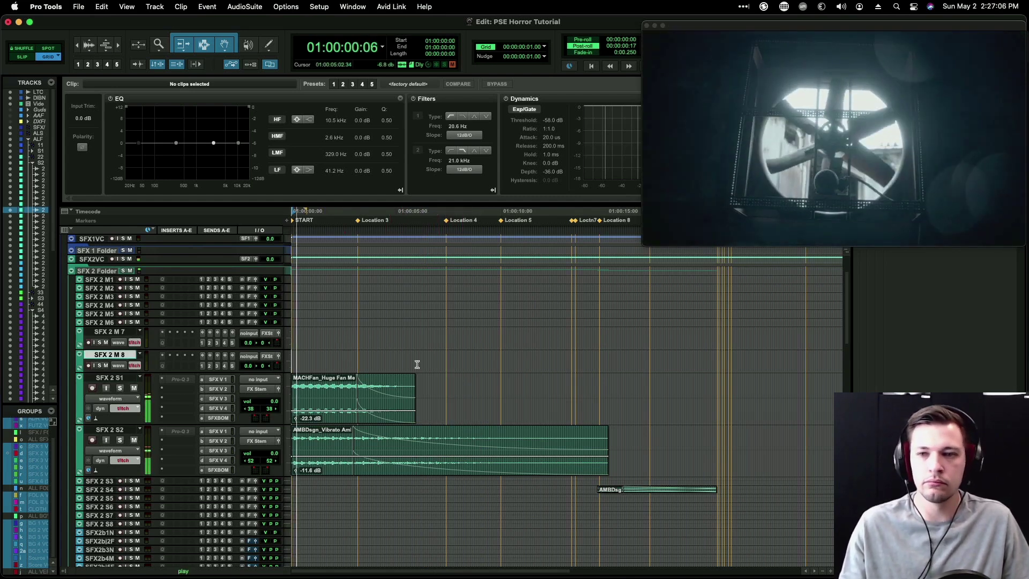
scroll(434, 367, down, 10)
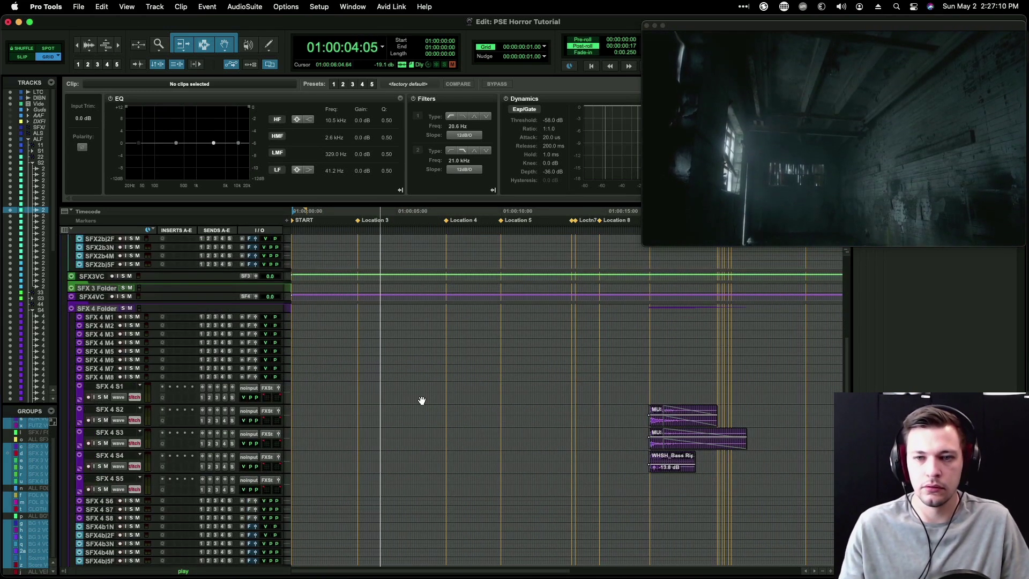
scroll(394, 385, down, 3)
scroll(395, 386, down, 10)
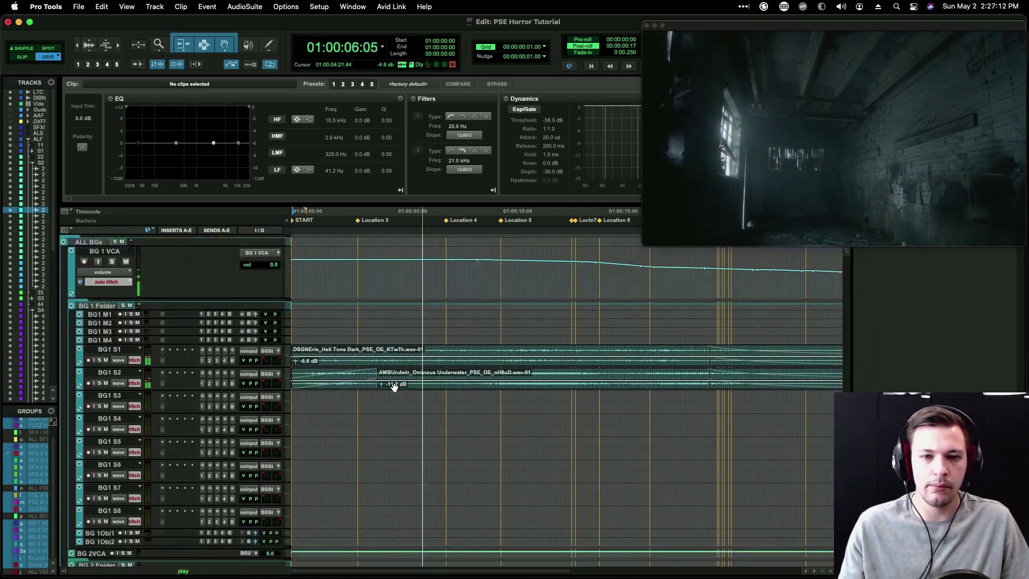
key(space)
Step: Place the edit cursor on BG1 S3 at 01:00:05:01, switch to SoundQ and search the library for "wind whistle"
click(398, 313)
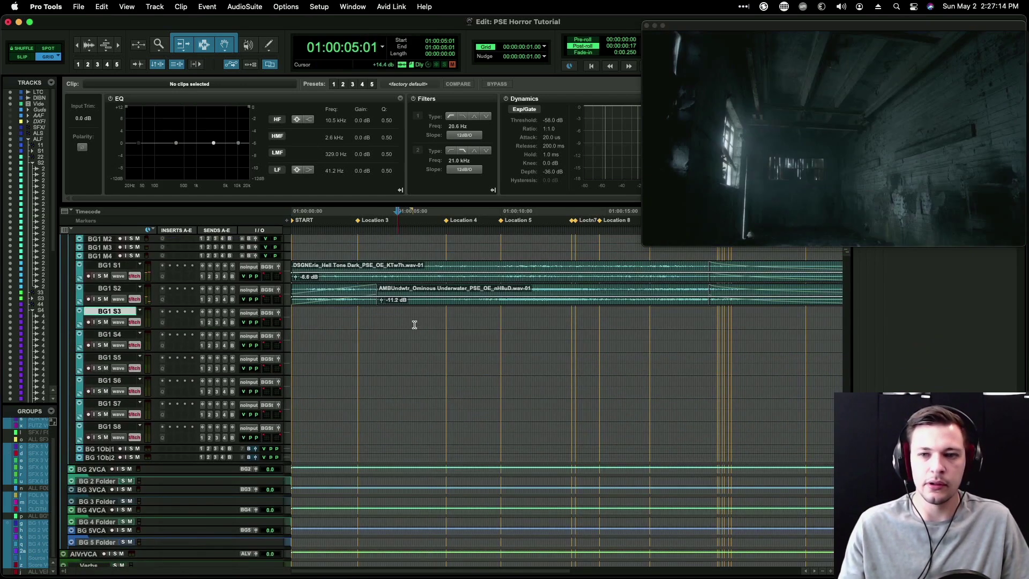
key(super+Tab)
click(272, 47)
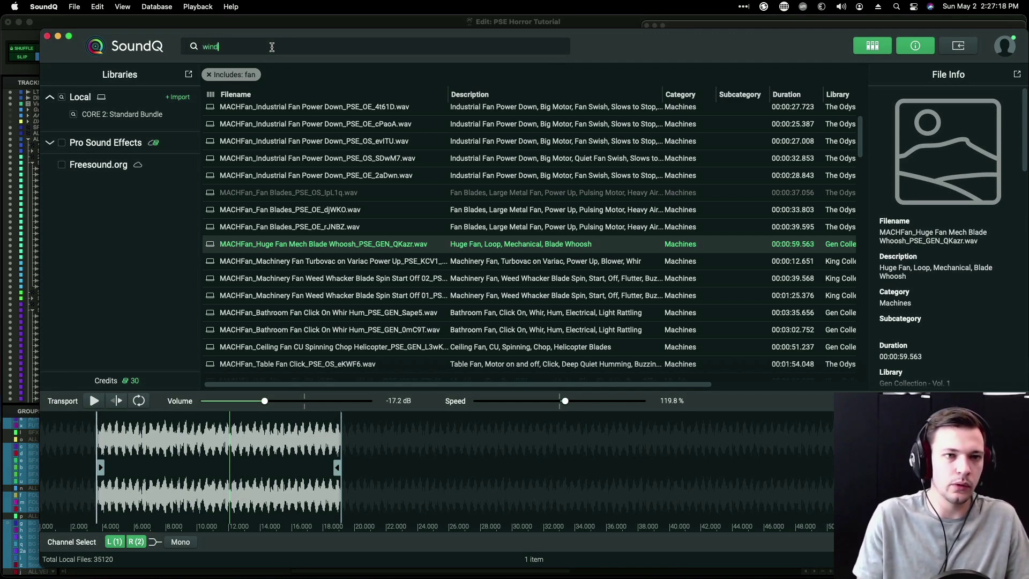
key(Return)
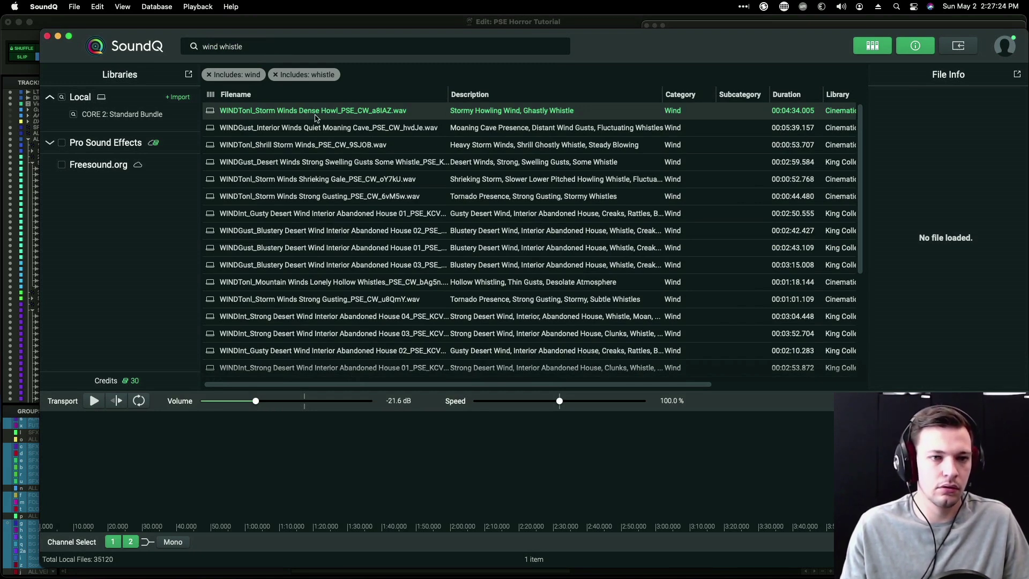
Step: Audition several parts of Storm Winds Dense Howl, then start previewing Interior Winds Quiet Moaning Cave
key(Down)
key(Up)
click(182, 446)
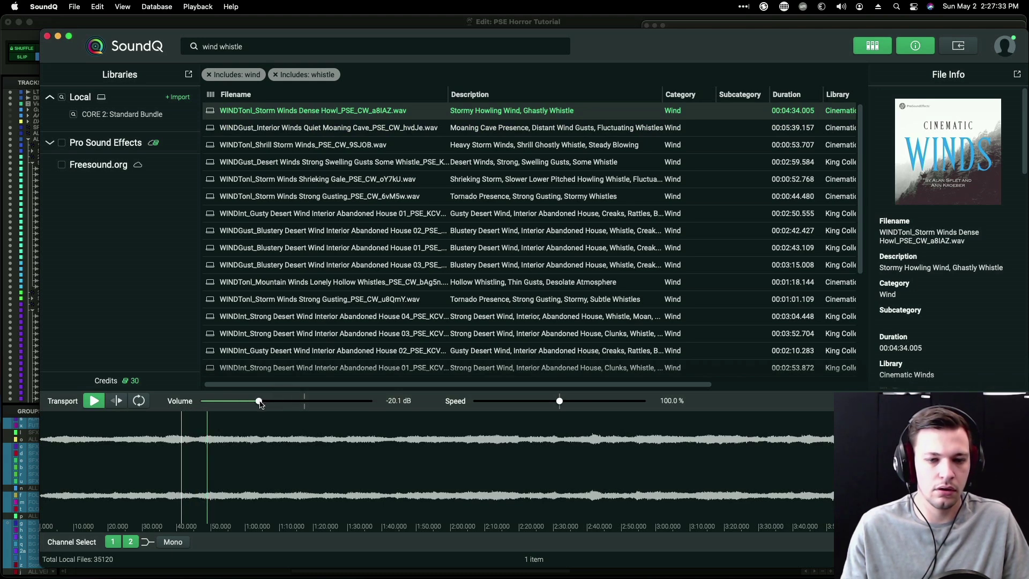
click(416, 455)
click(600, 455)
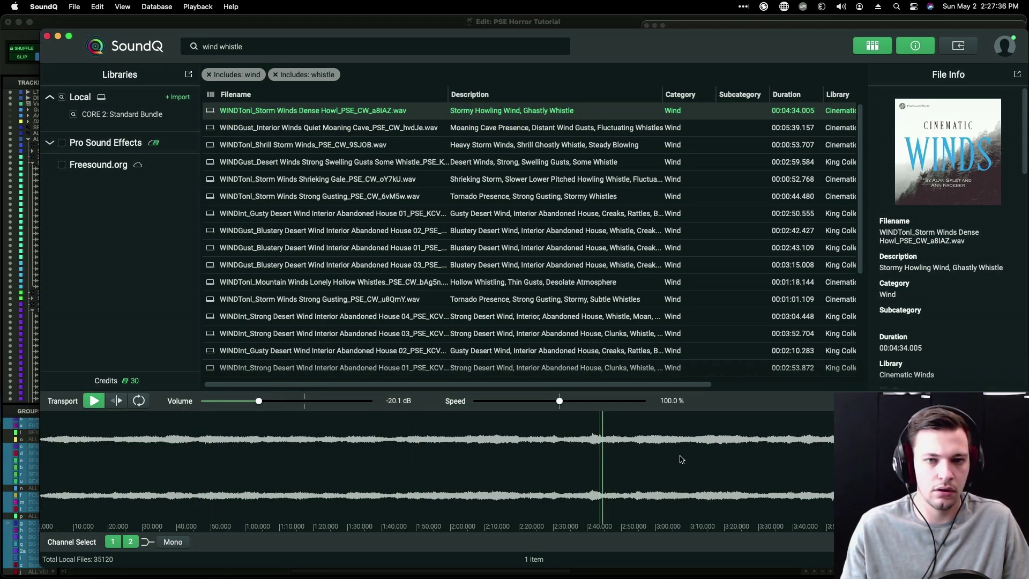
key(Down)
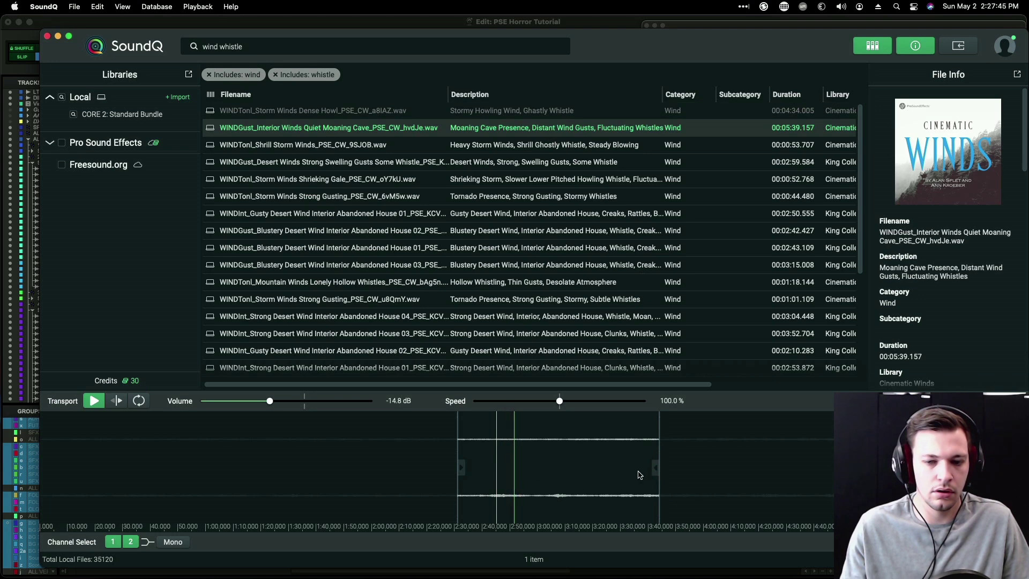
Step: Trim the Interior Winds Quiet Moaning Cave preview to a shorter section and place it on BG1 S3 at 01:00:03:01
drag(657, 471, 607, 470)
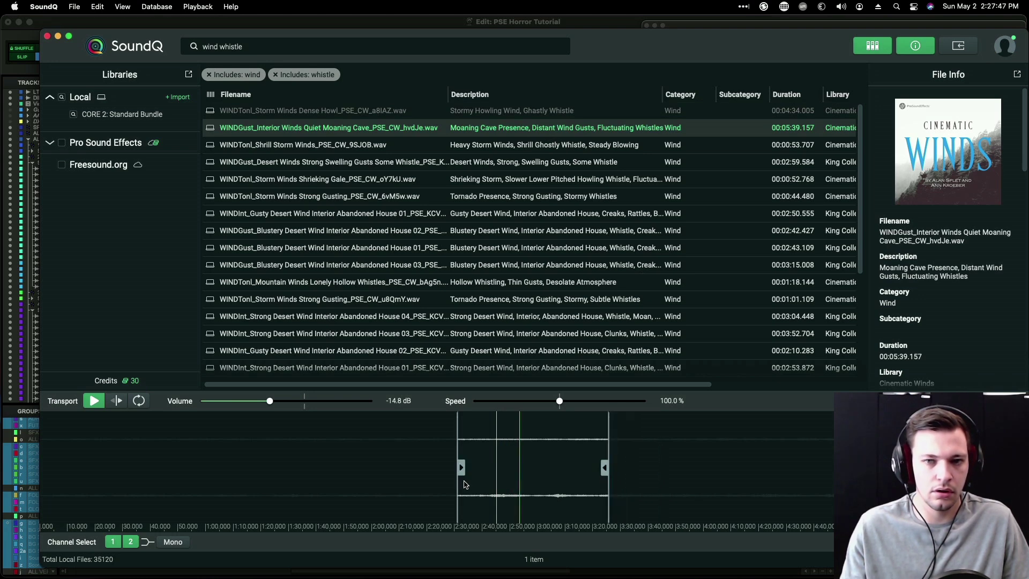
key(space)
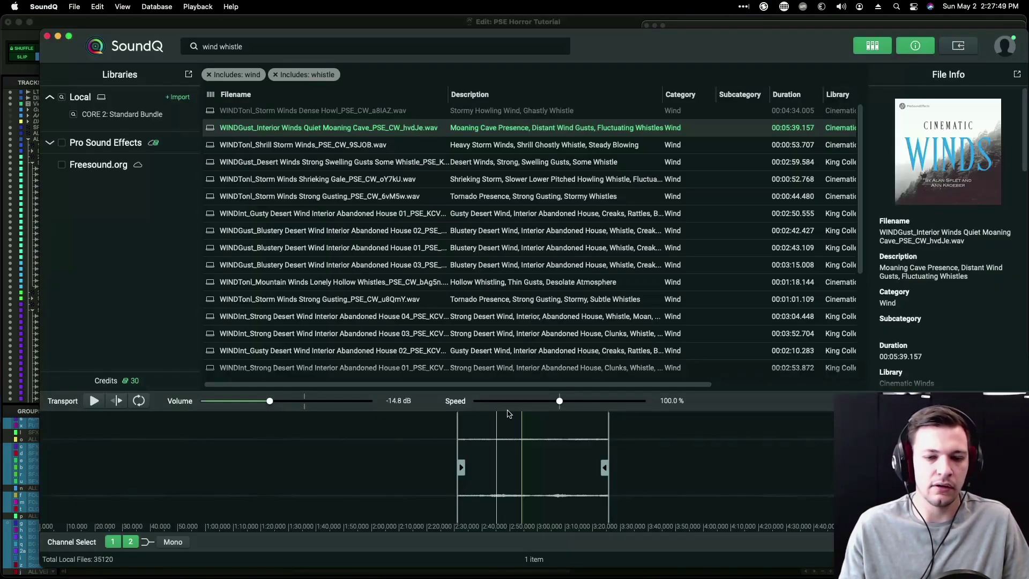
drag(533, 448, 430, 270)
drag(388, 325, 388, 322)
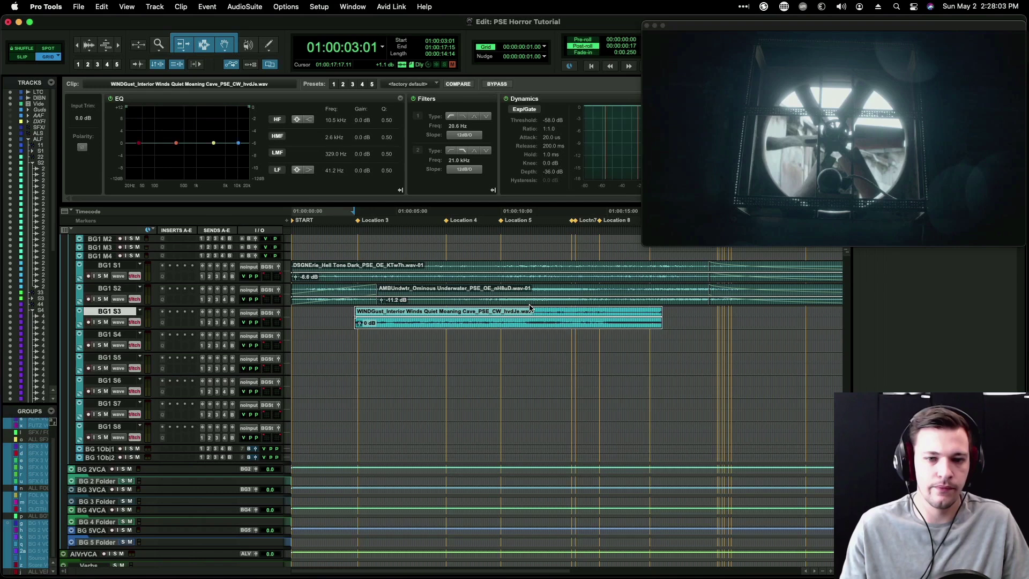
Step: Fade the wind clip on BG1 S3 out from 01:00:09:02 and fade in its opening
click(486, 304)
click(482, 312)
key(g)
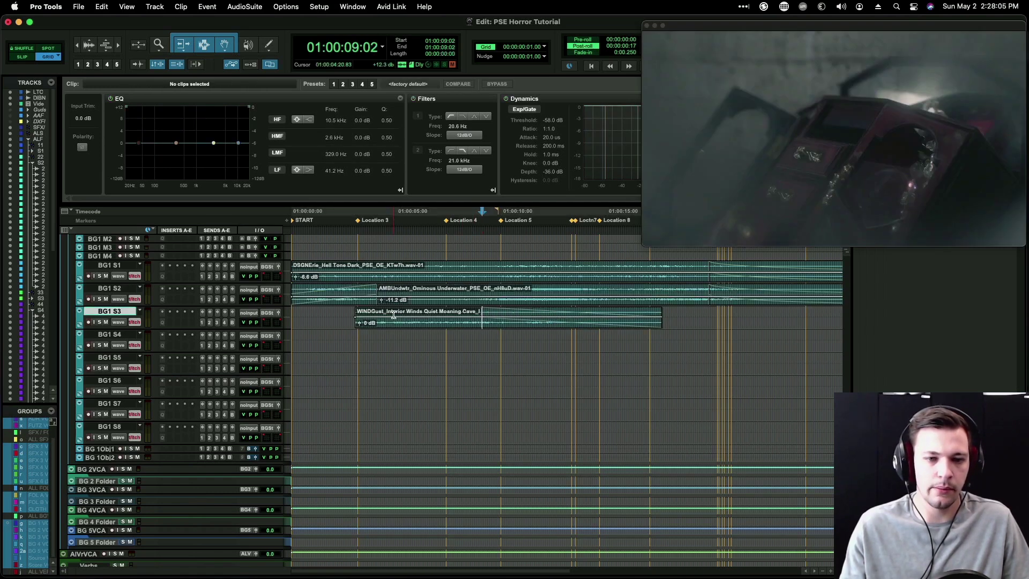
click(394, 313)
key(d)
drag(355, 315, 346, 313)
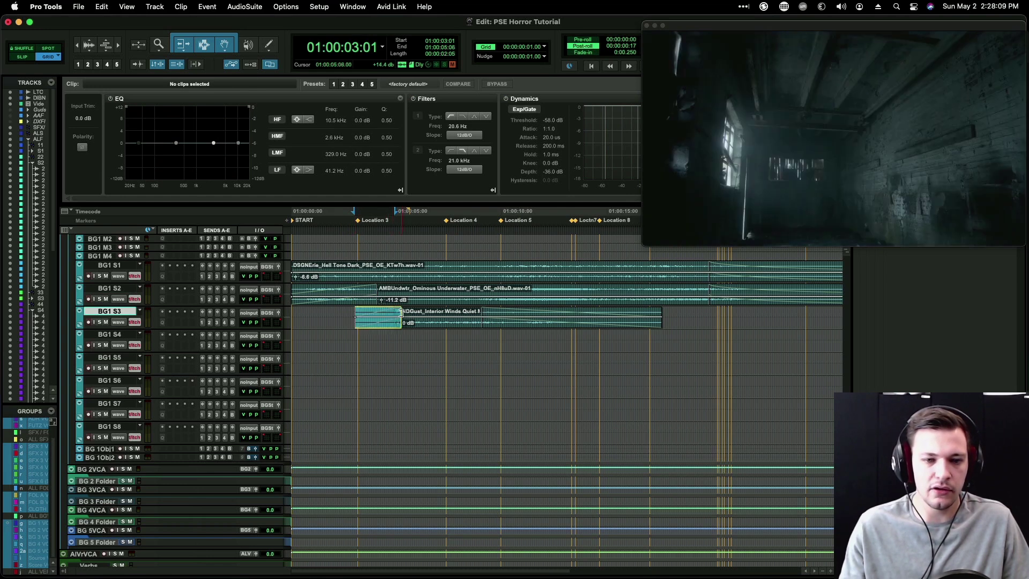
Step: Move the wind clip's start to 01:00:02:07 and lower its clip gain to -4.6 dB
drag(420, 329, 414, 325)
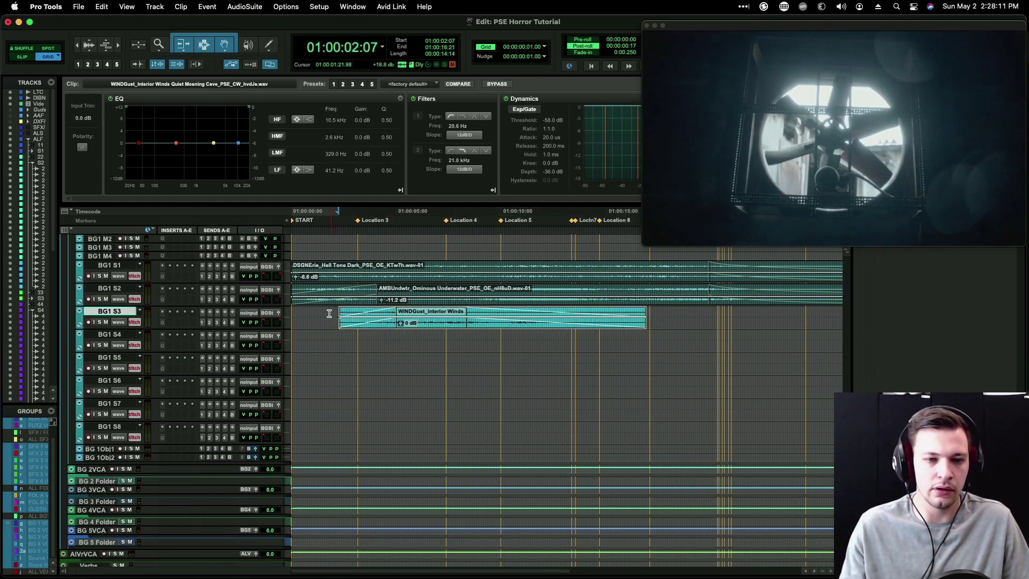
click(324, 315)
key(Tab)
key(r)
key(r)
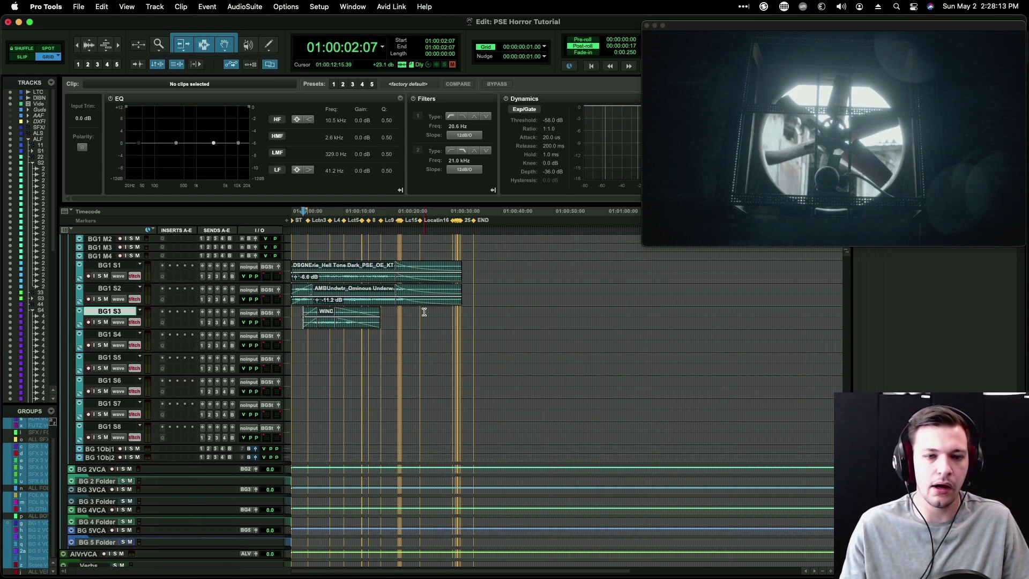
key(t)
drag(363, 316, 362, 318)
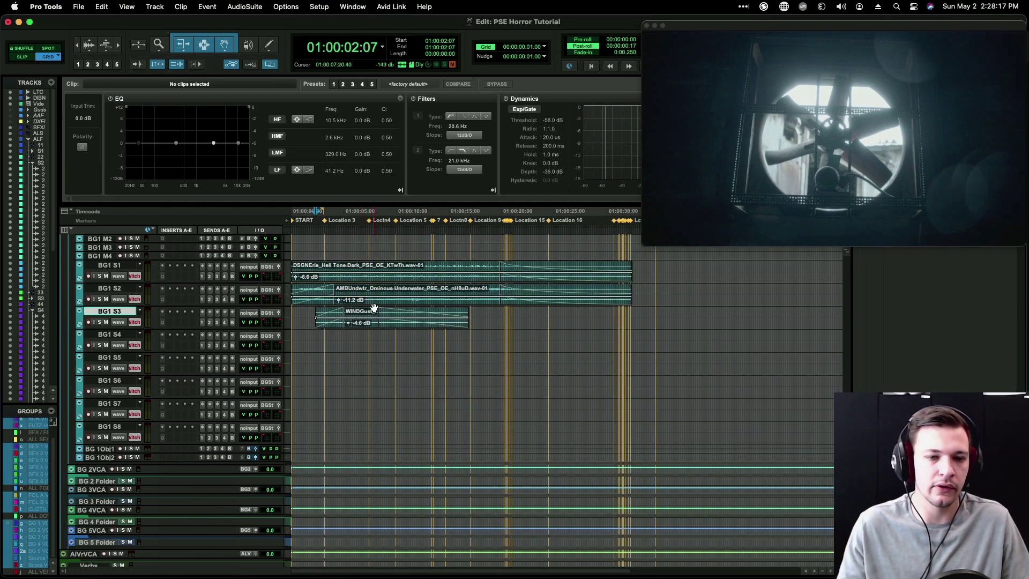
drag(322, 269, 371, 270)
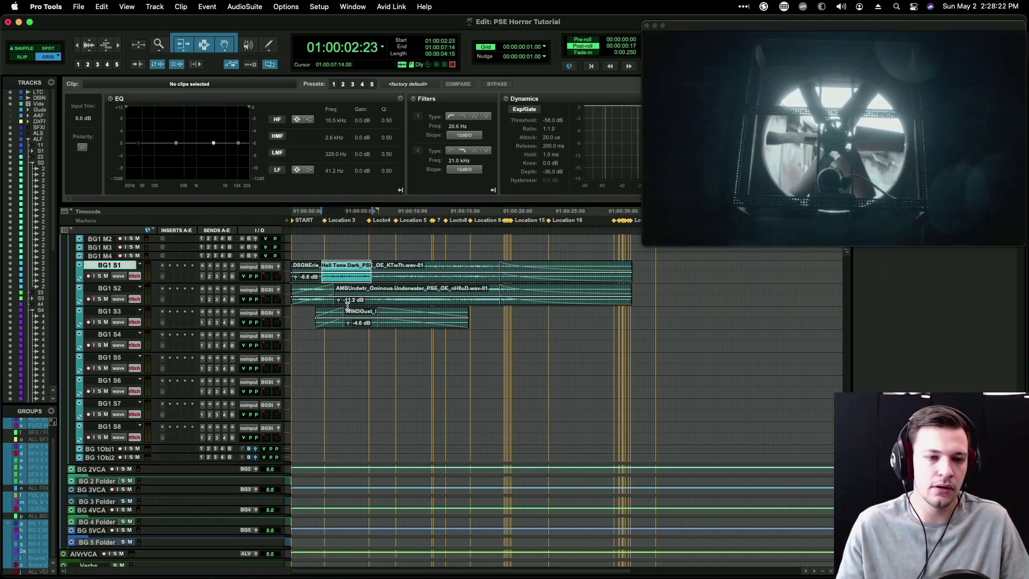
click(309, 312)
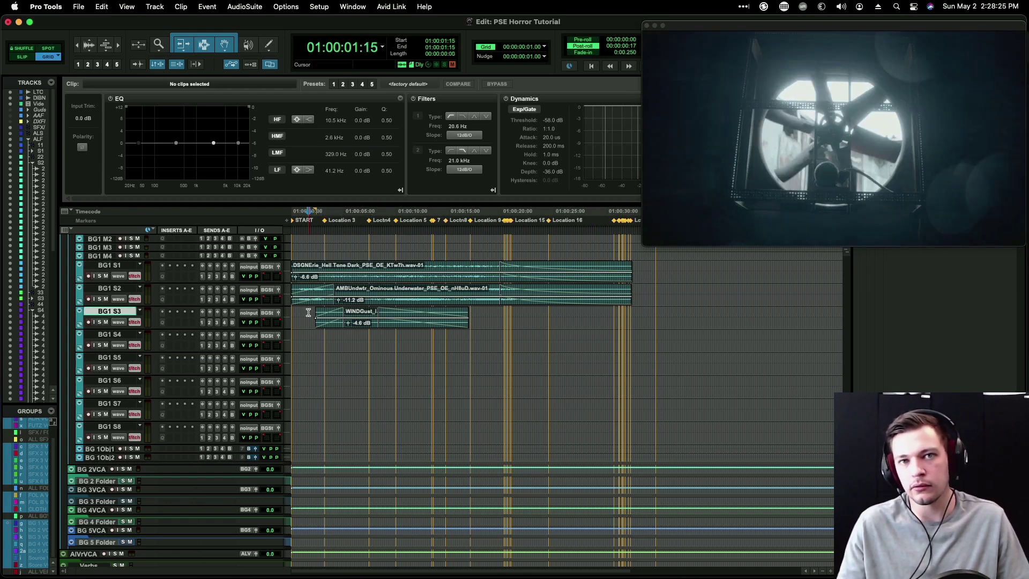
key(Return)
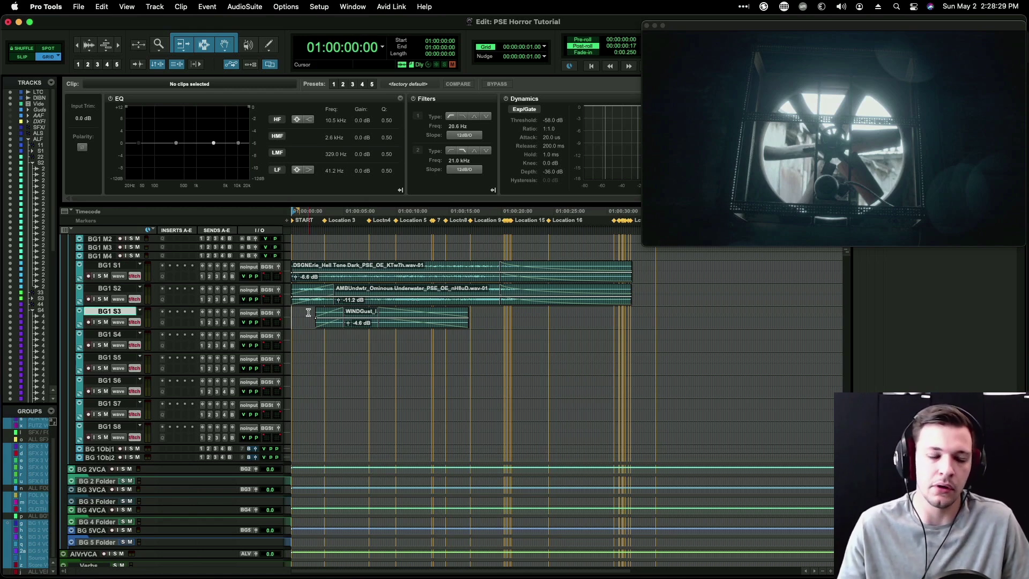
click(307, 305)
key(Tab)
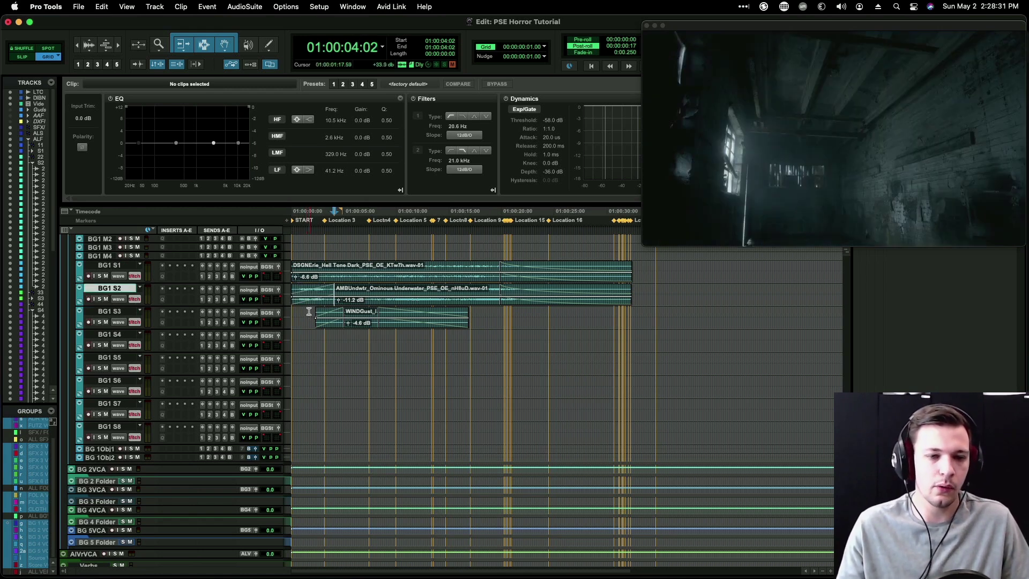
Step: Lengthen the wind clip's fade-in on BG1 S3 to about 01:00:06
click(309, 312)
key(Tab)
key(t)
key(t)
key(r)
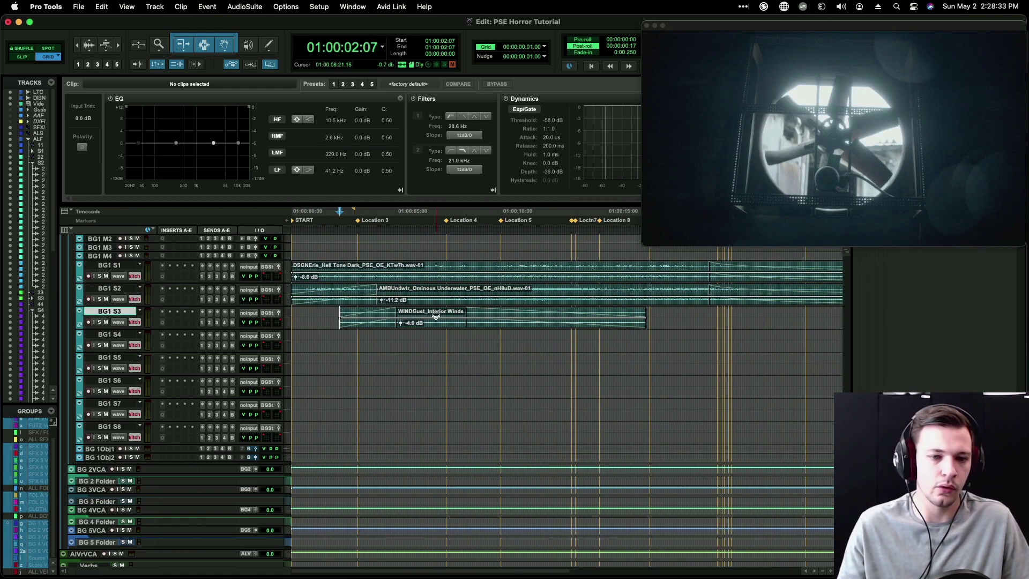
click(423, 312)
click(324, 314)
key(ctrl+[)
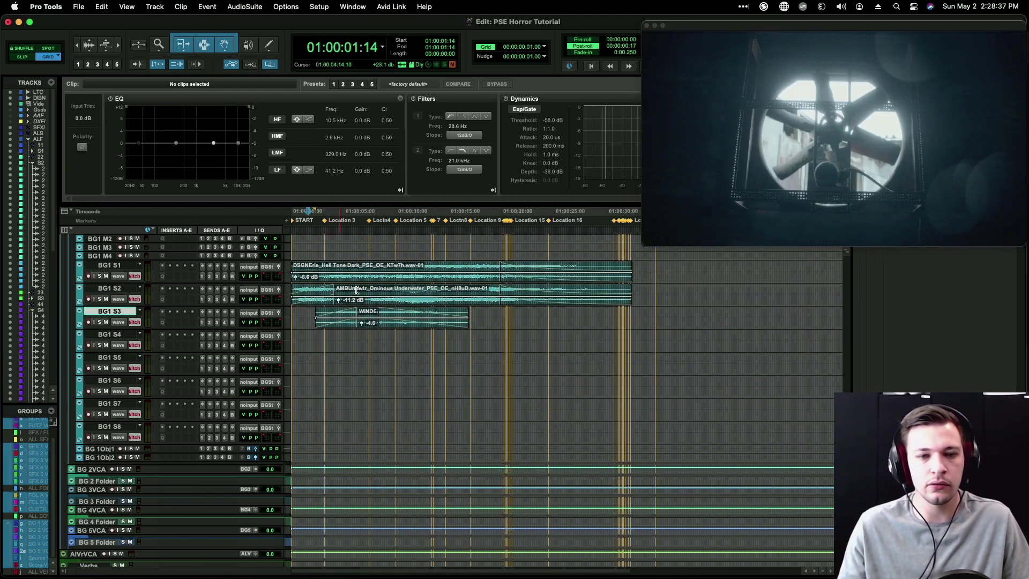
Step: Play back from the session start and lower the wind clip's gain to -9.2 dB
drag(338, 267, 396, 267)
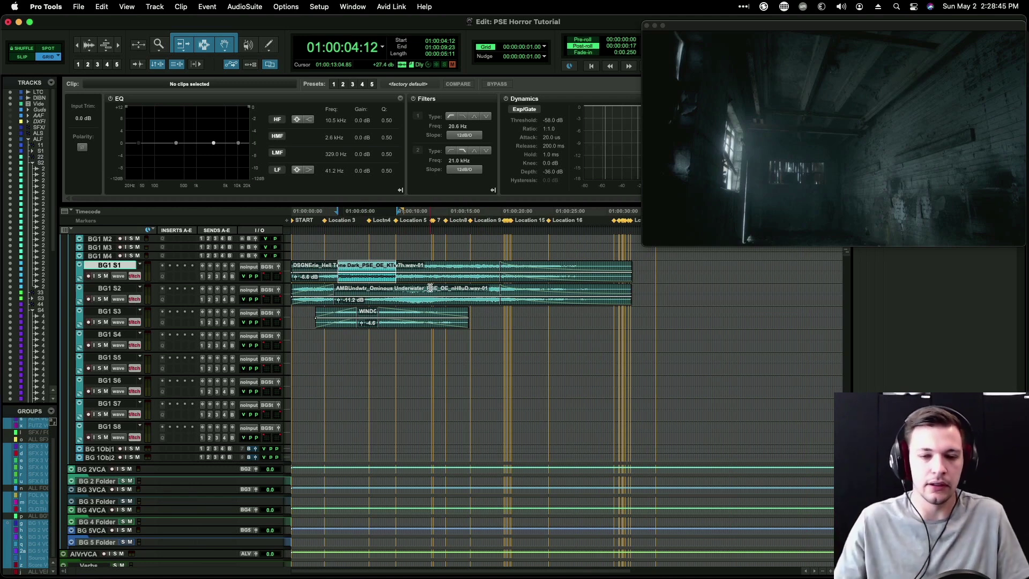
key(Return)
key(r)
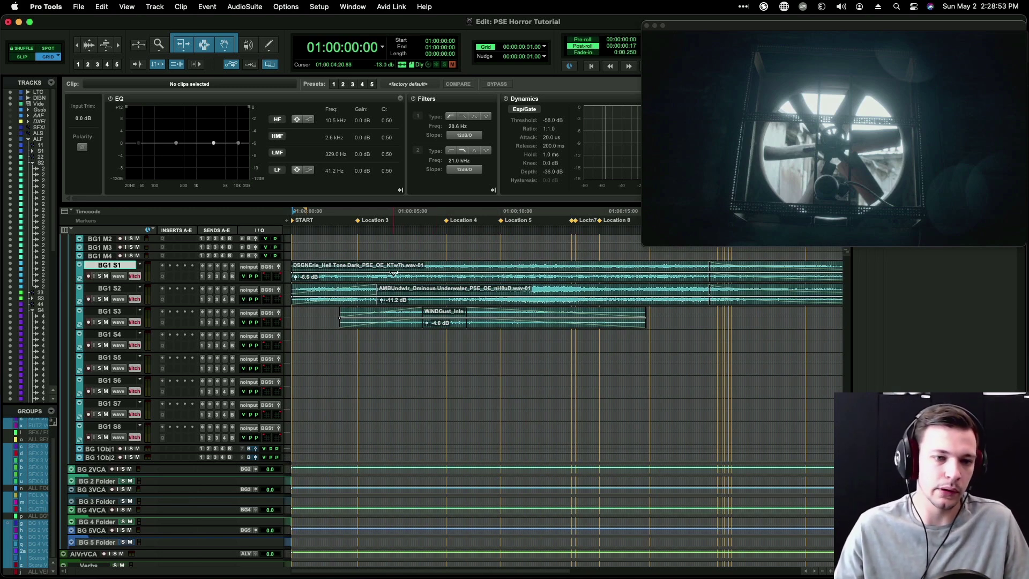
key(space)
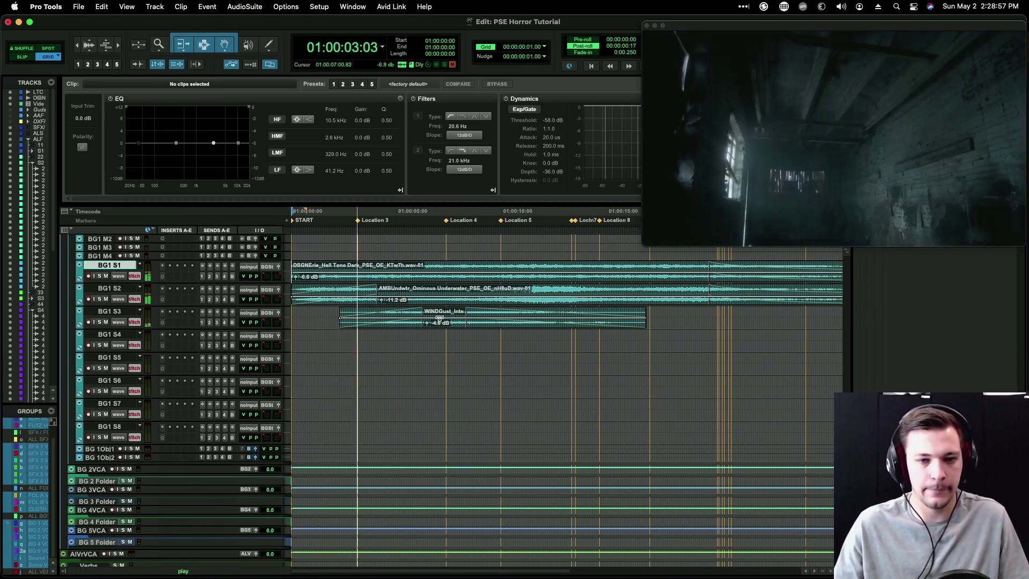
drag(448, 318, 449, 321)
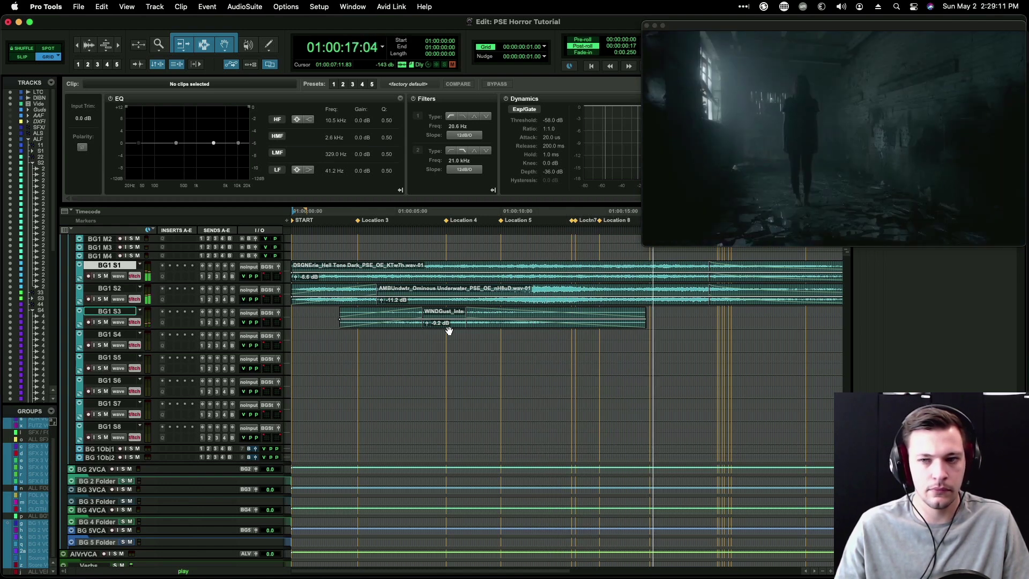
Step: Stop playback, enlarge track SFX 2 S4 and move its Vibrato Ambience 02 clip near Location 8 up to SFX 2 S1
scroll(661, 334, up, 5)
scroll(660, 335, up, 10)
key(space)
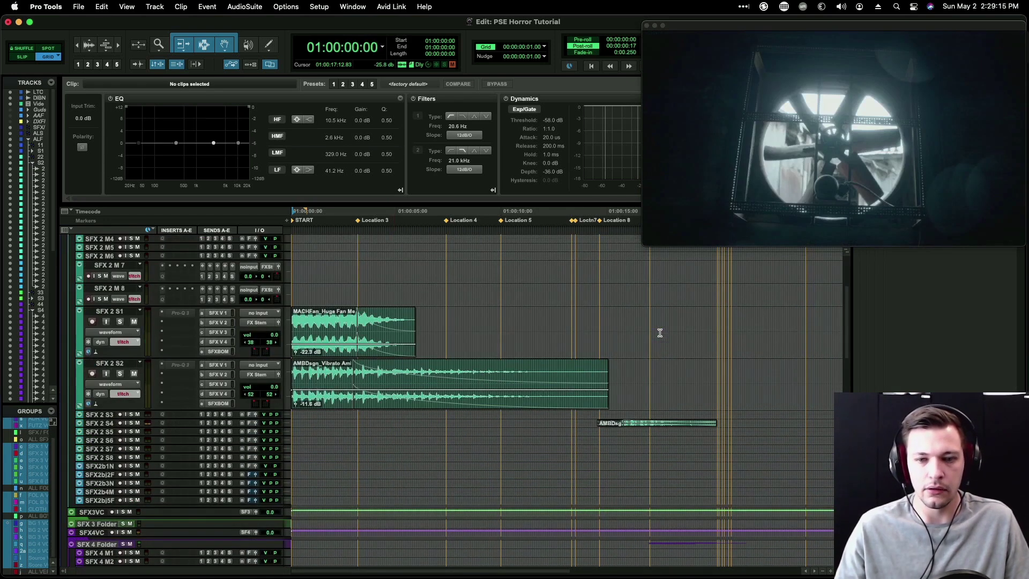
click(613, 423)
key(ctrl+Up)
key(ctrl+Up)
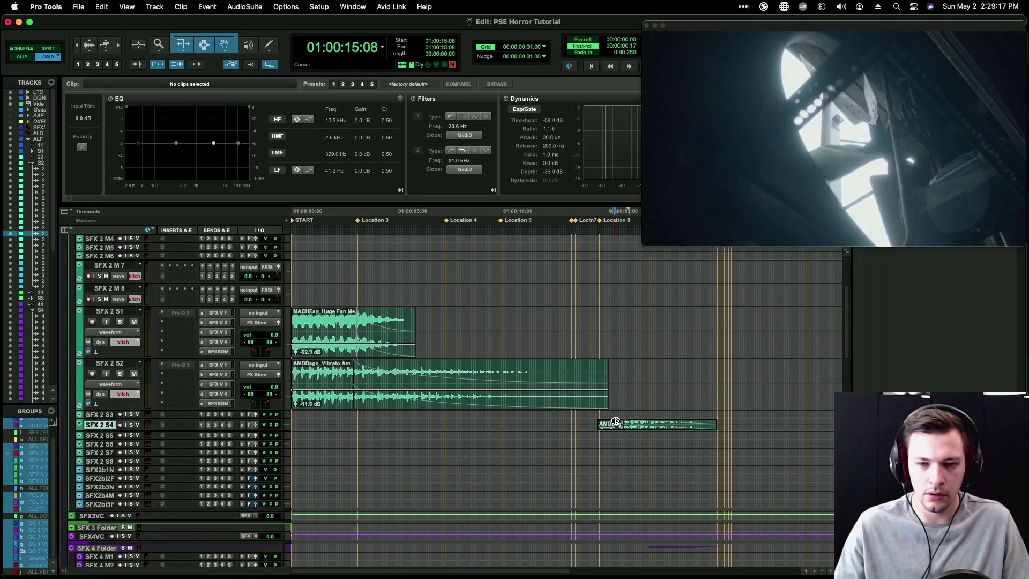
click(613, 440)
drag(614, 441, 613, 333)
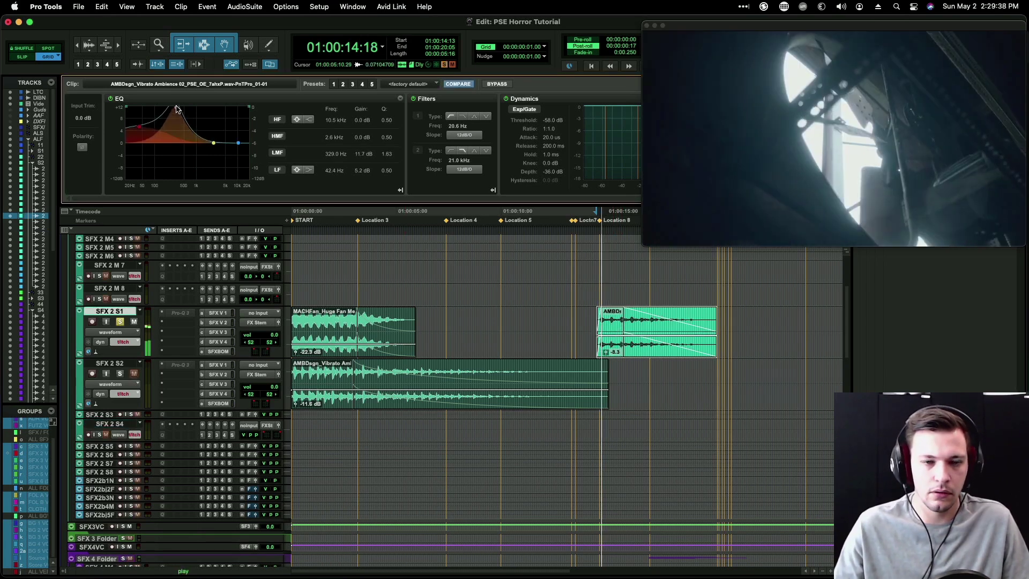
Step: Set the moved clip's EQ to -6.2 dB at 453.9 Hz (LMF) and 4.9 dB at 58.9 Hz (LF), and replay it
drag(177, 108, 180, 161)
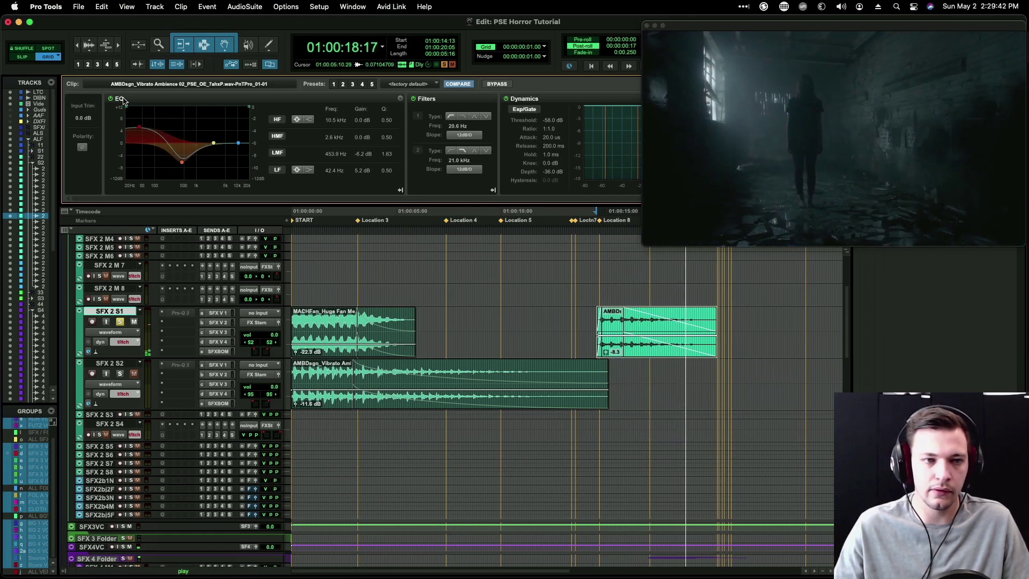
drag(138, 127, 145, 129)
key(space)
key(space)
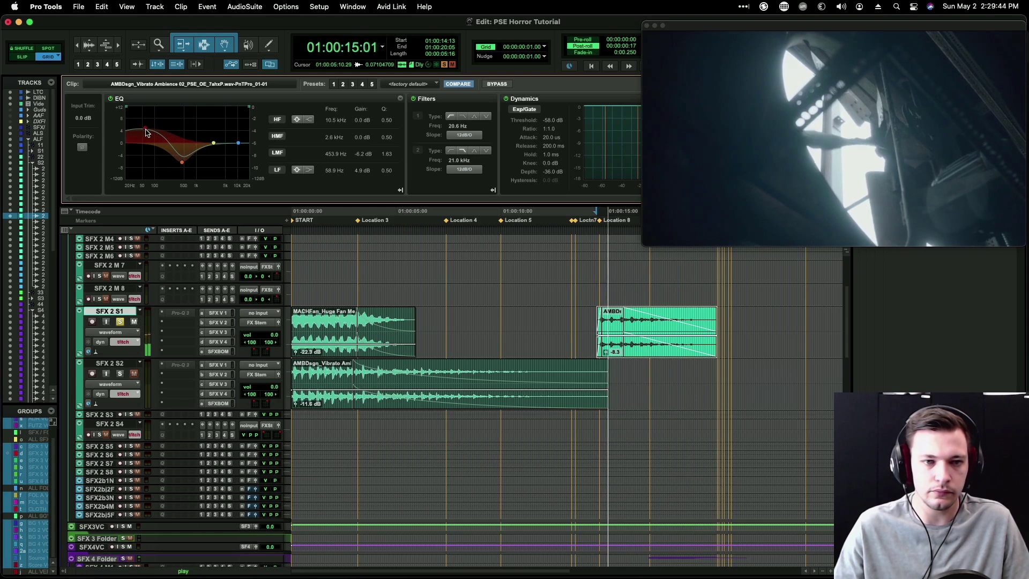
Step: Set the Vibrato Ambience clip's LF EQ band to 4.3 dB at 89.9 Hz with a Q of 1.21, and stop playback
drag(388, 172, 390, 154)
drag(149, 129, 152, 129)
key(space)
key(r)
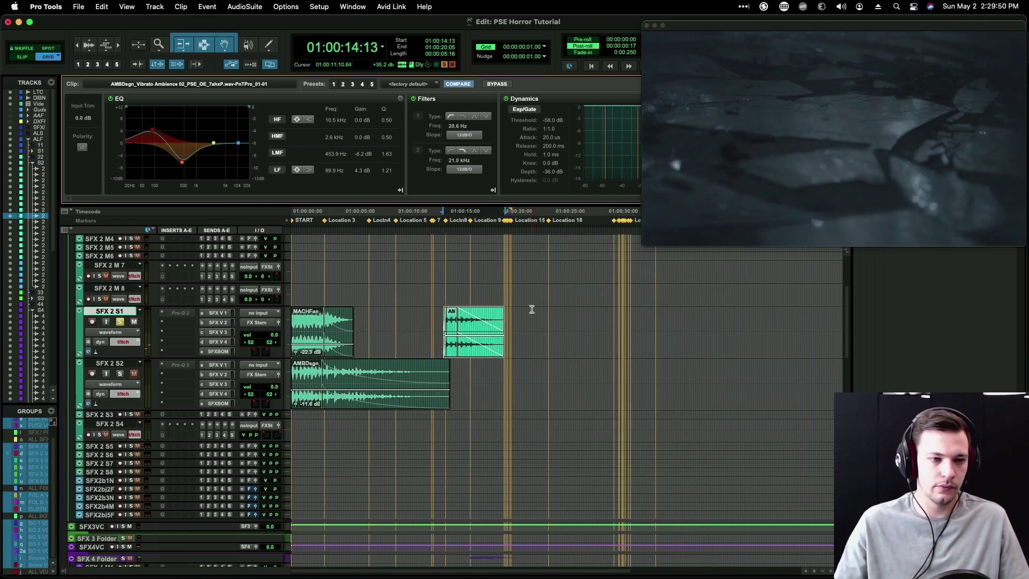
Step: Play the session back from the start, checking the SFX 2 and SFX 4 tracks against the picture
key(Return)
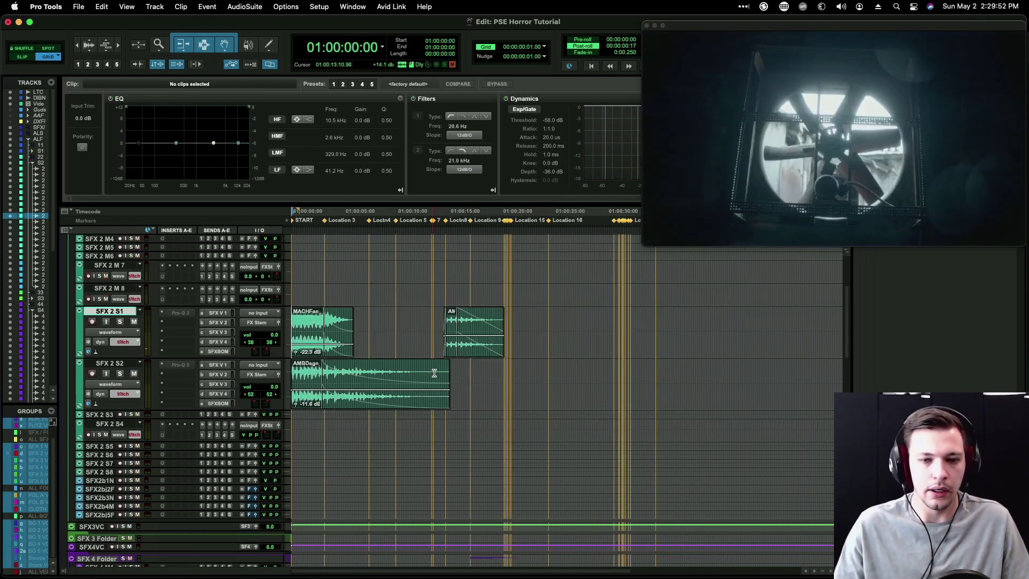
key(t)
key(space)
scroll(472, 344, down, 10)
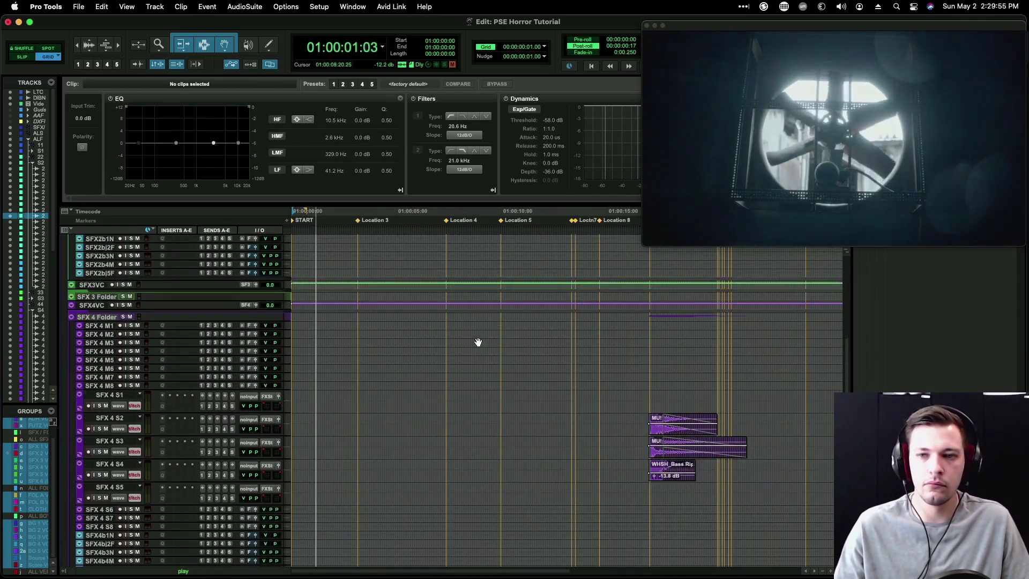
scroll(478, 342, down, 4)
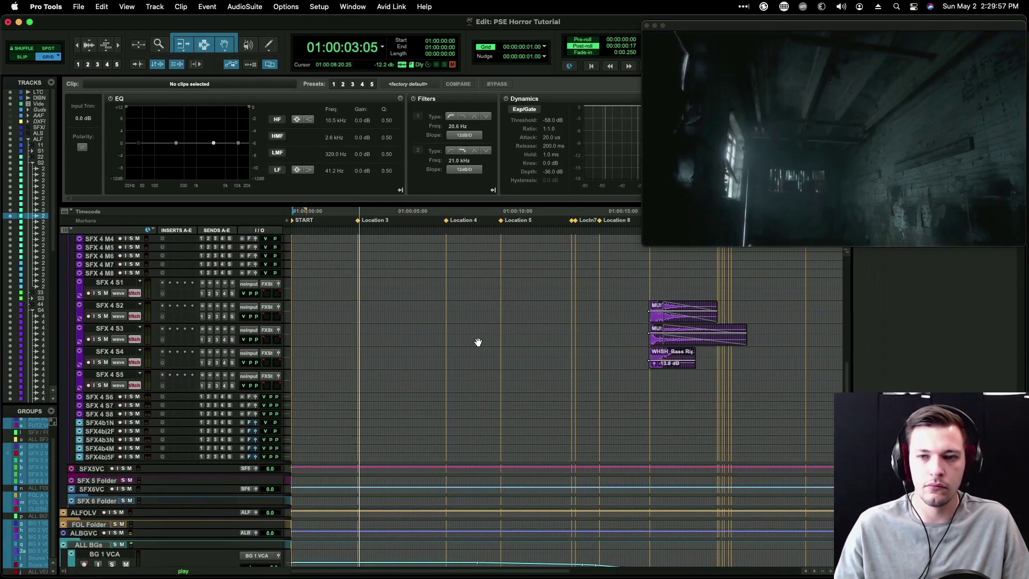
scroll(478, 342, up, 12)
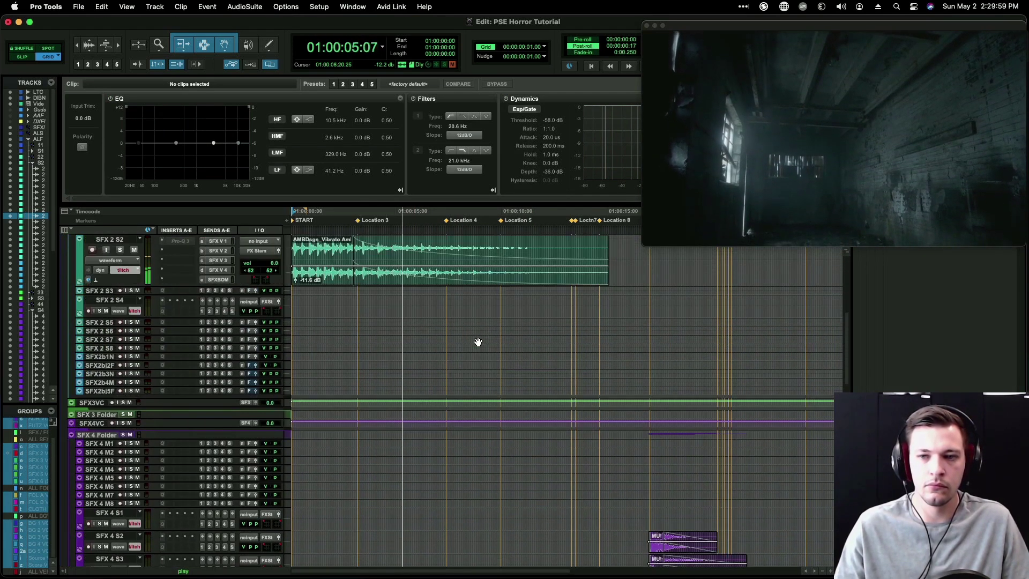
scroll(478, 342, down, 5)
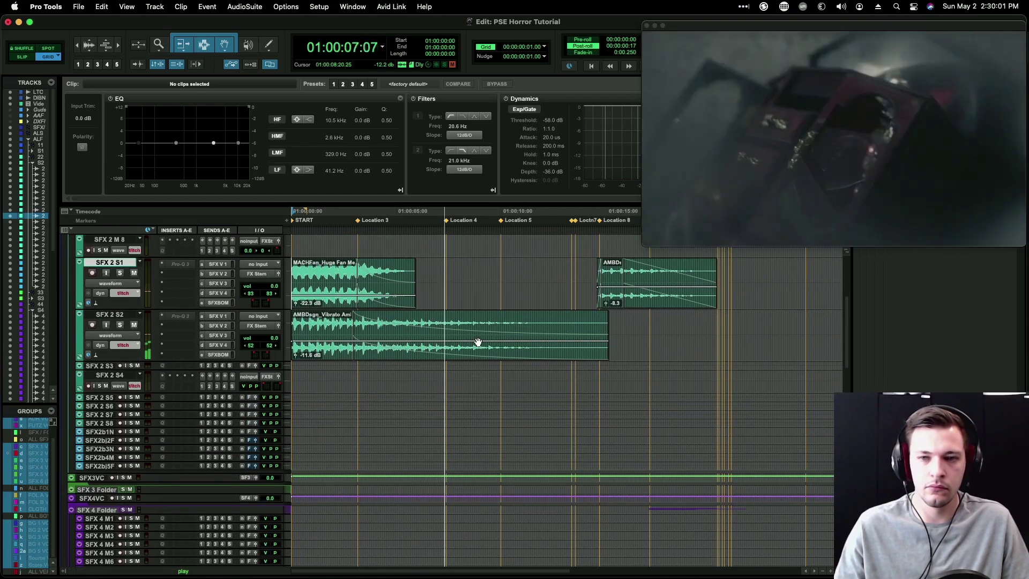
scroll(478, 342, down, 6)
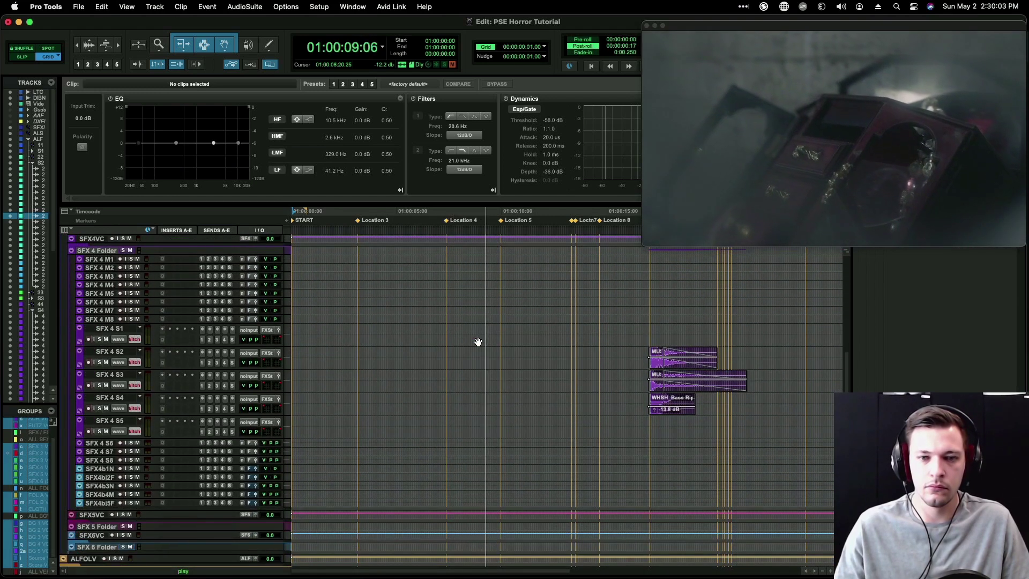
scroll(477, 341, up, 2)
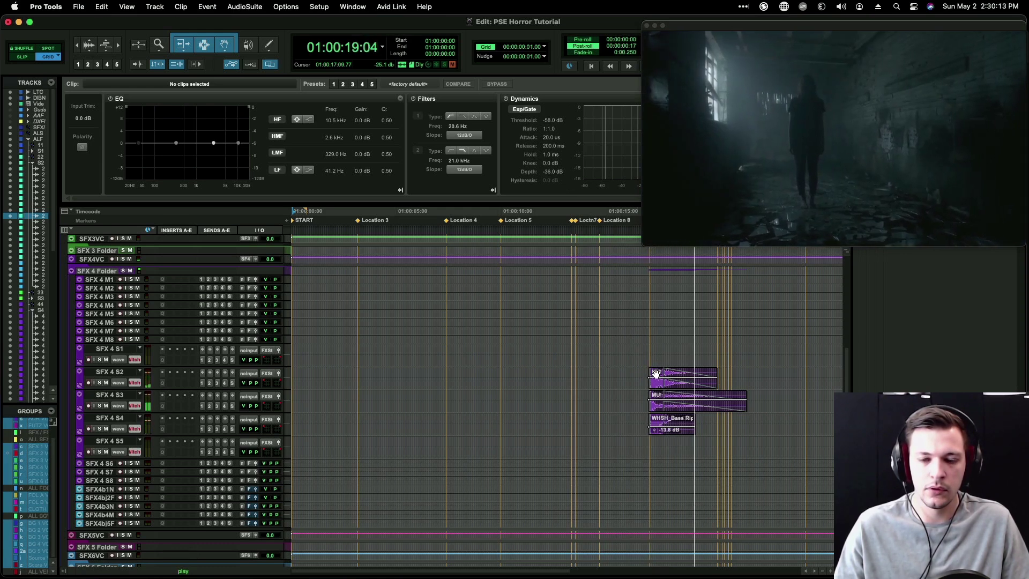
key(space)
scroll(656, 375, up, 10)
scroll(655, 381, up, 5)
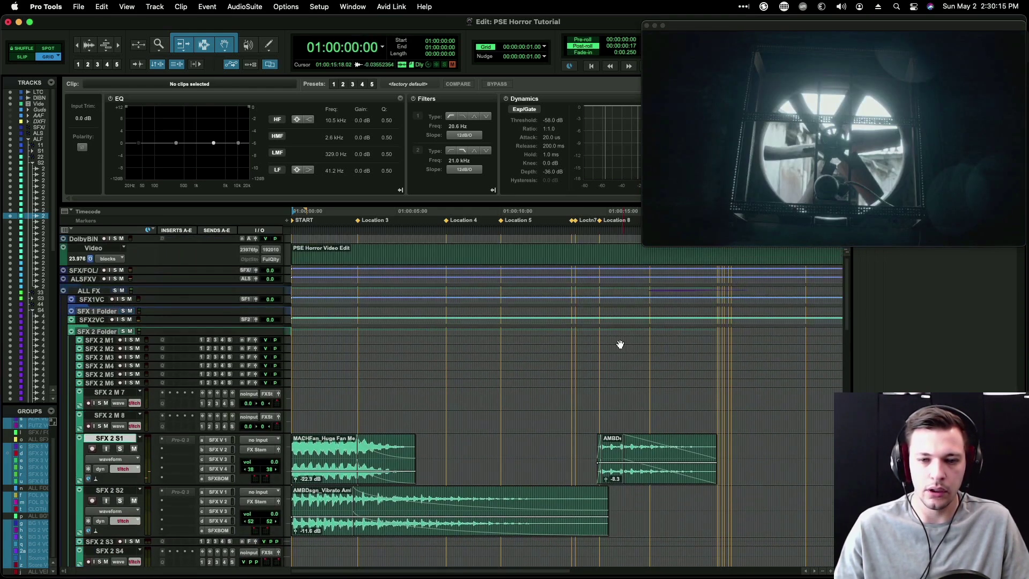
Step: Enlarge the SFX 2 VCA track and raise its volume automation by about 2.2 dB just after Location 8
click(564, 322)
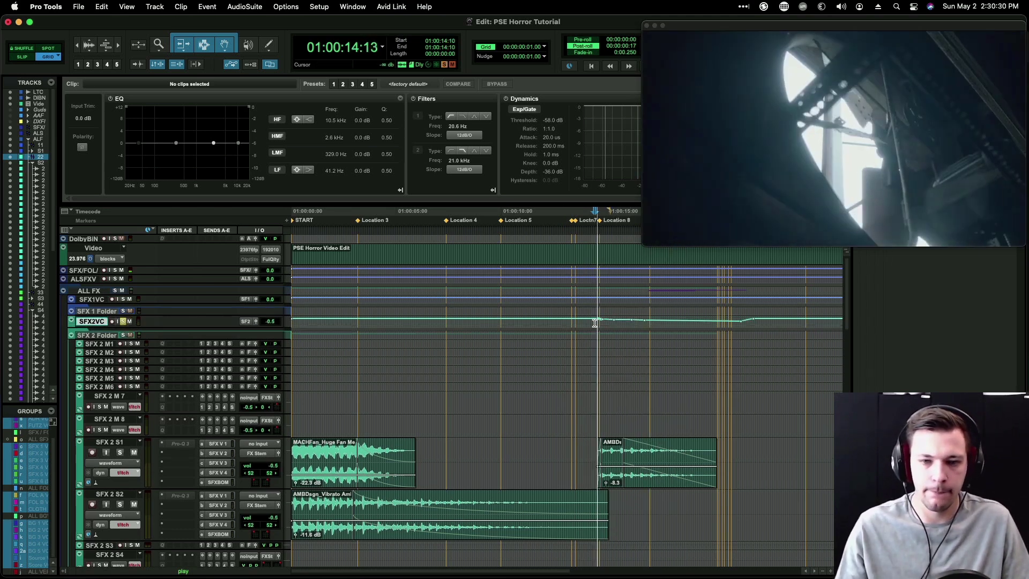
drag(579, 332, 626, 337)
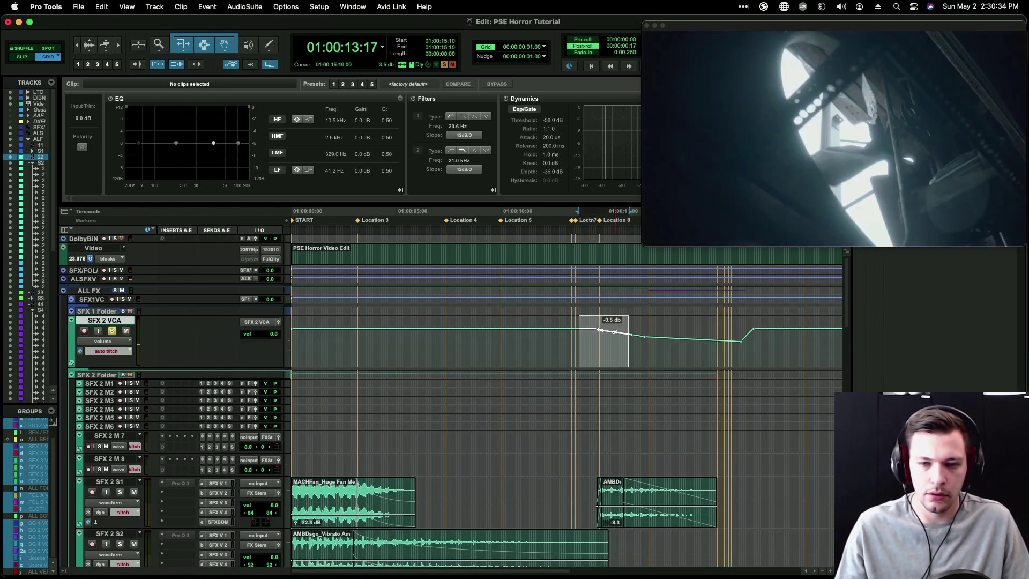
drag(595, 336, 619, 336)
click(596, 333)
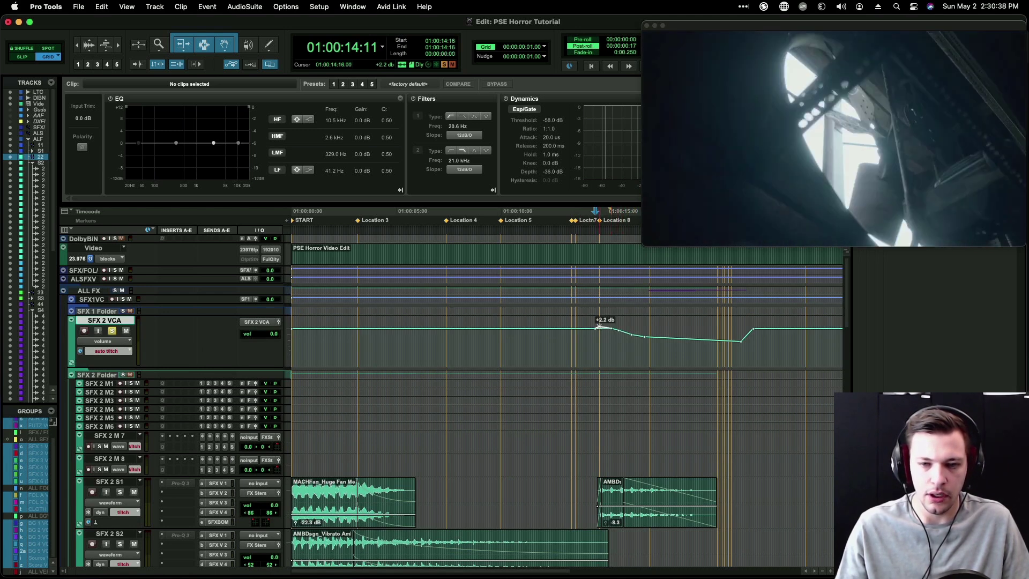
drag(611, 328, 611, 327)
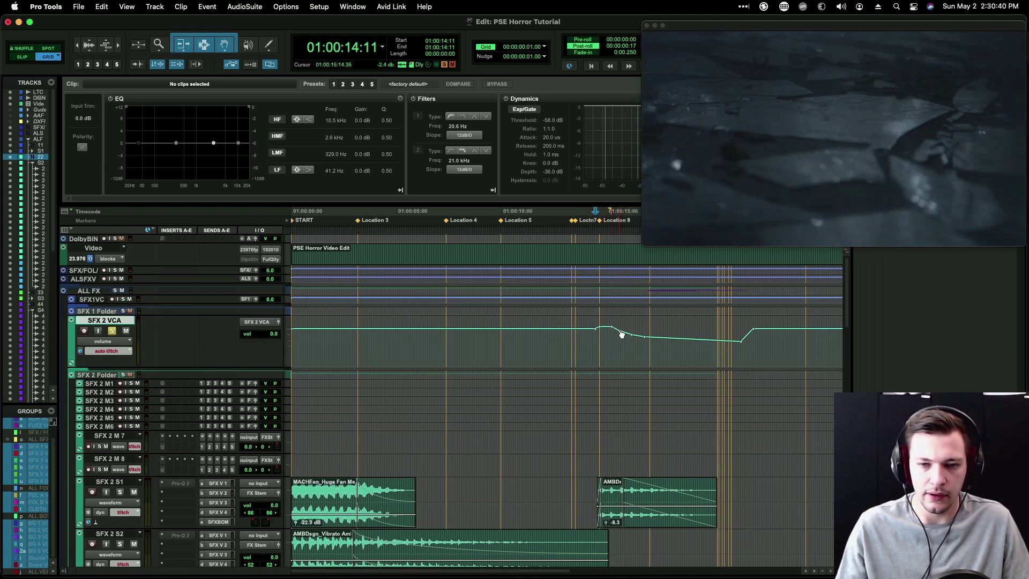
Step: Shift the drop in the SFX 2 VCA volume automation out to about Location 9 and play the passage back
drag(627, 332, 651, 340)
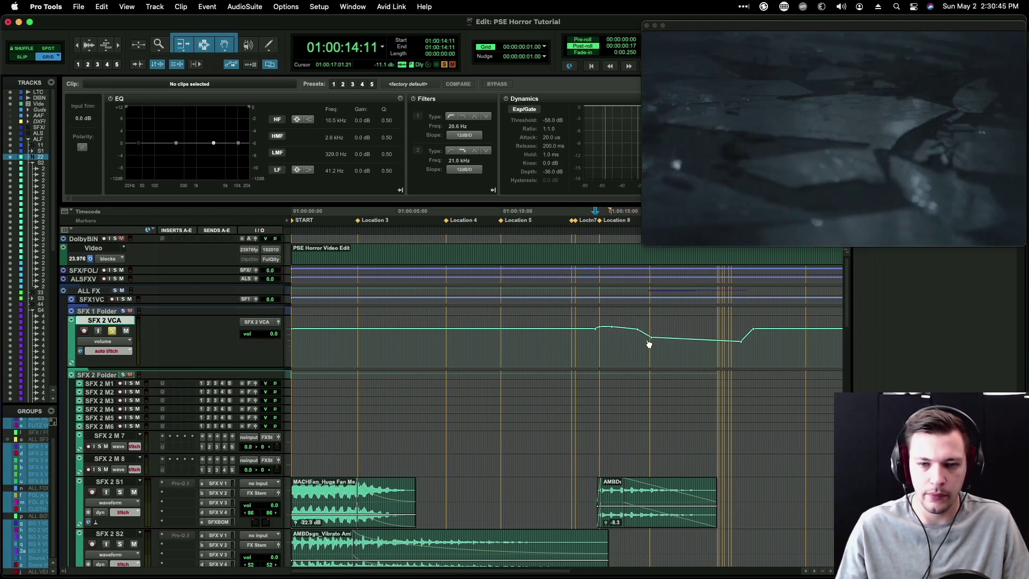
click(521, 340)
key(space)
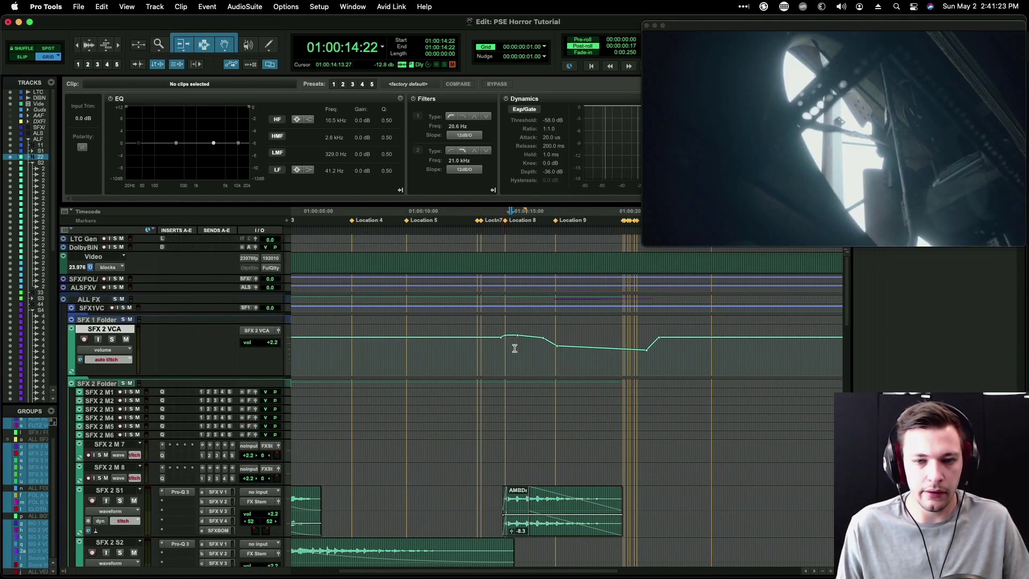
Step: Play back the empty stretch of SFX 4 S5 ahead of Location 9, starting from 01:00:09:18
scroll(514, 349, down, 15)
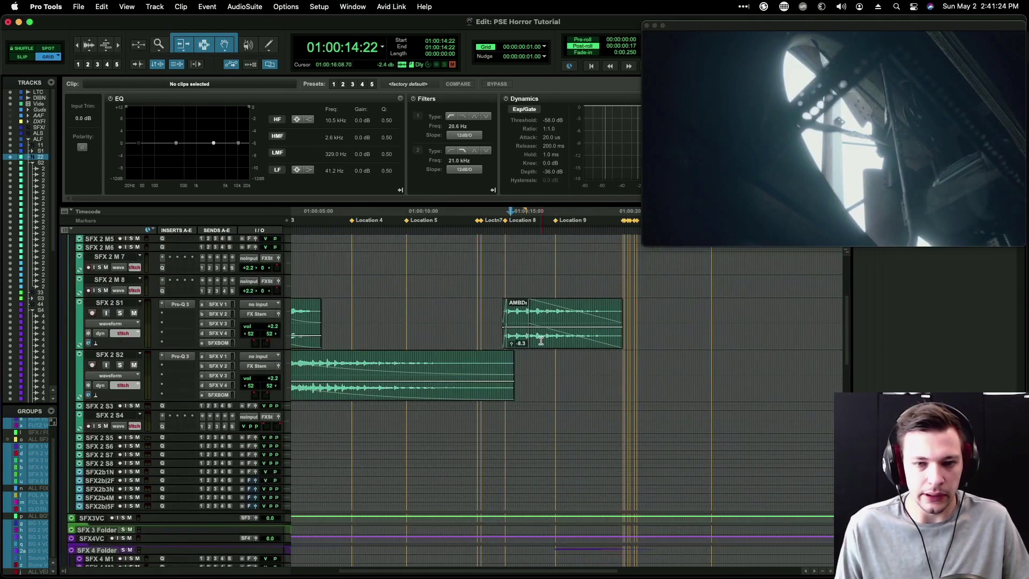
drag(501, 393, 551, 393)
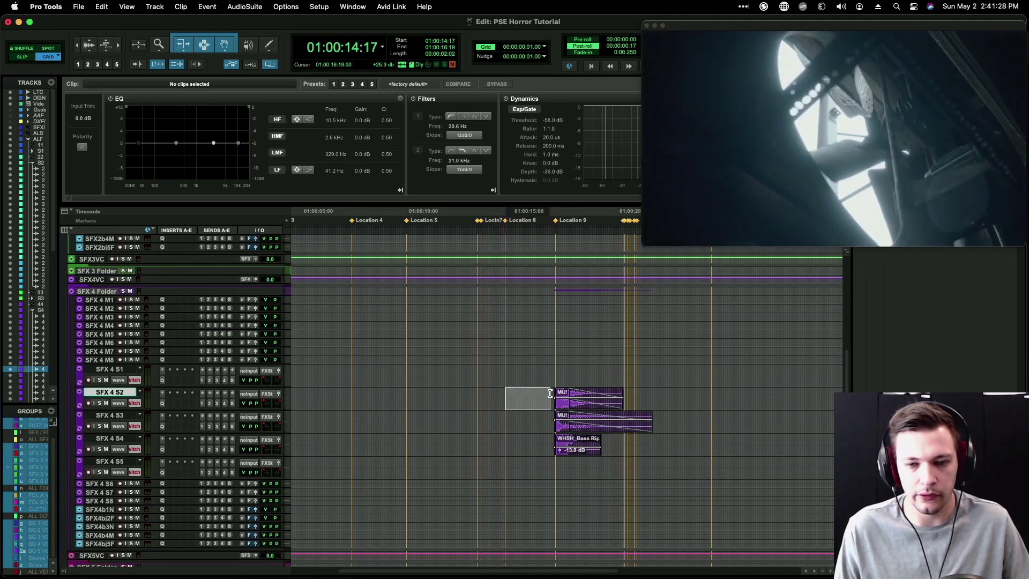
click(553, 393)
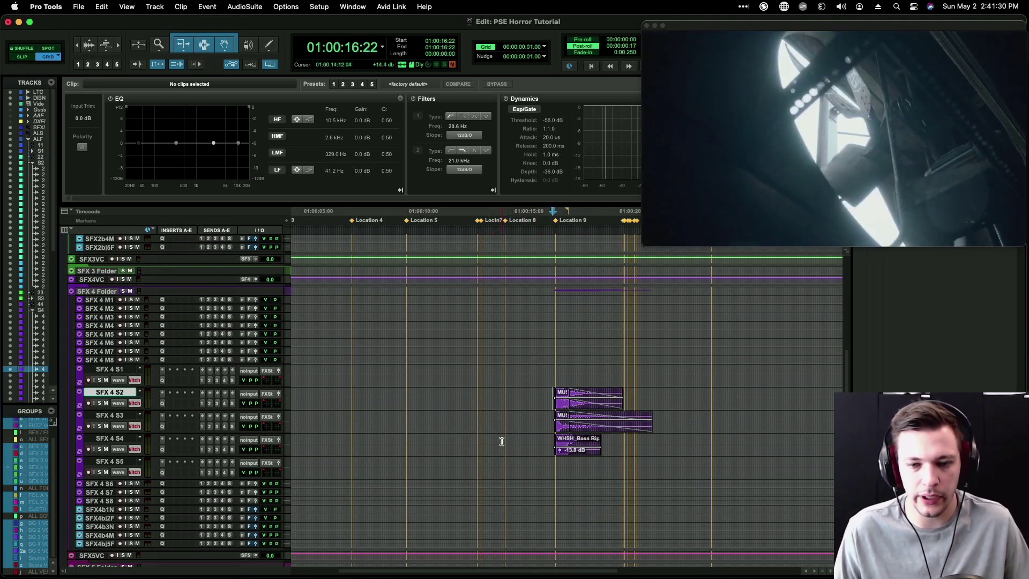
drag(557, 466, 418, 467)
click(402, 464)
key(space)
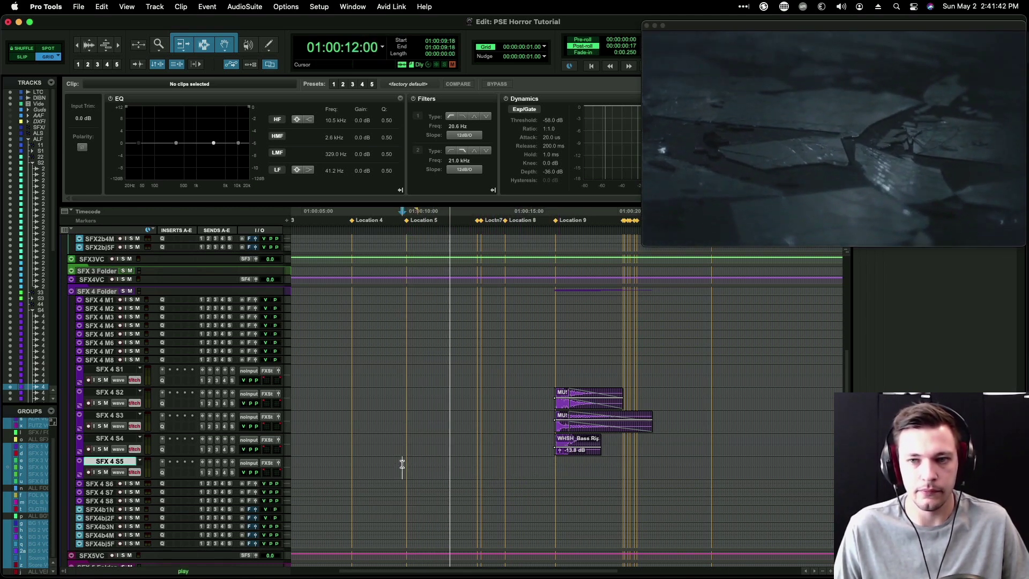
Step: Find the frame where the ground starts to crack and add a memory location at 01:00:12:07
click(441, 462)
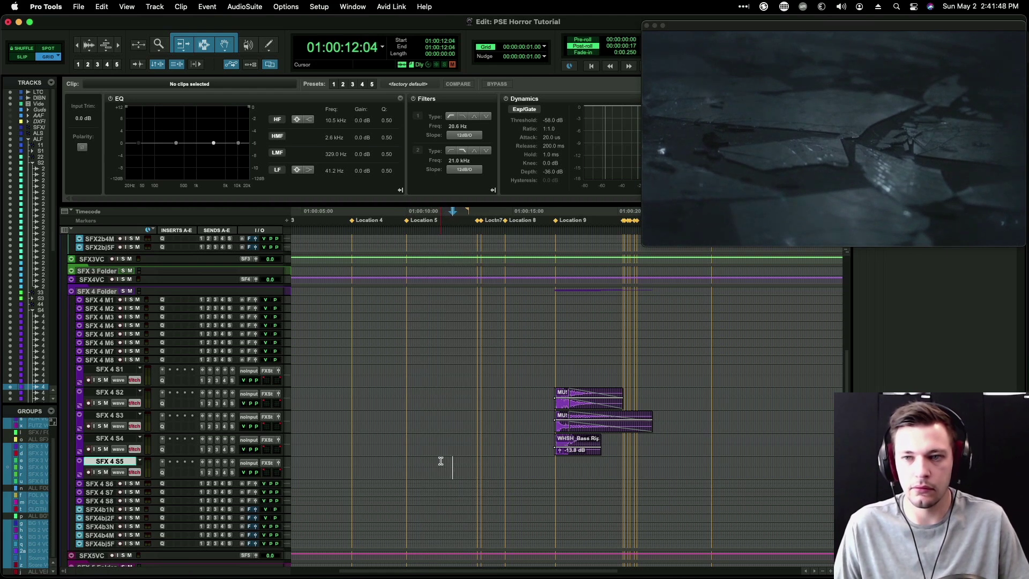
key(KP_Add)
key(KP_Add)
key(KP_Subtract)
key(KP_Subtract)
key(KP_Subtract)
key(KP_Add)
key(KP_Enter)
key(Return)
Step: Advance three frames and add another memory location at 01:00:12:10
key(KP_Add)
key(KP_Add)
key(KP_Add)
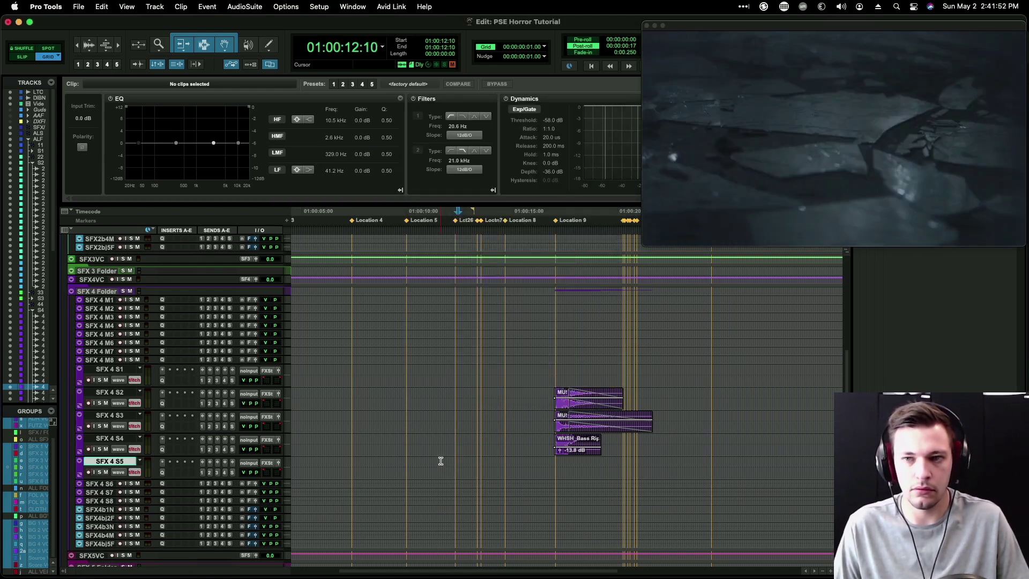
key(KP_Enter)
key(Return)
Step: Place the edit cursor on SFX 4 S5 at 01:00:12:05, just before the two new markers
key(t)
key(t)
key(t)
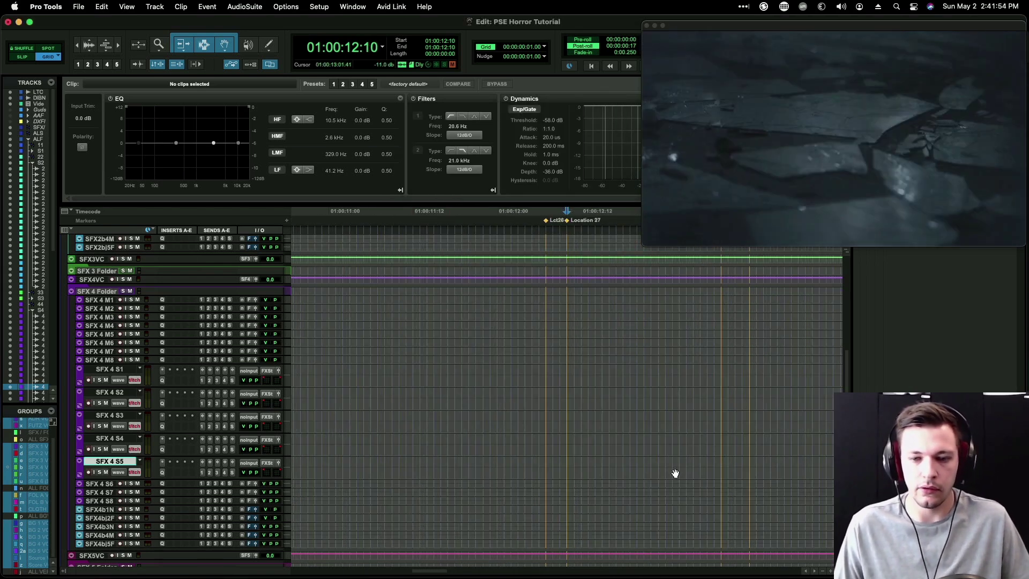
click(547, 468)
drag(564, 467, 755, 467)
key(super+bracketleft)
key(super+bracketleft)
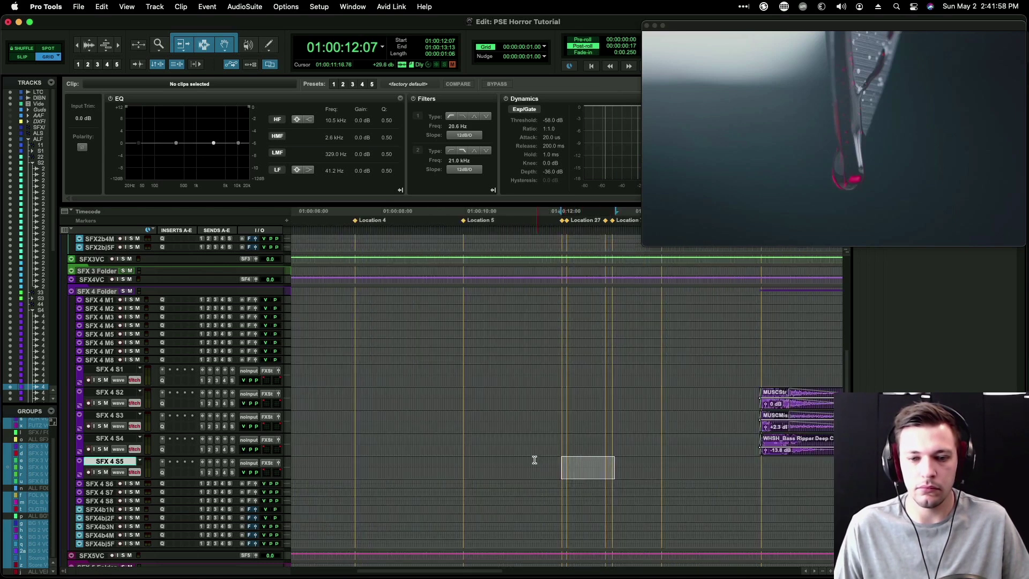
click(452, 464)
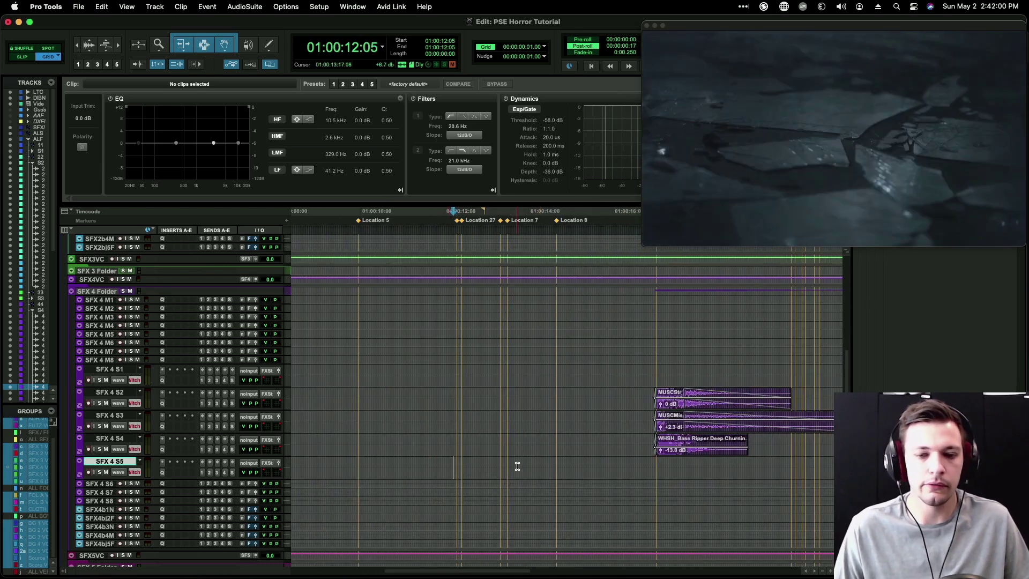
Step: Switch to SoundQ, search for "stinger", audition the results and choose Stinger Synth Impact Big Hit Boom Reverb_PSE_GEN_N4RV7.wav
click(536, 567)
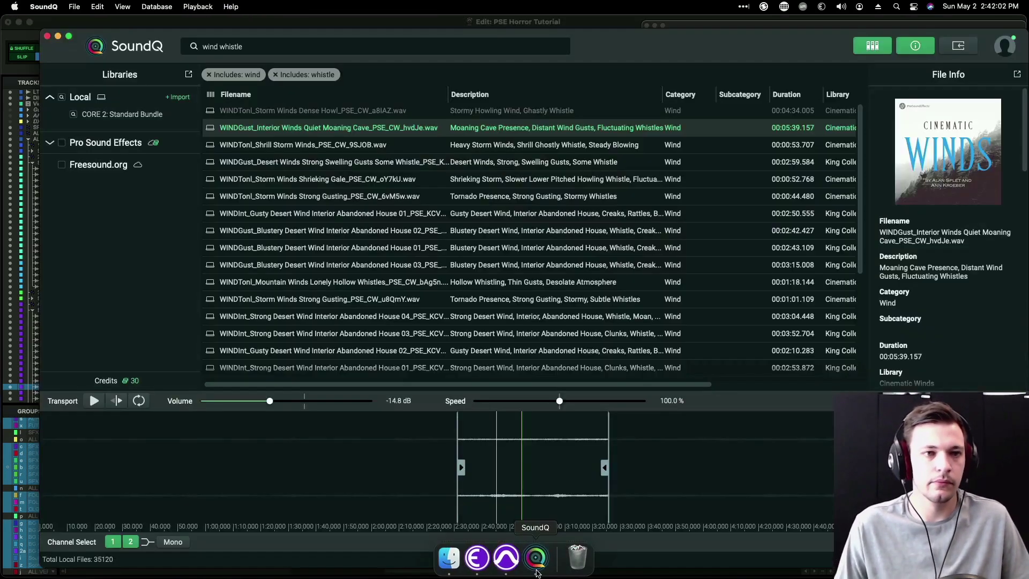
click(242, 41)
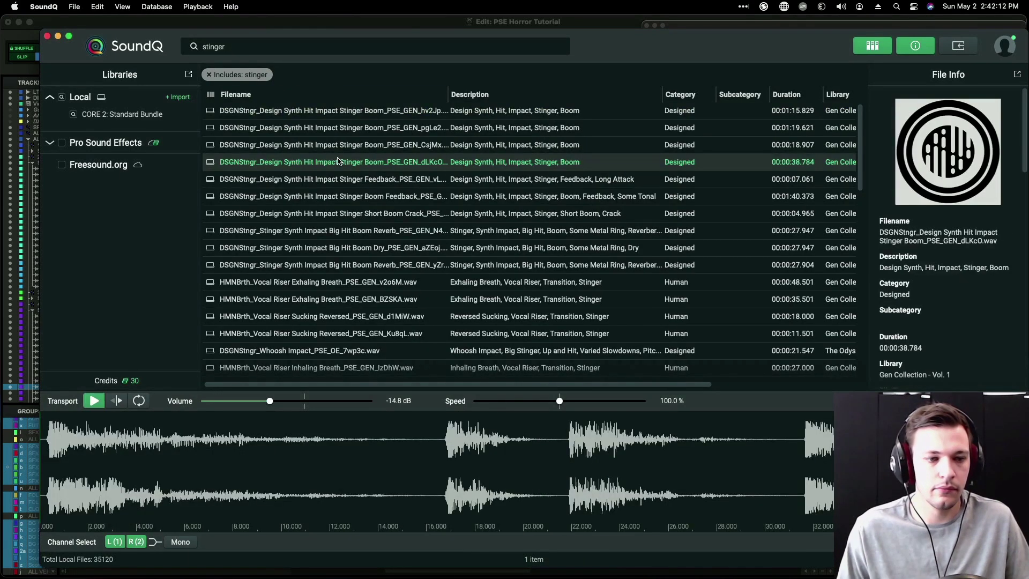
click(444, 231)
click(444, 277)
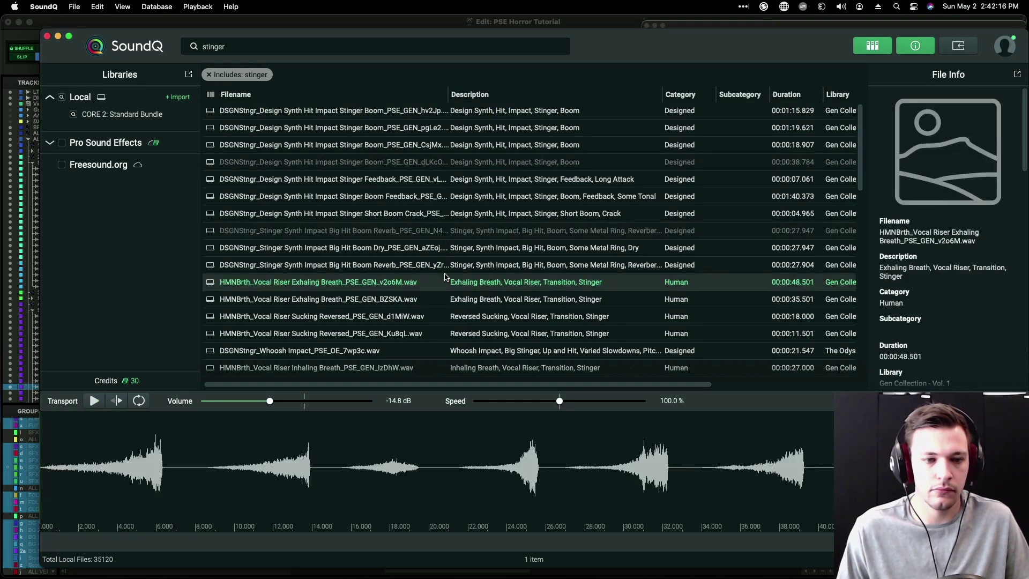
click(435, 232)
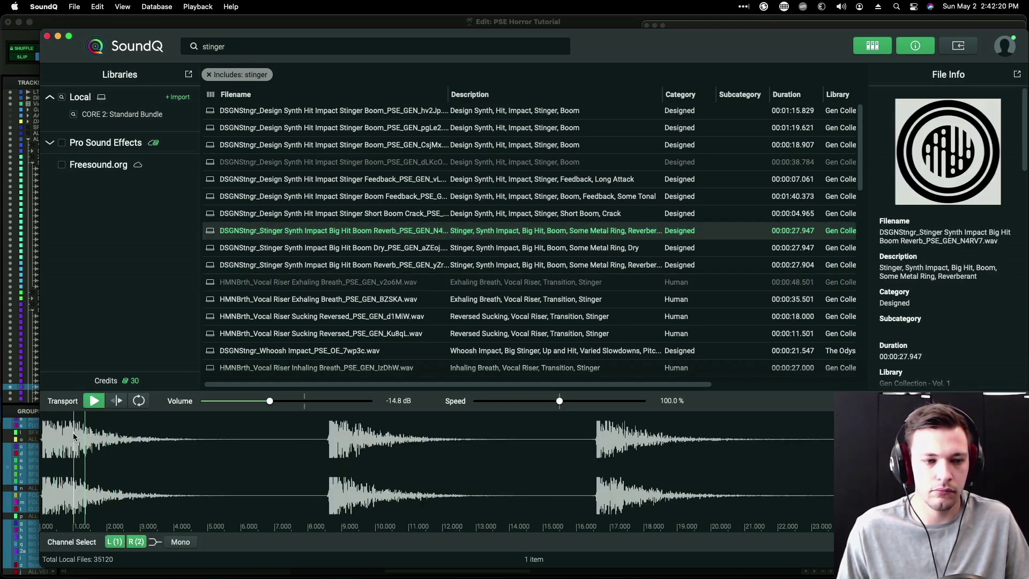
Step: Select about 0.7 seconds of the stinger's first hit and transfer it to SFX 4 S5 at 01:00:12:05 in Pro Tools
drag(73, 436, 87, 433)
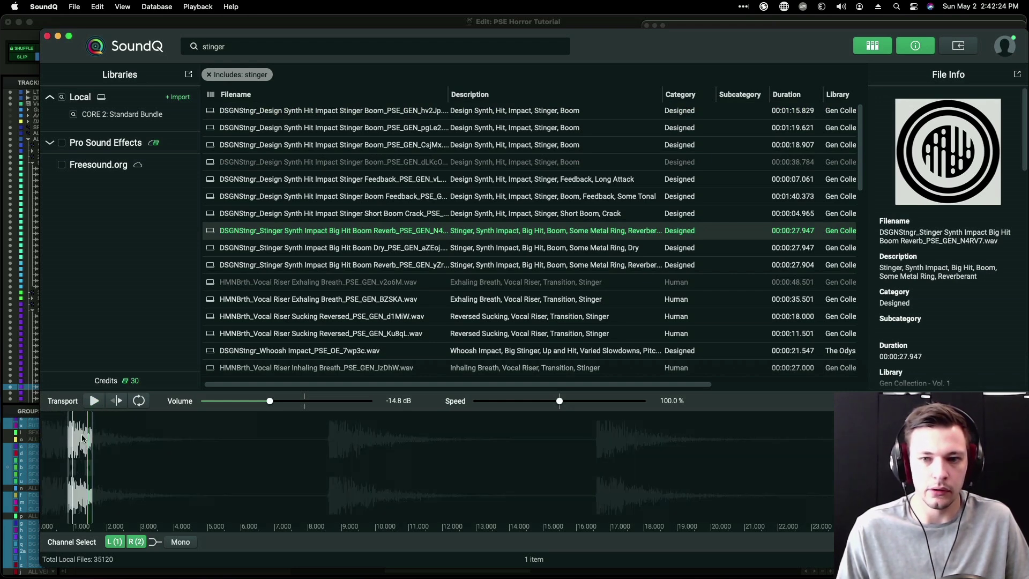
drag(93, 445, 313, 464)
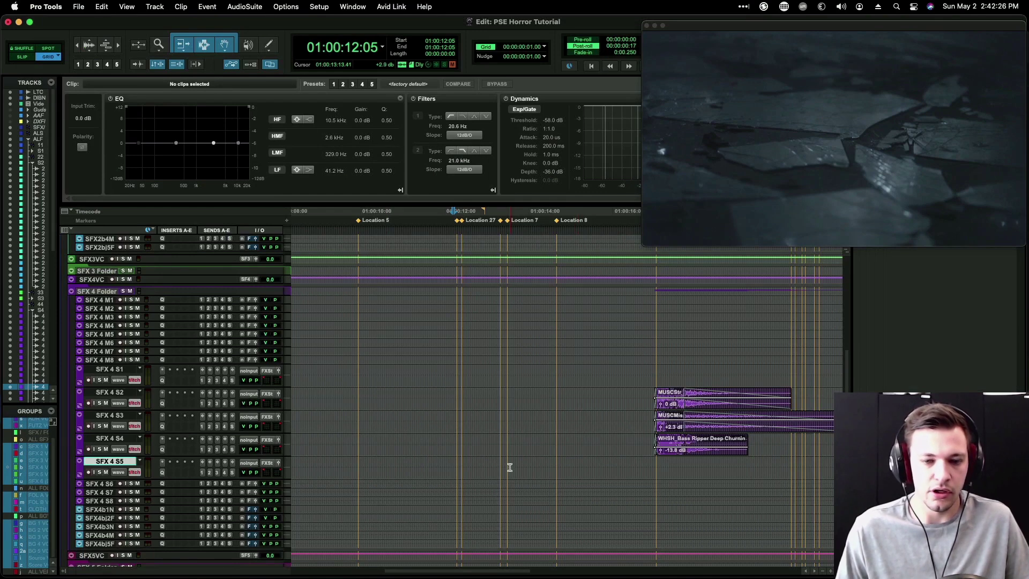
key(super+Tab)
key(s)
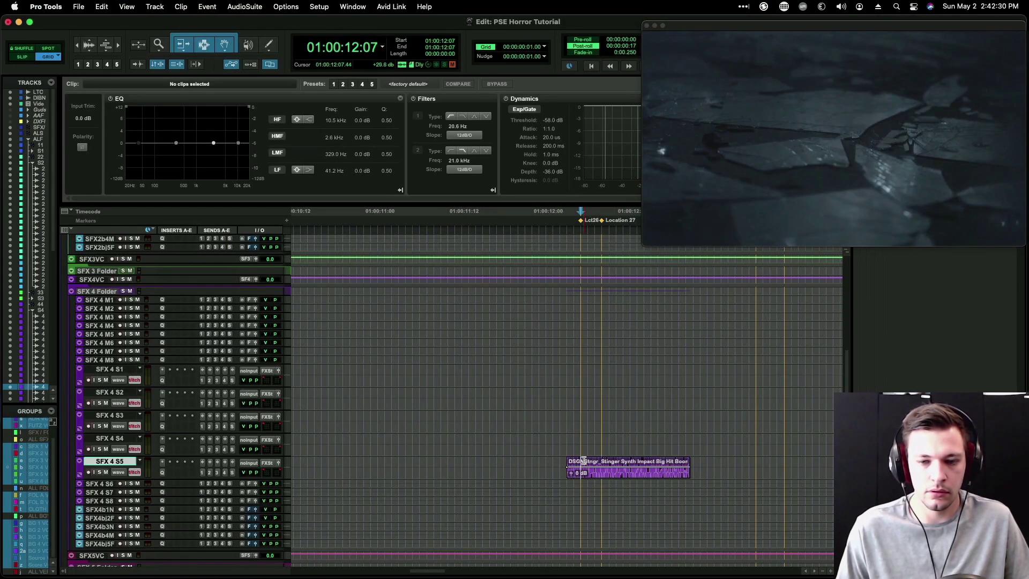
Step: Fade the stinger clip in until 01:00:12:07, trim its end to 01:00:12:13 and fade it out from 01:00:12:10
key(d)
click(623, 459)
key(s)
click(601, 461)
key(g)
click(591, 476)
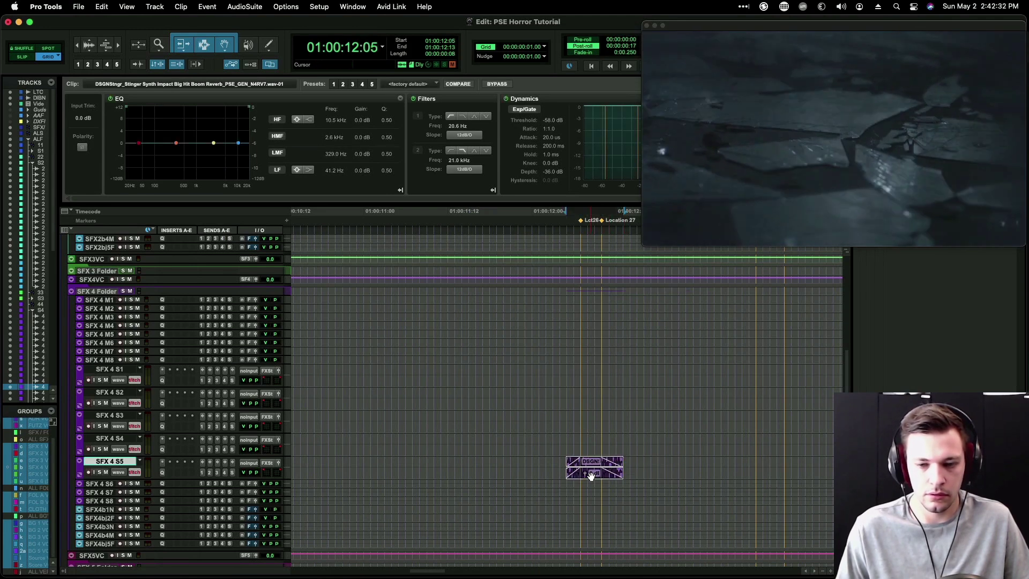
Step: Change the stinger clip's fade-in and fade-out to curved shapes and return the edit cursor to the clip's start
click(573, 475)
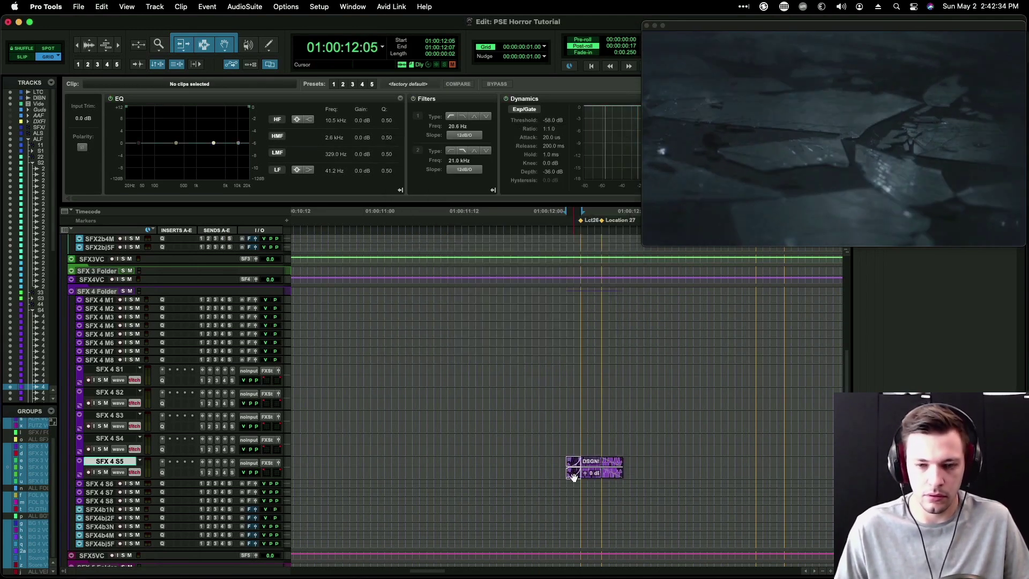
drag(605, 475, 616, 476)
key(super+f)
key(Return)
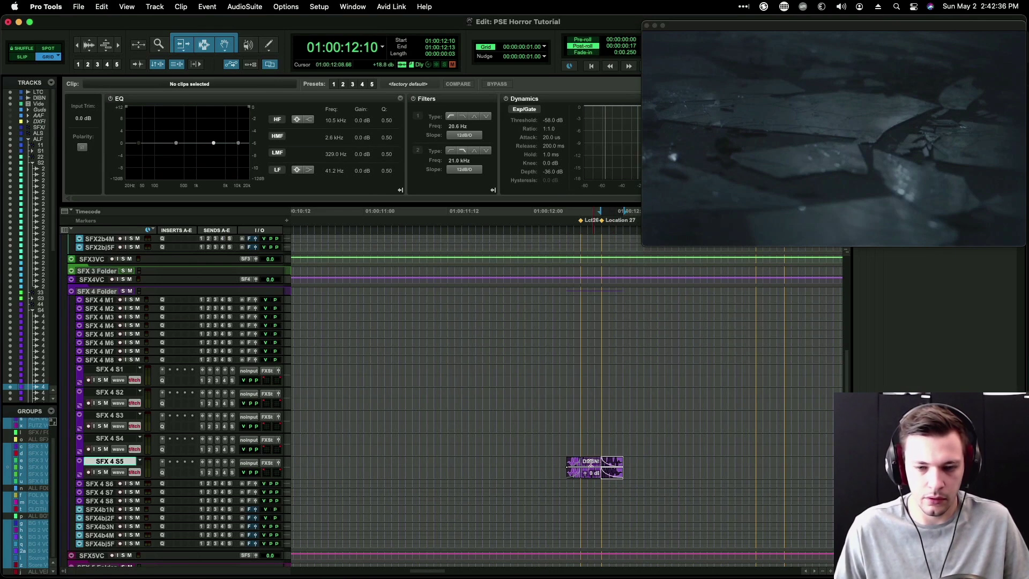
click(496, 460)
key(Tab)
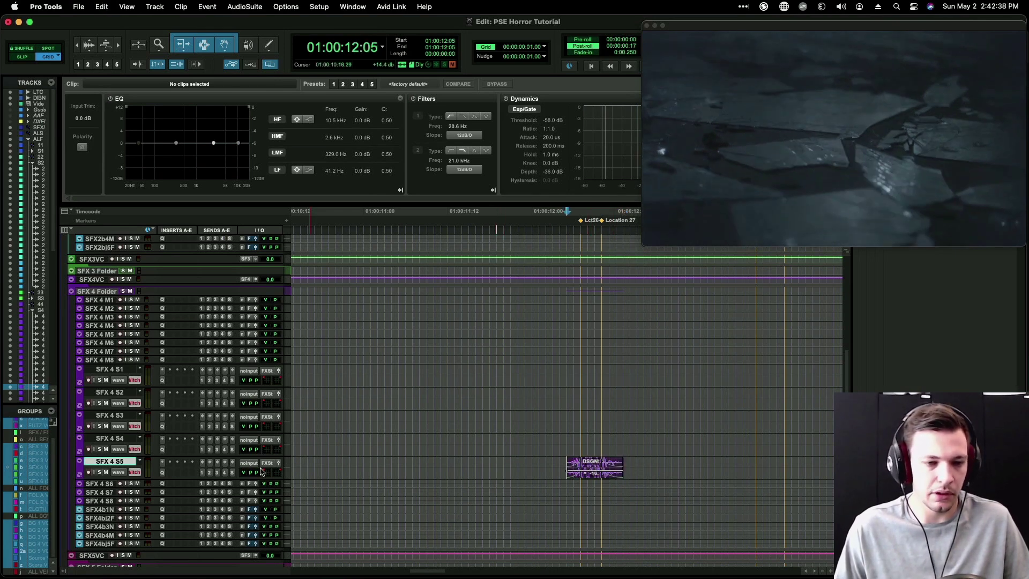
Step: Solo SFX 4 S5, automate its send D to SFX V 4 at -4.9 dB over the first stinger, and lower that clip's gain
click(225, 473)
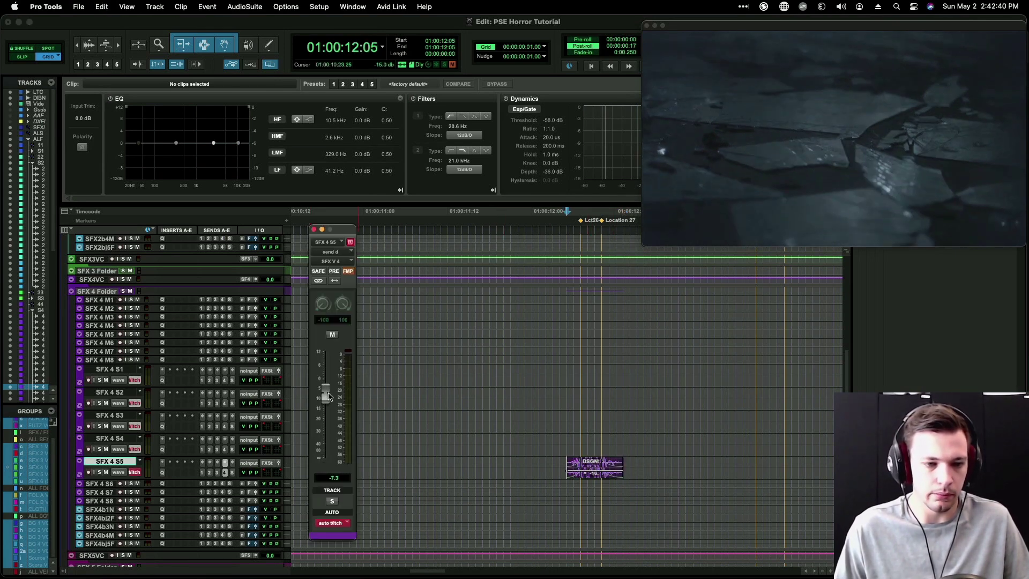
key(space)
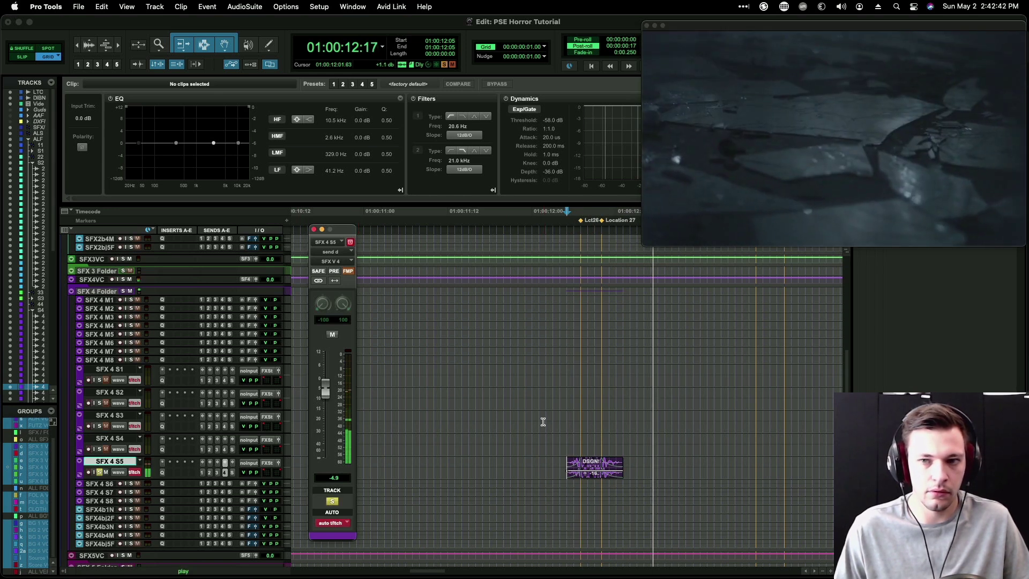
key(space)
drag(594, 474, 594, 475)
key(r)
scroll(581, 450, right, 1)
Step: Switch to SoundQ, select about 2.7 seconds of the stinger's first hit and transfer it to SFX 4 S5 near 01:00:13:05 in Pro Tools
key(super+Tab)
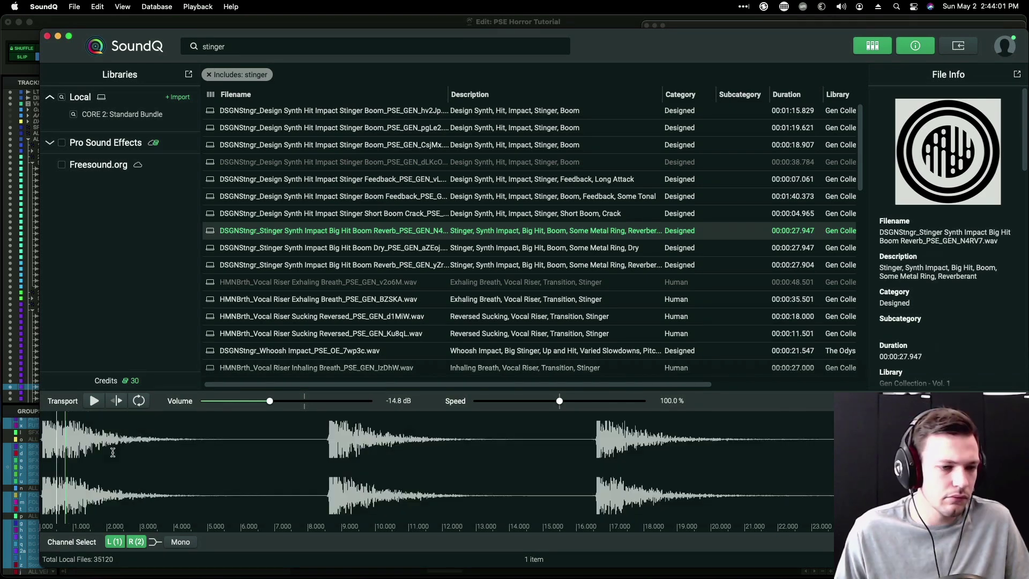
drag(141, 451, 48, 452)
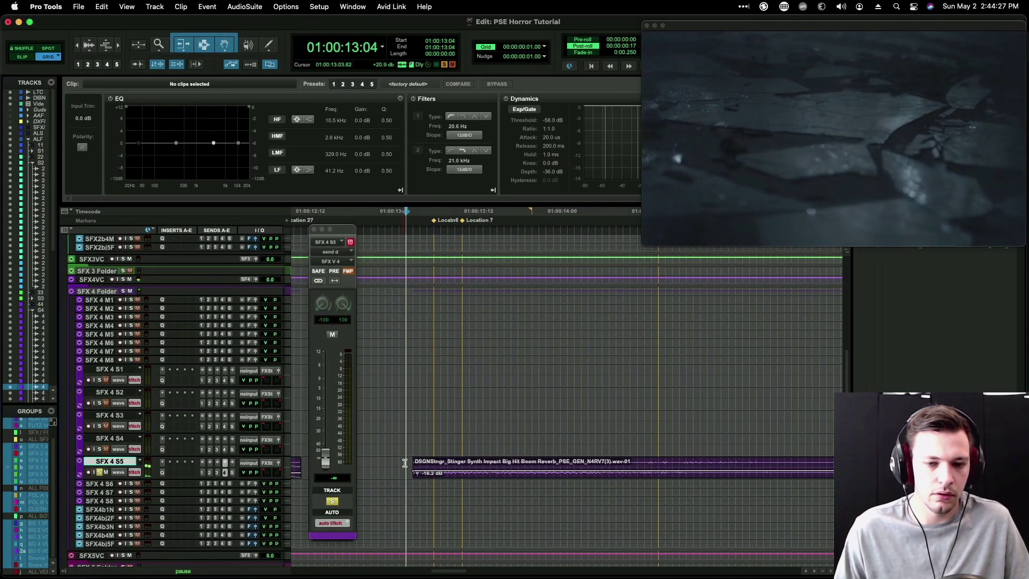
key(space)
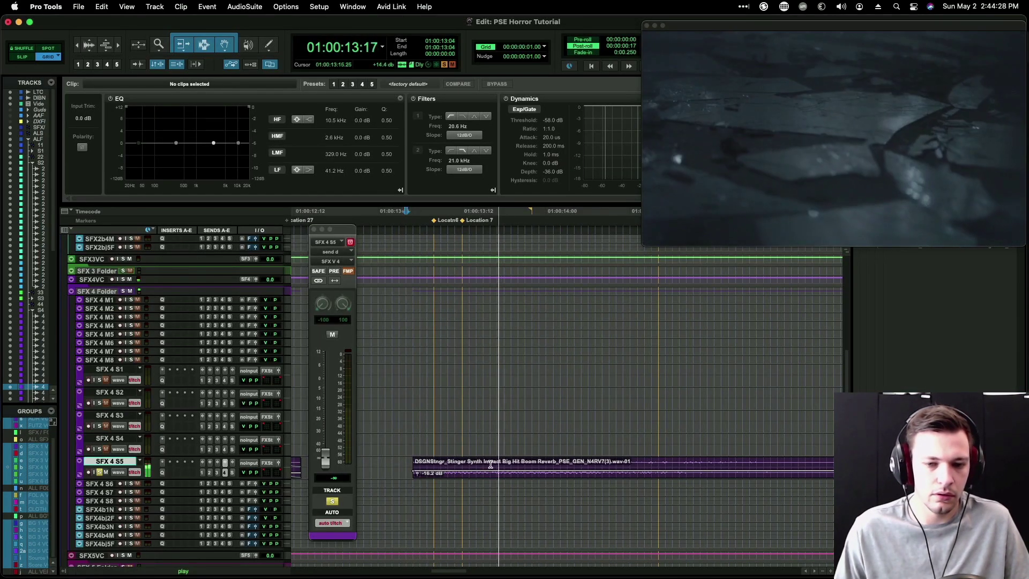
Step: Trim the new stinger clip to run from about 01:00:14:02 to 01:00:14:12, with short fades in and out
click(570, 463)
key(space)
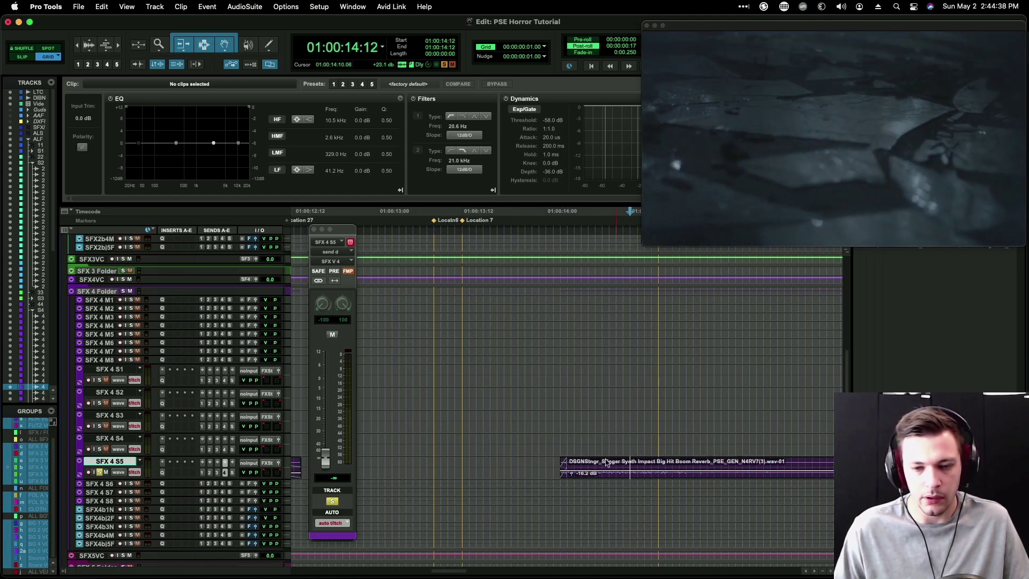
key(s)
click(609, 464)
key(g)
Step: Move the trimmed stinger clip so it starts at 01:00:13:07 and play it back
drag(579, 475, 449, 475)
key(t)
key(t)
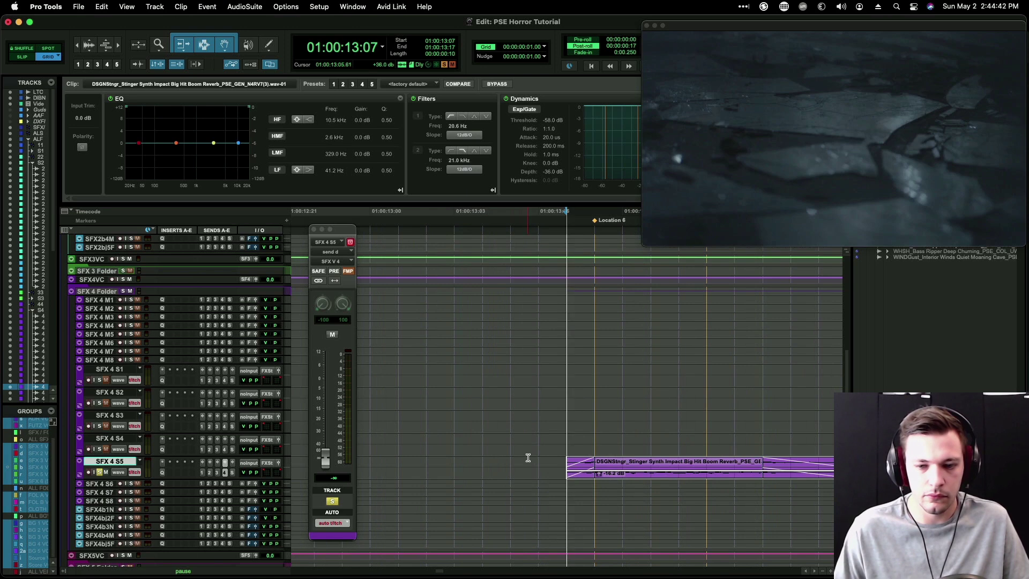
key(space)
key(space)
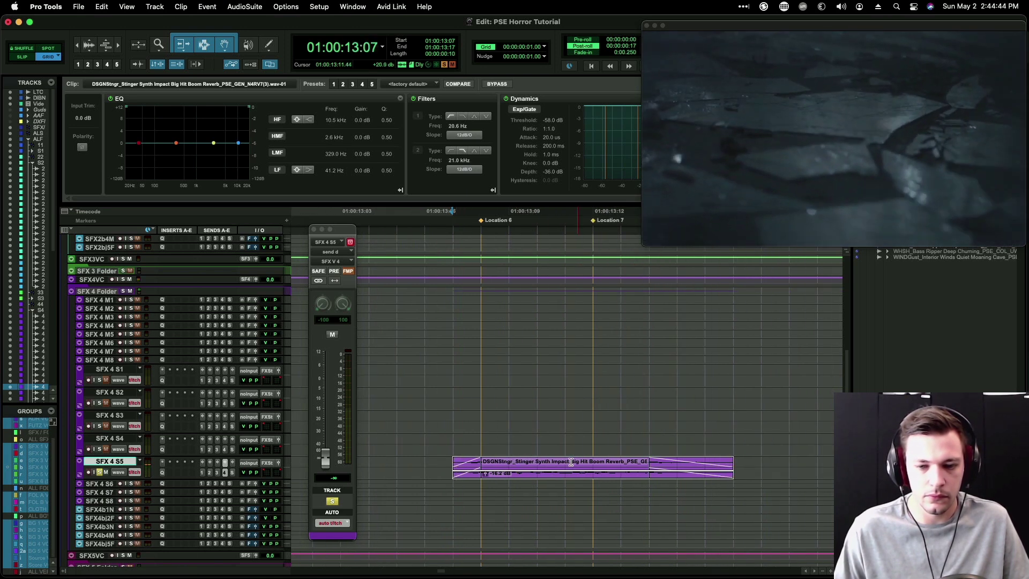
Step: Lengthen the second stinger's fade-out so it starts at about 01:00:13:09 and change it to a curved shape
click(576, 462)
key(g)
click(515, 465)
key(g)
click(557, 478)
key(super+f)
key(Return)
Step: Automate SFX 4 S5's send D at -13.7 dB over the second stinger during playback
key(r)
key(r)
click(550, 469)
key(space)
key(space)
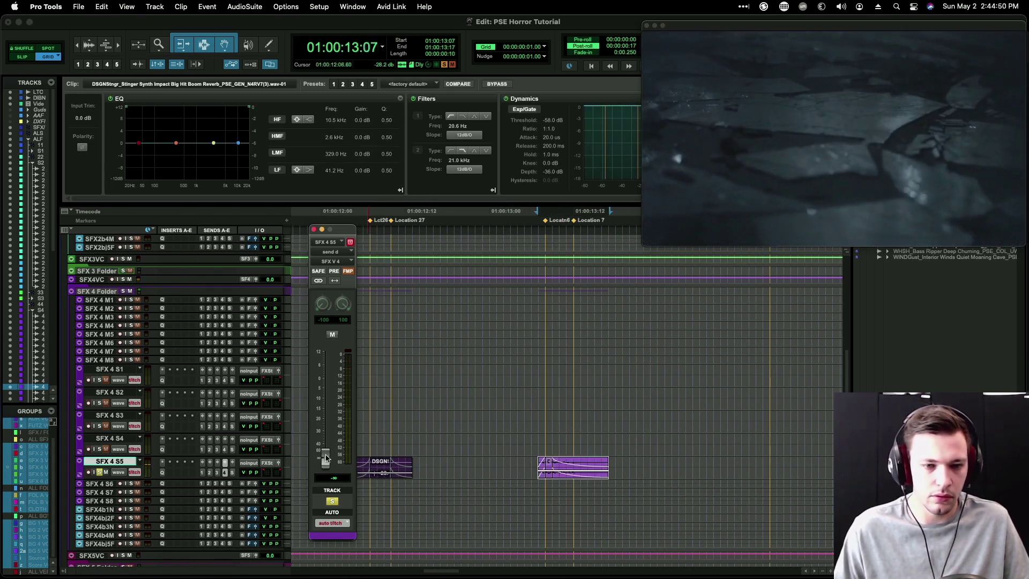
key(space)
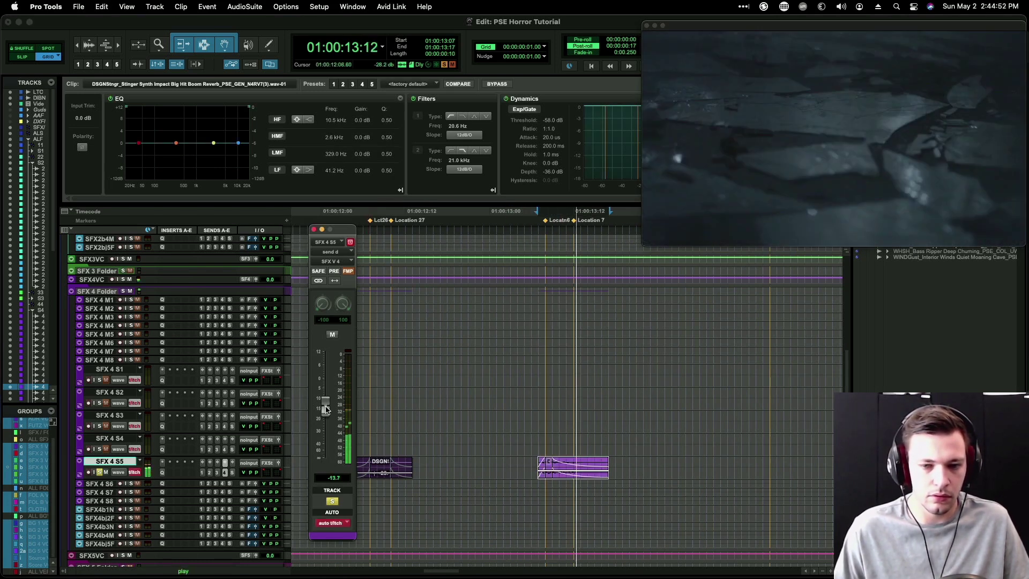
key(r)
key(space)
key(space)
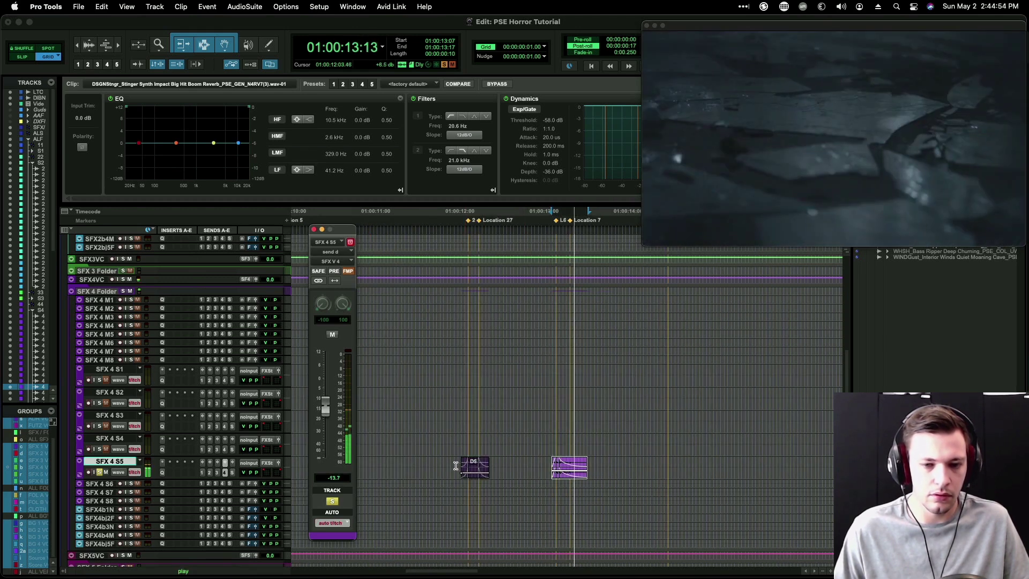
Step: Turn off the solo on SFX 4 S5 and play from 01:00:05:12 to check both stingers in the full mix
scroll(455, 466, left, 5)
click(455, 466)
key(space)
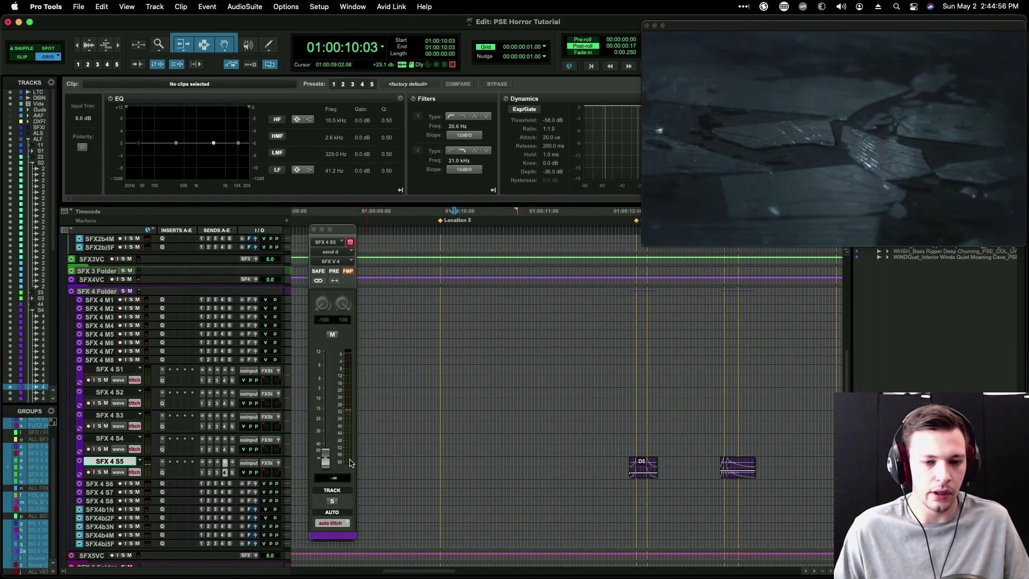
click(391, 462)
key(r)
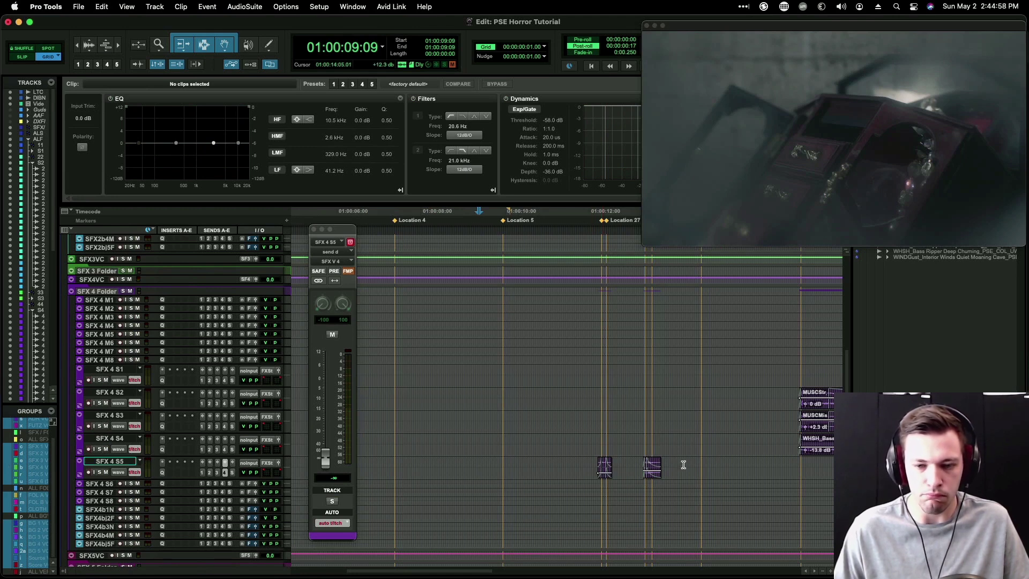
drag(683, 464, 541, 462)
key(r)
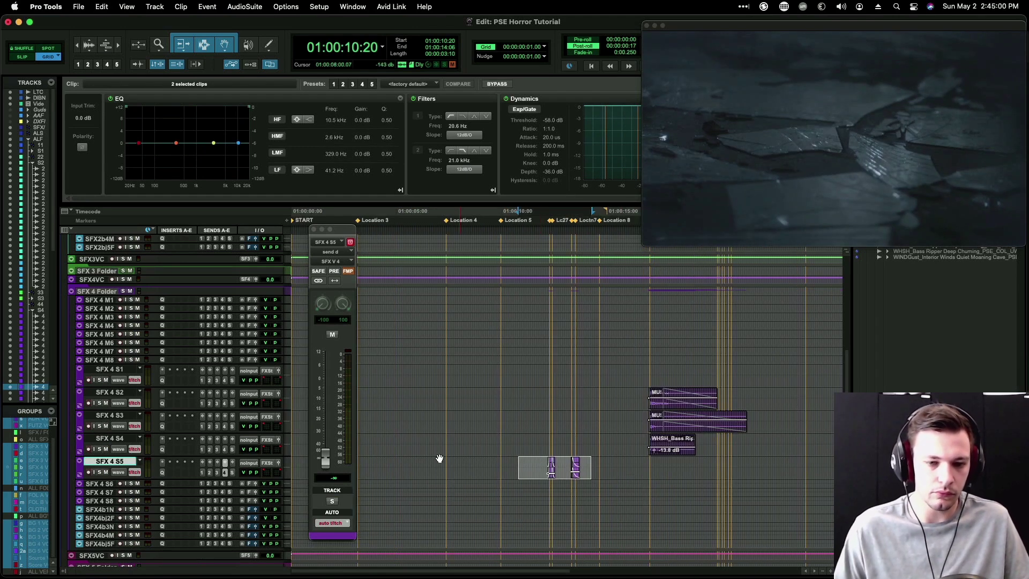
click(407, 458)
key(space)
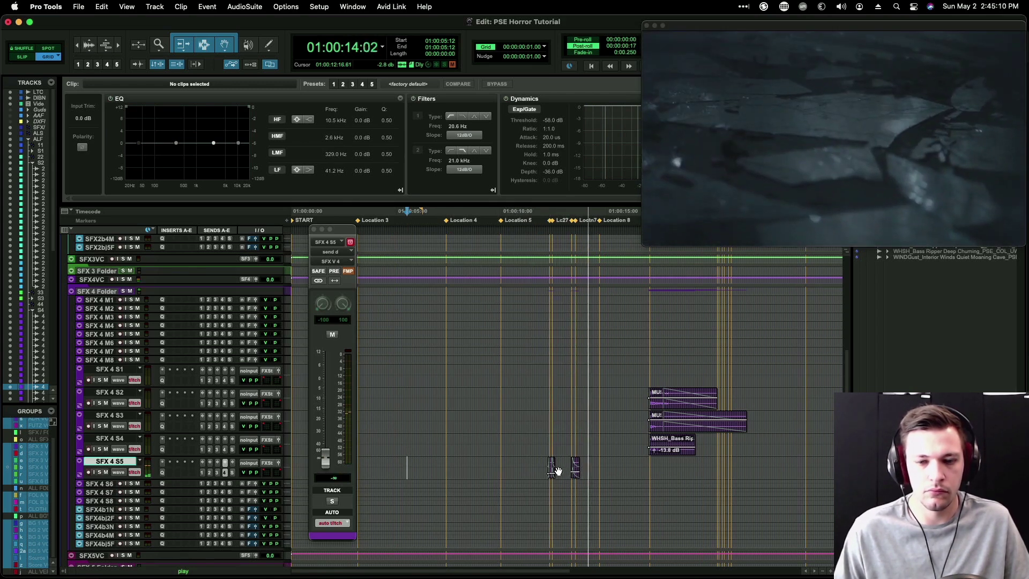
key(space)
Step: Extend the second stinger's start to 01:00:13:06, with its fade-in running until 01:00:13:09
click(564, 468)
key(t)
key(t)
key(t)
key(t)
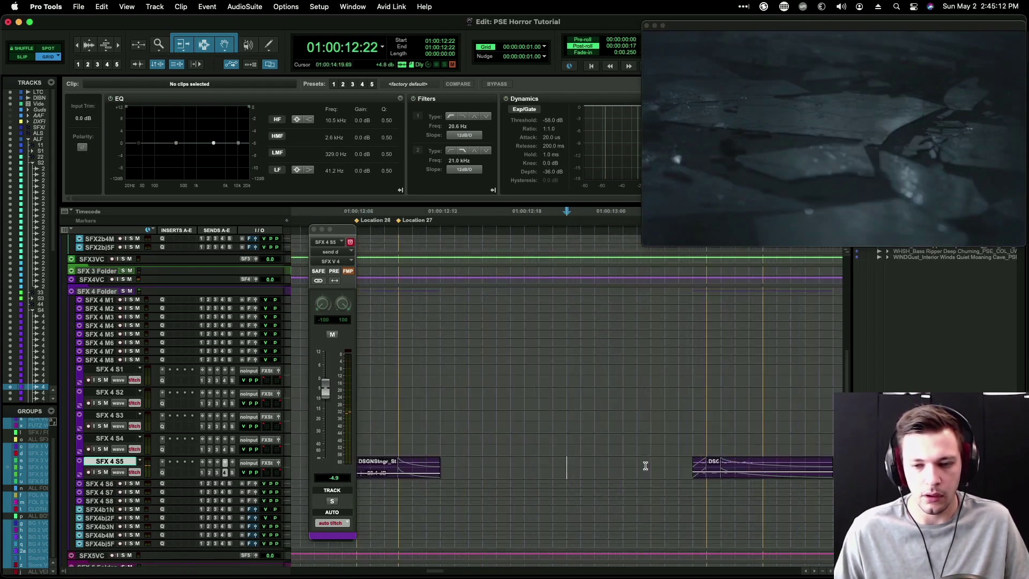
click(727, 464)
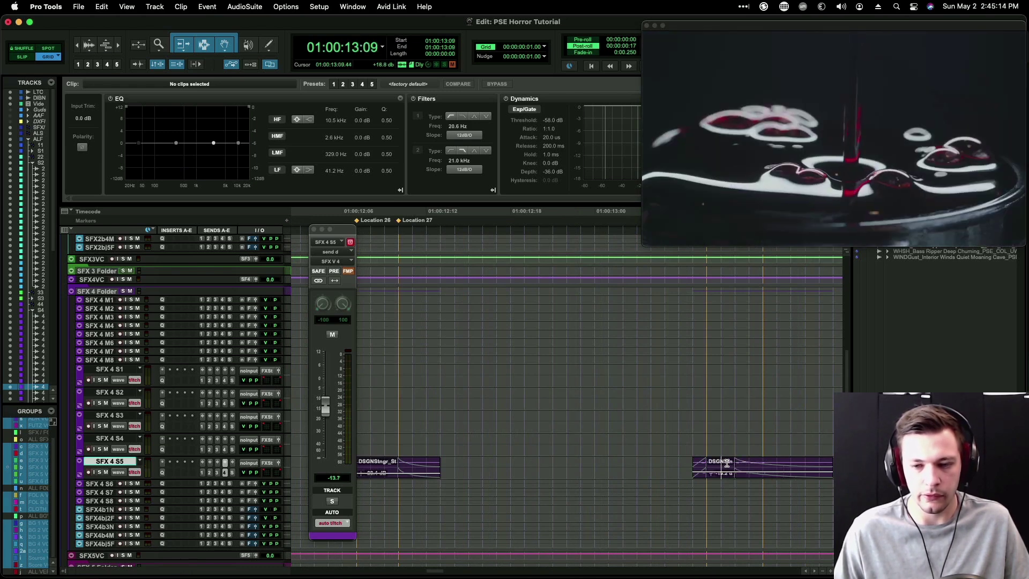
drag(697, 467, 678, 467)
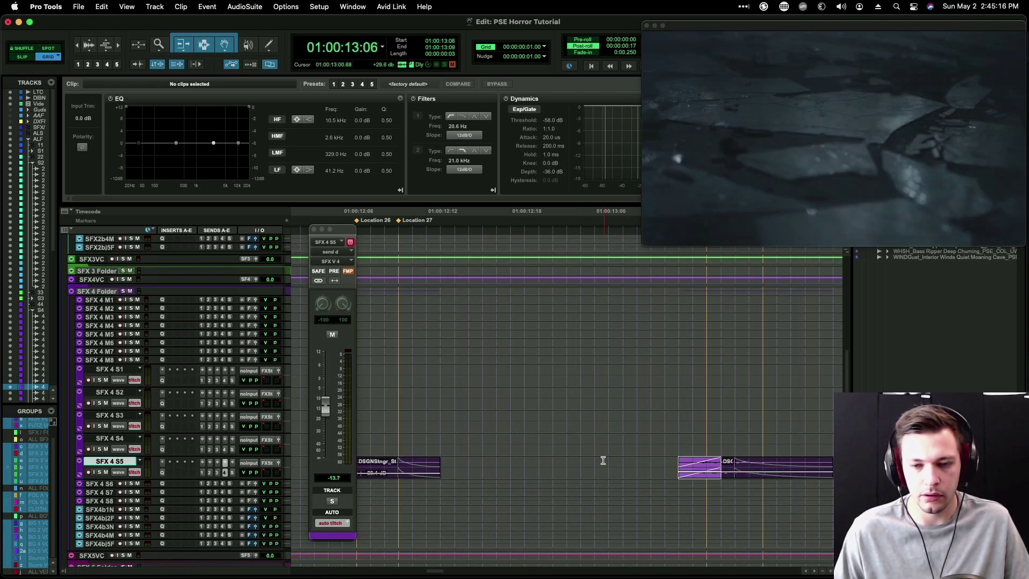
Step: Play back from 01:00:13:01 and 01:00:11:20, and fine-tune the second stinger's clip gain
click(605, 460)
key(space)
key(super+bracketleft)
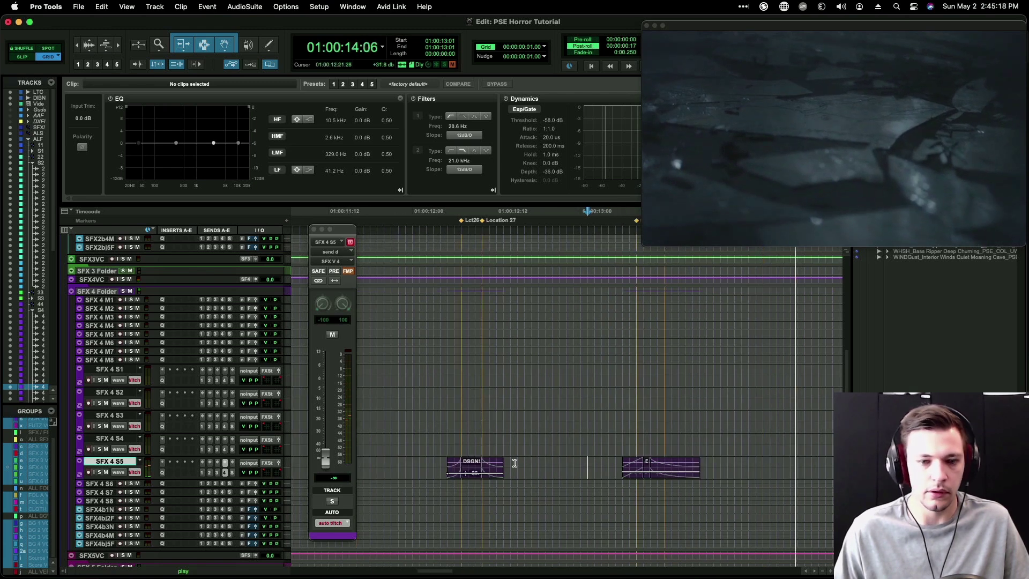
key(space)
click(387, 462)
key(space)
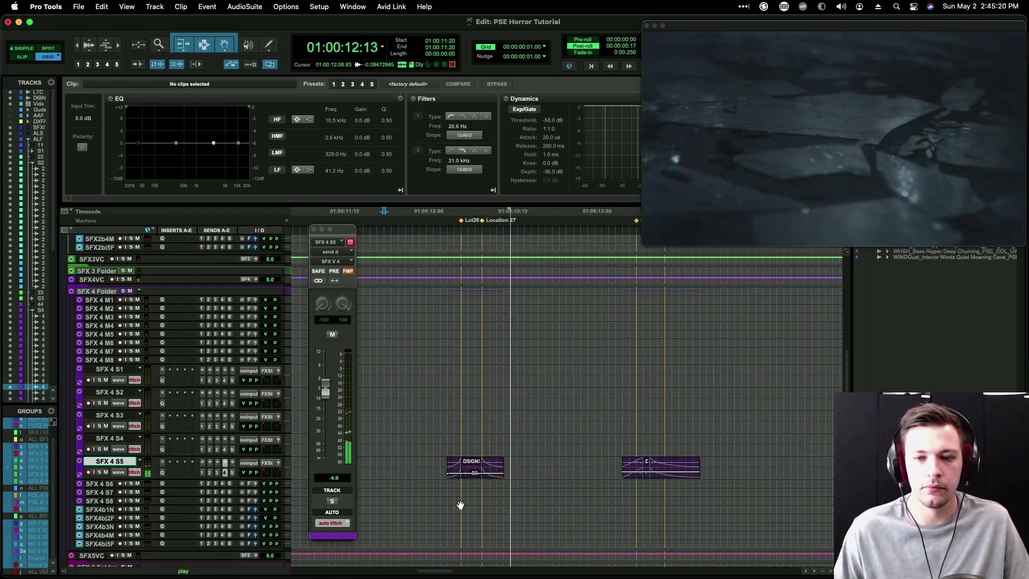
drag(661, 470, 660, 471)
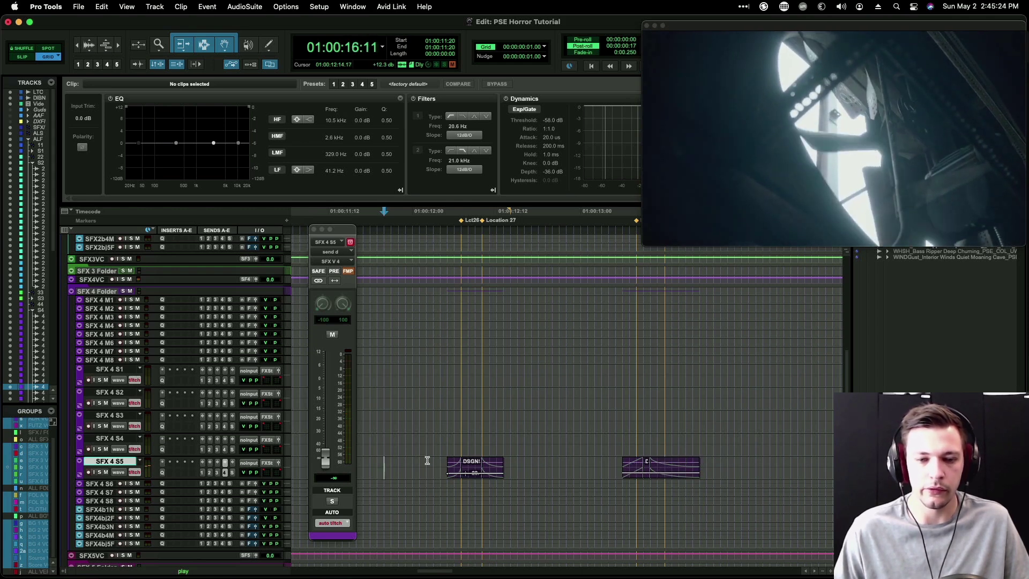
Step: Play back from 01:00:10:16 through the stingers to check their balance with the surrounding sound
key(space)
key(super+bracketleft)
click(473, 463)
key(space)
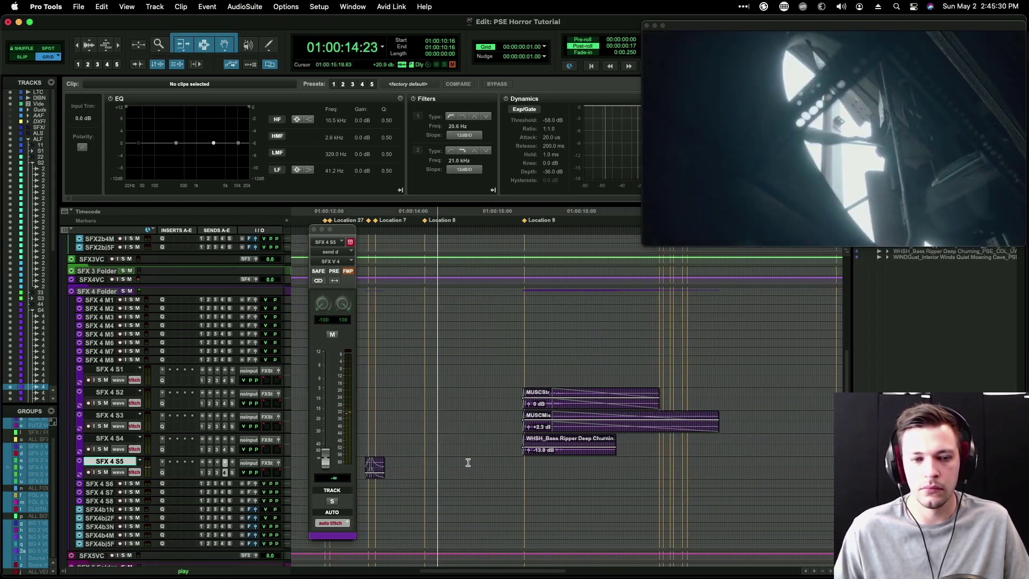
key(space)
Step: Show the send D level automation on SFX 4 S5 and select 01:00:12:12 to 01:00:12:19 around the first stinger's end
ctrl+super+click(328, 461)
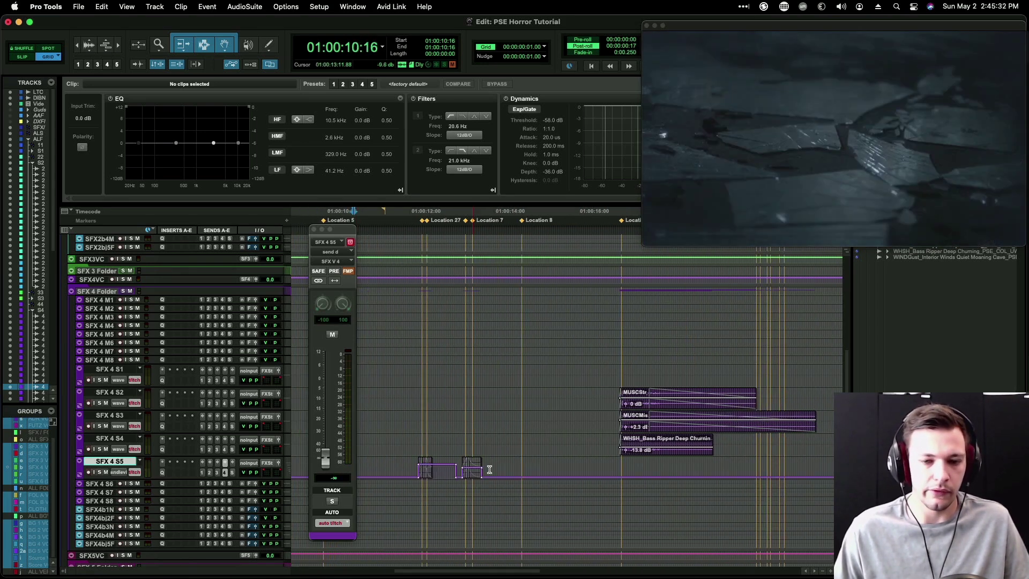
key(t)
drag(721, 475, 746, 476)
scroll(748, 476, right, 5)
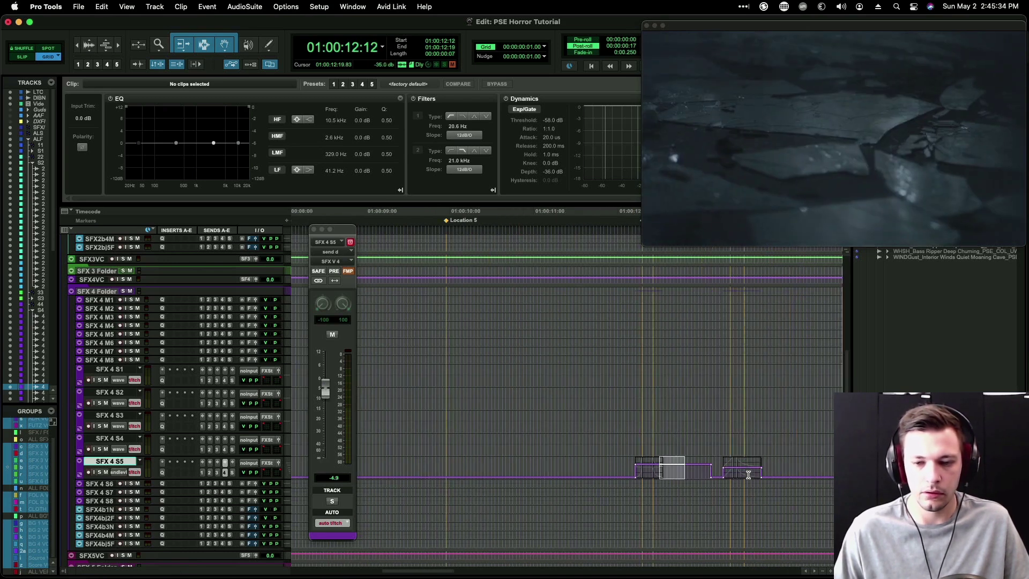
Step: Fill the send d automation level across the second stinger clip on SFX 4 S5, from 01:00:12:22 to 01:00:13:20
drag(571, 471, 650, 474)
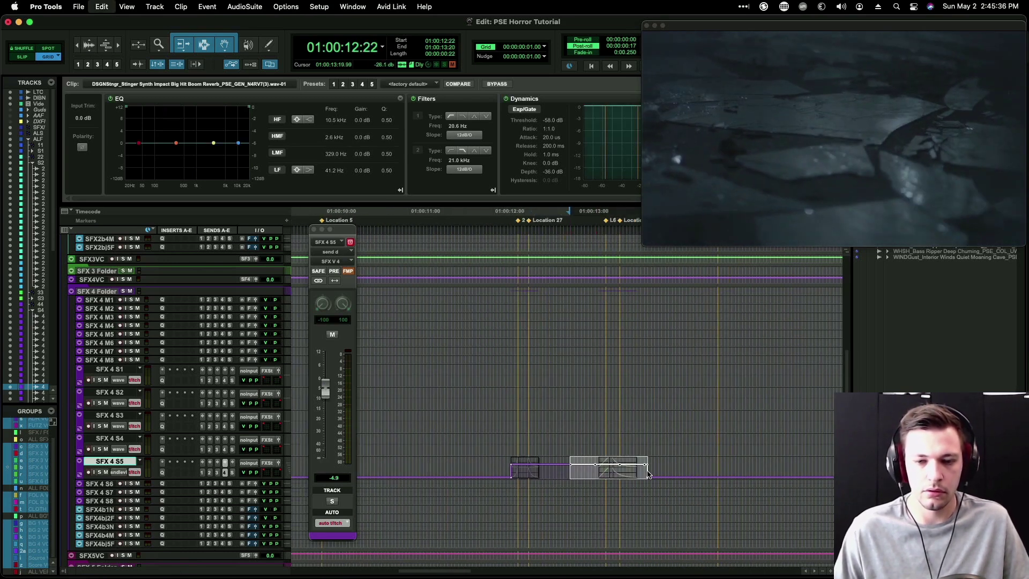
click(564, 472)
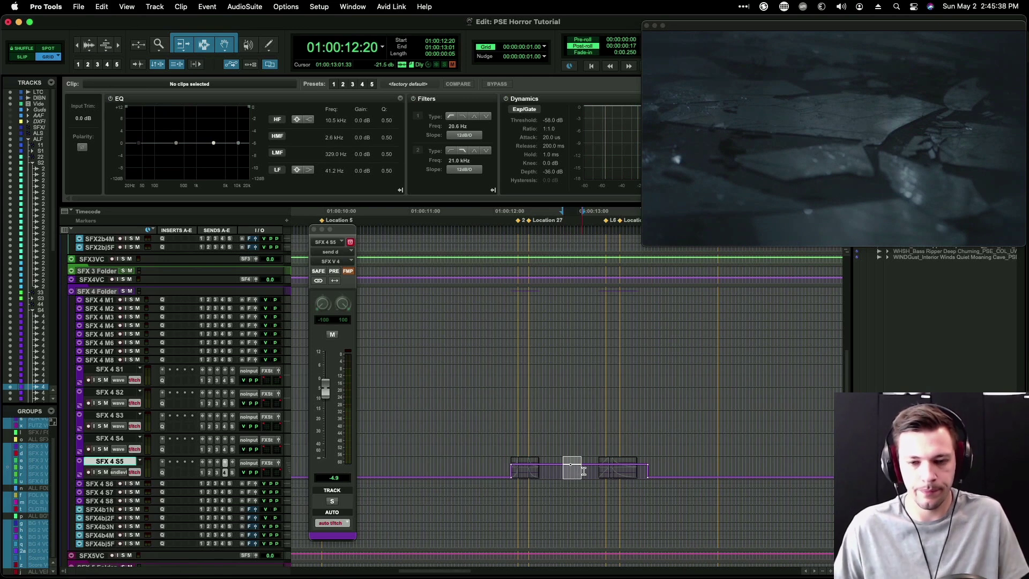
drag(520, 477, 569, 476)
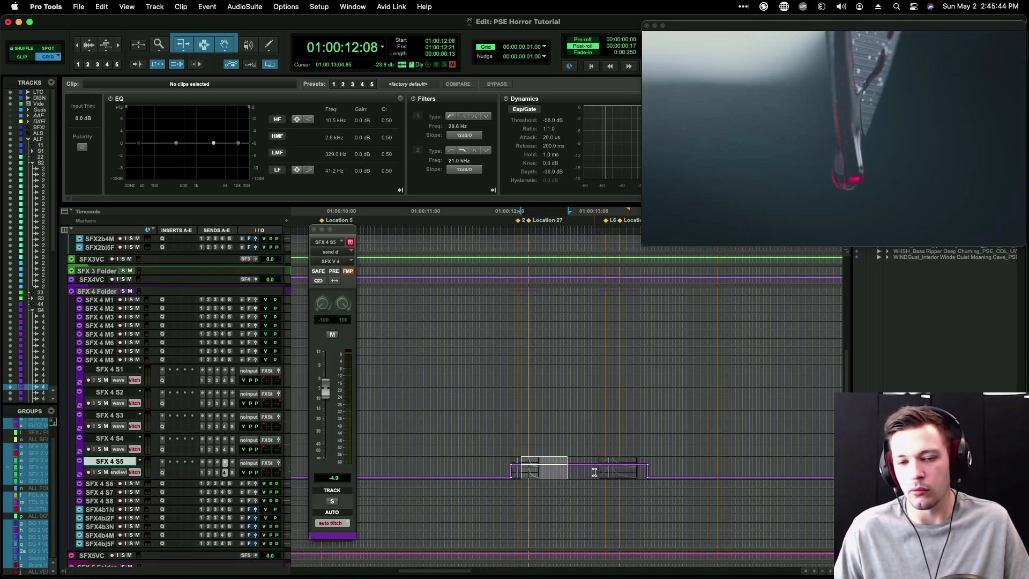
drag(558, 472, 655, 472)
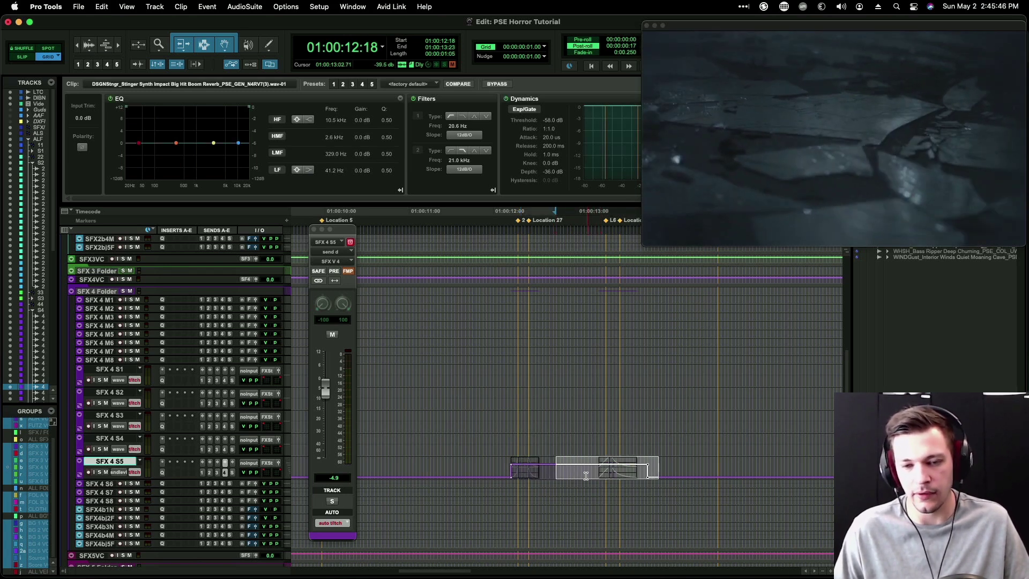
Step: Try repeating a copied piece of SFX 4 S5 send automation to fill 01:00:14:17 to 01:00:17:01, and undo it
drag(584, 472, 616, 472)
scroll(579, 461, right, 3)
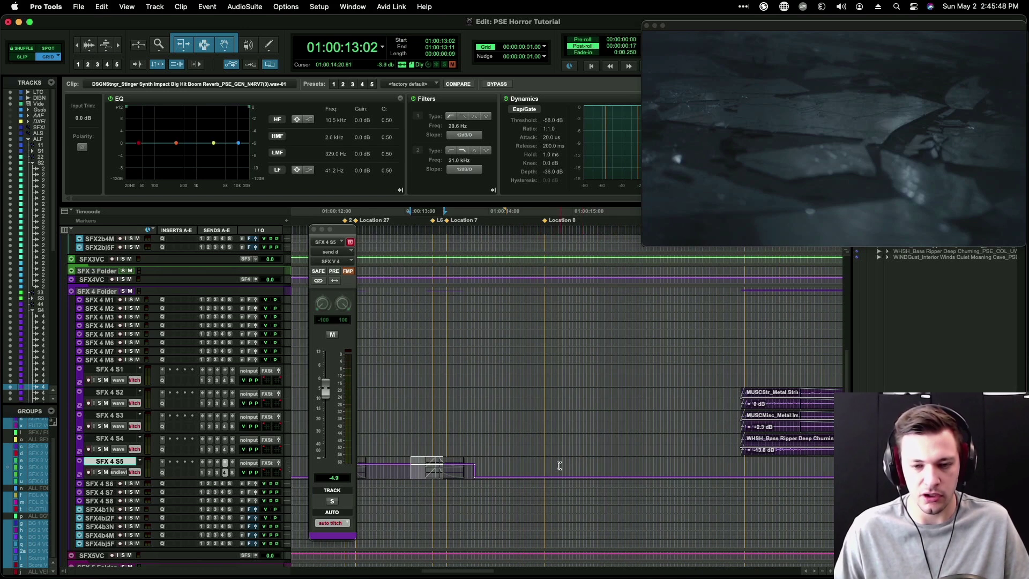
click(549, 468)
key(super+v)
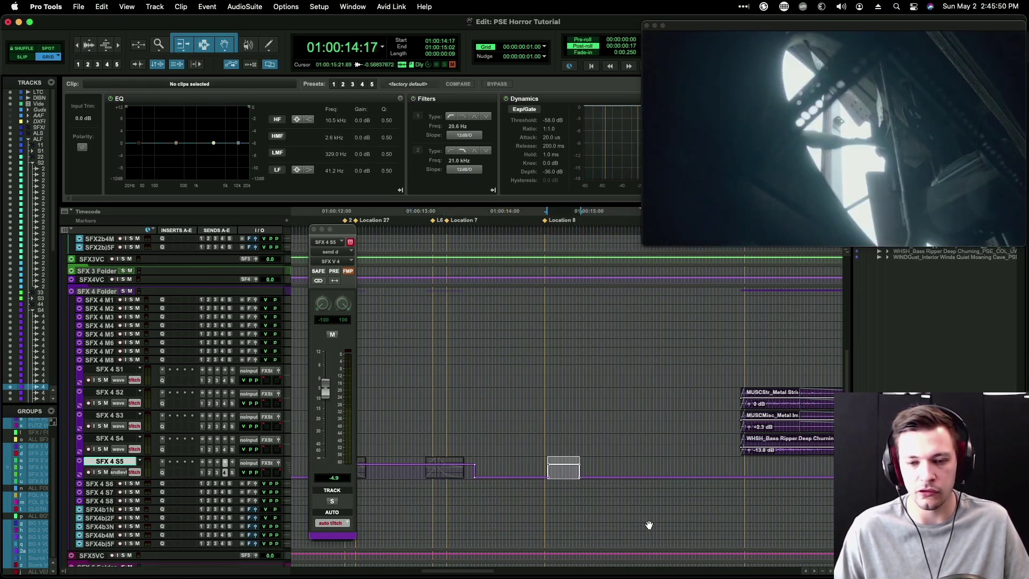
shift+click(743, 466)
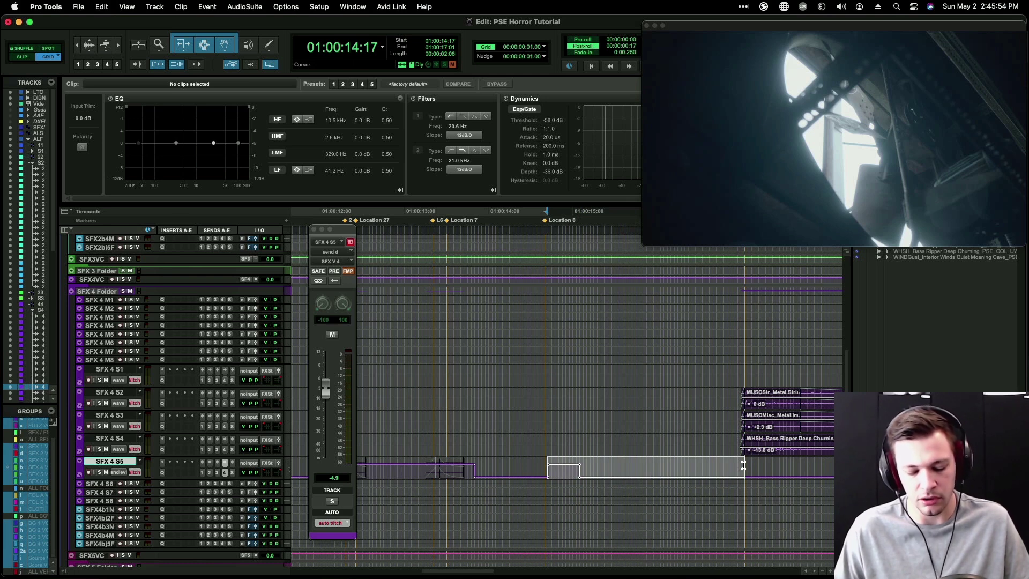
key(alt+shift+super+v)
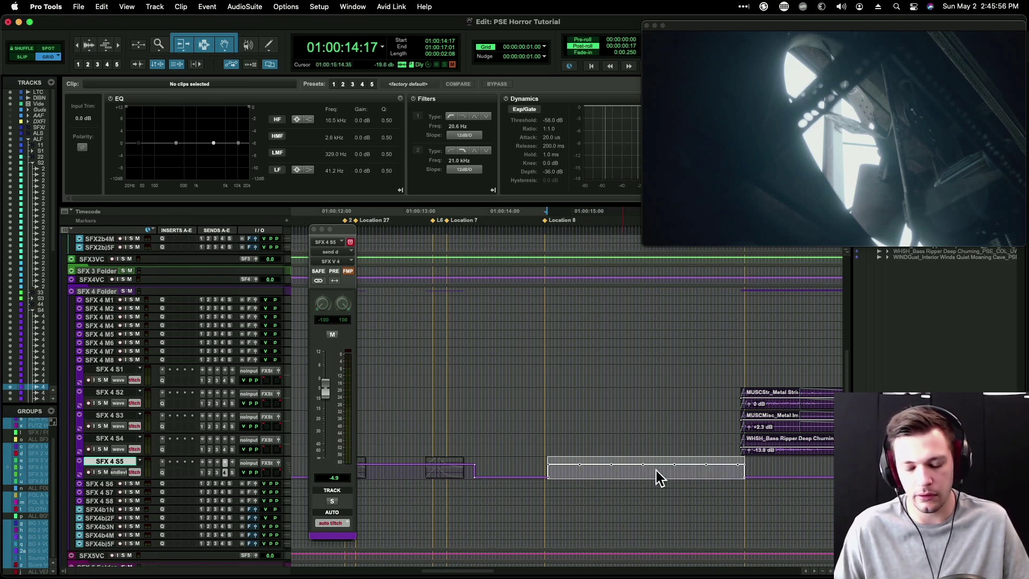
key(super+z)
key(super+z)
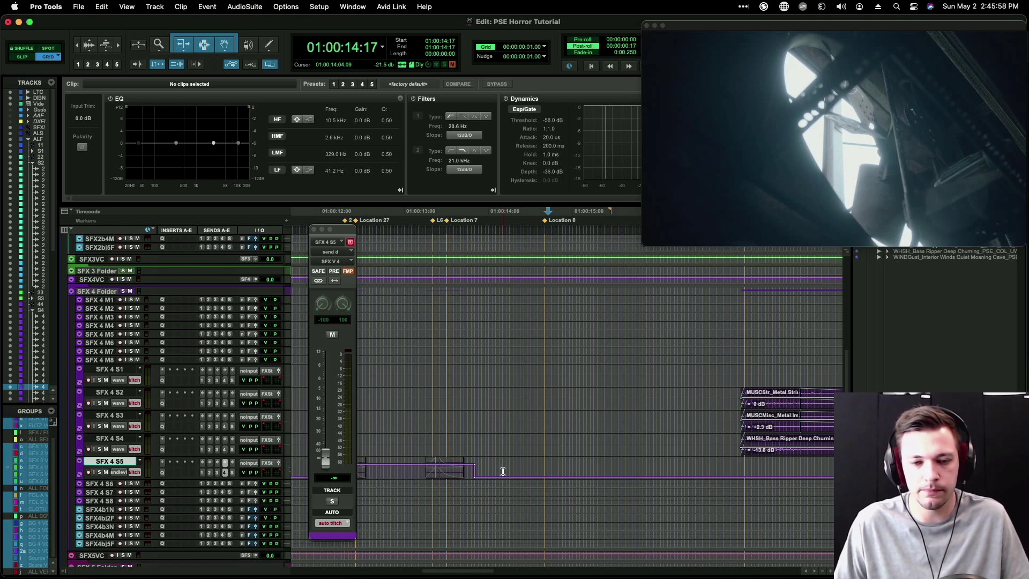
Step: Play back the mix from 01:00:11:21, through the stinger clips on SFX 4 S5 and past Location 9
scroll(503, 471, left, 5)
click(469, 460)
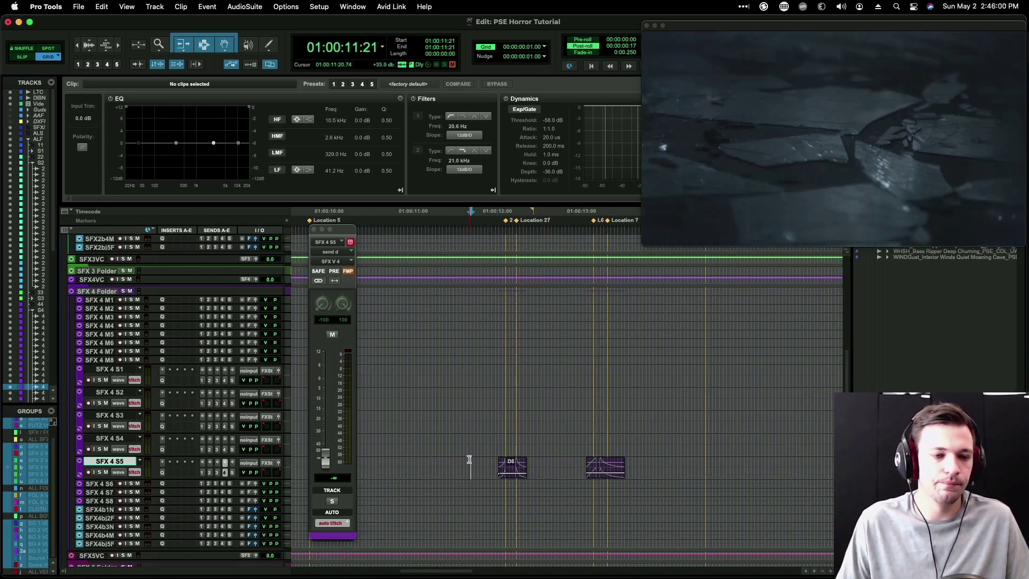
key(space)
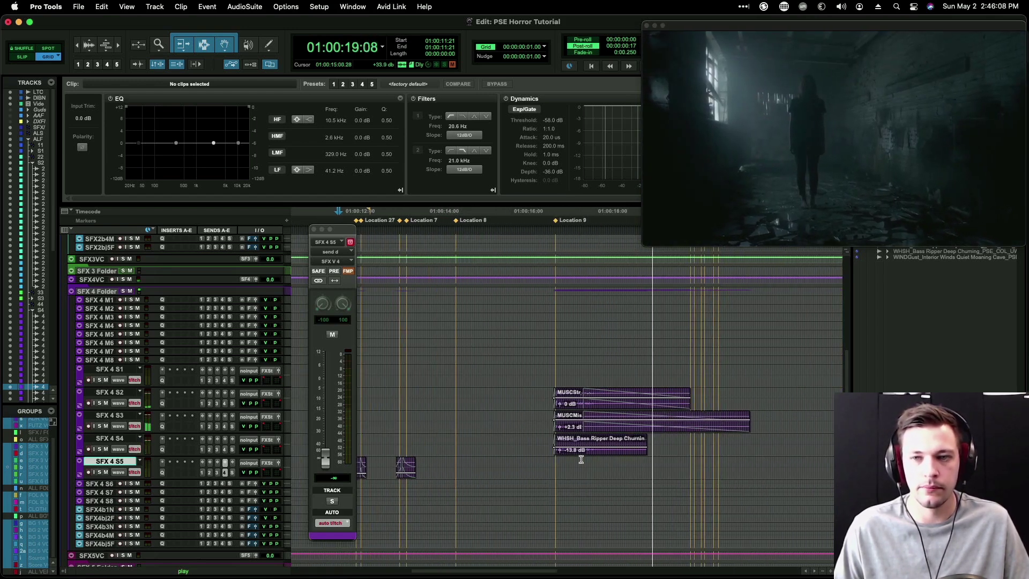
key(space)
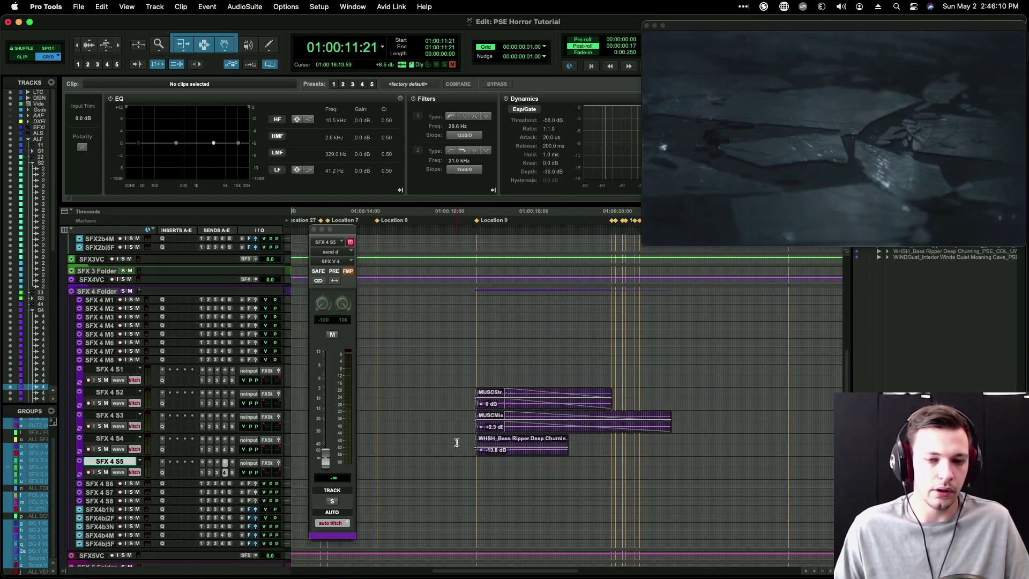
Step: Solo SFX 4 S4 and audition the Bass Ripper whoosh clip from Location 9
click(450, 443)
key(shift+s)
key(space)
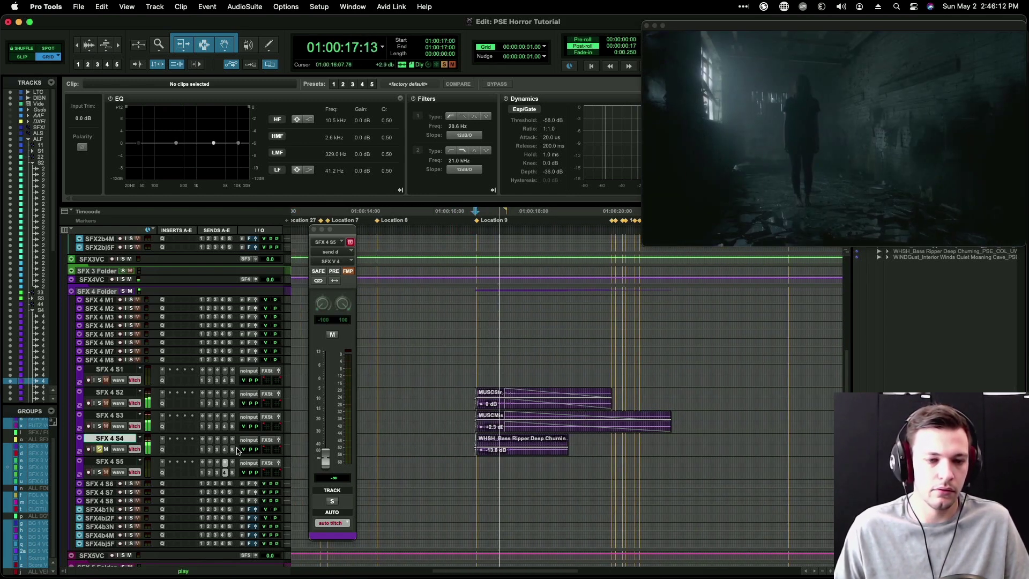
key(space)
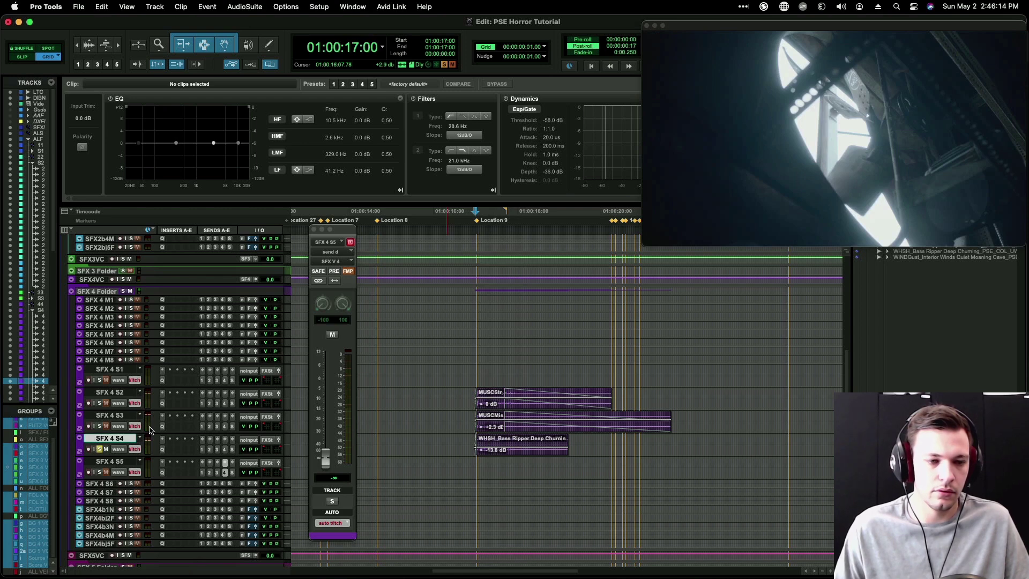
Step: Solo SFX 4 S3 and set its SFX BOOM send to -19.8 dB while auditioning the metal impact clip
click(110, 415)
key(shift+s)
key(space)
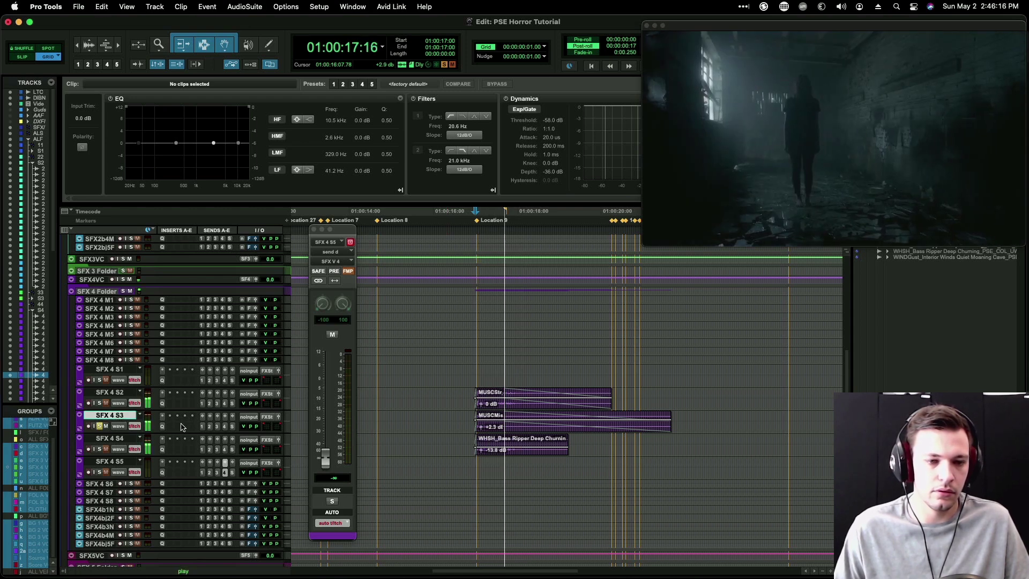
key(space)
click(233, 427)
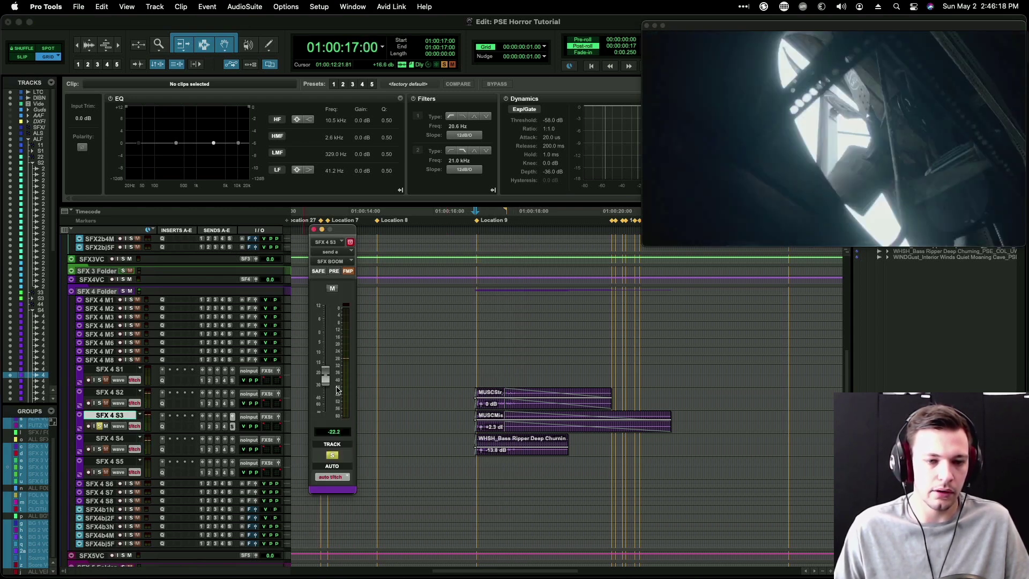
key(space)
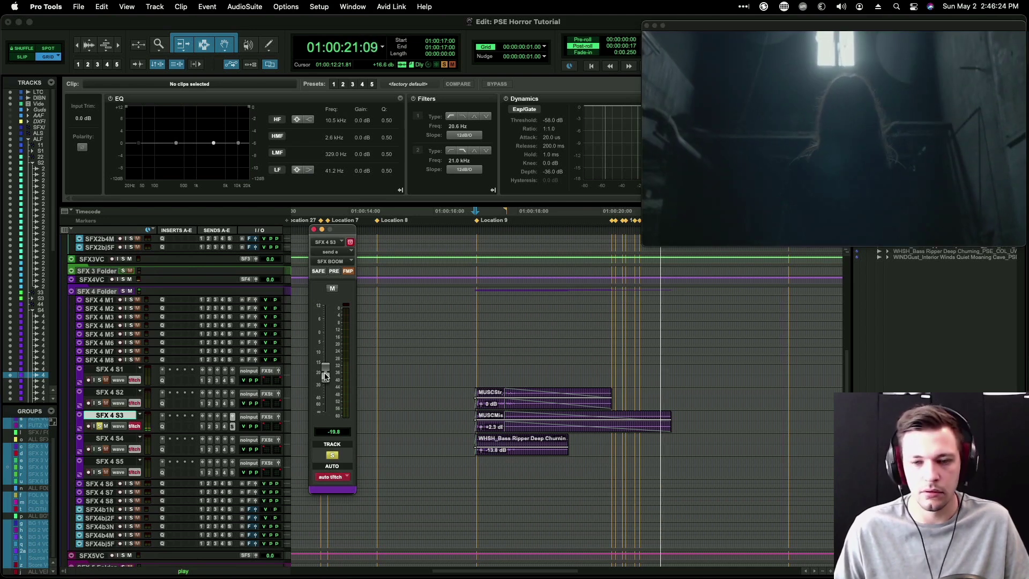
key(space)
Step: Set the low shelf of the Pro-Q 3 on SFX 4 S3 to about 40 Hz and +1.17 dB while auditioning the clip
click(490, 433)
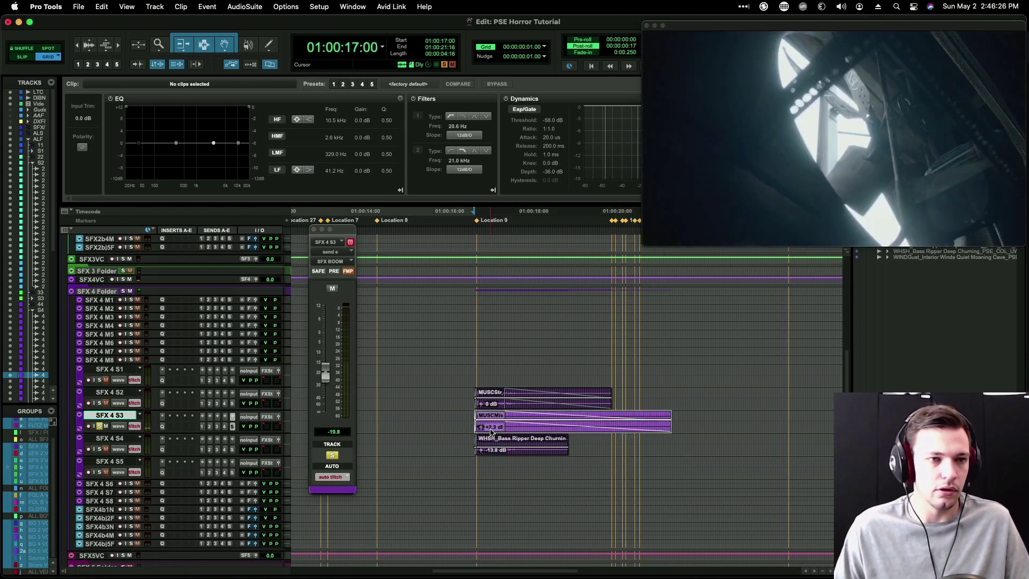
click(162, 425)
key(space)
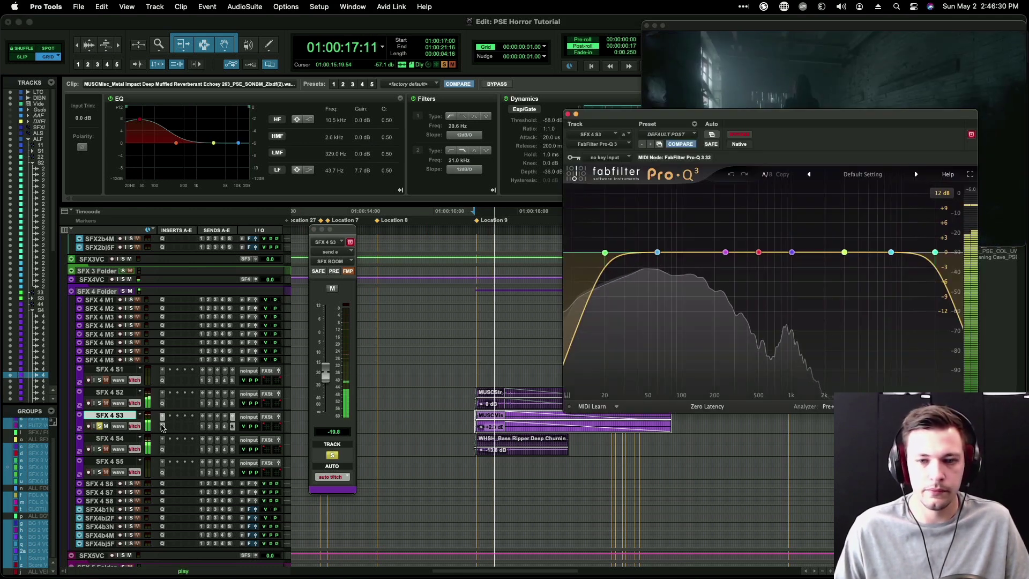
key(space)
drag(657, 252, 655, 238)
key(space)
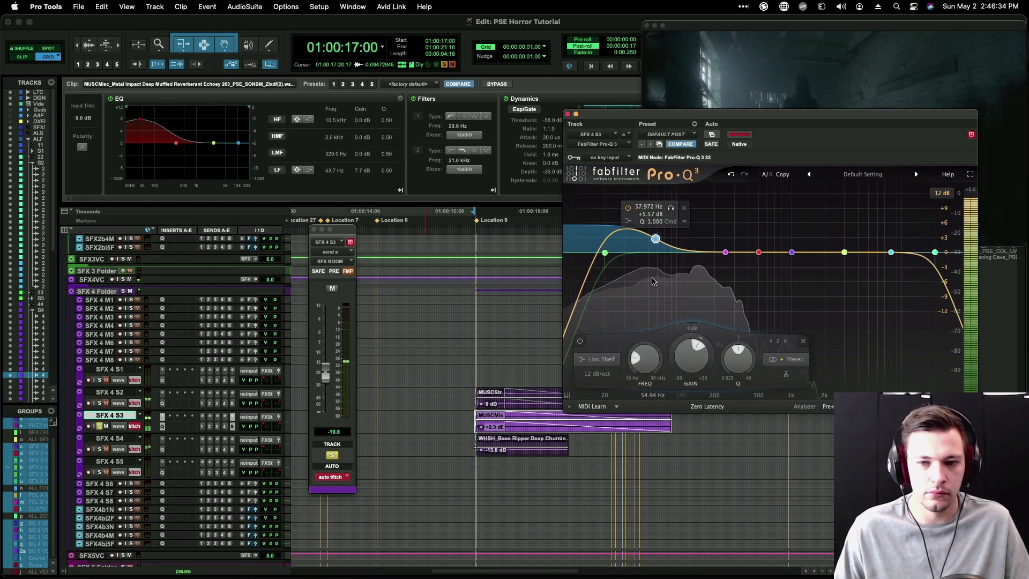
drag(655, 238, 638, 260)
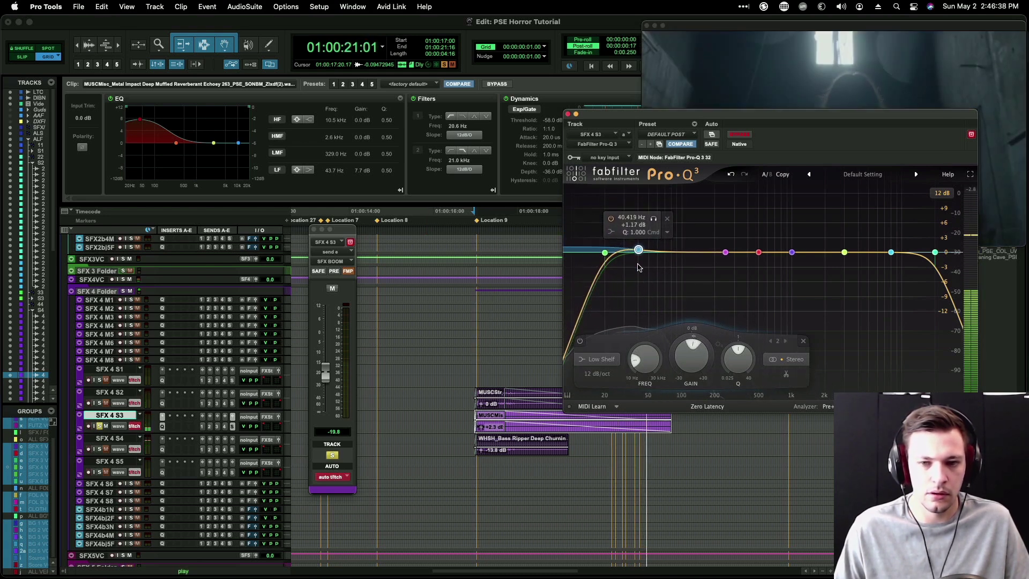
key(space)
click(568, 115)
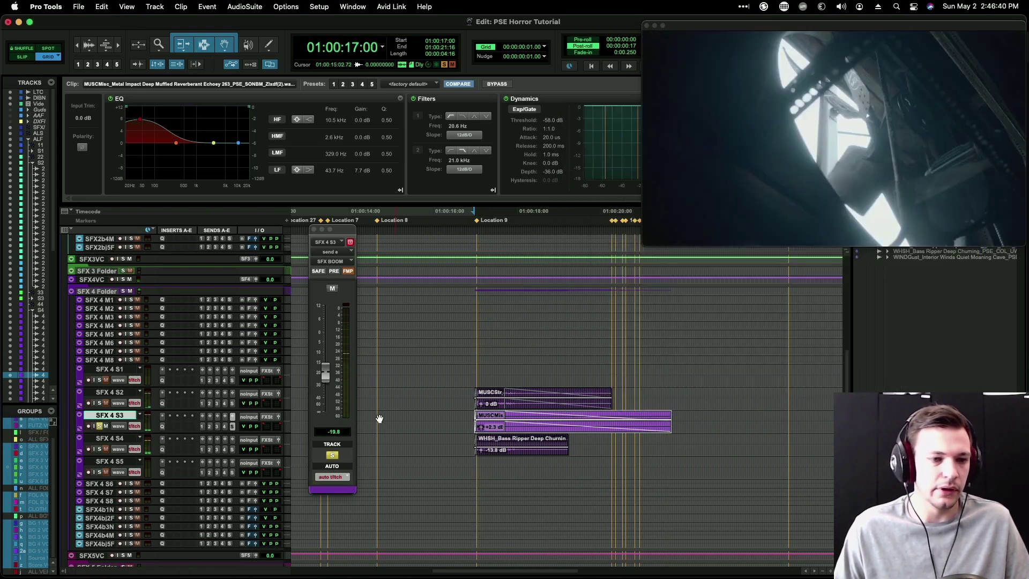
Step: Play the full mix from 01:00:16:09 to check the impact layers with SFX 4 S3 unsoloed
click(464, 420)
key(space)
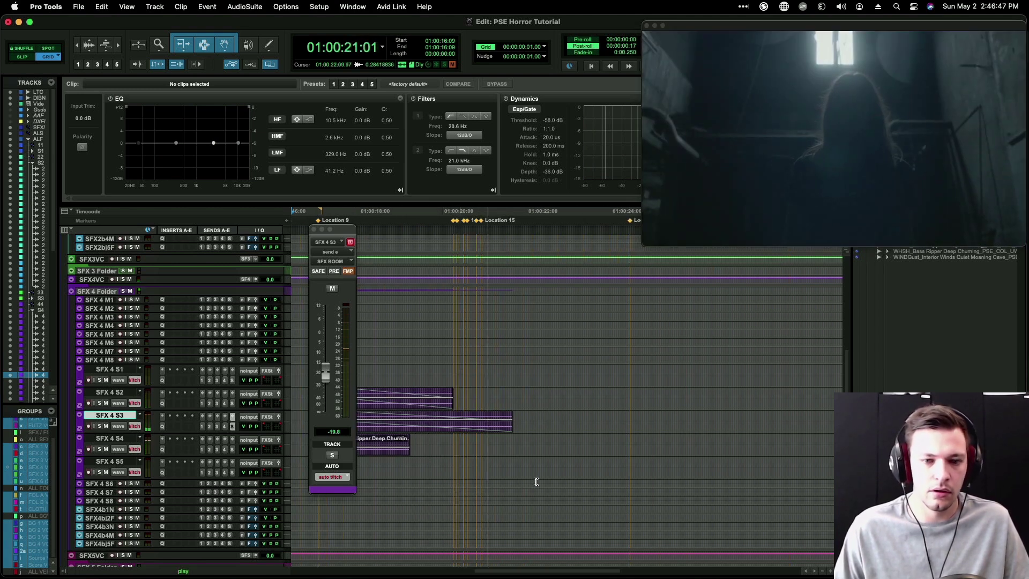
key(space)
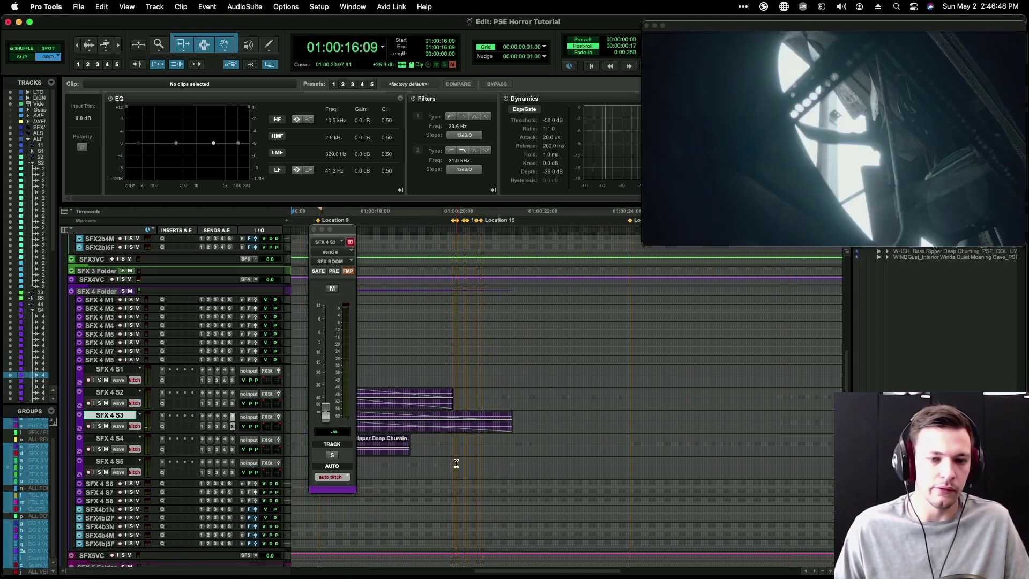
Step: Separate the BG1 S1 and BG1 S2 background clips at Location 10 and delete one frame from 01:00:20:06 to 01:00:20:07
click(457, 464)
scroll(494, 454, down, 10)
scroll(495, 457, up, 3)
click(470, 452)
click(503, 449)
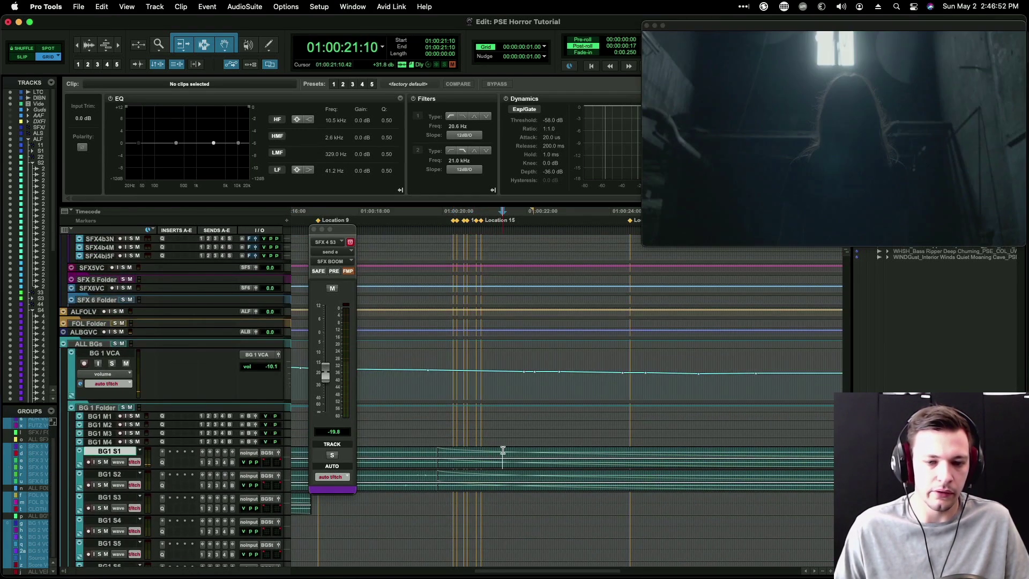
key(super+bracketright)
key(super+bracketright)
scroll(530, 471, left, 2)
click(517, 473)
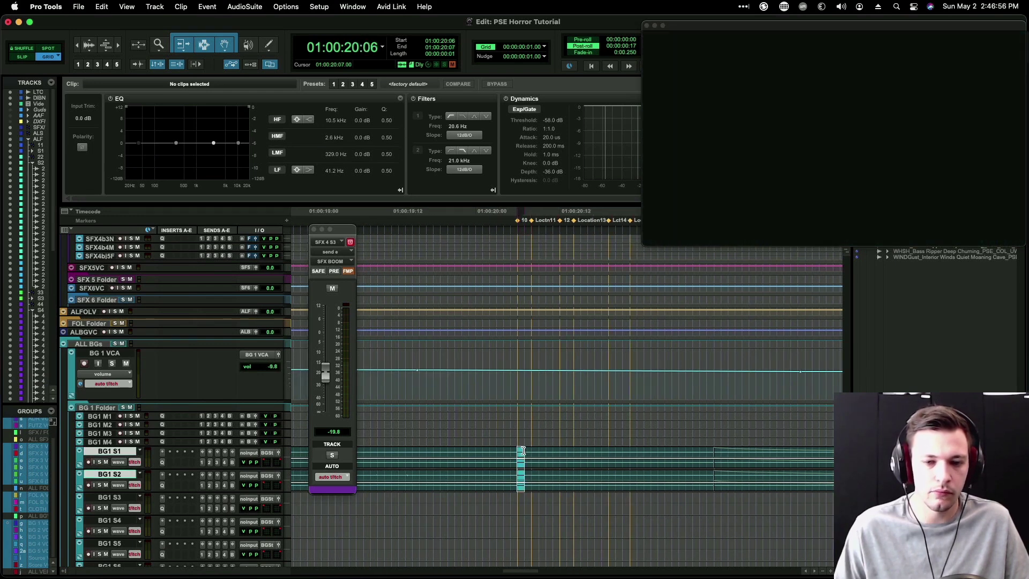
key(super+e)
key(super+bracketright)
key(super+bracketright)
key(Delete)
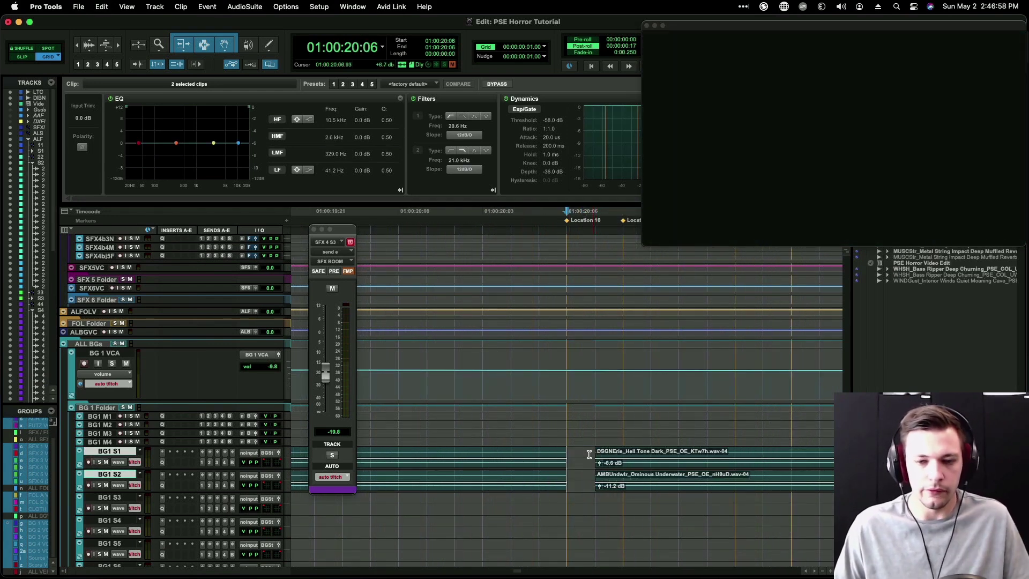
Step: Add short fade-outs to the ends of the BG1 S1 and BG1 S2 clips just before the gap at Location 10
click(544, 459)
click(554, 485)
shift+click(554, 468)
drag(554, 468, 586, 466)
Step: Trim the starts of the following BG1 S1 and BG1 S2 clips to near Location 15 and give them short fade-ins
drag(644, 450, 670, 450)
key(super+bracketleft)
drag(604, 451, 791, 445)
key(a)
key(d)
key(r)
key(r)
key(r)
key(r)
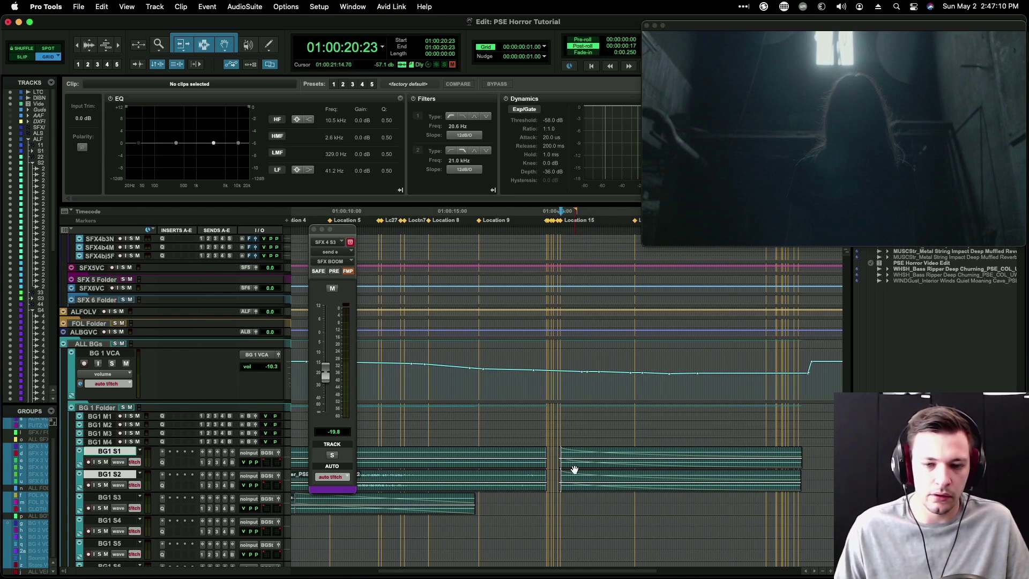
key(t)
key(t)
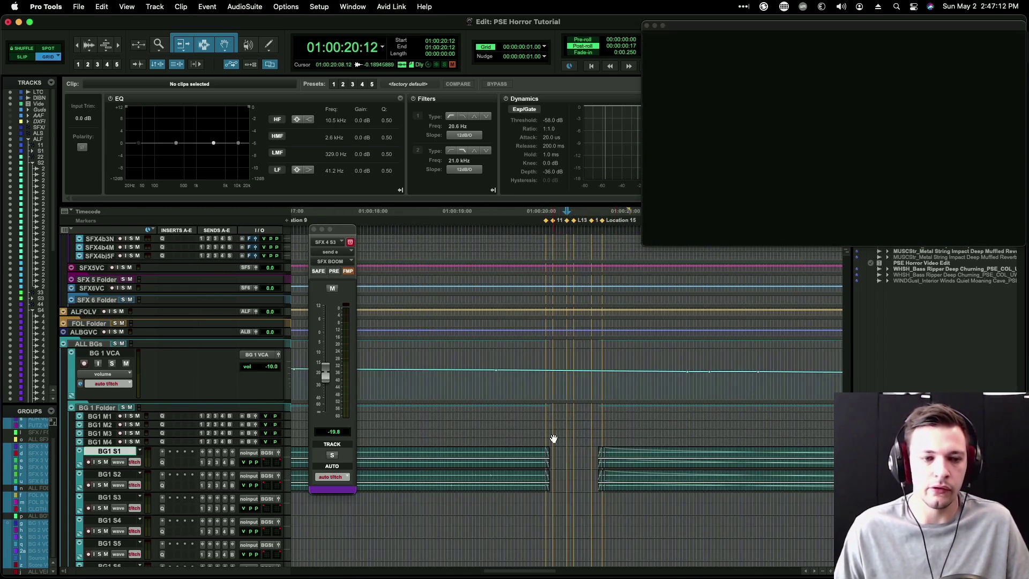
Step: Expand SFX 3 Folder and place the edit cursor on SFX 3 S1 at 01:00:20:08
key(super+Tab)
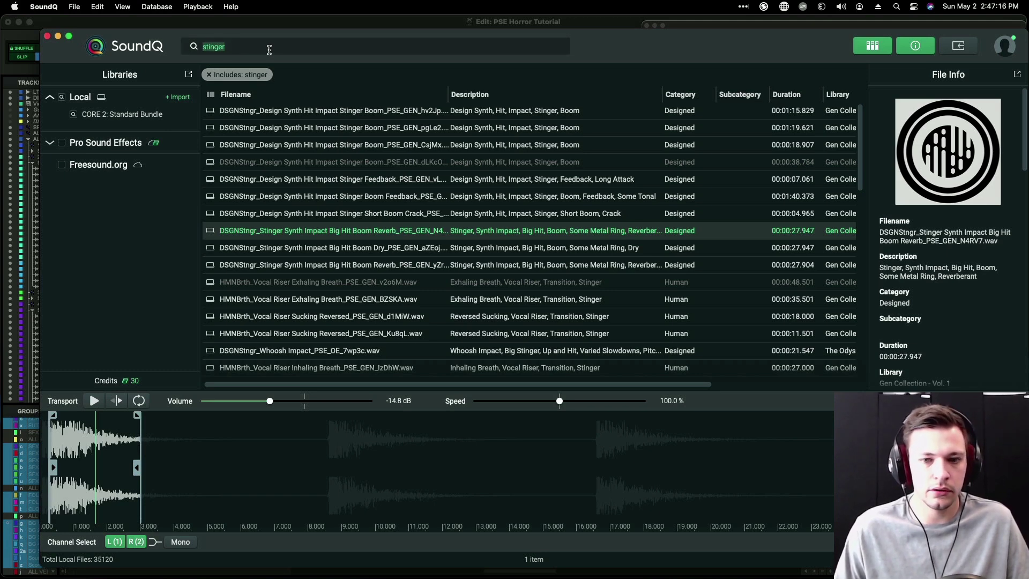
key(super+Tab)
scroll(516, 367, up, 15)
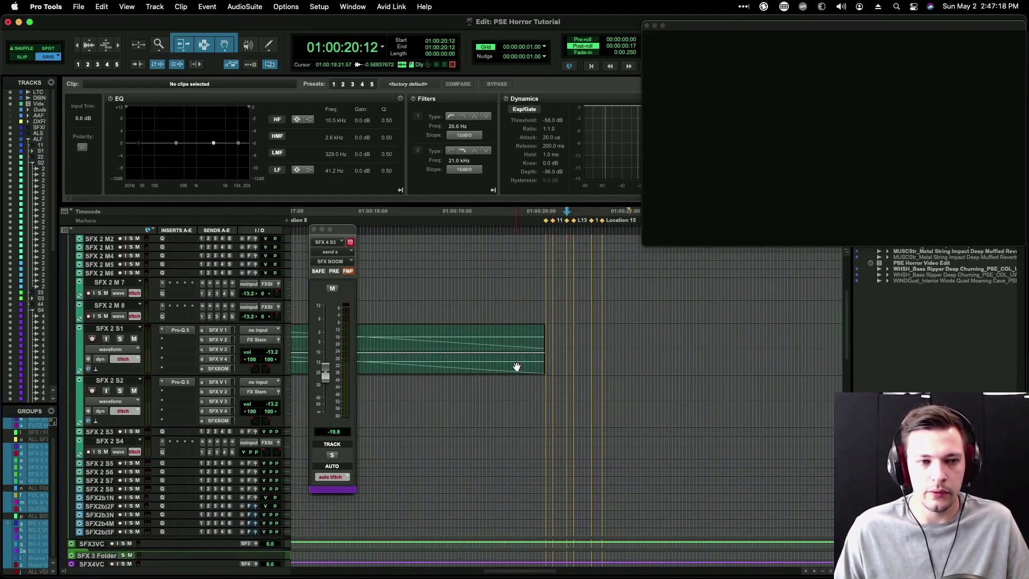
scroll(516, 366, up, 5)
scroll(557, 365, down, 8)
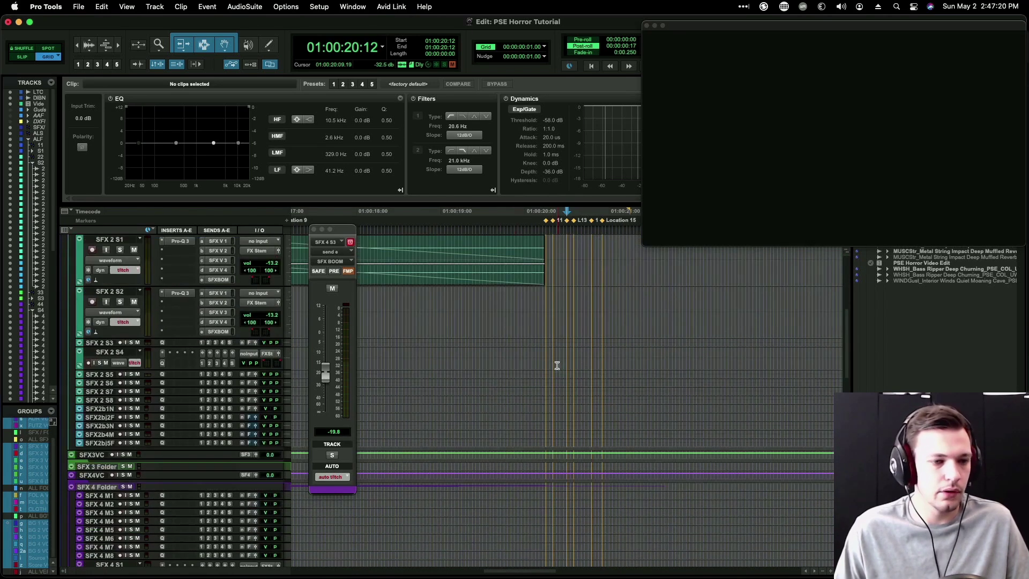
key(shift+f)
scroll(572, 340, down, 8)
scroll(572, 339, up, 3)
scroll(485, 381, up, 2)
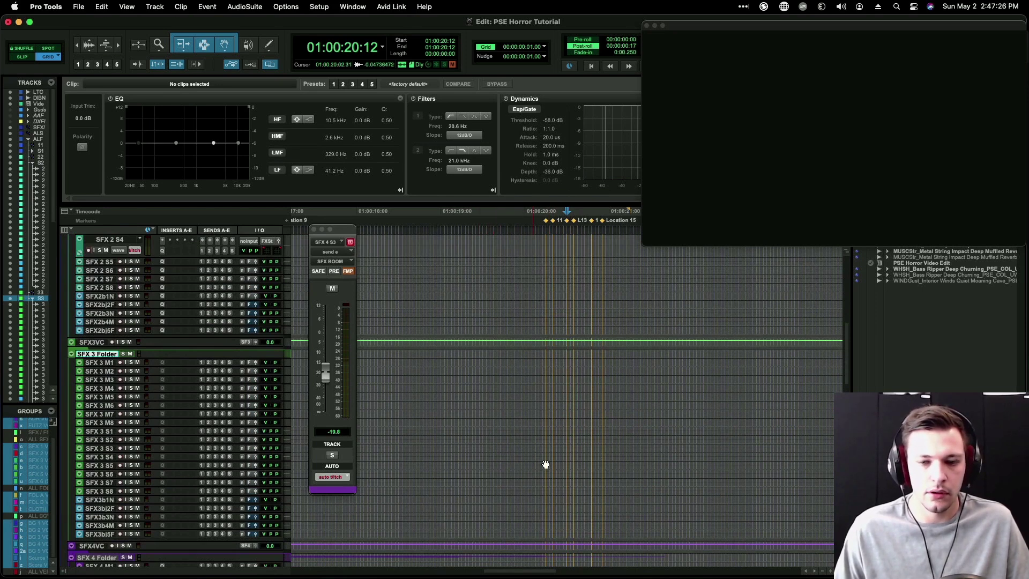
drag(538, 429, 553, 431)
click(553, 431)
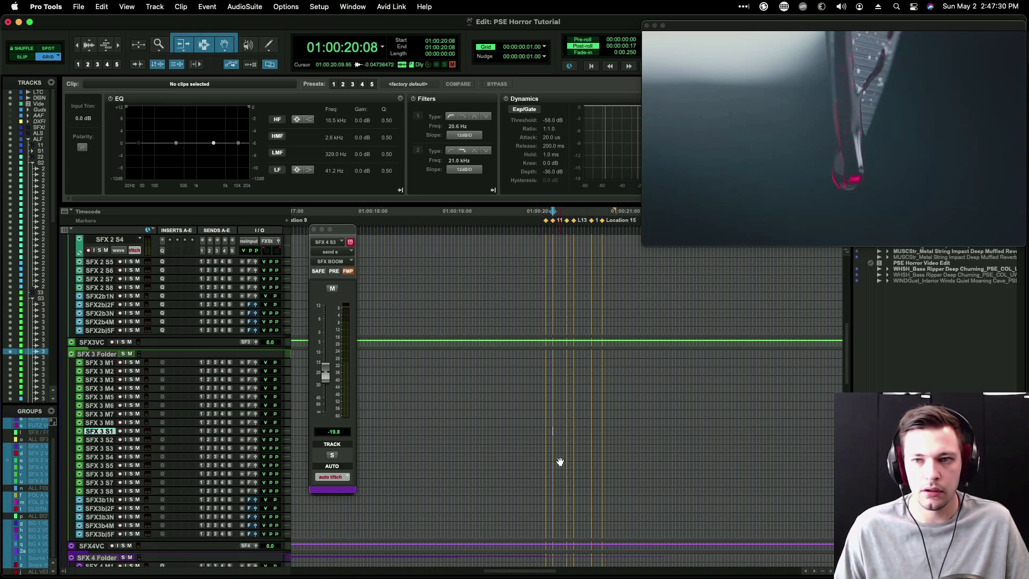
Step: Switch to SoundQ, search for "knife", and audition WEAPKnif_Cheese Knife 02 and the "Knife, Handling" sound
key(super+Tab)
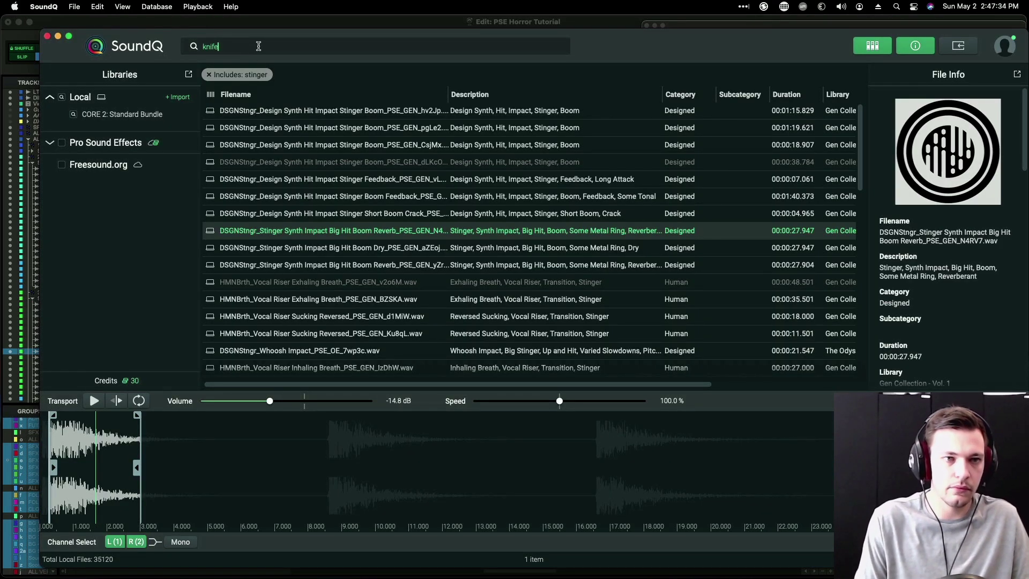
click(258, 47)
text(knife)
key(Return)
click(359, 472)
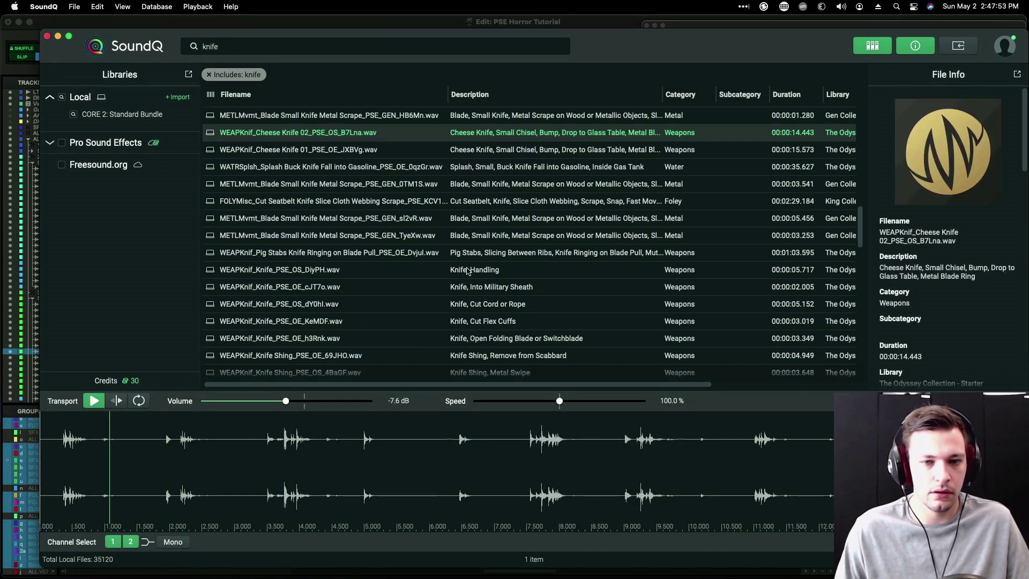
click(468, 270)
Step: Refine the search to "knife shing" and audition both hits in WEAPKnif_Knife Shing_PSE_OE_69JHO.wav
click(242, 47)
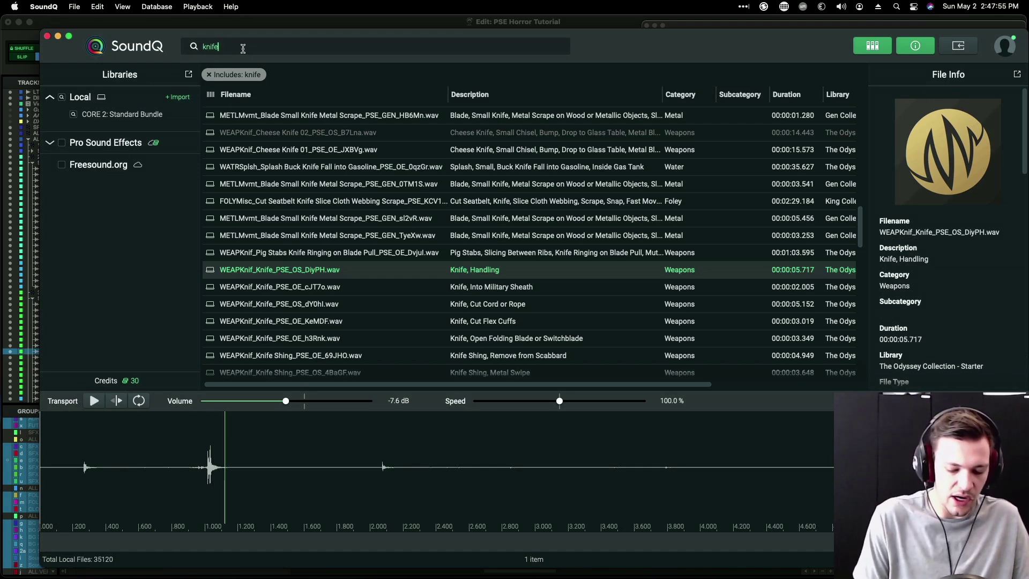
key(Return)
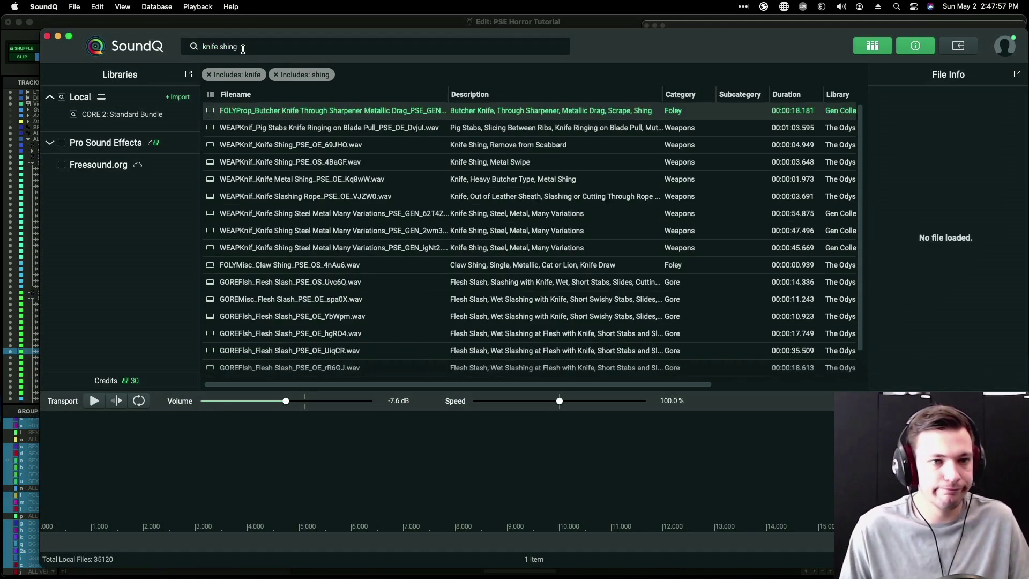
click(375, 151)
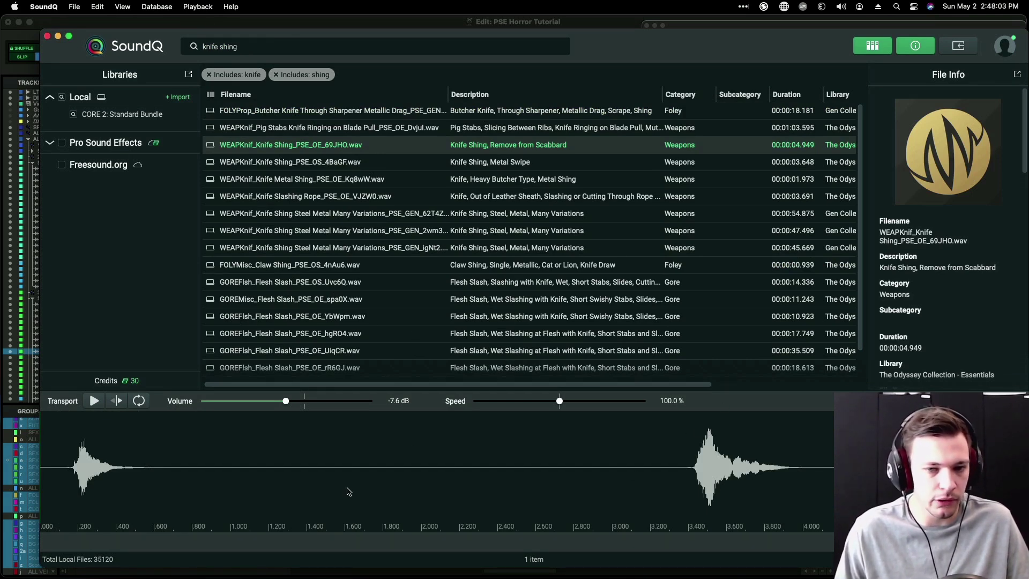
key(space)
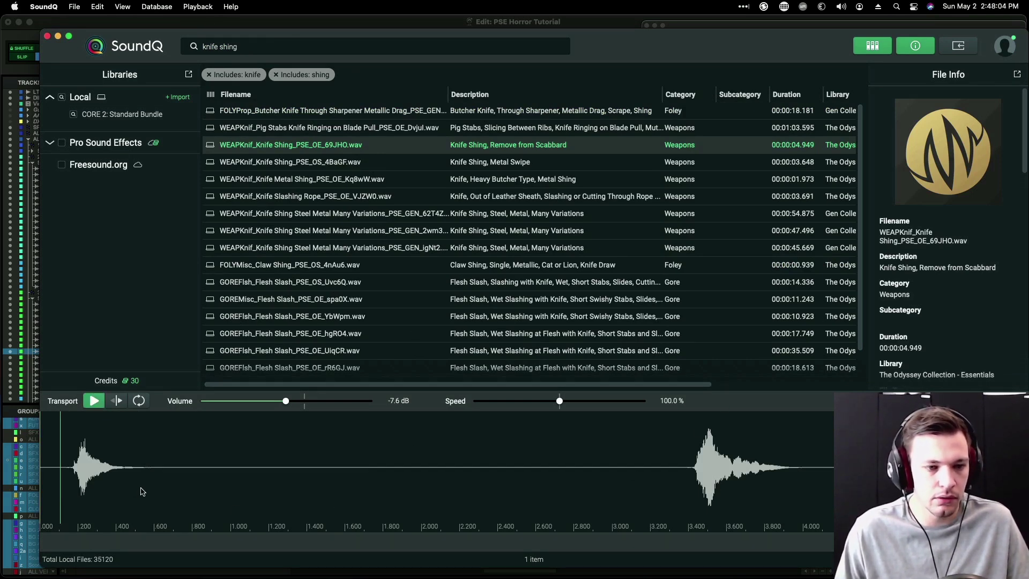
click(683, 462)
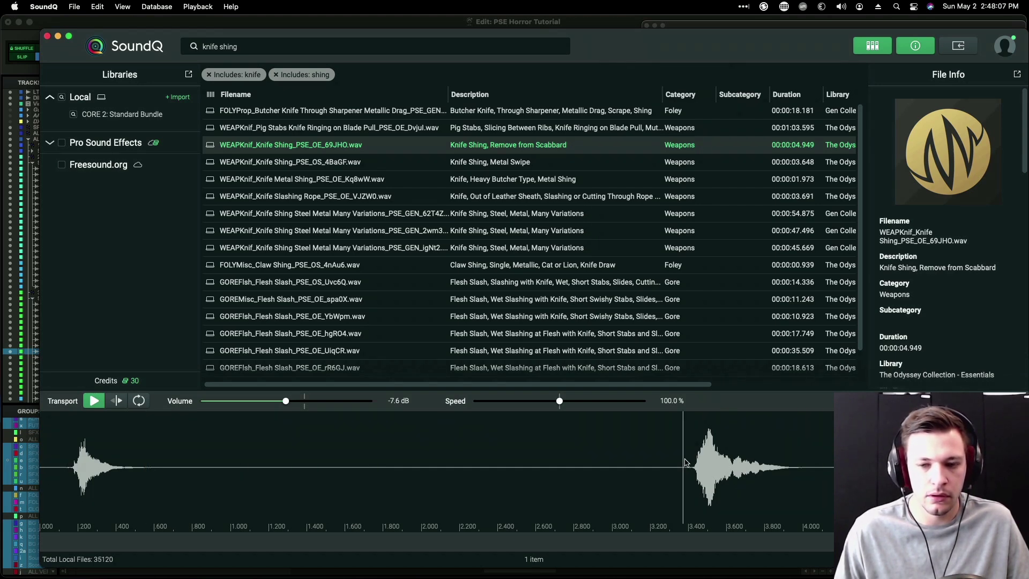
key(space)
Step: Place the knife shing from SoundQ into the Pro Tools timeline on SFX 3 M7 at 01:00:20:06
key(super+Tab)
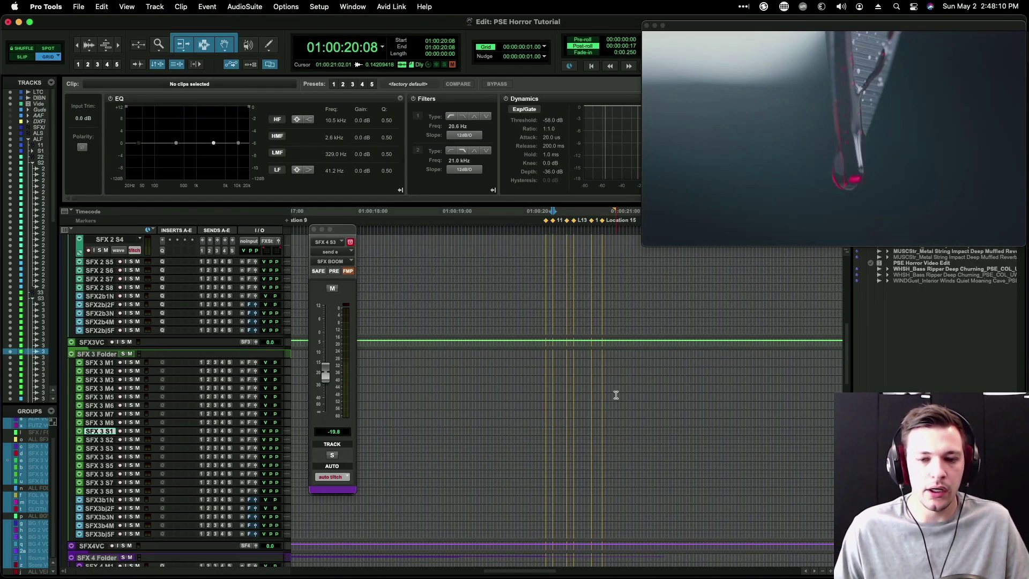
click(544, 413)
key(super+Tab)
key(s)
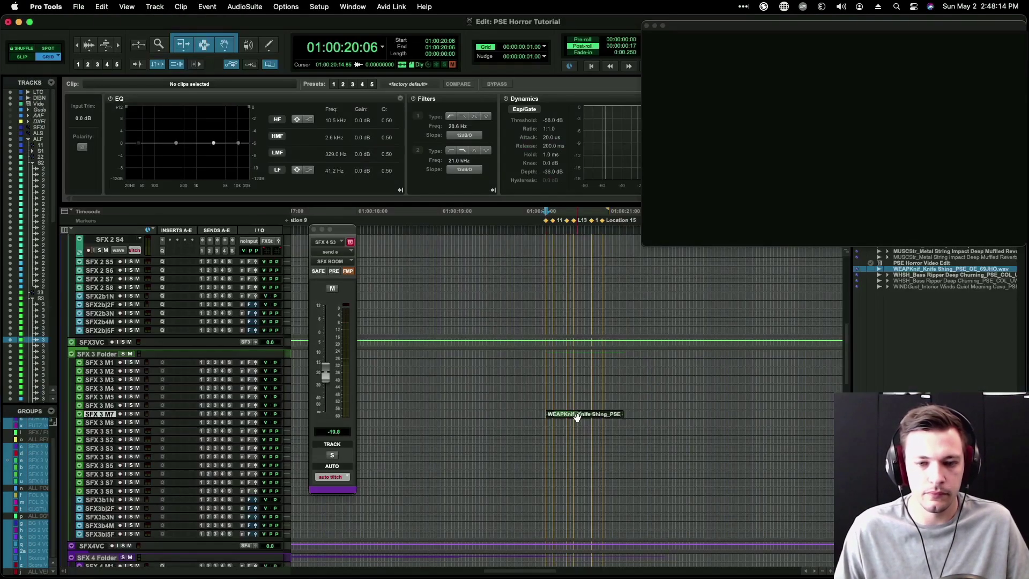
Step: Move the imported knife shing from the SFX 3 mono tracks onto SFX 3 S1 and enlarge that track's height
click(568, 423)
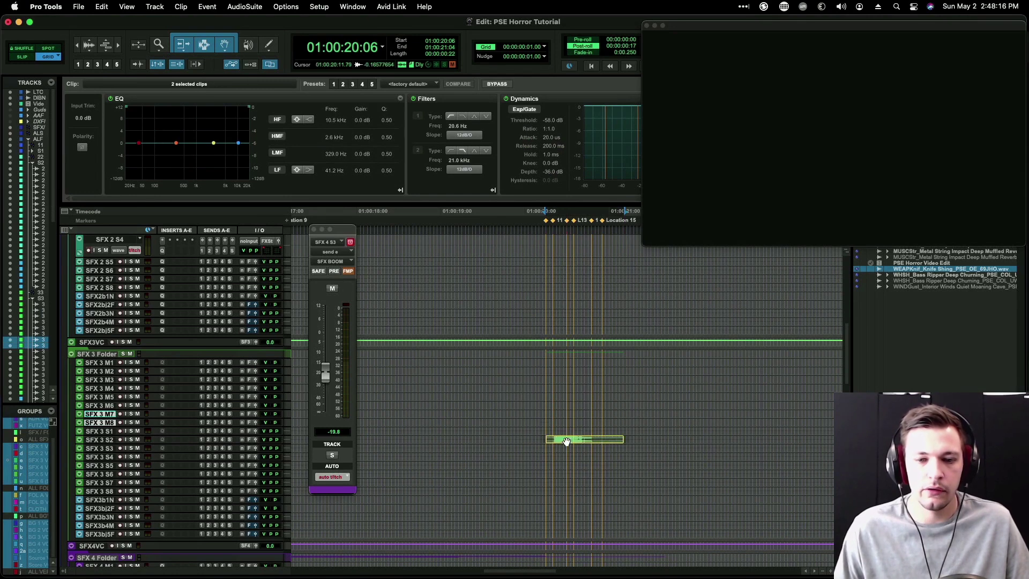
drag(566, 431, 566, 431)
key(ctrl+Up)
key(ctrl+Up)
key(ctrl+Up)
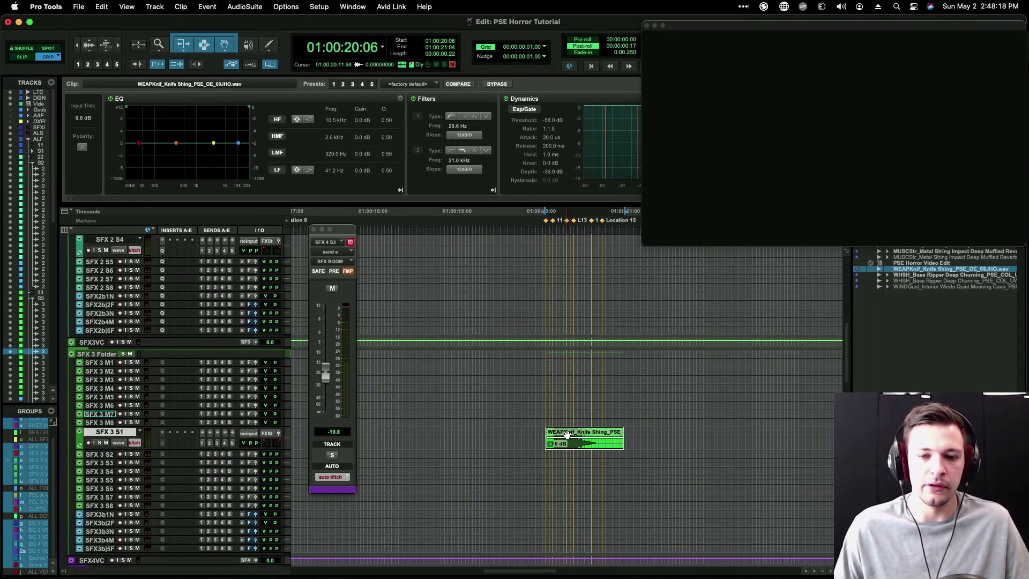
Step: Trim the start of the knife shing on SFX 3 S1 to 01:00:20:07 and add a short fade-in ending at 01:00:20:08
key(super+bracketright)
key(super+bracketright)
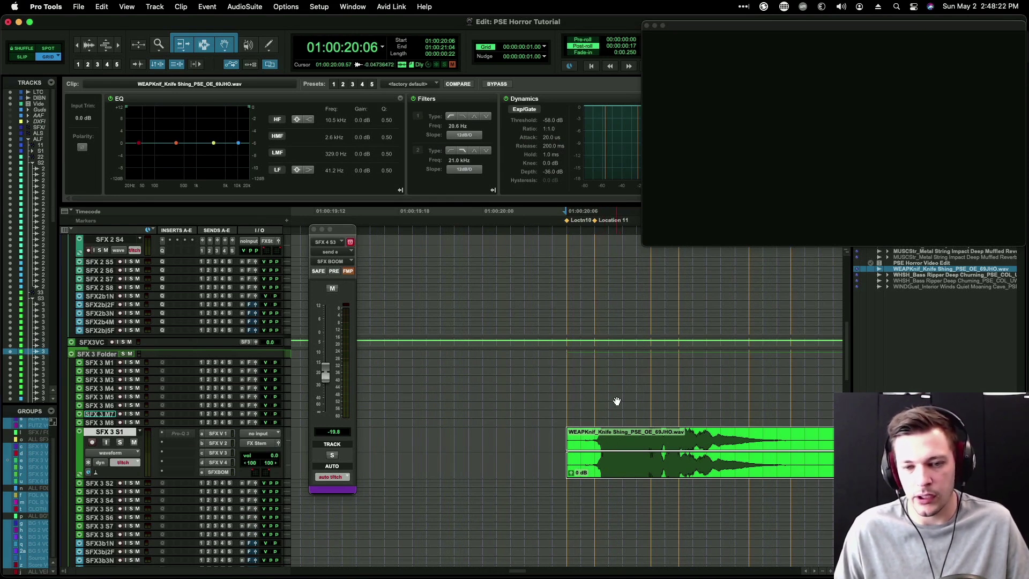
scroll(629, 426, right, 5)
scroll(650, 428, left, 3)
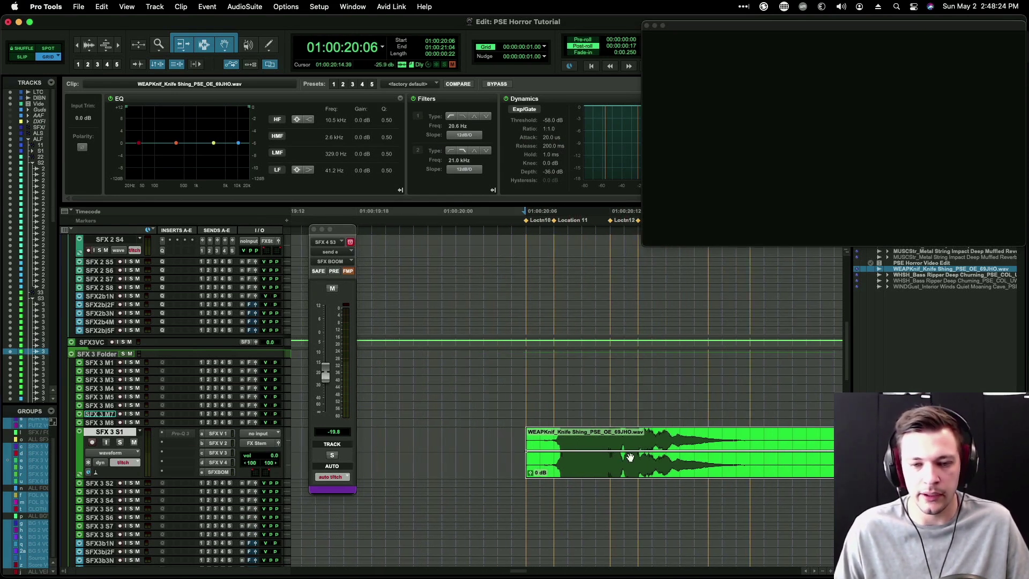
click(548, 439)
key(a)
click(561, 439)
key(d)
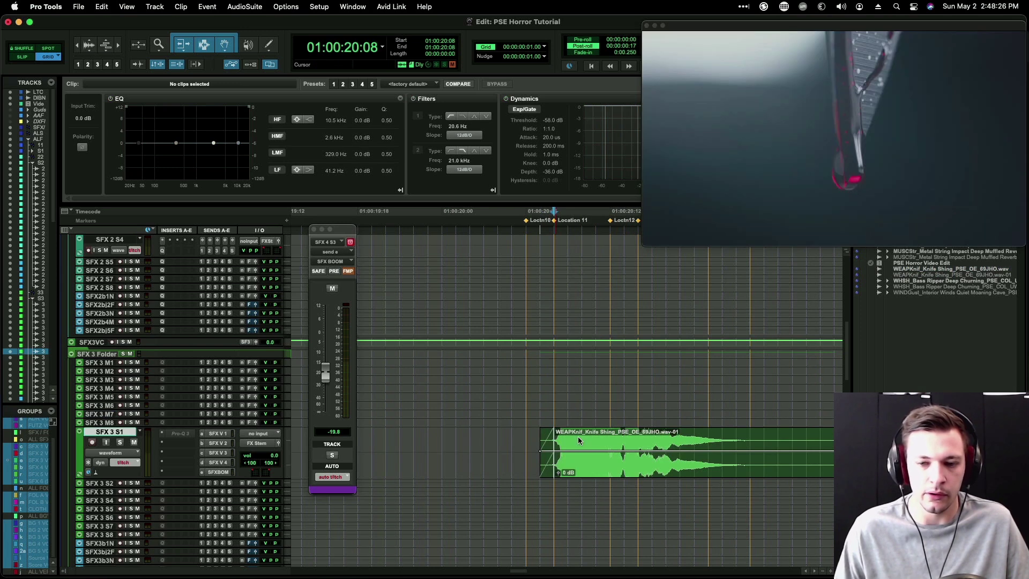
Step: Add a long fade-out to the knife shing's tail and lower its clip gain to -11.6 dB
key(r)
click(612, 436)
key(g)
scroll(577, 475, down, 5)
click(577, 475)
Step: Extend the knife shing selection to 01:00:22:05 and open the SoundToys Crystallizer AudioSuite plug-in
key(super+bracketleft)
shift+click(725, 440)
click(241, 8)
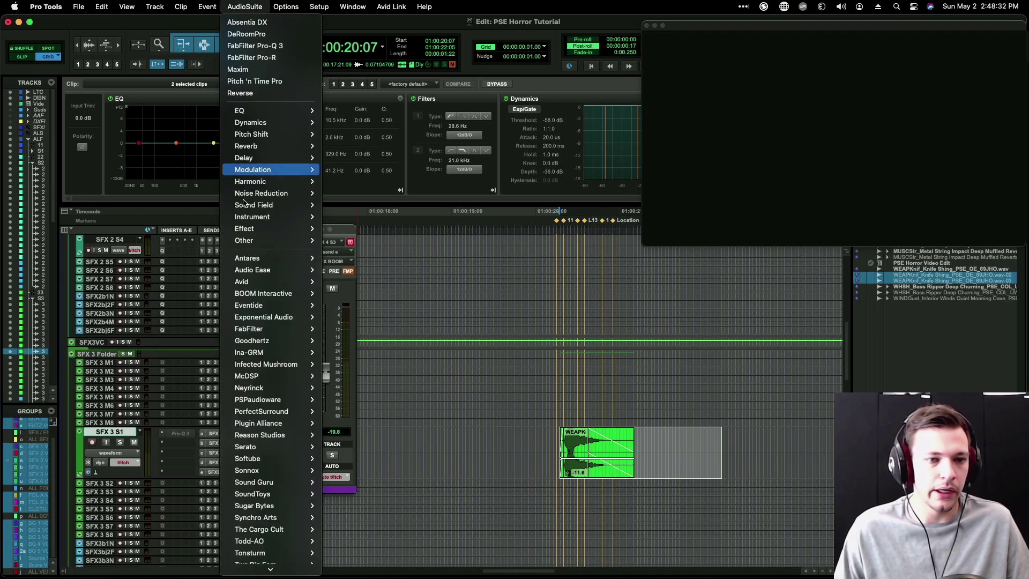
mouse_move(270, 377)
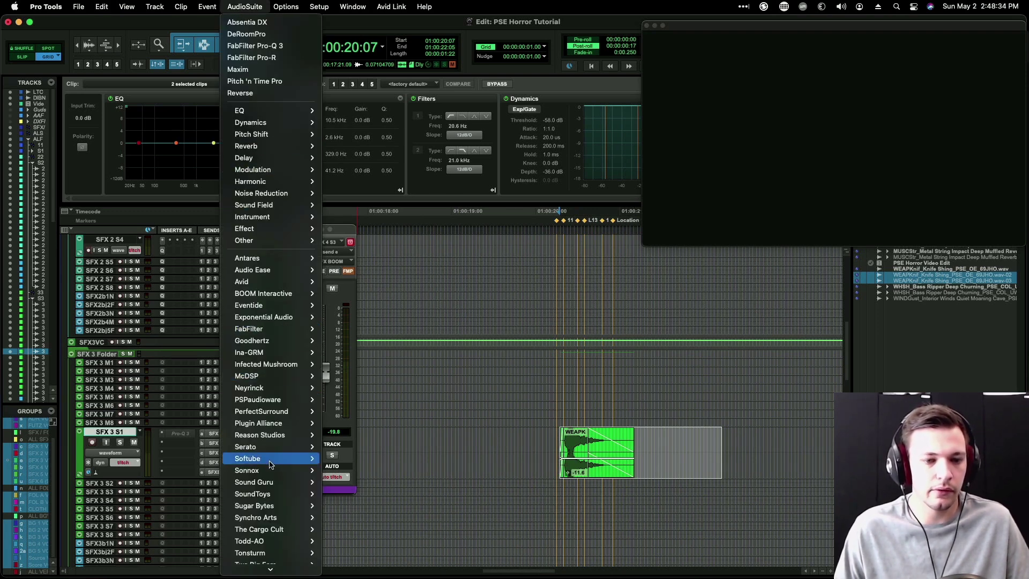
mouse_move(270, 472)
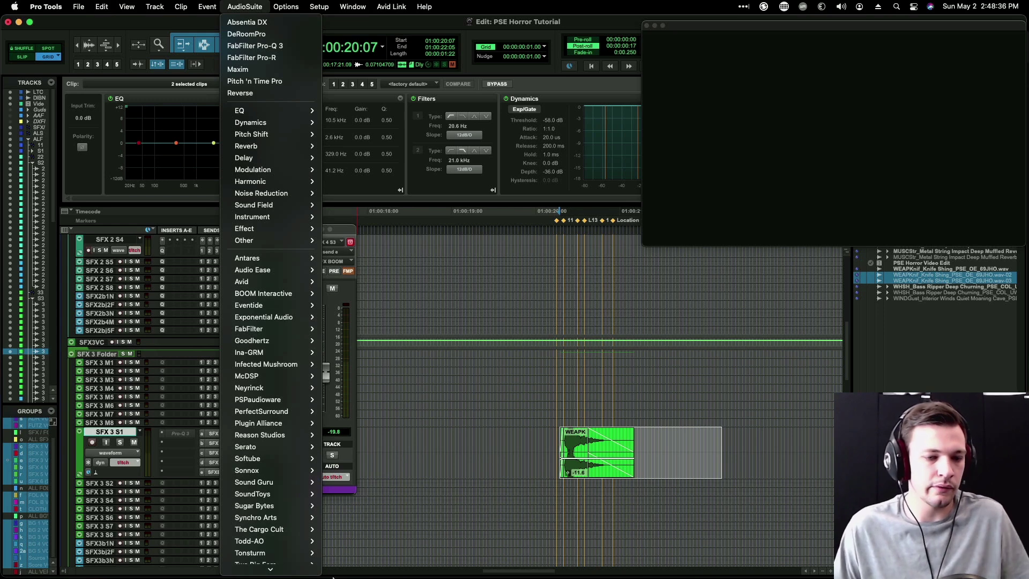
scroll(274, 555, down, 1)
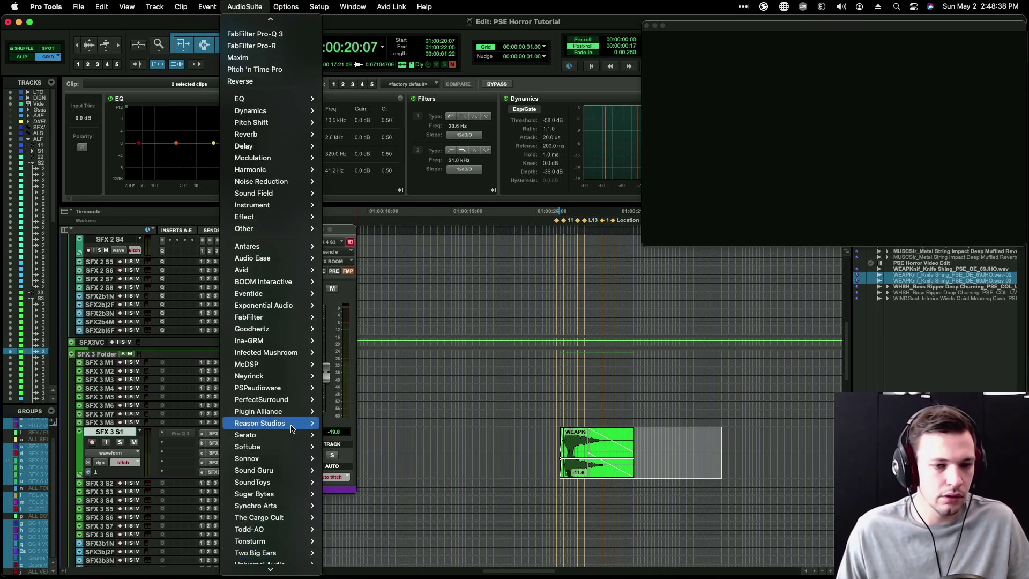
mouse_move(292, 417)
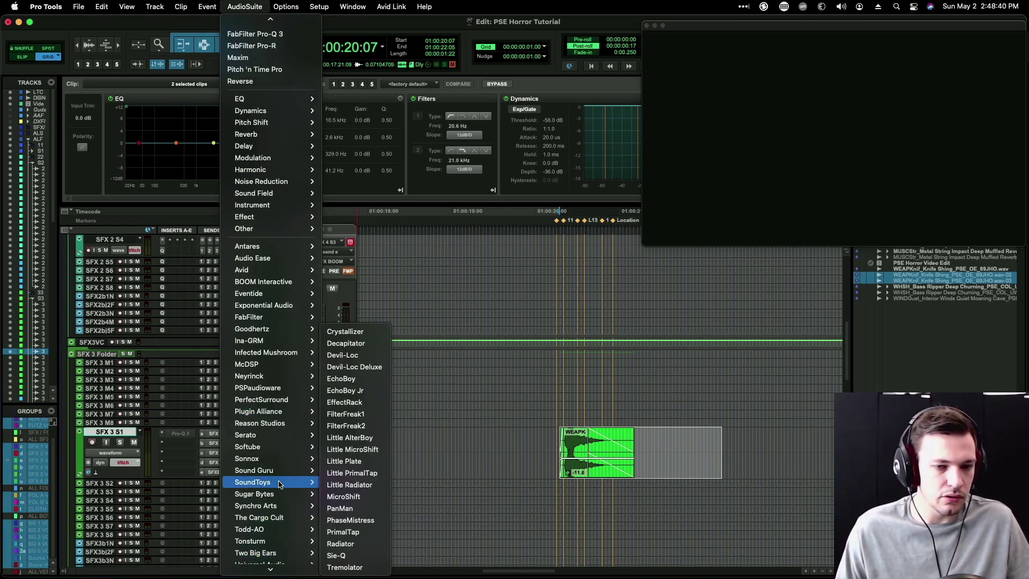
click(350, 332)
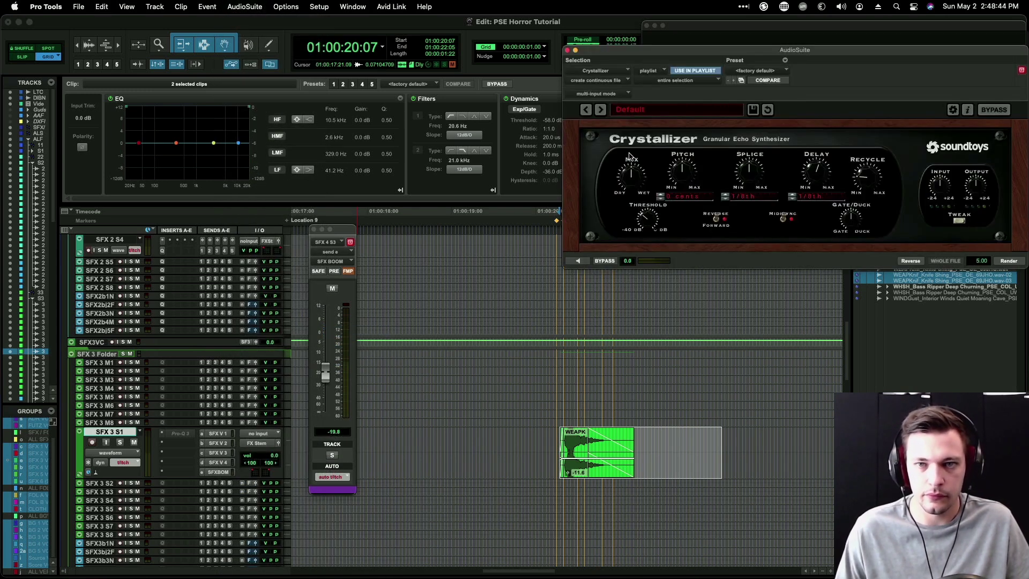
Step: Lower the knife shing's clip gain to -13.8 dB and preview it through Crystallizer
drag(682, 63, 397, 176)
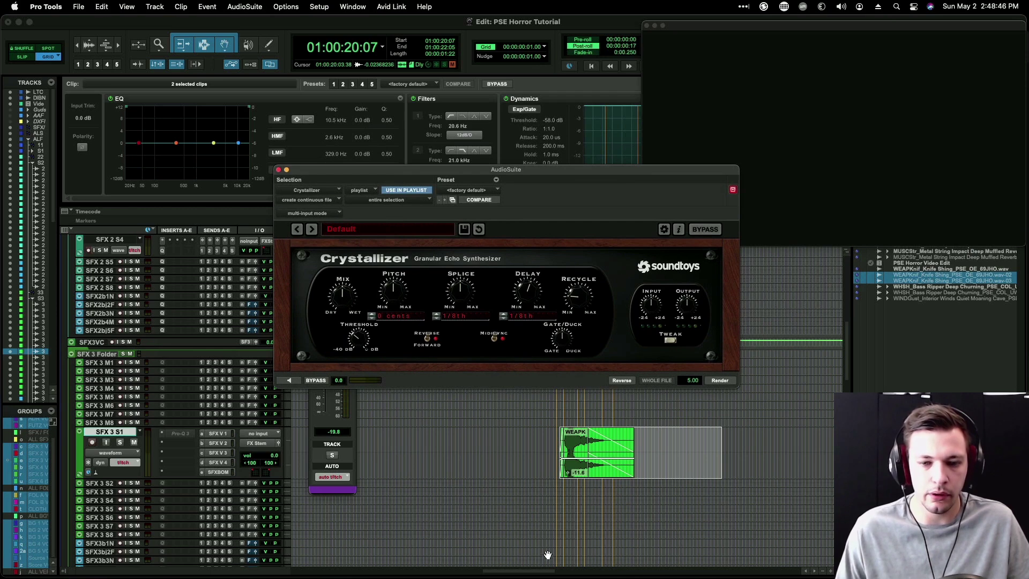
drag(577, 458, 577, 460)
click(290, 380)
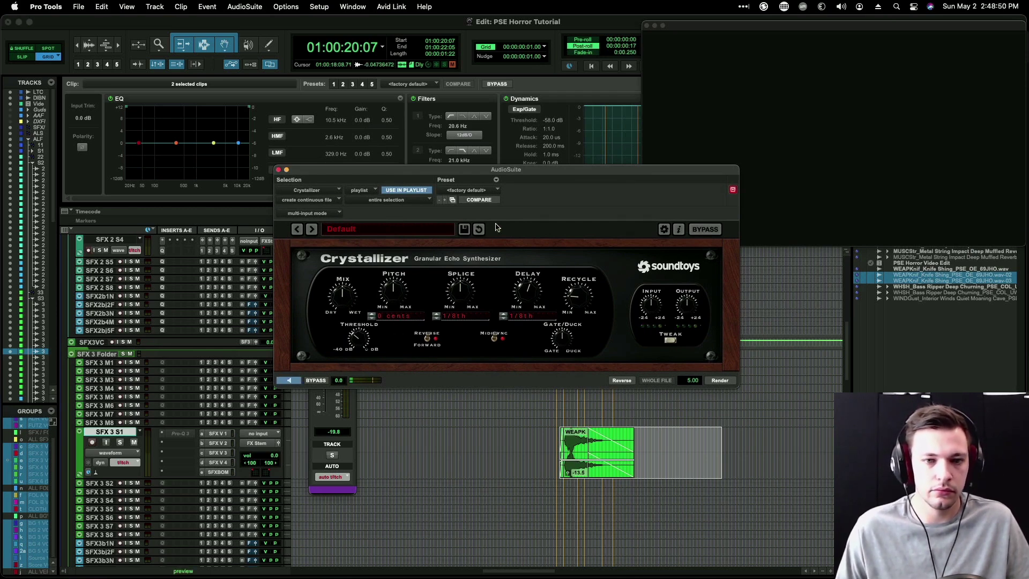
Step: Turn off Crystallizer's MidiSync, adjust splice and delay, set pitch offset 0 cents, splice offset 32.5 and delay offset 50.0, and render the selection
click(499, 336)
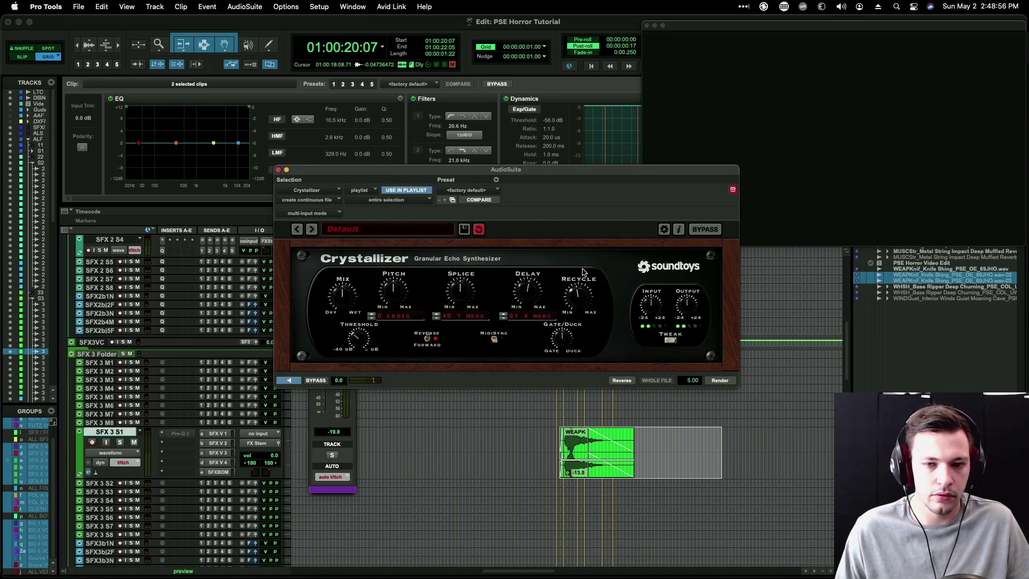
drag(461, 294, 467, 288)
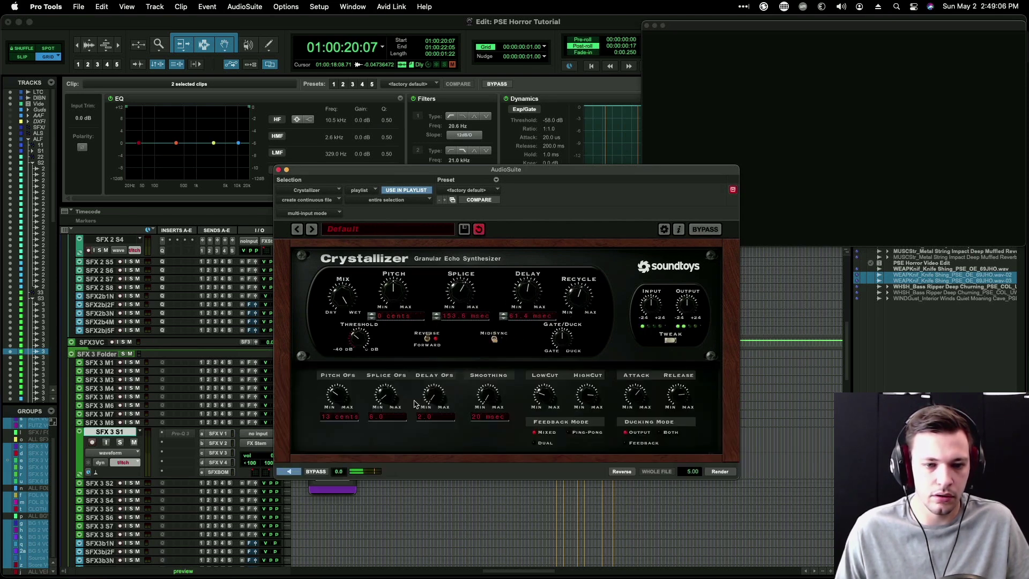
drag(341, 398, 376, 467)
drag(393, 399, 440, 382)
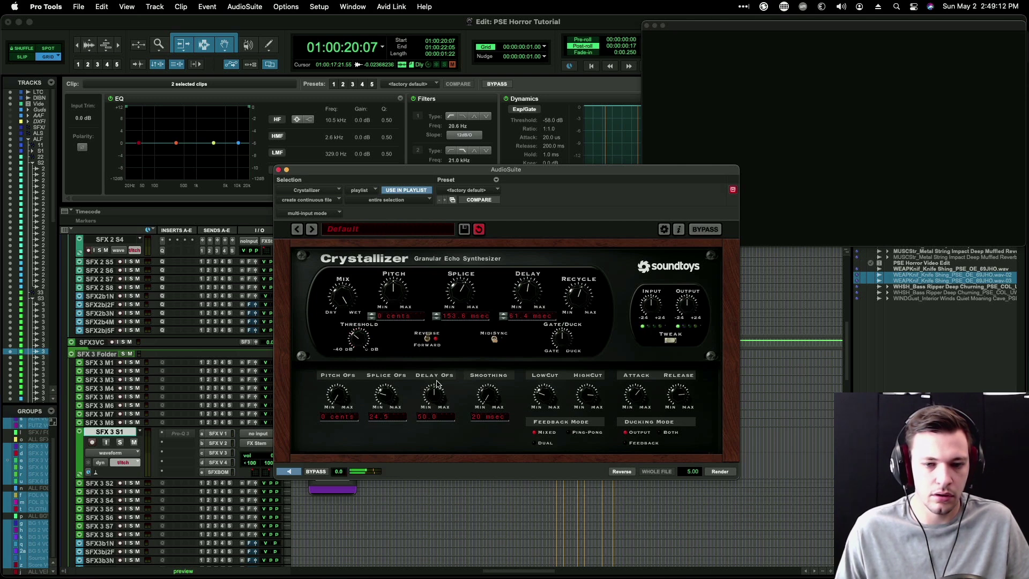
drag(394, 393, 408, 388)
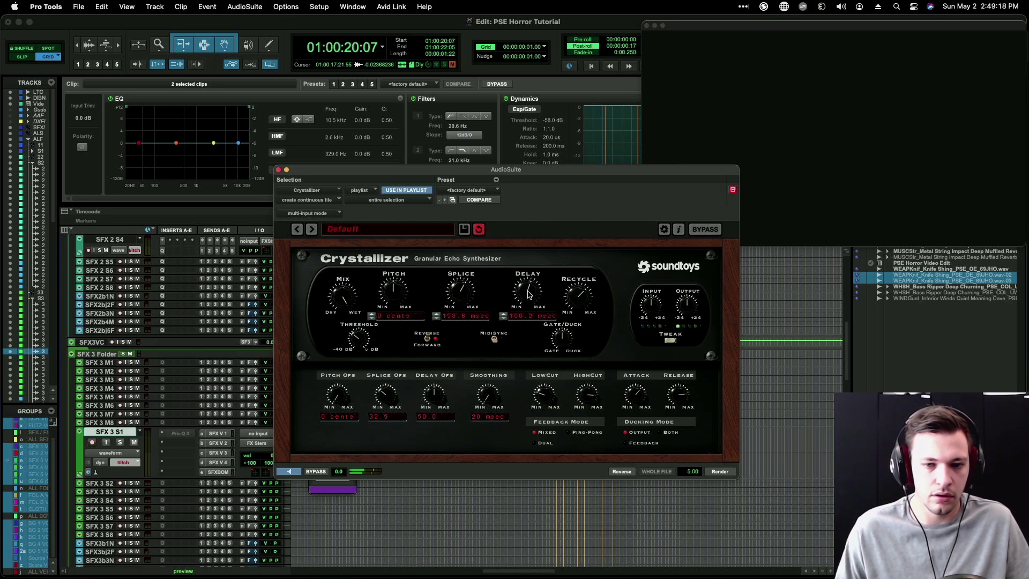
drag(475, 291, 475, 294)
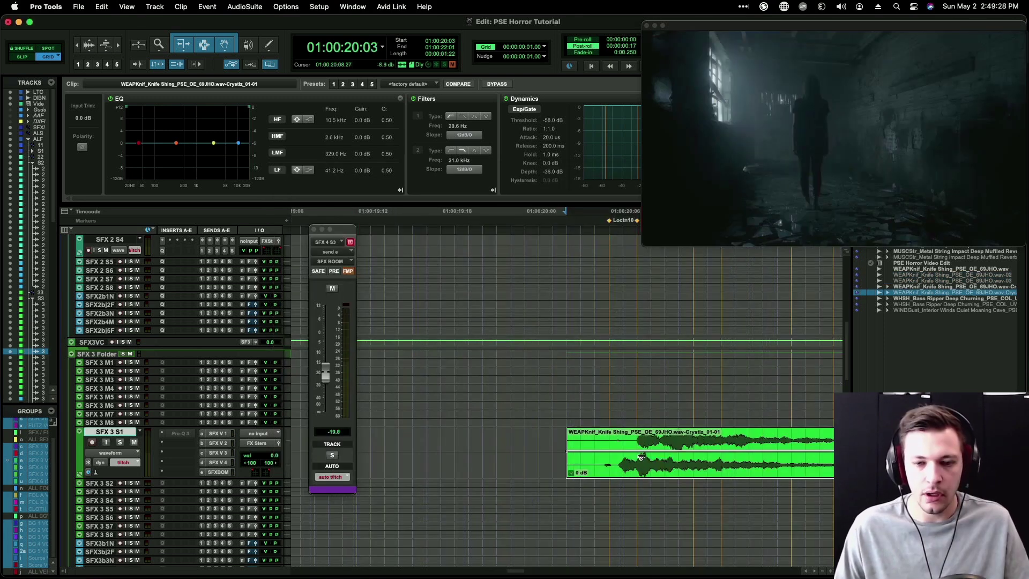
Step: Trim the start of the rendered Crystallizer clip to 01:00:20:05 and add a short fade-in ending at 01:00:20:06
scroll(642, 458, right, 2)
drag(596, 476, 587, 475)
click(537, 437)
key(a)
click(551, 436)
key(d)
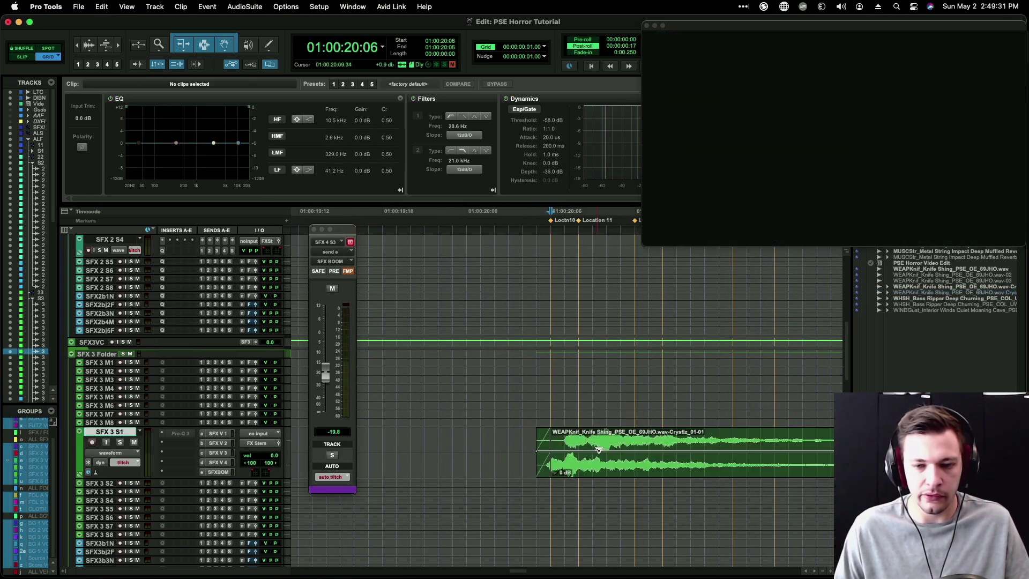
Step: Trim the end of the rendered Crystallizer clip and give its tail a long fade-out
scroll(589, 445, right, 5)
key(r)
click(666, 438)
key(s)
click(490, 434)
key(g)
Step: Select the Crystallizer clip with extra space up to 01:00:22:22 and open the FabFilter Pro-R AudioSuite plug-in
click(640, 454)
key(r)
shift+click(724, 439)
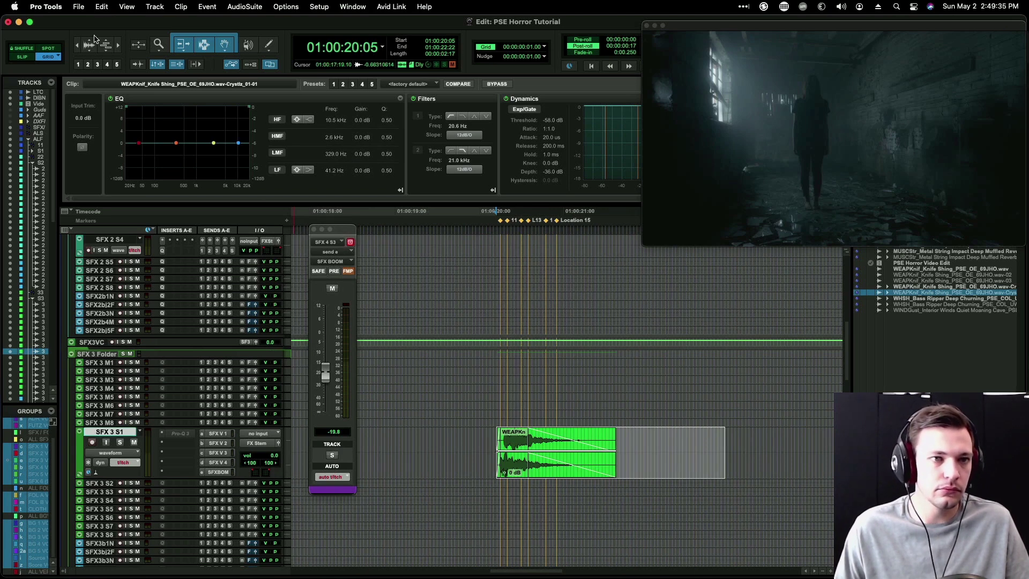
click(231, 6)
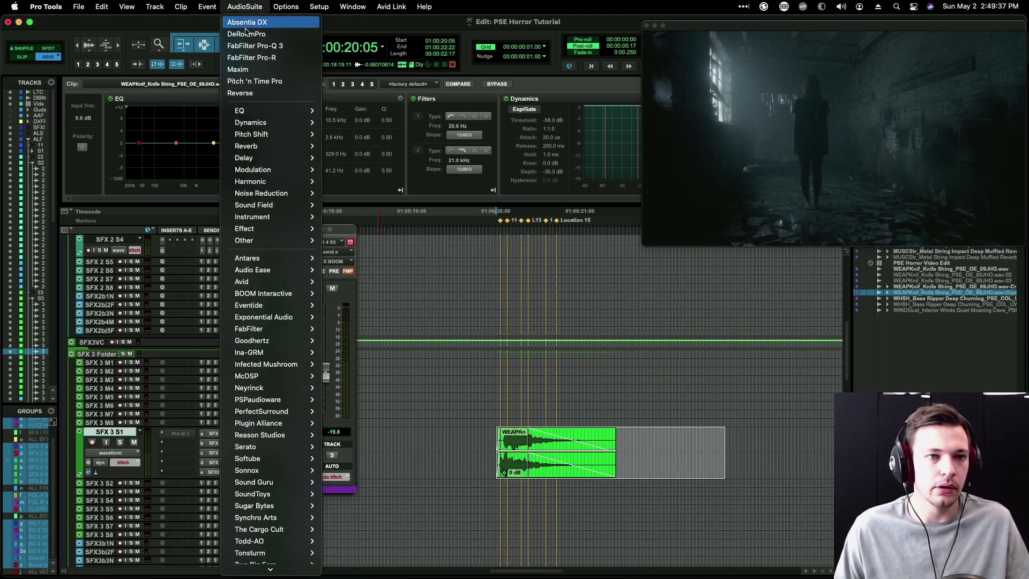
click(251, 57)
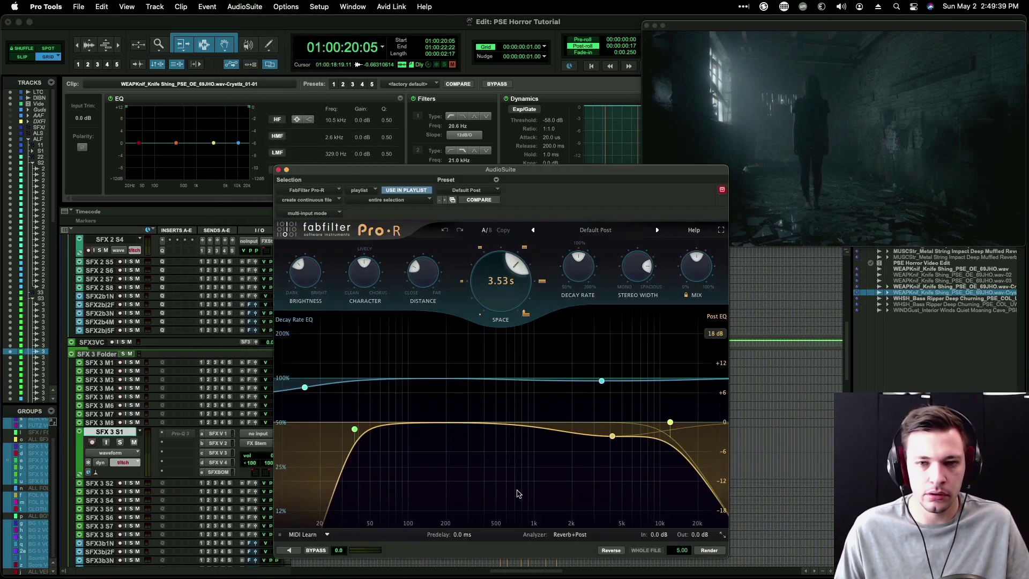
drag(613, 172, 451, 50)
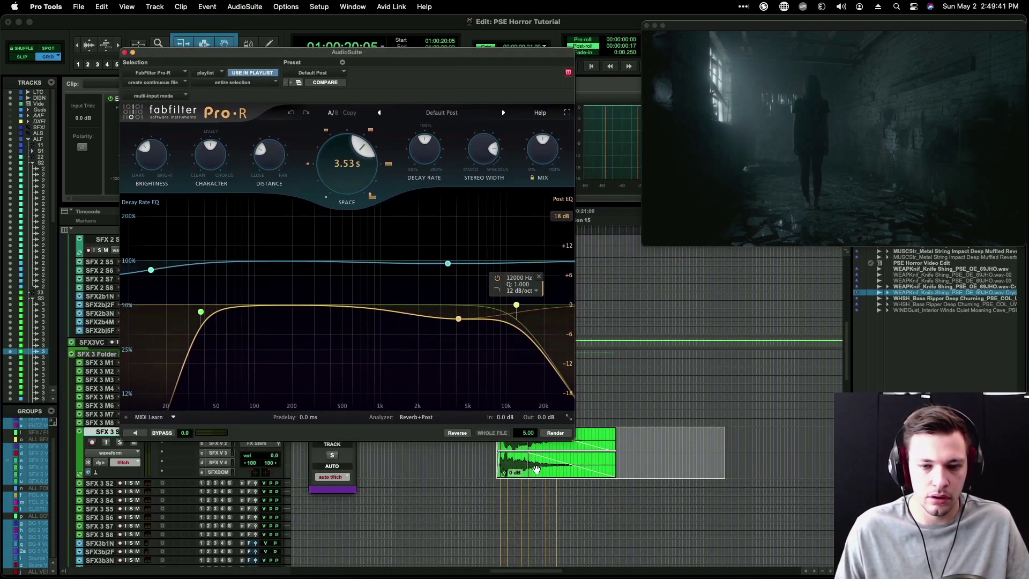
Step: Lower the Crystallizer clip's gain to about -10.6 dB and extend the selection past the clip's end again for the reverb tail
drag(519, 452, 520, 461)
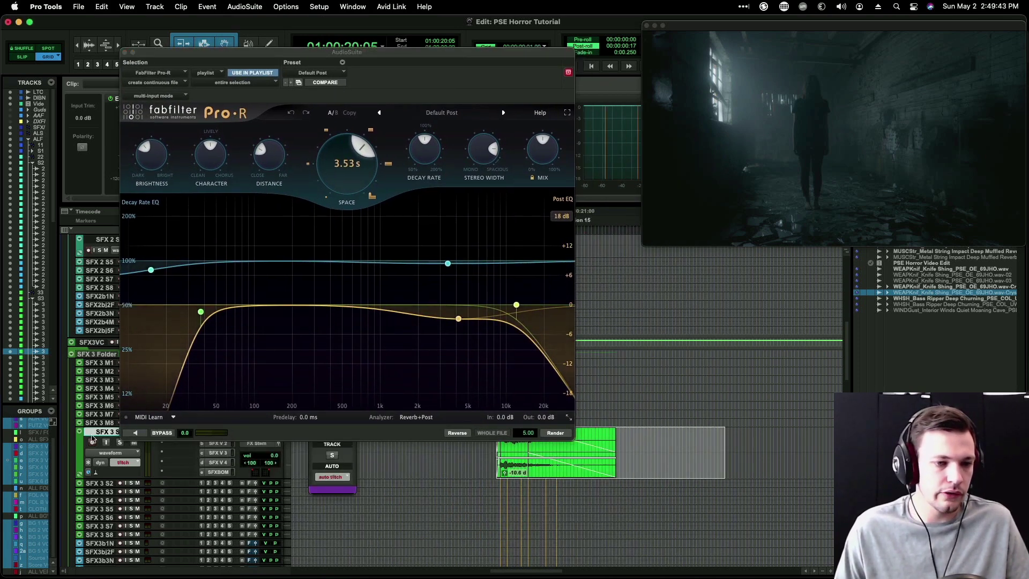
key(t)
double_click(613, 432)
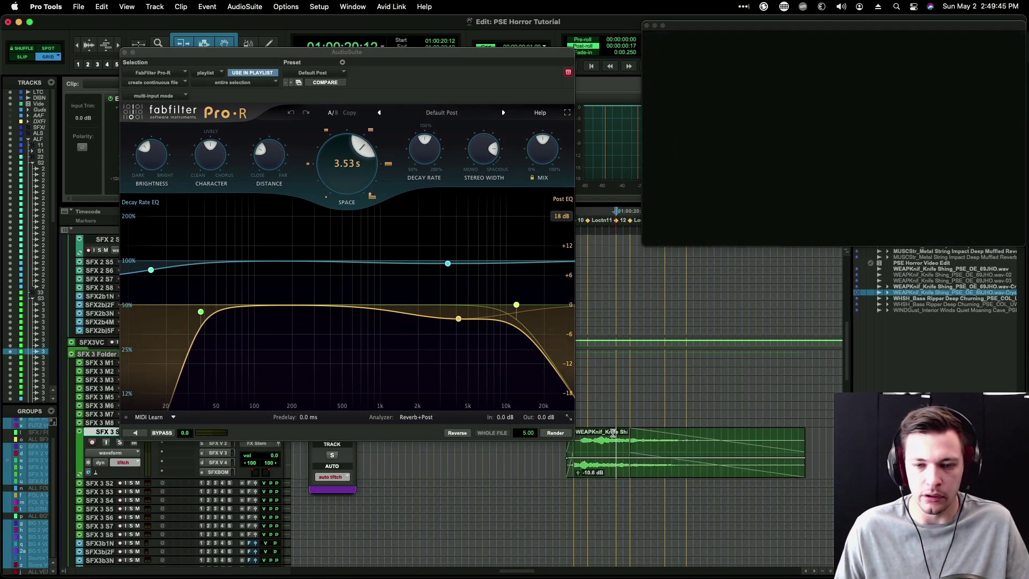
key(r)
shift+click(725, 442)
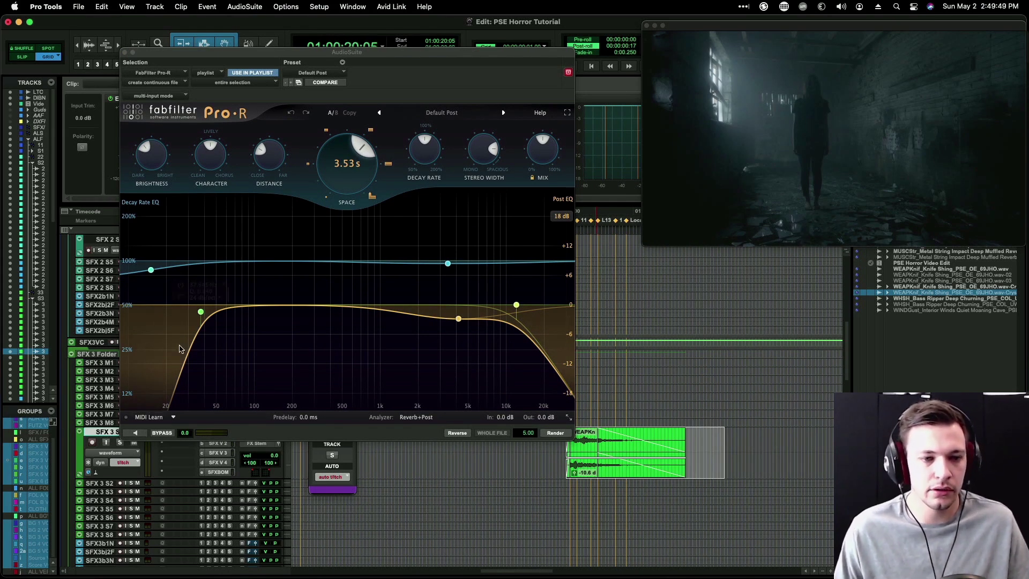
Step: Preview the reverb, set Distance to 100%, raise Mix and Character, reduce Space to 3.25 s, and render it onto the clip
mouse_move(204, 314)
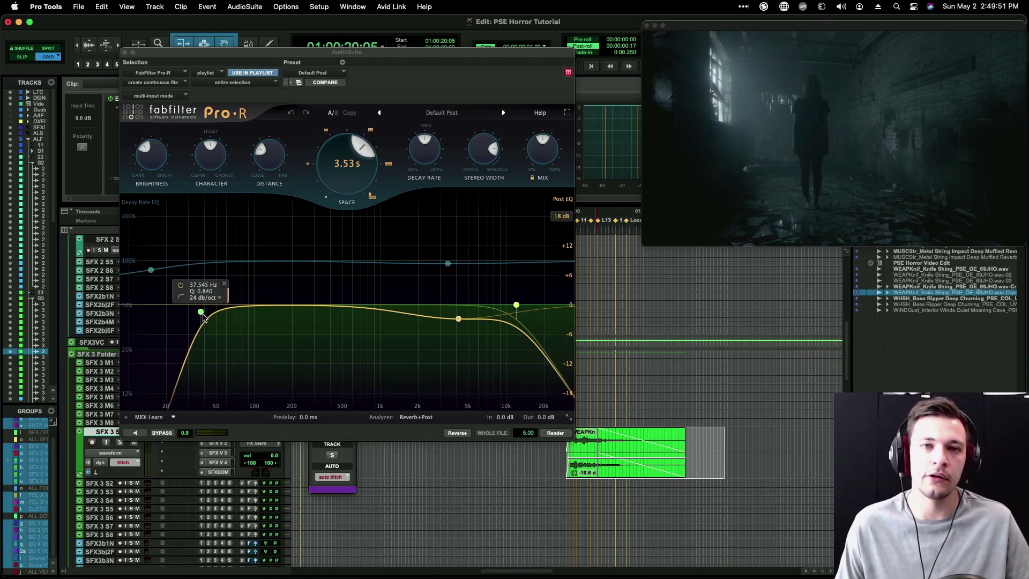
mouse_move(464, 322)
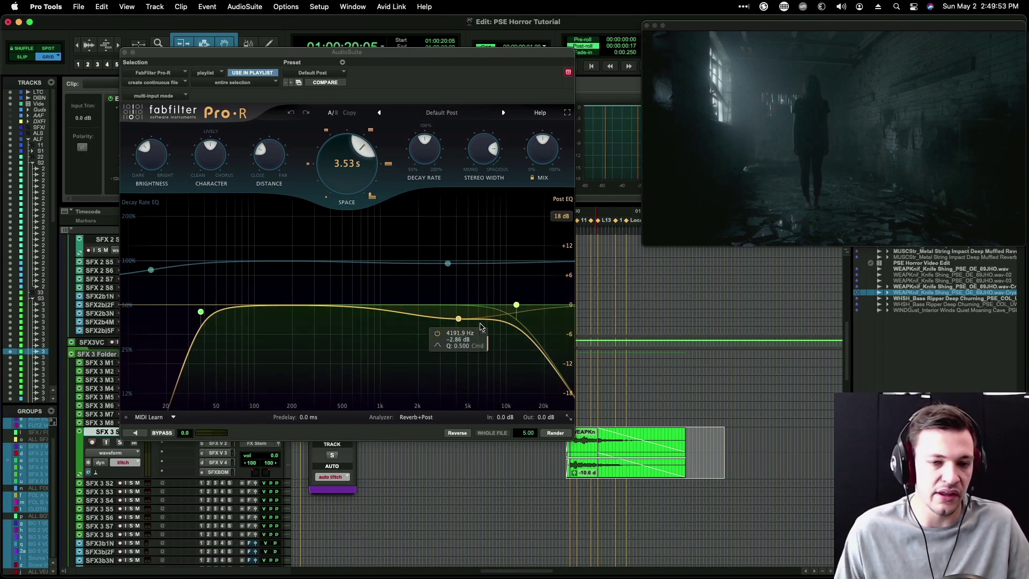
click(136, 433)
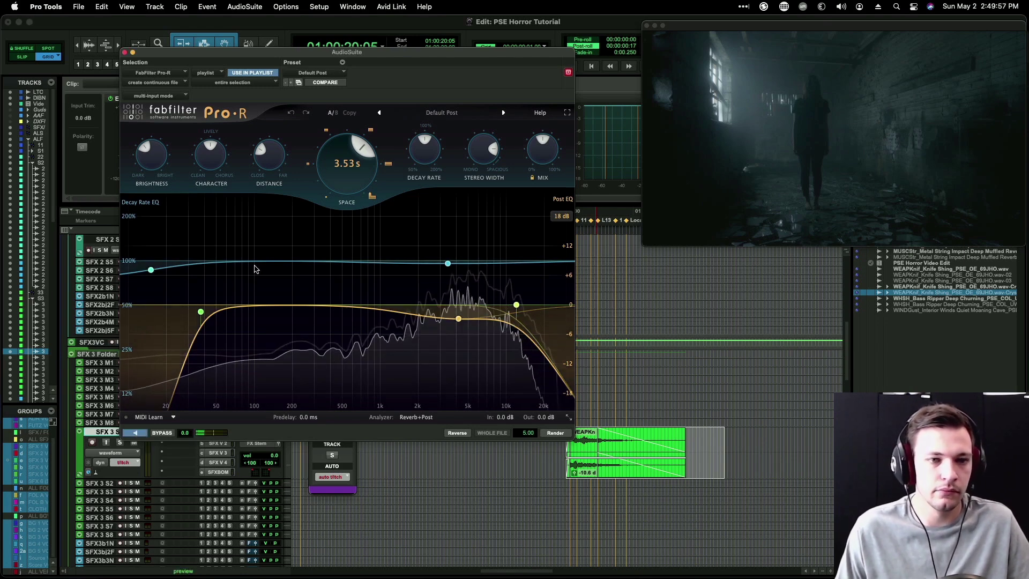
drag(269, 155, 284, 64)
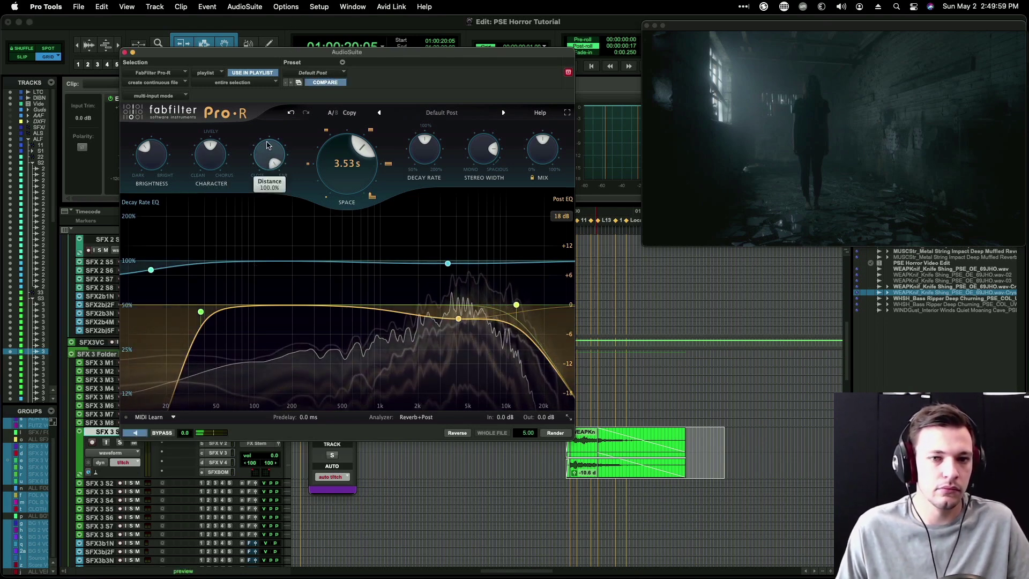
drag(545, 154, 545, 112)
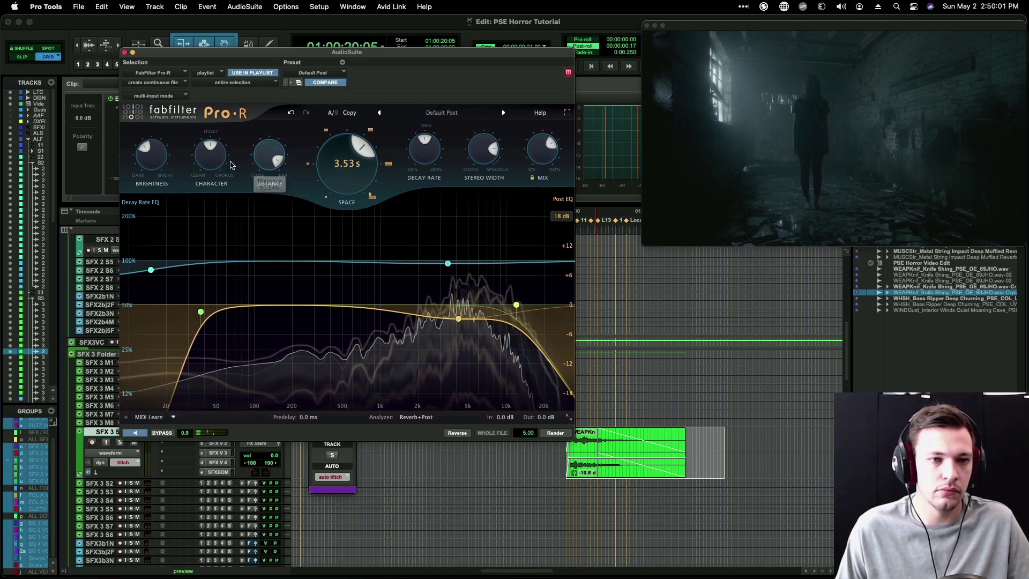
drag(212, 156, 213, 77)
drag(341, 173, 337, 184)
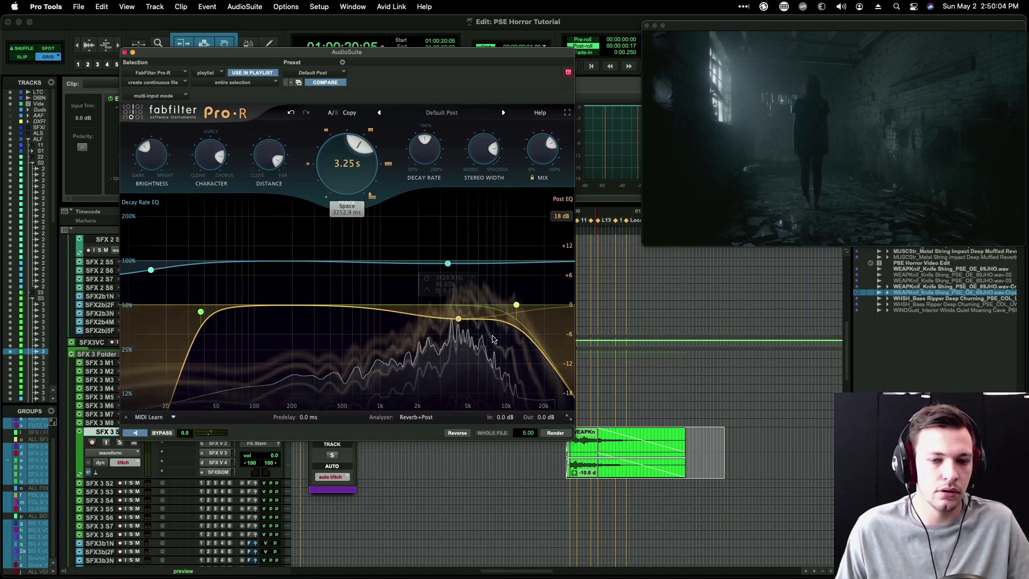
click(555, 433)
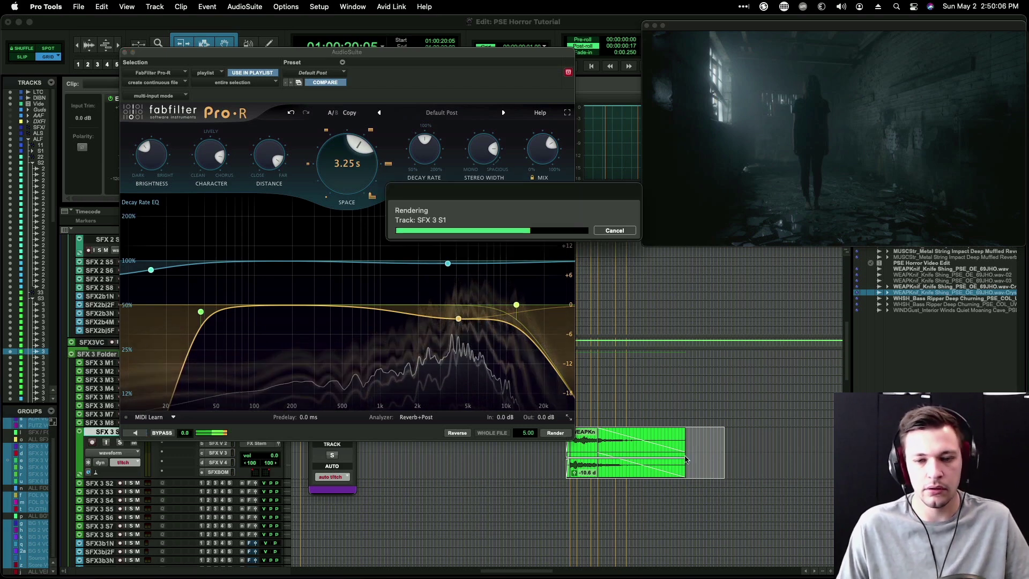
click(595, 437)
Step: Switch to SoundQ, load the Knife Shing Steel Metal Many Variations sound, and search the library for "bubble"
key(super+Tab)
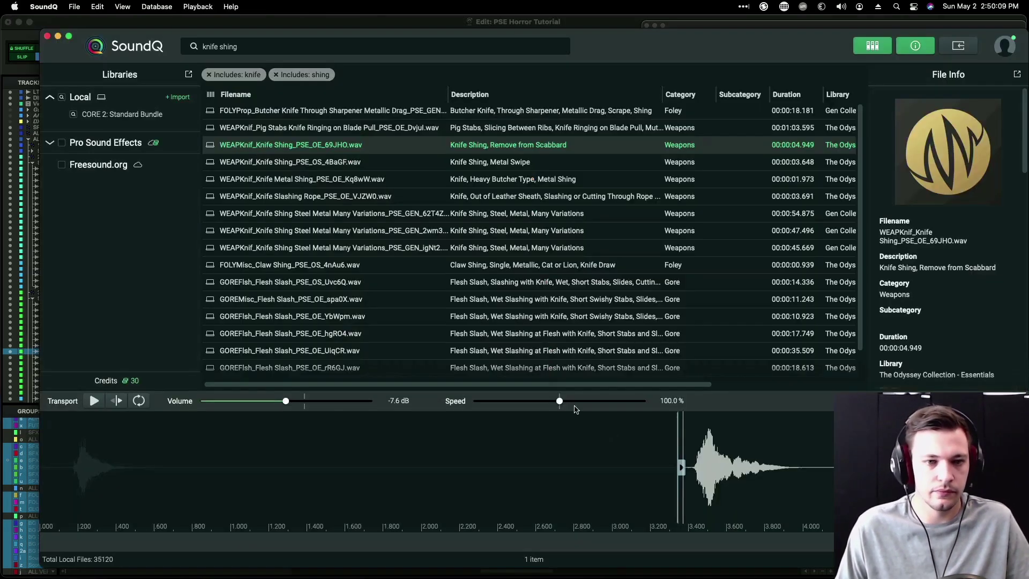
click(419, 220)
scroll(375, 187, down, 1)
click(298, 47)
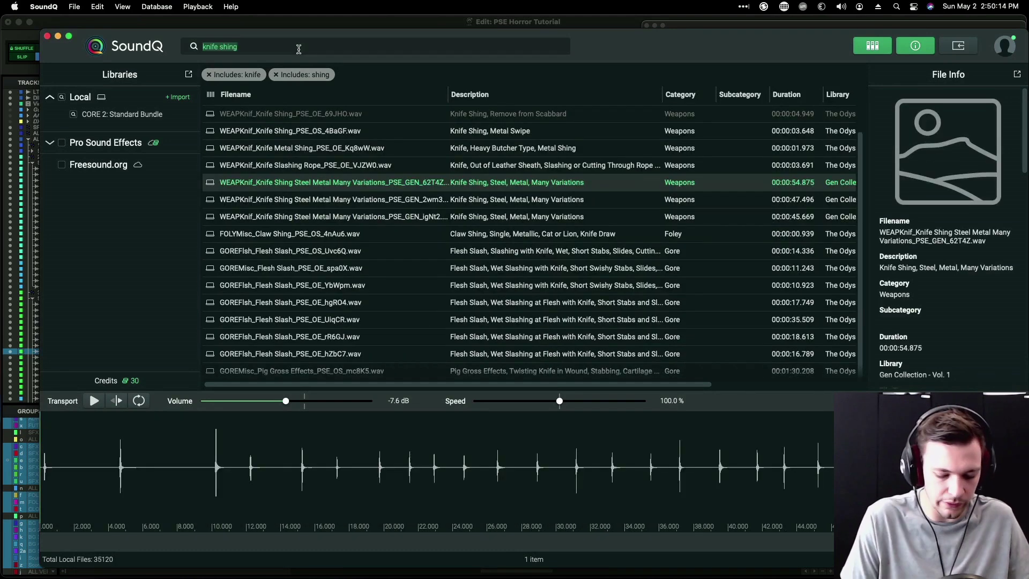
text(ubble)
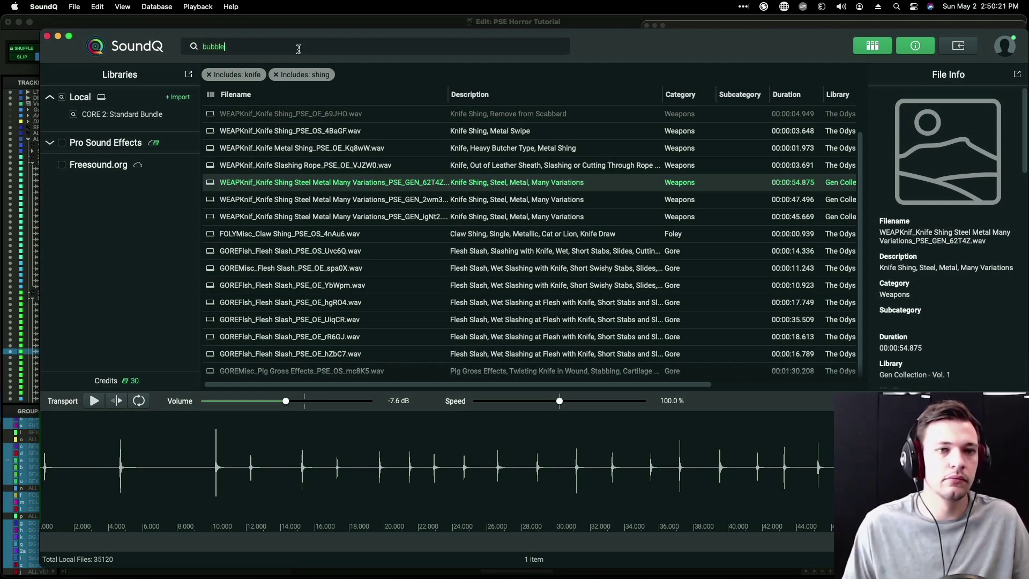
key(Return)
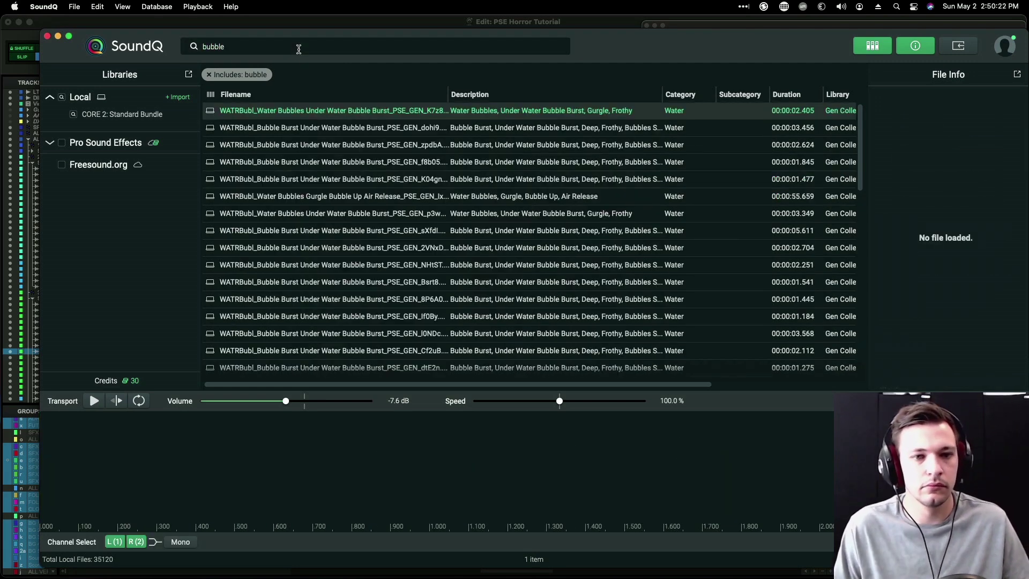
Step: Audition the Water Bubbles Gurgle Bubble Up Air Release sound with the speed at 49.9% and the volume at -21.8 dB
click(351, 198)
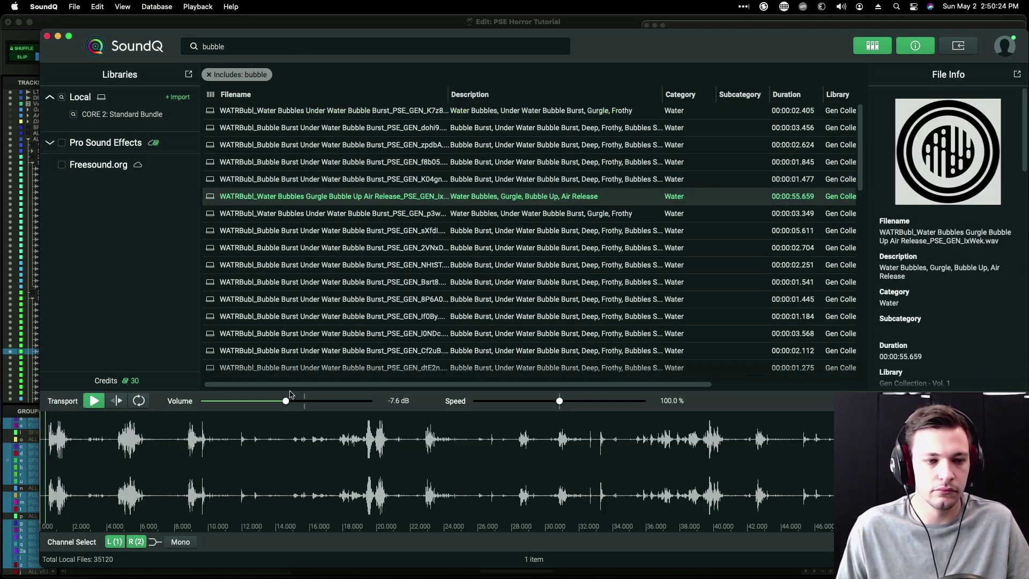
key(space)
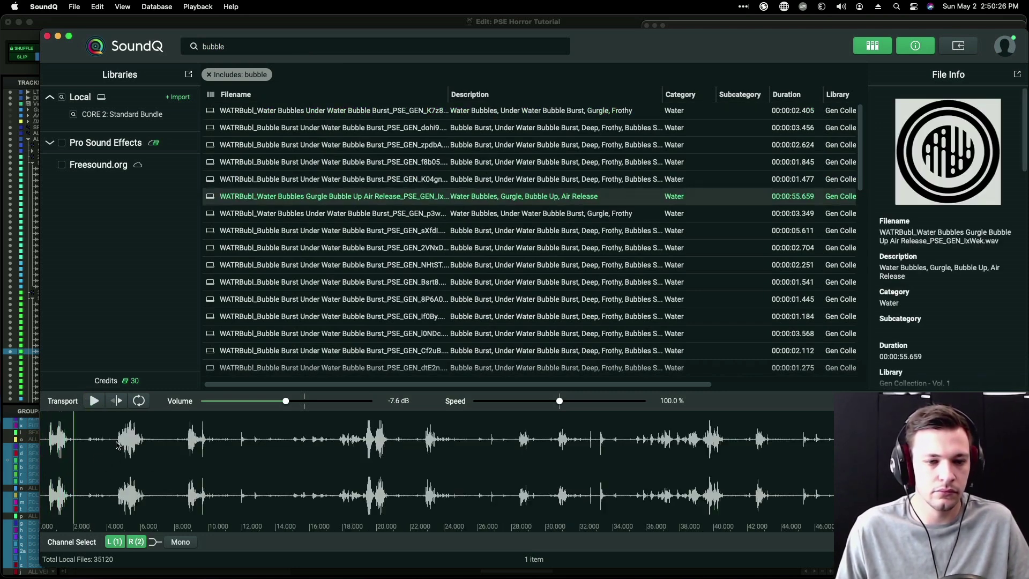
click(516, 401)
drag(286, 401, 255, 403)
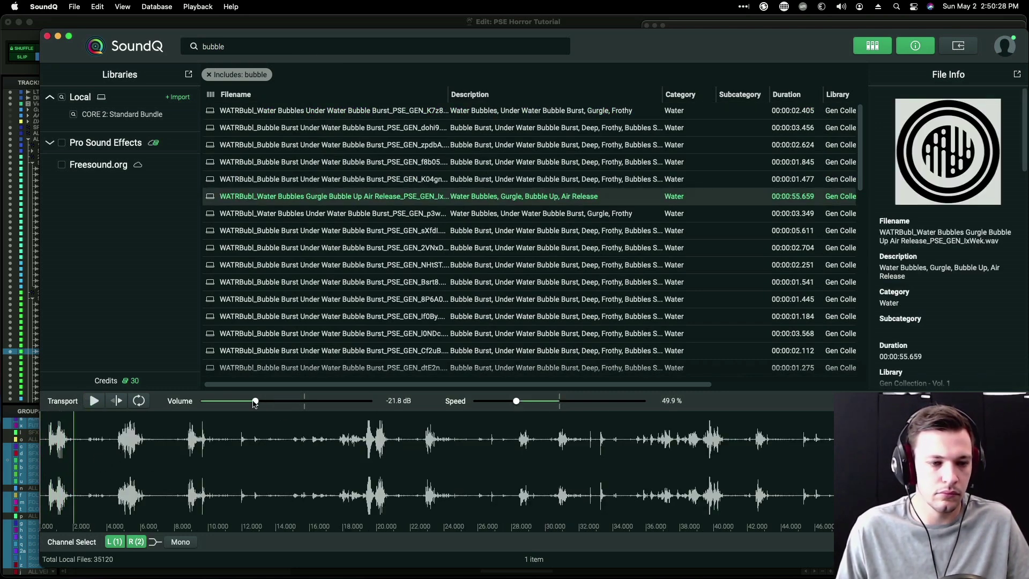
click(53, 433)
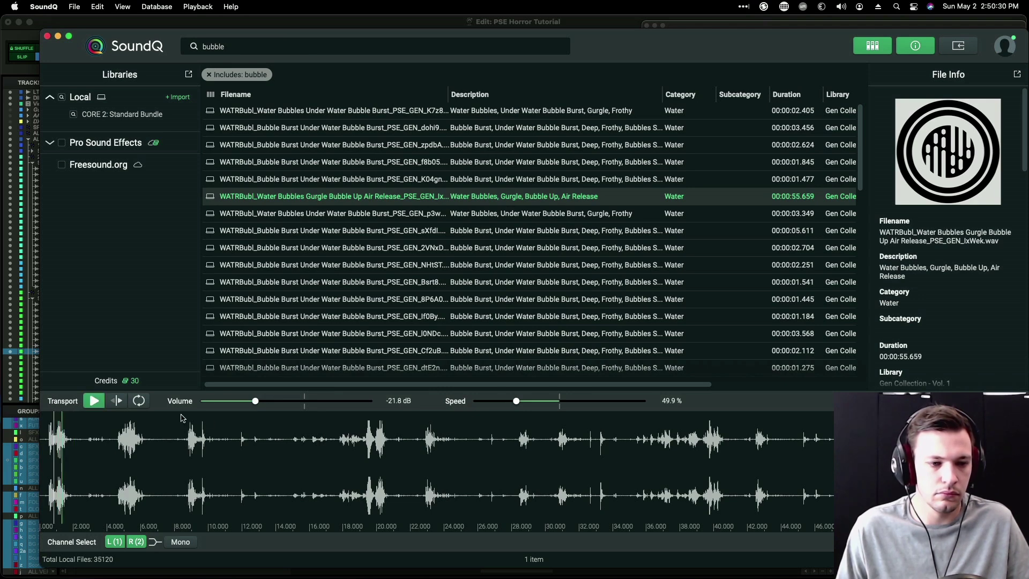
key(space)
key(space)
key(space)
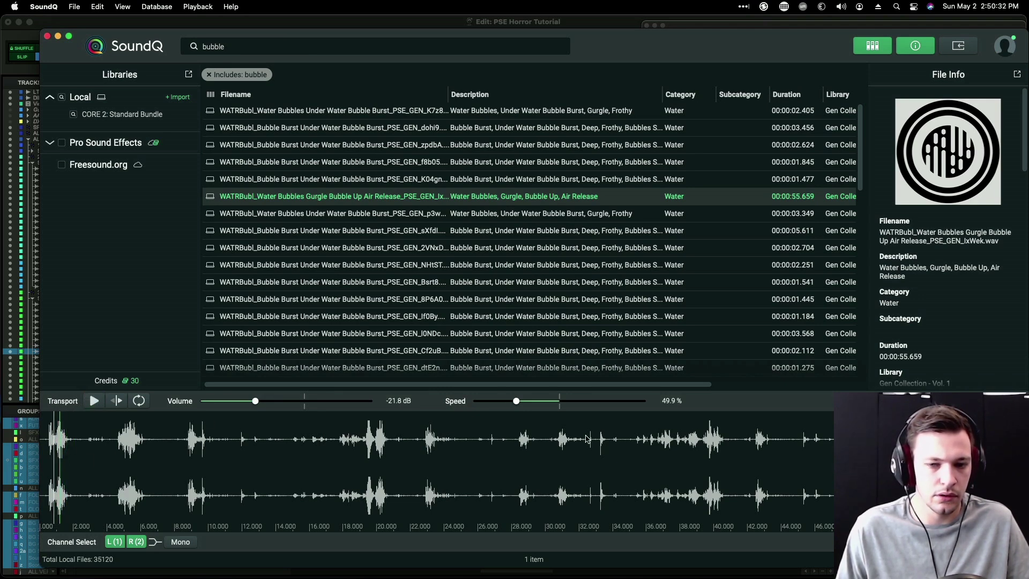
Step: Slow the bubble sound to 26.7%, audition it, and select the first burst in its waveform
drag(509, 402, 497, 403)
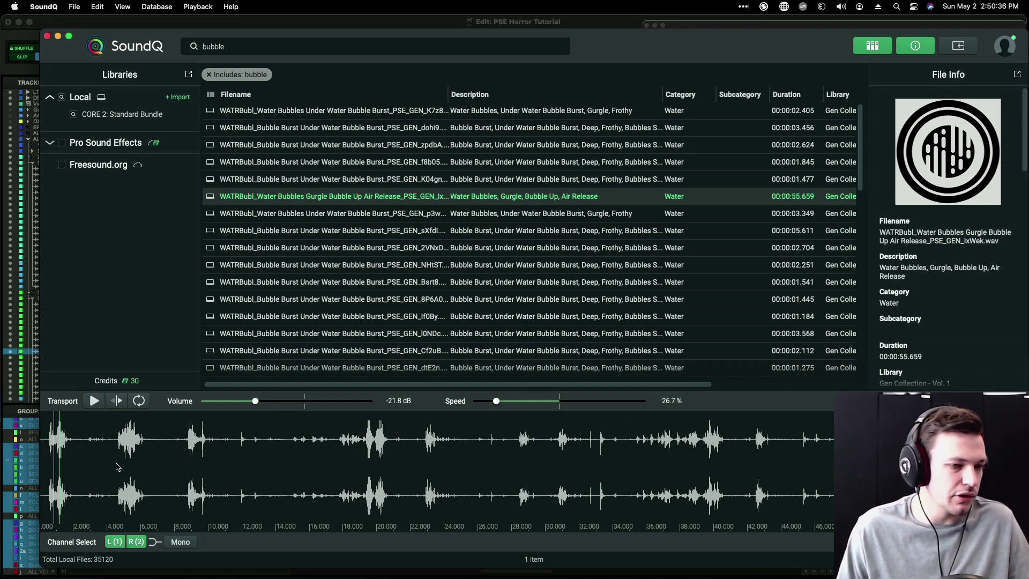
key(space)
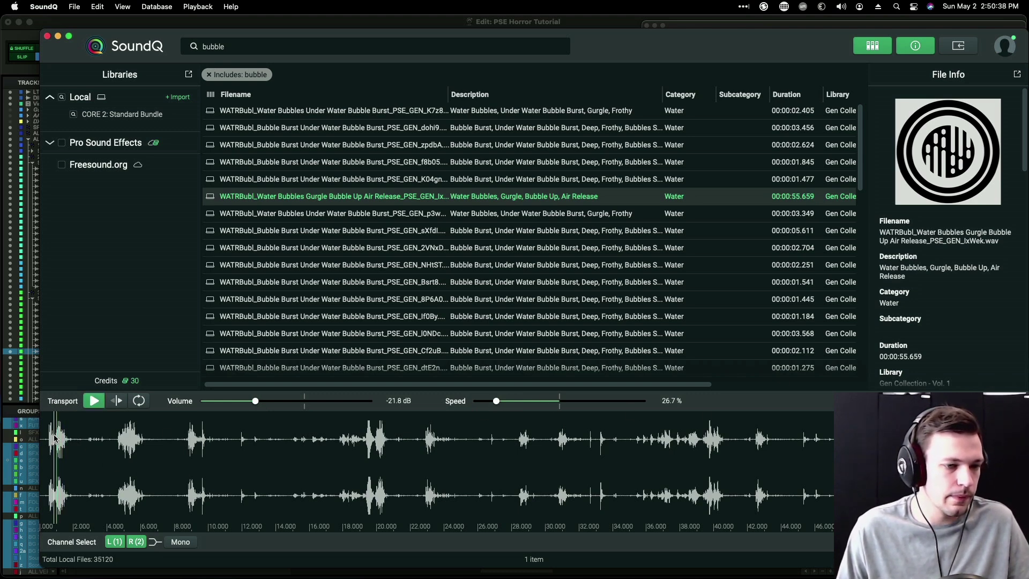
key(space)
drag(55, 433, 68, 433)
Step: Switch to Pro Tools, enlarge tracks SFX 3 S2 to S4, and place the cursor on SFX 3 S2 at 01:00:20:12
key(super+Tab)
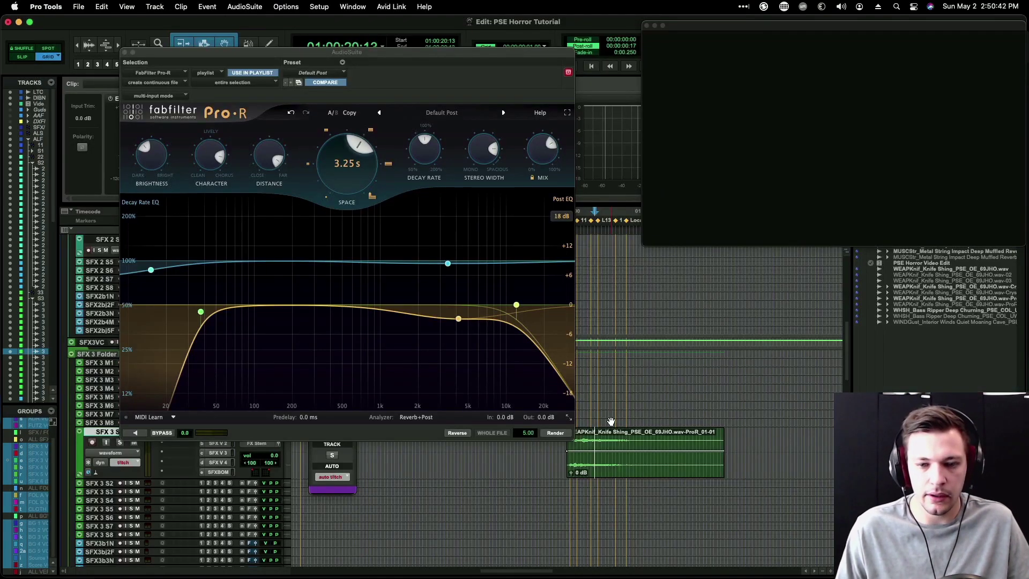
drag(587, 482, 595, 500)
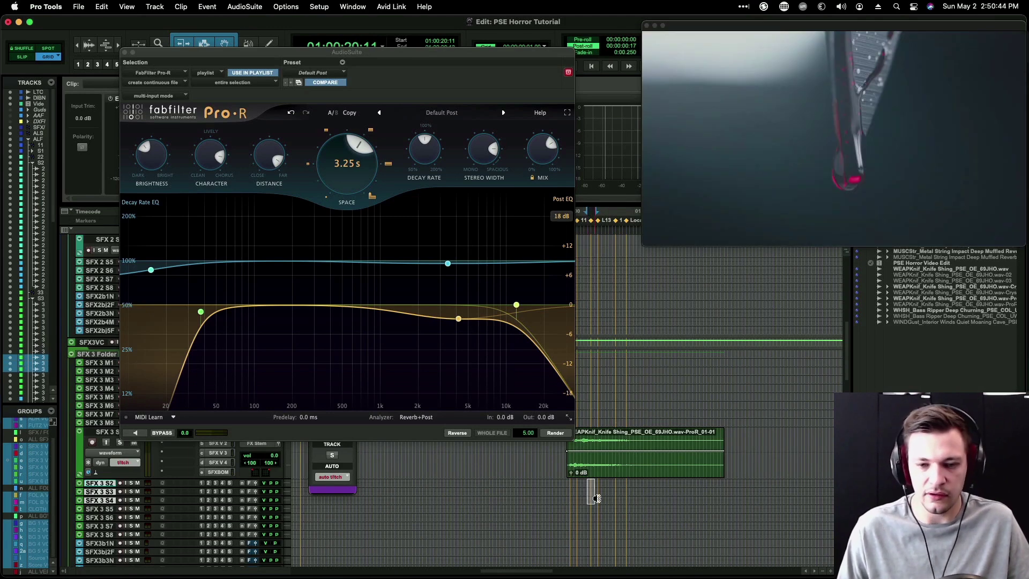
key(ctrl+Up)
key(ctrl+Up)
scroll(692, 435, down, 3)
click(592, 418)
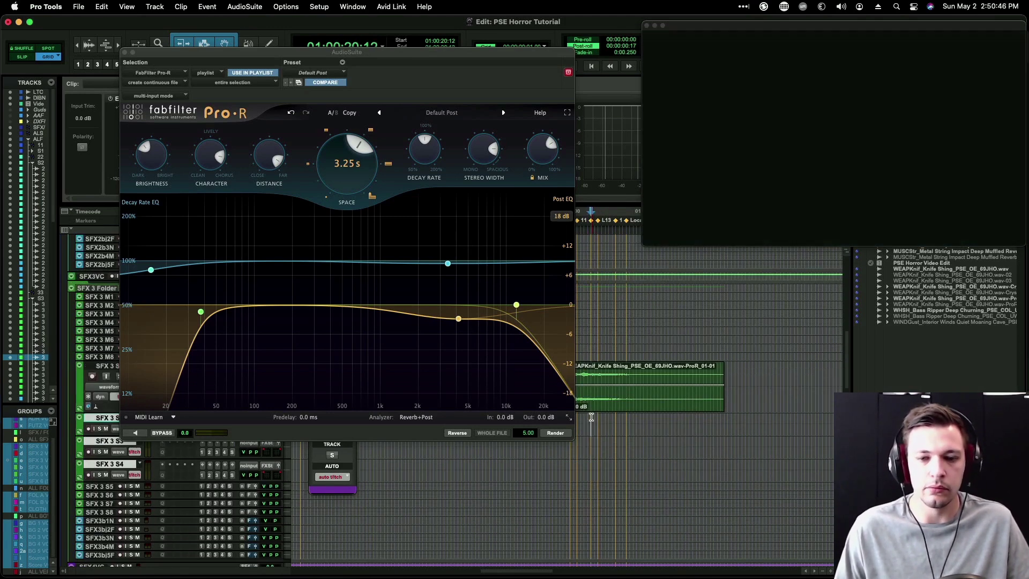
Step: Send the selected bubble section from SoundQ to SFX 3 S2 in Pro Tools and fade in its start up to 01:00:20:15
key(super+Tab)
key(s)
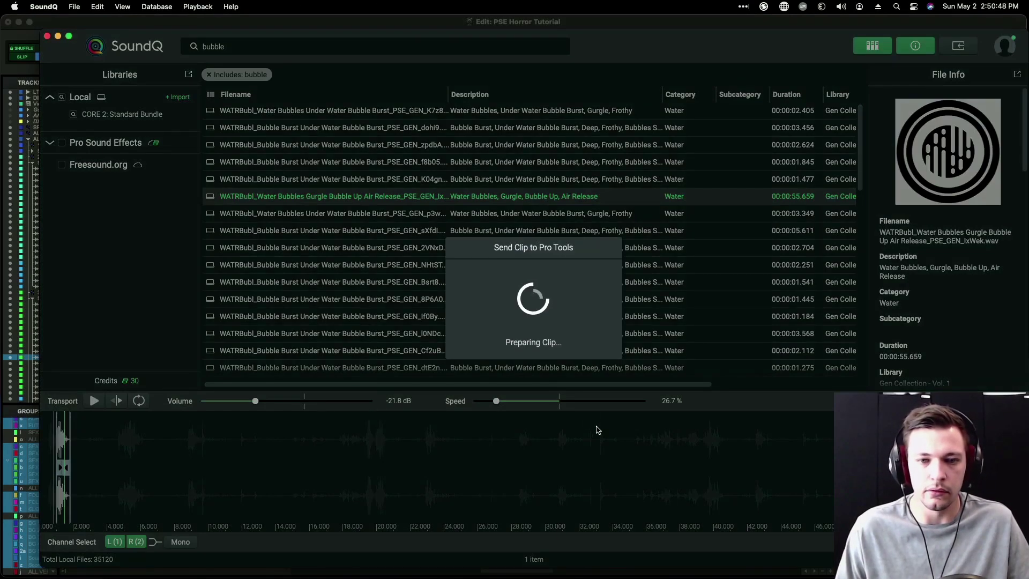
key(r)
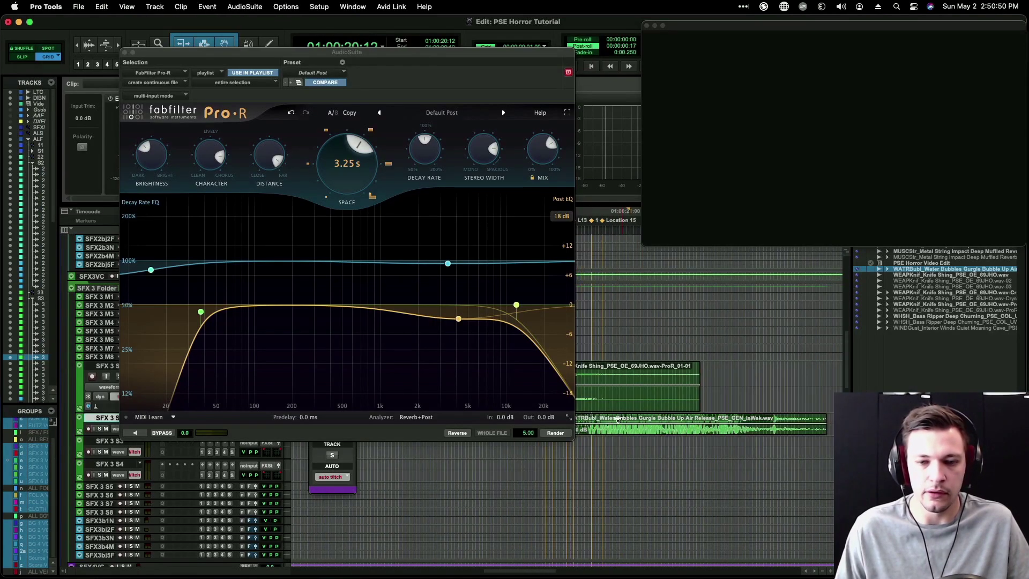
key(t)
click(654, 418)
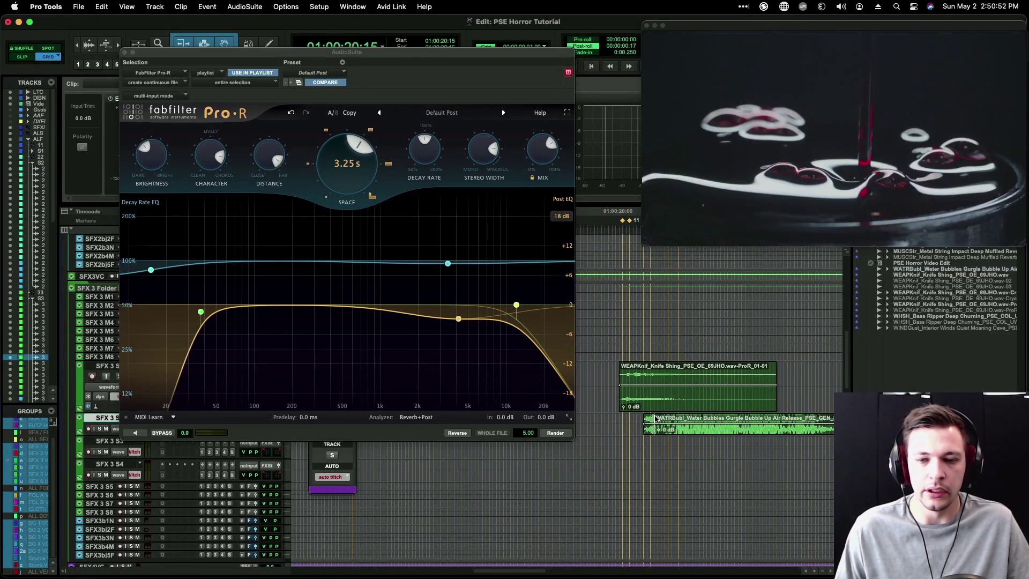
key(d)
Step: Close the Pro-R window and trim the end of the bubble clip to 01:00:22:03
key(t)
key(t)
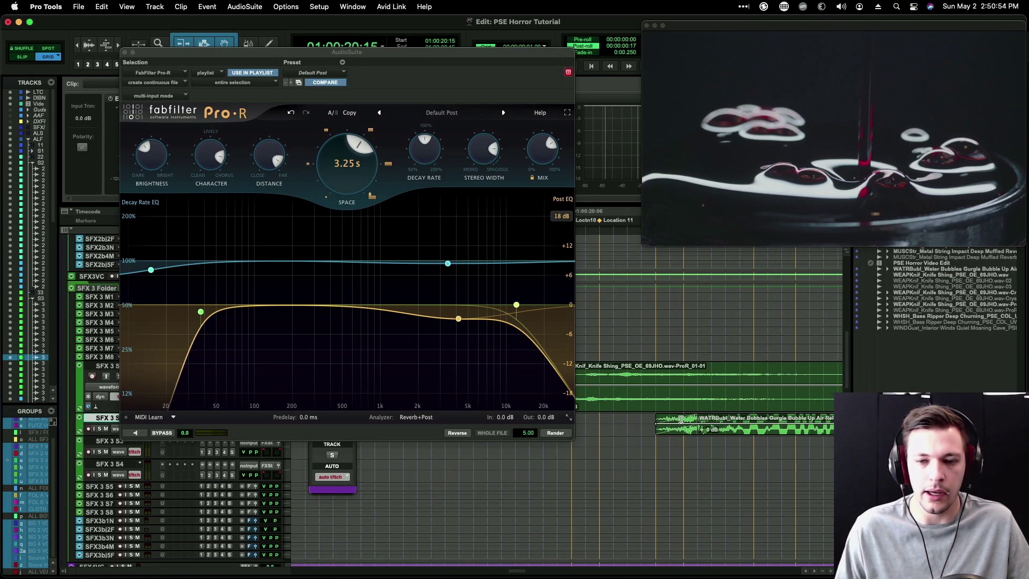
click(680, 420)
click(125, 53)
scroll(572, 417, right, 5)
click(626, 419)
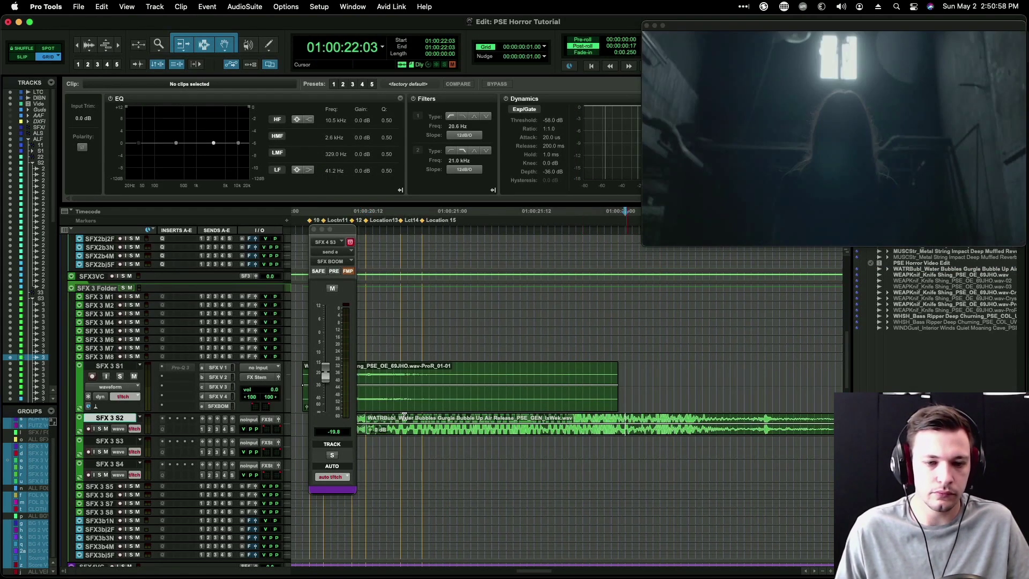
key(s)
Step: Add a standard equal-gain fade-out from 01:00:20:18 to the bubble clip's end and extend that end to 01:00:22:16
click(394, 420)
key(g)
key(super+f)
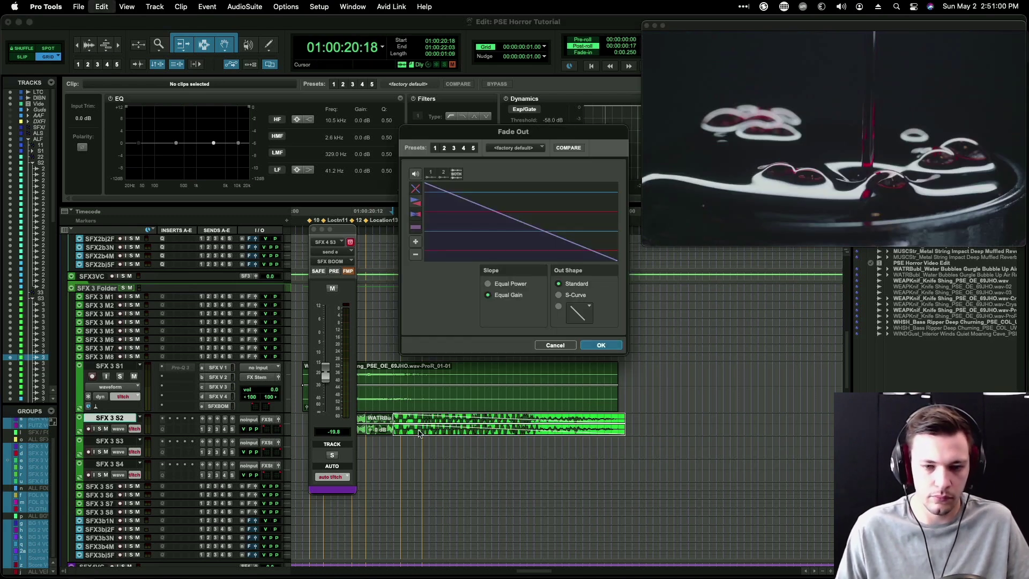
key(Return)
drag(622, 420, 715, 421)
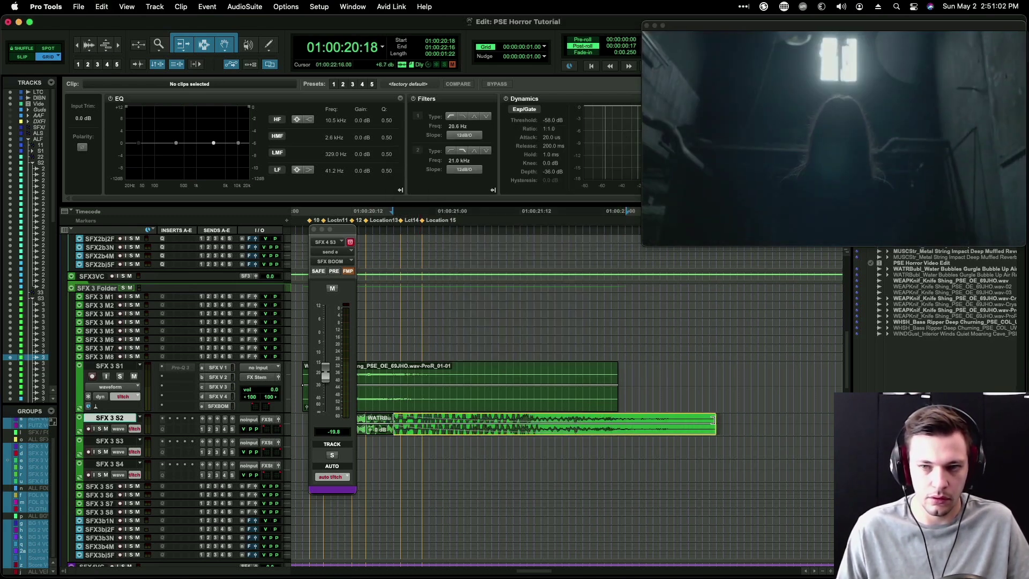
Step: Select the whole bubble clip on SFX 3 S2 and listen to it soloed
scroll(609, 441, left, 5)
click(632, 433)
key(space)
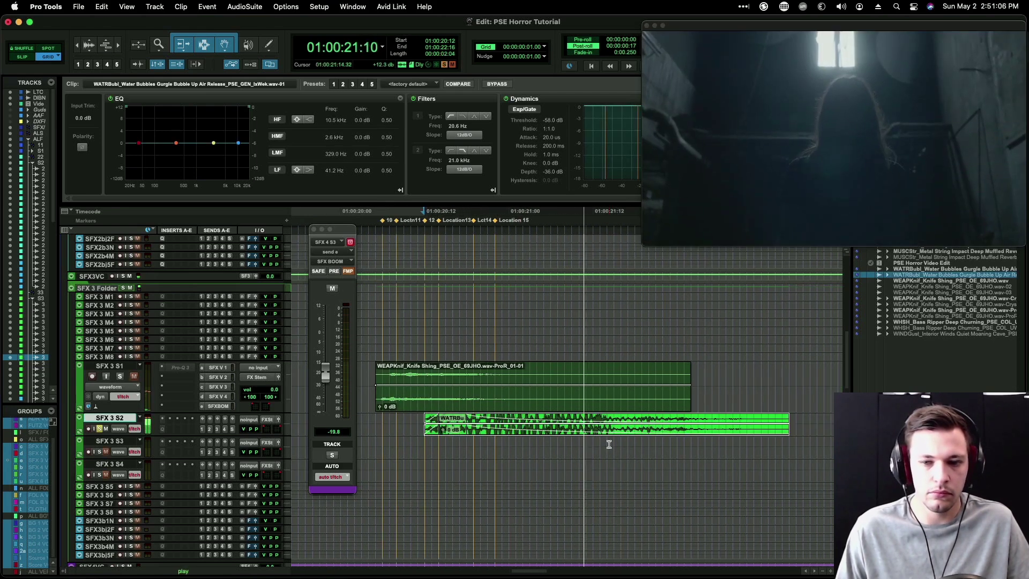
key(space)
Step: Move the bubble clip to start at 01:00:20:05, aligned with the knife shing clip, and play it back
key(super+bracketleft)
key(super+bracketleft)
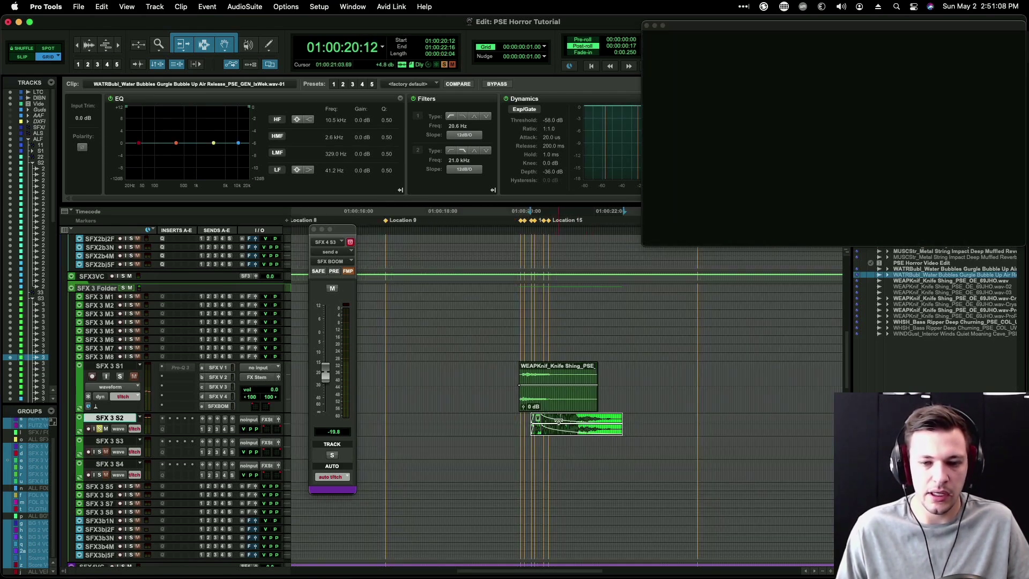
key(super+bracketright)
drag(586, 429, 563, 427)
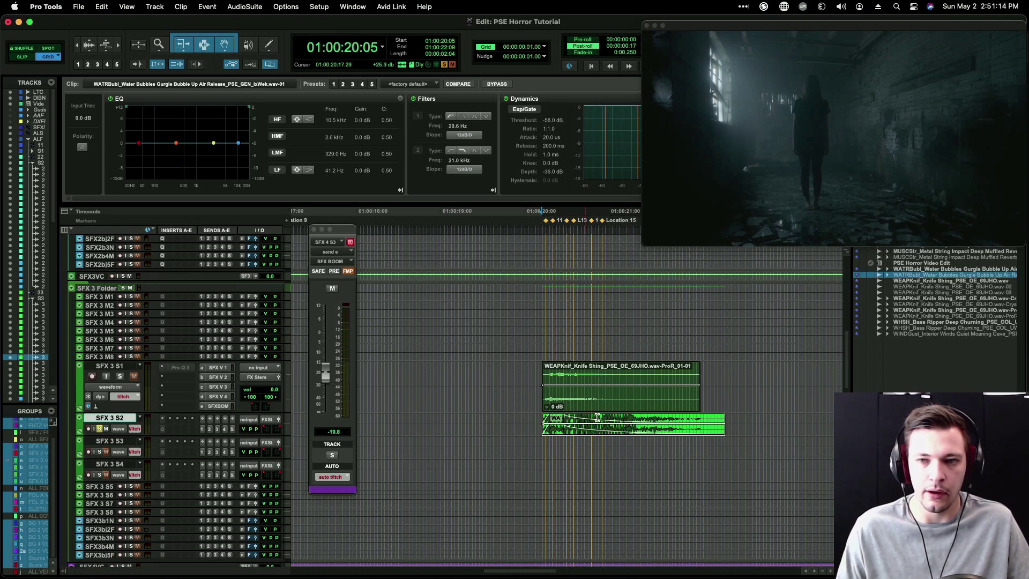
key(space)
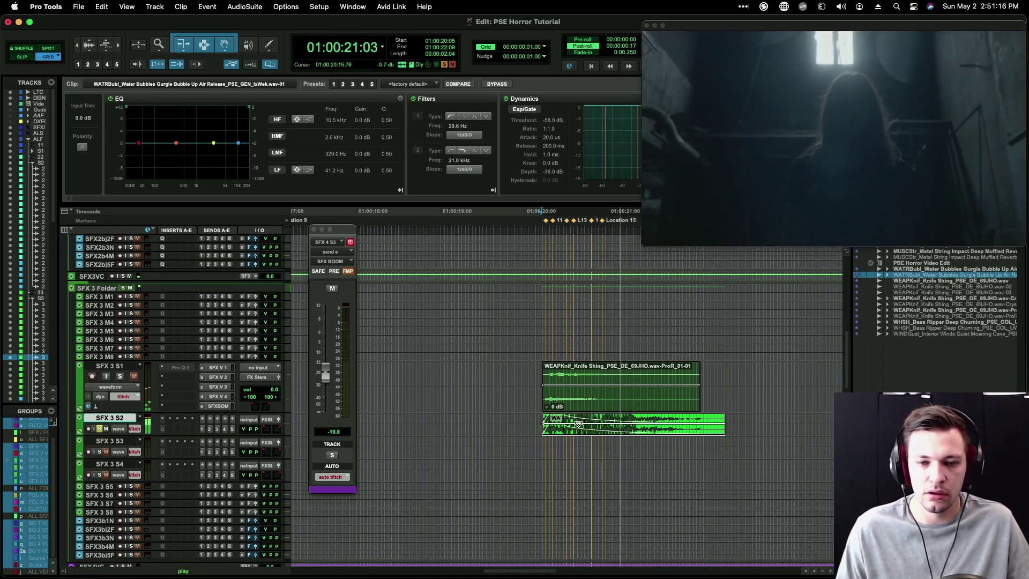
key(space)
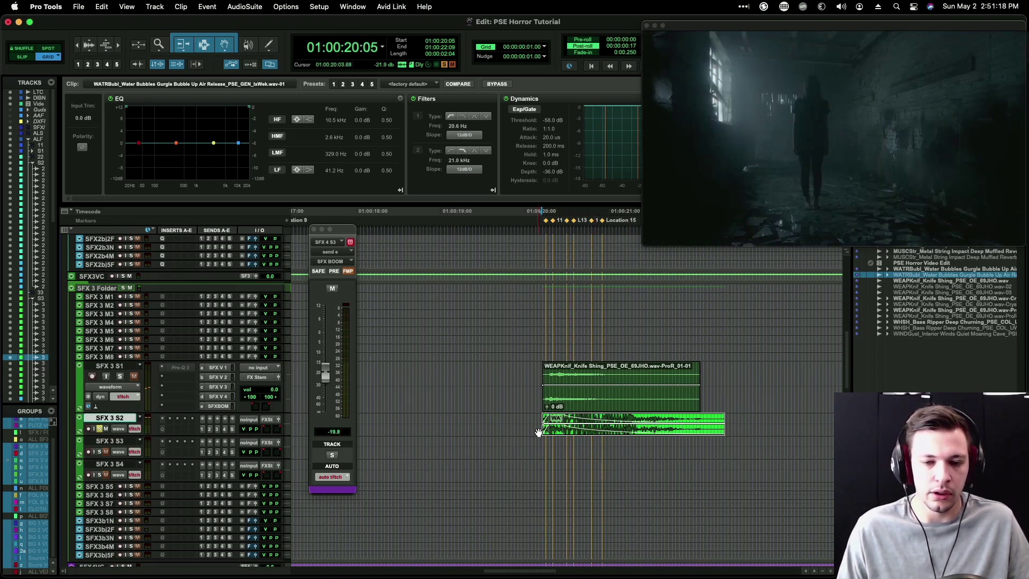
Step: Extend the selection from the bubble clip past its end to 01:00:24:04
drag(553, 445, 573, 426)
key(r)
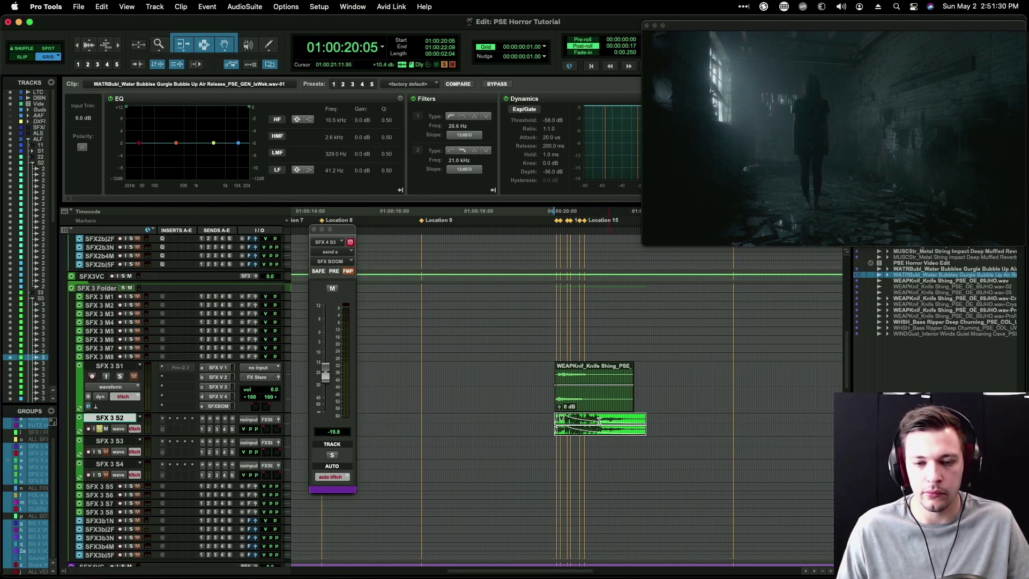
shift+click(722, 418)
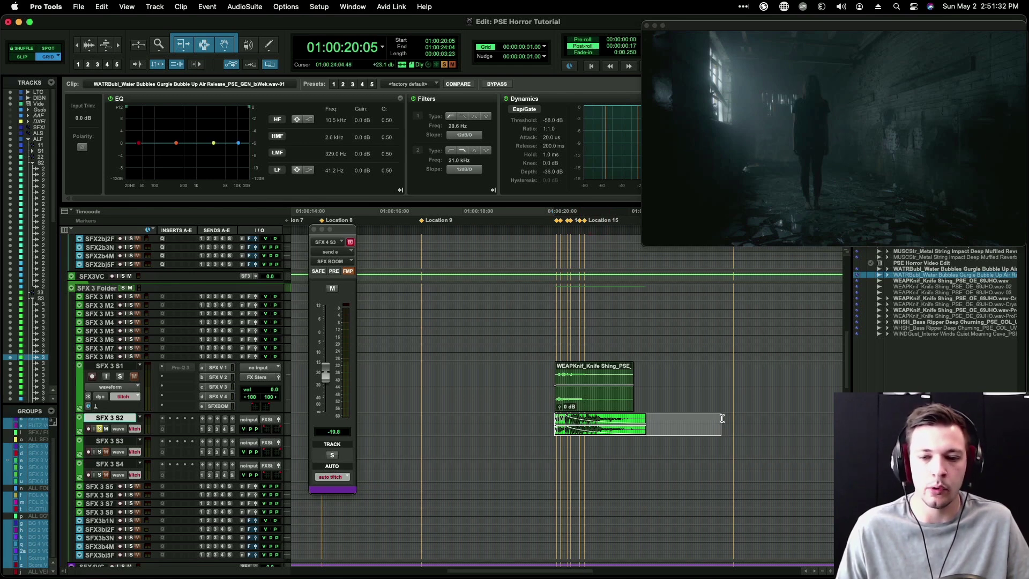
Step: Send the selected bubble clip from SFX 3 S2 to iZotope RX 8 for repair using RX 8 Connect
click(244, 6)
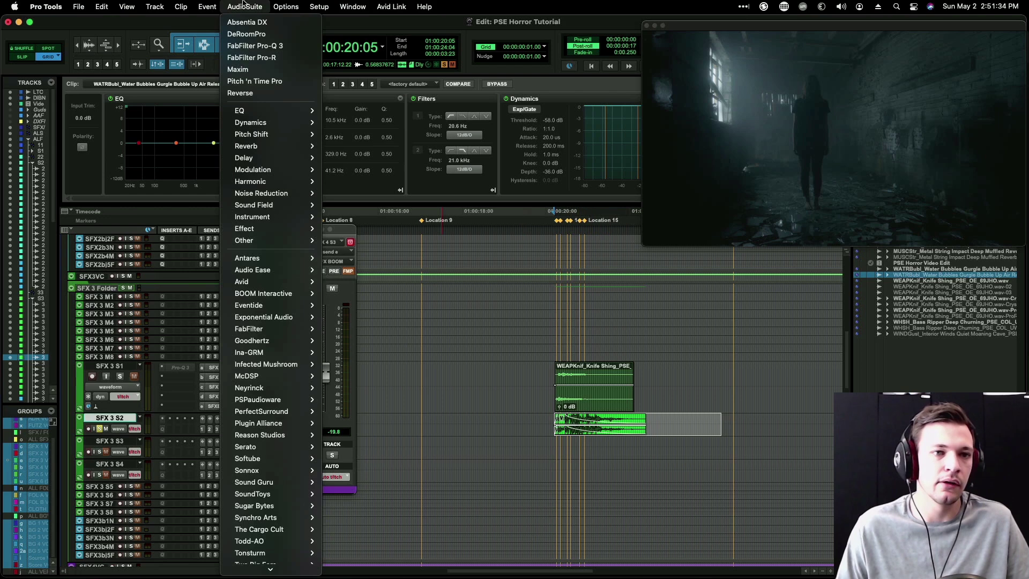
scroll(268, 482, down, 3)
mouse_move(268, 543)
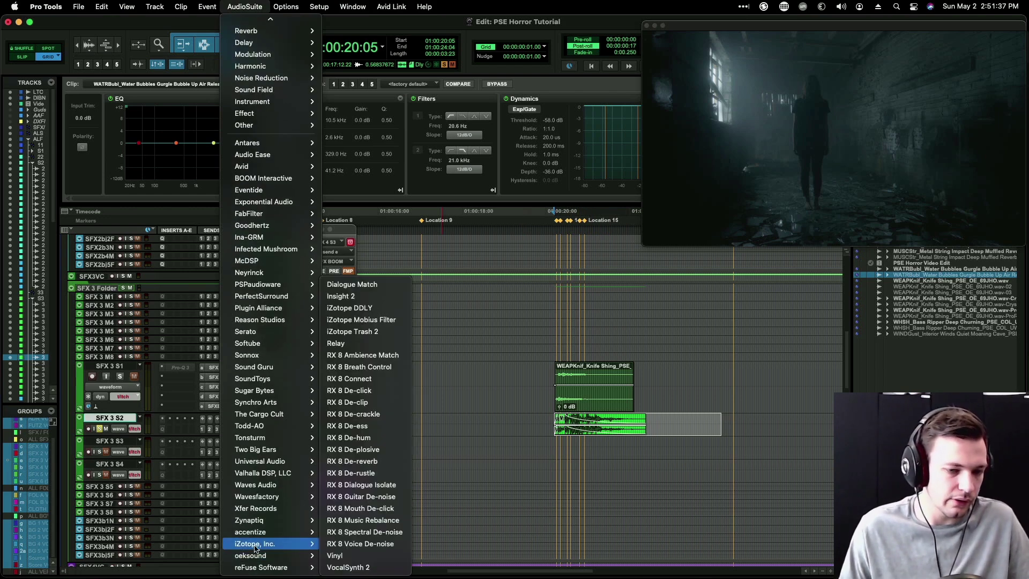
click(379, 379)
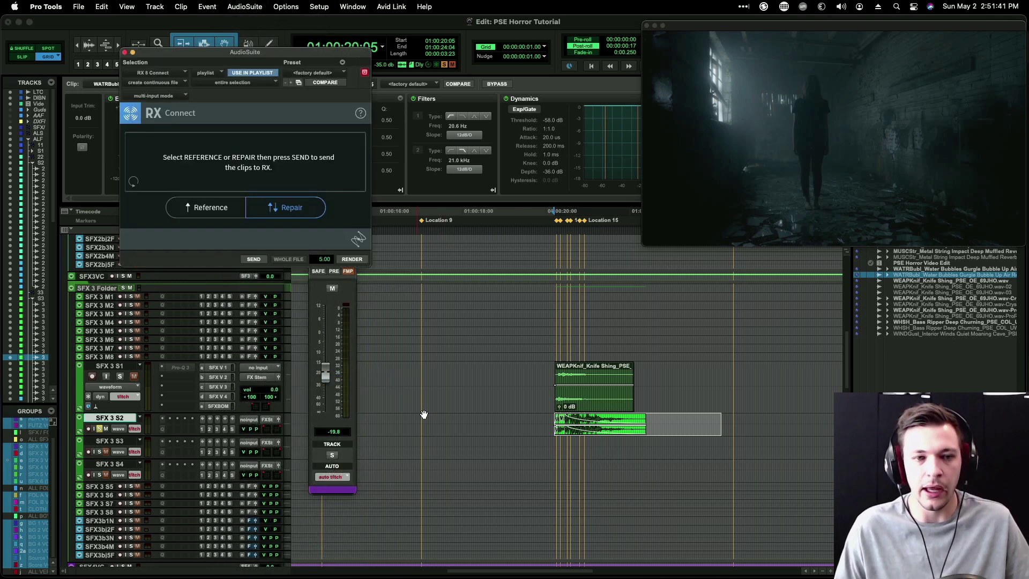
click(261, 259)
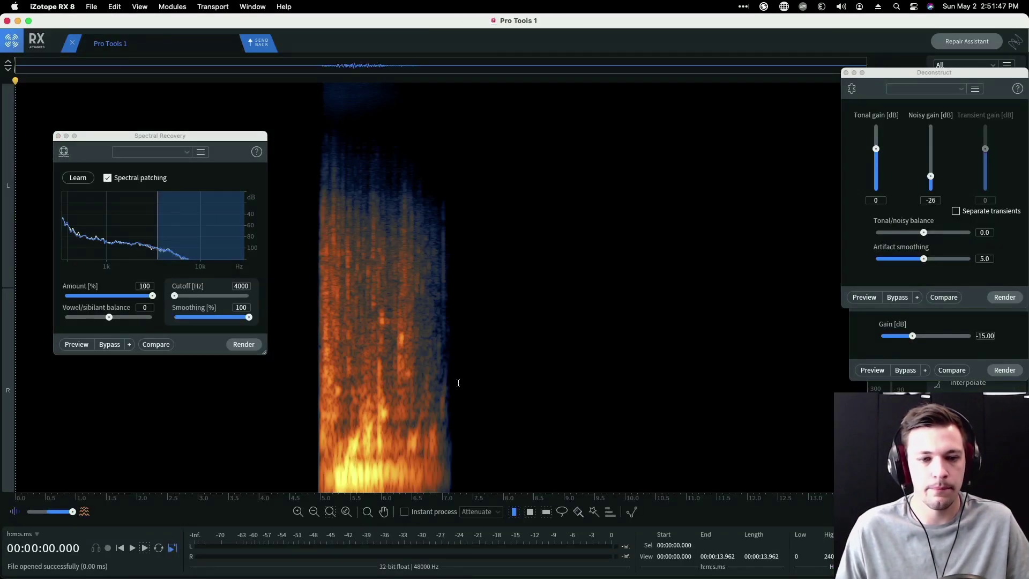
Step: Render Deconstruct with tonal gain 0 dB and noisy gain -30 dB over the bubble sound from about 4.72 to 7.58 s
drag(302, 338, 477, 342)
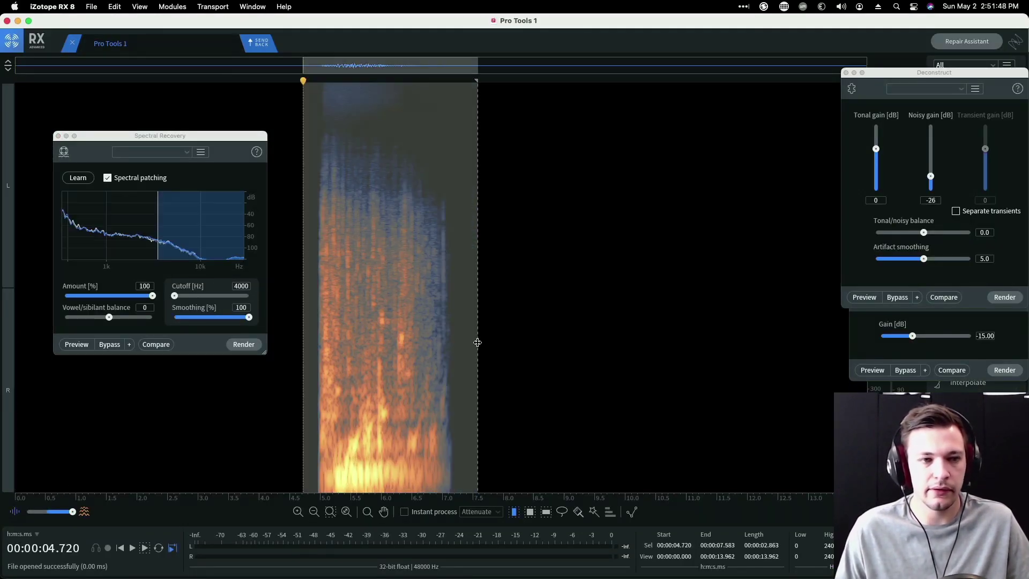
click(59, 136)
drag(948, 78, 697, 99)
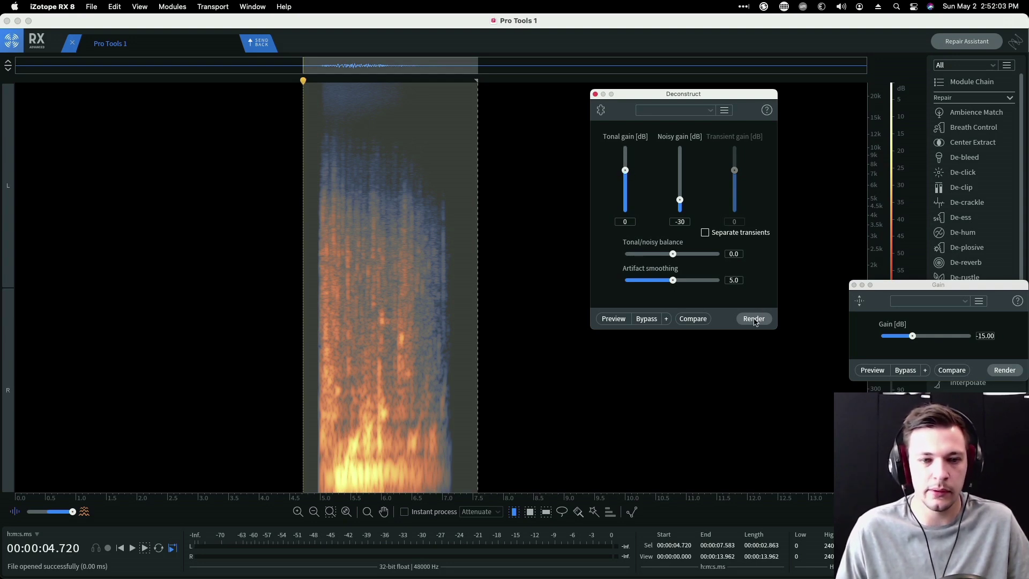
key(space)
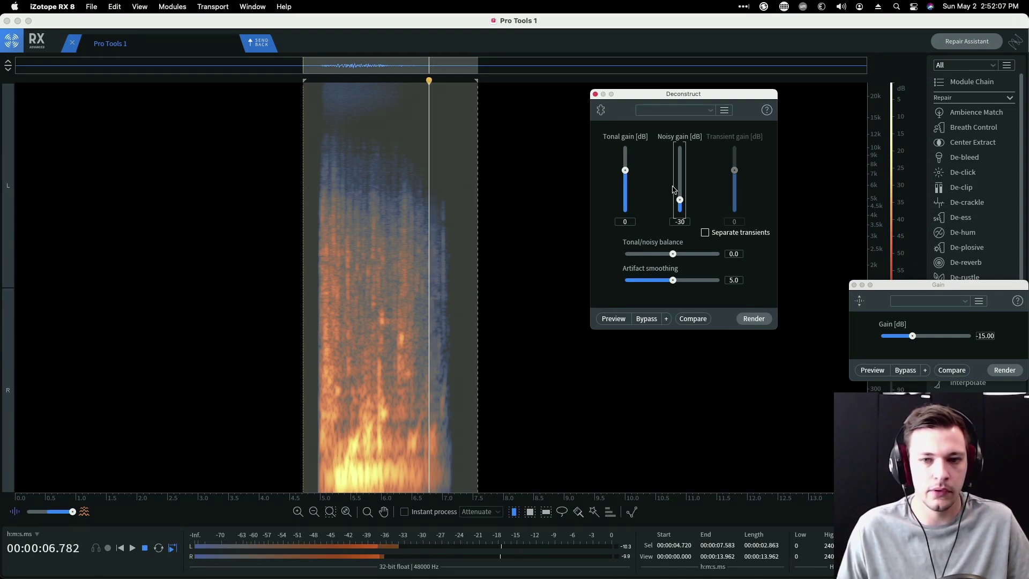
click(754, 319)
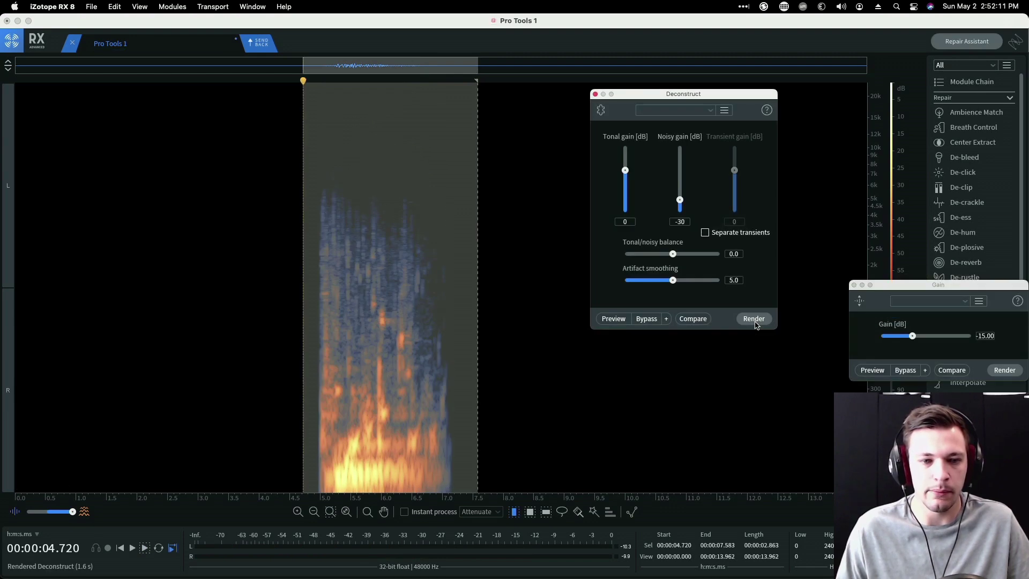
Step: Compare the deconstructed bubble audio with the original by undoing and redoing the render, and send the processed version back to Pro Tools
key(space)
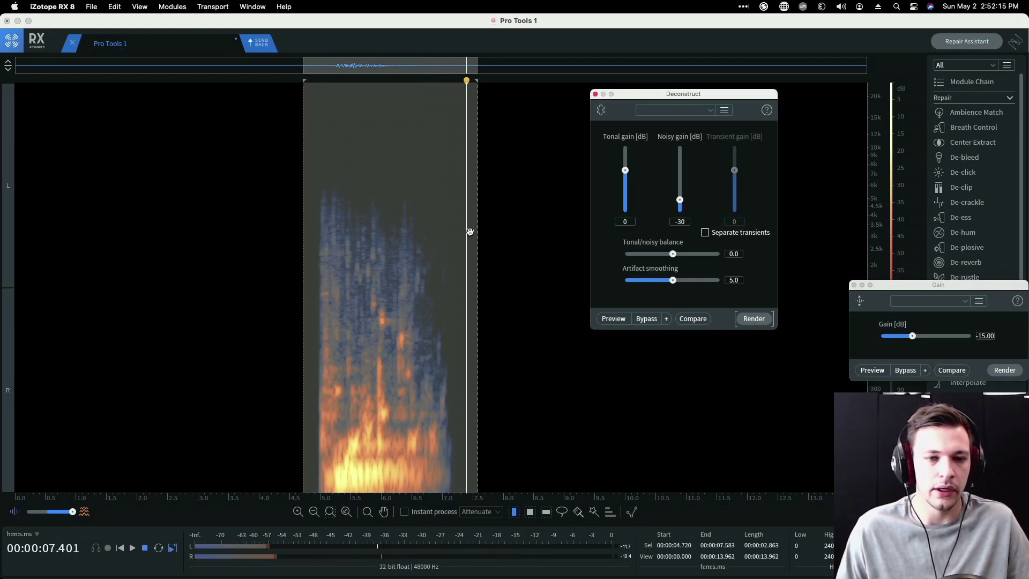
key(super+z)
key(space)
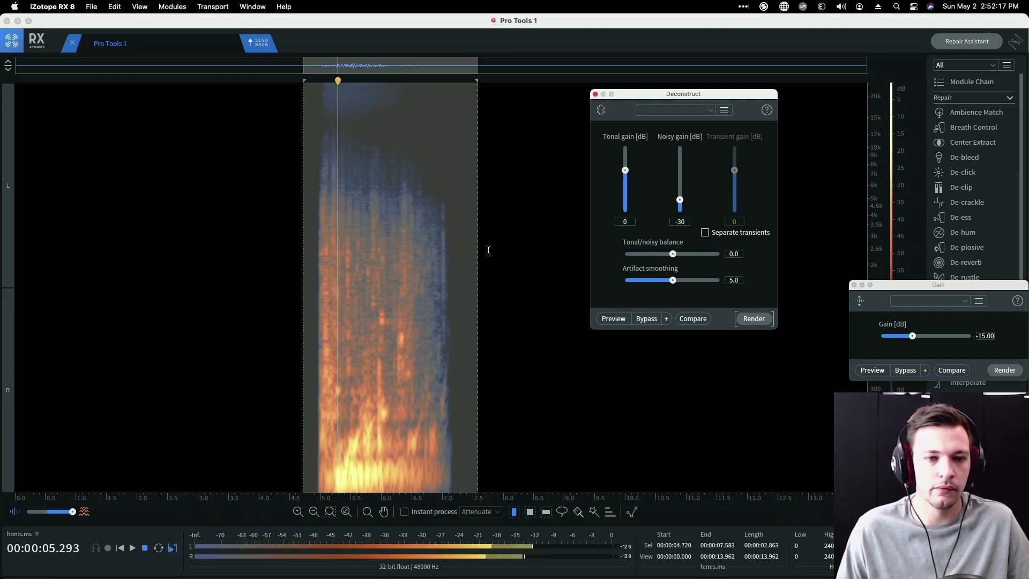
key(super+shift+z)
key(space)
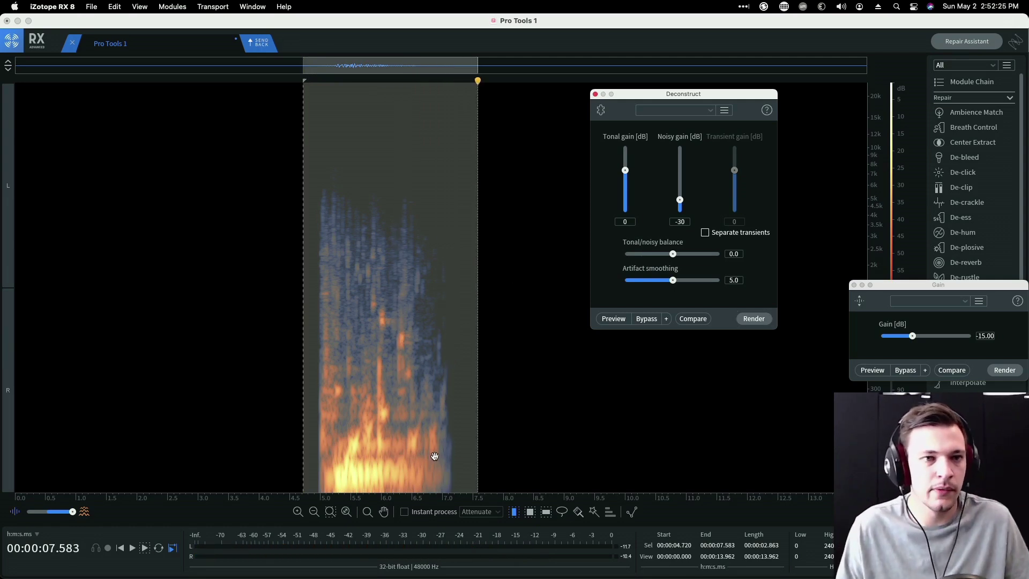
click(252, 45)
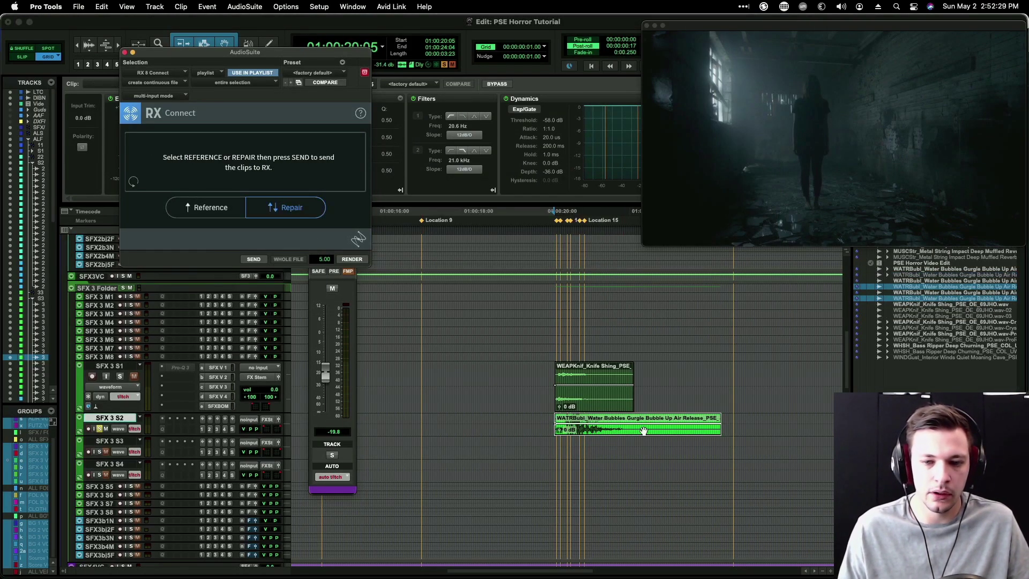
Step: Preview and render FabFilter Pro-R on the bubble clip with 3.53 s space and 100.8% stereo width, and close the plug-in
click(207, 7)
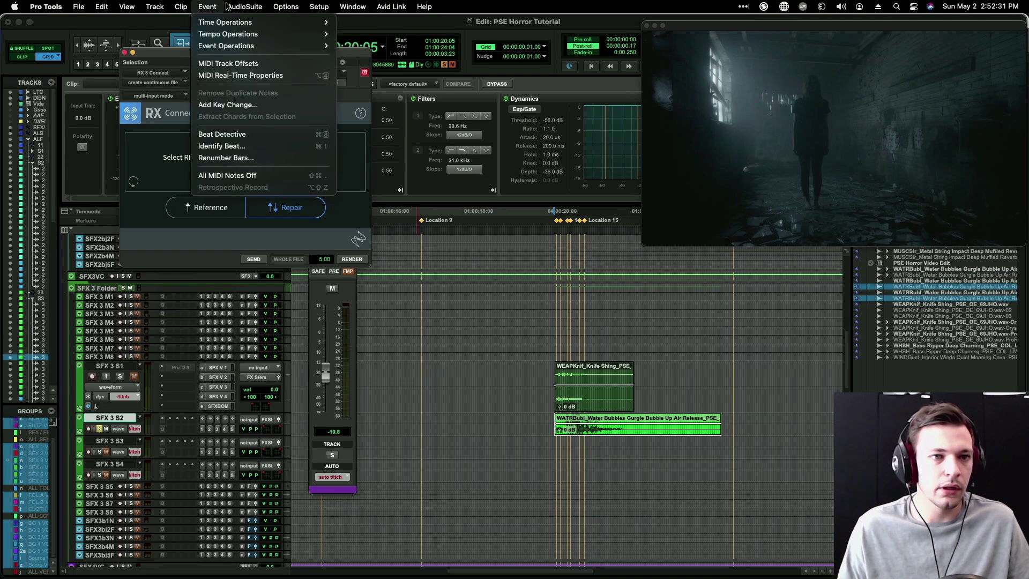
mouse_move(244, 6)
click(279, 58)
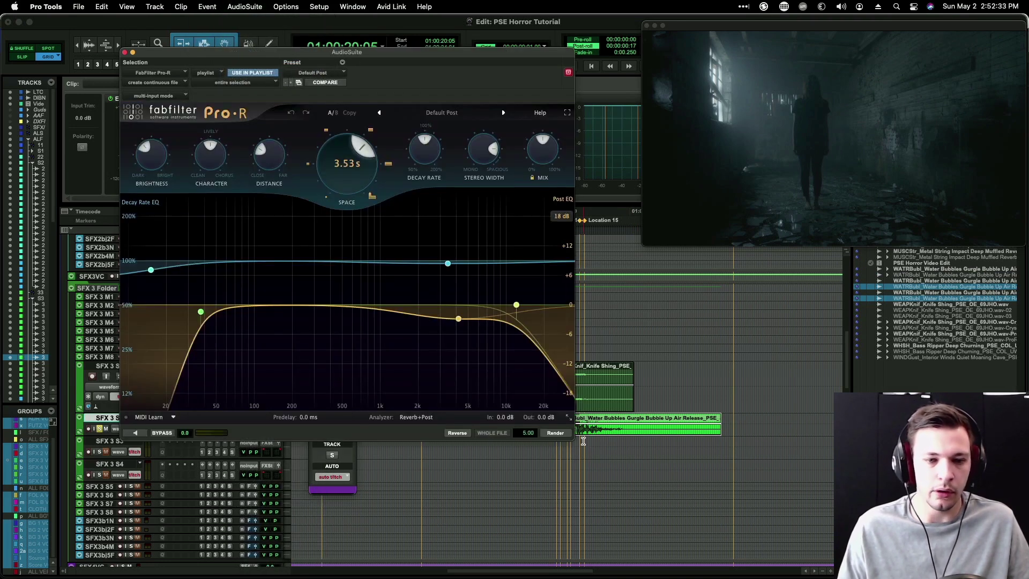
click(134, 433)
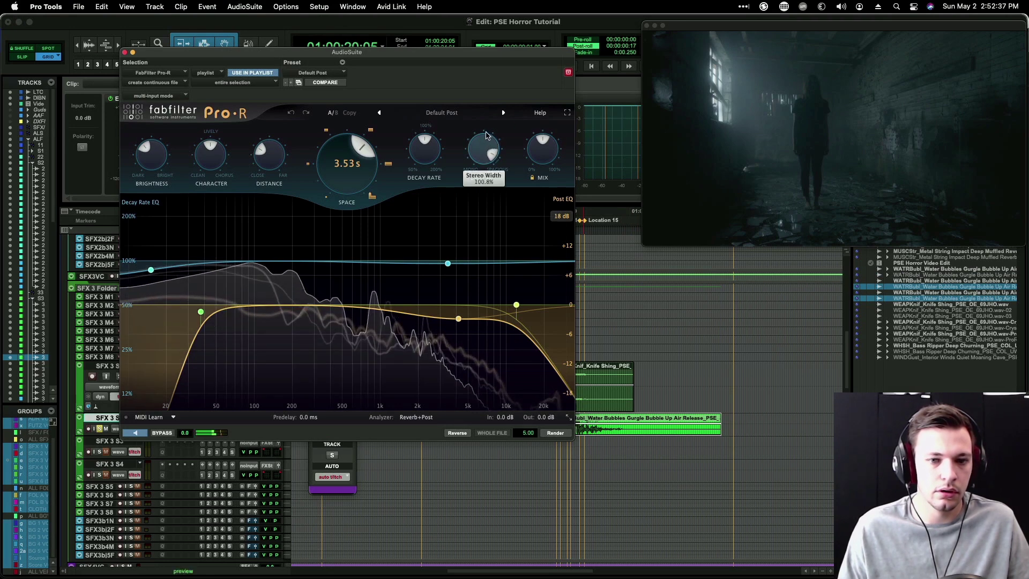
click(558, 433)
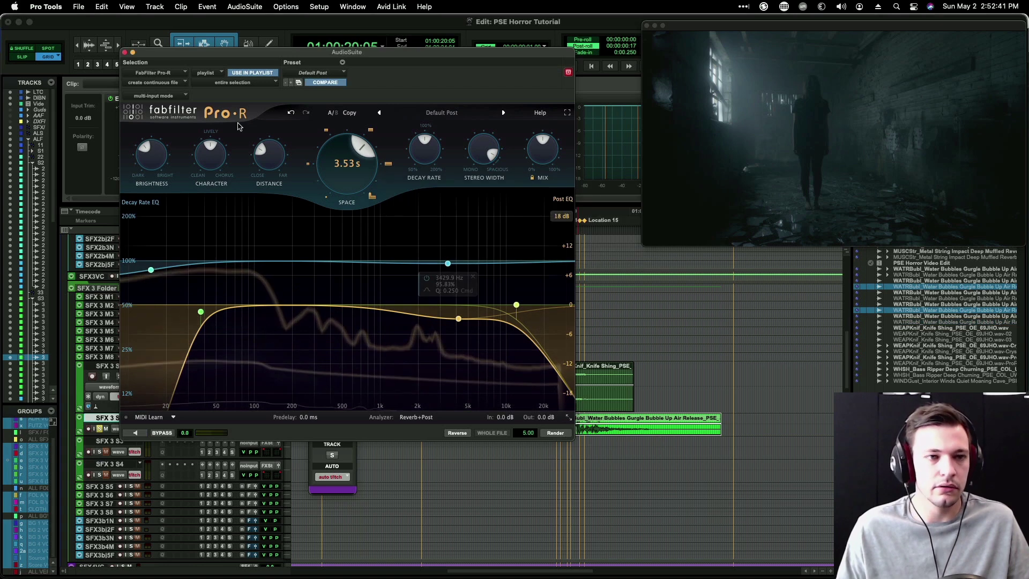
click(125, 53)
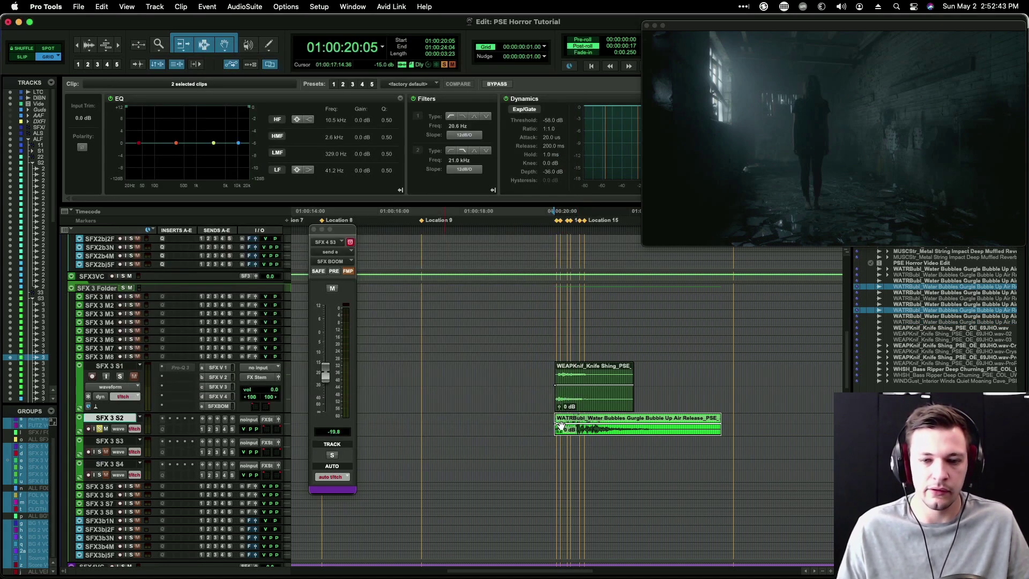
Step: Add a fade-in ending at 01:00:20:14 to the bubble clip and lower its clip gain to -11.5 dB
click(576, 417)
key(d)
drag(566, 417, 625, 426)
key(t)
key(t)
click(588, 418)
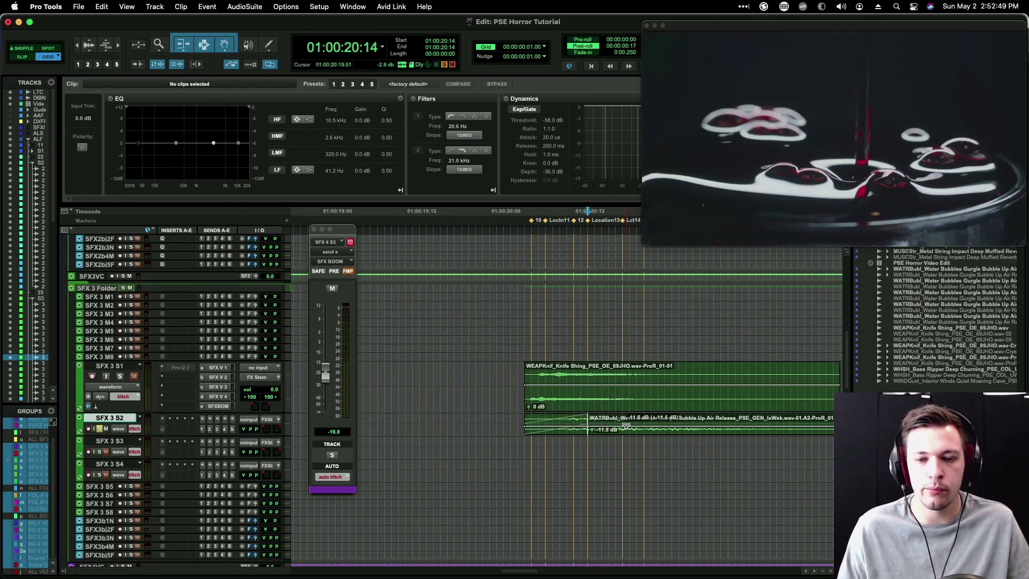
Step: Trim the end of the bubble clip on SFX 3 S2 and add a fade-out over its remaining tail
key(super+bracketleft)
key(super+bracketleft)
click(612, 418)
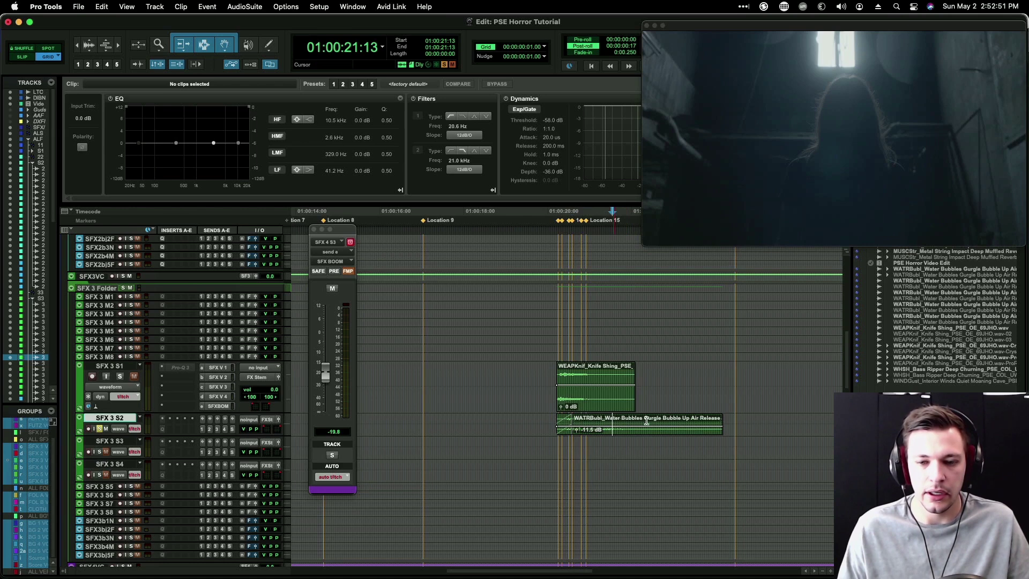
key(s)
click(628, 419)
key(g)
click(579, 419)
drag(578, 419, 576, 420)
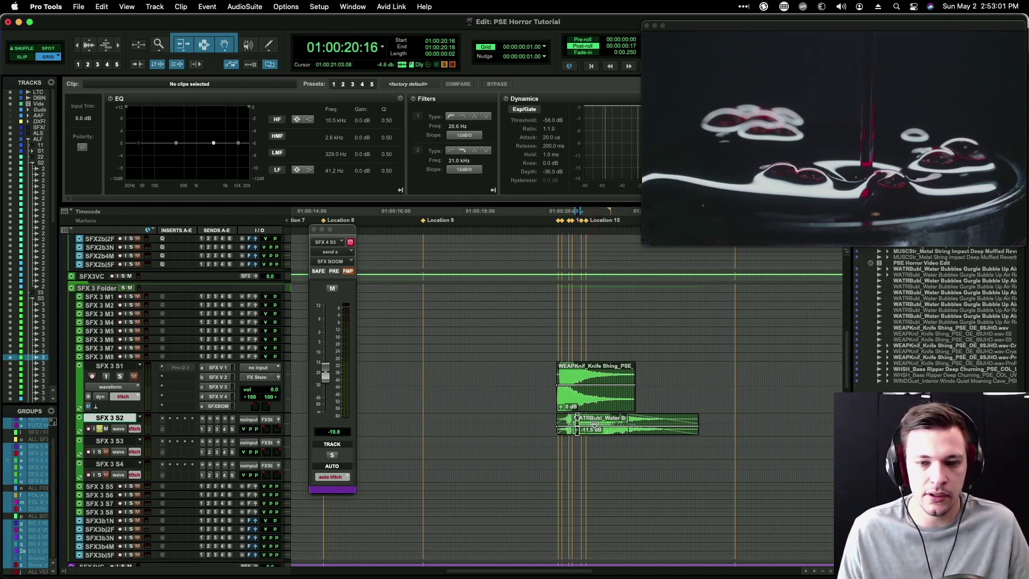
click(592, 422)
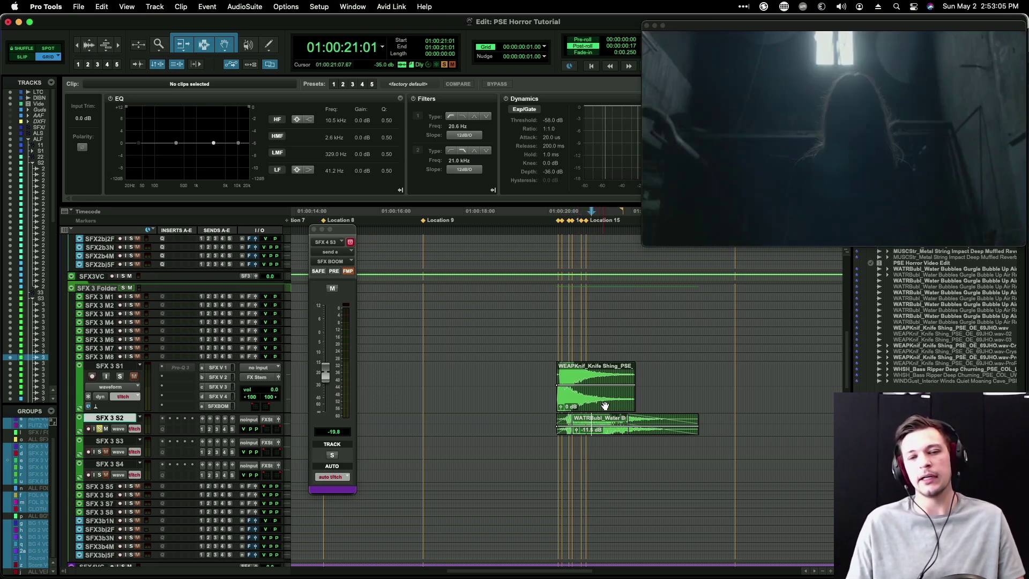
Step: Add a fade-in ending at 01:00:20:08 to the knife shing clip and lower its clip gain to -11.6 dB
key(t)
key(t)
key(t)
scroll(573, 368, left, 2)
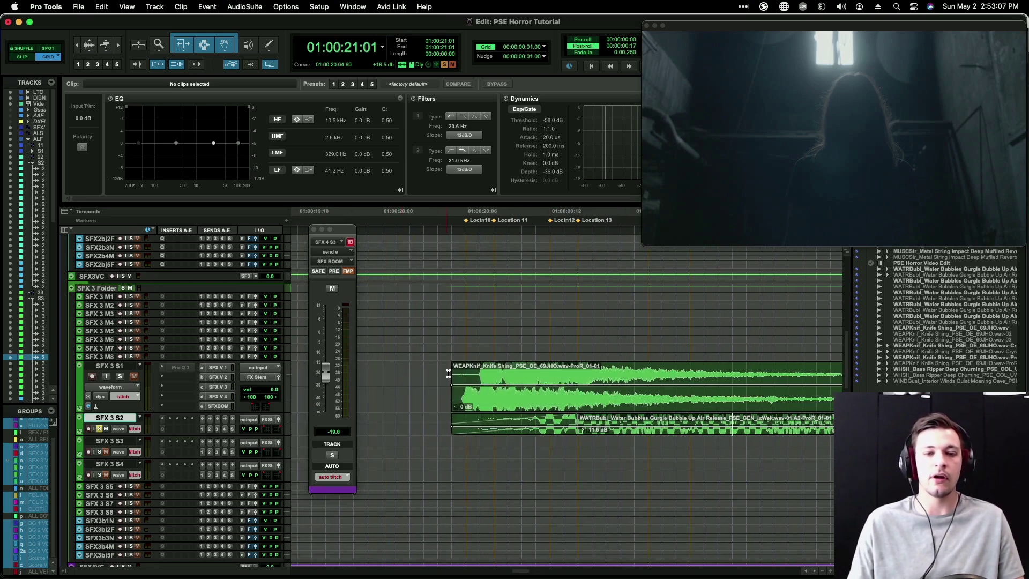
click(494, 370)
key(d)
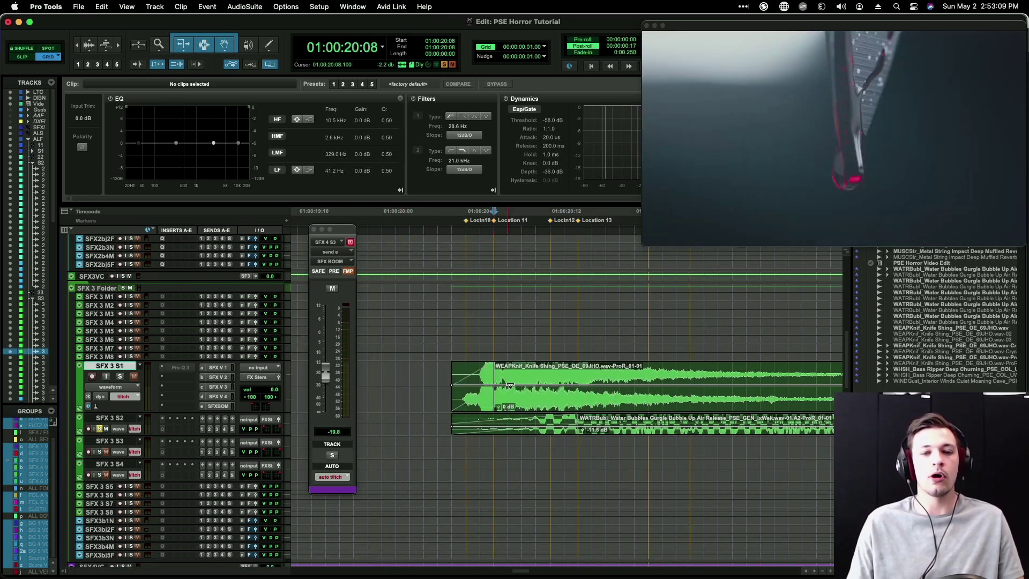
scroll(560, 387, down, 1)
drag(564, 389, 564, 392)
click(497, 420)
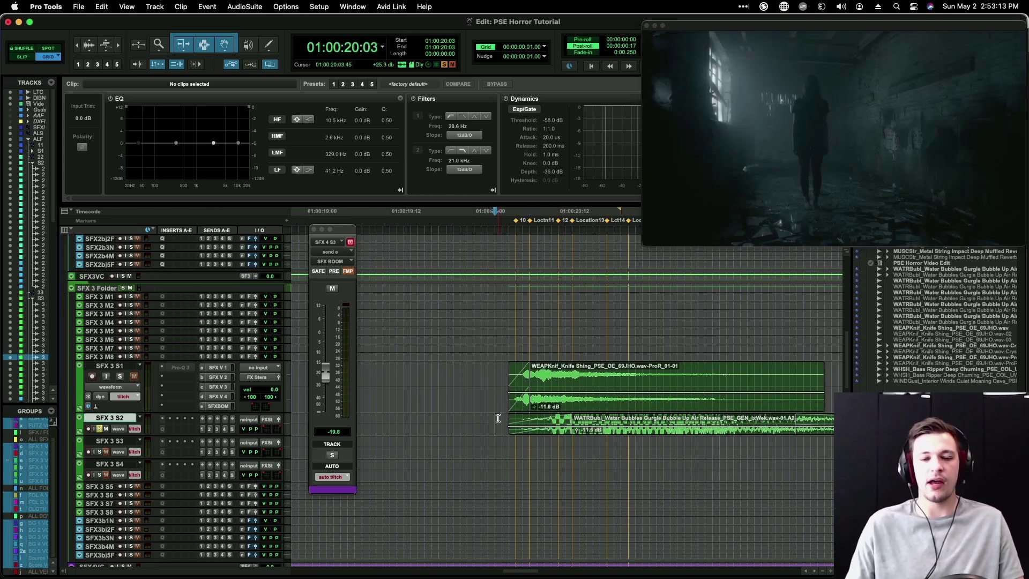
Step: Increase the height of track SFX 3 S2 to match SFX 3 S1
key(ctrl+Up)
drag(504, 376, 614, 374)
click(497, 378)
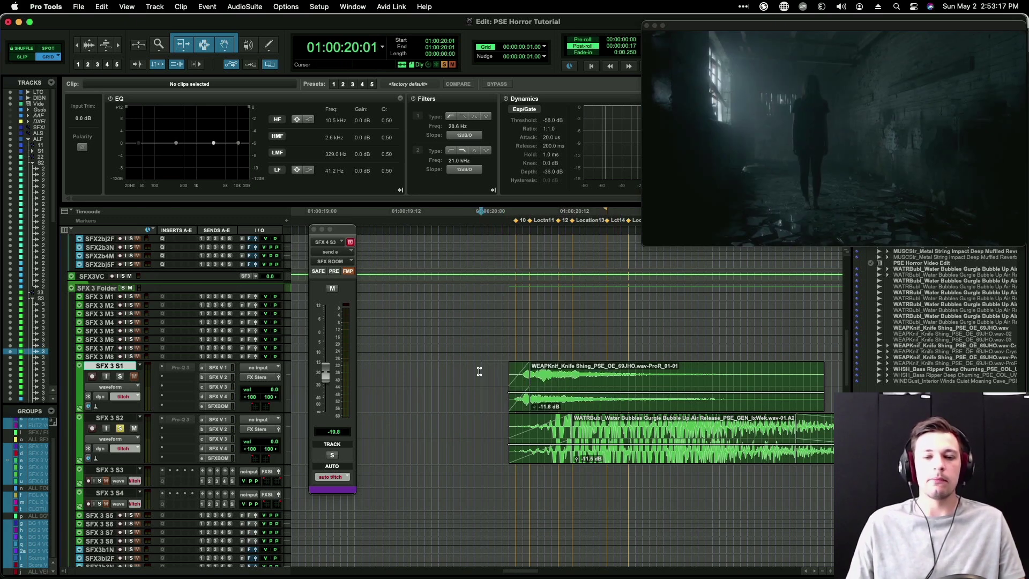
Step: Select the knife and bubble clips from 01:00:19:19 to 01:00:25:03 and listen to both tracks soloed
key(r)
key(r)
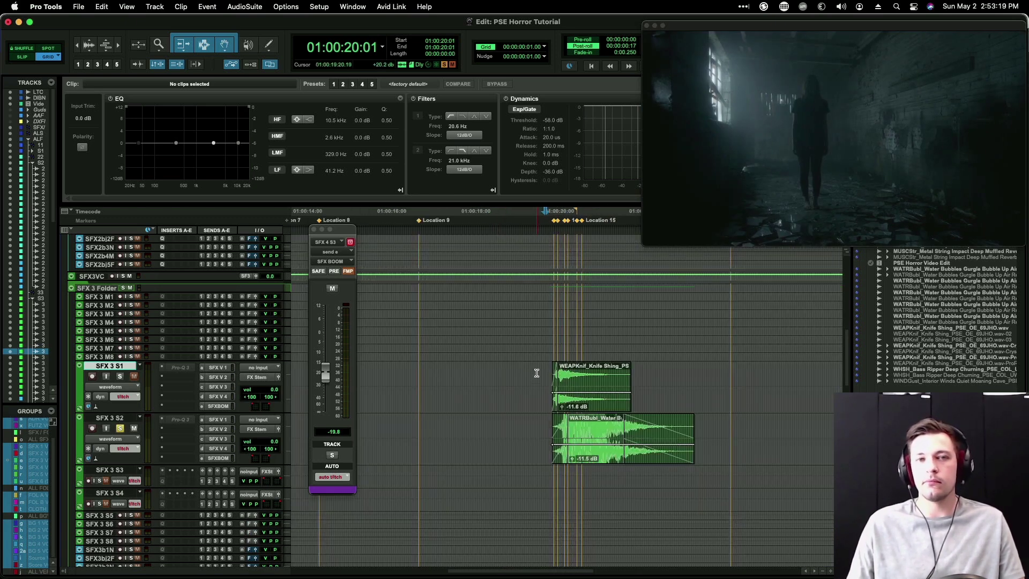
scroll(533, 385, down, 1)
drag(533, 376, 757, 442)
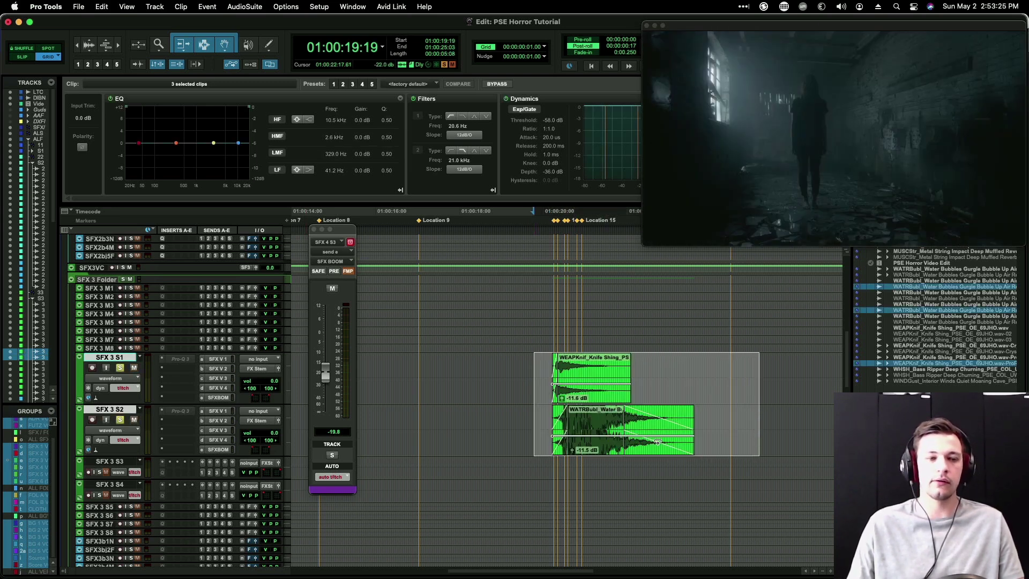
key(space)
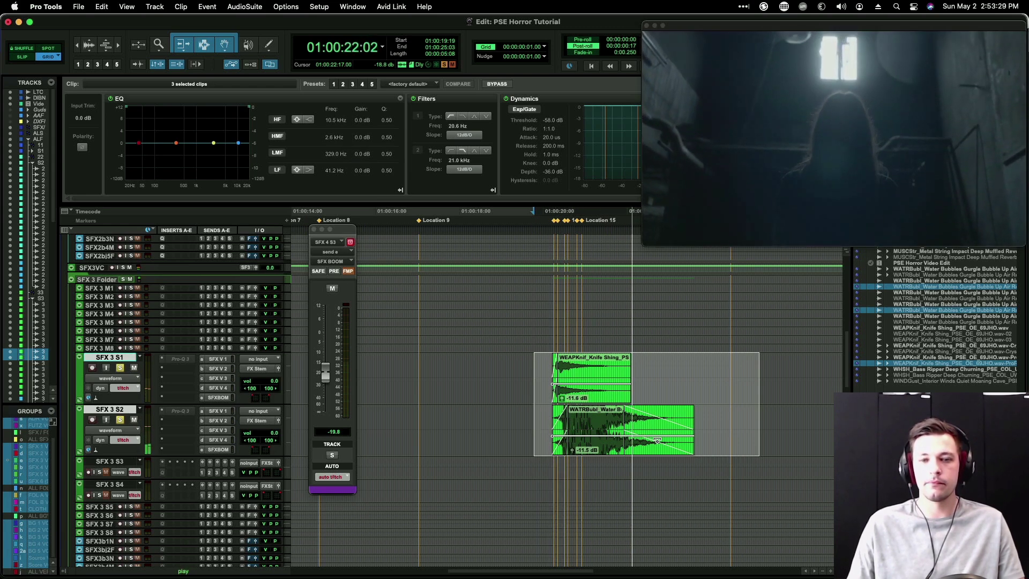
key(space)
Step: Listen to the bubble clip on SFX 3 S2 soloed, starting from 01:00:20:09
key(super+bracketright)
key(super+bracketright)
scroll(645, 493, right, 4)
click(645, 492)
key(super+bracketleft)
key(super+alt+bracketleft)
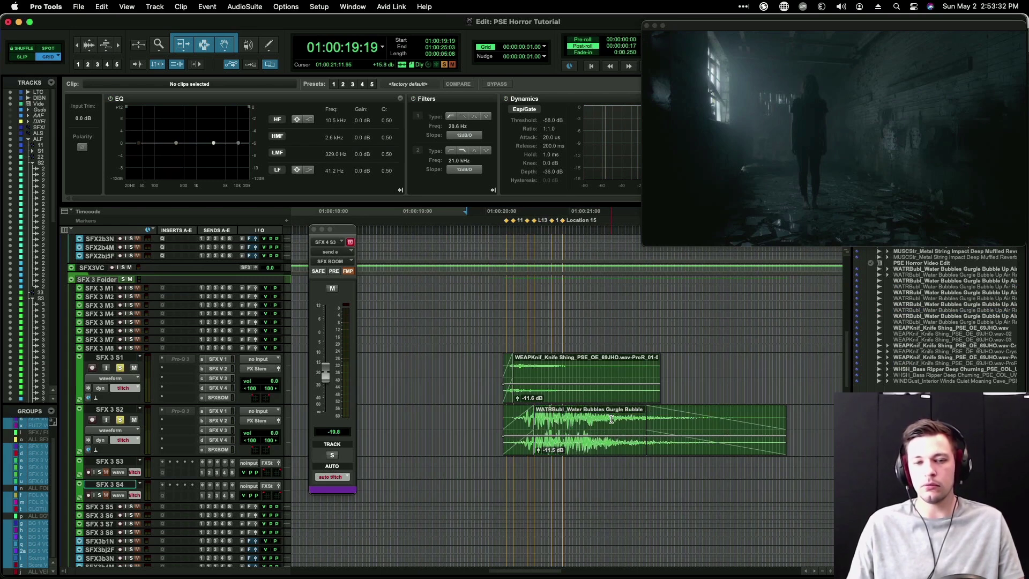
click(519, 413)
key(space)
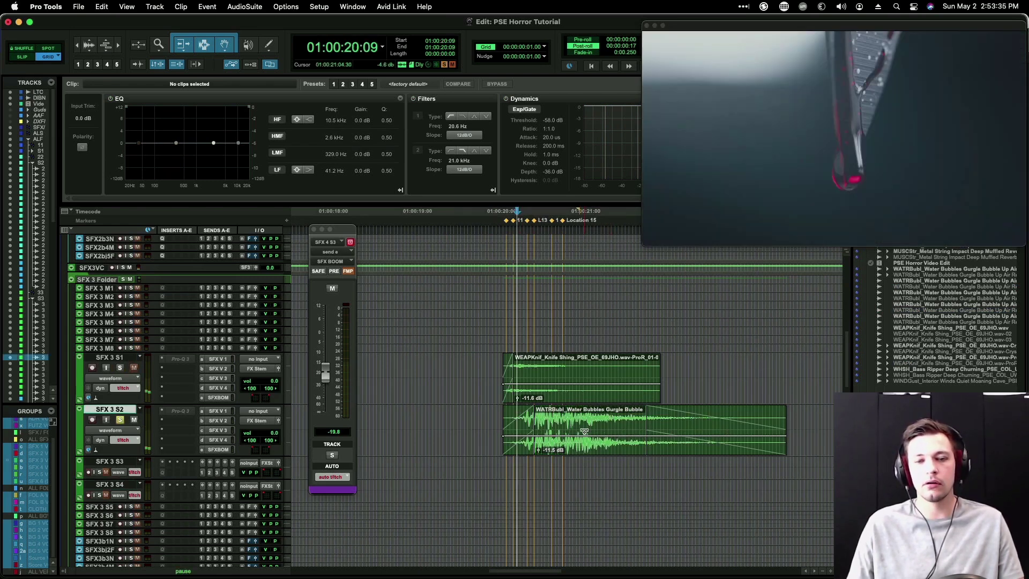
key(space)
Step: Split the bubble clip at 01:00:21:03 and move its second part to SFX 3 S3, earlier so it overlaps the first part
click(578, 410)
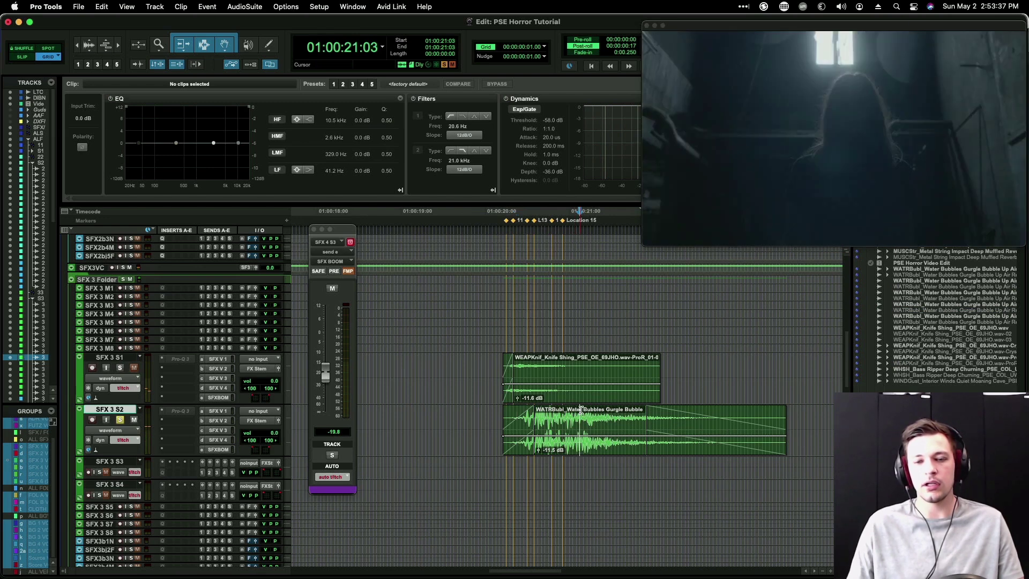
key(b)
drag(605, 451, 549, 472)
Step: Fade out the first bubble part on SFX 3 S2 from 01:00:20:19 and unsolo that track
click(440, 429)
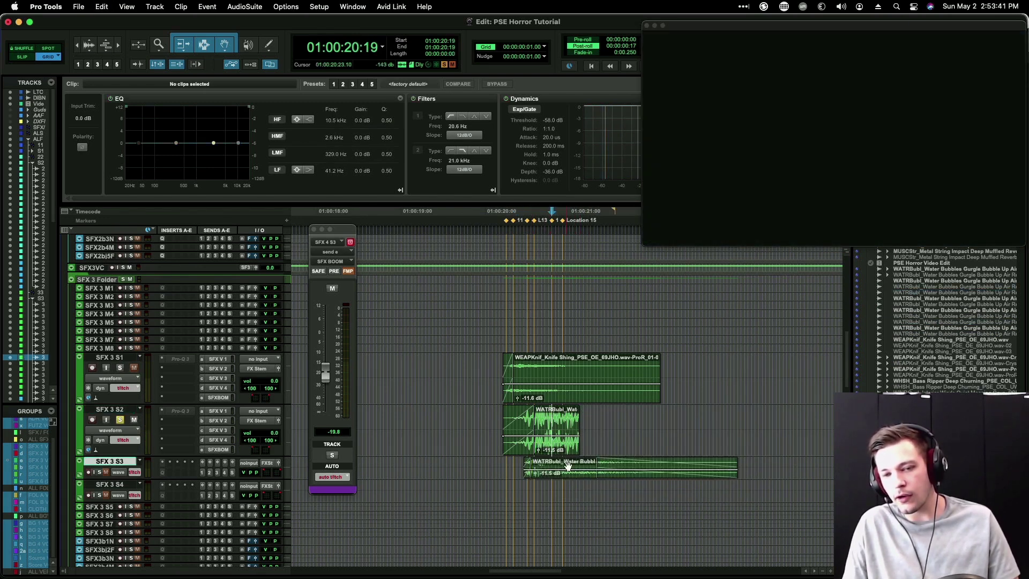
key(space)
key(space)
click(455, 412)
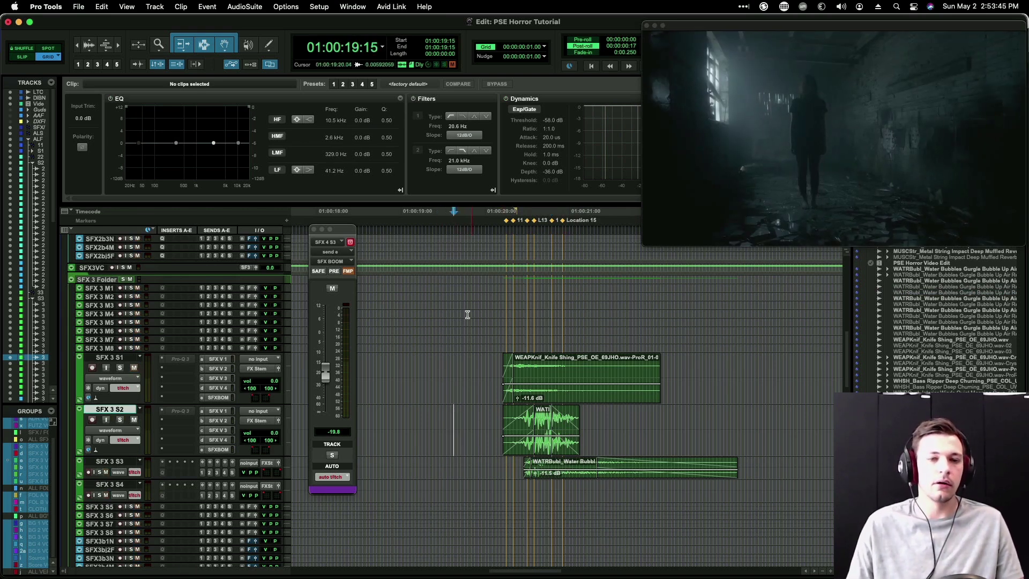
Step: Play back the layered knife and bubble sounds from 01:00:19:16
click(456, 272)
key(space)
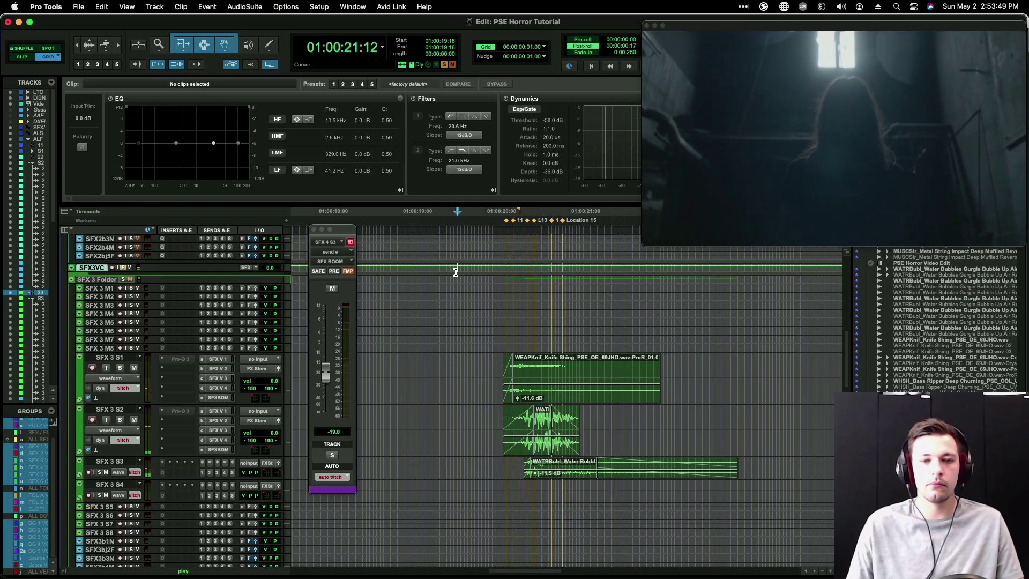
key(space)
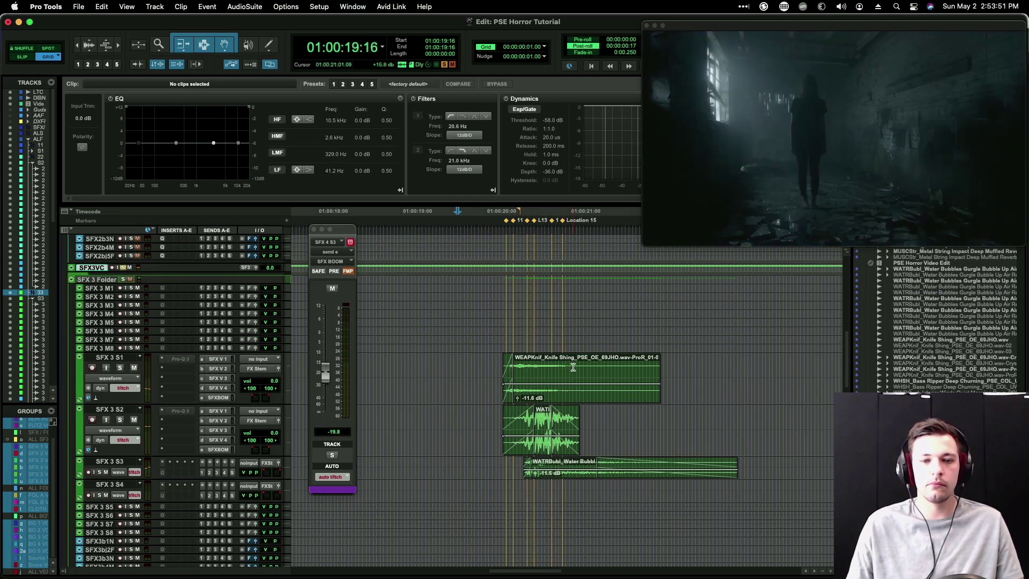
Step: Set the knife clip's gain on SFX 3 S1 to -8.7 dB and place the edit cursor at 01:00:20:03
click(572, 367)
drag(539, 383, 538, 380)
click(506, 374)
click(497, 369)
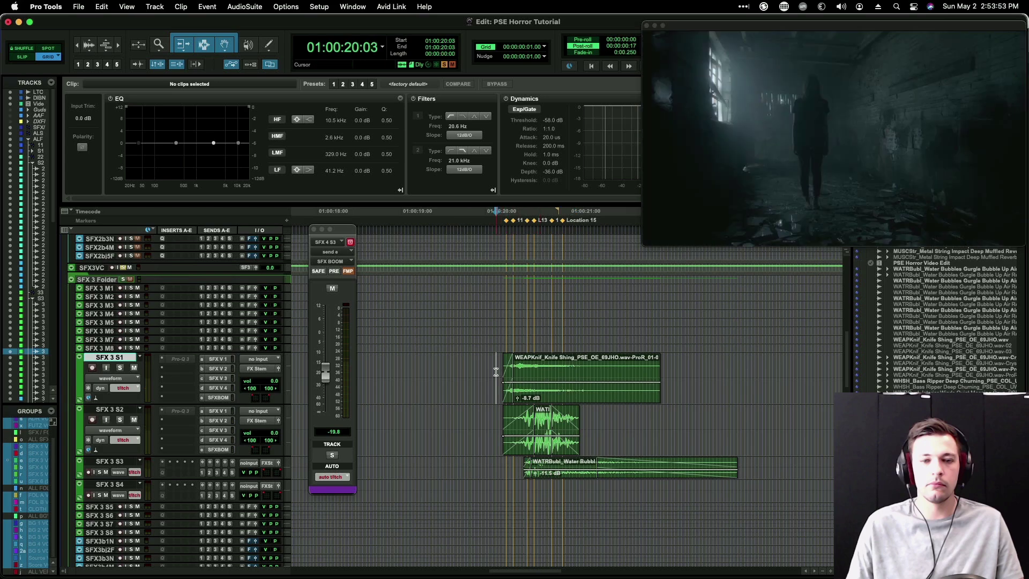
Step: Switch to SoundQ and search the sound library for "stinger"
key(super+Tab)
key(super+Tab)
key(super+Tab)
key(super+Tab)
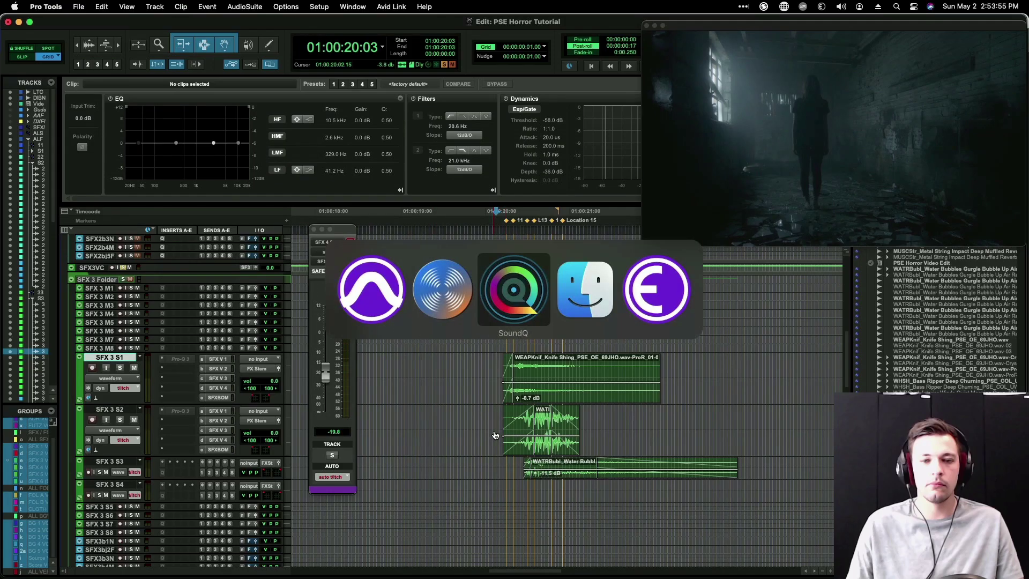
double_click(221, 47)
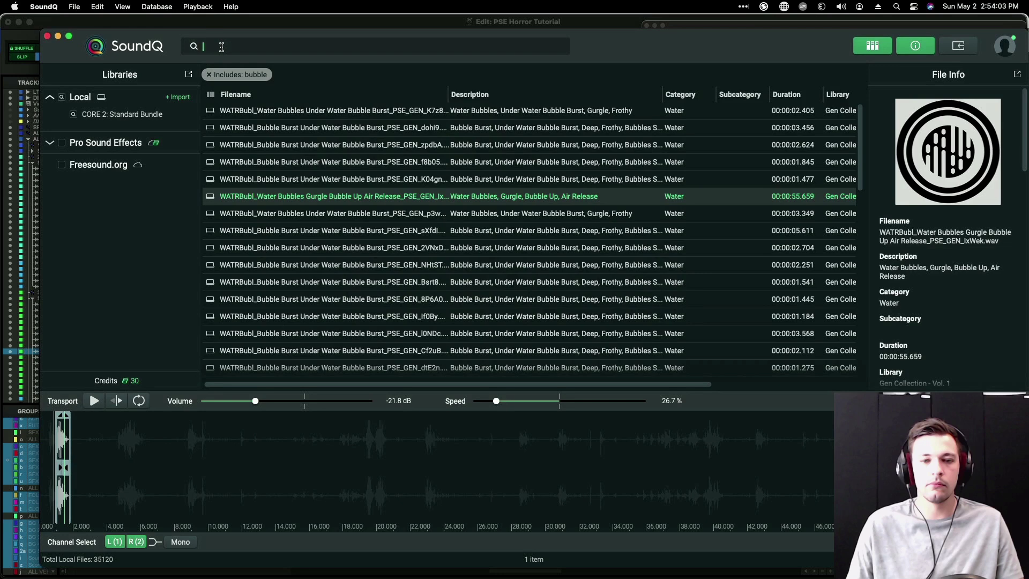
text(stinger)
key(Return)
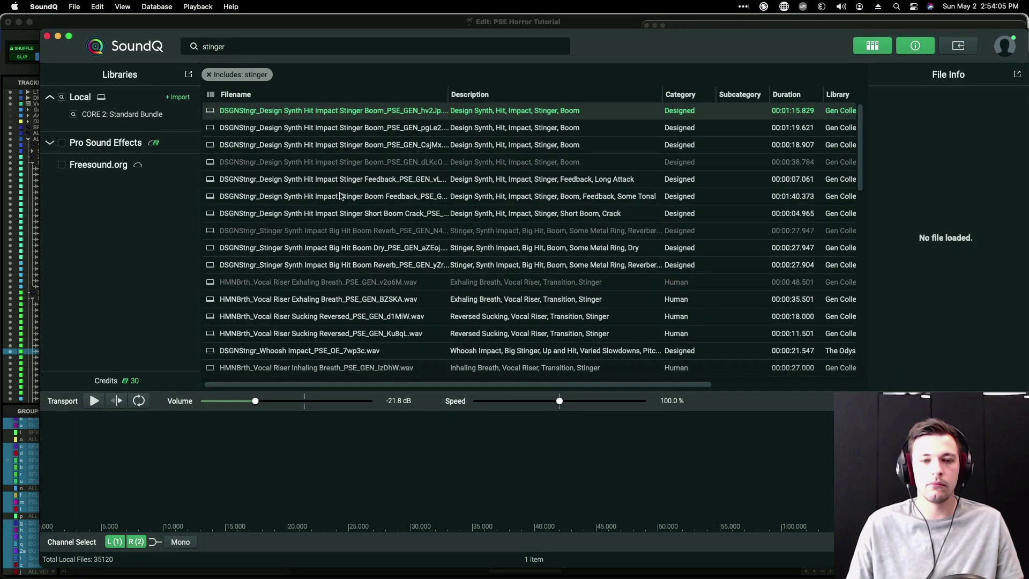
Step: Audition stinger results, including the synth hit boom feedback, vocal riser and Metal String Impact Tone Slapback Echo sounds
click(377, 195)
scroll(375, 241, down, 10)
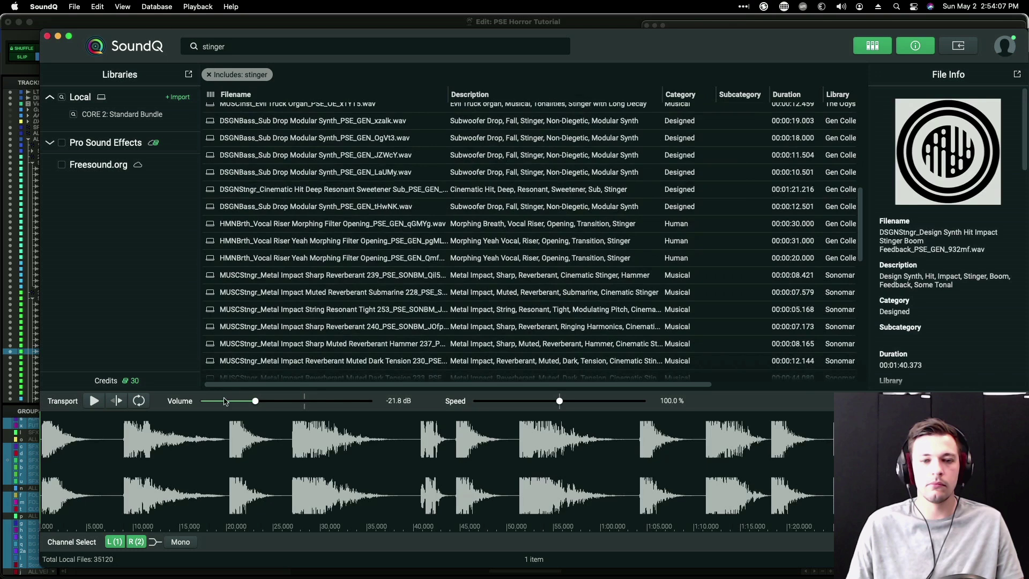
click(417, 214)
click(405, 256)
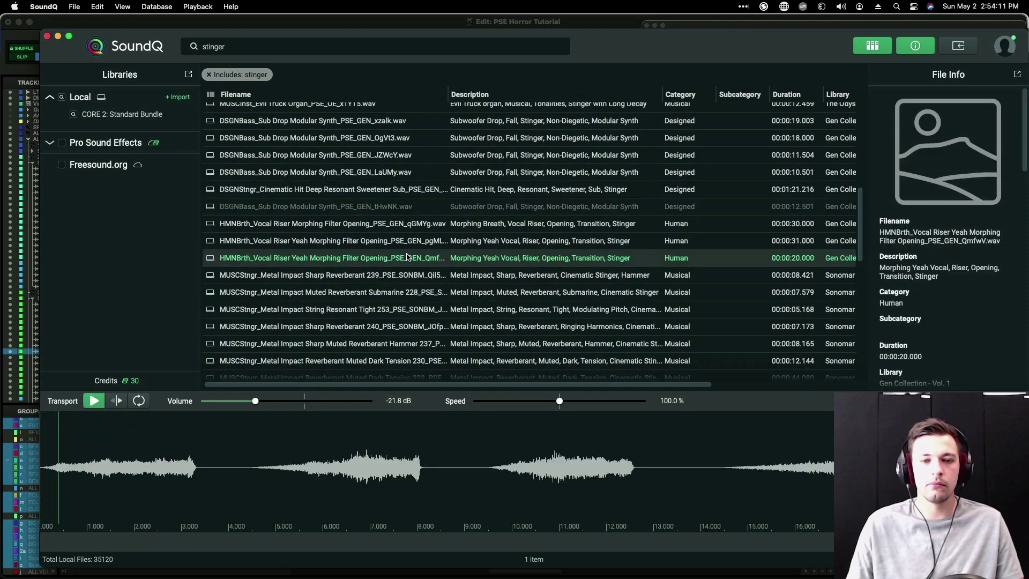
scroll(407, 252, down, 5)
click(413, 233)
scroll(414, 242, down, 4)
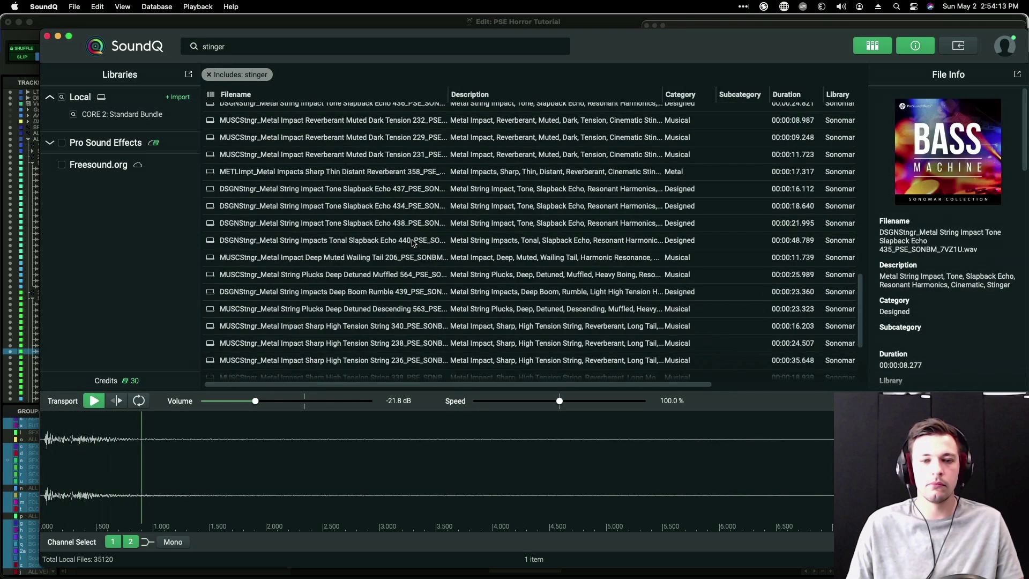
click(413, 242)
scroll(413, 233, down, 1)
click(413, 191)
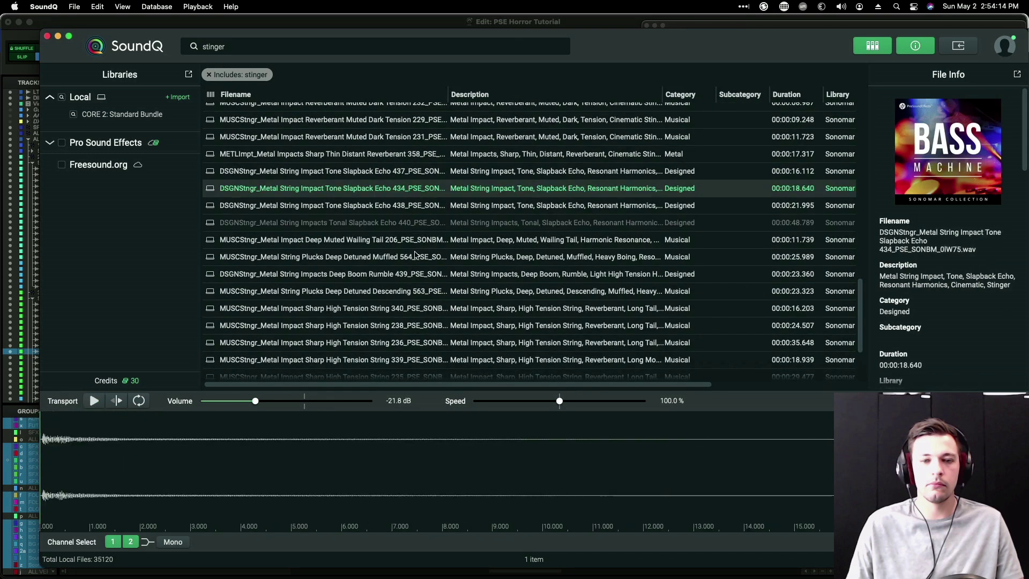
Step: Audition the Metal String Plucks Deep Detuned and Metal Impact High Tension String stingers
click(418, 294)
key(Down)
key(Down)
key(Down)
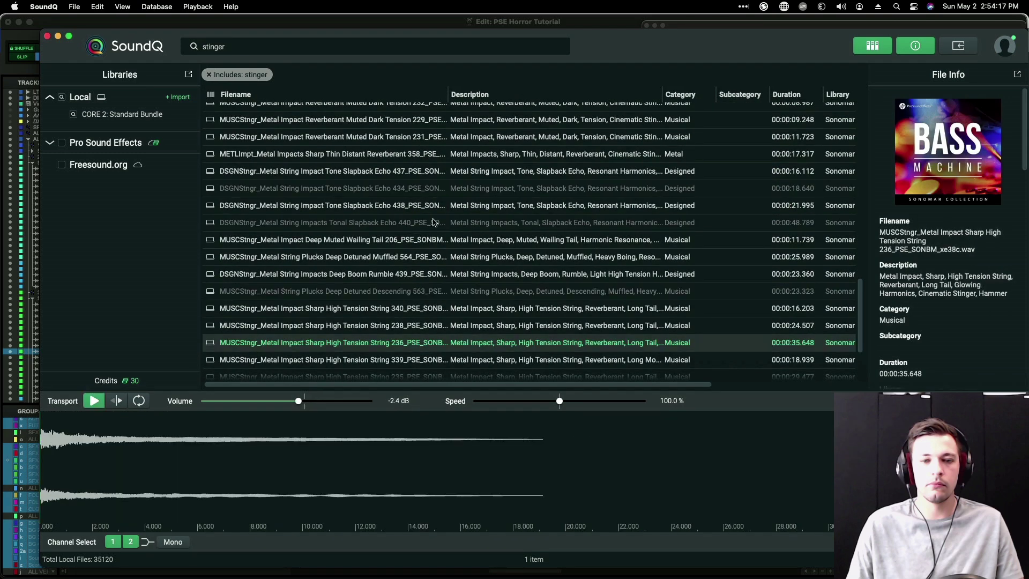
scroll(434, 230, down, 5)
key(Down)
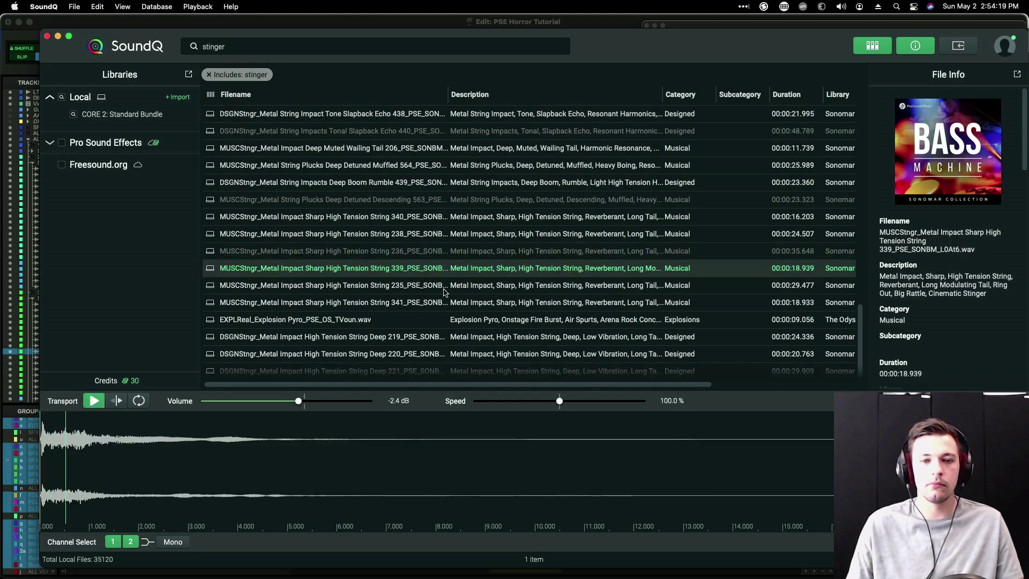
click(384, 336)
click(392, 357)
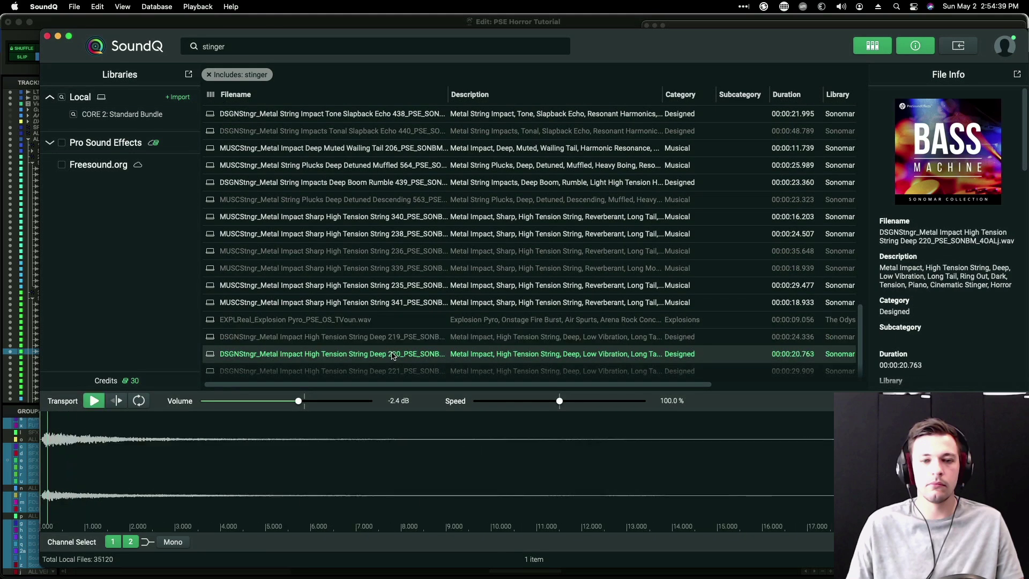
click(416, 287)
click(426, 234)
click(429, 217)
click(427, 166)
Step: Search the sound library for "metal impact" and audition the low metal hit and Low Reverberant Metal Plate Hit sounds
click(259, 46)
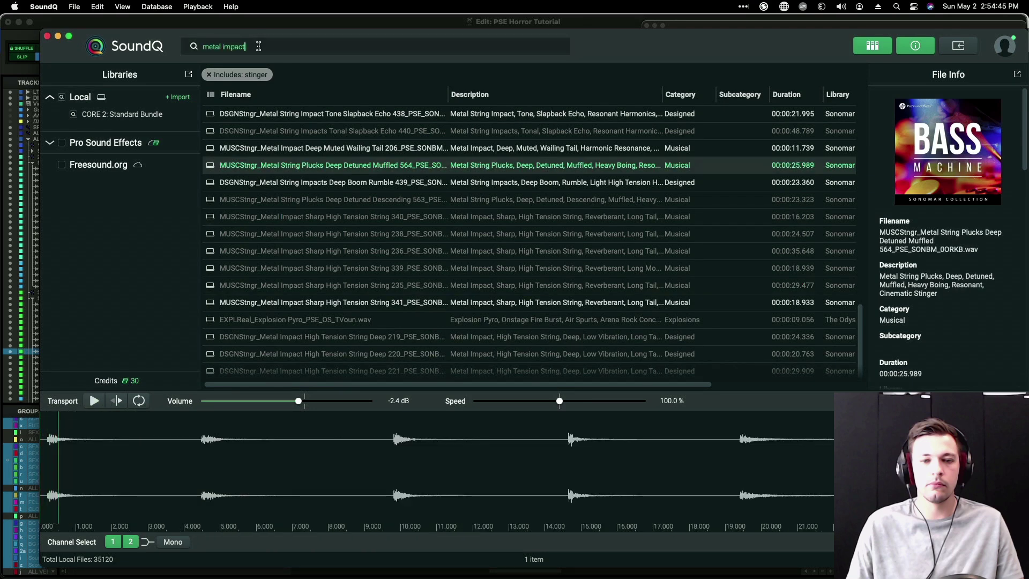
key(Return)
click(472, 256)
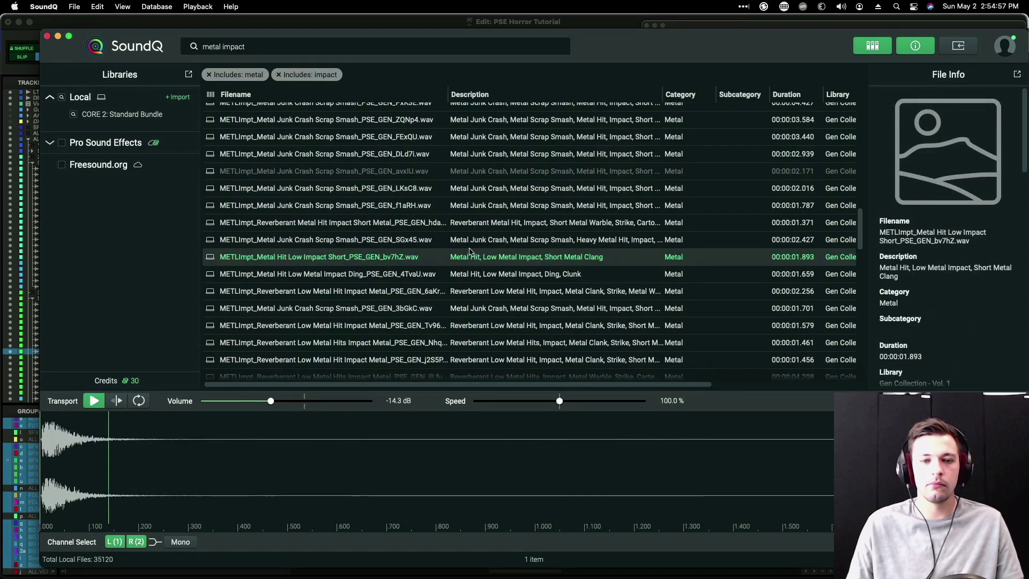
scroll(473, 212, down, 5)
click(472, 182)
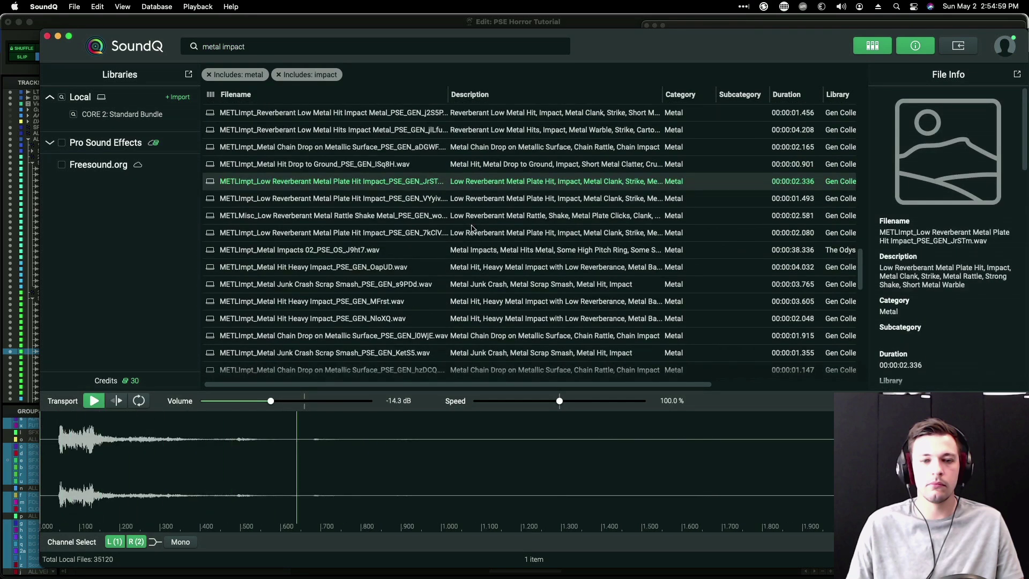
click(473, 203)
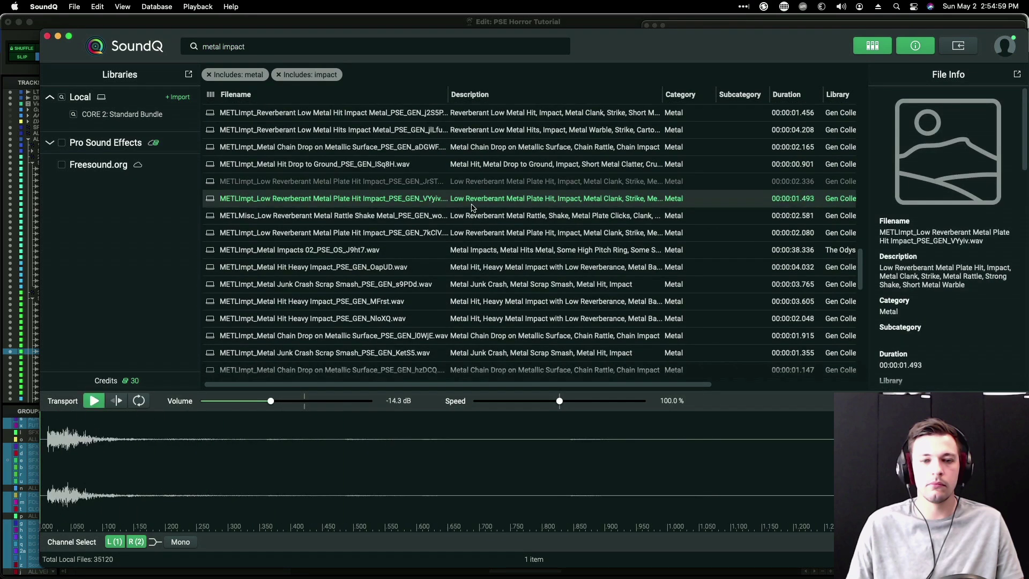
Step: Compare METLImpt_Metal Impacts 02 with the Metal Junk Crash Scrap Smash s9PDd and Low Reverberant Metal Plate Hit VYyiv sounds
click(480, 250)
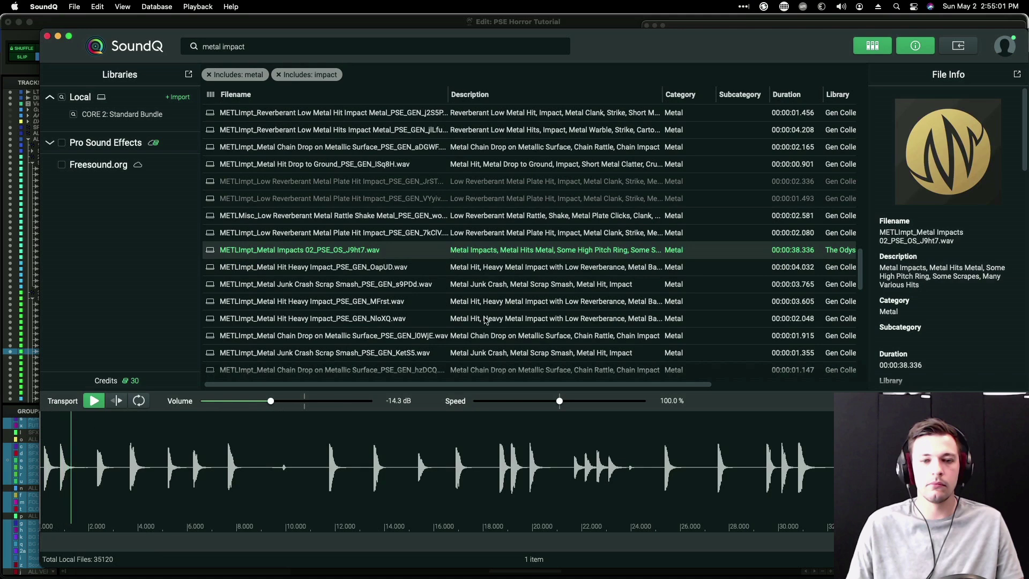
click(493, 284)
scroll(506, 230, down, 5)
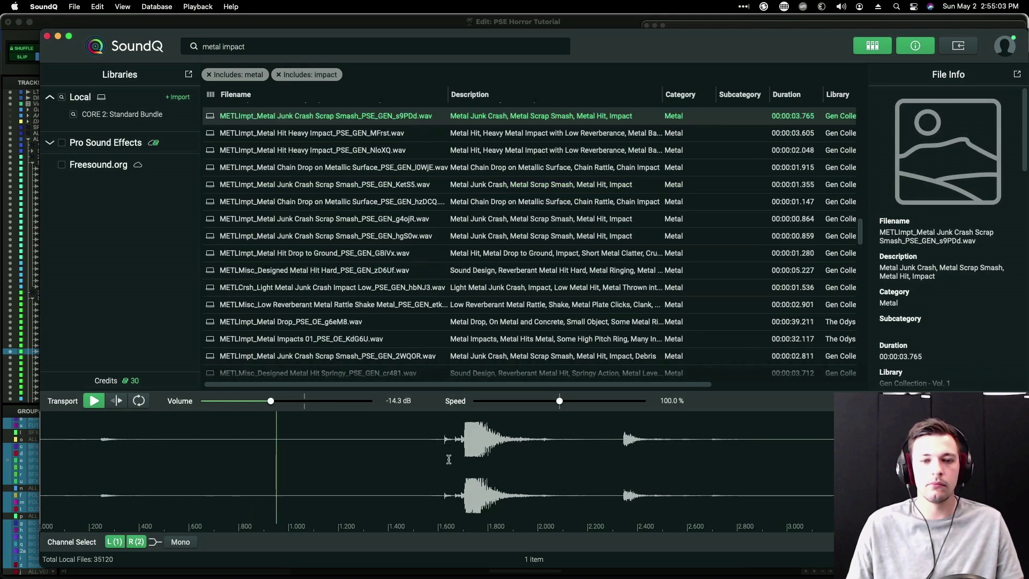
scroll(493, 284, up, 5)
click(489, 299)
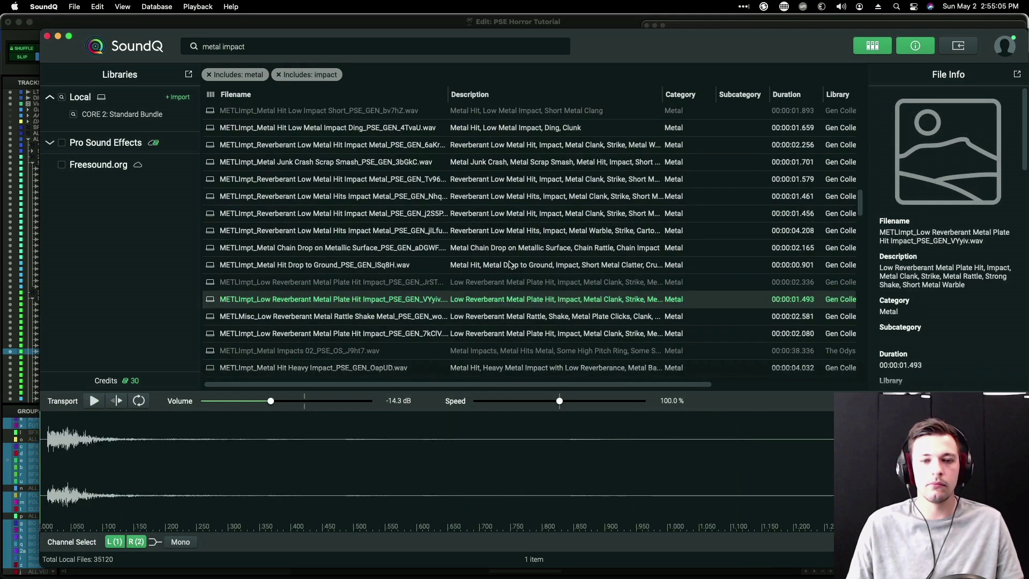
scroll(506, 268, down, 4)
Step: Audition individual hits in METLImpt_Metal Impacts 02_PSE_OS_J9ht7.wav and select the section with one of the early impacts
click(497, 164)
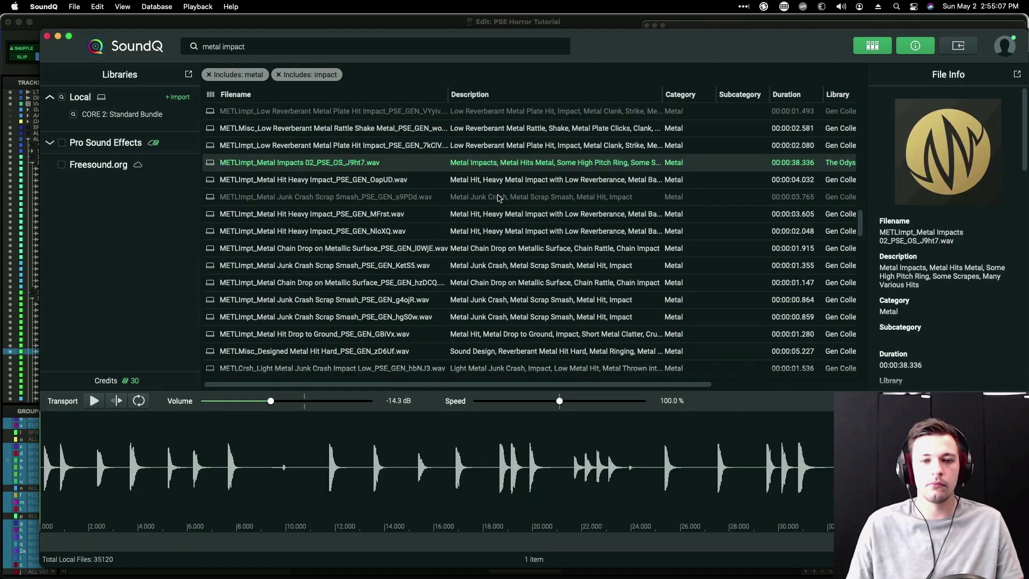
click(456, 474)
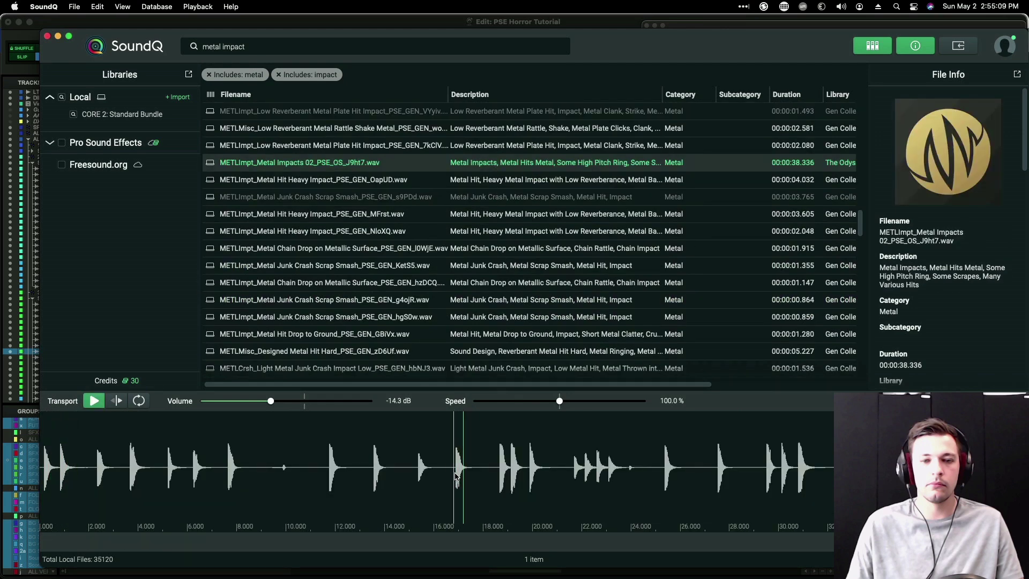
click(330, 472)
key(space)
click(44, 470)
key(space)
drag(59, 468, 97, 463)
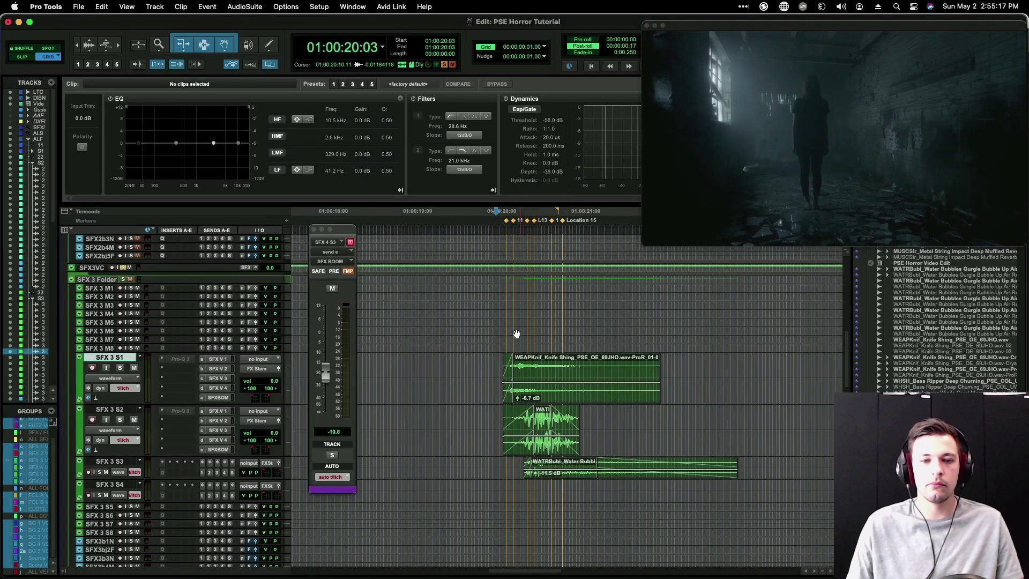
Step: Spot the selected metal impact section from SoundQ onto the Pro Tools track SFX 3 M6 at 01:00:20:07
click(510, 331)
key(super+Tab)
key(s)
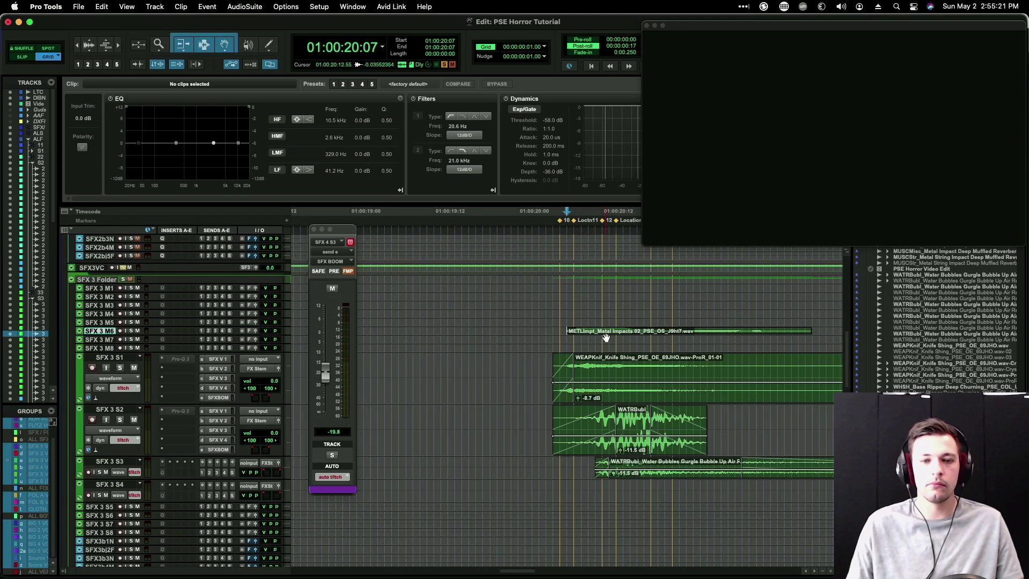
Step: Duplicate the metal impact clip onto SFX 3 M7 and move both copies to the stereo track SFX 3 S4
drag(606, 338, 485, 351)
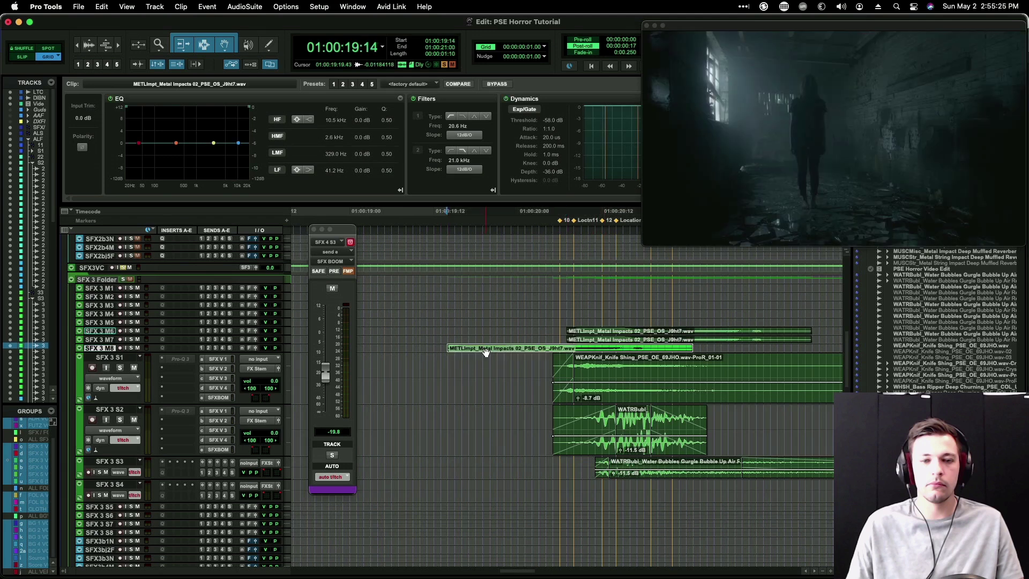
key(super+z)
shift+click(603, 332)
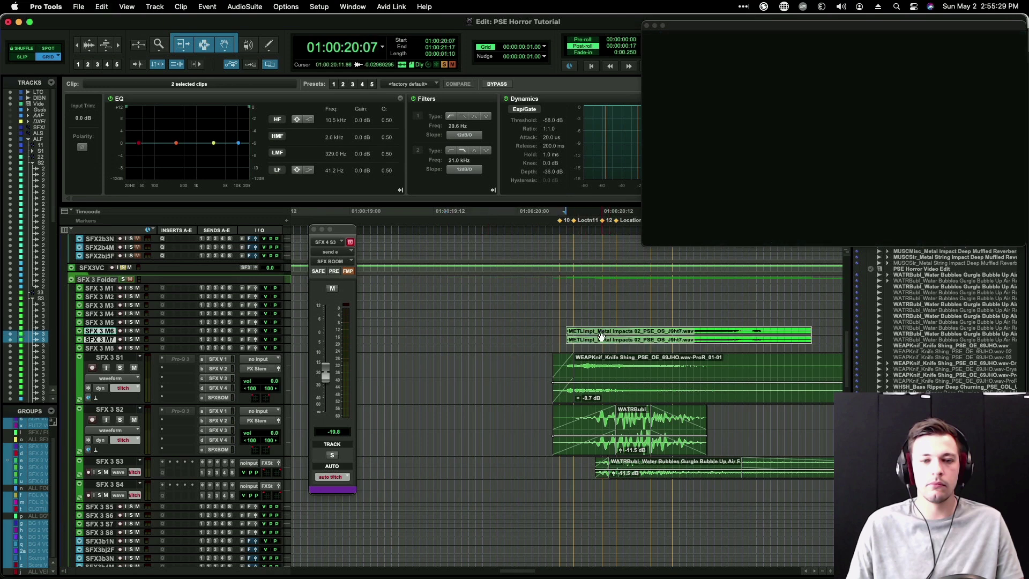
drag(601, 337, 576, 487)
Step: Fade out the metal impact clip on SFX 3 S4 from 01:00:21:09
click(575, 485)
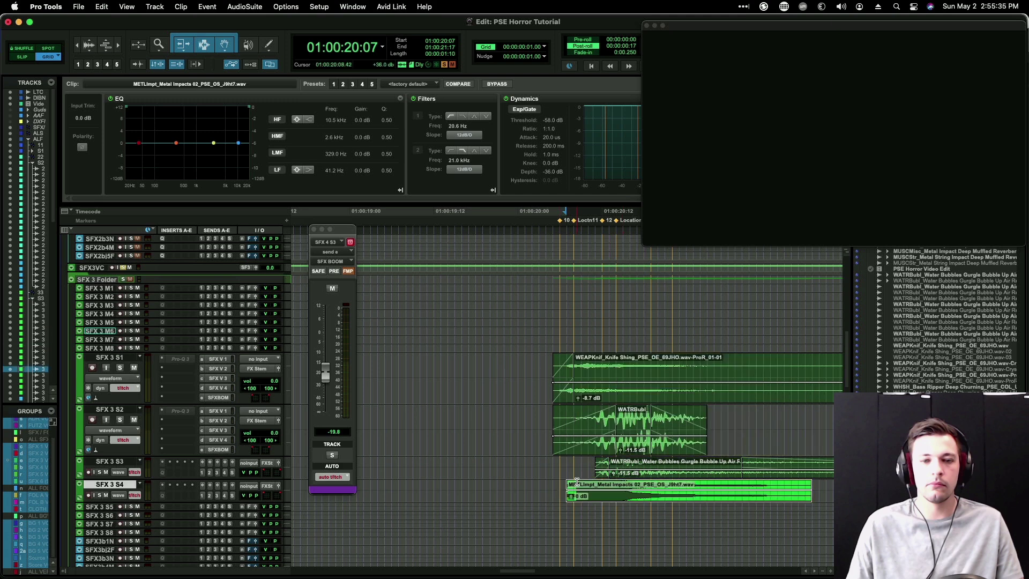
click(686, 484)
key(g)
click(648, 498)
click(752, 486)
key(g)
scroll(759, 490, right, 2)
key(super+bracketleft)
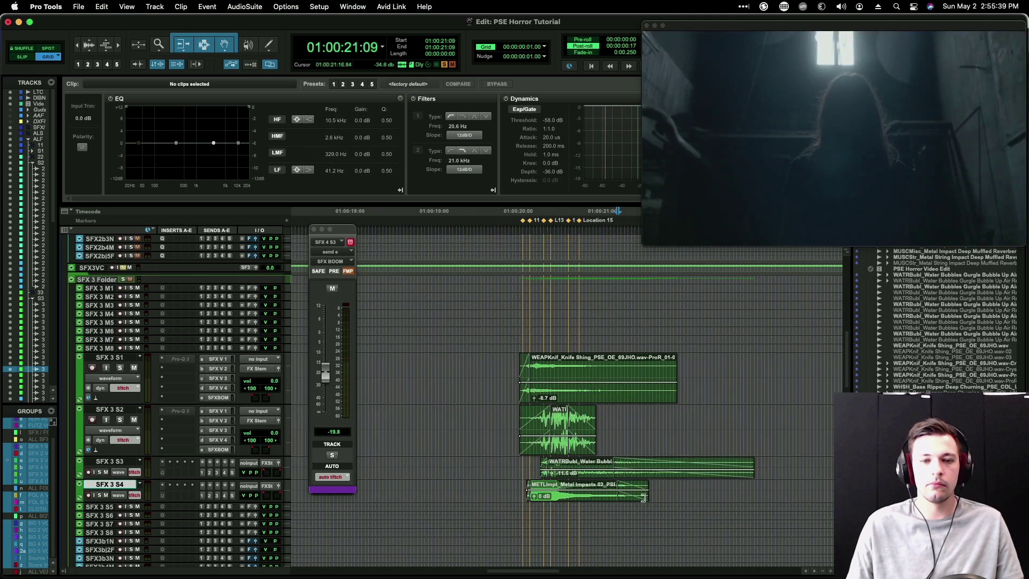
Step: Open the FabFilter Pro-R AudioSuite reverb for the metal impact clip on SFX 3 S4 and preview it
click(590, 487)
click(241, 7)
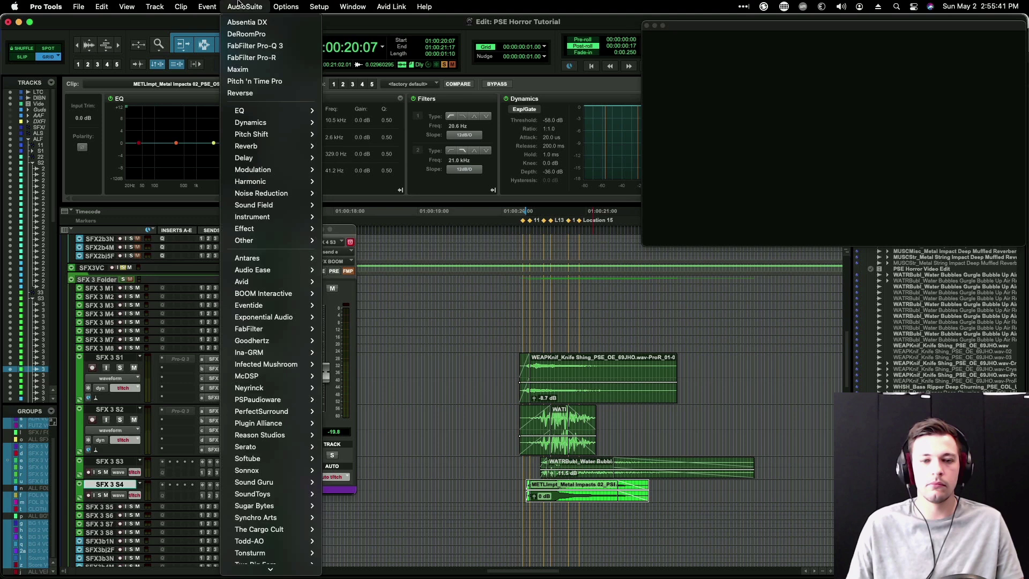
click(251, 57)
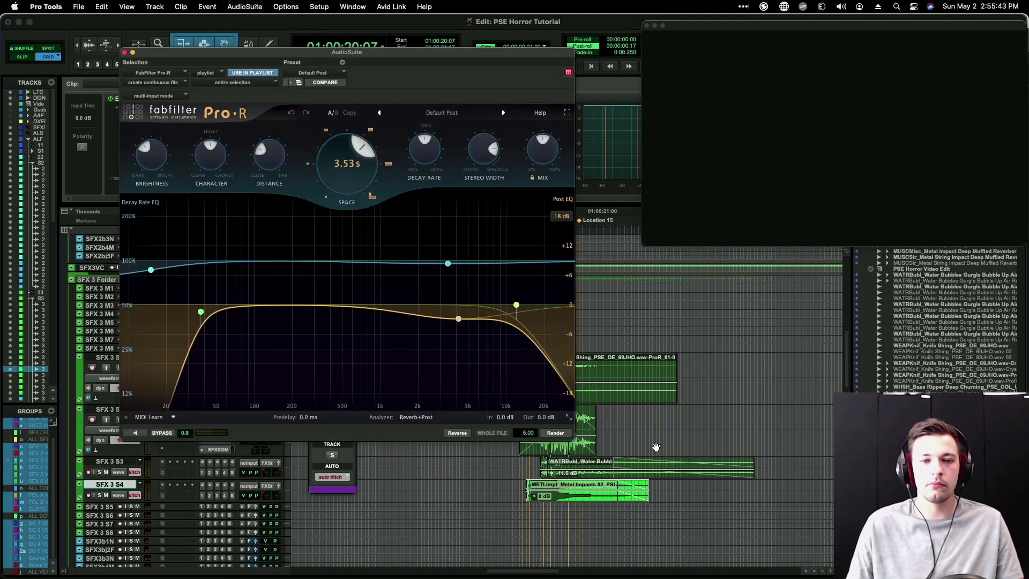
scroll(149, 476, down, 1)
click(124, 435)
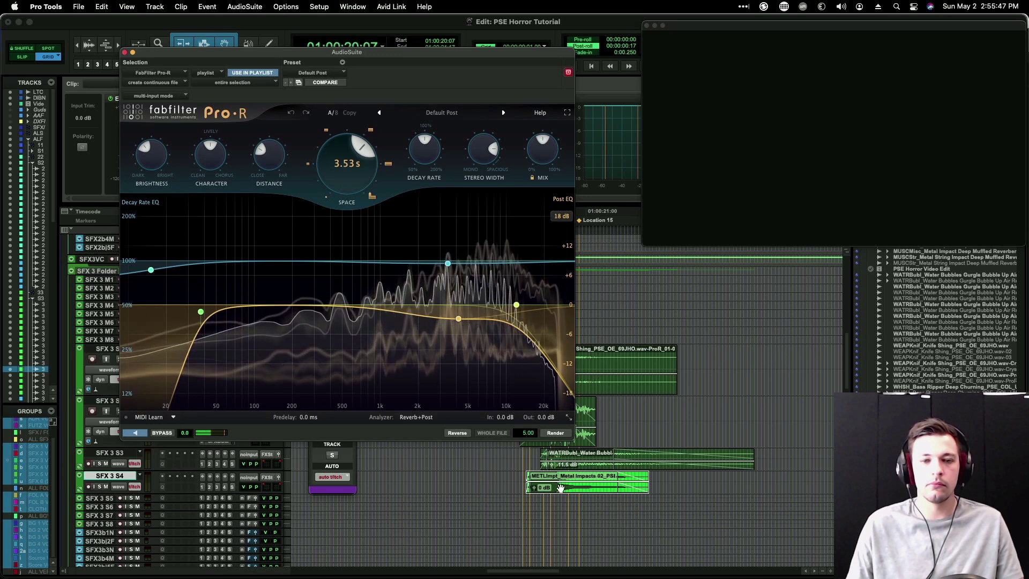
click(136, 432)
click(138, 432)
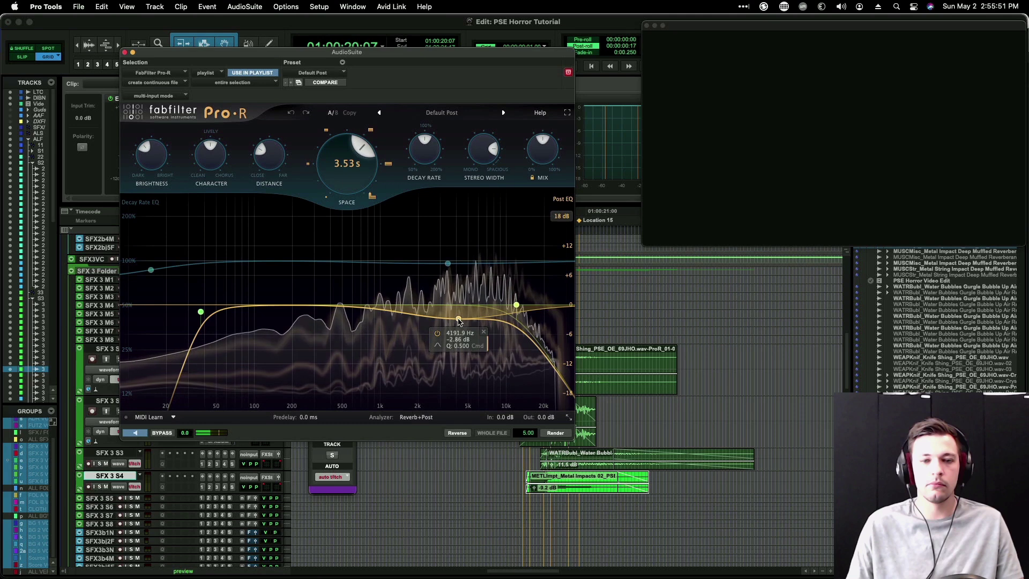
Step: Flatten Pro-R's high-mid Post EQ dip and set Space to 4.66 s, undoing the test render
drag(458, 320, 487, 306)
drag(347, 164, 347, 145)
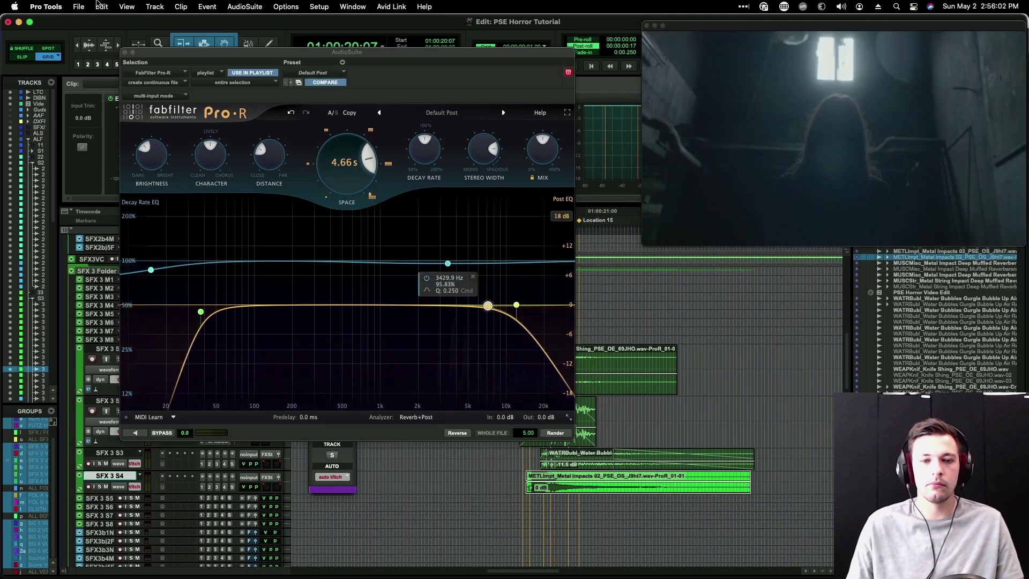
key(super+z)
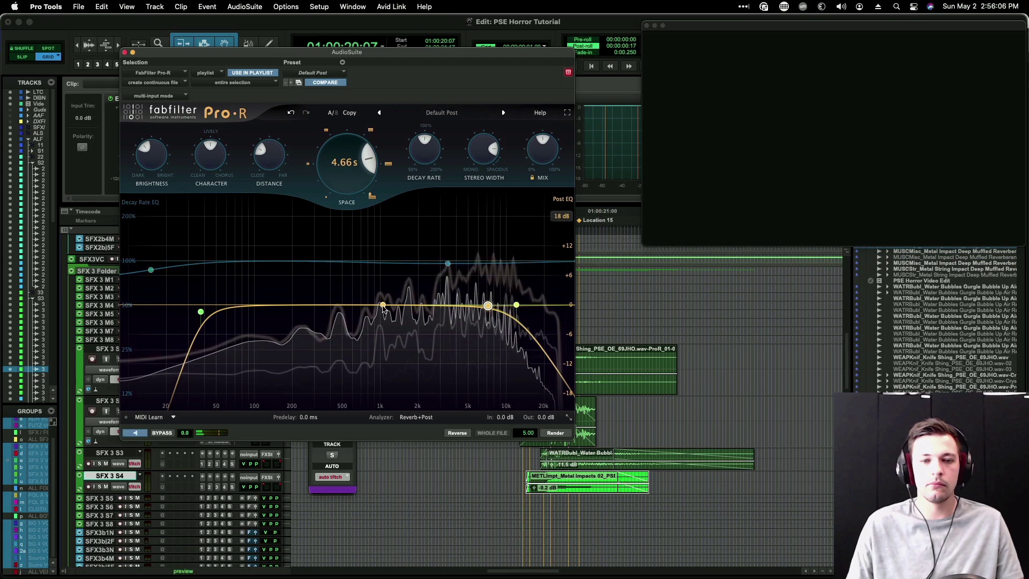
Step: Shape Pro-R's Post EQ with cuts near 1123 Hz and just below 500 Hz and a narrow 3.5 kHz boost, raising the high-frequency decay rate
drag(379, 390, 387, 405)
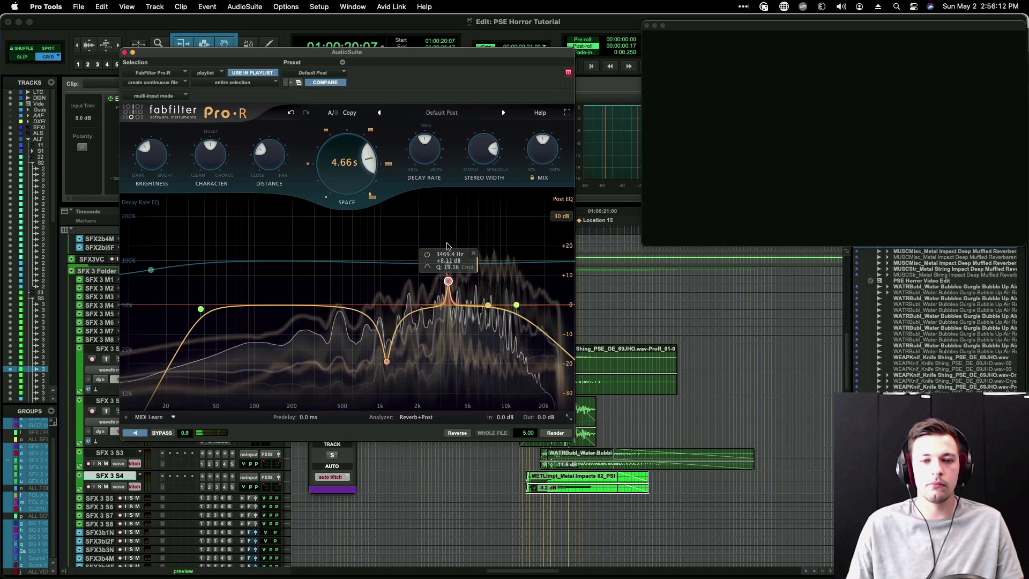
drag(447, 261, 485, 243)
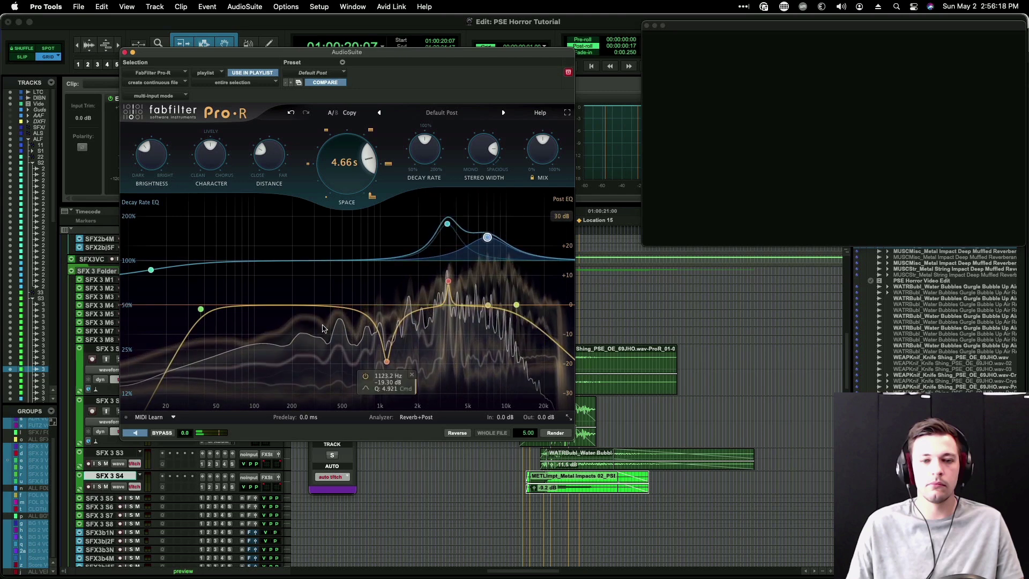
drag(334, 327, 338, 344)
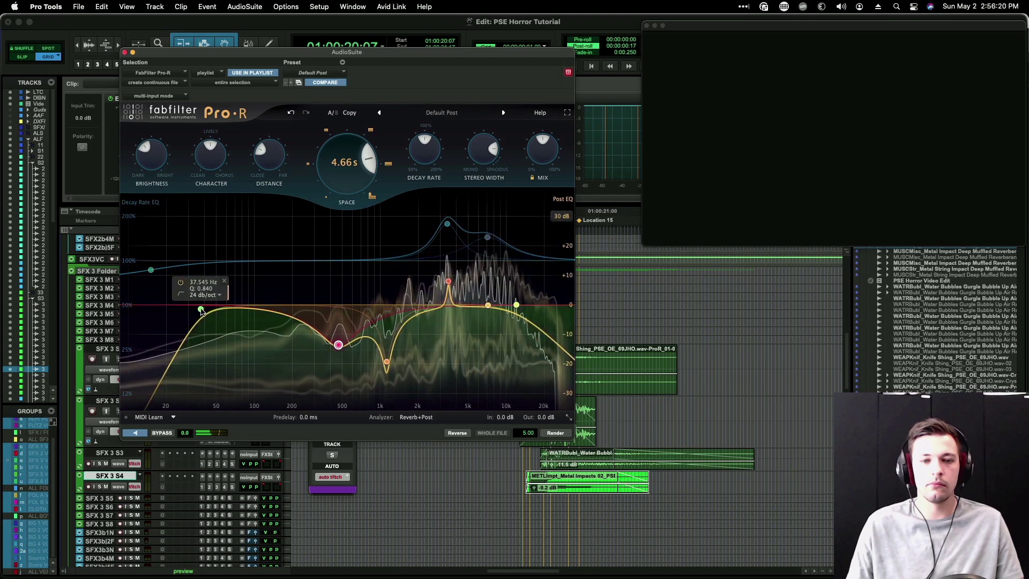
Step: Raise Pro-R's Post EQ low cut to about 190 Hz, lower Mix to about 83%, and shift Distance toward Close and Character toward Chorus
drag(202, 310, 278, 338)
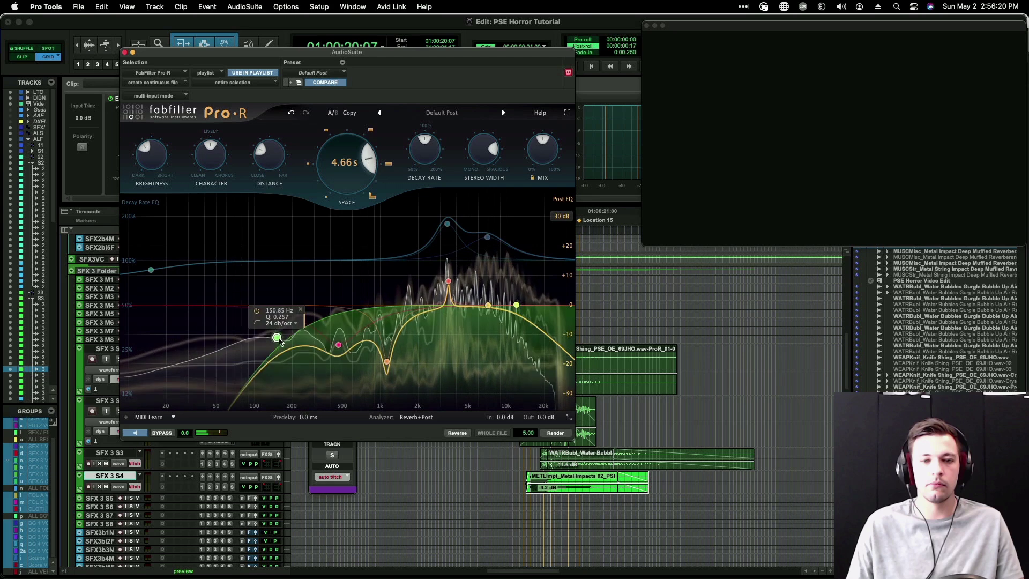
click(555, 433)
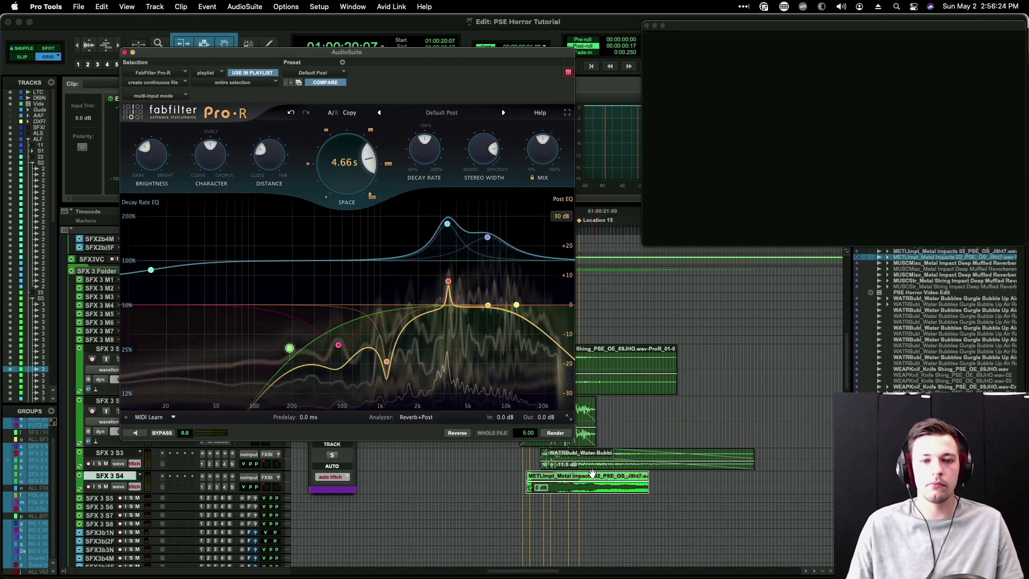
drag(541, 163, 532, 129)
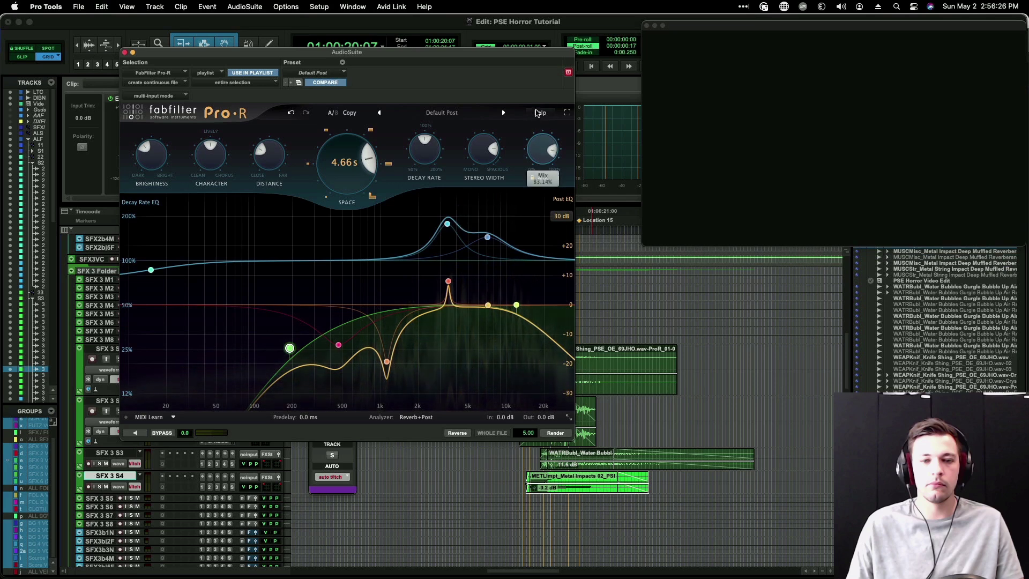
drag(270, 170, 271, 199)
drag(210, 155, 212, 178)
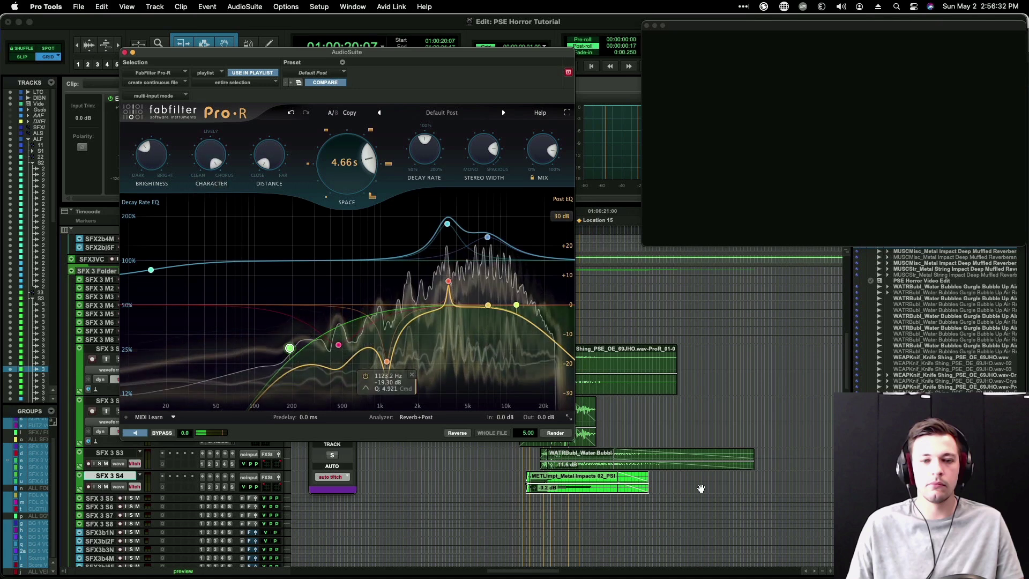
Step: Render the Pro-R reverb over a selection running past the metal impact clip's end on SFX 3 S4, lengthen the rendered clip, and close Pro-R
drag(711, 476, 790, 475)
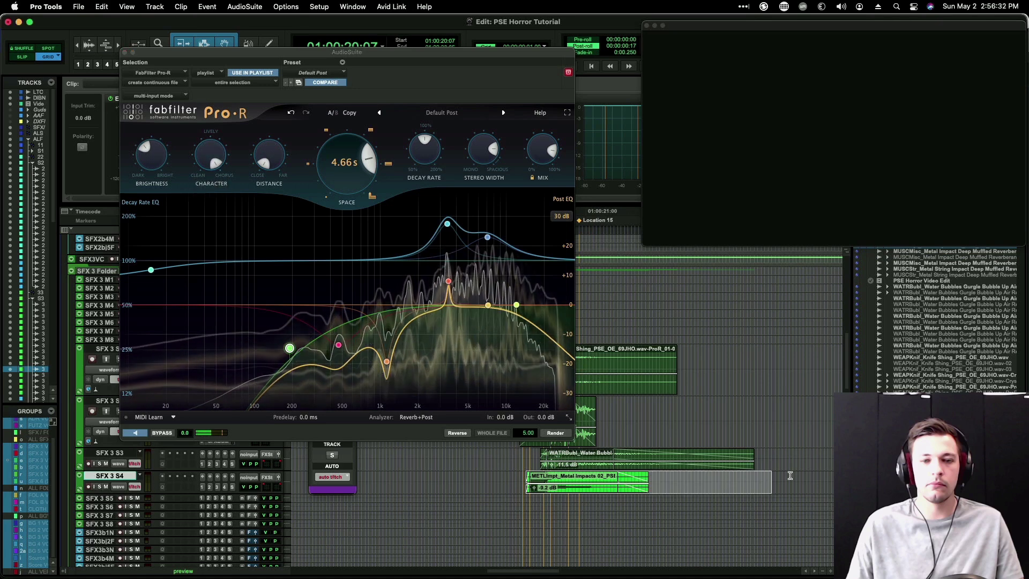
click(556, 434)
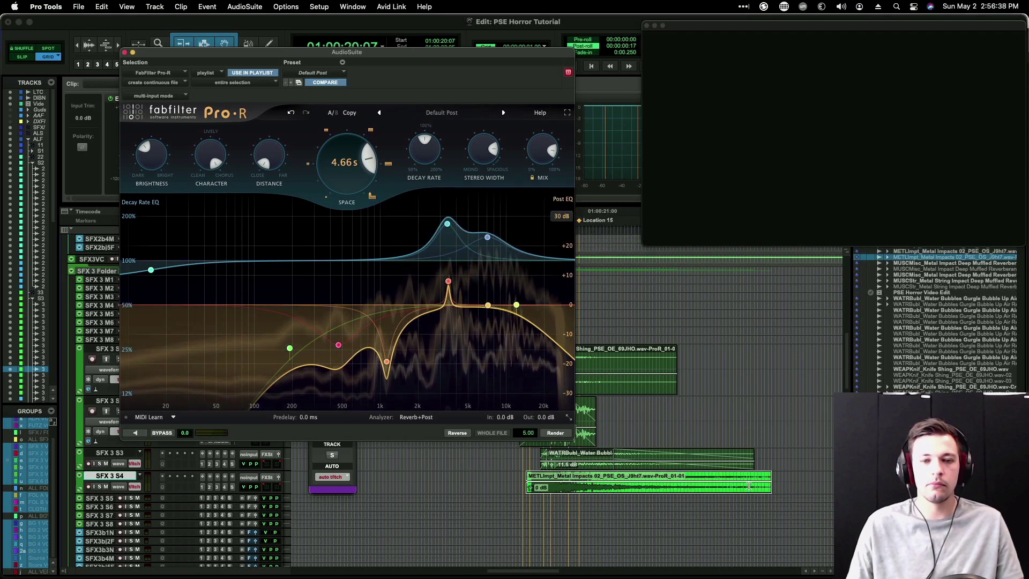
drag(770, 477, 821, 476)
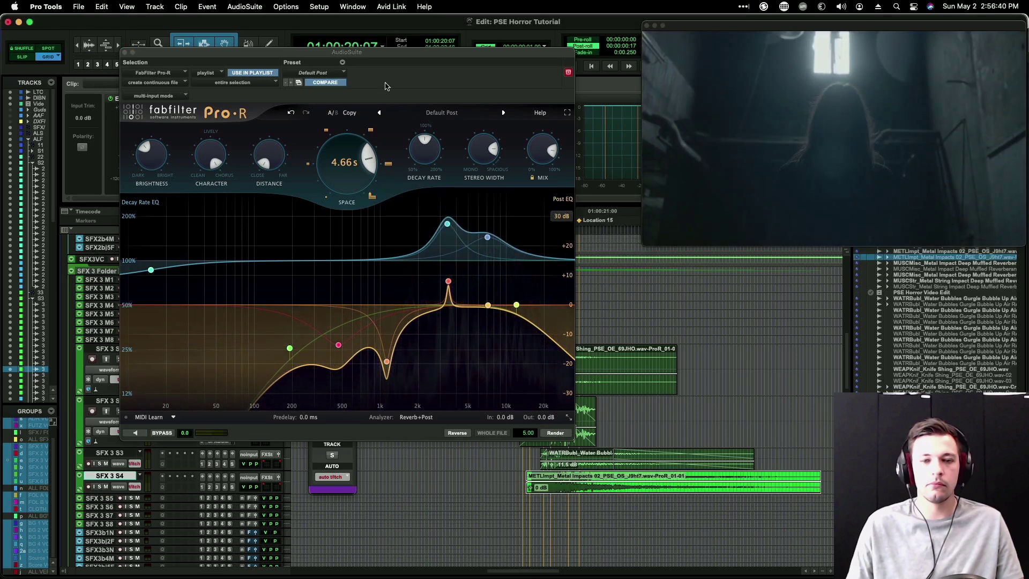
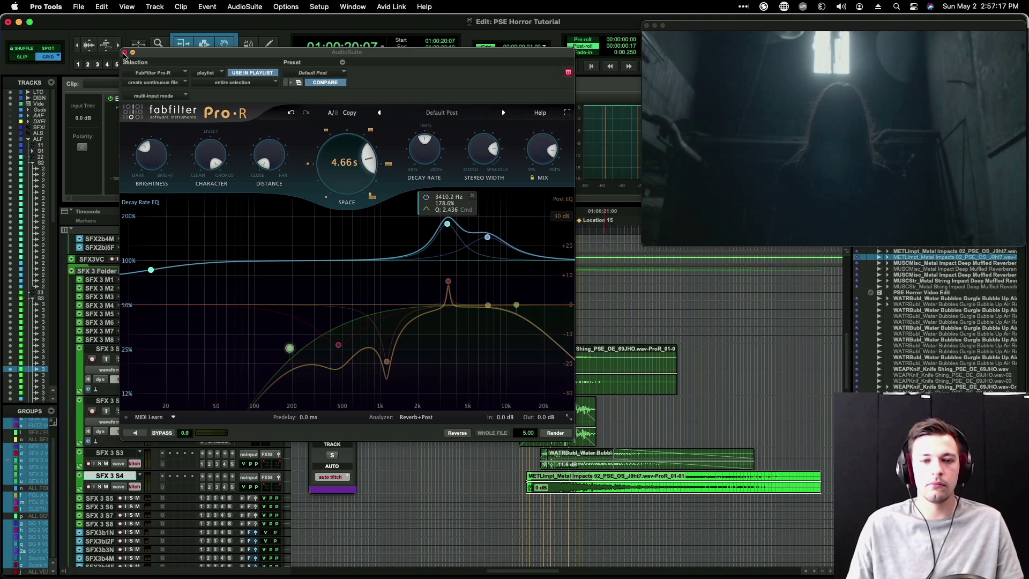
click(125, 53)
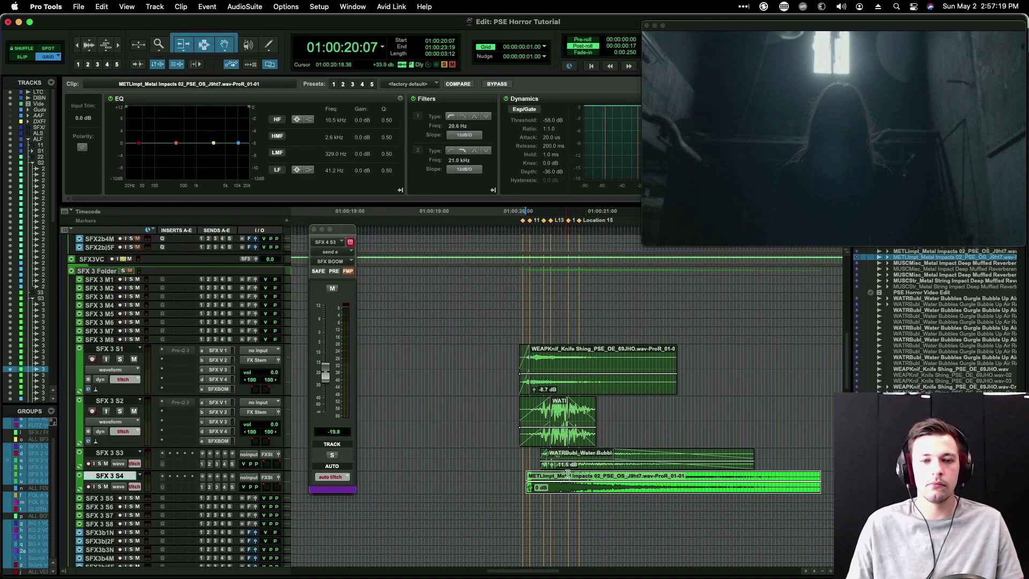
Step: Trim the rendered metal impact clip's start to 01:00:20:09, add a fade-in, and shift it slightly earlier at -13.8 dB clip gain
click(568, 475)
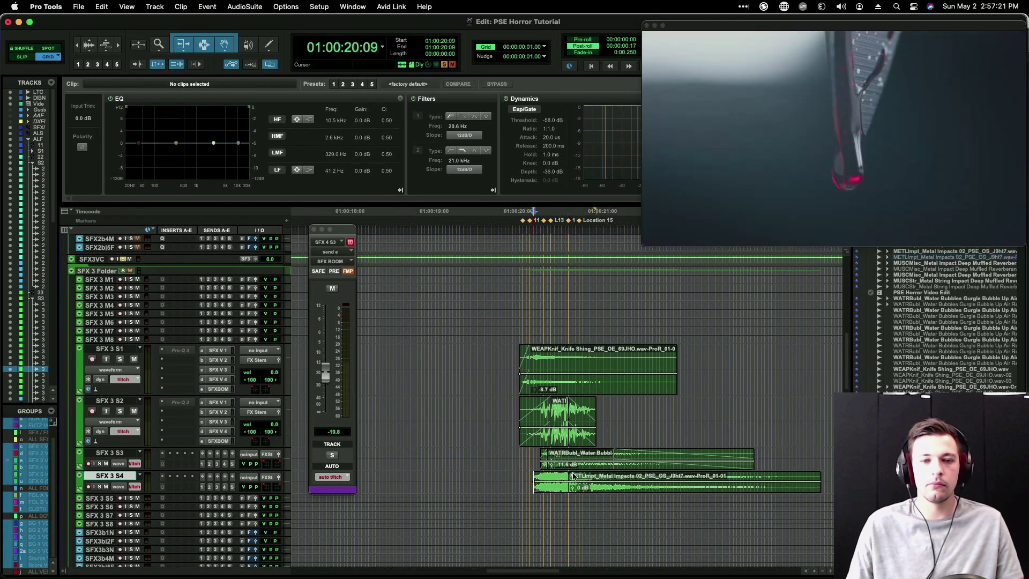
click(605, 475)
drag(631, 482, 617, 493)
click(457, 480)
key(space)
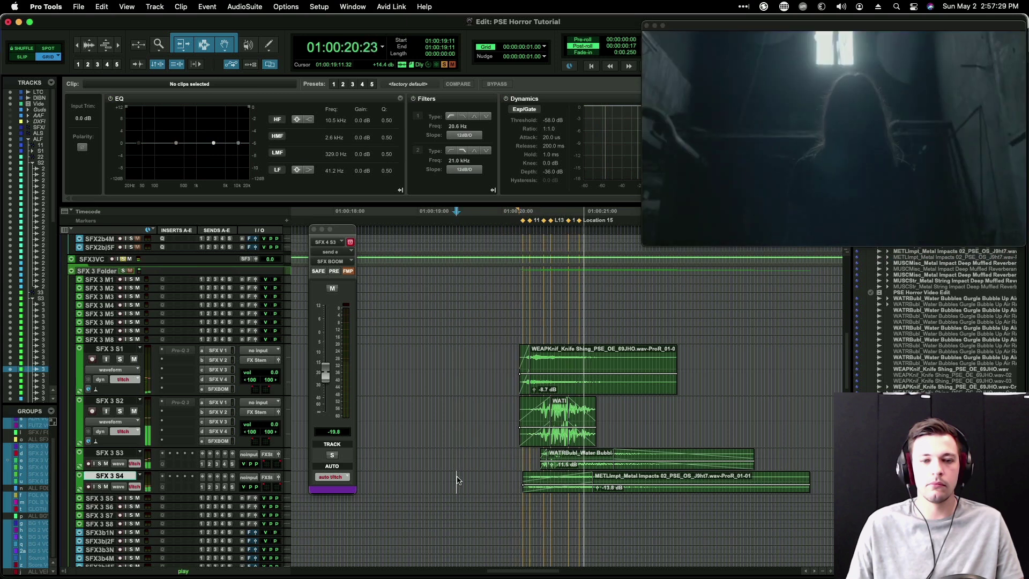
scroll(457, 480, right, 1)
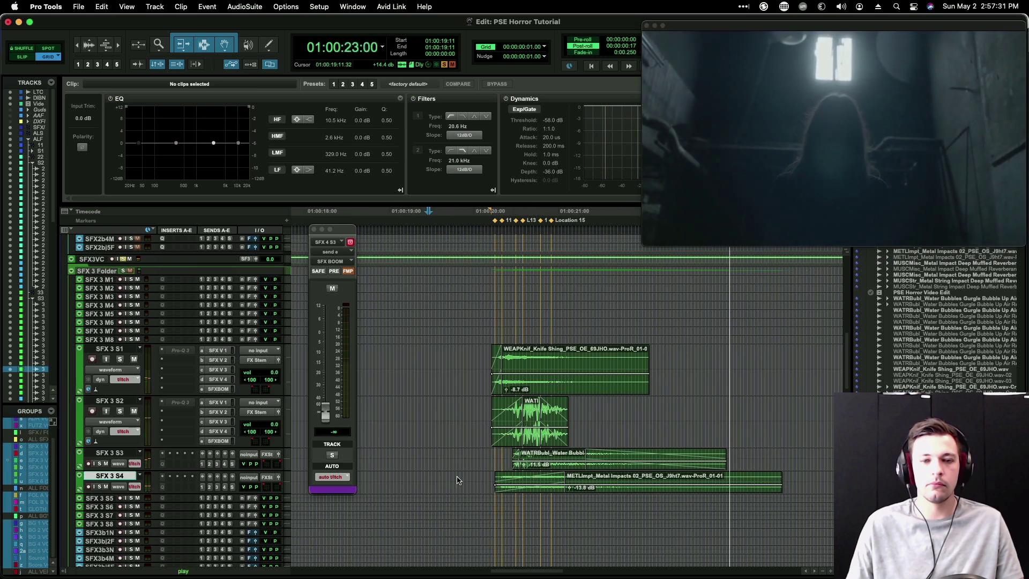
key(space)
key(r)
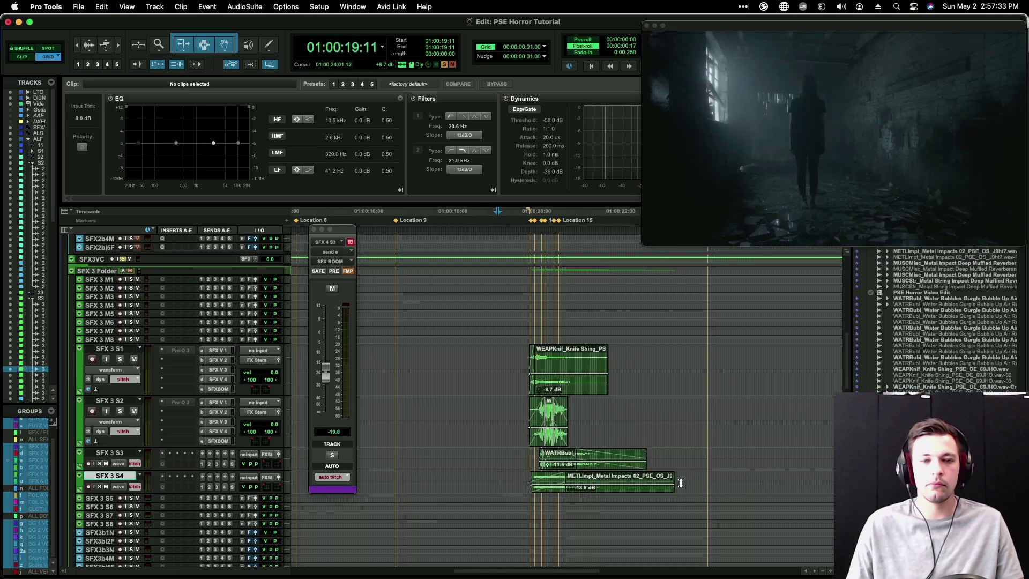
Step: Extend the metal impact clip on SFX 3 S4 to 01:00:24:14 and fade it out to its end
drag(669, 479, 712, 479)
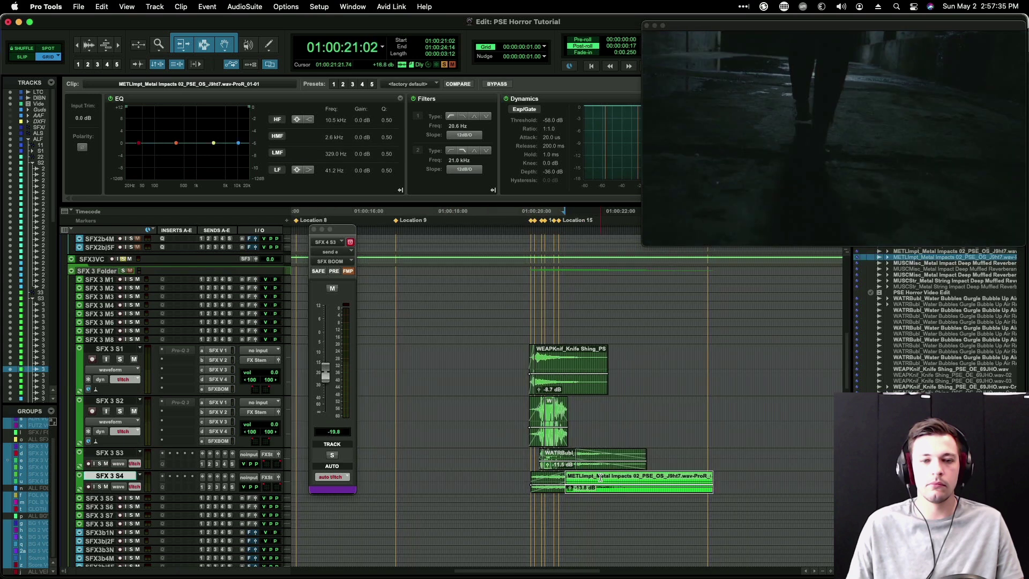
click(601, 478)
key(g)
key(alt+super+bracketright)
Step: Extend the knife shing clip on SFX 3 S1 to 01:00:22:10 with a fade-out and raised clip gain, auditioning it with the other layers
click(514, 365)
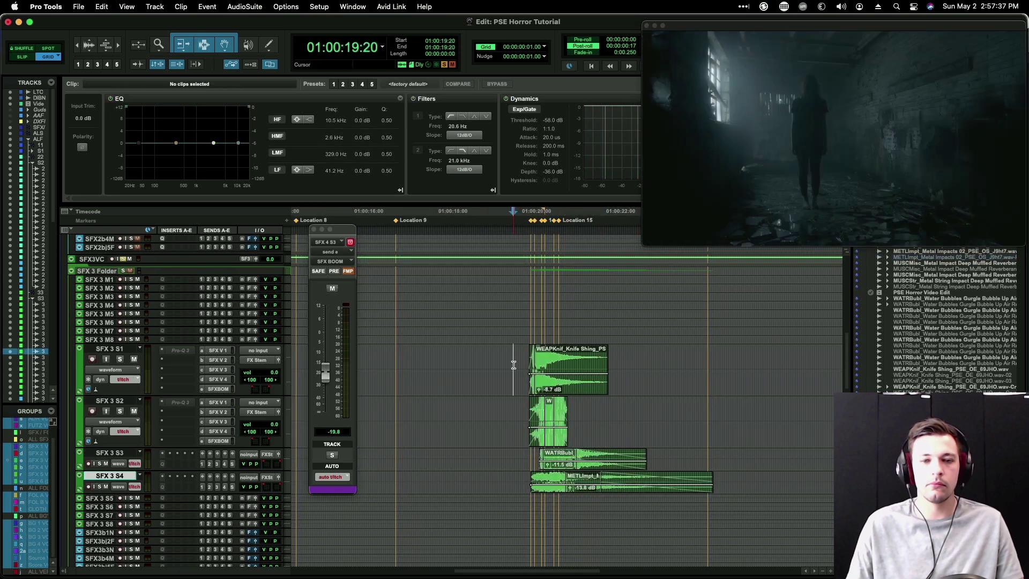
key(shift+s)
key(space)
drag(604, 365, 621, 365)
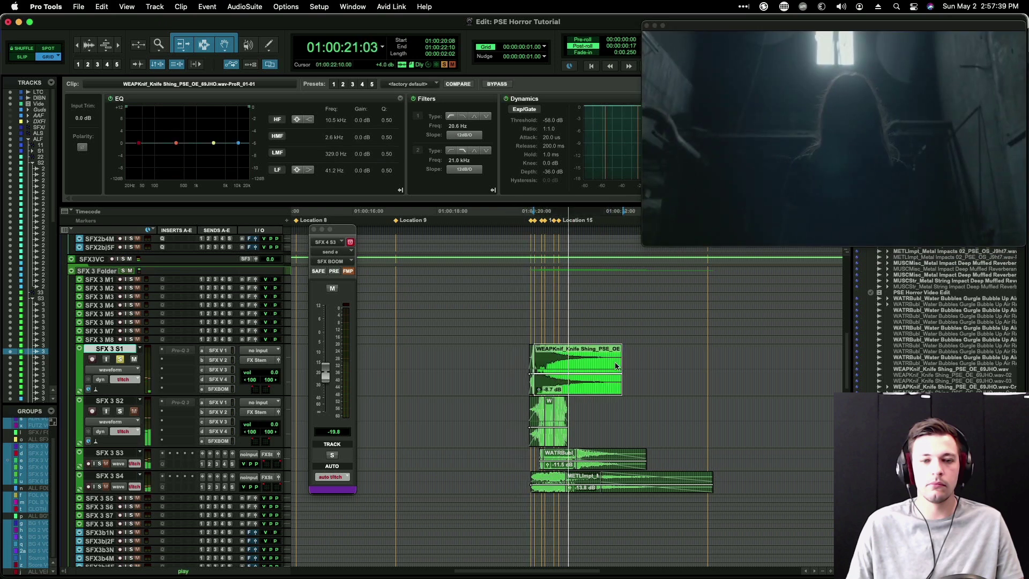
drag(559, 377, 558, 370)
key(space)
key(space)
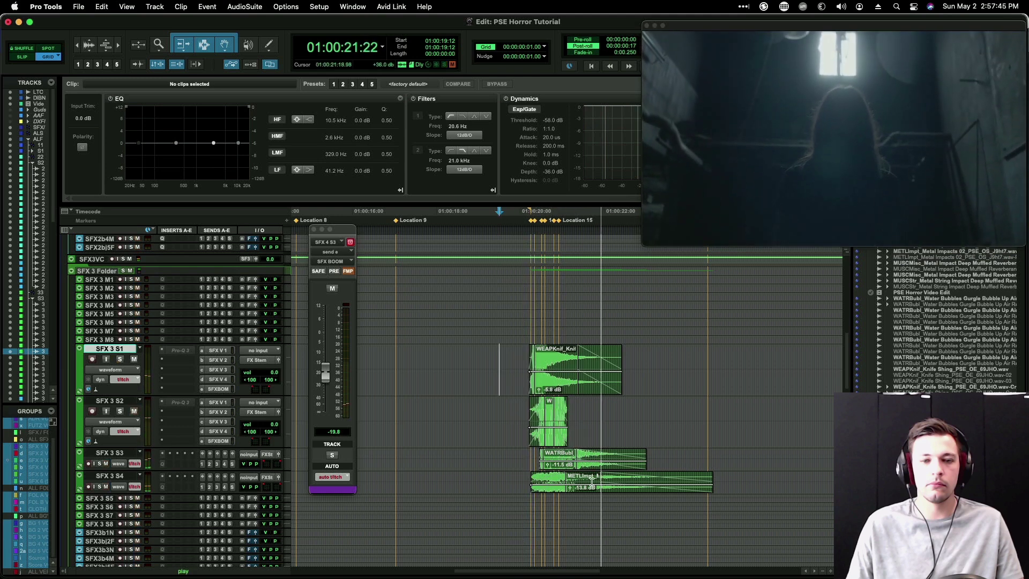
key(space)
Step: Place the cursor on SFX 4 S4 at 01:00:20:07, then switch to SoundQ and search for "stinger bass"
click(528, 497)
scroll(551, 388, down, 5)
scroll(550, 387, down, 6)
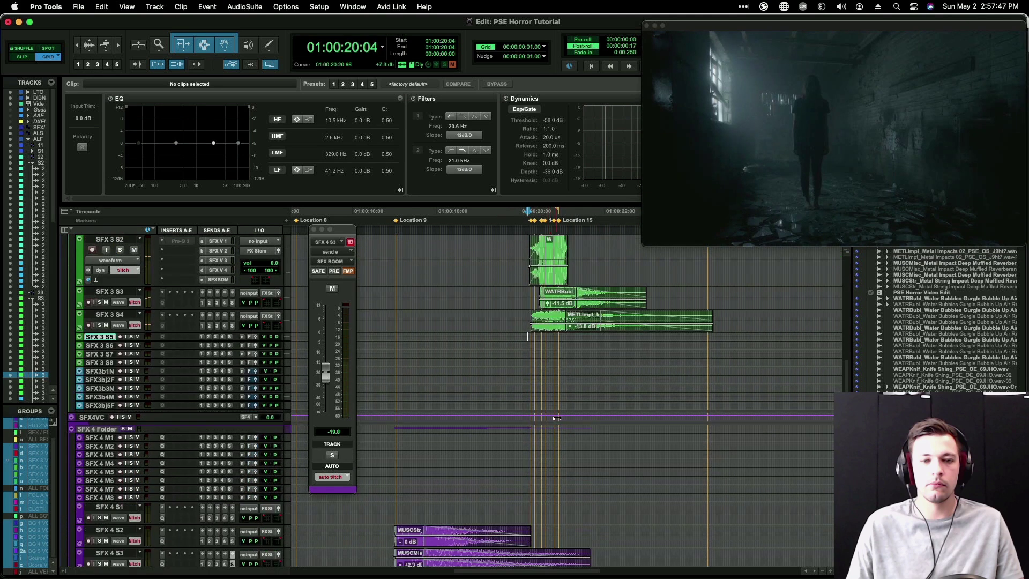
click(532, 463)
key(super+Tab)
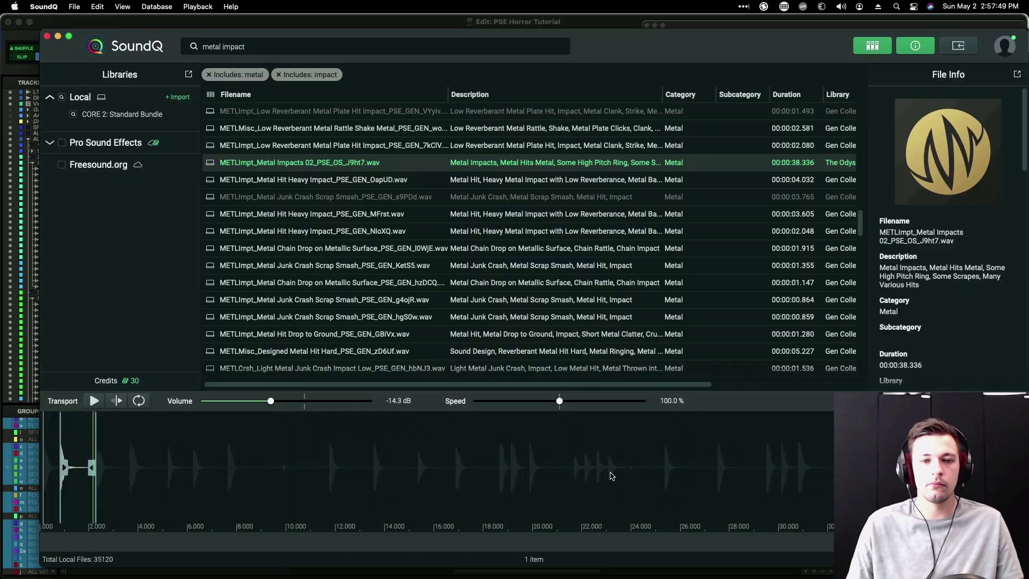
click(229, 47)
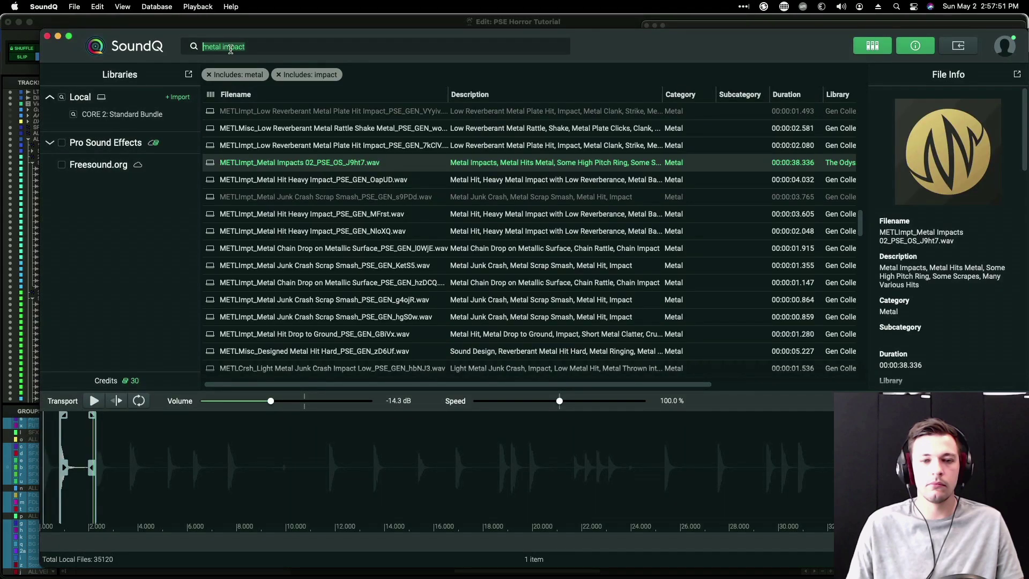
text(stinger bass)
key(Return)
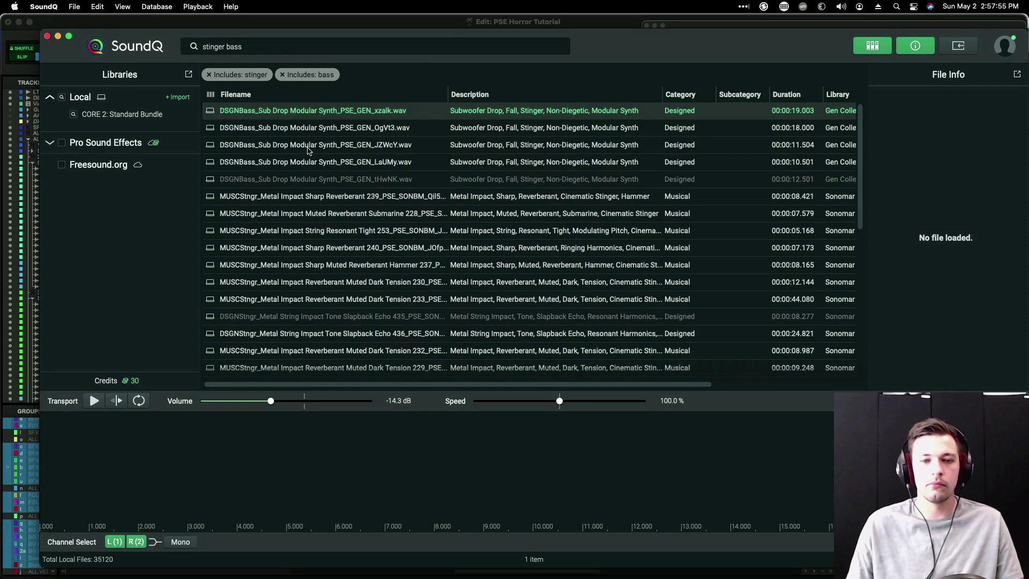
Step: Audition the metal impact and metal string stingers at -6.0 dB preview volume, ending on Metal String Impacts Deep Boom Rumble 439
click(314, 198)
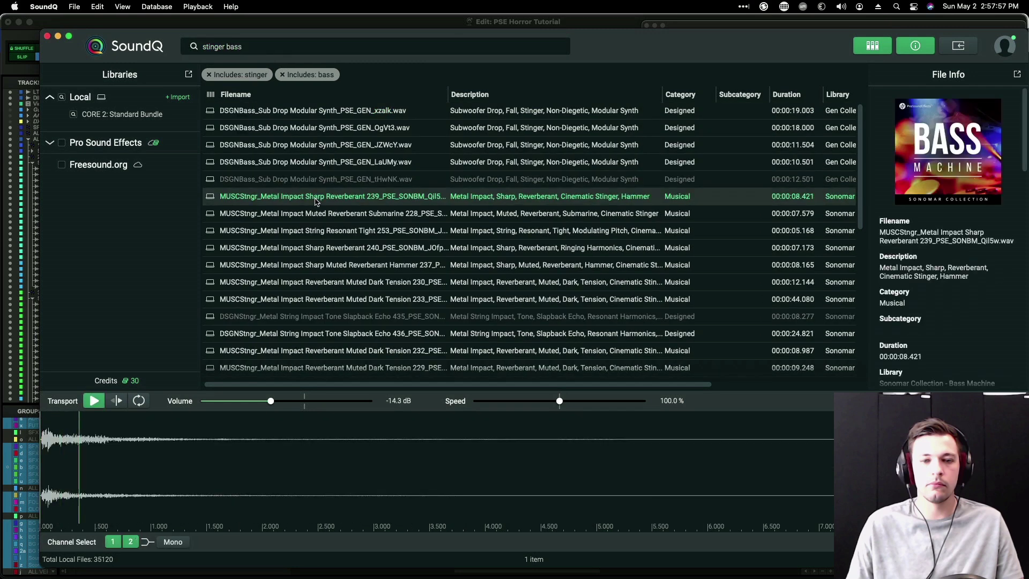
click(334, 257)
drag(271, 401, 289, 402)
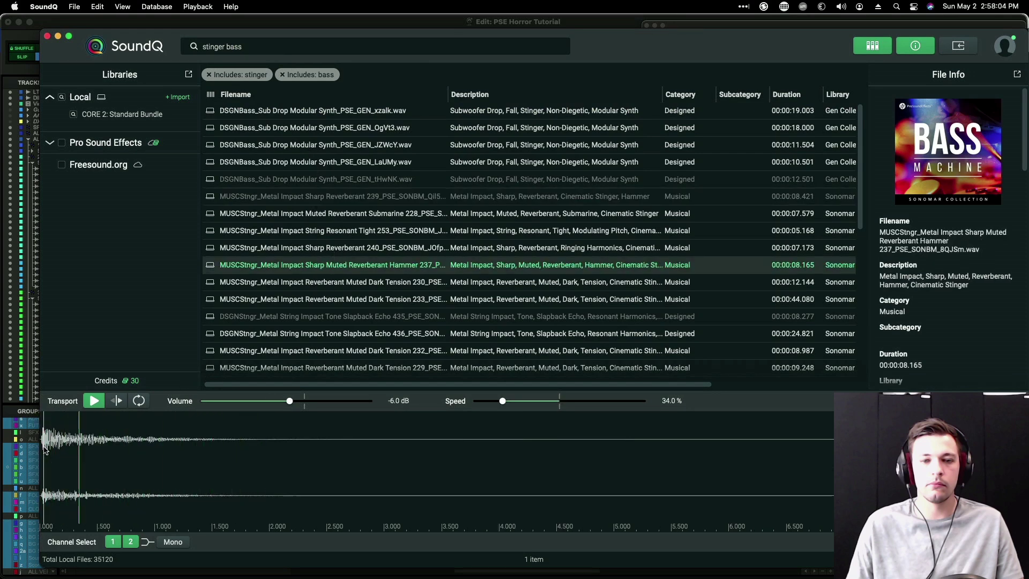
click(392, 301)
scroll(392, 302, down, 5)
click(407, 247)
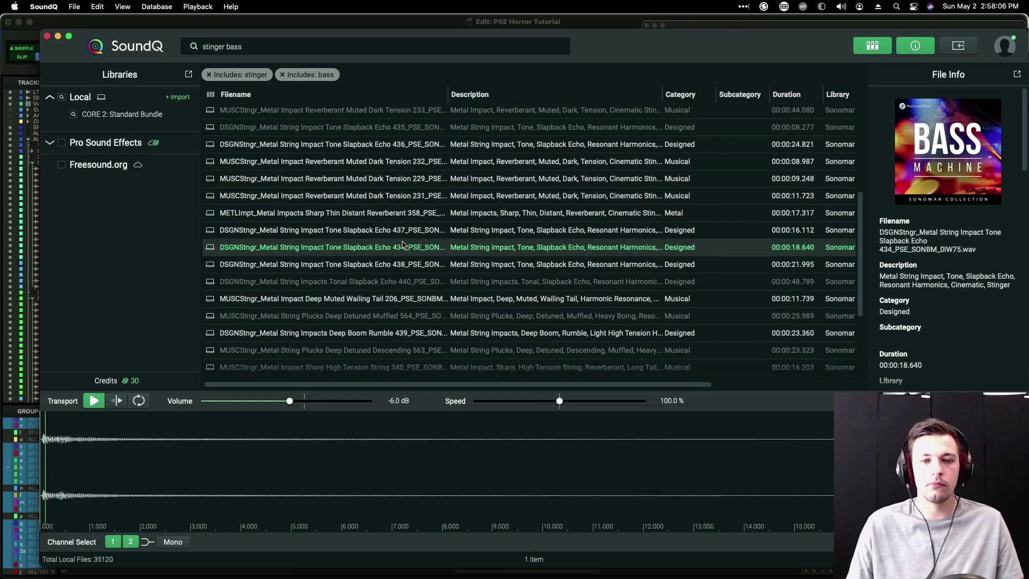
click(407, 197)
click(414, 179)
scroll(412, 234, down, 4)
click(415, 201)
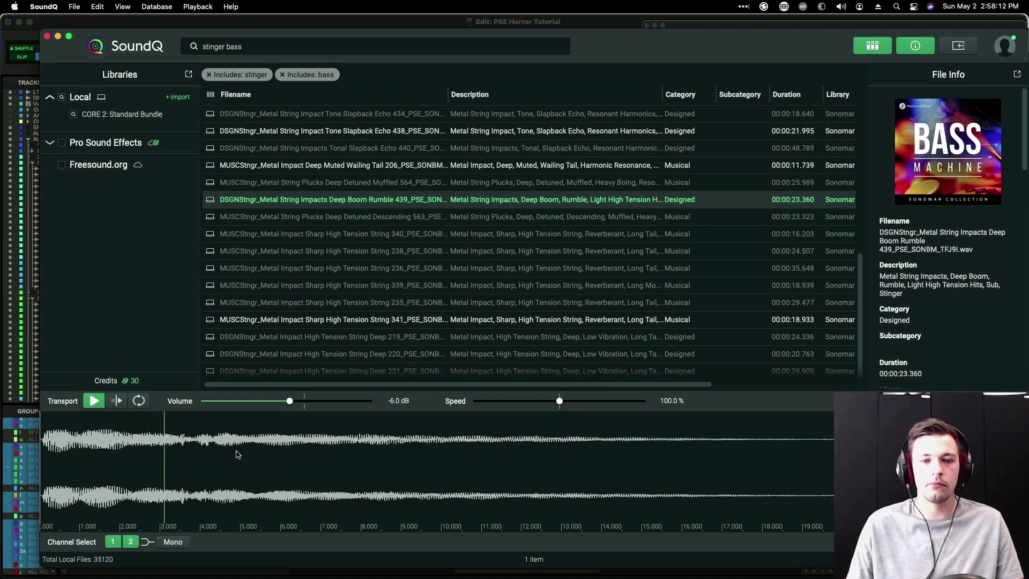
Step: Select roughly the first 5 seconds of the Deep Boom Rumble 439 file and spot it to SFX 4 S5 at 01:00:16:22 in Pro Tools
drag(256, 452, 37, 439)
key(super+Tab)
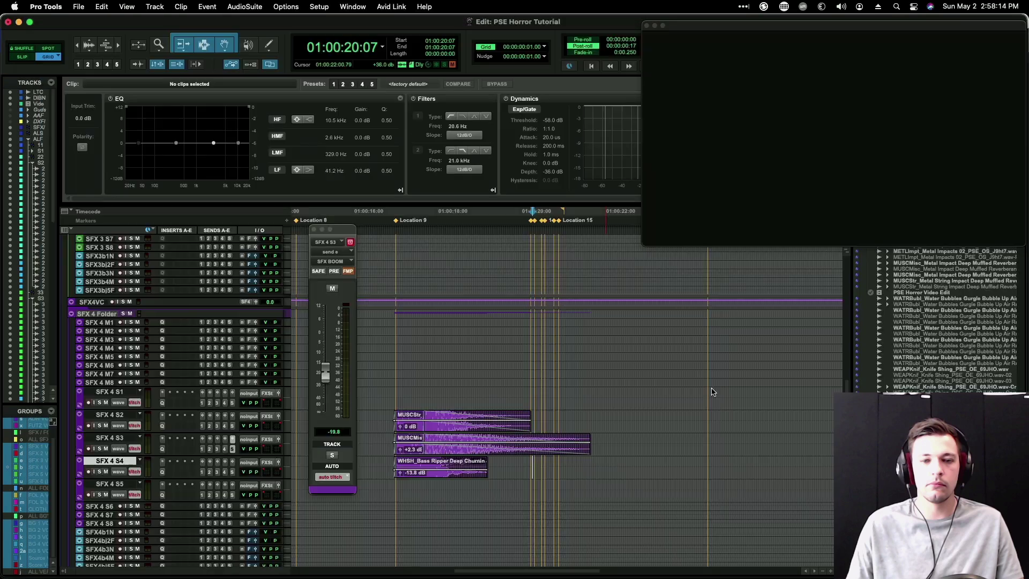
key(super+Tab)
key(s)
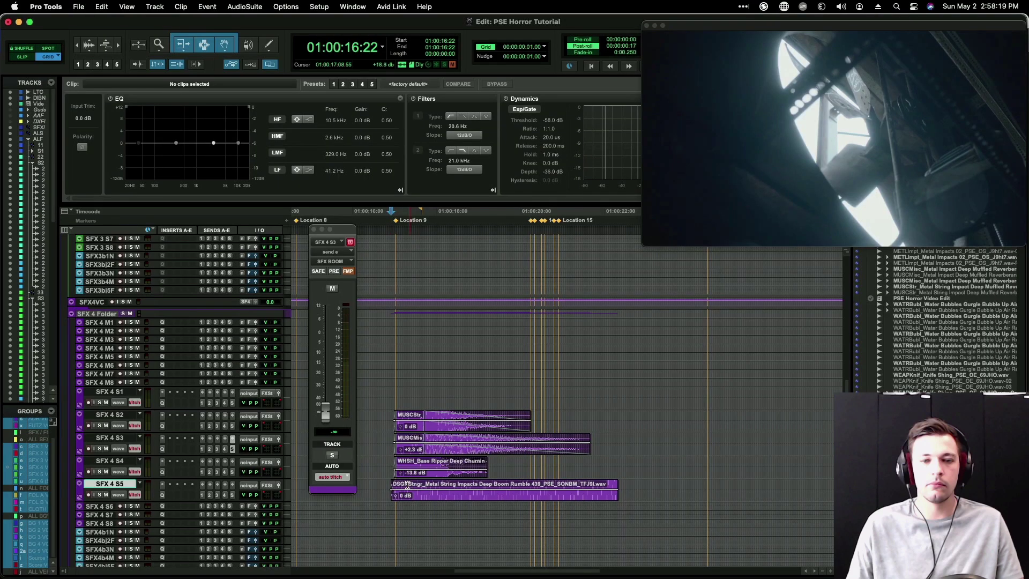
Step: Fade out the Deep Boom Rumble clip on SFX 4 S5 from 01:00:17:05 to its end
click(403, 485)
key(g)
click(421, 500)
key(super+f)
key(Return)
key(t)
key(t)
key(t)
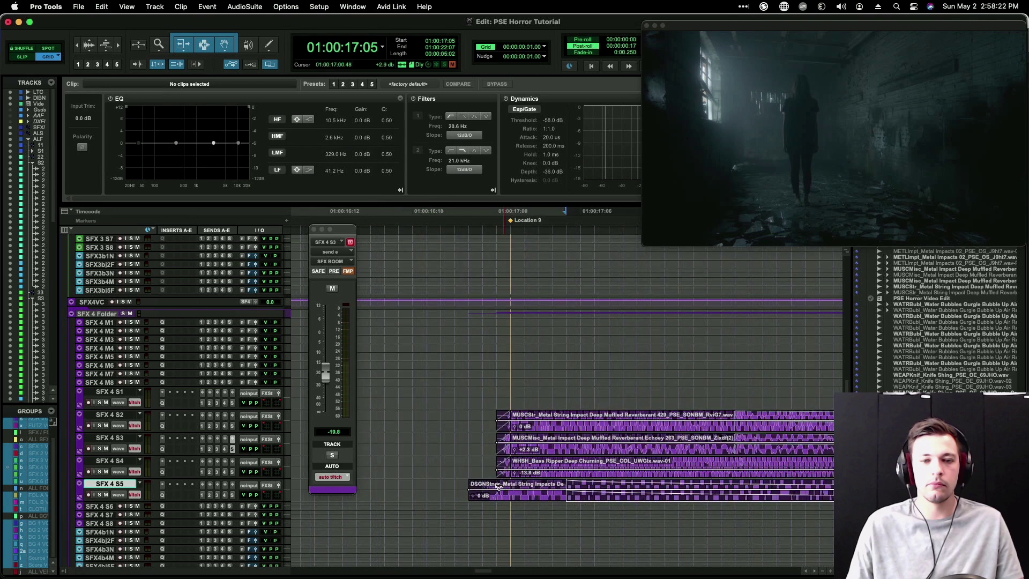
Step: Trim the Deep Boom Rumble clip's start to 01:00:16:23, add a fade-in up to Location 9, and set its clip gain to -9.2 dB
click(488, 485)
key(super+bracketleft)
key(super+bracketleft)
key(super+bracketleft)
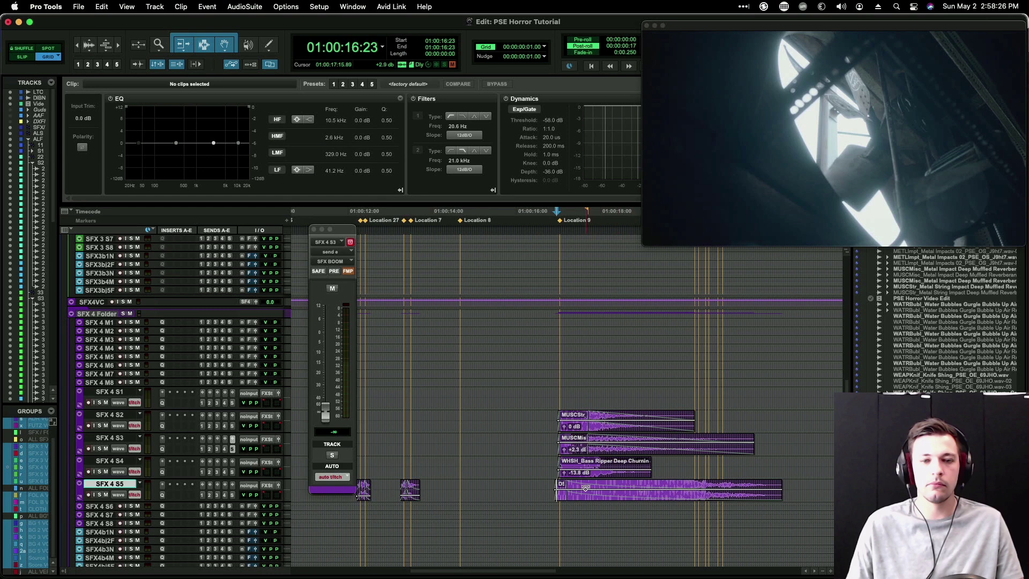
key(super+bracketright)
key(super+bracketright)
drag(589, 501, 577, 498)
click(527, 489)
key(super+bracketright)
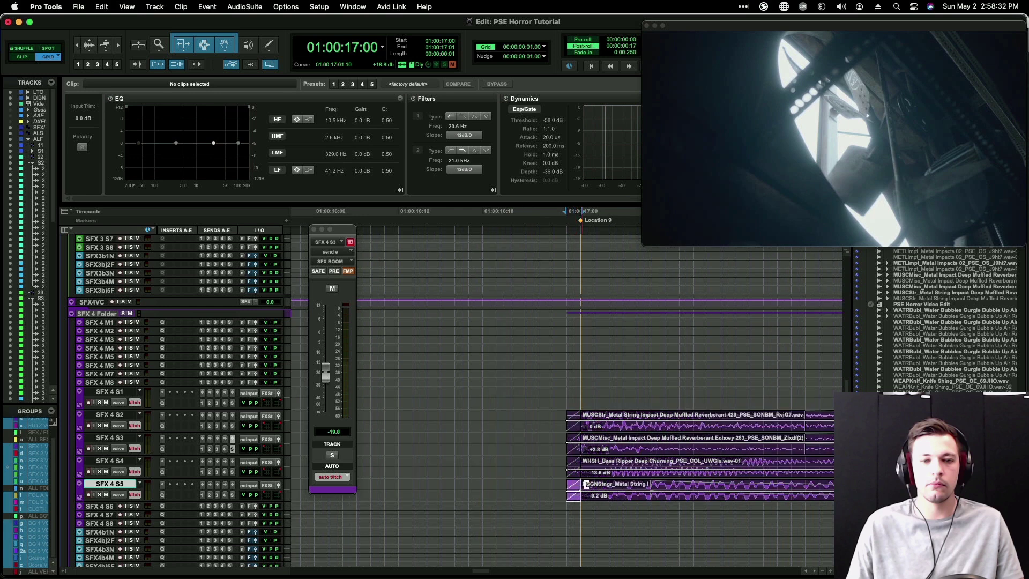
Step: Hide the clip names and enlarge the heights of tracks SFX 4 S2 through S5
key(ctrl+shift+n)
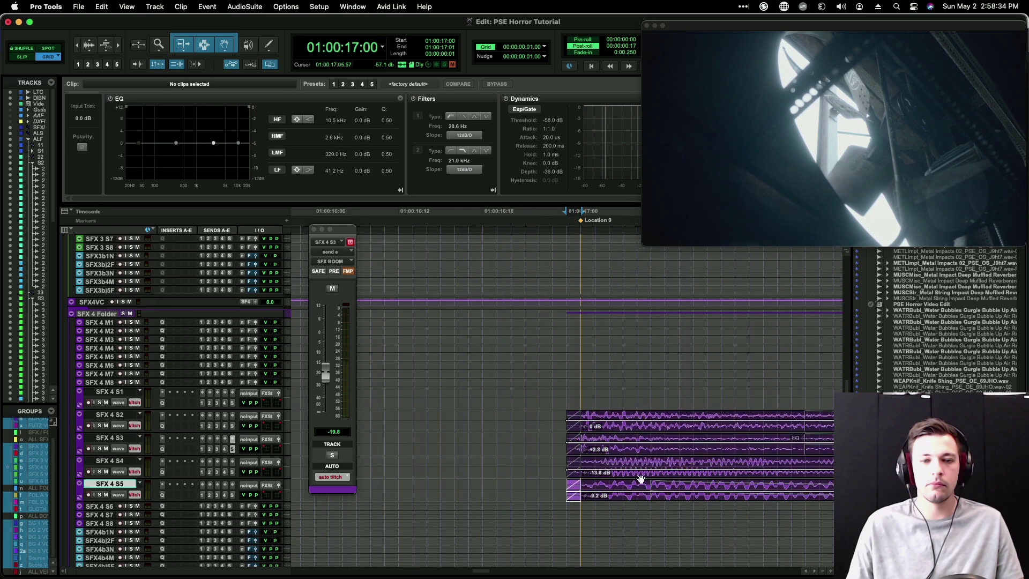
drag(556, 484, 561, 416)
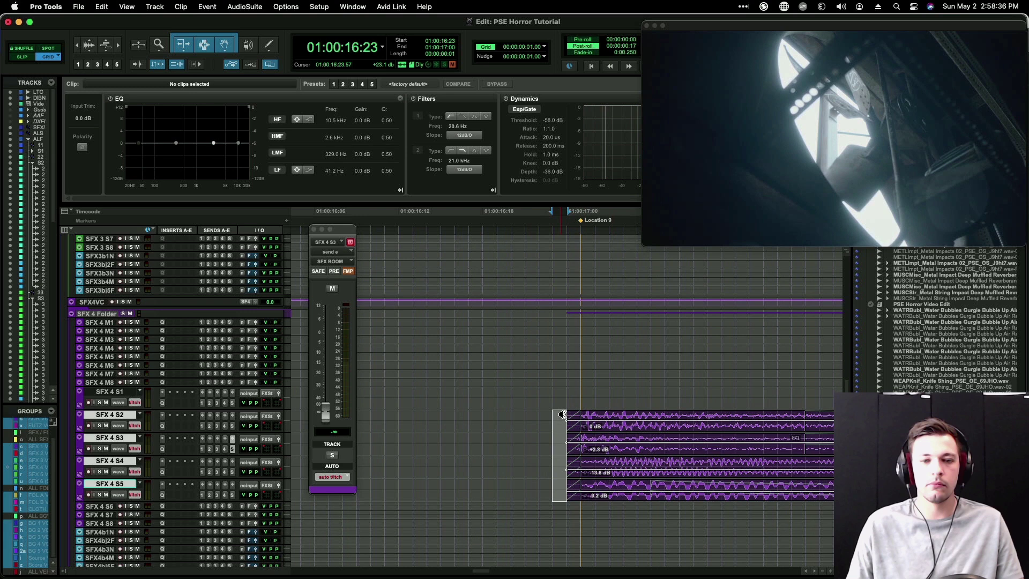
key(ctrl+Up)
key(ctrl+Up)
key(super+bracketright)
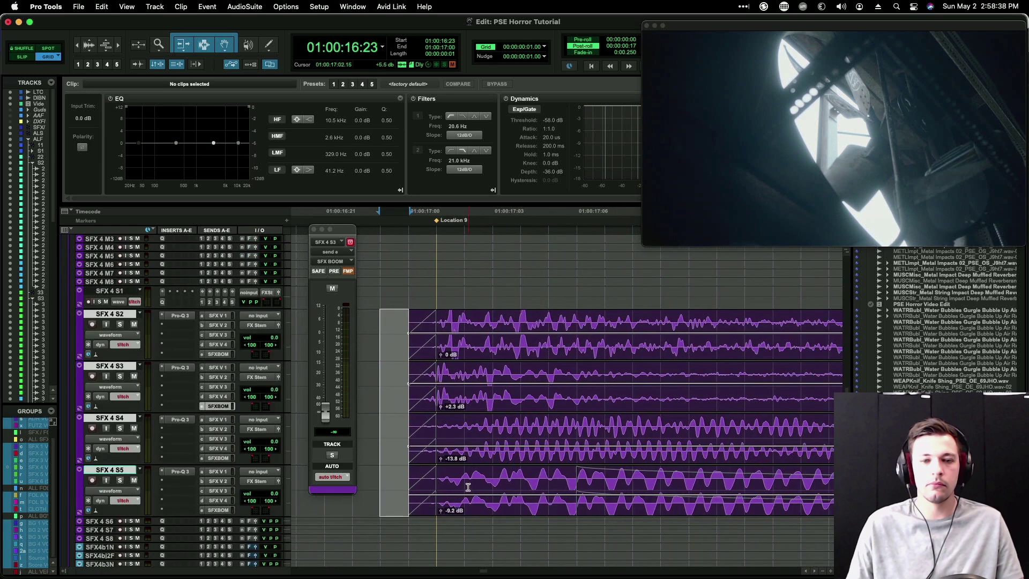
Step: Tighten the start and fade-in of the Deep Boom Rumble clip on SFX 4 S5 and align the clip to 01:00:17:00
click(462, 480)
key(a)
click(486, 474)
key(d)
drag(514, 508, 464, 506)
drag(411, 480, 431, 482)
key(r)
key(r)
key(r)
key(r)
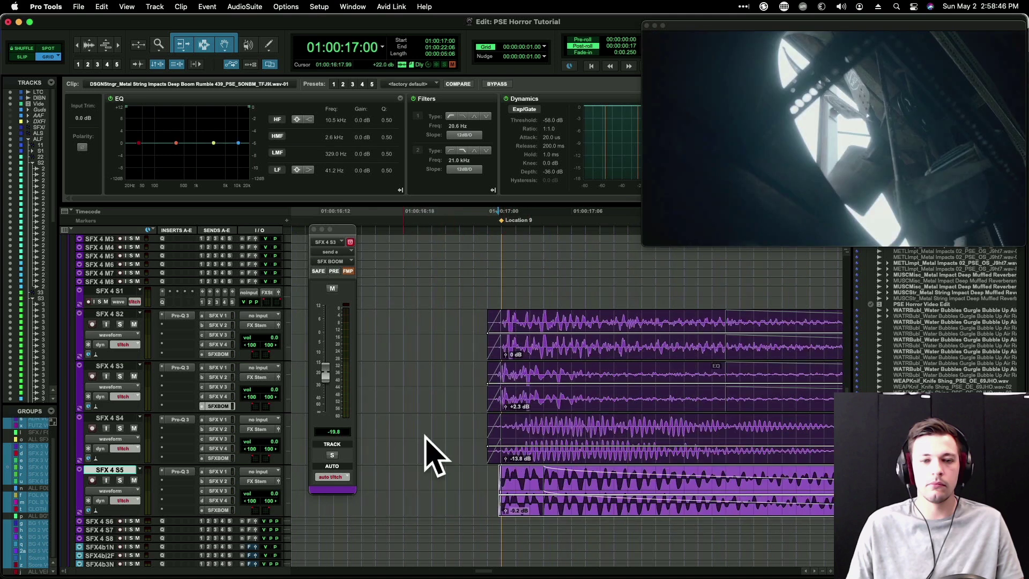
click(518, 314)
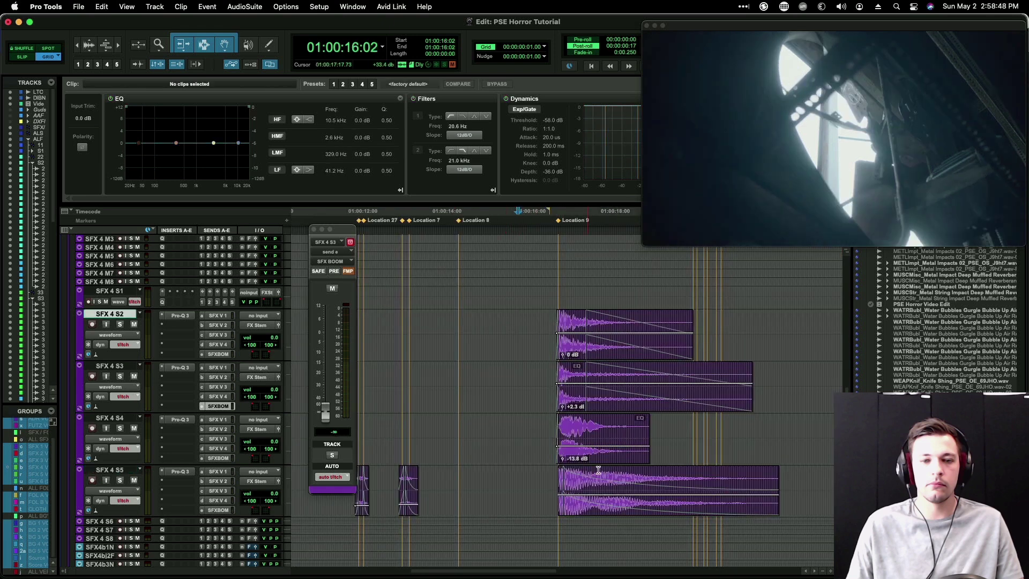
Step: Play back the impacts from 01:00:15:08, and move the Deep Boom Rumble clip on SFX 4 S5 to start at 01:00:20:06
click(486, 323)
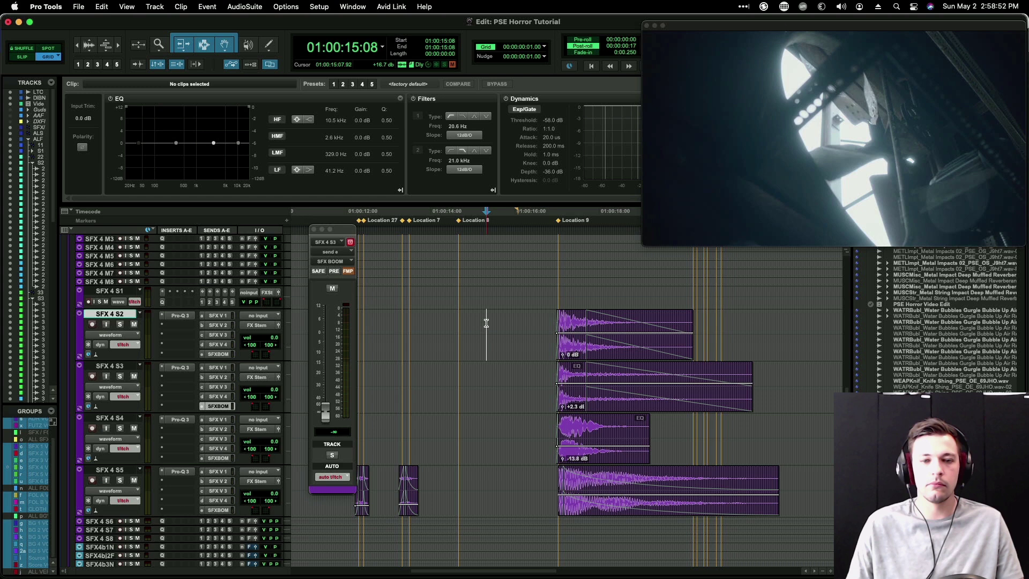
key(space)
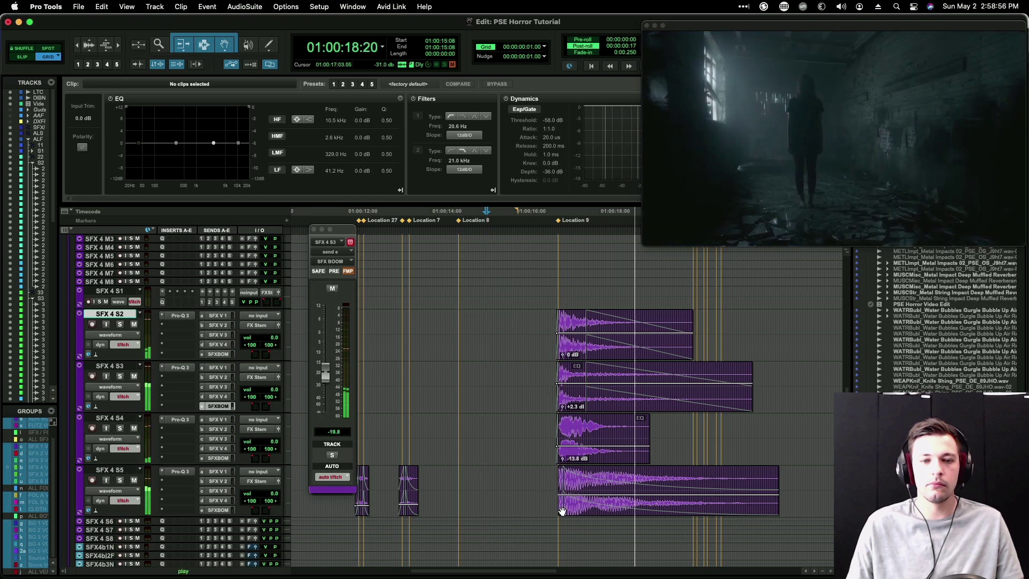
key(space)
drag(562, 510, 698, 492)
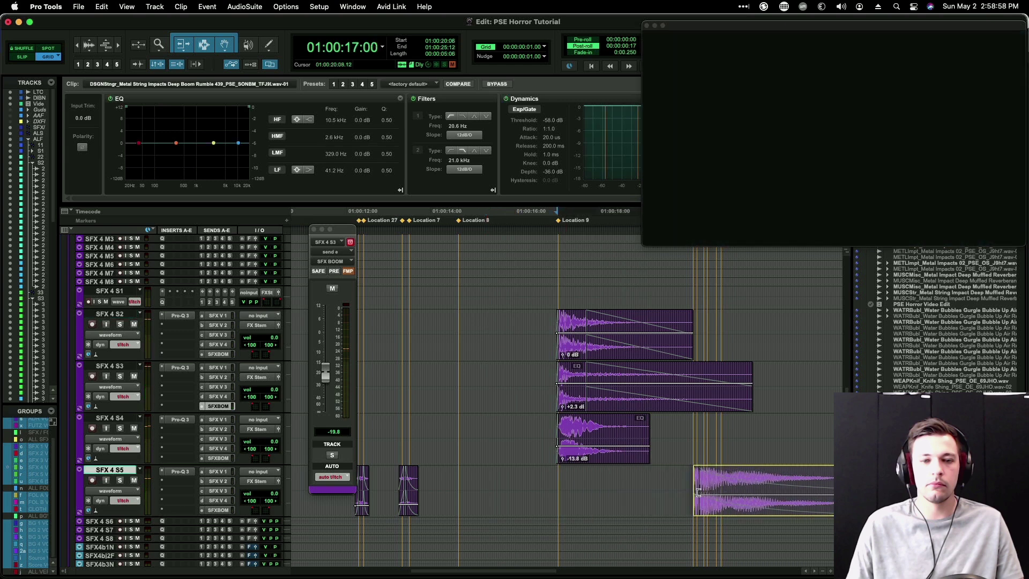
Step: Play from just before Location 9 several times to check the moved Deep Boom Rumble clip against the picture
click(551, 476)
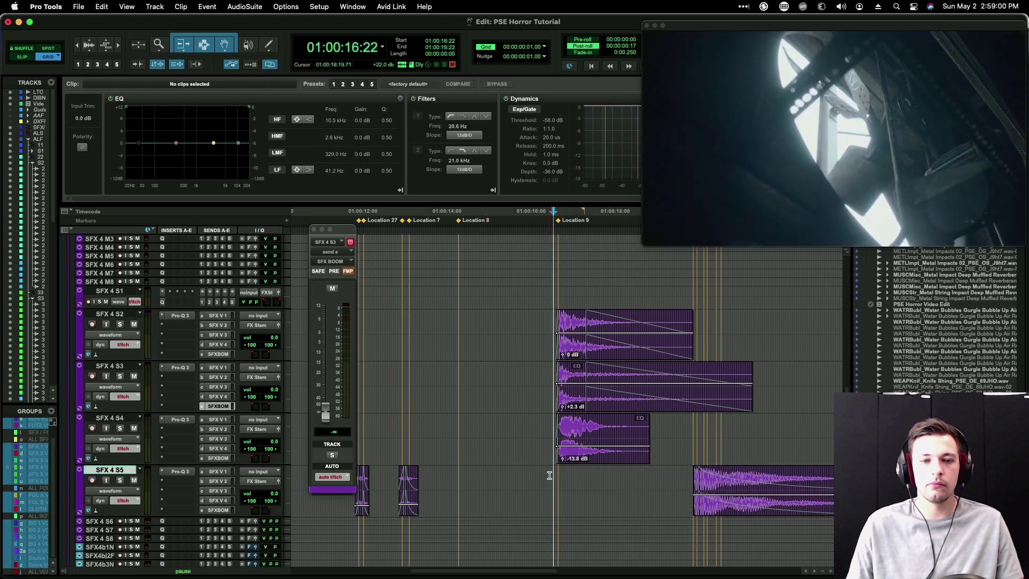
key(space)
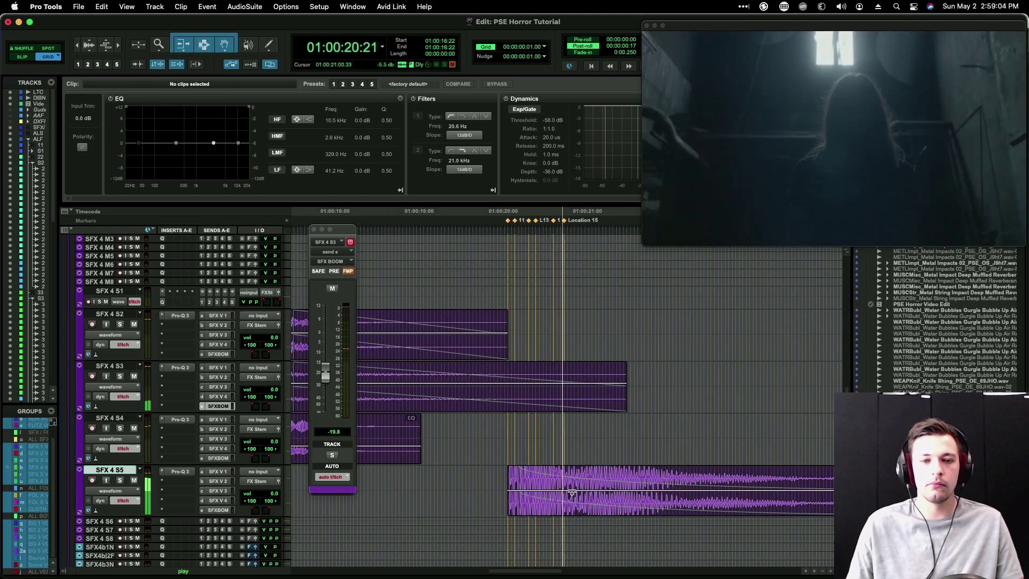
key(r)
drag(572, 492, 572, 493)
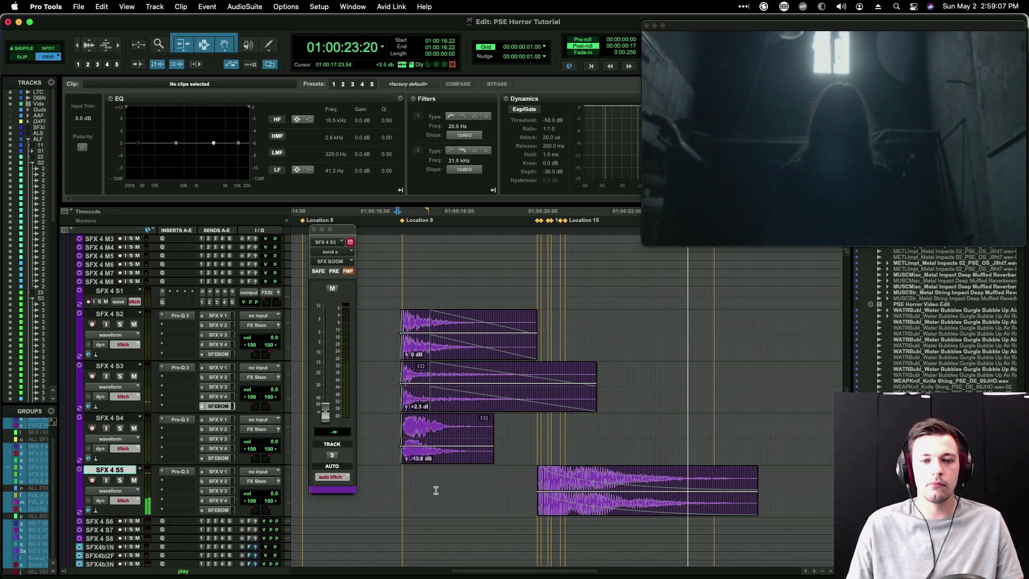
key(space)
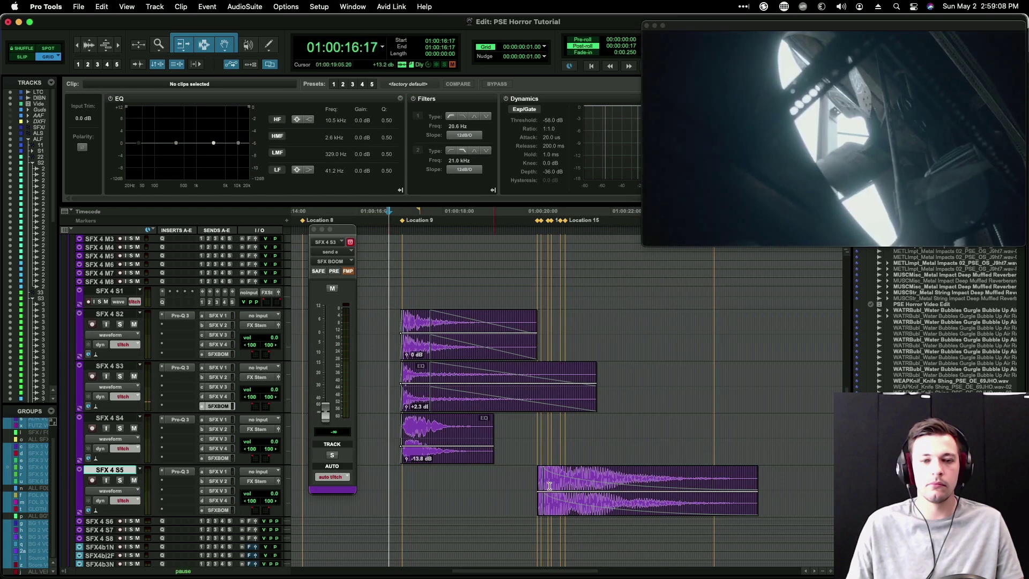
key(space)
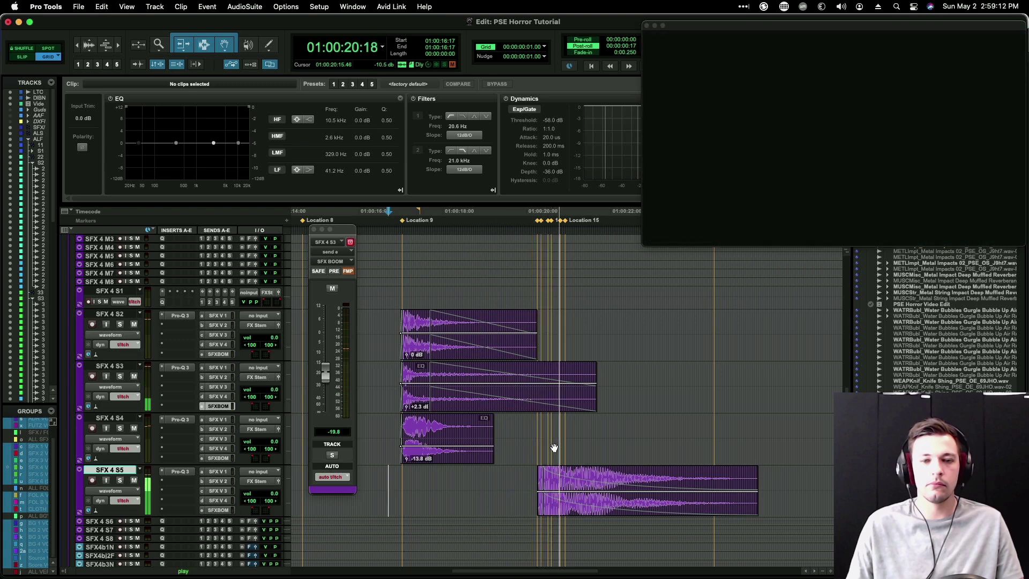
drag(529, 428, 544, 427)
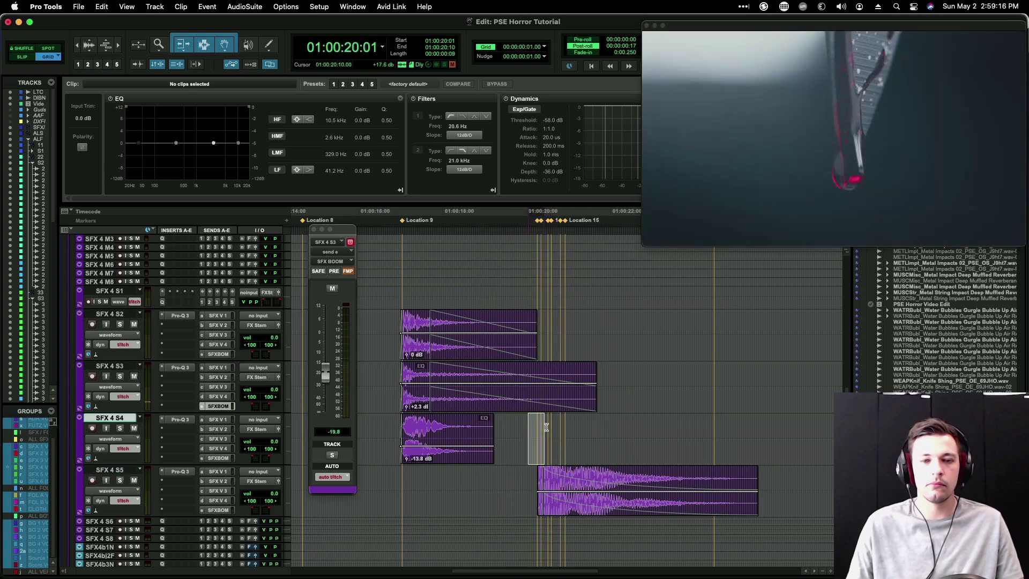
click(531, 489)
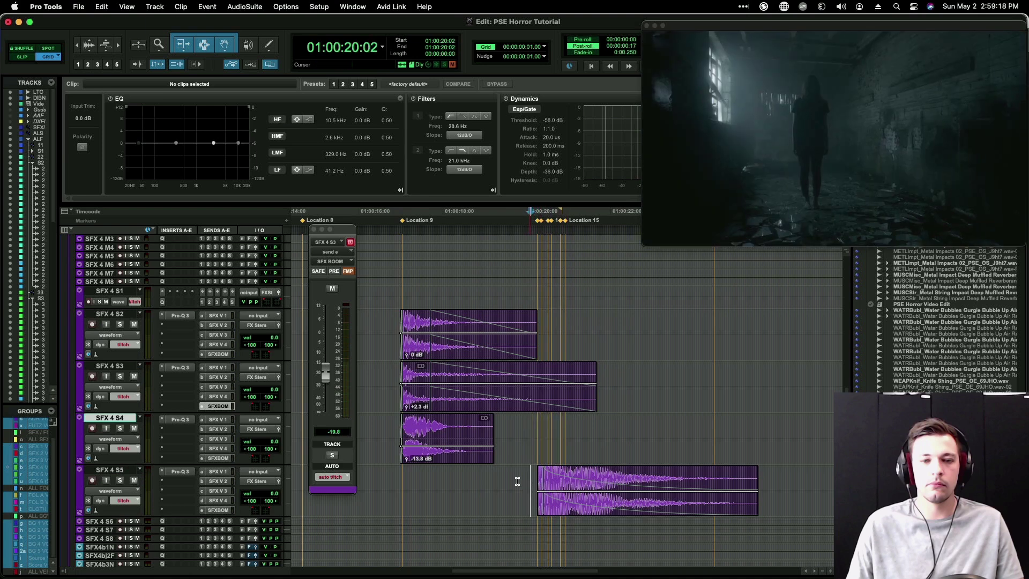
click(384, 423)
key(space)
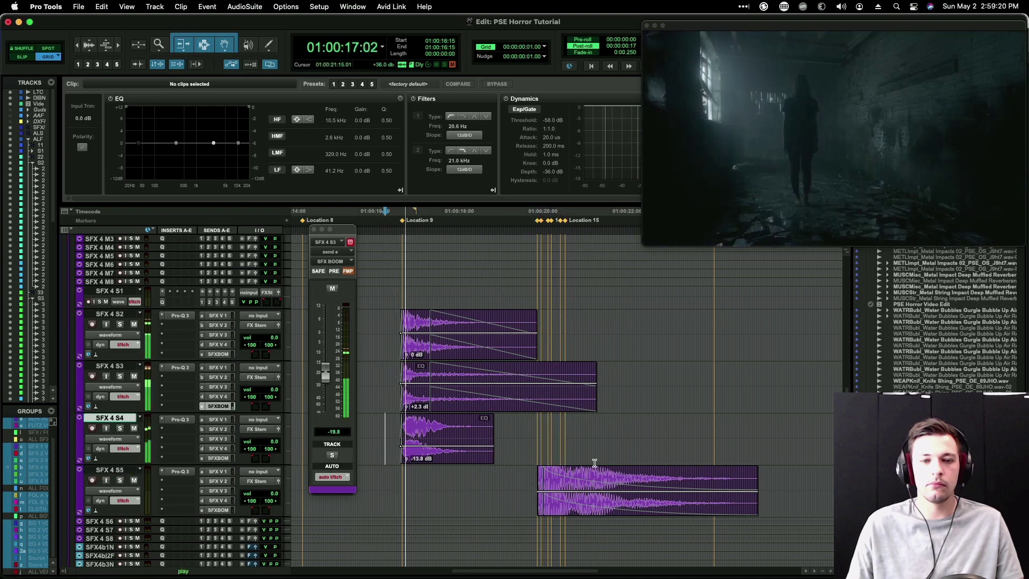
Step: Raise the gain of the six clips on SFX 3 S1 through S4 together, bringing the S1 clip to -1.0 dB, and play them from 01:00:19:20
scroll(593, 463, up, 8)
drag(521, 303, 744, 450)
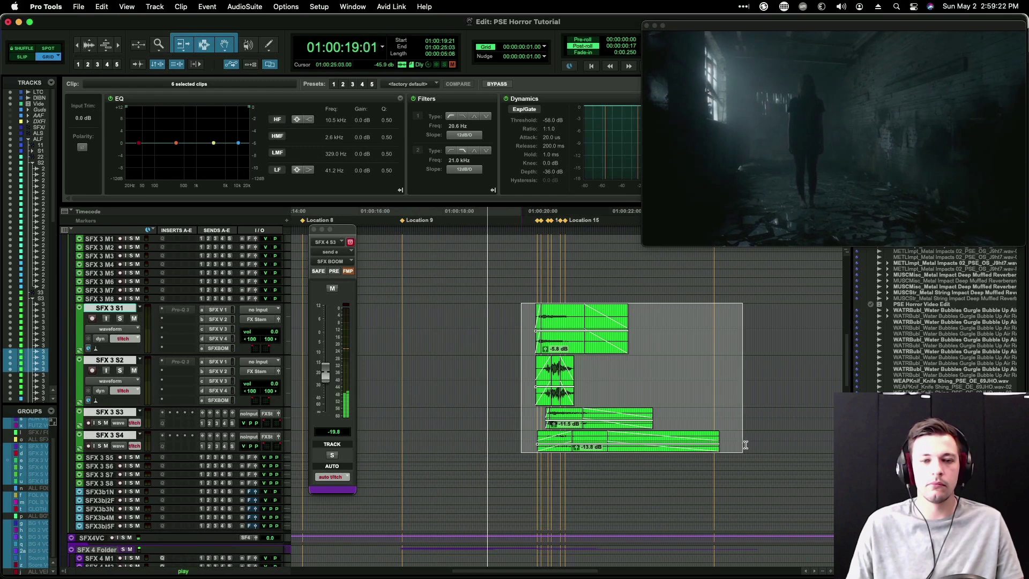
key(space)
drag(570, 333, 570, 328)
click(519, 314)
key(space)
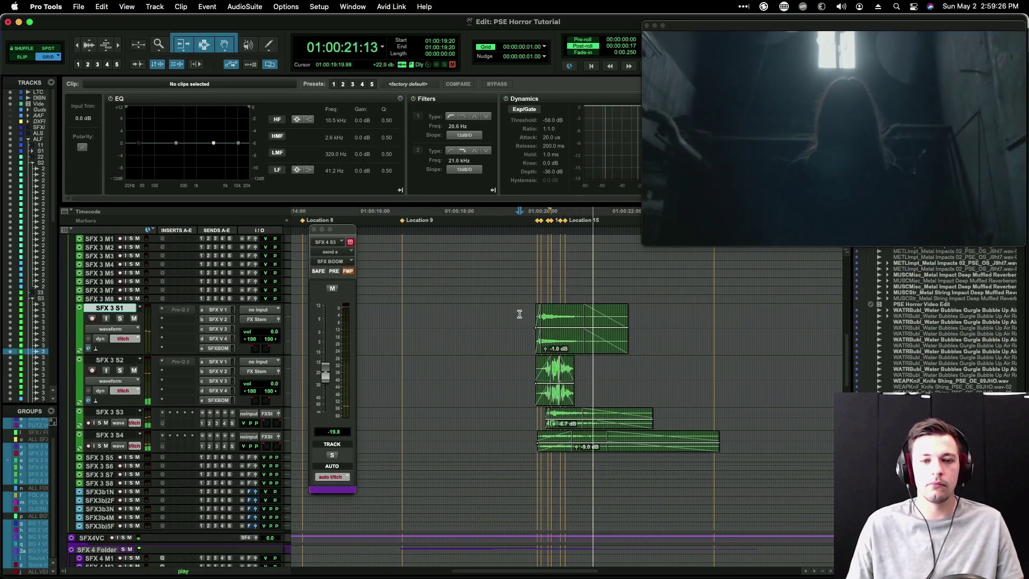
scroll(519, 313, down, 10)
key(space)
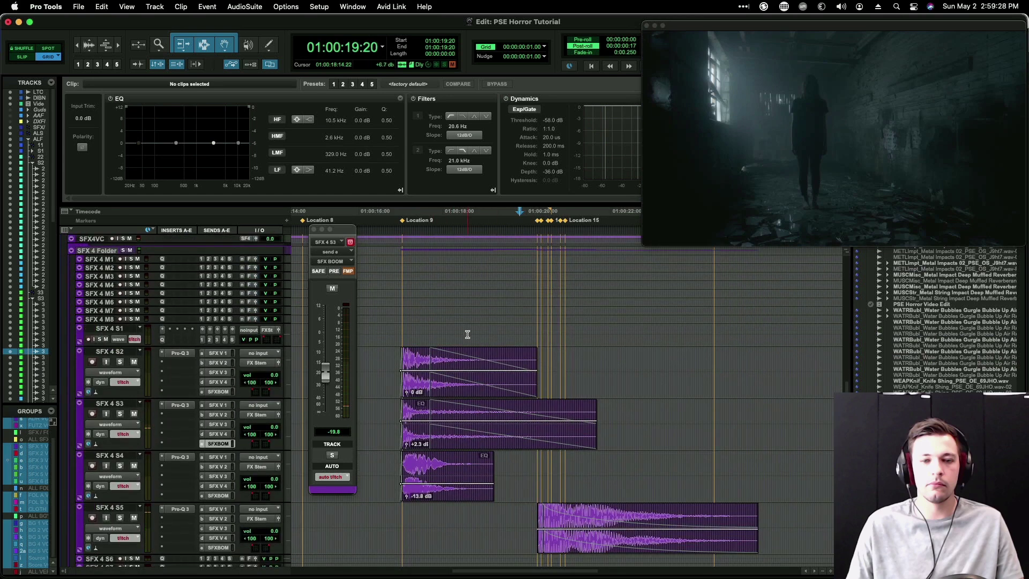
click(461, 320)
drag(454, 332, 535, 328)
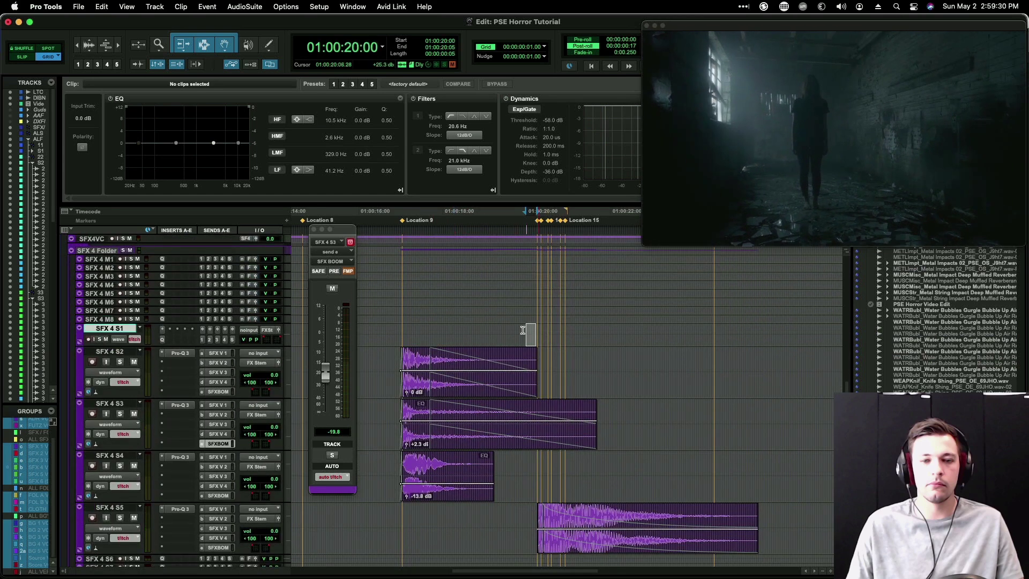
click(398, 330)
key(r)
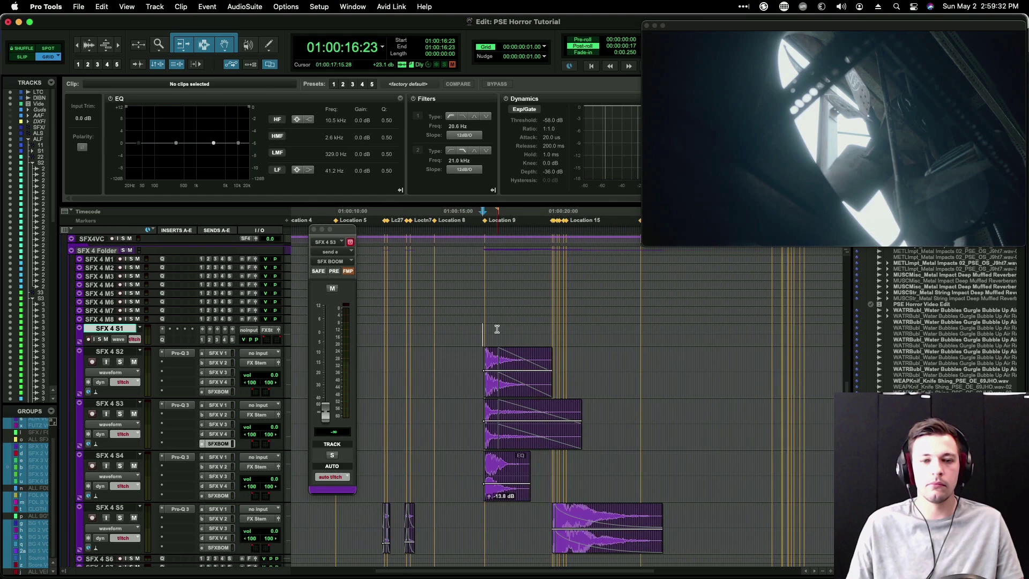
click(471, 329)
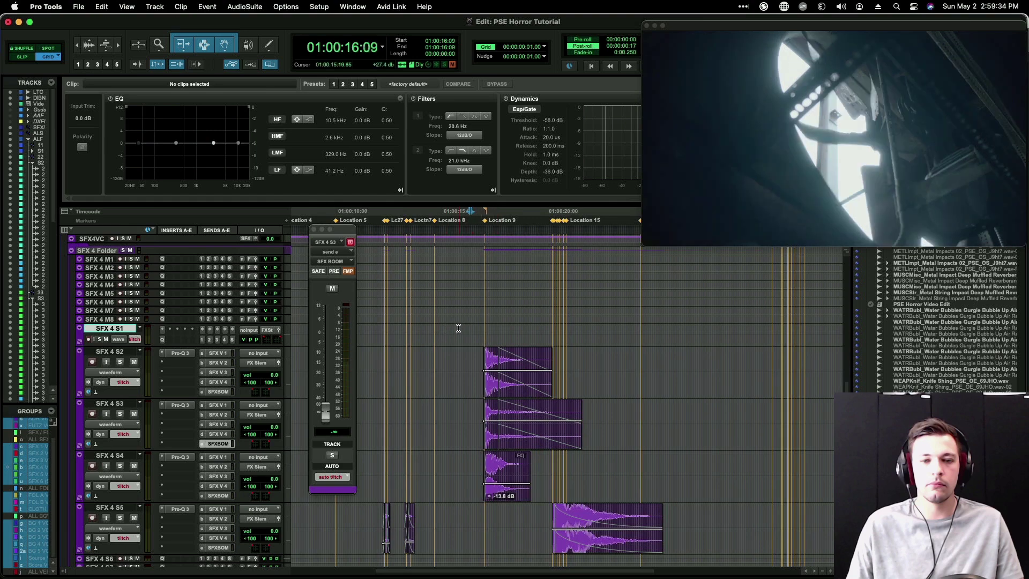
scroll(458, 328, up, 10)
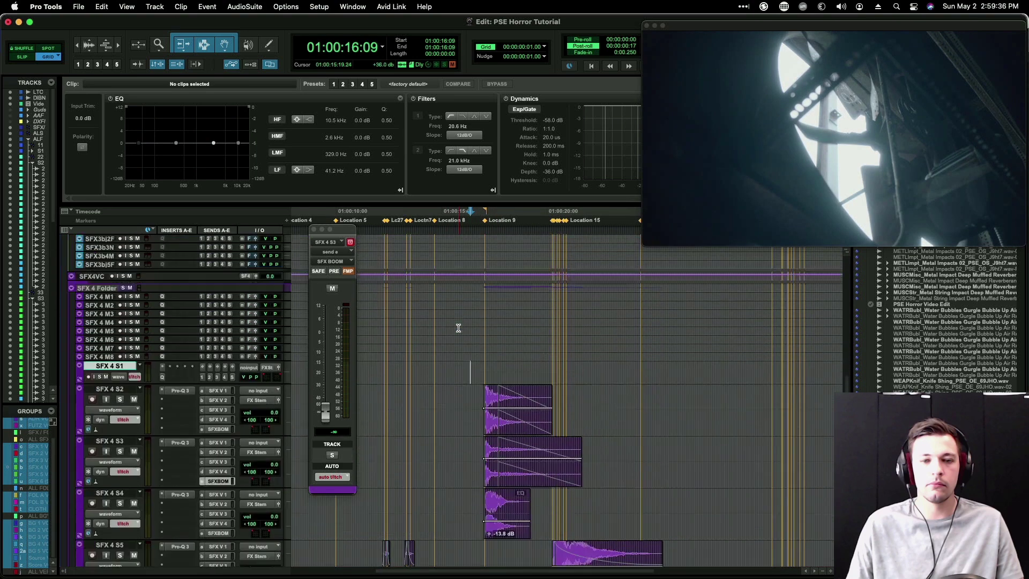
scroll(470, 331, down, 8)
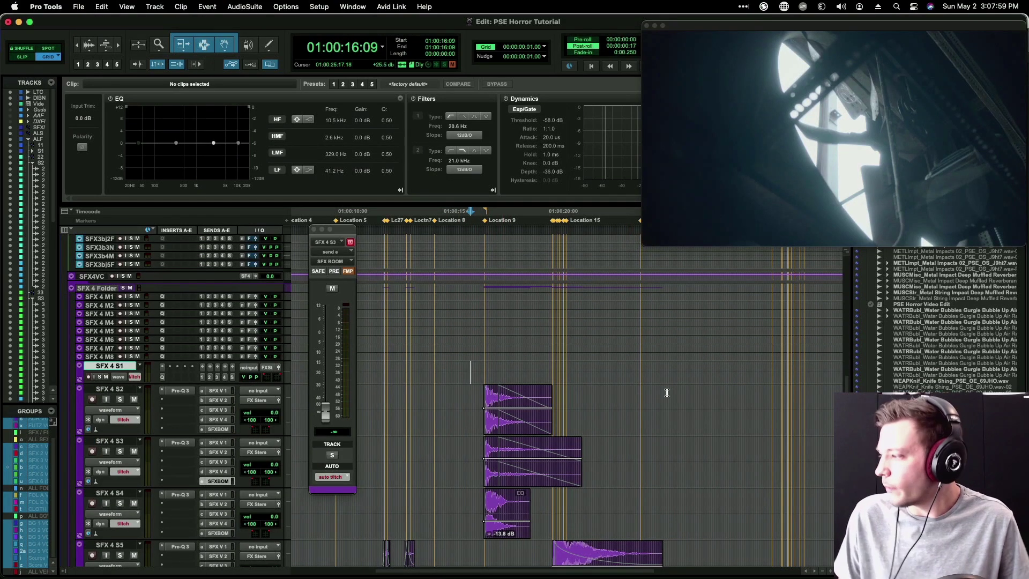
Step: Reduce the heights of tracks SFX 4 S2 through S5
drag(667, 393, 683, 545)
key(ctrl+Down)
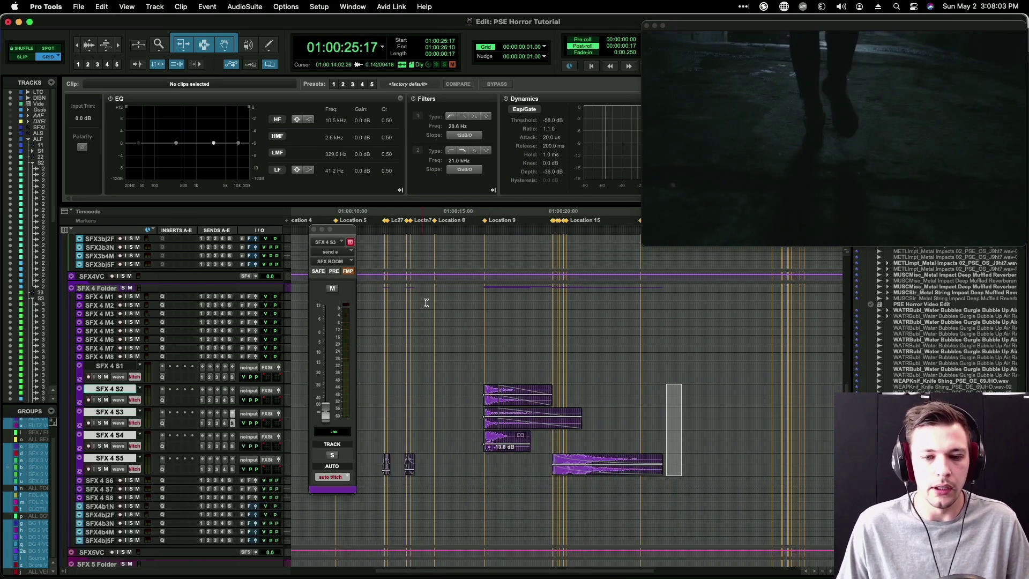
scroll(517, 425, right, 3)
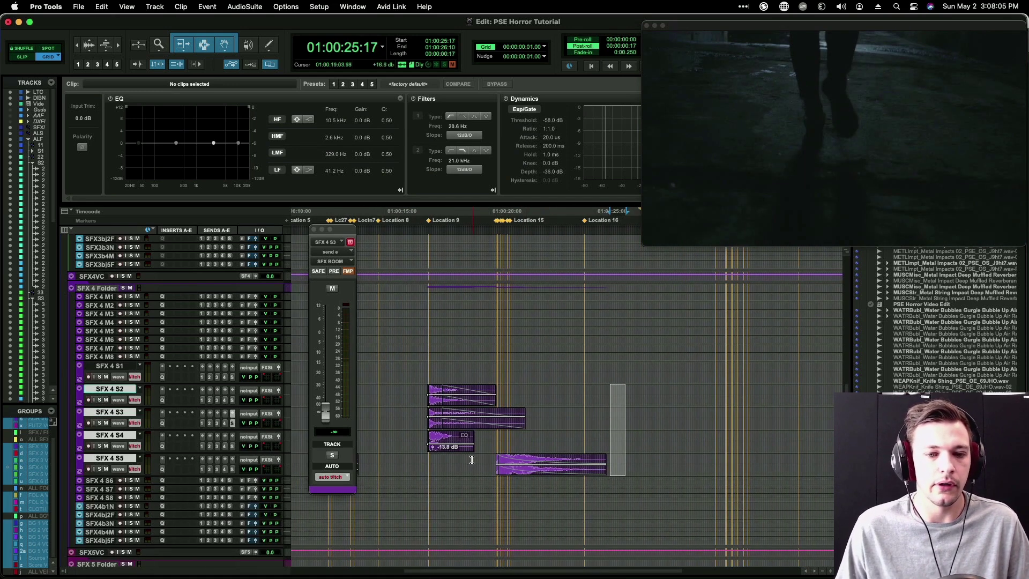
Step: Examine the empty stretch on SFX 4 S1 between the Location 9 impacts and the start of the Deep Boom Rumble clip
click(473, 460)
key(t)
key(t)
click(467, 371)
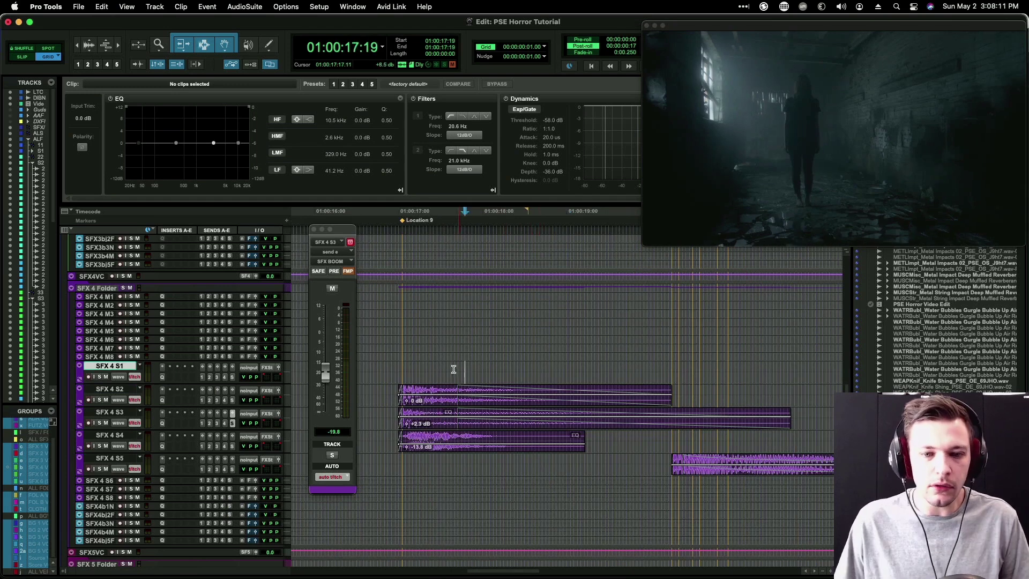
click(451, 373)
drag(452, 373, 666, 368)
click(664, 369)
click(555, 368)
click(469, 368)
key(r)
scroll(464, 385, right, 1)
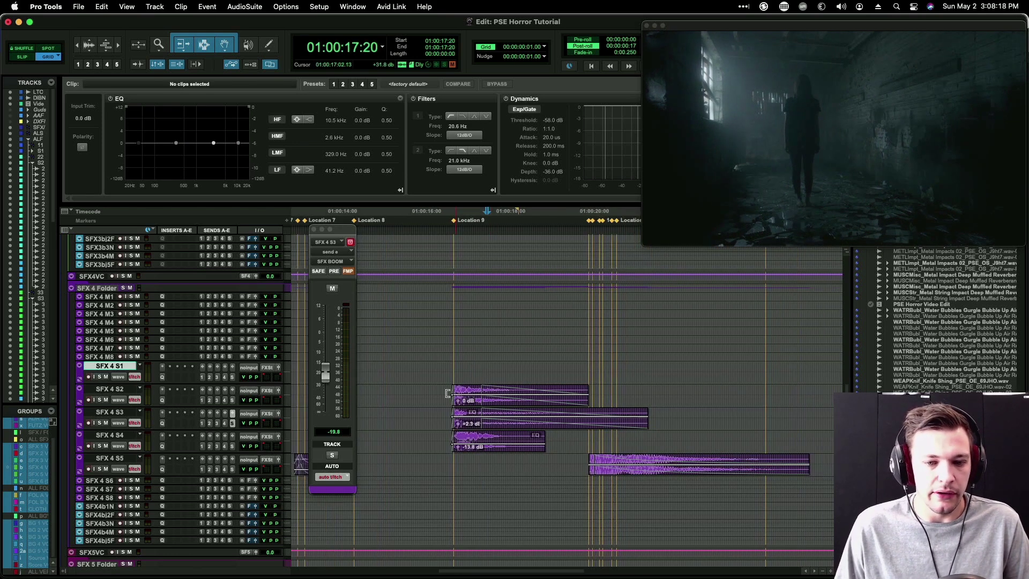
Step: Audition the impact clip on SFX 4 S3 in solo, clear the solo, and select the Deep Muffled Reverberant clip on SFX 4 S2
click(419, 417)
key(Tab)
key(space)
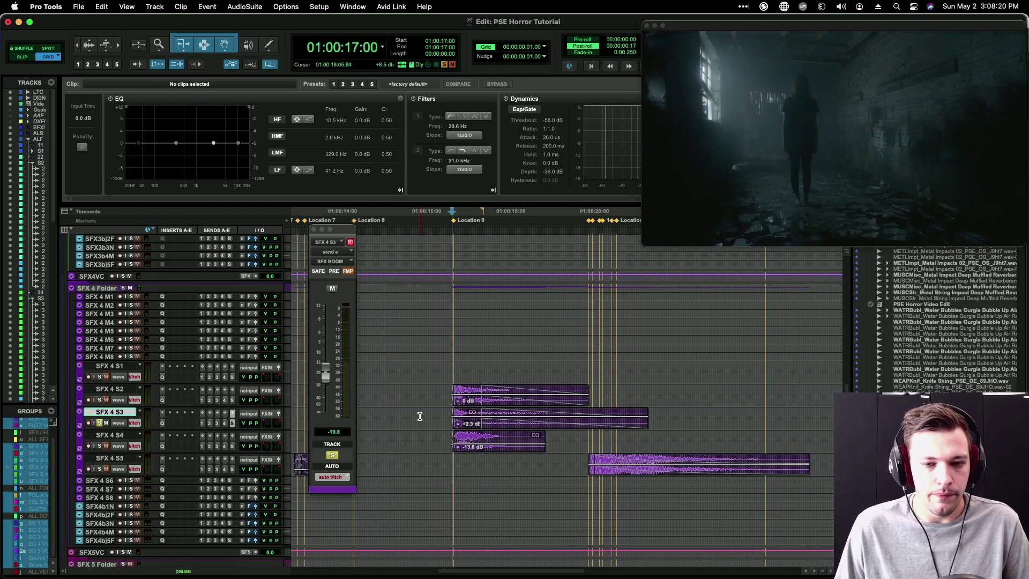
click(453, 393)
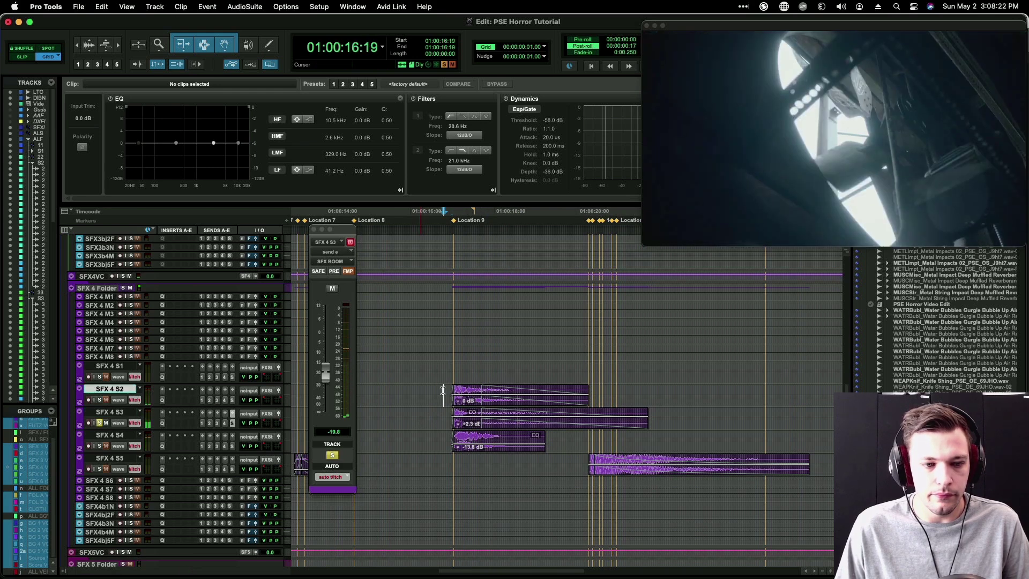
key(space)
click(471, 405)
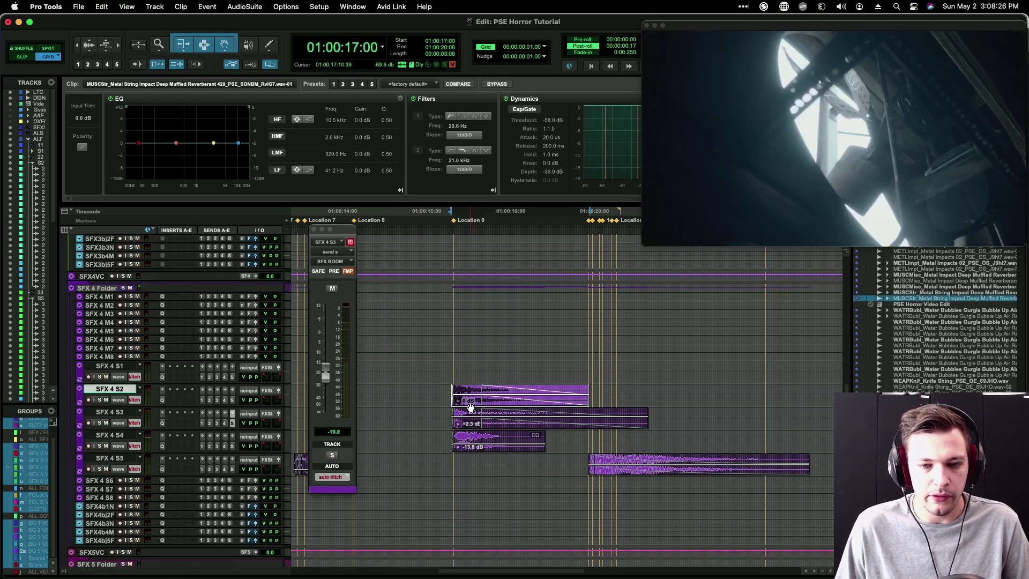
Step: Switch to SoundQ, audition Metal Impact Sharp High Tension String 341 with reverse playback, and mark its first four seconds or so
key(super+Tab)
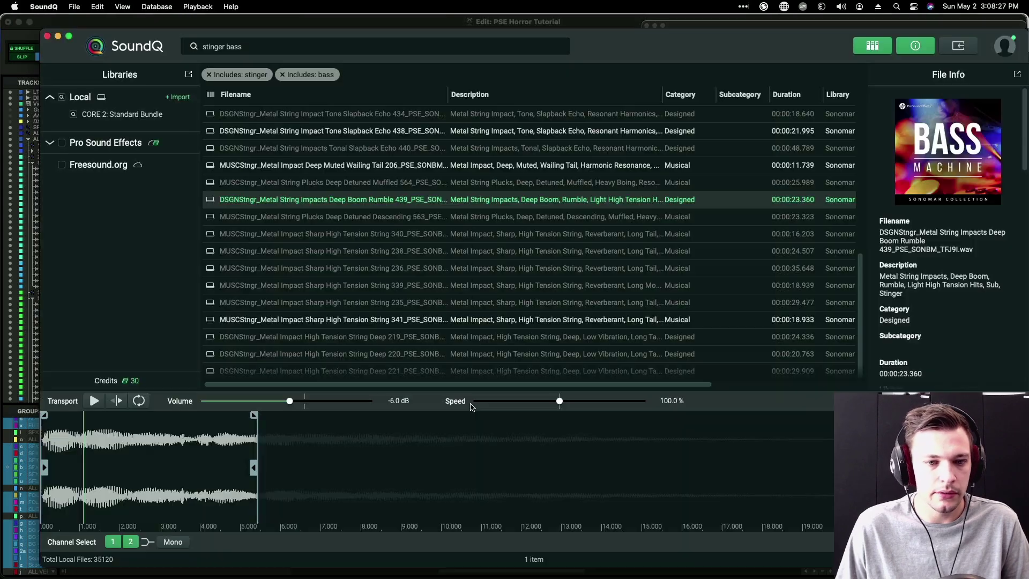
click(404, 320)
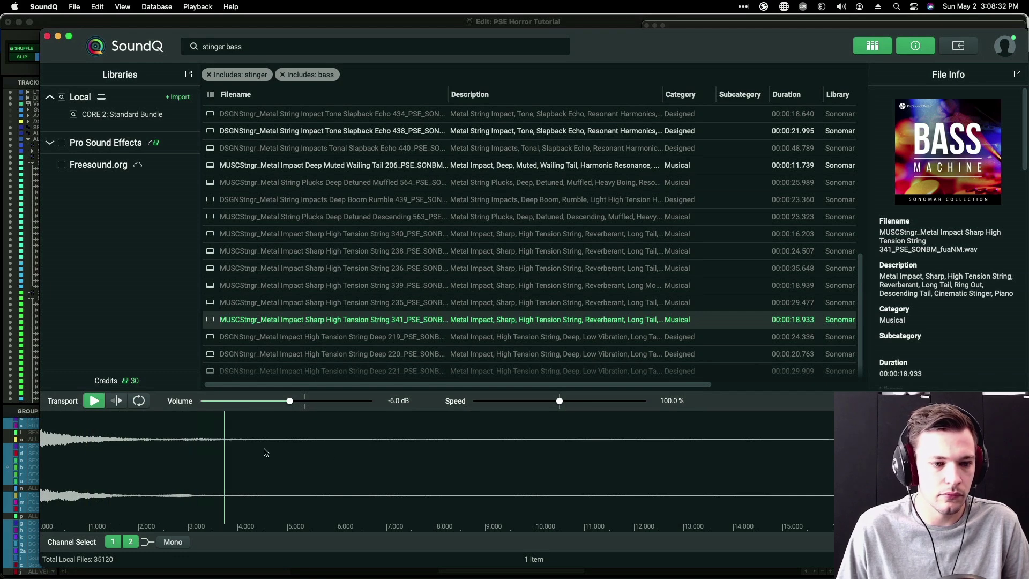
click(117, 402)
click(118, 402)
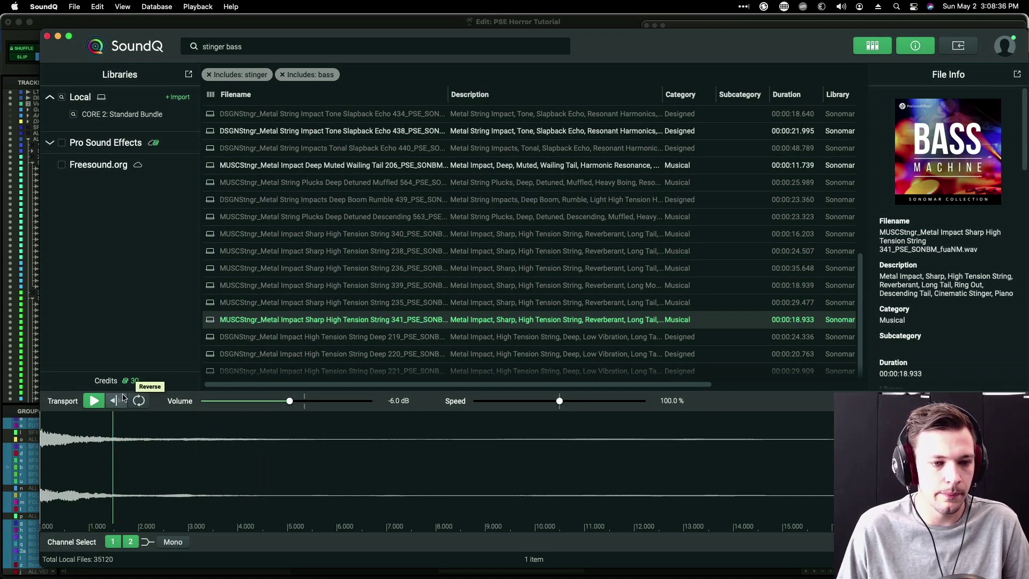
drag(247, 462, 40, 462)
Step: Insert the reversed Sharp High Tension String 341 excerpt from SoundQ onto SFX 4 S1 in Pro Tools at 01:00:16:15
key(super+Tab)
key(super+Tab)
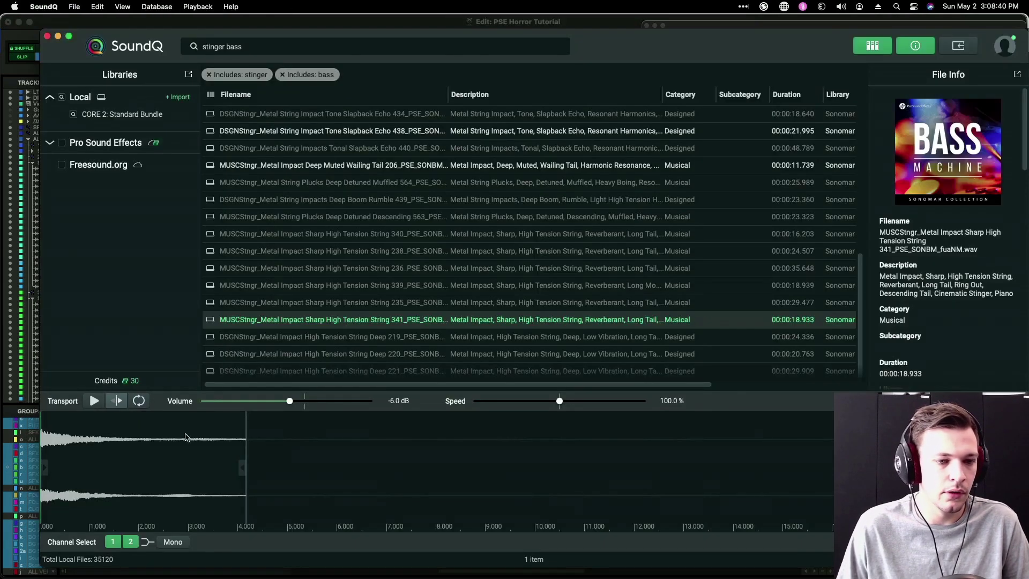
key(super+Tab)
click(437, 368)
key(super+Tab)
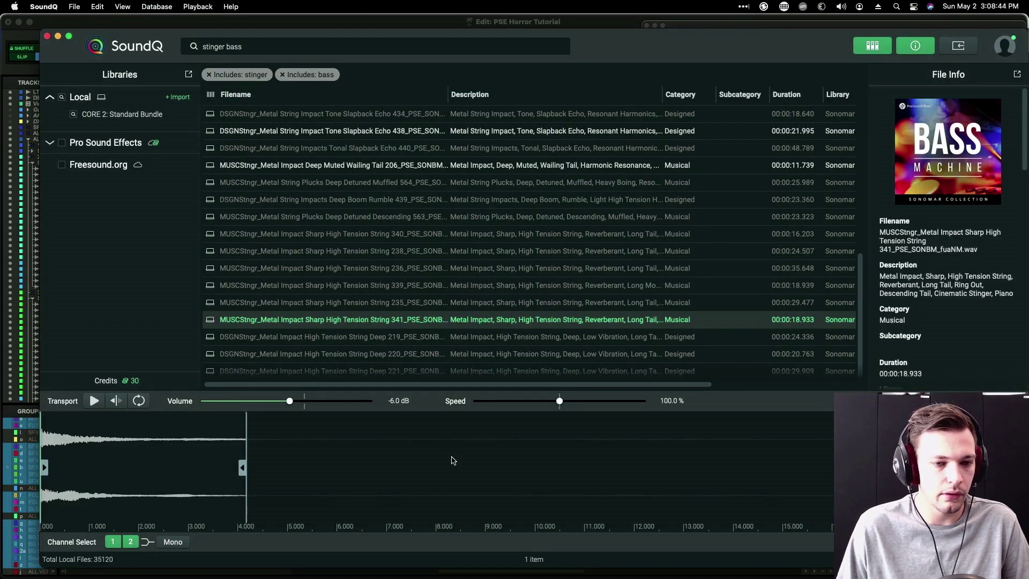
key(s)
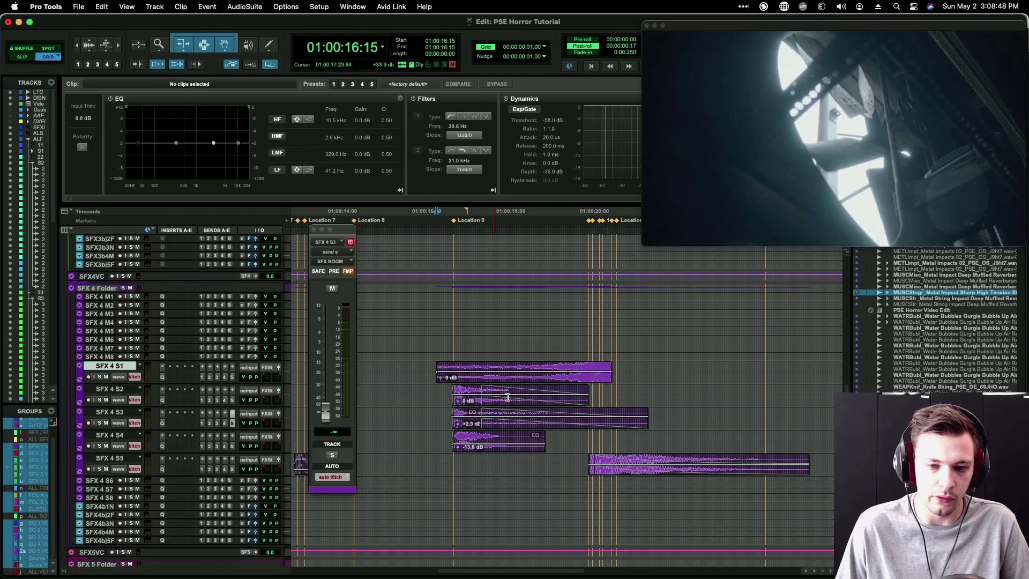
Step: Move the reversed Sharp High Tension String clip on SFX 4 S1 to start at 01:00:16:02 and end at 01:00:20:06
key(super+Tab)
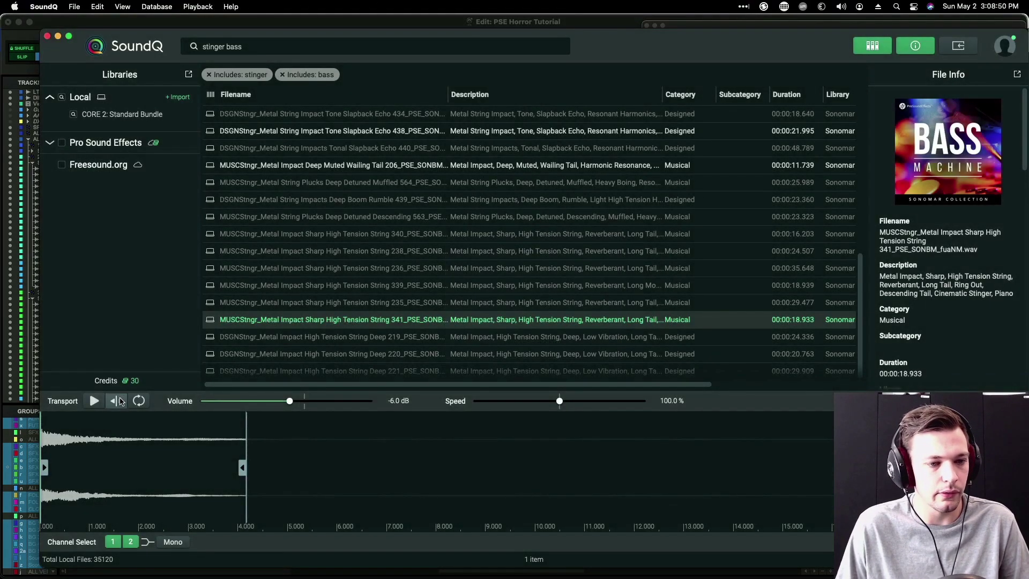
key(super+Tab)
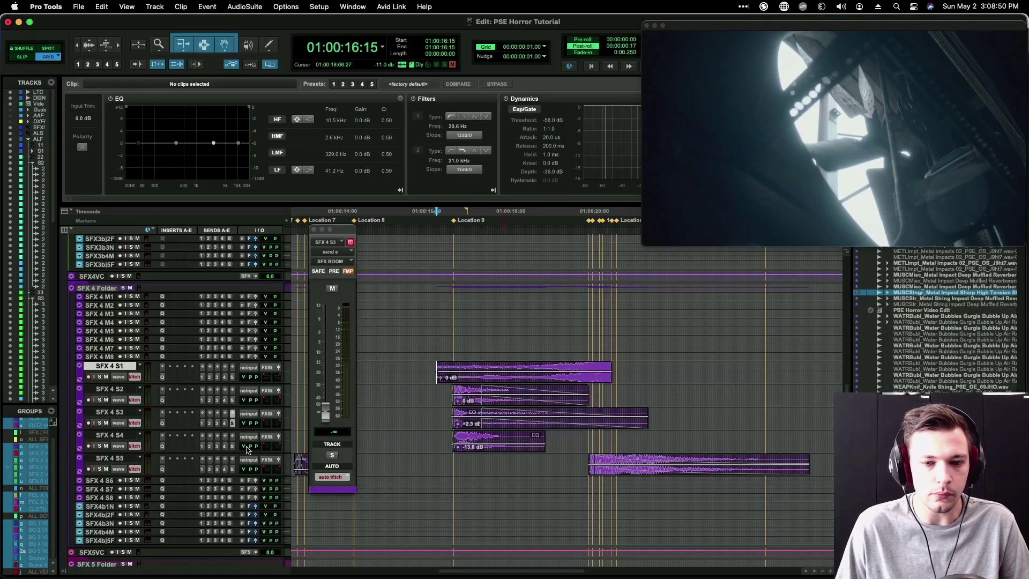
click(577, 369)
key(t)
scroll(575, 374, right, 4)
scroll(574, 376, left, 3)
drag(573, 375, 528, 377)
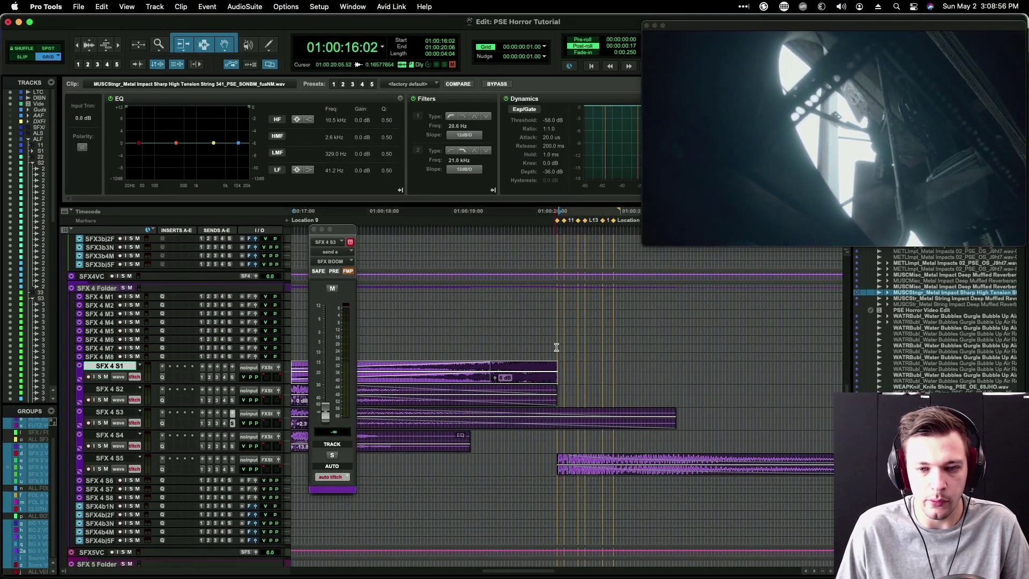
Step: Expand the SFX 5 folder and move the reversed Sharp High Tension String clip from SFX 4 S1 to SFX 5 S1
click(556, 345)
scroll(559, 357, down, 5)
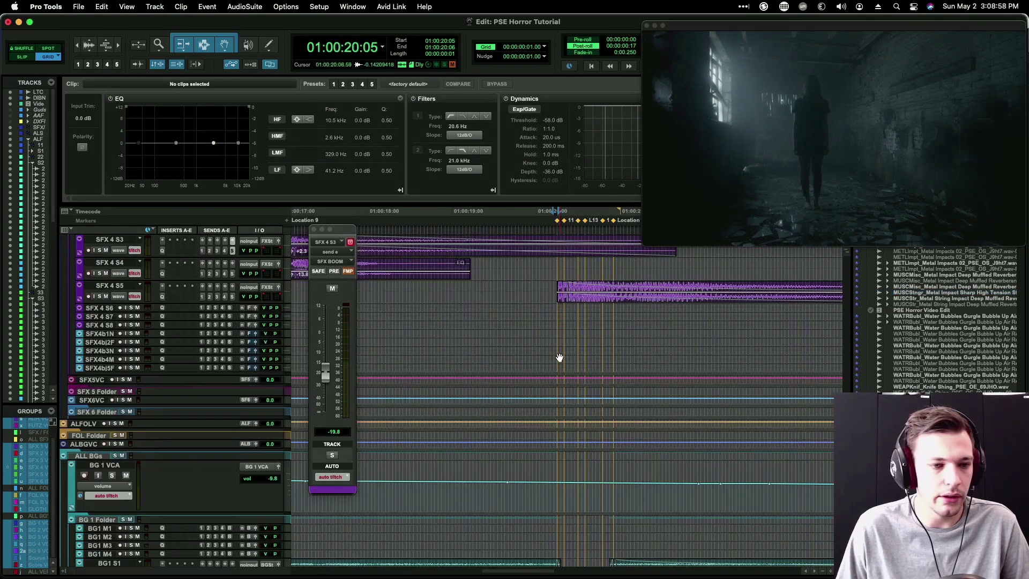
key(shift+f)
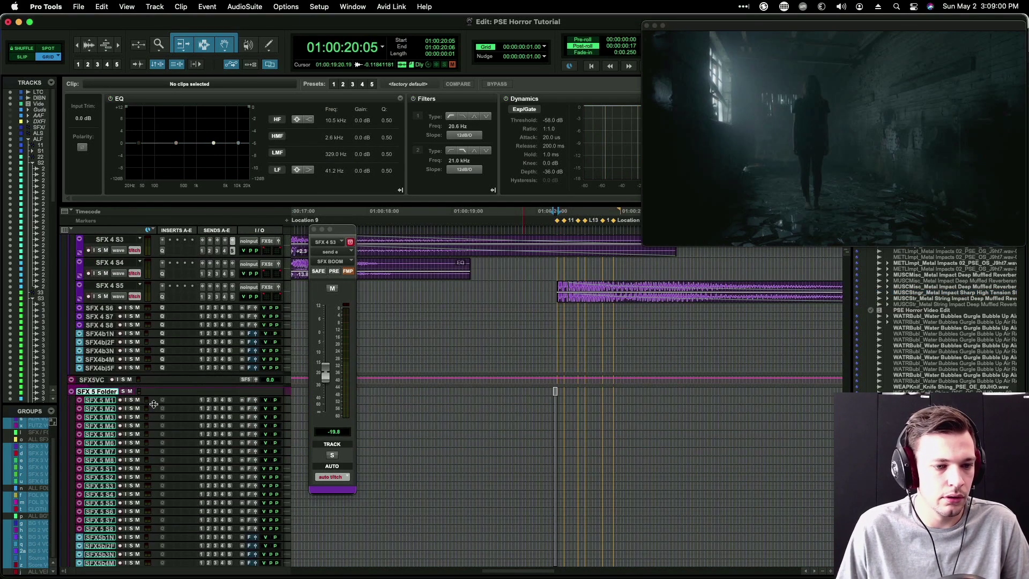
scroll(449, 284, up, 2)
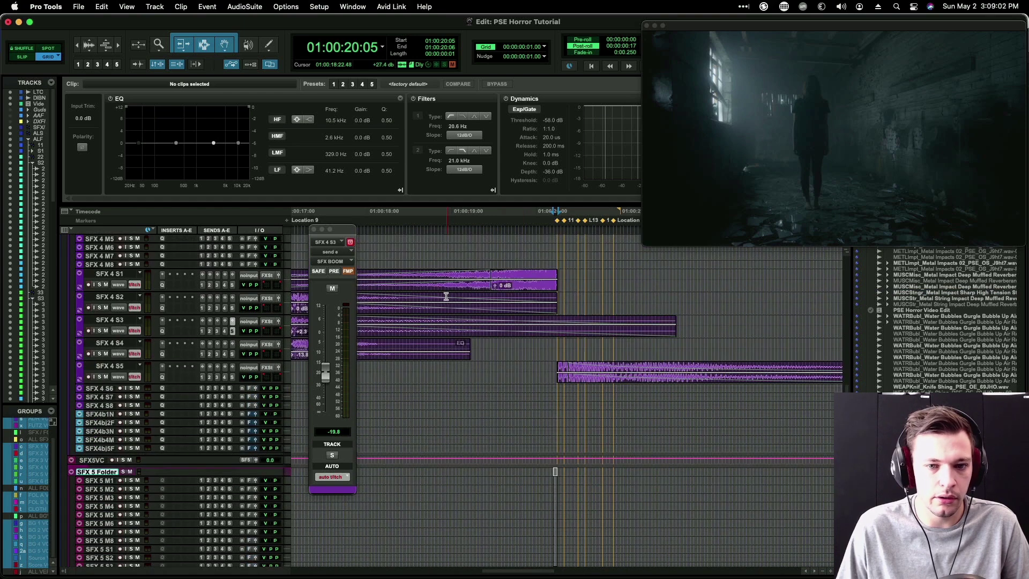
drag(519, 287, 520, 416)
scroll(519, 496, down, 4)
scroll(520, 418, up, 4)
key(r)
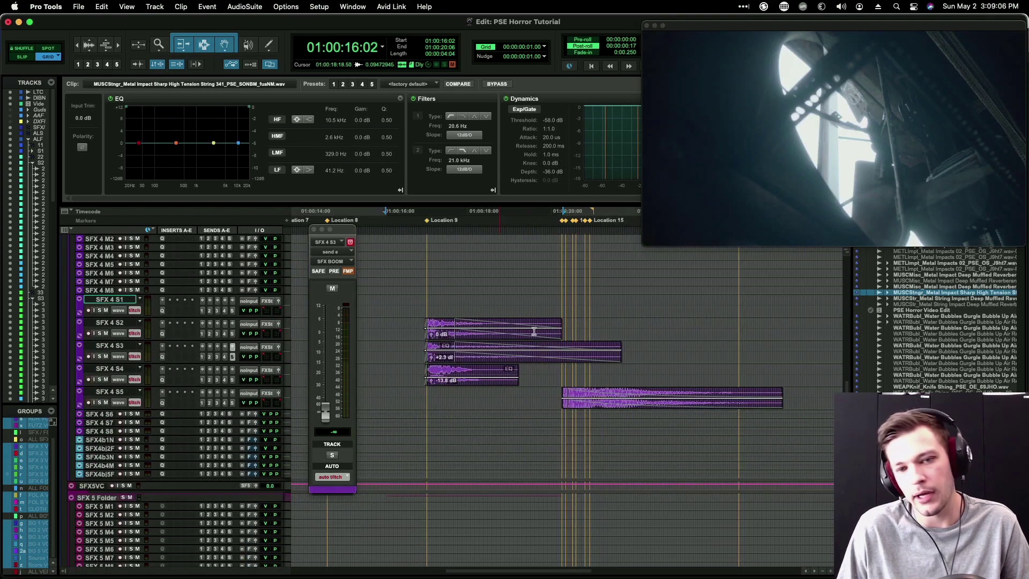
drag(429, 299, 576, 306)
scroll(571, 308, down, 4)
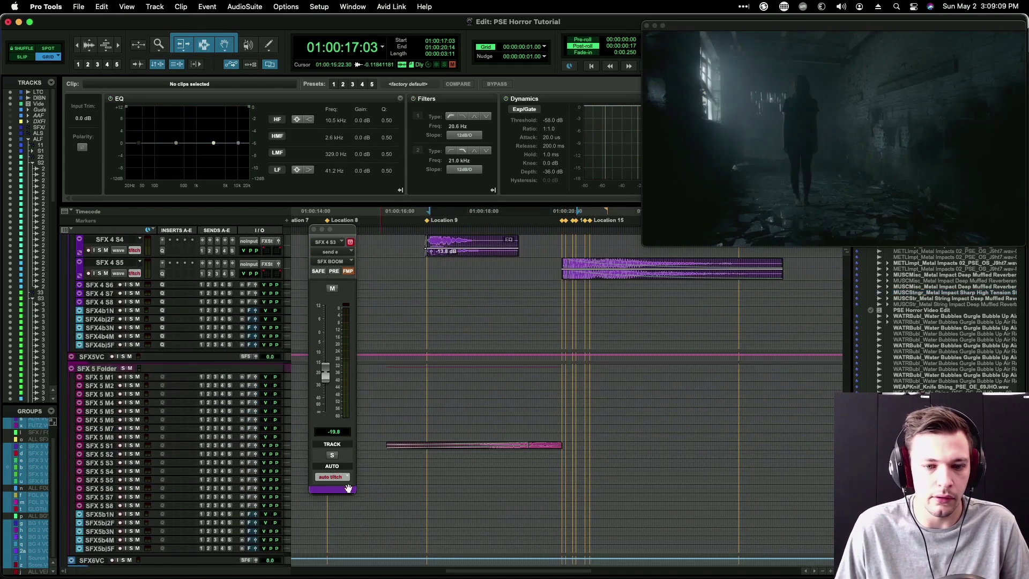
Step: Trim the start of the SFX 5 S1 clip to 01:00:17:01 and enlarge the track heights of SFX 5 S1 through S6
click(426, 443)
key(a)
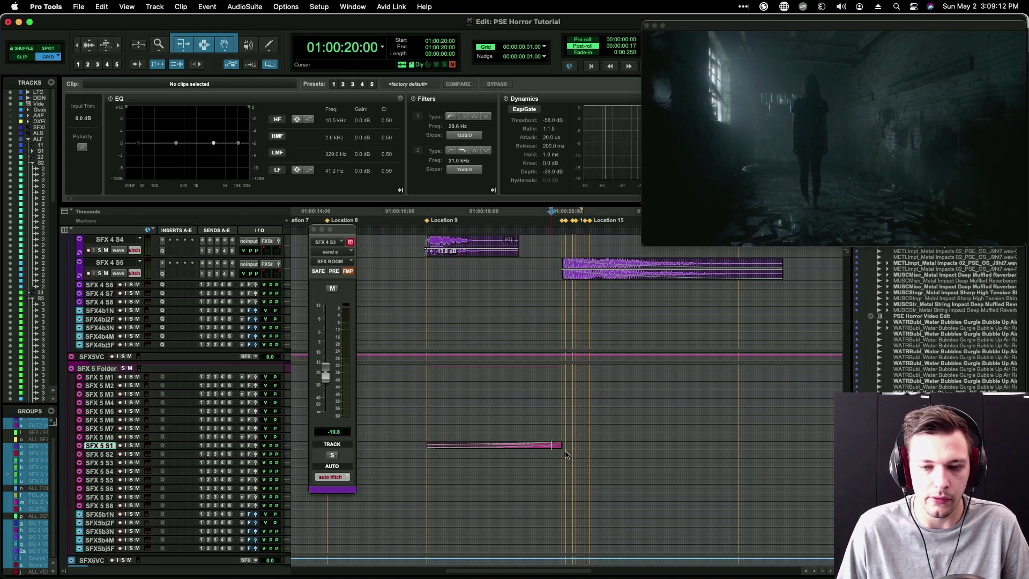
click(574, 447)
drag(576, 445, 583, 493)
key(ctrl+Up)
key(ctrl+Up)
scroll(458, 372, down, 4)
click(410, 359)
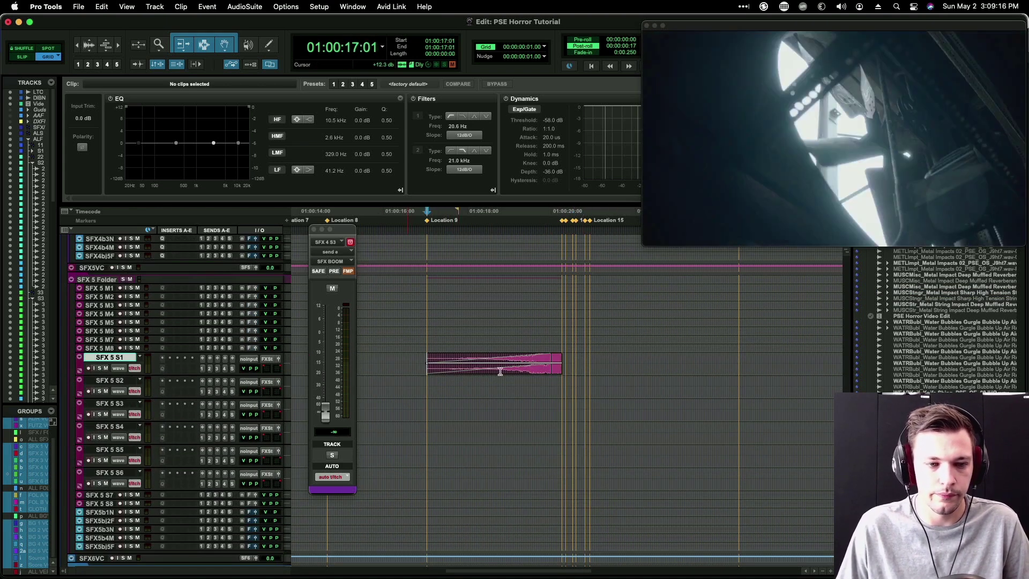
Step: Audition the reversed string clip on SFX 5 S1 in solo and duplicate it onto SFX 5 S2
key(Tab)
key(shift+s)
key(space)
key(t)
scroll(547, 374, right, 5)
drag(507, 363, 506, 394)
key(space)
click(505, 385)
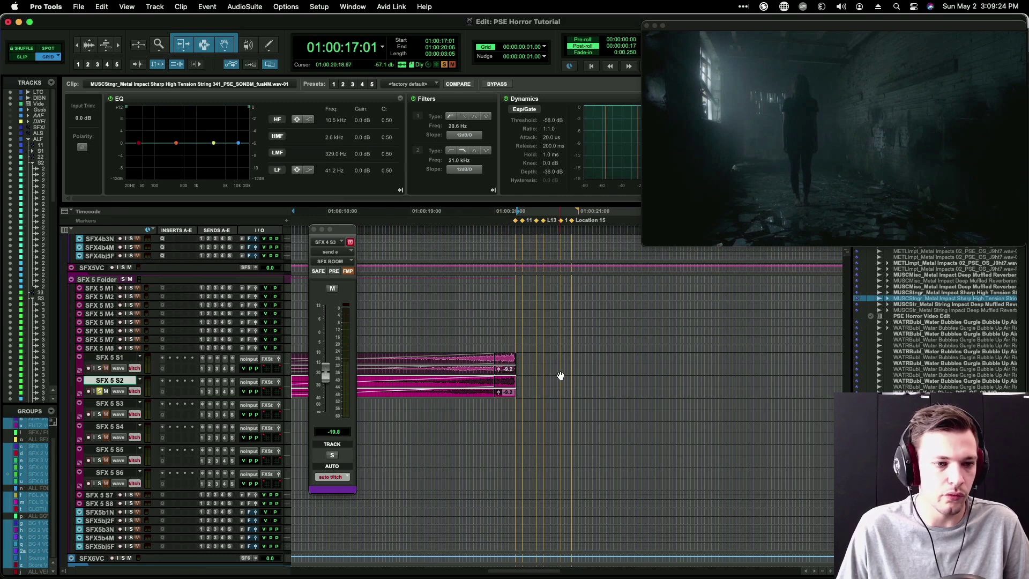
key(super+bracketleft)
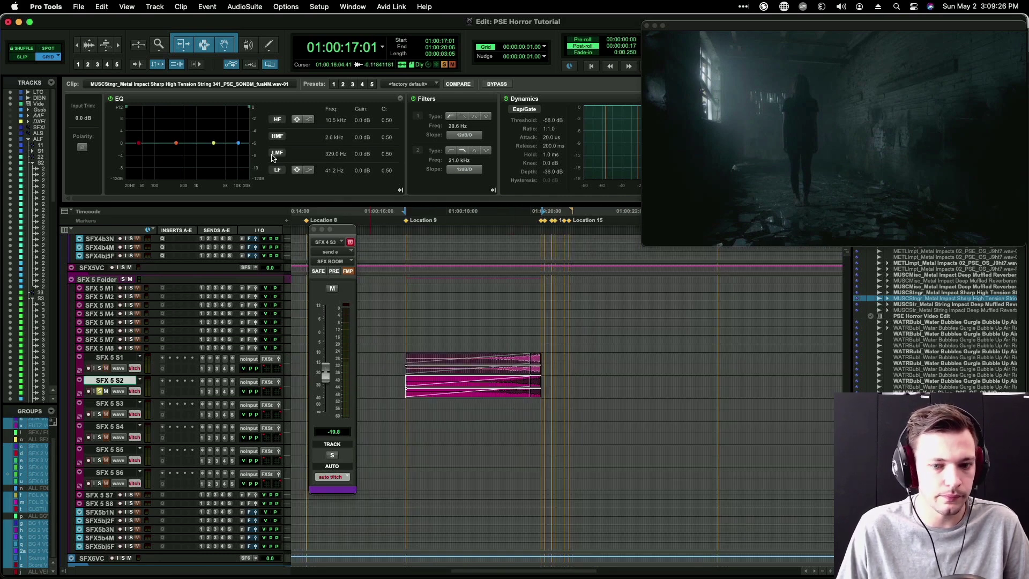
key(super+z)
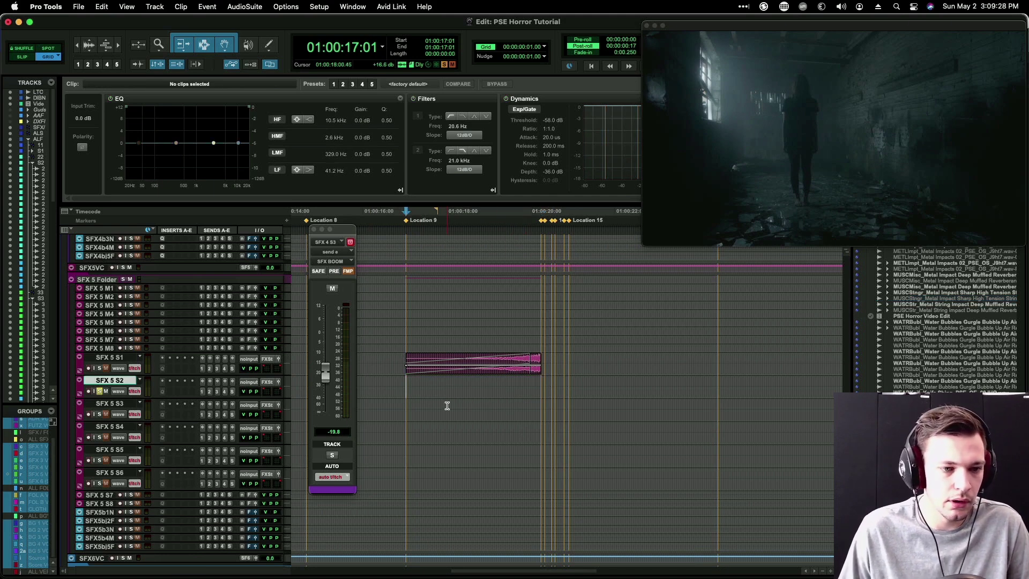
key(super+z)
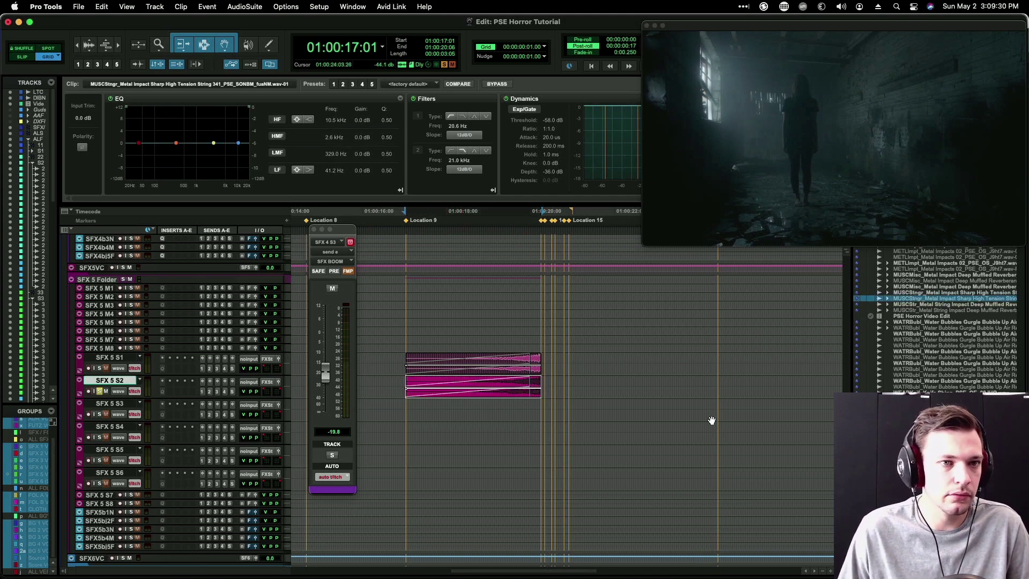
Step: Preview LFOTool from AudioSuite on the SFX 5 S2 duplicate, set the LFO rate to 10.8 Hz, and render it
click(257, 6)
scroll(279, 345, down, 5)
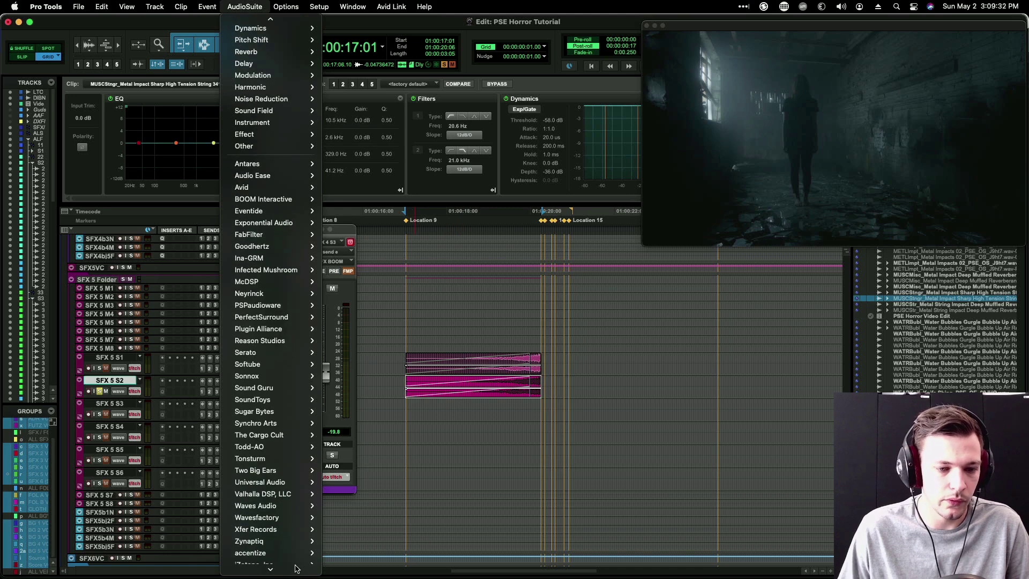
mouse_move(290, 514)
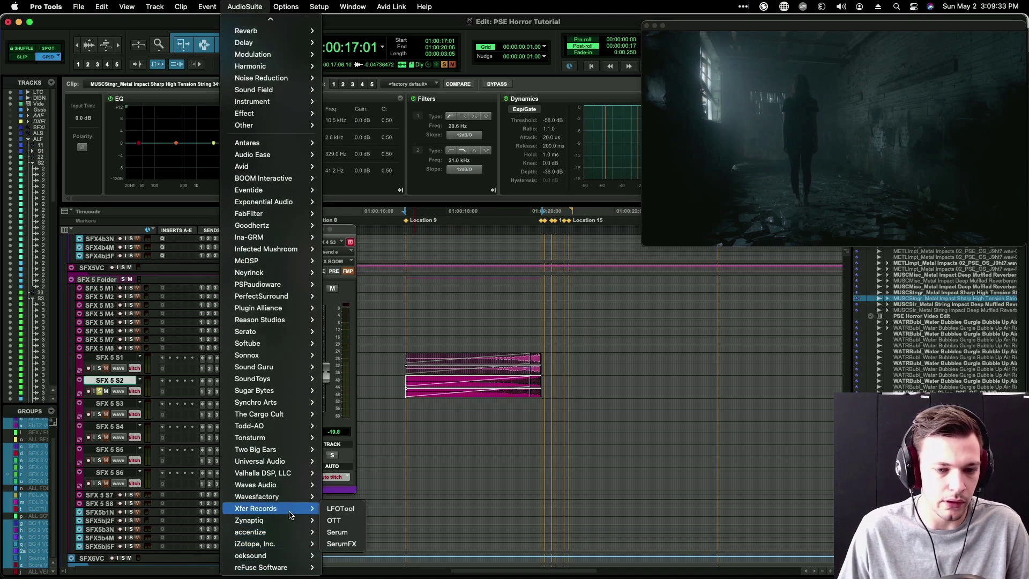
click(341, 509)
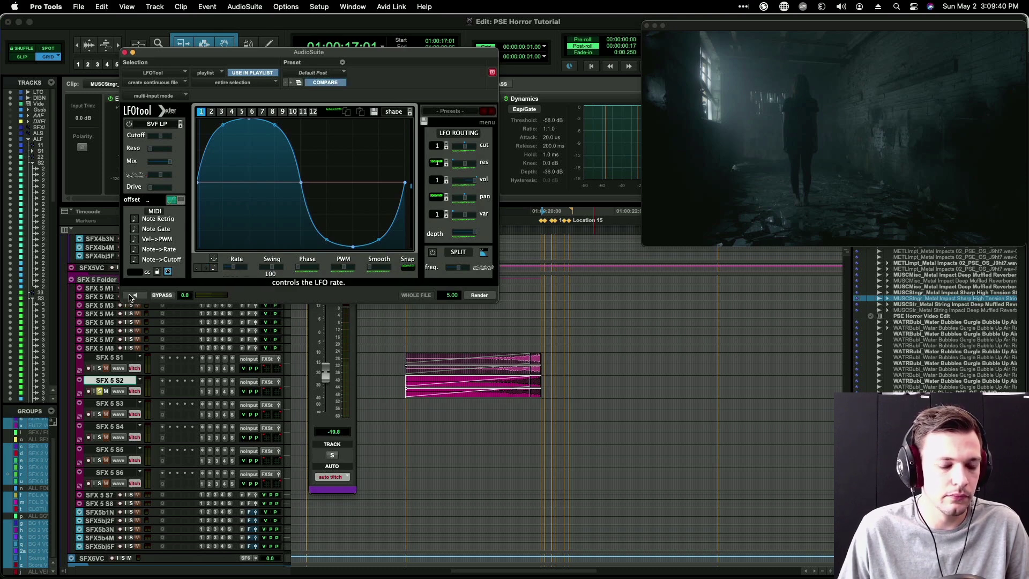
drag(234, 269, 238, 271)
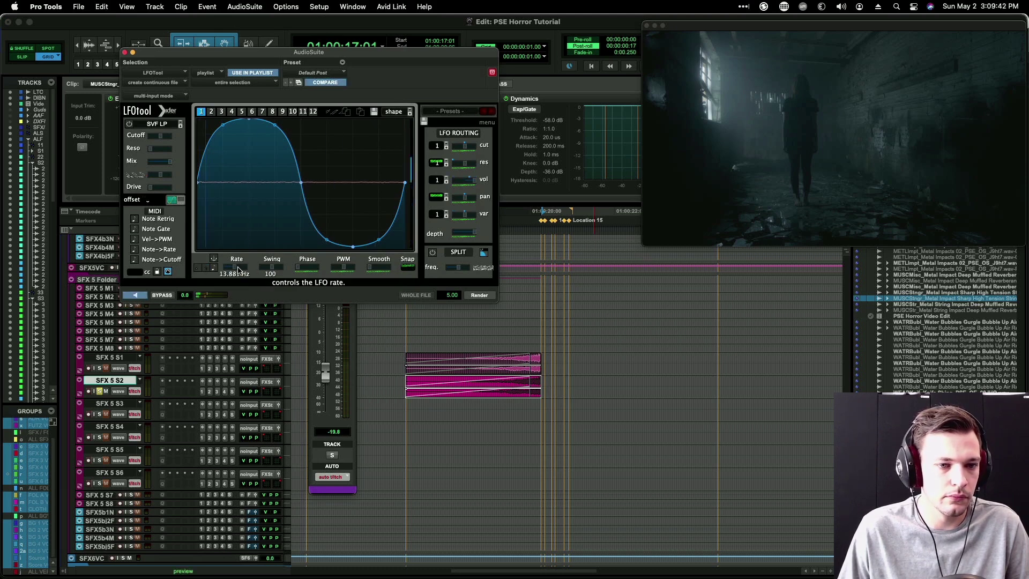
click(144, 298)
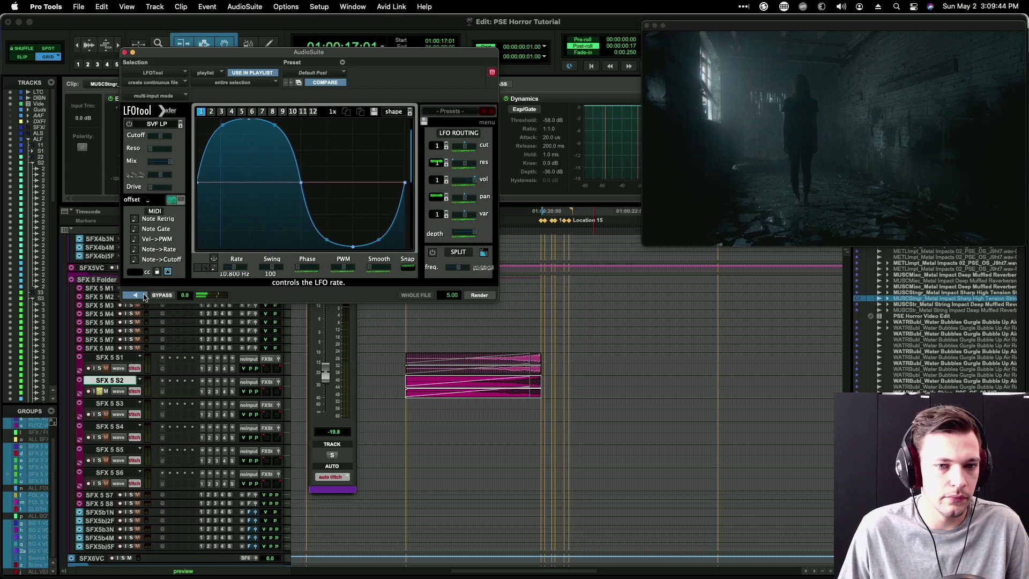
click(477, 295)
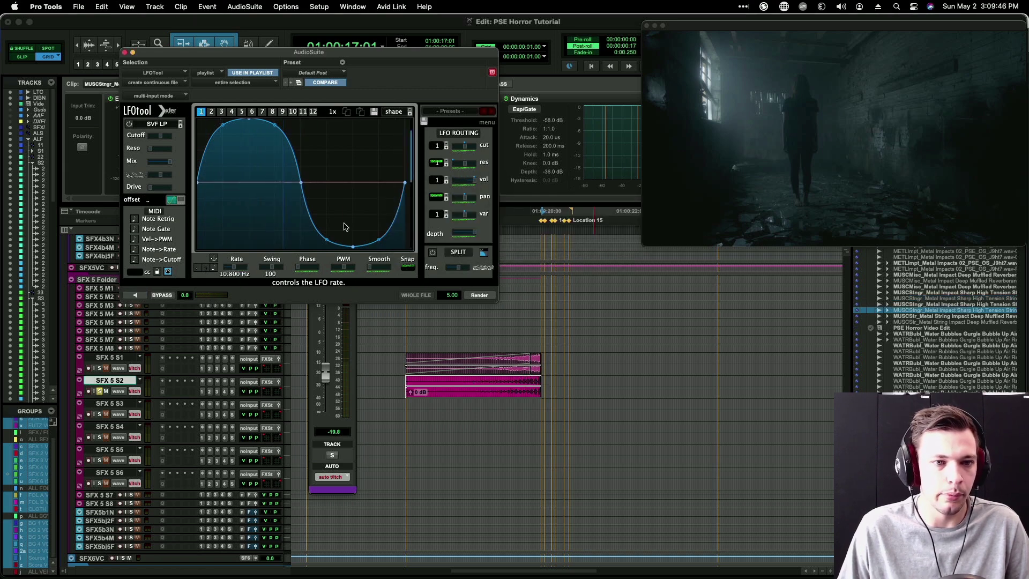
Step: Review the LFO shape categories in LFOTool and close the plug-in
click(394, 111)
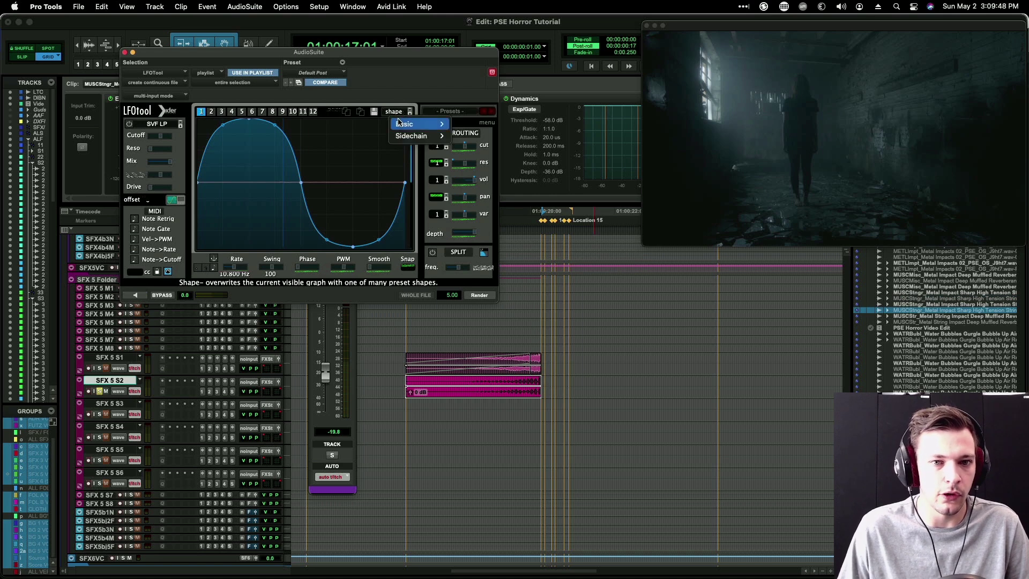
mouse_move(424, 124)
click(235, 269)
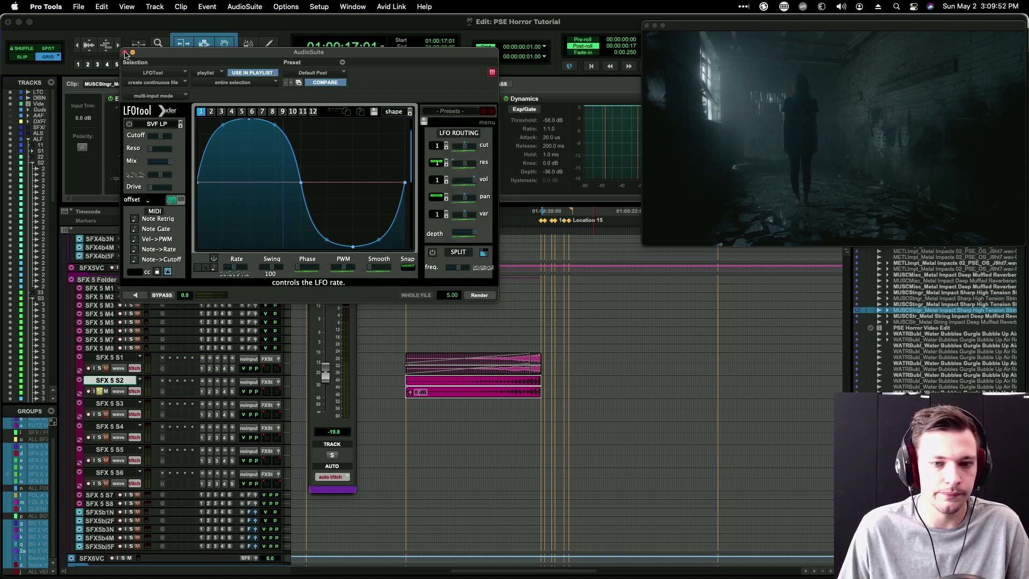
click(125, 53)
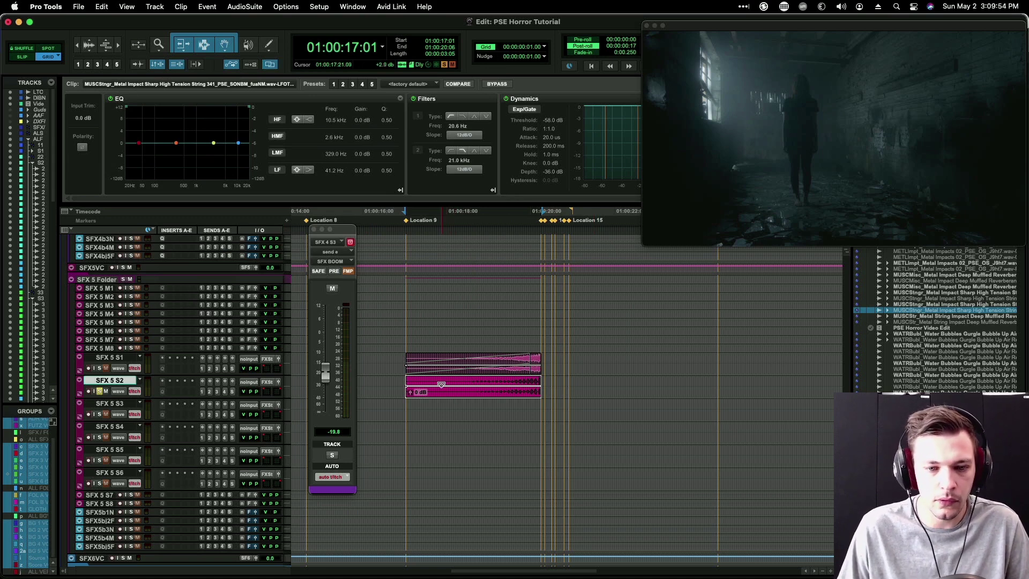
Step: Trim the start of the rendered LFO clip on SFX 5 S2 to 01:00:18:23
click(483, 382)
alt+scroll(513, 380, up, 2)
click(460, 380)
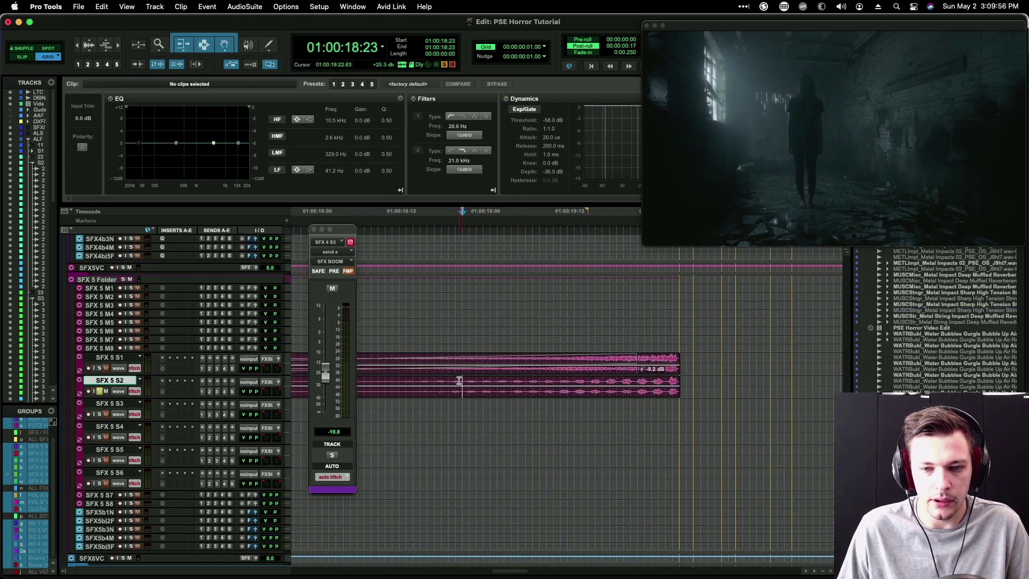
key(a)
Step: Fade out the SFX 5 S1 clip from 01:00:19:11 and add a fade-in up to 01:00:20:03 on the SFX 5 S2 clip
click(533, 360)
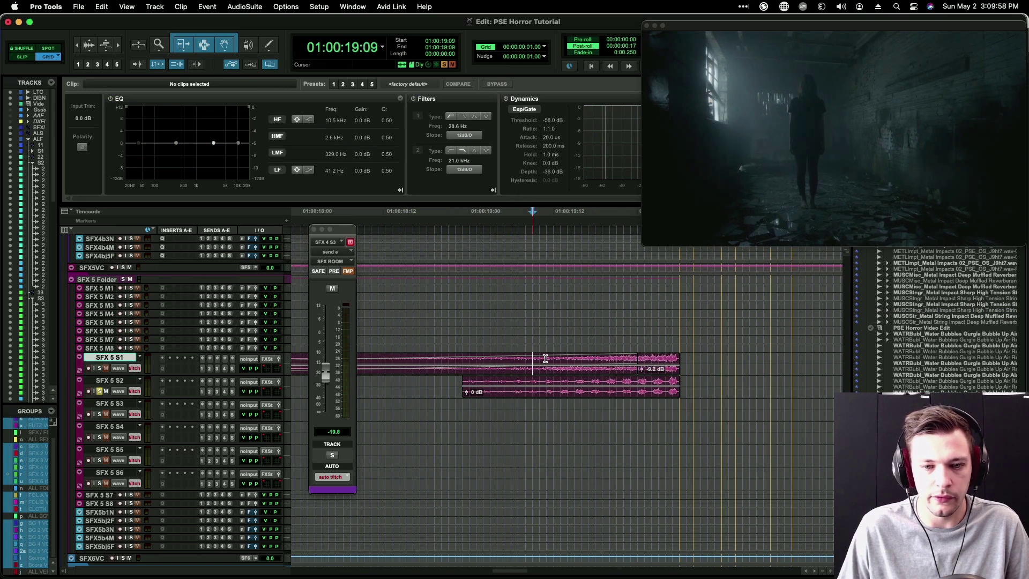
alt+scroll(546, 360, down, 1)
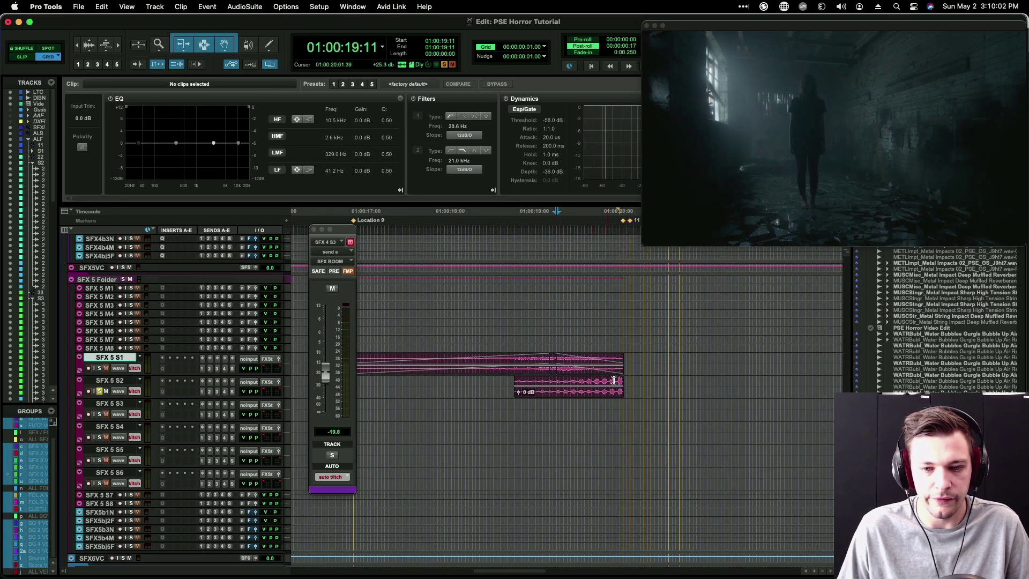
click(613, 380)
scroll(615, 378, left, 3)
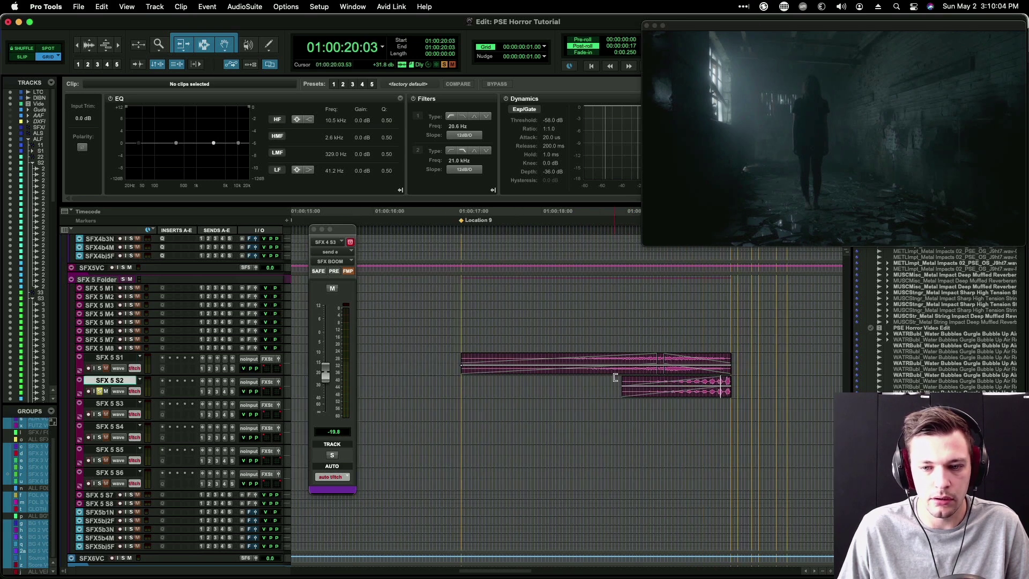
Step: Play the SFX 5 layers from 01:00:16:21 with only the SFX5VC group soloed, and check the clip endings
click(442, 383)
click(447, 271)
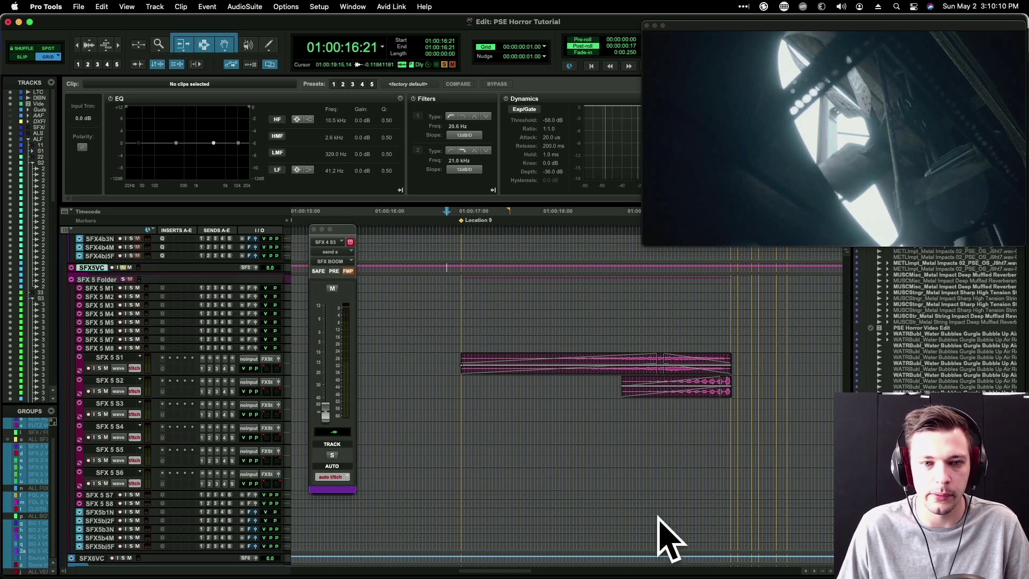
key(space)
scroll(484, 394, right, 3)
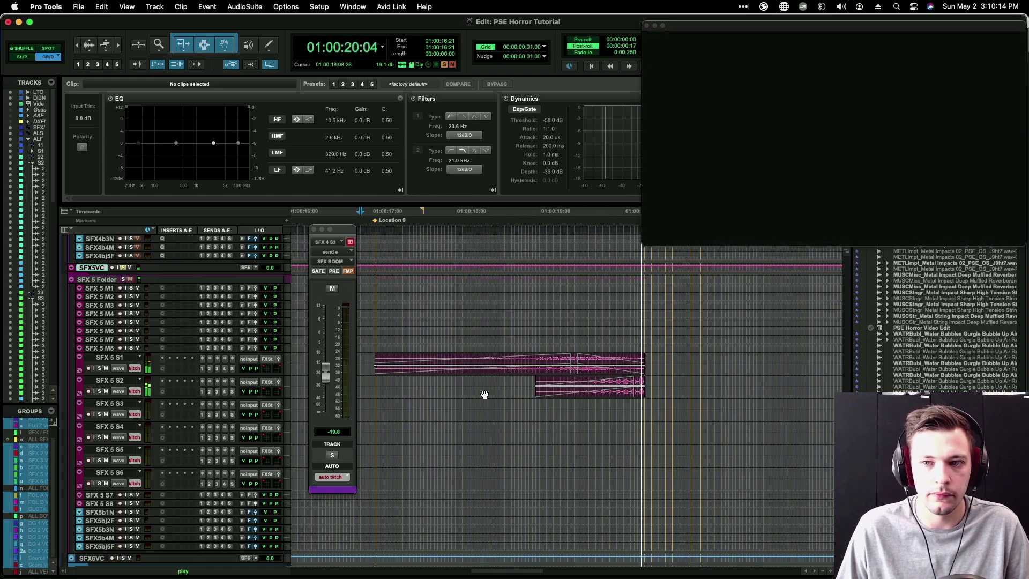
key(space)
key(r)
key(r)
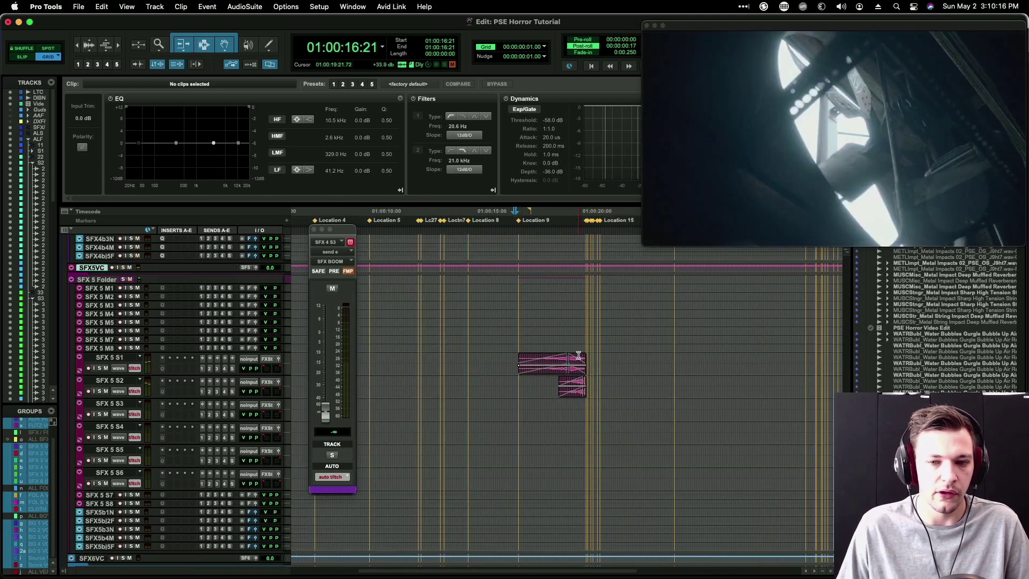
key(t)
key(t)
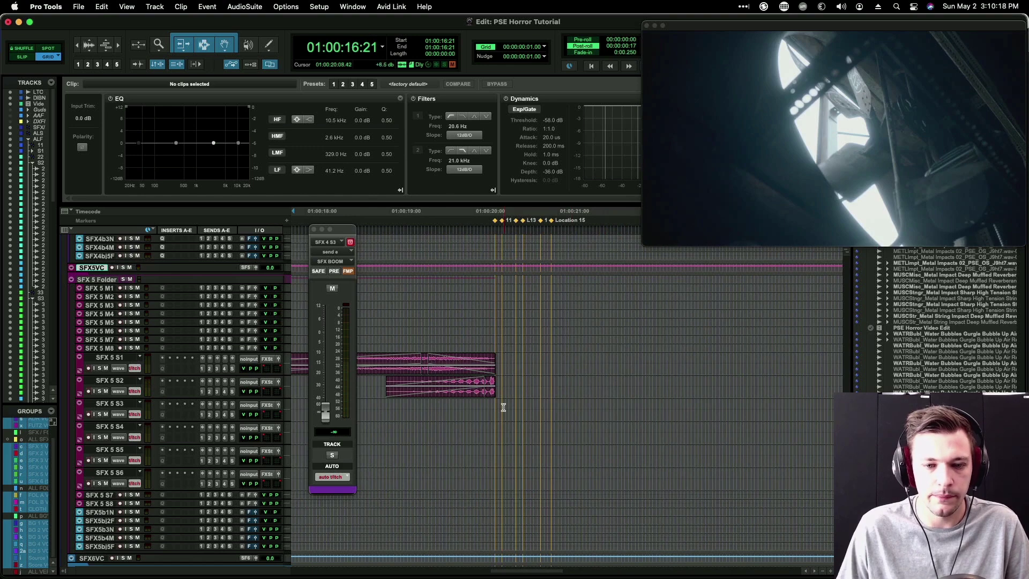
Step: Audition the SFX 3 layers from 01:00:19:21 with only the SFX3VC group soloed
click(503, 408)
key(r)
scroll(561, 370, up, 12)
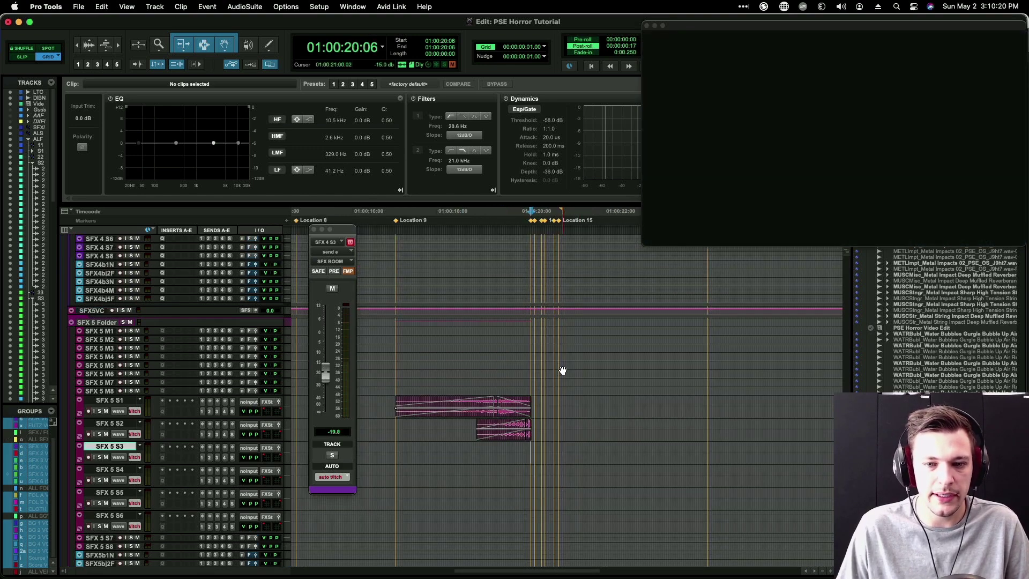
scroll(563, 368, up, 10)
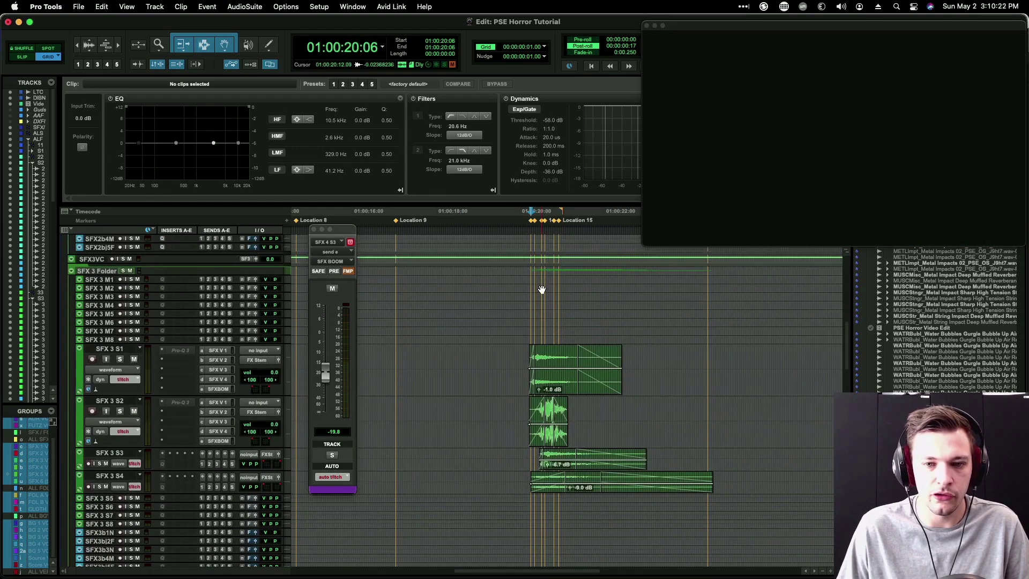
click(516, 269)
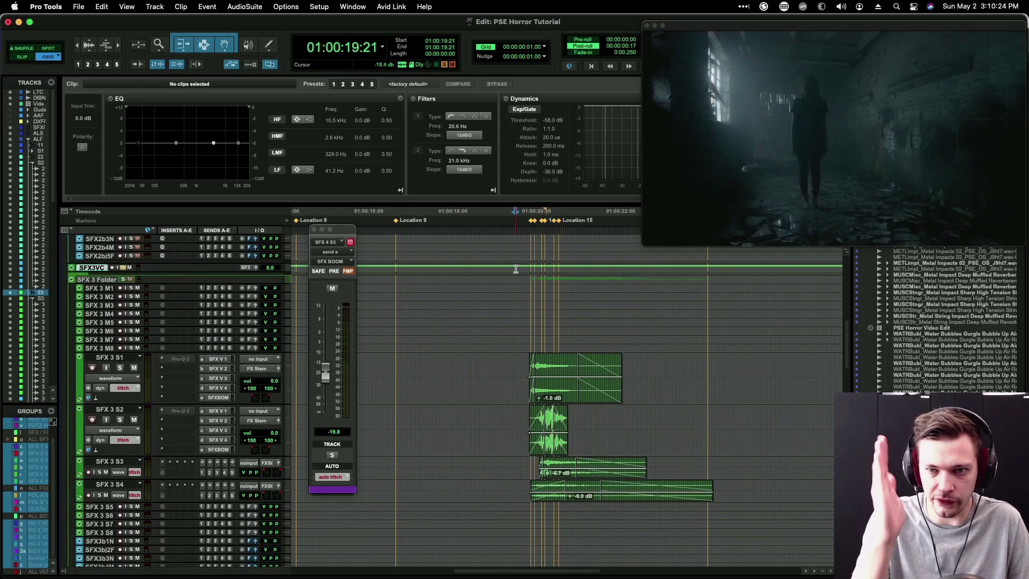
key(space)
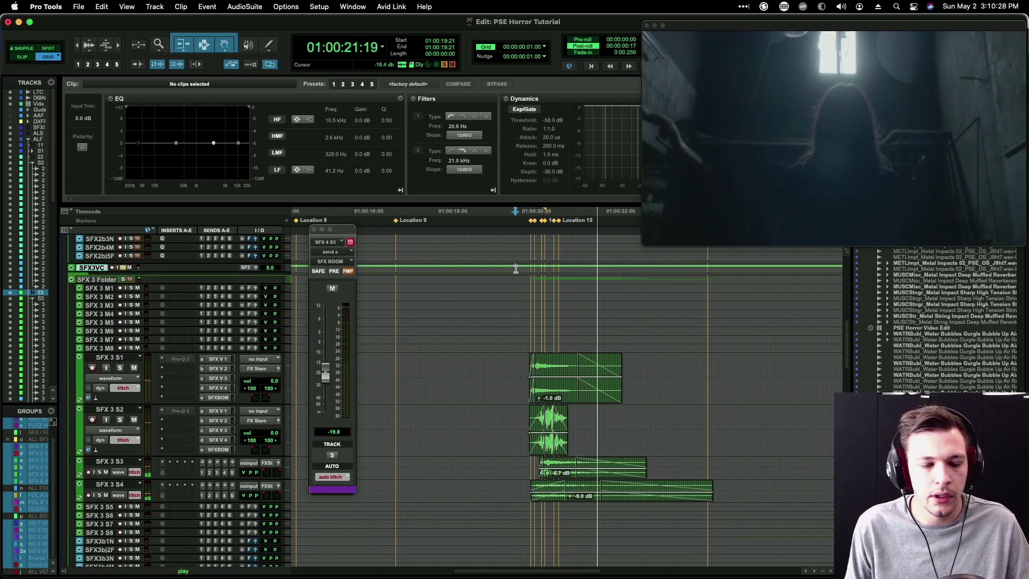
key(space)
Step: Play the SFX 5 layers from 01:00:16:22 to check the build-up
scroll(520, 448, down, 12)
scroll(521, 448, down, 6)
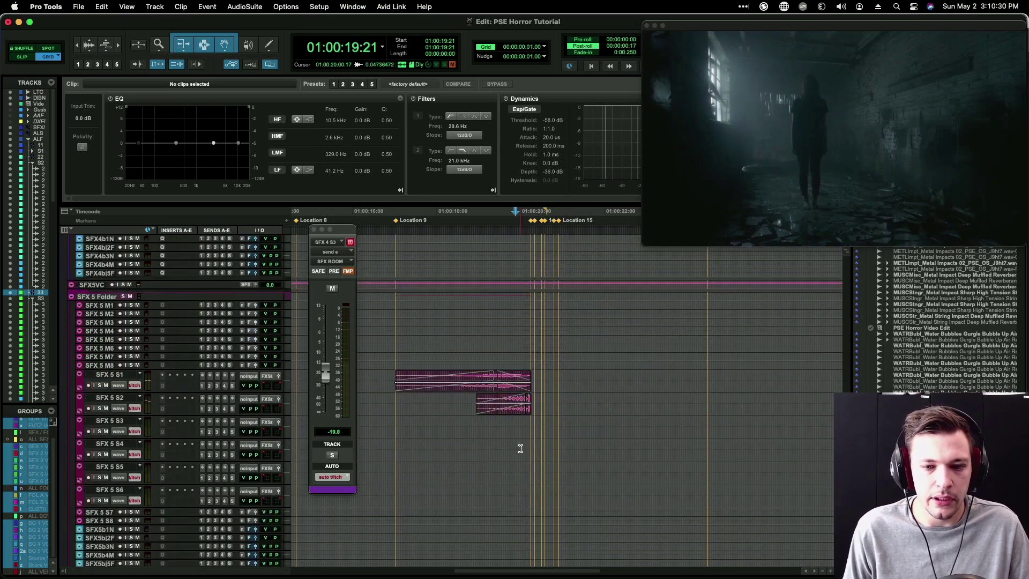
click(531, 432)
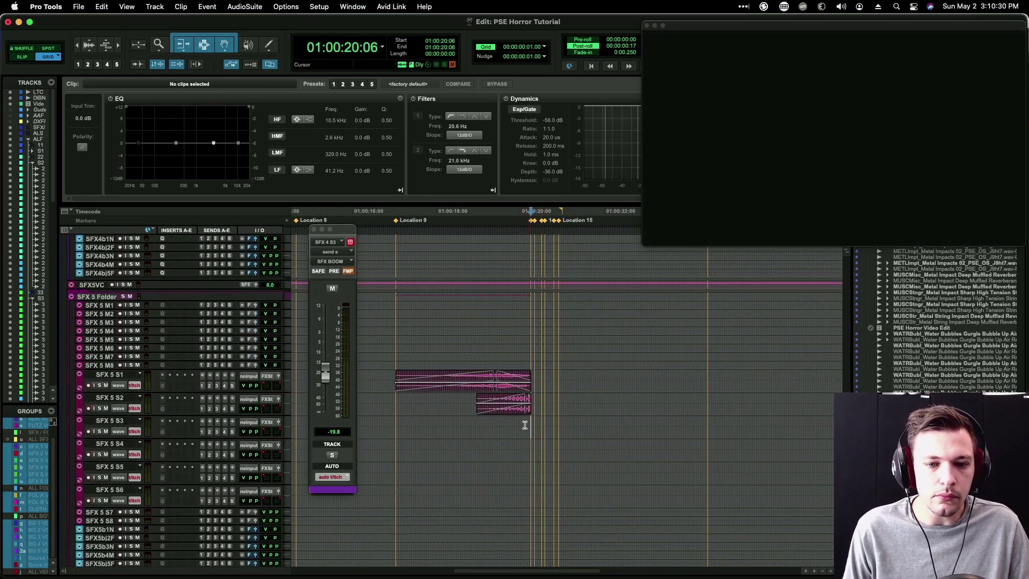
click(457, 421)
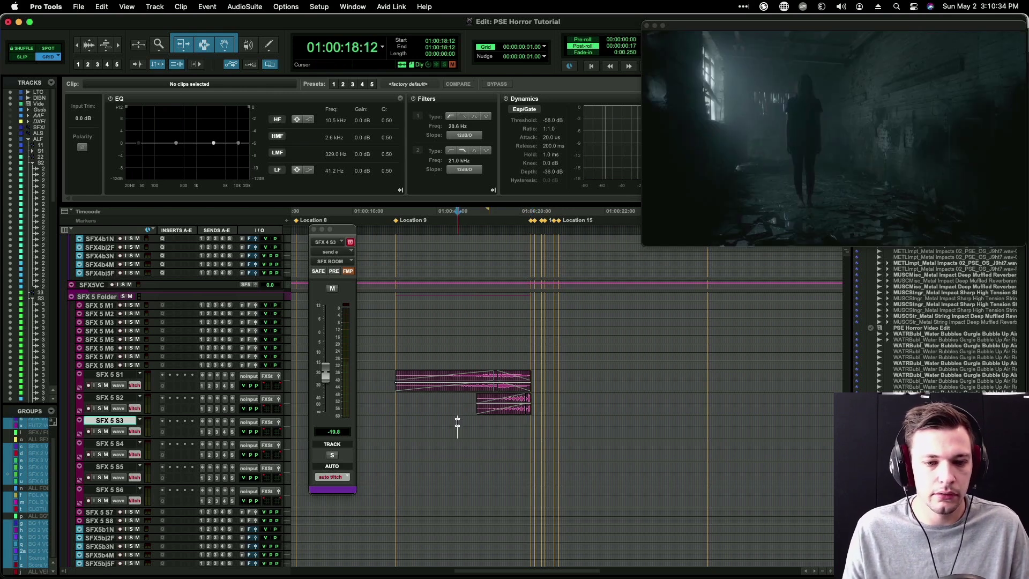
click(391, 420)
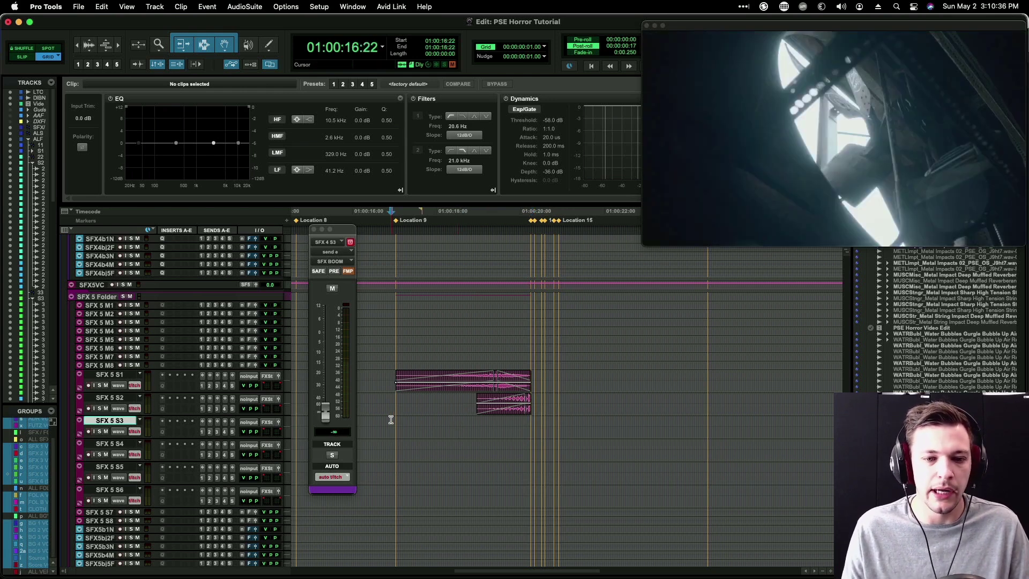
key(space)
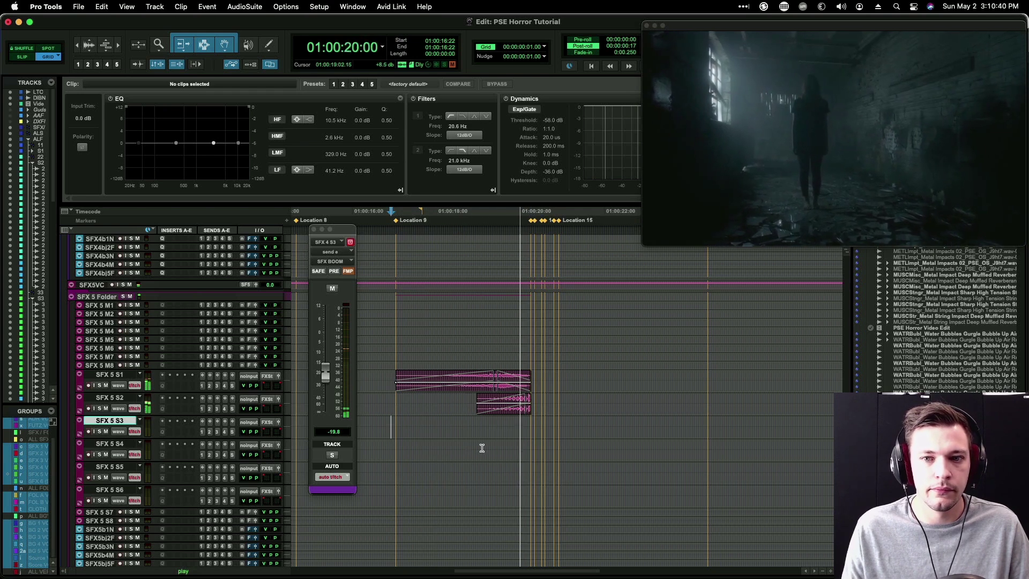
key(space)
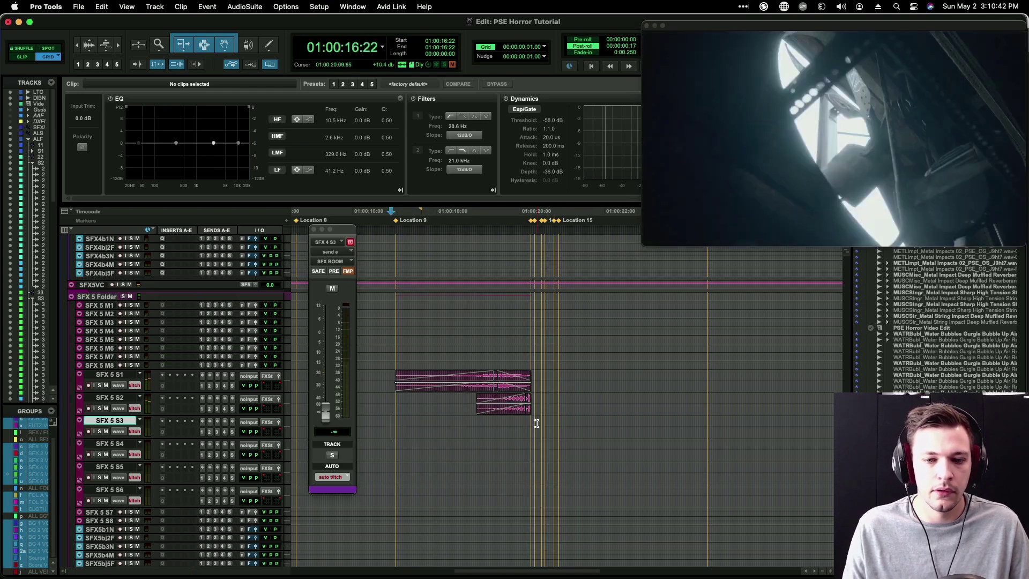
Step: Place the cursor on SFX 5 S3 at 01:00:20:09, switch to SoundQ and search the library for "scream"
click(537, 424)
key(super+Tab)
click(240, 50)
key(super+a)
text(s)
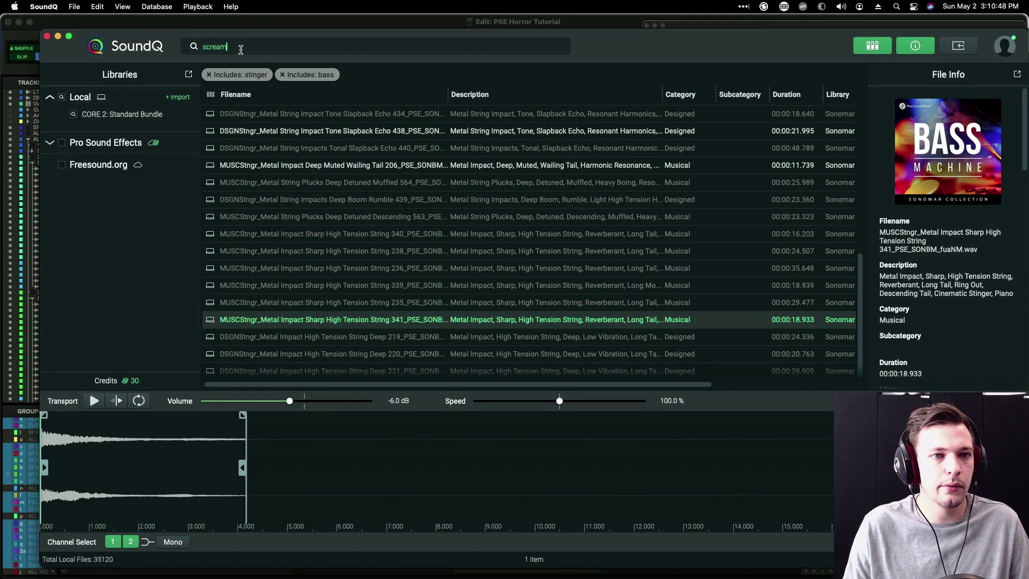
key(Return)
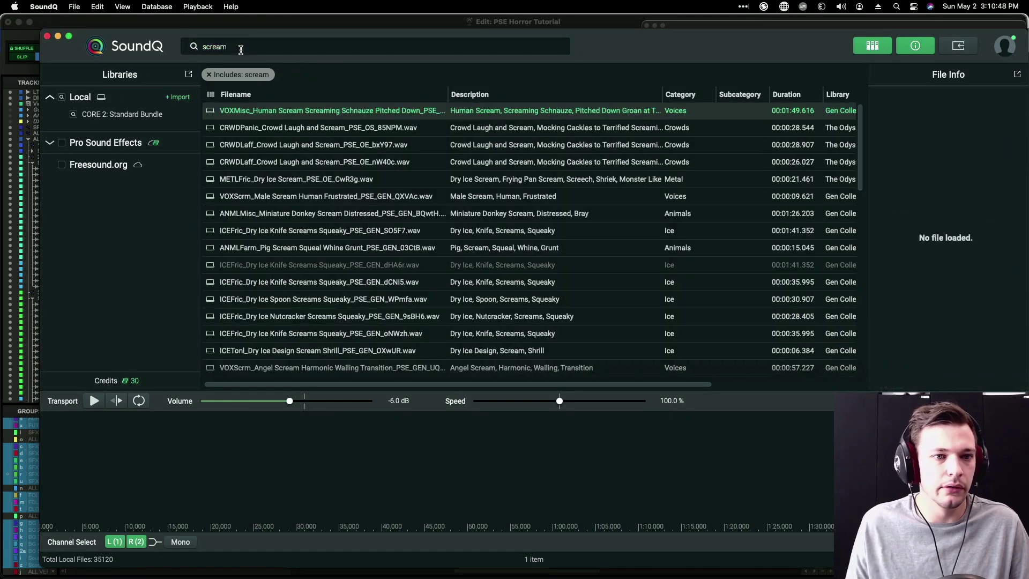
Step: Audition several scream results, including the pig squeal and dry ice tripod files, lowering the preview volume to -12.0 dB
click(309, 147)
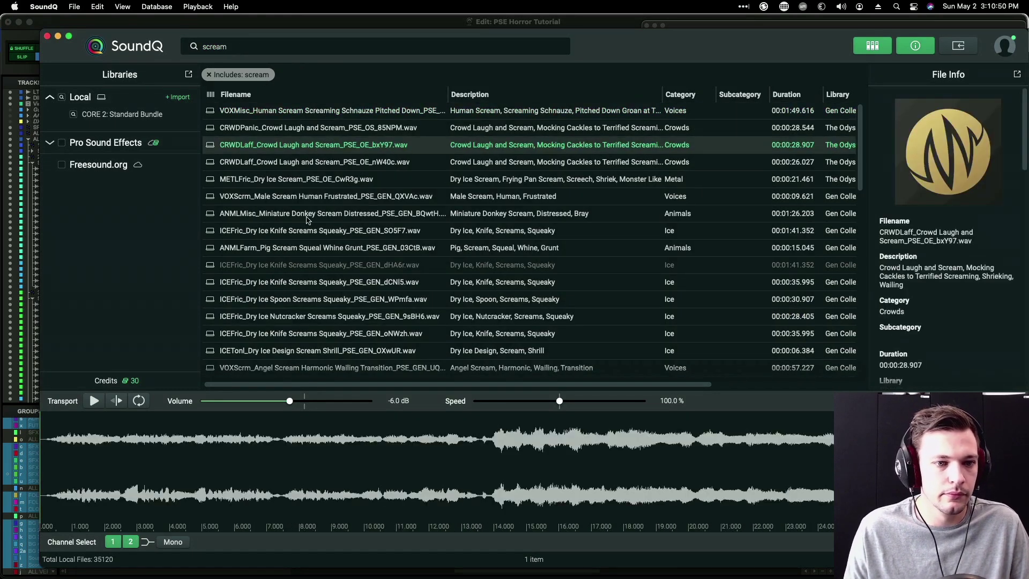
click(290, 248)
key(space)
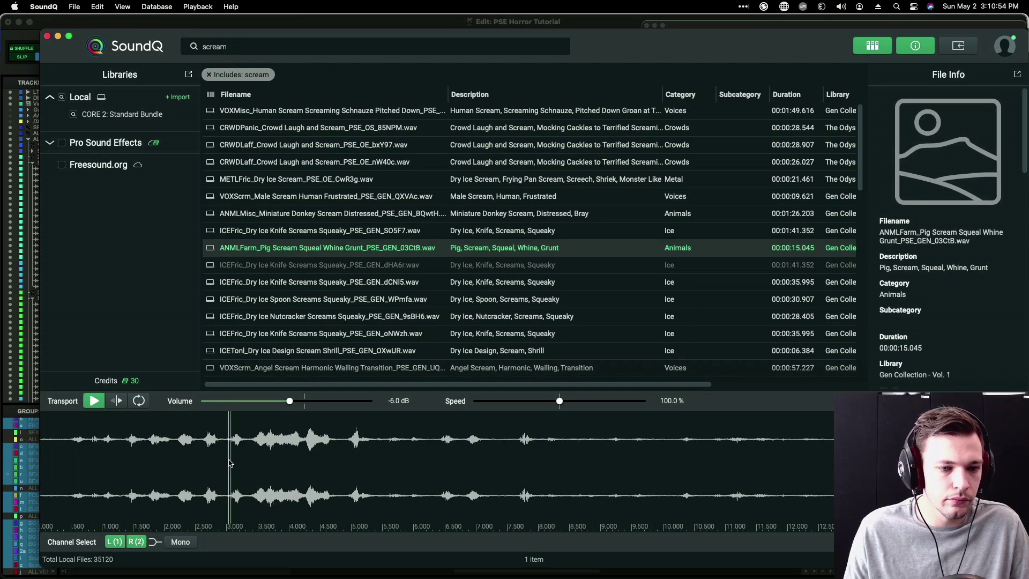
scroll(375, 210, down, 4)
key(space)
click(255, 441)
key(space)
click(475, 264)
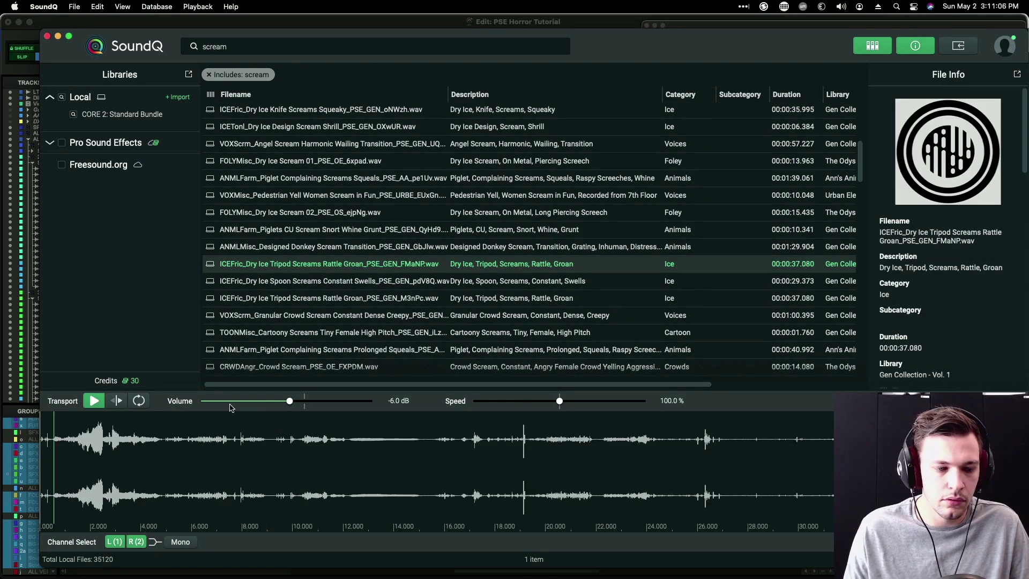
drag(290, 402, 276, 401)
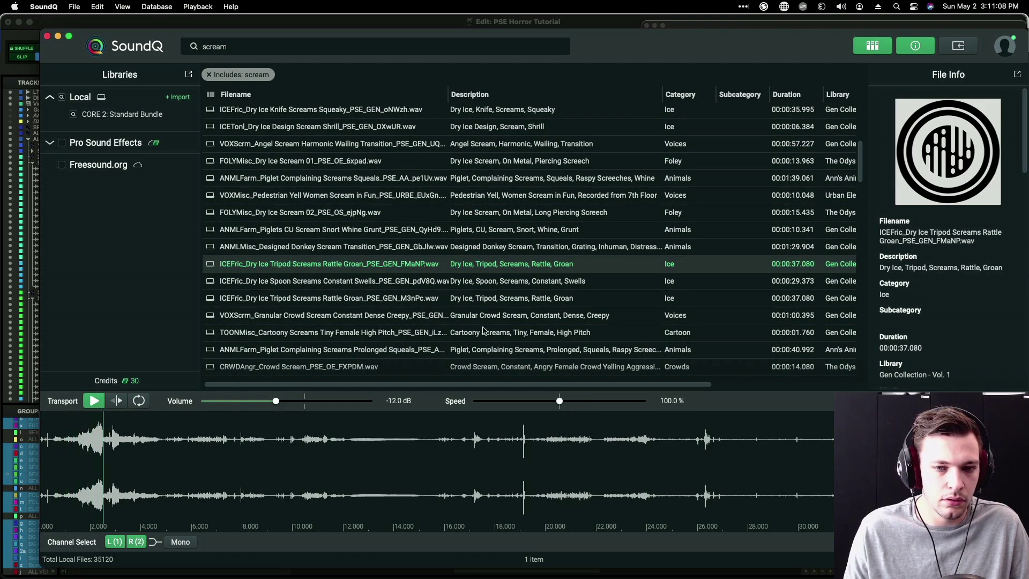
click(531, 278)
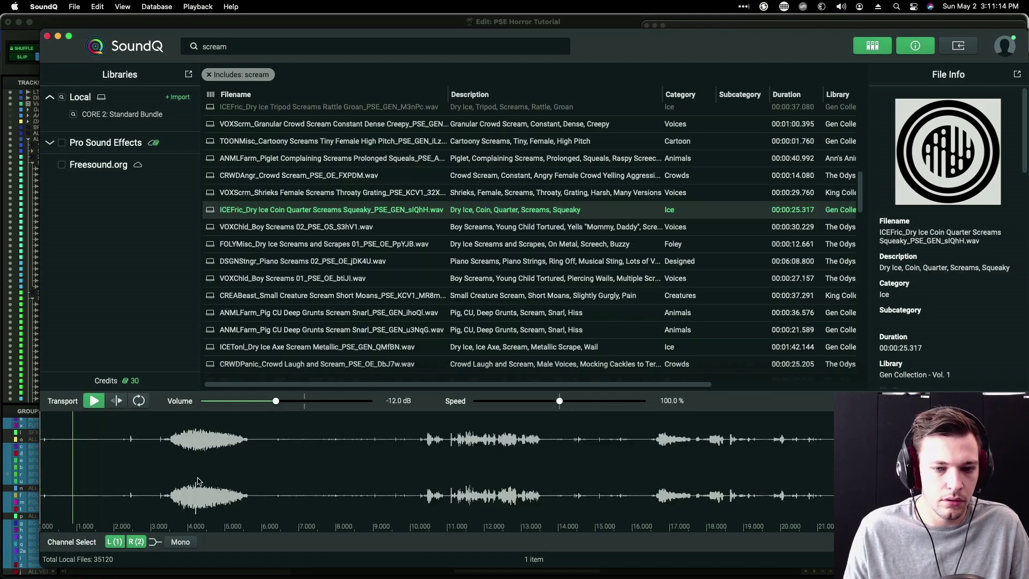
Step: Mark the loud early swell of the dry ice coin quarter scream and send it to SFX 5 S3 in Pro Tools at 01:00:20:09
click(191, 481)
key(space)
click(187, 444)
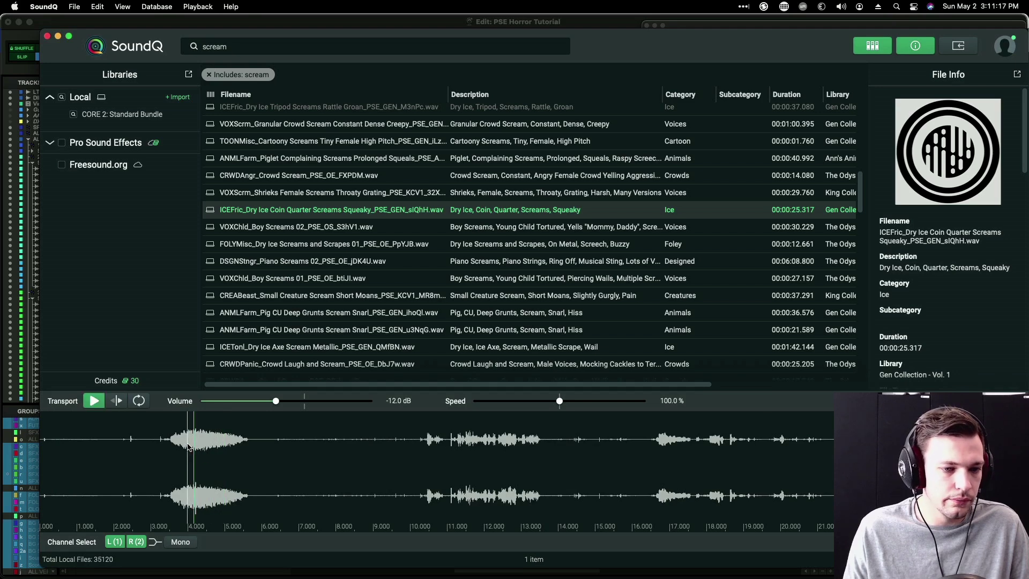
drag(182, 446, 223, 451)
key(s)
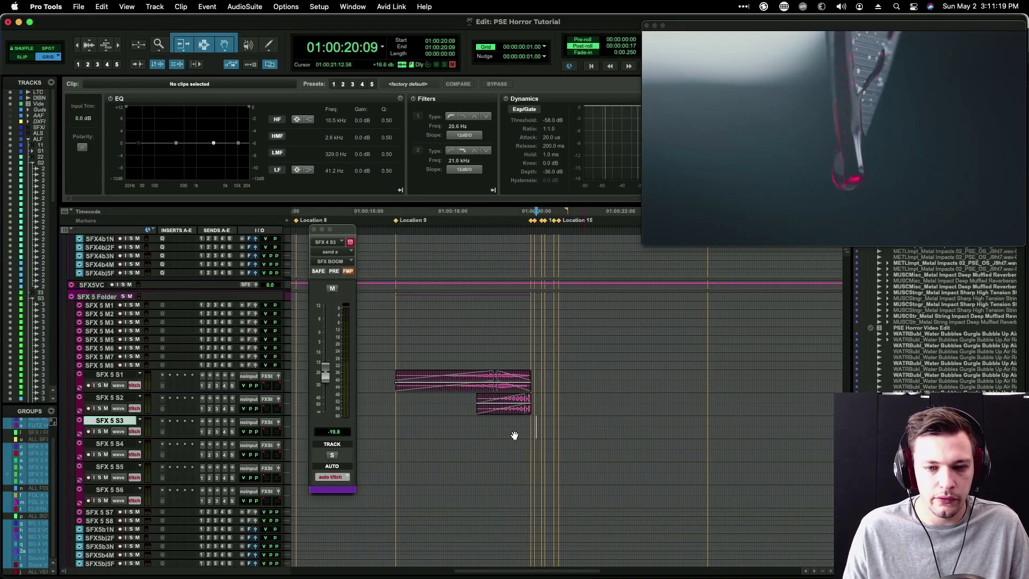
key(super+Tab)
key(s)
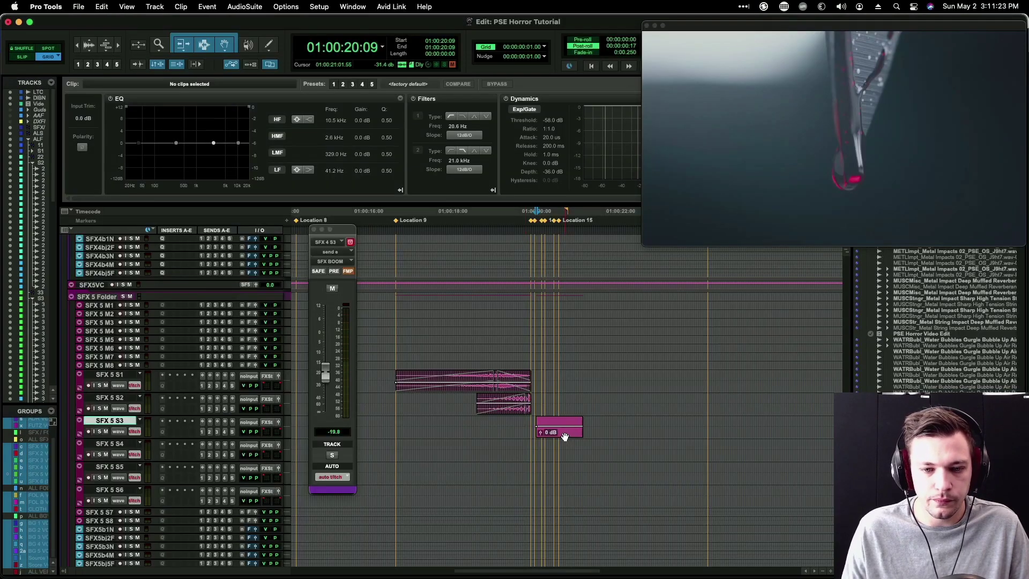
Step: Move the dry ice scream clip on SFX 5 S3 earlier and trim its start close to the Location 10 marker
drag(565, 437, 551, 434)
key(t)
key(t)
key(t)
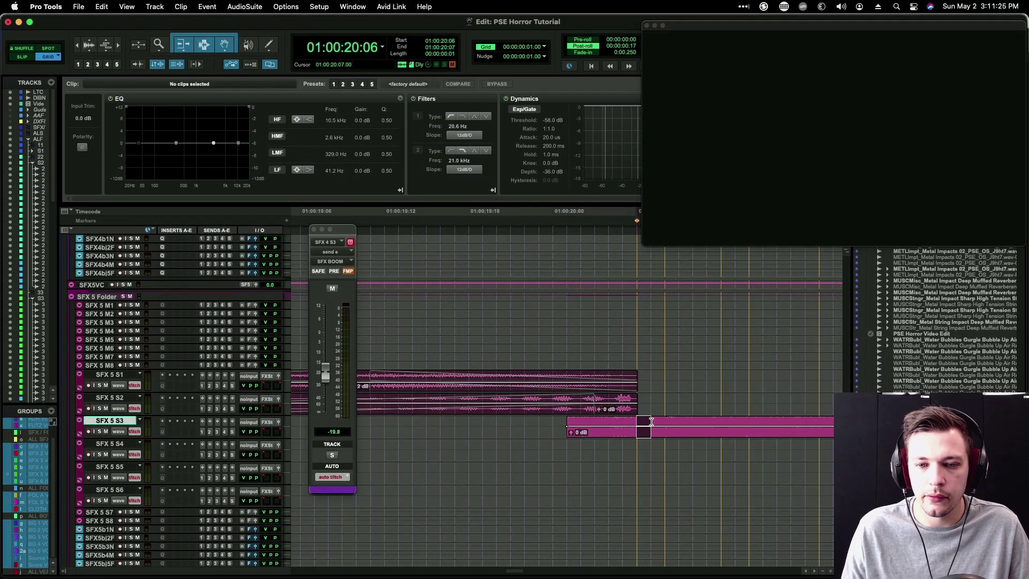
click(635, 422)
key(a)
click(650, 422)
key(d)
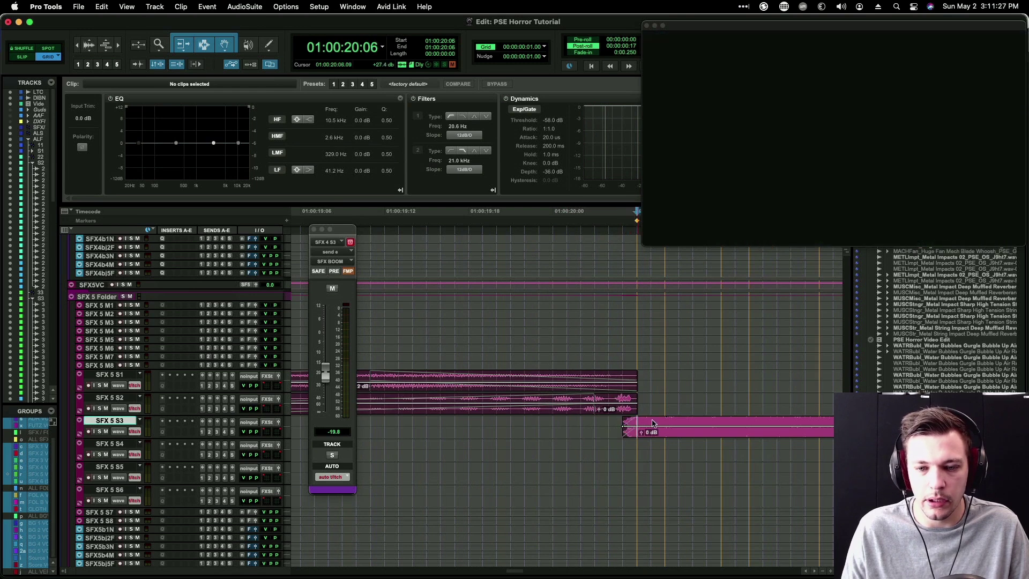
Step: Align the dry ice scream clip's start with Location 10 at 01:00:20:06 and give it a very short fade-in
drag(625, 423, 637, 423)
key(t)
key(t)
key(t)
key(t)
key(t)
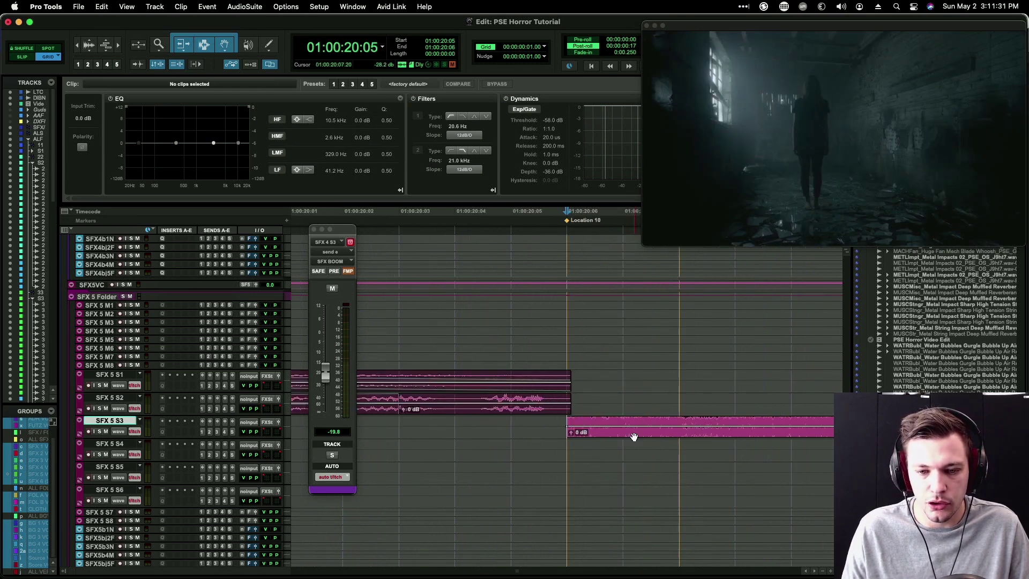
key(t)
key(t)
drag(570, 433, 577, 430)
click(611, 421)
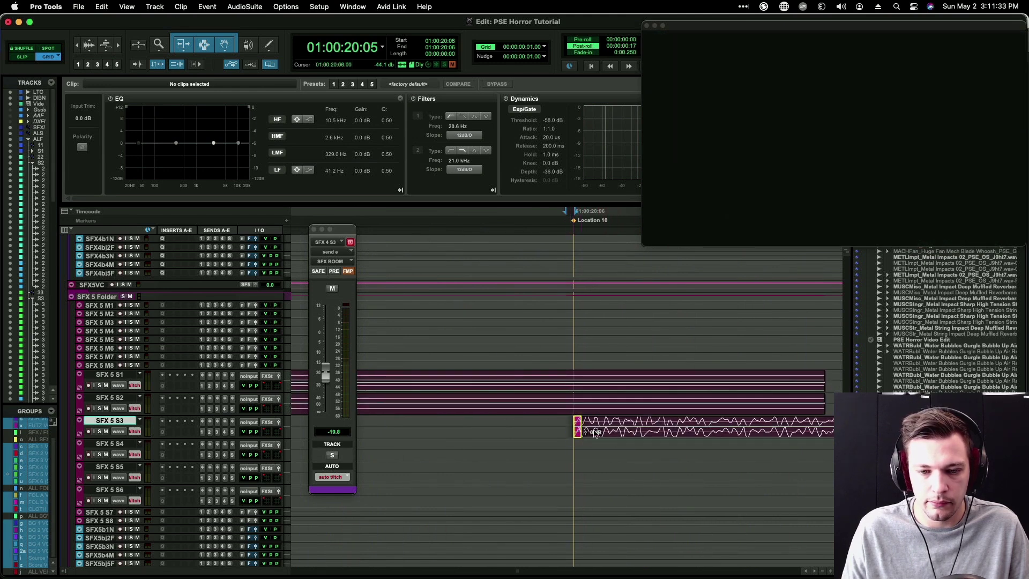
key(d)
Step: Split the dry ice scream clip on SFX 5 S3 at the Location 11 marker, 01:00:20:08
key(super+bracketright)
key(super+bracketright)
key(super+bracketright)
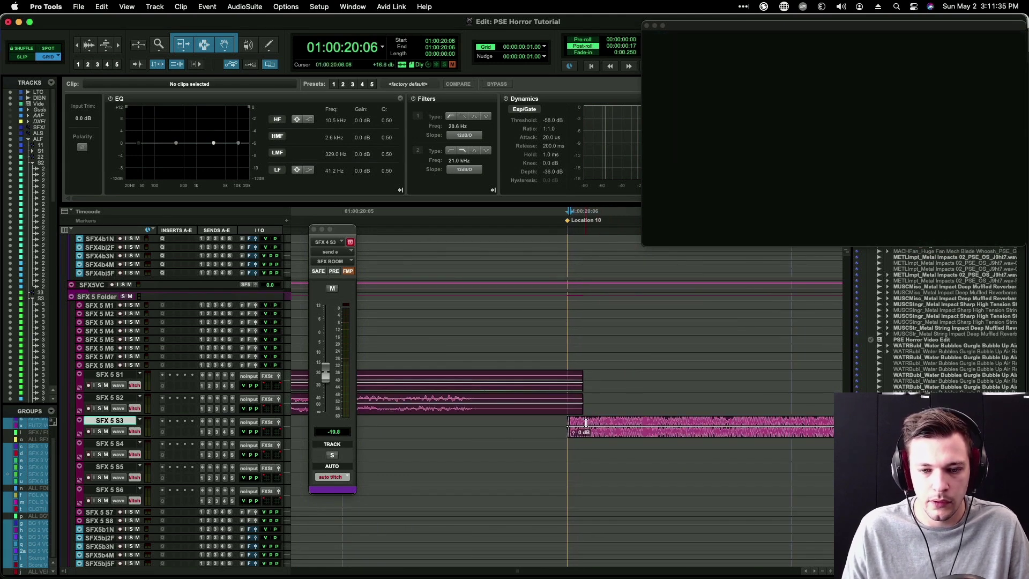
click(603, 422)
key(super+bracketleft)
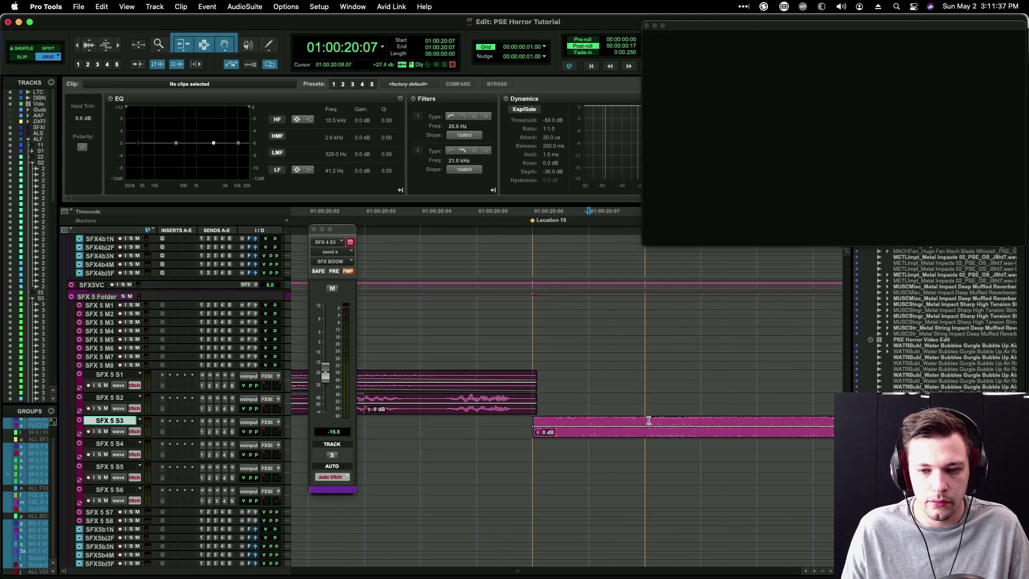
click(649, 420)
key(super+bracketright)
key(e)
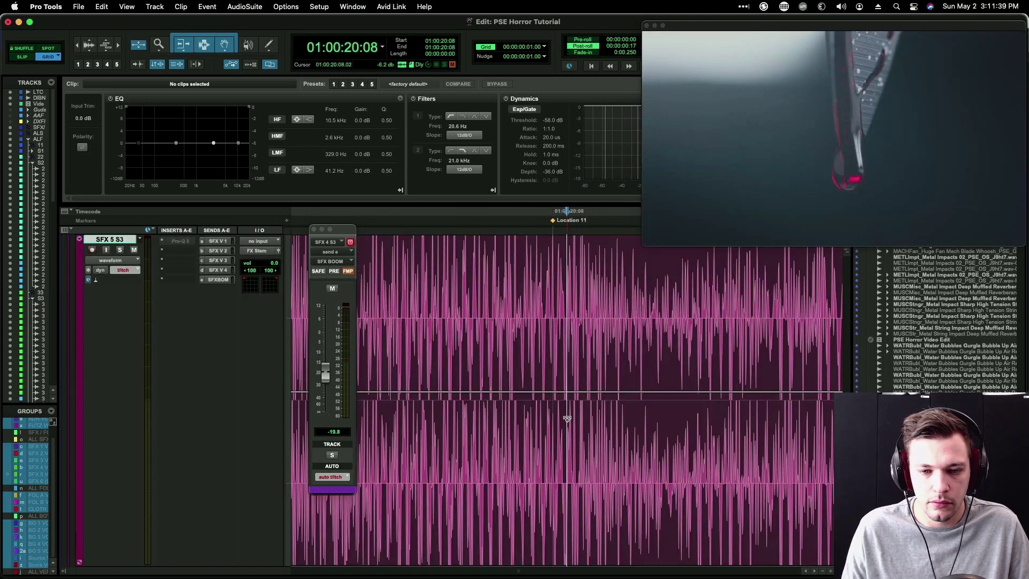
key(e)
click(569, 421)
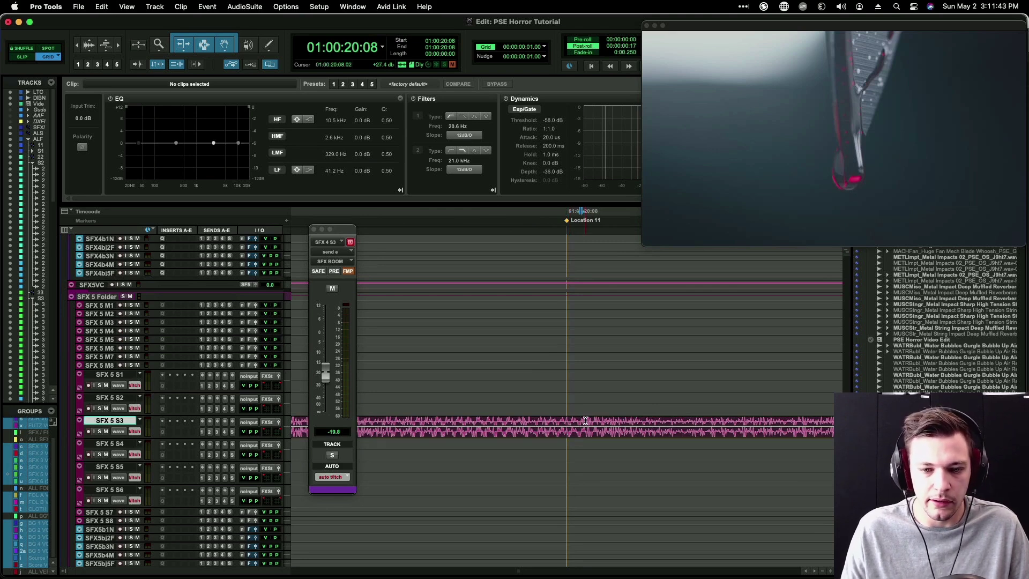
key(r)
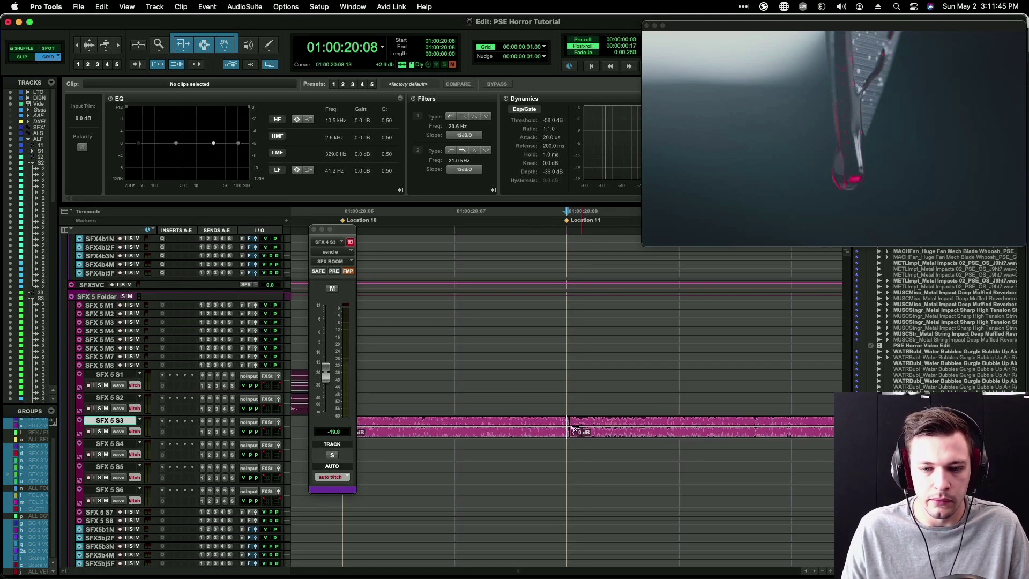
key(r)
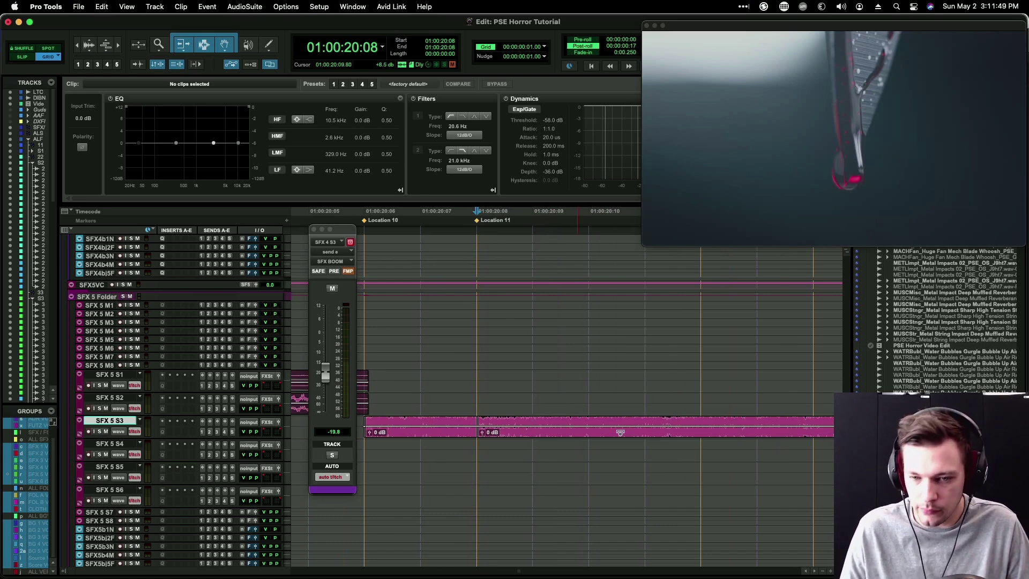
Step: Split the scream clip at Location 12, 01:00:20:12, and delete the piece between Locations 11 and 12
click(692, 424)
key(t)
key(t)
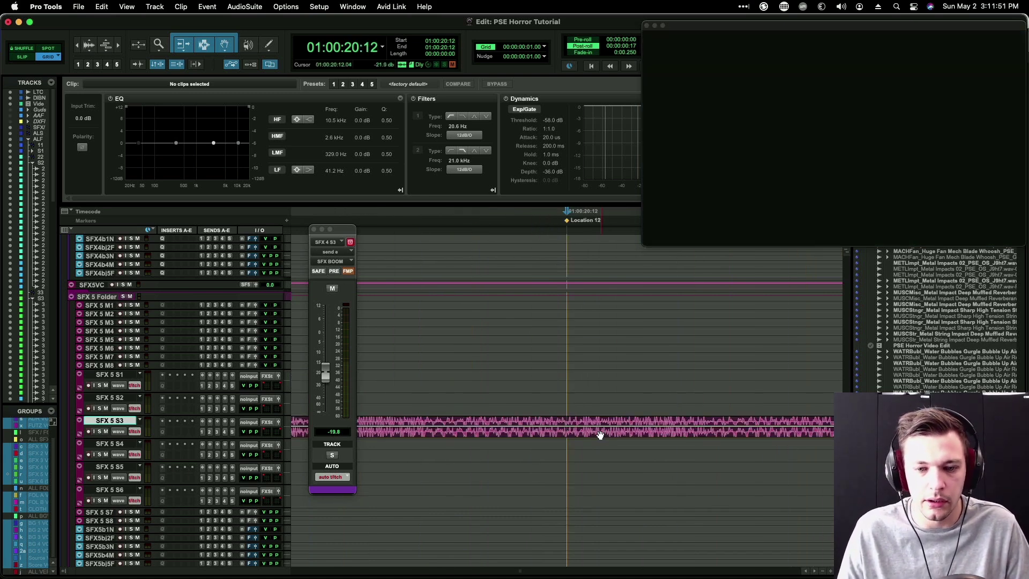
key(r)
key(r)
key(r)
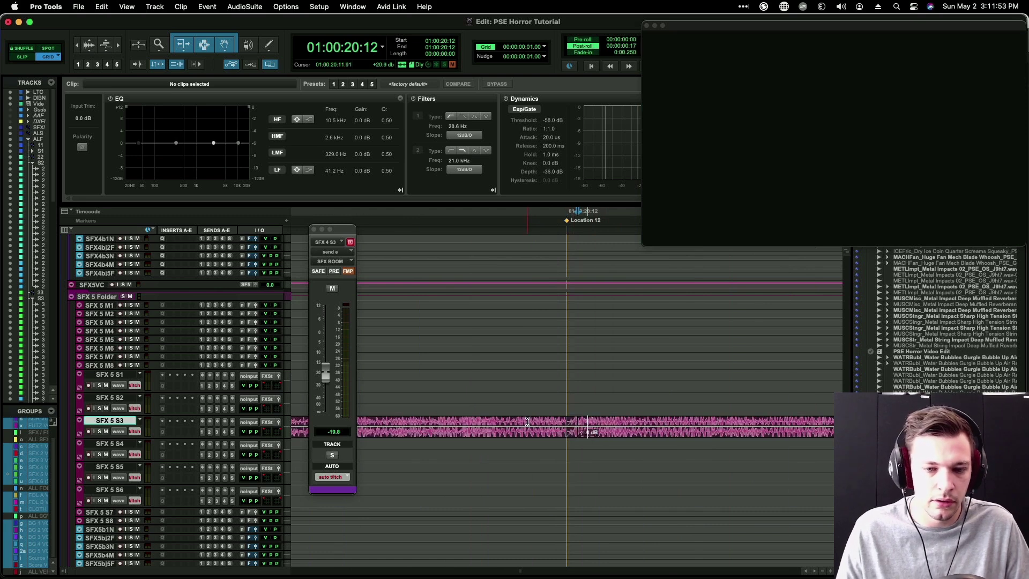
double_click(528, 421)
key(Delete)
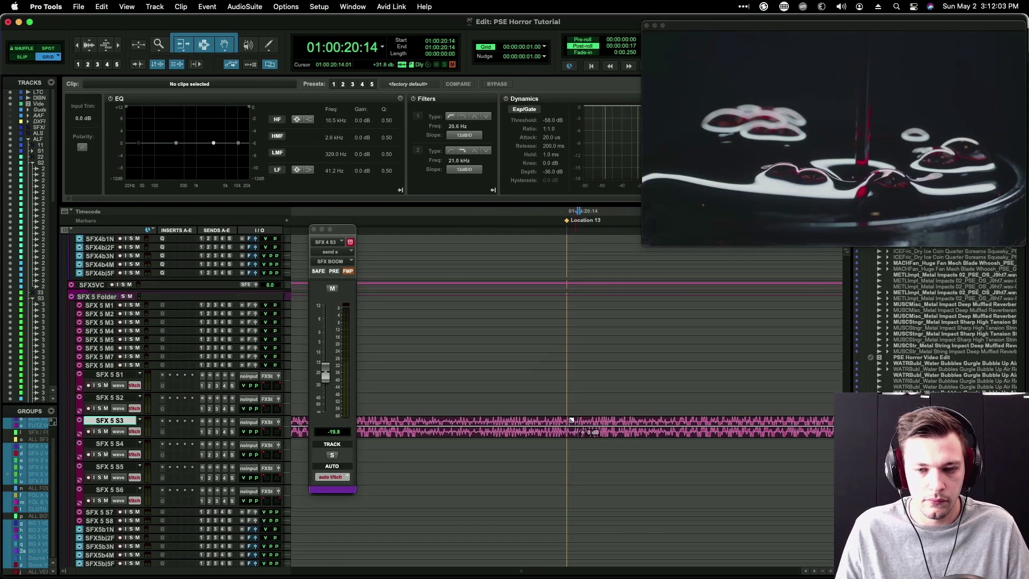
Step: Trim the scream piece after Location 13 to start at Location 14, 01:00:20:19, and add a short fade-in
key(r)
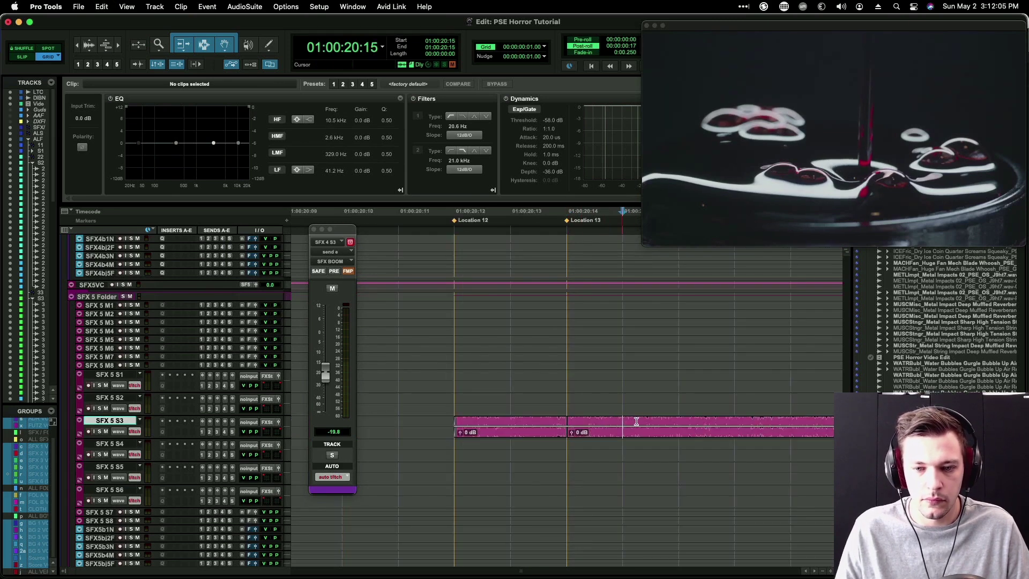
drag(609, 419, 636, 419)
click(636, 420)
key(t)
key(t)
key(t)
key(t)
key(a)
drag(568, 418, 574, 419)
click(602, 420)
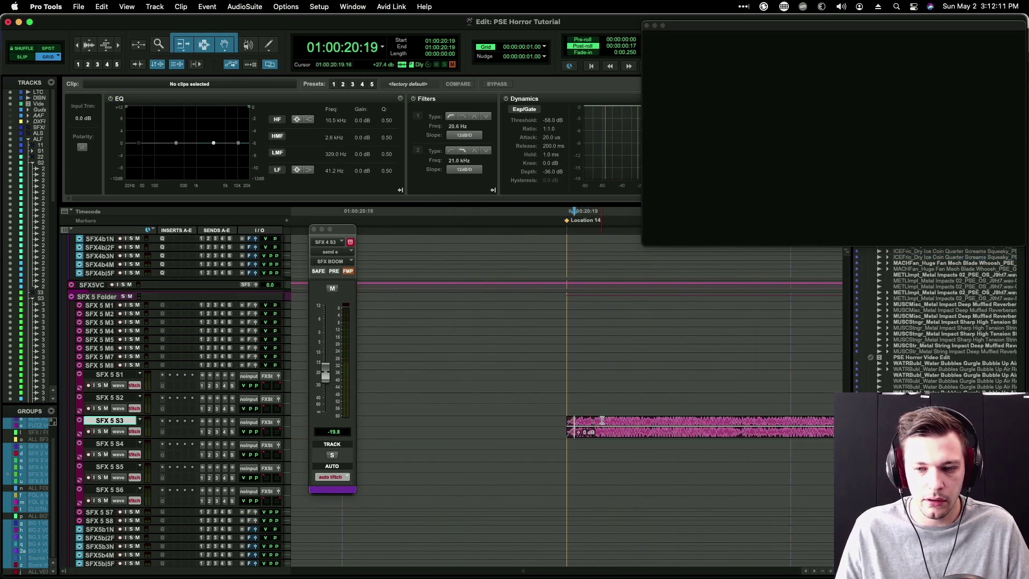
Step: Trim the end of the last scream piece to Location 15, 01:00:20:22, and add a short fade-out
scroll(603, 420, right, 3)
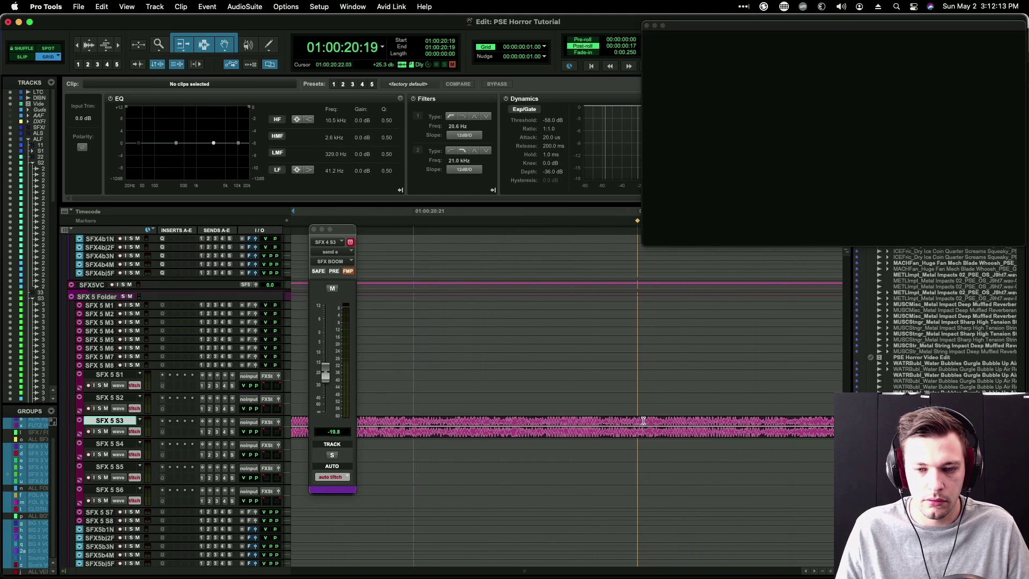
click(639, 421)
key(s)
drag(635, 420, 629, 420)
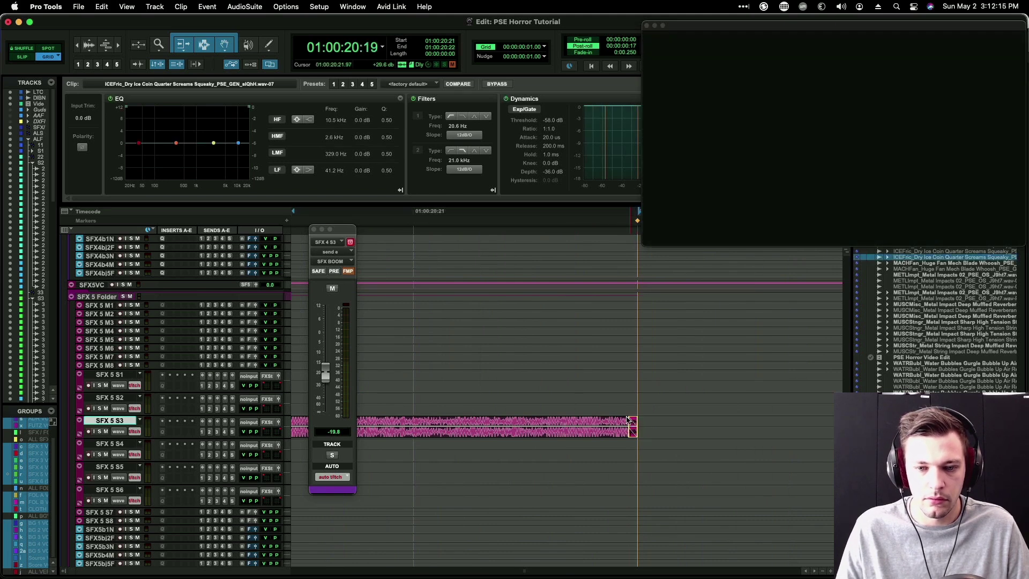
Step: Solo SFX 5 S3 and play the three scream pieces from 01:00:20:04
key(r)
key(r)
key(r)
key(r)
key(r)
click(441, 423)
key(shift+s)
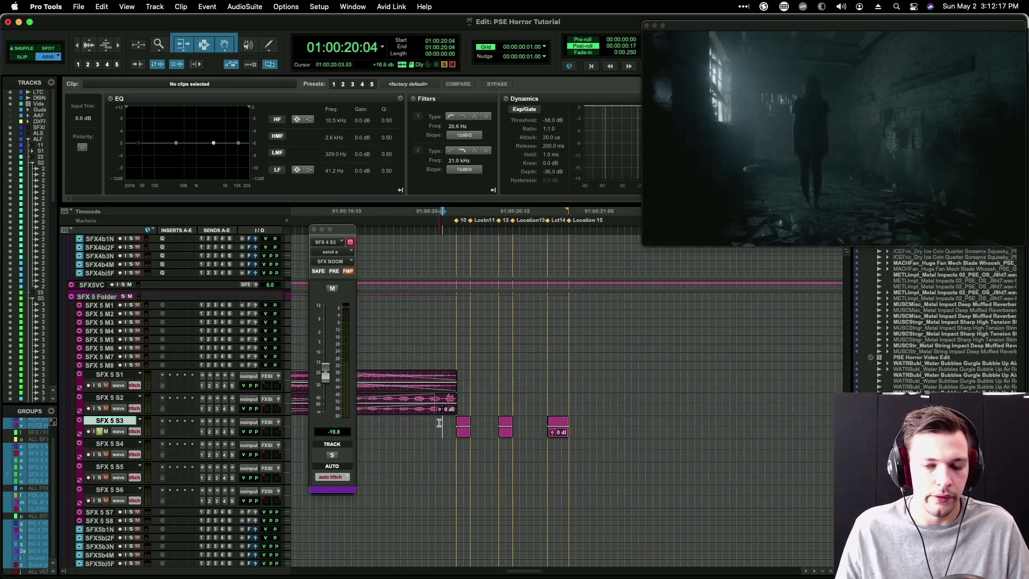
key(space)
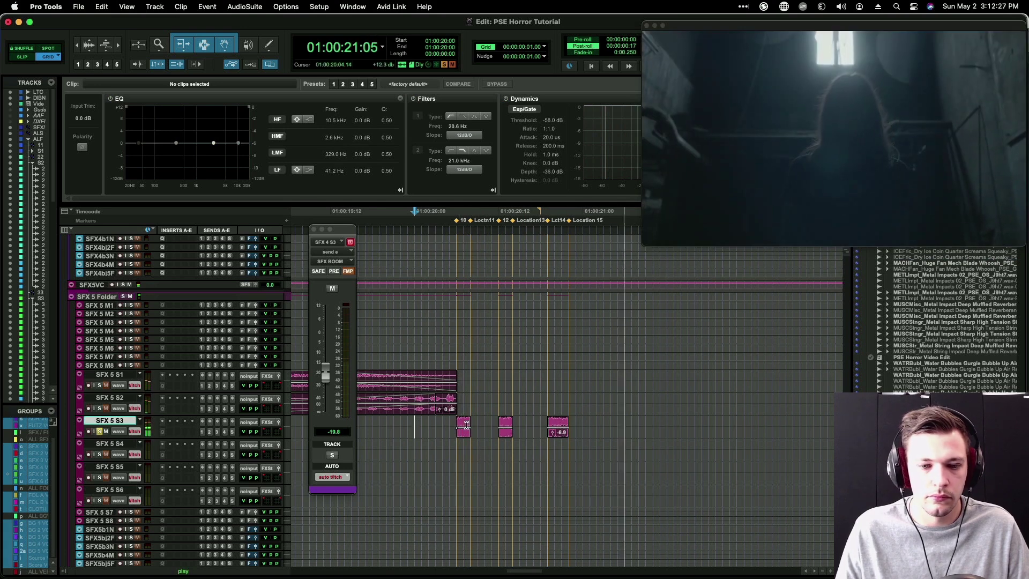
Step: Select the three scream pieces on SFX 5 S3 and adjust the track's SFX V 4 send level while auditioning them
key(space)
drag(465, 438, 558, 430)
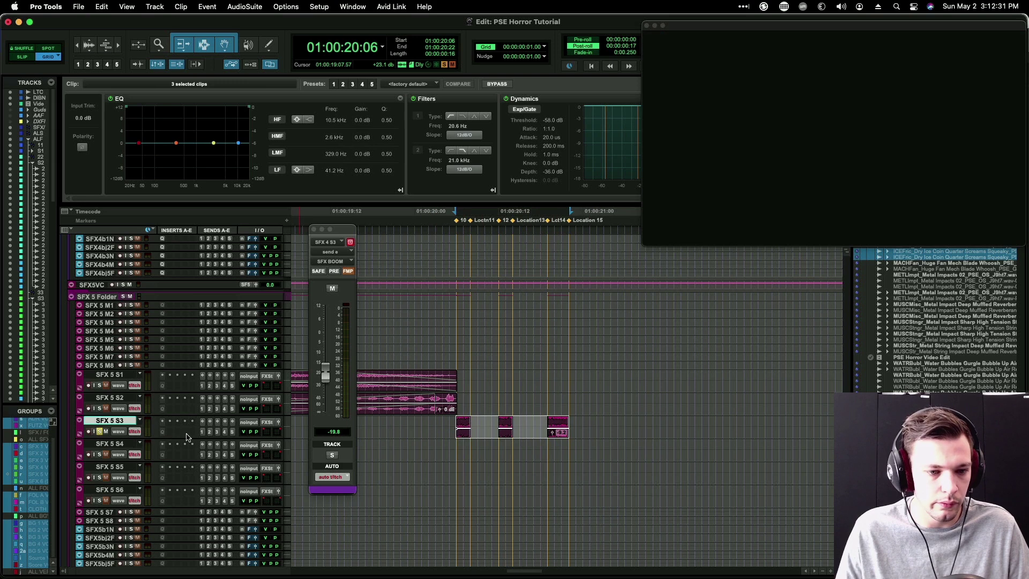
click(225, 432)
drag(325, 426, 326, 440)
key(space)
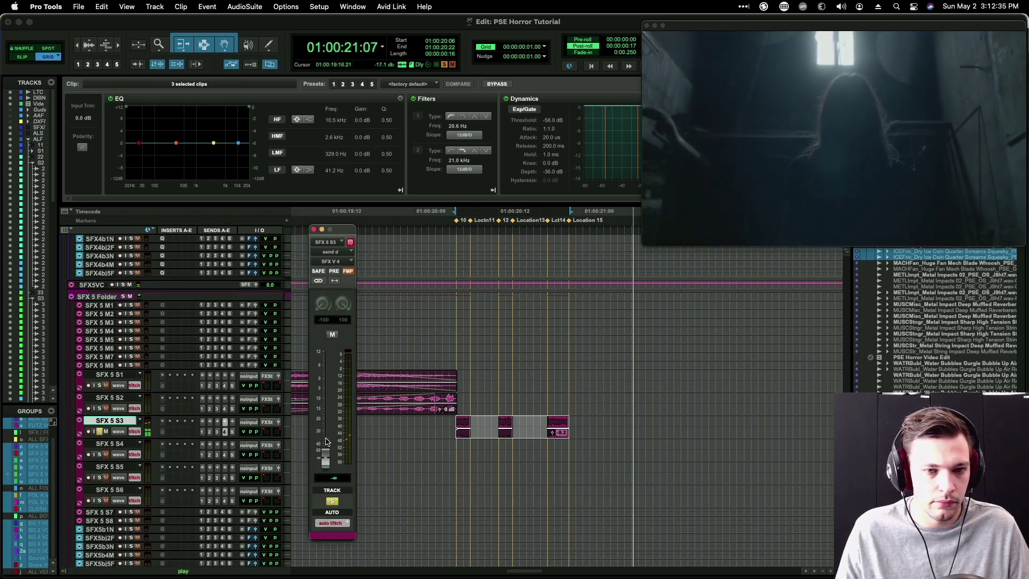
key(space)
click(317, 231)
Step: Play the three scream pieces again and place the edit cursor at 01:00:18:10
key(space)
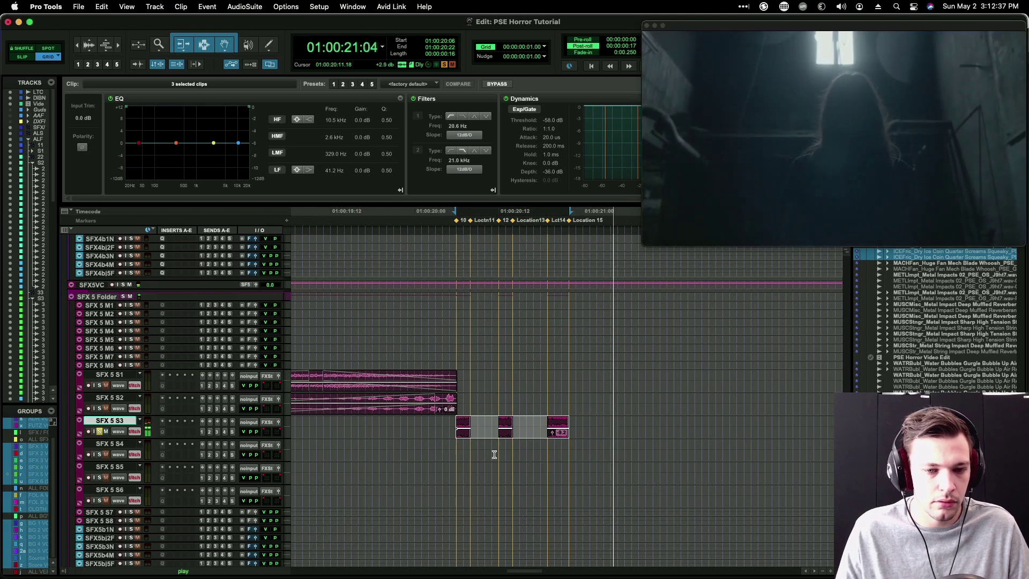
key(space)
key(super+bracketleft)
click(461, 425)
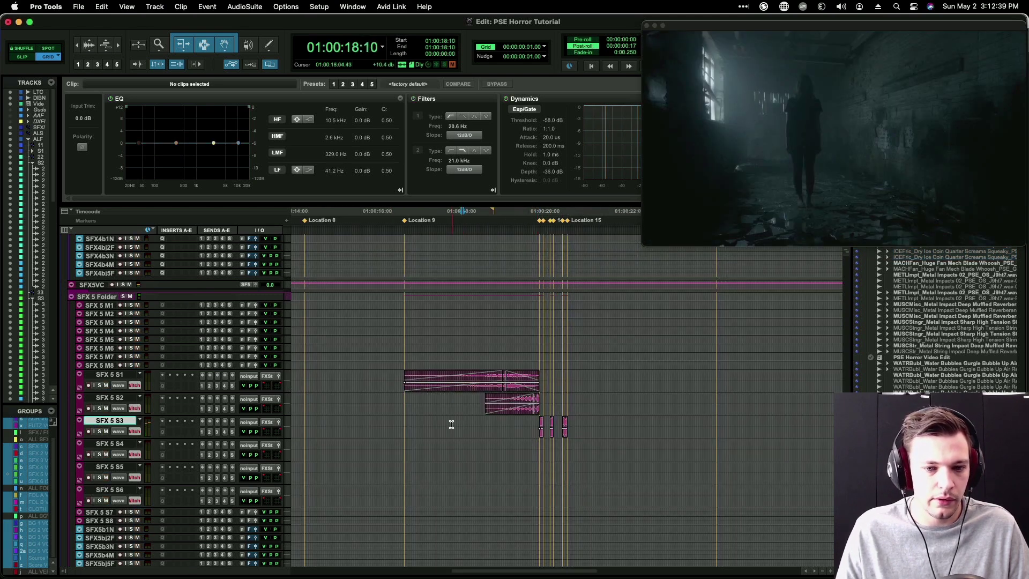
Step: Switch to SoundQ and audition the Cartoony Screams and Small Creature Scream files among the scream results
key(super+Tab)
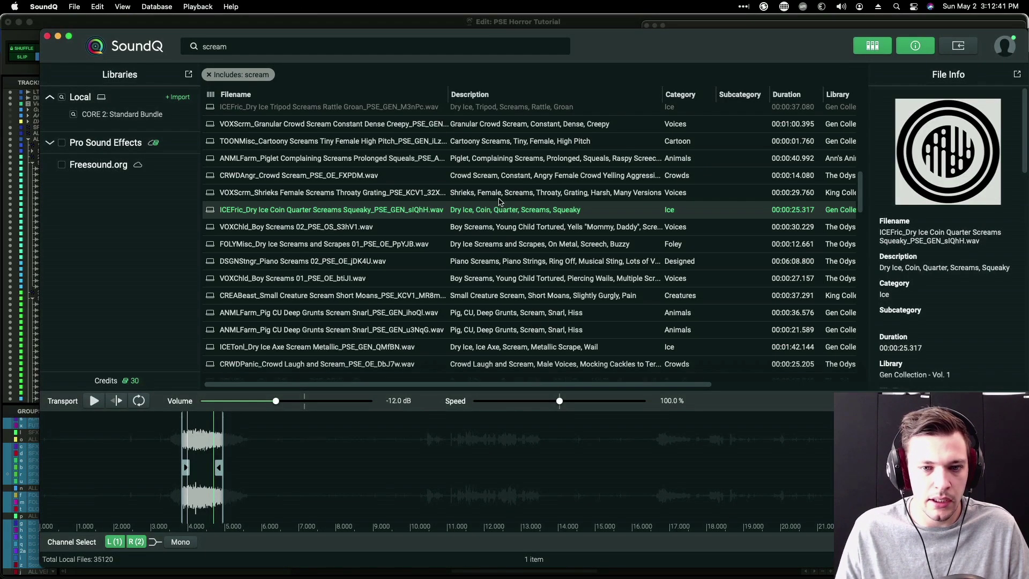
click(494, 243)
scroll(523, 267, up, 5)
click(518, 267)
scroll(509, 282, down, 2)
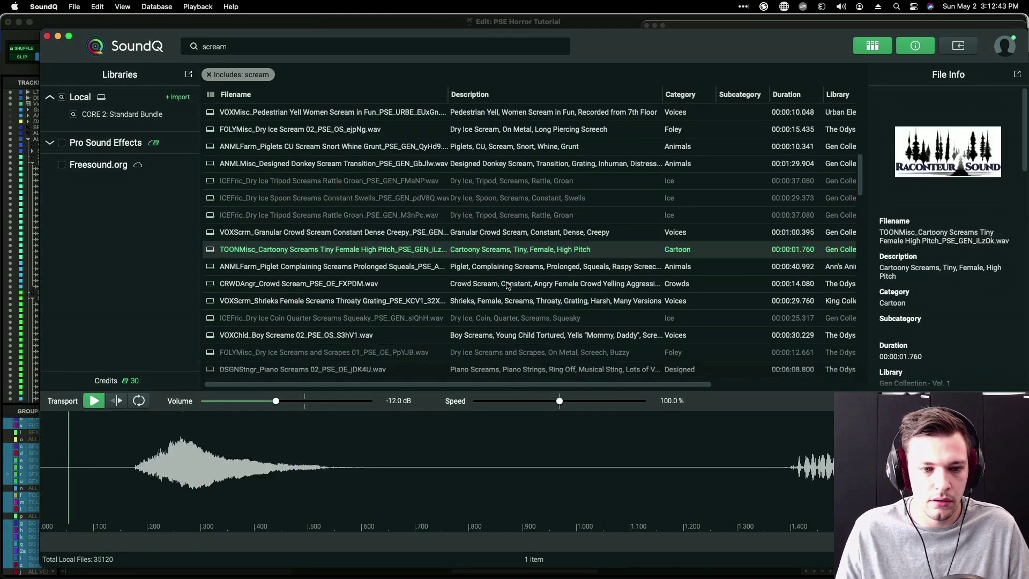
scroll(511, 267, down, 5)
click(489, 240)
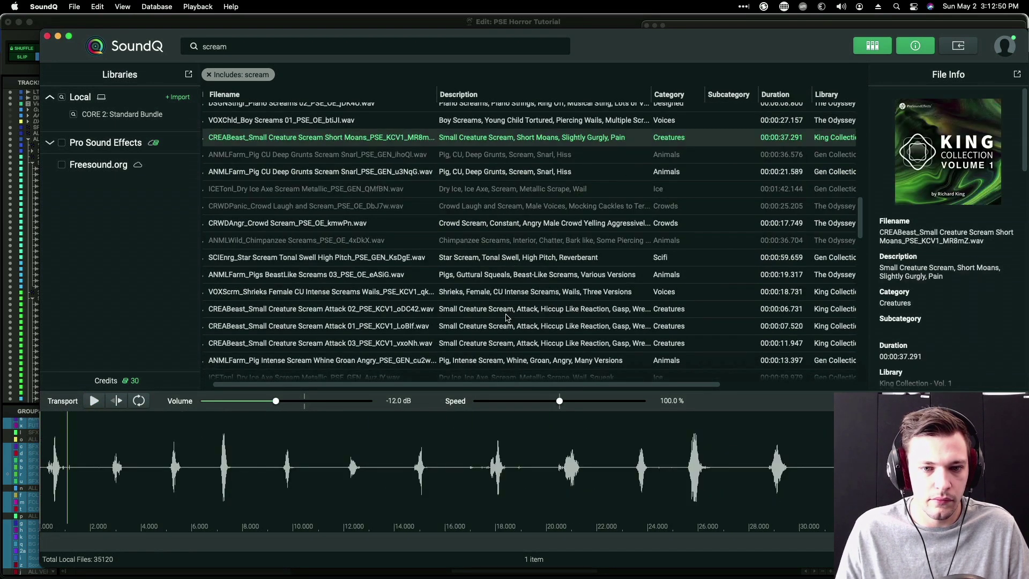
click(506, 311)
scroll(504, 308, down, 5)
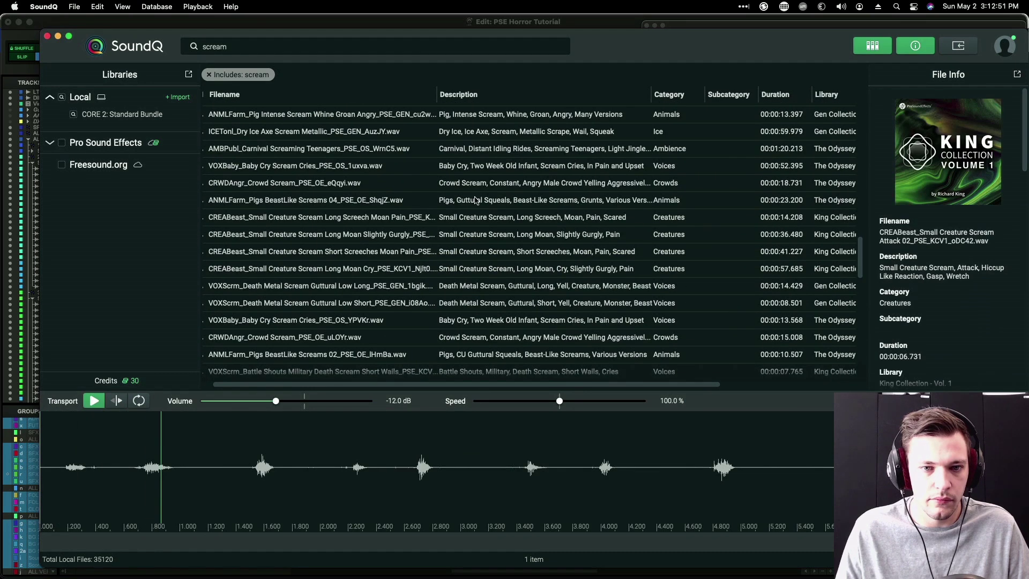
Step: Audition ANMLFarm_Pigs BeastLike Screams 04 at 54.4% speed and select the squeal from about 1.2 to 1.8 seconds
click(476, 201)
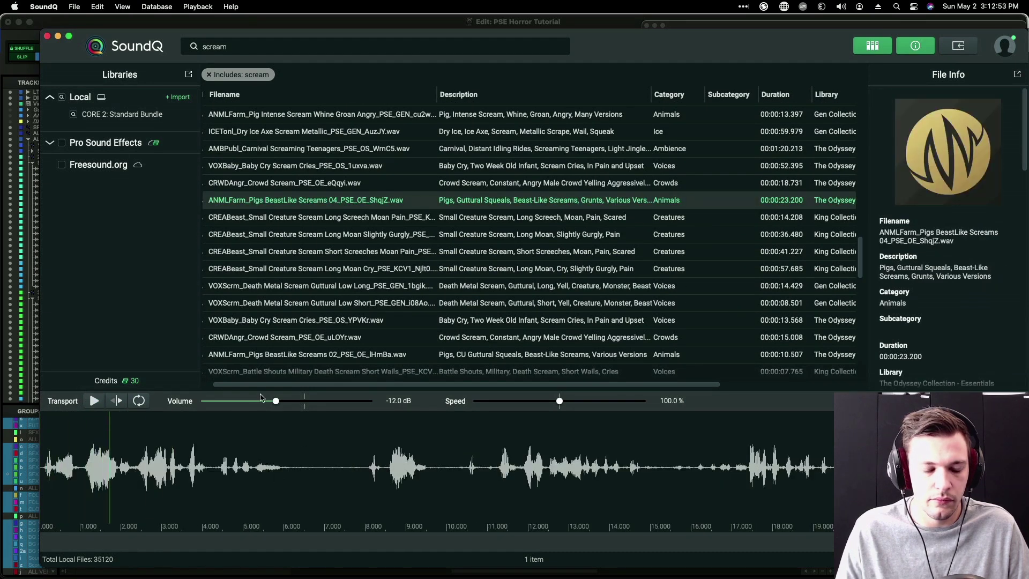
key(space)
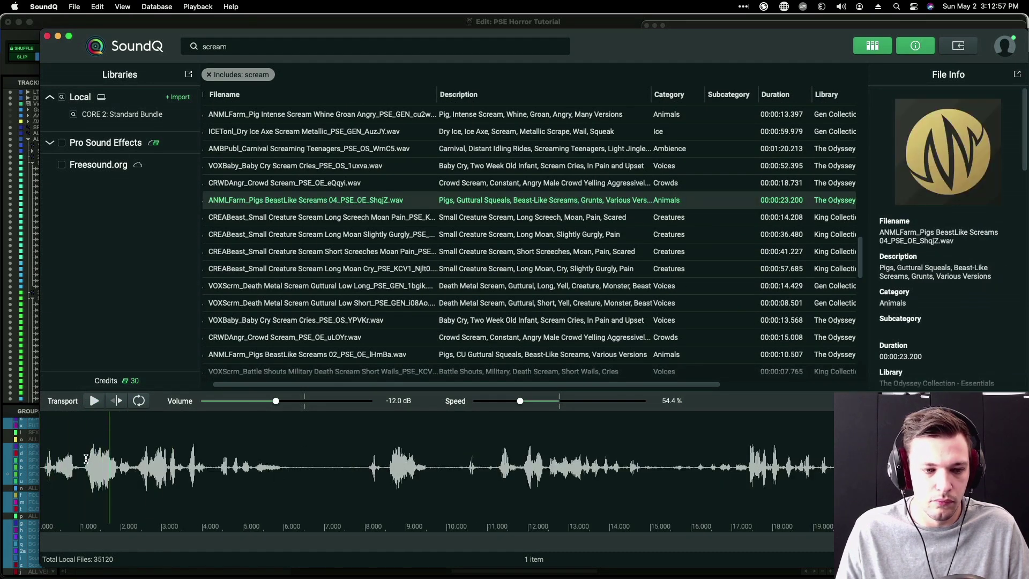
click(88, 459)
key(space)
key(space)
key(space)
drag(88, 461, 115, 463)
Step: Send the selected pig squeal from SoundQ to the Pro Tools track SFX 5 M7 at 01:00:20:04
key(super+Tab)
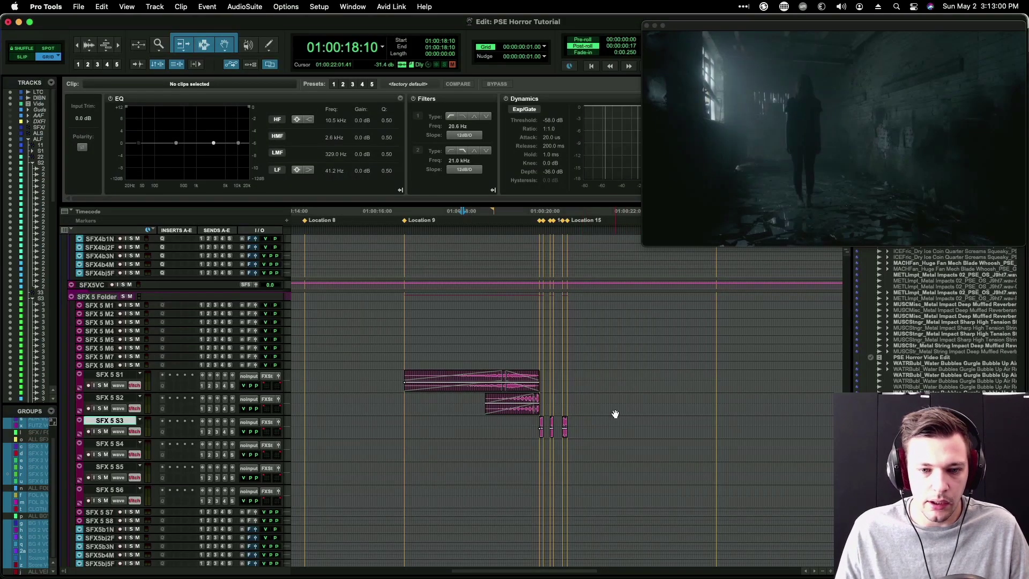
click(536, 356)
key(super+Tab)
key(s)
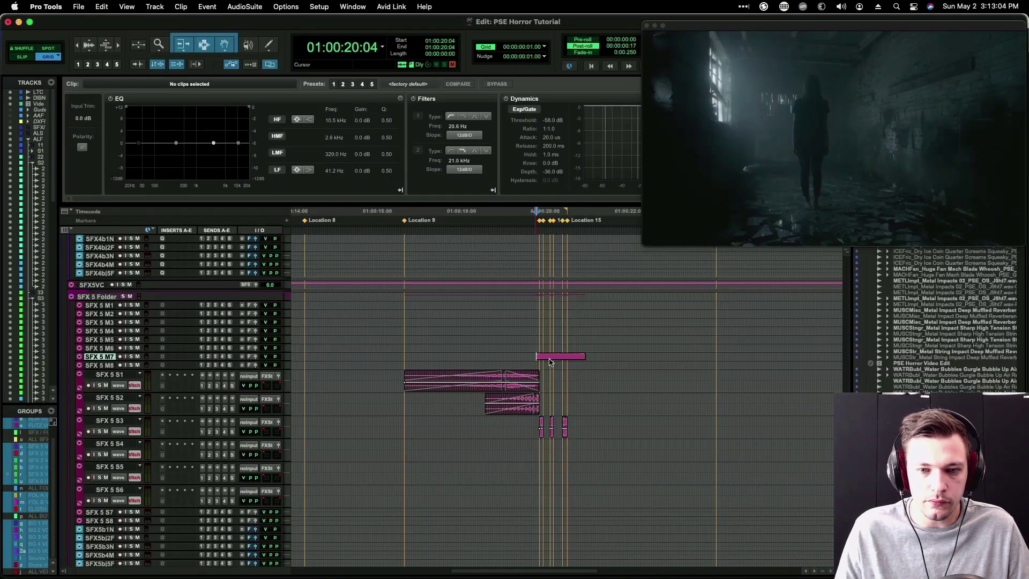
Step: Trim the start of the pig squeal on SFX 5 M7 to Location 11, 01:00:20:08
scroll(529, 361, right, 5)
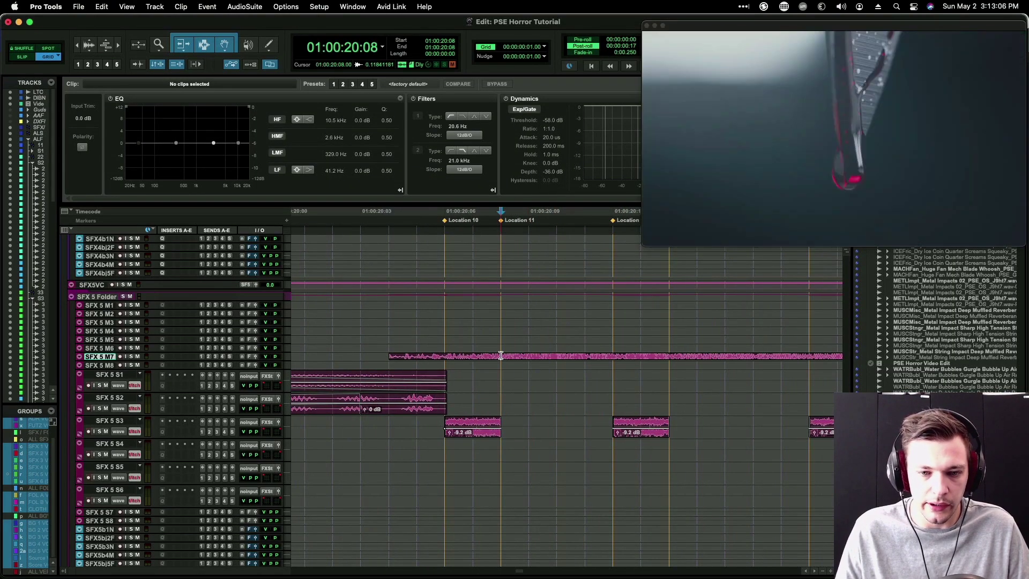
click(501, 356)
key(a)
drag(501, 356, 498, 356)
Step: Split the pig squeal at Location 12, 01:00:20:12, and add a short fade-out before the cut
click(619, 356)
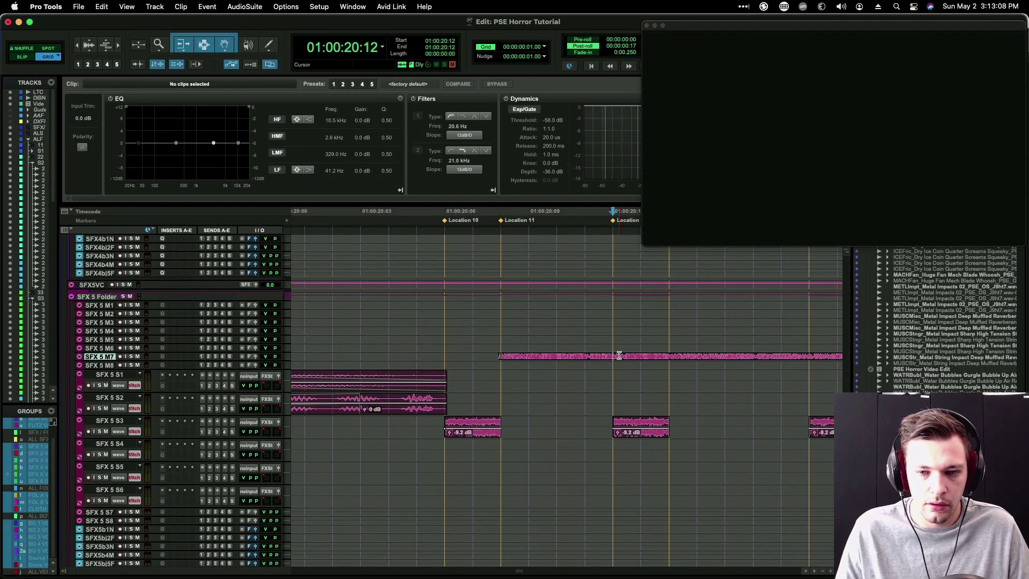
key(super+bracketright)
key(super+bracketright)
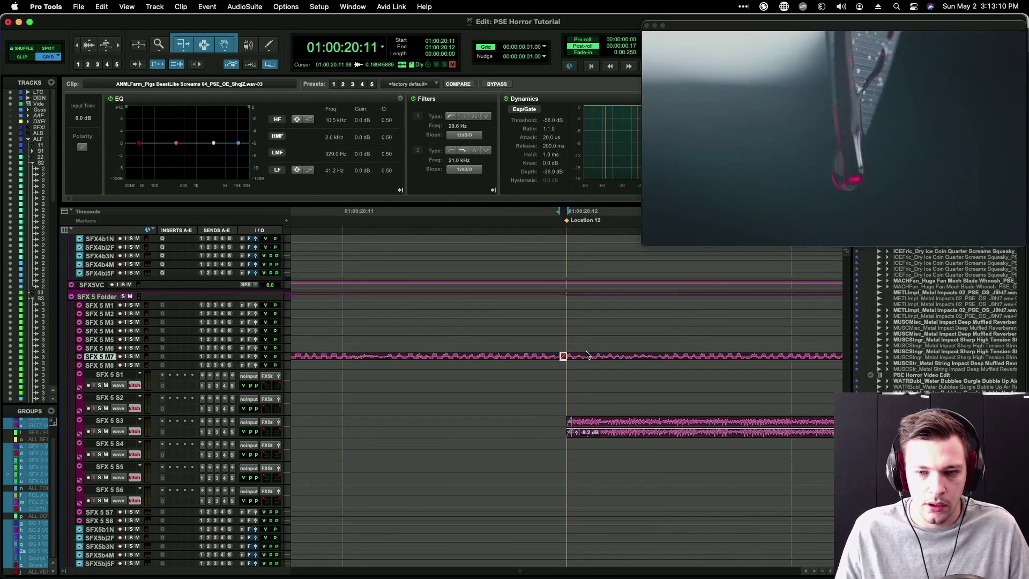
key(super+bracketleft)
key(super+bracketleft)
Step: Trim the start of the following pig squeal piece to Location 13, leaving a gap after Location 12
click(567, 356)
key(t)
key(t)
key(a)
drag(567, 356, 580, 354)
key(super+bracketleft)
key(super+bracketleft)
key(super+bracketleft)
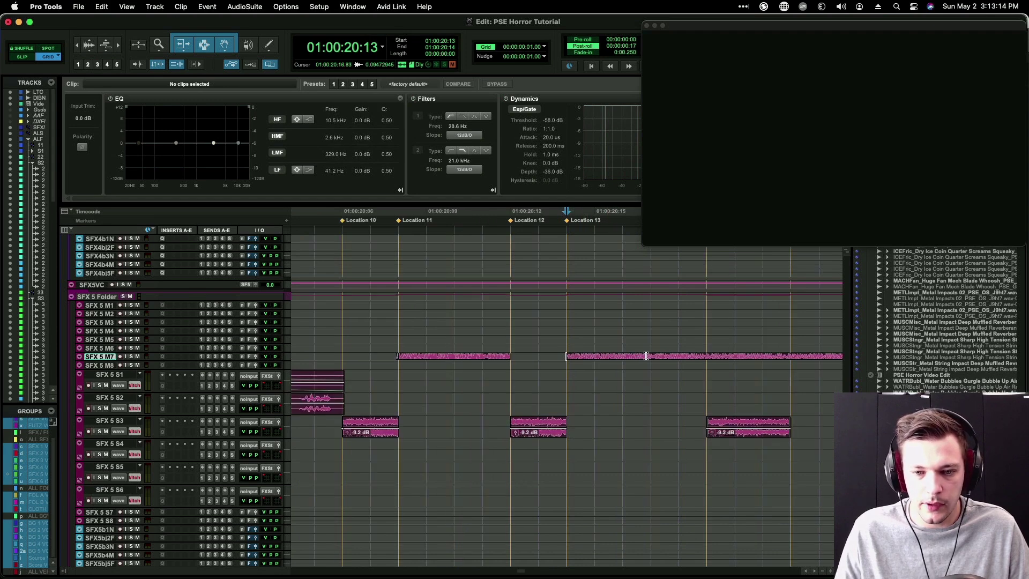
Step: Split the remaining pig squeal at Location 14, 01:00:20:19
click(660, 355)
key(super+bracketright)
key(super+bracketright)
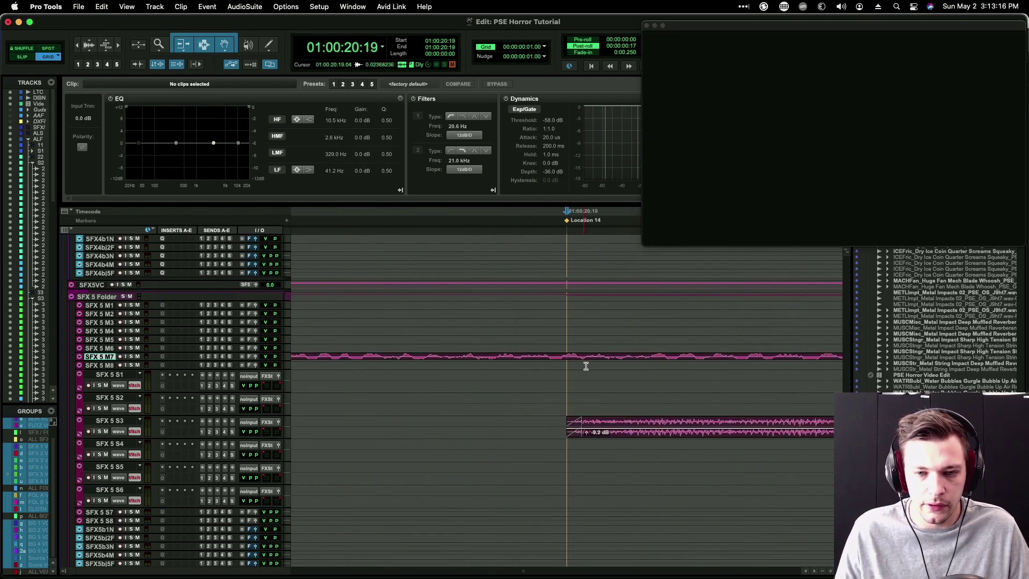
key(e)
key(e)
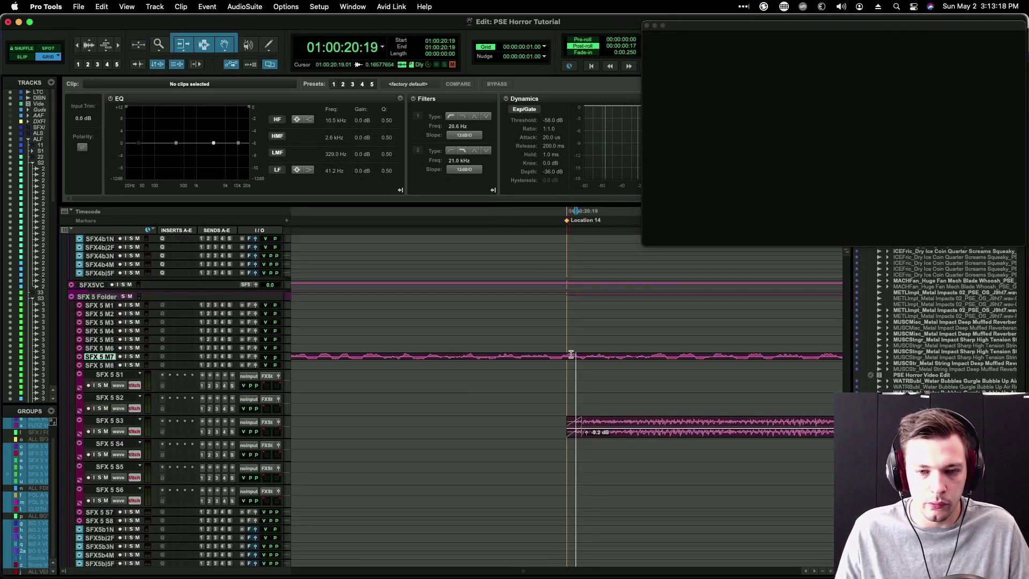
key(super+bracketleft)
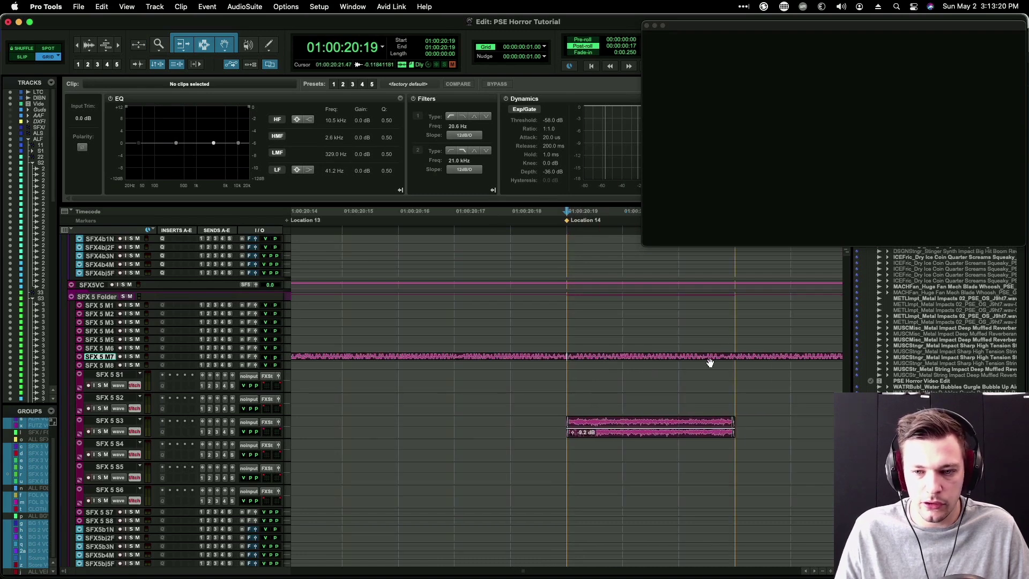
click(731, 356)
key(r)
key(r)
key(r)
click(618, 362)
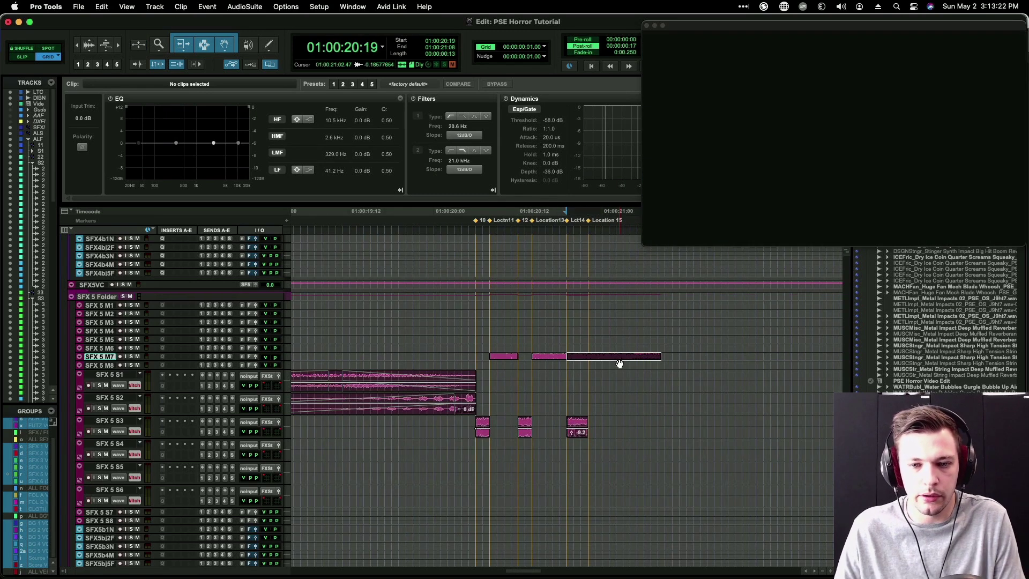
key(Delete)
key(super+z)
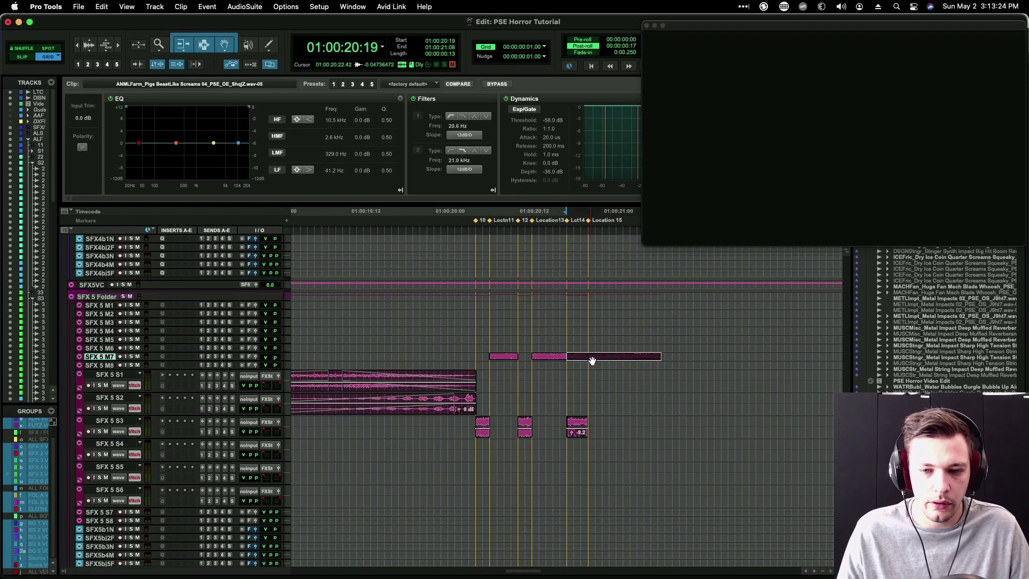
Step: Remove the pig squeal between Locations 14 and 15 so the last piece starts at Location 15, 01:00:20:22
click(587, 356)
key(super+bracketright)
key(super+bracketright)
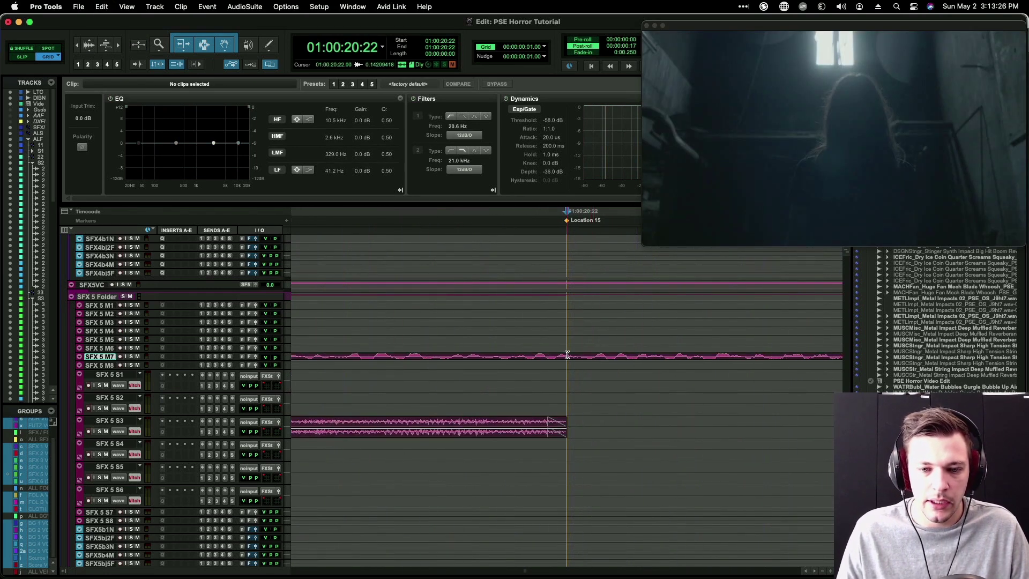
click(565, 356)
key(Delete)
key(super+bracketleft)
key(super+bracketleft)
key(super+bracketleft)
key(super+bracketleft)
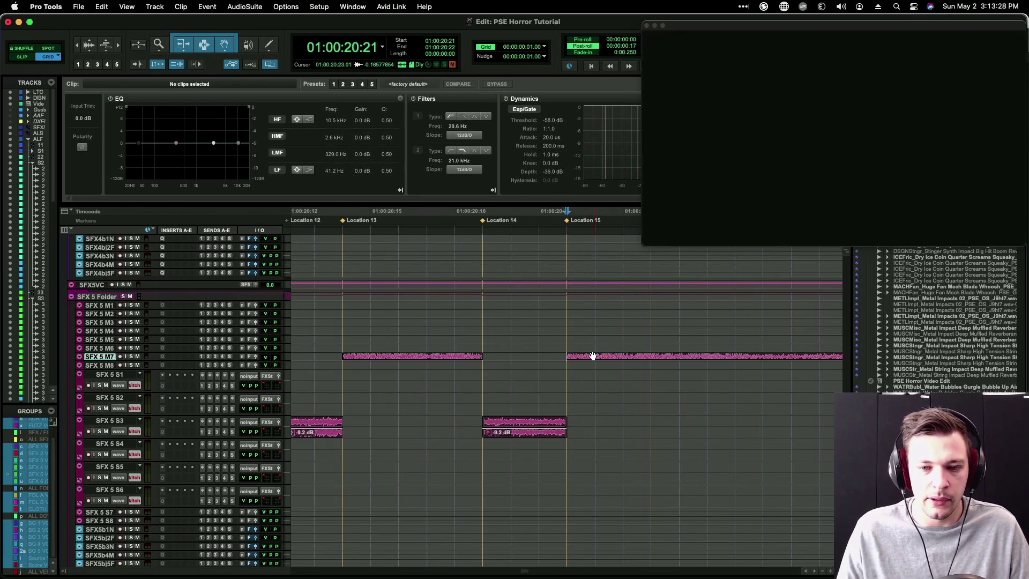
Step: Add a fade-out from 01:00:20:23 to the end of the last pig squeal piece
click(584, 355)
key(shift+Tab)
key(super+f)
key(Return)
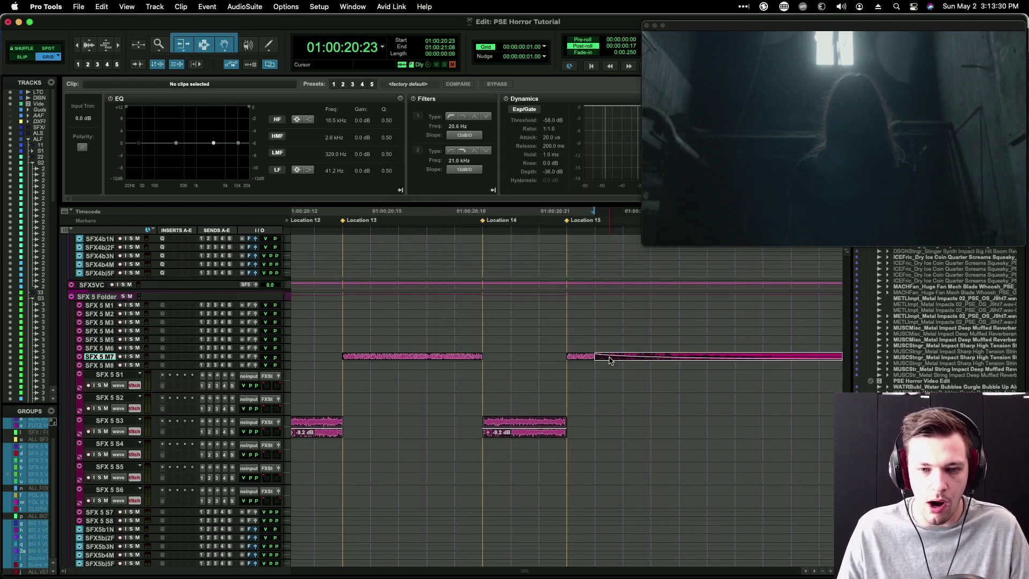
key(super+bracketright)
key(super+bracketright)
click(482, 356)
key(super+bracketleft)
key(super+bracketleft)
key(super+bracketleft)
key(super+bracketleft)
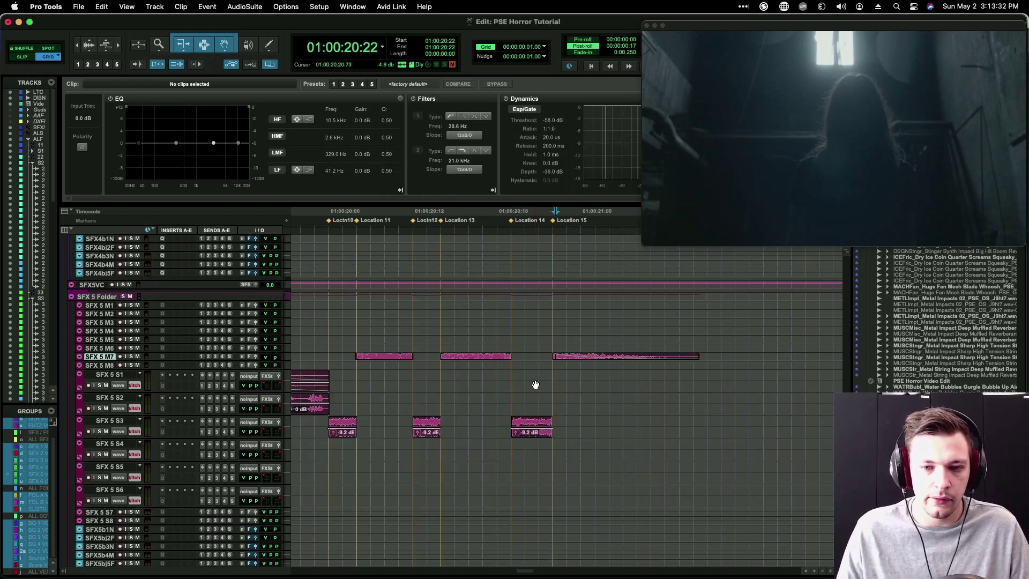
Step: Enlarge the SFX 5 M7 track and lower the clip gain of its three pig squeal pieces to -7.0 dB
click(474, 359)
shift+click(574, 360)
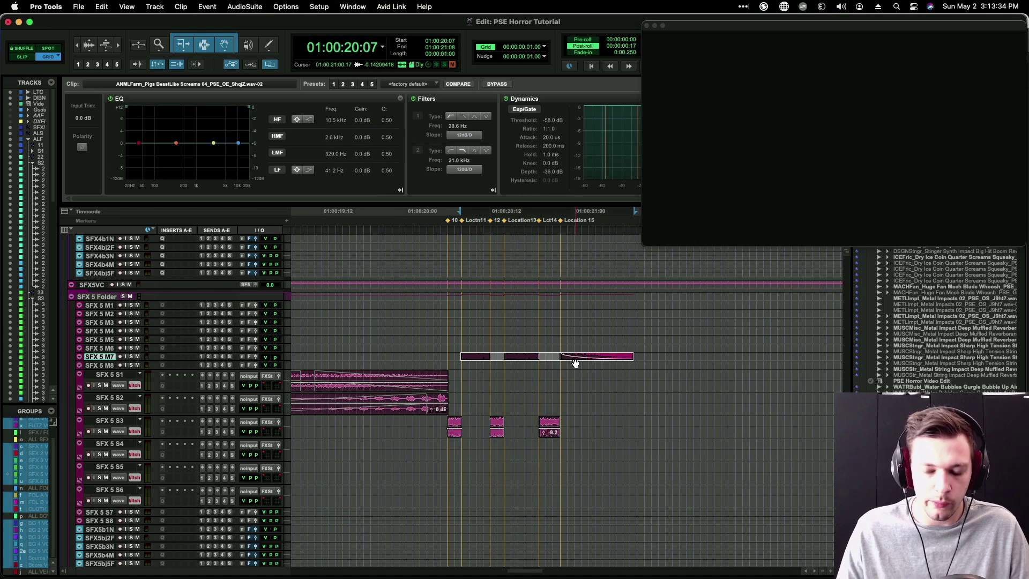
key(ctrl+Up)
key(ctrl+shift+Down)
key(ctrl+shift+Down)
key(ctrl+shift+Down)
key(ctrl+shift+Down)
key(ctrl+shift+Down)
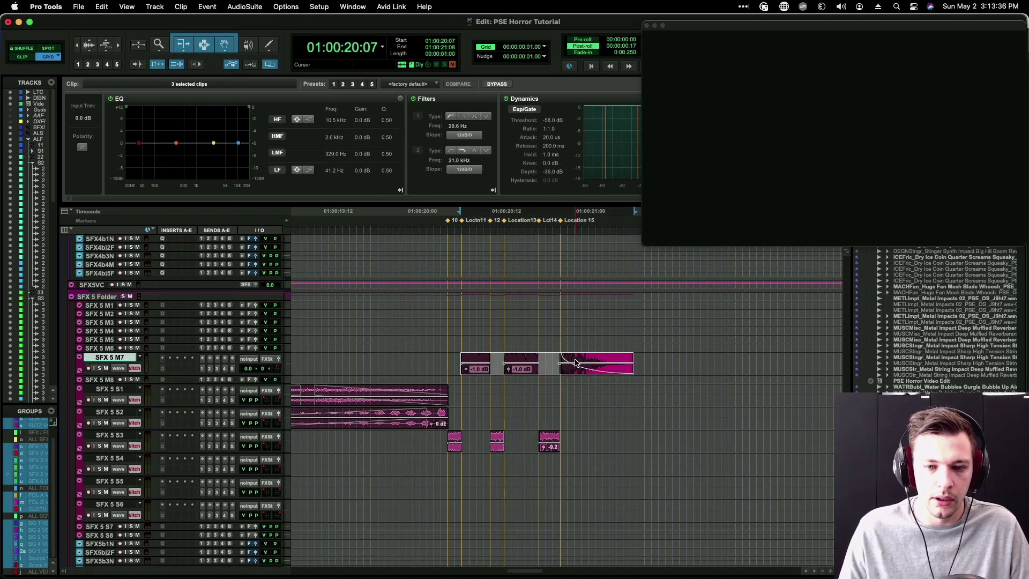
key(ctrl+shift+Down)
key(ctrl+shift+Down)
click(498, 396)
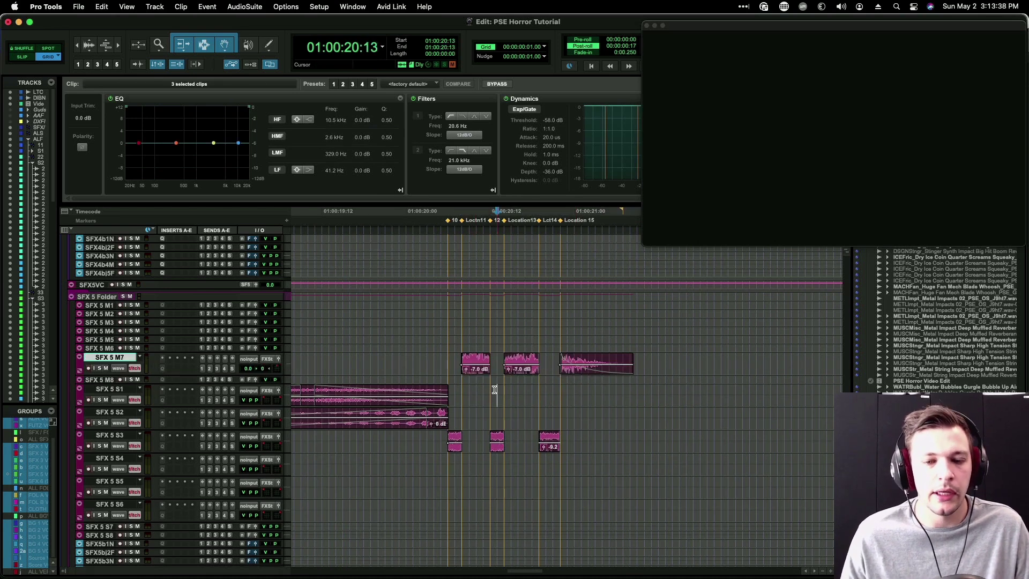
drag(465, 358, 533, 360)
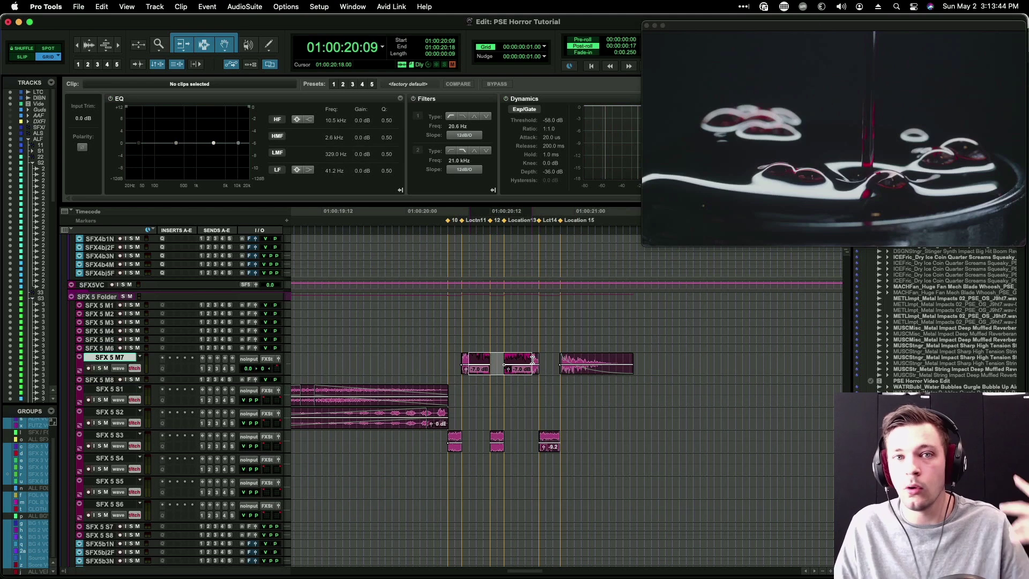
drag(532, 359, 532, 360)
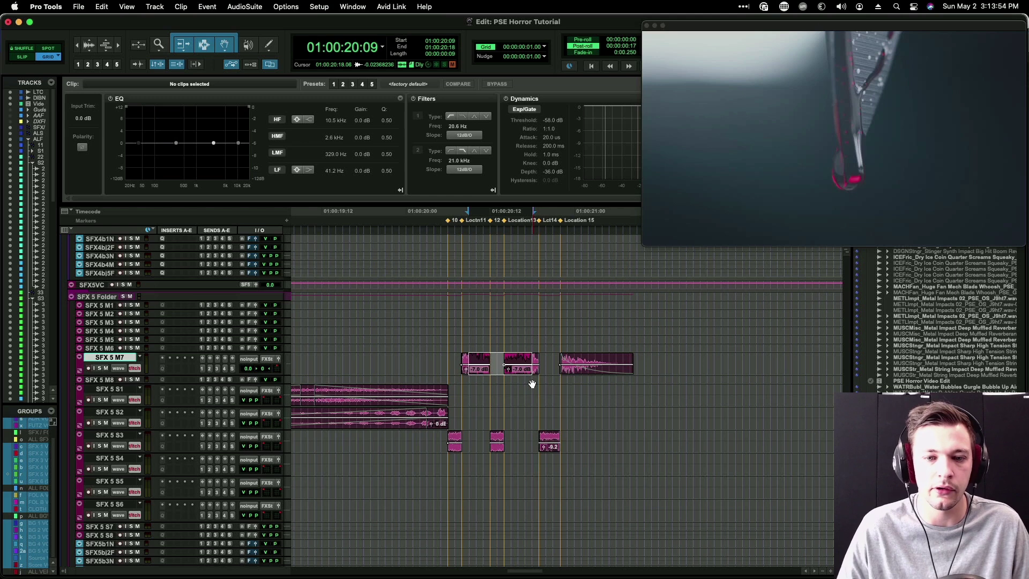
drag(447, 358, 735, 360)
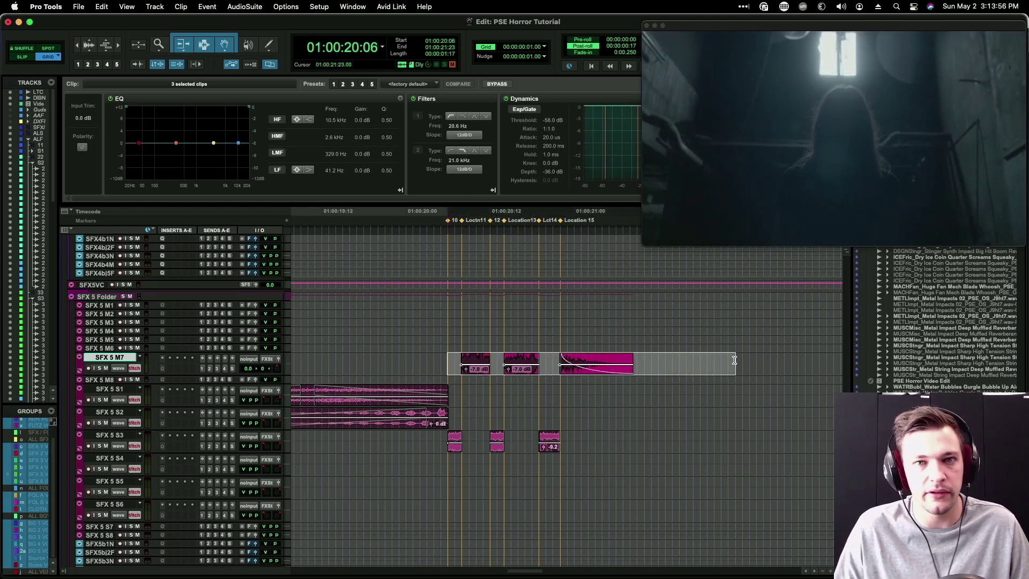
click(480, 358)
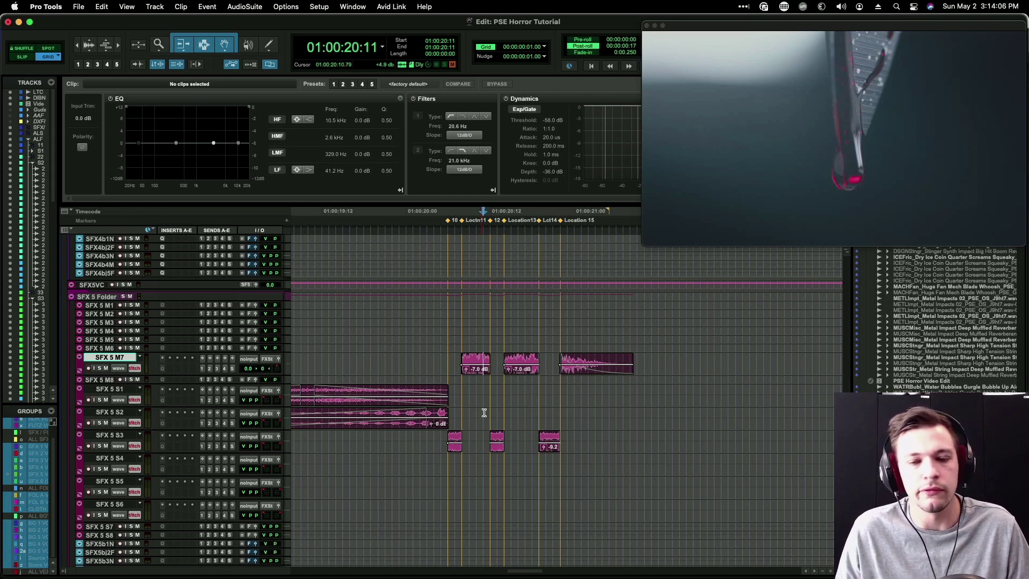
scroll(462, 336, left, 3)
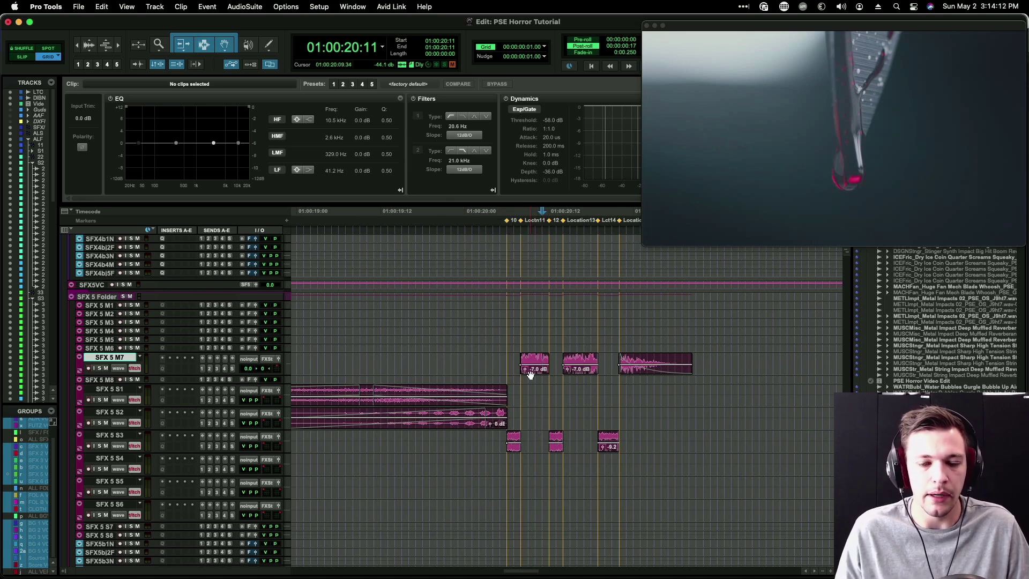
click(509, 359)
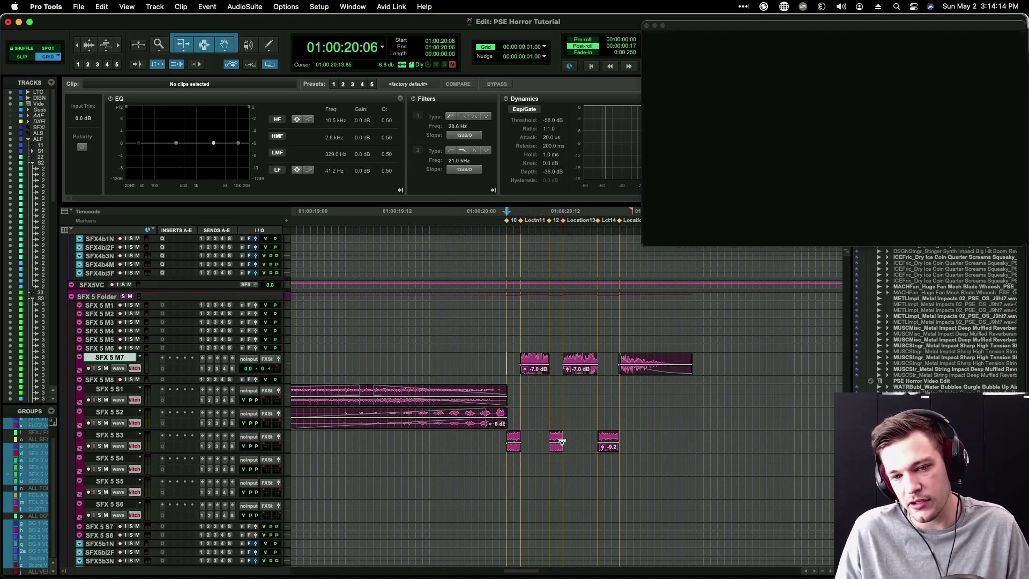
click(512, 364)
key(r)
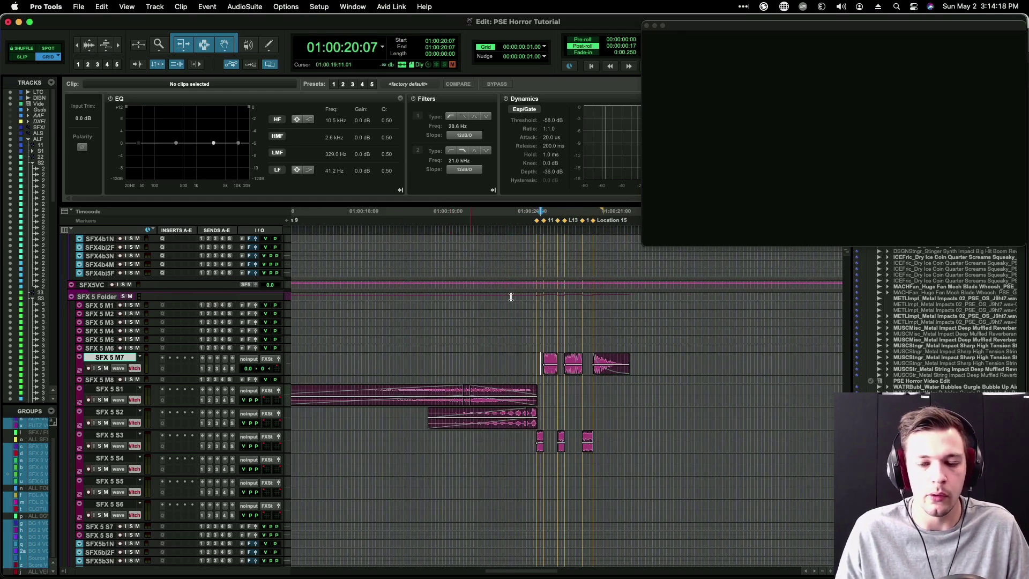
scroll(492, 292, up, 10)
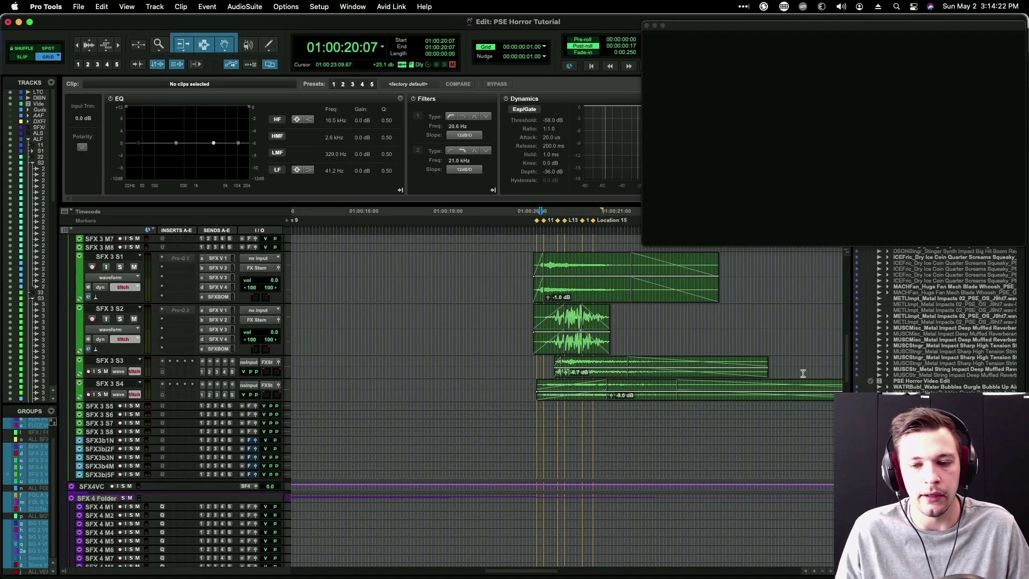
scroll(671, 343, down, 10)
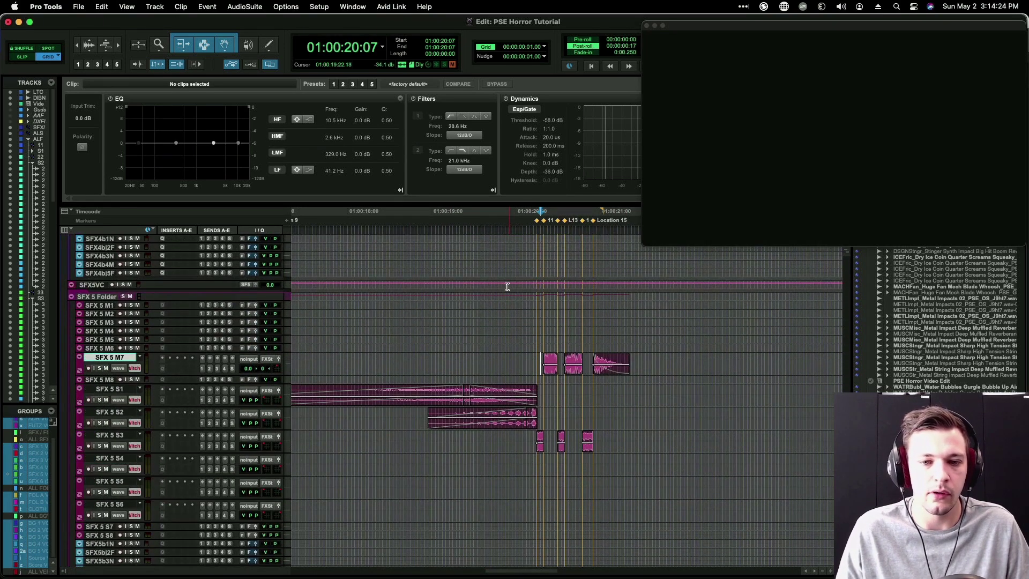
drag(534, 322, 612, 322)
drag(625, 321, 631, 322)
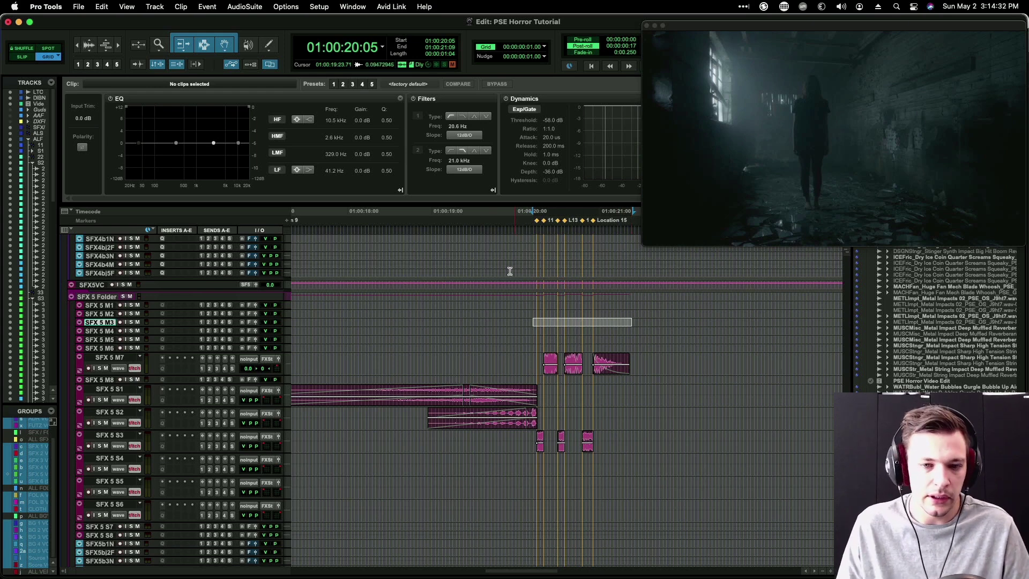
Step: Solo SFX5VC and play back the alternating scream sequence from Location 9, 01:00:17:00
click(482, 284)
key(super+bracketleft)
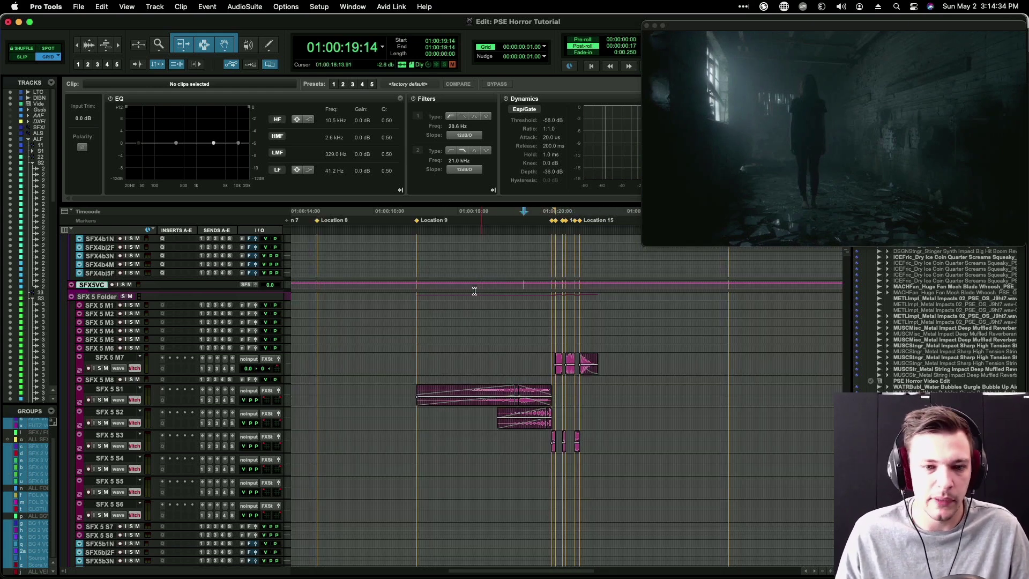
click(415, 287)
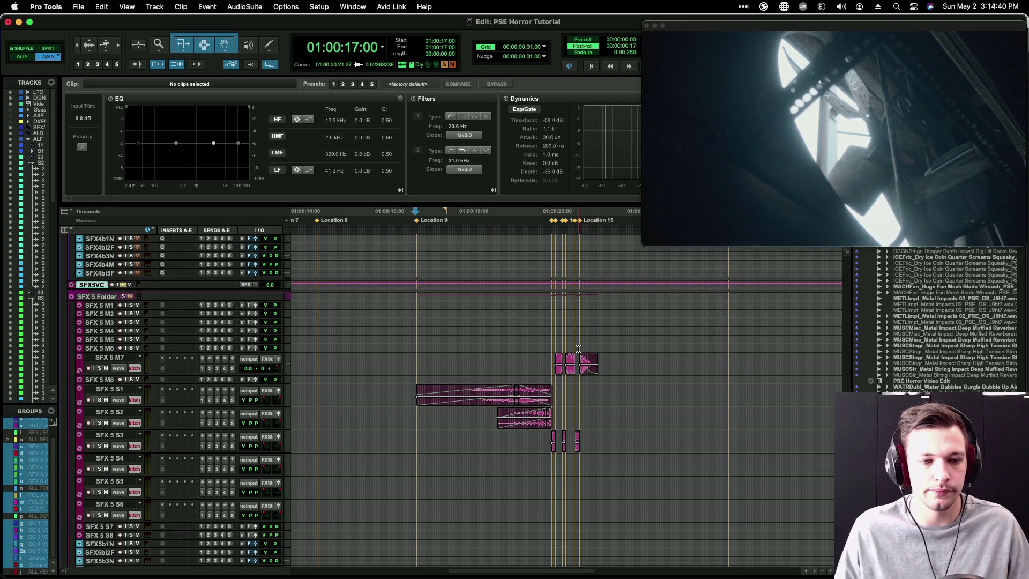
key(space)
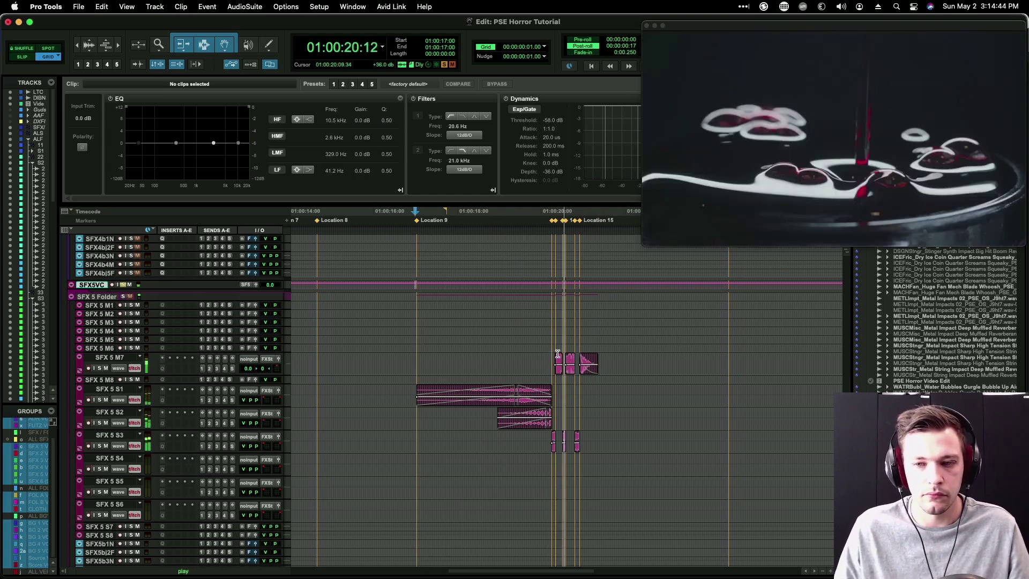
key(space)
click(611, 366)
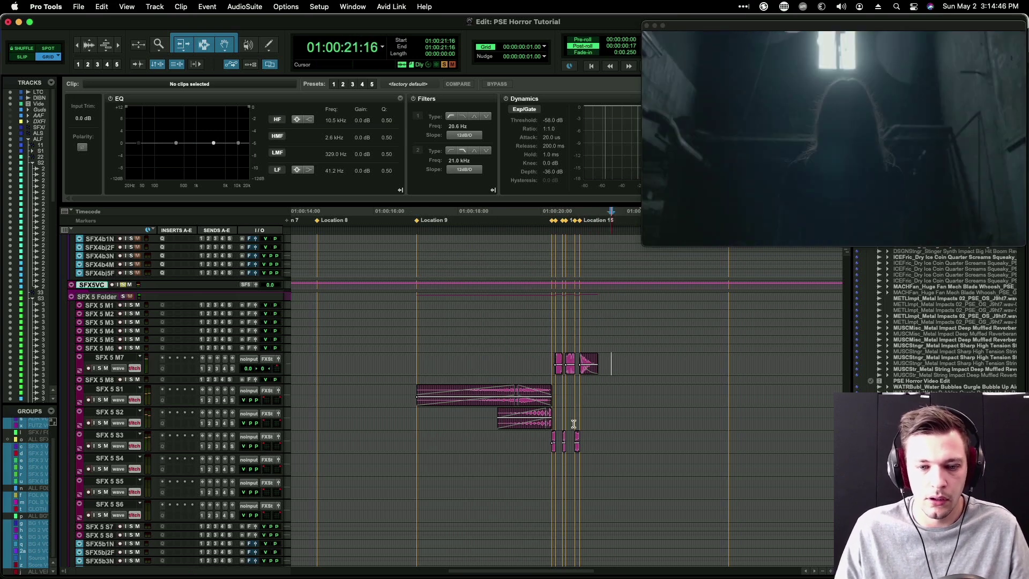
Step: Lower the clip gain of the three scream pieces on SFX 5 S3 to -11.2 dB
key(t)
key(t)
key(t)
key(r)
scroll(432, 430, left, 3)
drag(392, 441, 574, 440)
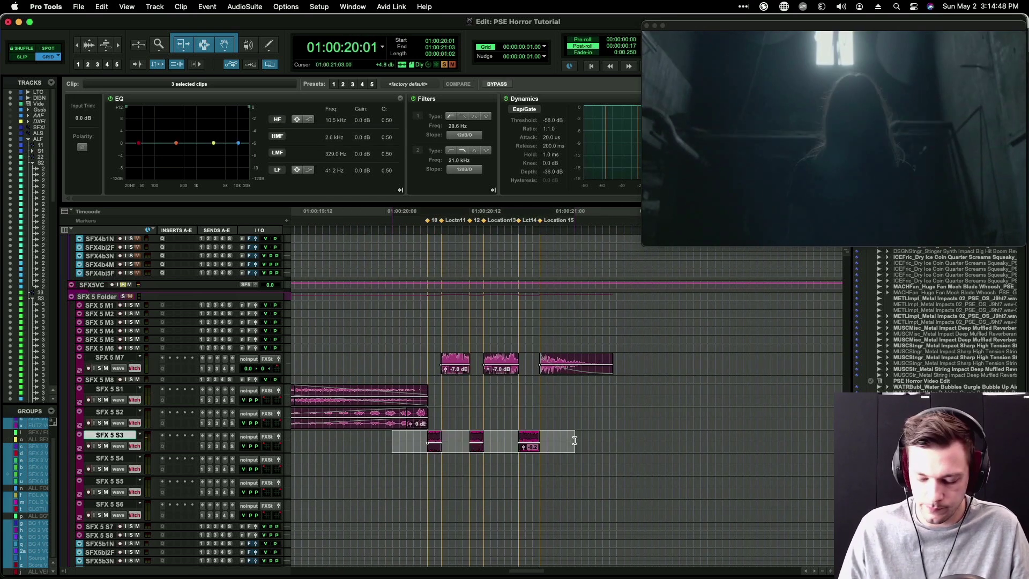
click(575, 444)
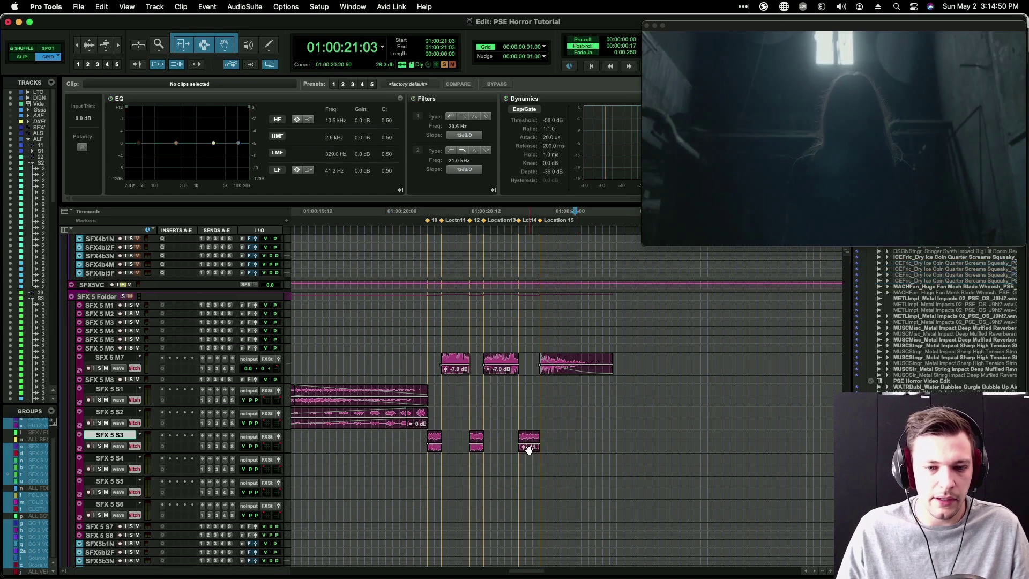
scroll(477, 397, up, 4)
click(431, 447)
scroll(471, 393, down, 4)
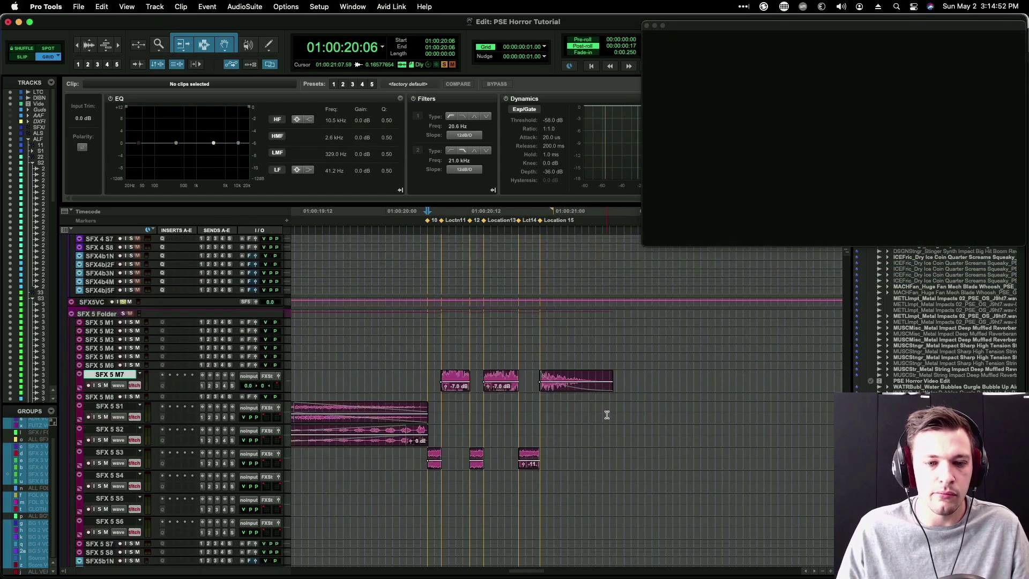
Step: Enlarge the SFX 5 M8 track and move the three pig squeal pieces from SFX 5 M7 down to it, keeping their timing
click(431, 386)
key(ctrl+Up)
key(ctrl+Up)
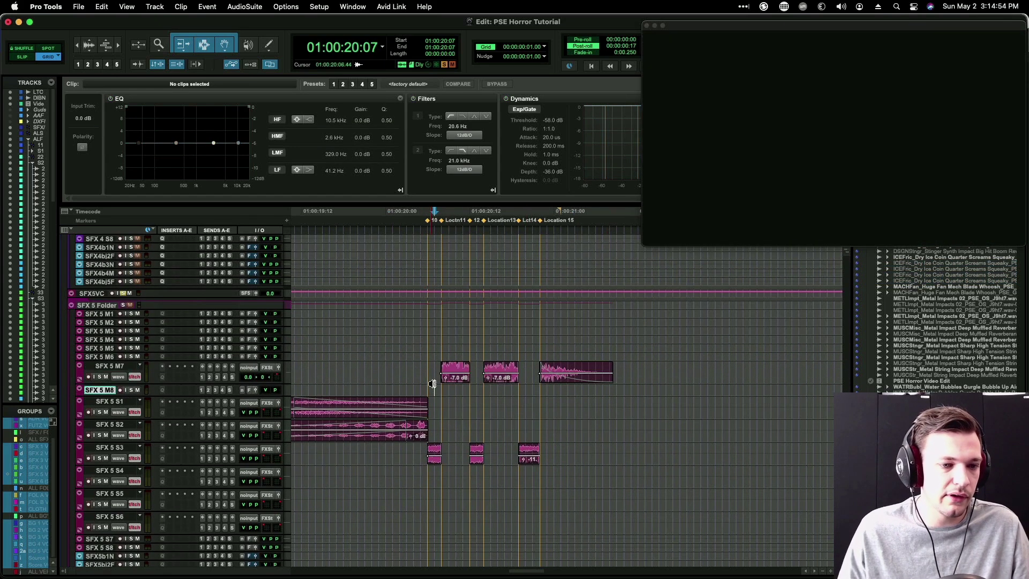
key(r)
key(r)
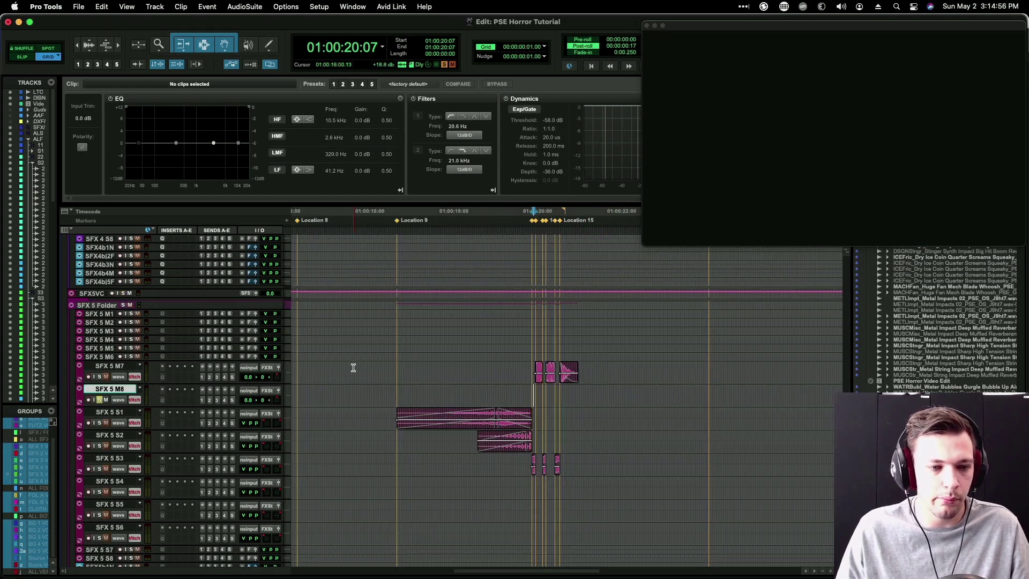
drag(512, 372, 562, 409)
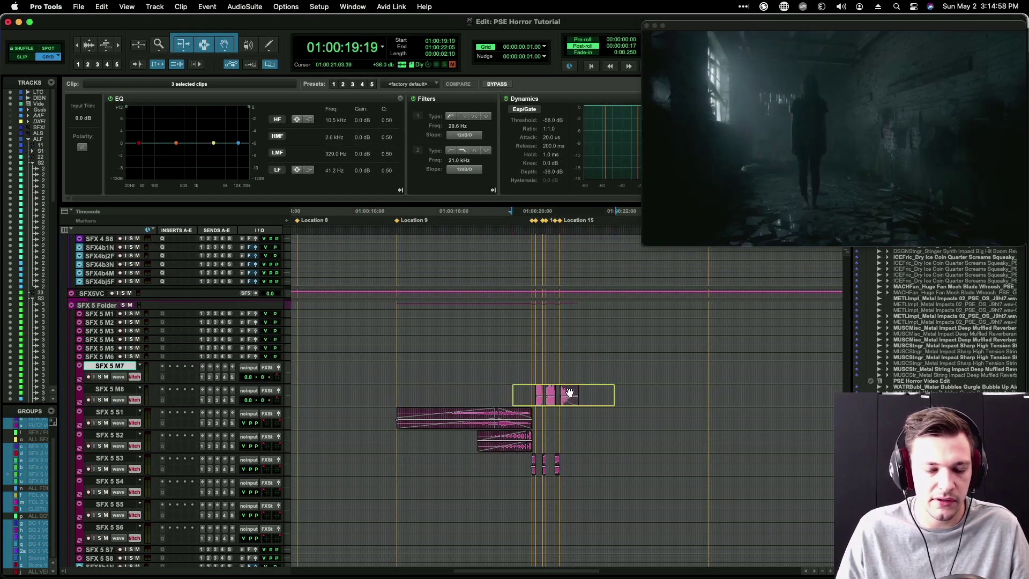
Step: Play back the sequence from 01:00:16:17, just before Location 9, to review the alternating screams
click(382, 365)
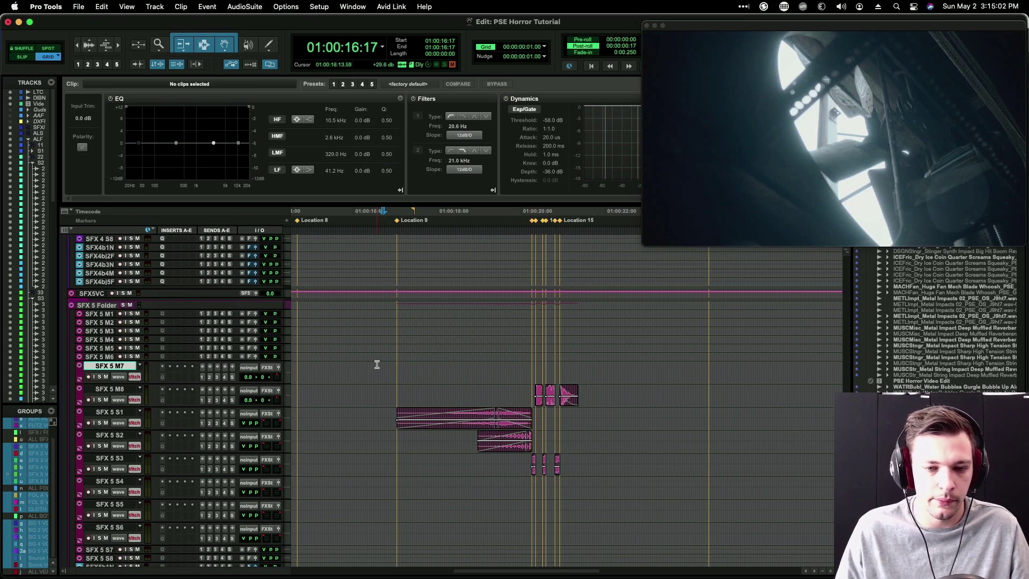
key(space)
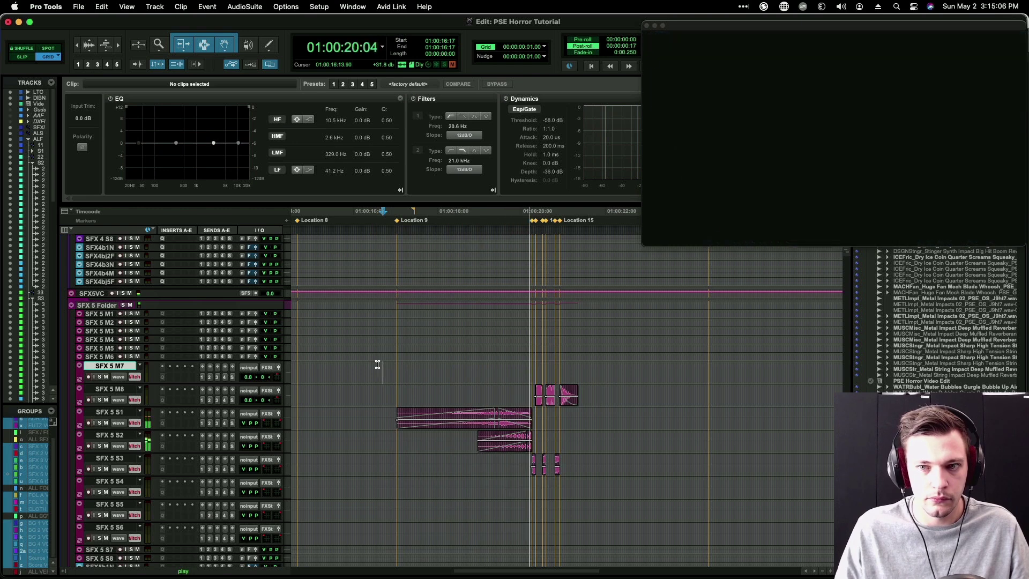
scroll(543, 384, up, 5)
scroll(543, 385, down, 5)
key(space)
Step: Place the edit cursor on SFX 5 S3 at 01:00:20:03, just before the first scream piece at Location 10
click(586, 391)
key(t)
key(t)
key(t)
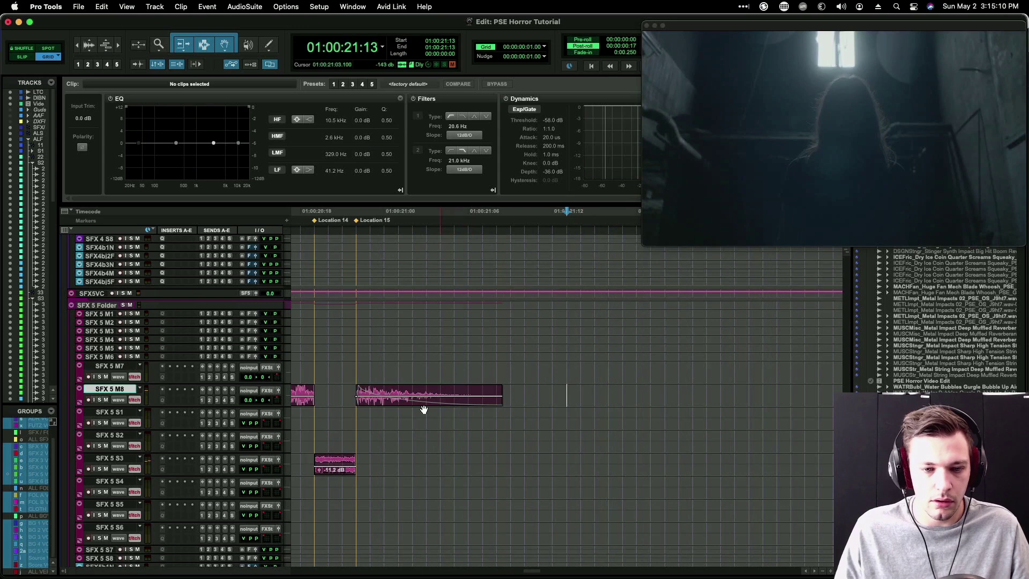
scroll(471, 404, left, 5)
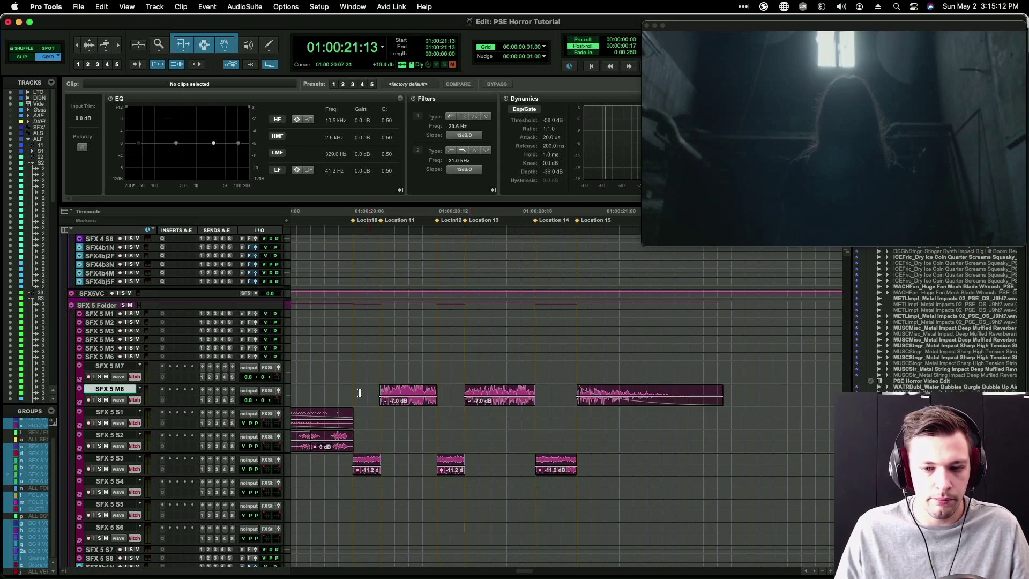
click(310, 461)
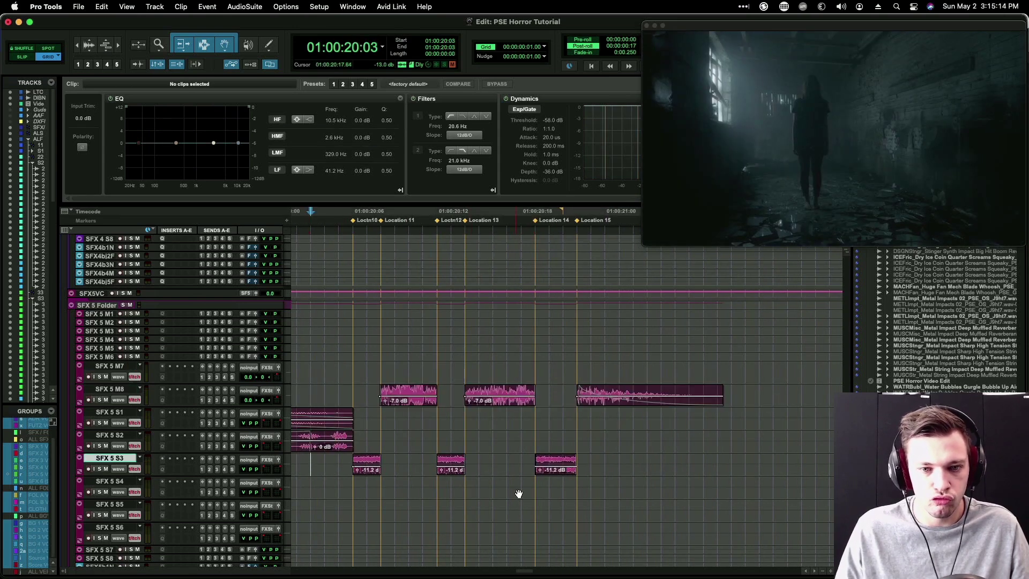
Step: Switch to SoundQ, look through the scream results and narrow the search to "scream death"
key(super+Tab)
click(468, 290)
scroll(479, 265, down, 5)
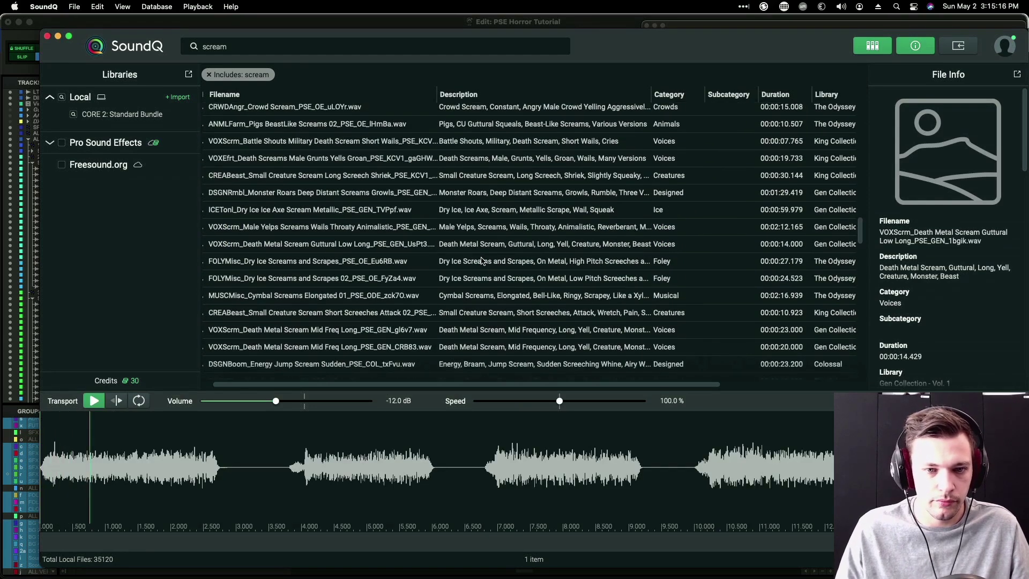
click(482, 261)
scroll(487, 241, down, 5)
click(252, 45)
text(death)
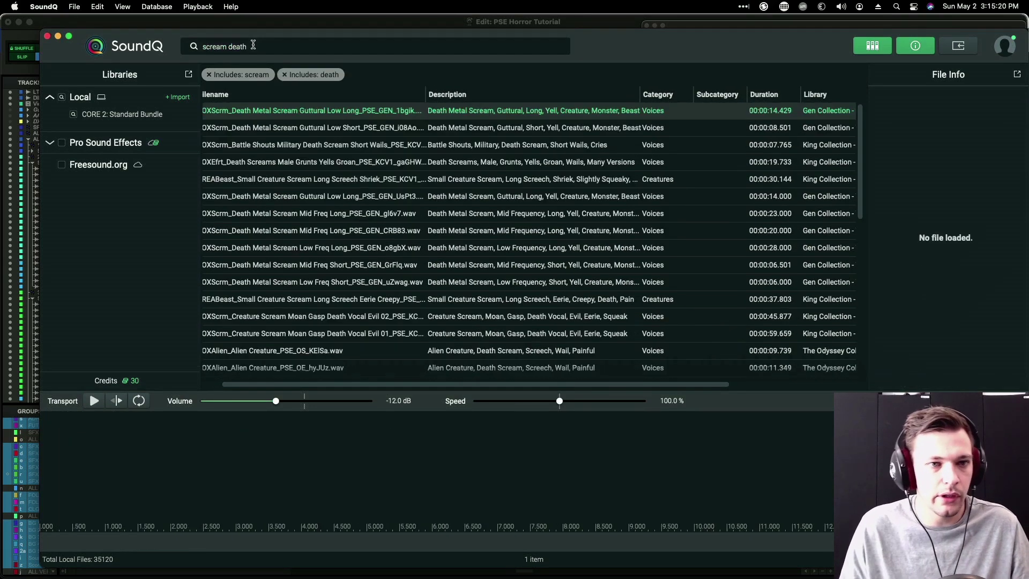
Step: Audition the Death Screams Male Grunts and following results, and lower the preview volume to -21.6 dB
click(319, 167)
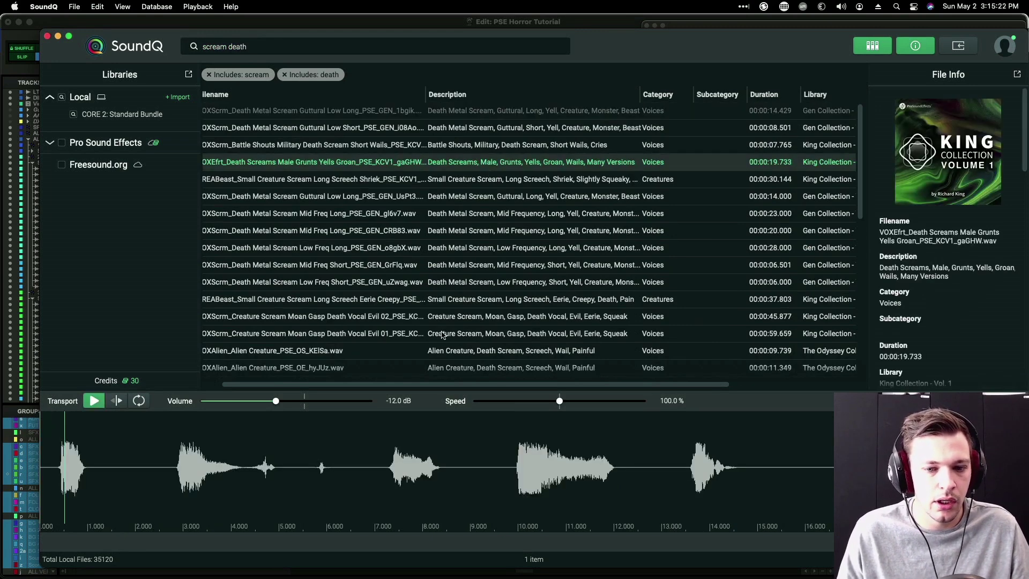
key(Down)
key(Down)
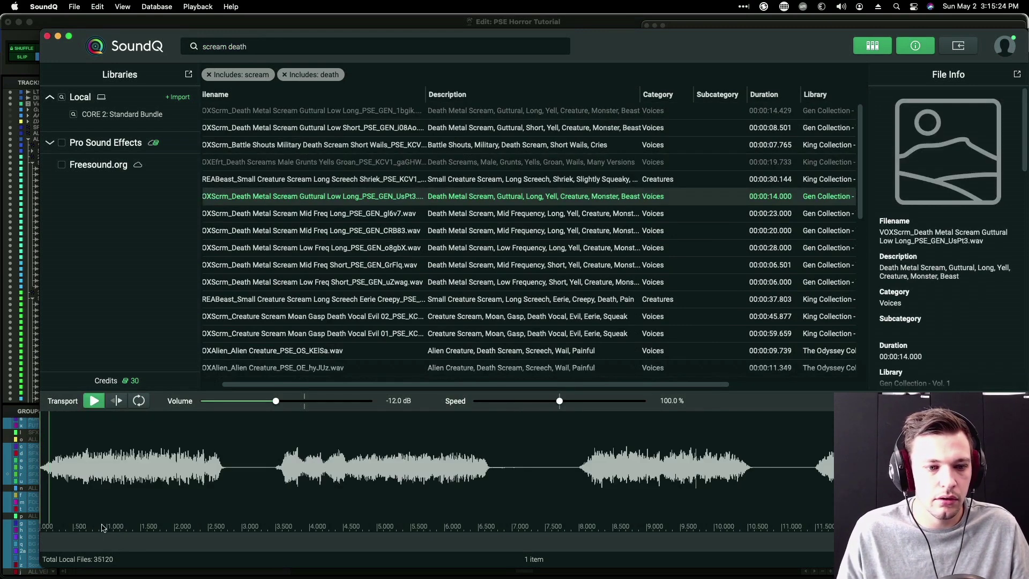
drag(258, 397, 255, 400)
Step: Audition the mid-frequency death metal screams and Victim Male Short Singles, and browse the remaining death scream results
click(496, 214)
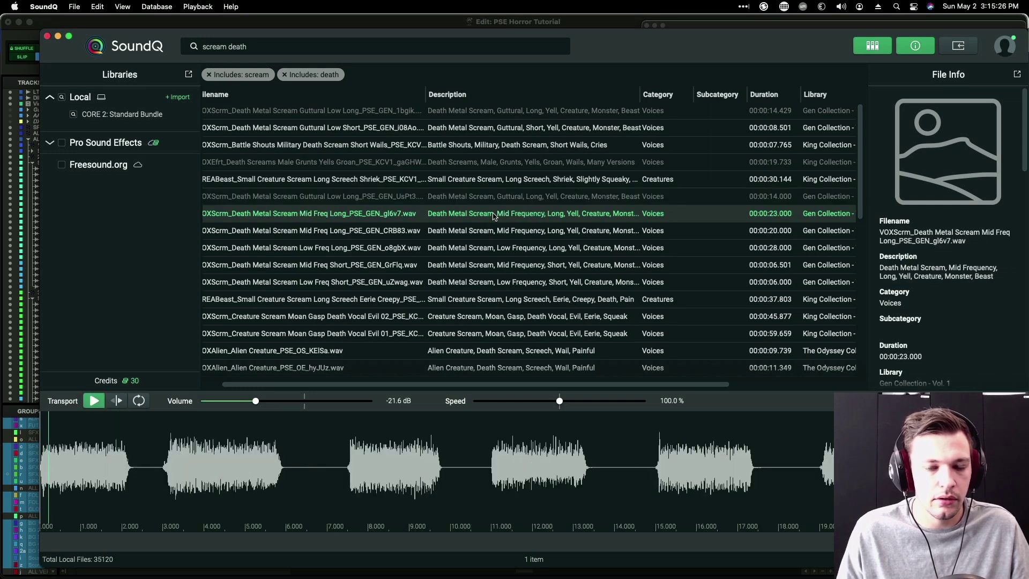
click(487, 264)
scroll(485, 252, down, 5)
click(472, 230)
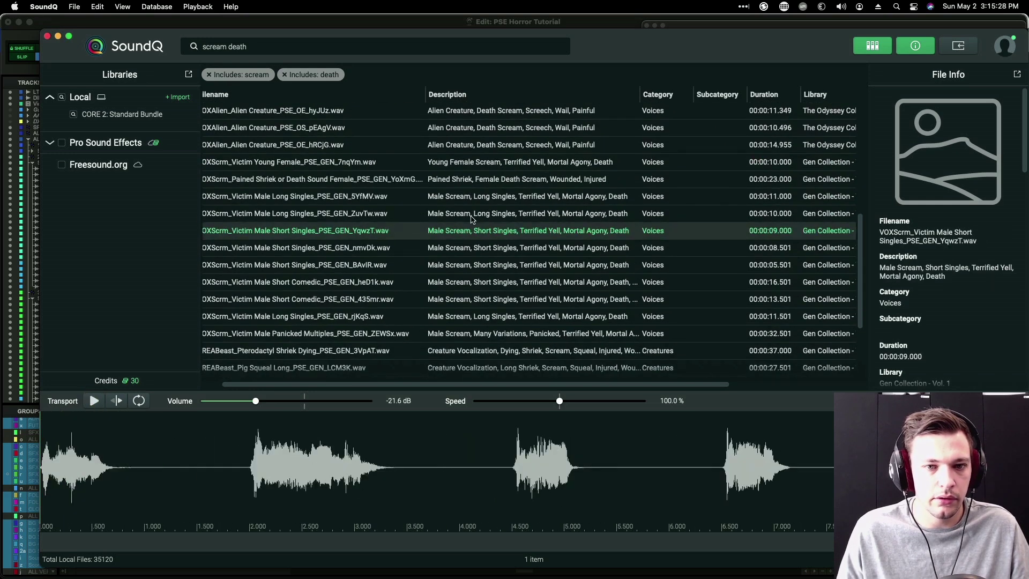
scroll(468, 187, down, 4)
scroll(468, 187, left, 1)
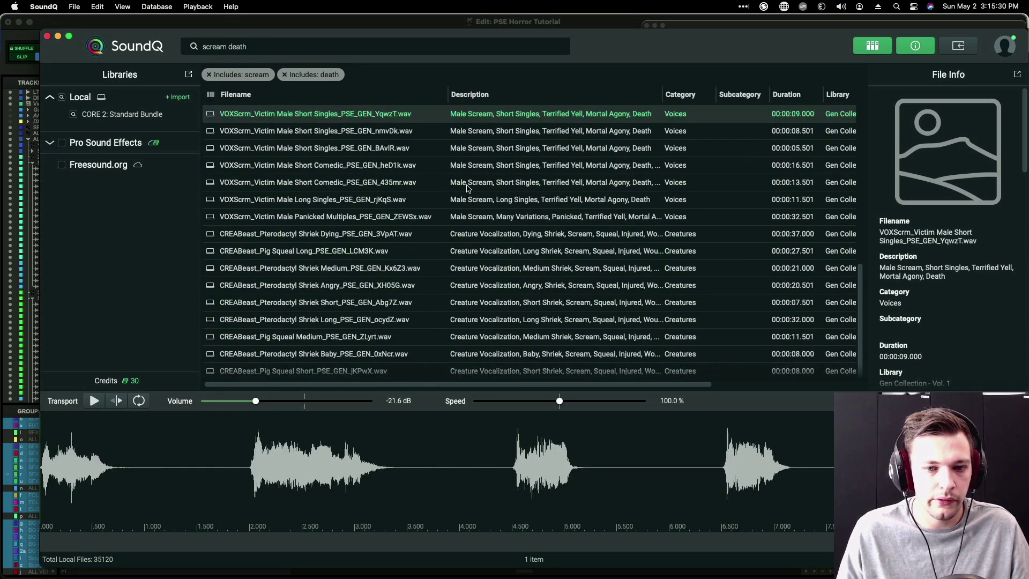
scroll(418, 279, up, 8)
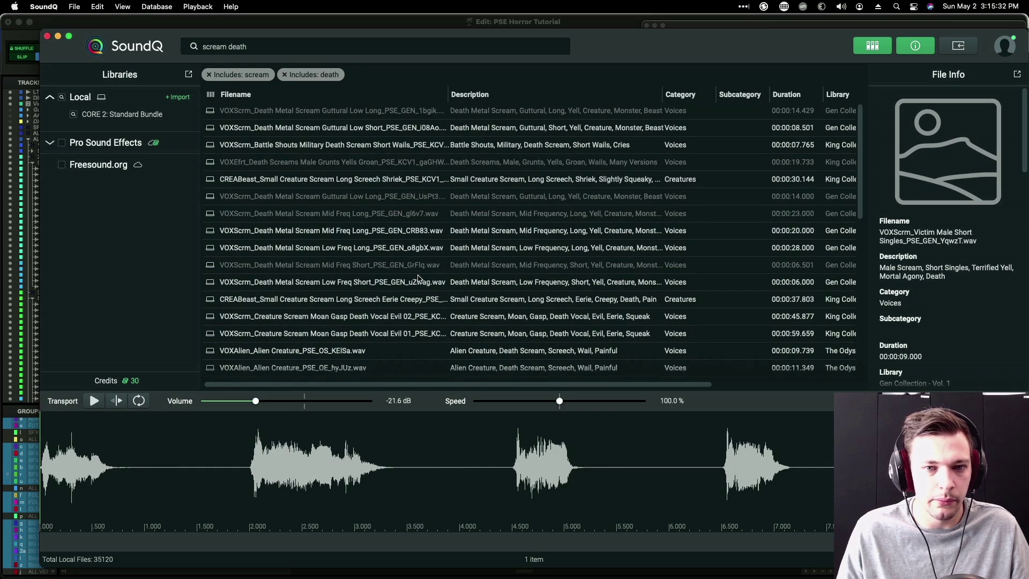
Step: Replace the search with "female scream"
click(264, 47)
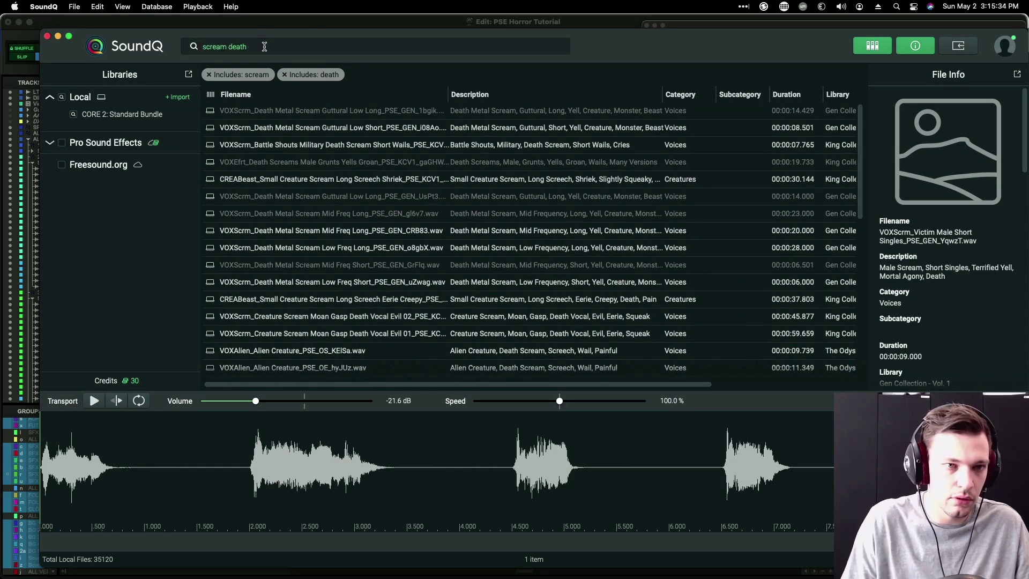
key(super+a)
key(BackSpace)
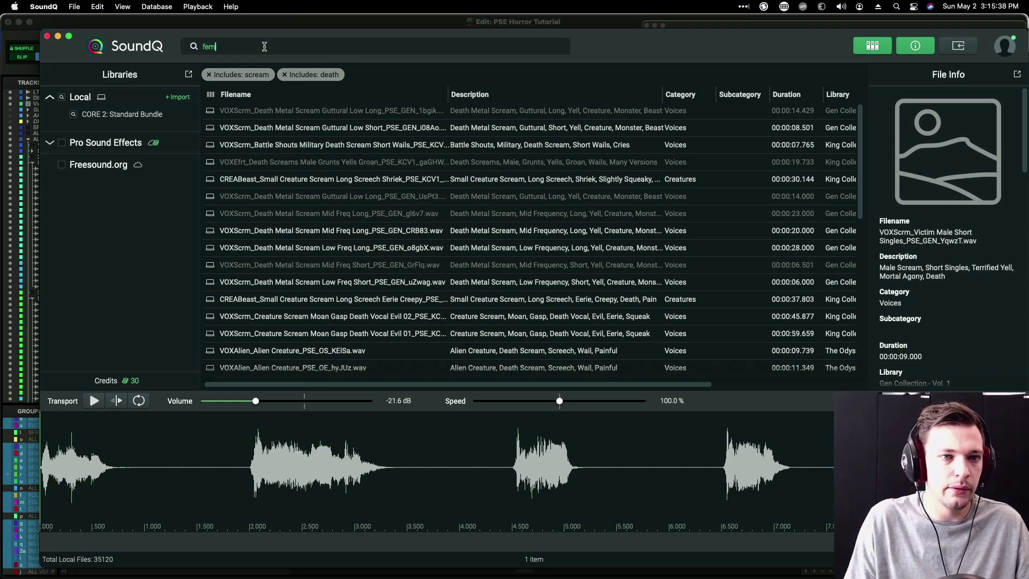
text(female scream)
key(Return)
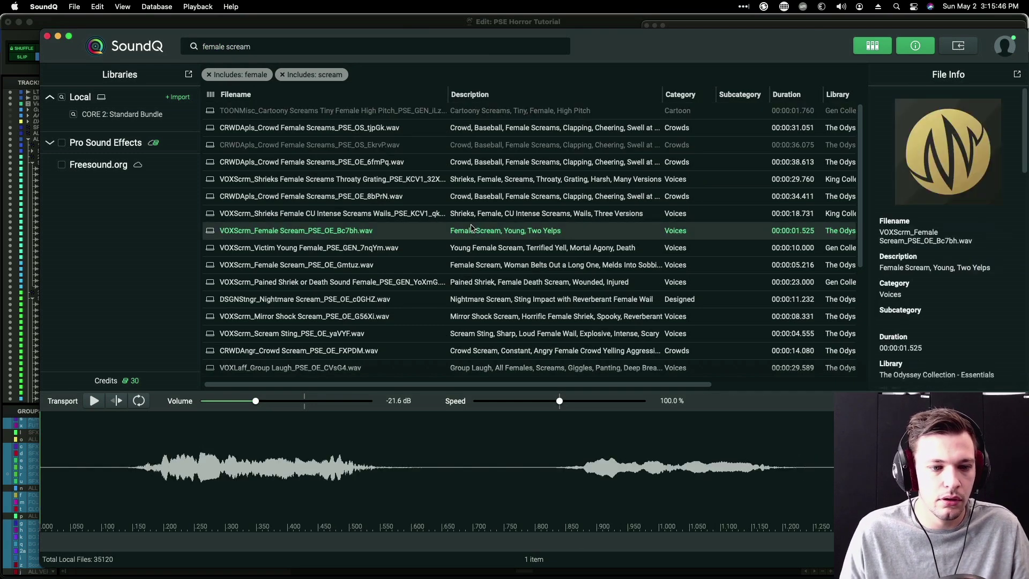
Step: Audition the female screams and select the section from about 7 to 8 seconds of VOXScrm_Shrieks Female CU Intense Screams Wails
key(space)
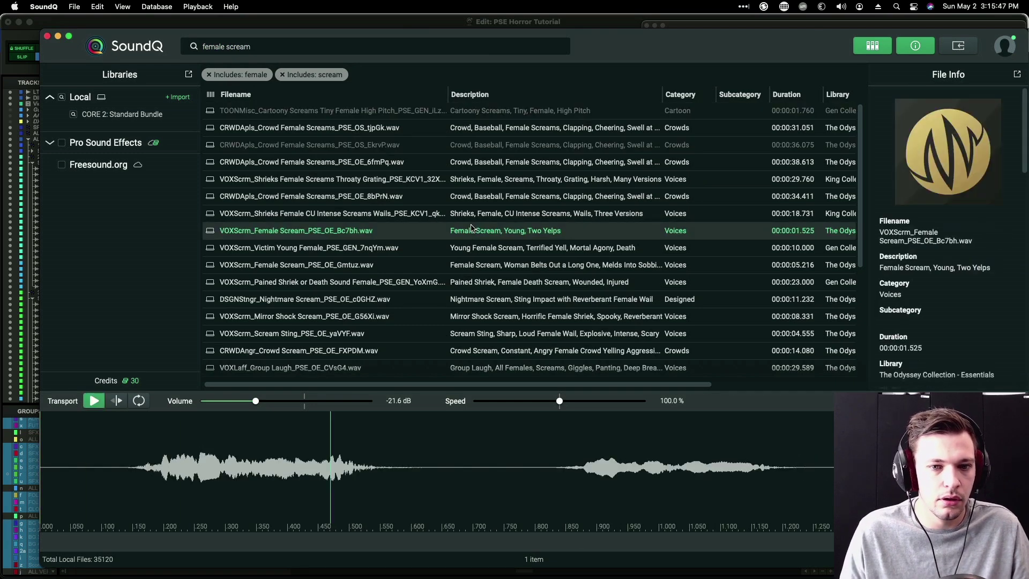
click(481, 214)
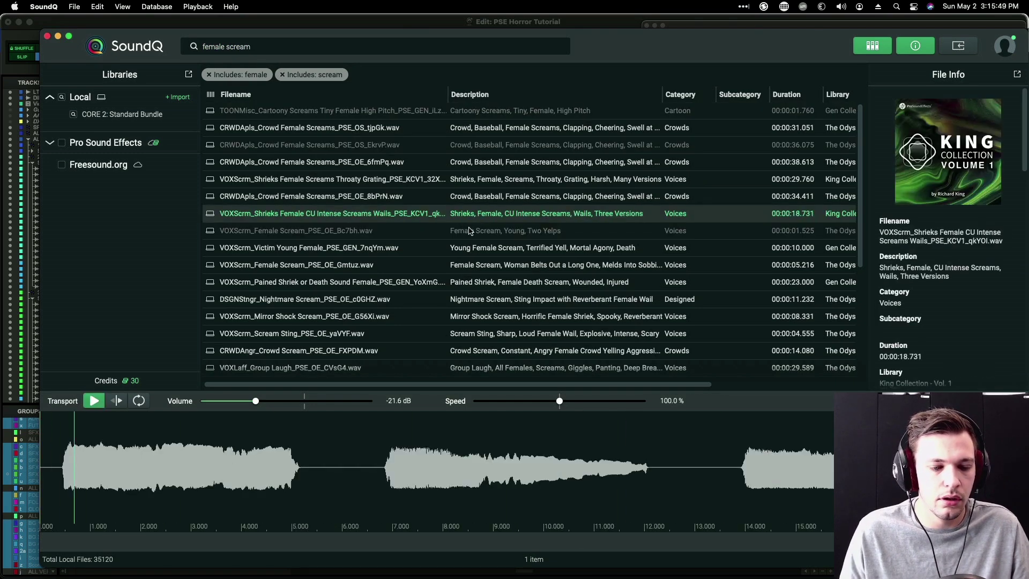
key(space)
click(398, 464)
key(space)
click(396, 469)
key(space)
mouse_move(395, 466)
mouse_down()
mouse_move(454, 450)
mouse_move(444, 448)
mouse_up()
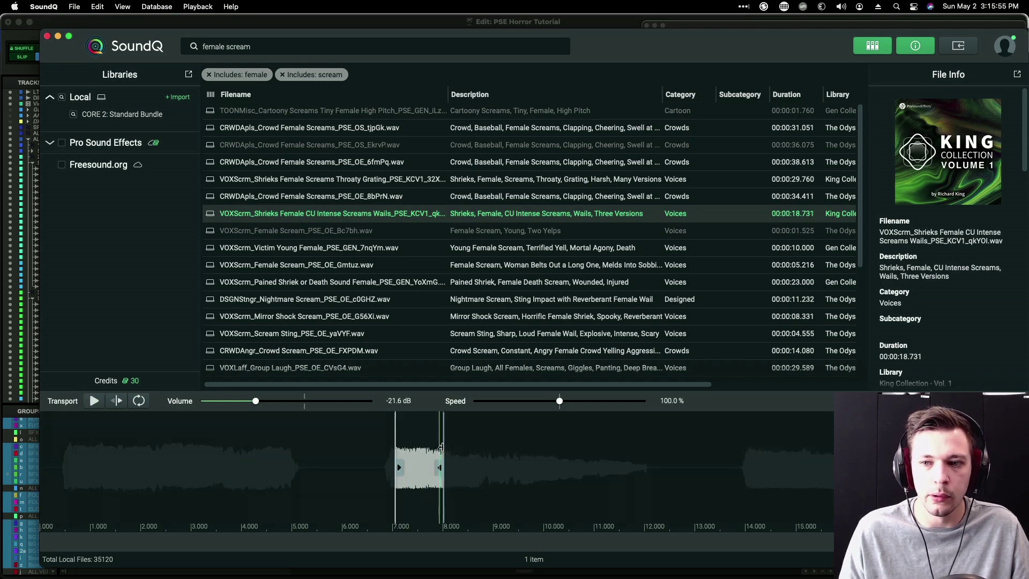
Step: Check the insertion point in Pro Tools and send the selected female shriek section there from SoundQ
key(super+Tab)
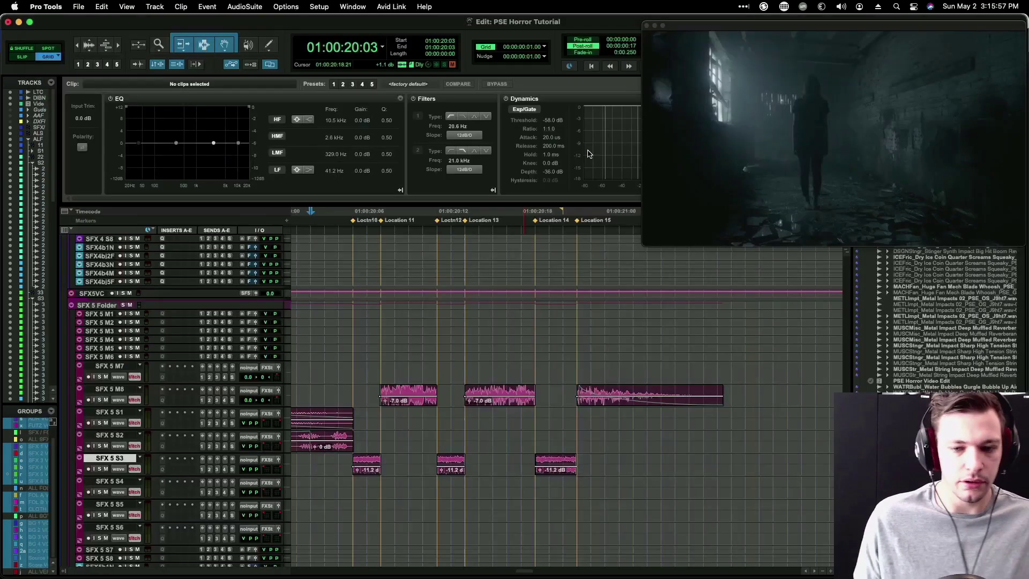
key(super+Tab)
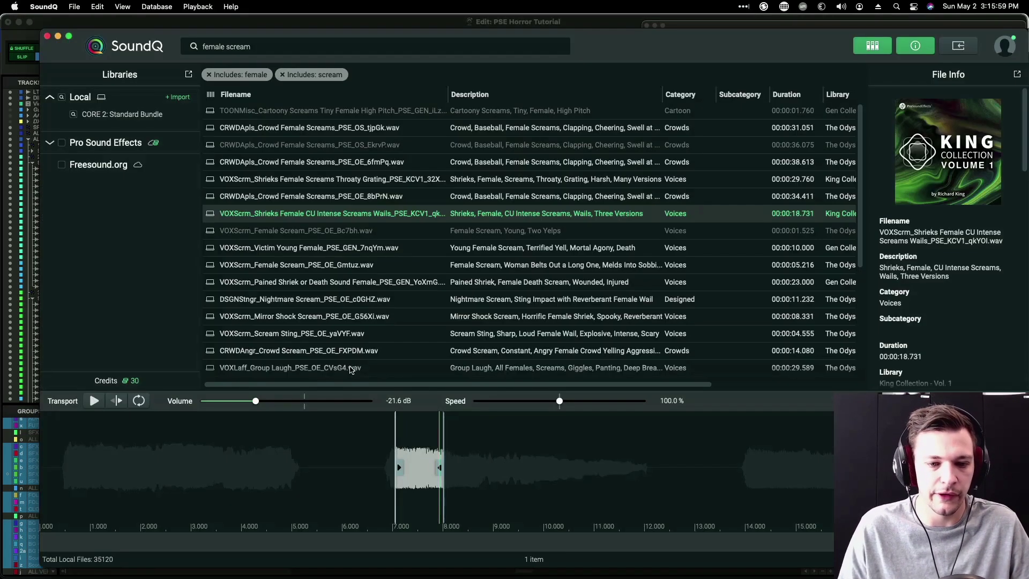
key(s)
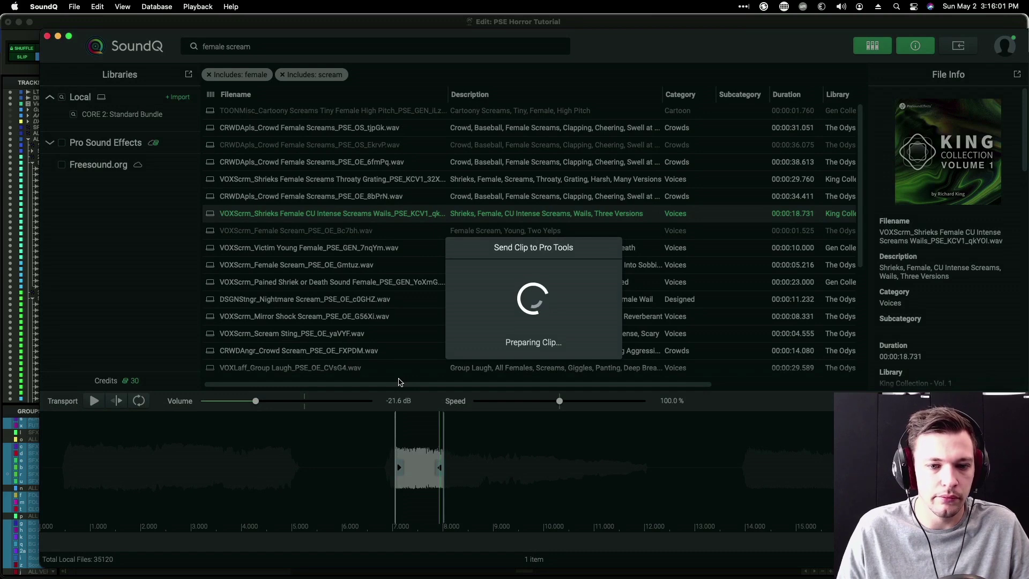
Step: Split the imported female shriek on SFX 5 M7 to match the span of the SFX 5 S3 ice scream at Location 10
key(super+bracketright)
key(super+bracketright)
key(super+bracketright)
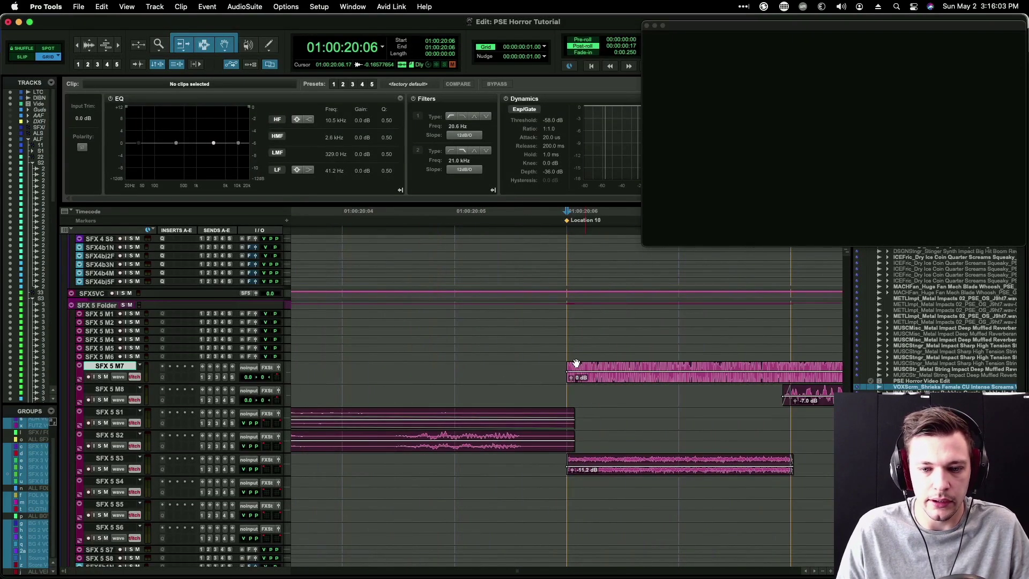
click(624, 474)
key(r)
scroll(625, 474, right, 3)
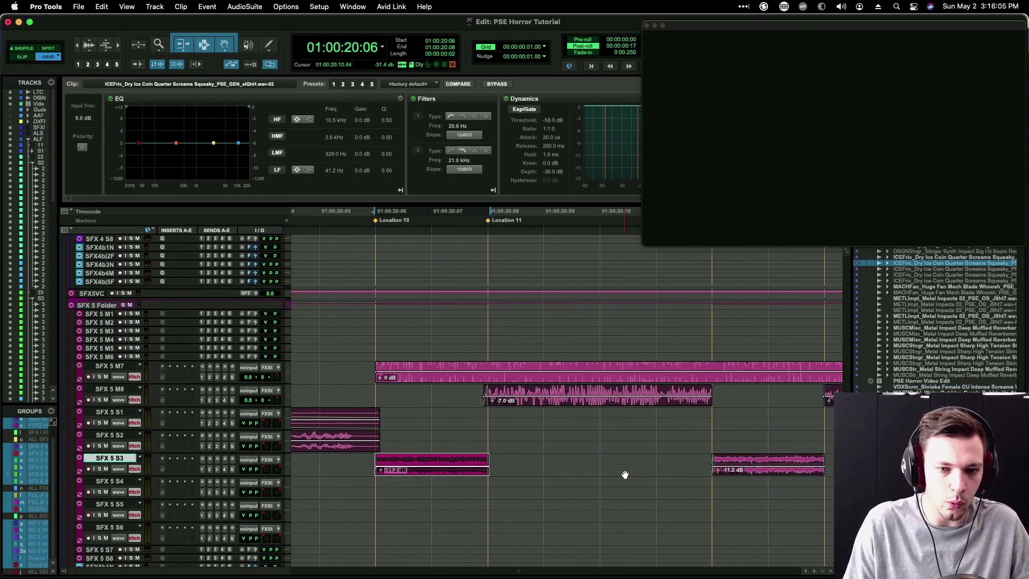
key(p)
key(p)
key(p)
key(p)
key(super+t)
key(super+z)
key(super+e)
Step: Trim the remaining SFX 5 M7 shriek's start to one frame before Location 12 and split it one frame after Location 13
scroll(630, 474, right, 4)
click(583, 473)
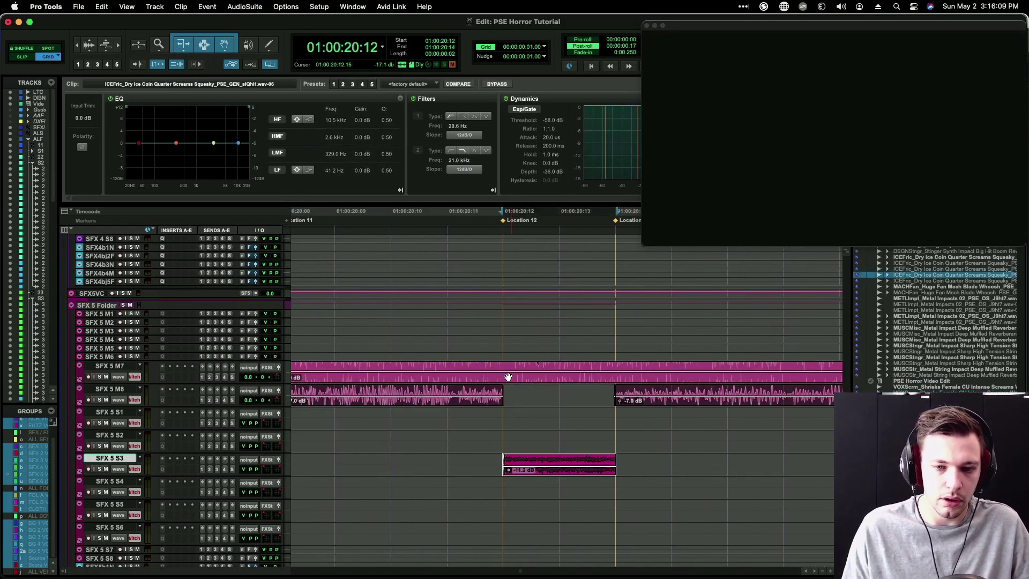
click(485, 364)
key(a)
click(661, 369)
key(super+e)
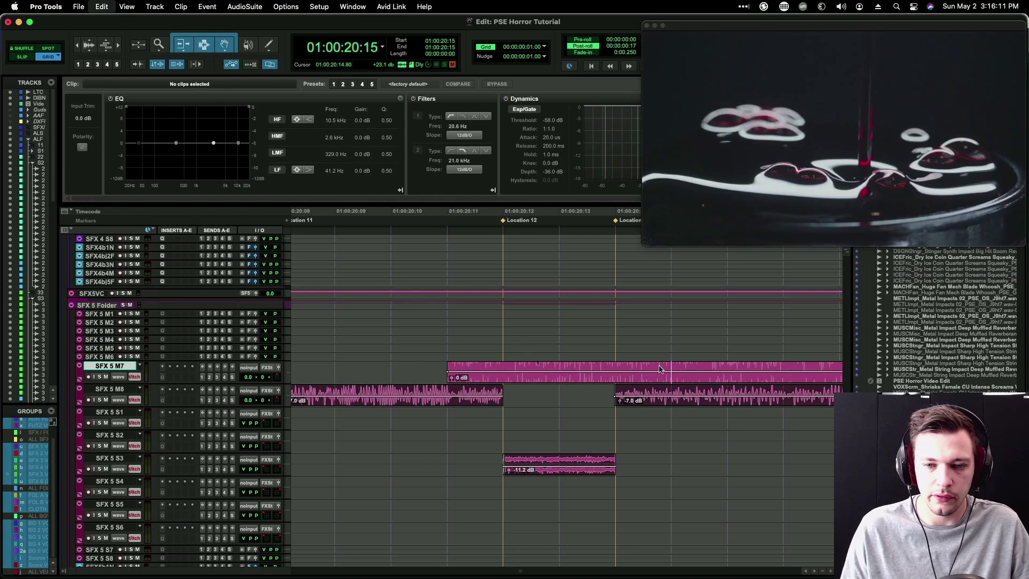
Step: Trim both ends of the last SFX 5 M7 shriek piece so it loosely surrounds the final SFX 5 S3 clip
key(r)
key(r)
click(642, 368)
key(a)
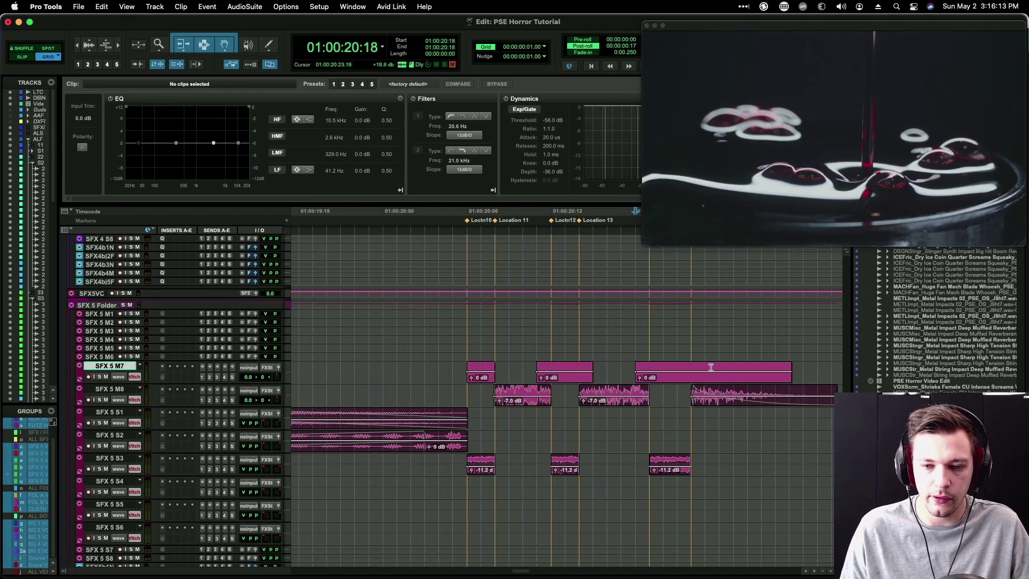
click(713, 367)
key(s)
Step: Trim the middle SFX 5 M7 shriek to the exact span of the SFX 5 S3 clip between Locations 12 and 13
click(561, 475)
key(p)
key(p)
key(p)
key(p)
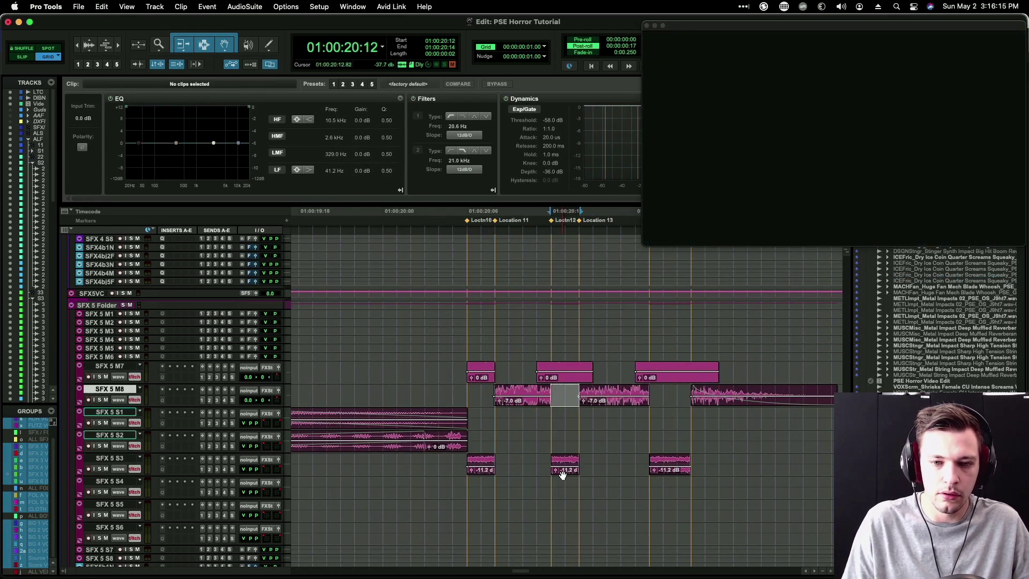
key(super+t)
Step: Add a 10 ms fade-in and fade-out to the middle shriek clip on SFX 5 M7 using Batch Fades
key(f)
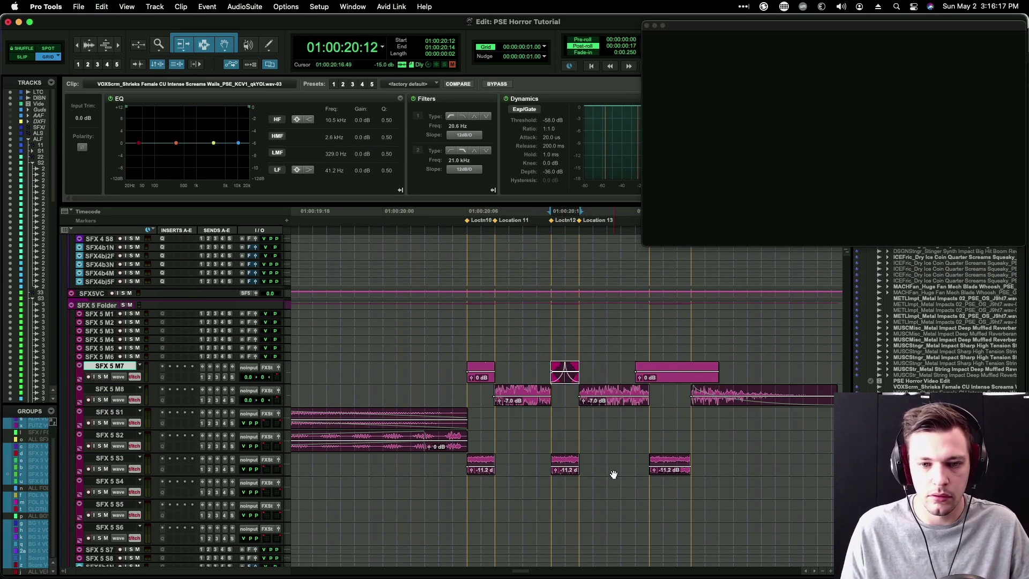
key(super+f)
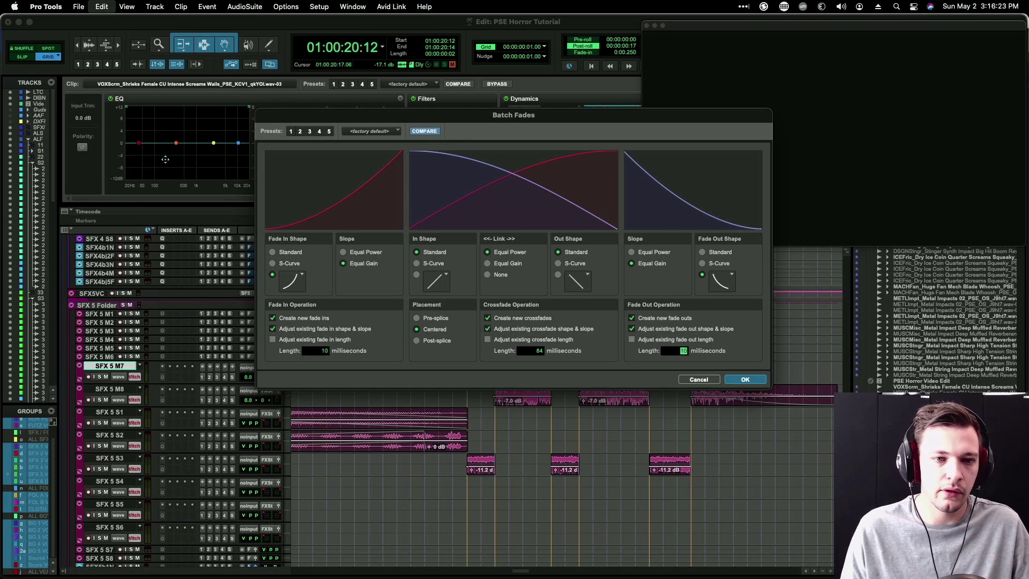
key(Return)
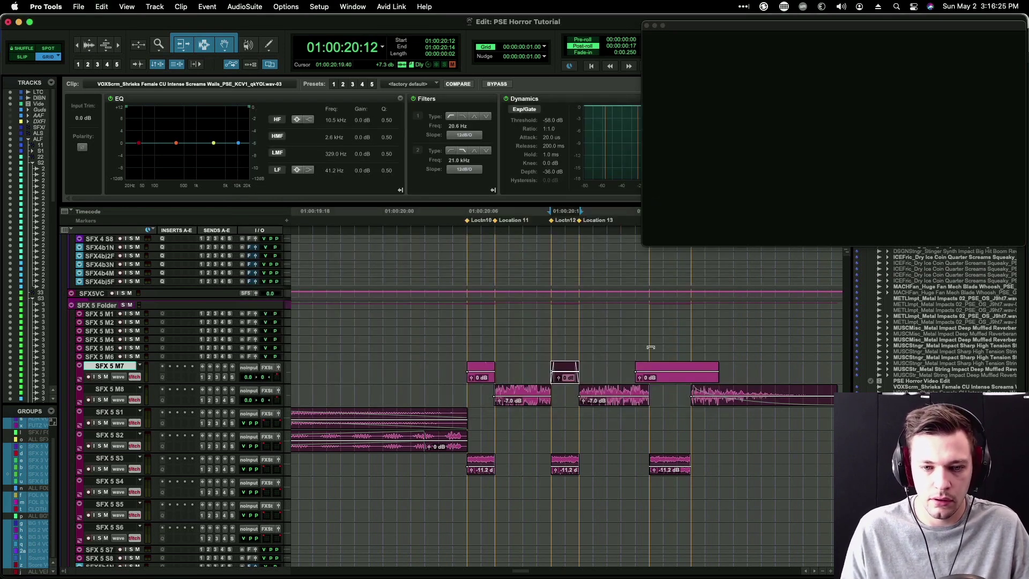
Step: Select the first shriek clip on SFX 5 M7 at Location 10
click(479, 381)
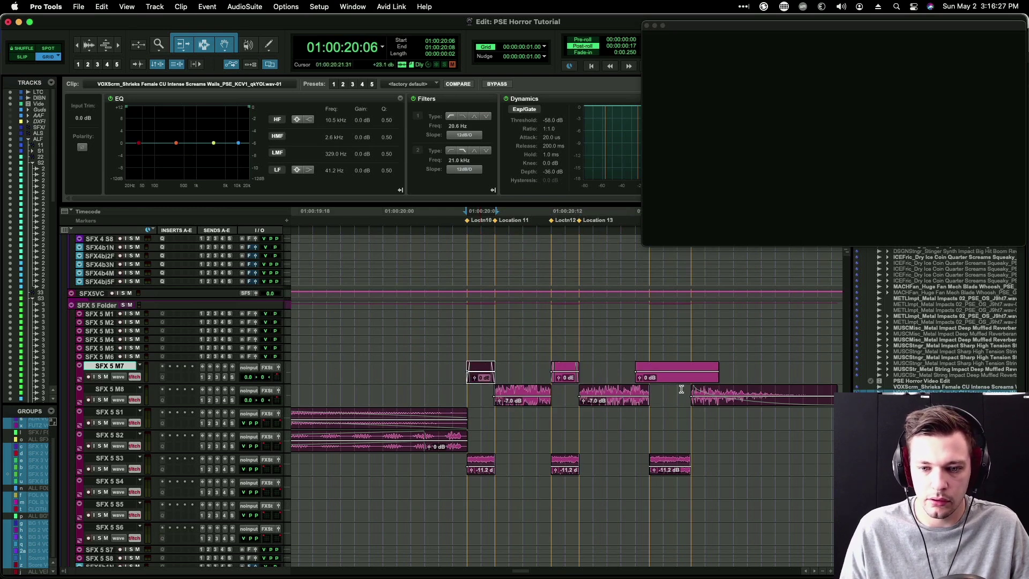
Step: Trim the third clip on SFX 5 M7 to match the length of the third clip on SFX 5 S3
click(674, 474)
key(p)
key(p)
key(p)
key(p)
key(super+t)
key(KP_Enter)
click(551, 390)
Step: Apply batch fades to the three clips on SFX 5 M7, using linear equal-gain fade-ins and fade-outs
drag(451, 368, 714, 367)
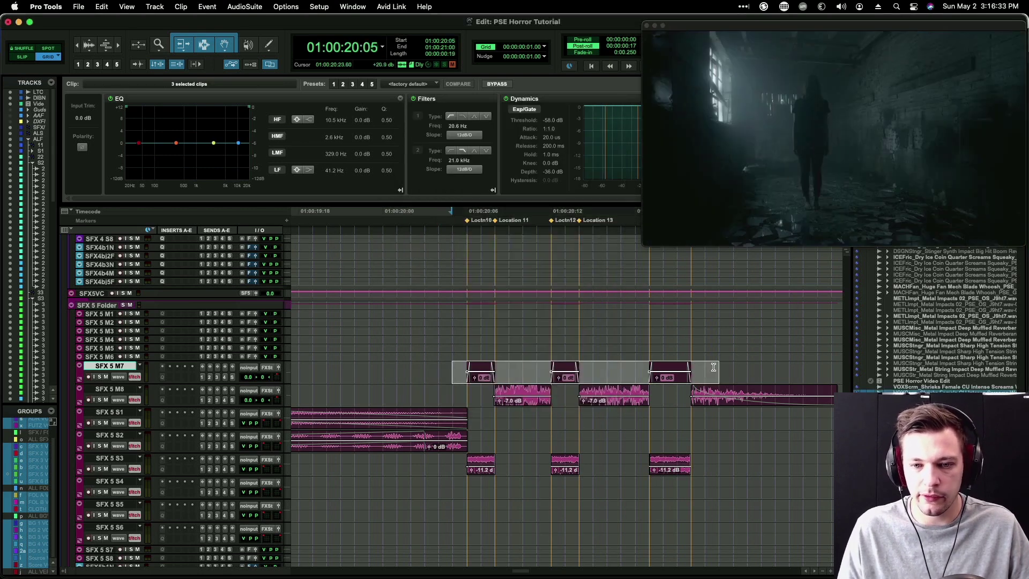
key(t)
key(t)
scroll(675, 357, right, 2)
key(super+f)
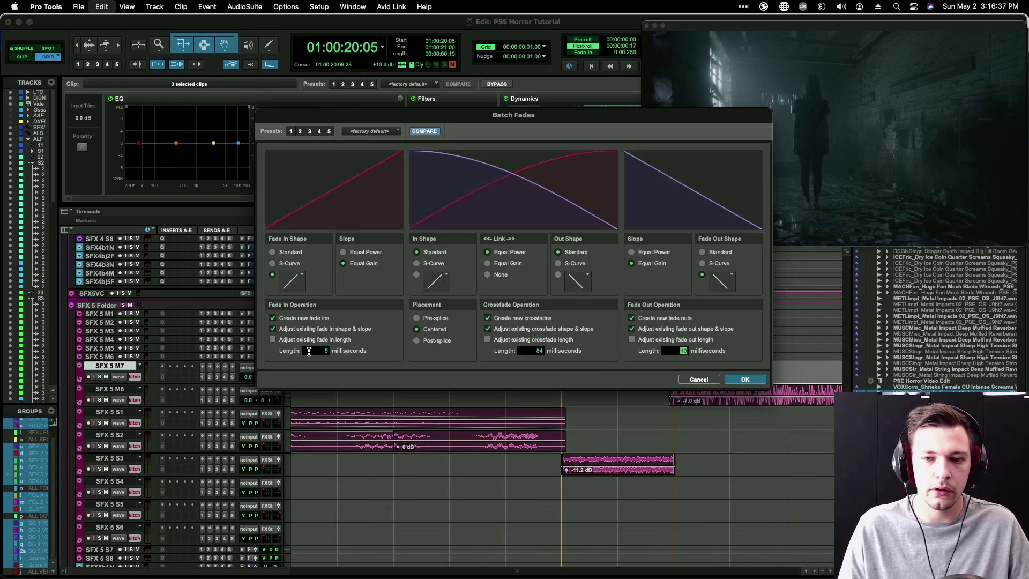
key(Return)
Step: Inspect the faded clips on SFX 5 M7 up close and play them back from 01:00:20:02
key(r)
key(r)
key(r)
scroll(480, 355, right, 5)
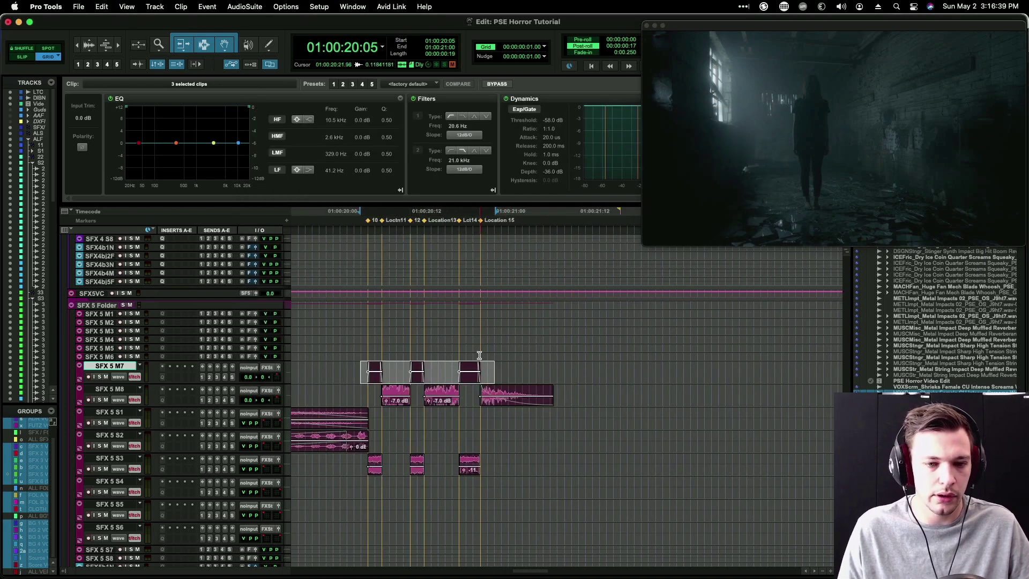
scroll(480, 355, left, 1)
key(t)
scroll(534, 426, right, 2)
key(t)
key(t)
key(t)
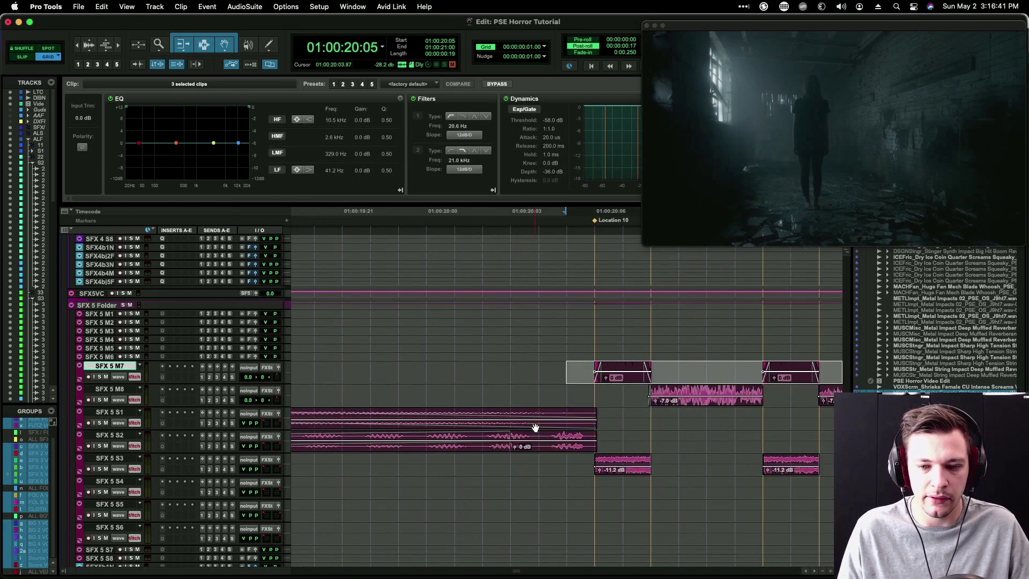
key(r)
key(r)
key(super+bracketleft)
click(549, 370)
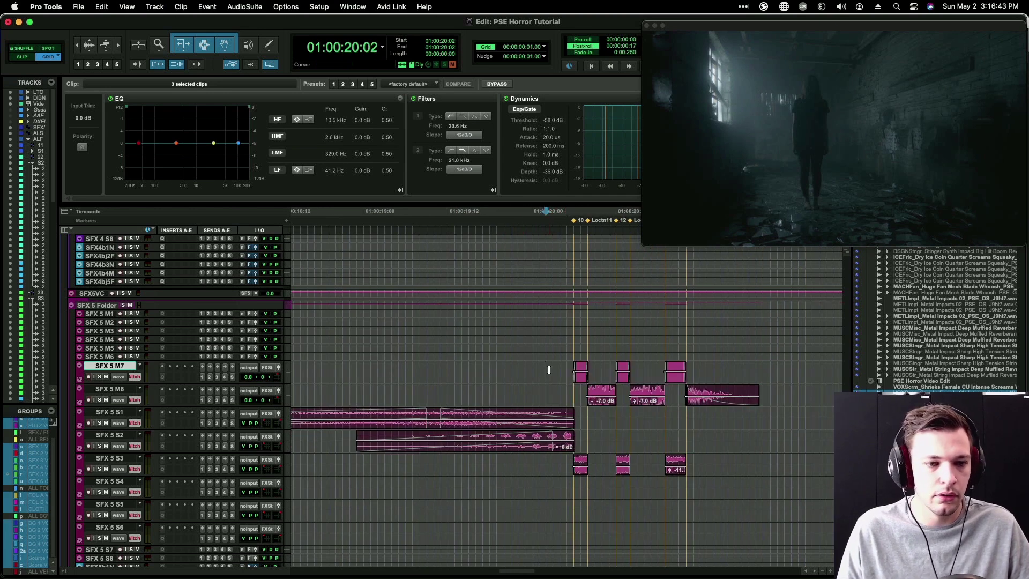
key(space)
Step: Extend the third SFX 5 M7 clip to about 01:00:21:05 and add a curved fade-out starting at 01:00:20:21
drag(551, 368, 734, 373)
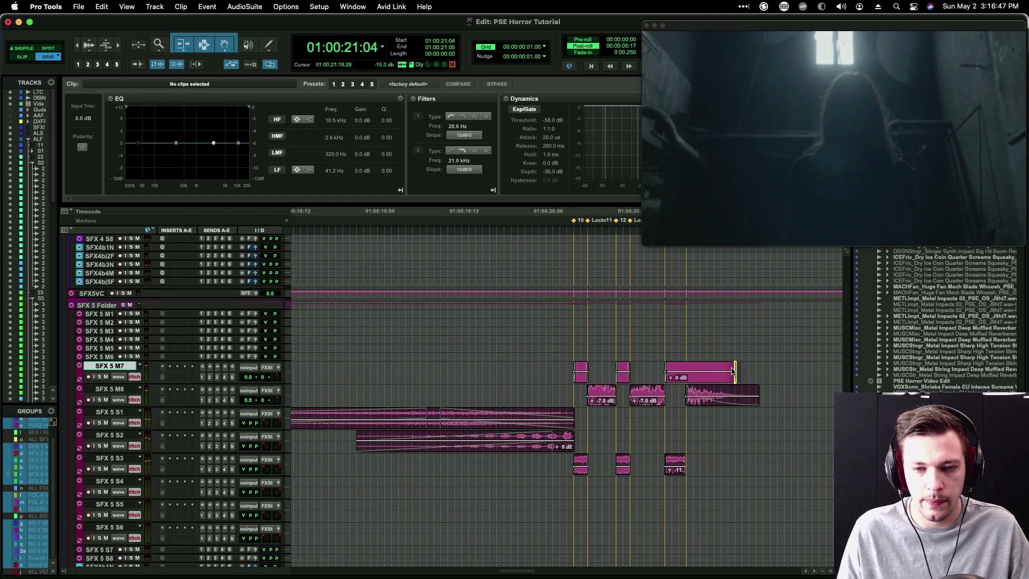
click(680, 368)
key(g)
double_click(694, 381)
key(Down)
key(Return)
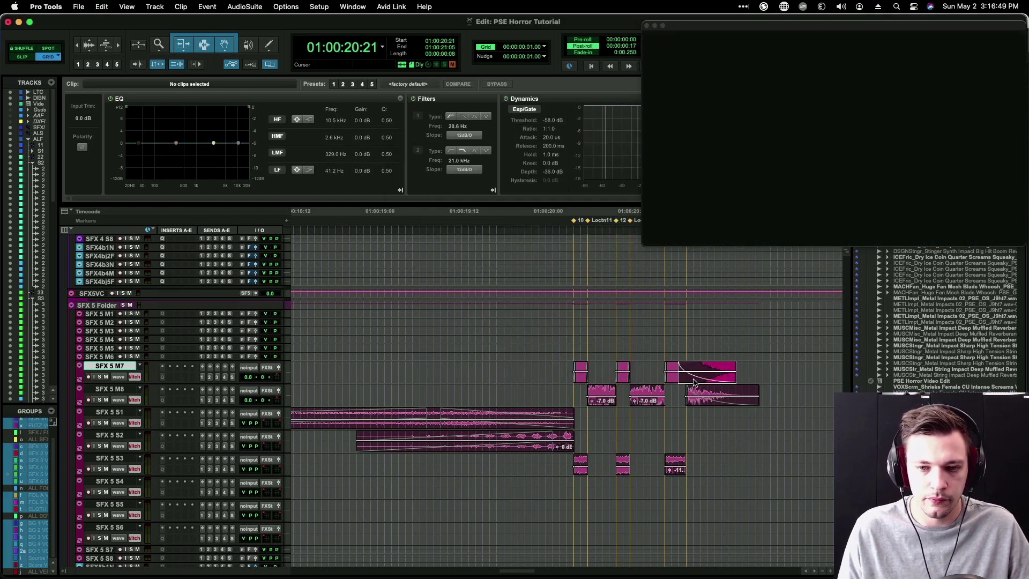
Step: Play back the SFX 5 M7 hits from 01:00:20:01 to check the longer tail
drag(540, 370, 789, 366)
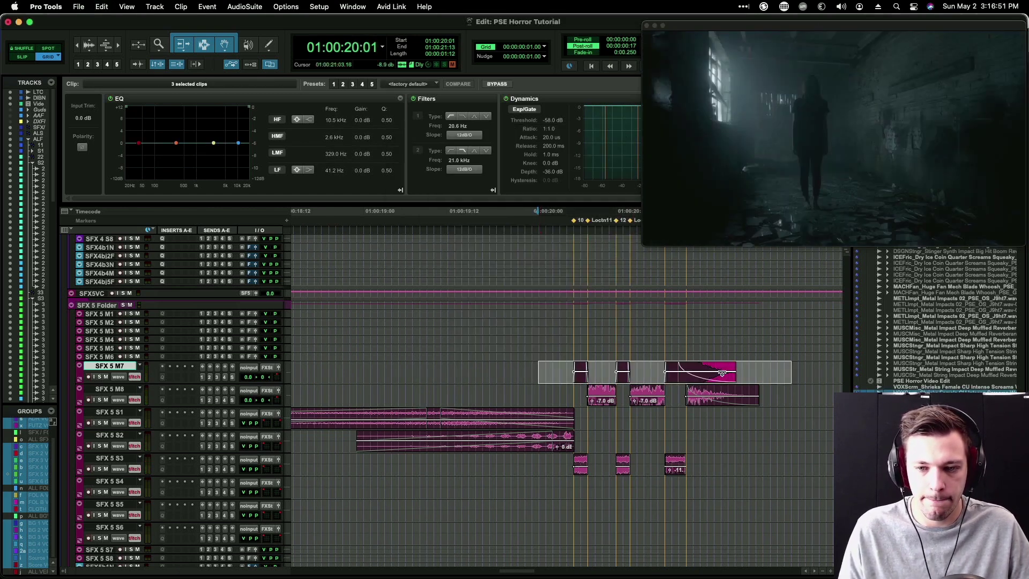
click(541, 368)
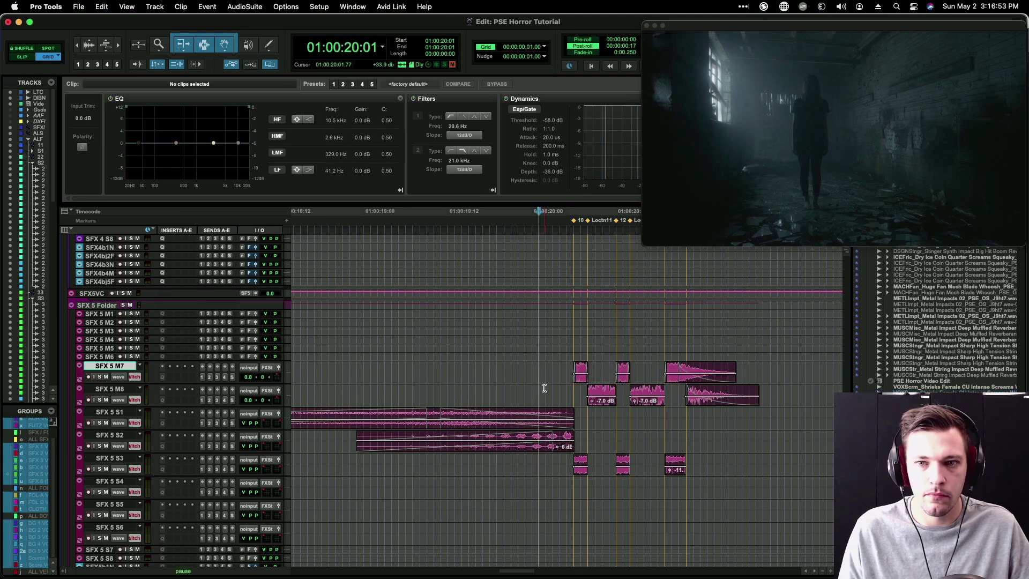
key(space)
key(space)
Step: Raise send d (SFX V 4) on SFX 5 M7 to about -9.4 dB from 01:00:20:04 and play the section through
drag(727, 464, 566, 464)
click(560, 369)
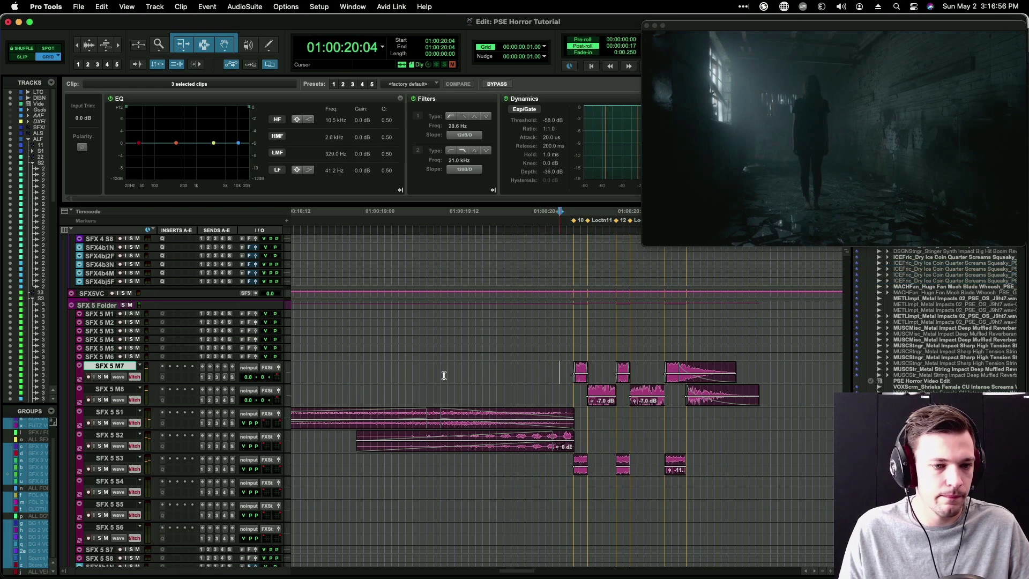
click(225, 377)
drag(337, 442, 330, 390)
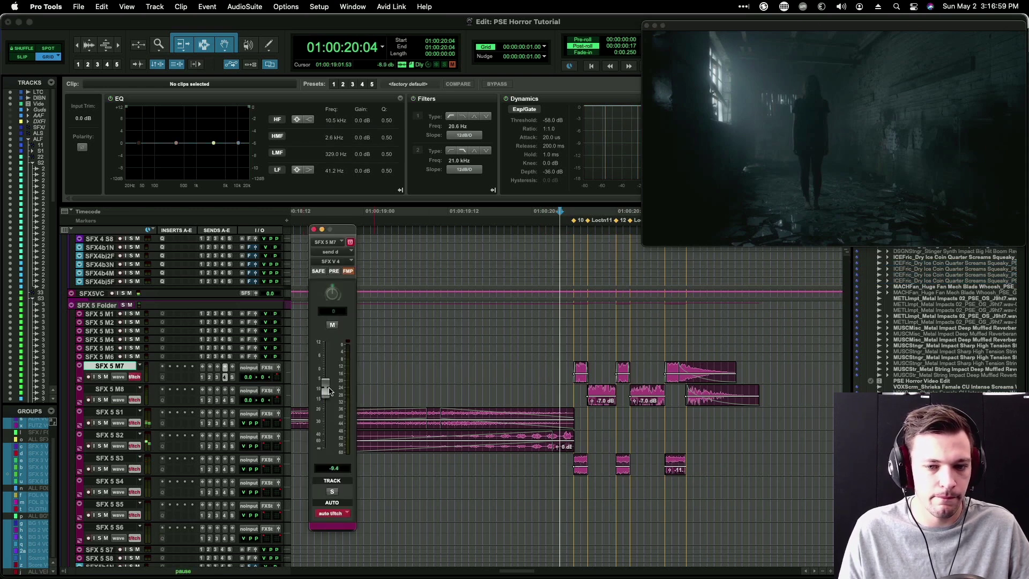
key(space)
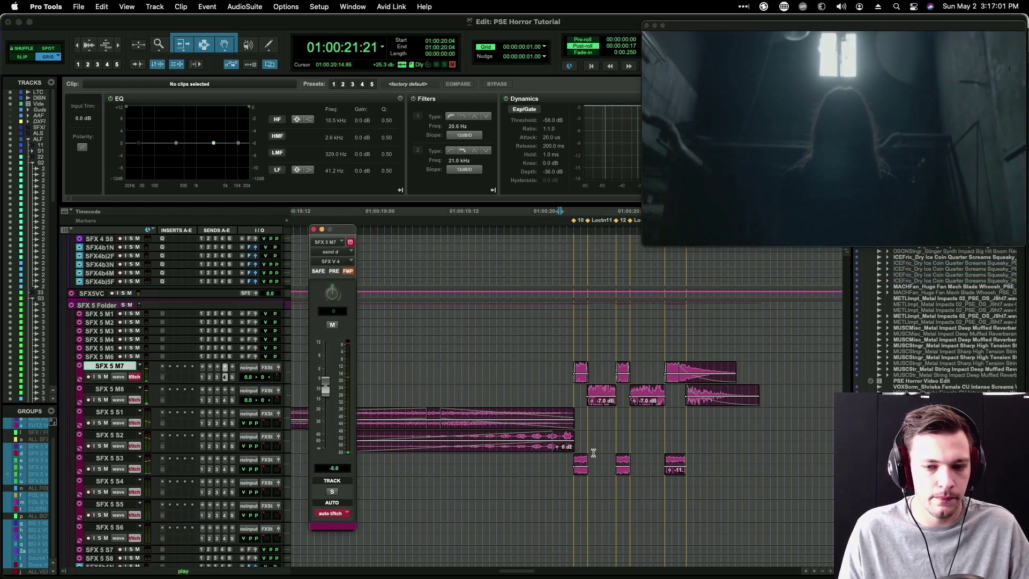
key(space)
Step: Solo SFX 5 S3, listen to its three clips, and release the solo
drag(567, 464, 678, 469)
key(shift+s)
key(space)
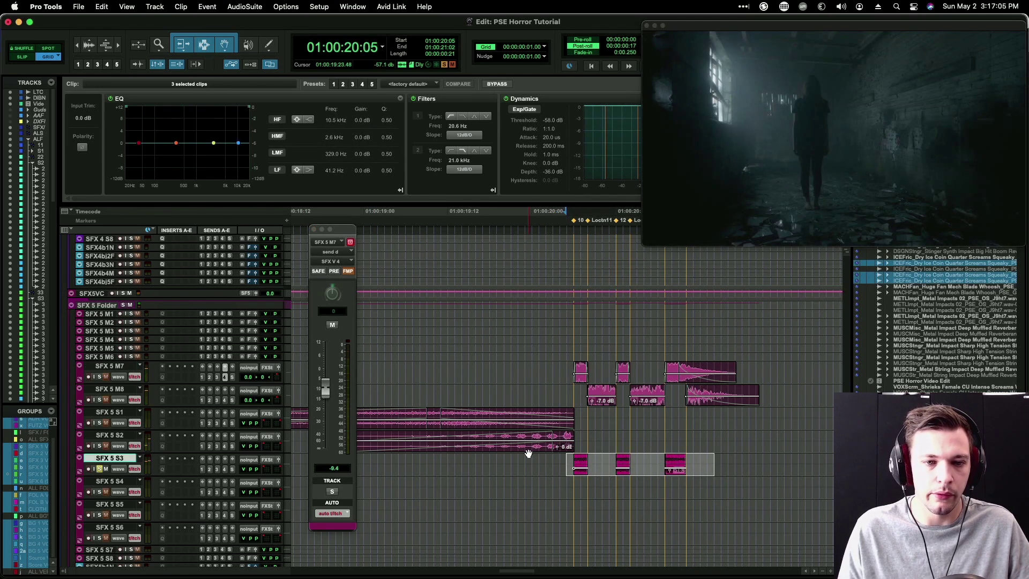
key(space)
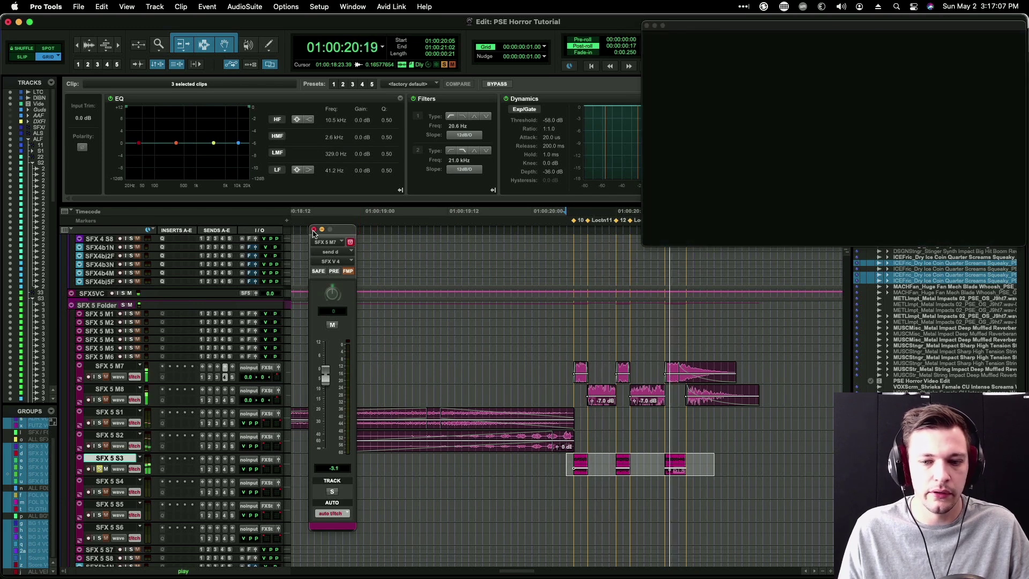
click(602, 461)
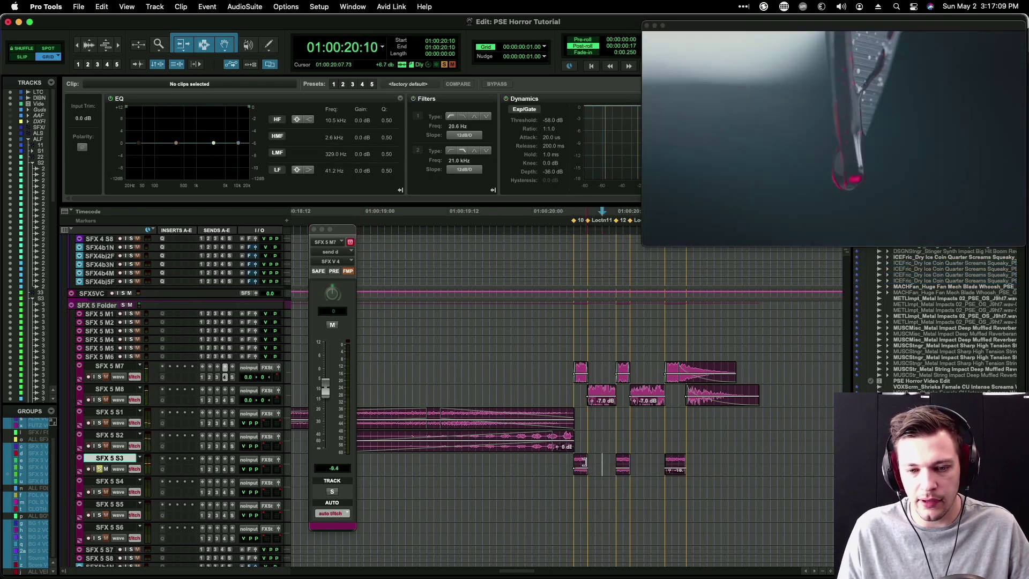
key(t)
key(r)
key(r)
key(r)
key(shift+s)
Step: Play the build-up and the following hits from 01:00:16:22
click(420, 369)
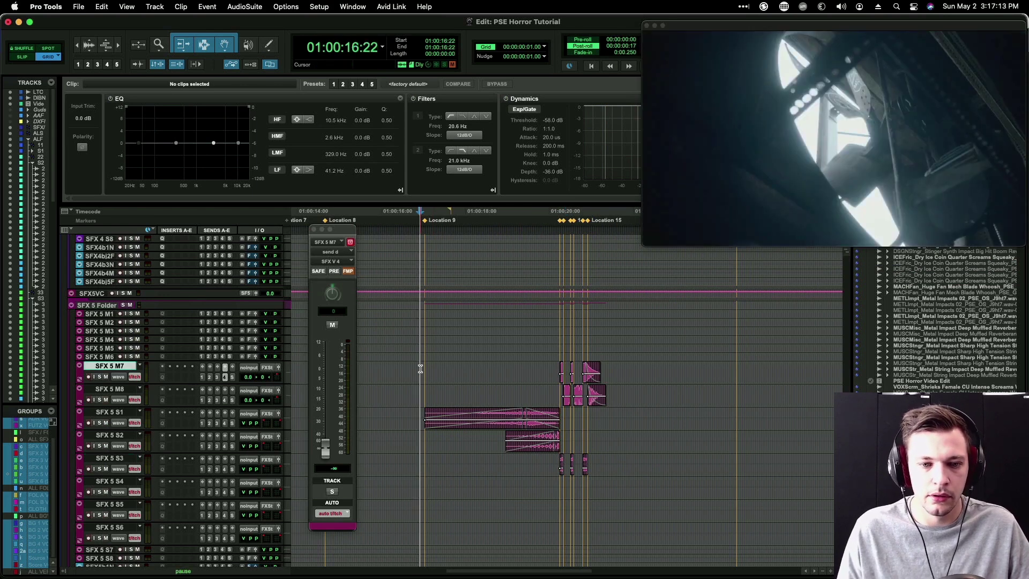
key(space)
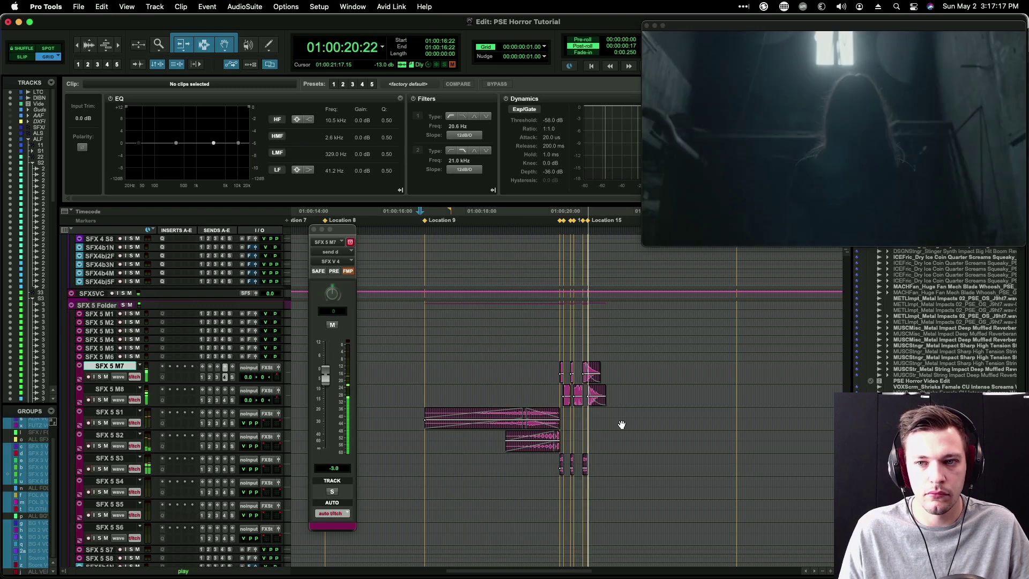
key(space)
Step: Move the deep boom rumble clip on SFX 4 S5 so that it starts at Location 15
click(588, 414)
scroll(616, 444, up, 10)
drag(563, 485, 591, 485)
key(t)
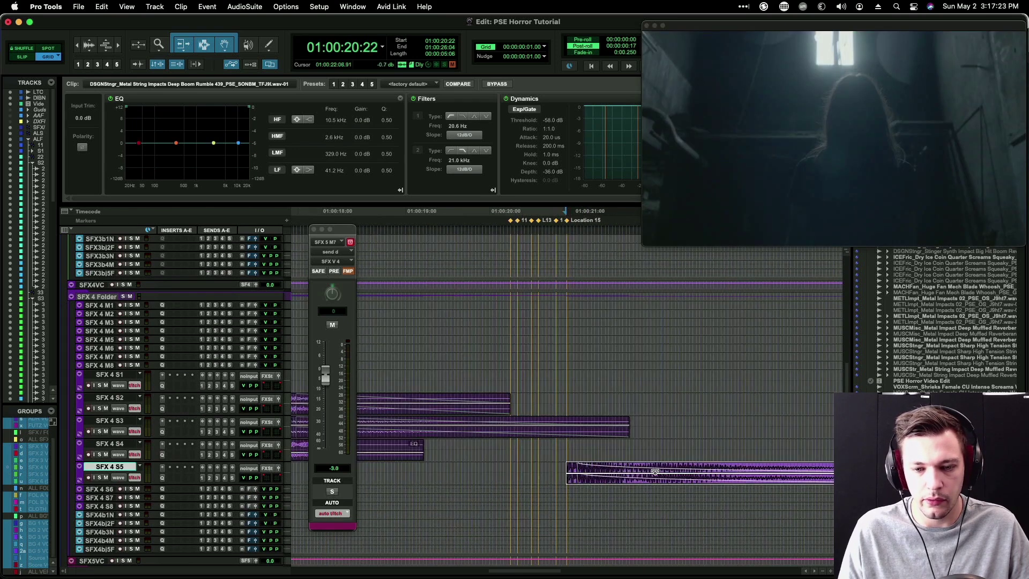
key(super+bracketright)
key(super+bracketright)
key(super+bracketleft)
key(super+bracketleft)
key(super+bracketleft)
key(super+bracketleft)
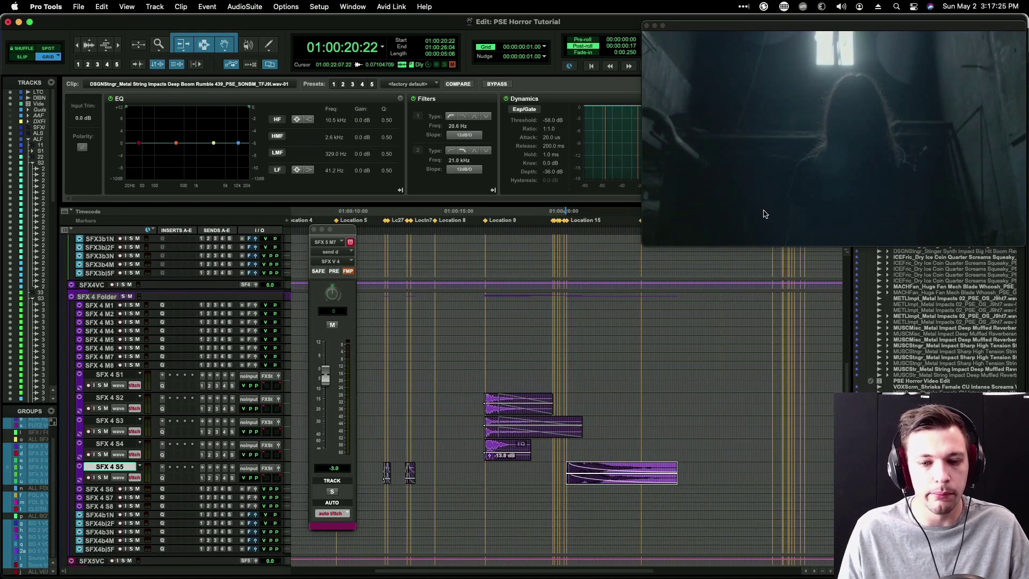
Step: Play the SFX 4 impacts from 01:00:16:12 and listen to the rumble tail on SFX 4 S5 from about 01:00:22:13
click(474, 400)
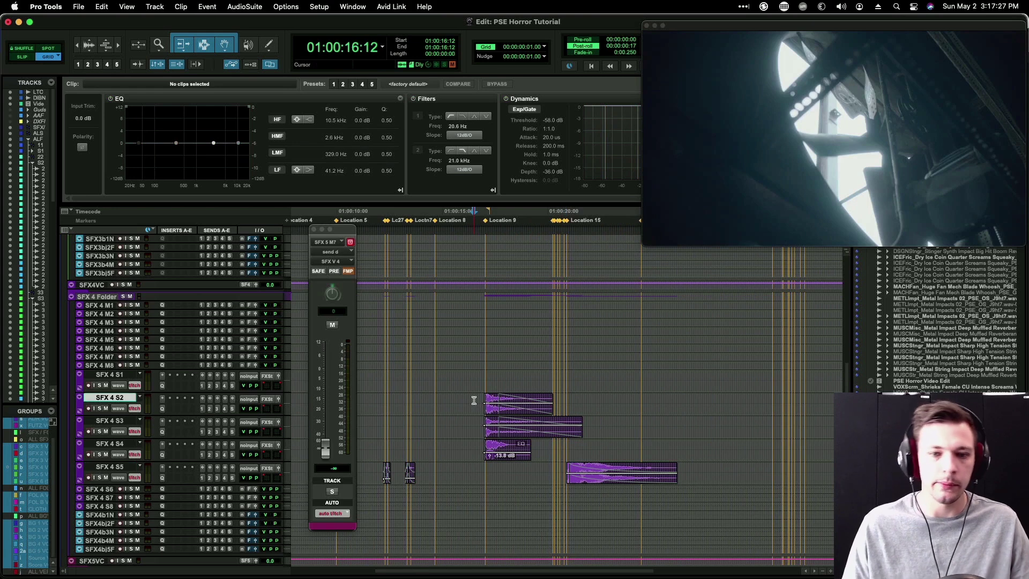
key(space)
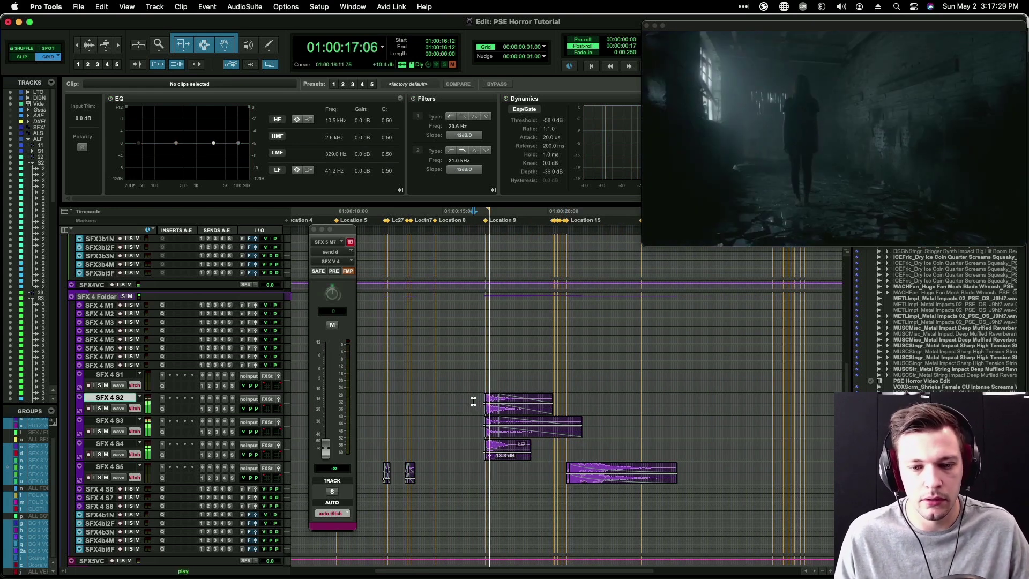
scroll(473, 401, down, 3)
click(600, 361)
drag(600, 365, 600, 364)
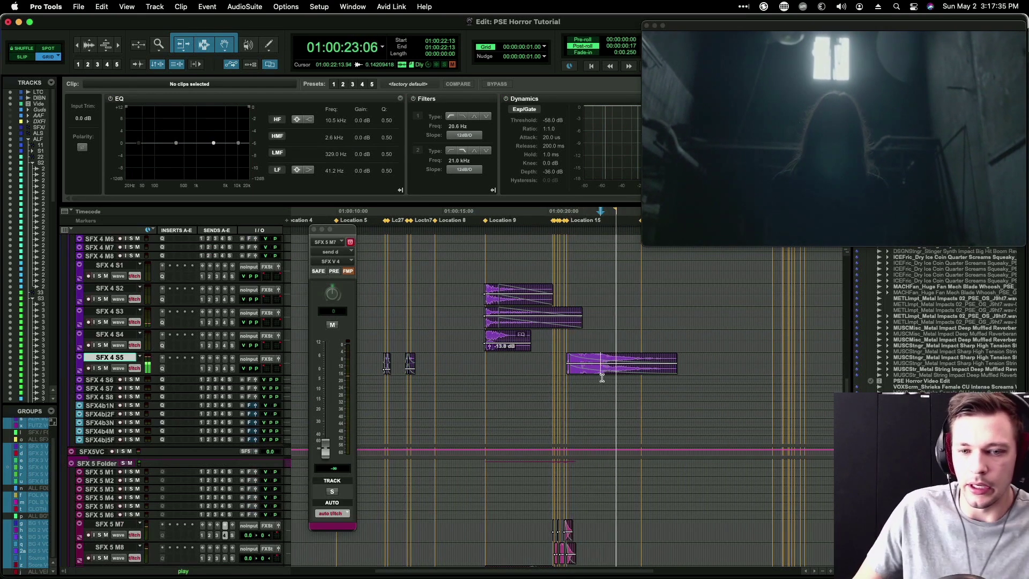
click(602, 380)
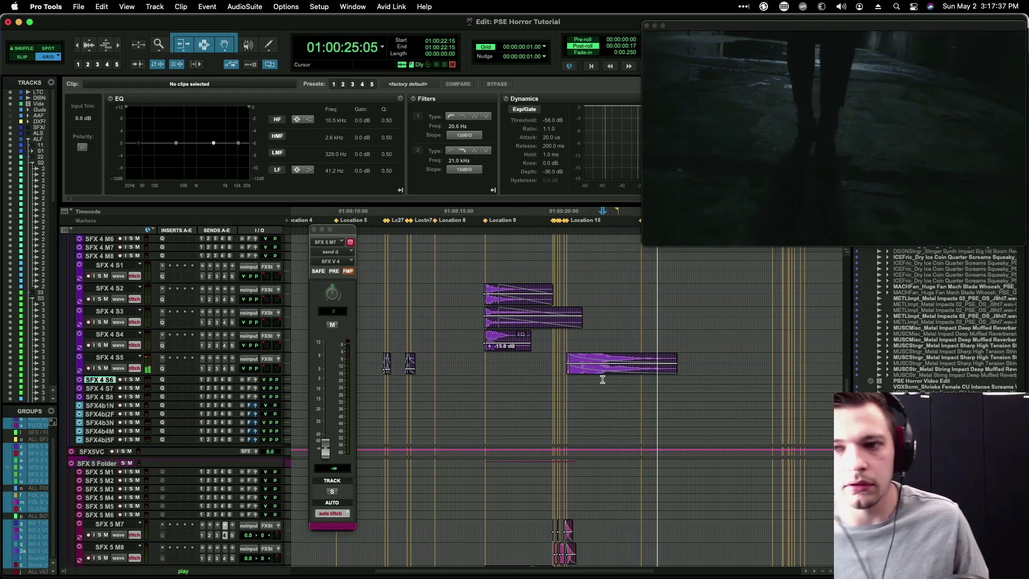
key(space)
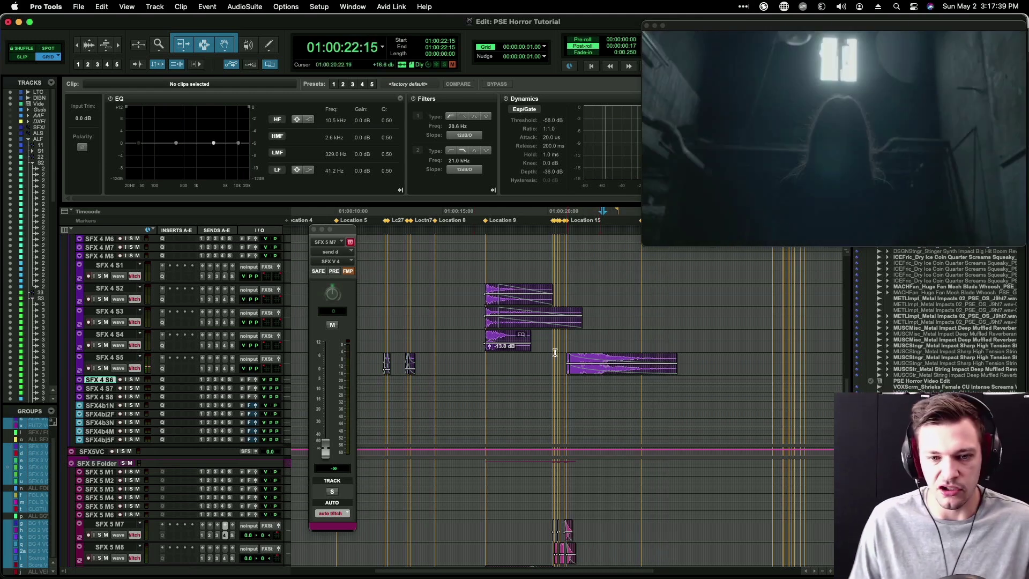
Step: Select SFX 4 S5 and S6 from the session start to 01:00:28:03, play the opening and locate the SFX 2 tracks
scroll(531, 366, left, 2)
scroll(452, 374, left, 10)
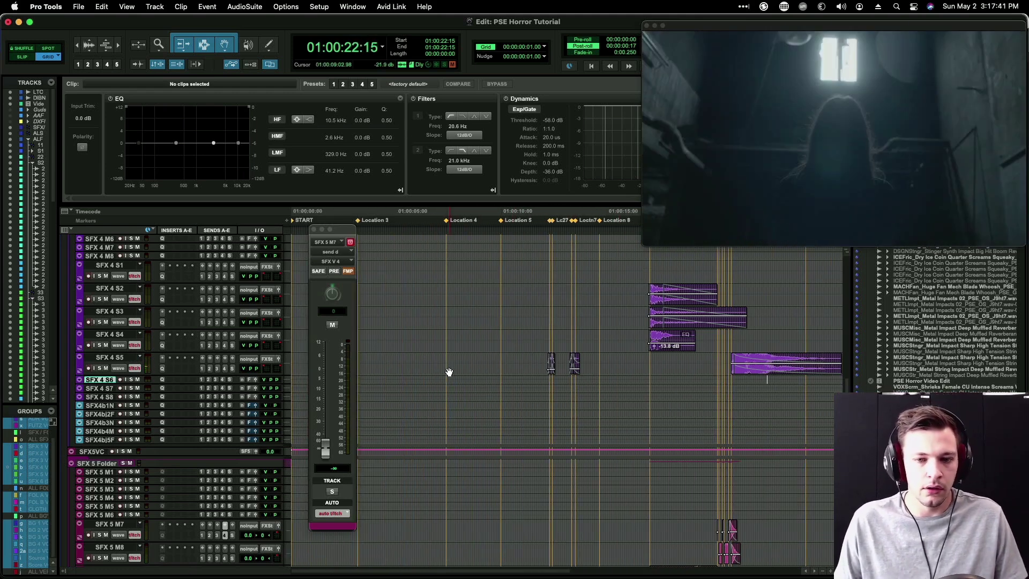
key(r)
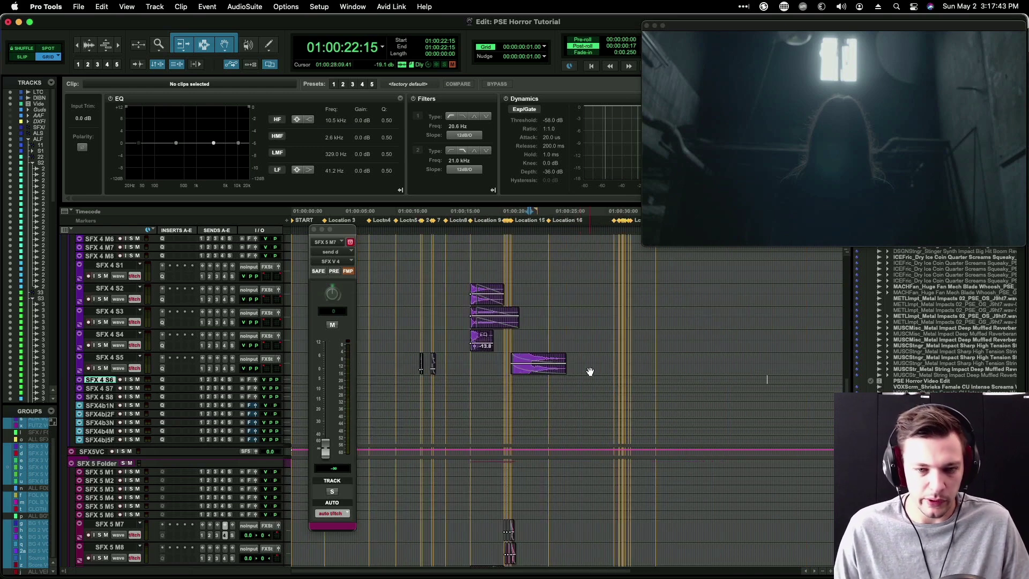
key(Return)
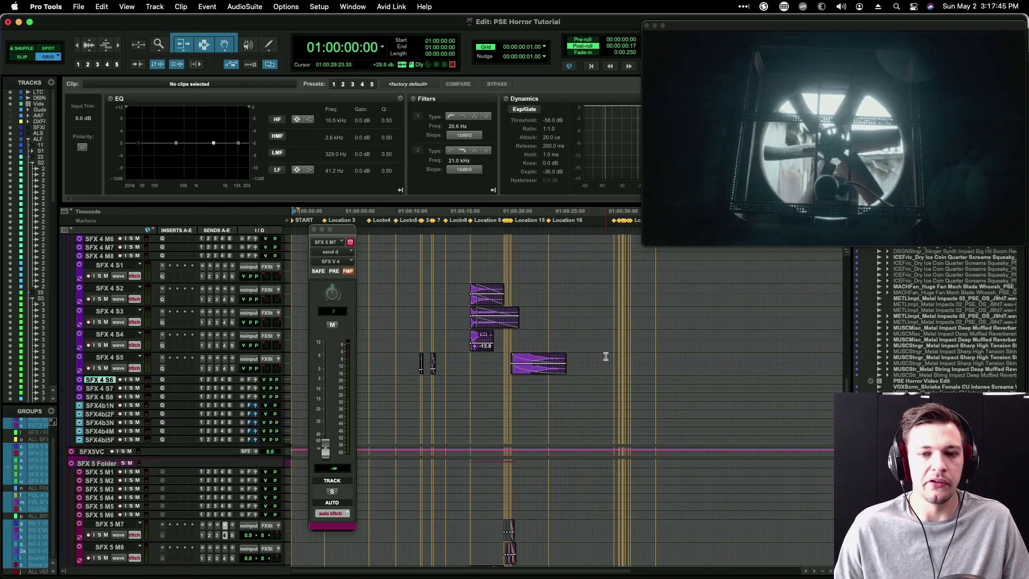
click(587, 362)
key(shift+Return)
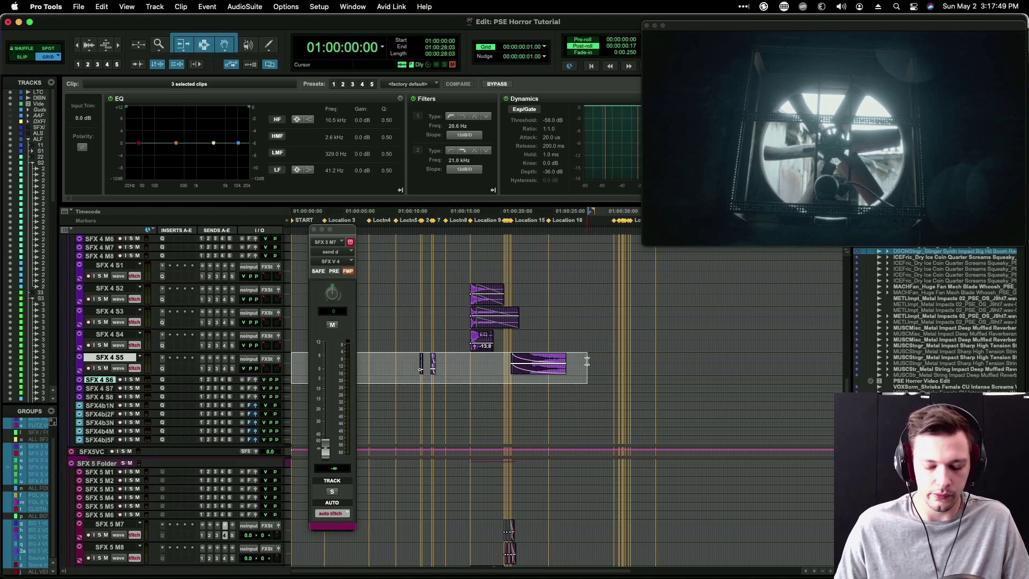
key(space)
key(t)
key(t)
key(t)
scroll(514, 342, up, 3)
key(space)
scroll(514, 341, up, 10)
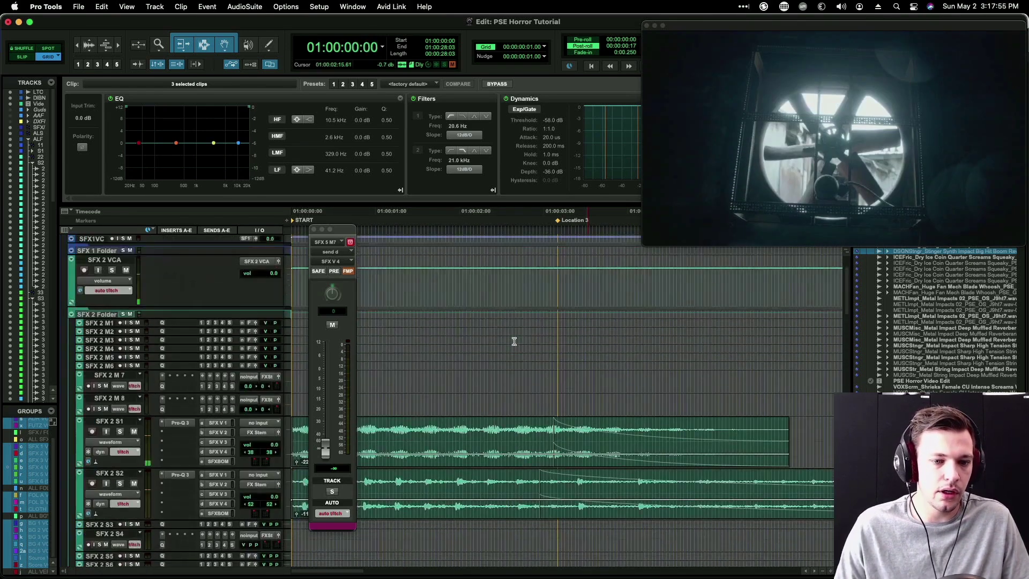
Step: Fade in the opening clips on SFX 2 S1 and SFX 2 S2 from the session start to 01:00:01:01
scroll(514, 342, down, 2)
key(t)
drag(529, 410, 664, 447)
drag(671, 400, 536, 485)
key(d)
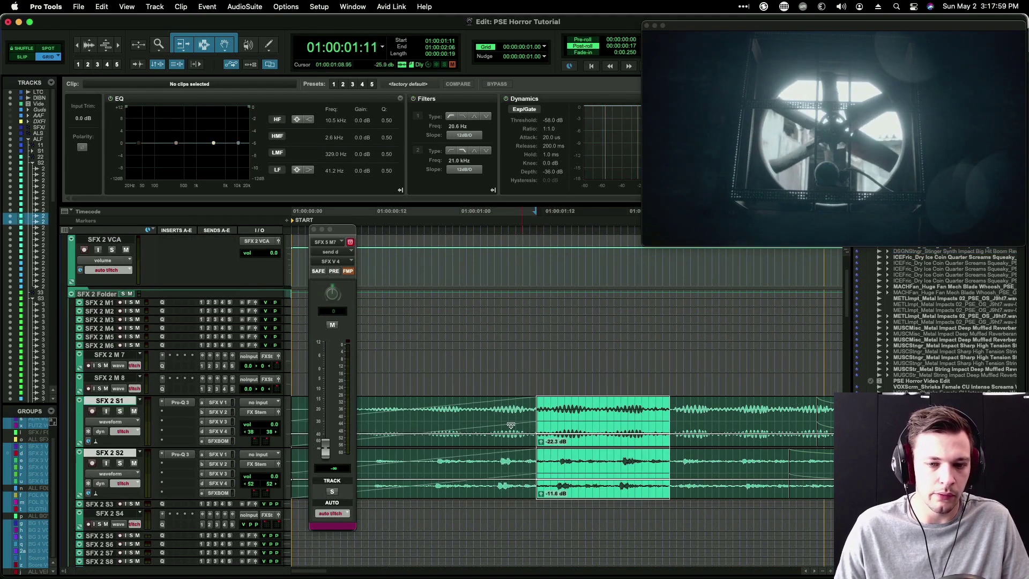
drag(597, 409, 465, 492)
key(d)
key(r)
key(r)
key(r)
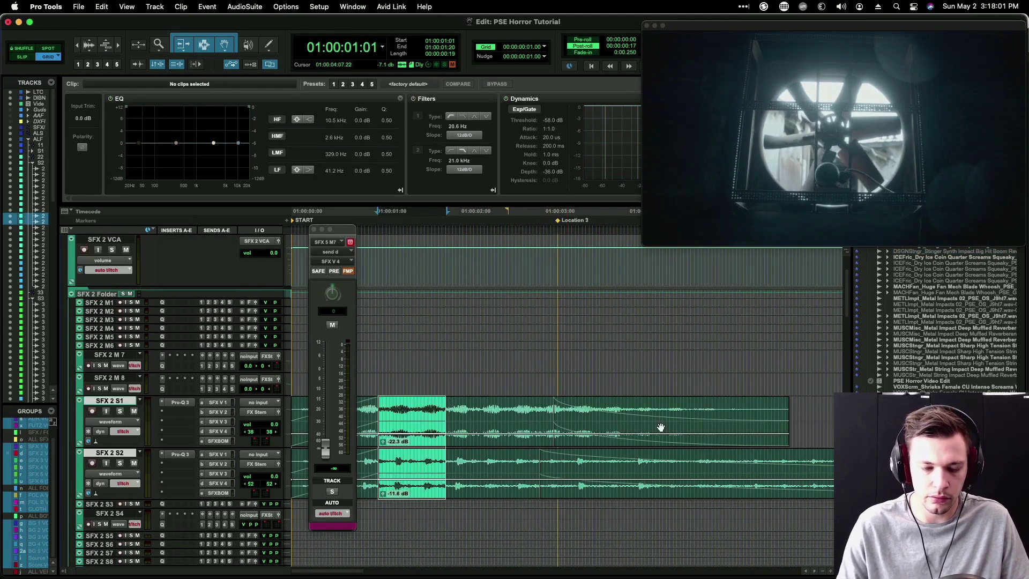
Step: Fade in the opening background clip on BG1 S1 from the session start to 01:00:01:18
key(Return)
key(t)
key(t)
scroll(622, 407, down, 20)
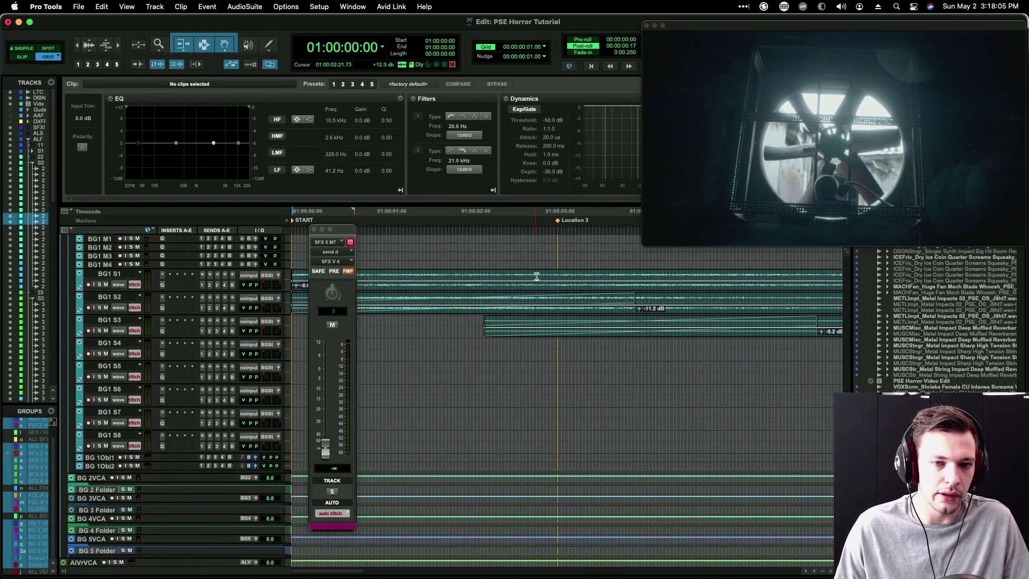
drag(536, 276, 409, 276)
click(439, 277)
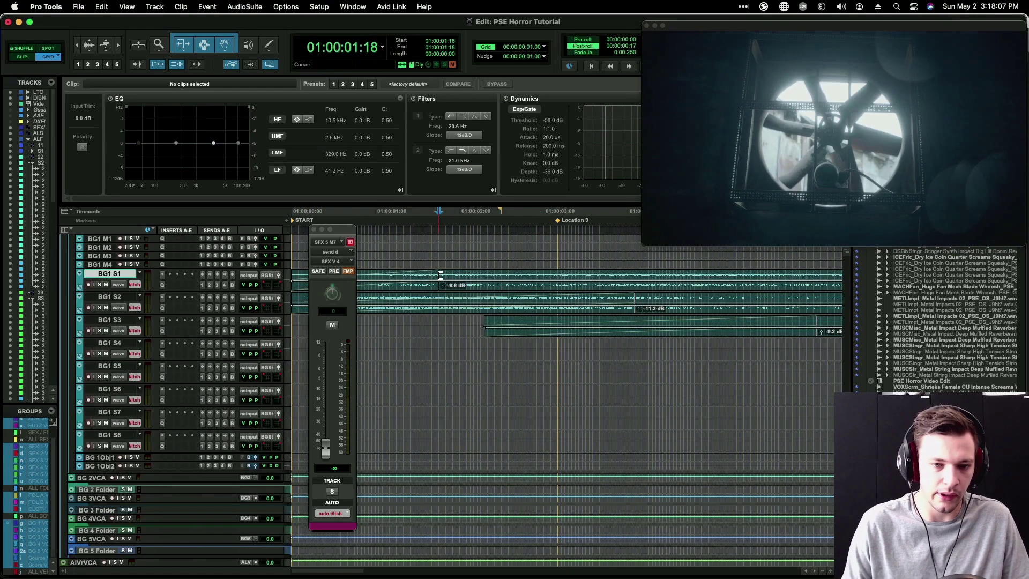
Step: Play the whole session from the start to review the mix
key(Return)
key(r)
key(r)
key(r)
scroll(535, 337, up, 5)
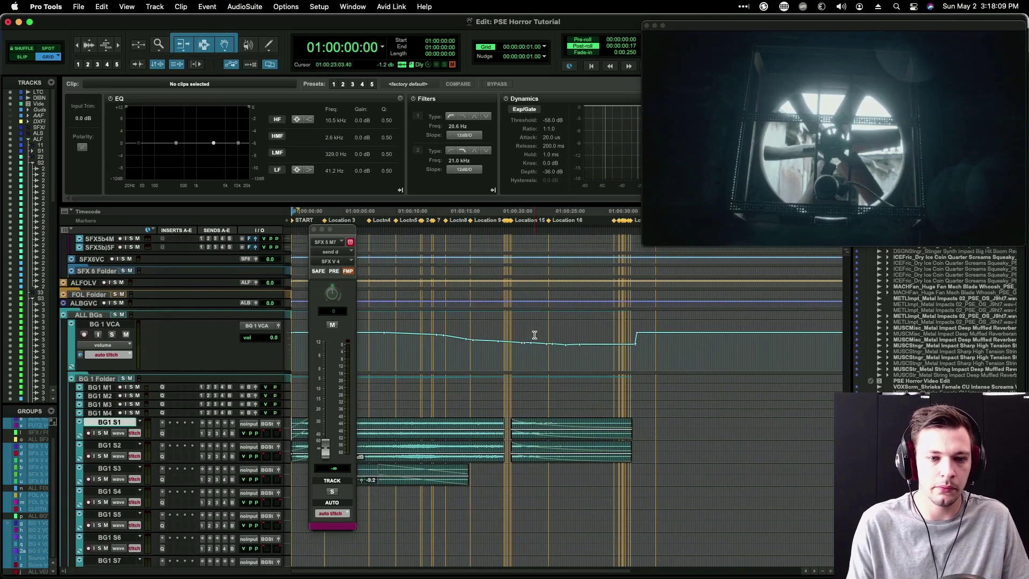
key(space)
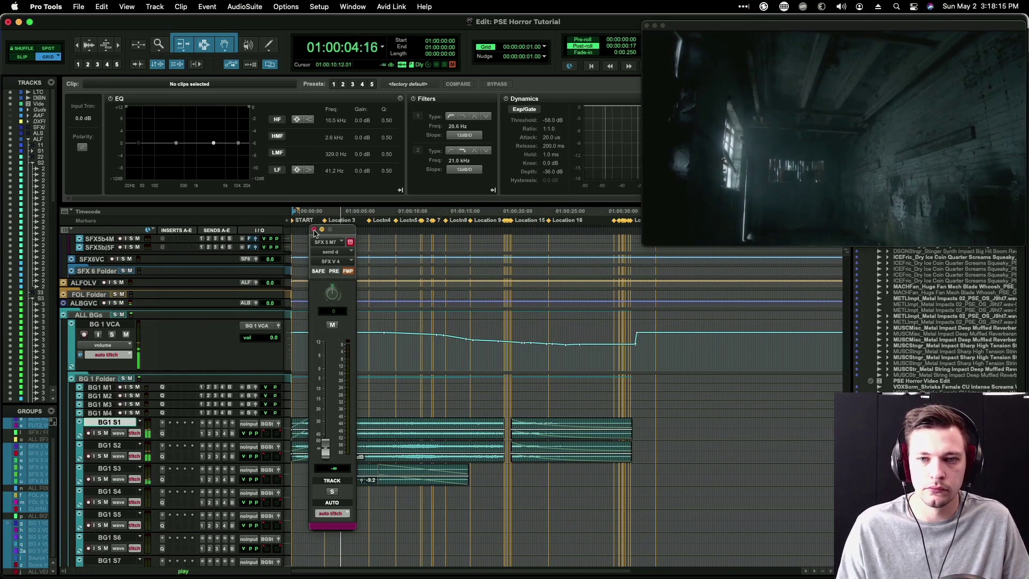
Step: End the playback review, close the SFX 5 M7 send window and place the edit cursor on SFX 5 S1 at 01:00:07:14
key(super+bracketright)
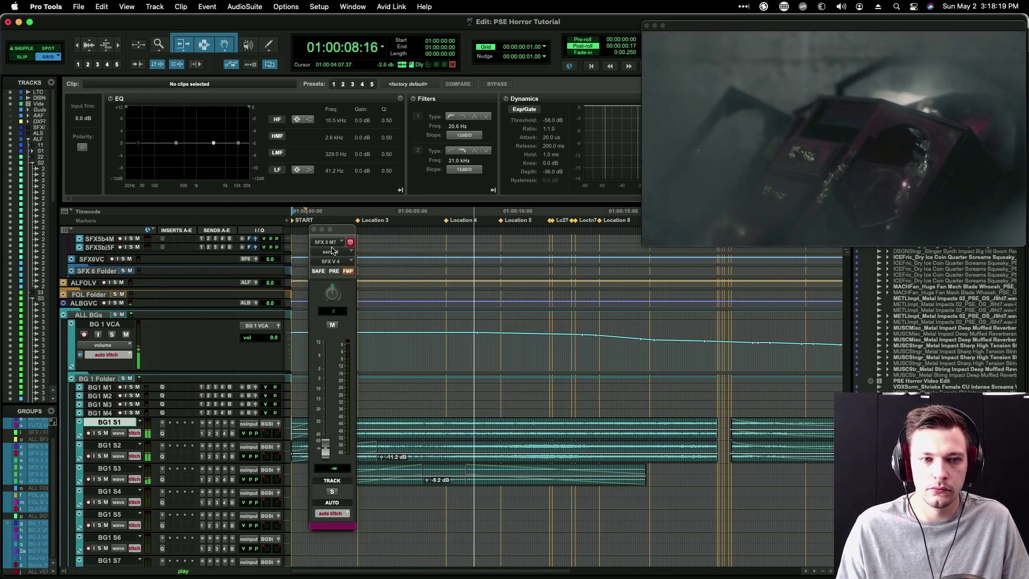
click(314, 230)
key(space)
click(449, 516)
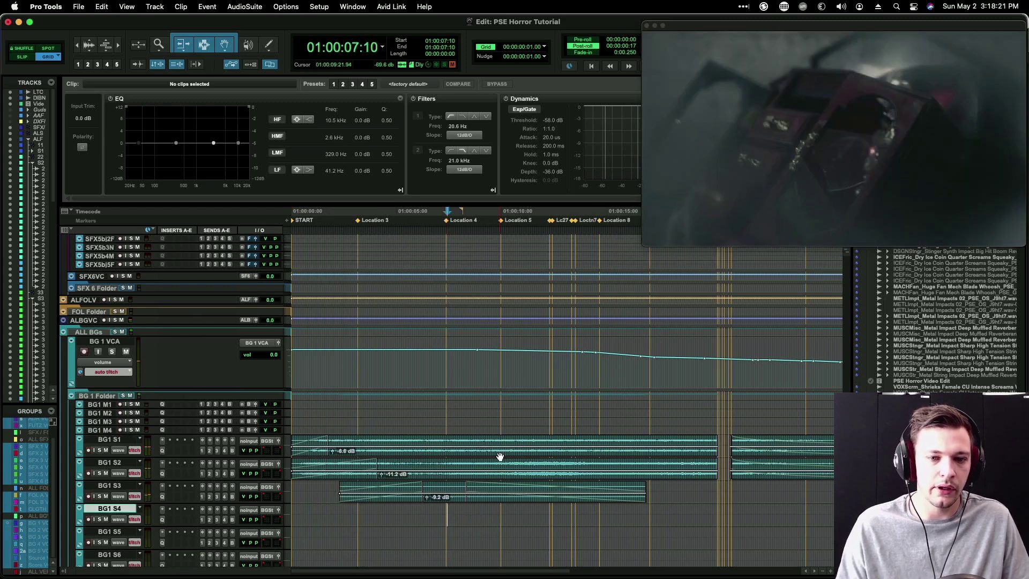
scroll(499, 455, up, 10)
drag(429, 390, 583, 390)
click(451, 391)
Step: Switch to SoundQ and search the sound library for "dark whoosh"
key(super+Tab)
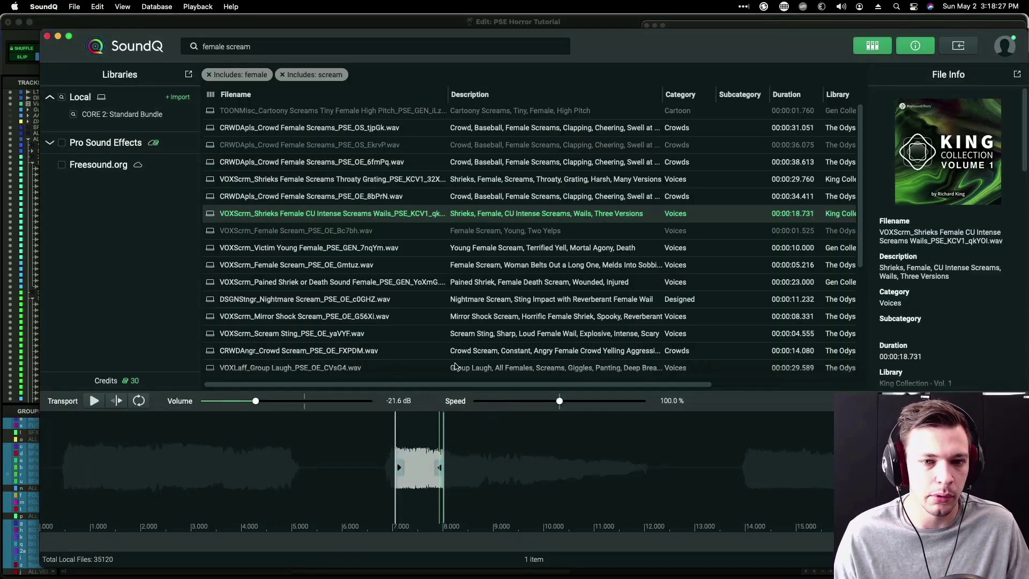
triple_click(240, 51)
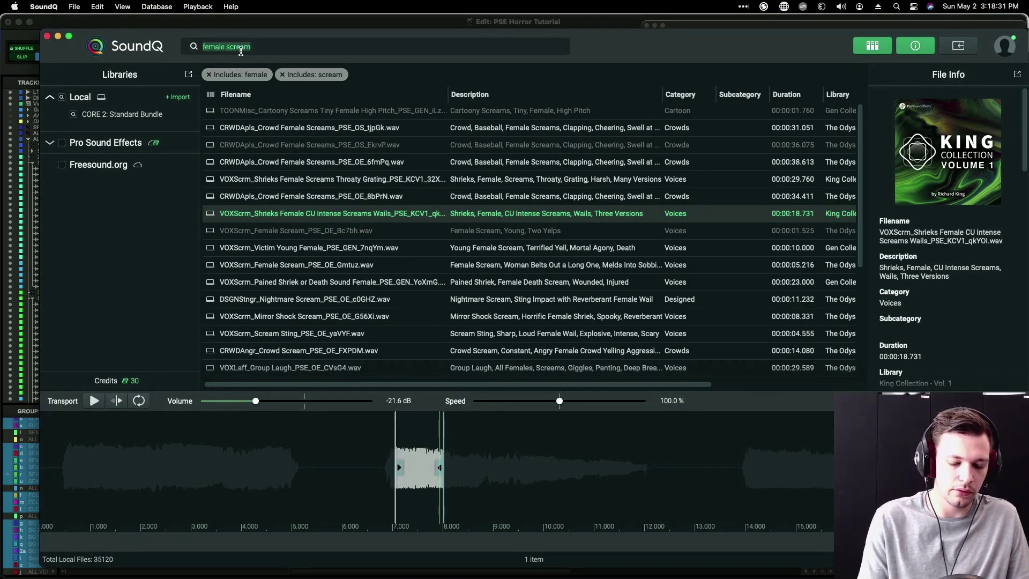
text(dark wh)
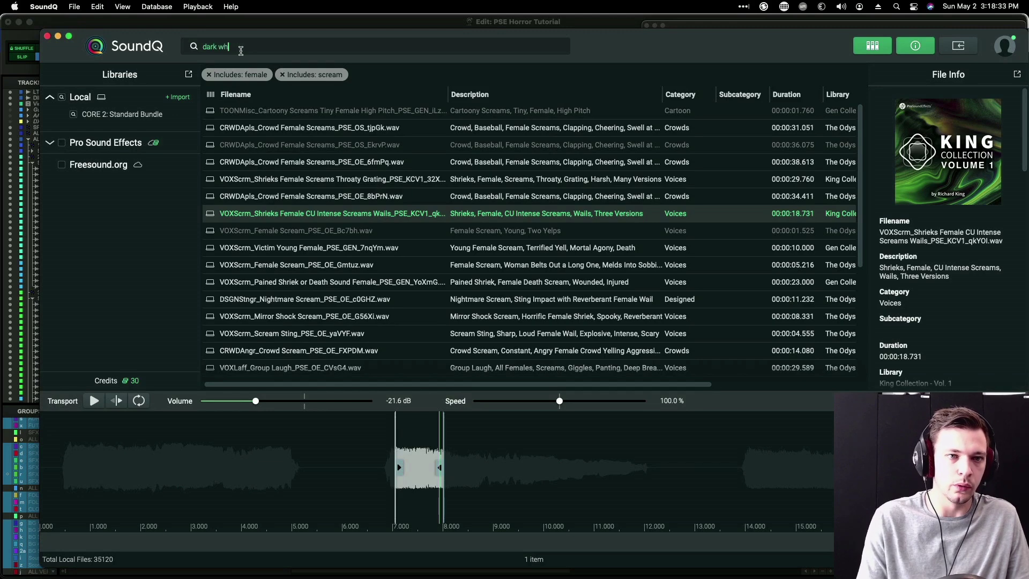
text(oosh)
key(Return)
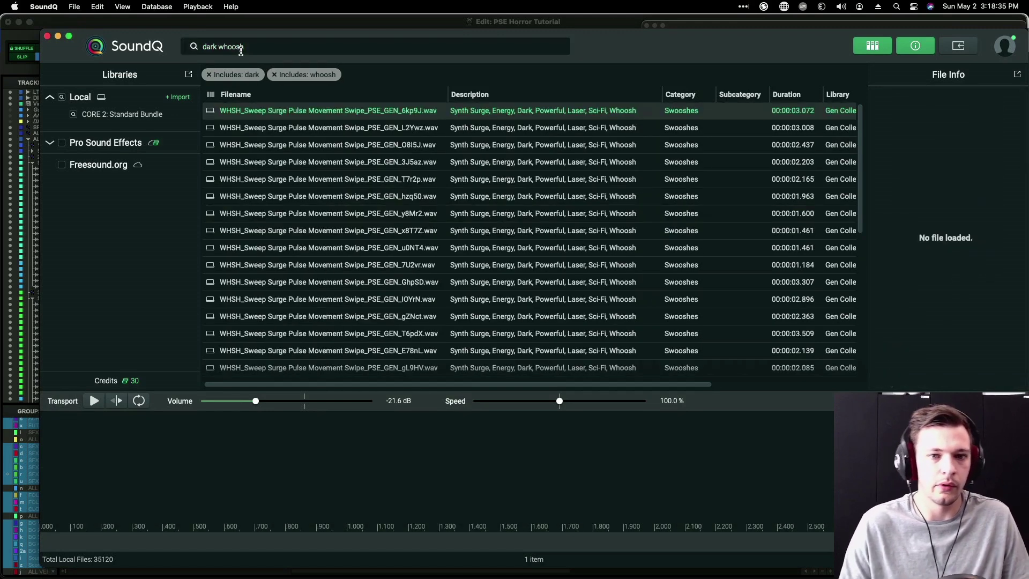
Step: Audition several whoosh results, including the short Sweep Surge Pulse sounds and a Magic Black Whoosh, at -31.0 dB preview volume
click(353, 303)
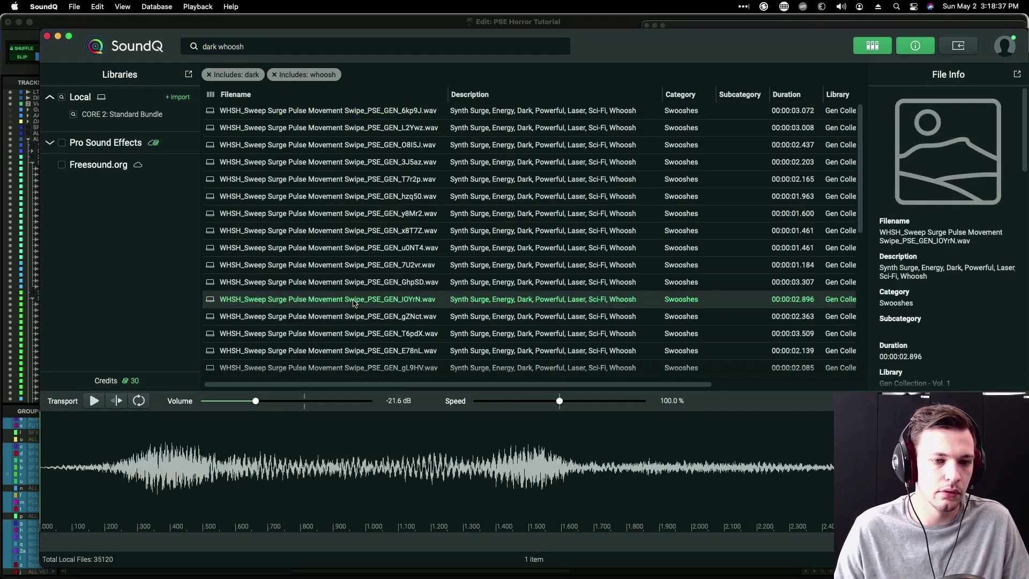
scroll(300, 348, down, 5)
scroll(329, 169, down, 5)
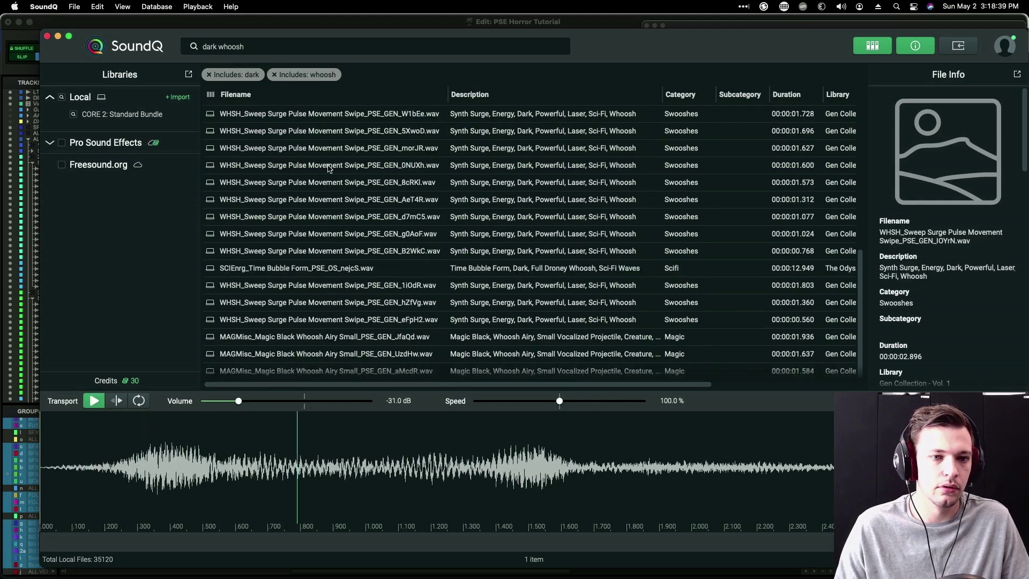
click(331, 250)
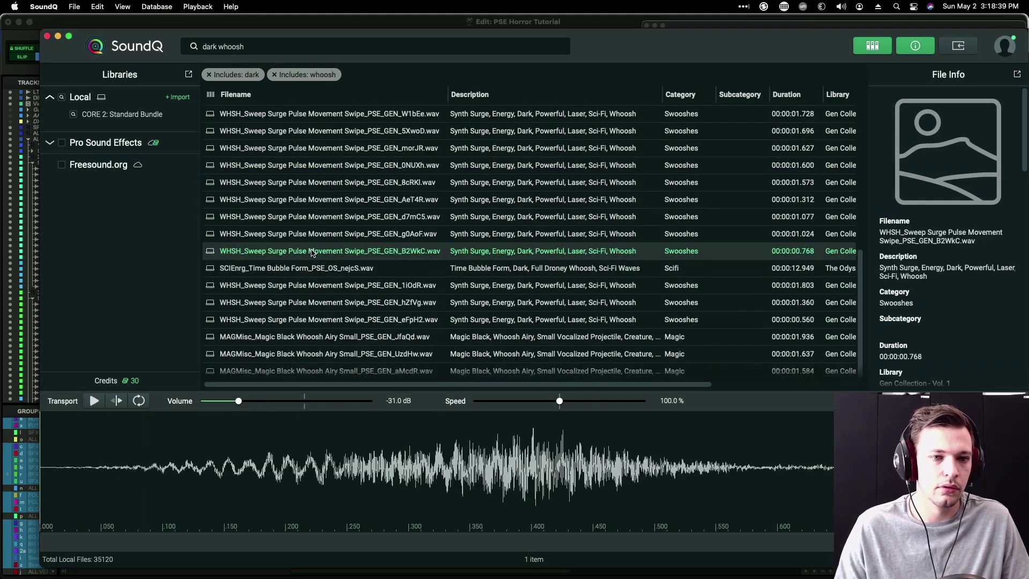
click(319, 355)
click(289, 320)
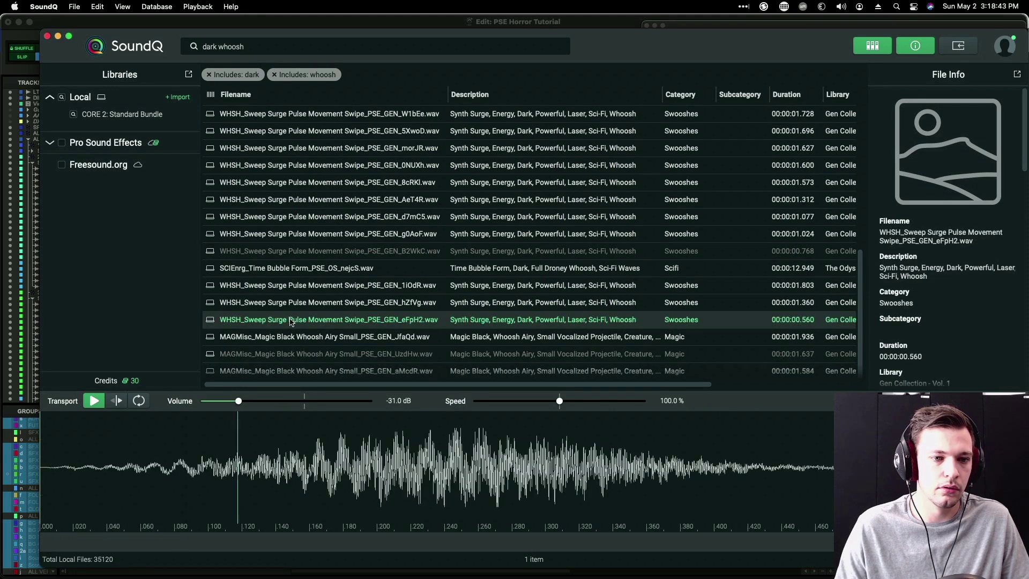
Step: Preview WHSH_Sweep Surge Pulse Movement Swipe_PSE_GEN_hZfVg.wav slowed to 21.6 % speed with the volume at -21.4 dB
click(295, 303)
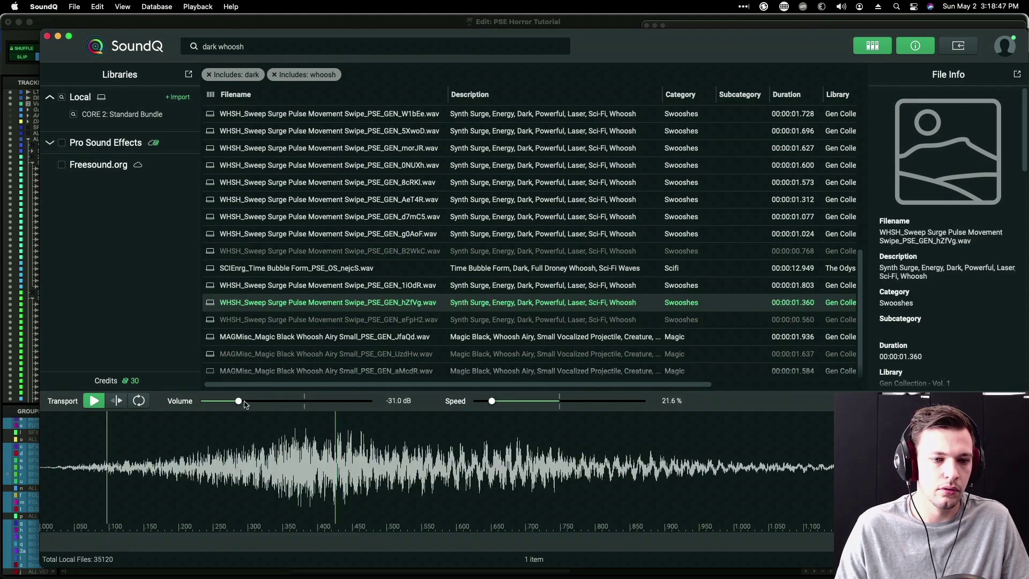
drag(245, 404, 256, 404)
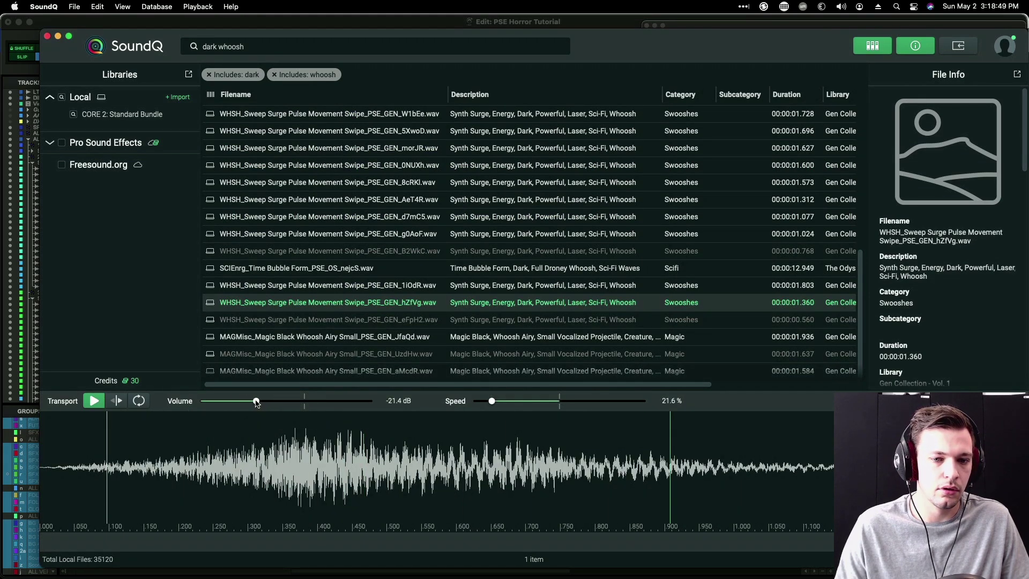
key(space)
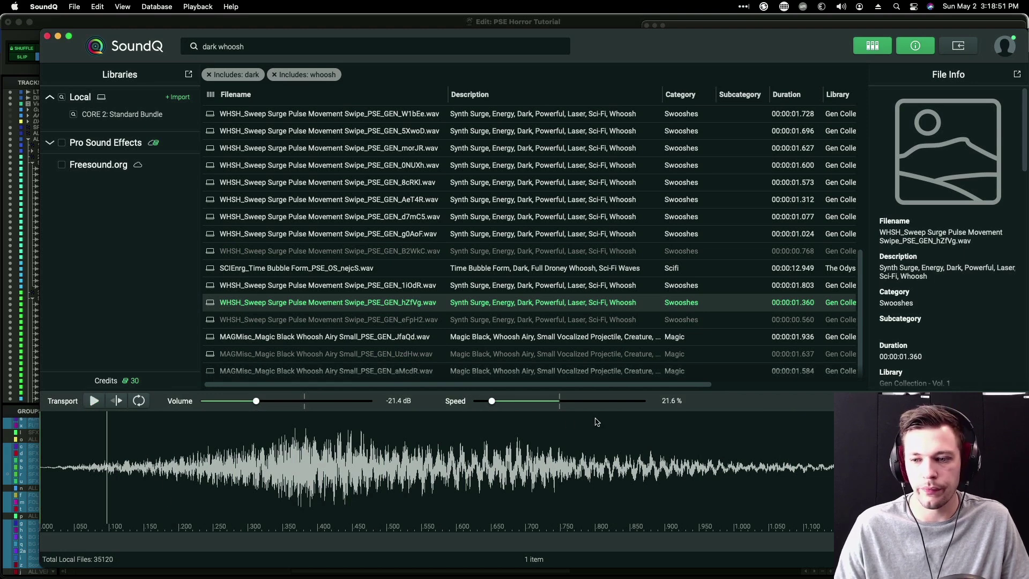
Step: Send the slowed whoosh from SoundQ to the Pro Tools session on SFX 5 M7 and M8 at 01:00:04:06
key(super+Tab)
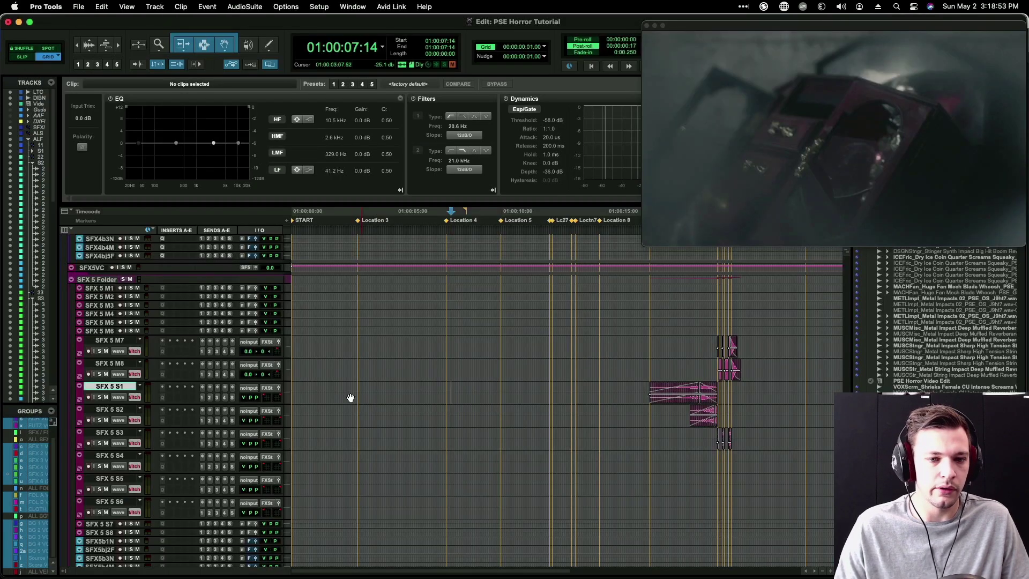
click(381, 342)
key(super+Tab)
key(s)
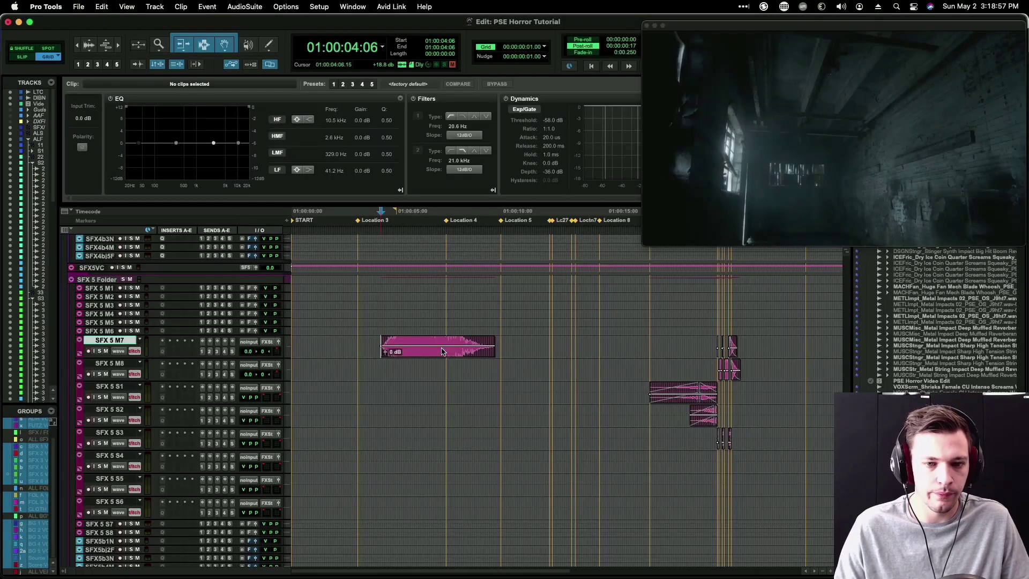
Step: Select both whoosh clips on SFX 5 M7 and M8 and low-pass filter them at 1.6 kHz
drag(433, 355, 428, 366)
shift+click(427, 367)
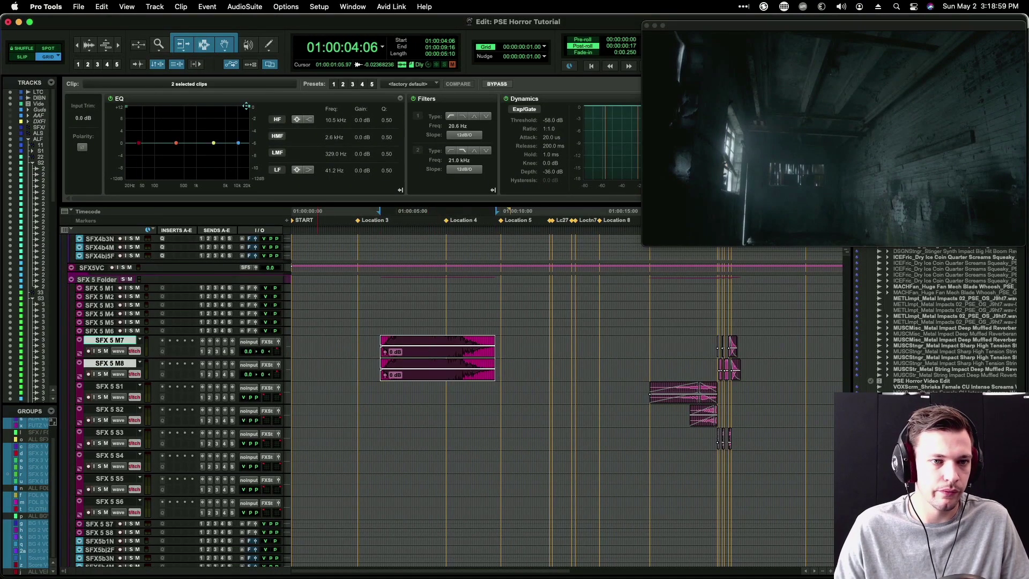
drag(248, 107, 203, 110)
key(super+bracketright)
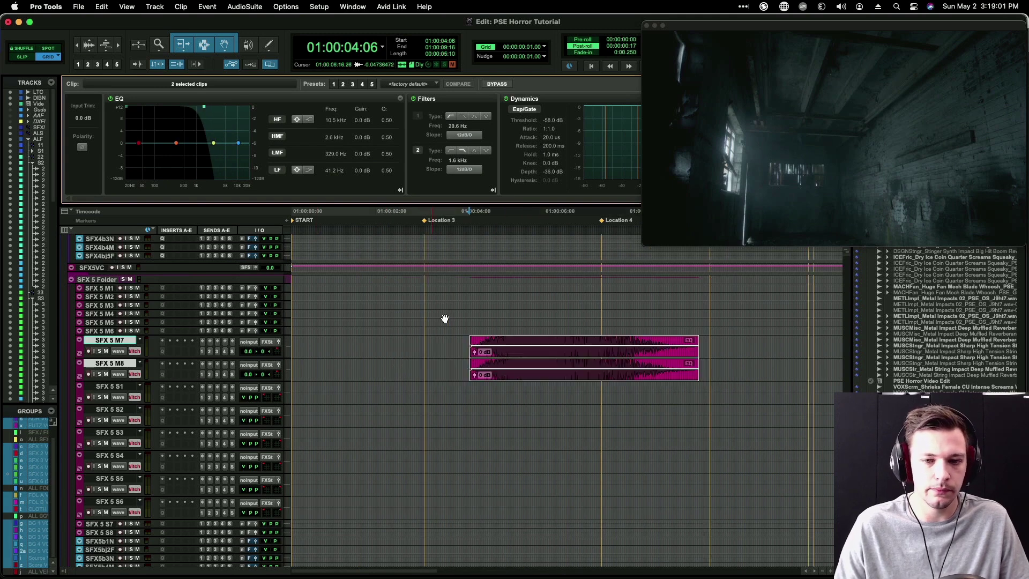
Step: Move the whoosh to stereo track SFX 5 S1, starting at 01:00:05:23, and lower its clip gain to -13.8 dB
drag(534, 359, 622, 388)
click(385, 384)
drag(557, 403, 620, 398)
click(603, 392)
Step: Fade in the SFX 5 S1 whoosh from its start at 01:00:05:23 to 01:00:07:09 at Location 4
key(d)
click(587, 402)
key(super+f)
key(Return)
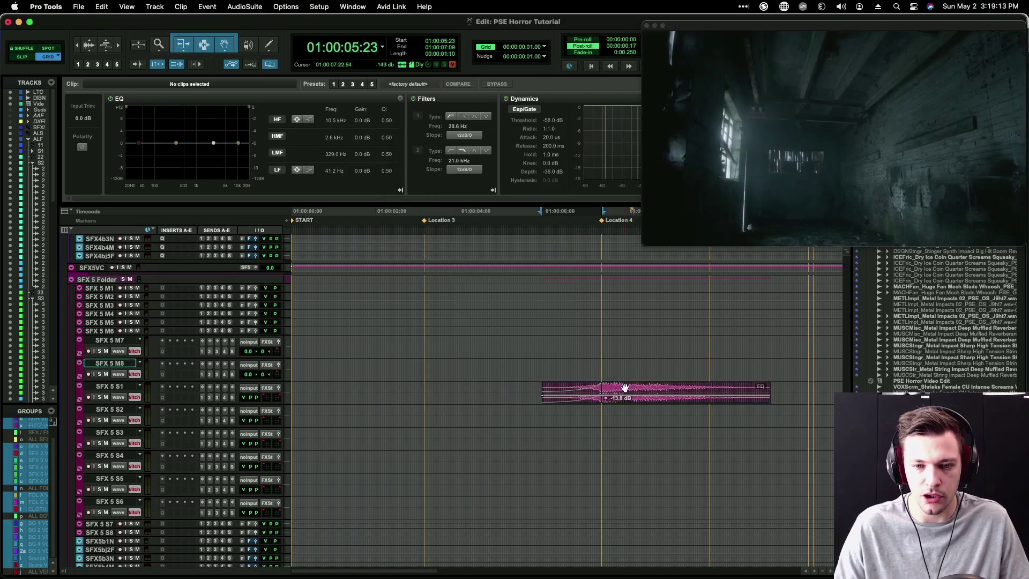
Step: Fade out the SFX 5 S1 whoosh from 01:00:07:20 and trim its end to 01:00:09:17
click(617, 394)
key(shift+Tab)
key(super+f)
key(Return)
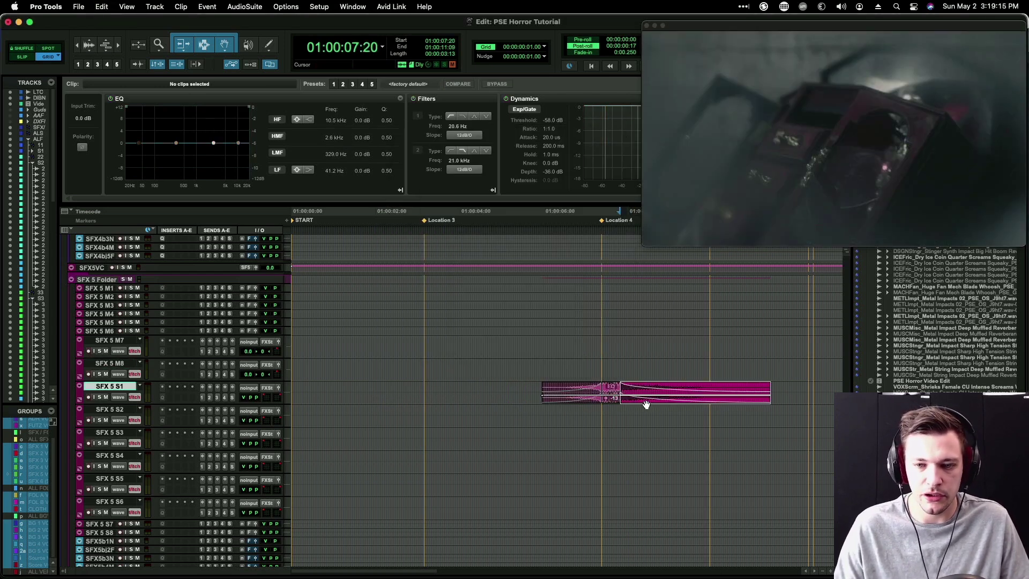
click(700, 387)
key(s)
Step: Audition the faded whoosh and set the SFX 5 S1 send D to SFX V 4 at -12.6 dB
click(555, 386)
key(space)
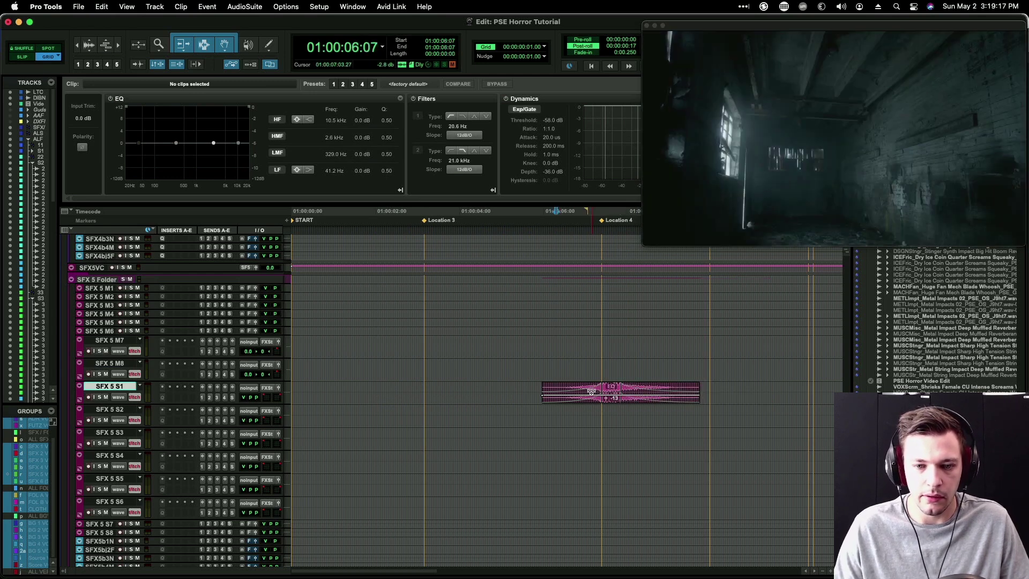
click(611, 400)
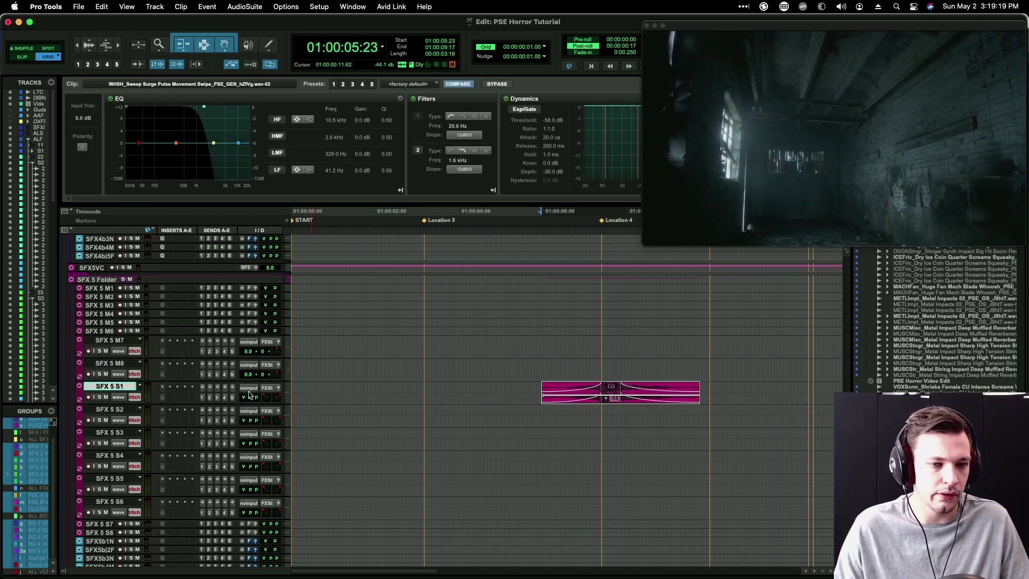
click(224, 397)
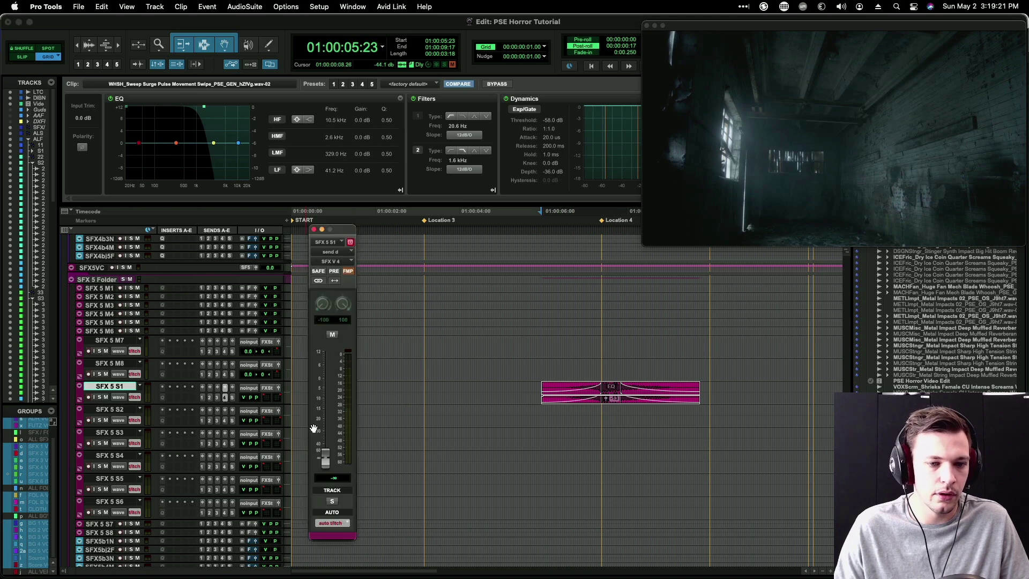
drag(325, 462, 326, 418)
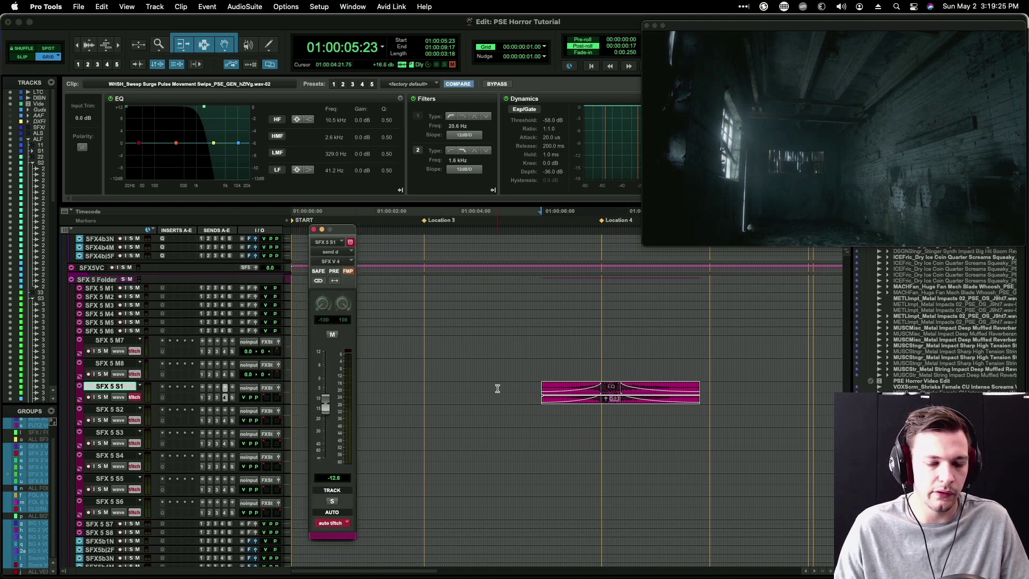
Step: Solo SFX 5 S1 and play the whoosh with its SFX V 4 send
key(shift+s)
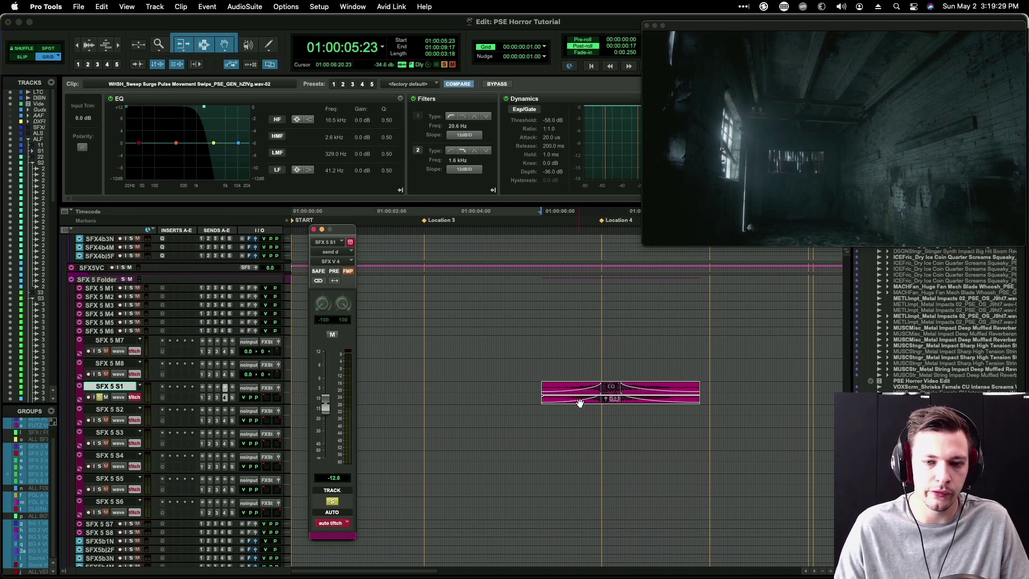
scroll(554, 401, right, 3)
click(544, 395)
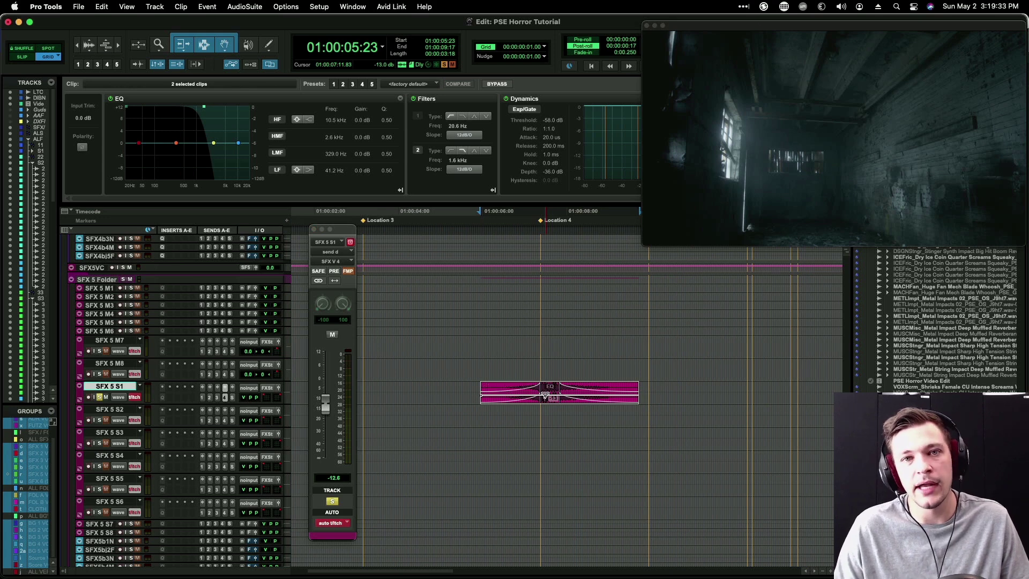
key(space)
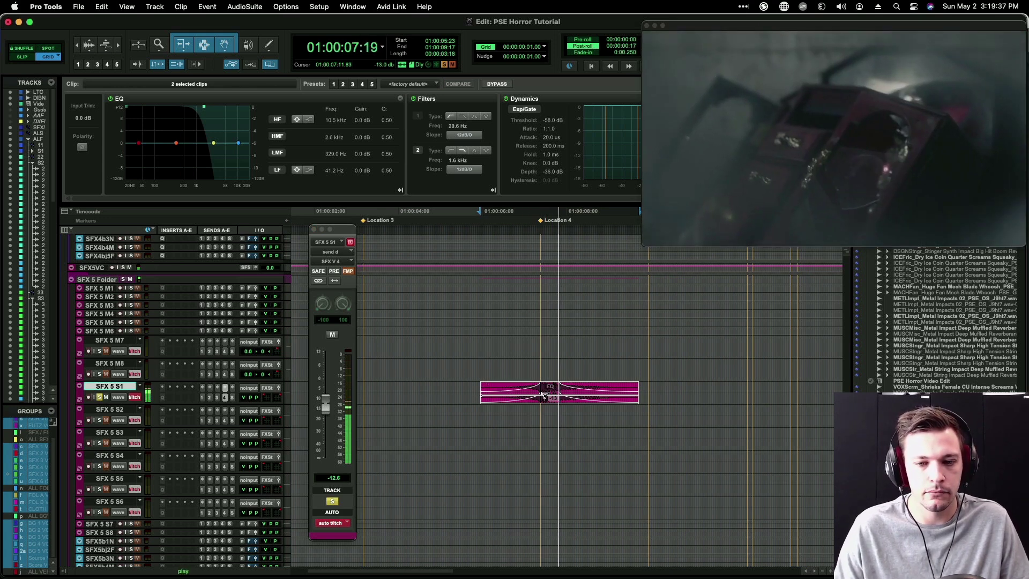
key(space)
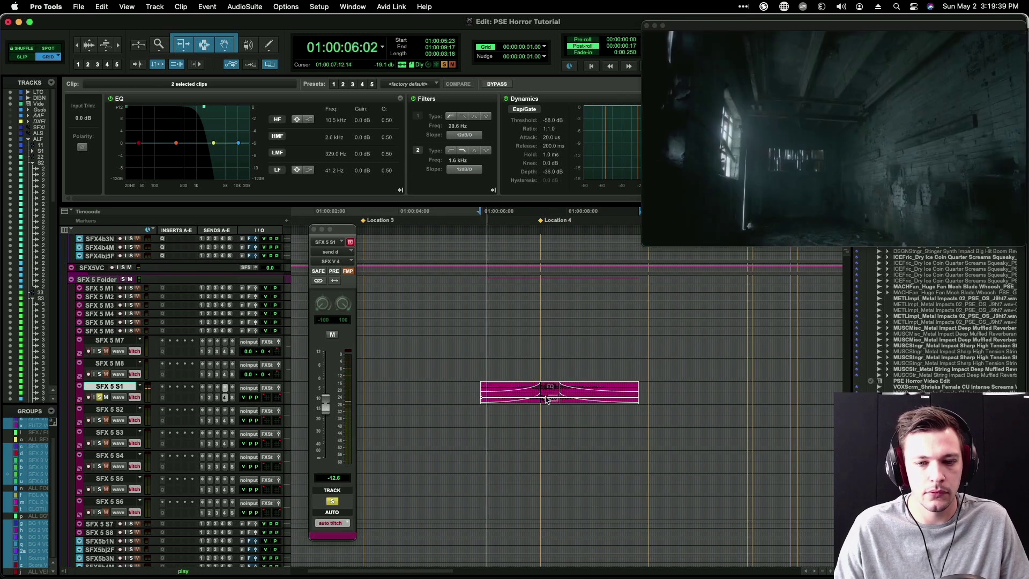
Step: Duplicate the whoosh onto SFX 5 S2 and render the copy with Pitch 'n Time Pro at -12 semitones
drag(551, 405, 552, 428)
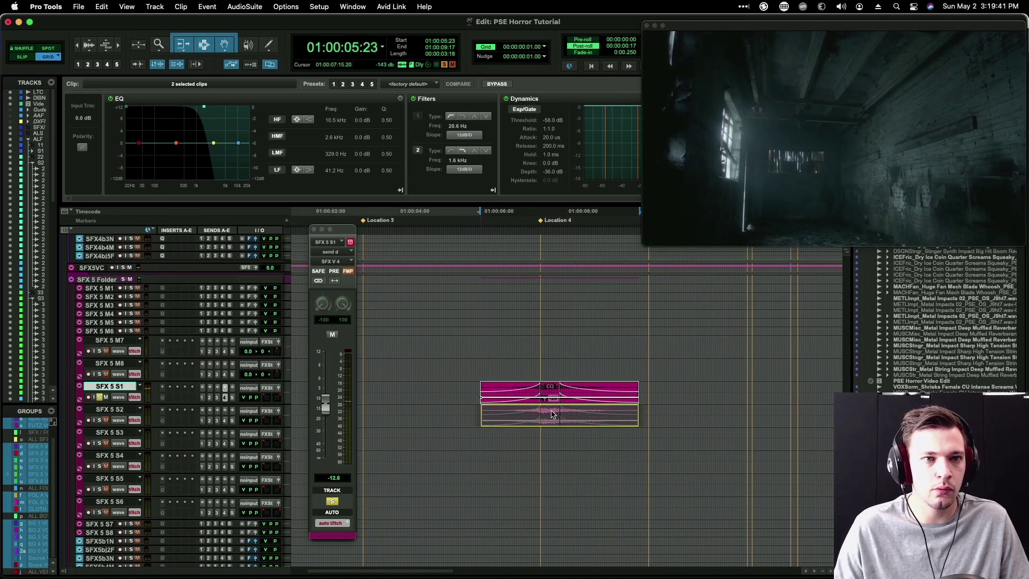
click(245, 6)
click(254, 81)
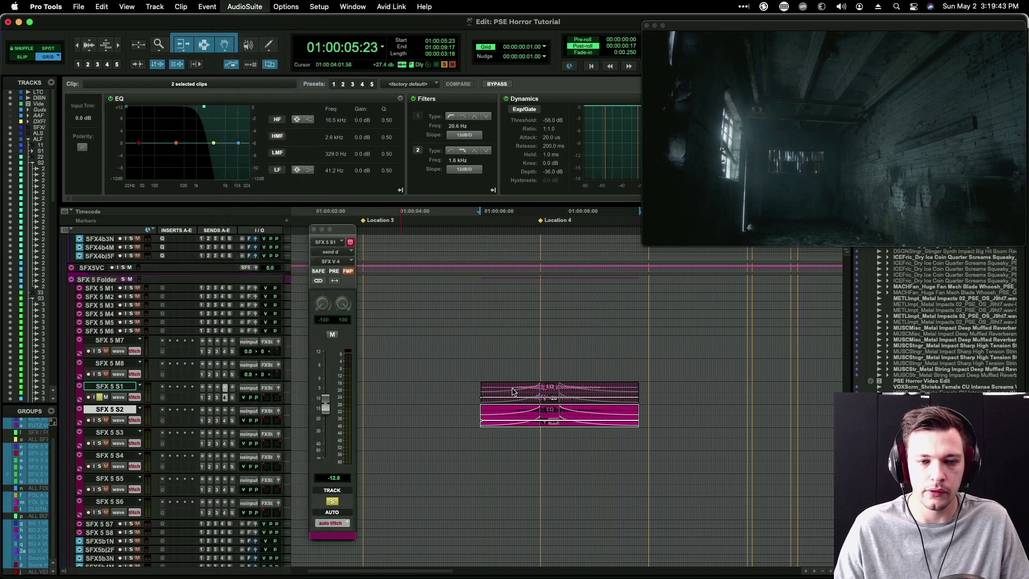
click(184, 405)
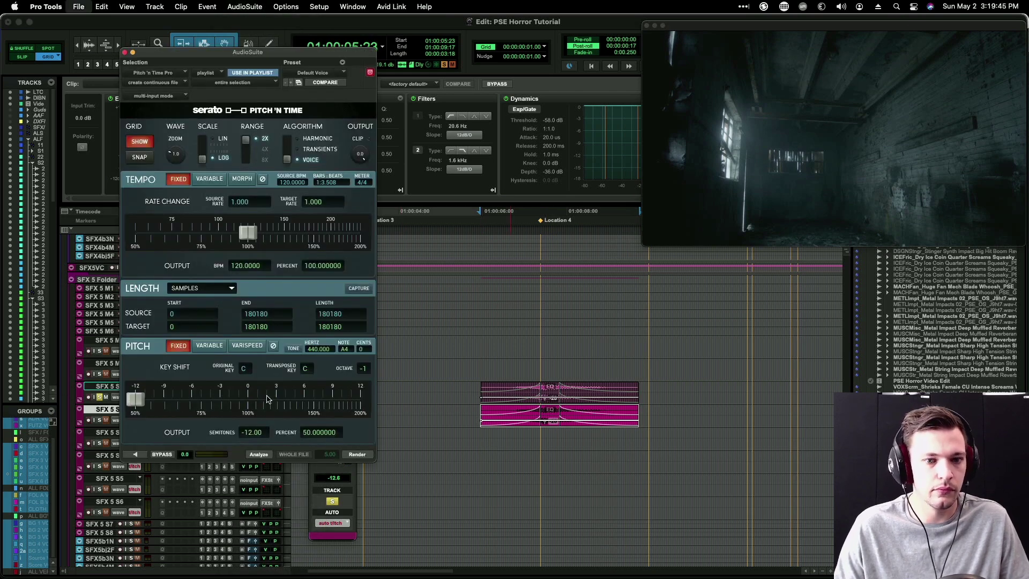
click(357, 454)
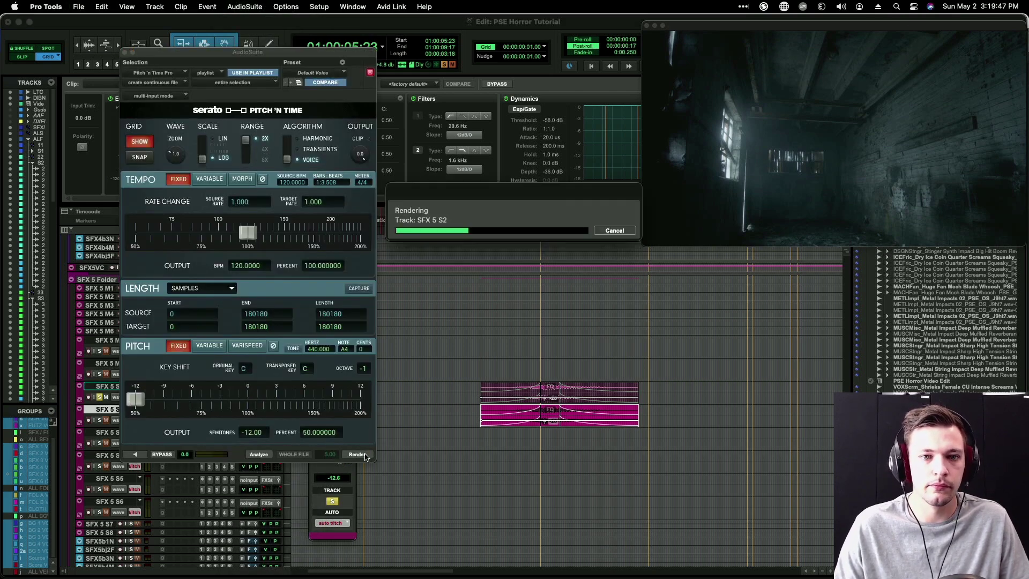
Step: Audition the pitched whoosh on SFX 5 S2 and move the SFX 5 S1 original to start at 01:00:08:15
key(space)
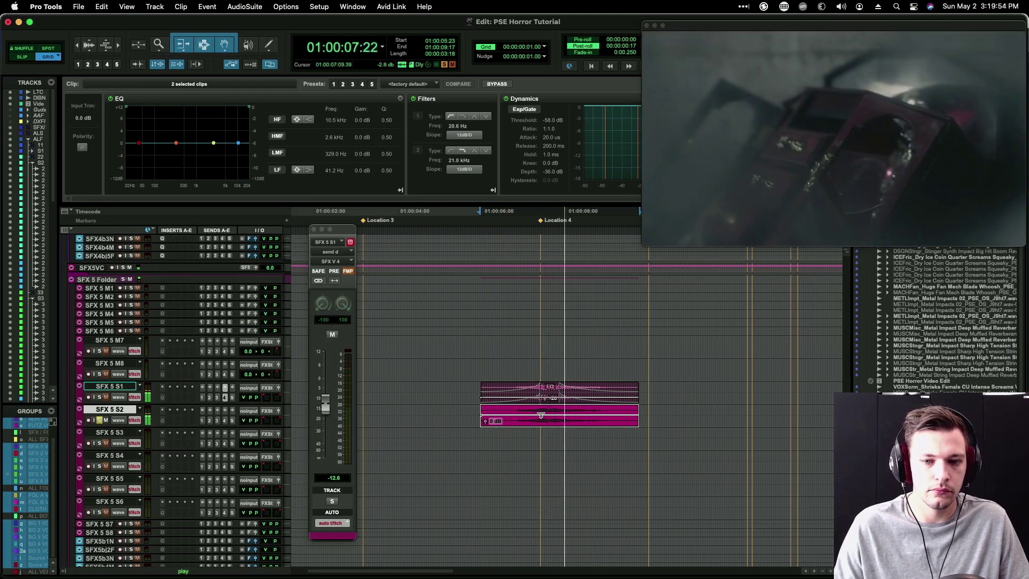
key(space)
drag(548, 399, 662, 400)
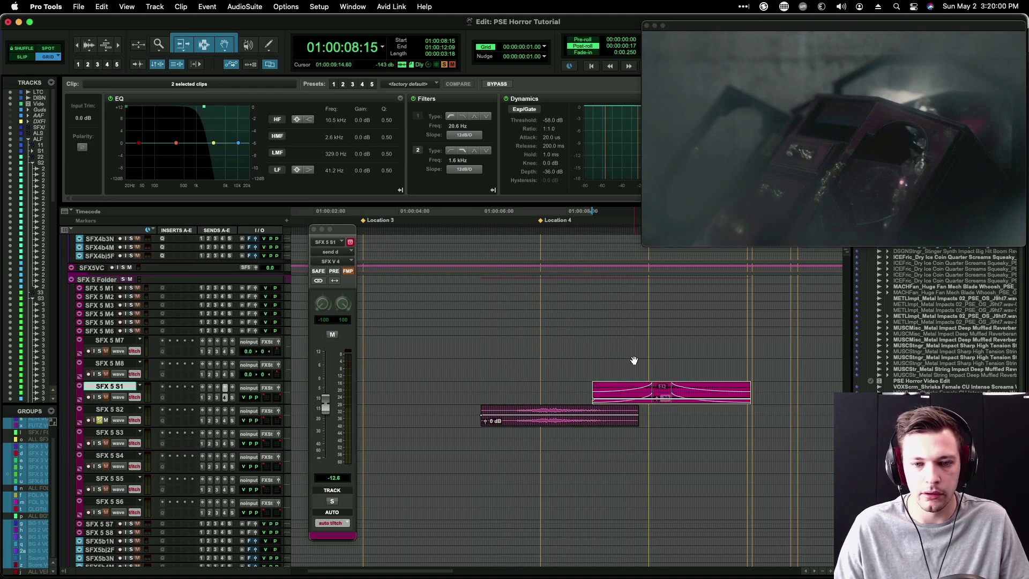
click(378, 373)
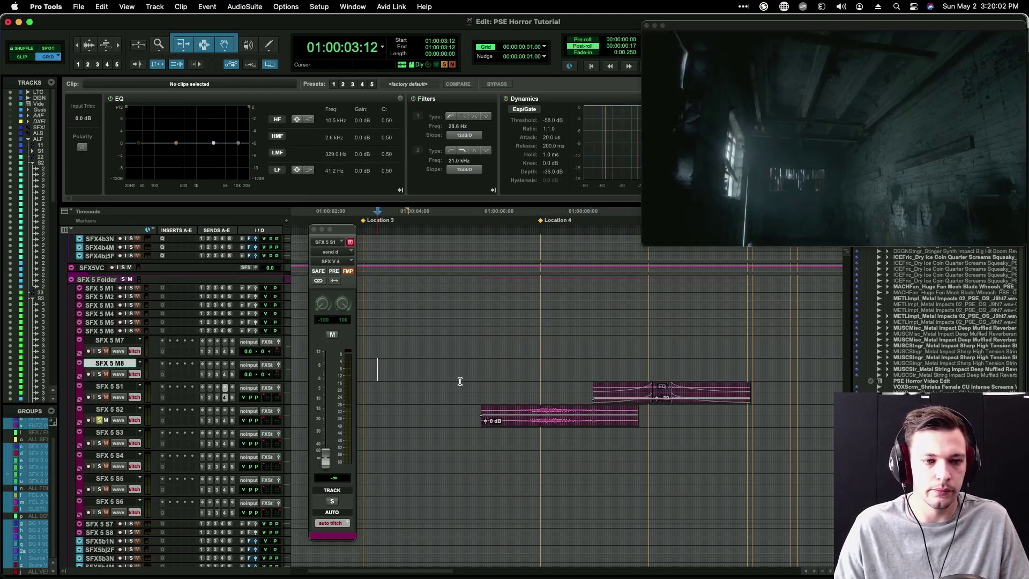
click(545, 427)
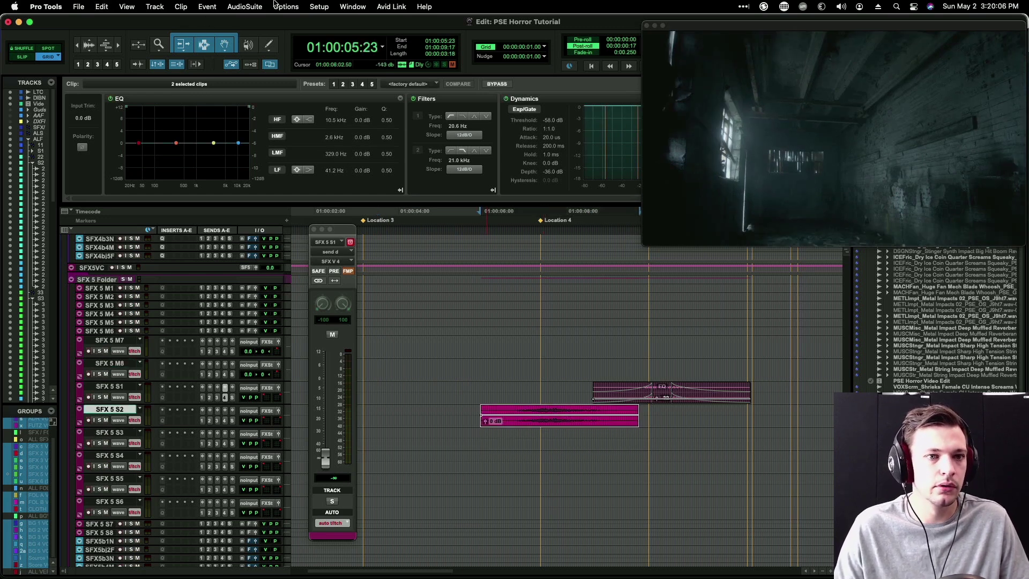
Step: Render the pitched whoosh on SFX 5 S2 through reFuse Lowender with AudioSuite
click(252, 6)
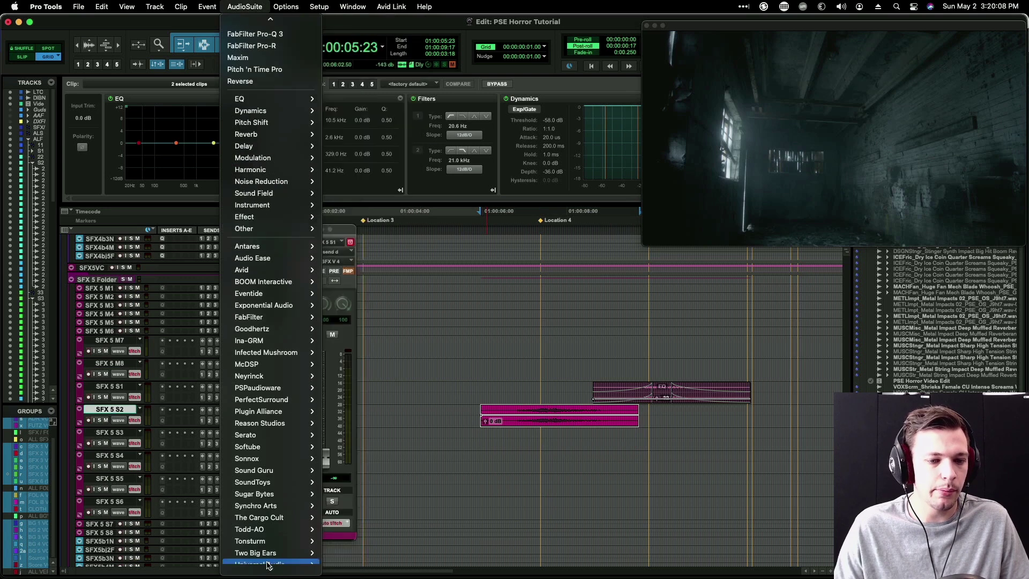
mouse_move(270, 566)
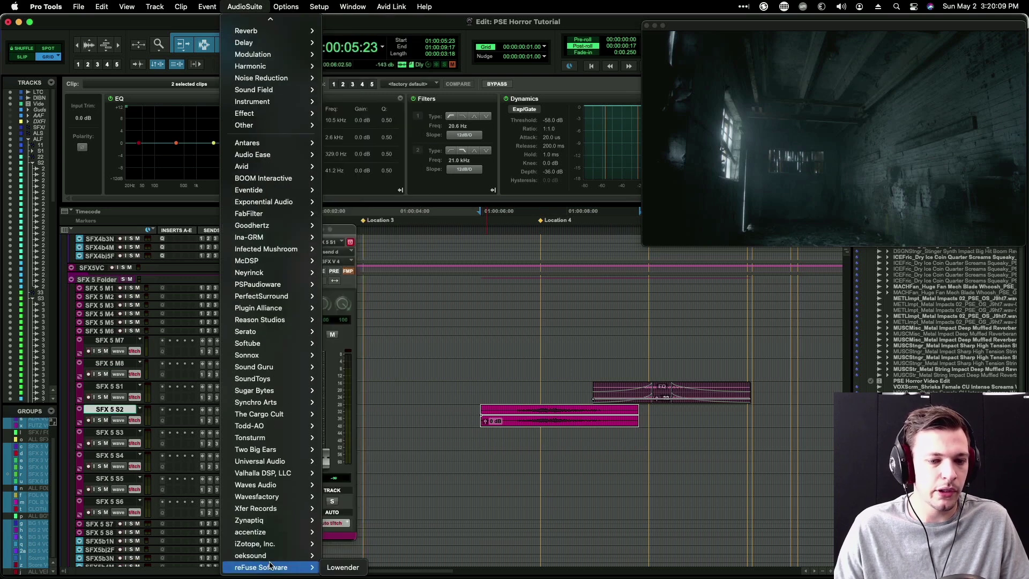
click(338, 568)
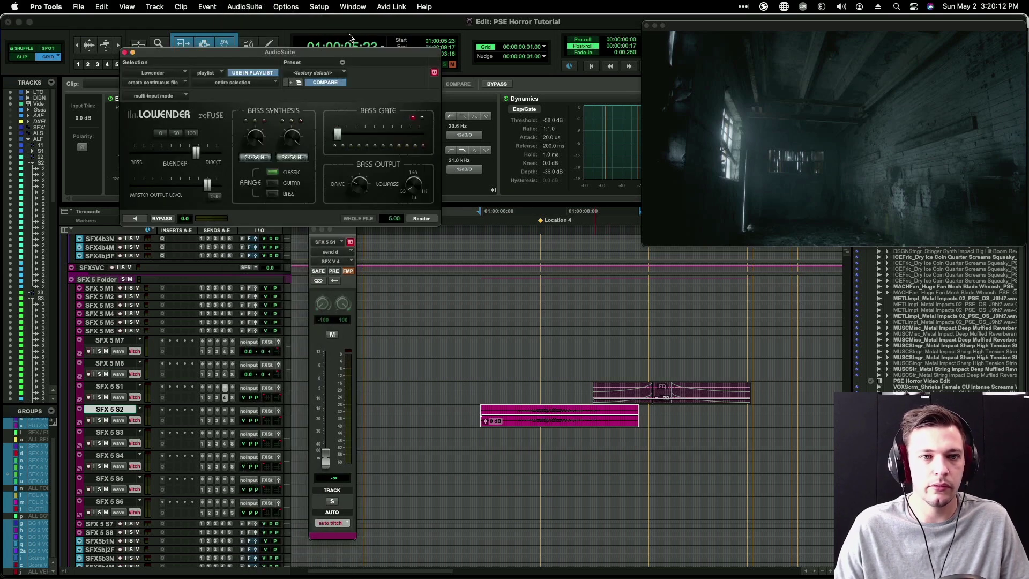
drag(364, 52, 548, 89)
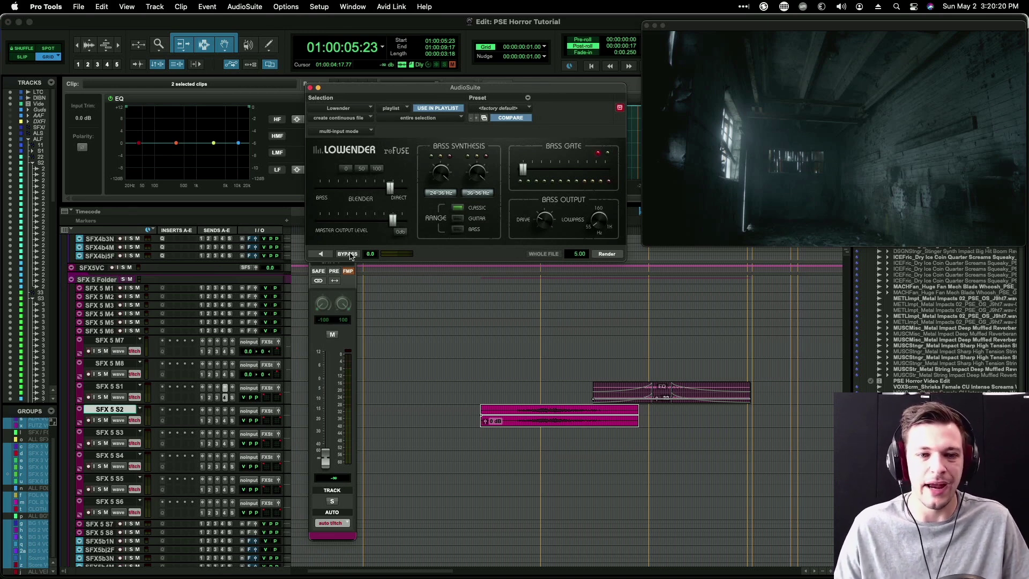
click(606, 255)
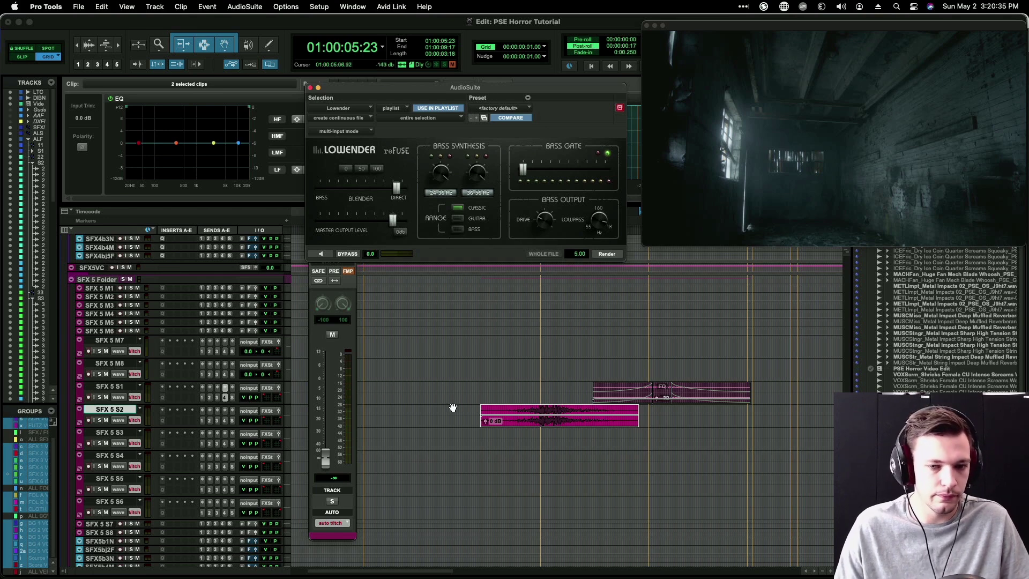
Step: Audition the Lowender whoosh on SFX 5 S2, close the effect window, and play the scene from the session start
key(space)
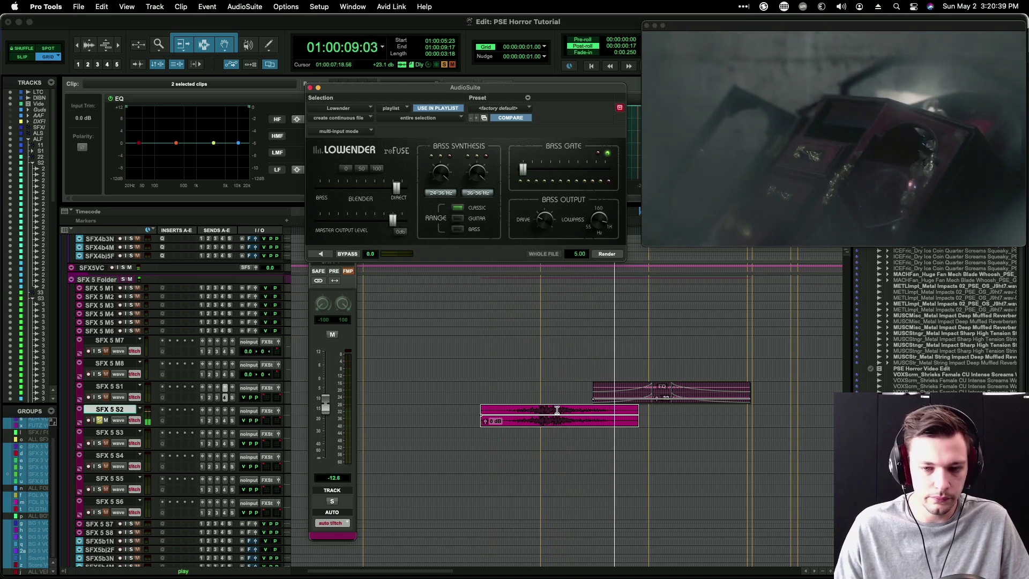
key(space)
click(310, 88)
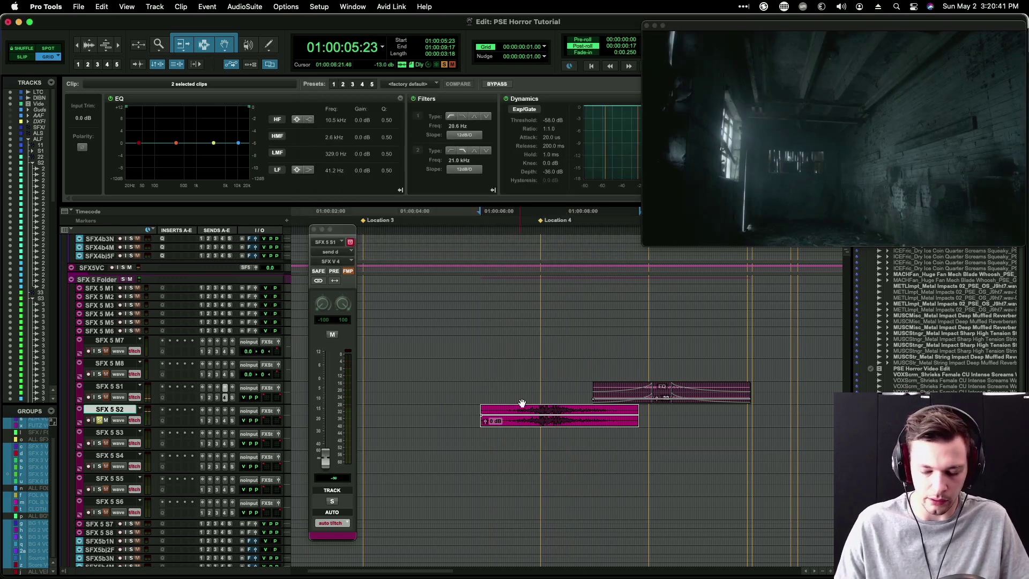
key(Return)
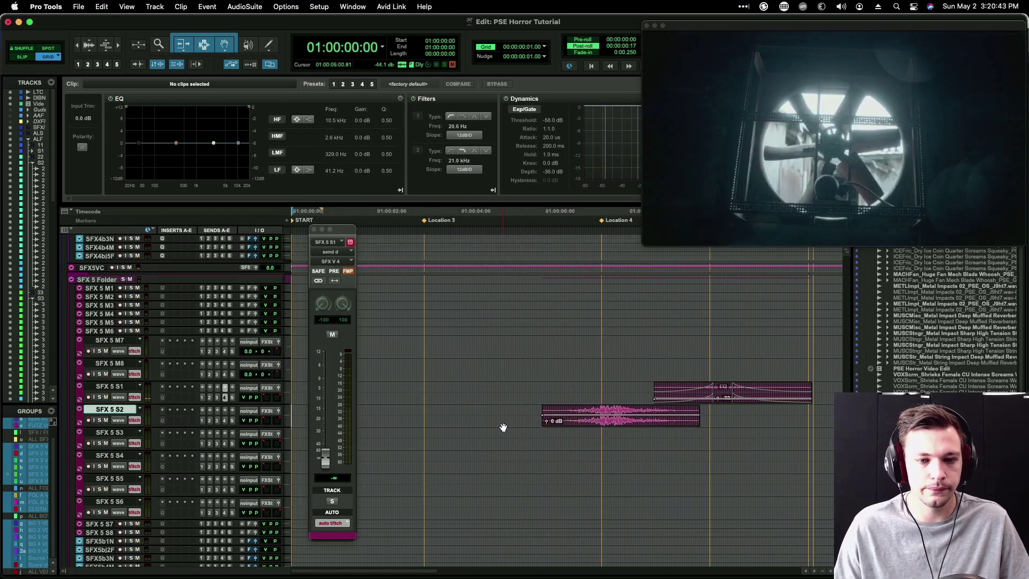
key(space)
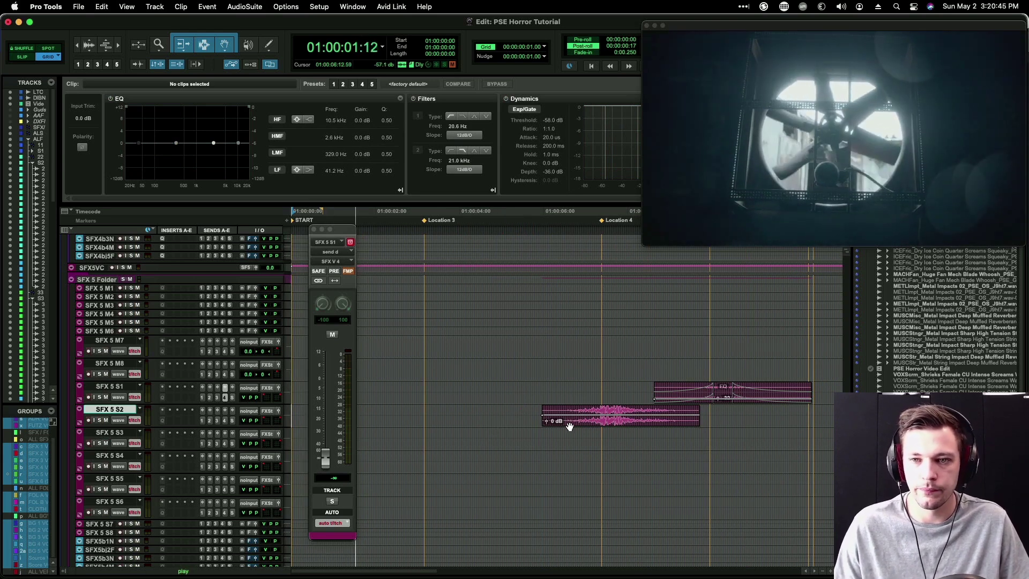
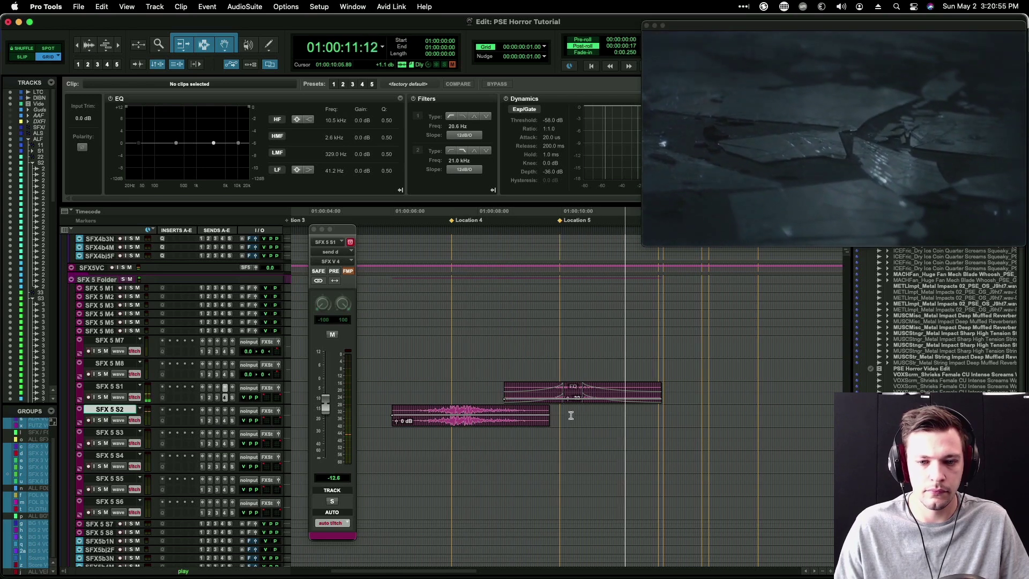
Step: Switch to SoundQ and search the local library for "glass debris"
key(super+Tab)
double_click(236, 53)
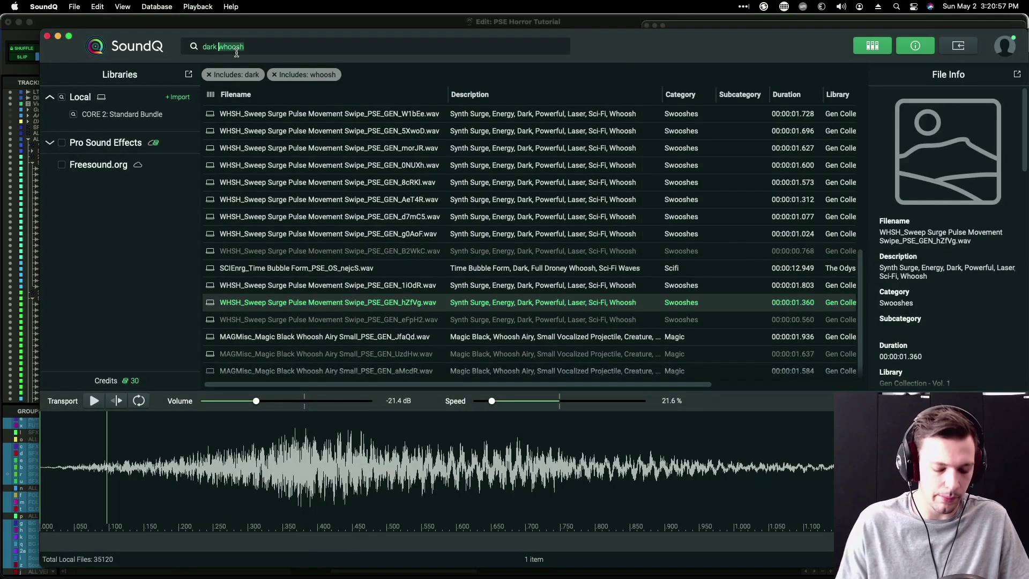
key(super+a)
text(d)
text(lass debris)
key(Return)
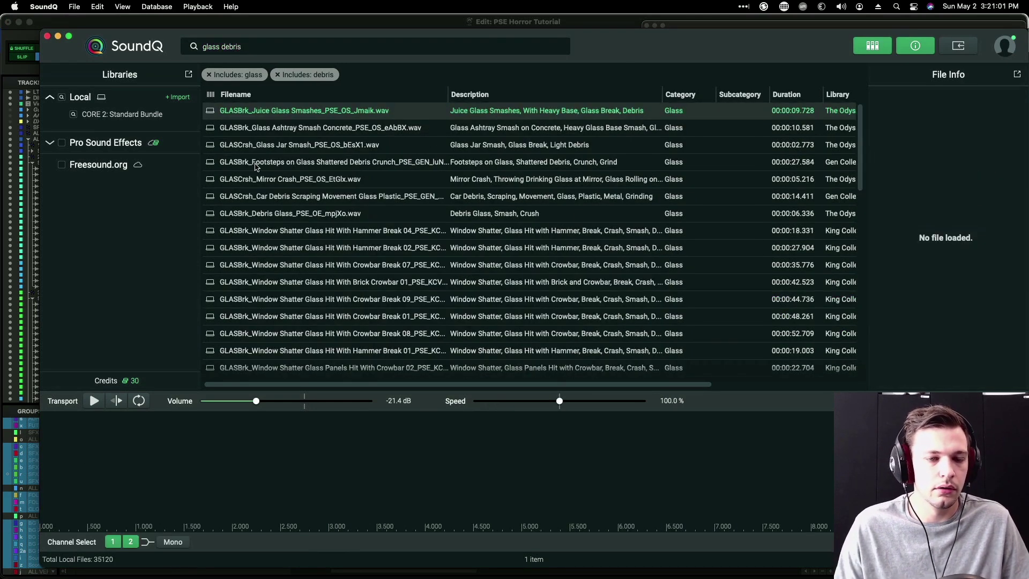
Step: Audition the Glass Ashtray Smash Concrete and Debris Glass files, and load Window Shatter Glass Hit With Crowbar Break 07
click(302, 132)
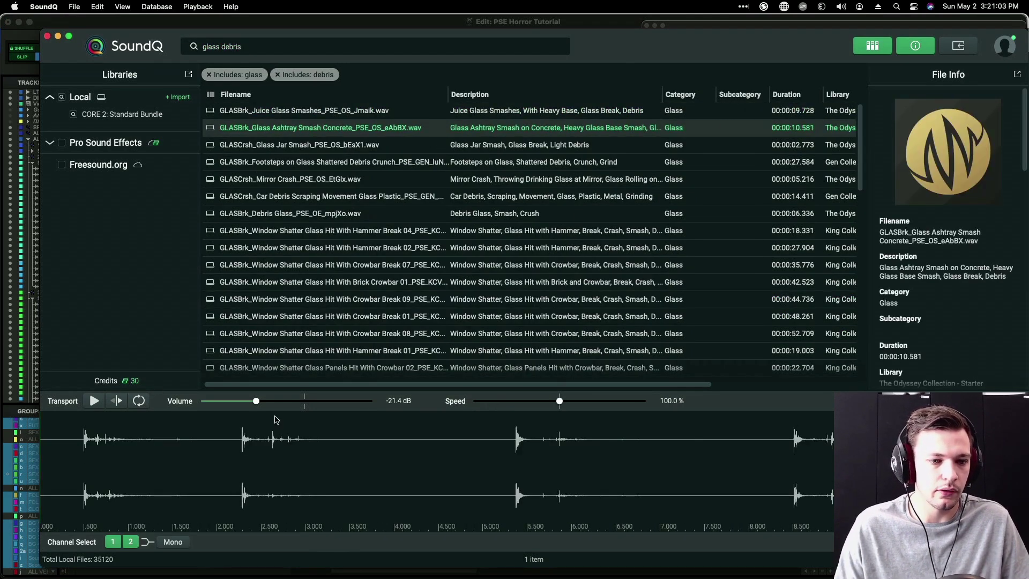
click(242, 458)
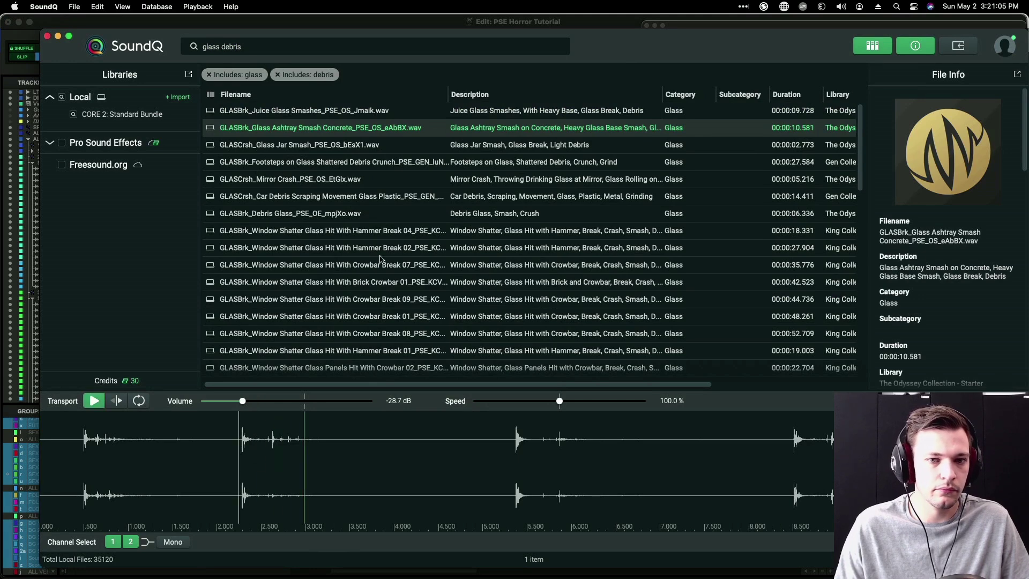
click(412, 217)
click(642, 462)
click(473, 271)
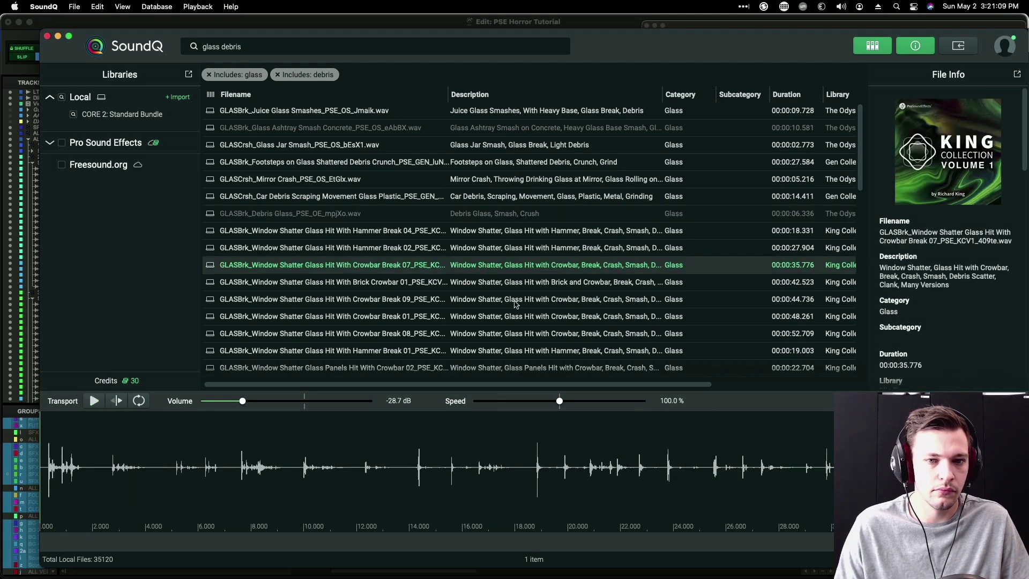
Step: Select the Debris Glass section starting at about 3.9 seconds and spot it to SFX 5 M7 in Pro Tools at 01:00:09:19
click(517, 216)
click(627, 442)
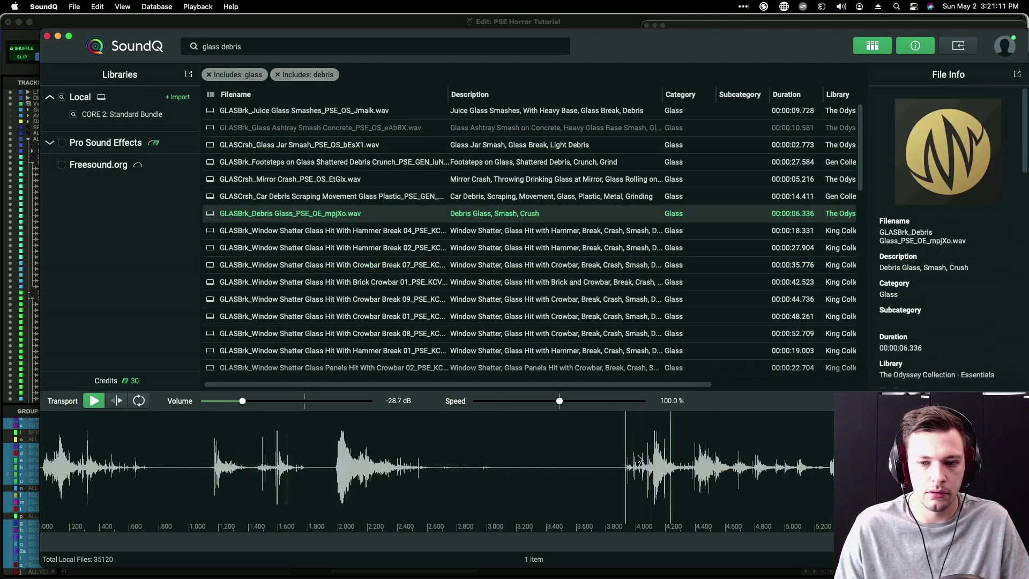
key(s)
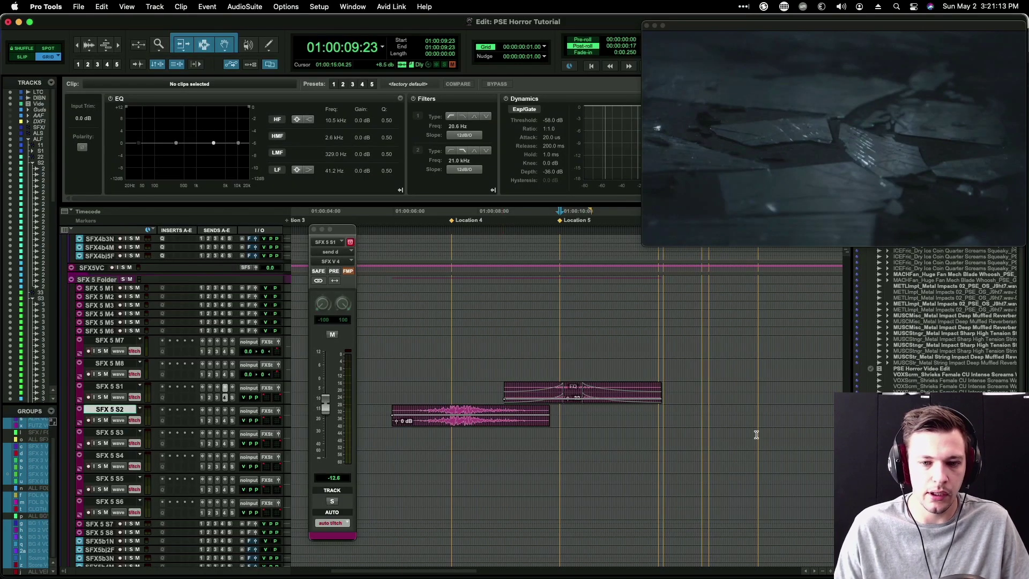
click(553, 343)
key(super+Tab)
key(s)
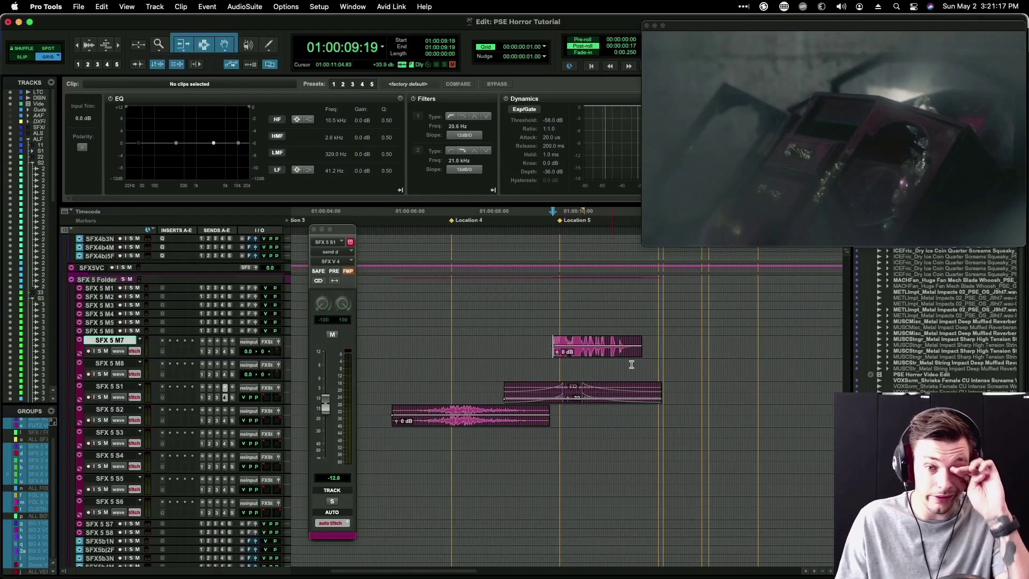
Step: Move the glass debris to SFX 5 S3 with a fade-in to 01:00:10:15, and set send D to SFX V 4 at -7.3 dB
drag(592, 359, 604, 448)
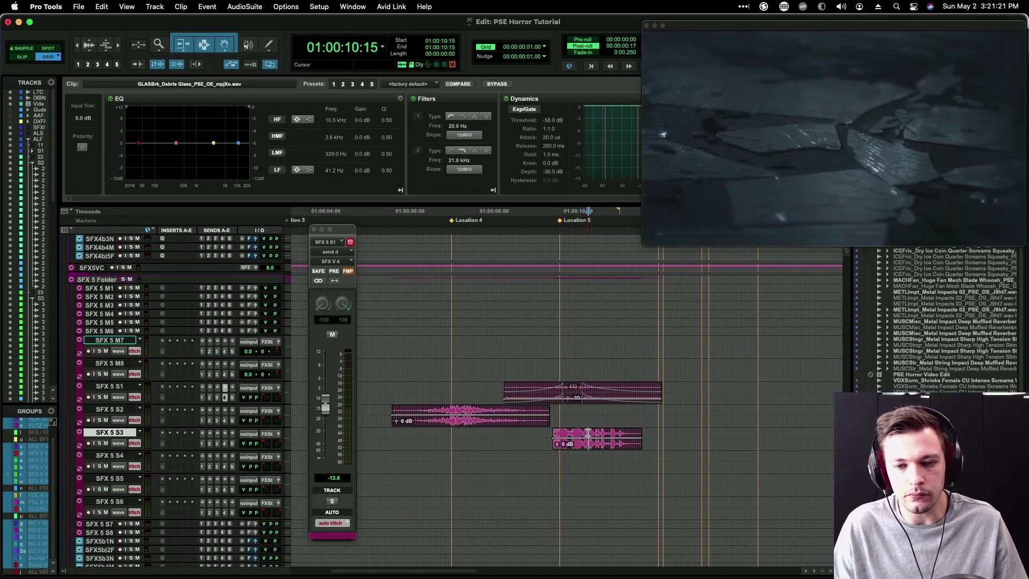
click(225, 443)
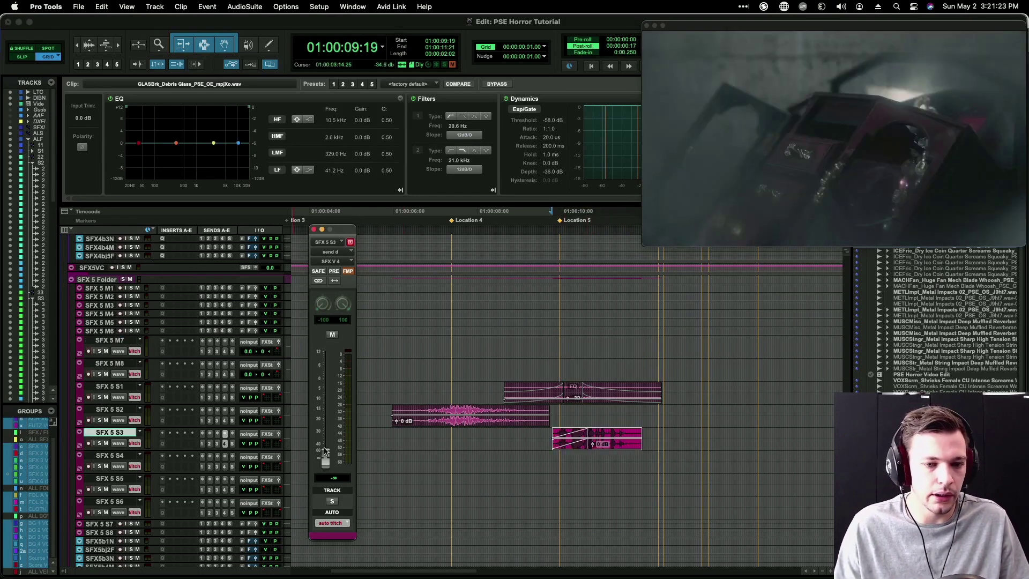
drag(325, 460, 327, 395)
Step: Lower the glass debris clip's gain and audition it with SFX 5 S3 soloed
drag(614, 445, 610, 445)
key(space)
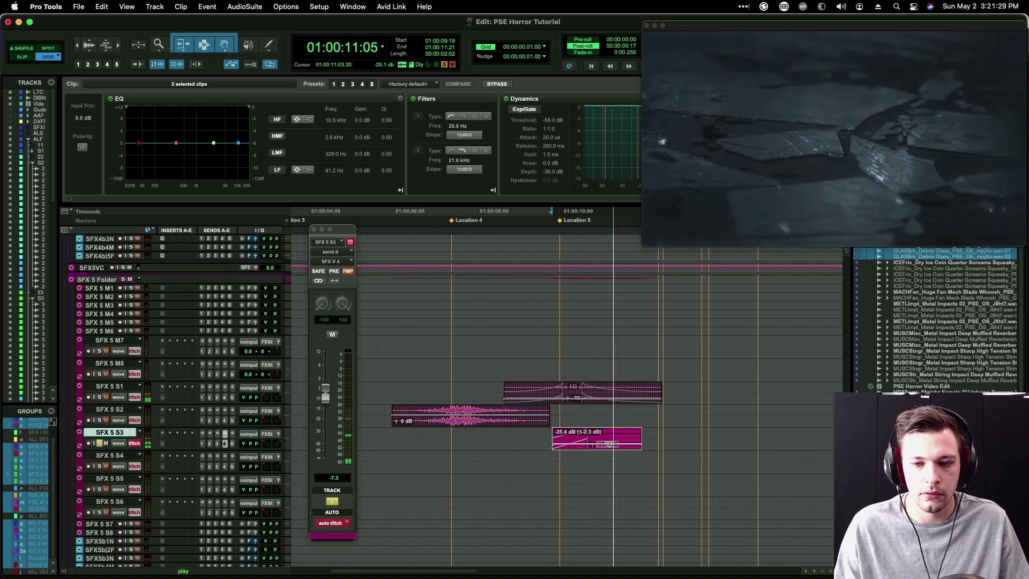
key(space)
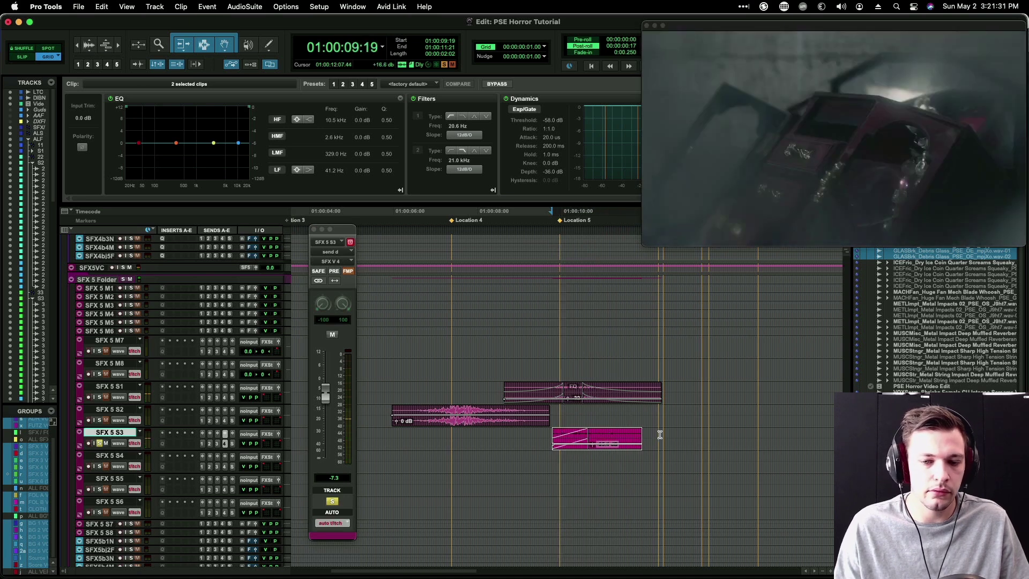
Step: Select the SFX 5 S3 glass debris with a tail to 01:00:12:20 and open Zynaptiq WORMHOLE in AudioSuite
double_click(621, 441)
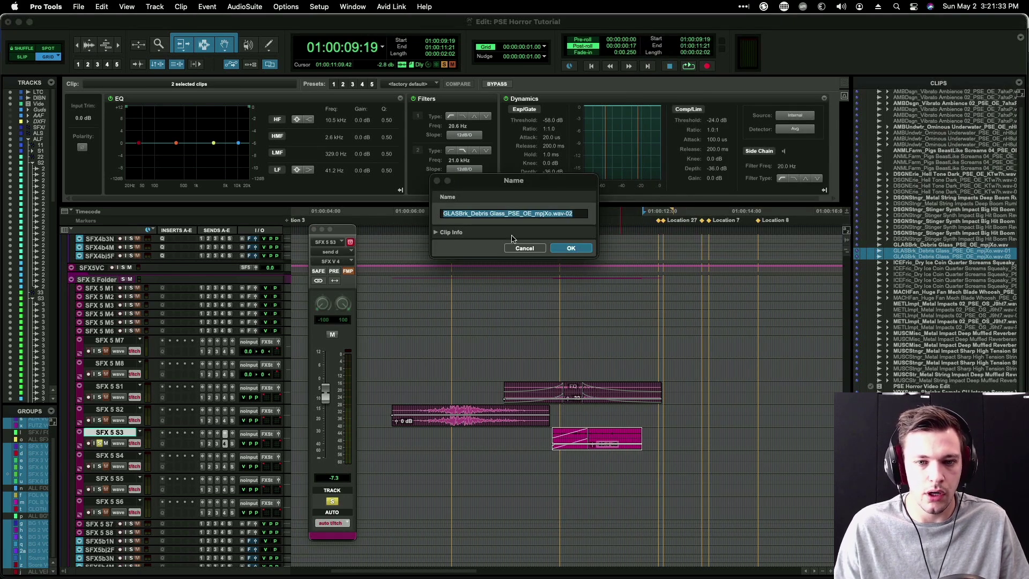
click(523, 248)
shift+click(680, 432)
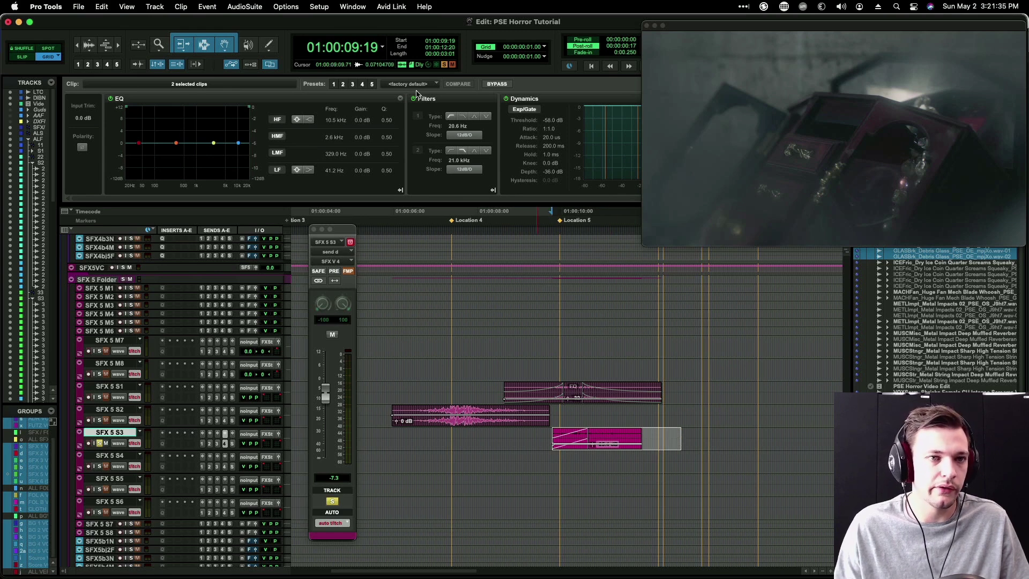
click(244, 7)
mouse_move(261, 531)
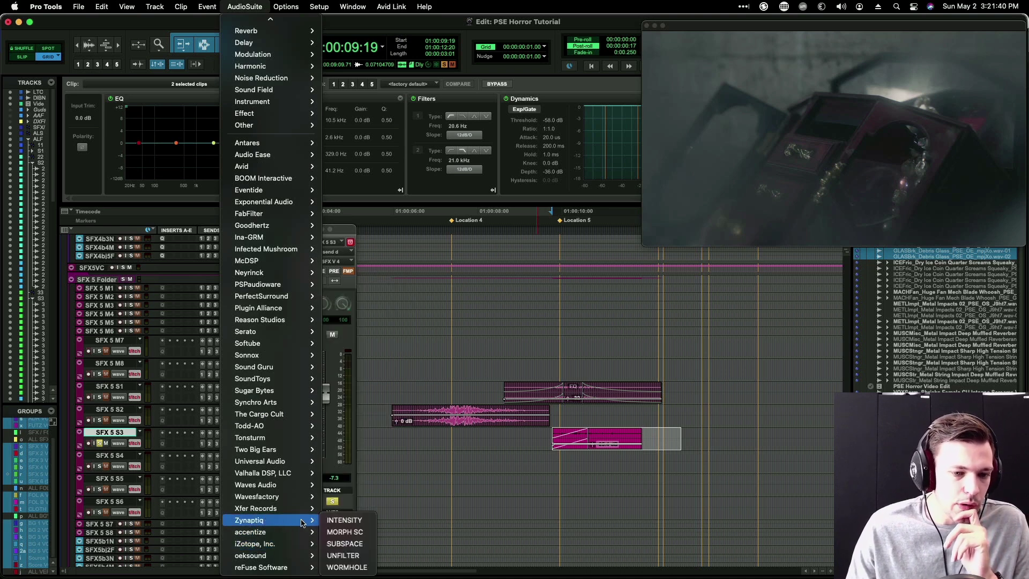
click(354, 568)
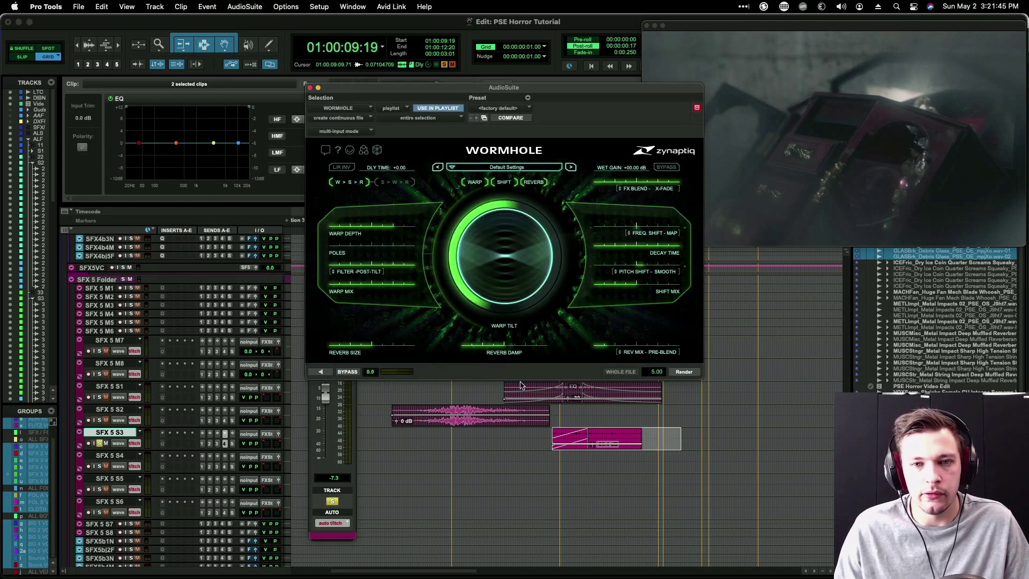
Step: Load WORMHOLE's factory preset 001 Alienize Anything from the Processors for Atmos, Drones, SFX and Pads group
click(519, 170)
mouse_move(558, 170)
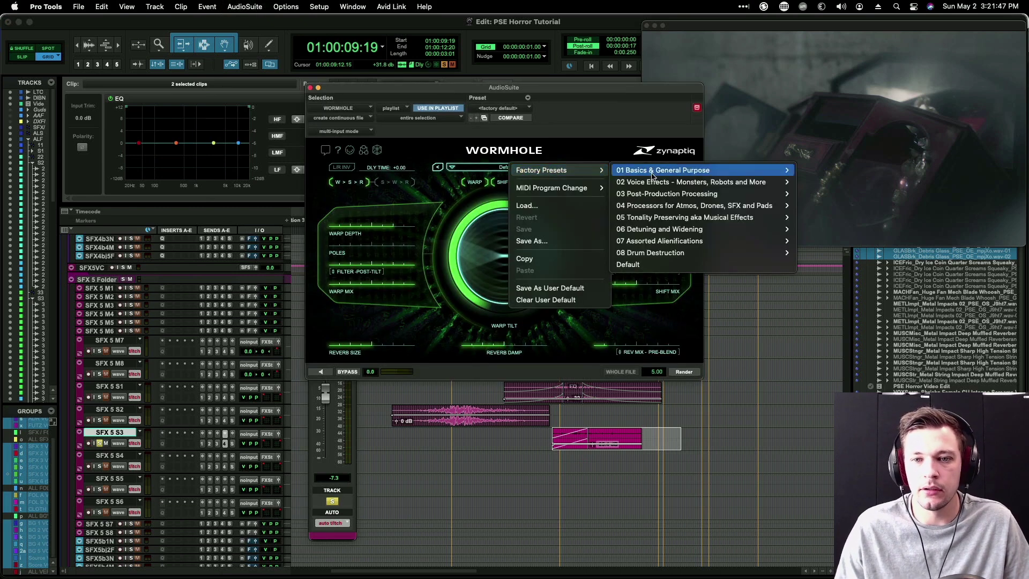
mouse_move(650, 195)
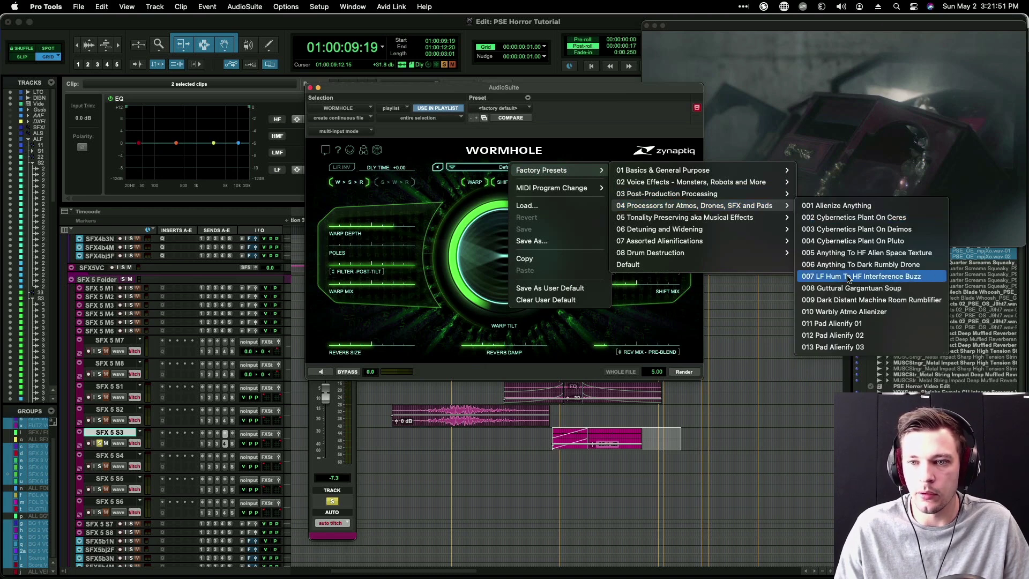
click(842, 206)
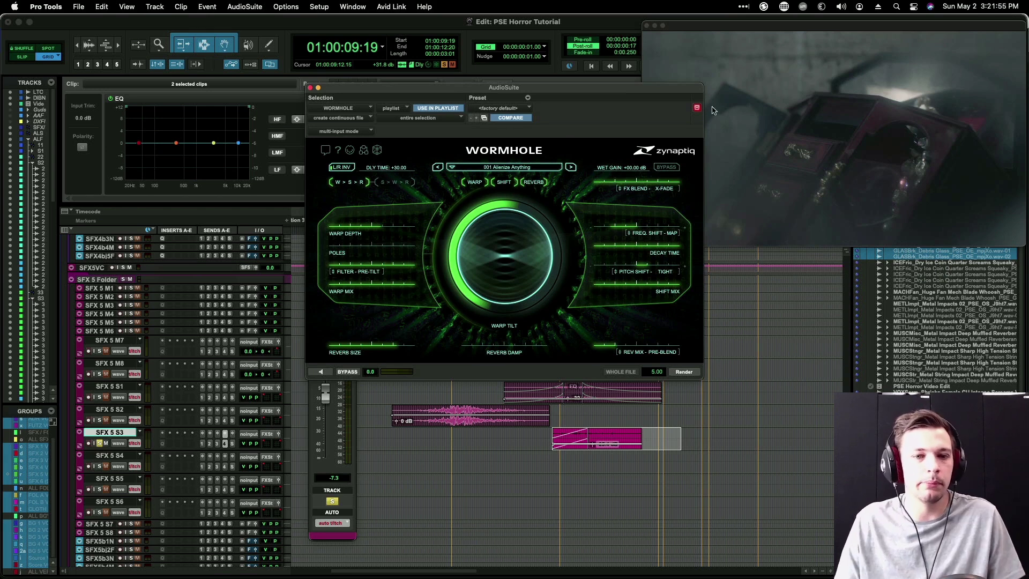
click(244, 7)
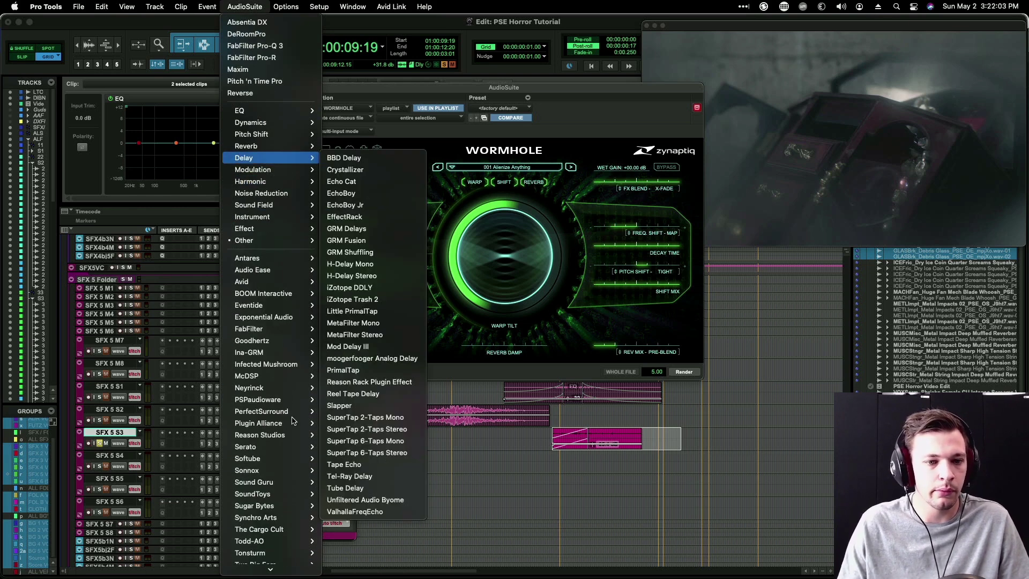
mouse_move(290, 426)
click(535, 435)
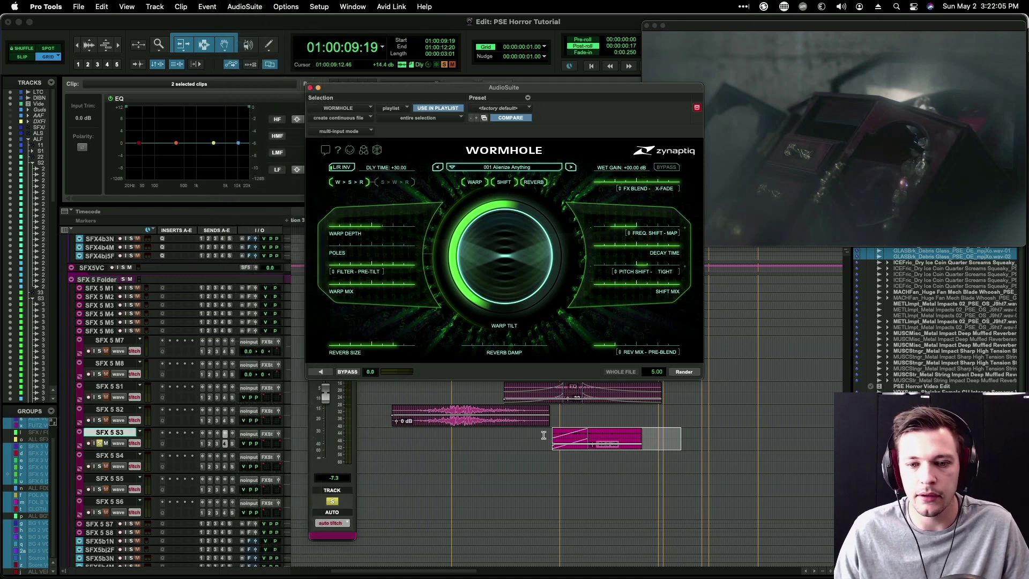
Step: Fade out the glass debris on SFX 5 S3 from 01:00:11:00 to its end and reselect the whole clip
double_click(604, 433)
scroll(604, 434, up, 1)
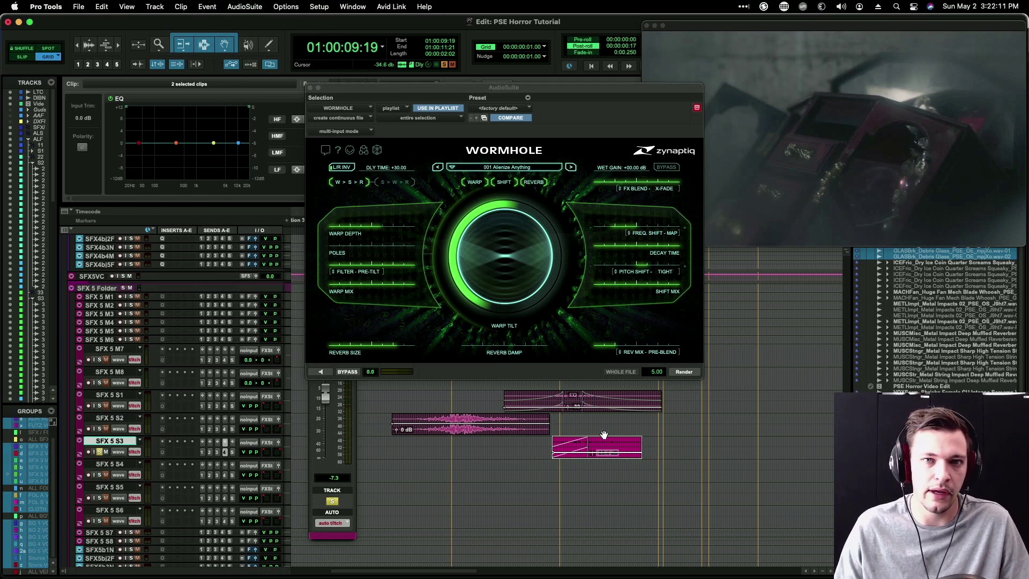
click(604, 442)
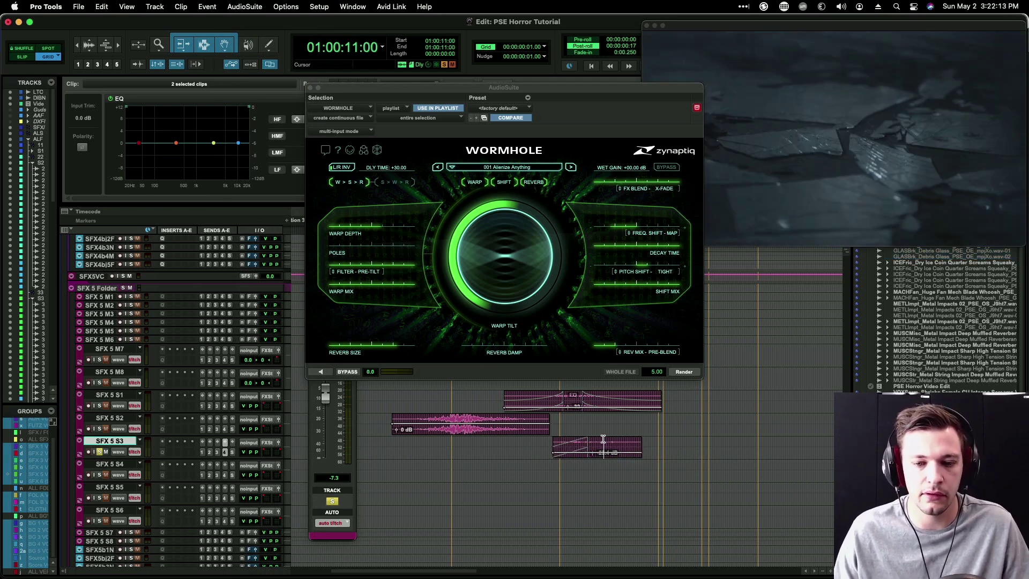
key(g)
double_click(601, 453)
shift+click(685, 452)
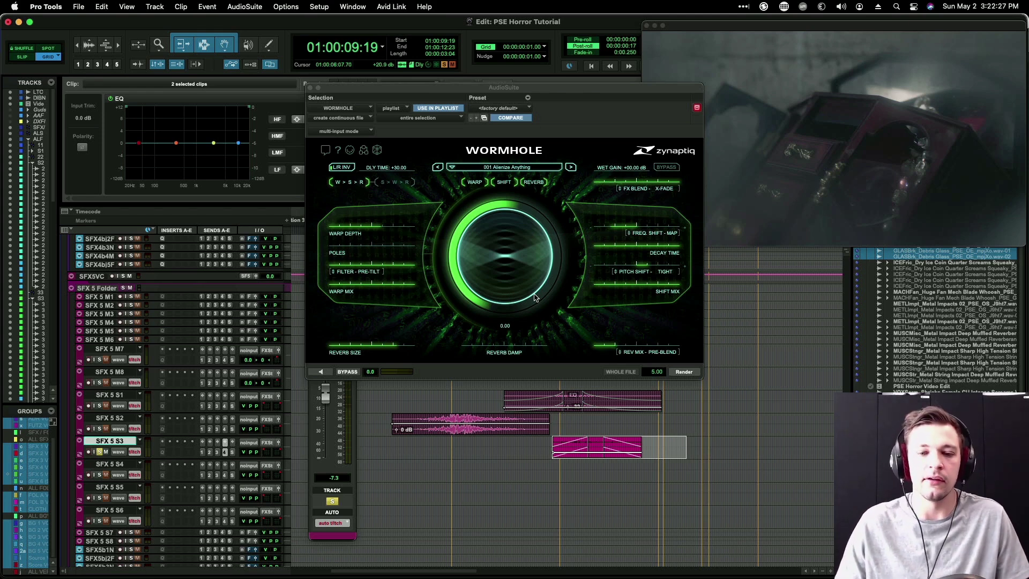
click(596, 454)
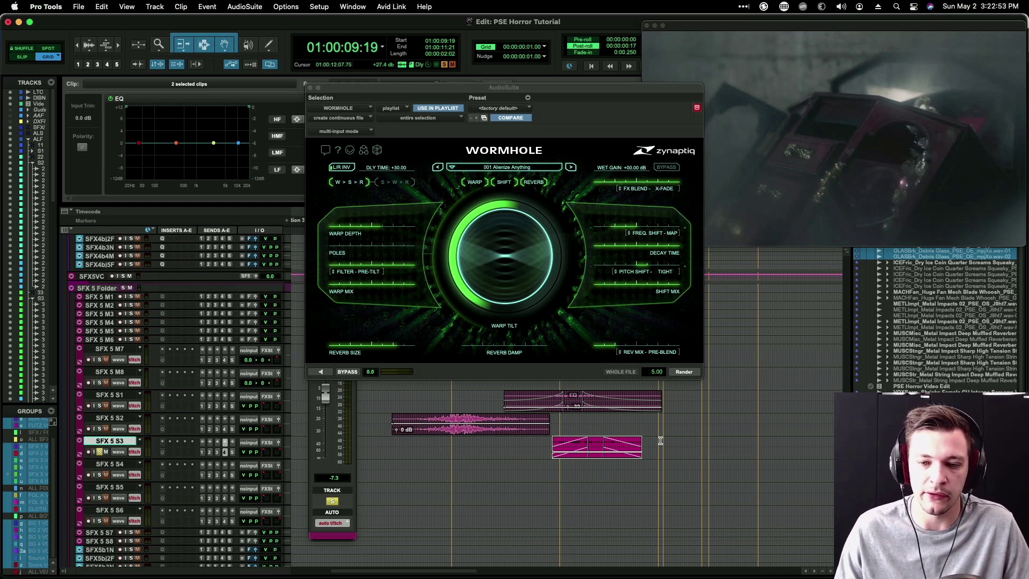
key(t)
scroll(777, 461, right, 2)
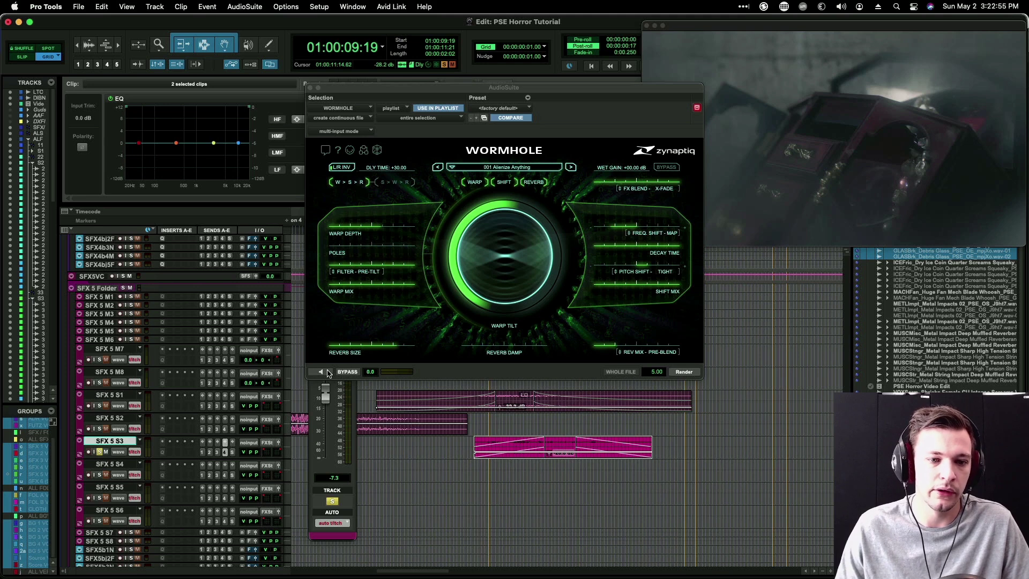
click(243, 6)
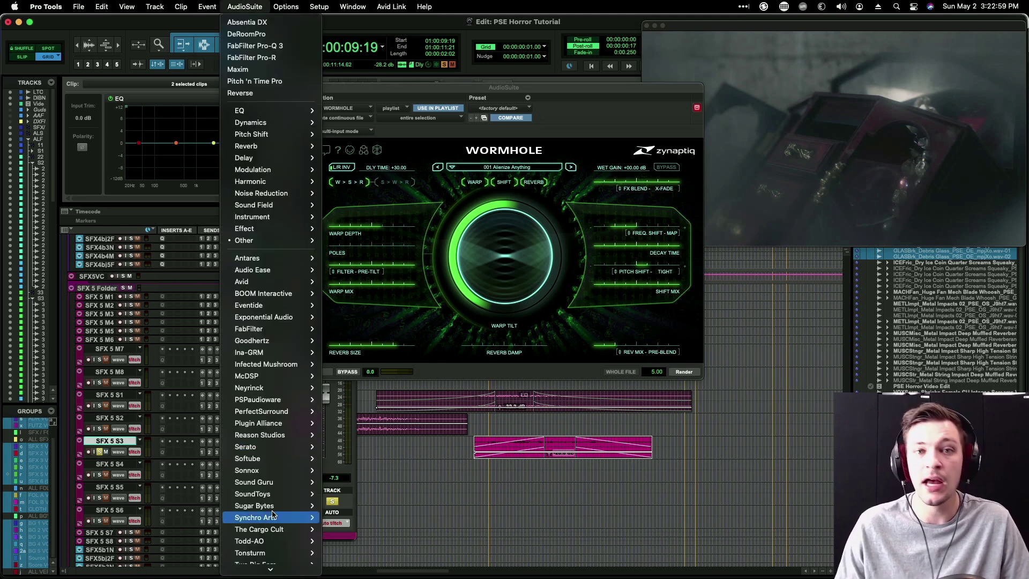
mouse_move(282, 481)
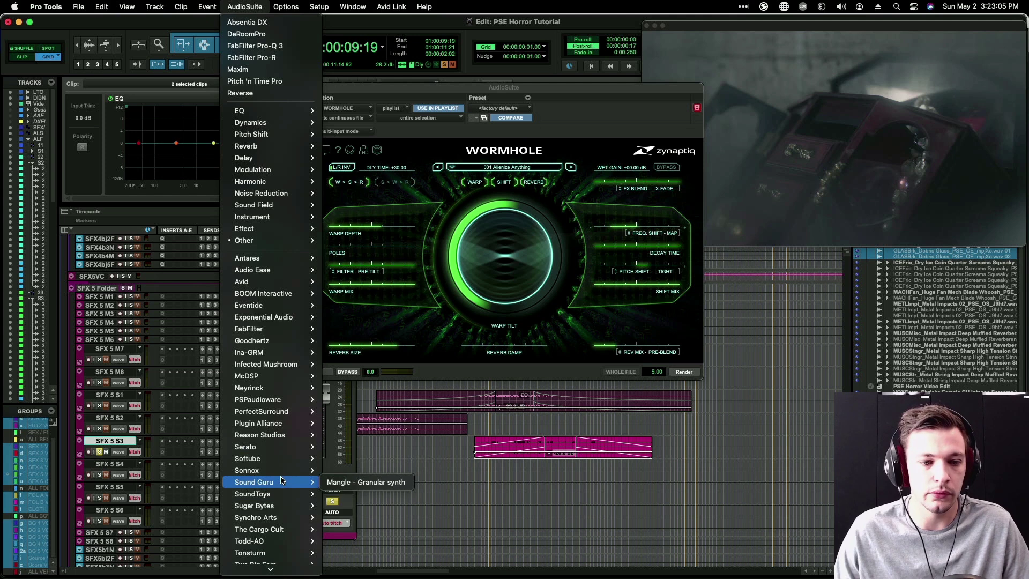
mouse_move(284, 424)
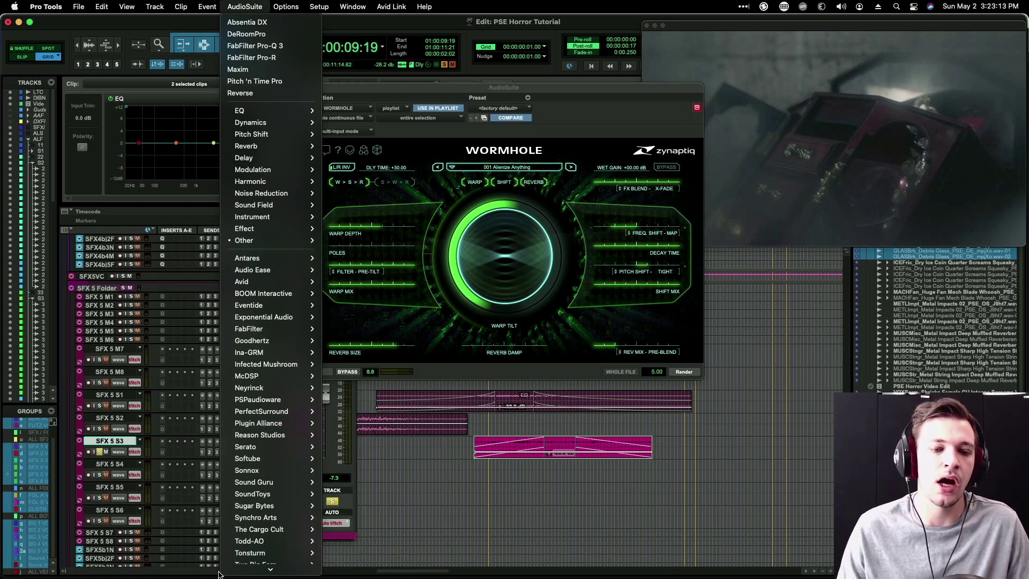
mouse_move(271, 569)
mouse_move(276, 517)
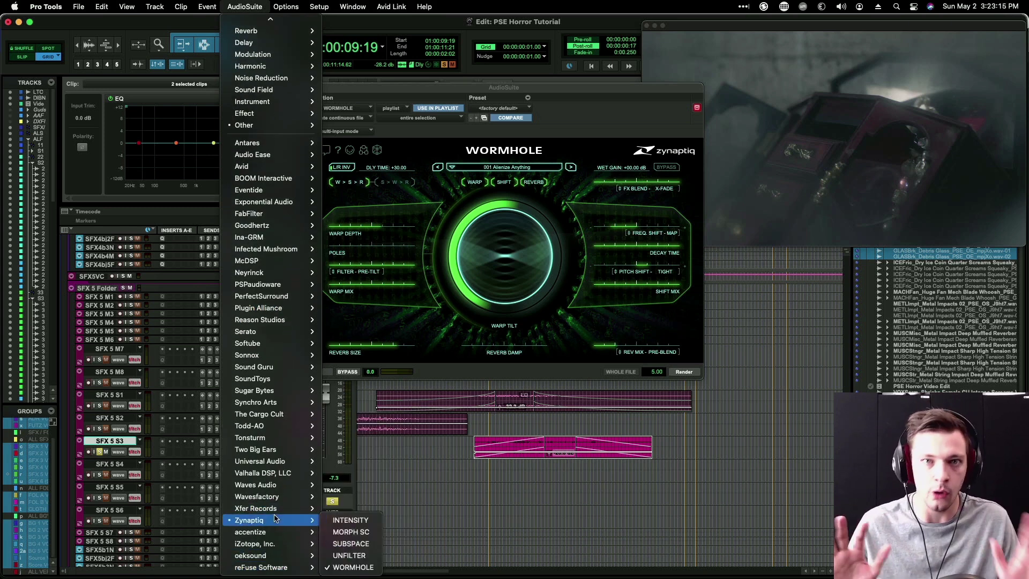
click(553, 364)
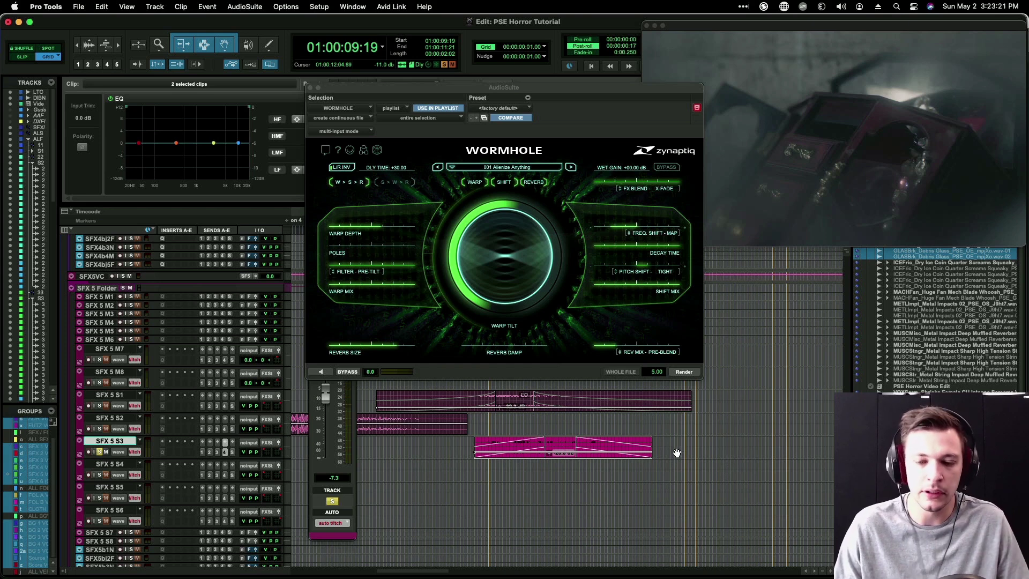
Step: Preview the glass debris on SFX 5 S3 through WORMHOLE while adjusting Warp Tilt and Pitch Shift
shift+click(709, 450)
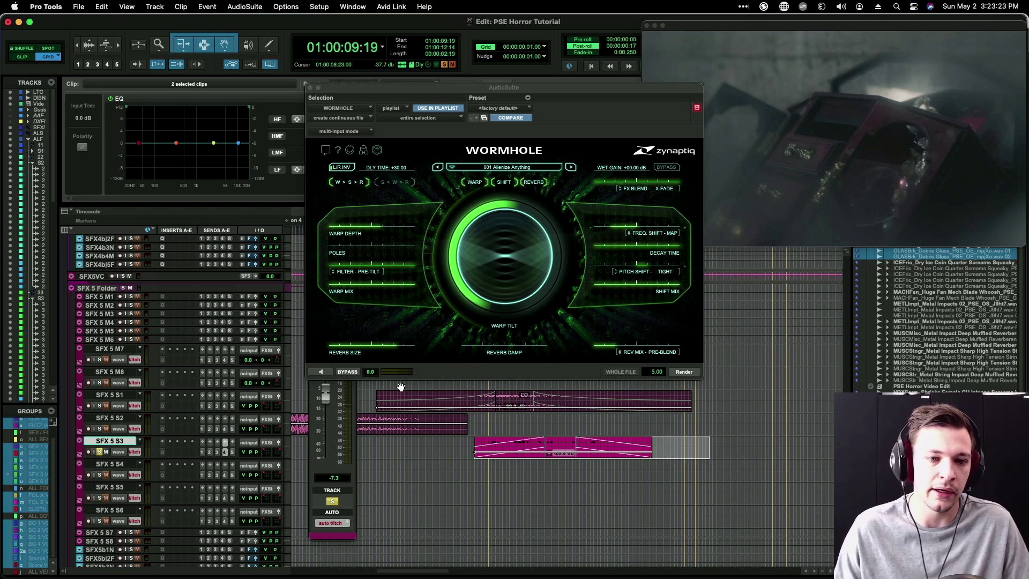
click(557, 460)
click(557, 460)
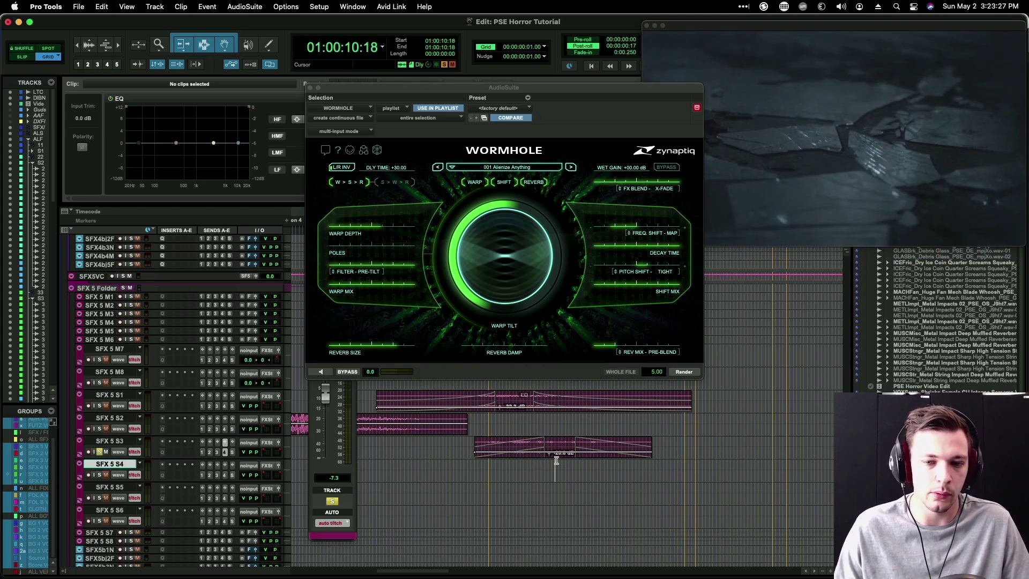
click(476, 449)
click(320, 371)
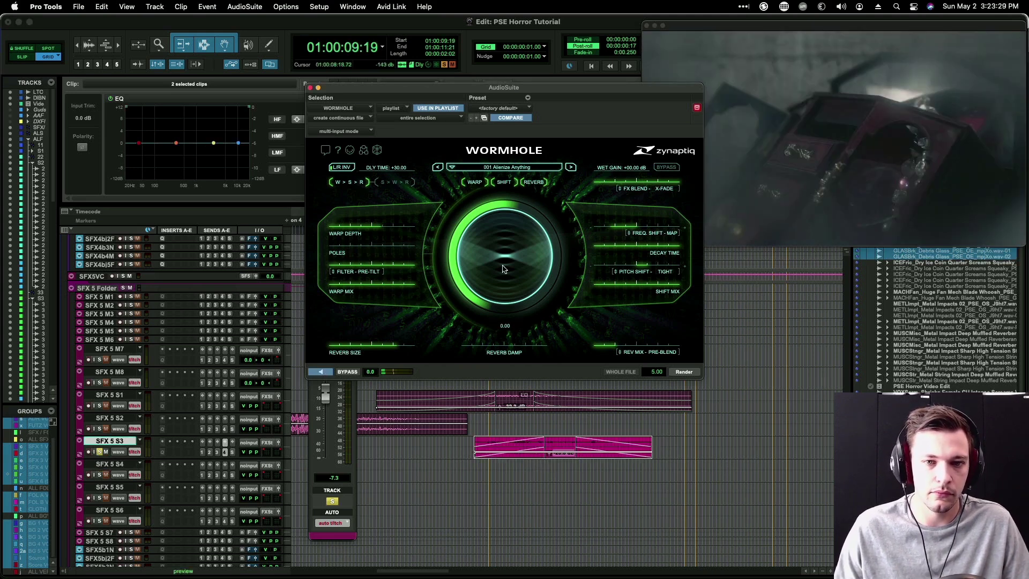
drag(502, 260, 508, 224)
mouse_move(650, 264)
mouse_down()
mouse_move(606, 267)
mouse_move(639, 265)
mouse_up()
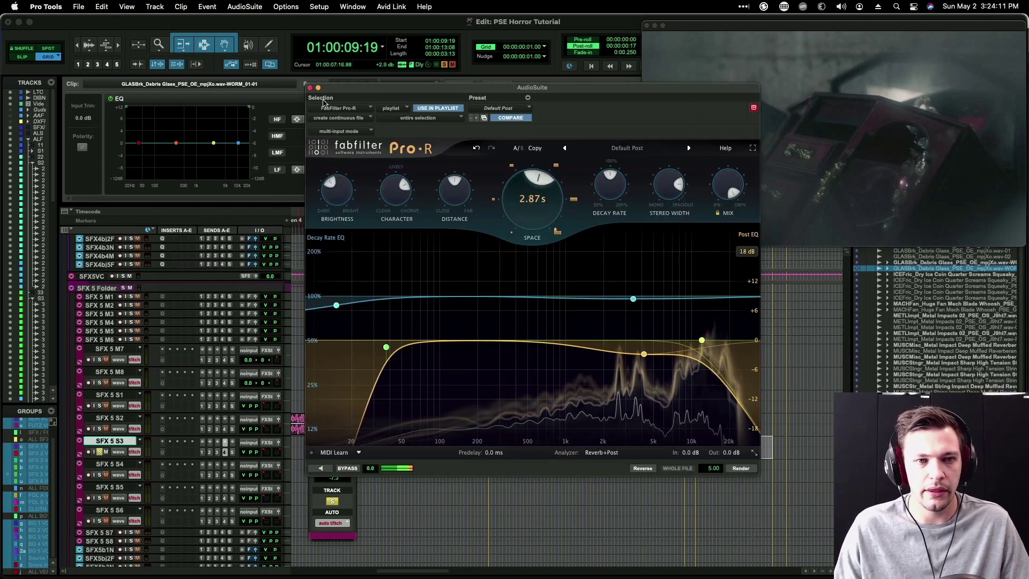
Step: Close the Pro-R AudioSuite window and delete the WORMHOLE-processed glass debris clip from SFX 5 S3
click(309, 87)
double_click(533, 438)
key(Delete)
Step: Switch to SoundQ and audition the glass debris results, from the crowbar window shatters to Glass Shatter Hit With Hammer Break Crash Smash 02
click(562, 560)
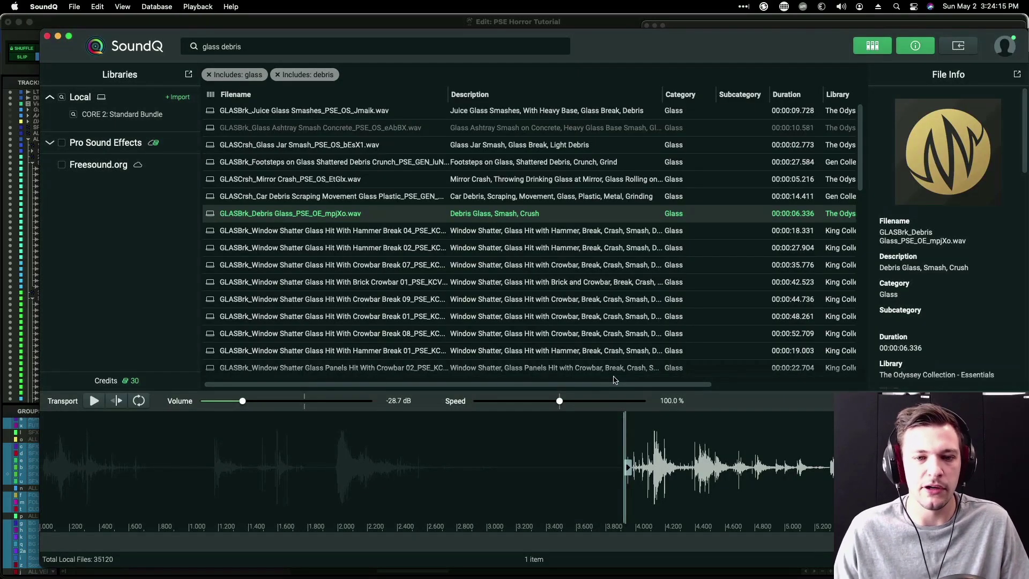
scroll(485, 191, down, 5)
click(485, 188)
scroll(485, 192, down, 4)
key(space)
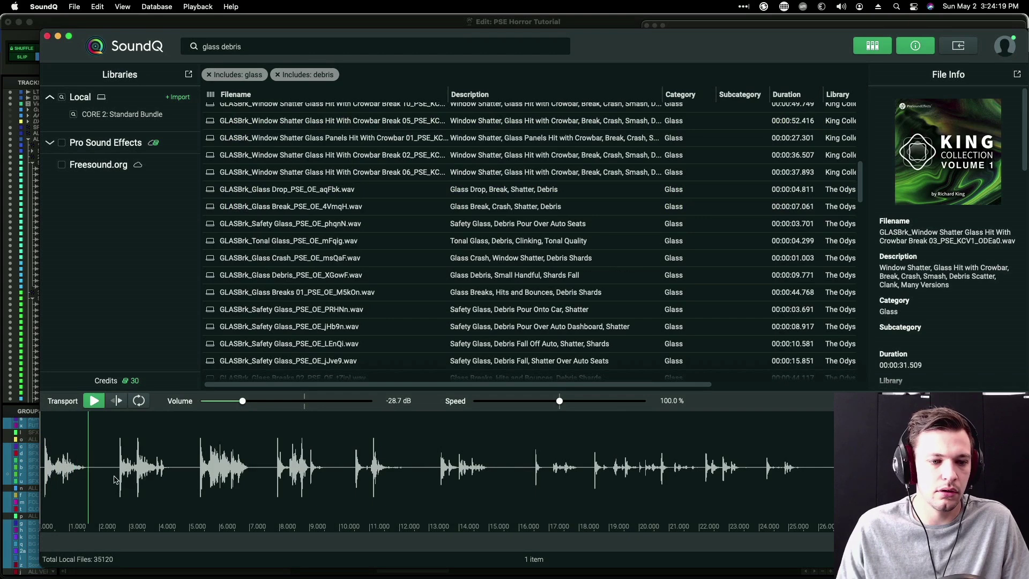
click(203, 472)
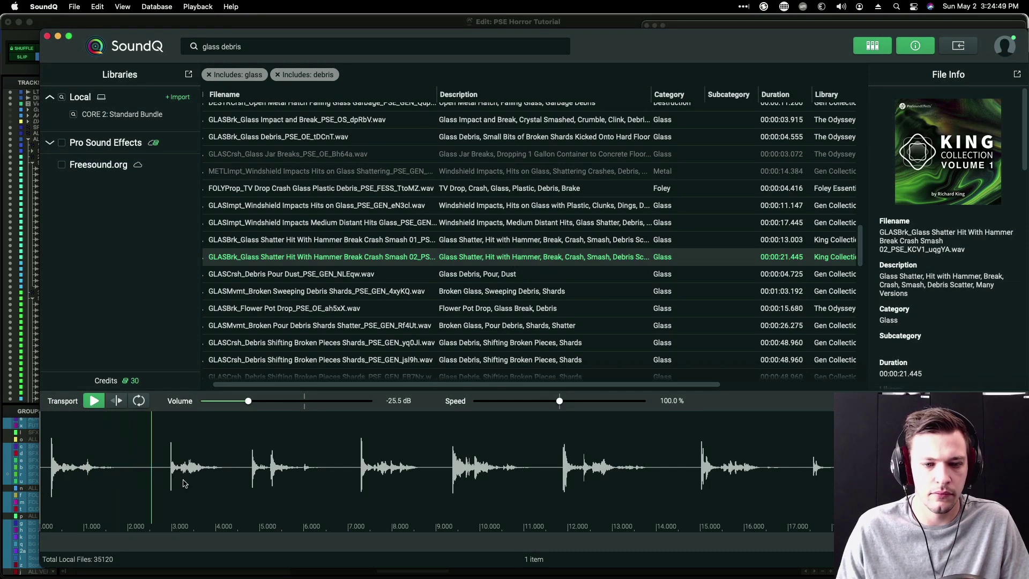
key(space)
Step: Send an excerpt about 1.3 seconds long of Glass Shatter Hit With Hammer 02 to SFX 5 M8 at 01:00:09:21 in Pro Tools
drag(177, 472, 237, 469)
key(s)
click(481, 374)
key(super+Tab)
key(s)
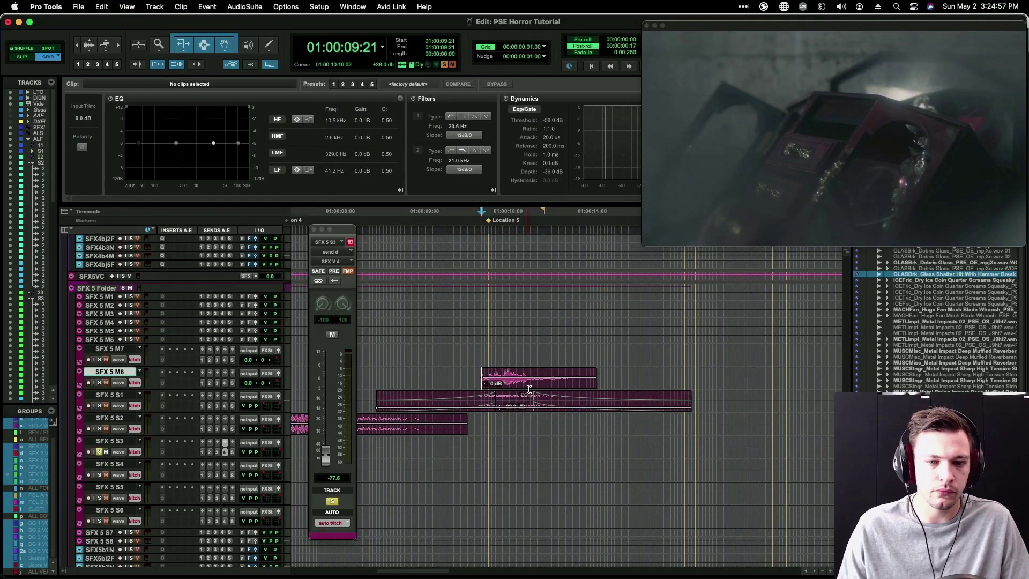
Step: Move the glass shatter clip down to SFX 5 S3 and give it a short fade-in and a long fade-out
drag(529, 387, 519, 457)
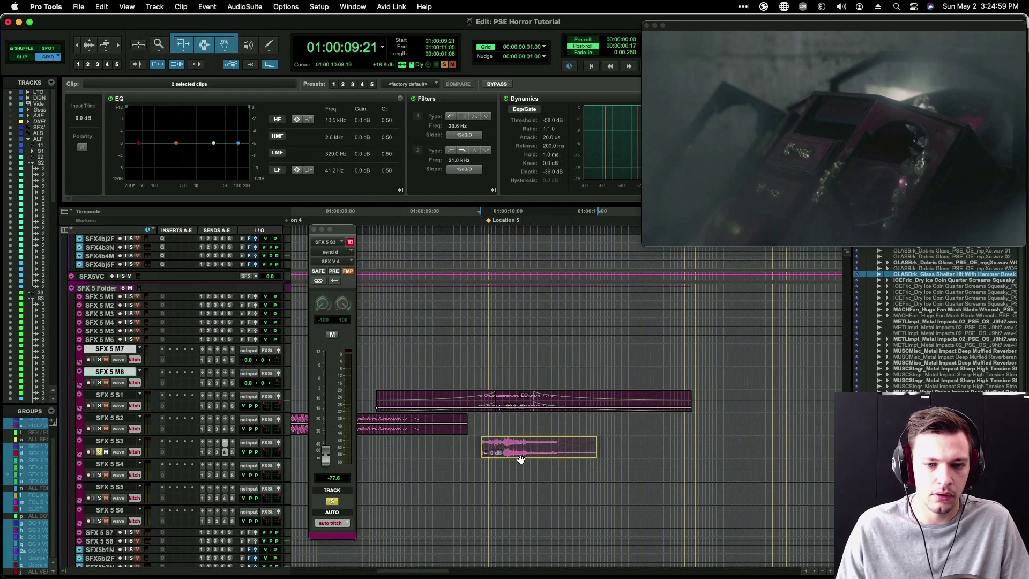
click(505, 443)
key(d)
click(523, 443)
key(g)
click(555, 456)
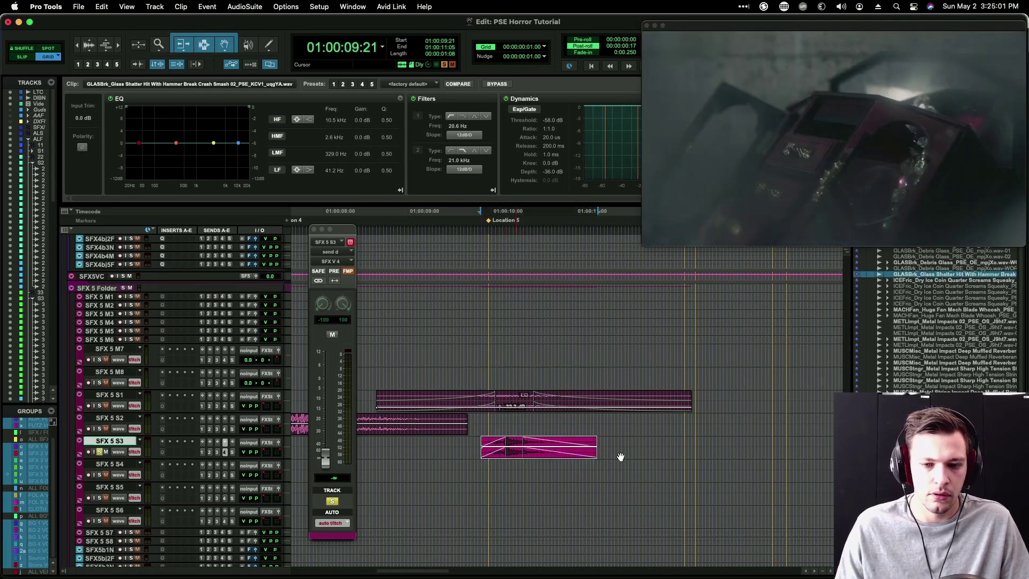
Step: Select the glass shatter with a tail to 01:00:11:19 and open Waves H-Delay Stereo in AudioSuite
shift+click(644, 446)
click(244, 7)
mouse_move(266, 413)
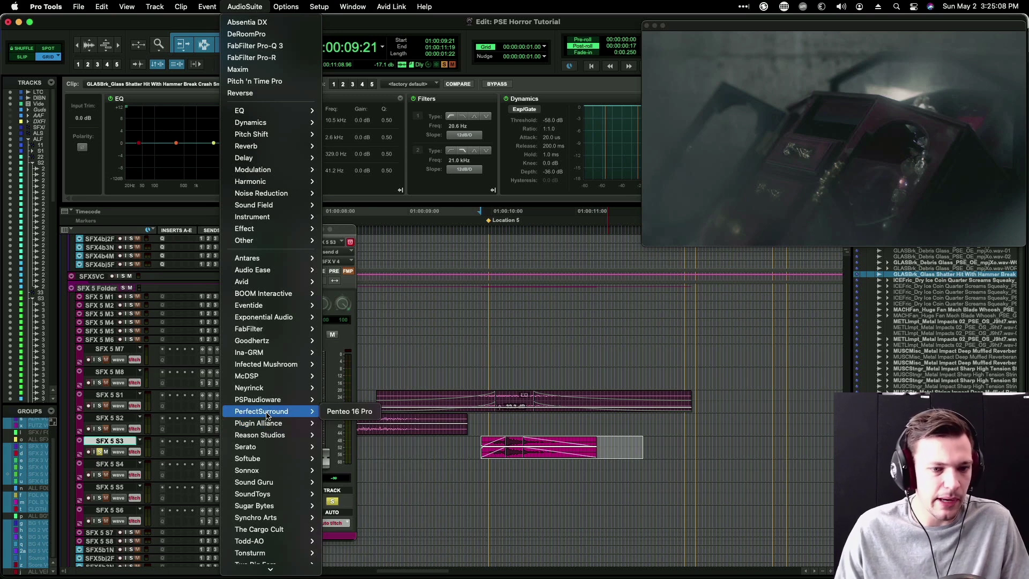
scroll(284, 528, down, 3)
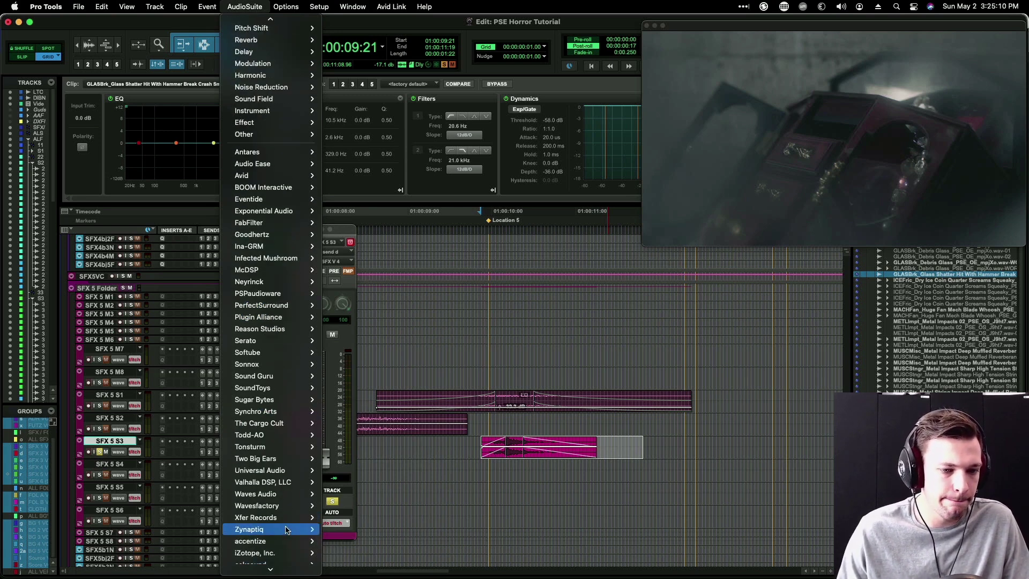
mouse_move(284, 508)
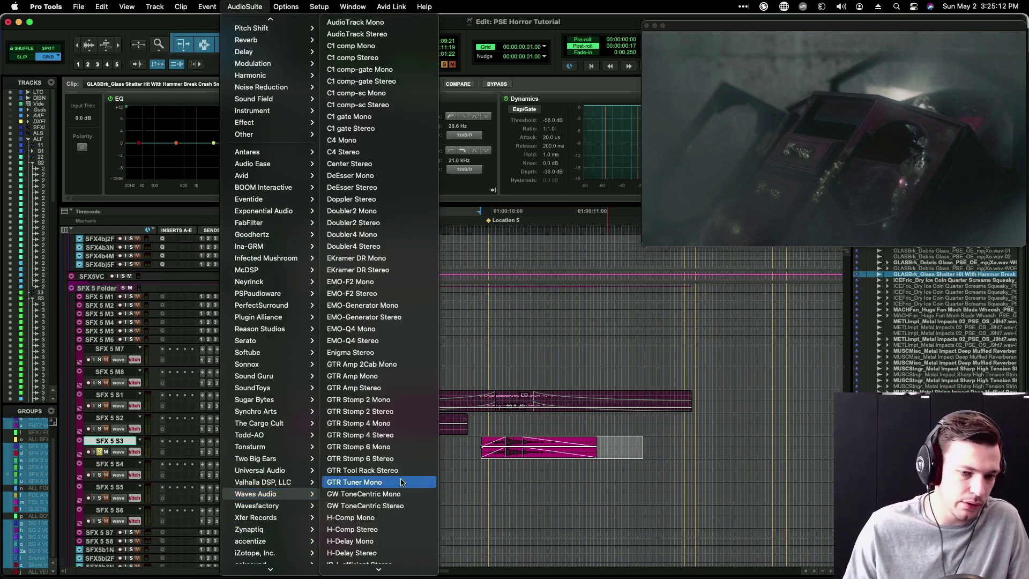
click(376, 553)
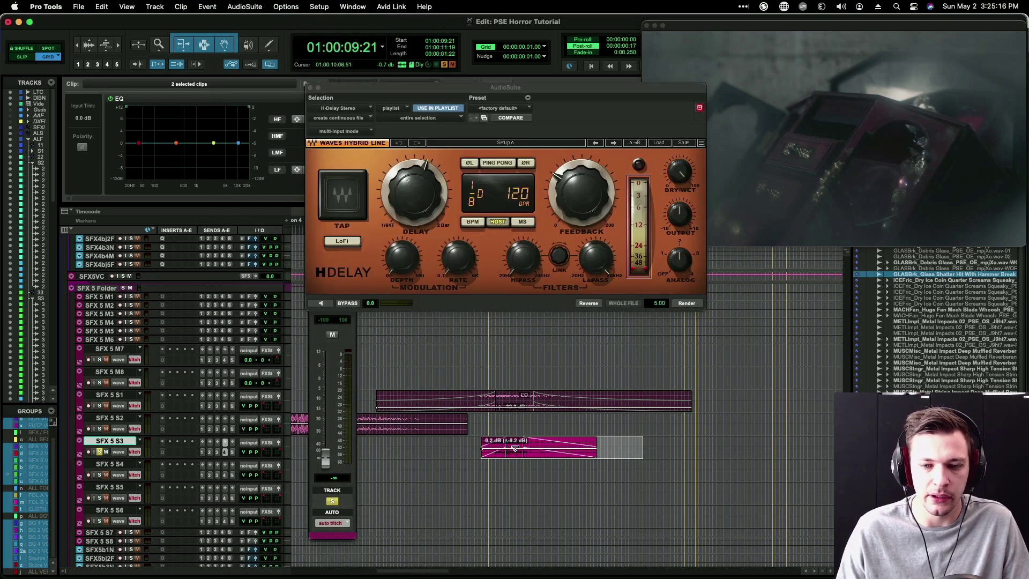
Step: Extend the glass shatter selection's tail to 01:00:12:22 and preview it through H-Delay while adjusting the Analog setting
key(r)
shift+click(651, 445)
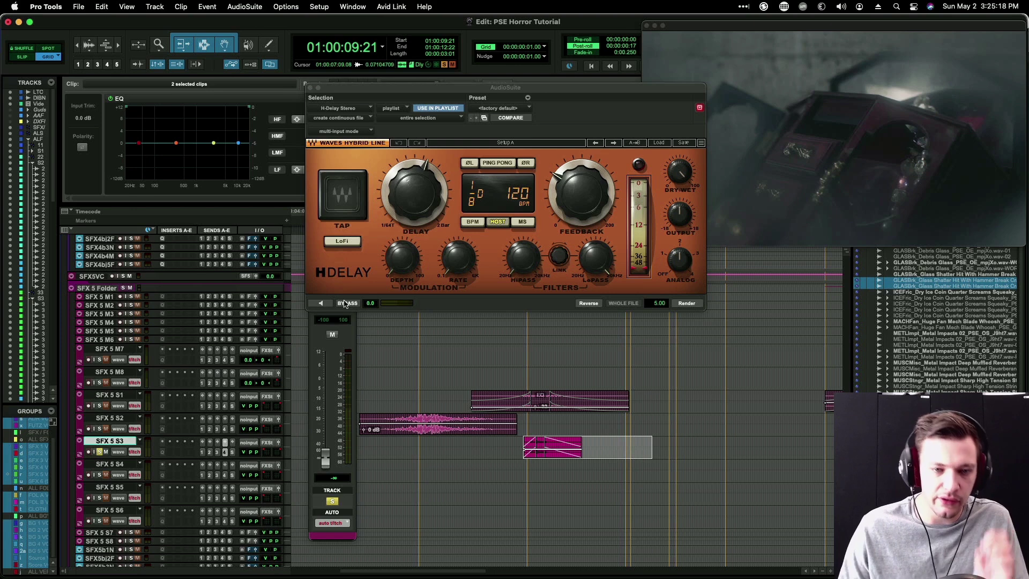
click(318, 305)
drag(678, 270, 683, 274)
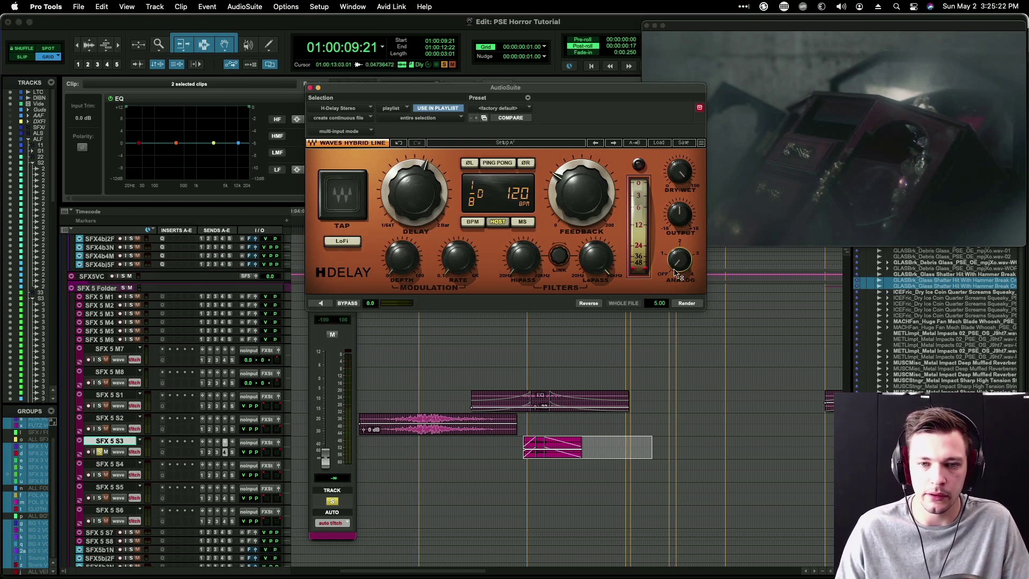
click(309, 304)
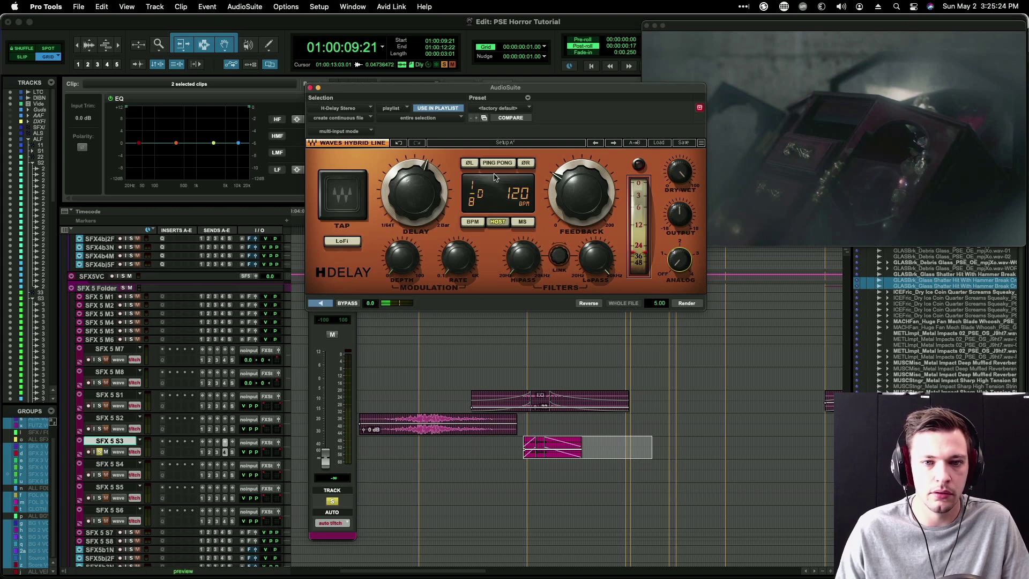
Step: Set H-Delay to a 494 ms delay, adjust its feedback and modulation depth and rate, and render the glass shatter
click(522, 221)
drag(410, 213, 413, 196)
drag(398, 267, 458, 267)
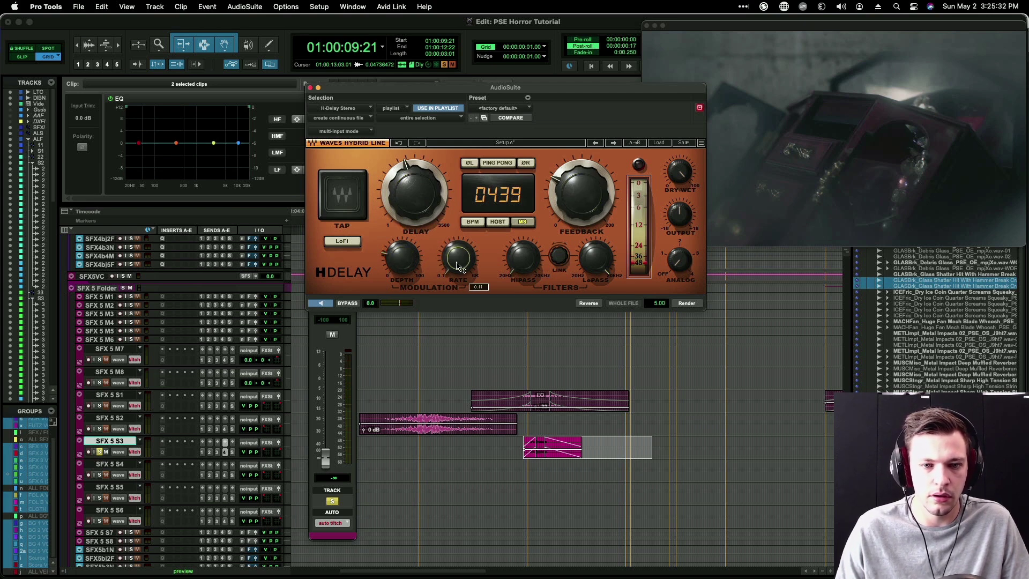
drag(570, 181, 570, 189)
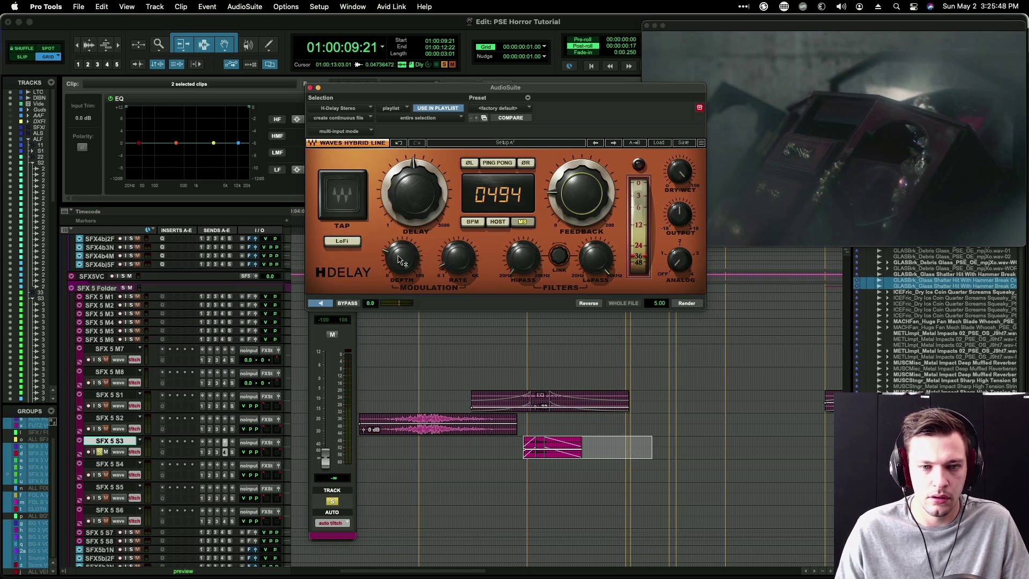
drag(458, 260, 403, 248)
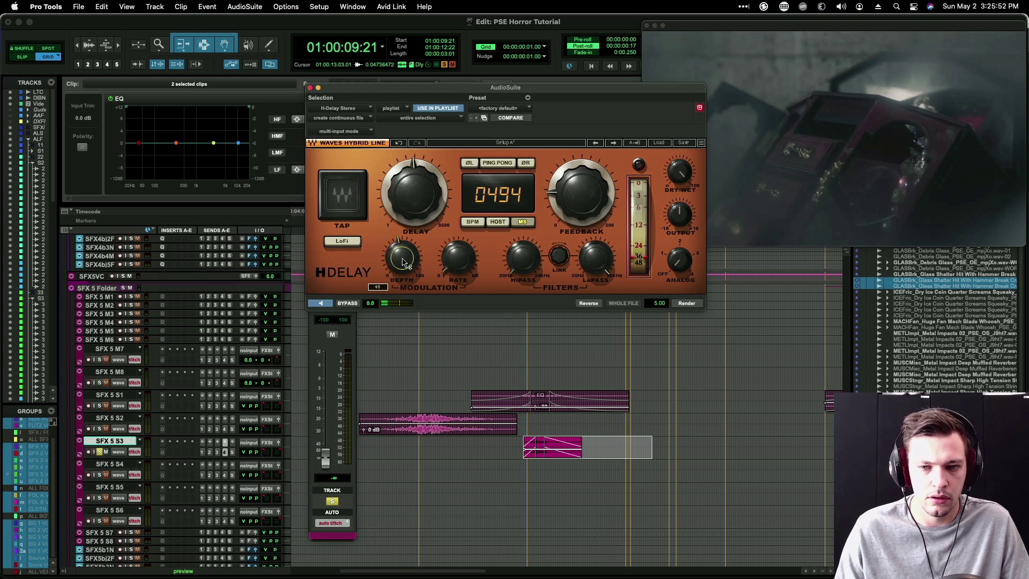
click(691, 304)
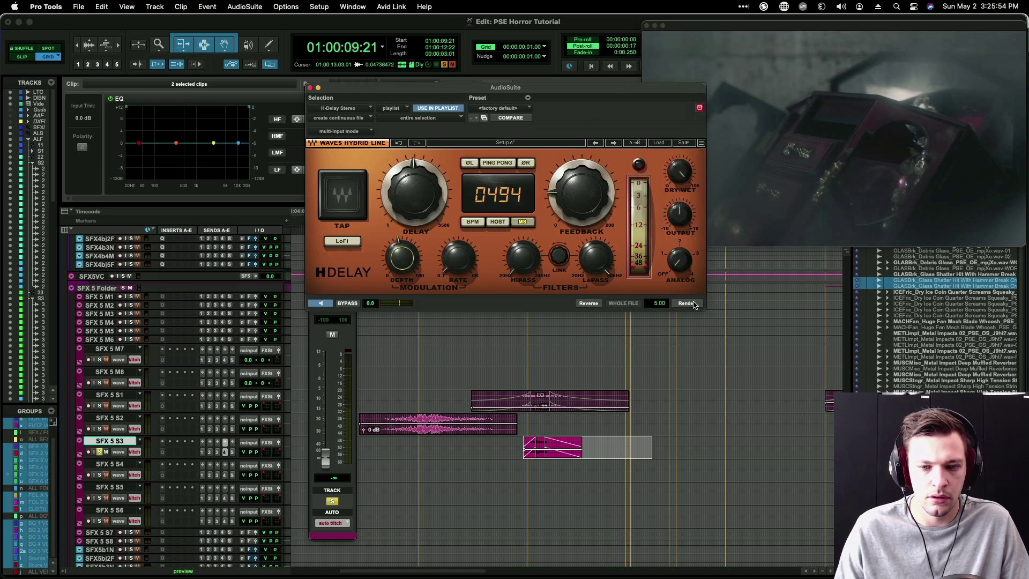
Step: Open FabFilter Pro-R in AudioSuite, move its window off the SFX 5 S3 clip, and extend the end of the delayed glass shatter
click(244, 6)
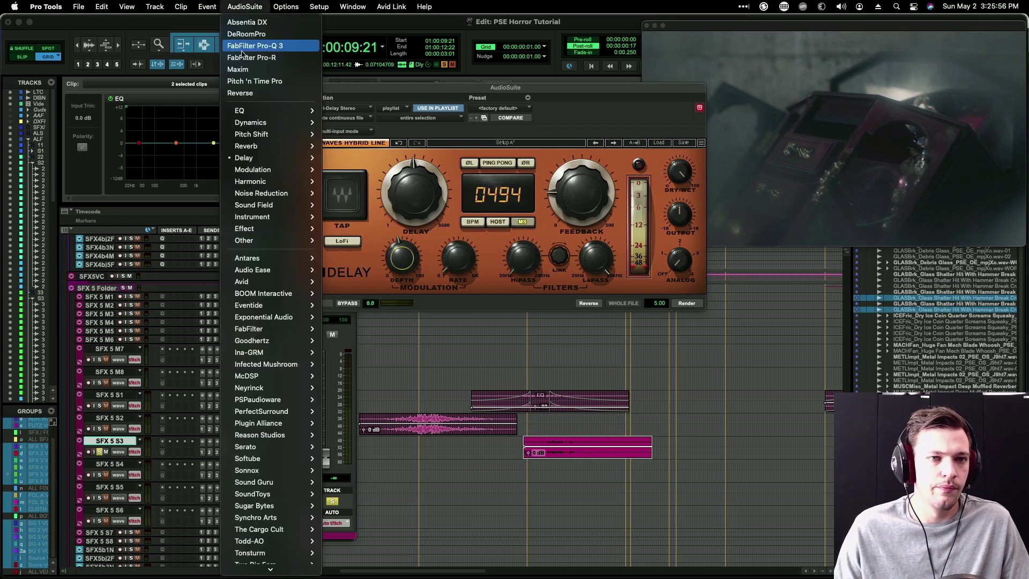
click(253, 60)
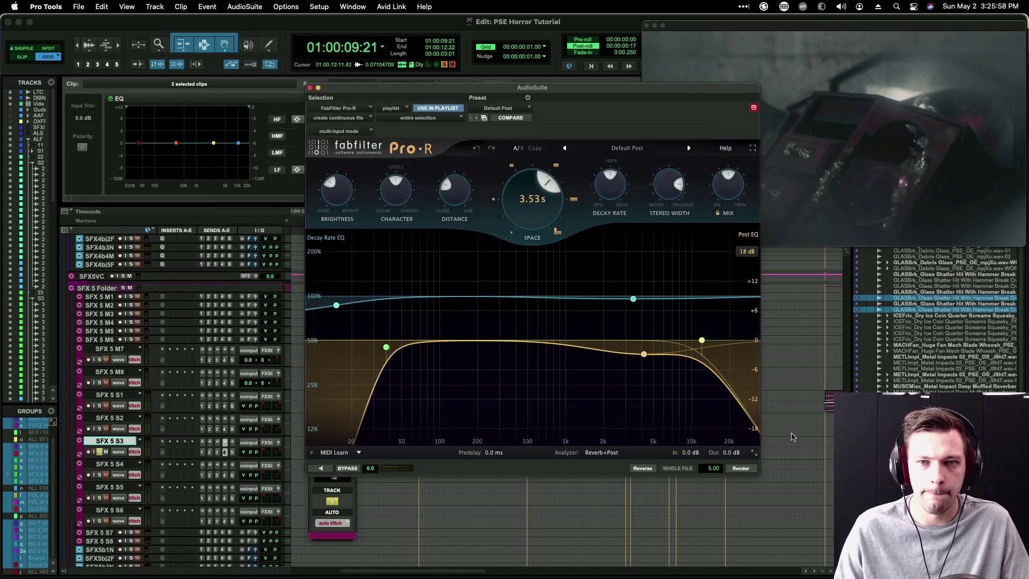
drag(658, 86, 482, 38)
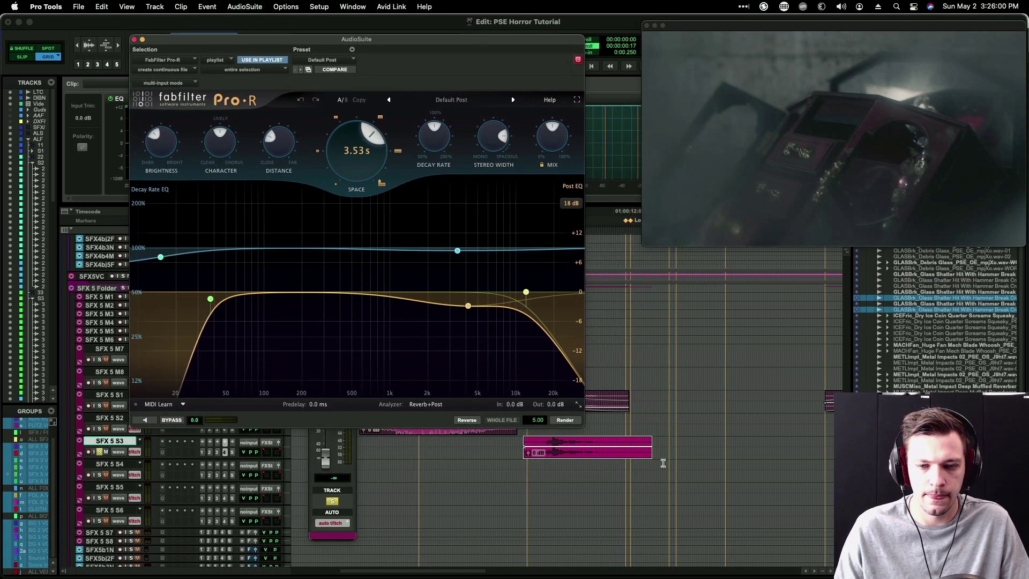
scroll(663, 463, right, 2)
click(638, 450)
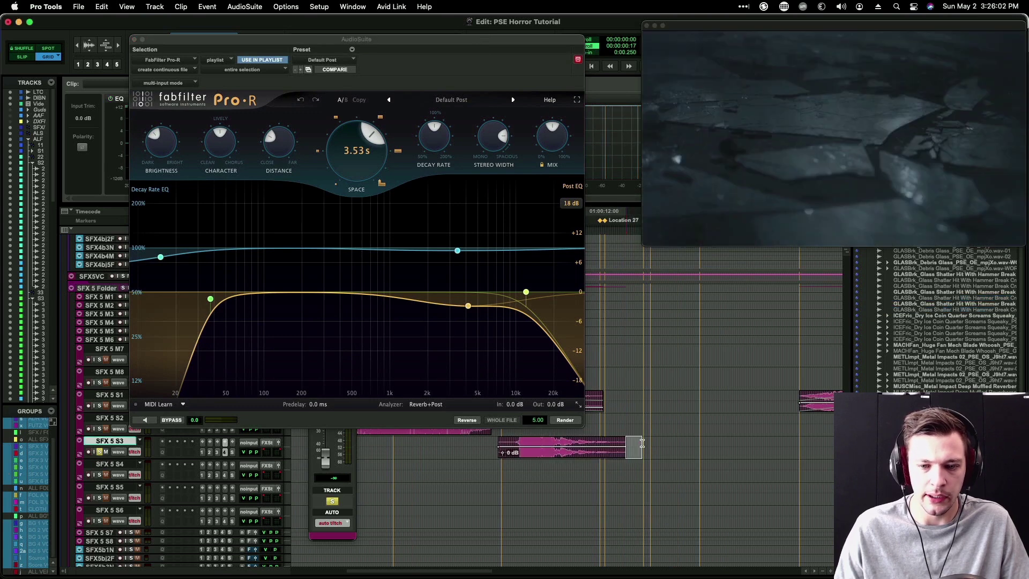
drag(626, 443, 662, 445)
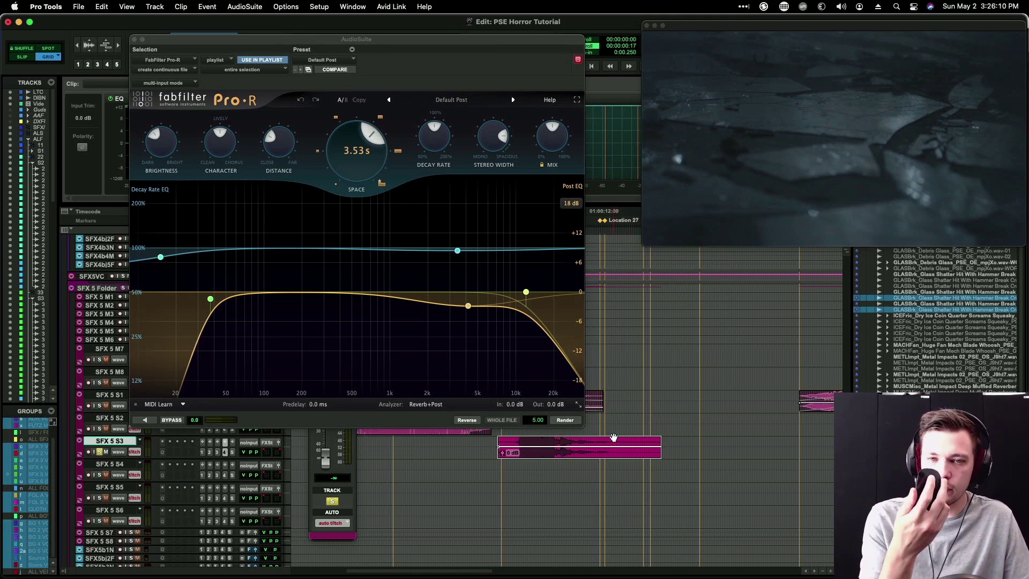
scroll(614, 437, left, 5)
scroll(613, 437, right, 4)
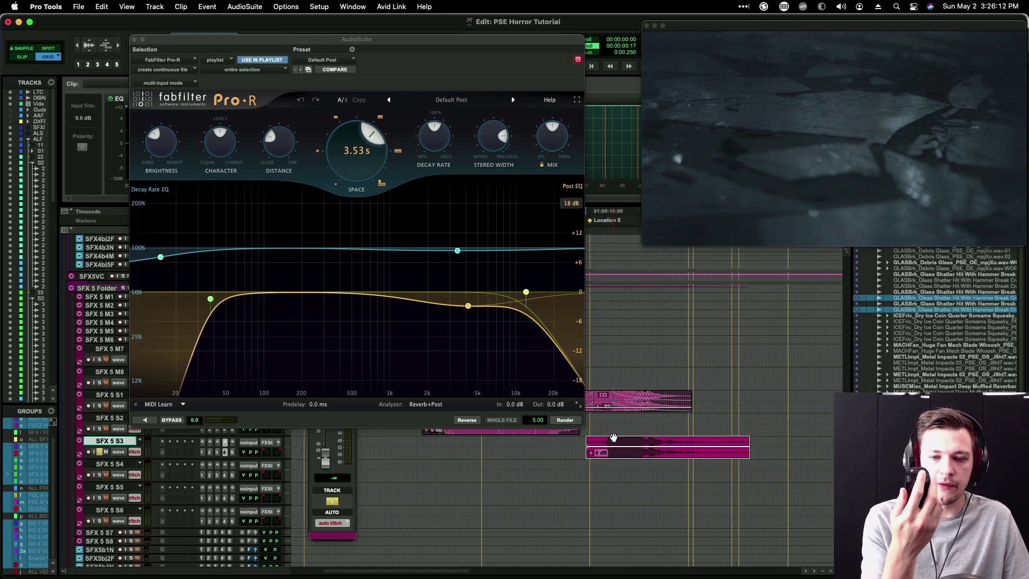
scroll(613, 437, left, 1)
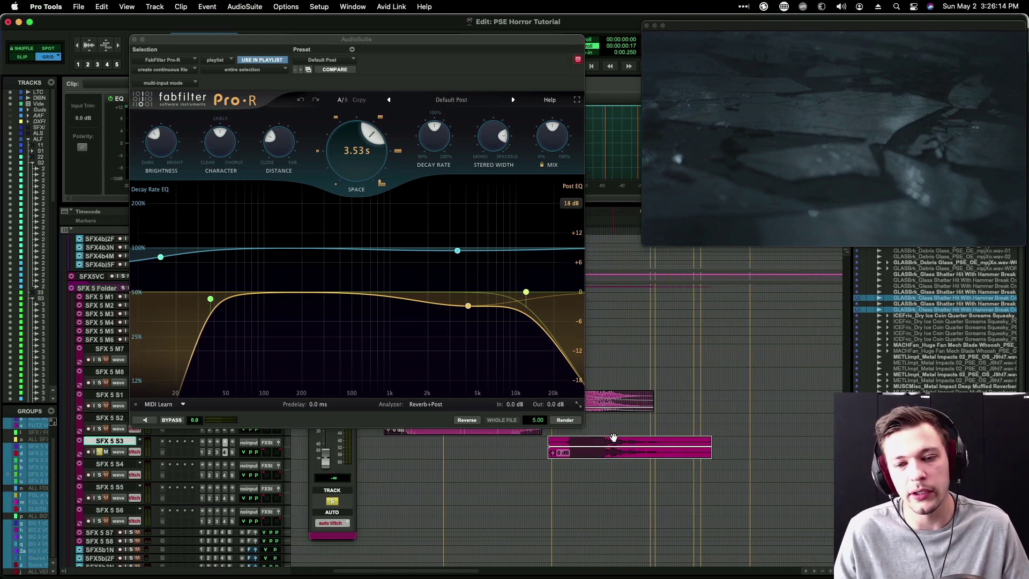
scroll(613, 438, right, 3)
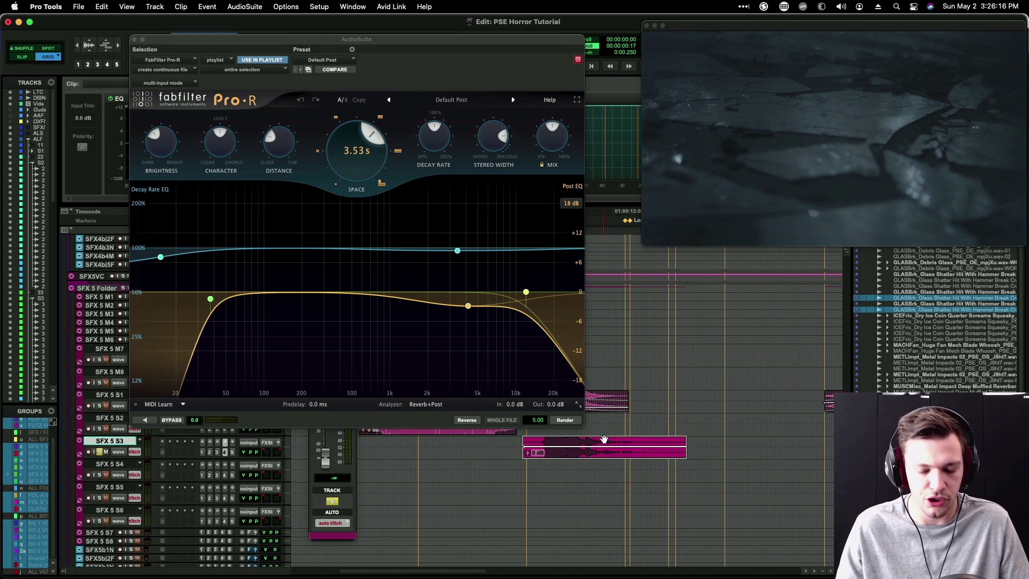
Step: Inspect the waveform of the delayed glass shatter on SFX 5 S3 and audition its decaying tail against picture
scroll(614, 438, down, 3)
scroll(613, 438, up, 2)
scroll(612, 437, down, 4)
scroll(612, 437, up, 5)
scroll(612, 437, down, 5)
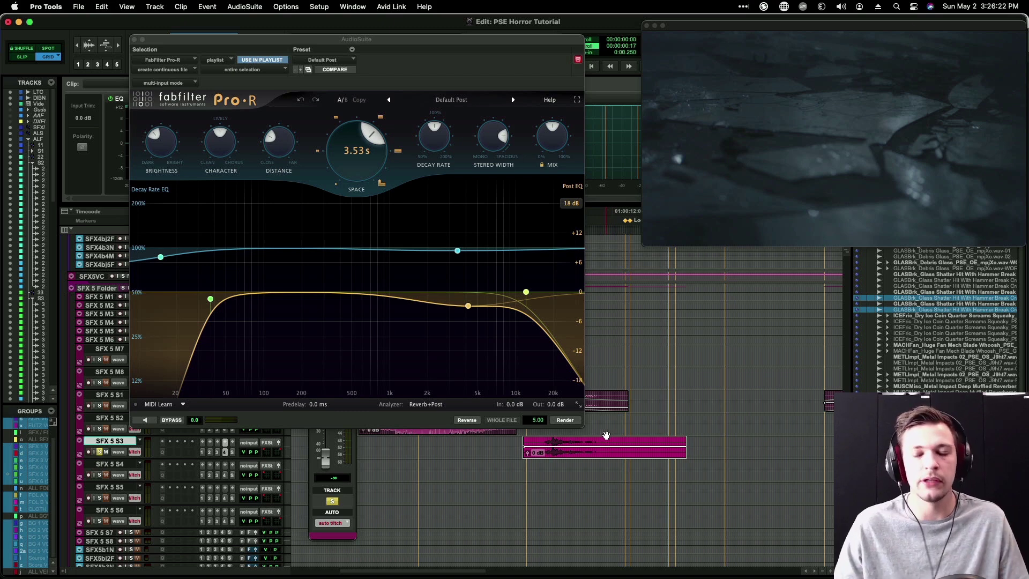
click(550, 444)
key(t)
click(604, 453)
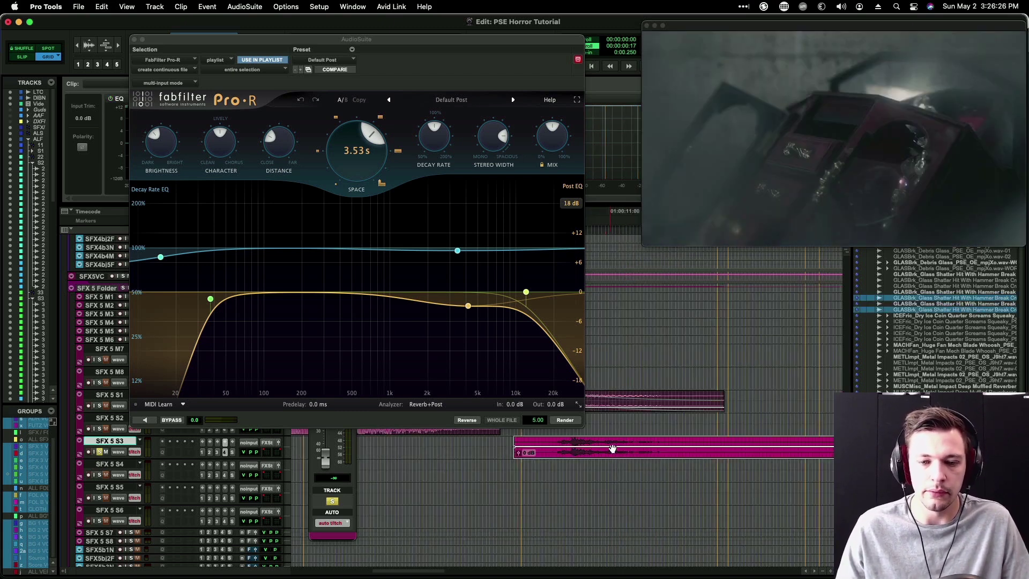
key(r)
key(r)
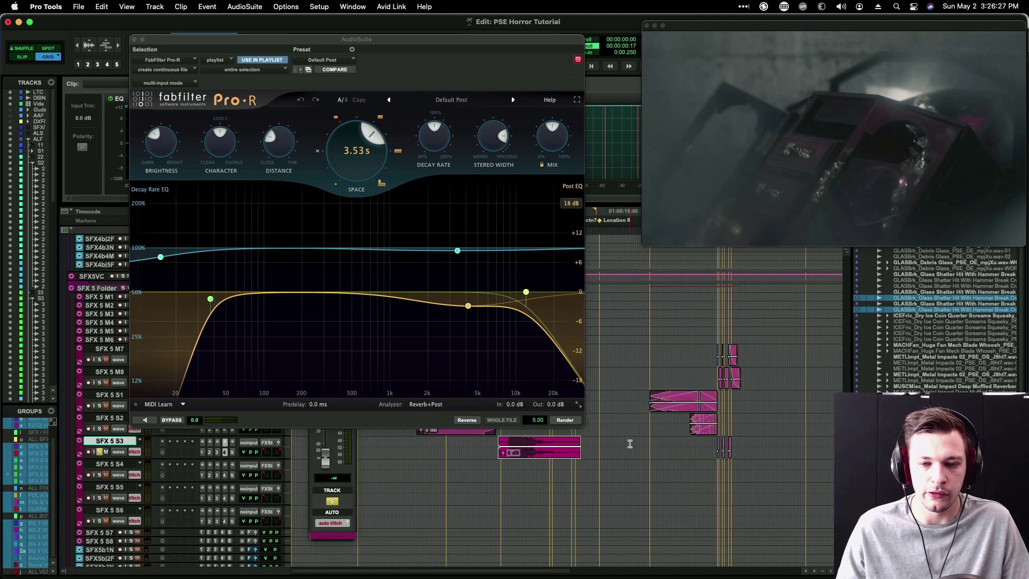
key(t)
drag(657, 442, 721, 440)
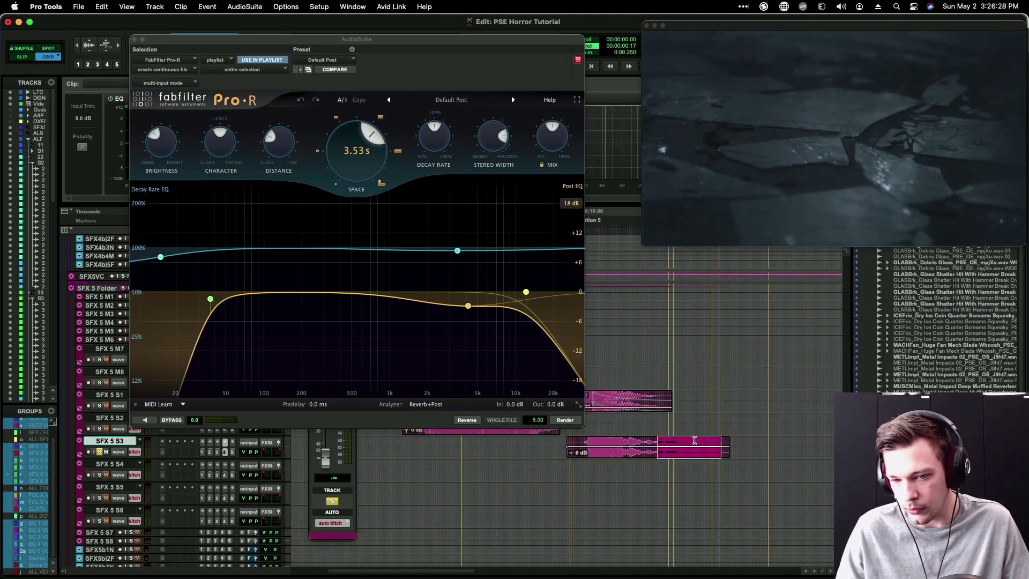
click(694, 439)
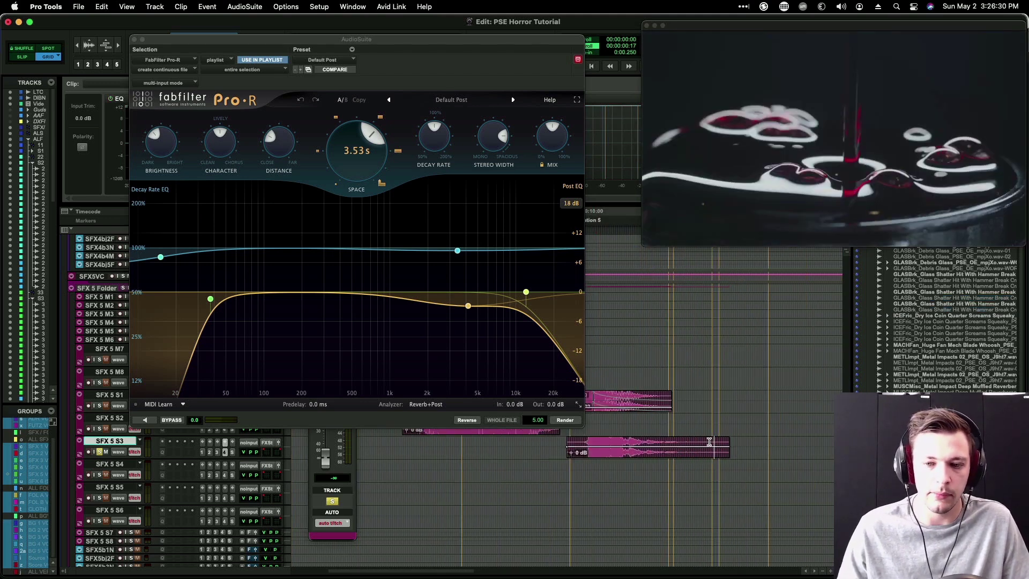
click(658, 441)
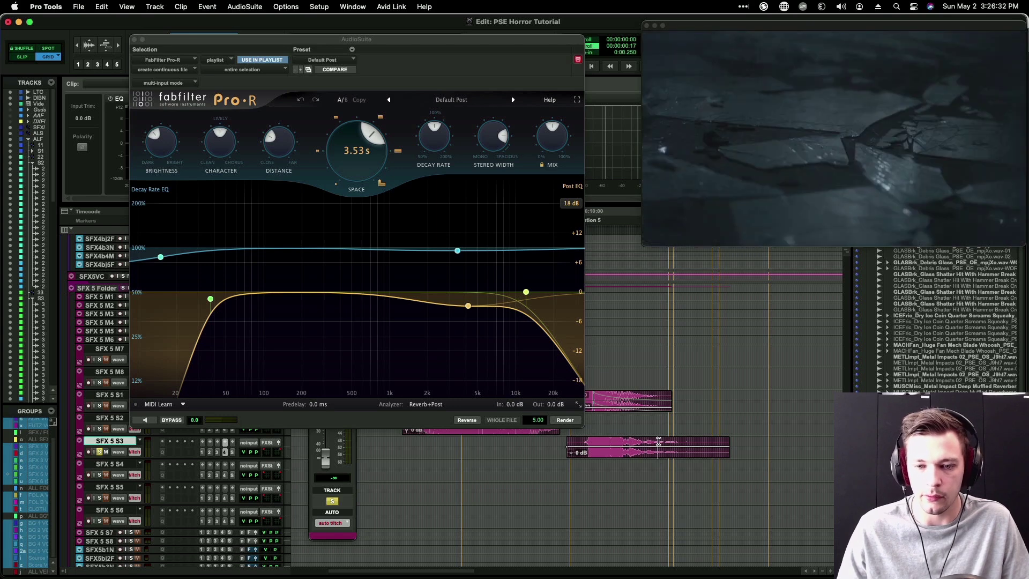
click(649, 442)
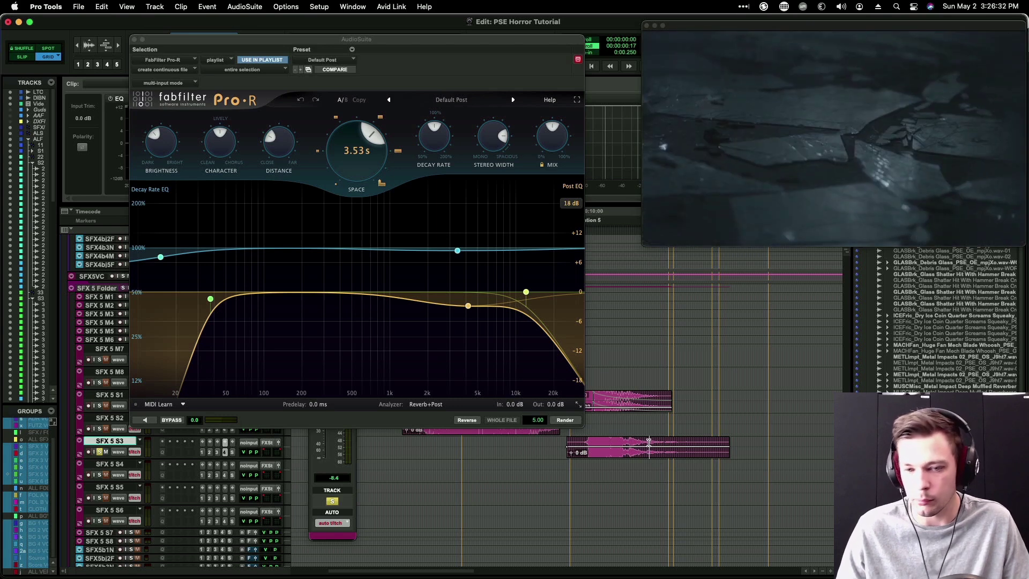
Step: Preview the whole glass shatter through Pro-R, adjust the mix, flatten the high-mid Post EQ dip, and render it
key(s)
drag(647, 443, 731, 449)
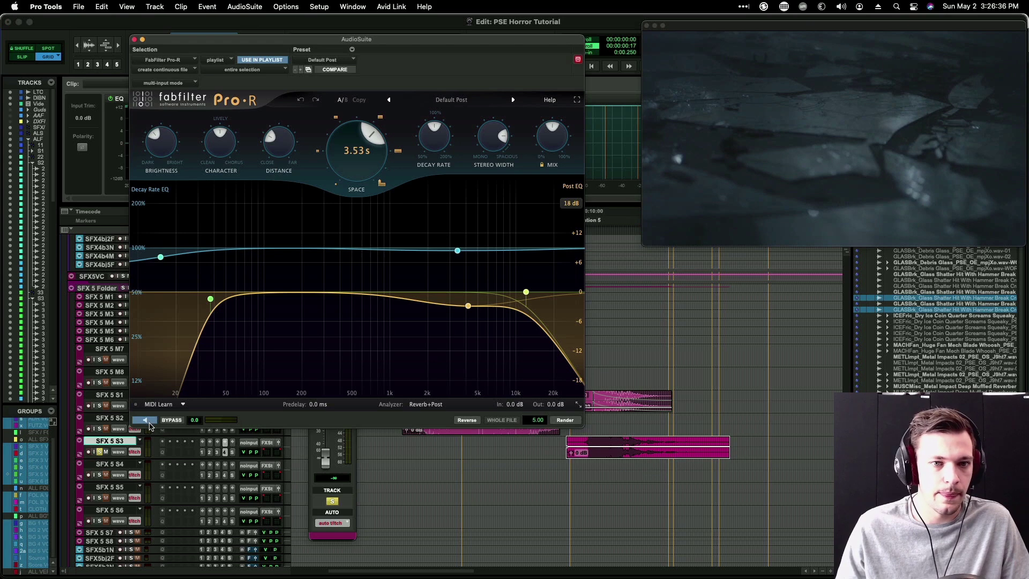
click(148, 422)
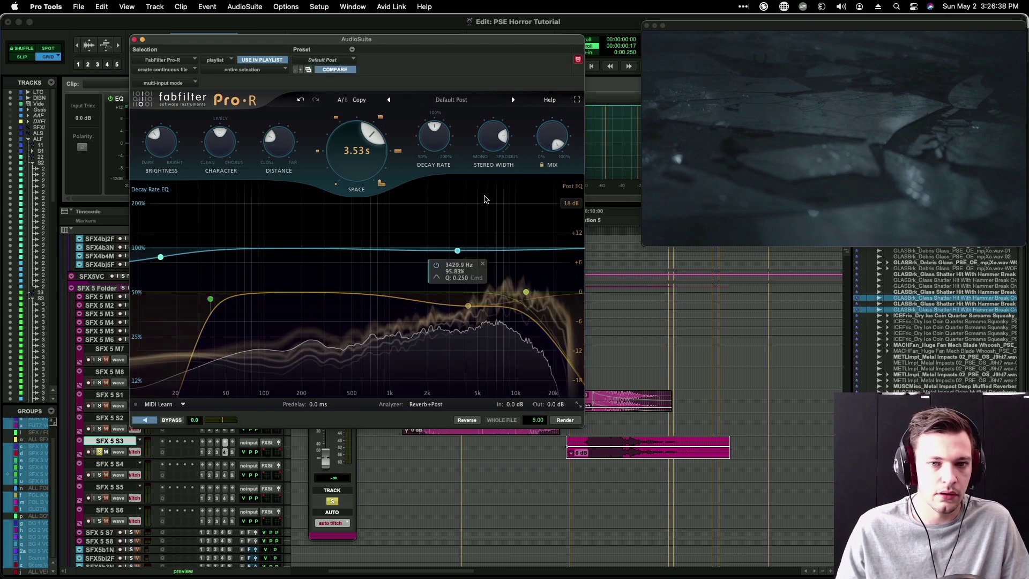
drag(553, 139, 548, 172)
drag(216, 146, 213, 170)
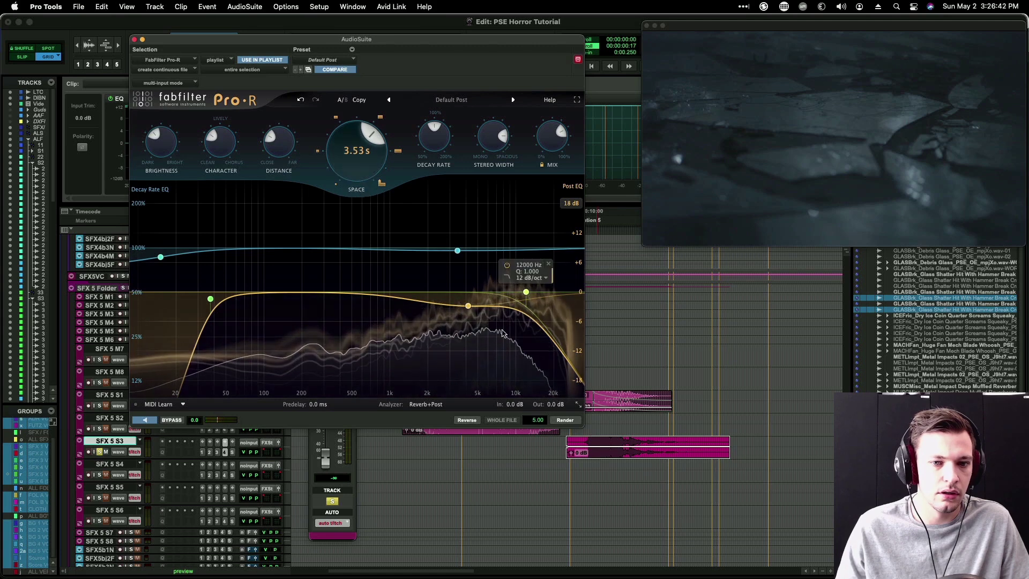
drag(468, 306, 488, 291)
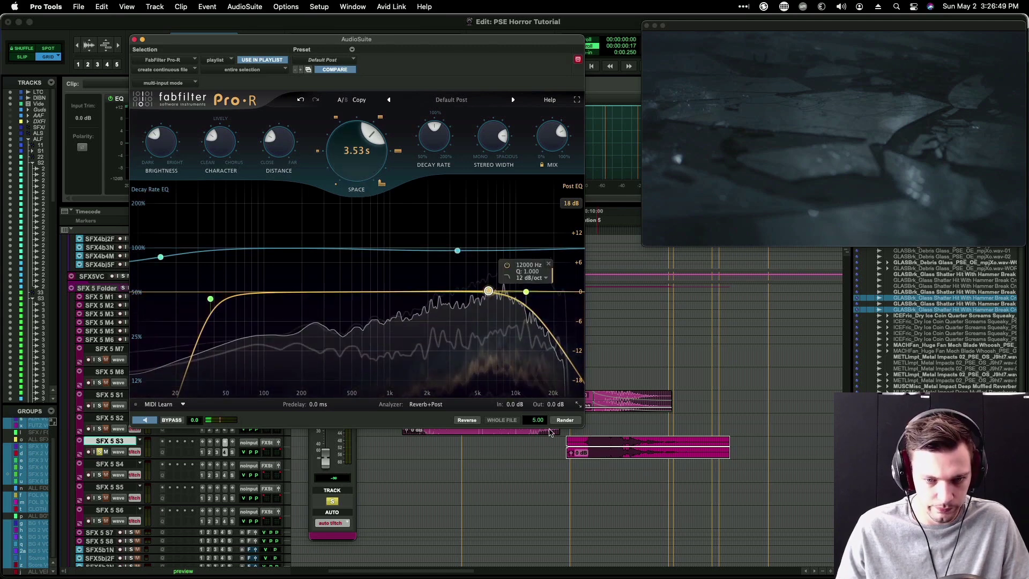
click(565, 419)
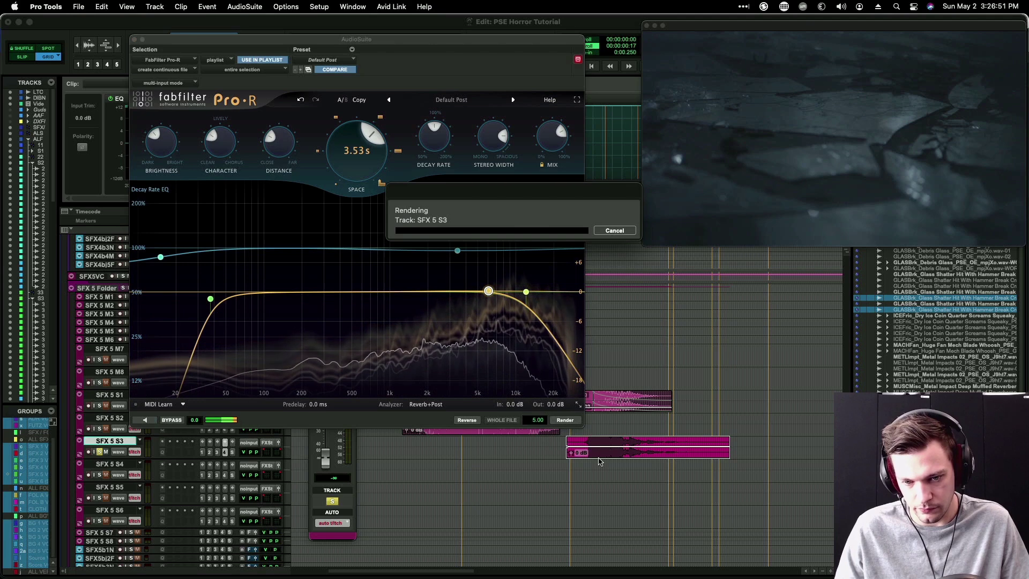
Step: Trim the start of the rendered glass shatter, add a long fade-in, and raise its clip gain
click(588, 447)
key(a)
click(611, 447)
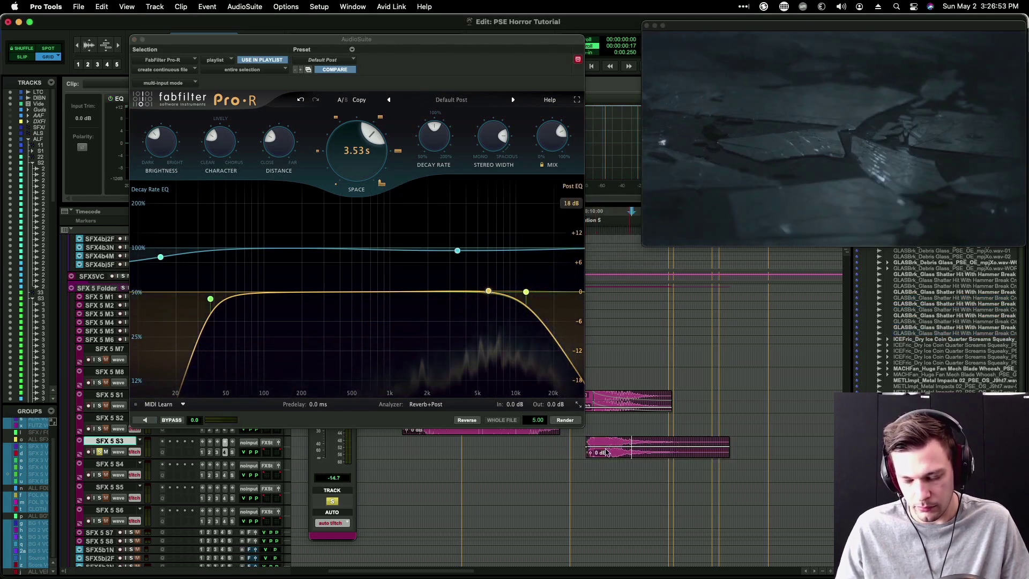
key(super+f)
key(Return)
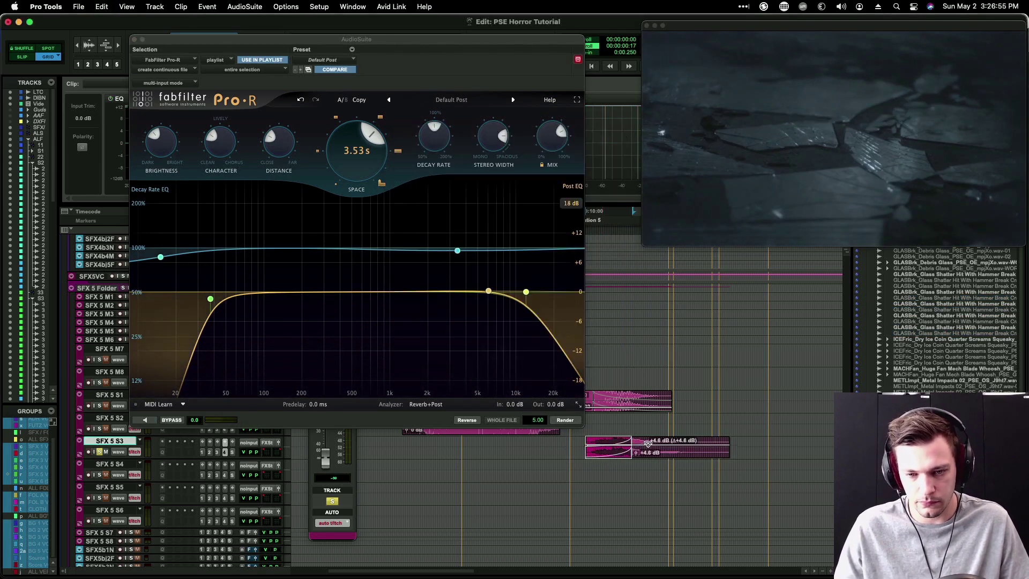
click(657, 456)
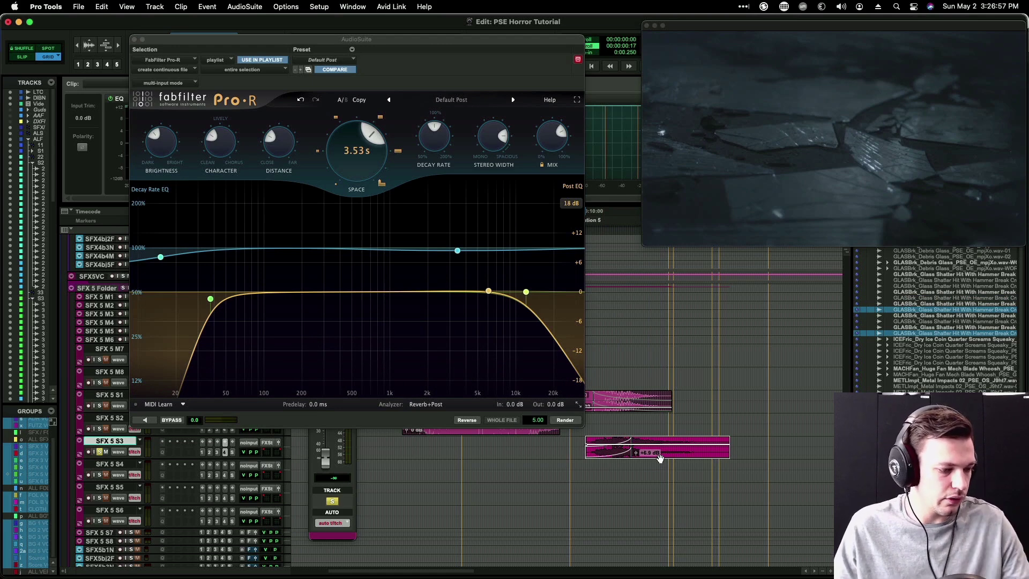
Step: Reverse the glass shatter with AudioSuite and place it across Location 5 on SFX 5 S3
click(244, 7)
click(258, 92)
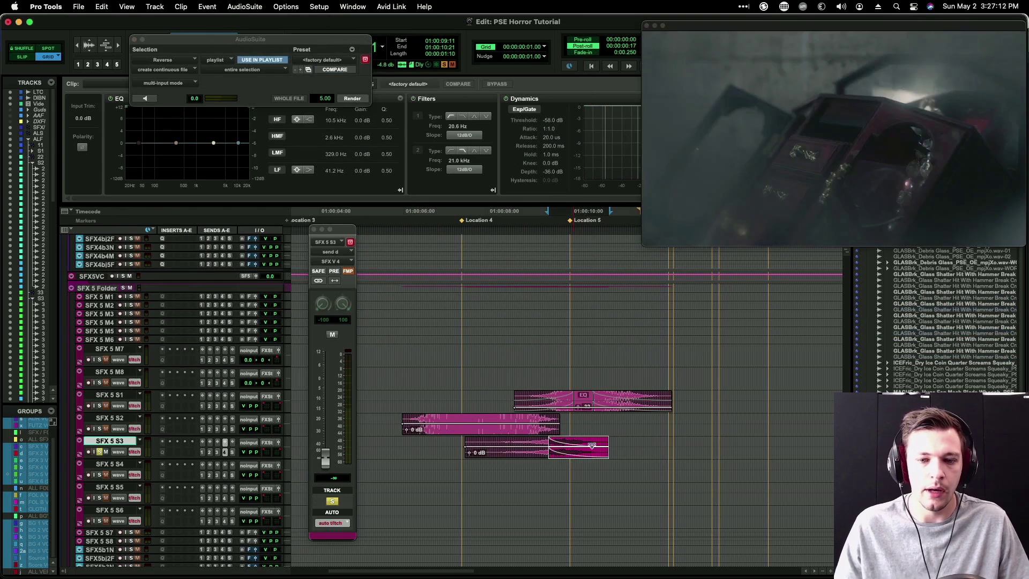
click(591, 447)
scroll(490, 436, right, 3)
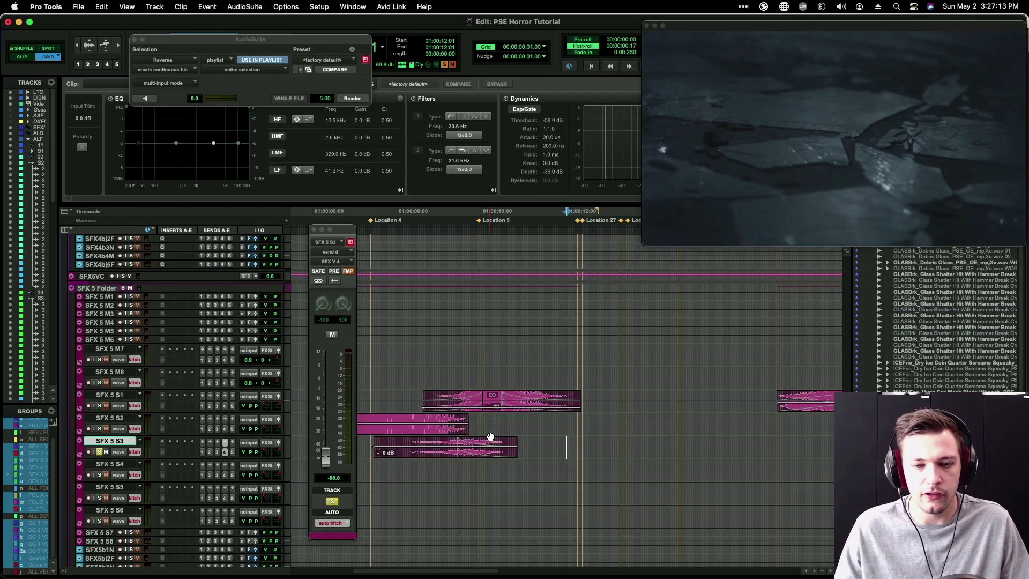
click(498, 439)
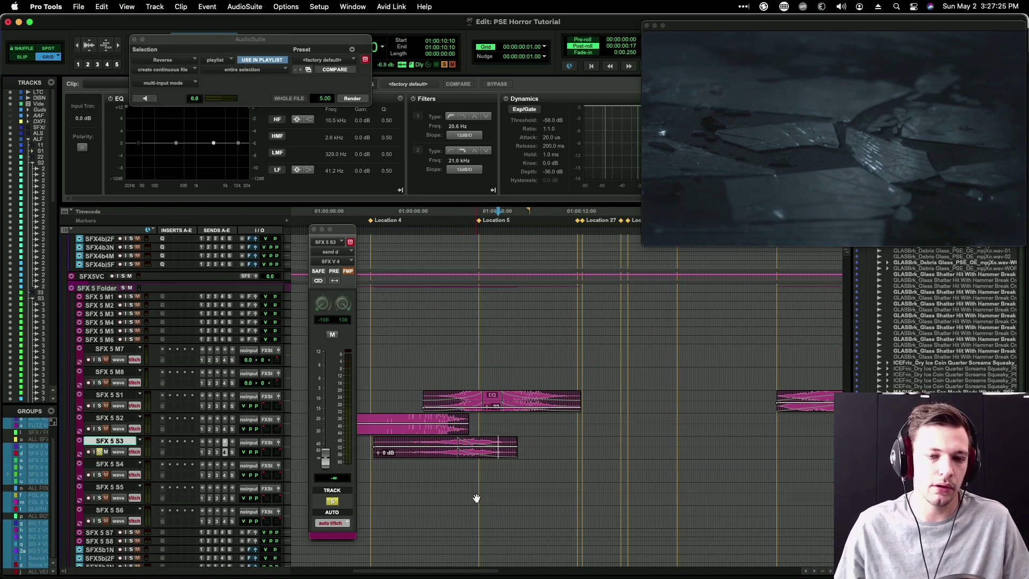
Step: Play the layered effects from 01:00:05:21, shift the reversed glass shatter slightly later, and raise its clip gain about 5 dB
scroll(406, 444, left, 3)
click(405, 444)
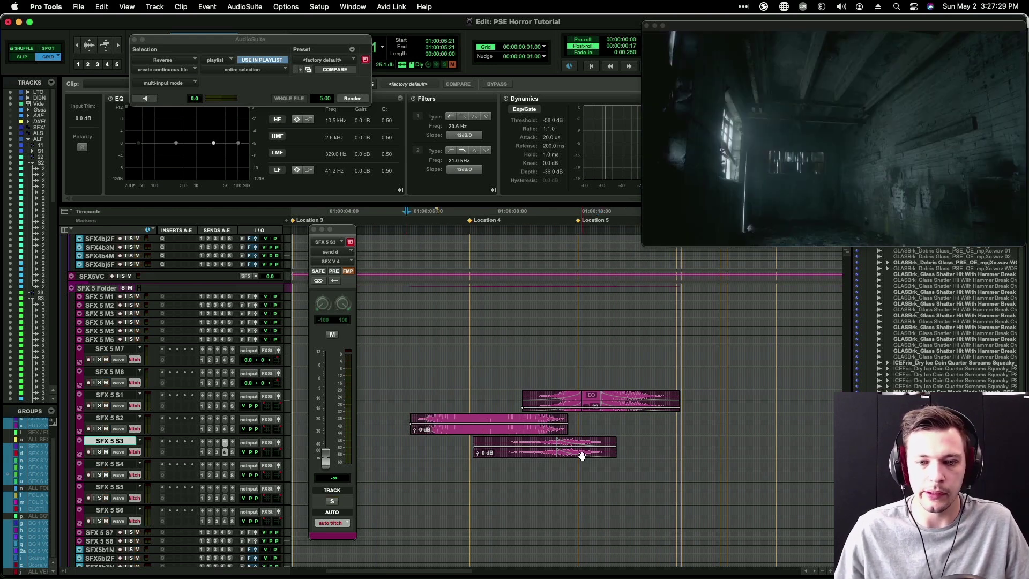
key(space)
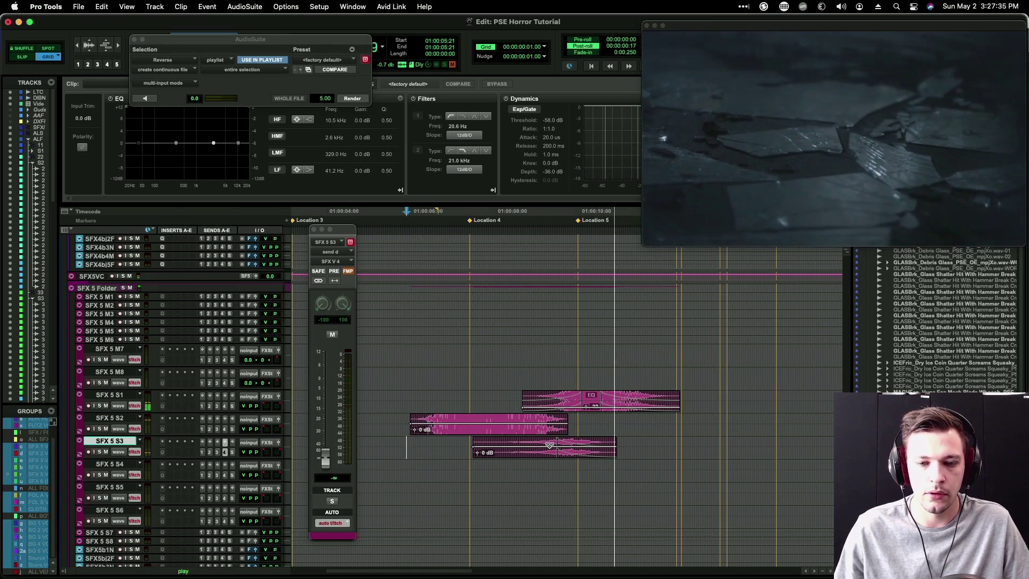
drag(515, 459, 527, 443)
Step: Solo SFX 5 S3 and ride its volume up through the reversed glass shatter from 01:00:07:15
click(453, 442)
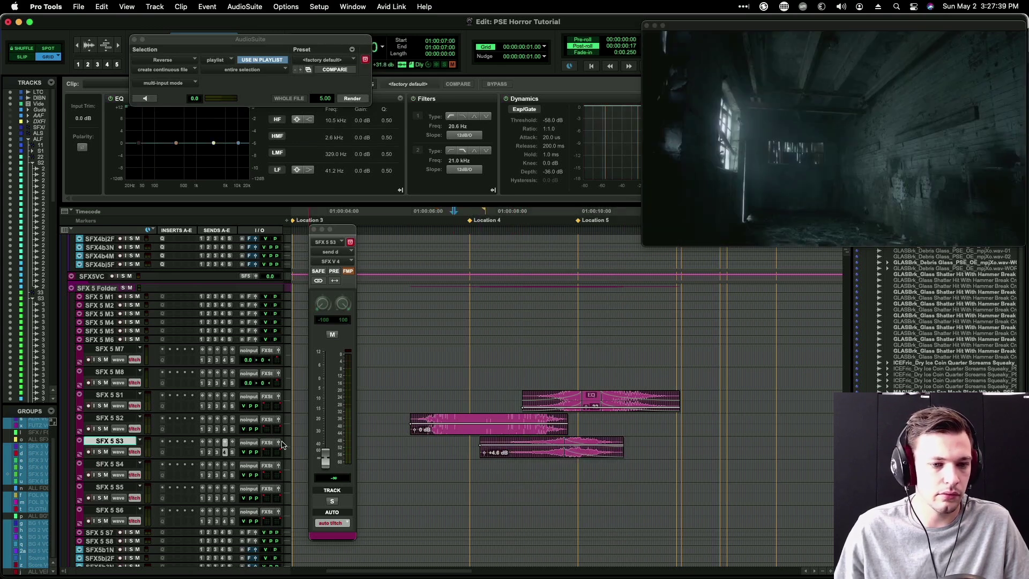
key(space)
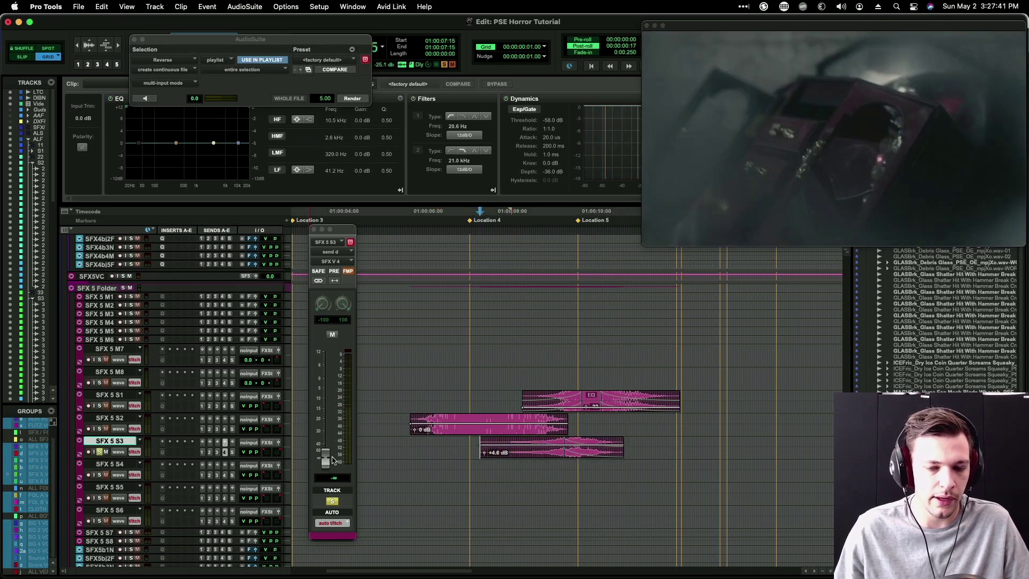
drag(325, 459, 328, 365)
key(space)
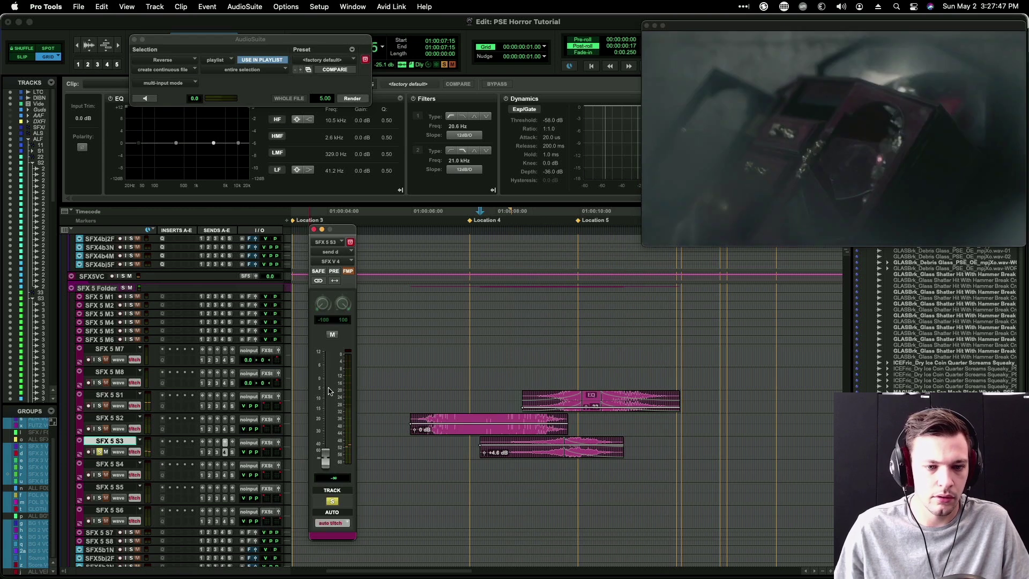
Step: Show the volume automation on SFX 5 S3 and review the swell by playing from 01:00:07:14
key(minus)
key(t)
scroll(614, 452, right, 10)
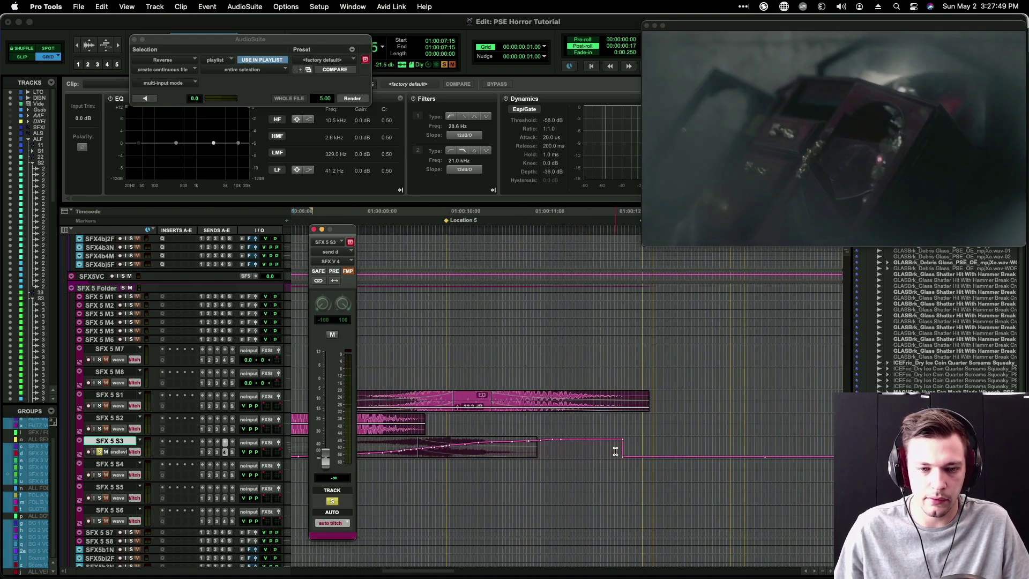
click(478, 447)
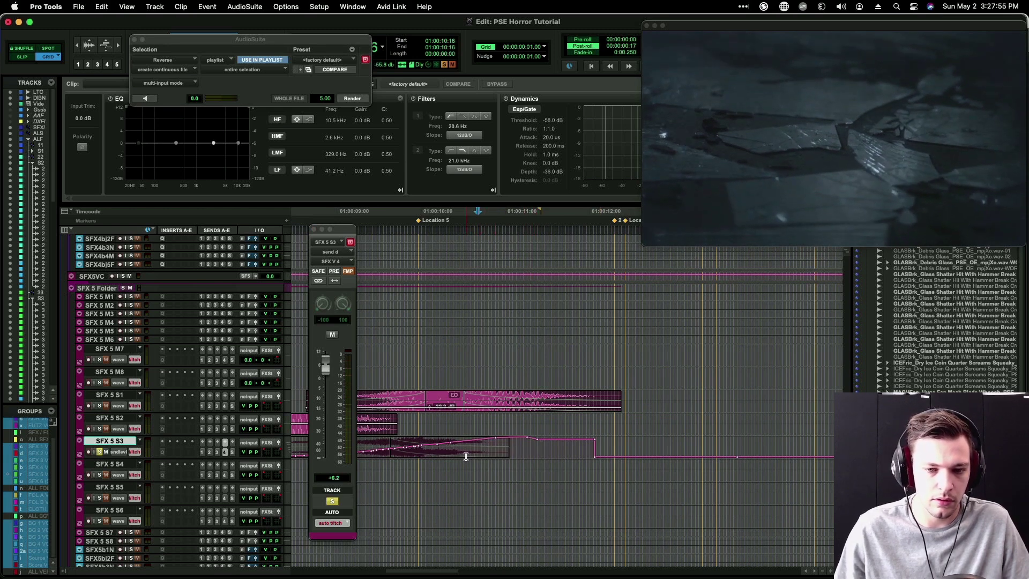
key(r)
click(393, 449)
key(space)
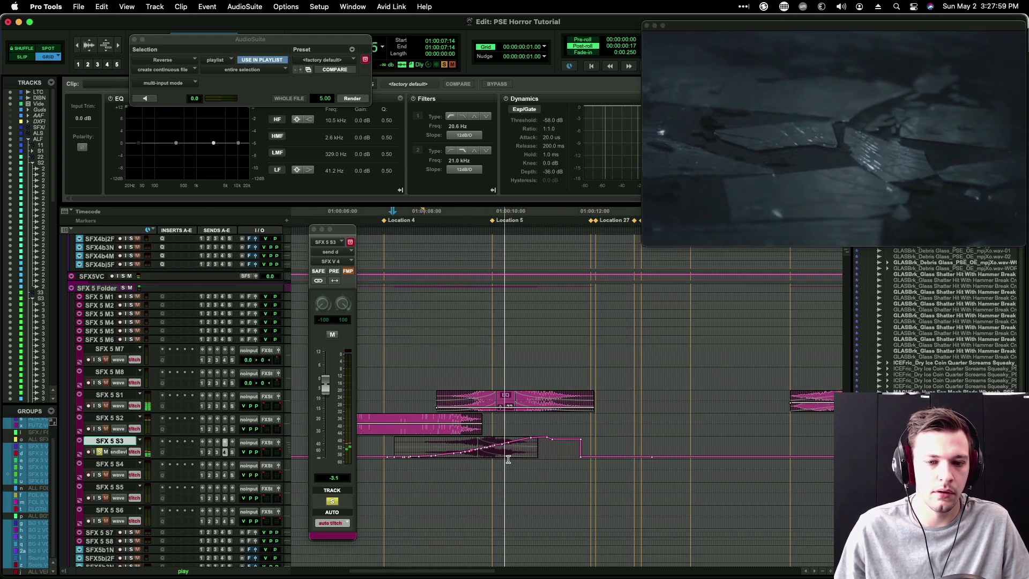
key(space)
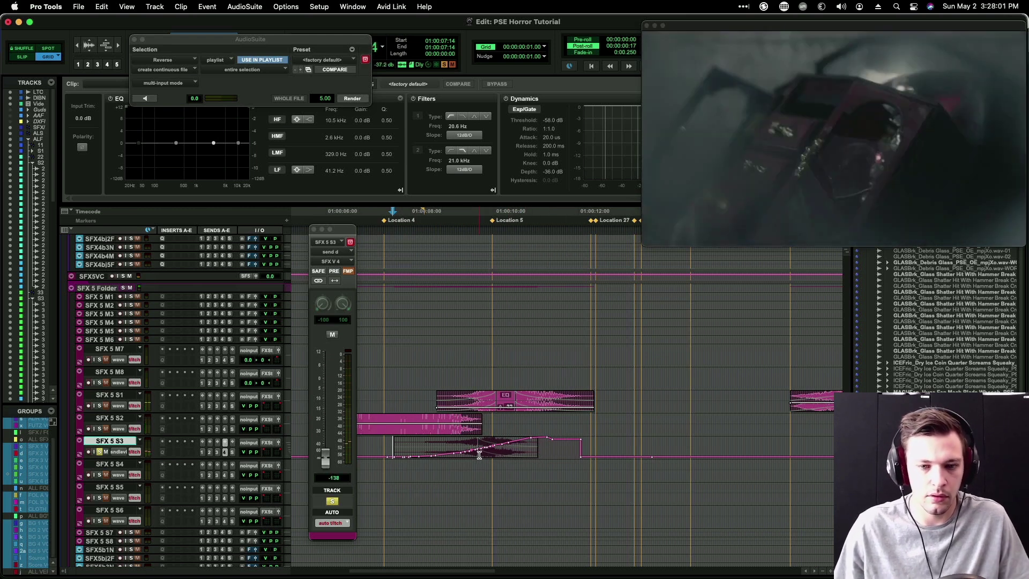
Step: Return SFX 5 S3 to waveform view, shape the reversed shatter's clip gain, and play it unsoloed from 01:00:07:04
key(minus)
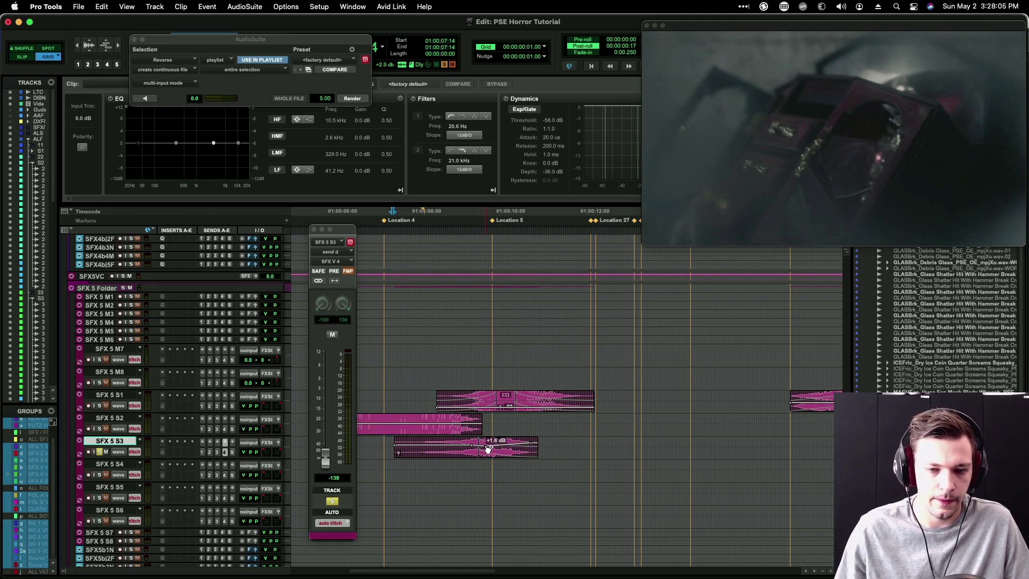
click(375, 447)
key(space)
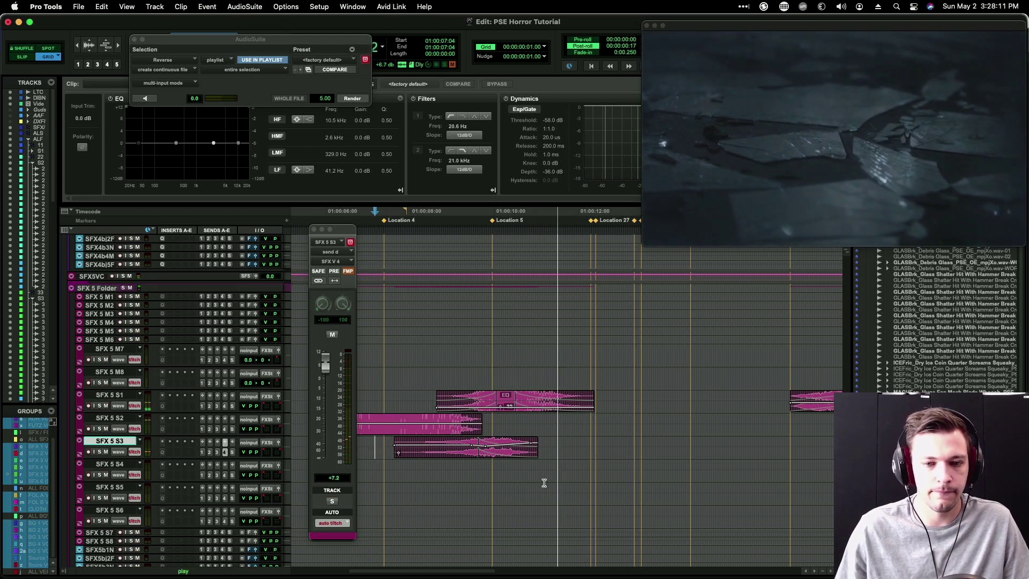
Step: Copy the reversed glass shatter onto SFX 5 S4 and reverse the copy with AudioSuite
click(464, 454)
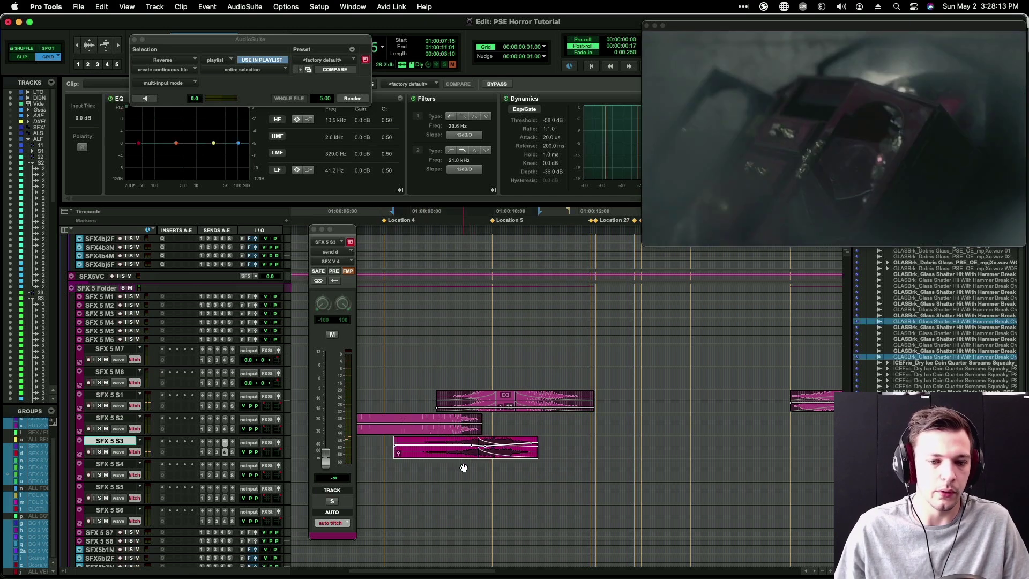
drag(464, 465, 464, 467)
click(204, 4)
click(334, 109)
click(356, 99)
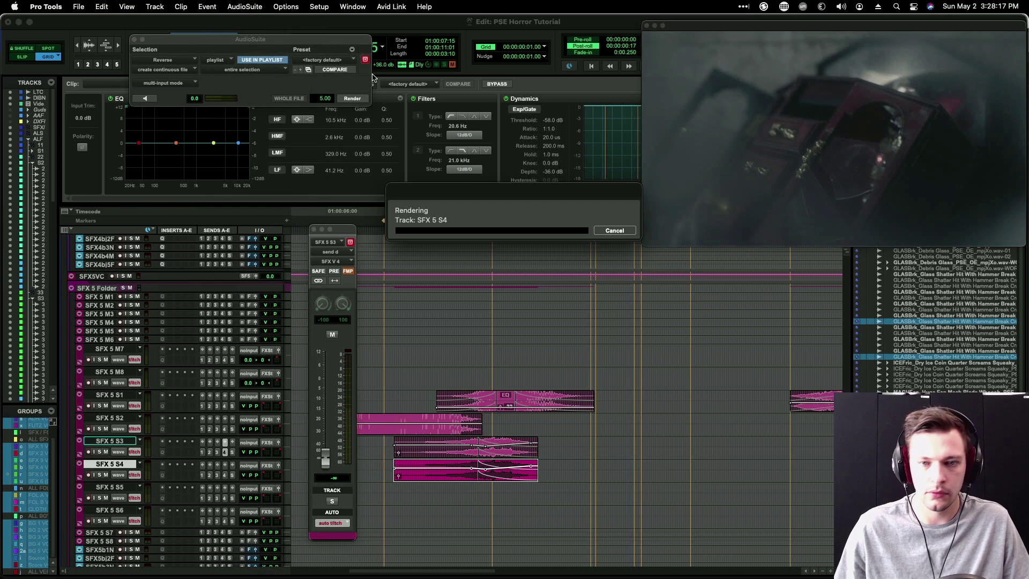
click(374, 79)
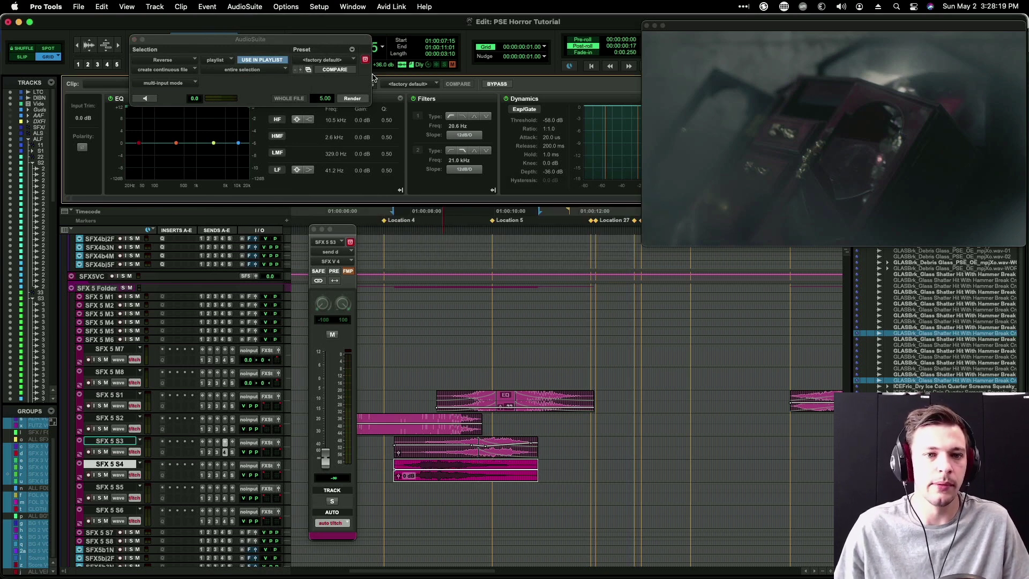
Step: Hide the clip effects area, close the Reverse window, and move the SFX 5 S3 fader window away from the clips
key(alt+6)
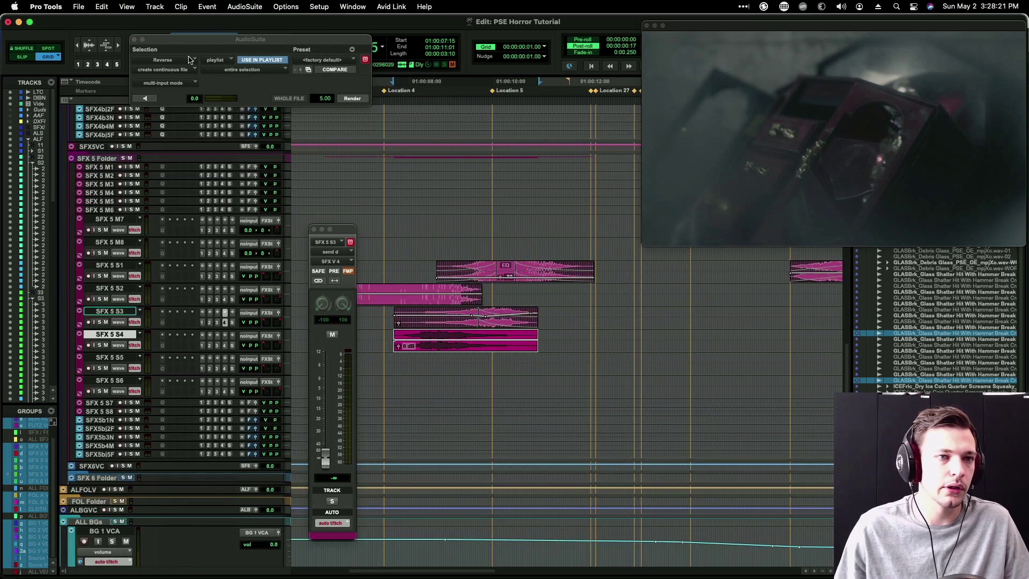
click(135, 40)
drag(335, 229, 309, 160)
Step: Place the SFX 5 S4 glass shatter to start at 01:00:09:18, fade out its end, and solo the track
drag(436, 350, 523, 343)
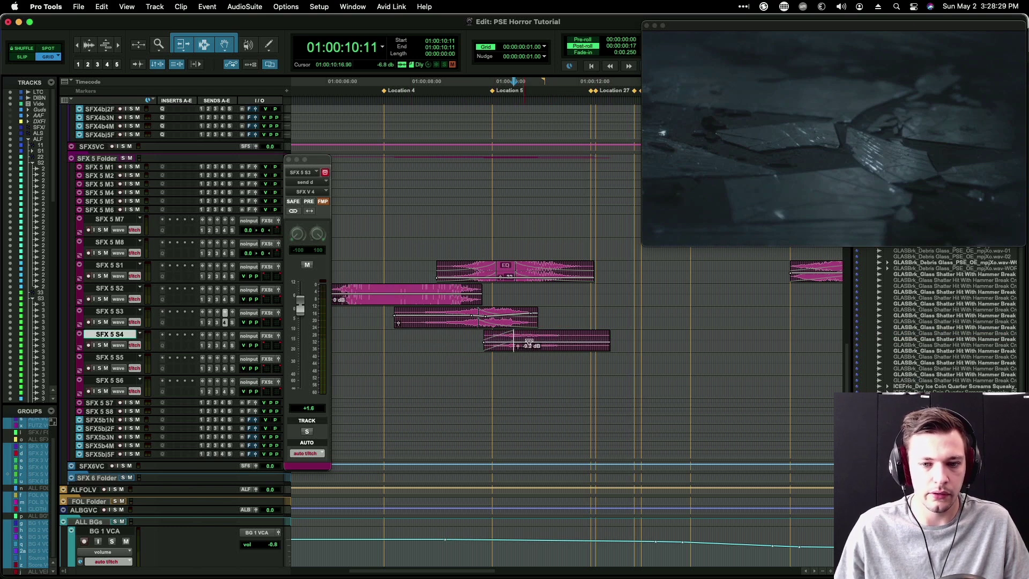
key(g)
key(alt+Tab)
key(alt+Tab)
key(shift+s)
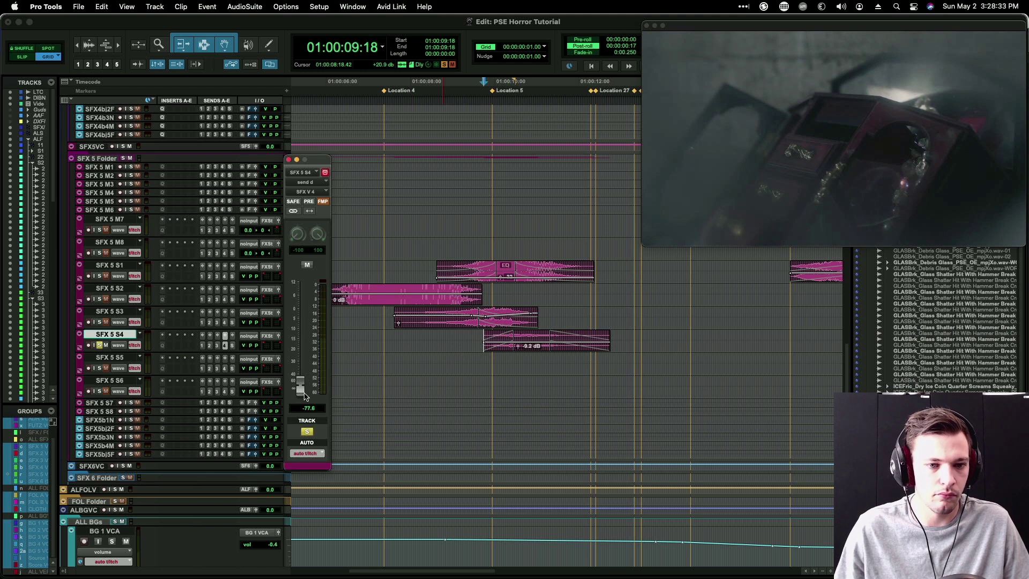
Step: Audition the soloed SFX 5 S4 glass shatter and trim its end to 01:00:11:20
key(space)
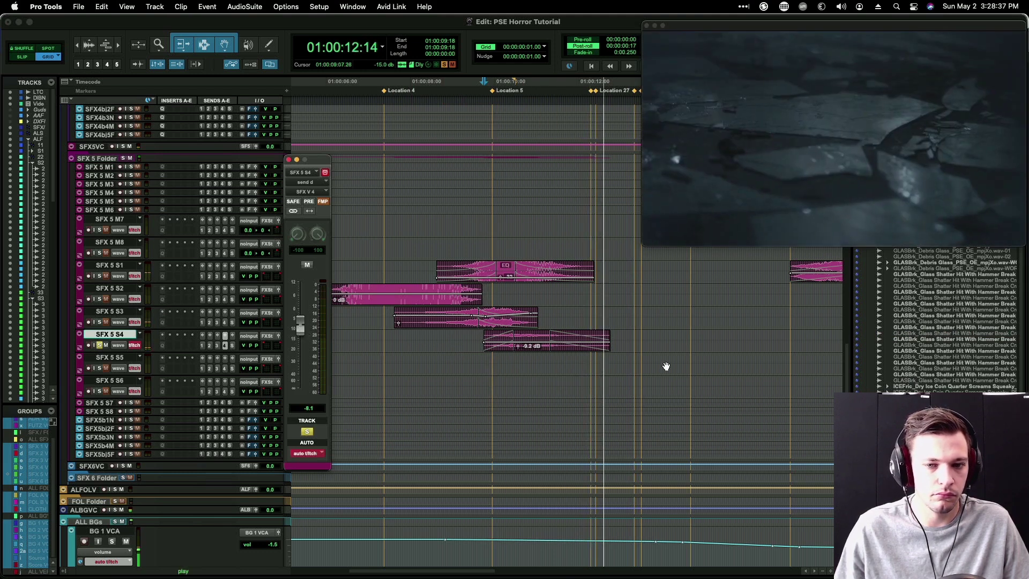
key(space)
click(580, 356)
drag(585, 348, 647, 350)
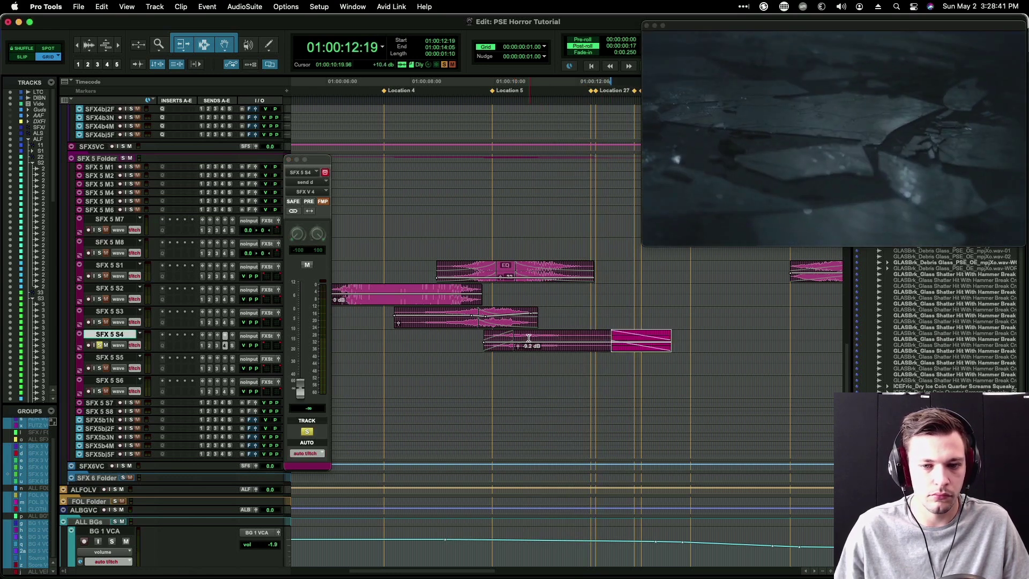
click(571, 336)
key(s)
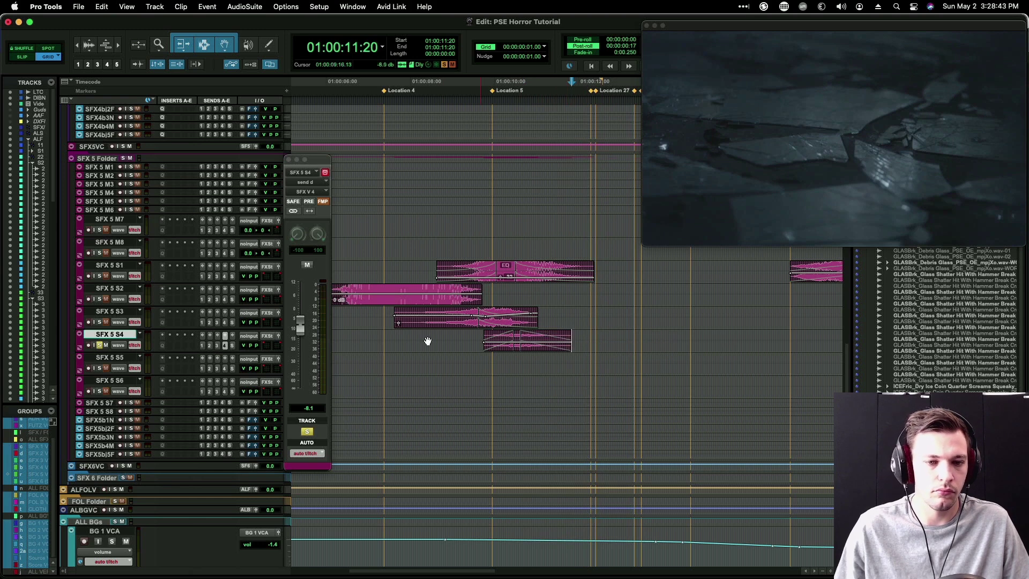
Step: Ride the SFX 5 S4 volume up to +4.0 dB from 01:00:09:18, and play it unsoloed from 01:00:06:11
click(485, 335)
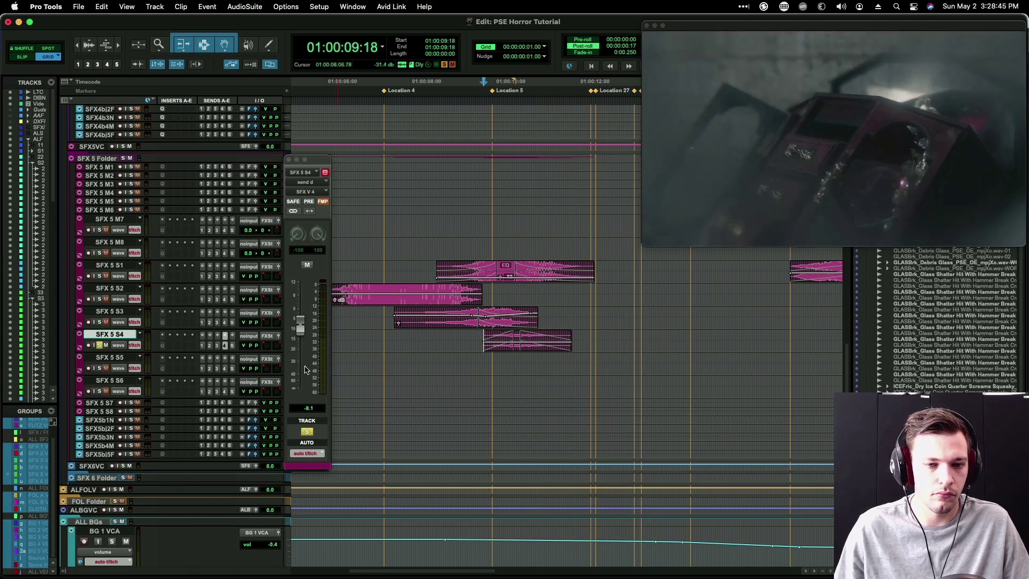
key(space)
drag(301, 330, 299, 304)
key(space)
click(345, 338)
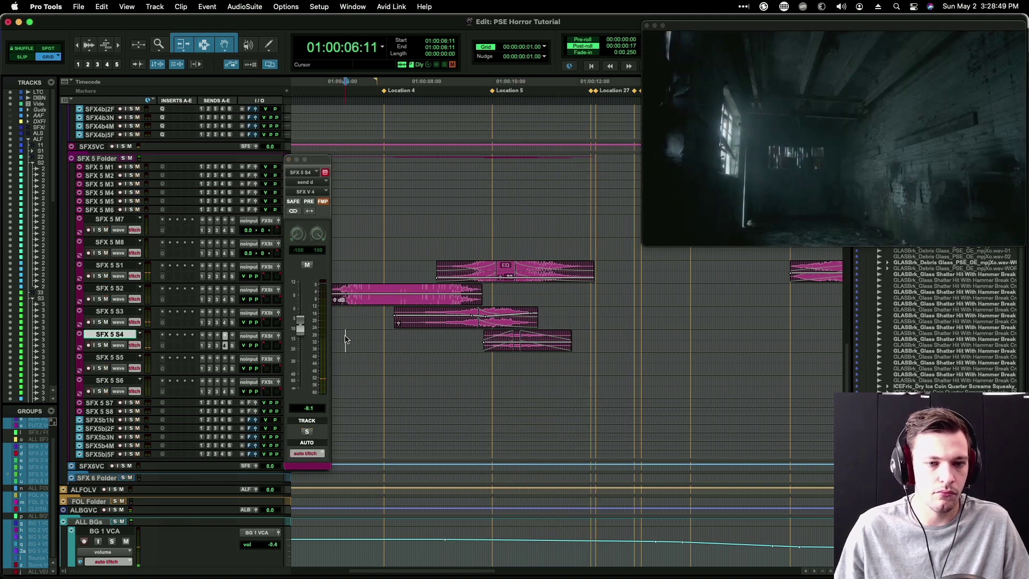
key(space)
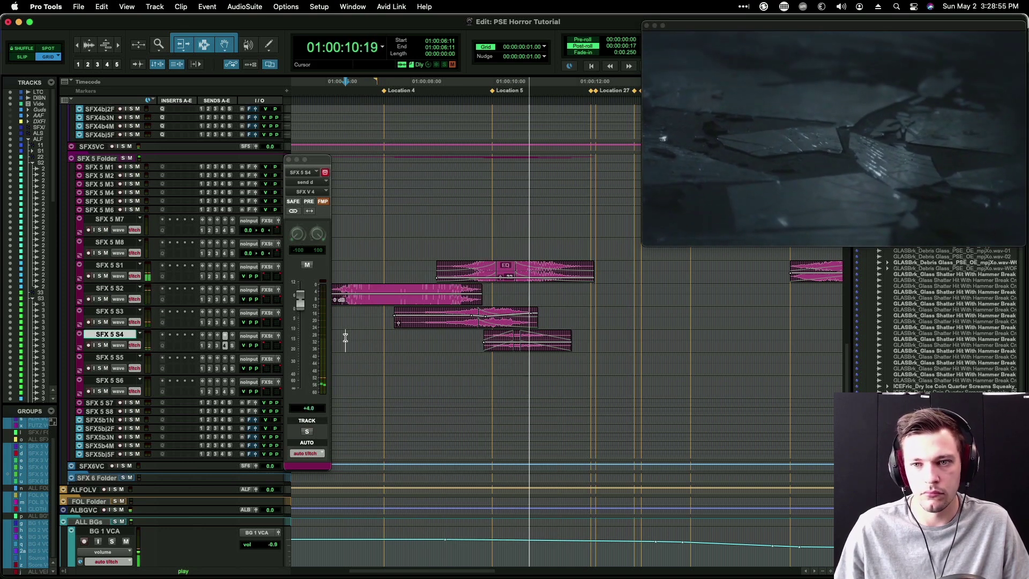
scroll(560, 339, left, 5)
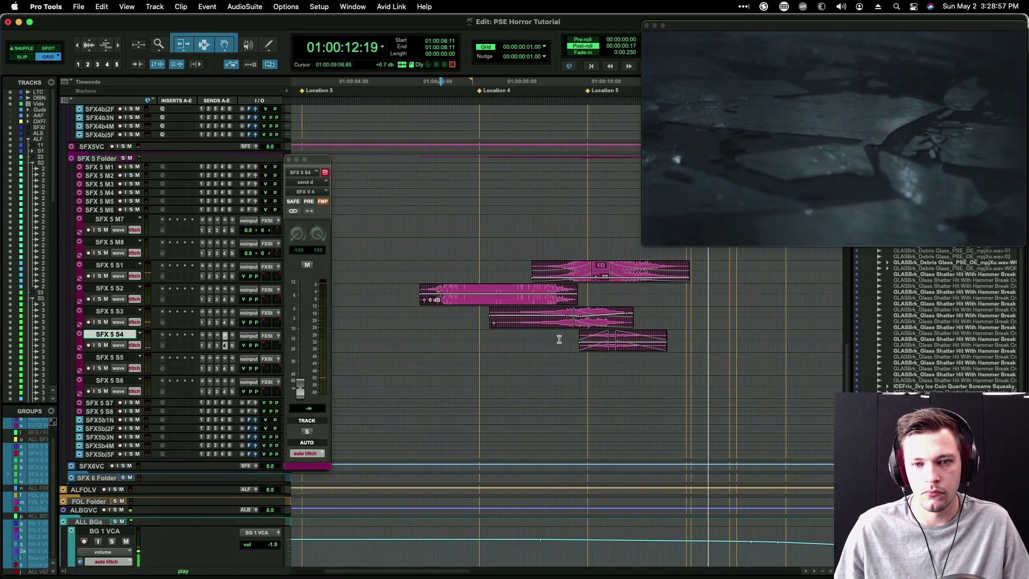
Step: Adjust the clip gain on SFX 5 S1 and set the first SFX 5 S2 clip's gain to +2.3 dB
click(562, 318)
key(space)
drag(562, 316, 561, 317)
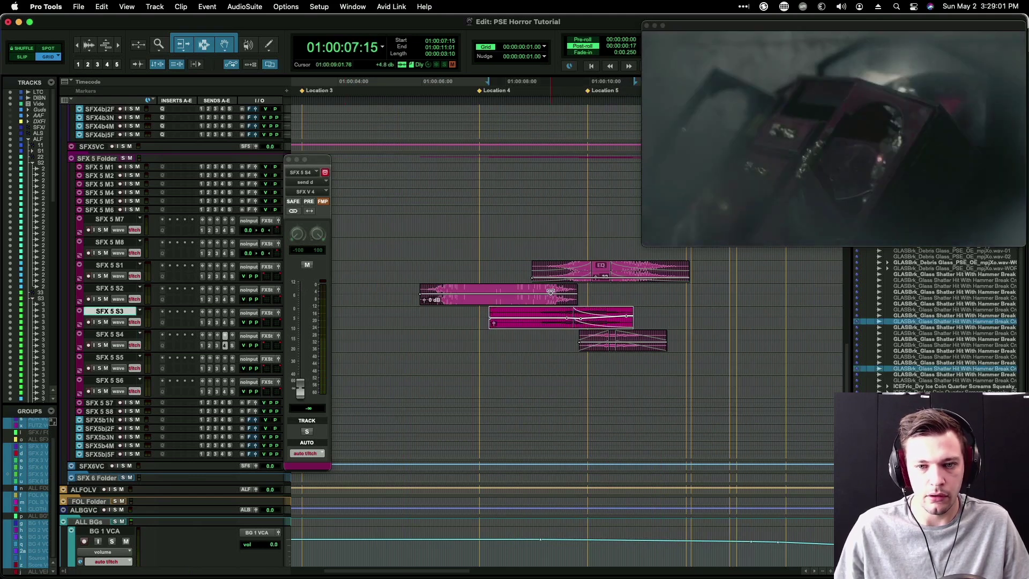
click(598, 278)
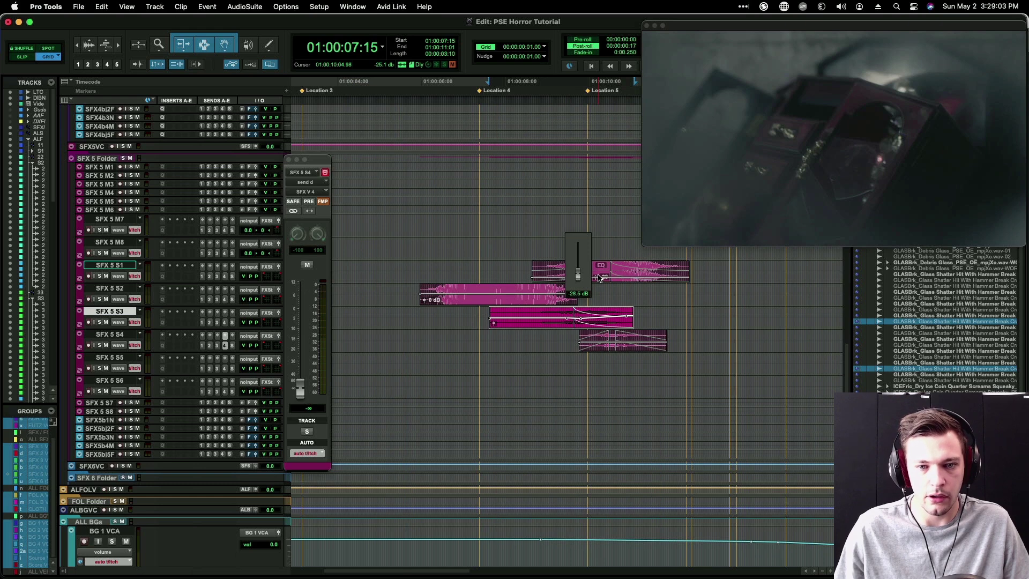
click(520, 296)
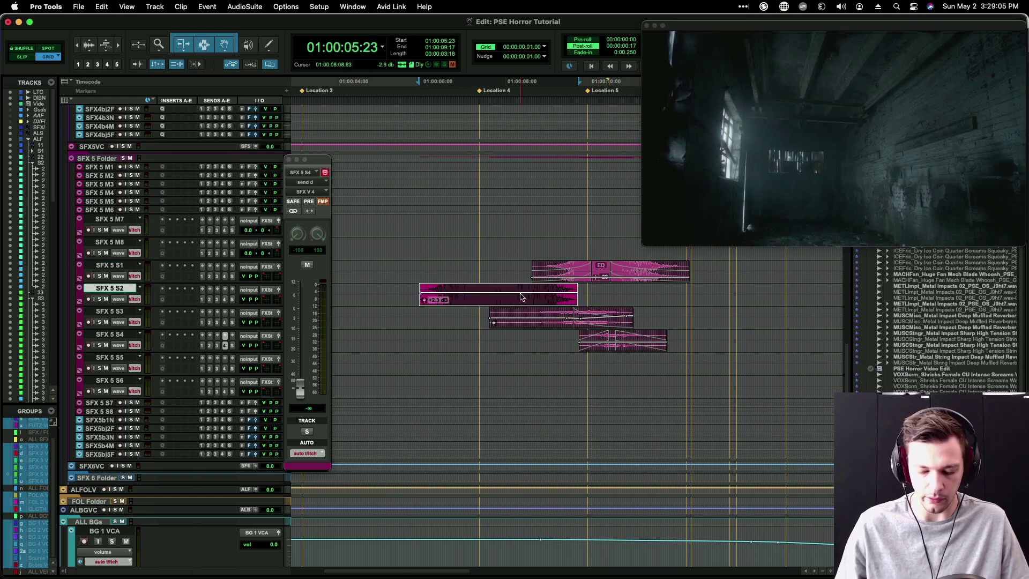
Step: Play the whole scene from its start and extend the tail of the first SFX 5 S1 clip
key(super+bracketleft)
key(super+bracketleft)
key(Return)
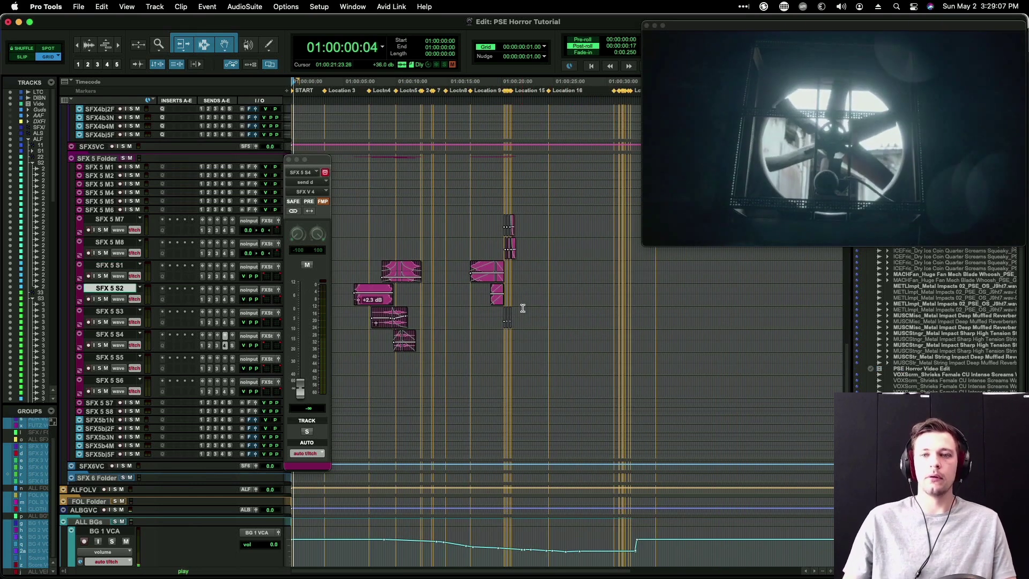
key(space)
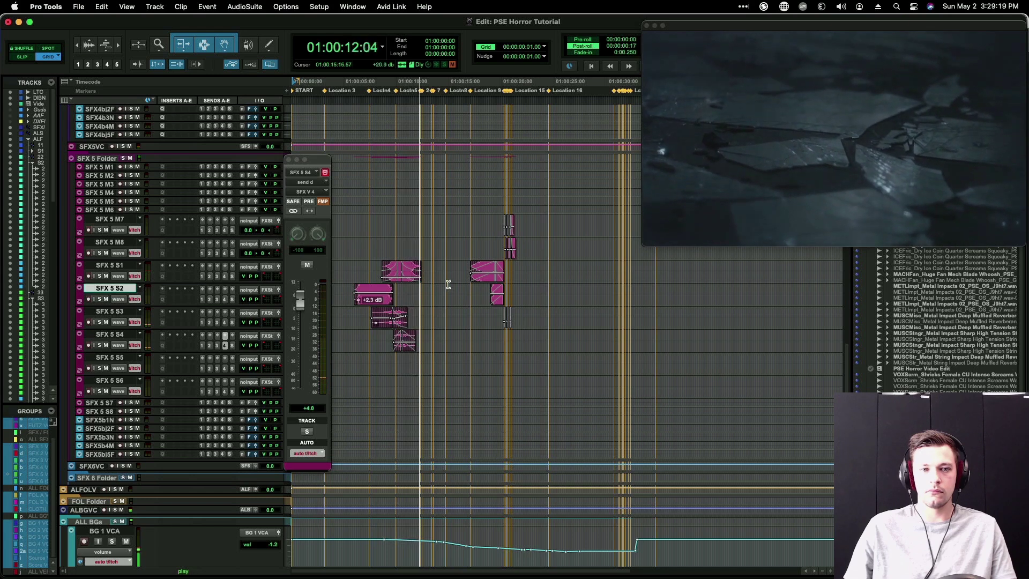
drag(416, 278, 433, 270)
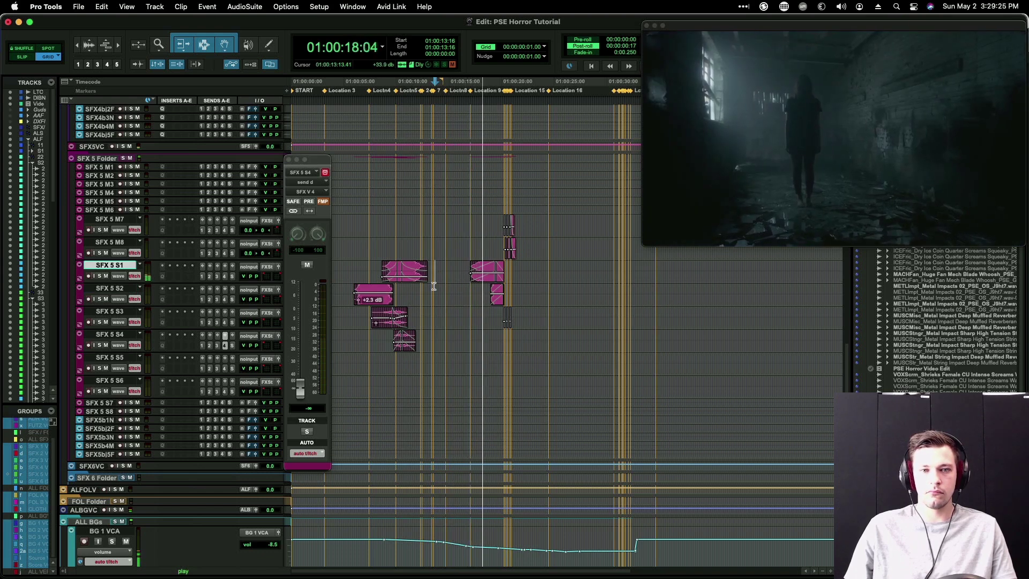
Step: Review the SFX 5 clips against picture along the timeline, looking for moments that still need sound
scroll(434, 286, right, 3)
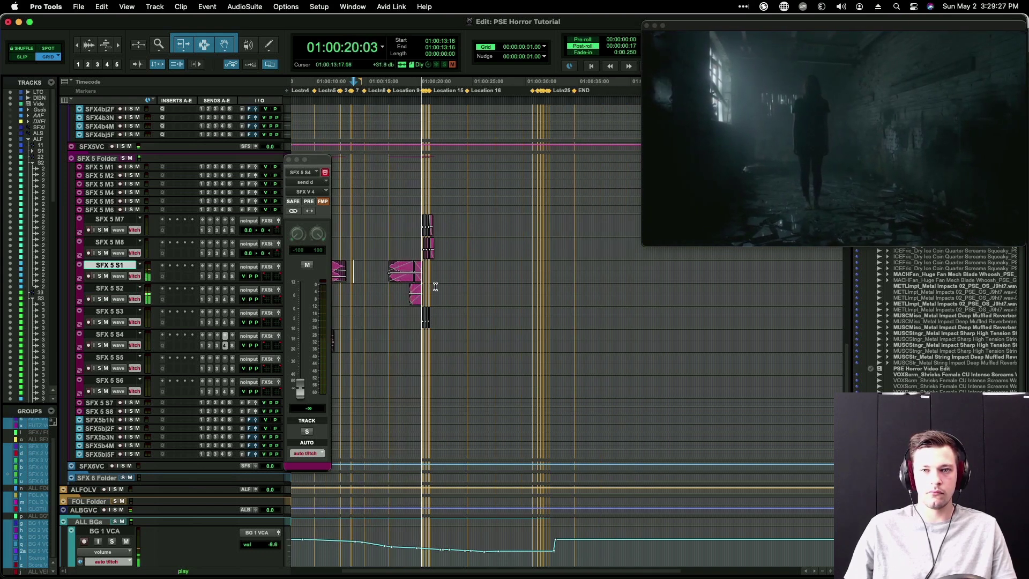
key(t)
scroll(435, 286, right, 5)
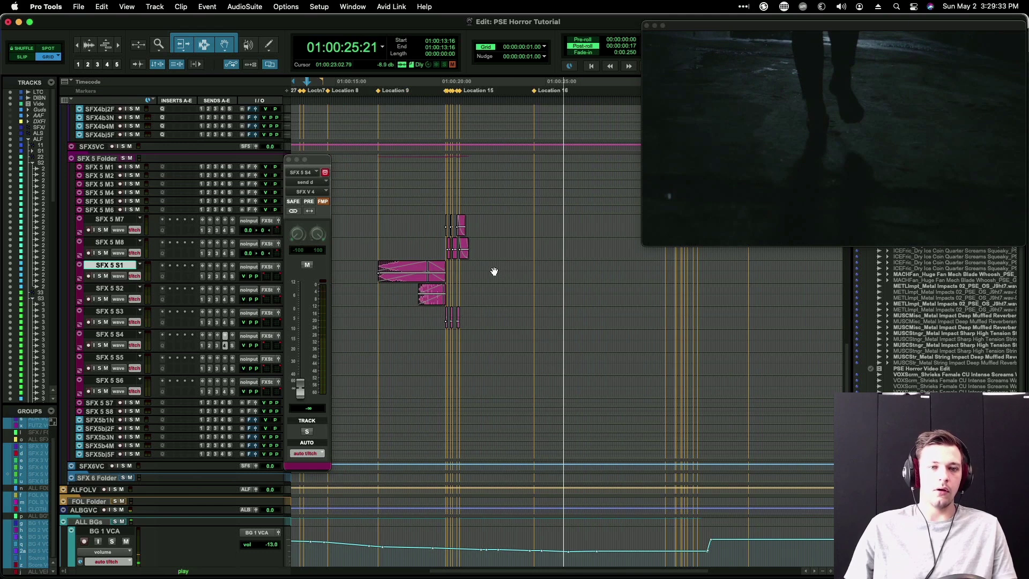
click(492, 272)
scroll(466, 269, left, 5)
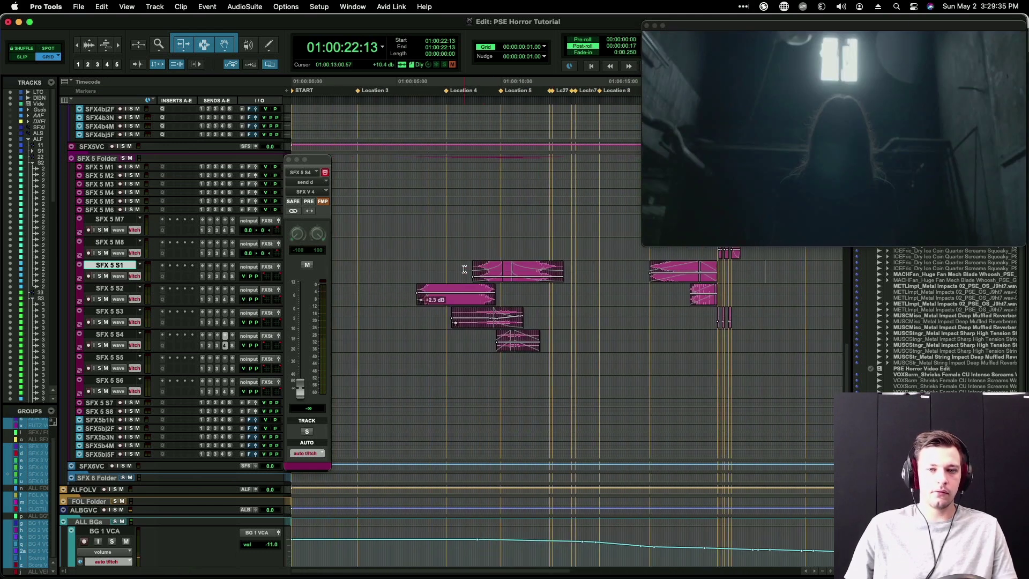
scroll(494, 269, left, 2)
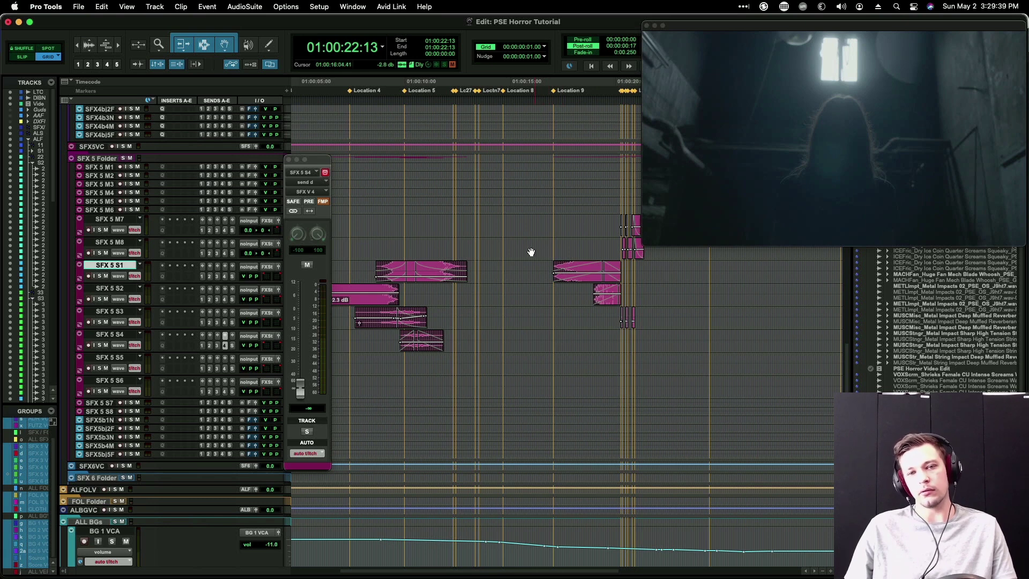
drag(511, 278, 639, 268)
scroll(365, 260, left, 3)
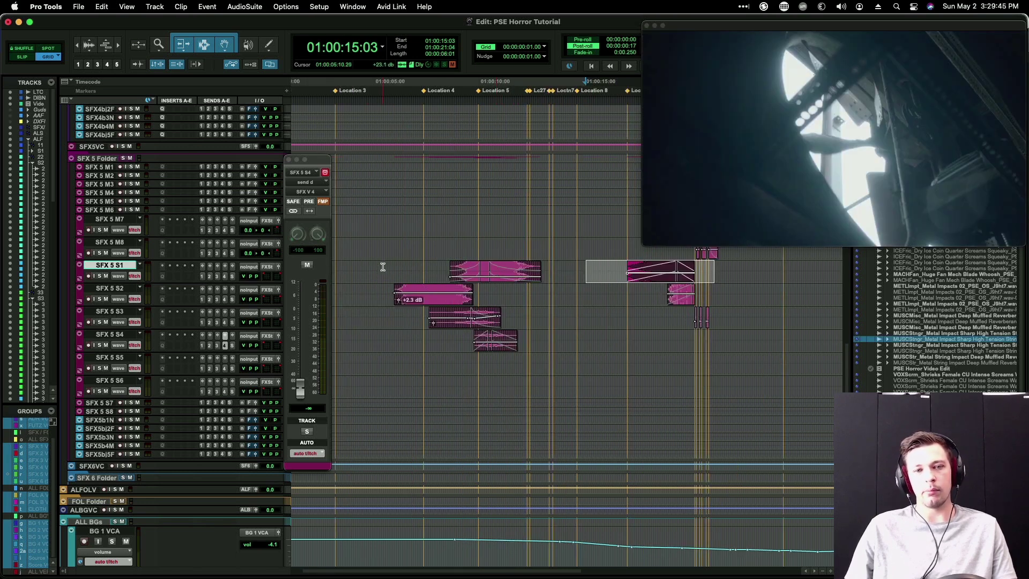
click(383, 263)
scroll(480, 273, right, 10)
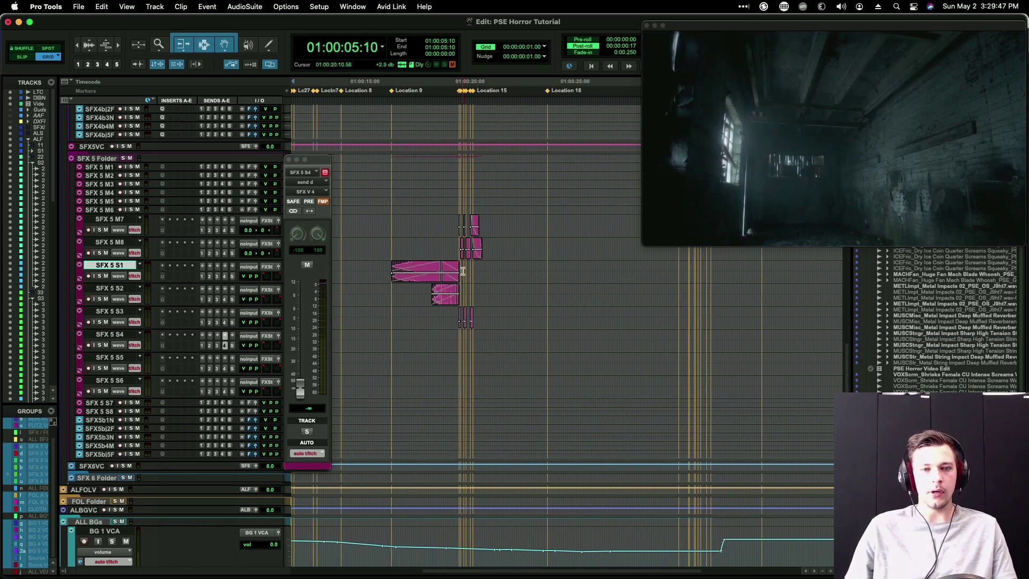
Step: Examine the gap between the SFX 5 clip groups and play the picture from 01:00:11:21
click(464, 271)
drag(424, 247, 454, 248)
scroll(453, 248, left, 10)
click(380, 253)
drag(341, 244, 636, 251)
scroll(562, 262, right, 3)
scroll(423, 261, left, 1)
scroll(426, 257, left, 2)
click(435, 242)
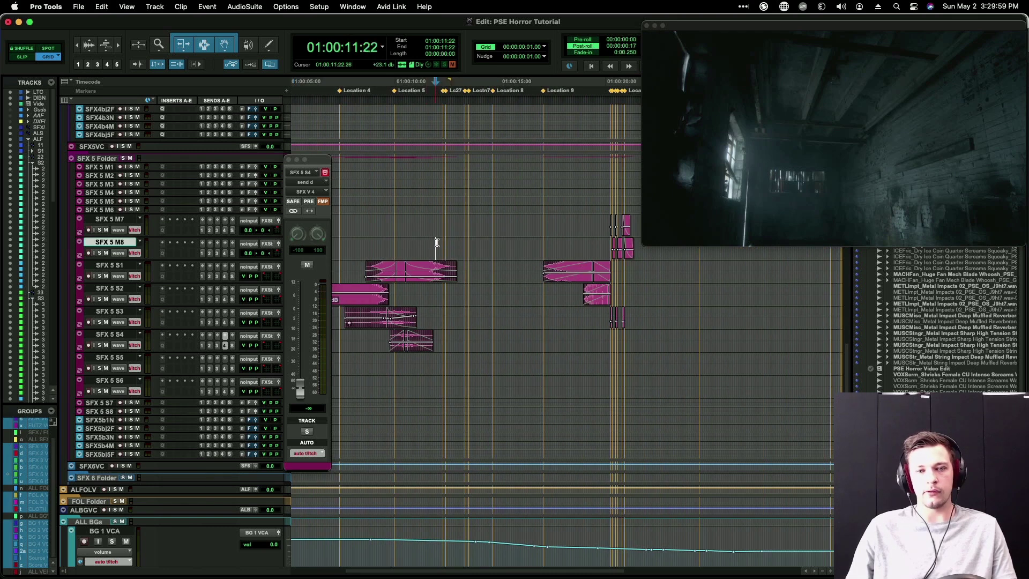
key(space)
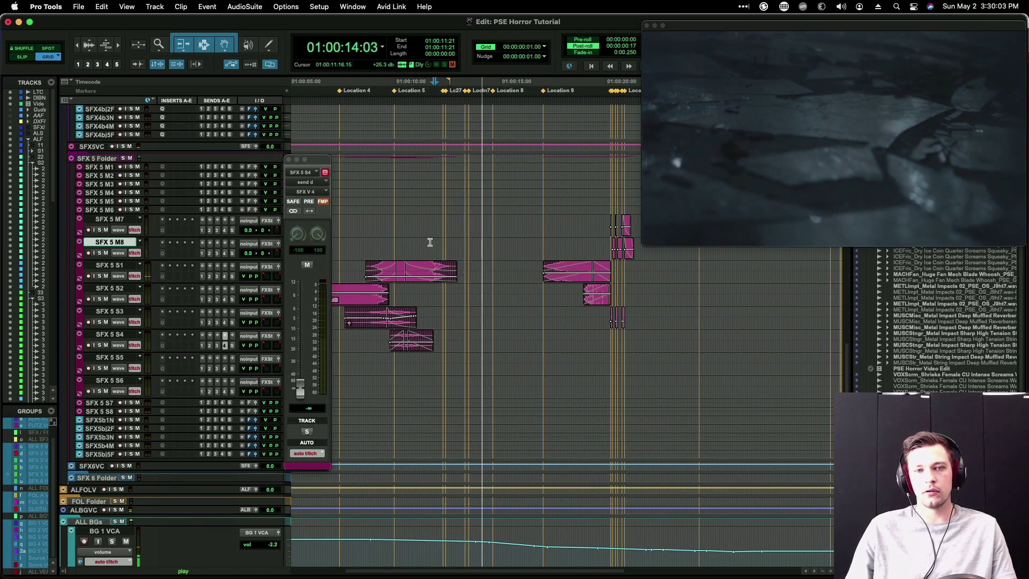
key(space)
Step: Locate the walking shots after 01:00:21:20 and expand the FOL Folder to show its footstep, prop and cloth tracks
drag(555, 246, 642, 269)
key(semicolon)
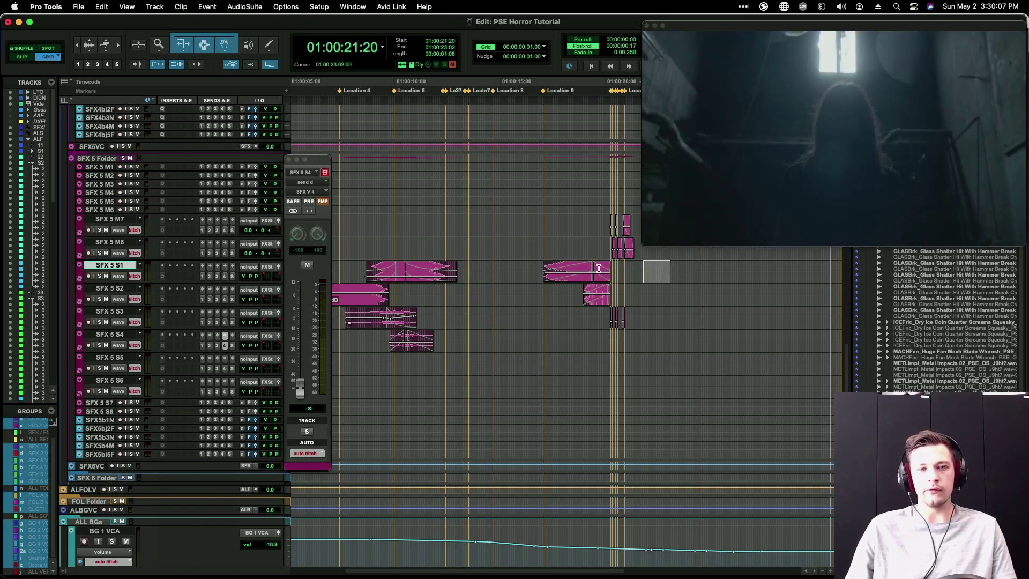
scroll(523, 270, right, 10)
scroll(359, 278, down, 10)
scroll(360, 277, up, 5)
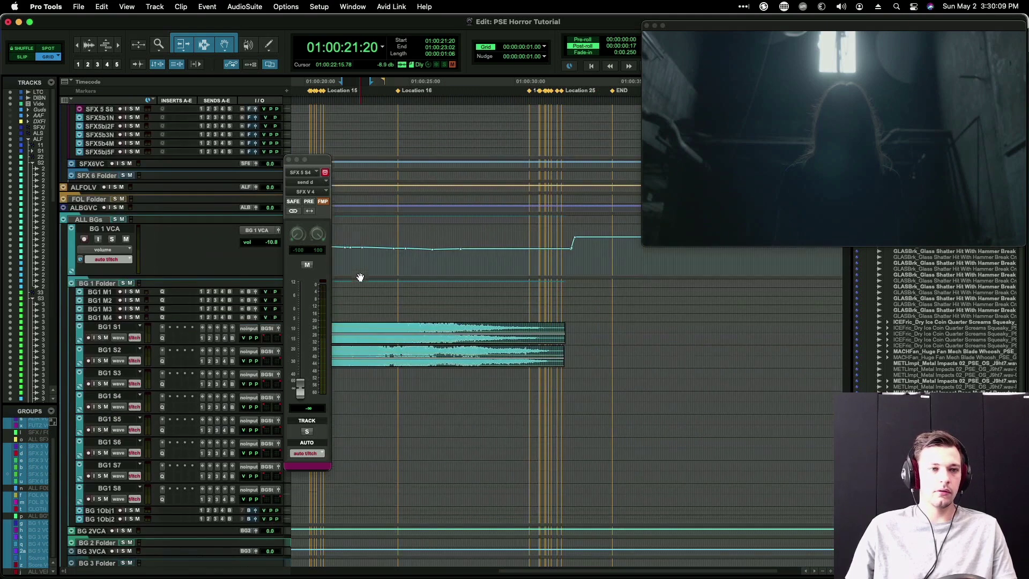
key(shift+f)
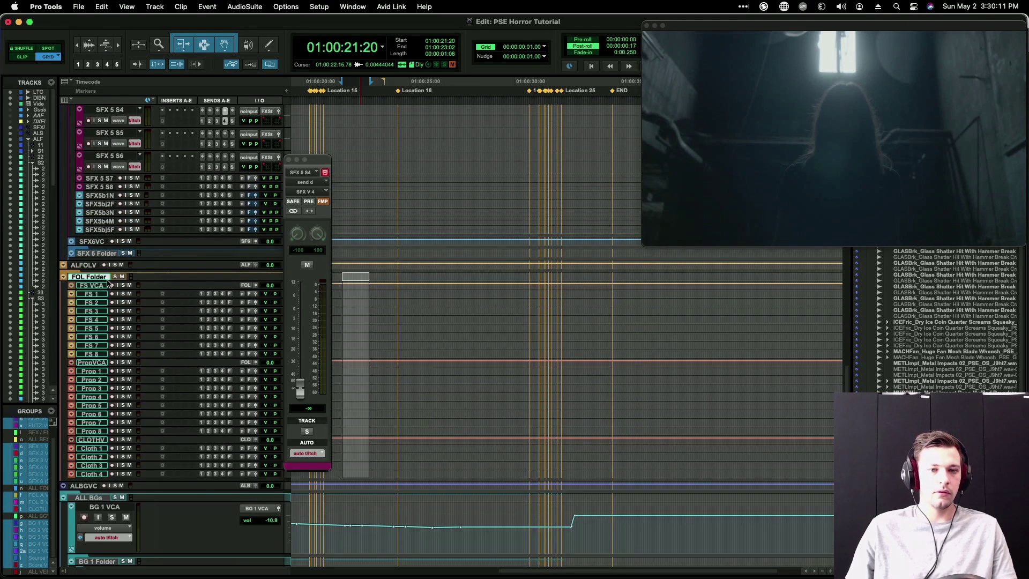
Step: Find the first footfall on track FS 1 after the cut at 01:00:24:11 and place a marker at 01:00:24:17
click(352, 294)
drag(353, 294, 403, 295)
key(t)
key(t)
key(t)
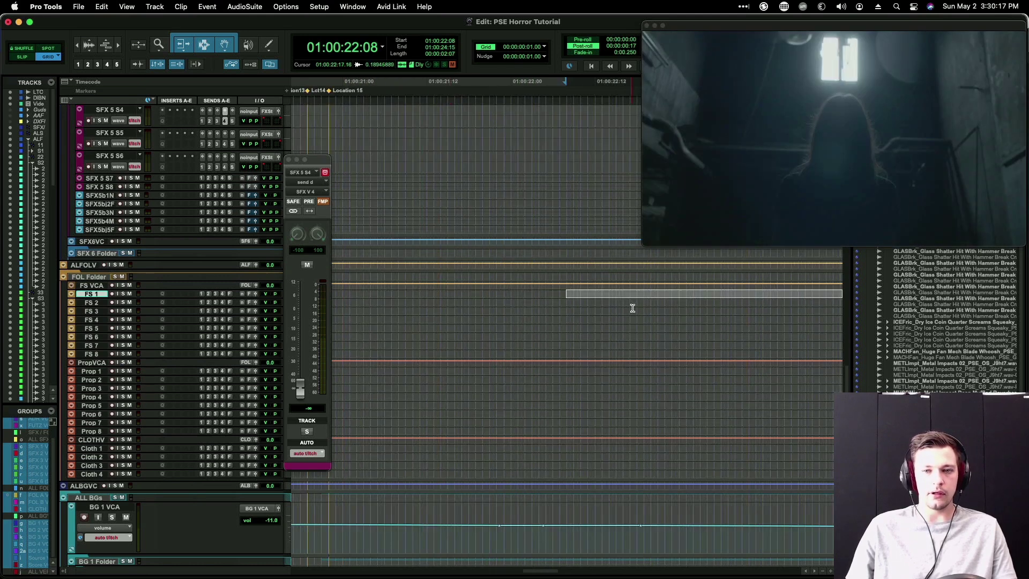
scroll(632, 308, right, 7)
drag(532, 293, 552, 293)
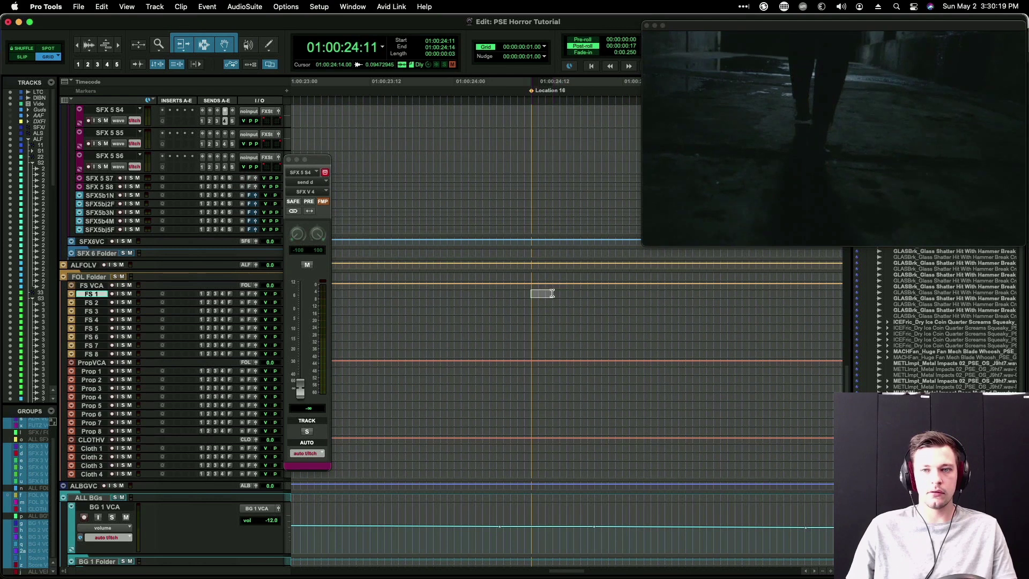
click(575, 293)
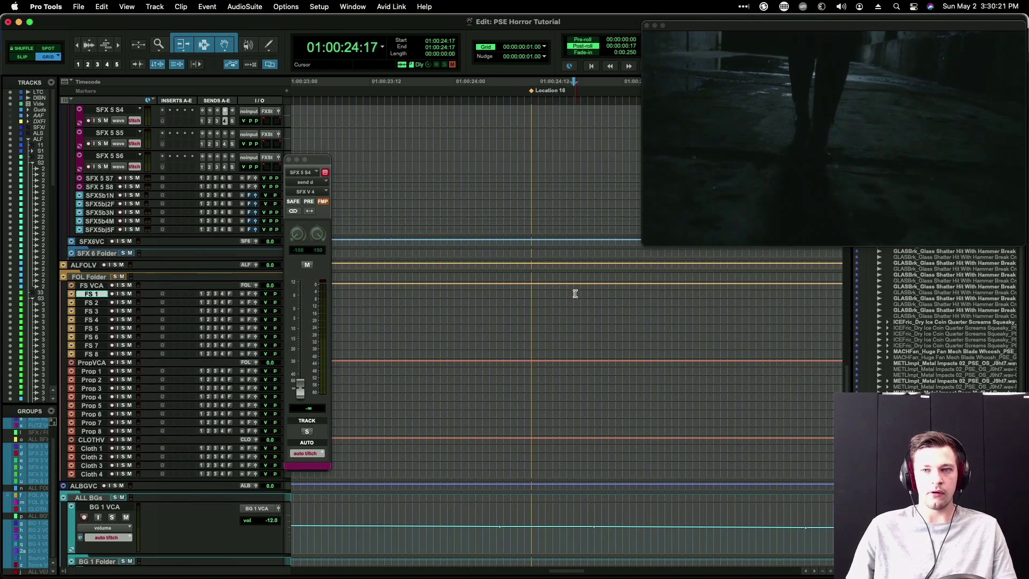
key(super+bracketleft)
key(KP_Enter)
key(Return)
Step: Step and play through the walking shots on FS 1, marking the following footfalls, and nudge back to 01:00:30:17
key(KP_Add)
key(KP_Add)
key(shift+space)
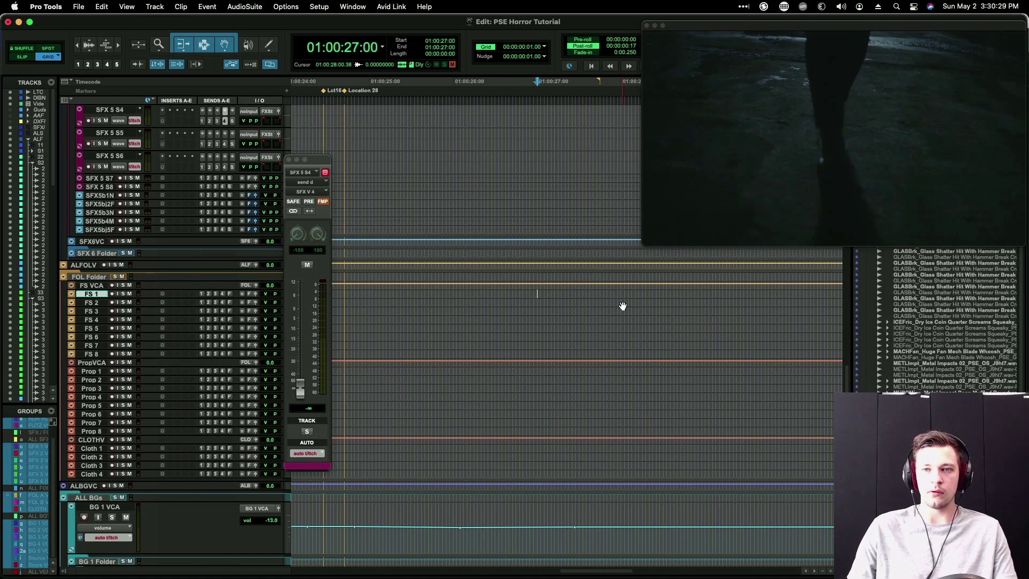
key(KP_Subtract)
key(KP_Subtract)
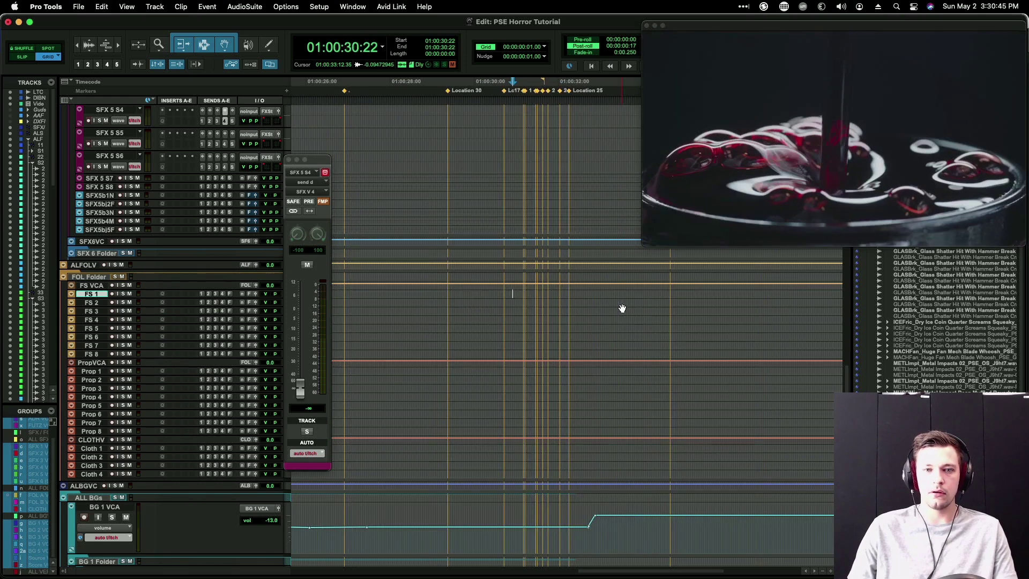
key(KP_Subtract)
key(KP_Subtract)
key(KP_Subtract)
key(KP_Subtract)
key(KP_Subtract)
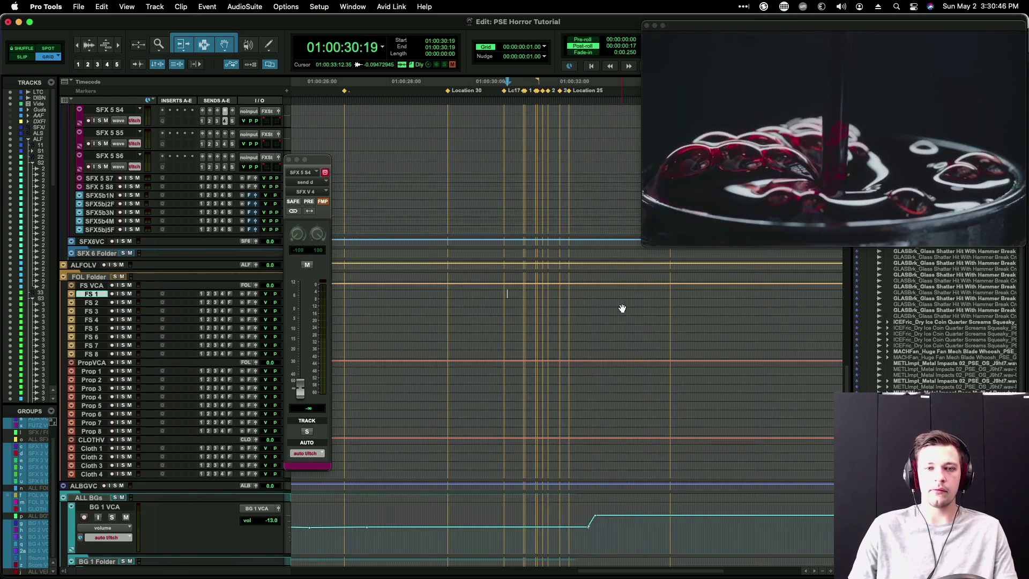
Step: Check the span of the marked footfalls on FS 1 from about 01:00:24:11 onward
scroll(612, 342, left, 5)
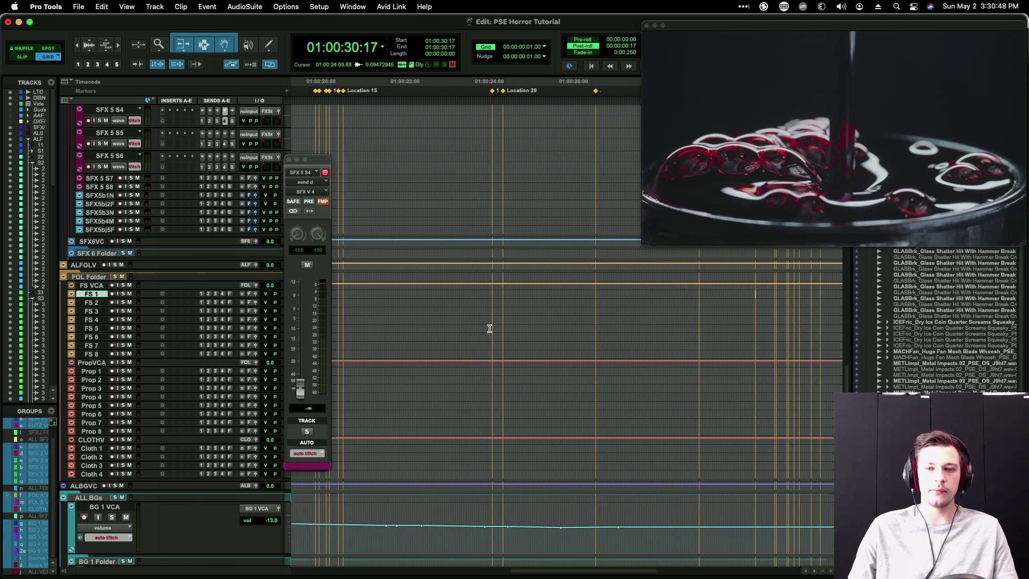
drag(587, 293, 706, 294)
drag(504, 292, 756, 294)
click(753, 295)
Step: Switch to SoundQ and search the sound library for footstep
key(super+Tab)
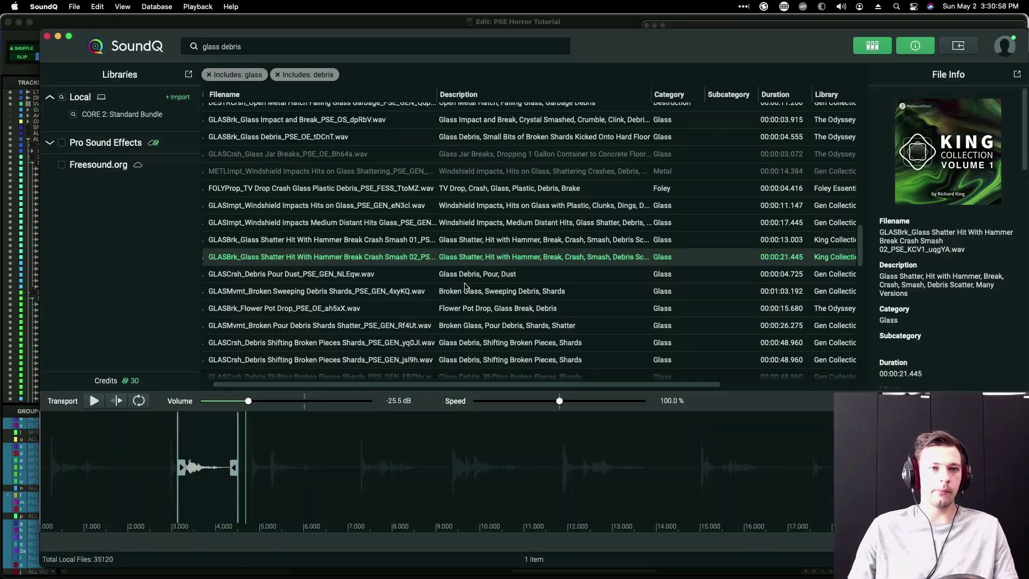
triple_click(241, 49)
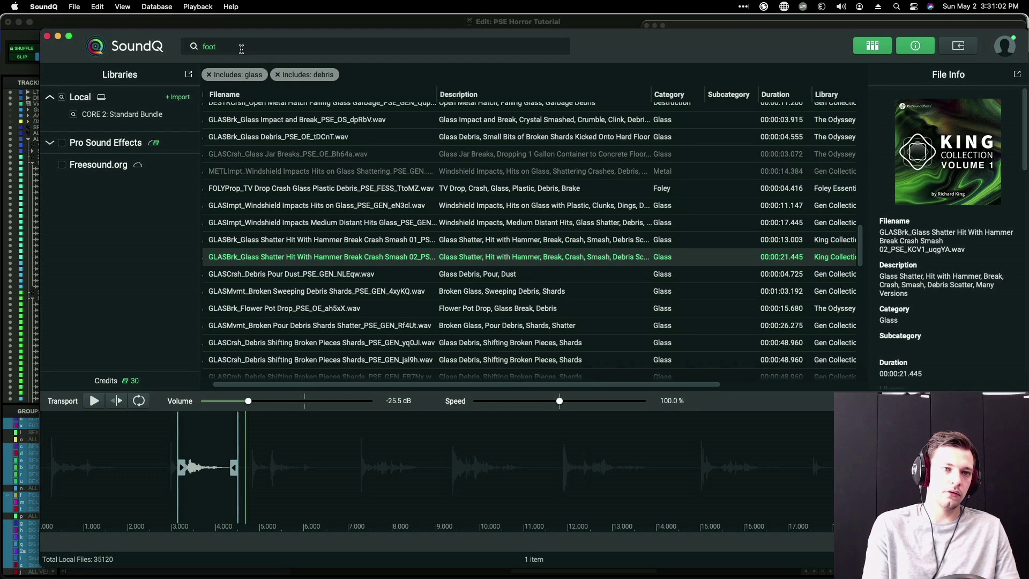
text(footstep)
key(Return)
Step: Audition FOLYFeet_Heavy Footsteps on Concrete Scuffs with the preview volume at -5.1 dB and the speed at 48.1%
click(485, 246)
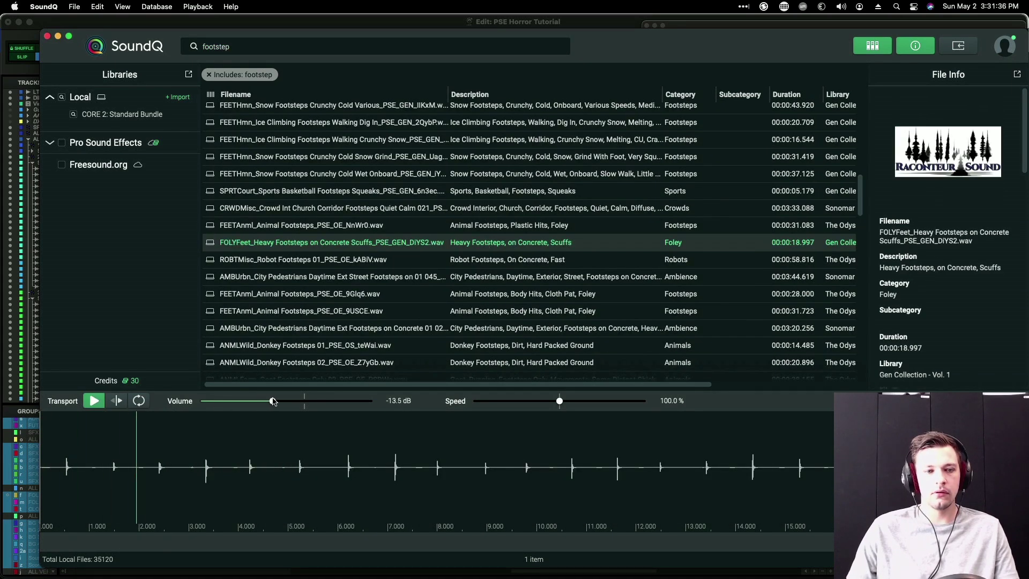
drag(274, 401, 291, 402)
click(383, 438)
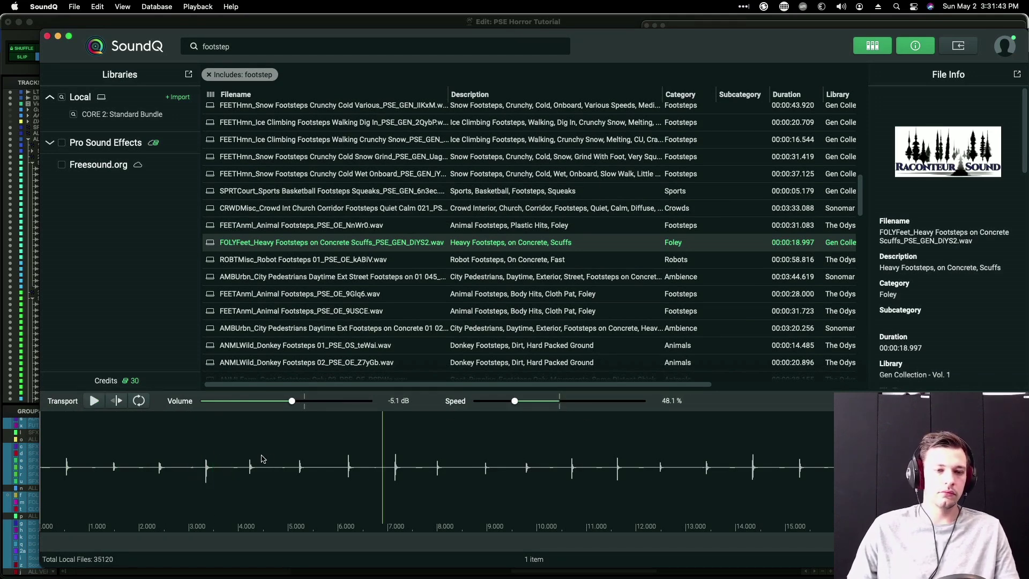
Step: Audition the concrete footsteps at 22.6% speed and place a selected stretch of the recording on FS 1 at 01:00:24:15
click(206, 465)
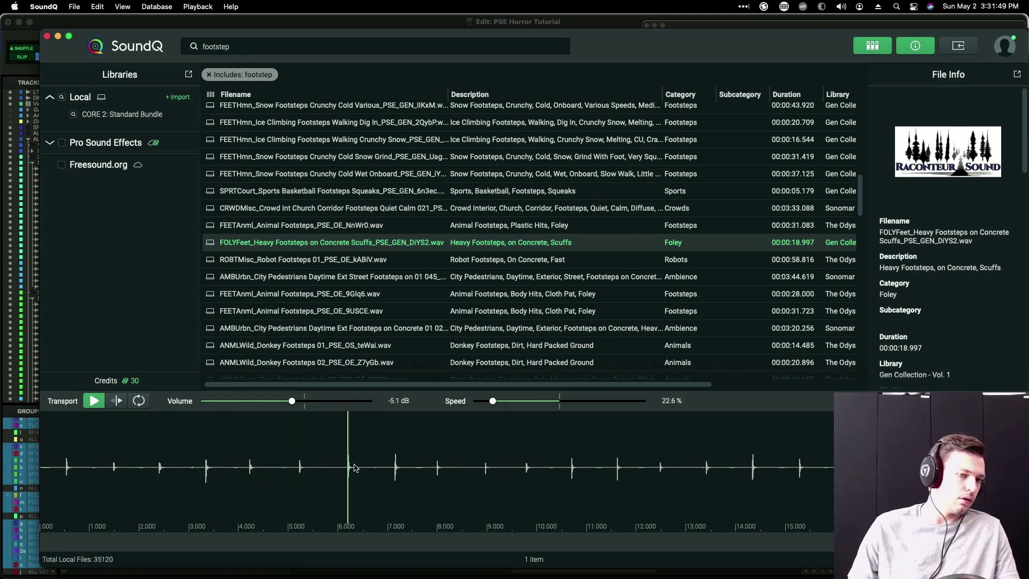
drag(290, 466, 431, 463)
key(s)
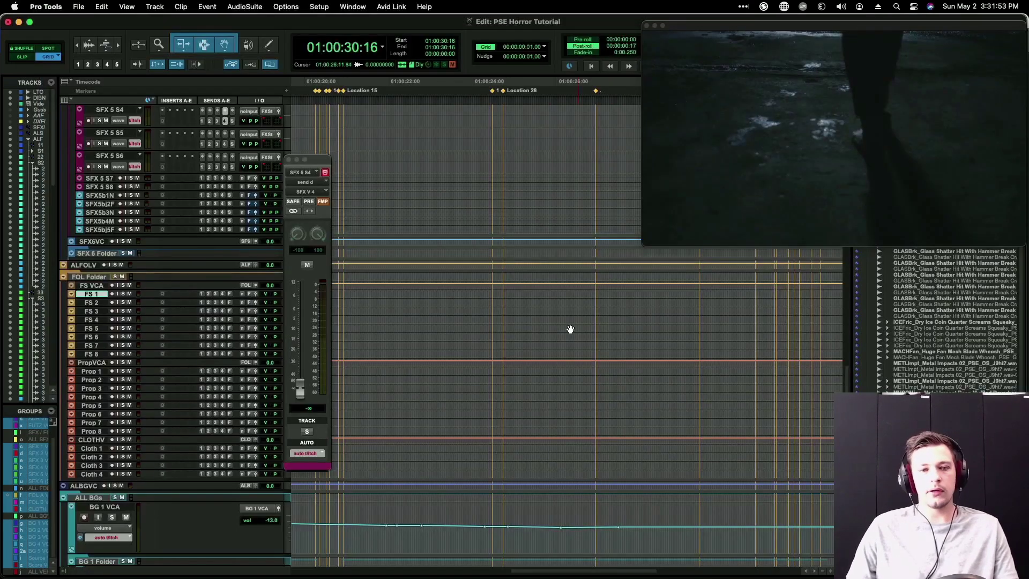
scroll(561, 297, right, 3)
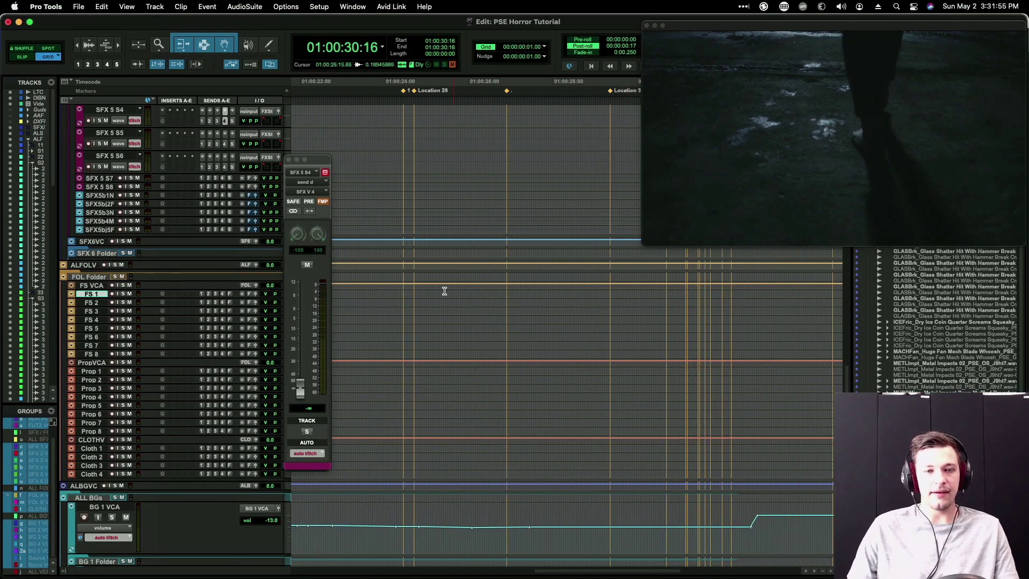
click(411, 293)
key(super+Tab)
key(s)
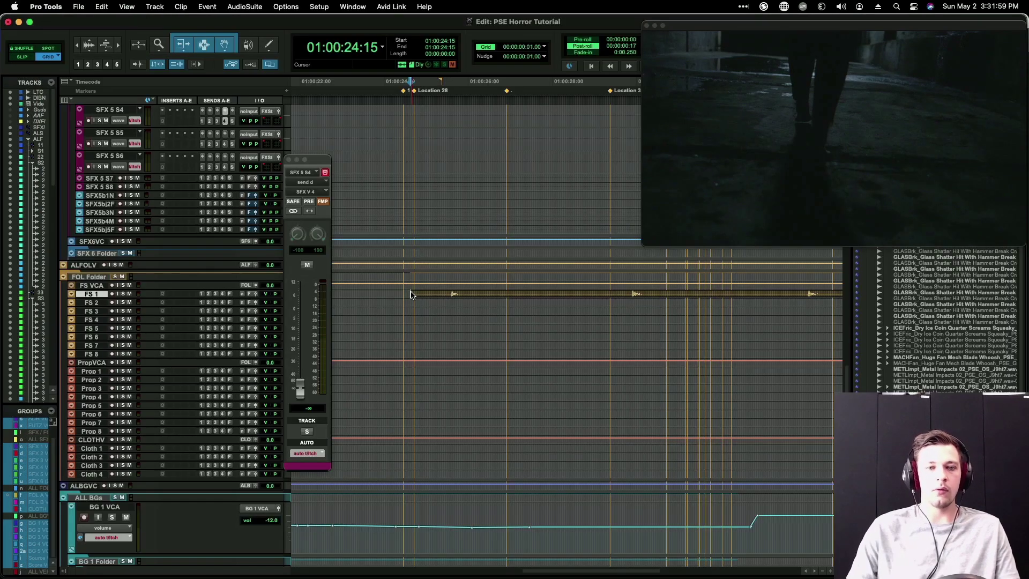
Step: Enlarge the FS 1 track and shift the footsteps clip earlier so its first footfall lands on the Location 28 marker
key(ctrl+Up)
key(ctrl+Up)
key(ctrl+Up)
key(t)
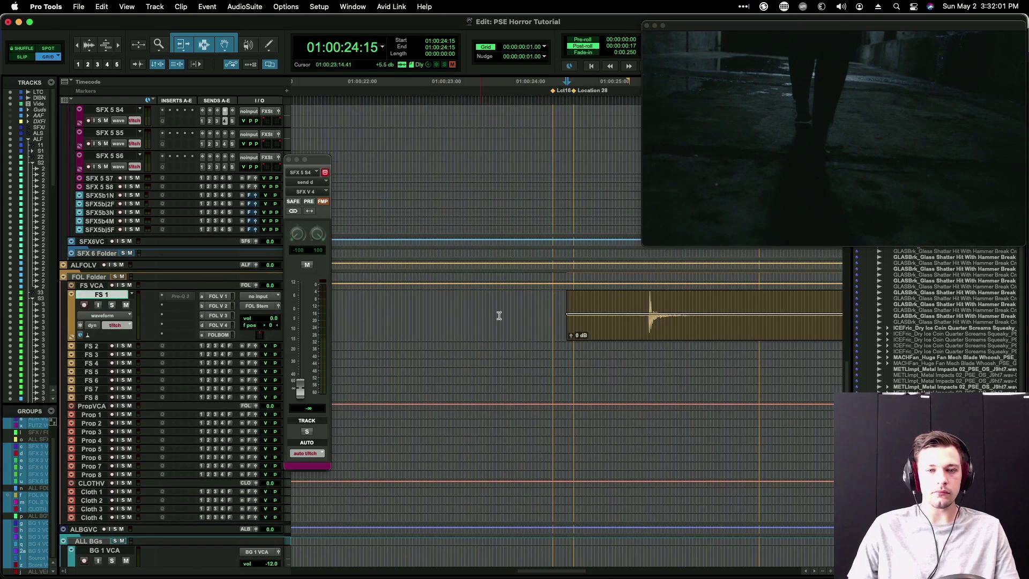
drag(630, 332, 542, 314)
click(574, 296)
key(t)
key(t)
key(t)
key(t)
Step: Trim the clip's start to just before the first footfall and add a short fade-in
click(516, 301)
key(a)
click(583, 297)
key(d)
Step: Separate the first footfall from the rest of the FS 1 clip and fade out its tail
key(r)
key(r)
key(r)
key(r)
key(r)
click(627, 299)
key(t)
key(b)
click(542, 297)
key(g)
scroll(590, 304, right, 10)
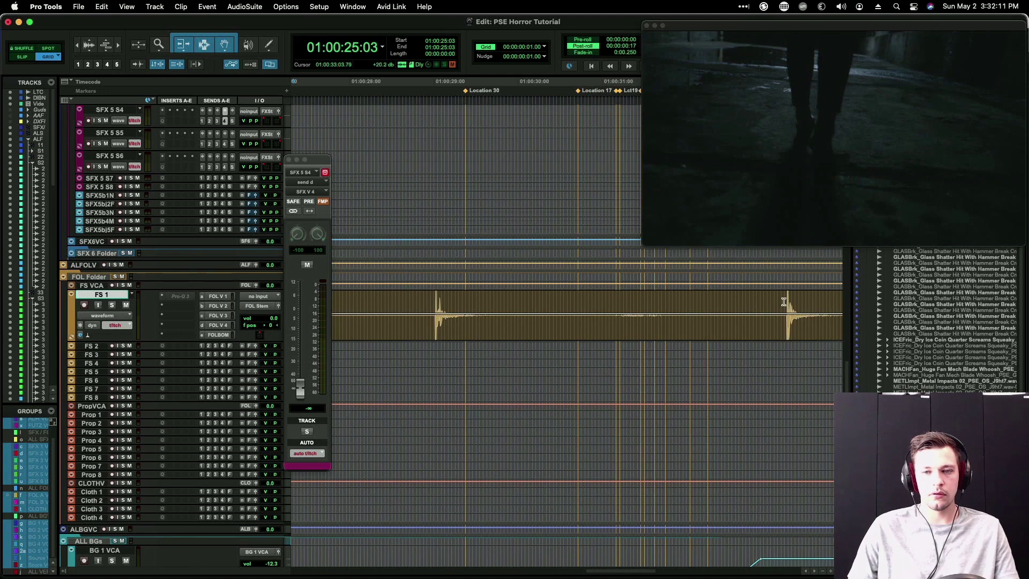
mouse_move(785, 315)
mouse_down()
mouse_move(480, 327)
mouse_move(503, 315)
mouse_up()
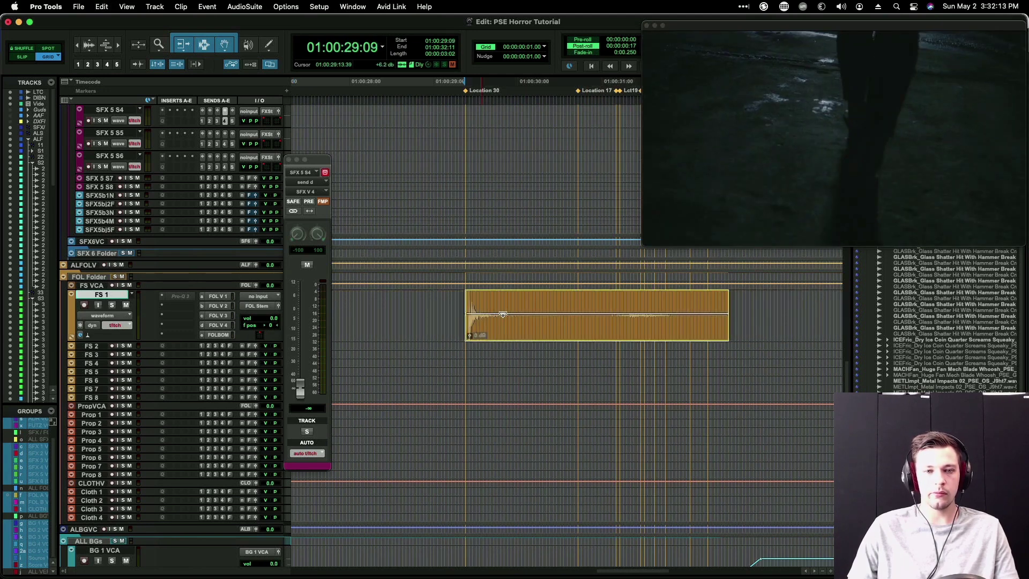
key(super+z)
key(super+z)
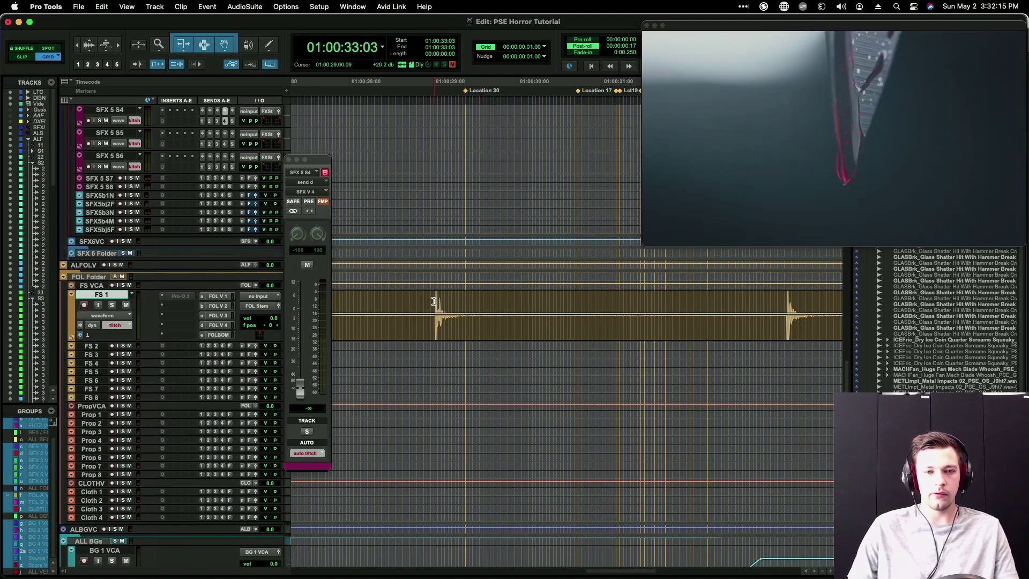
Step: Trim the remaining clip's start to the second footfall and cut the clip shortly after that hit
click(434, 301)
key(a)
click(483, 304)
key(e)
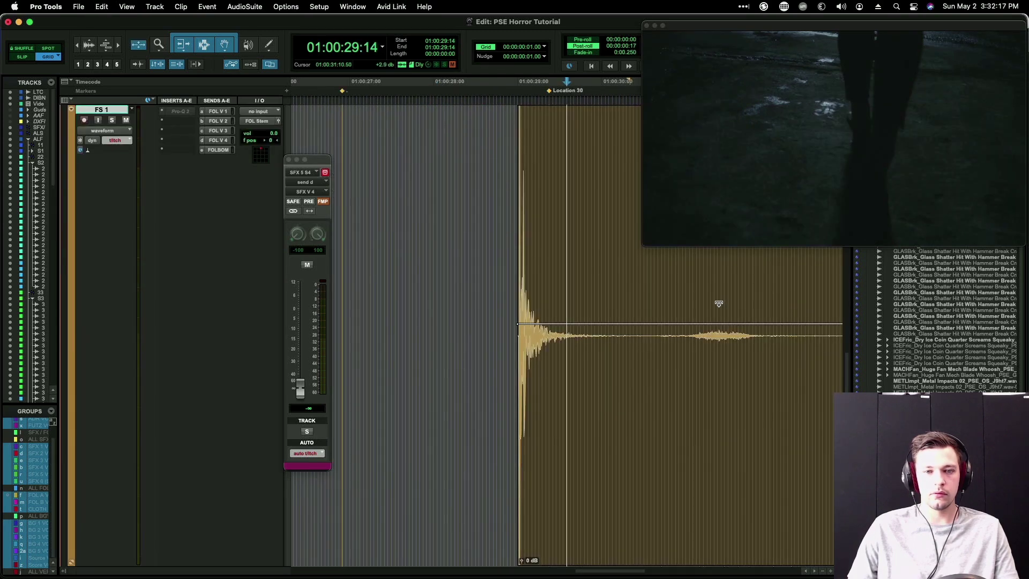
key(ctrl+e)
key(super+e)
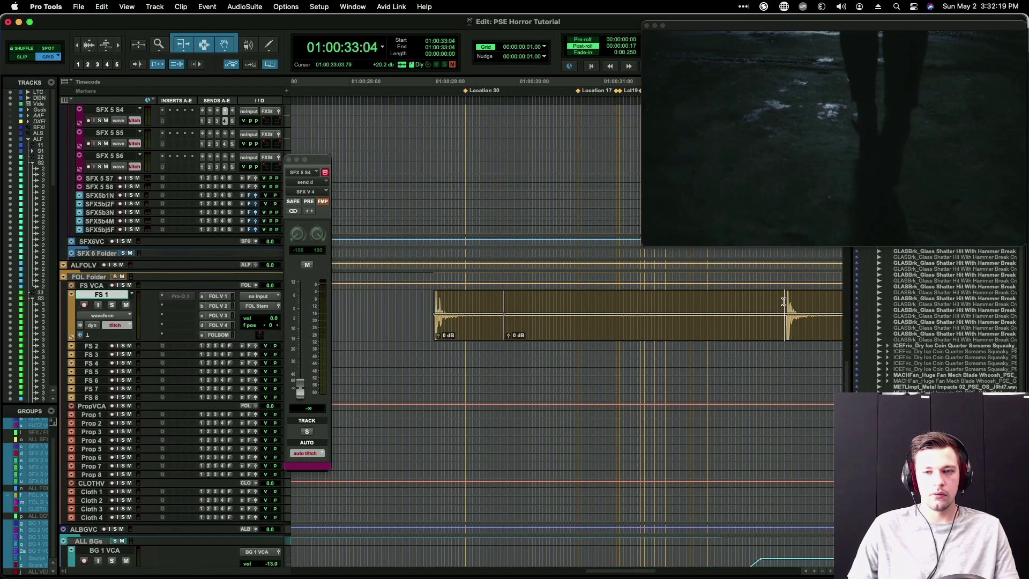
Step: Isolate the third footfall by trimming its clip to run from 01:00:33:04 to 01:00:34:00
key(a)
scroll(781, 304, right, 4)
key(s)
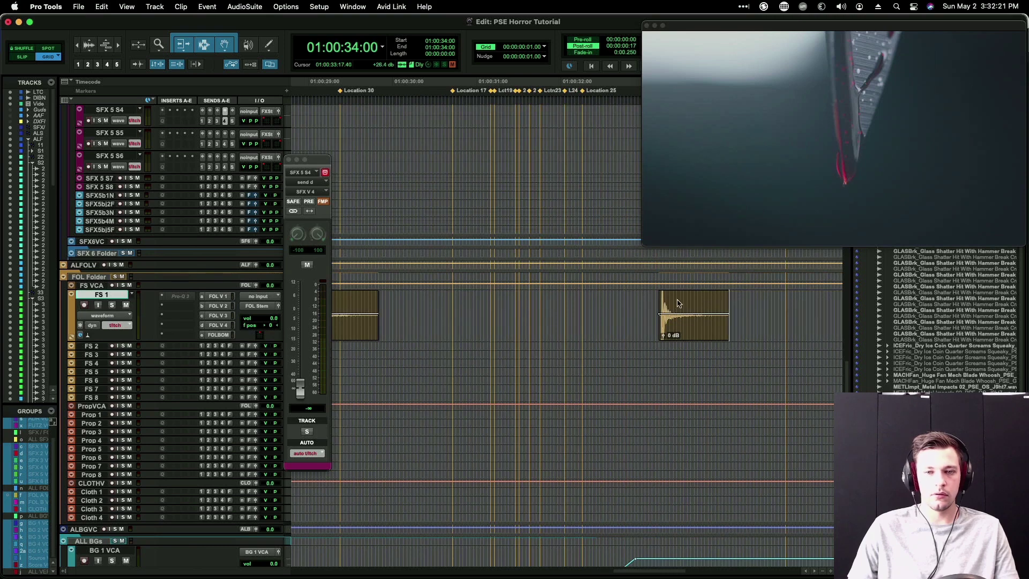
Step: Fade out the tail of the second footfall clip from 01:00:29:10
scroll(457, 320, left, 7)
click(527, 305)
scroll(515, 308, left, 10)
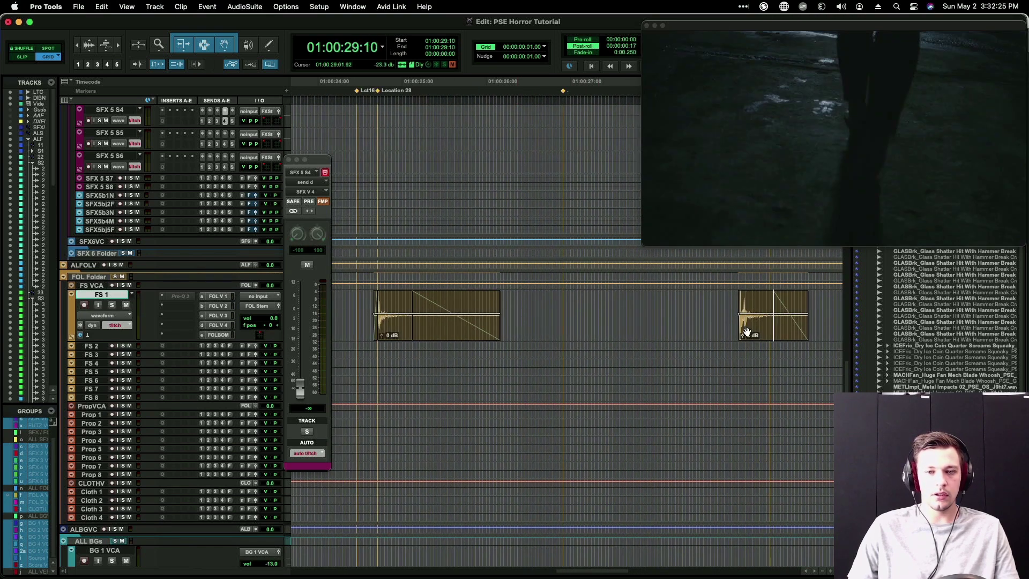
Step: Place the second footfall clip at 01:00:26:22 and the third footfall clip on the Location 30 marker
drag(747, 331, 707, 330)
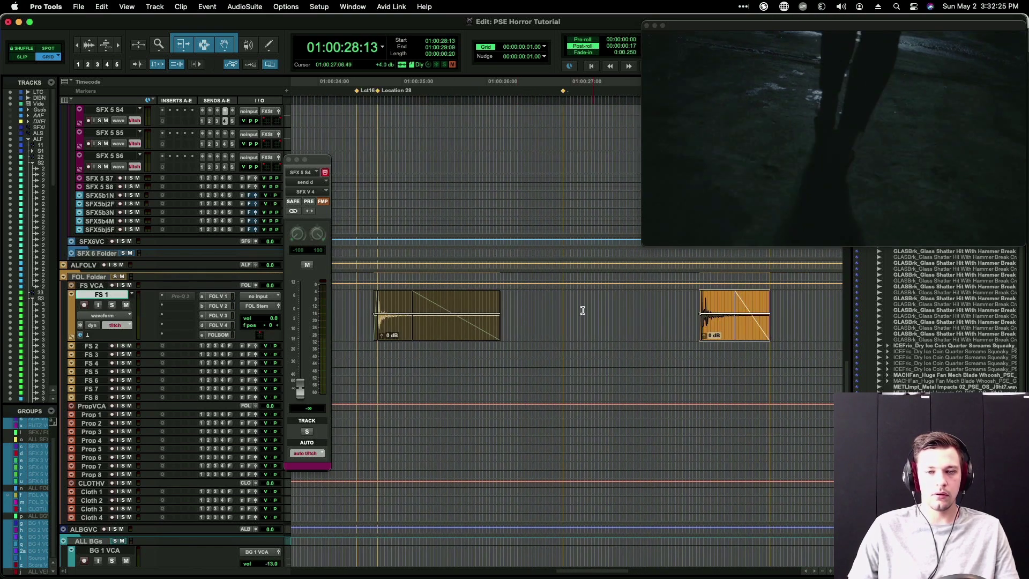
click(564, 305)
key(r)
click(637, 327)
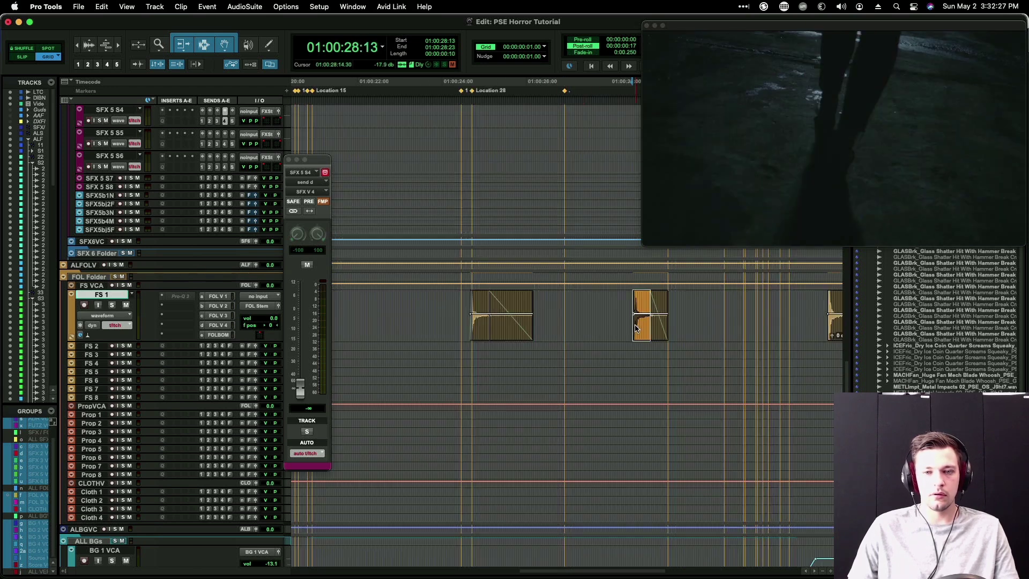
key(super+z)
click(564, 304)
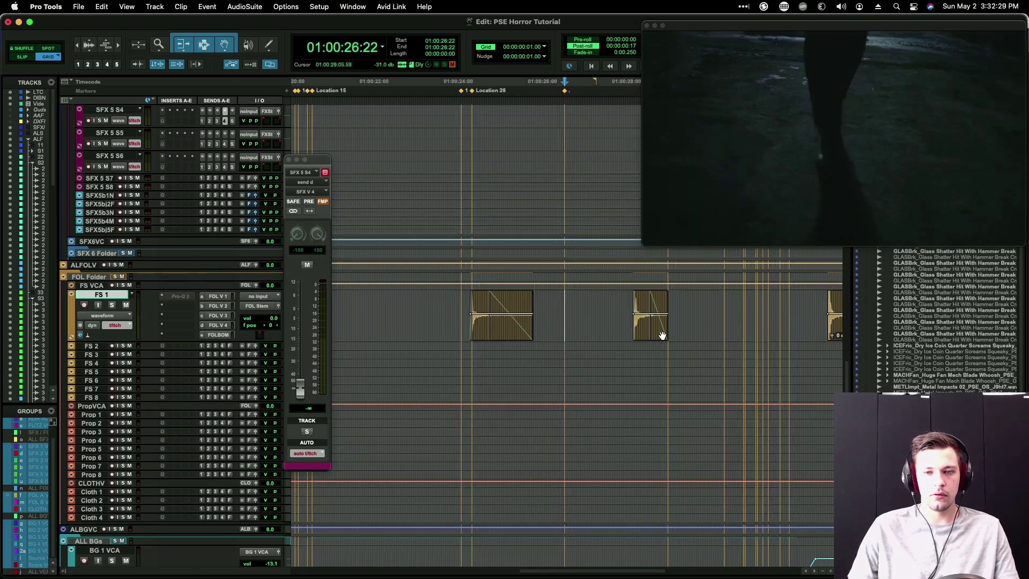
ctrl+click(644, 336)
drag(834, 331, 707, 328)
Step: Select the three footfall clips on FS 1 and lower their clip gain to -5.8 dB
drag(456, 307, 749, 321)
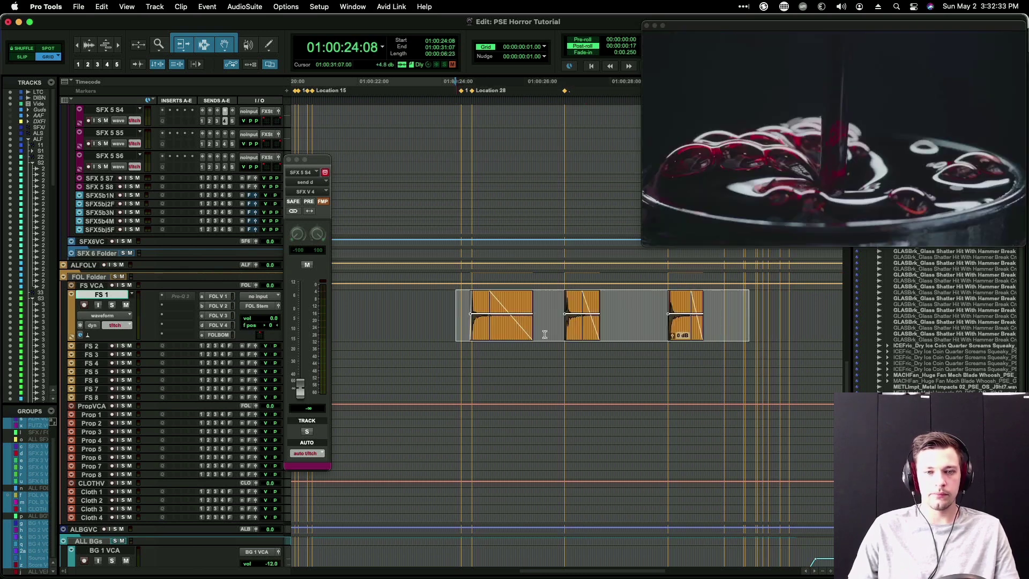
drag(511, 311, 511, 315)
key(t)
key(t)
scroll(591, 320, right, 5)
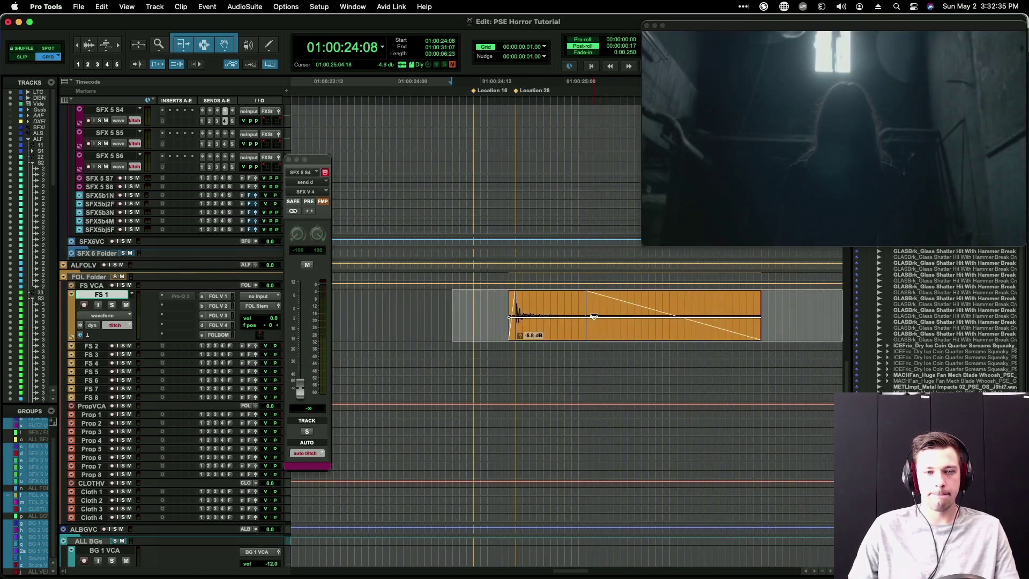
Step: Raise FS 1's FOL V 4 send to -3.8 dB and play the footfalls with the track soloed
click(227, 326)
key(space)
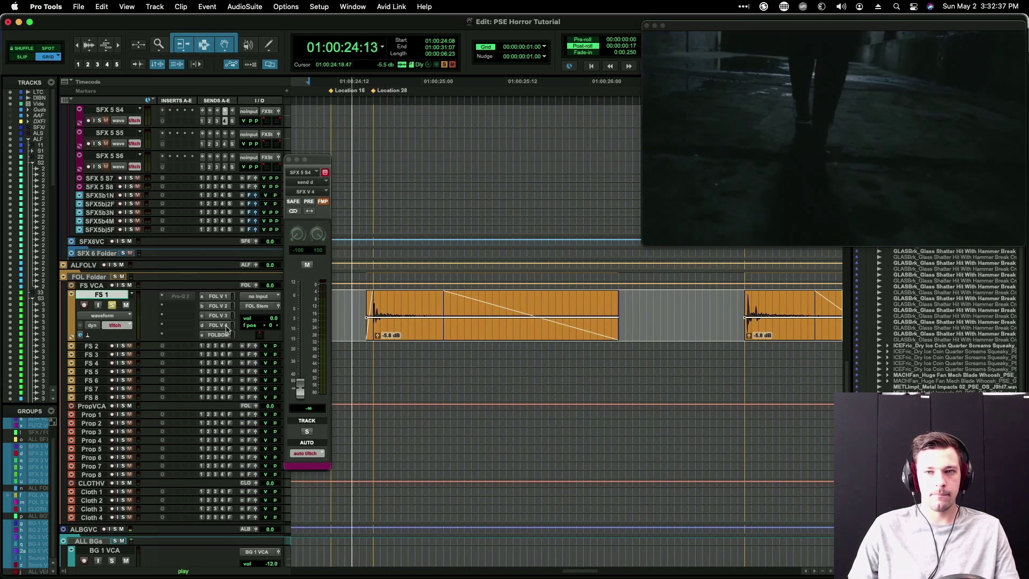
key(space)
drag(301, 375, 294, 313)
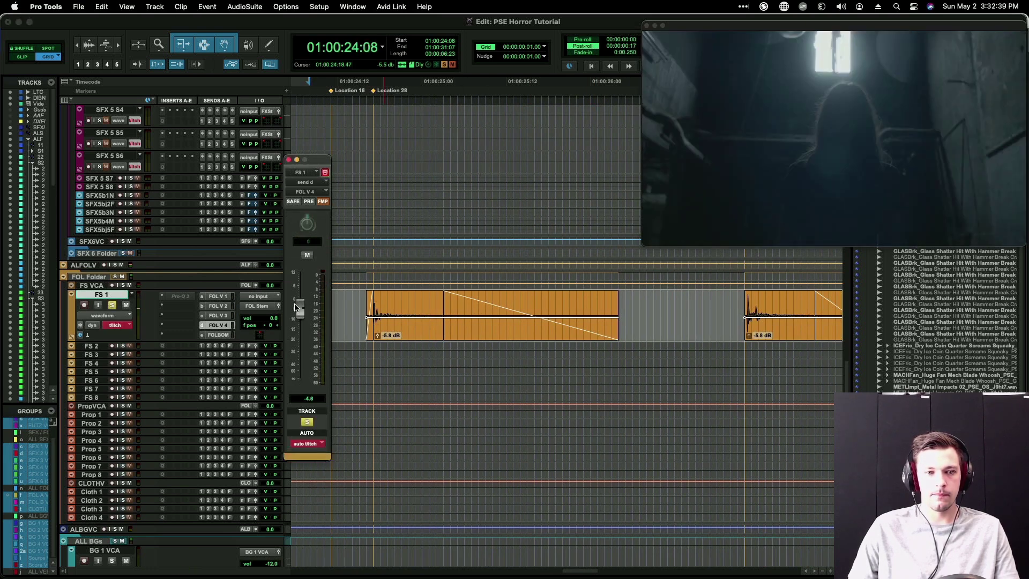
key(space)
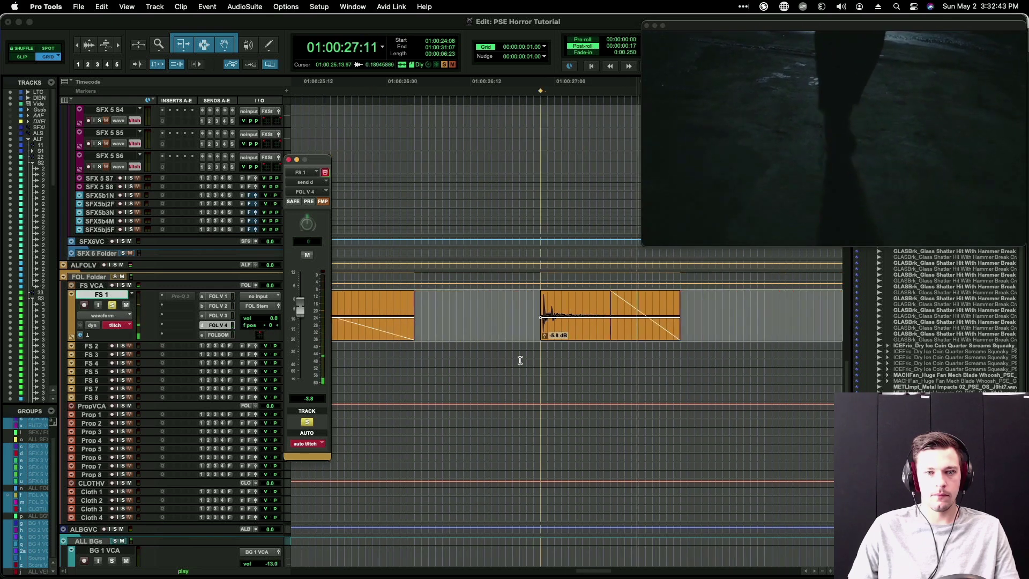
key(space)
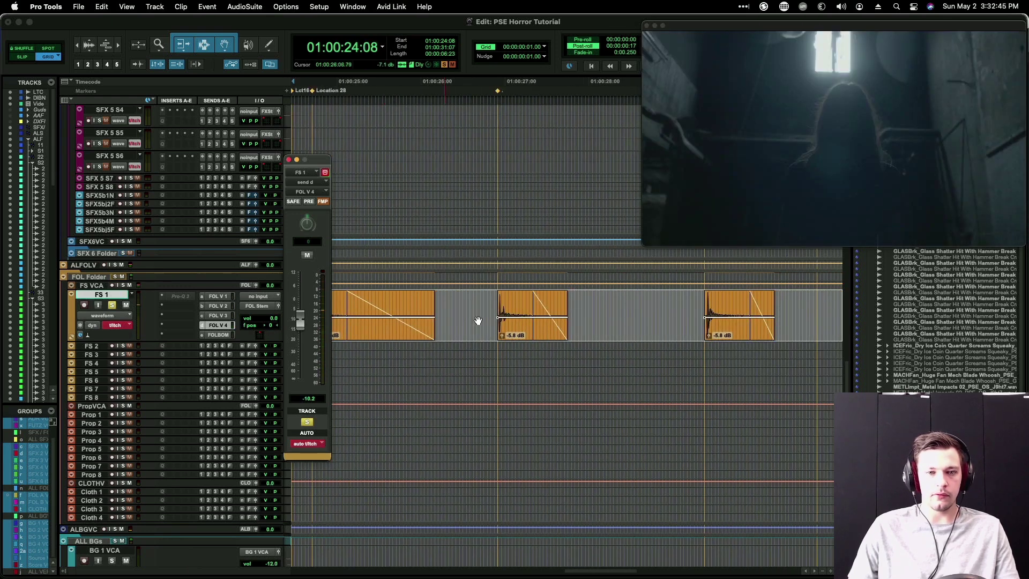
Step: Add short fade-ins to the footfall clips on FS 1
key(t)
click(450, 305)
click(459, 303)
scroll(469, 301, left, 5)
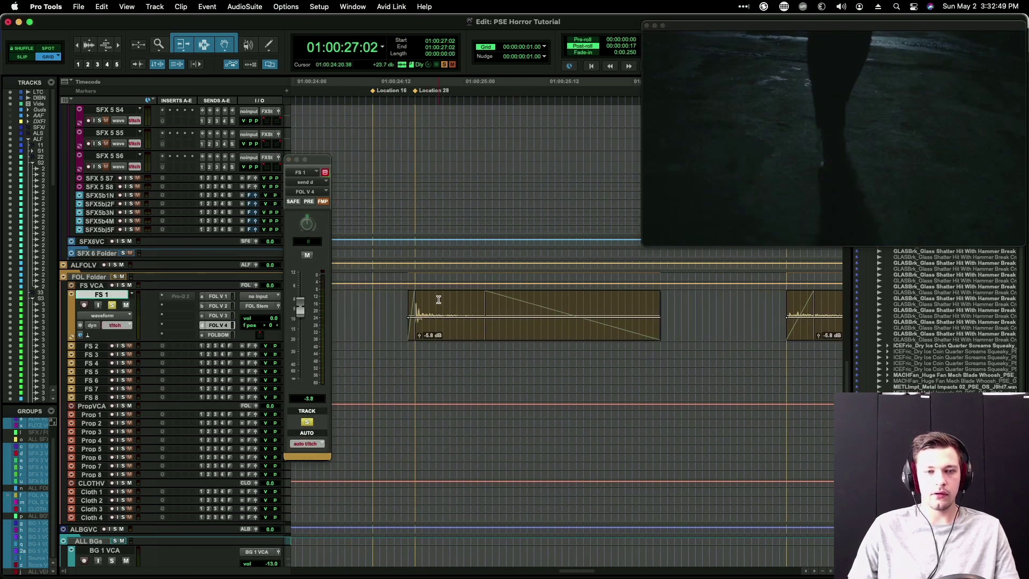
click(438, 300)
scroll(472, 308, right, 10)
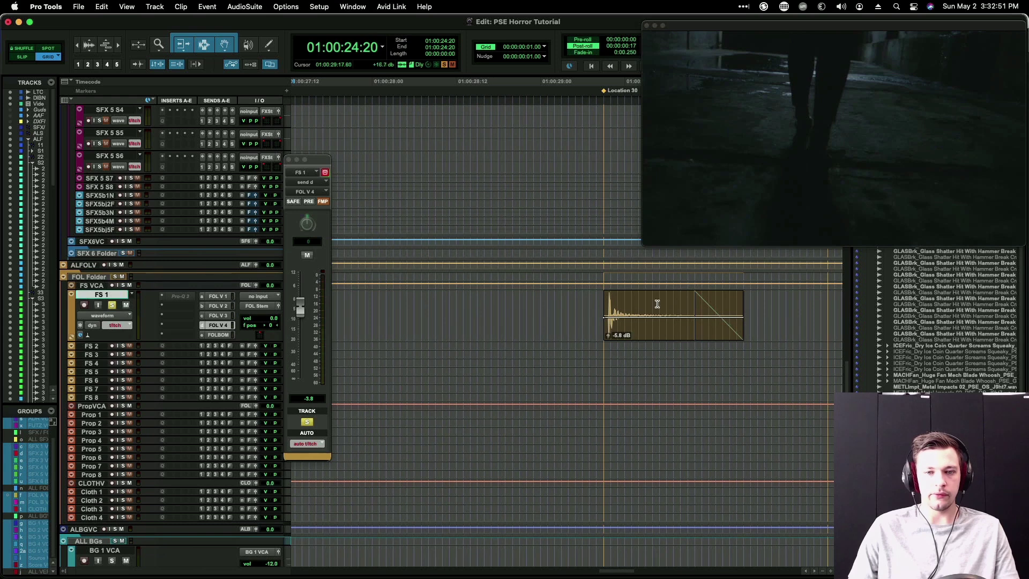
click(631, 304)
Step: Select all three footfall clips on FS 1 and show their clip effects
click(632, 336)
key(super+[)
key(super+[)
scroll(455, 334, left, 2)
shift+click(427, 335)
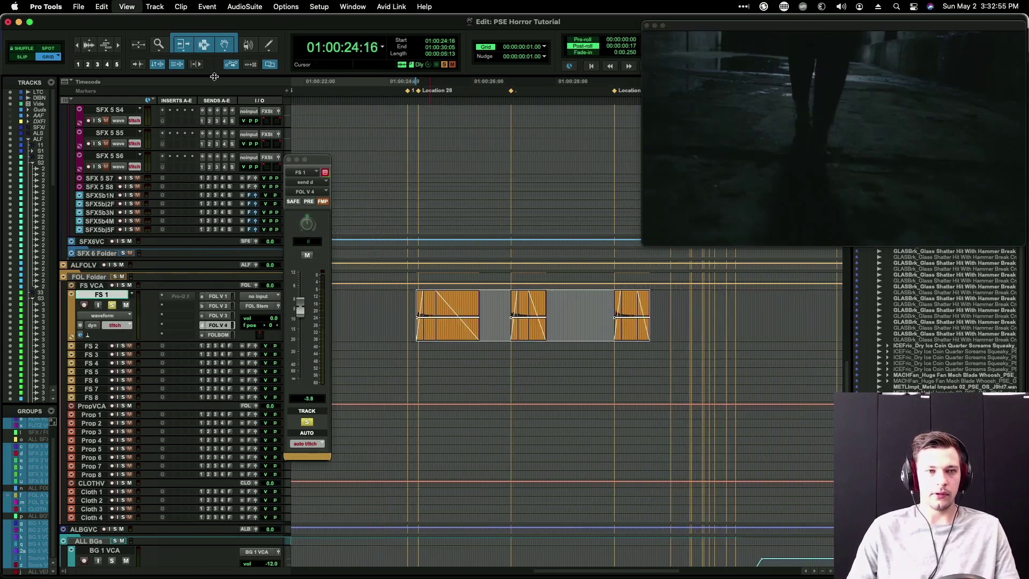
key(alt+6)
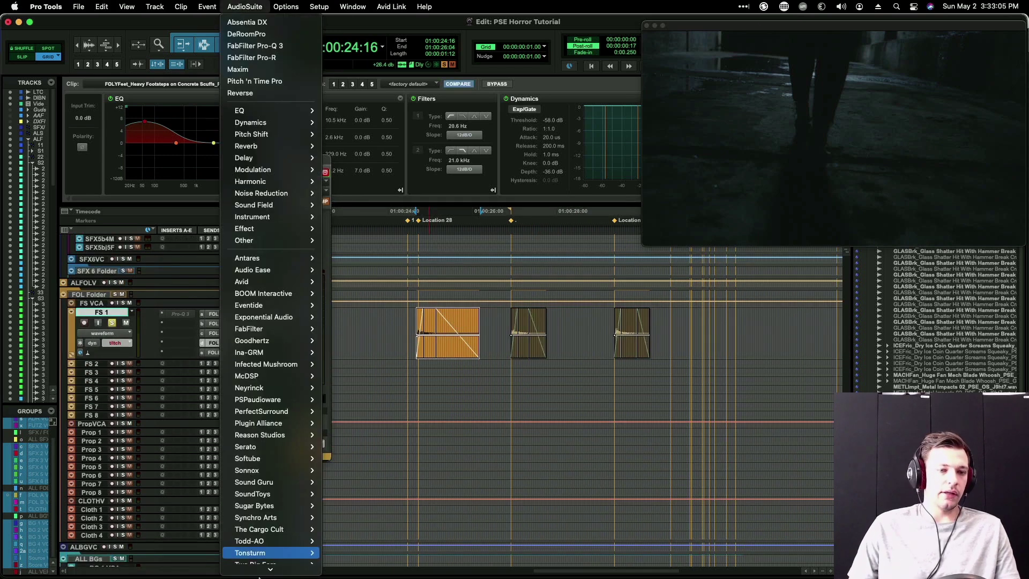
Step: Load the reFuse Lowender AudioSuite plug-in and render it onto the first footfall clip
scroll(263, 552, down, 5)
mouse_move(258, 567)
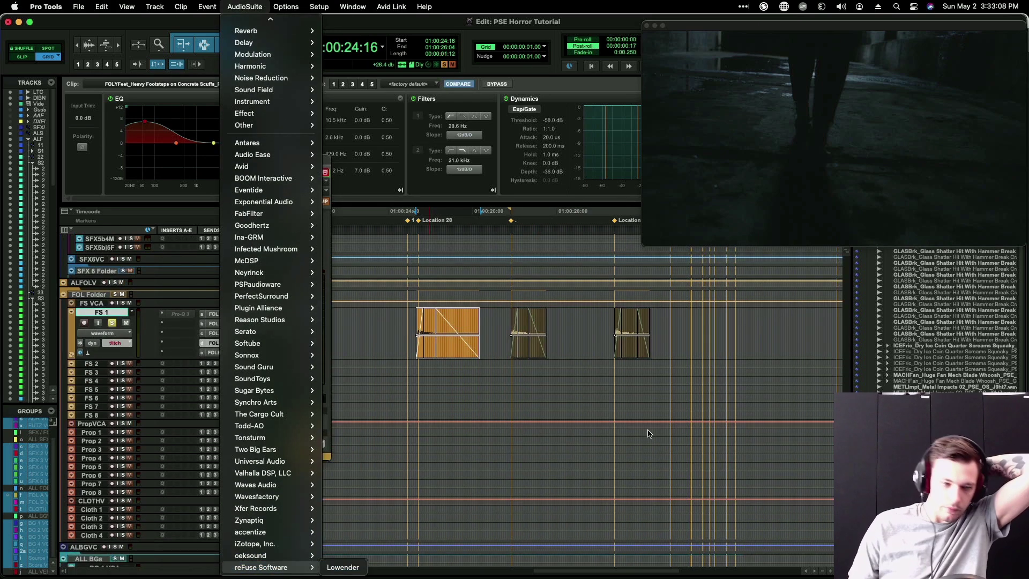
click(343, 567)
click(432, 206)
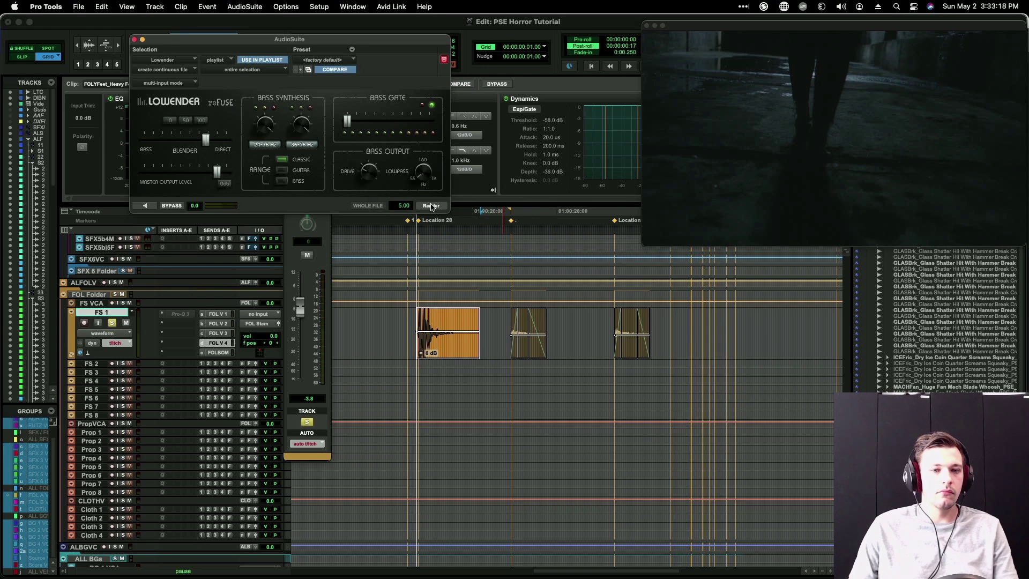
Step: Render Lowender onto the second and third footfall clips and close the plug-in
click(521, 344)
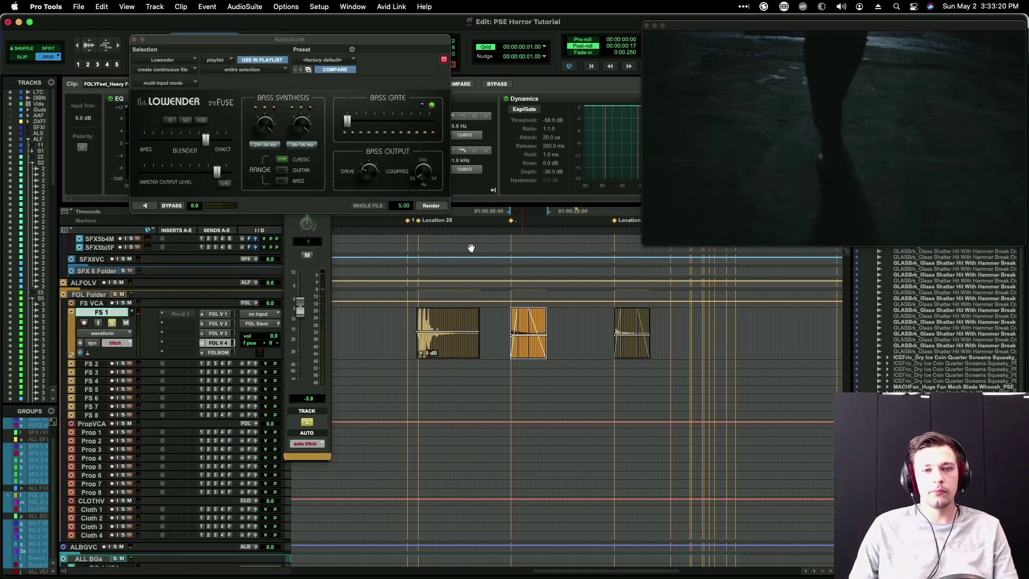
click(431, 205)
click(632, 343)
click(432, 206)
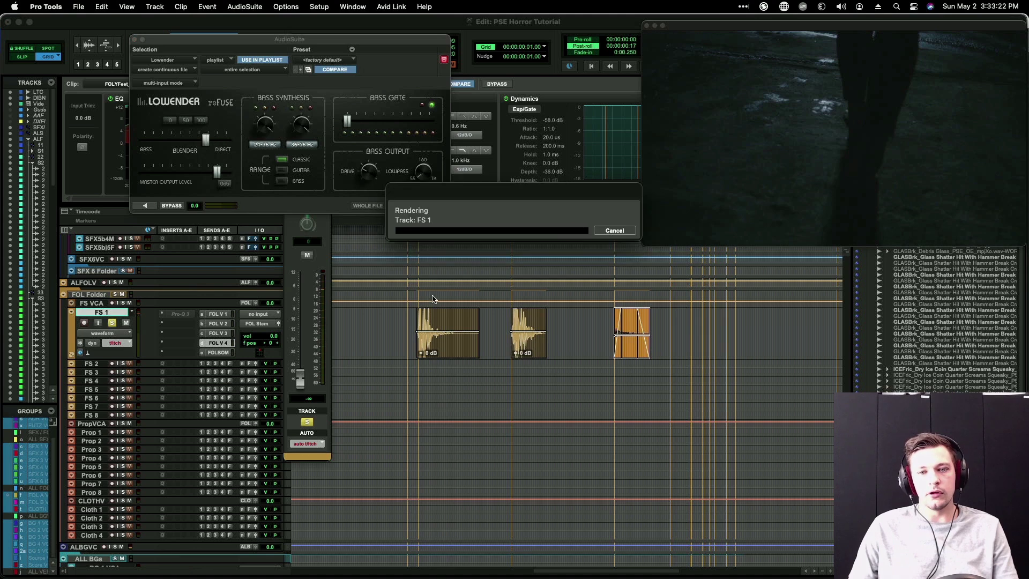
click(136, 41)
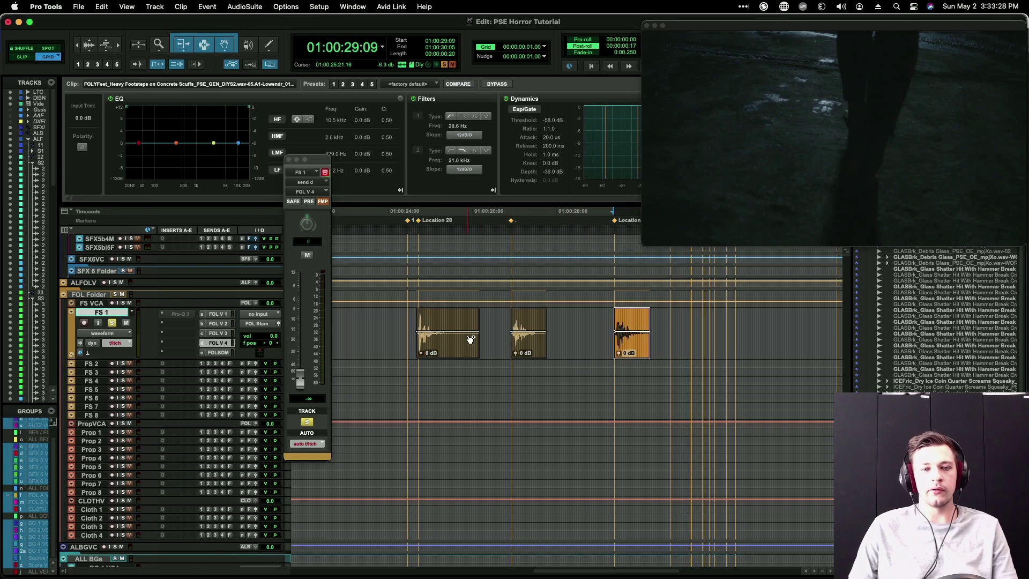
Step: Play the rendered footfalls on soloed FS 1 from 01:00:24:15
click(414, 322)
key(space)
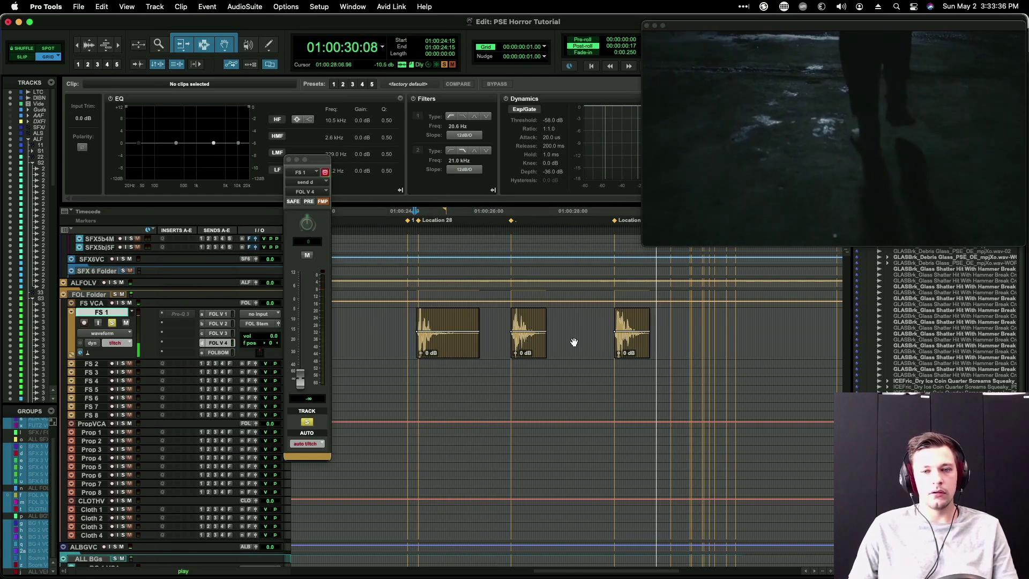
key(space)
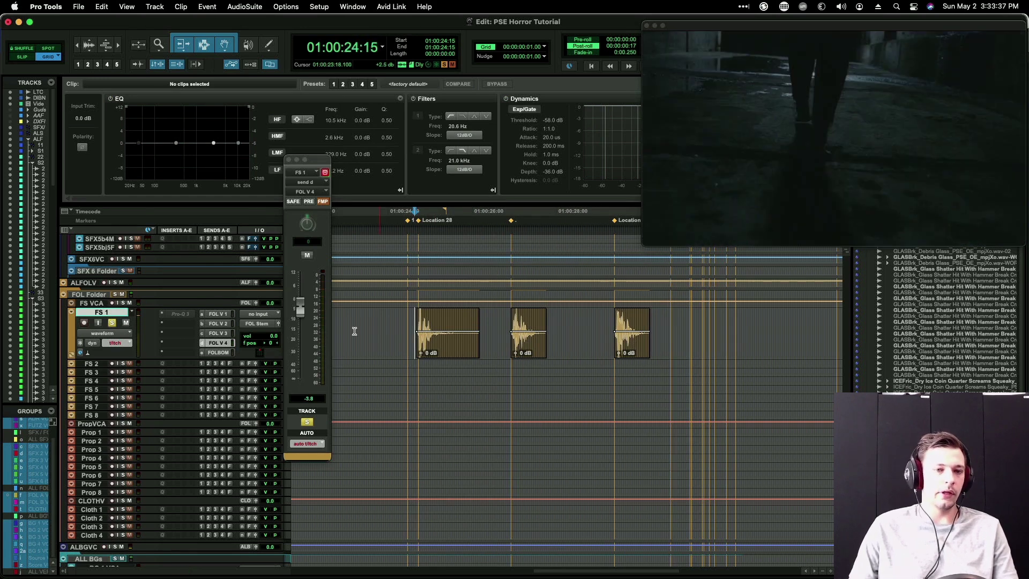
Step: Copy FS 1's -3.8 dB FOL V 4 send automation across the third footfall, covering 01:00:28:04 to 01:00:31:14
ctrl+super+click(304, 311)
drag(484, 342, 707, 342)
key(super+c)
key(super+alt+v)
key(super+v)
key(ctrl+minus)
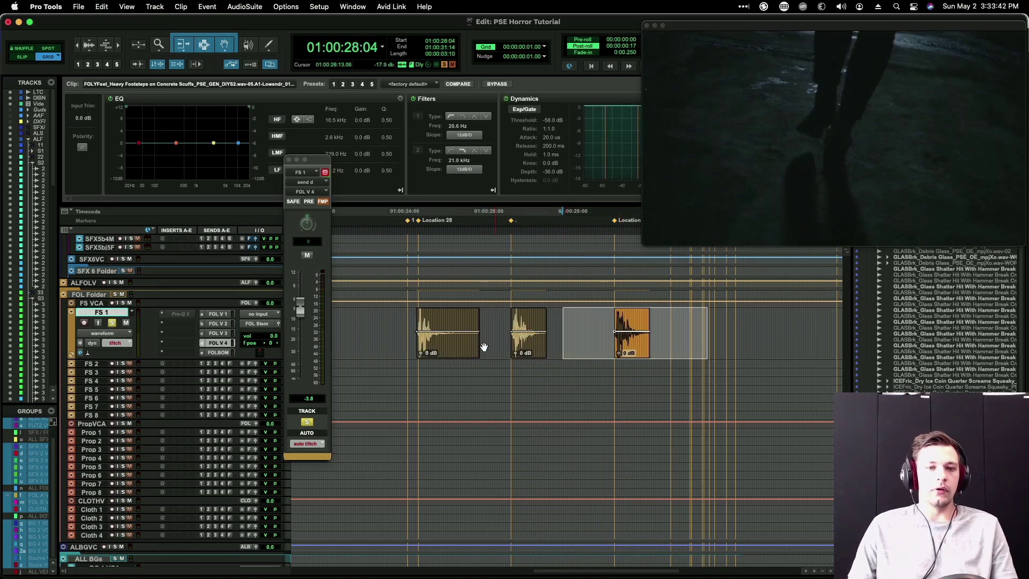
Step: Take FS 1 out of solo and play the footfalls in the full mix from 01:00:24:12
click(410, 327)
key(space)
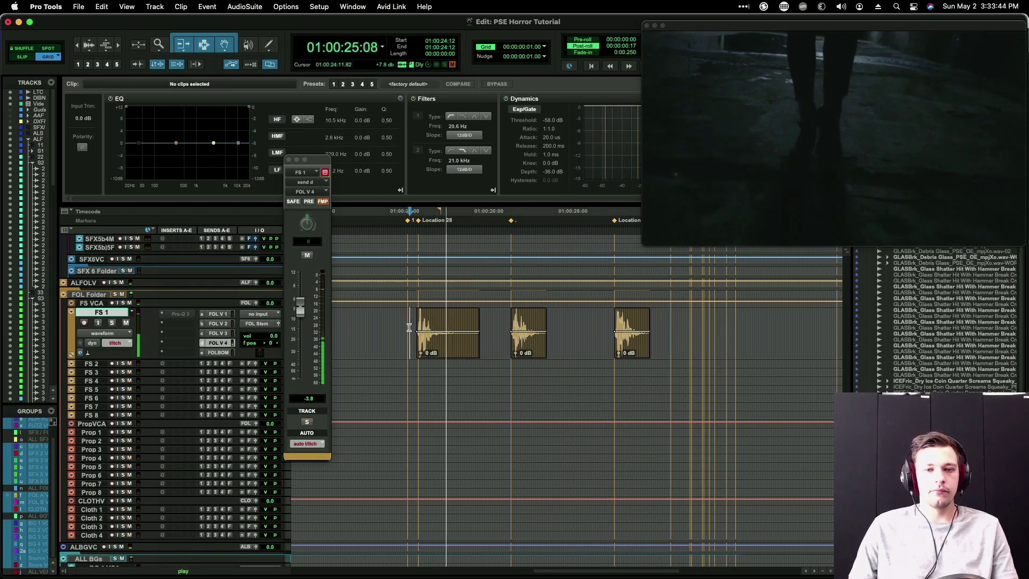
key(shift+s)
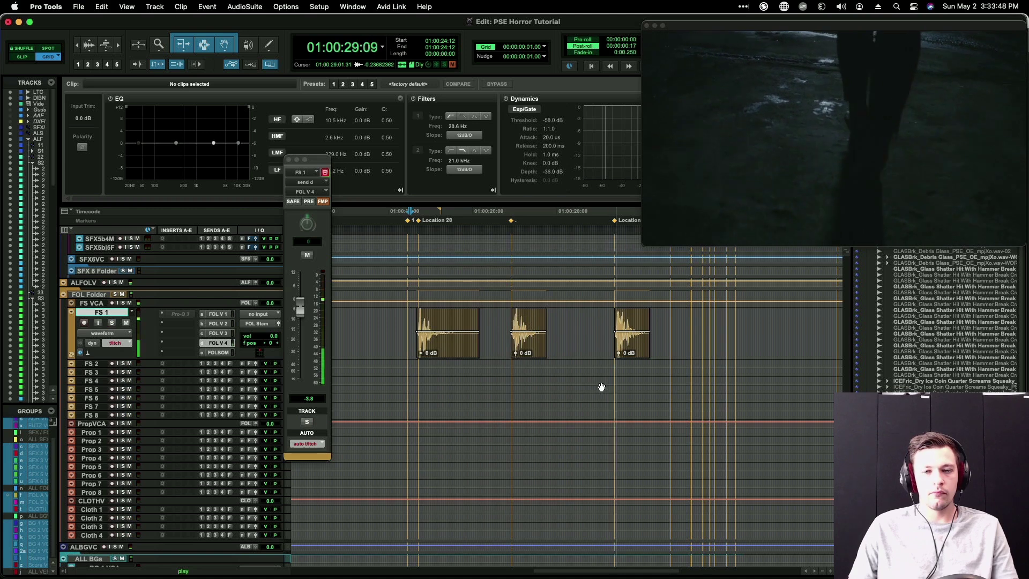
Step: Shift the third footfall on FS 1 slightly earlier and play it from 01:00:28:22
click(632, 357)
drag(632, 358, 624, 355)
click(596, 327)
key(space)
key(t)
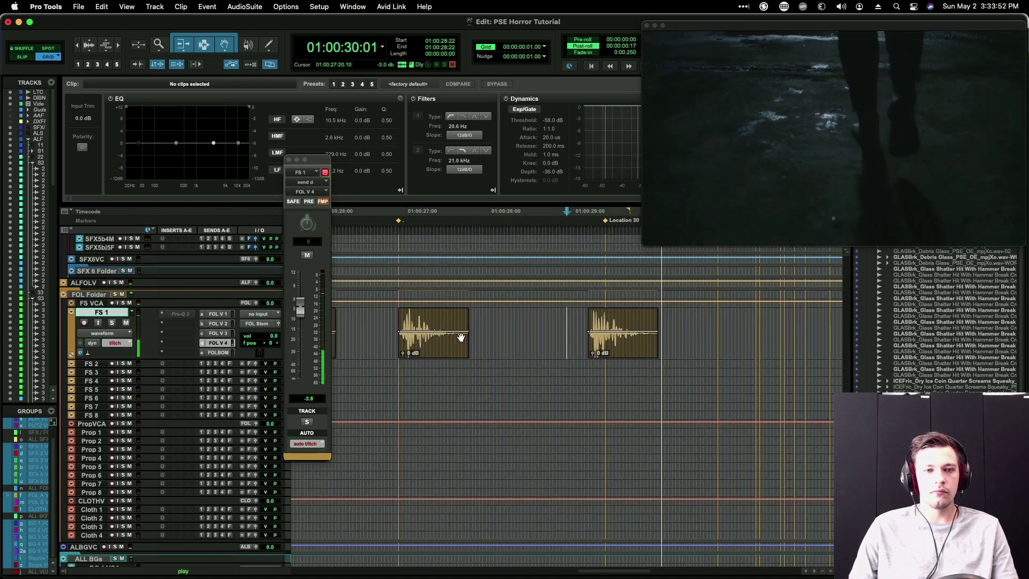
Step: Play the FS 1 footfalls in the full mix from 01:00:23:12
key(space)
click(370, 329)
scroll(427, 331, left, 5)
click(368, 328)
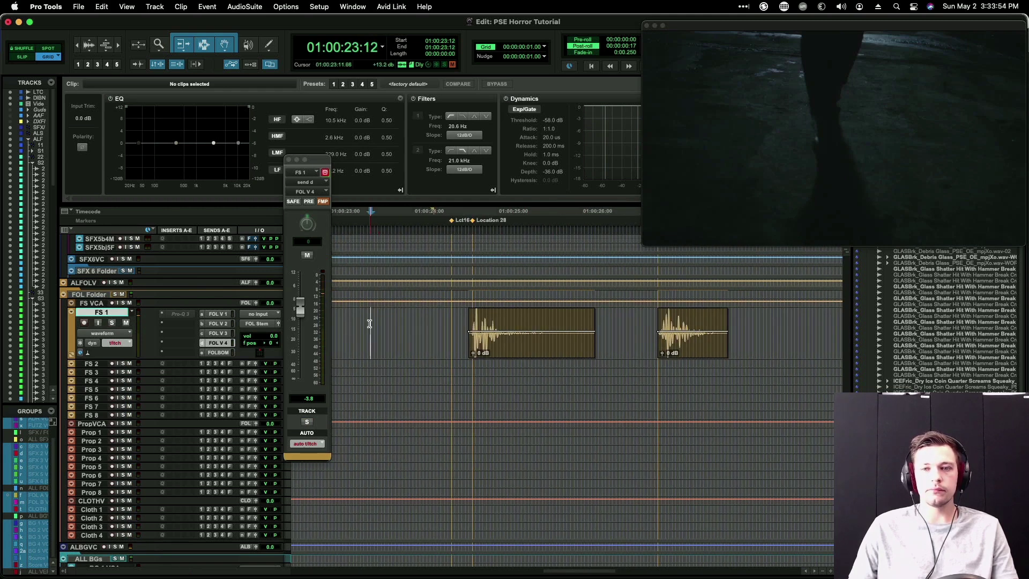
key(space)
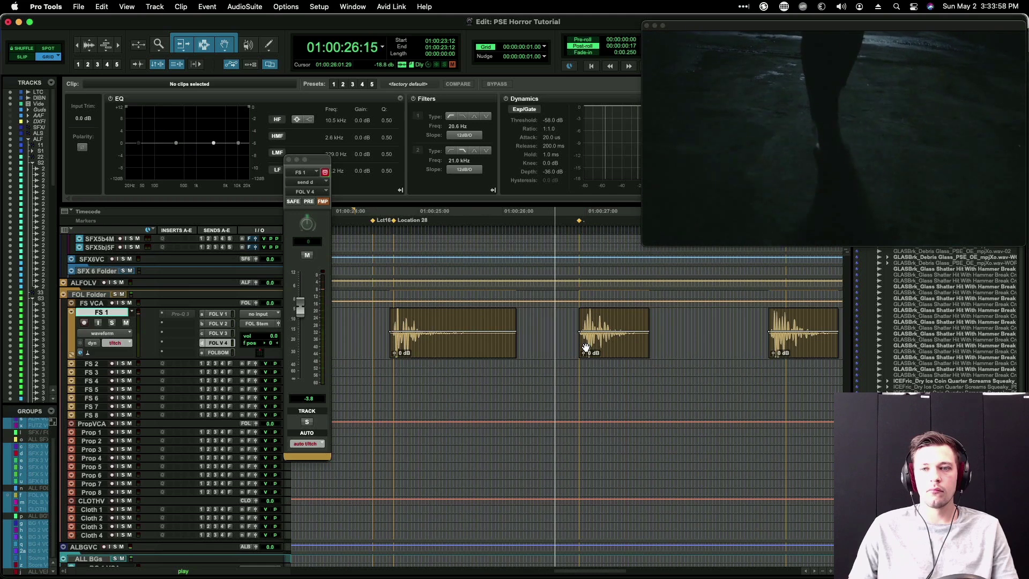
Step: Nudge the second footfall on FS 1 slightly earlier and play the second and third steps from 01:00:26:07
key(space)
click(512, 354)
key(comma)
double_click(400, 325)
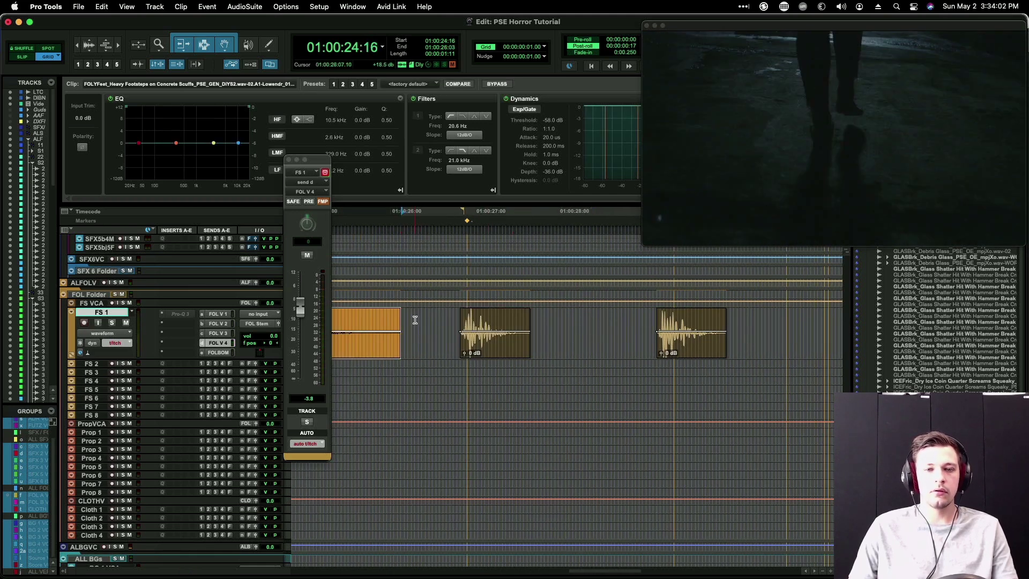
click(415, 320)
key(space)
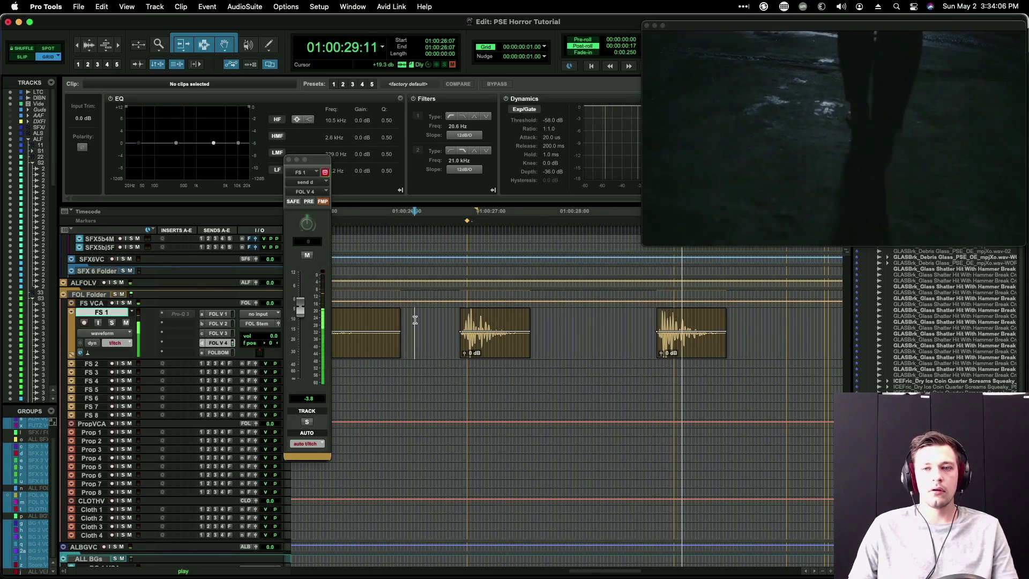
key(r)
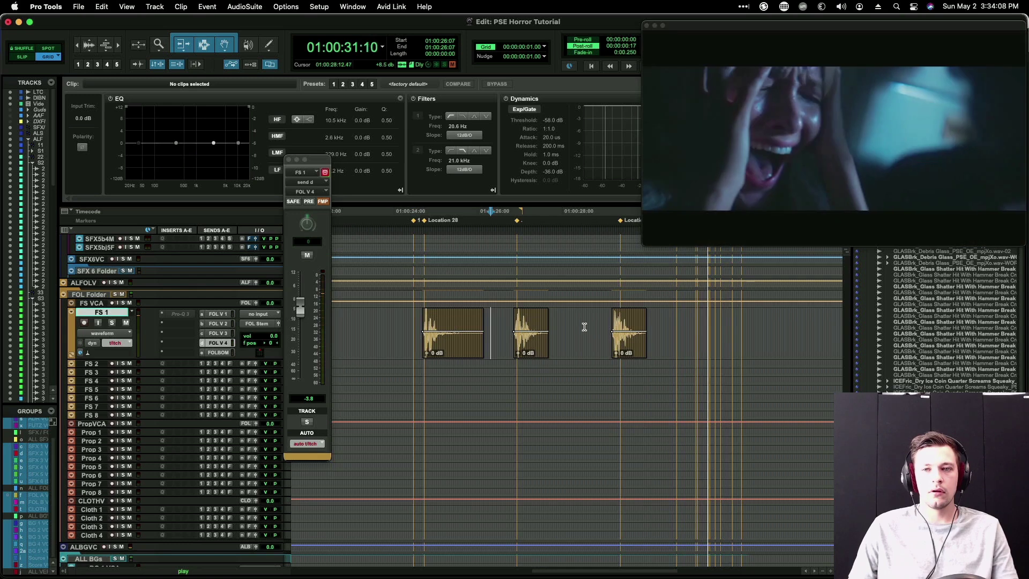
key(space)
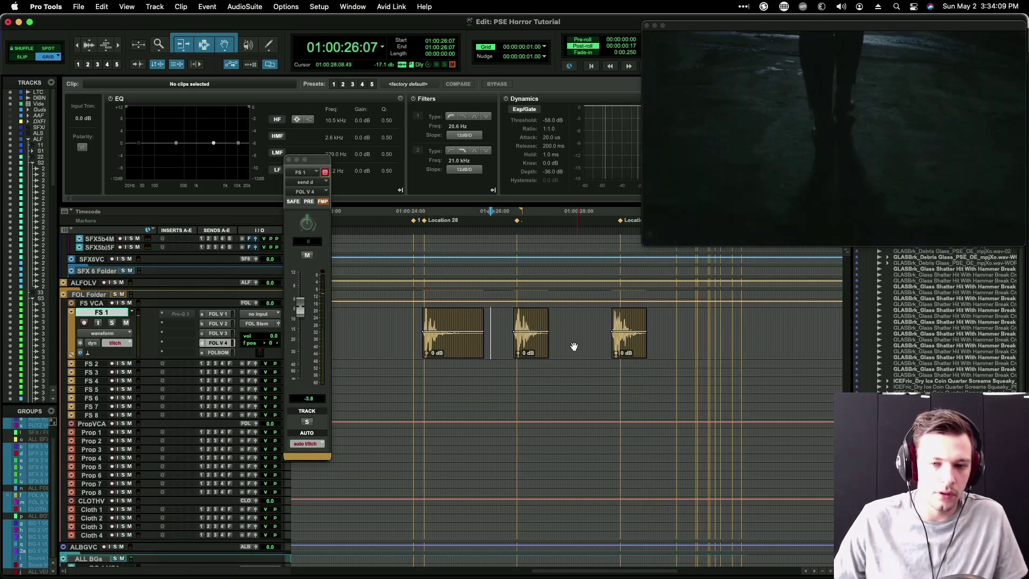
Step: Reduce FS 1's track height and look over the SFX 4 and SFX 5 tracks around the walking shots
click(508, 327)
key(ctrl+Down)
key(ctrl+Down)
key(r)
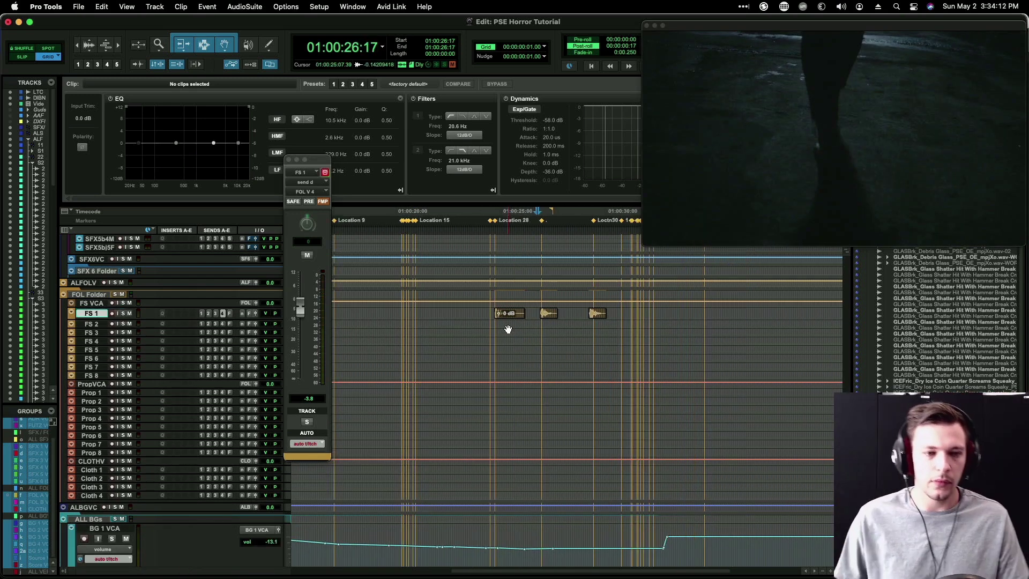
scroll(570, 407, up, 15)
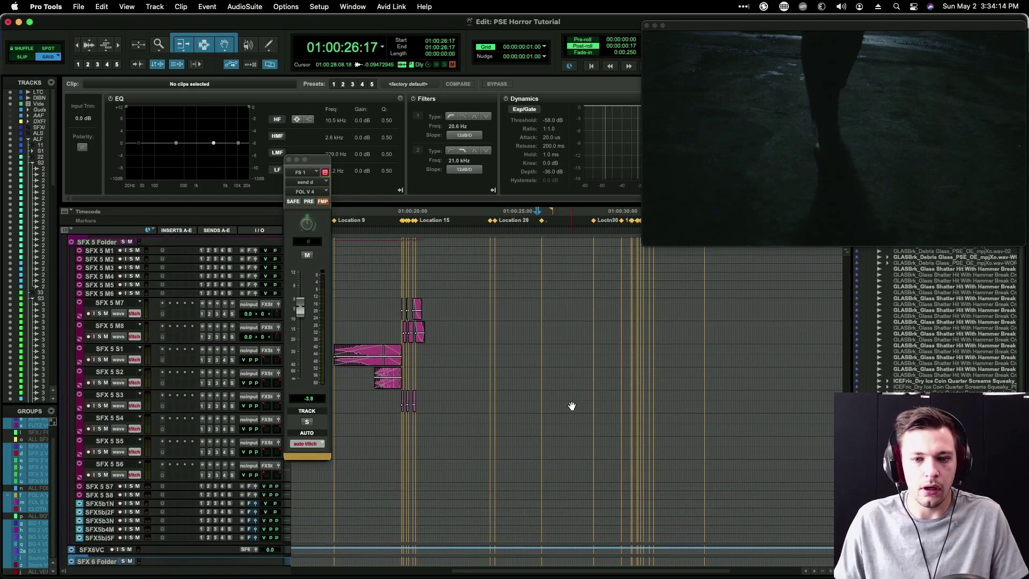
scroll(571, 406, up, 10)
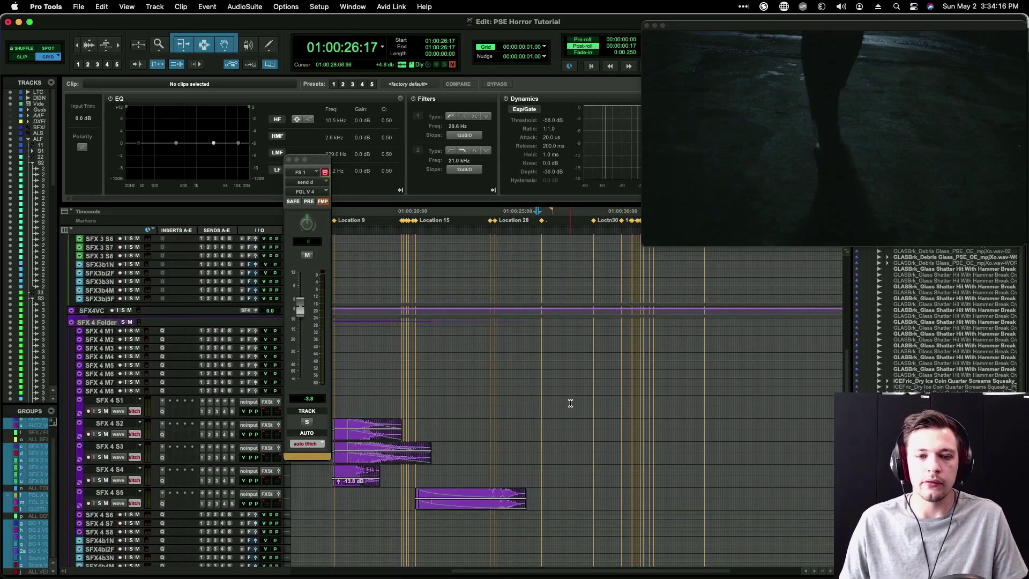
drag(514, 405, 571, 405)
scroll(579, 402, down, 10)
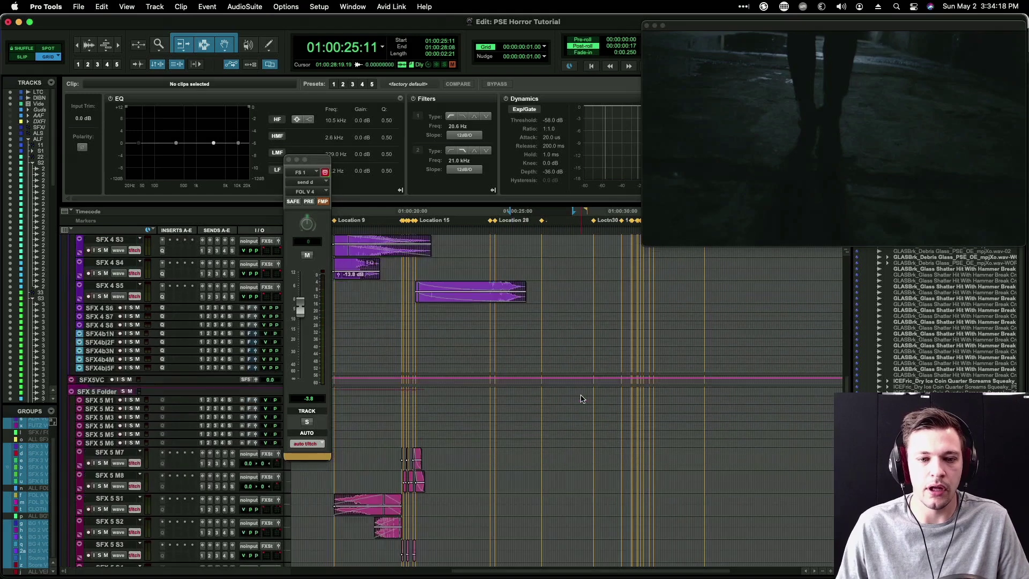
drag(477, 362, 608, 357)
click(605, 356)
Step: Switch to SoundQ, audition FOLYFeet_Giant Footsteps 02_PSE_OE_xNYQM.wav and select three of its thuds, from about 1.0 to 3.5 seconds
key(super+Tab)
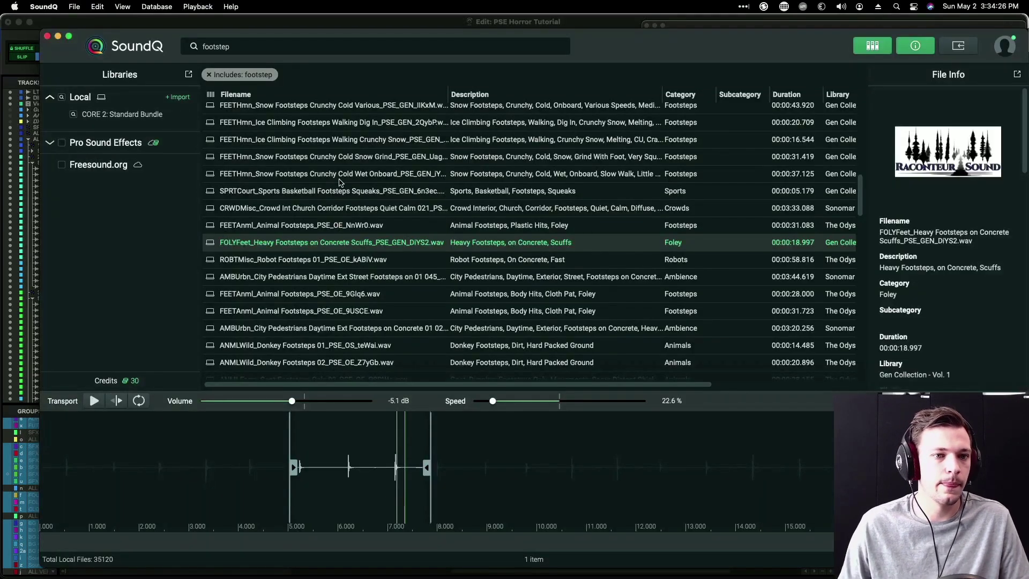
scroll(335, 228, down, 10)
click(328, 233)
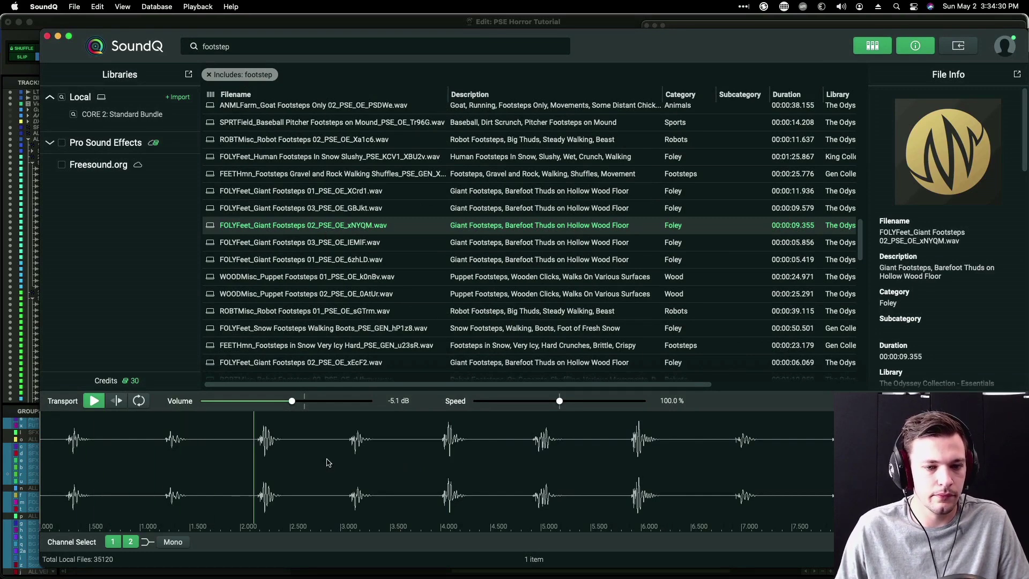
drag(398, 458, 114, 456)
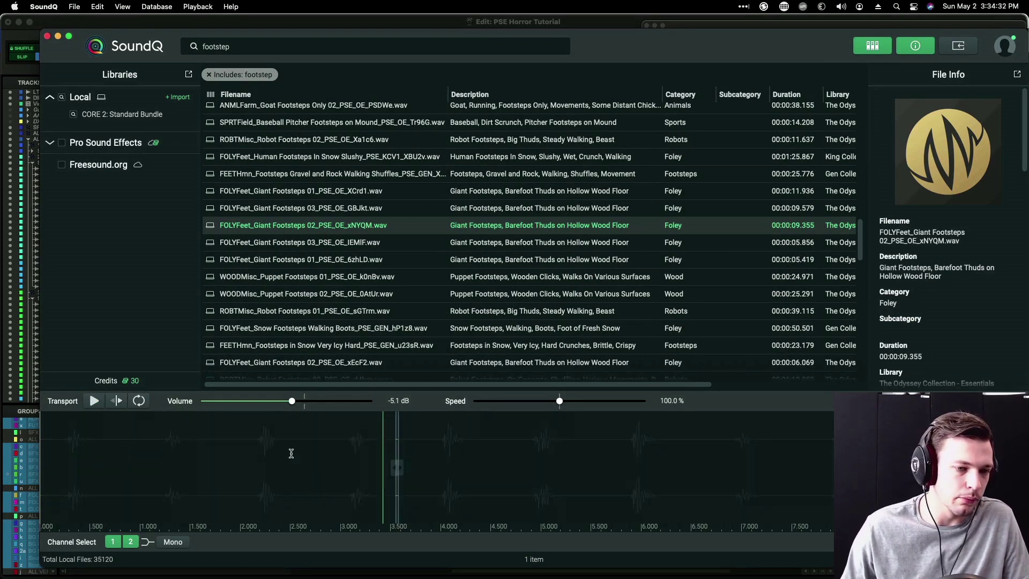
Step: Place the Pro Tools insertion point at 01:00:24:11 and transfer the selected giant footsteps from SoundQ onto FS 2 at the first footfall
key(super+Tab)
scroll(708, 399, down, 5)
scroll(708, 402, left, 2)
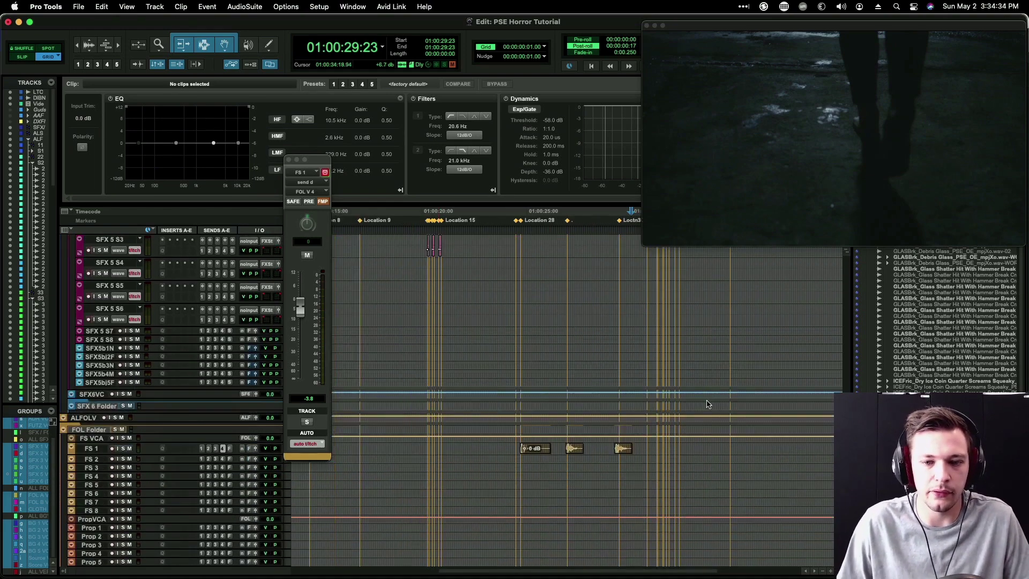
scroll(707, 405, up, 4)
key(super+Tab)
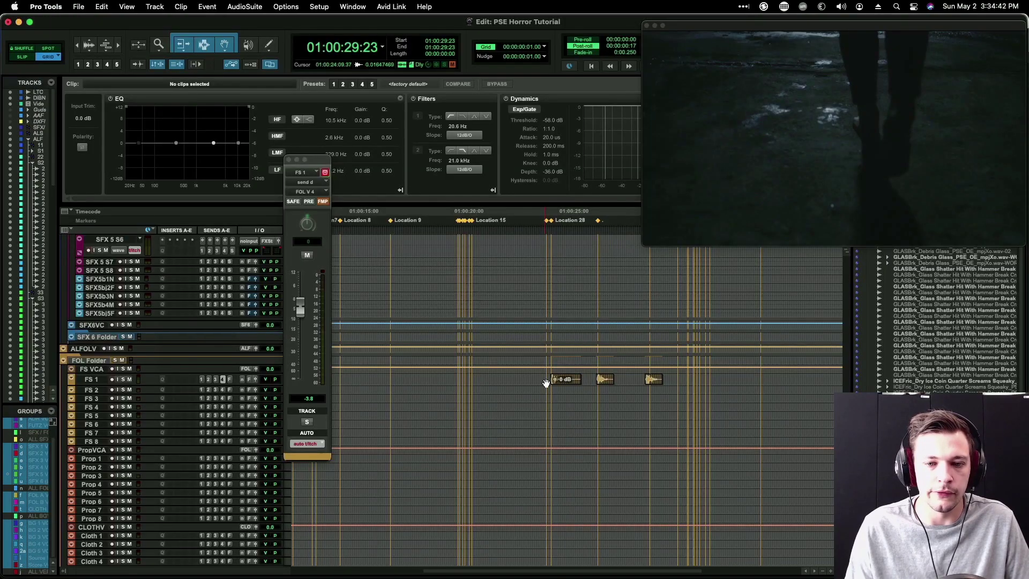
click(546, 379)
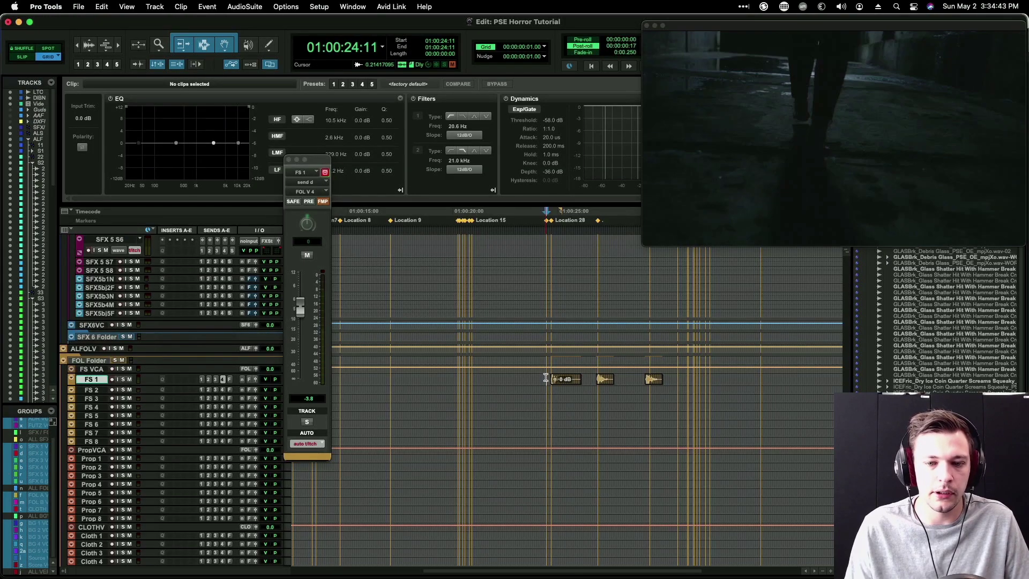
key(super+Tab)
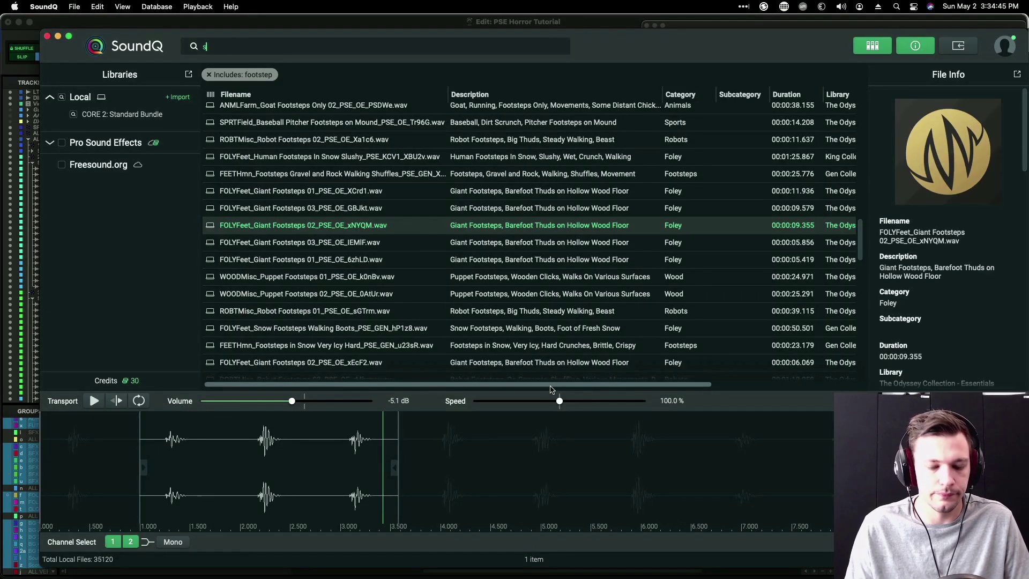
text(sss)
scroll(322, 175, up, 1)
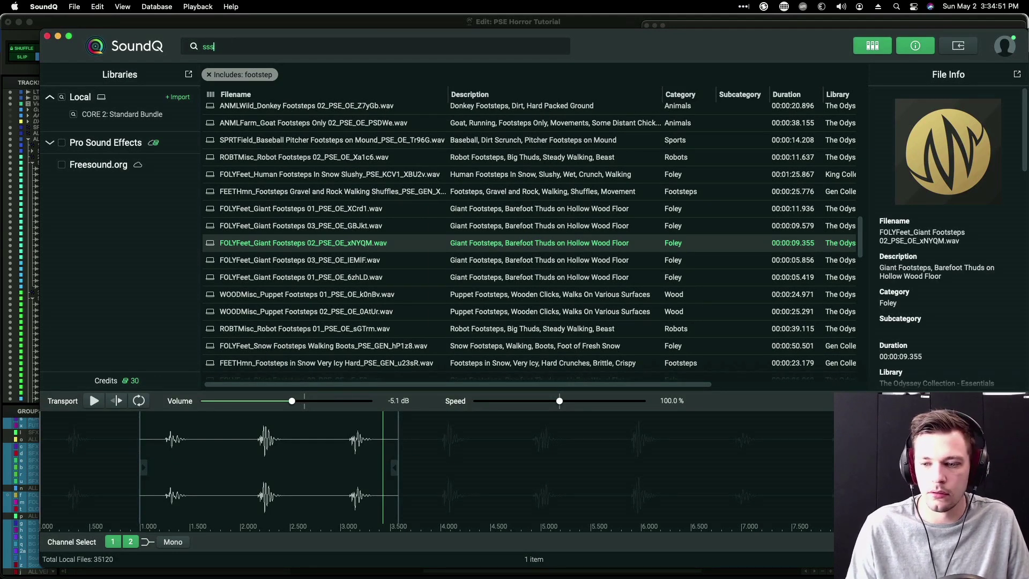
click(453, 514)
key(s)
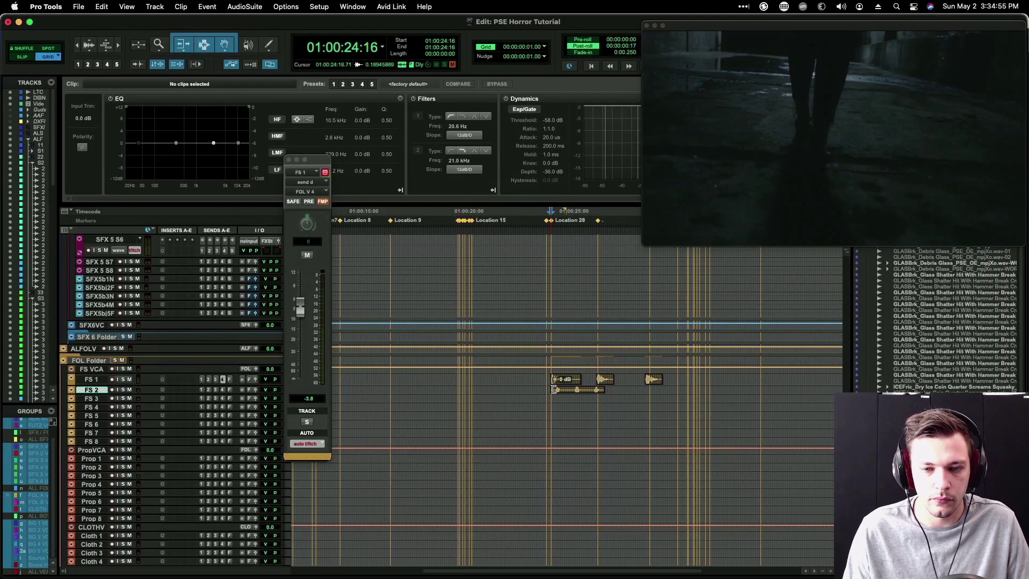
Step: Enlarge FS 1 and FS 2 and align the first giant thud on FS 2 with the first FS 1 footfall
click(557, 390)
key(t)
key(t)
key(t)
key(t)
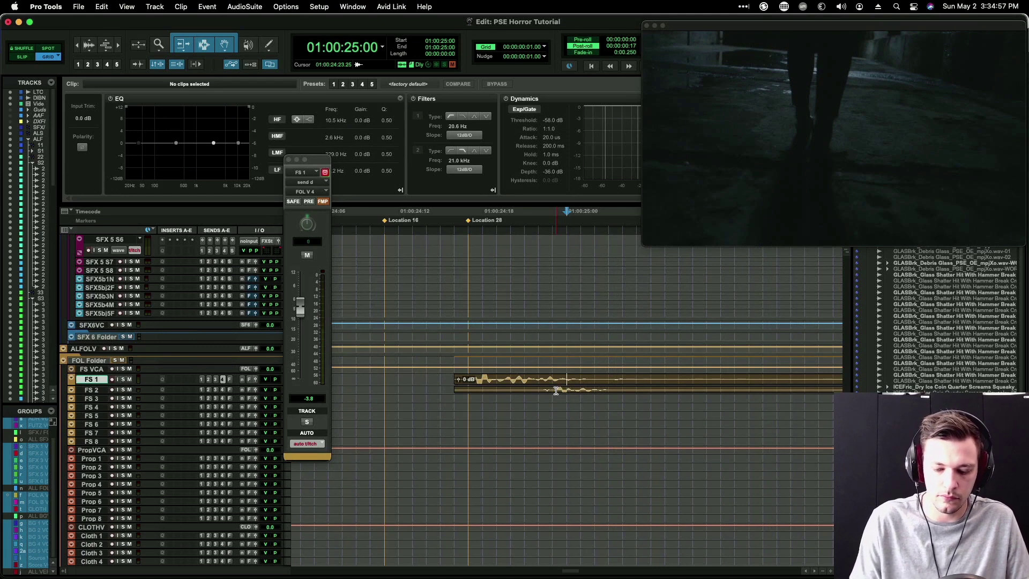
key(ctrl+Up)
key(ctrl+Up)
key(ctrl+Up)
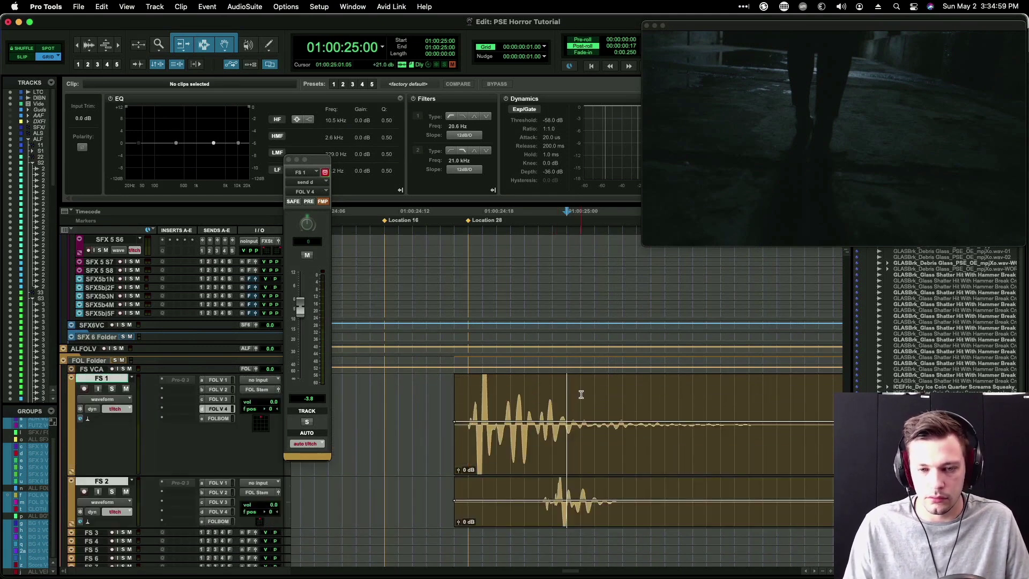
scroll(581, 395, down, 3)
click(582, 309)
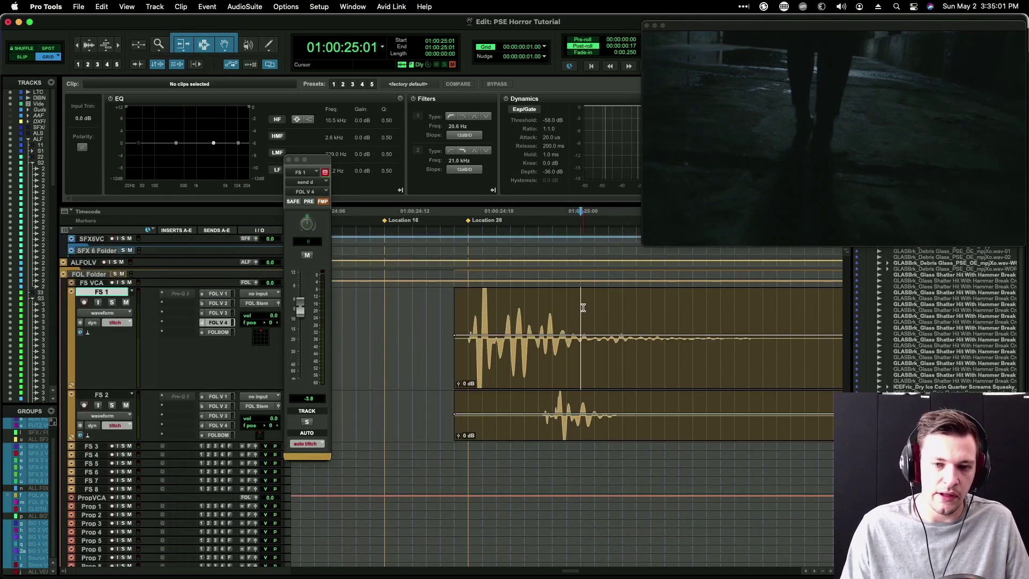
key(ctrl+Down)
drag(577, 387, 476, 357)
Step: Trim and fade in the first giant thud from 01:00:24:16, and separate it from the remaining thuds at 01:00:25:03
click(457, 349)
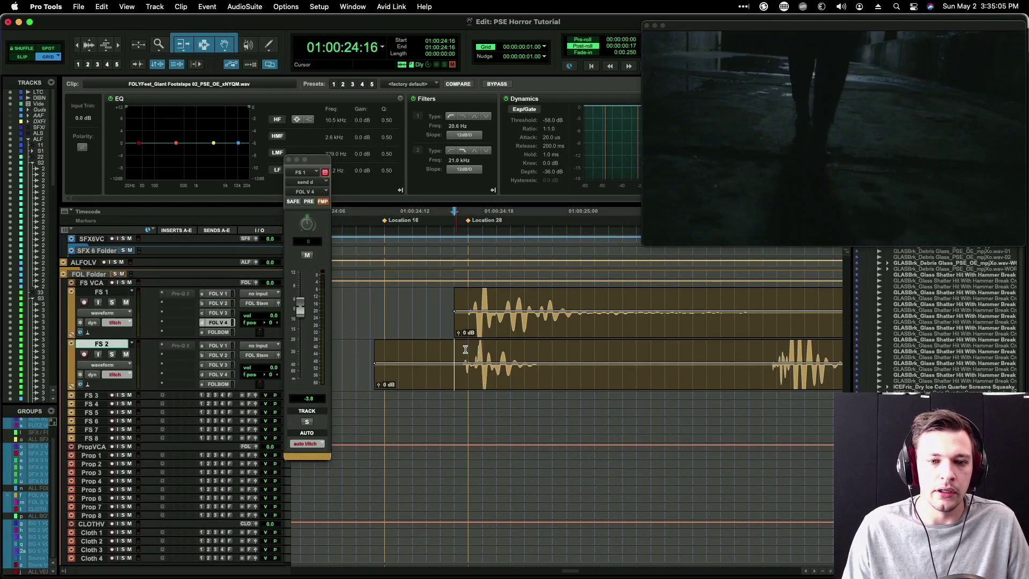
key(a)
click(470, 349)
key(d)
key(r)
click(584, 345)
key(super+e)
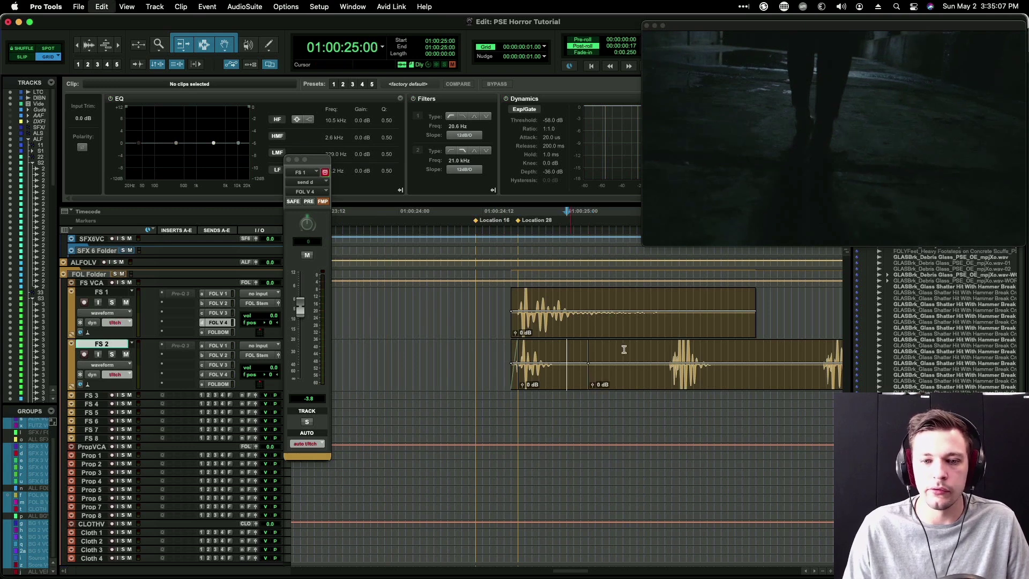
Step: Move the remaining giant thuds on FS 2 so the second one lines up with the second FS 1 footfall
key(r)
scroll(626, 352, right, 5)
drag(388, 381, 438, 377)
key(t)
key(t)
key(t)
scroll(701, 385, right, 8)
Step: Trim the second giant thud to FS 1's clip start with a fade-in to 01:00:26:22, and separate it after its tail
click(354, 343)
key(a)
click(411, 348)
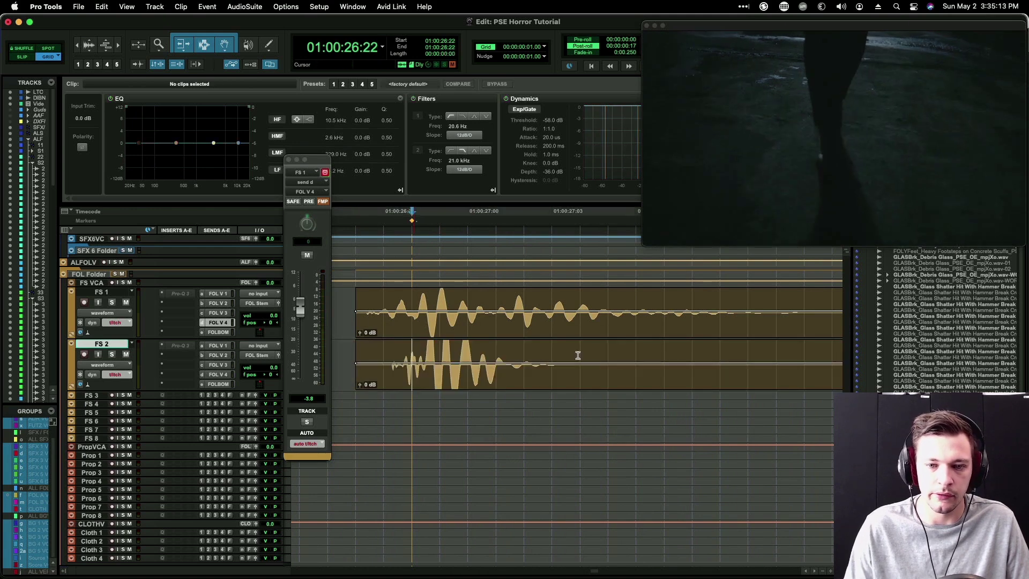
key(d)
key(r)
click(646, 343)
key(b)
Step: Move the third giant thud on FS 2 into line with the third FS 1 footfall
click(605, 331)
scroll(632, 356, right, 5)
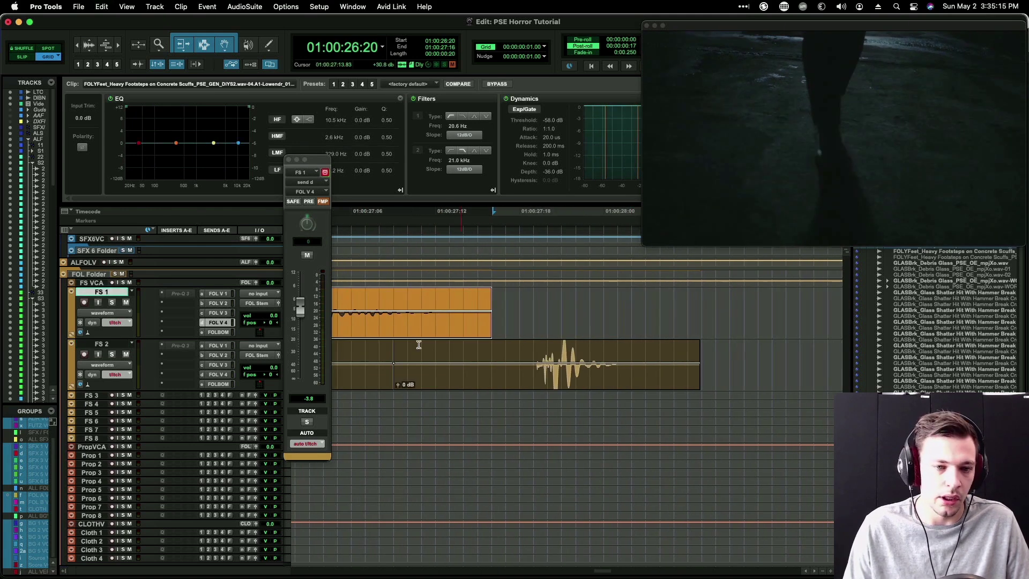
click(349, 349)
scroll(484, 375, down, 1)
drag(521, 382, 758, 368)
key(t)
key(t)
scroll(803, 383, right, 5)
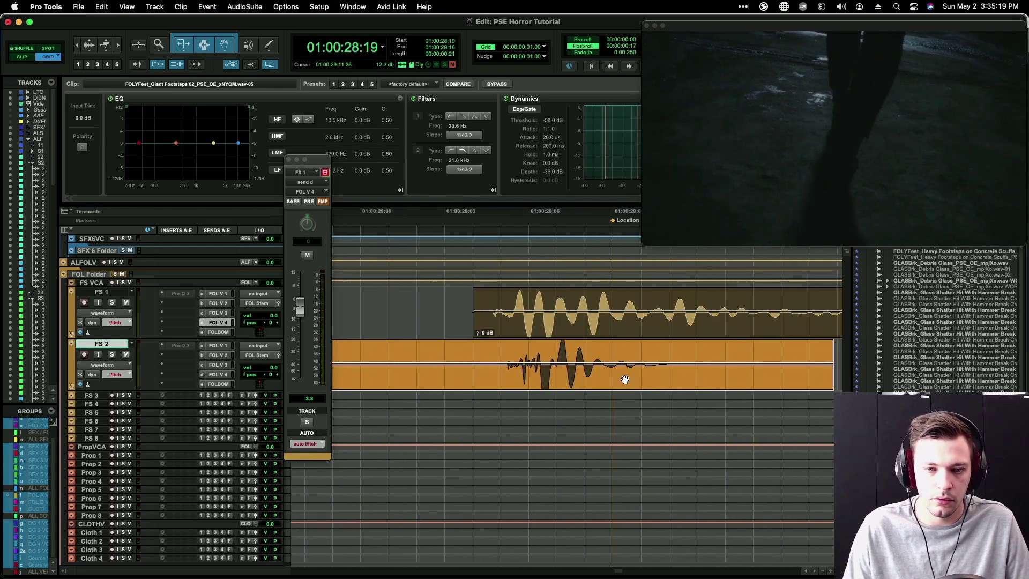
drag(557, 383, 542, 378)
Step: Trim the third giant thud to FS 1's clip start and add fades at its beginning and end
click(476, 346)
key(period)
key(a)
key(d)
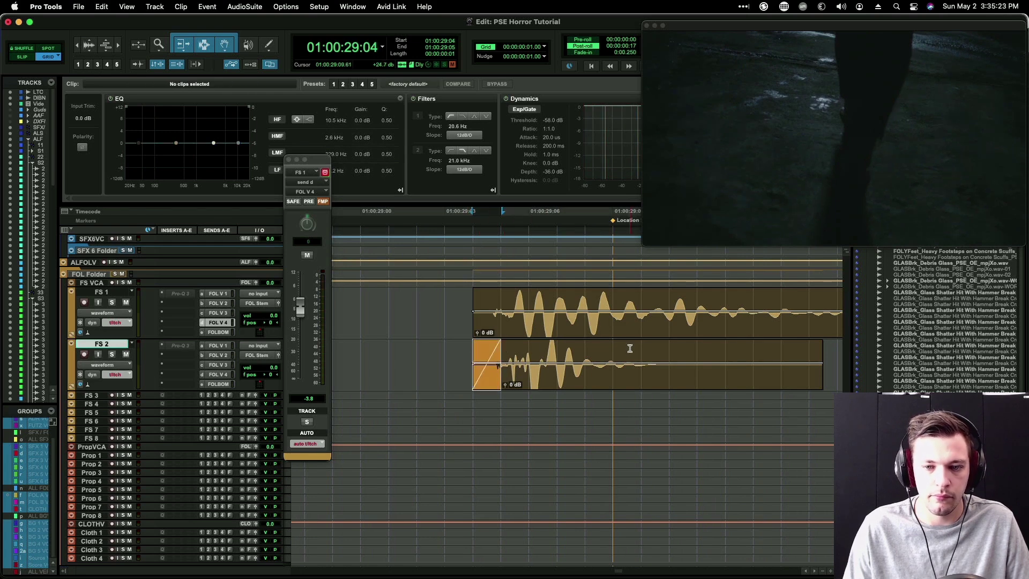
click(631, 347)
key(g)
Step: Solo FS 2 and play the giant thuds from 01:00:24:09
key(r)
key(r)
key(r)
key(r)
click(374, 356)
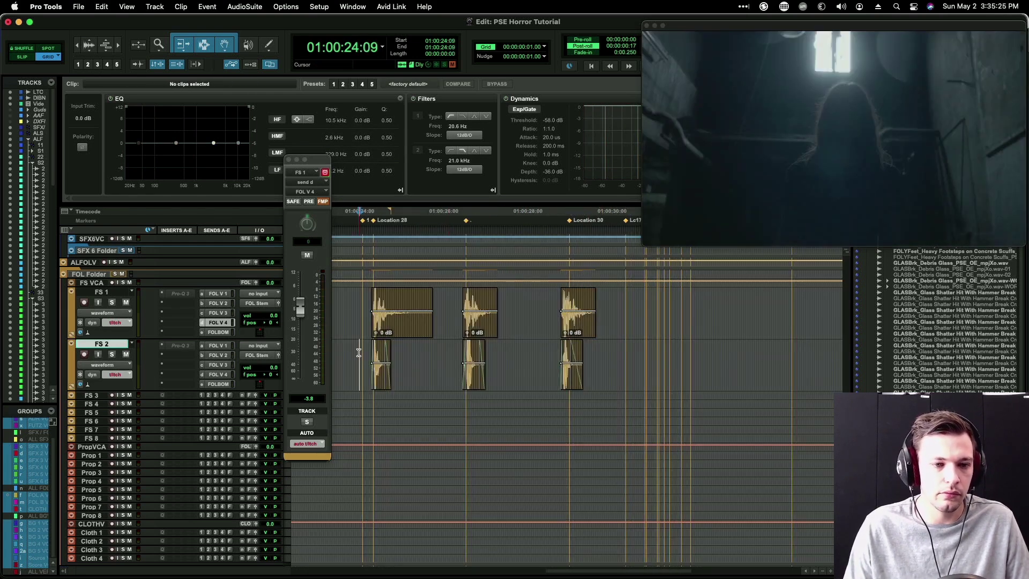
key(shift+s)
key(space)
Step: Set the FOL V 4 send to -19.8 dB across the three giant thuds on FS 2 and play them
click(378, 379)
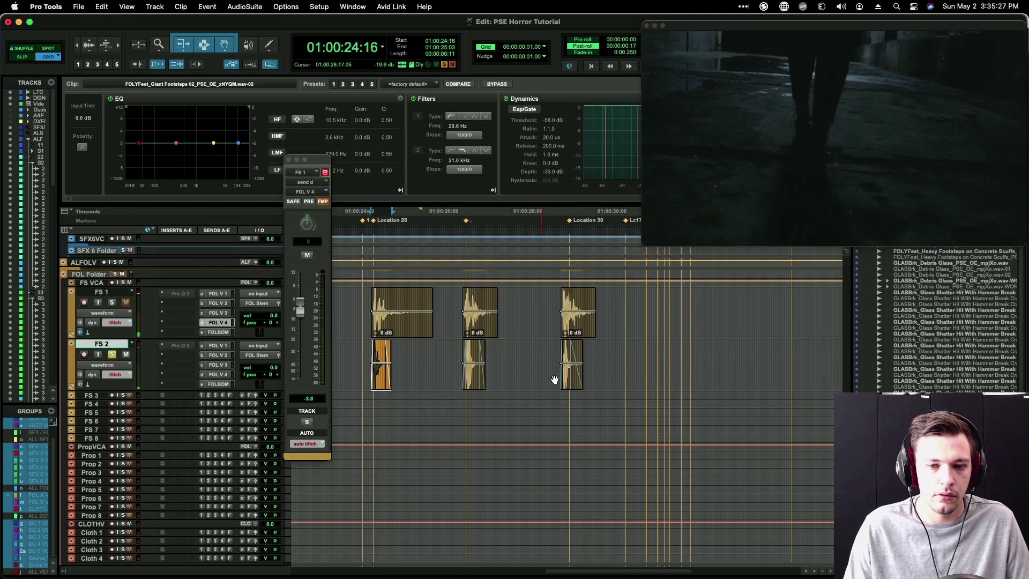
shift+click(570, 380)
click(230, 374)
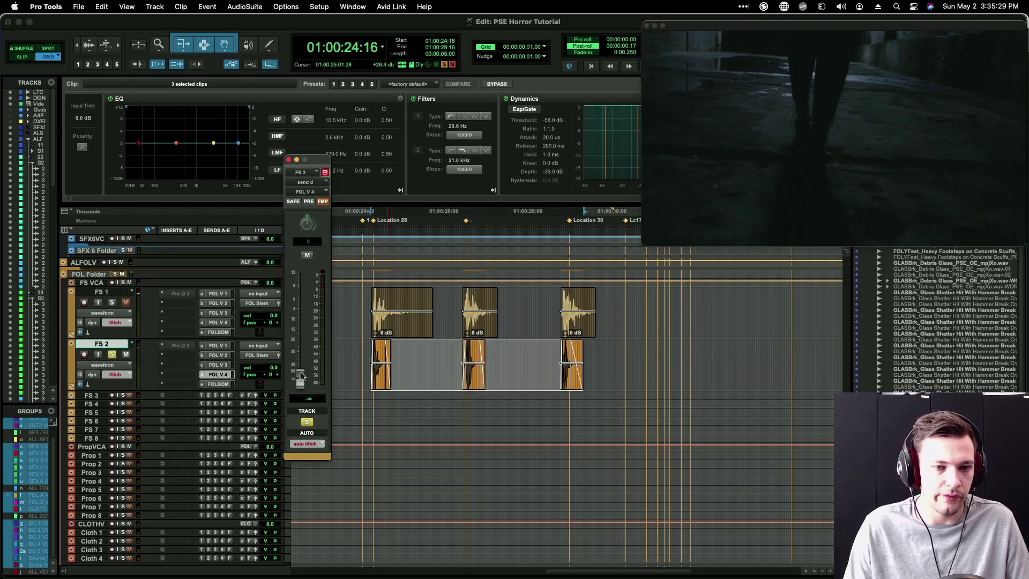
drag(302, 381, 305, 341)
key(space)
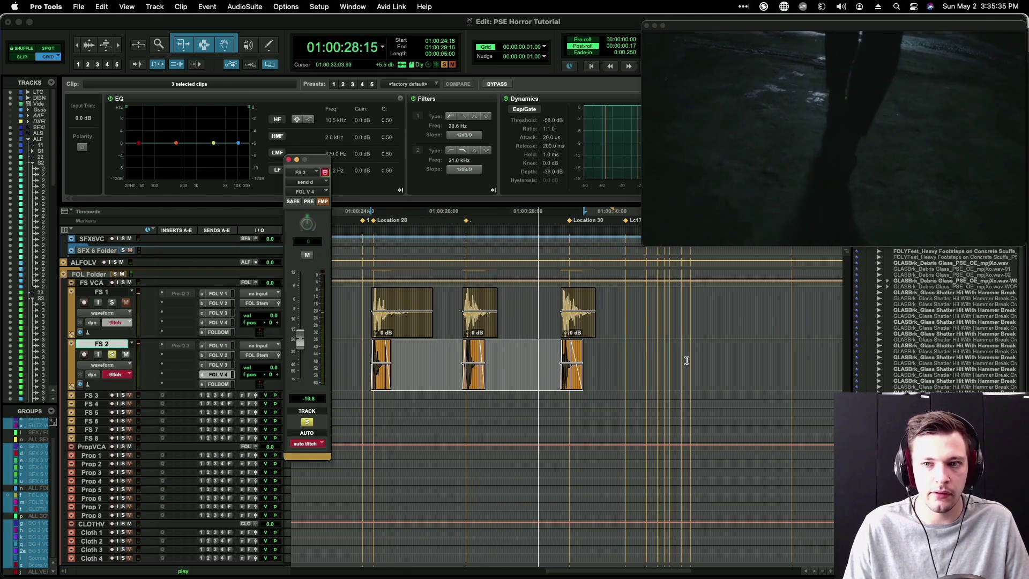
Step: Lower the clip gain of the three FS 1 footfalls to -7.7 dB and low-pass them at 189.7 Hz
drag(364, 307, 579, 316)
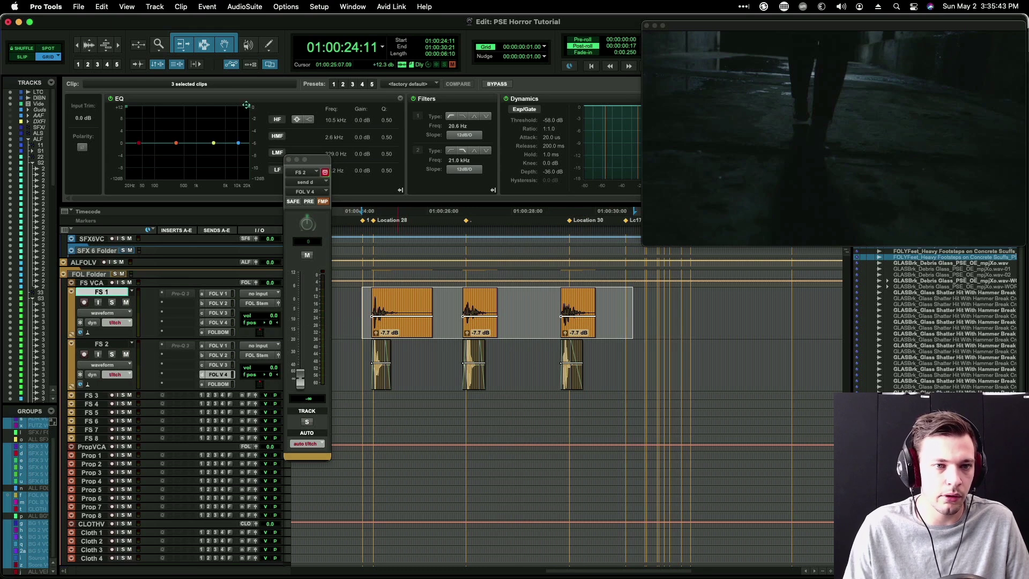
drag(250, 106, 180, 104)
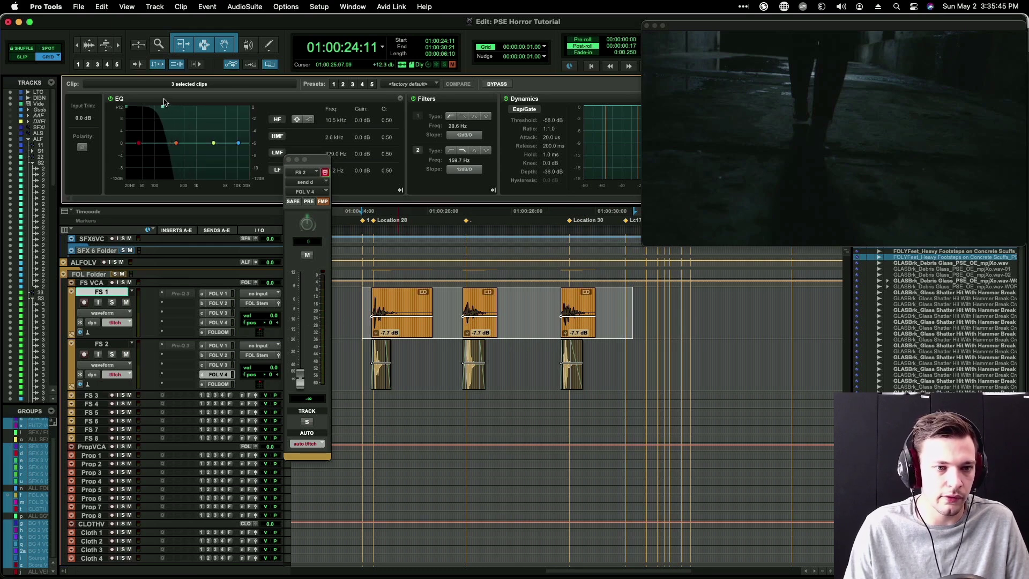
Step: Raise the clip gain of the three FS 1 footfalls to -5.8 dB and play them with the giant thuds
drag(400, 316, 401, 315)
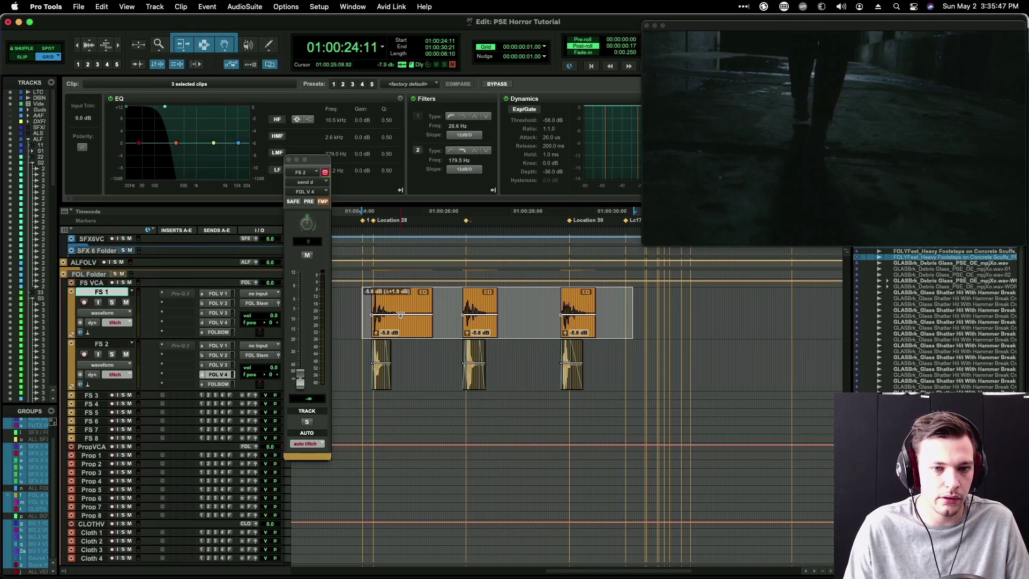
click(352, 307)
key(space)
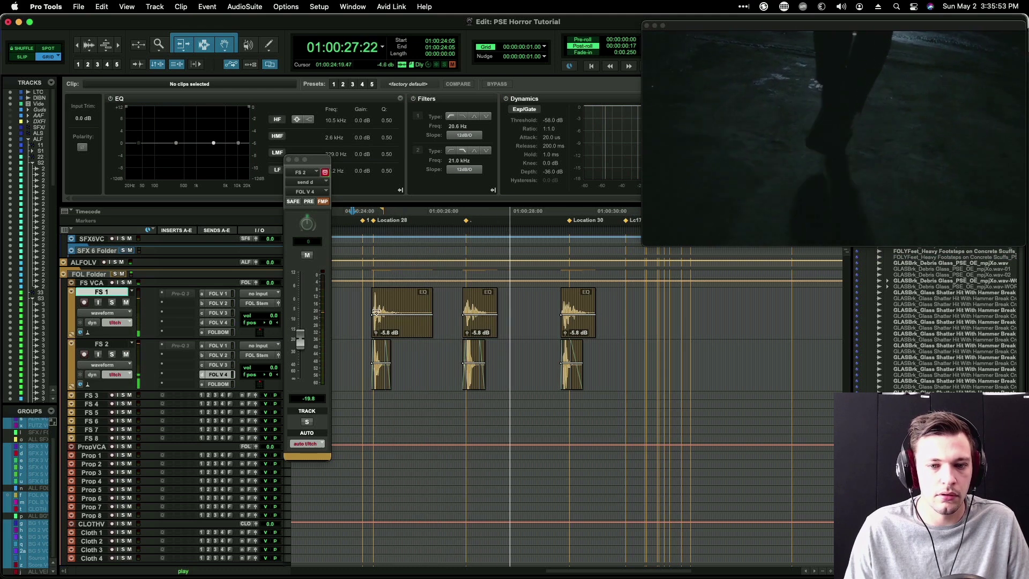
key(alt+super+z)
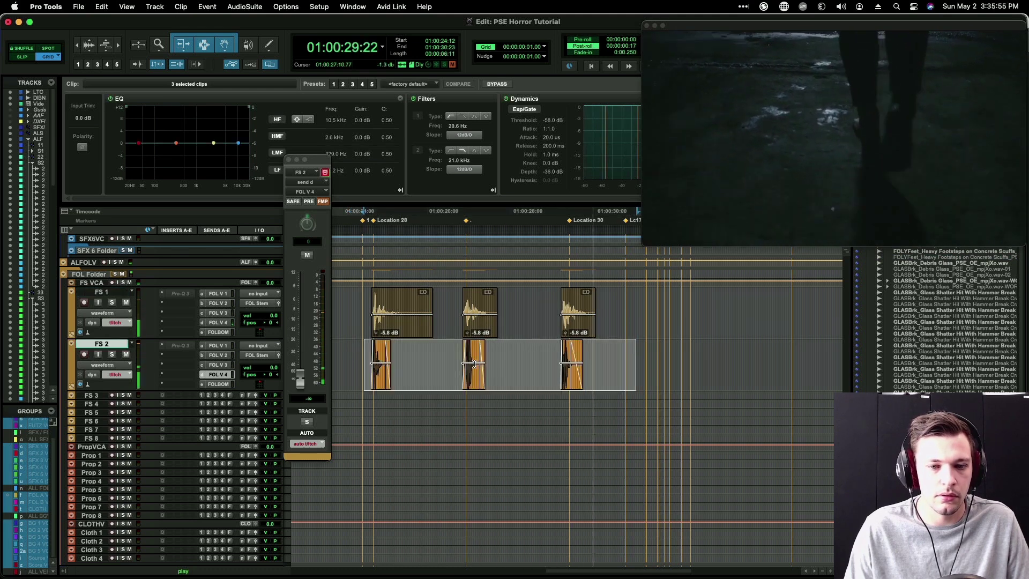
key(space)
drag(449, 359, 666, 360)
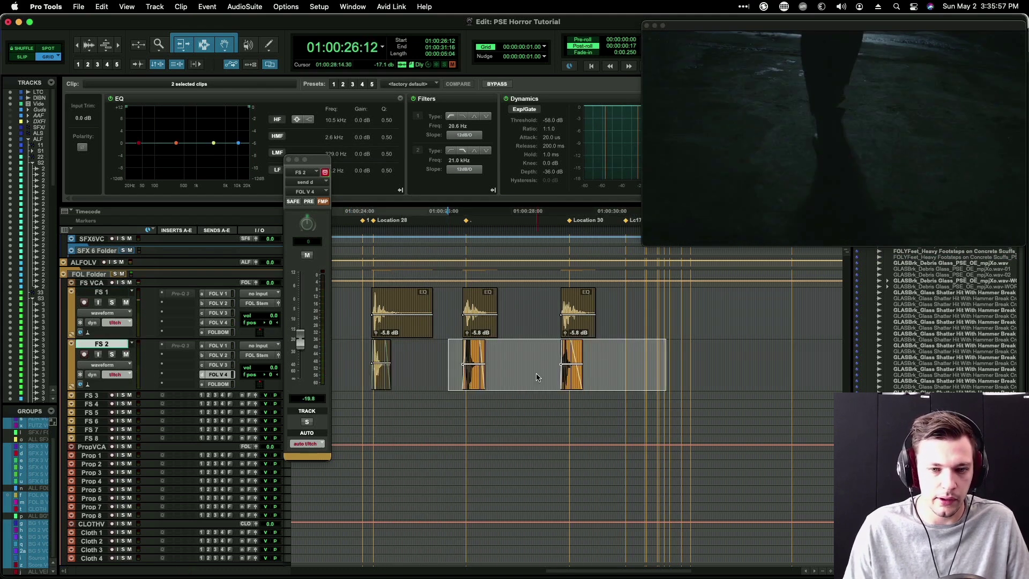
drag(347, 355, 706, 363)
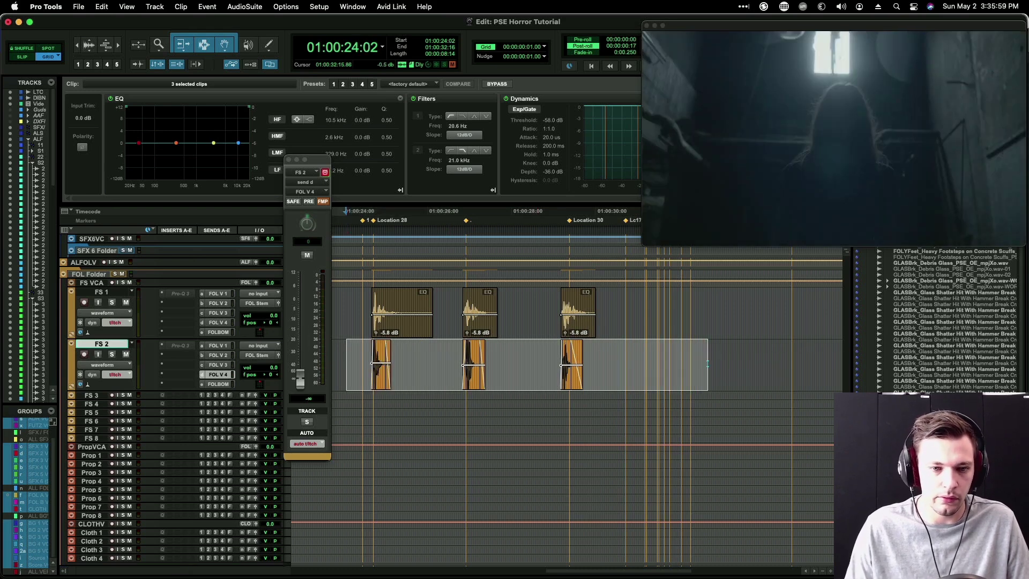
Step: Play the footsteps from 01:00:24:04 and raise each FS 1 footfall's clip gain to -4.8 dB
click(350, 307)
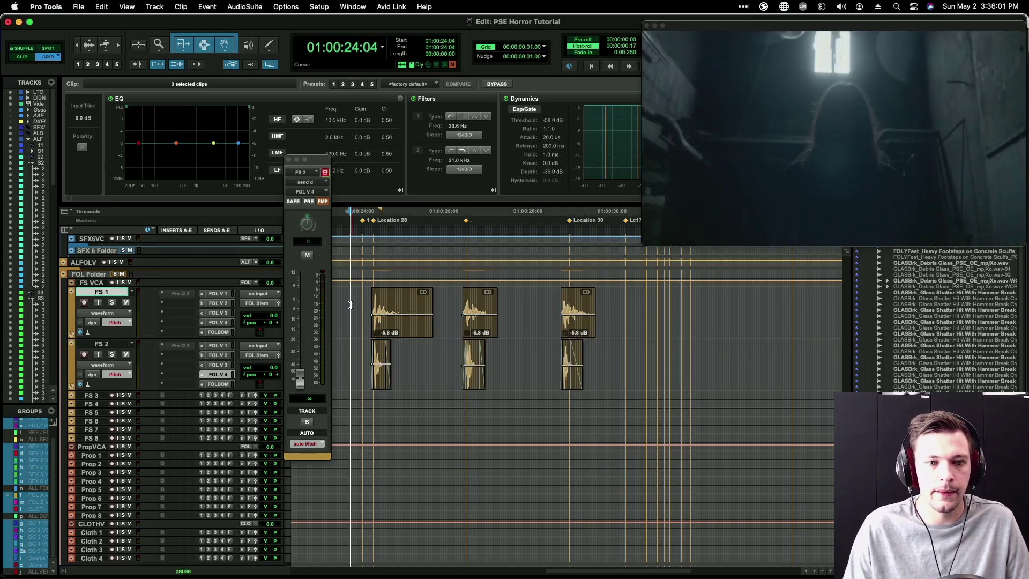
key(space)
drag(390, 315, 390, 313)
drag(481, 314, 482, 313)
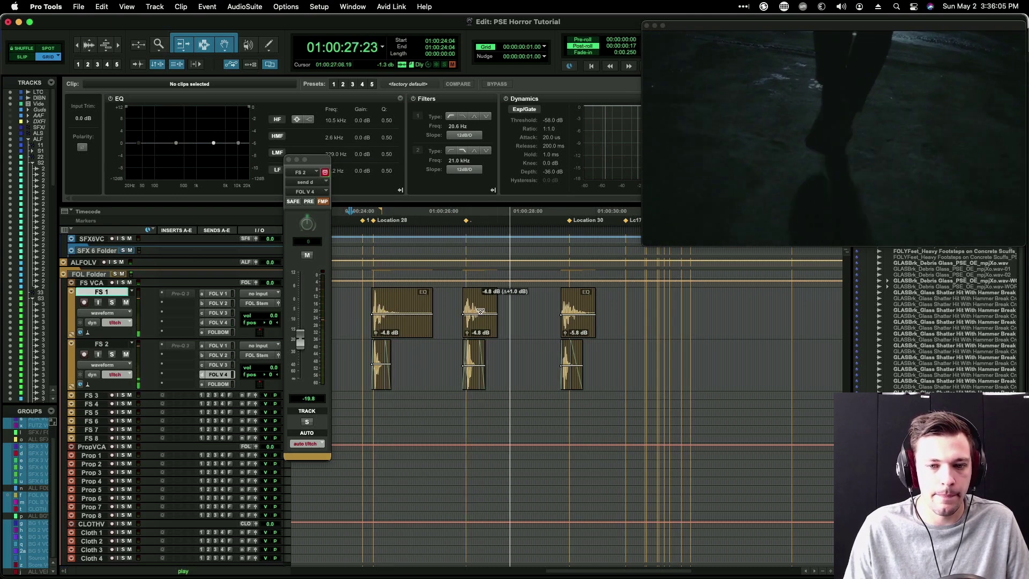
drag(578, 314, 578, 312)
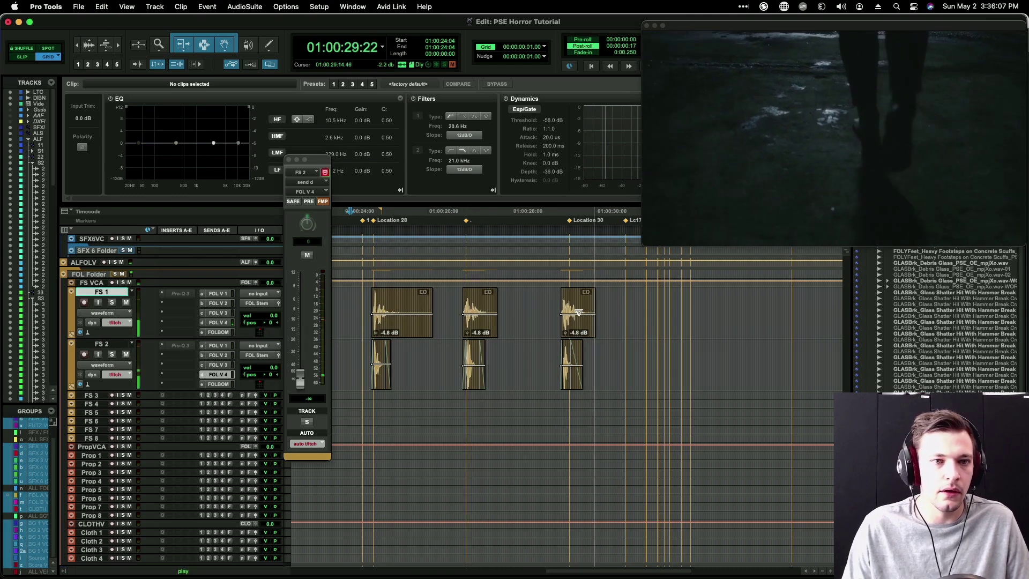
key(space)
Step: Switch to SoundQ and search the sound library for "bass string"
key(super+Tab)
click(261, 48)
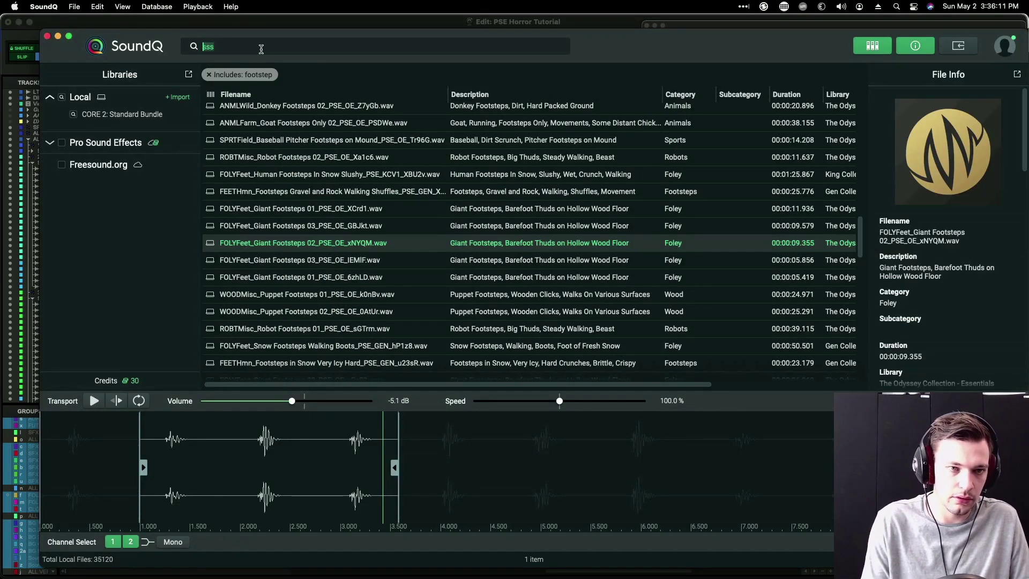
text(bass string)
key(Return)
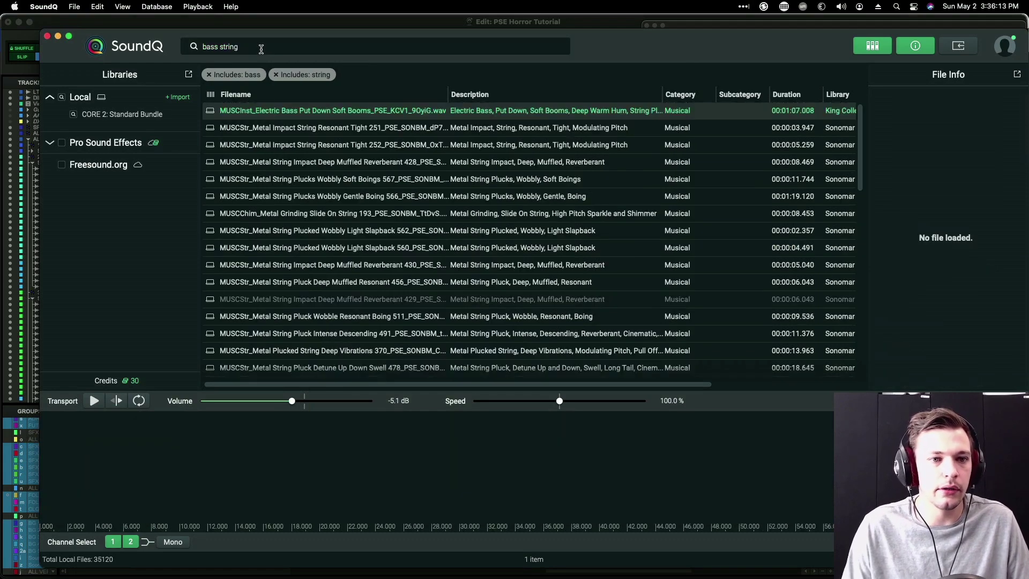
Step: Audition several metal string impacts, plucks and vibrations among the bass string results
click(308, 131)
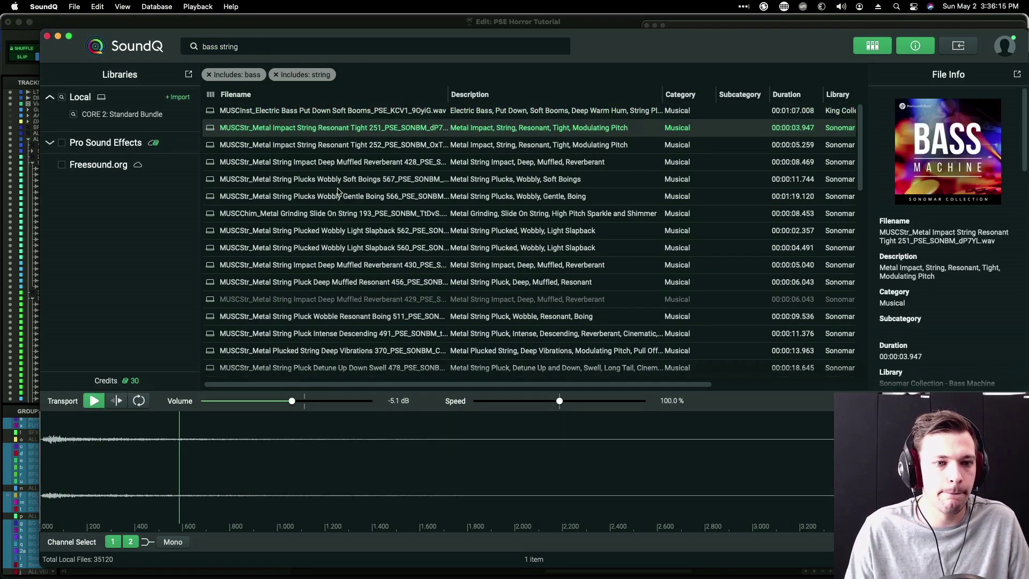
scroll(337, 192, down, 15)
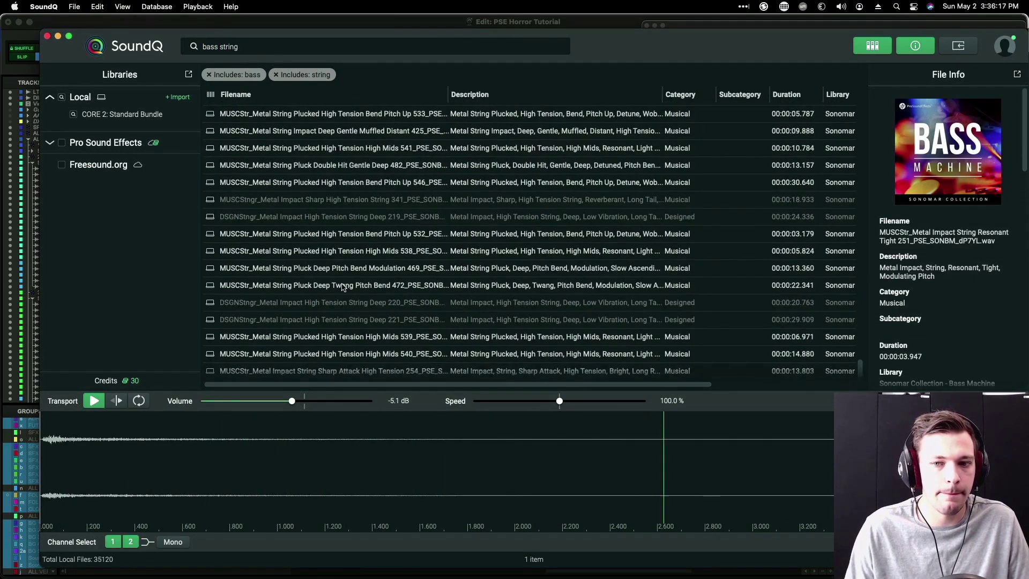
click(343, 287)
scroll(365, 274, up, 15)
scroll(366, 269, down, 5)
click(366, 263)
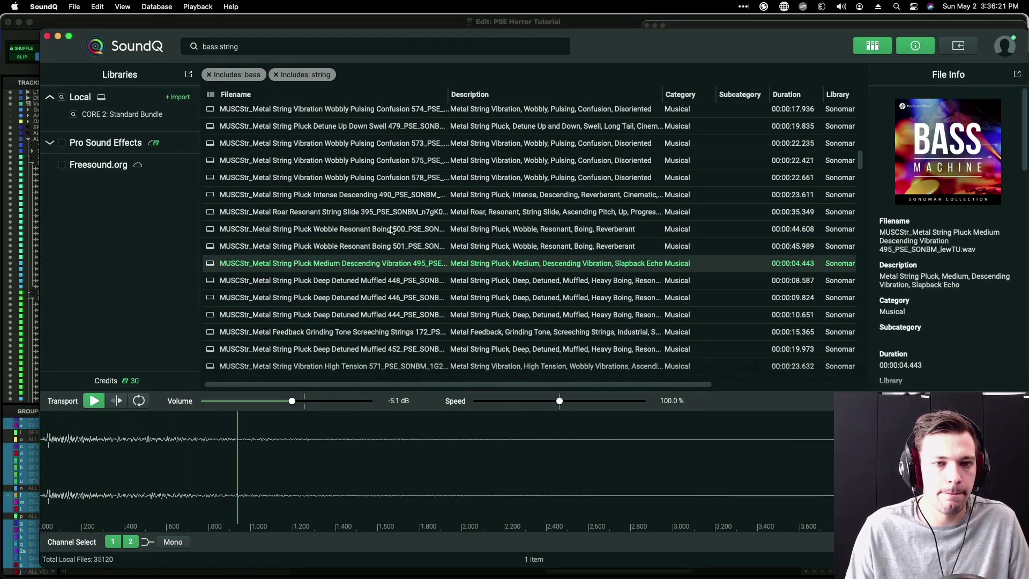
click(367, 181)
scroll(343, 241, up, 10)
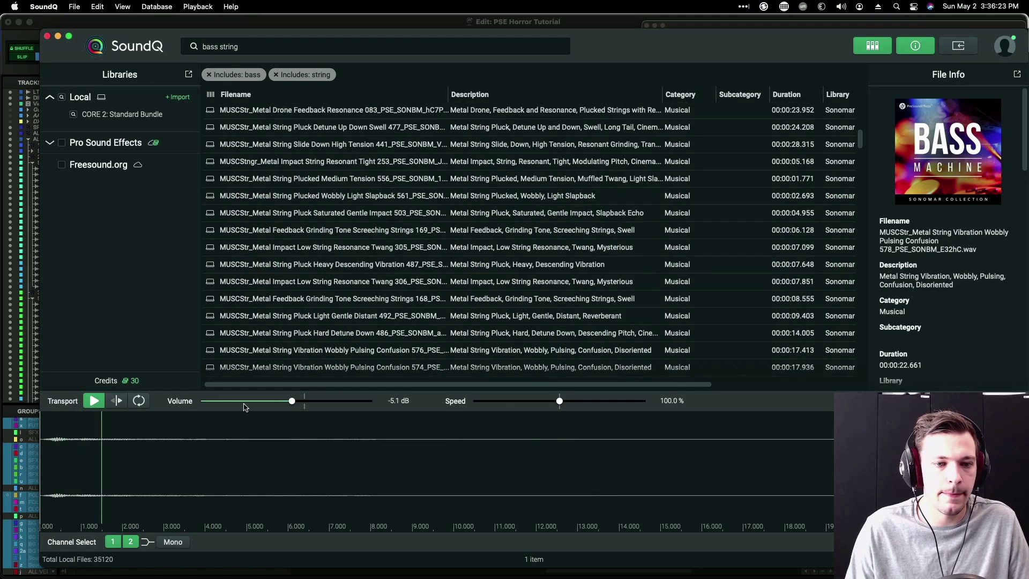
scroll(430, 235, up, 10)
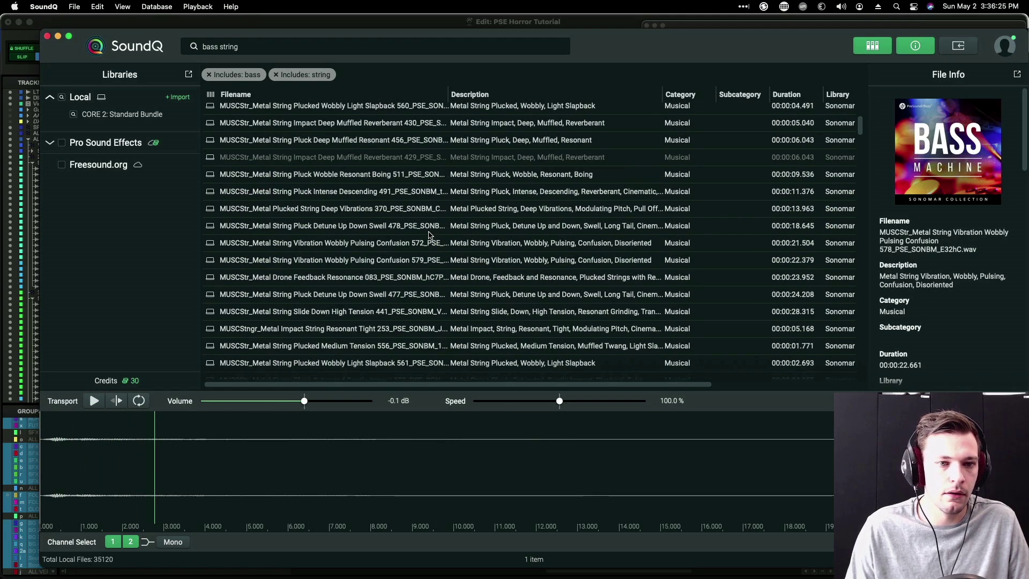
Step: Audition Metal String Pluck Detune Up Down Swell 478 and spot its selected section onto SFX 5 S1 in Pro Tools at 01:00:24:12
scroll(427, 235, right, 1)
click(428, 226)
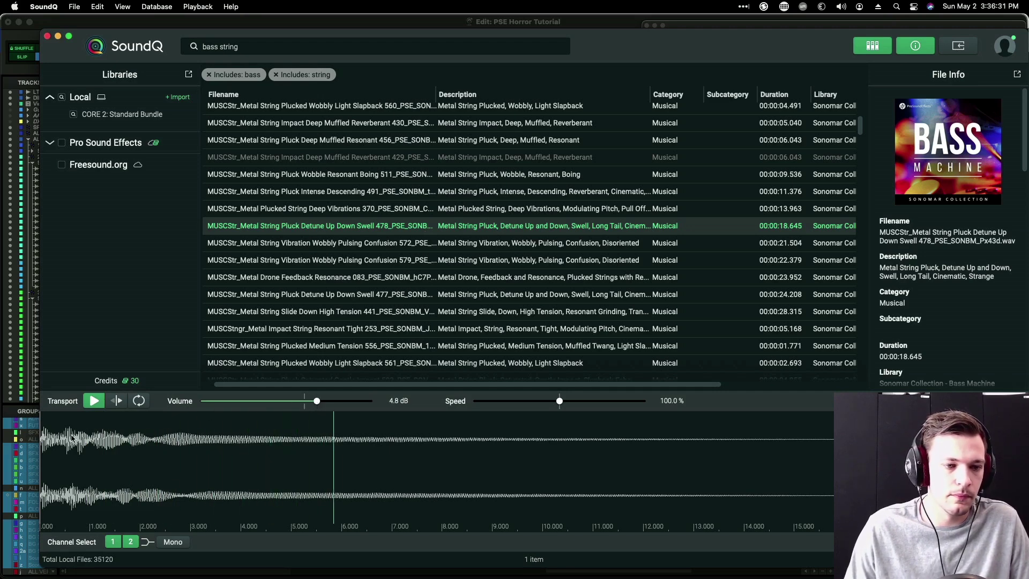
key(super+Tab)
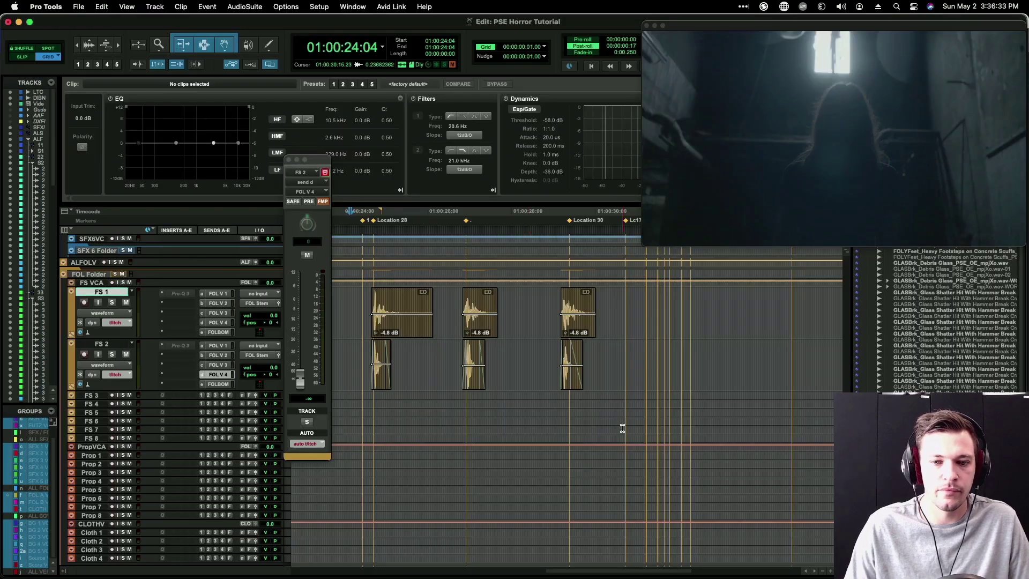
scroll(449, 409, up, 10)
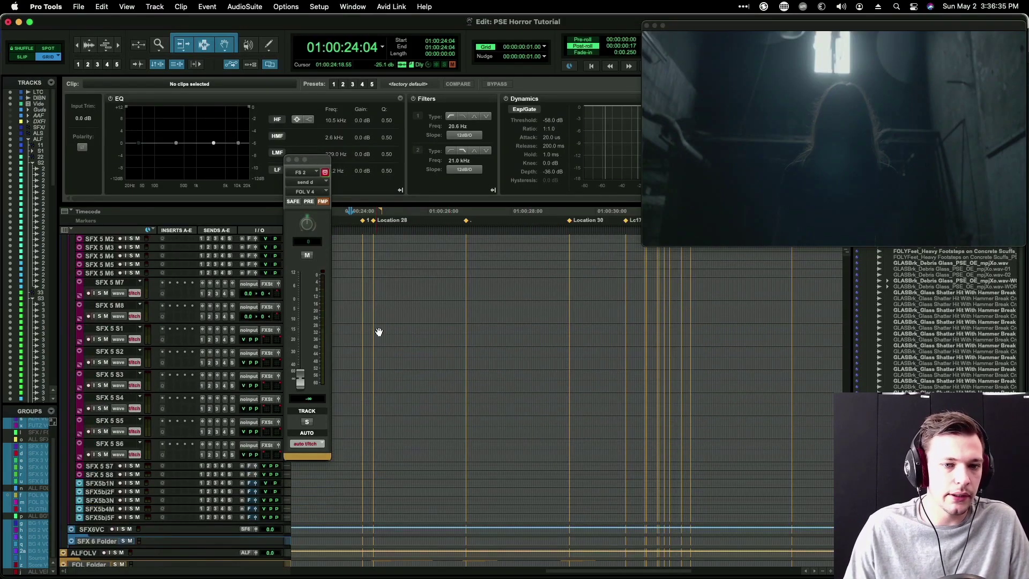
click(364, 338)
key(super+Tab)
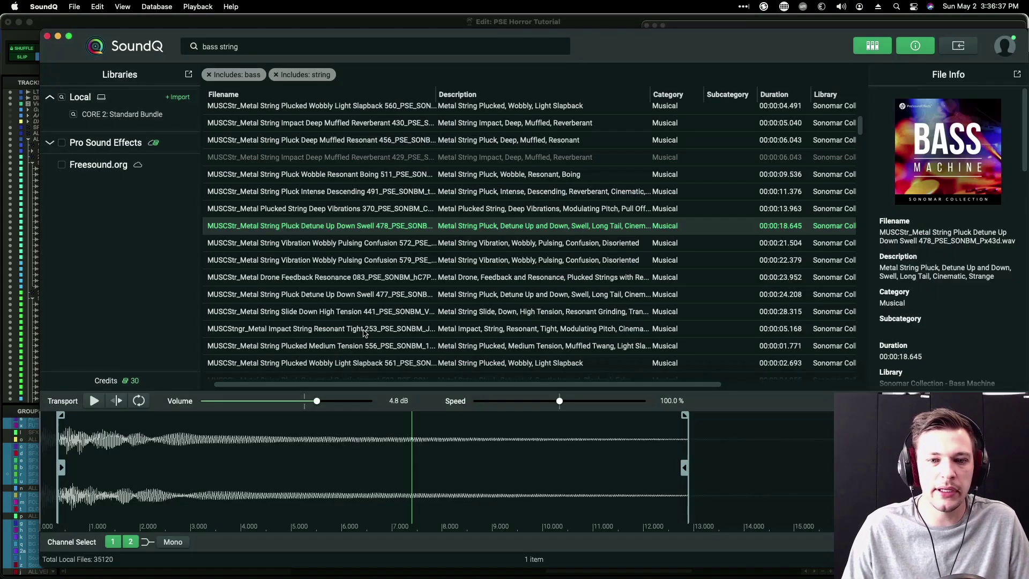
key(s)
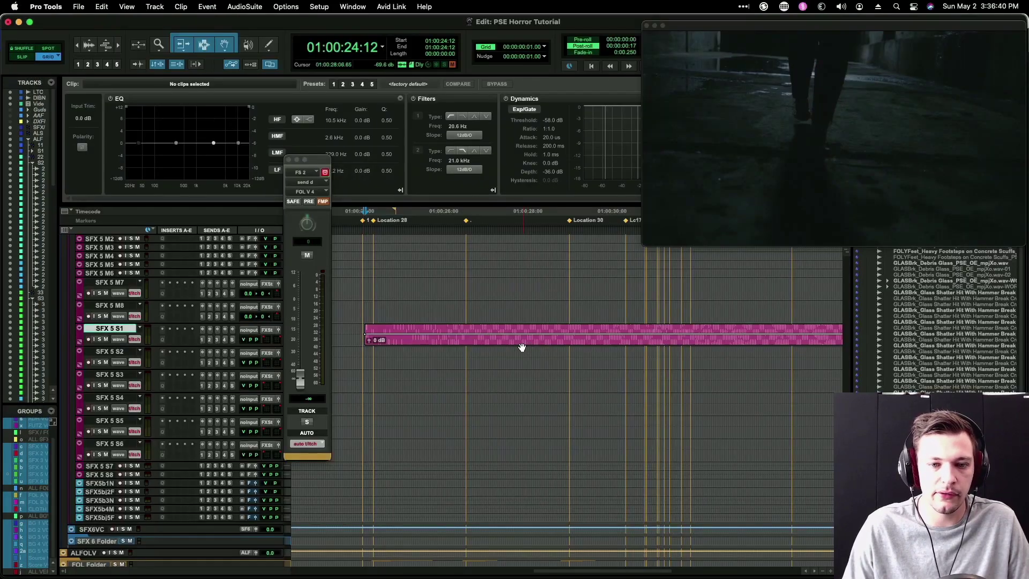
Step: Lower the SFX 5 S1 string clip's gain to -11.5 dB and move its start earlier to about 01:00:24:00
key(r)
key(r)
click(565, 345)
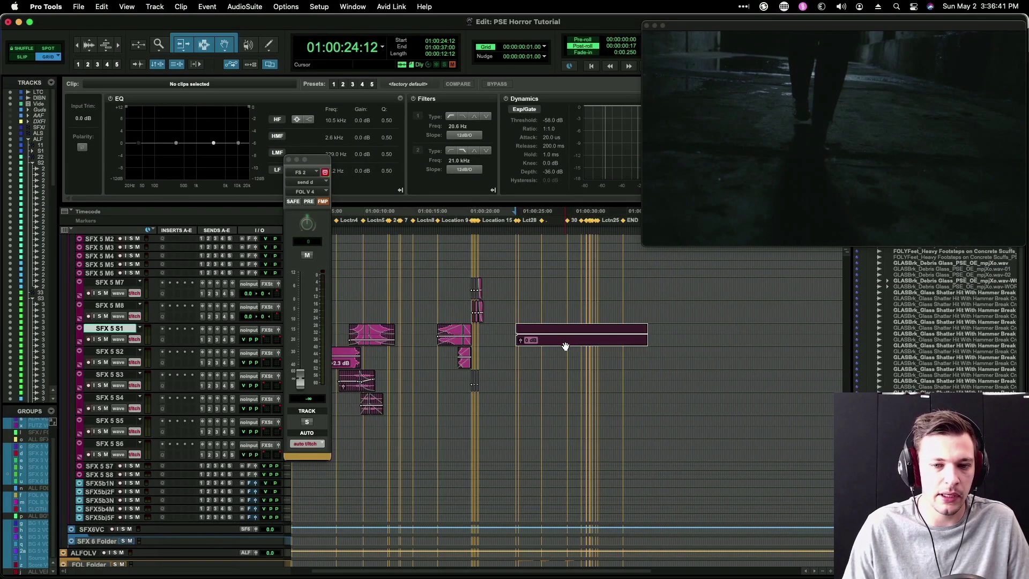
key(t)
scroll(566, 346, right, 4)
drag(496, 335, 485, 343)
key(t)
key(t)
Step: Try a fade-in on the SFX 5 S1 string clip up to 01:00:31:02 and a long fade-out to its end
drag(616, 327, 796, 327)
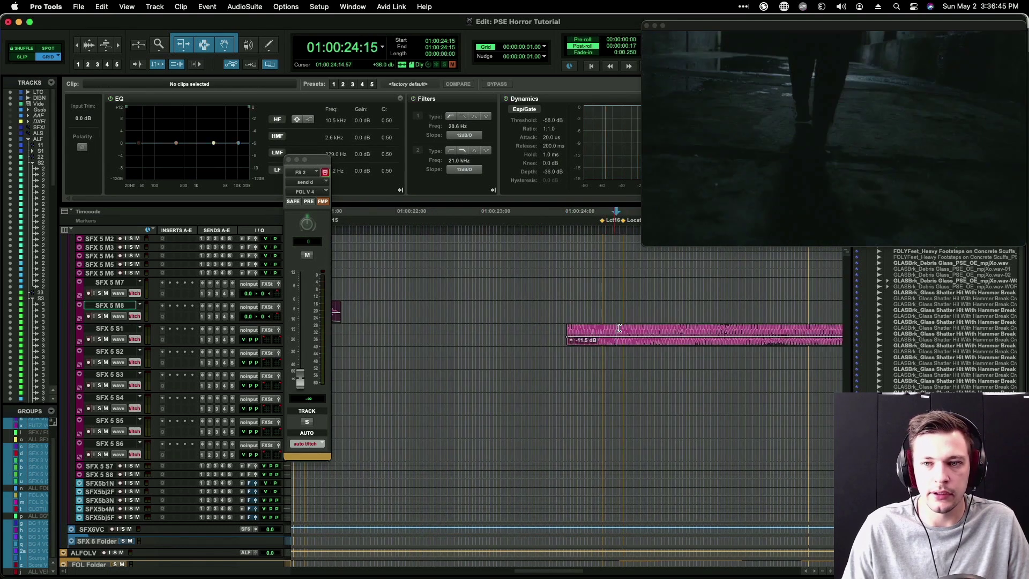
click(808, 327)
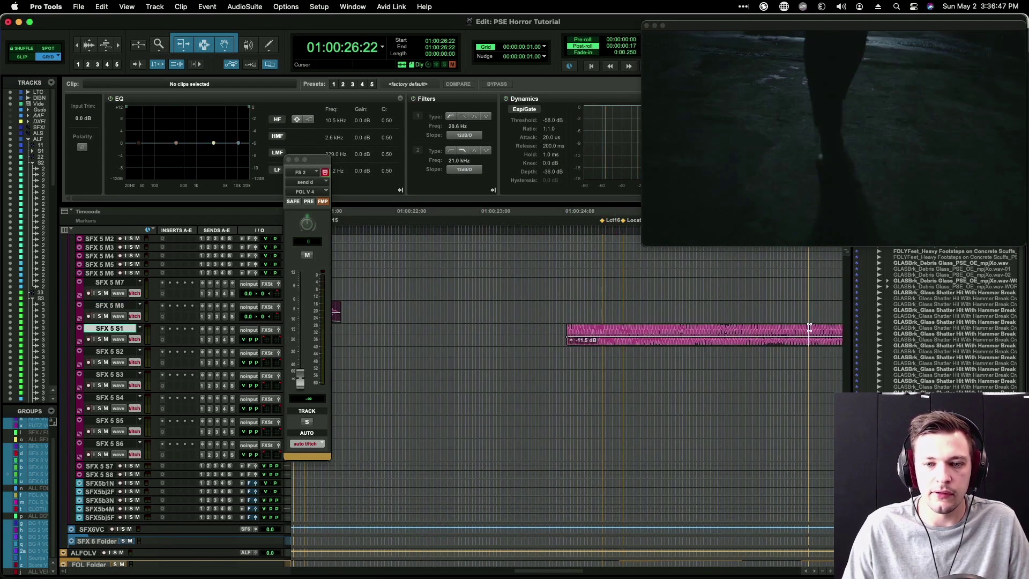
key(r)
key(r)
scroll(636, 346, right, 4)
click(596, 329)
key(space)
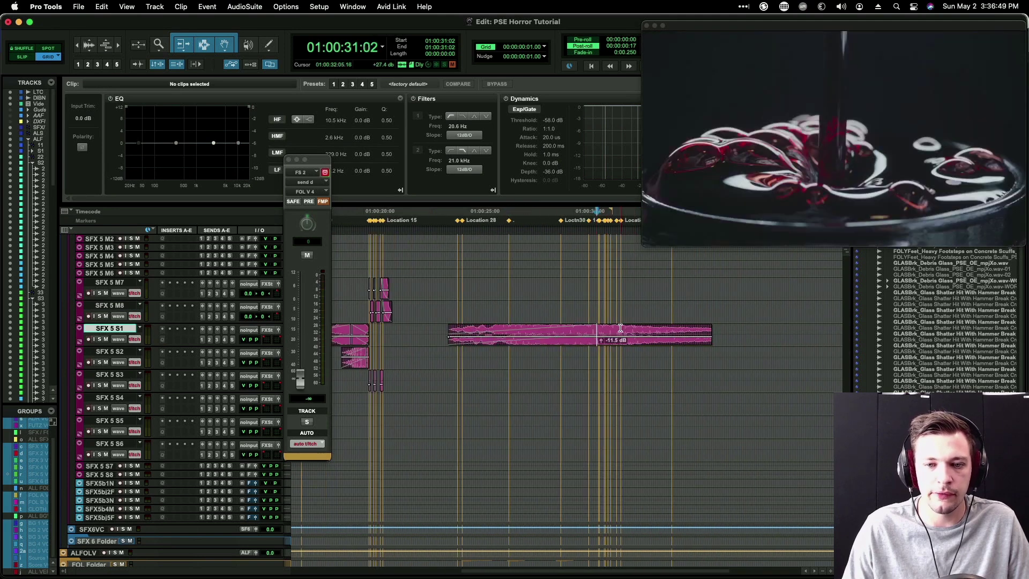
click(619, 349)
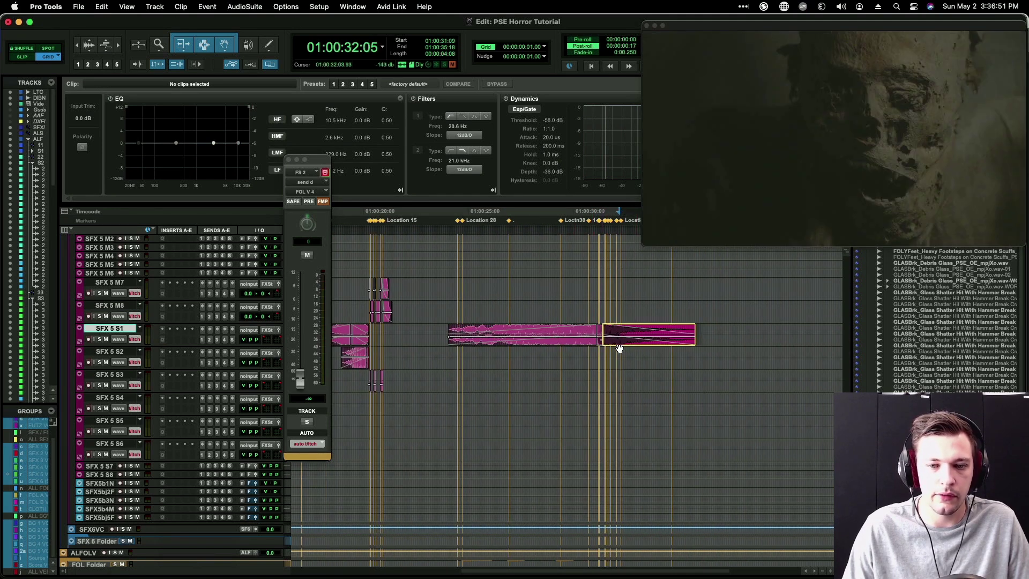
Step: Fade in the SFX 5 S1 string clip up to 01:00:30:03 and trim its end to 01:00:31:12
click(577, 328)
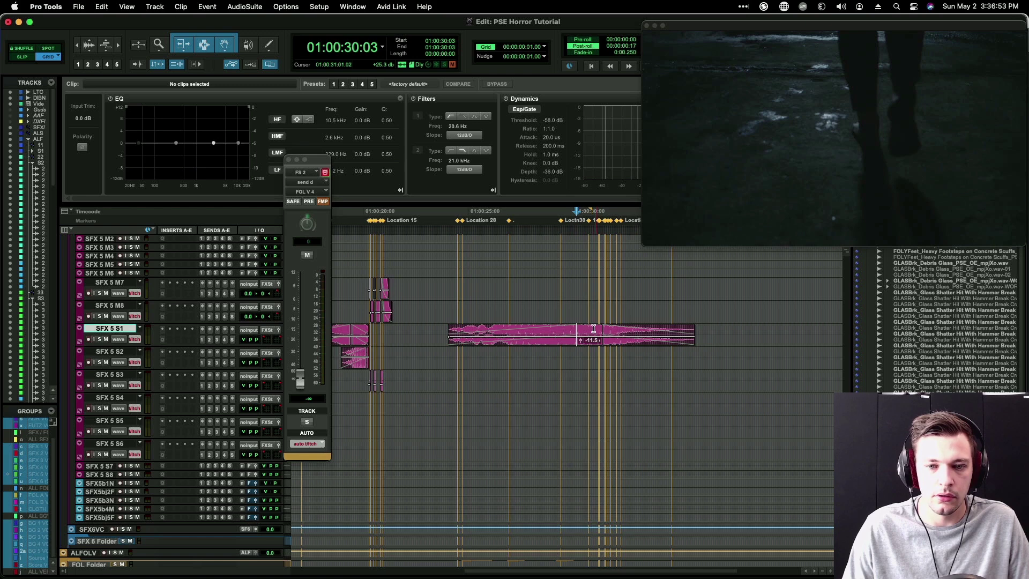
key(space)
key(s)
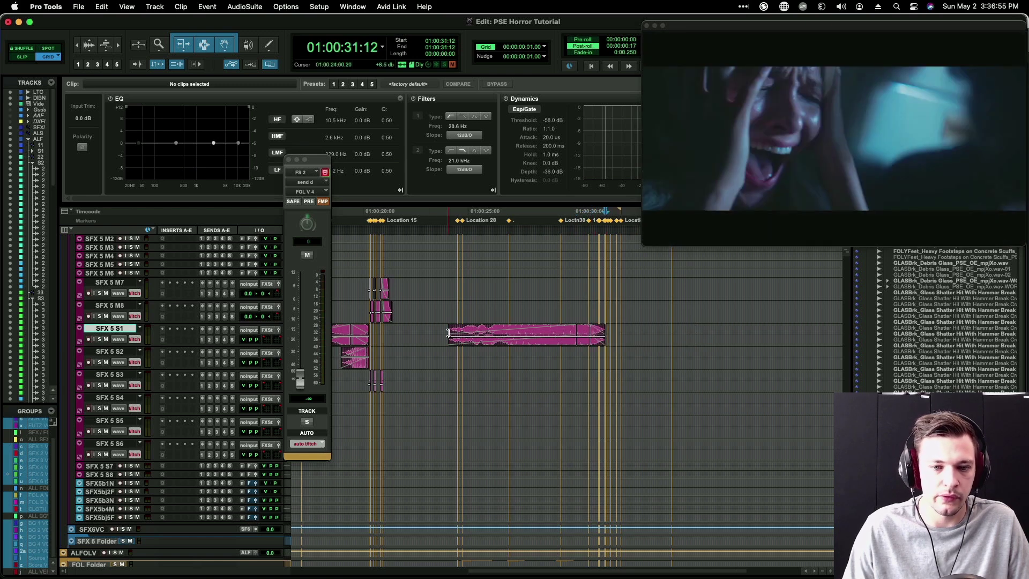
Step: Play the string clip on SFX 5 S1 from 01:00:23:05 and raise its clip gain
click(433, 329)
key(space)
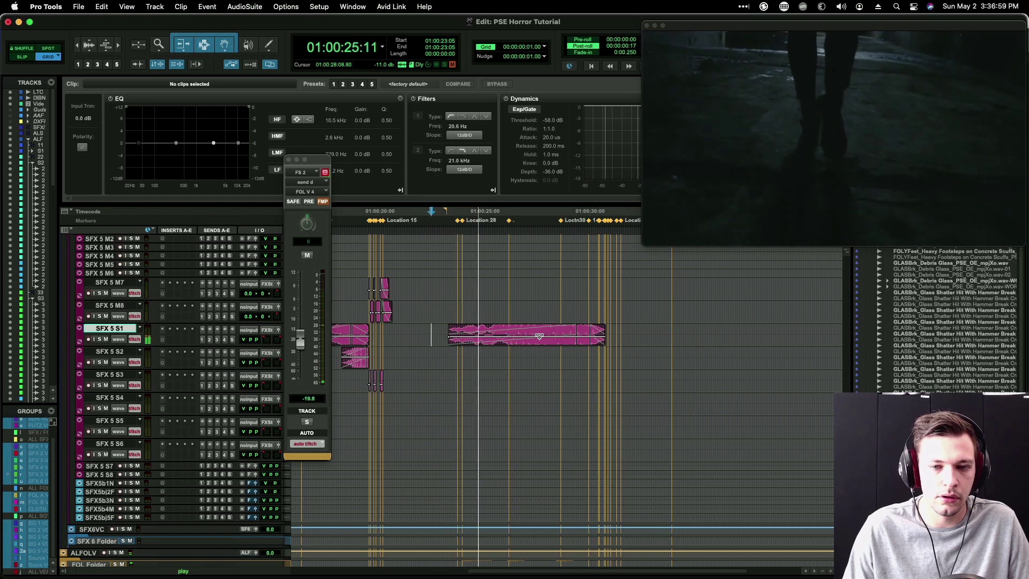
drag(539, 337, 540, 334)
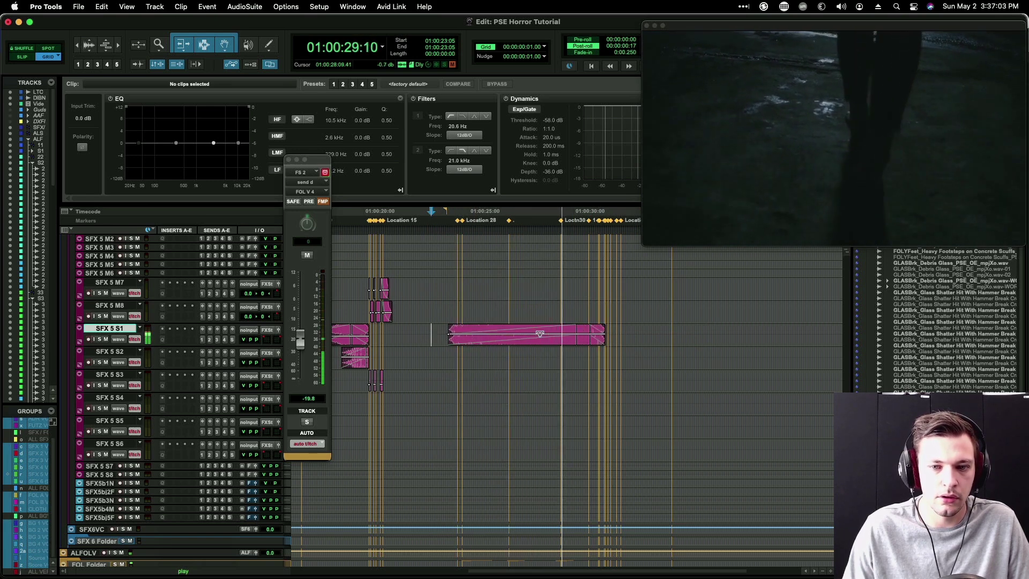
key(space)
Step: Reshape the fade-out at the end of the SFX 5 S1 string clip with a curved slope
click(594, 344)
key(super+f)
click(596, 346)
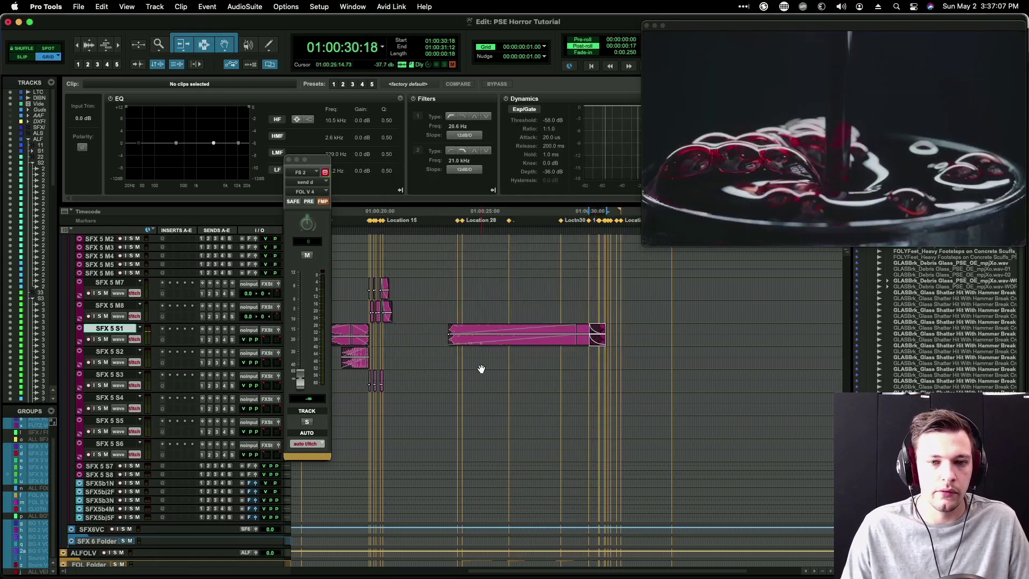
Step: Switch to SoundQ and search the sound library for "string rub"
key(super+Tab)
scroll(442, 267, down, 10)
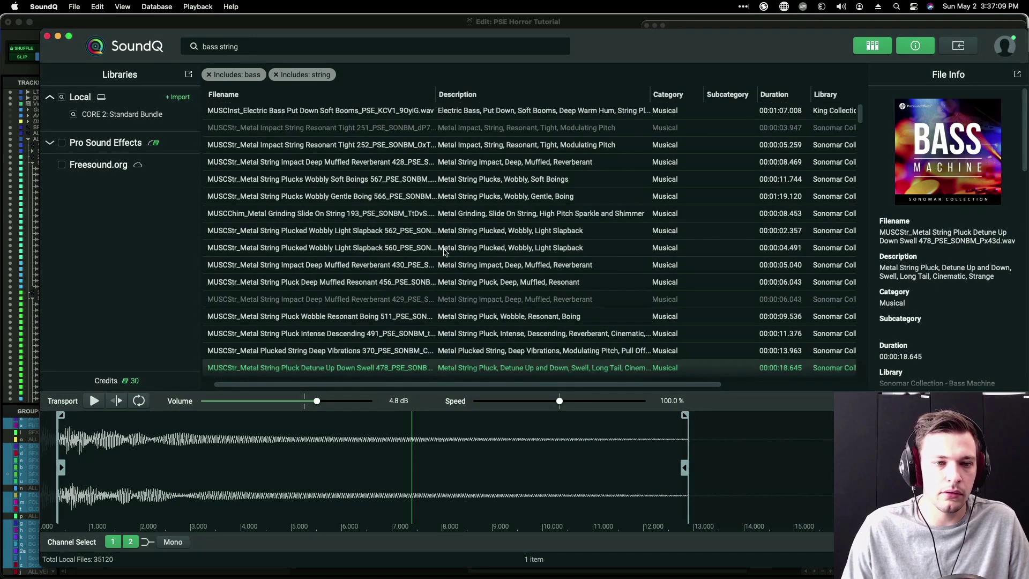
key(super+a)
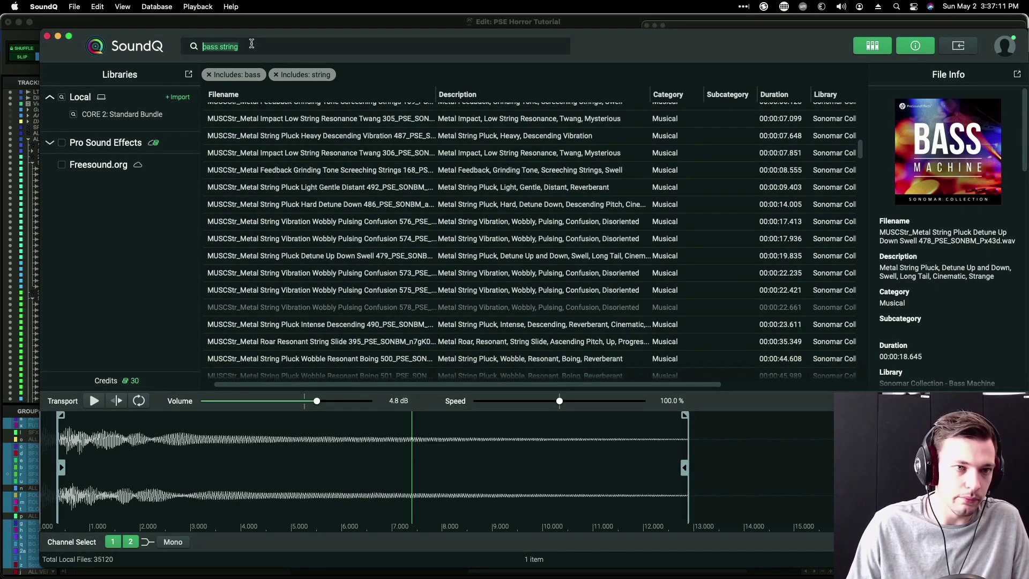
text(string rub)
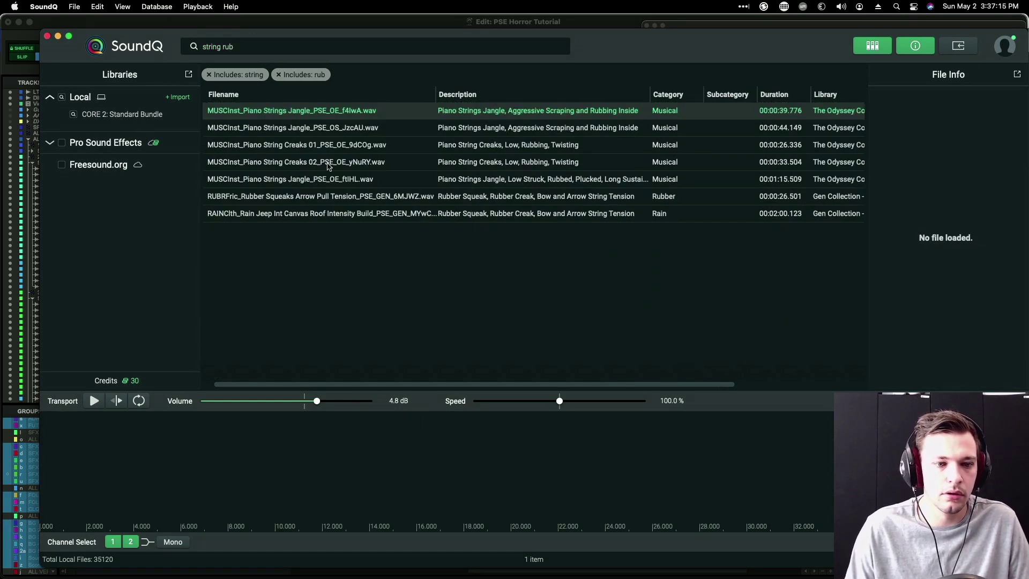
Step: Audition Piano String Creaks 02 at a lower preview volume with the playback speed reduced to 25.4 %
click(329, 166)
drag(317, 401, 246, 402)
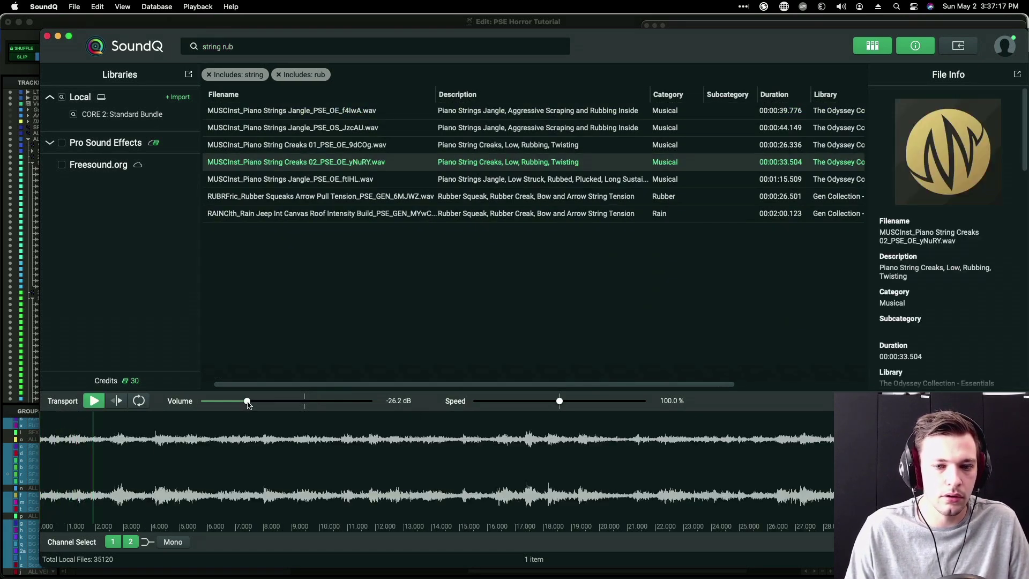
drag(559, 402, 496, 402)
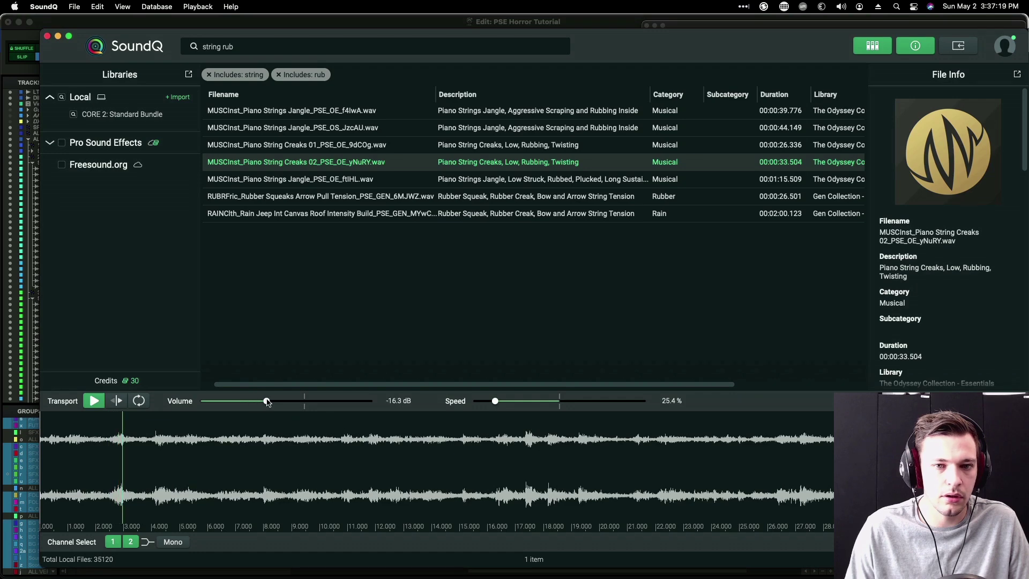
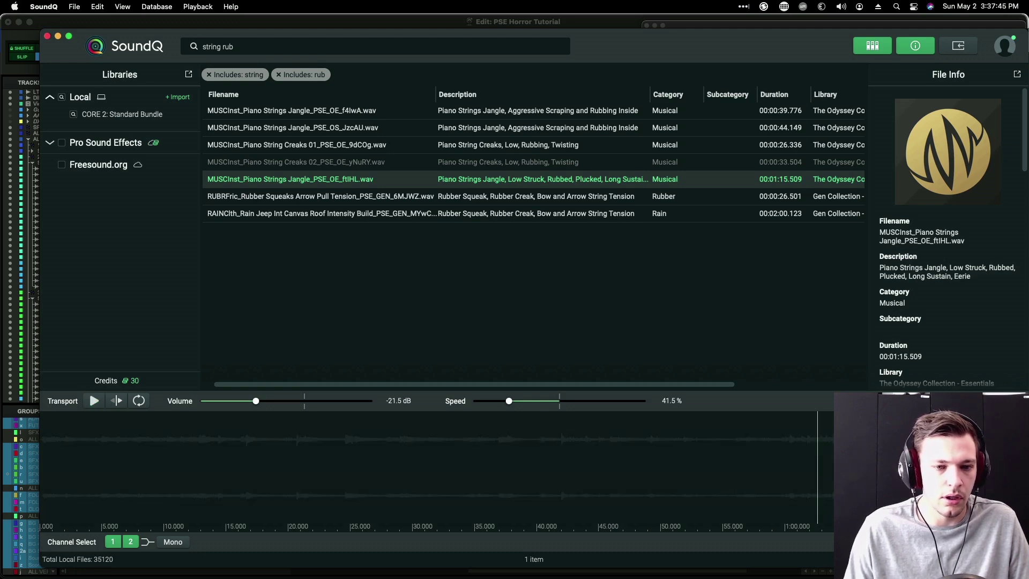
Step: Spot the Piano Strings Jangle (ftIHL) sound from SoundQ onto SFX 2 S4 in Pro Tools at 01:00:00:00
key(super+Tab)
scroll(377, 371, left, 10)
key(t)
scroll(374, 365, left, 8)
scroll(376, 351, up, 4)
scroll(377, 350, up, 10)
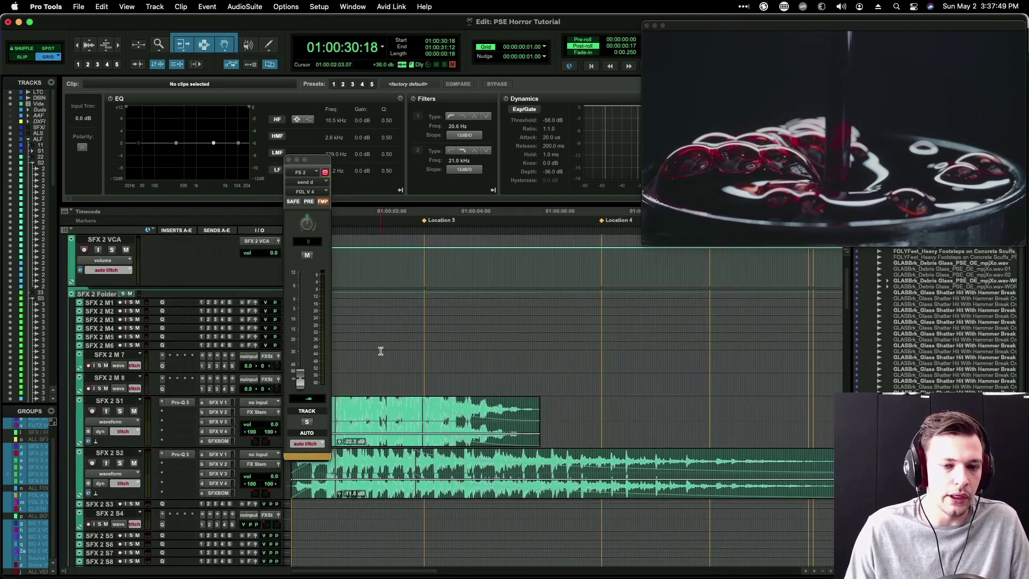
scroll(377, 370, down, 5)
click(372, 406)
key(Return)
key(super+Tab)
key(s)
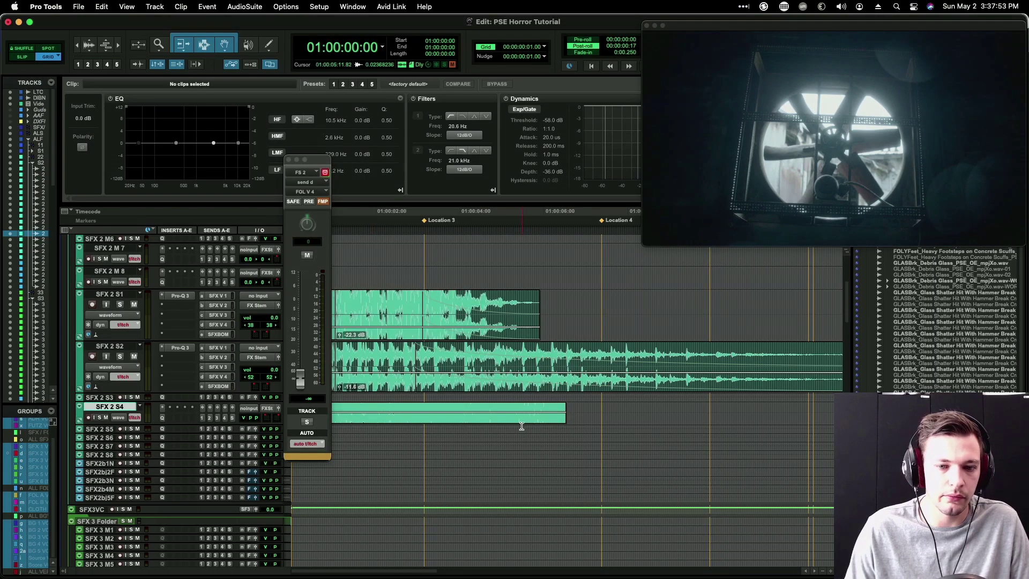
Step: Fade in the SFX 2 S4 string clip up to 01:00:01:03 and lower its clip gain while playing from the start
click(564, 404)
key(r)
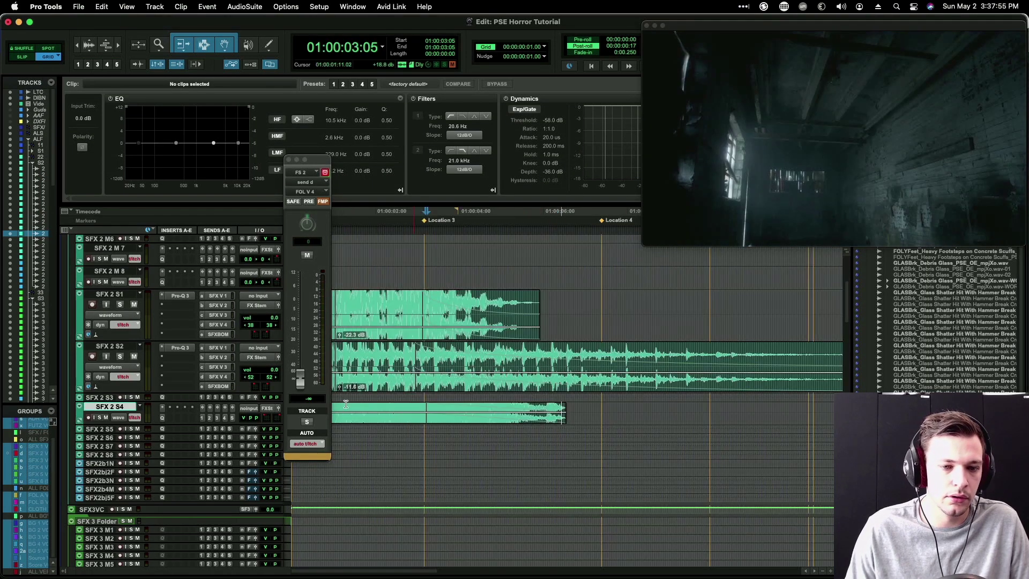
click(289, 160)
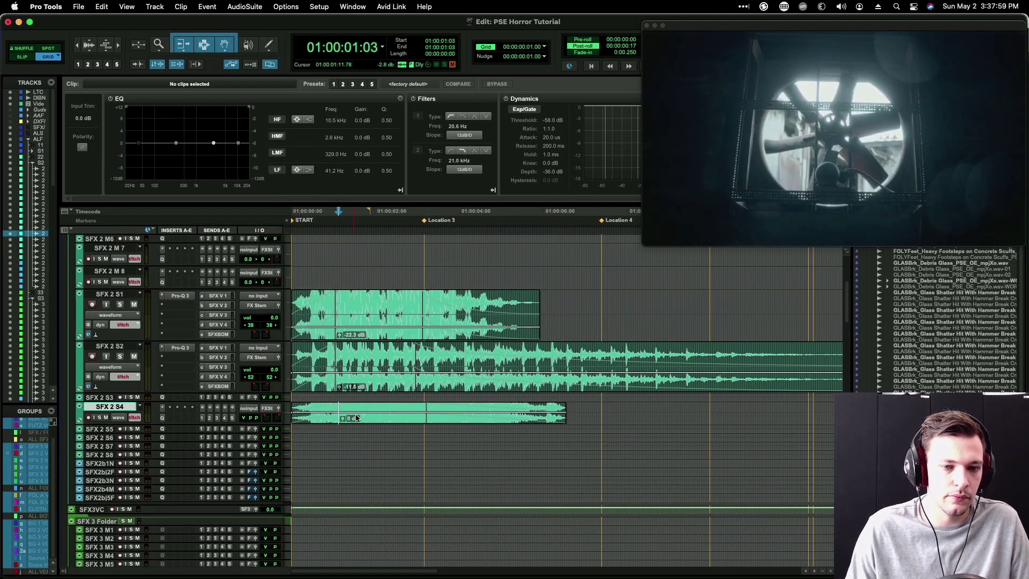
click(380, 409)
key(Return)
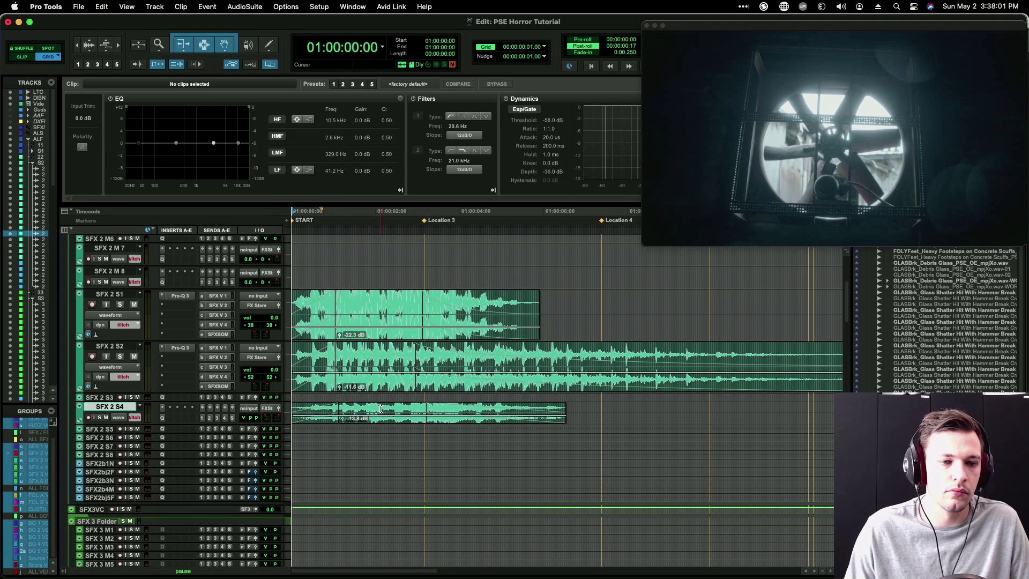
key(space)
drag(377, 415, 377, 419)
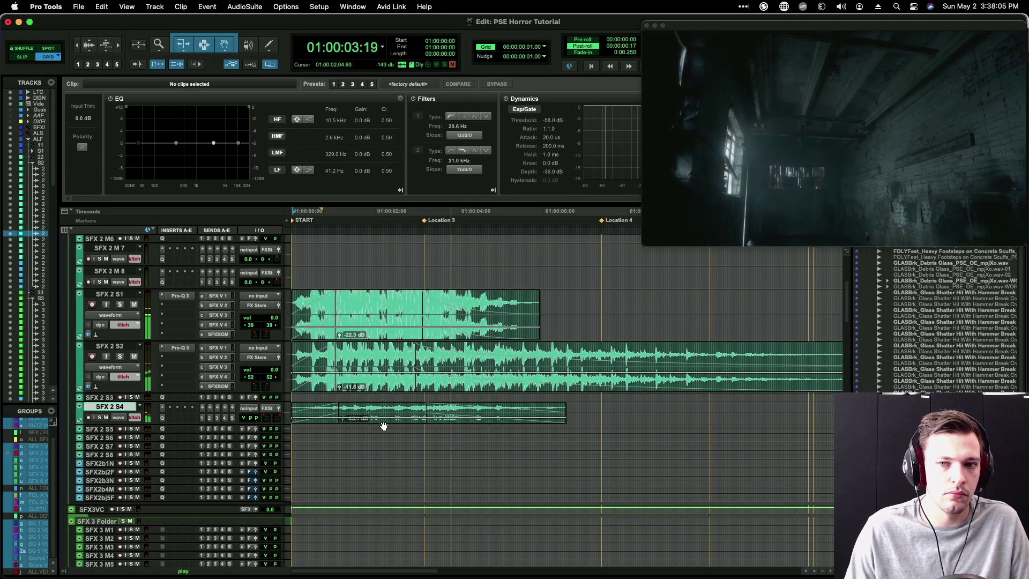
click(377, 412)
key(space)
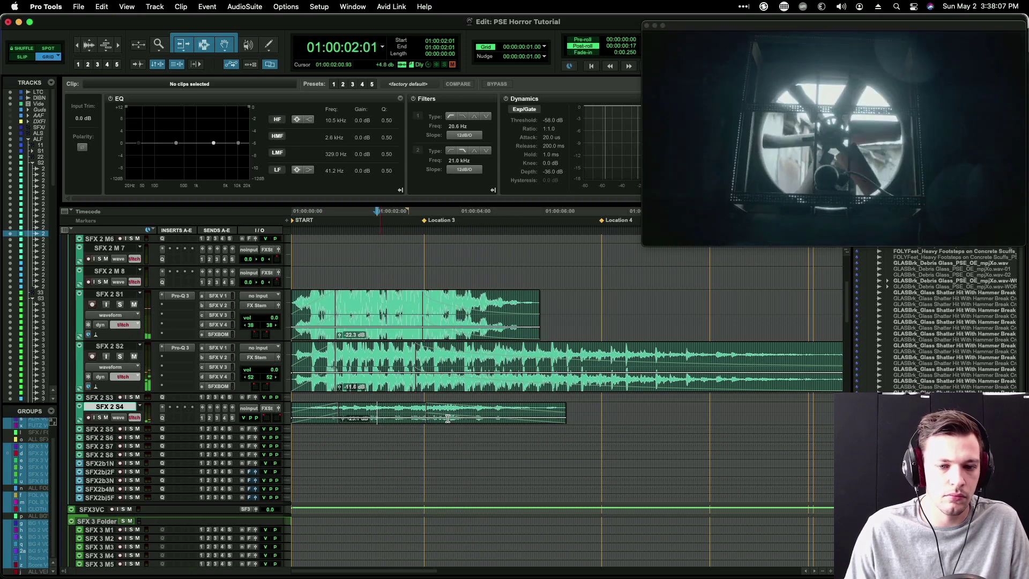
Step: Fade out the SFX 2 S4 string clip from 01:00:02:01 to its end
key(g)
click(440, 421)
key(super+f)
key(Return)
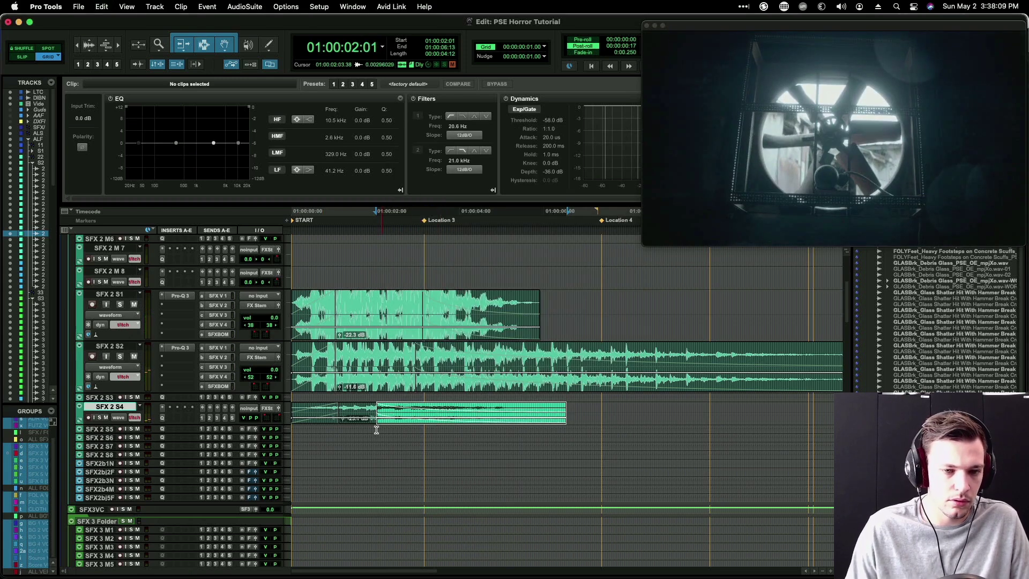
Step: Narrow the stereo panning of SFX 2 S4 and raise its SFX V 4 send to -11.3 dB during playback
click(365, 423)
click(267, 408)
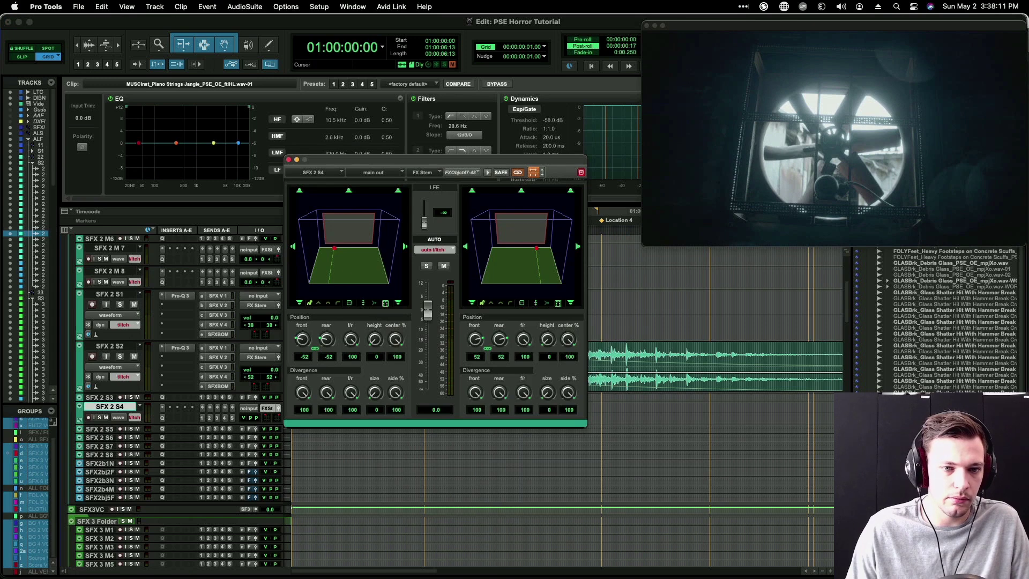
click(225, 418)
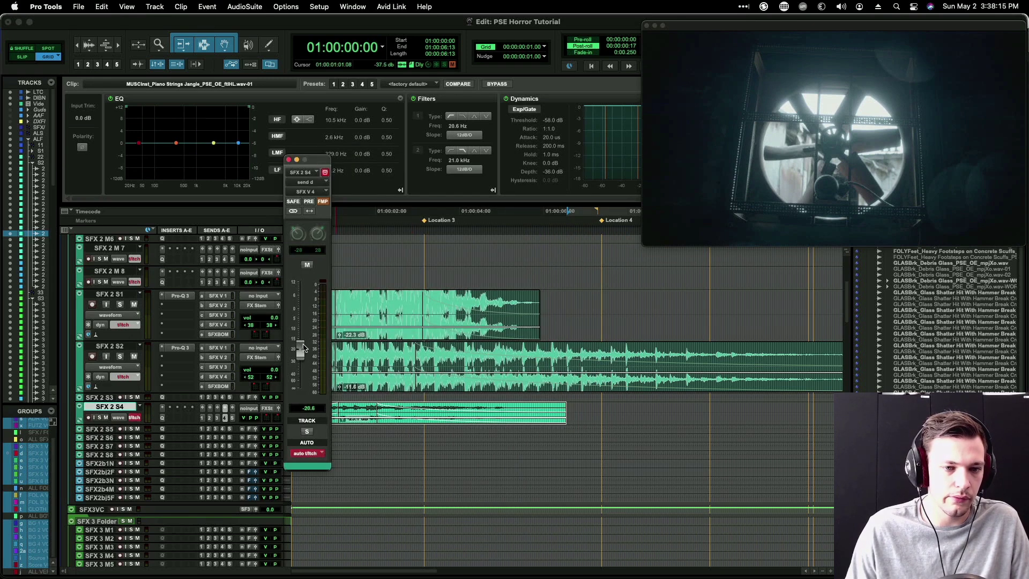
key(space)
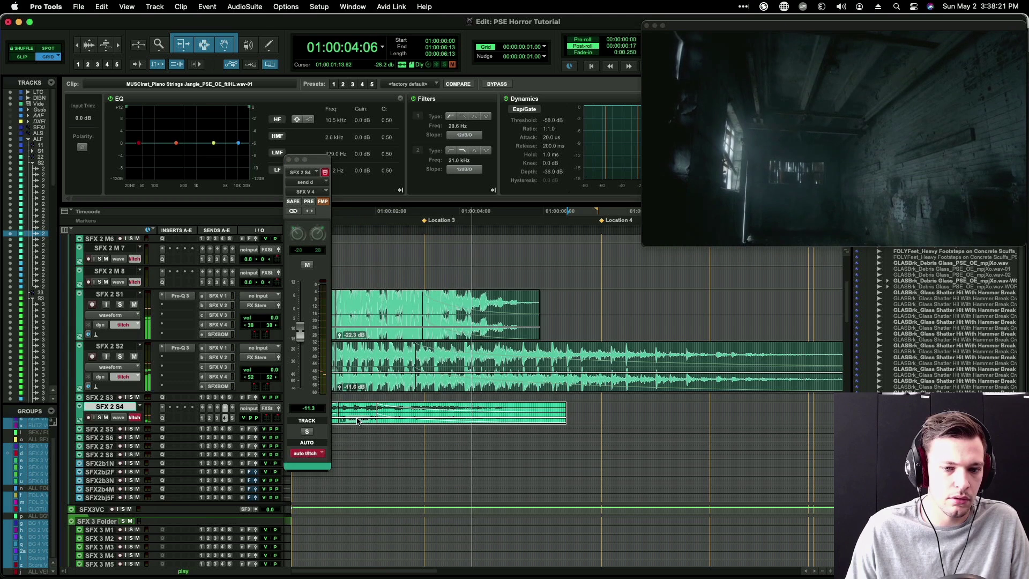
key(space)
Step: Trim the SFX 2 S4 string clip to about five seconds and raise its SFX V 4 send to -0.6 dB during playback
click(501, 406)
key(s)
click(418, 407)
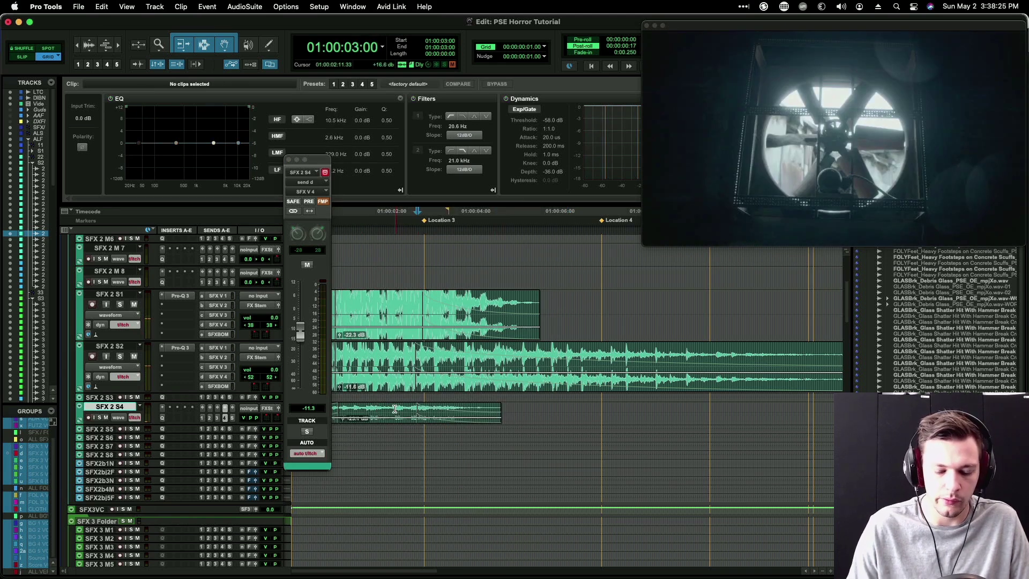
key(Return)
key(space)
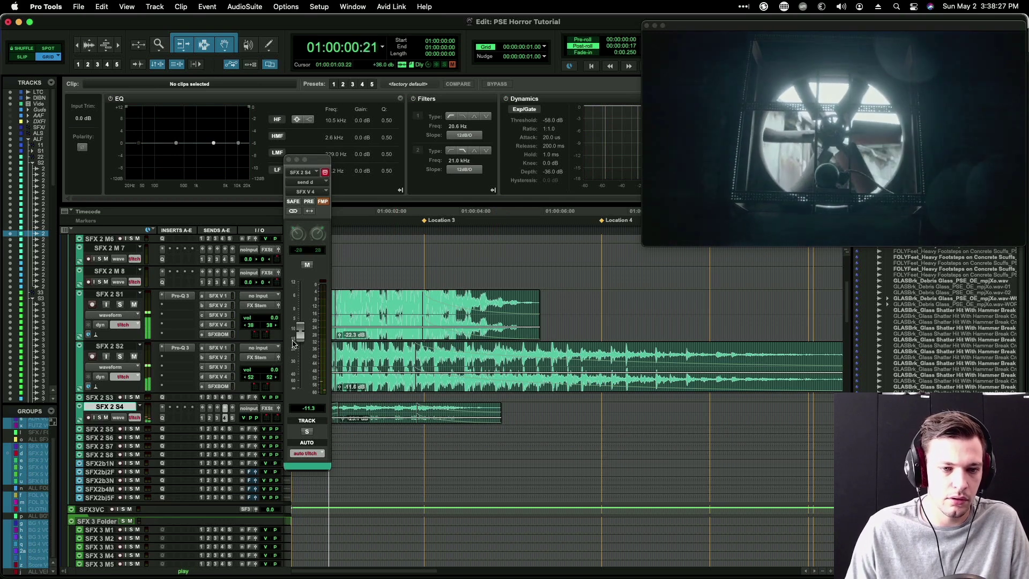
drag(300, 337, 299, 315)
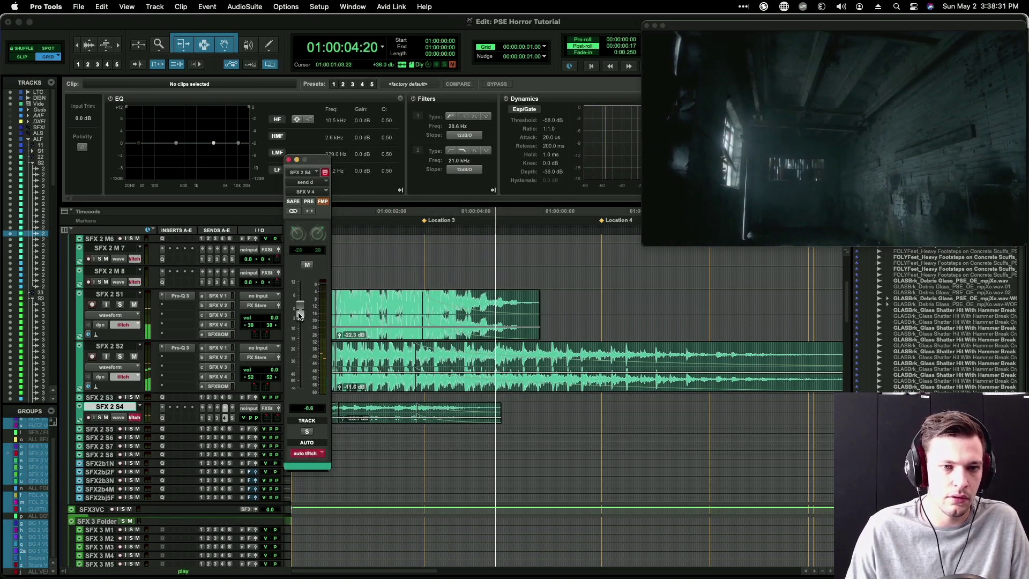
key(space)
click(289, 159)
Step: Review the clips on the SFX 3 and SFX 4 tracks from around 01:00:20:22 toward the end of the scene
key(r)
key(r)
key(r)
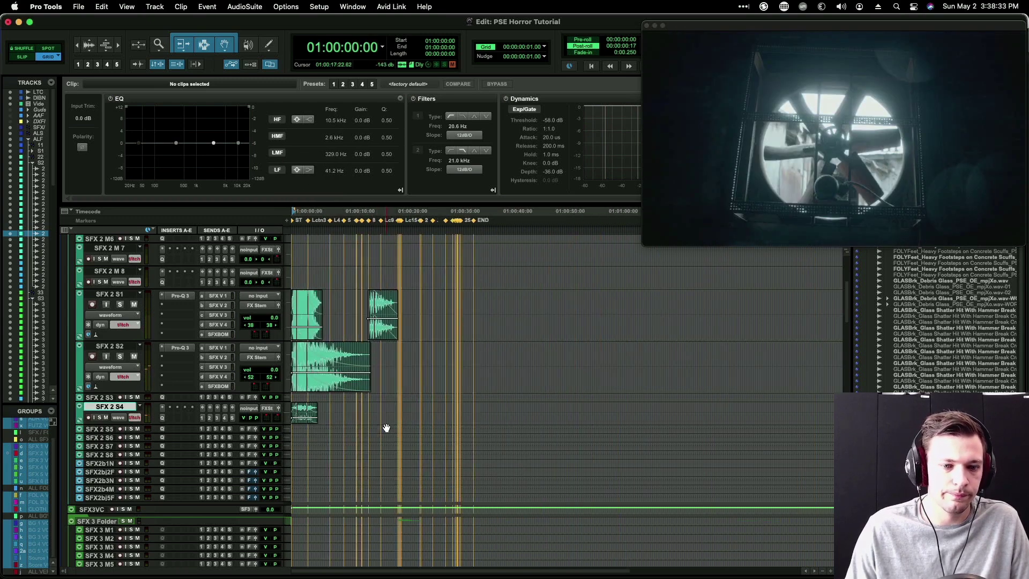
scroll(385, 426, down, 10)
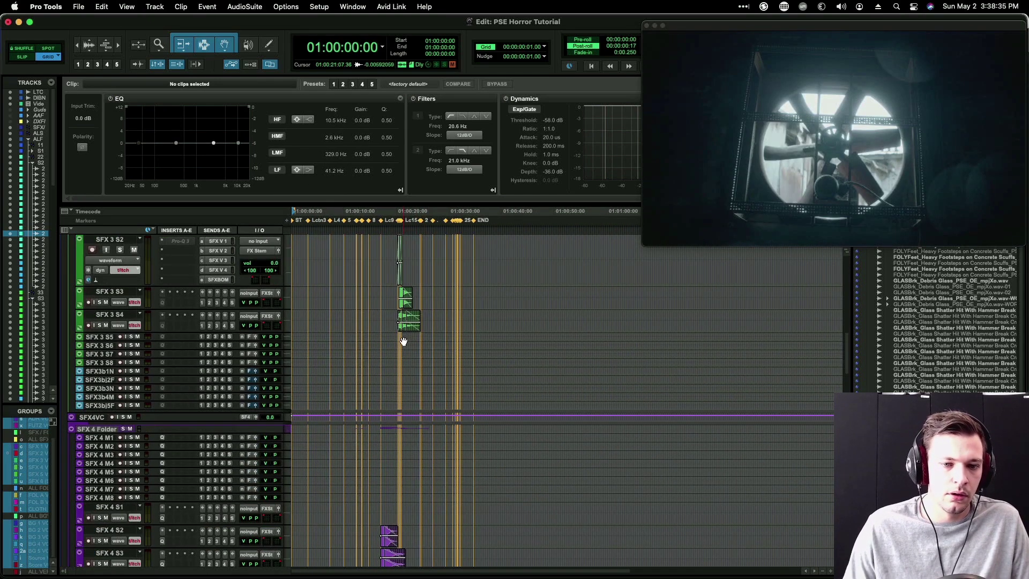
click(404, 341)
key(super+bracketright)
key(super+bracketright)
key(super+bracketright)
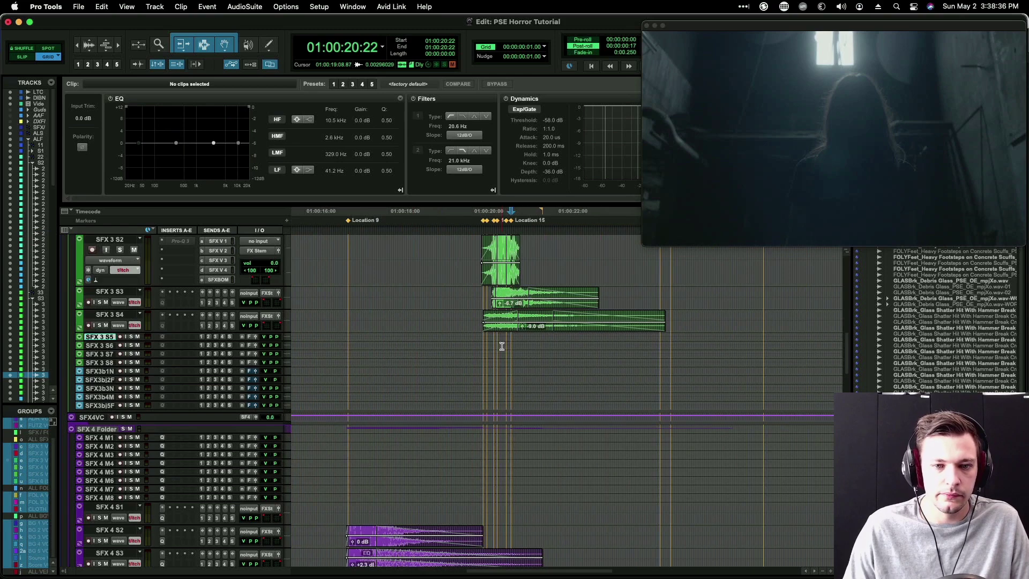
scroll(502, 345, up, 3)
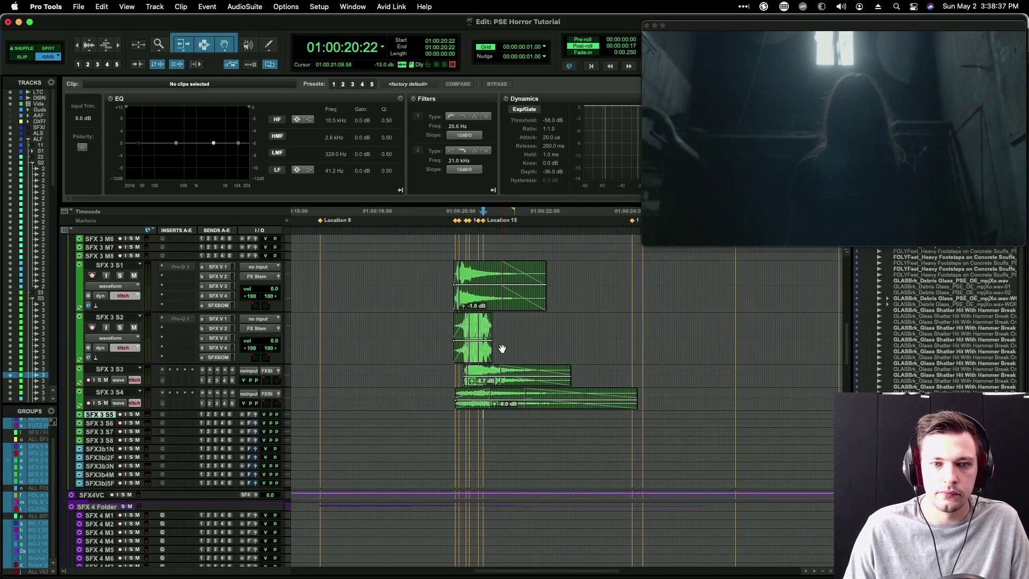
scroll(503, 346, right, 5)
click(465, 354)
key(r)
scroll(541, 349, right, 5)
key(super+Tab)
key(super+Tab)
scroll(451, 310, down, 15)
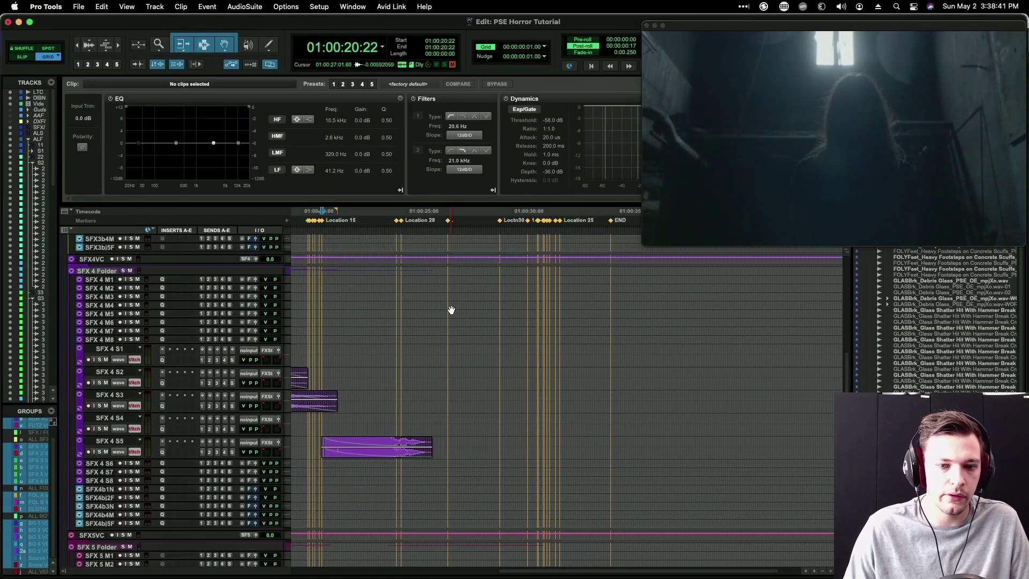
Step: Switch to SoundQ and search the sound library for "metal ronk"
key(super+Tab)
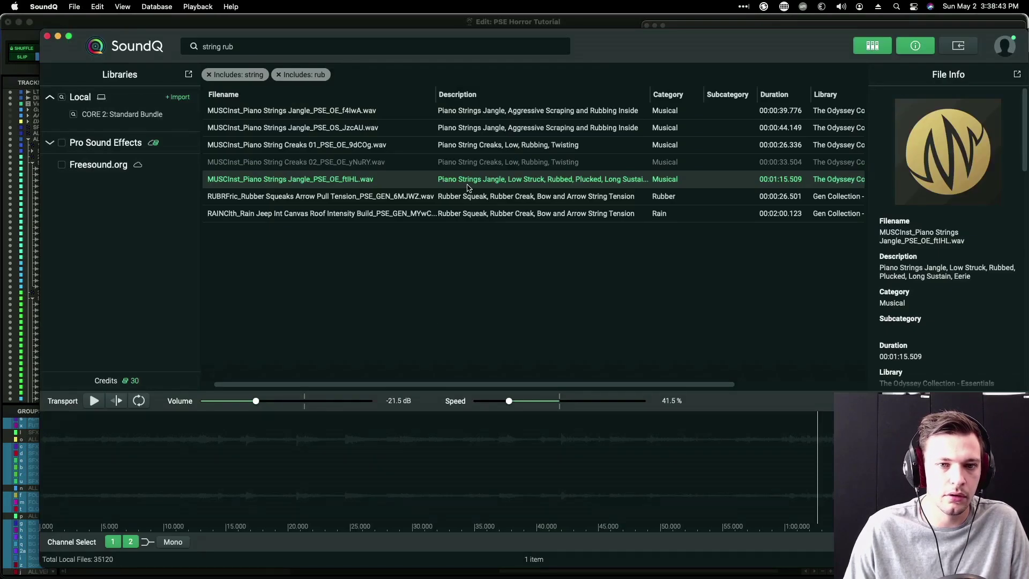
click(263, 44)
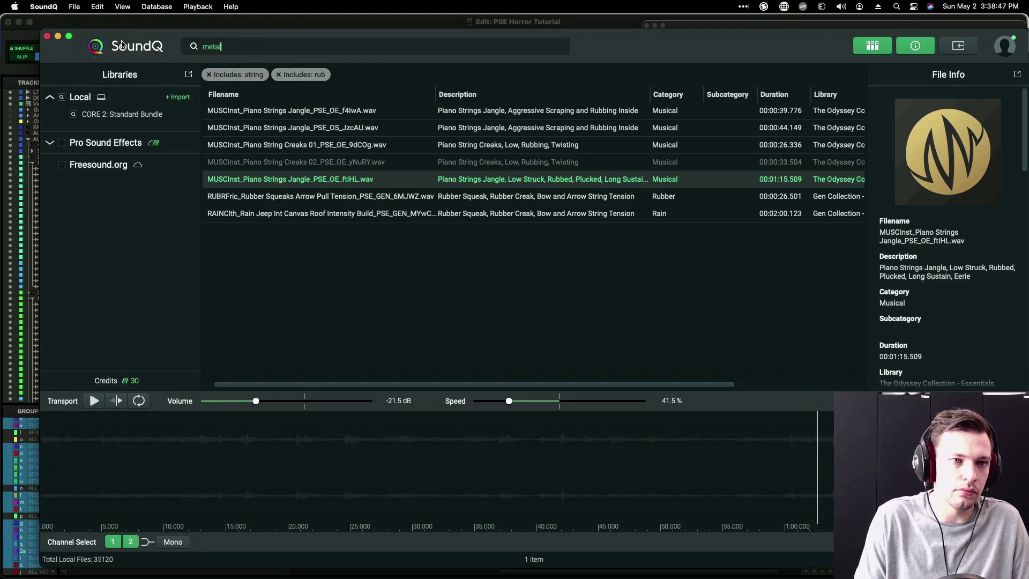
text(metal ronk)
key(Return)
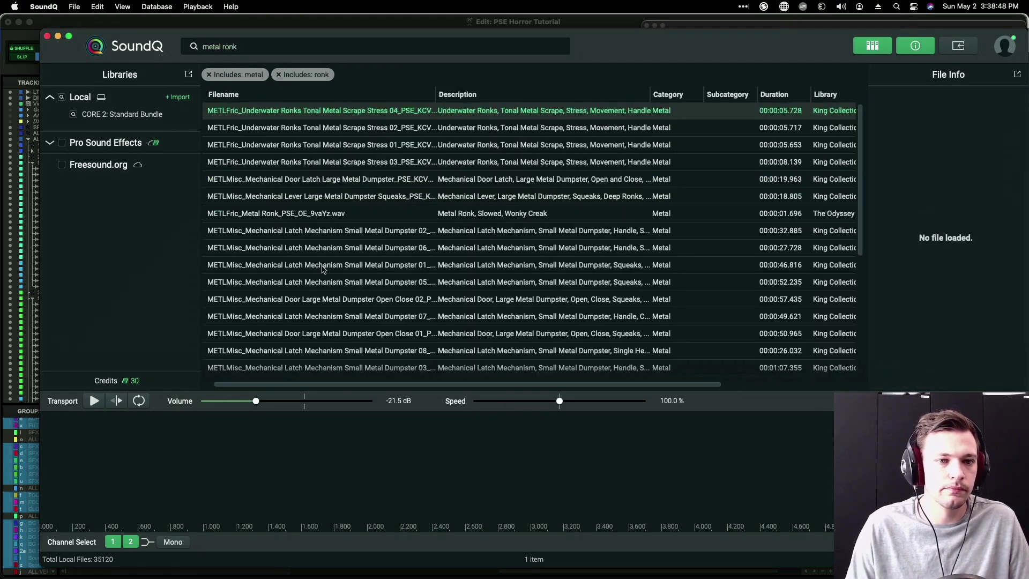
Step: Audition metal ronk results including Underwater Ronks 03, Large Metal Dumpster Squeaks 01, Truck Door Creak and Dock Ambience
click(300, 167)
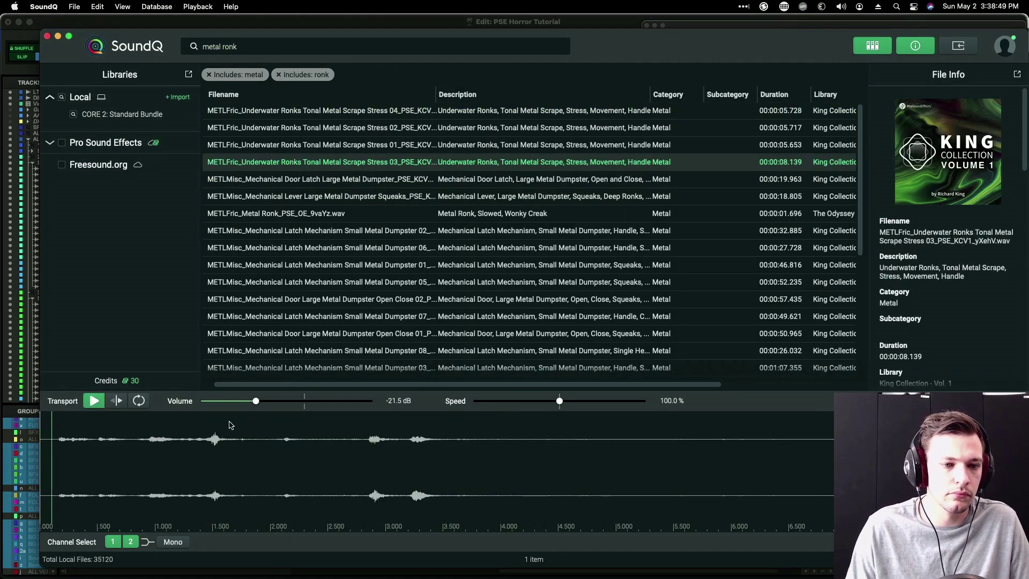
click(388, 247)
scroll(388, 242, down, 5)
click(407, 198)
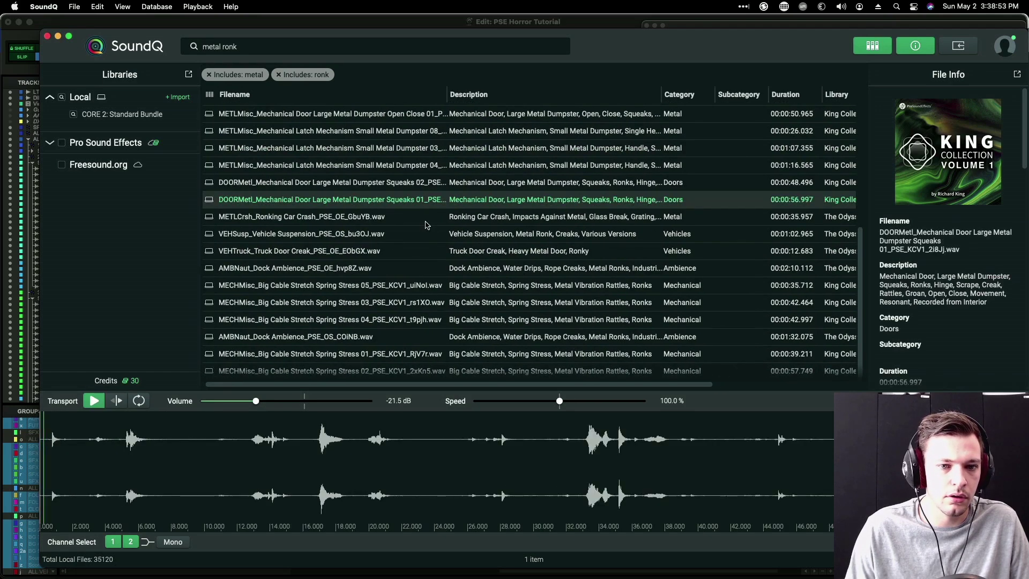
click(477, 251)
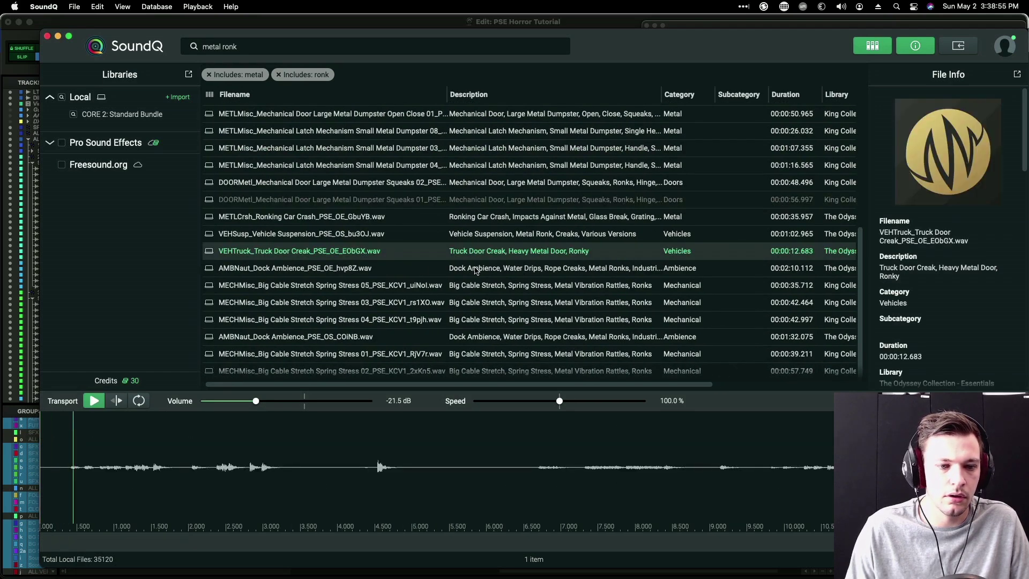
click(476, 269)
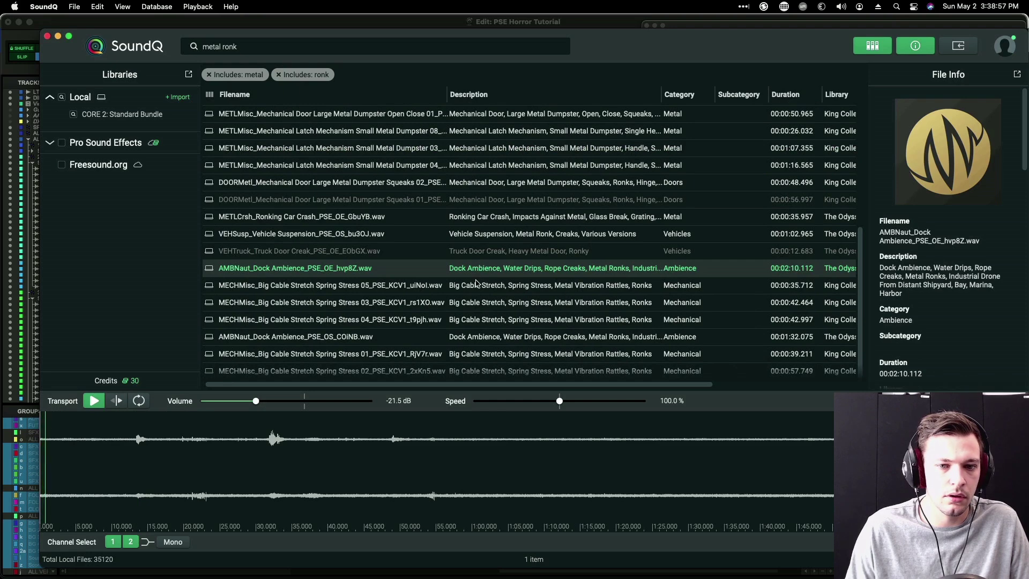
Step: Audition Big Cable Stretch Spring Stress 03 at -16.6 dB and select its section from about 9 to 12 seconds
click(488, 302)
click(242, 445)
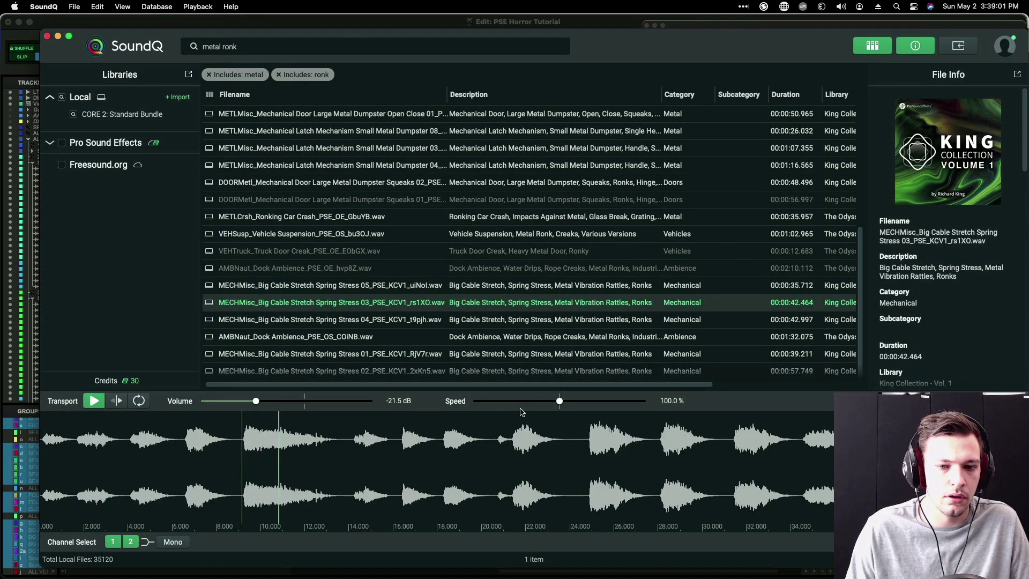
key(space)
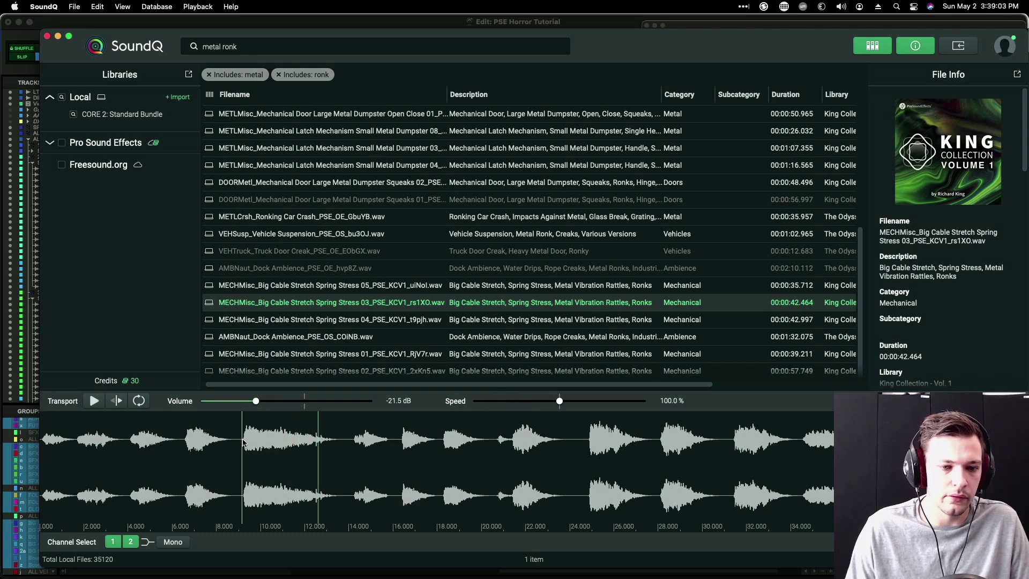
key(space)
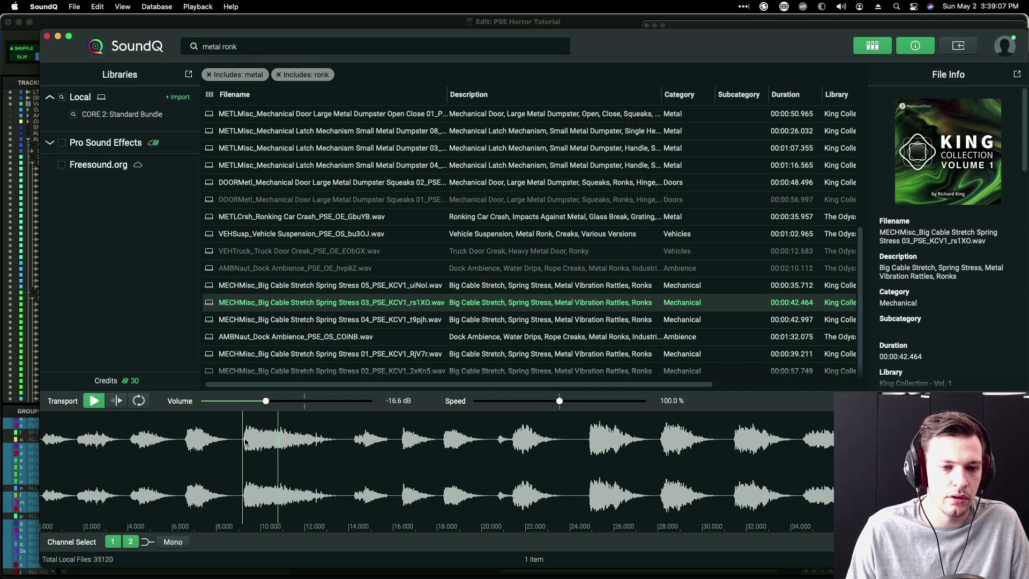
drag(243, 440, 314, 437)
Step: Spot the selected cable stretch section onto SFX 5 S2 in Pro Tools so it starts at 01:00:31:04
key(super+Tab)
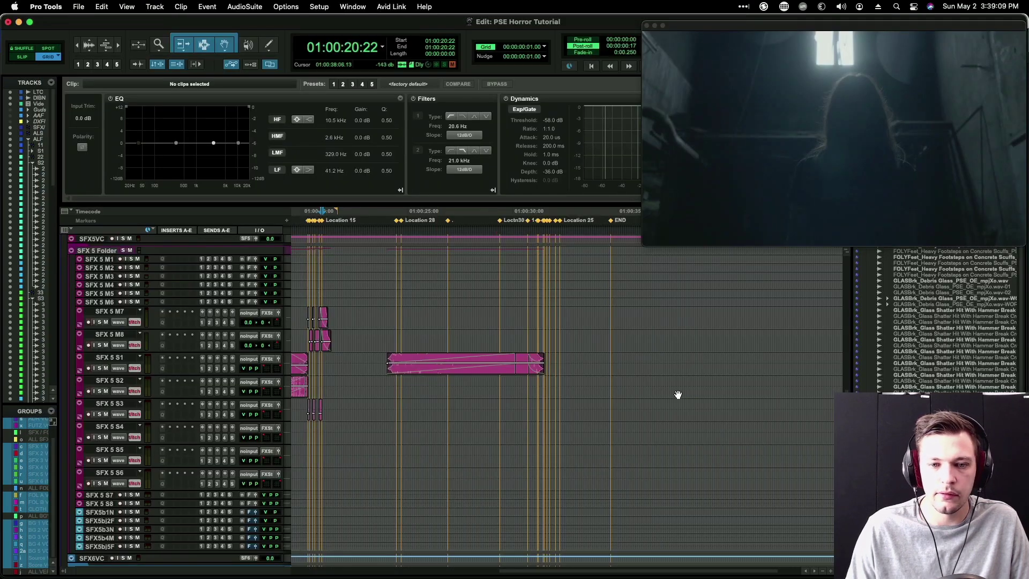
drag(527, 381, 564, 382)
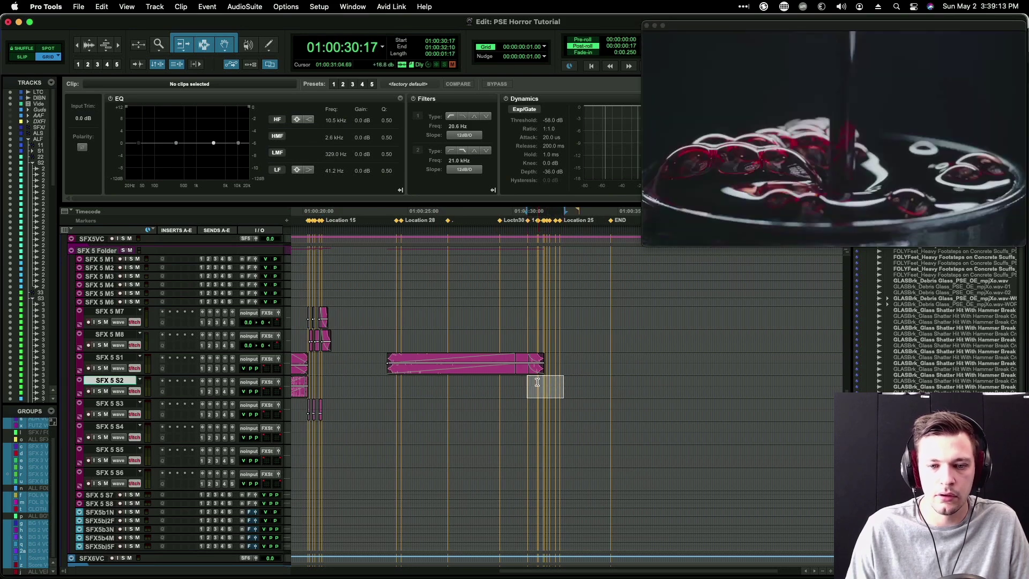
key(super+Tab)
key(s)
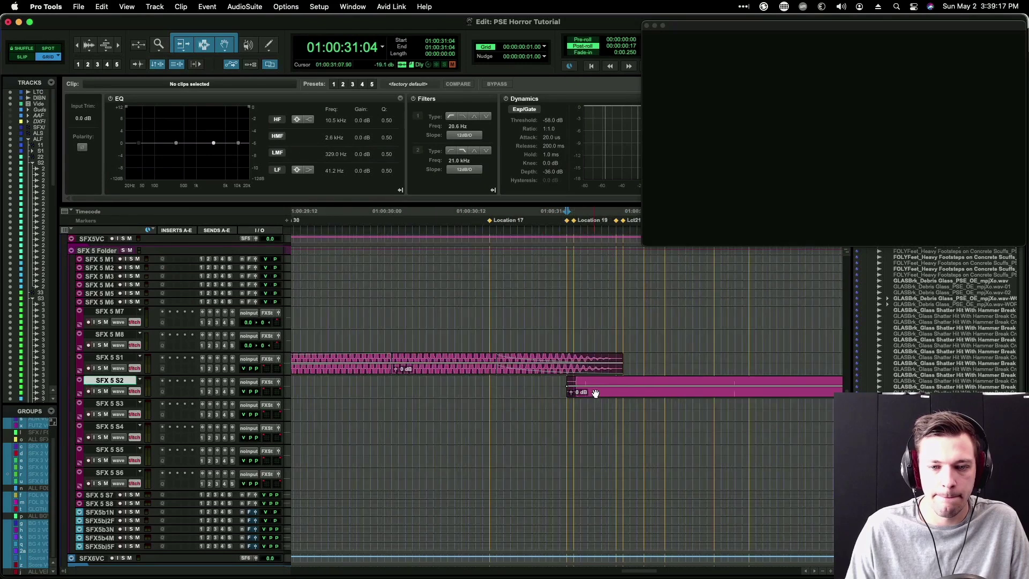
Step: Give the SFX 5 S2 cable stretch clip a short fade-in ending at Location 18 and split the clip at 01:00:31:10
drag(560, 395, 757, 377)
click(557, 380)
click(544, 381)
click(763, 380)
key(b)
key(r)
key(t)
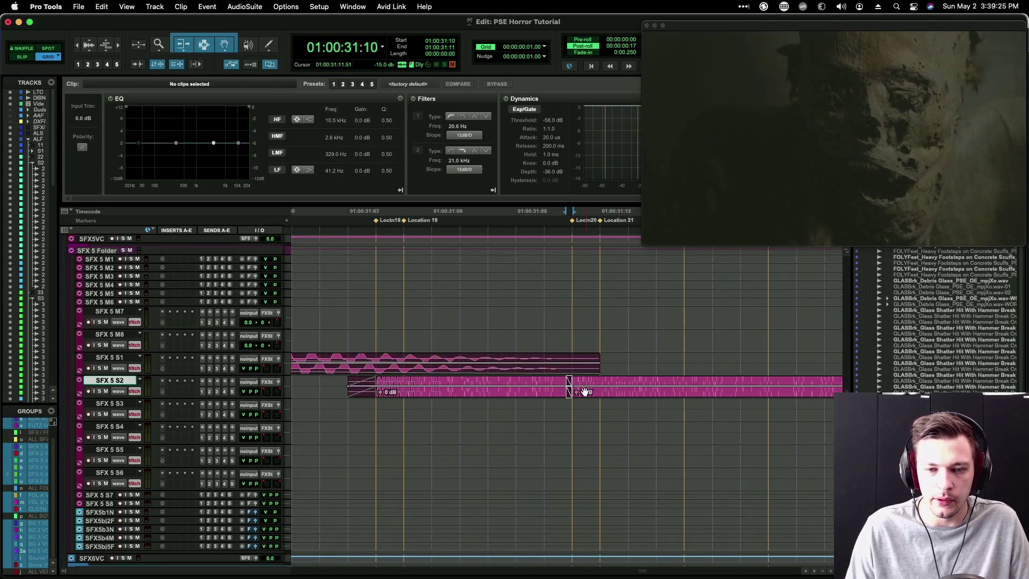
Step: Trim the start of the second cable stretch piece on SFX 5 S2 to Location 21
click(599, 383)
key(a)
key(r)
Step: Split the remaining cable stretch clip on SFX 5 S2 at 01:00:31:18, Location 23
drag(601, 378, 680, 381)
click(638, 380)
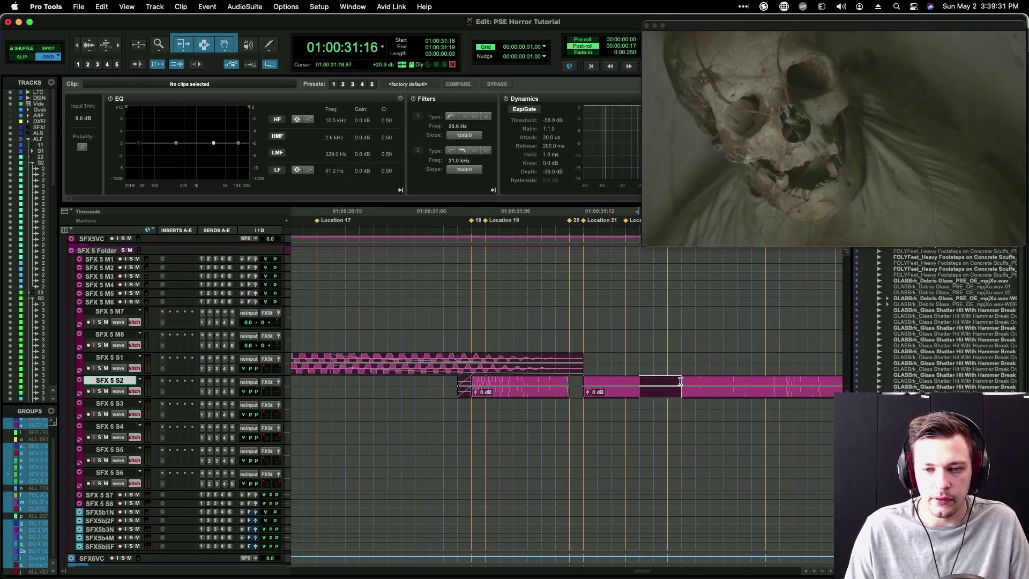
click(674, 381)
key(b)
drag(671, 381, 668, 381)
key(r)
scroll(643, 381, right, 2)
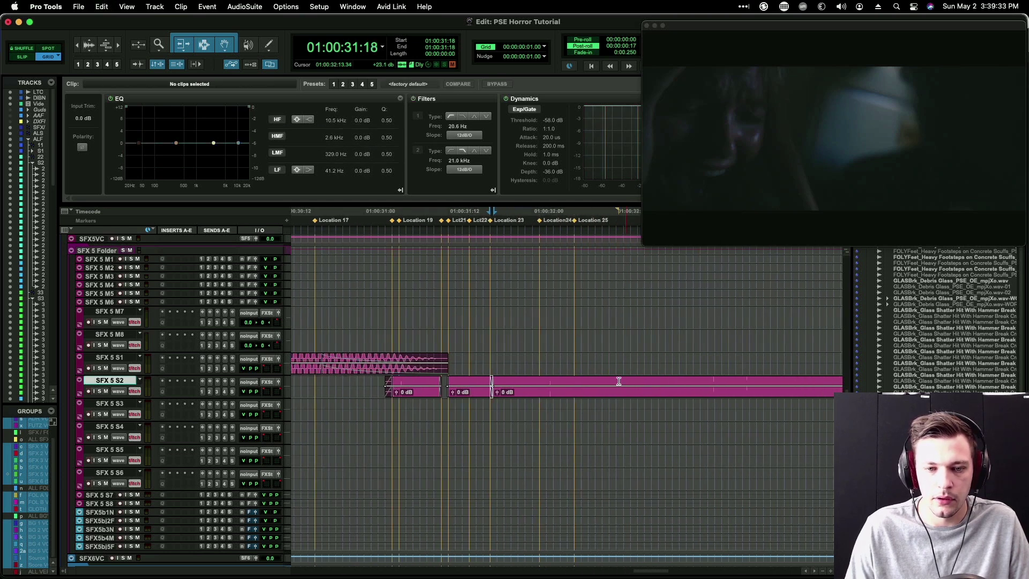
Step: Split the clip at Location 24 and trim the piece before it to start at 01:00:31:21, with a fade-in ending at 01:00:31:22
click(555, 380)
key(super+bracketright)
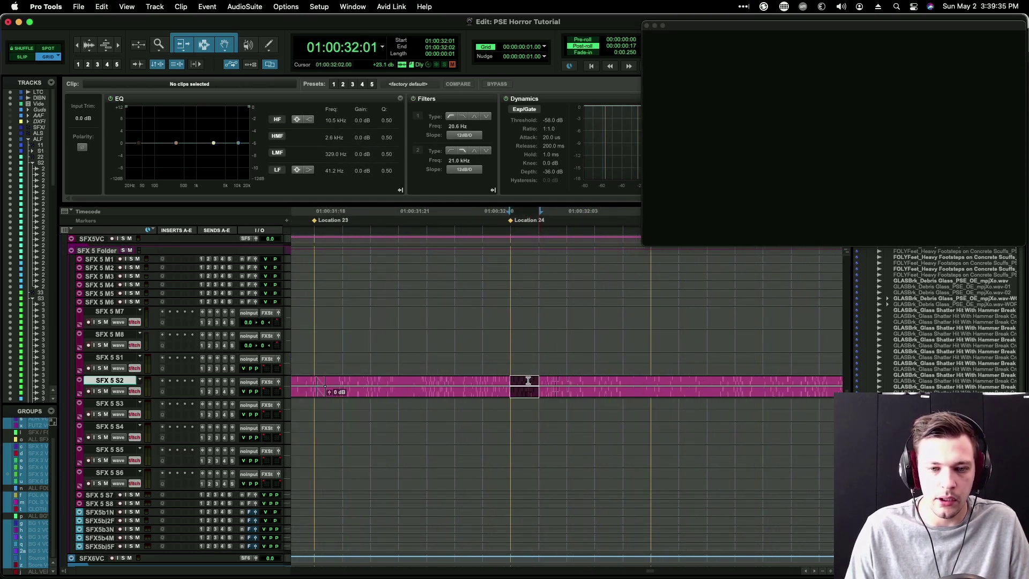
key(super+e)
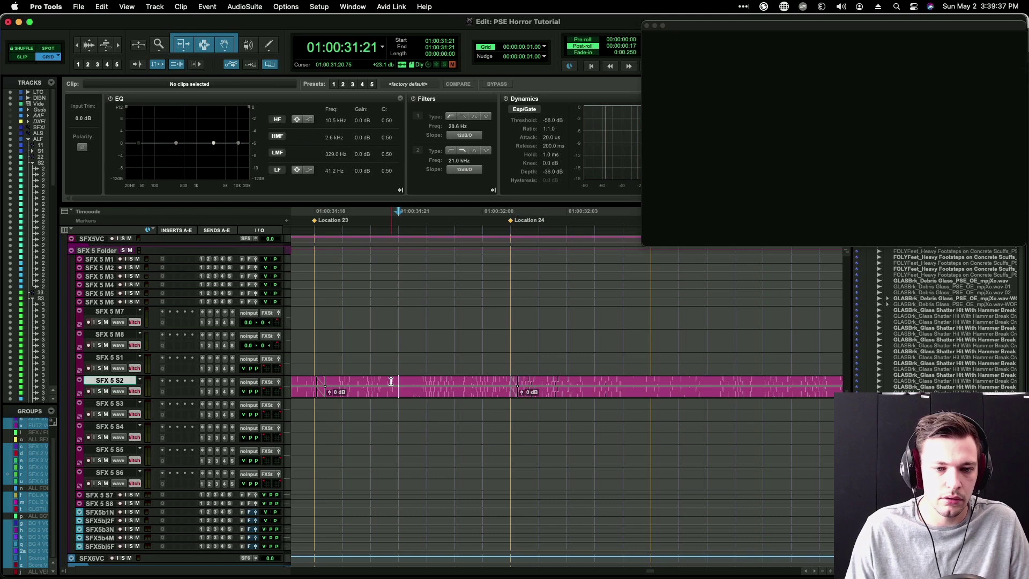
key(a)
drag(403, 381, 443, 381)
key(f)
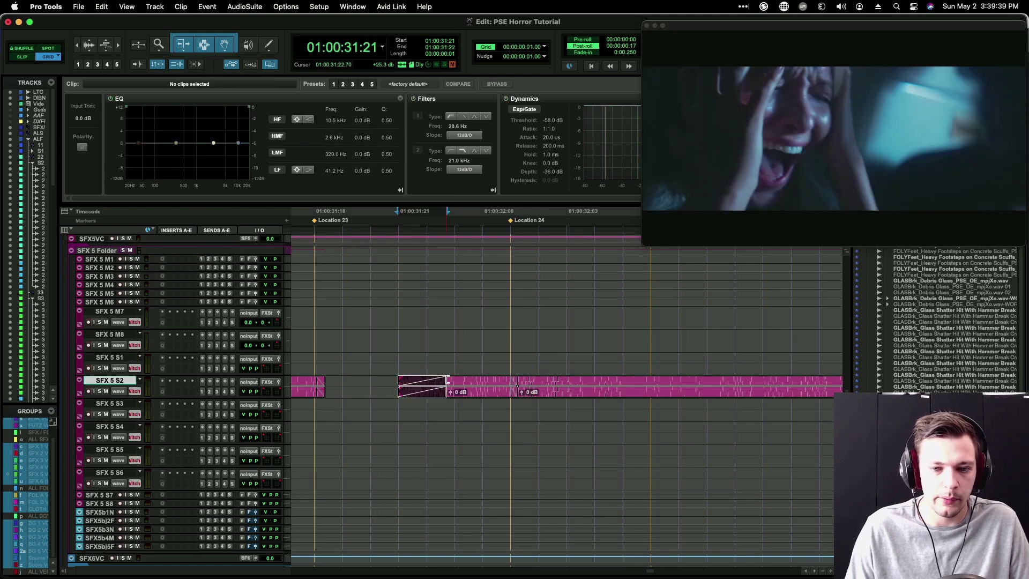
Step: Trim the start of the last cable stretch piece to Location 25 and fade it in from 01:00:32:05 to 01:00:32:06
key(r)
click(611, 381)
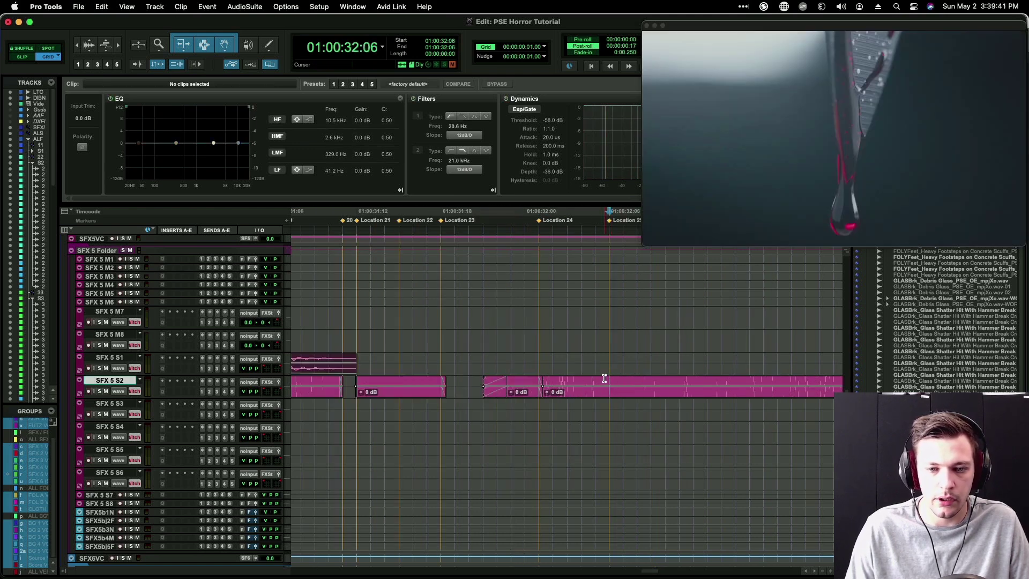
key(a)
drag(611, 381, 604, 381)
key(f)
key(r)
key(r)
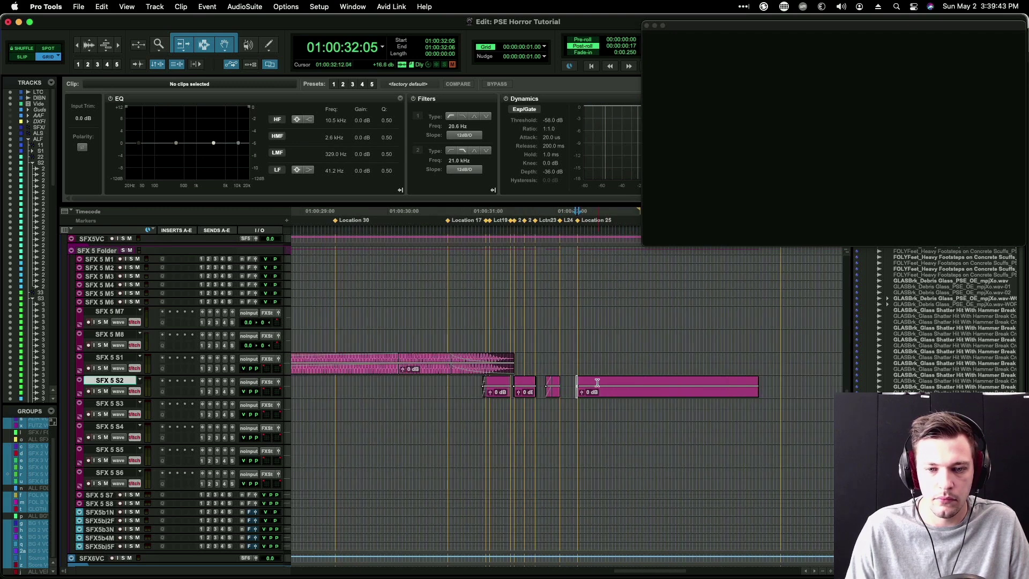
Step: Fade out the last cable stretch piece from 01:00:32:09 to its end at 01:00:34:09
click(602, 394)
key(super+f)
key(Return)
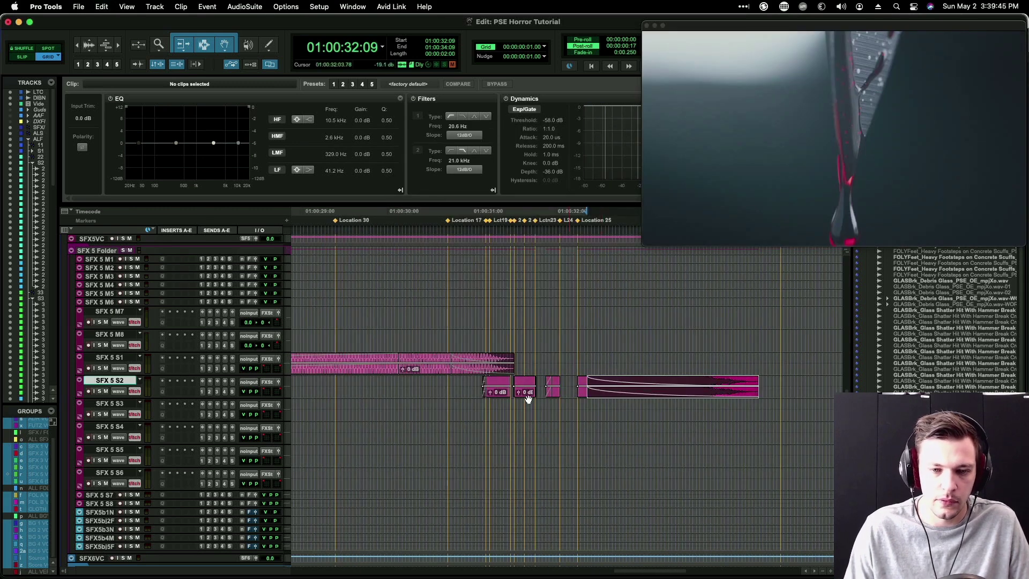
Step: Move the four cable stretch clips from SFX 5 S2 to SFX 4 S1 and lower their clip gain to -4.9 dB
drag(464, 381, 815, 387)
drag(741, 386, 676, 394)
scroll(728, 402, down, 5)
scroll(692, 430, up, 15)
scroll(684, 321, down, 10)
scroll(638, 390, down, 5)
scroll(627, 388, up, 4)
Step: Solo SFX 4 S1 and raise its send d to SFX V 4 to about -6.6 dB during playback
key(shift+s)
key(space)
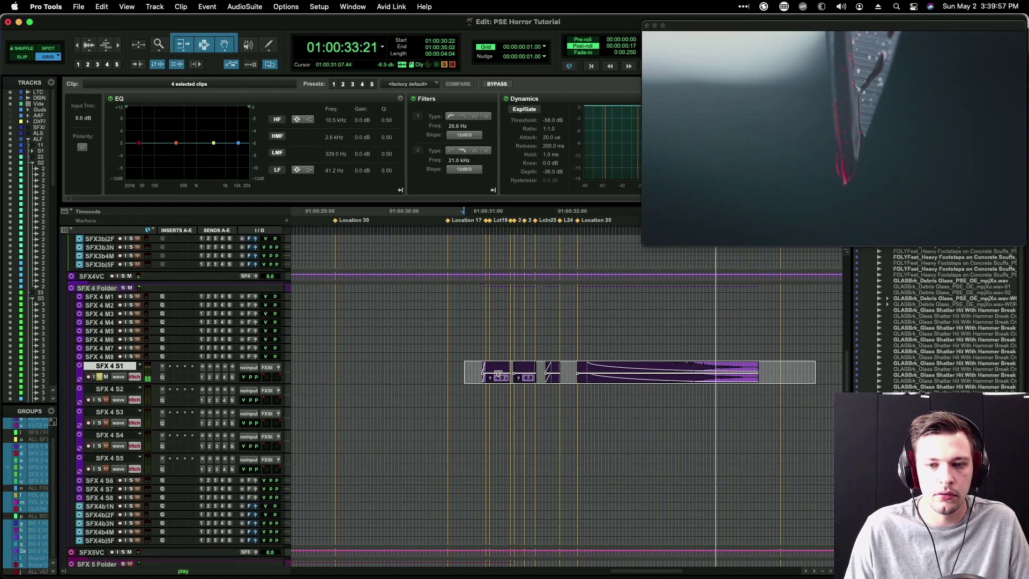
key(space)
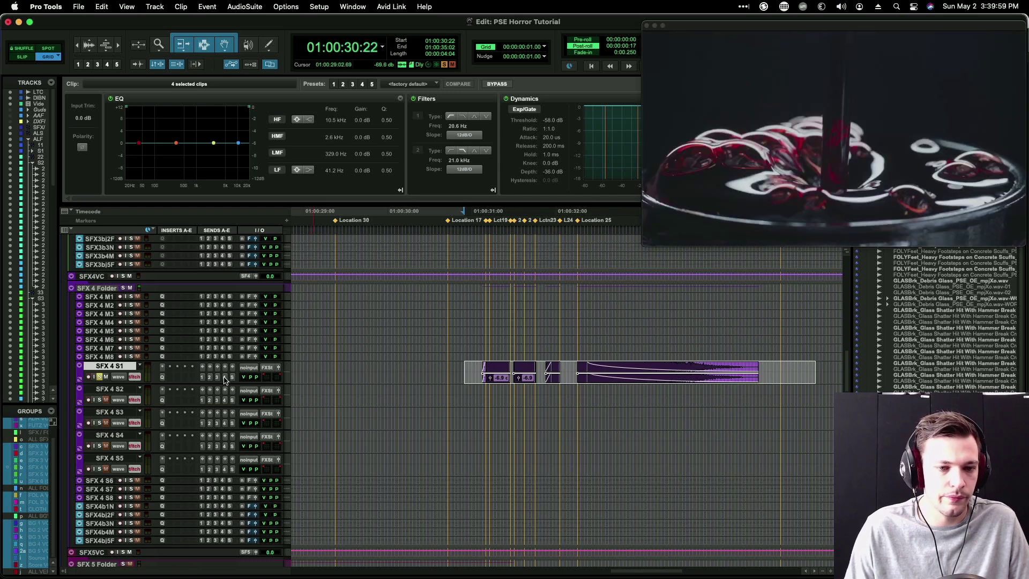
click(225, 377)
key(space)
drag(301, 391, 315, 318)
key(space)
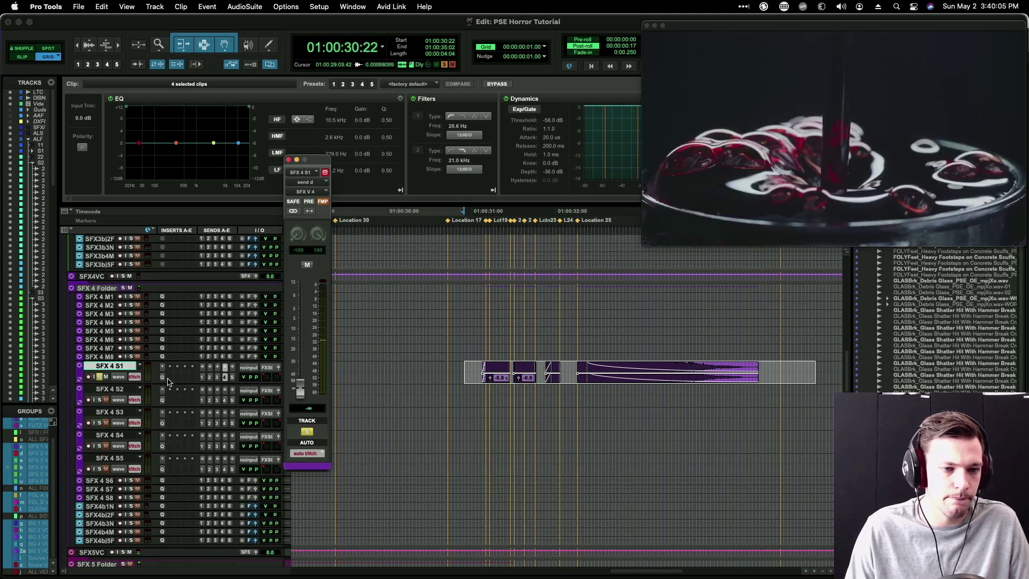
Step: Apply an 18 dB/oct high cut at about 194 Hz in FabFilter Pro-Q 3 on SFX 4 S1 during playback
click(162, 377)
key(space)
key(space)
drag(936, 255, 712, 263)
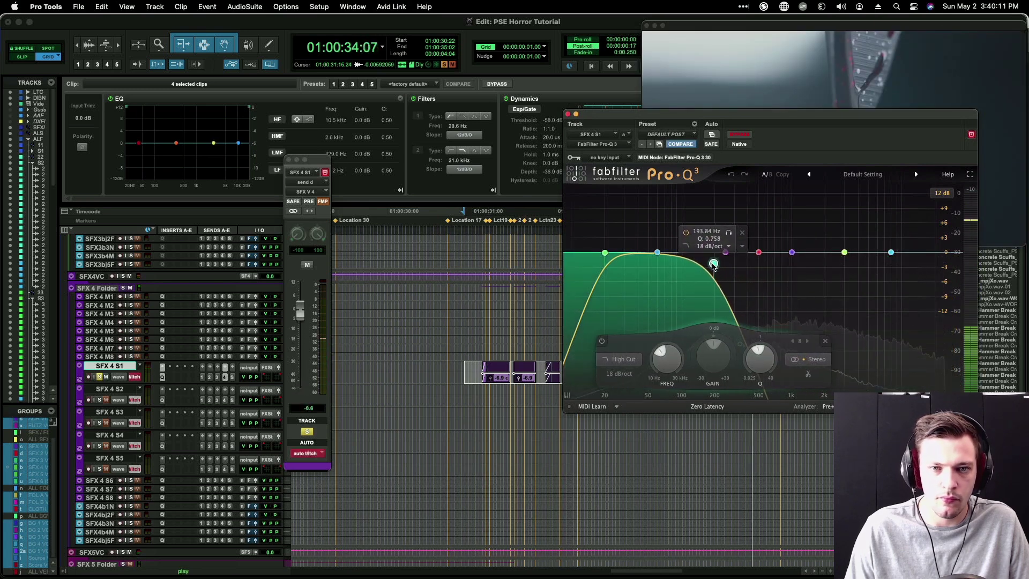
click(567, 114)
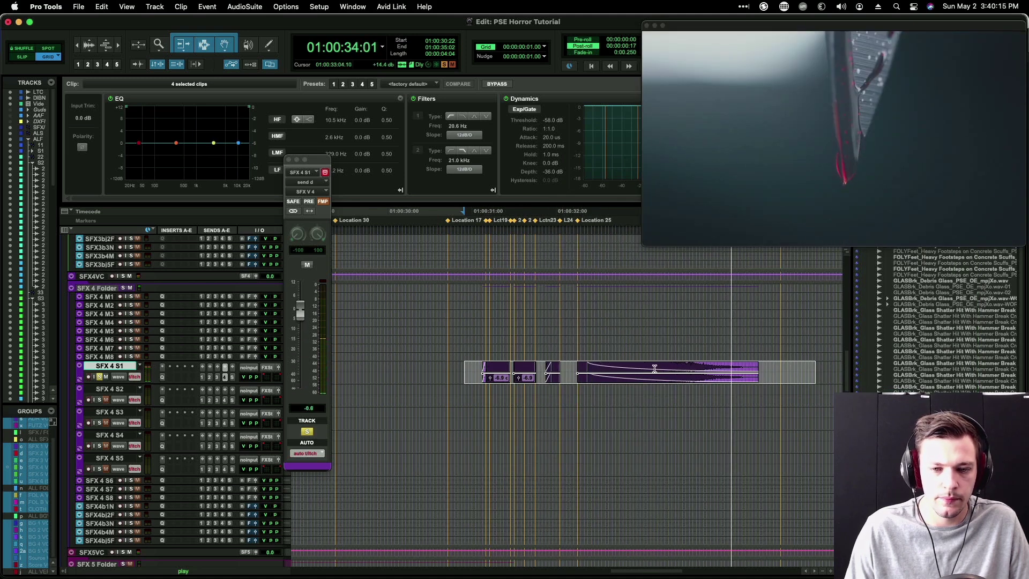
key(space)
Step: Switch to SoundQ and audition Big Cable Stretch Spring Stress 03 and 04 at several points
click(576, 391)
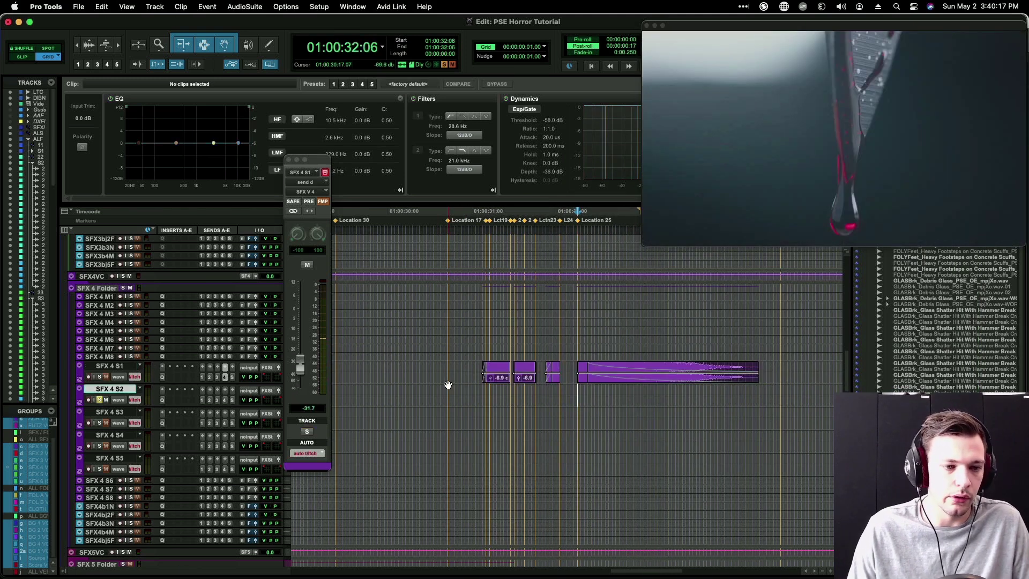
key(super+Tab)
click(586, 466)
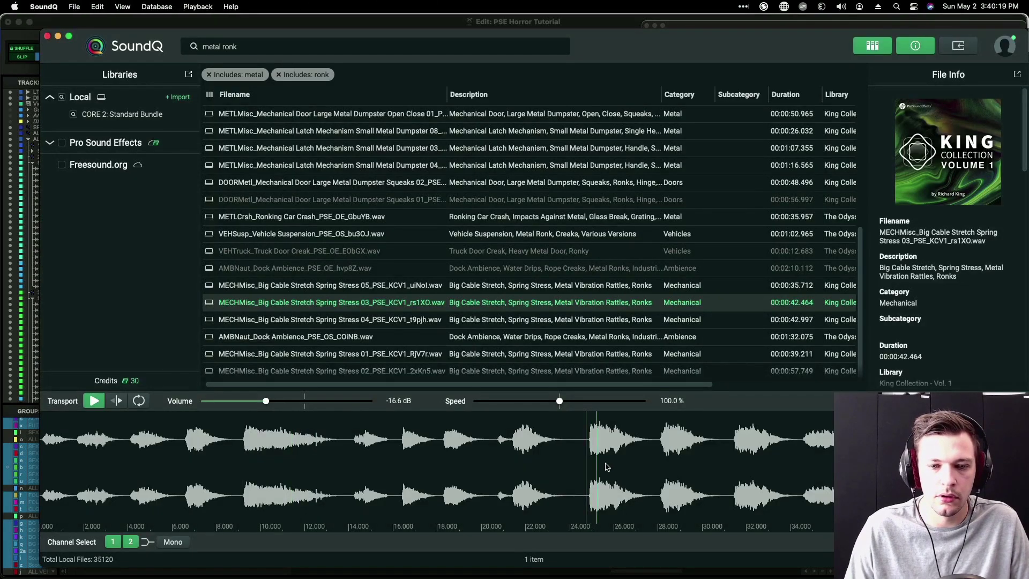
click(509, 442)
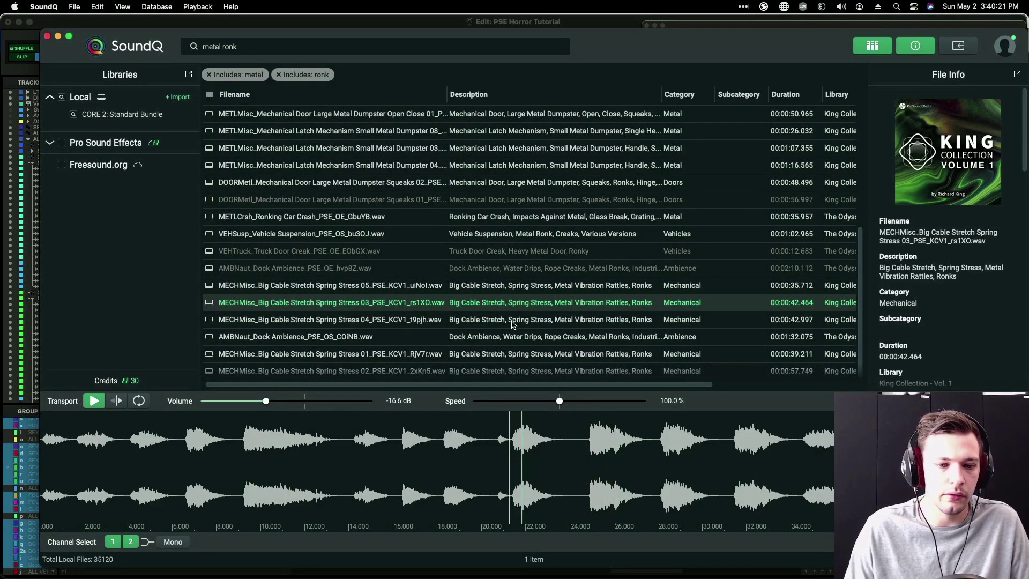
click(511, 322)
click(183, 438)
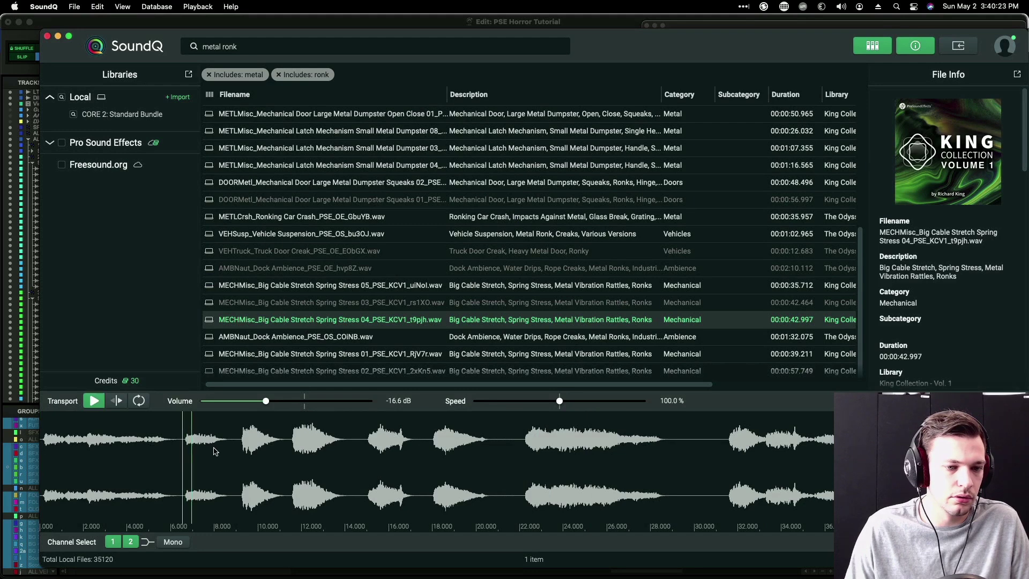
click(242, 445)
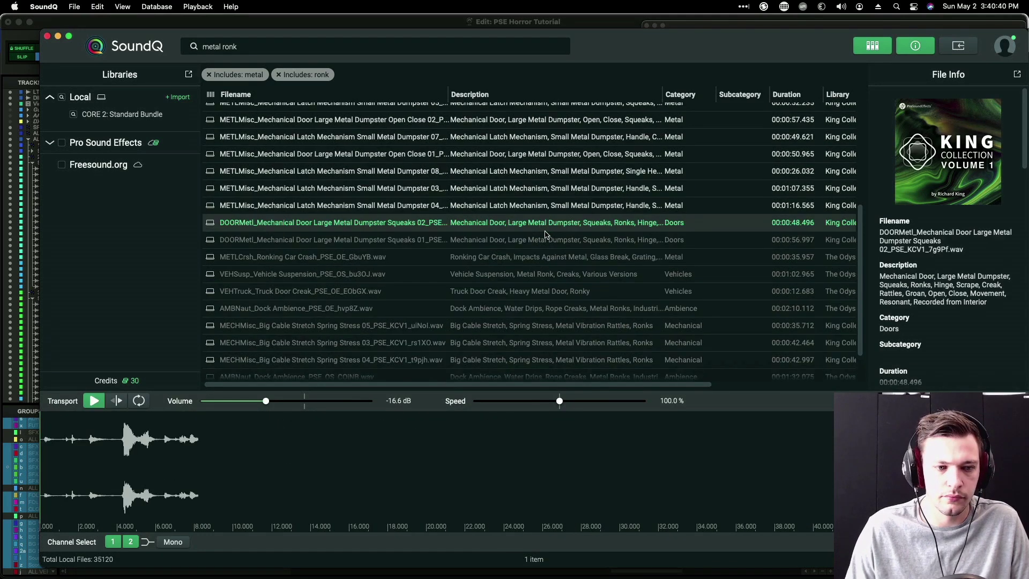
Step: Audition Mechanical Door Large Metal Dumpster Squeaks 02 and select its section from about 11 to 14 seconds
scroll(558, 250, up, 5)
click(265, 440)
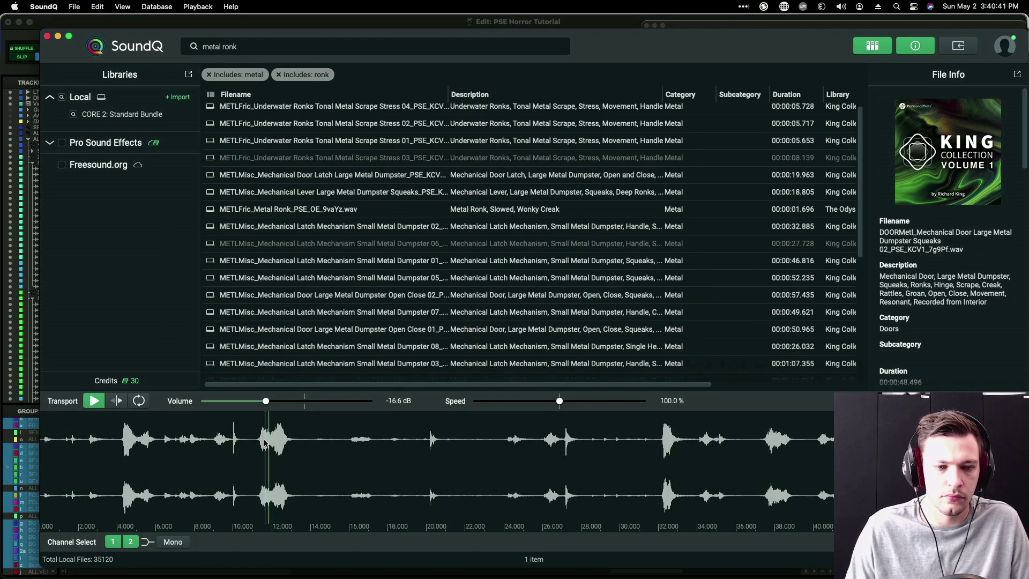
drag(261, 445, 307, 440)
Step: Spot the selected dumpster squeak section onto SFX 5 S2 in Pro Tools at 01:00:27:10
key(super+Tab)
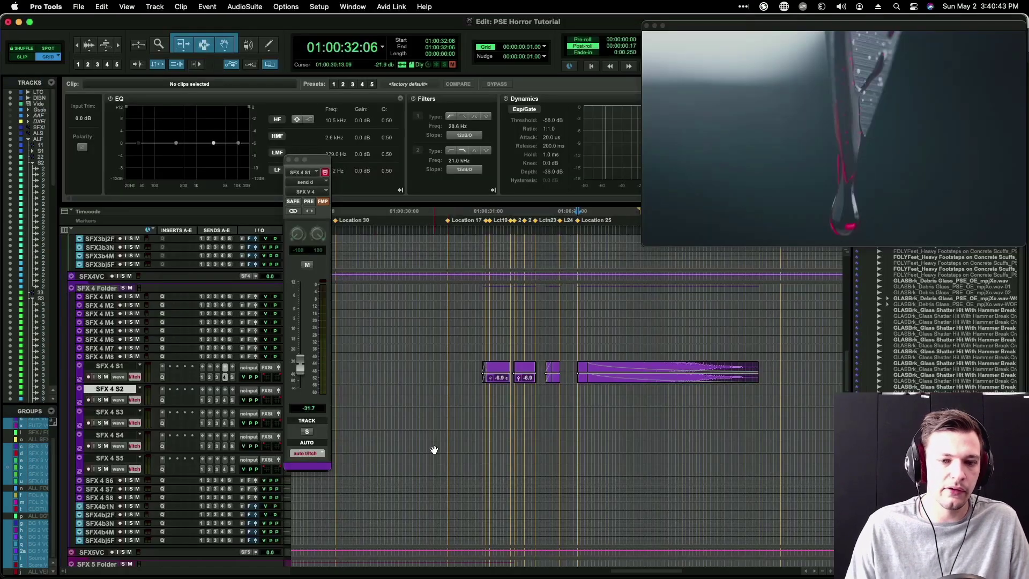
scroll(459, 401, down, 10)
key(r)
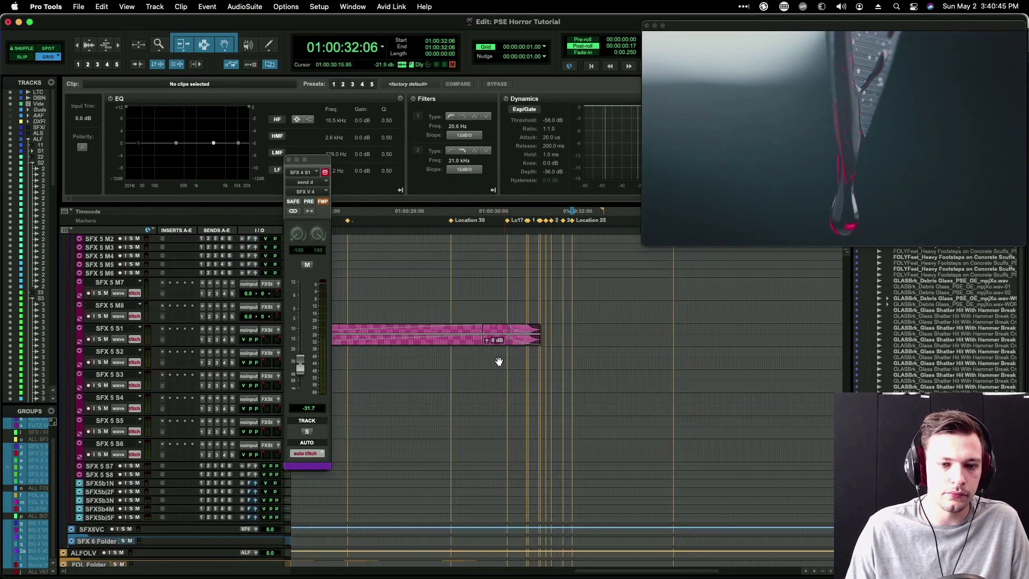
click(369, 356)
key(super+Tab)
key(s)
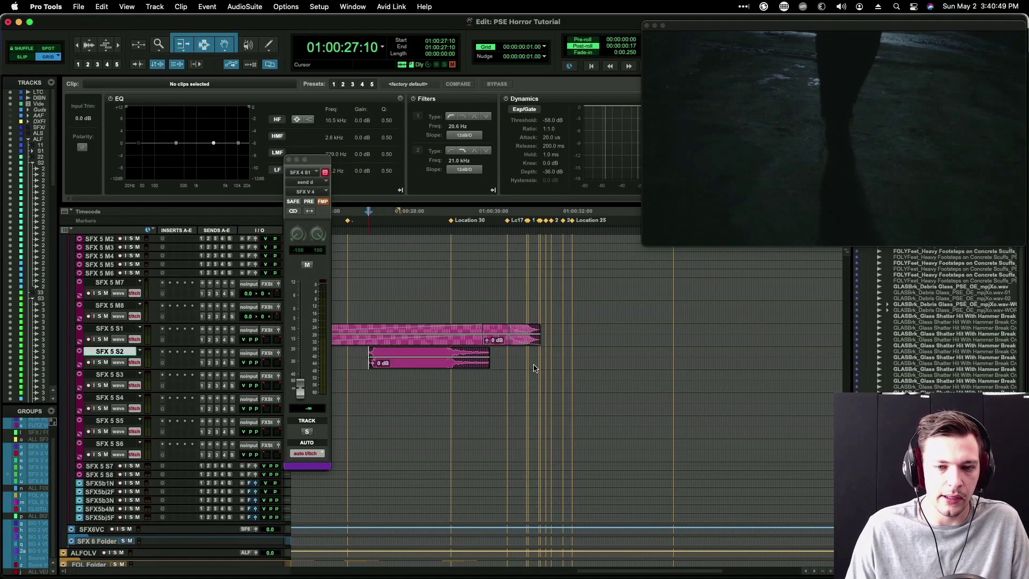
Step: Give the dumpster squeak clip on SFX 5 S2 a short fade-in and a fade-out starting at 01:00:29:02
scroll(533, 367, left, 3)
click(463, 352)
key(d)
click(517, 352)
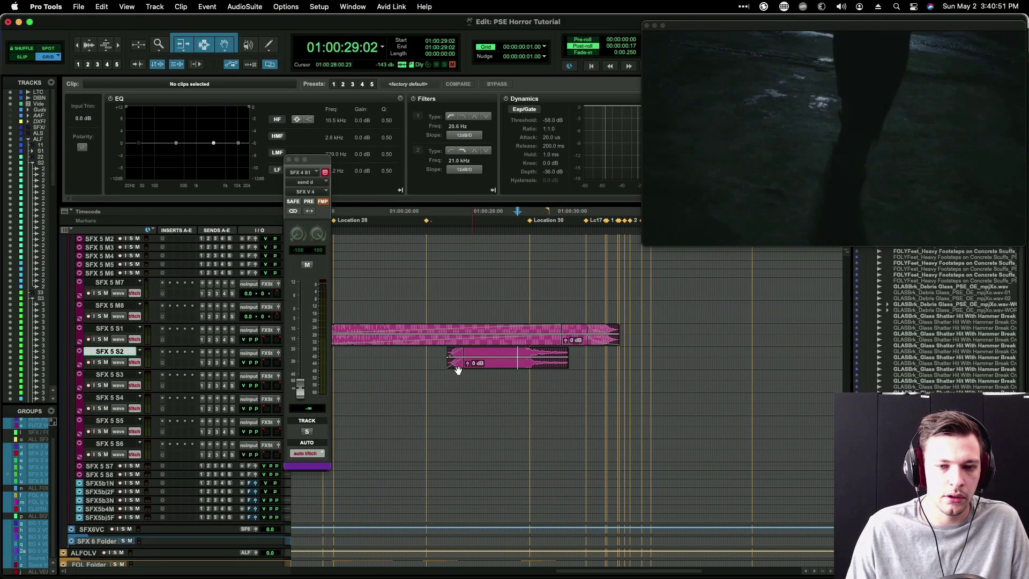
key(g)
Step: Lower the dumpster squeak clip's gain to -13.8 dB and move it to start at 01:00:24:01 on SFX 5 S2
click(498, 363)
scroll(722, 371, left, 13)
key(r)
drag(711, 367, 635, 361)
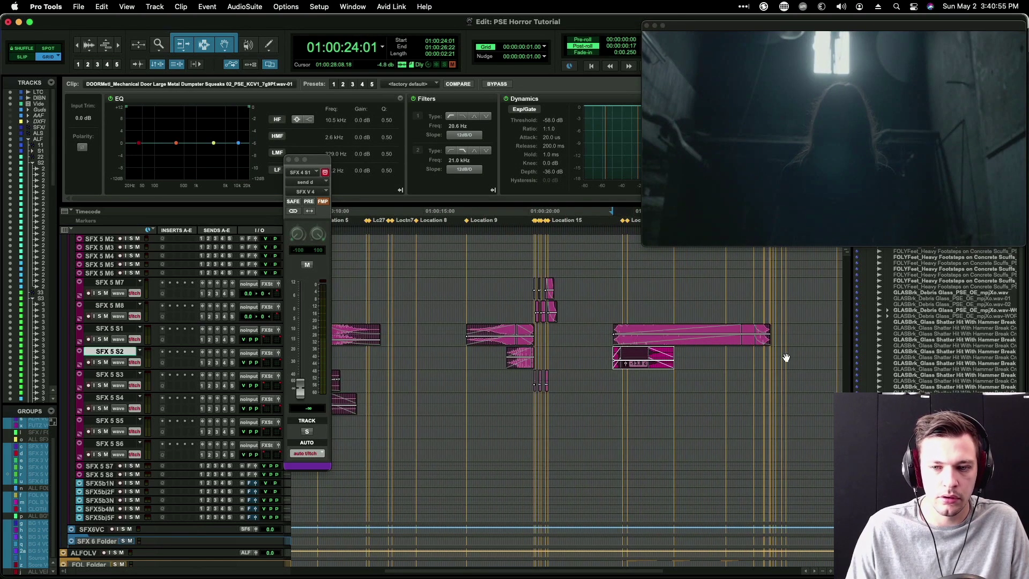
Step: Extend the SFX 5 S2 selection to 01:00:33:07 and open the SoundToys Little Plate reverb for offline processing
shift+click(806, 356)
click(233, 5)
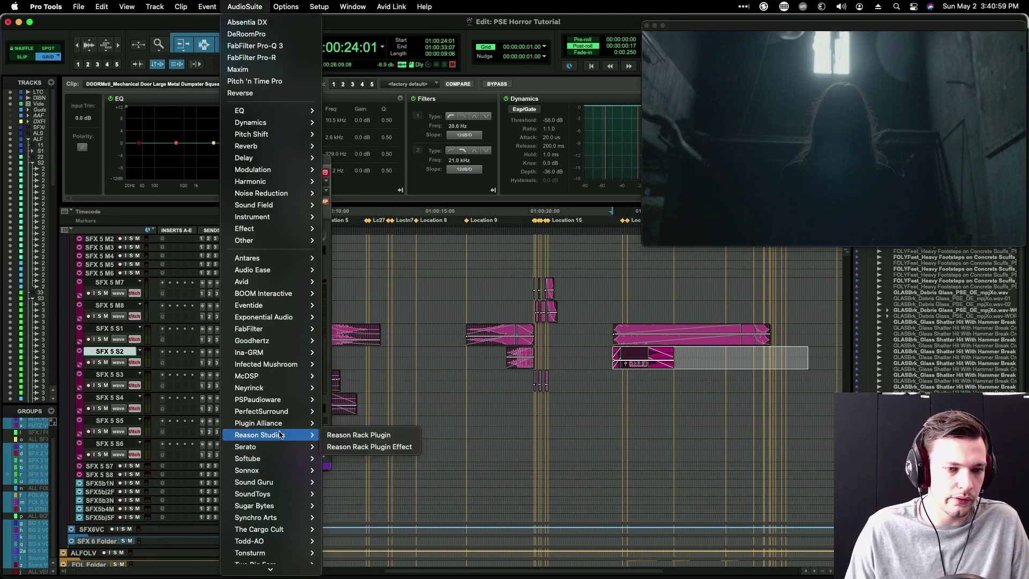
mouse_move(273, 493)
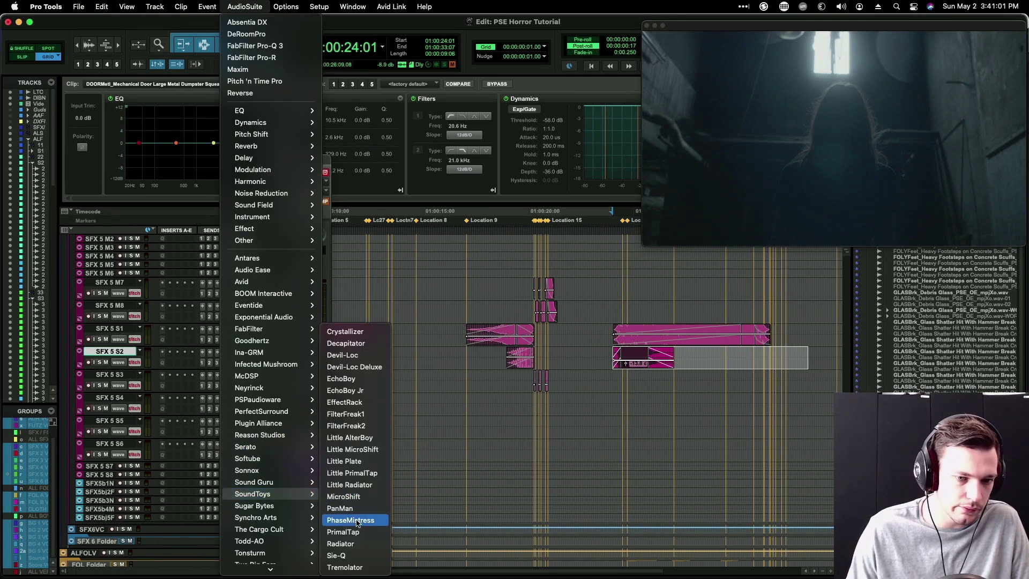
click(366, 462)
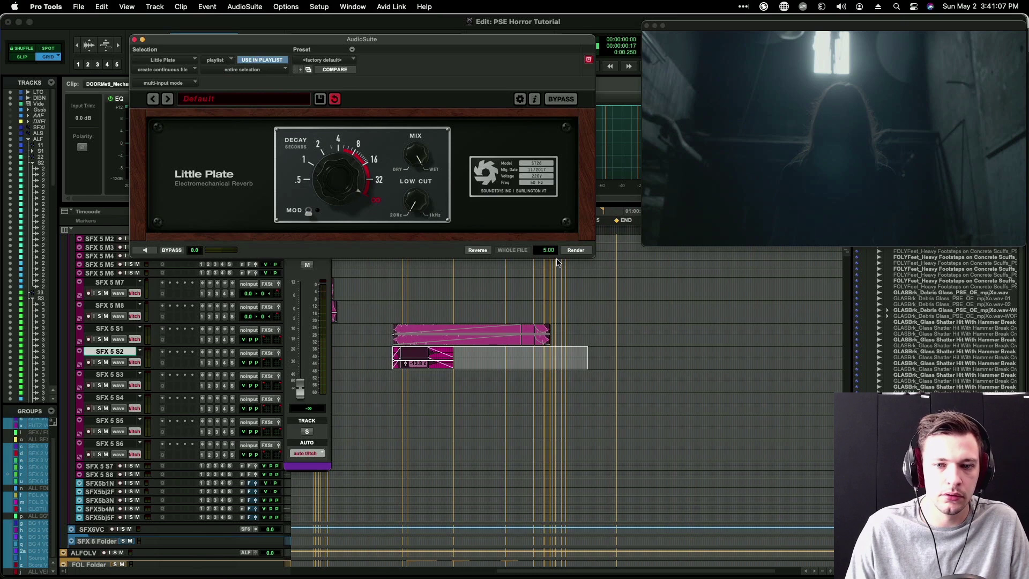
Step: Keep a dry copy of the dumpster squeak clip on SFX 5 S3 and render Little Plate across the SFX 5 S2 selection
click(575, 250)
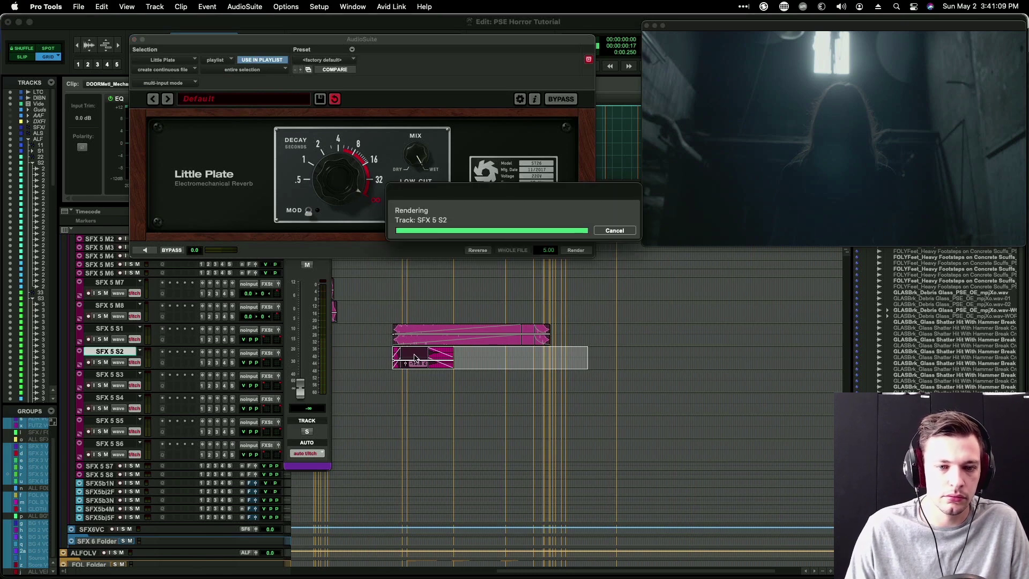
key(super+z)
drag(416, 365, 418, 371)
key(p)
key(Return)
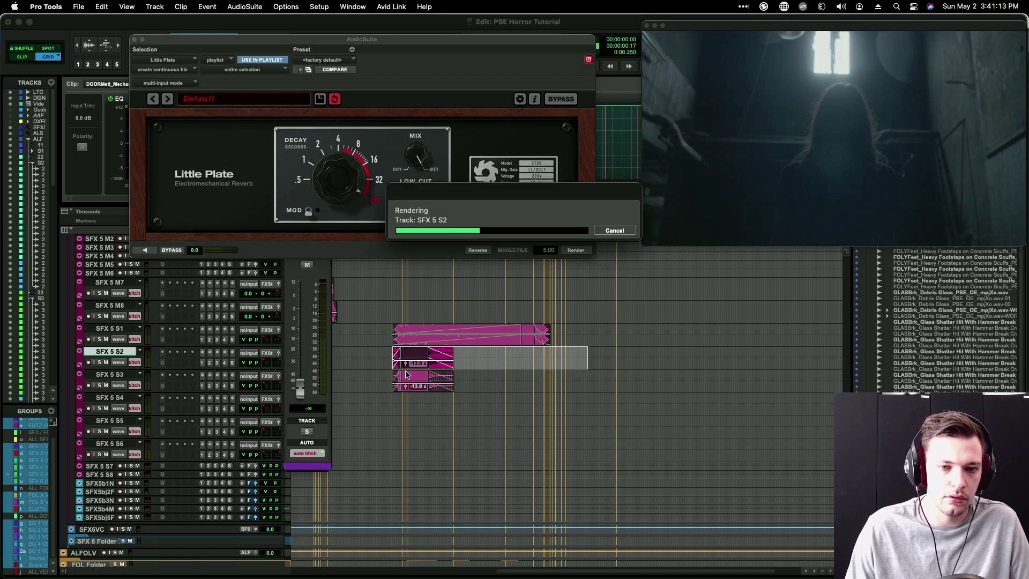
Step: Trim and fade in the start of the rendered reverb clip on SFX 5 S2 and set its clip gain to -11.5 dB
click(410, 355)
key(a)
click(446, 354)
key(d)
scroll(474, 365, down, 5)
Step: Trim the reverb clip's end to match the SFX 5 S1 clip above and add a short fade-out
click(549, 353)
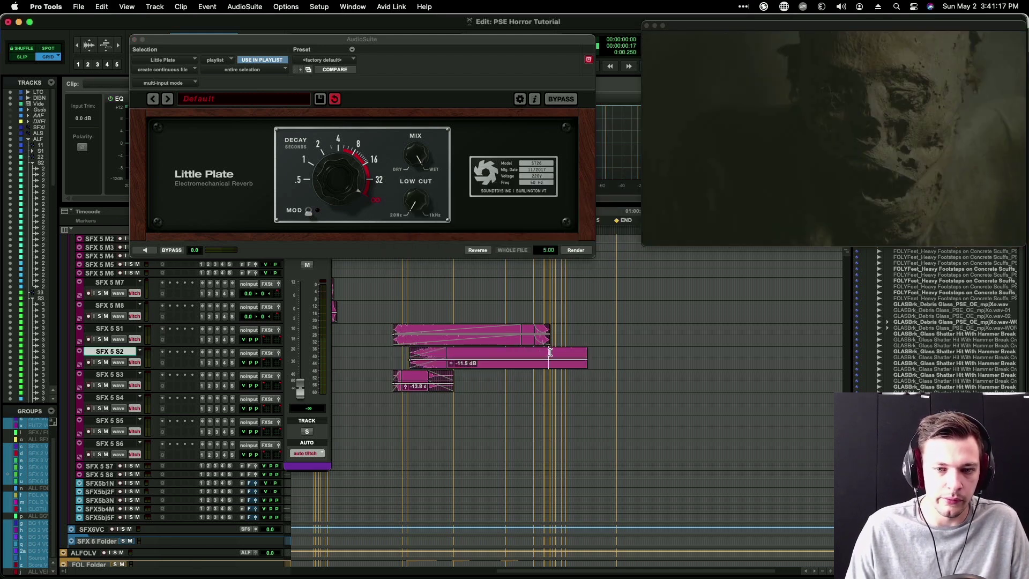
key(s)
click(535, 355)
key(g)
Step: Play the layers with SFX 5 S2 soloed and raise the reverb clip's gain toward its end
drag(510, 359, 510, 364)
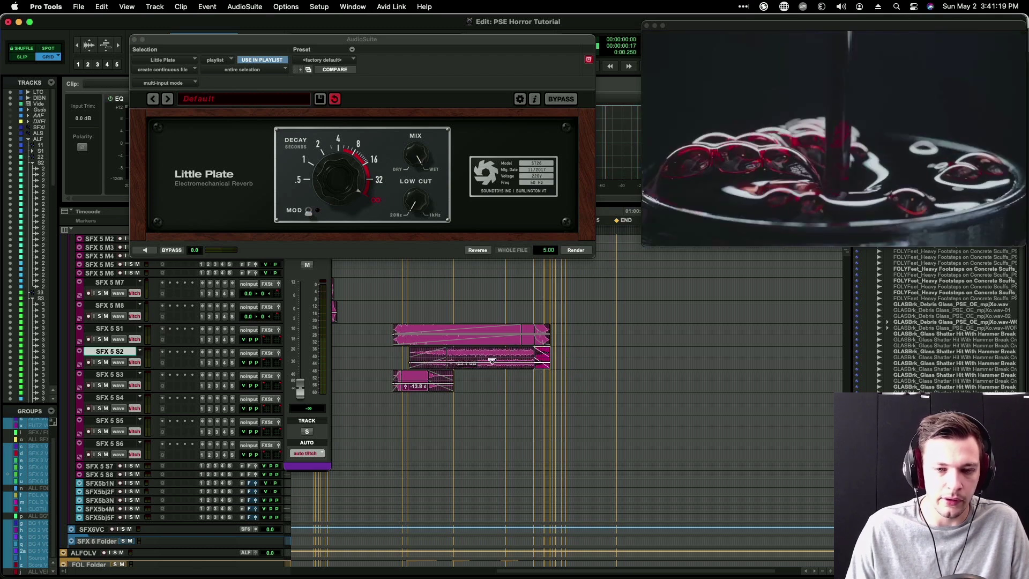
key(r)
key(t)
scroll(545, 356, right, 3)
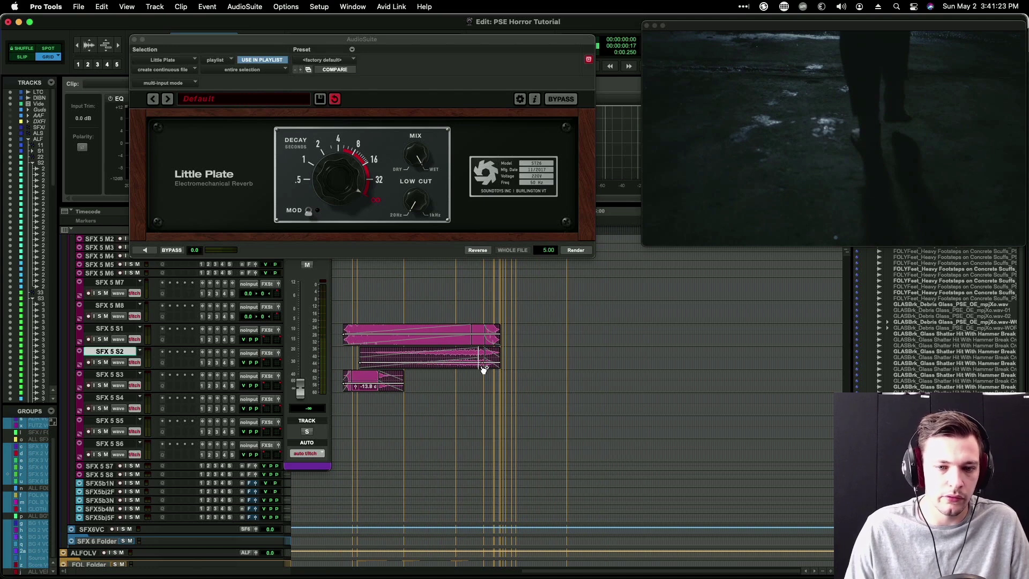
click(483, 369)
click(384, 354)
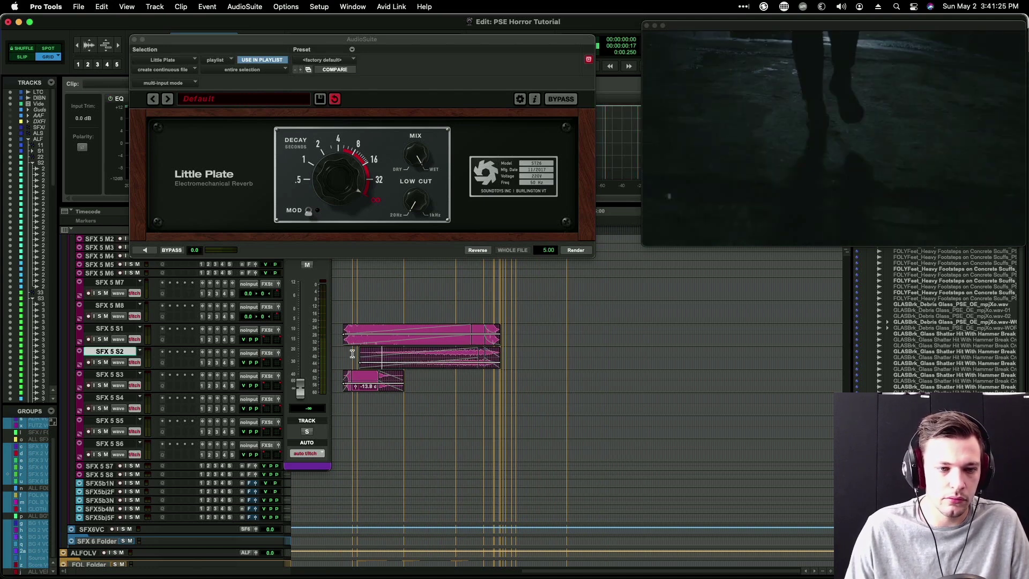
key(shift+s)
key(space)
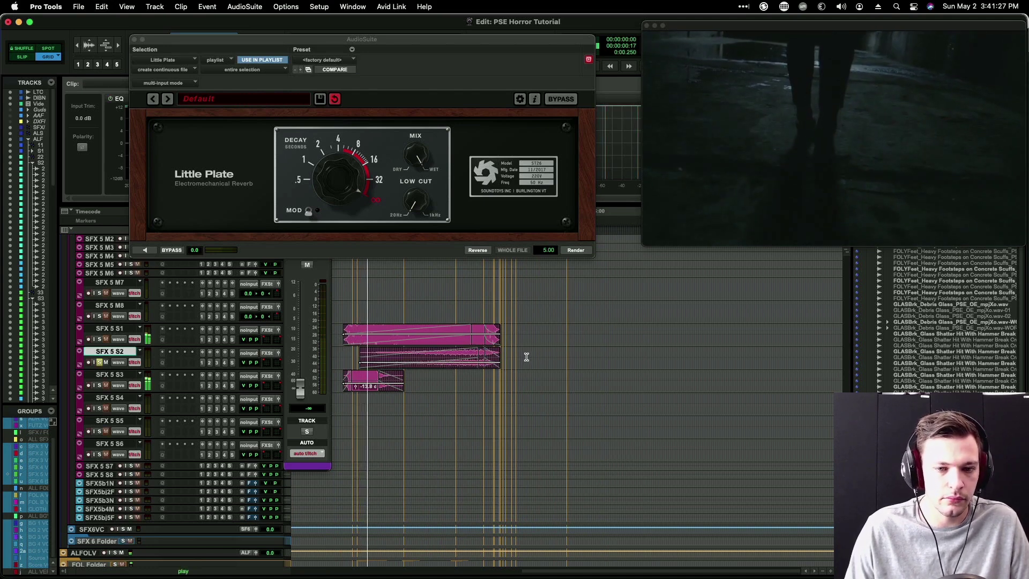
drag(492, 363, 493, 360)
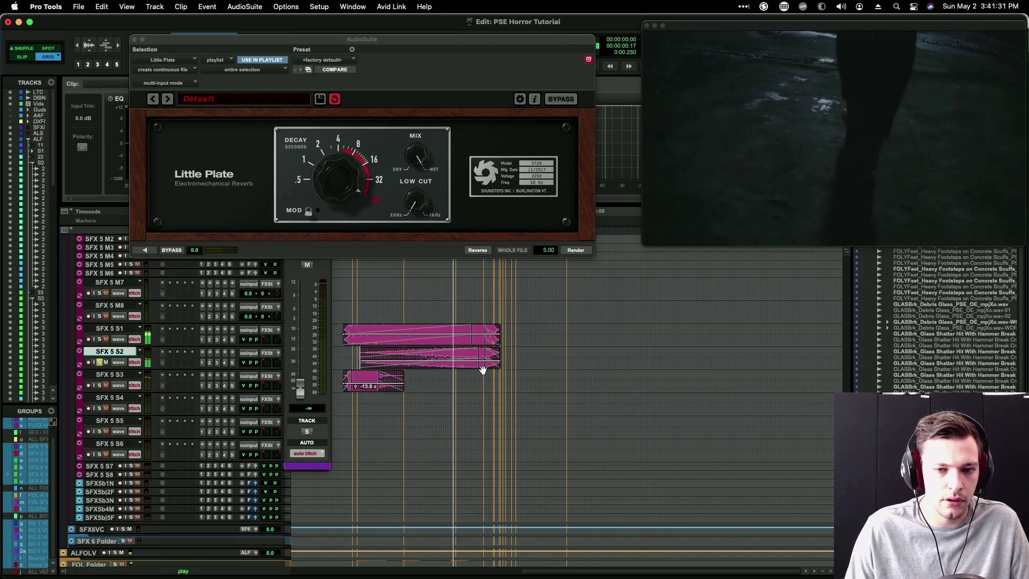
Step: Stop playback, trim the SFX 5 S2 reverb clip to an earlier end point and split off a short piece at its end
click(494, 351)
key(space)
key(t)
key(t)
key(t)
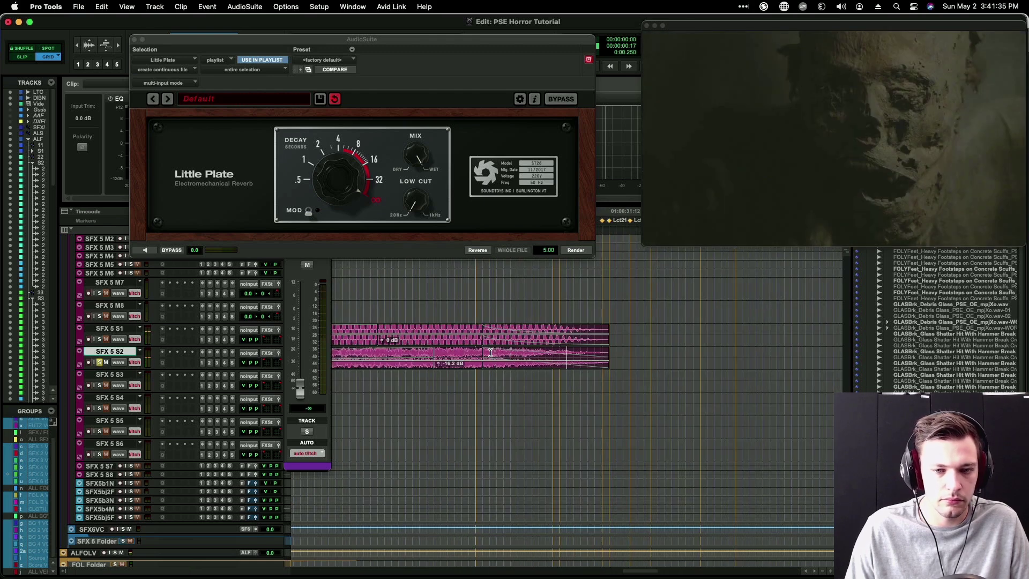
click(490, 353)
key(s)
click(472, 354)
key(b)
Step: Apply a fade-in across the long SFX 5 S2 reverb piece and raise the short end piece's clip gain to -9.2 dB
click(457, 369)
key(super+f)
key(Return)
scroll(471, 352, up, 10)
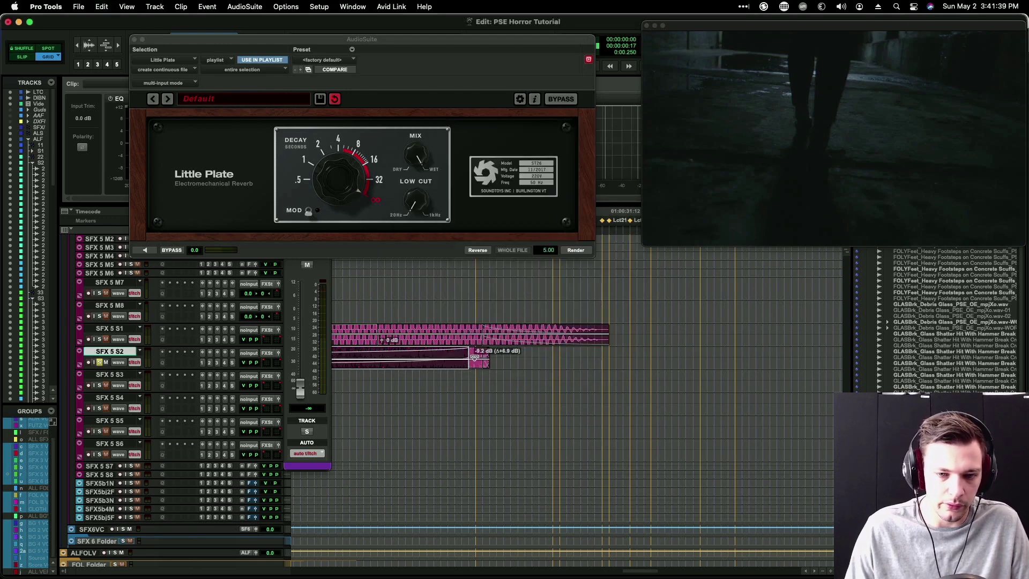
Step: Set the long SFX 5 S2 piece's fade-in to the slow-rising curve with Equal Gain slope and play the layers from its start
click(472, 351)
key(r)
key(r)
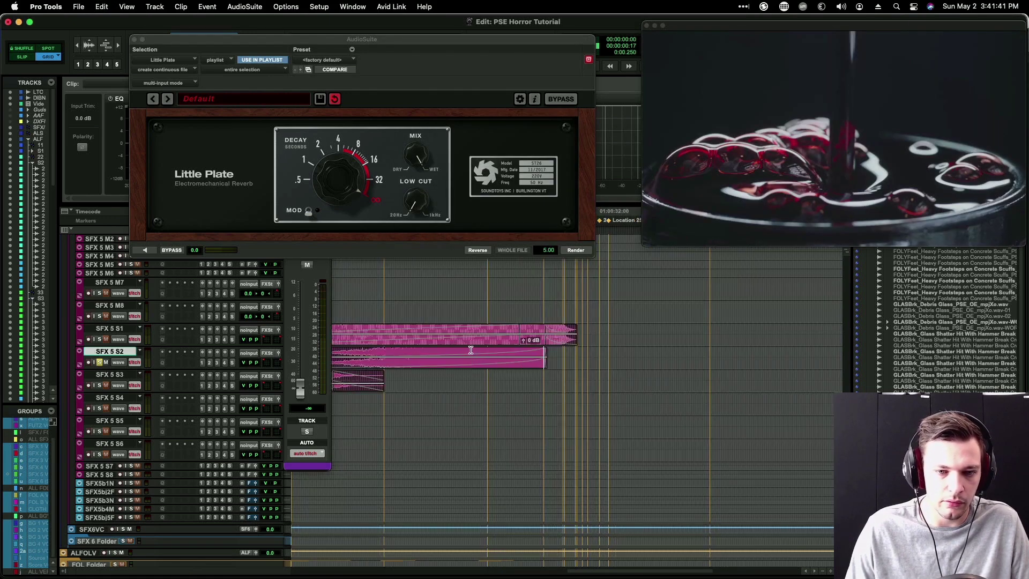
click(455, 367)
key(super+f)
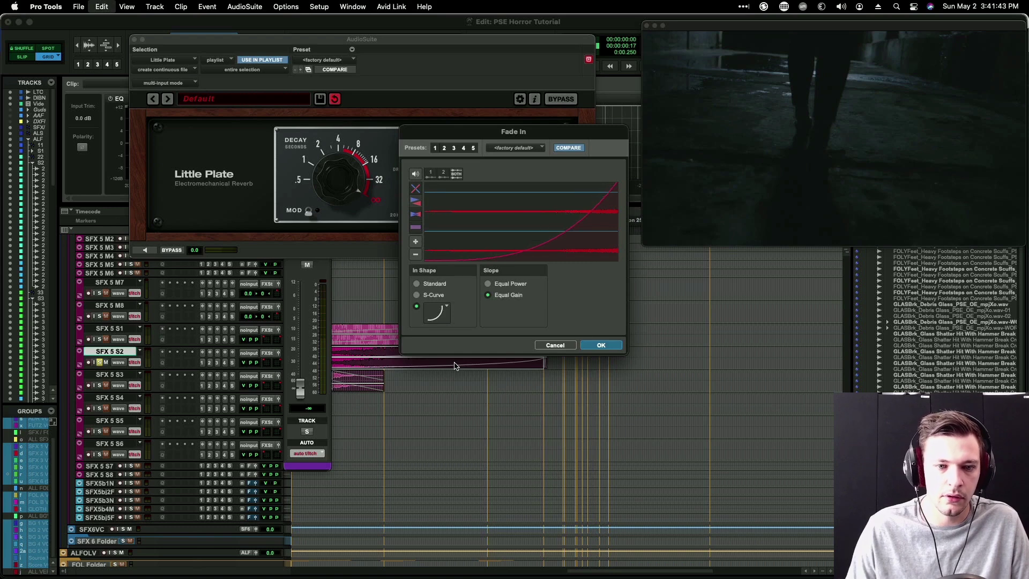
key(Return)
scroll(464, 366, left, 2)
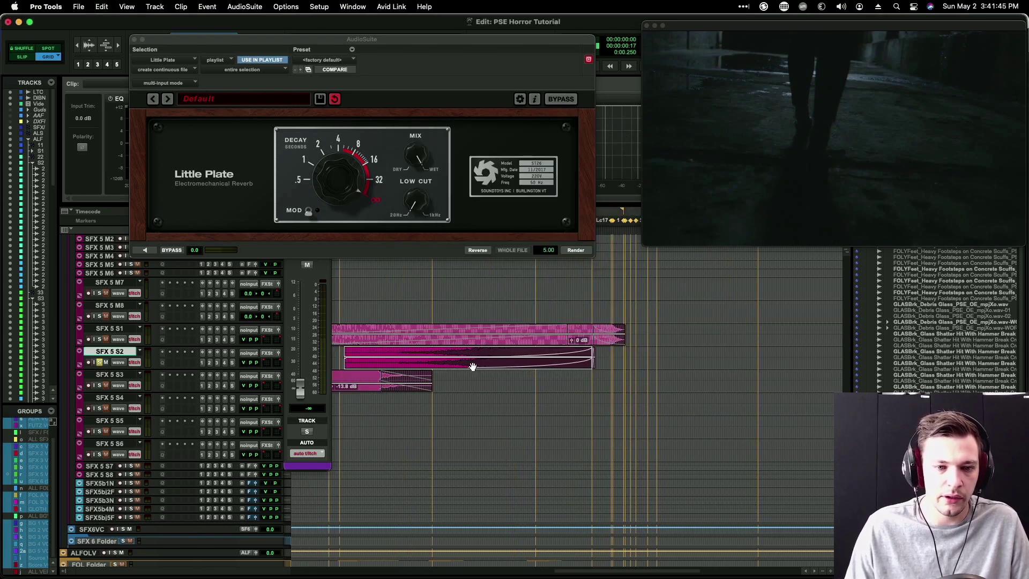
click(338, 353)
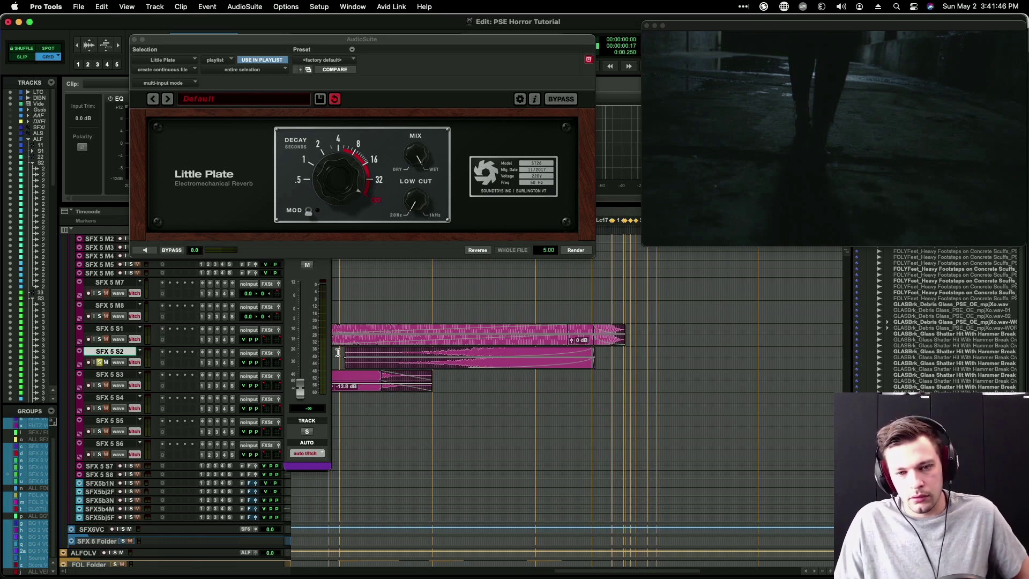
key(space)
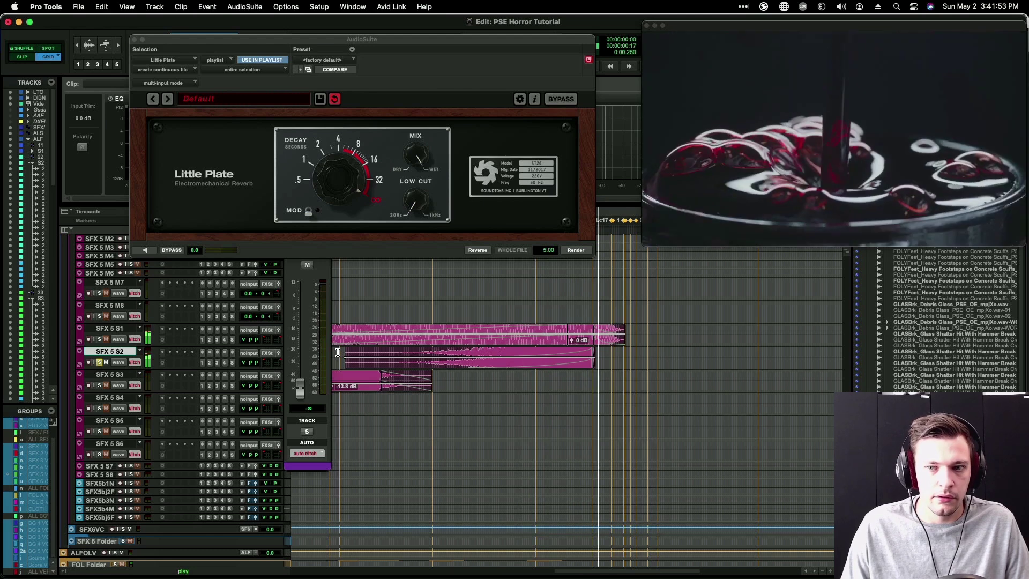
Step: Play back the effects from the start of the metal clip on track SFX 5 S3
key(space)
click(440, 375)
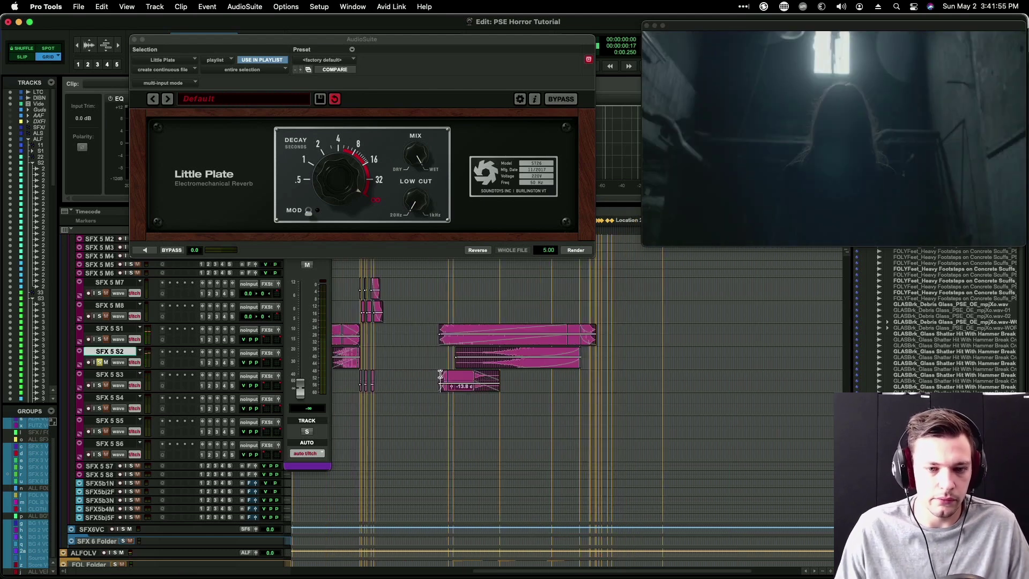
key(space)
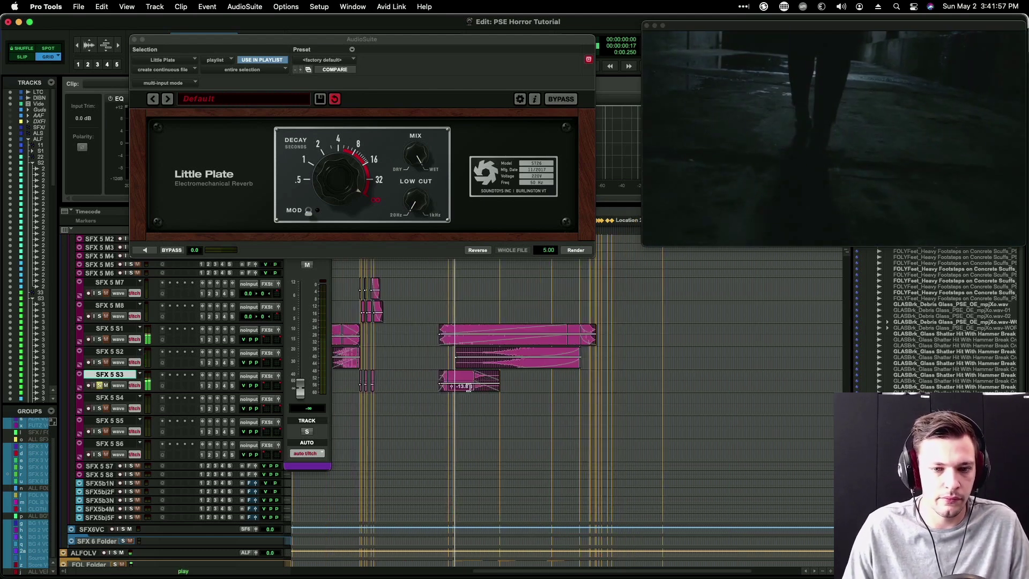
Step: Pitch the metal dumpster squeak clip on SFX 5 S3 down 12 semitones with Pitch 'n Time Pro and render it
click(466, 390)
click(244, 7)
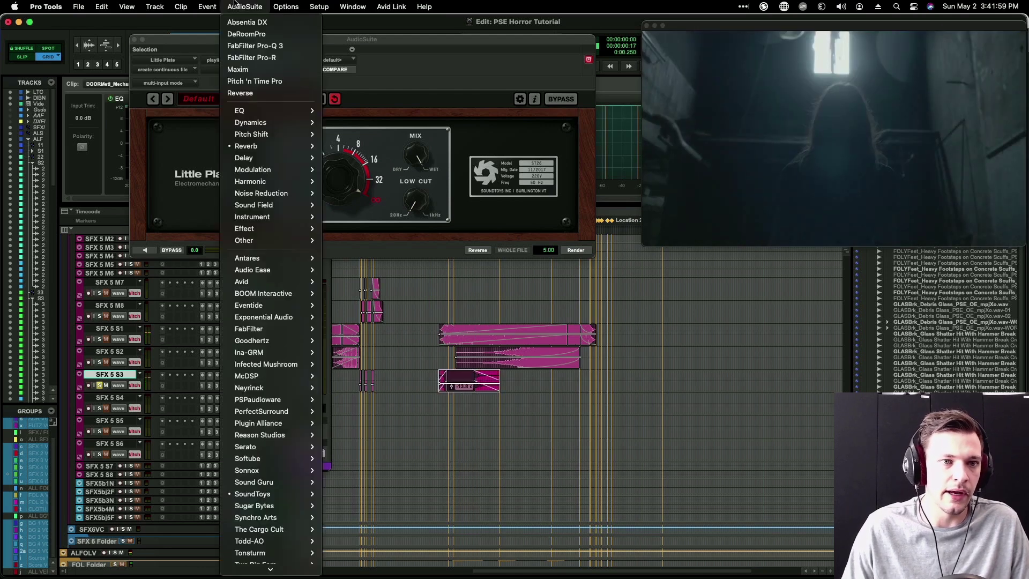
click(254, 81)
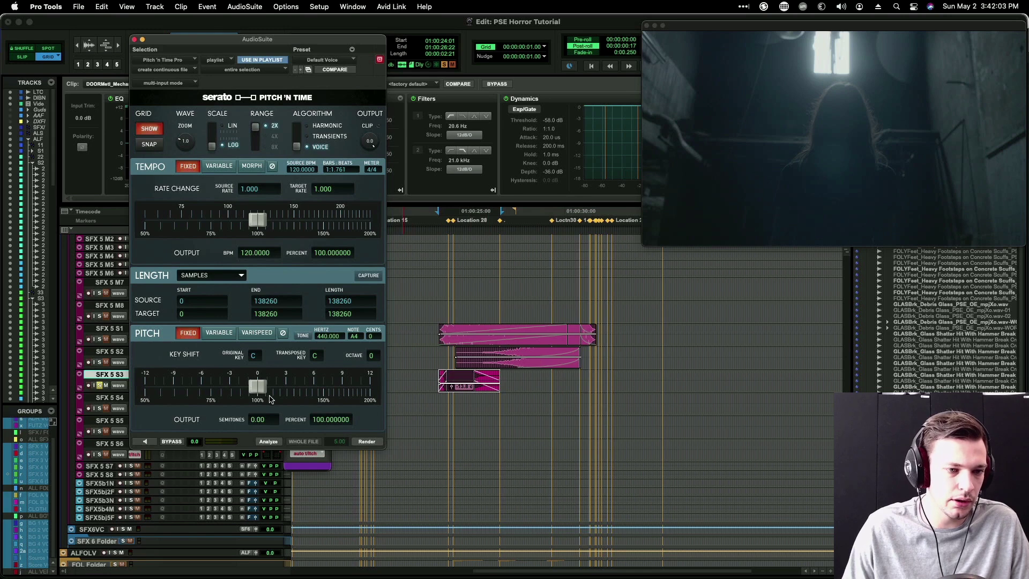
drag(260, 388, 60, 382)
click(367, 442)
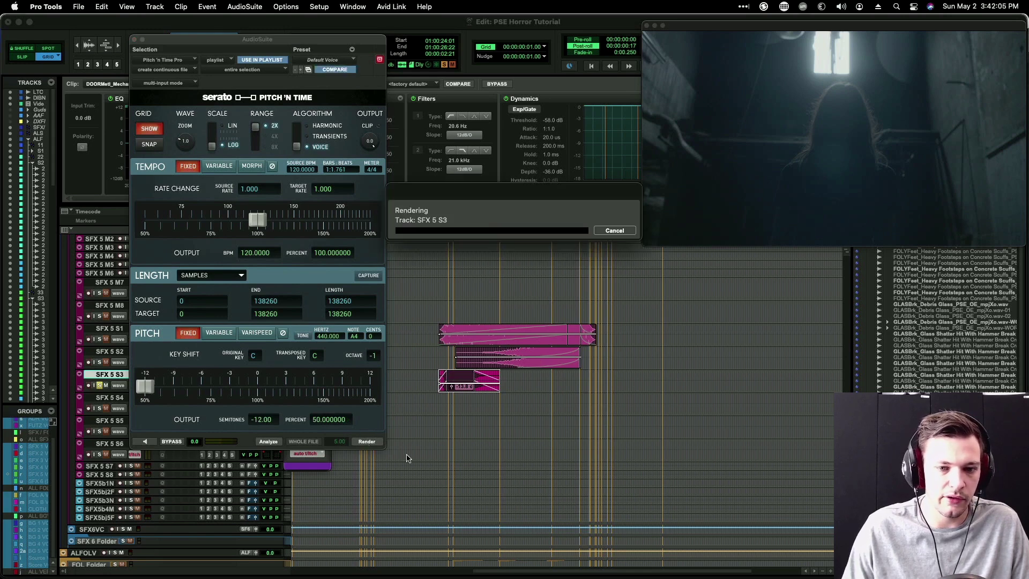
click(135, 40)
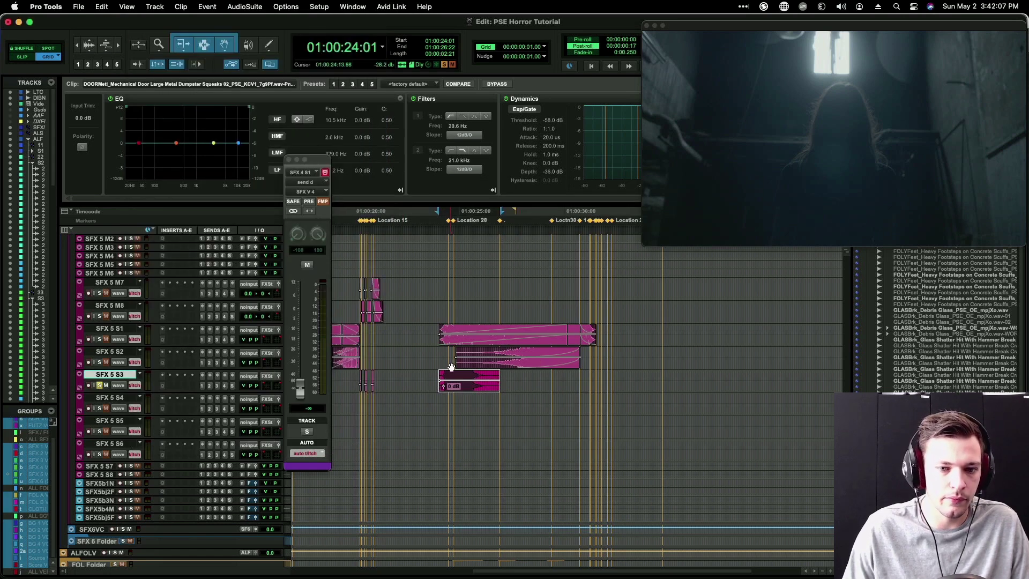
Step: Lower the pitched SFX 5 S3 clip's gain and extend its selection to 01:00:30:16 for a FabFilter Pro-R reverb
scroll(462, 386, down, 12)
drag(510, 376, 579, 374)
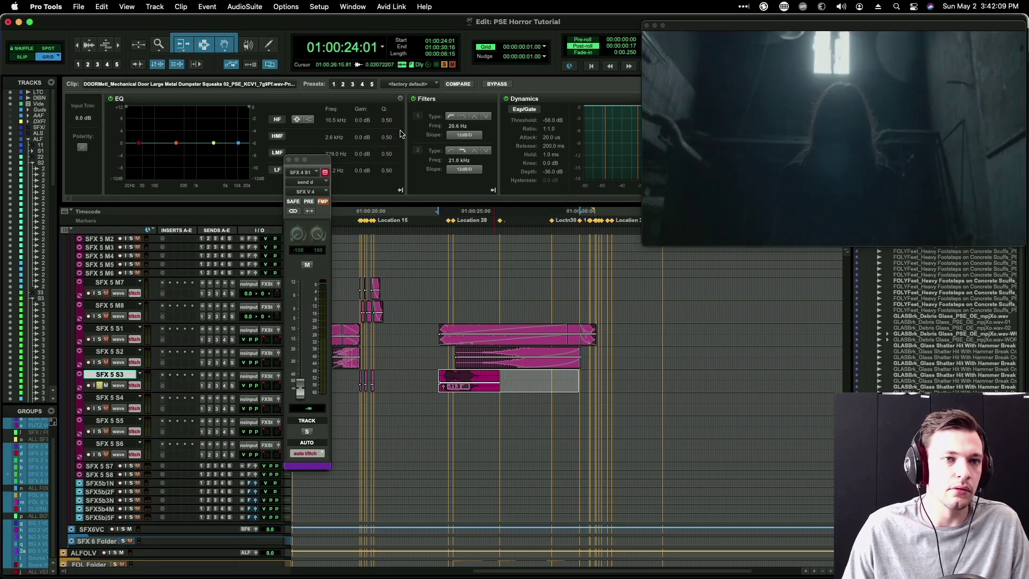
click(249, 6)
click(252, 58)
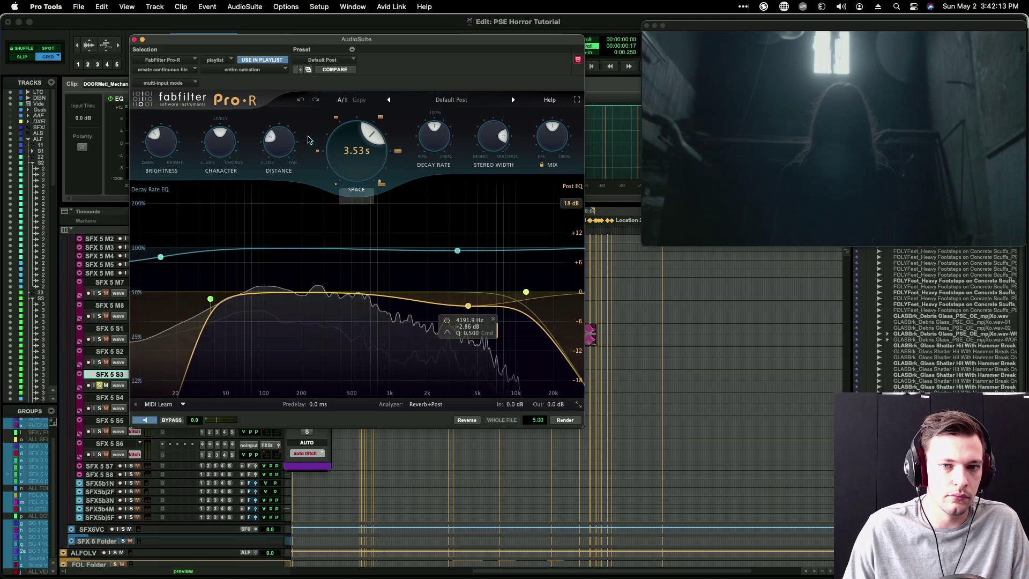
Step: Raise the Pro-R mix, character and distance, set the space to 4.81 s, preview the reverb and render it onto the clip
drag(553, 136, 553, 119)
drag(382, 151, 380, 141)
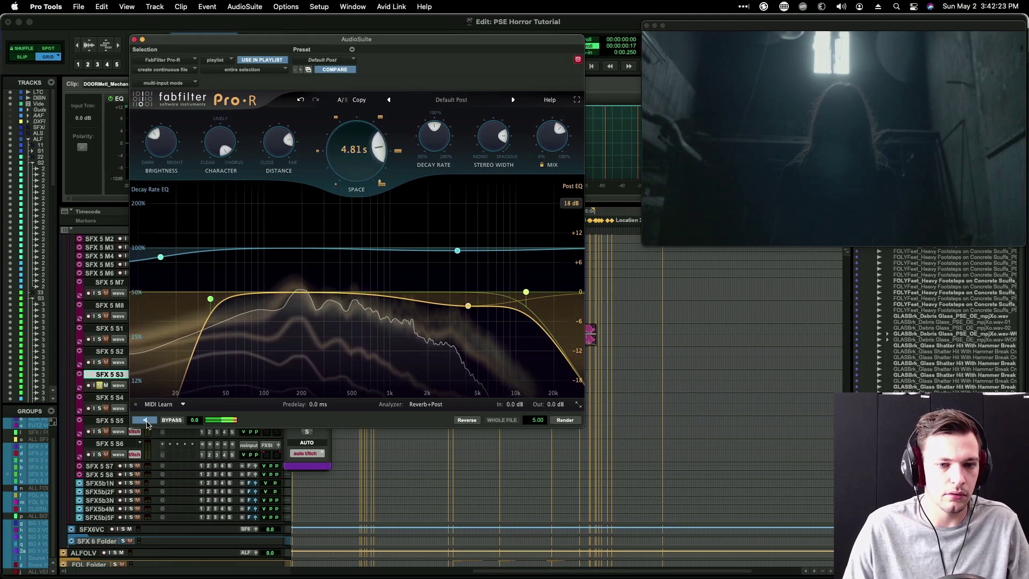
click(150, 422)
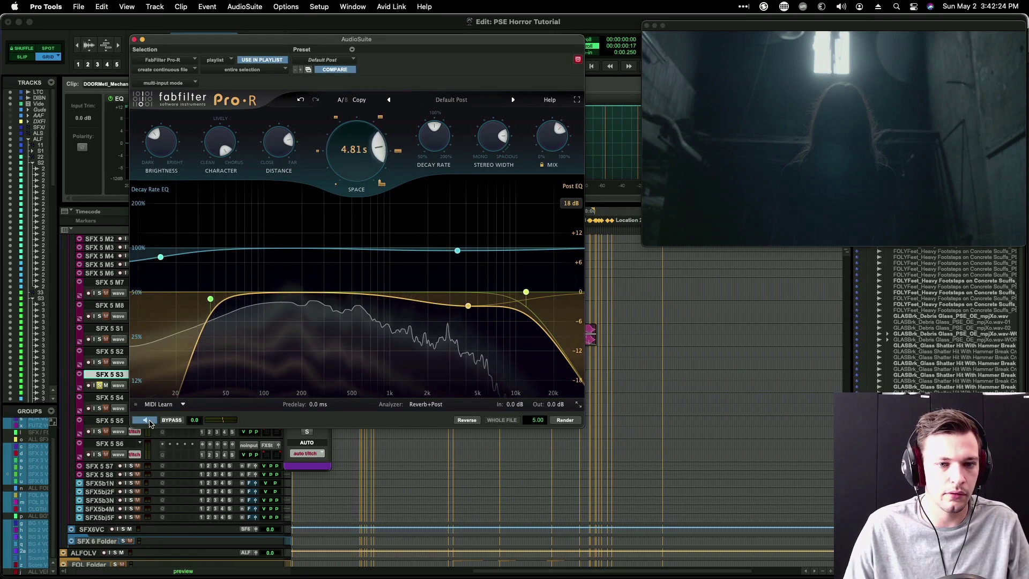
click(148, 421)
click(565, 420)
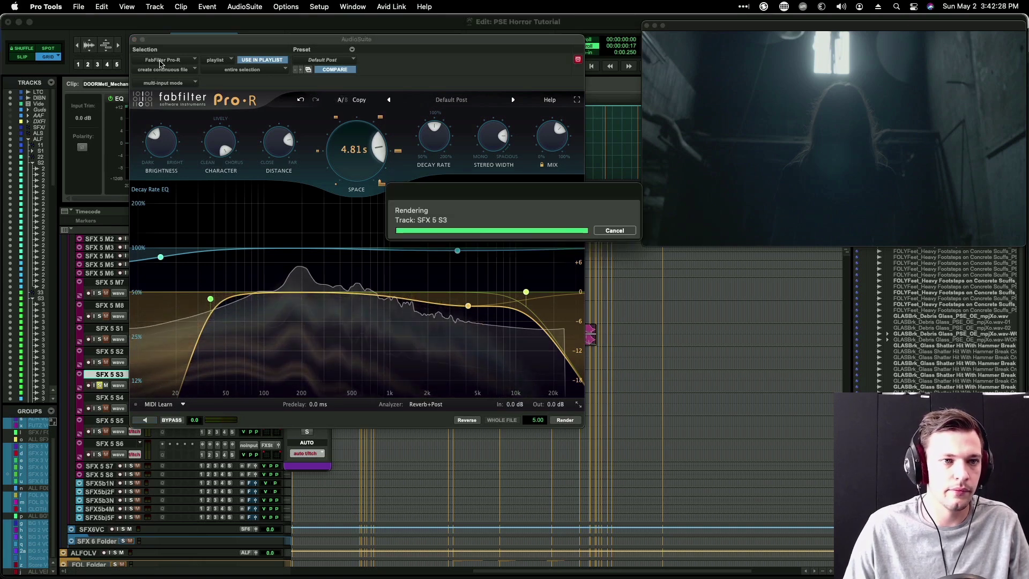
click(134, 40)
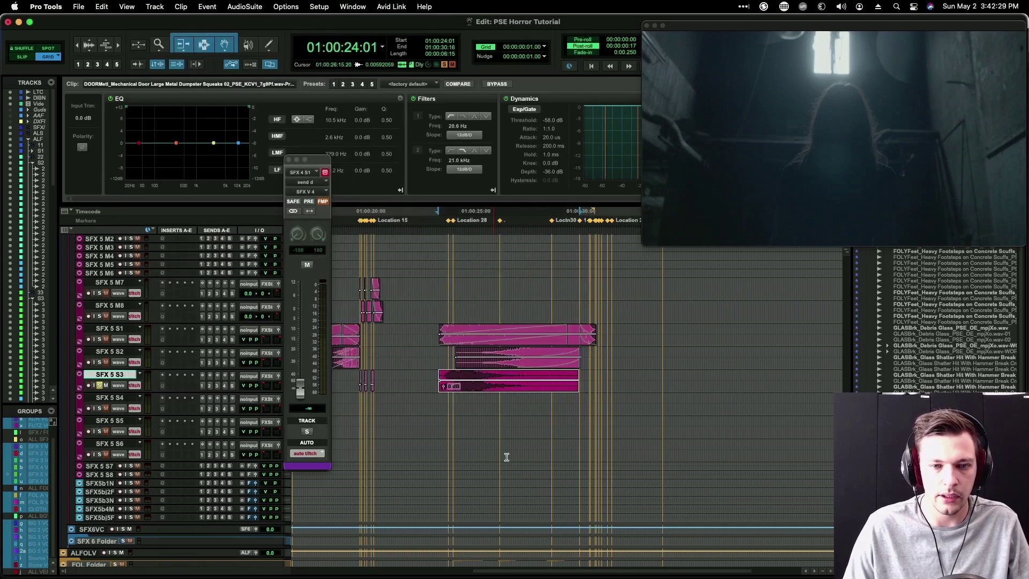
Step: Fade in the reverberated SFX 5 S3 clip with its gain at +4.6 dB and copy it onto SFX 5 S4
click(447, 374)
drag(464, 380, 465, 377)
click(470, 390)
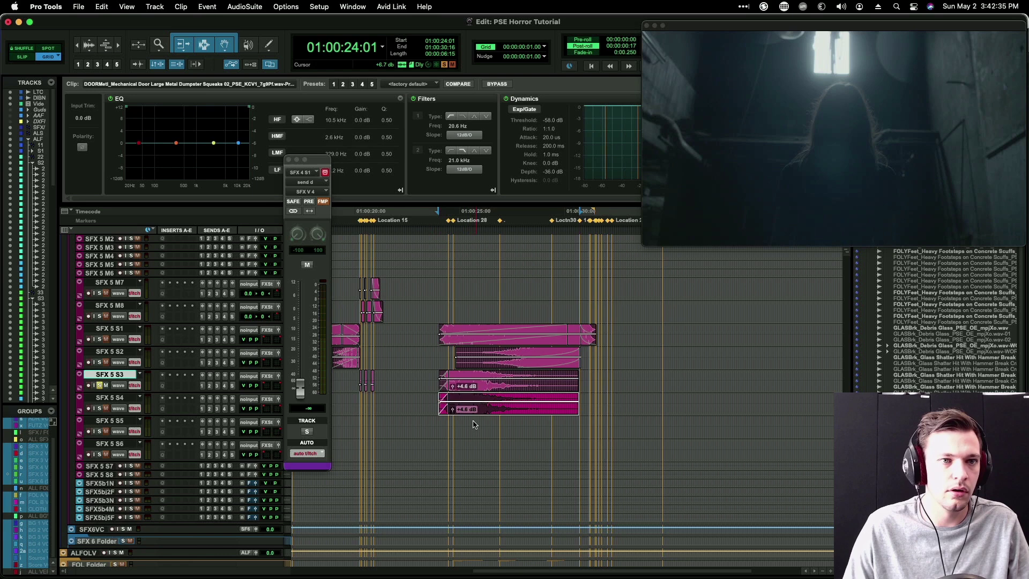
Step: Play back the layered metal clips on SFX 5 S3 and S4 from just before their start
click(433, 395)
key(space)
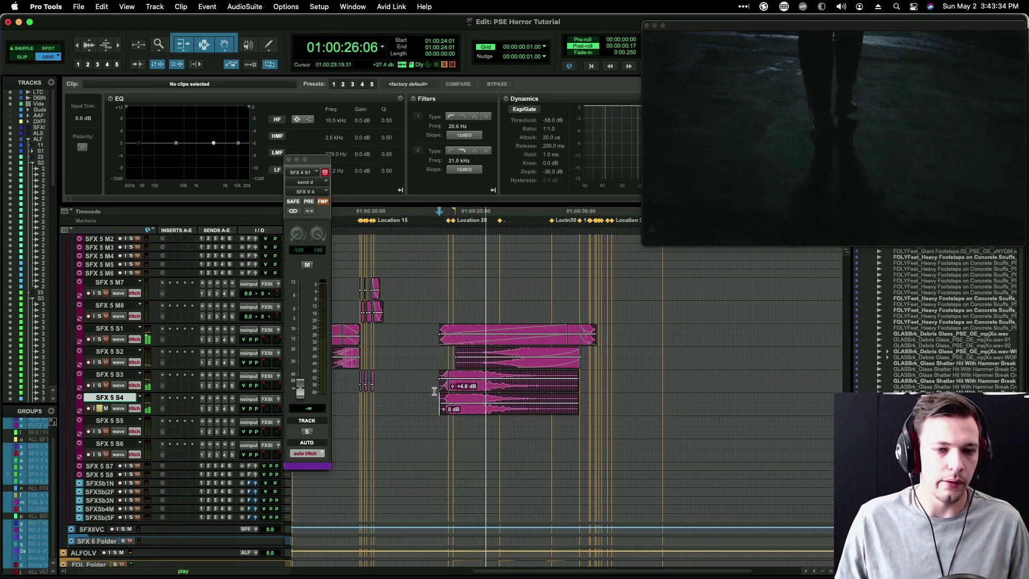
key(space)
drag(428, 395, 427, 374)
click(427, 374)
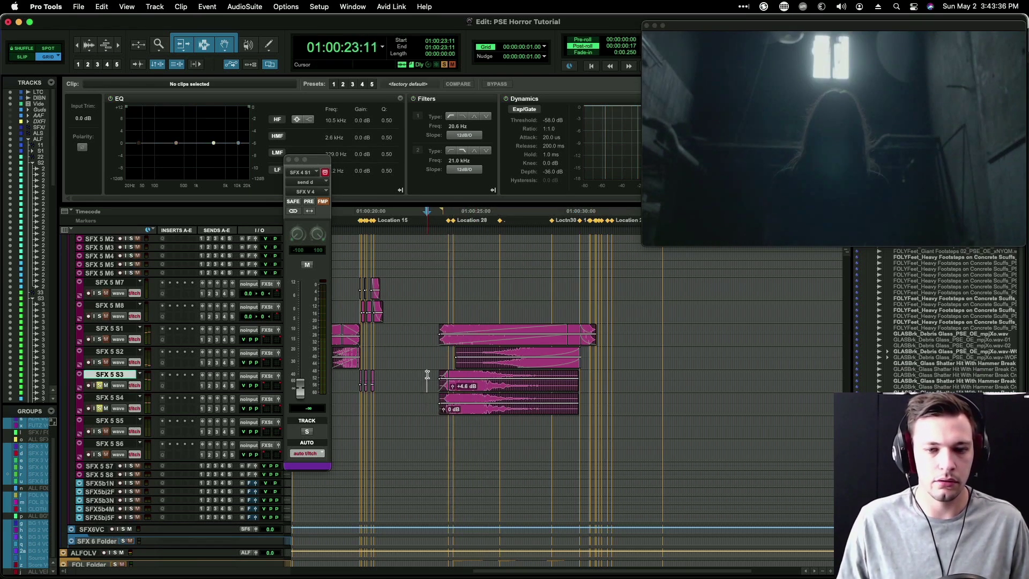
key(space)
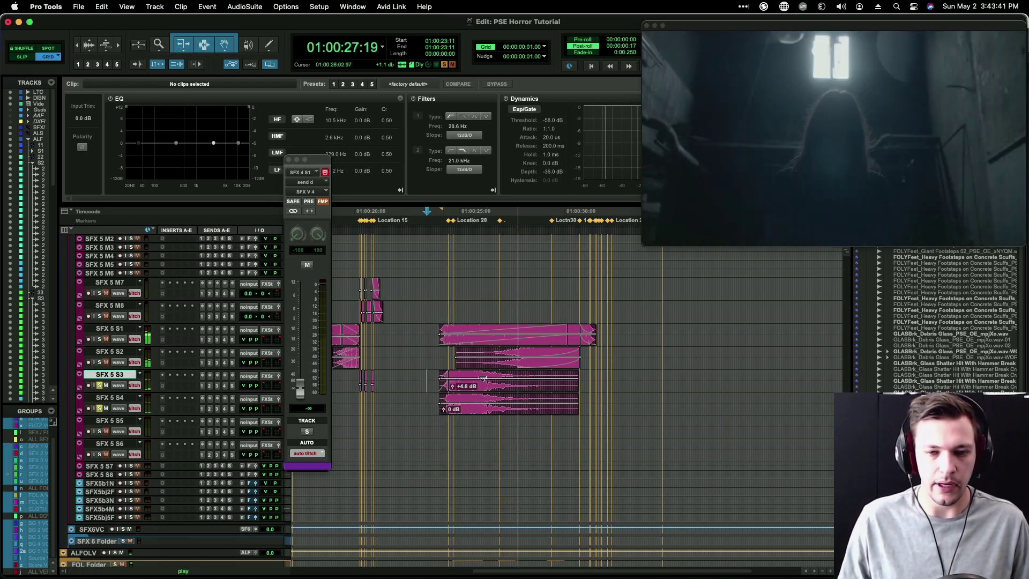
key(space)
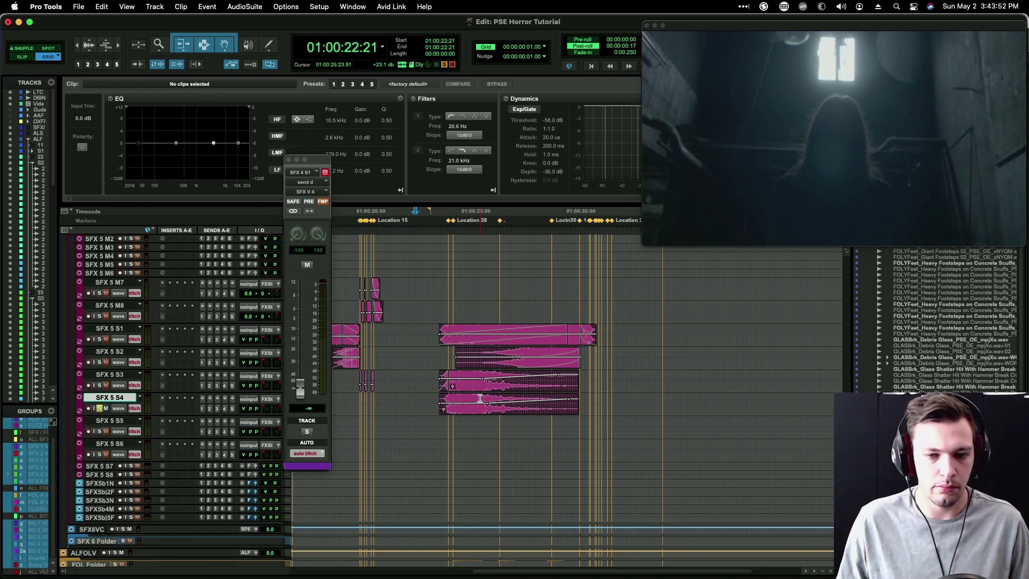
Step: Lengthen the fade-ins of the SFX 5 S3 and S4 clips to 01:00:25:23 and play back the result
drag(480, 399, 480, 385)
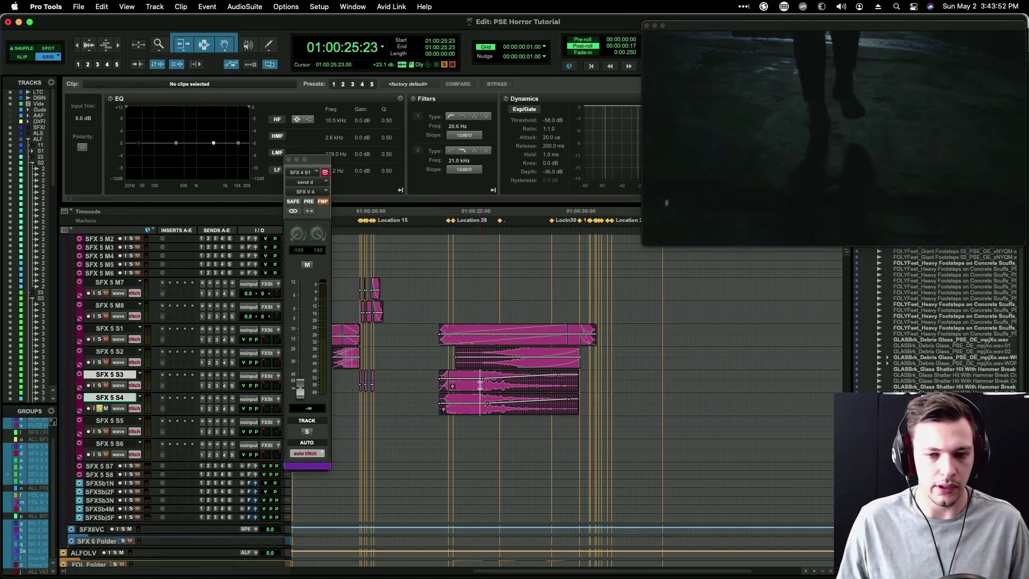
click(417, 378)
key(space)
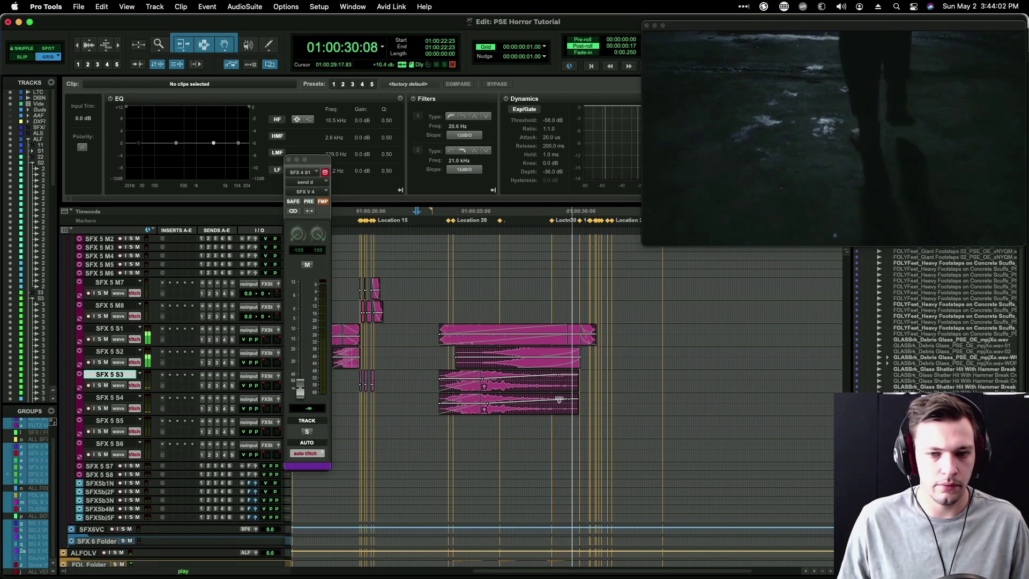
key(space)
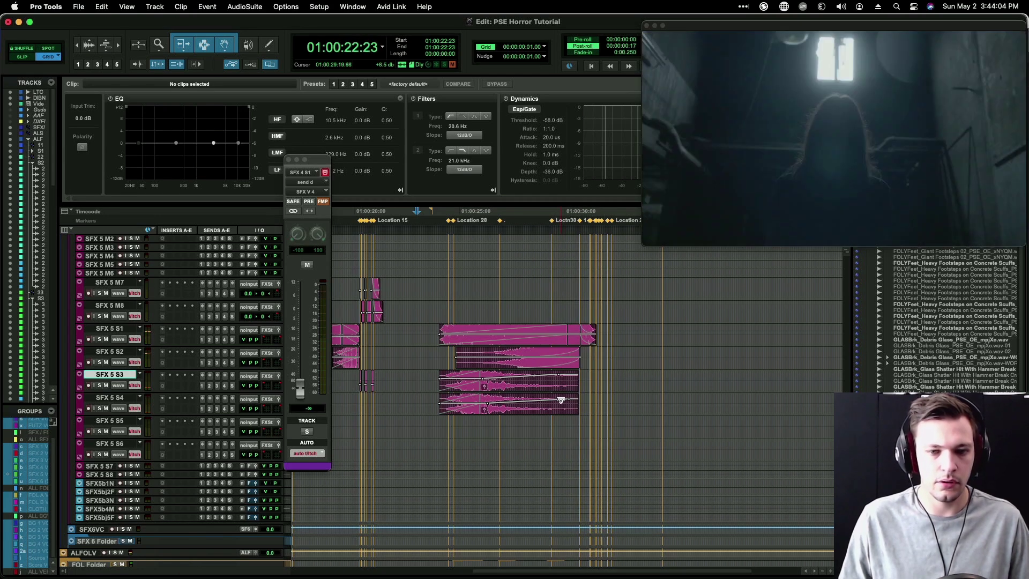
Step: Mute the three footstep clips on FS 2 and open the FOL V 4 send of track FS 1
scroll(560, 402, down, 10)
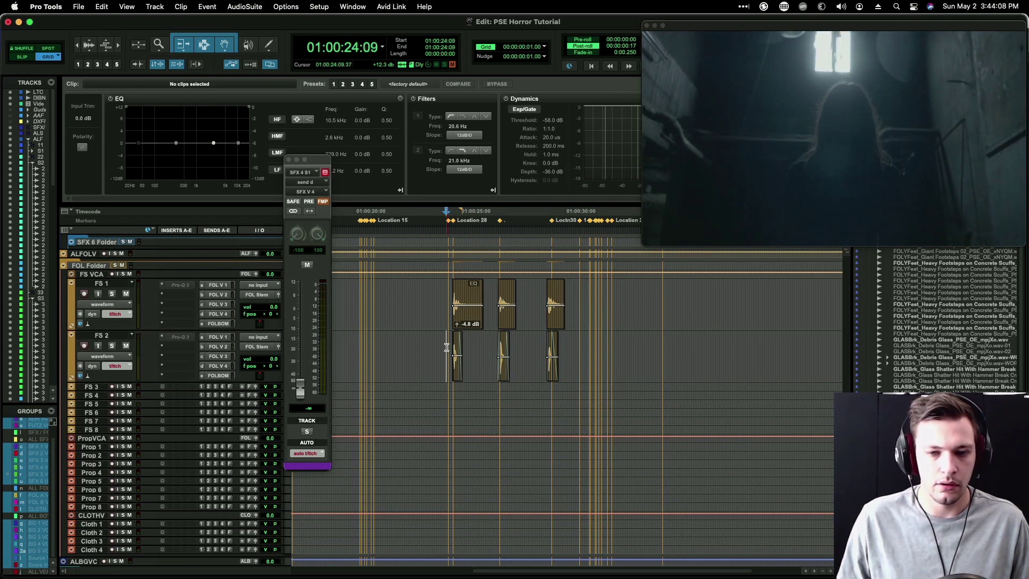
drag(446, 347, 599, 362)
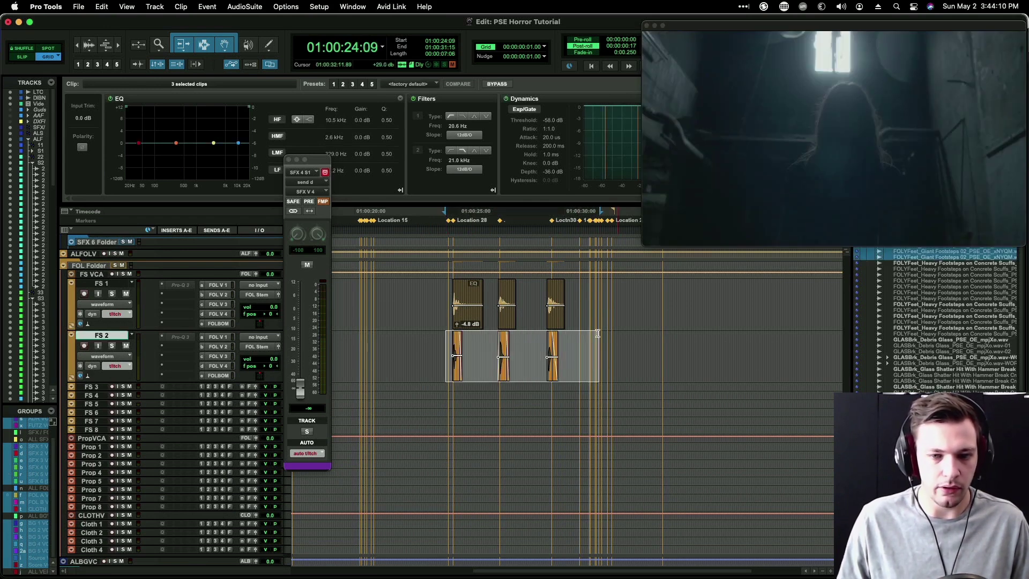
key(super+m)
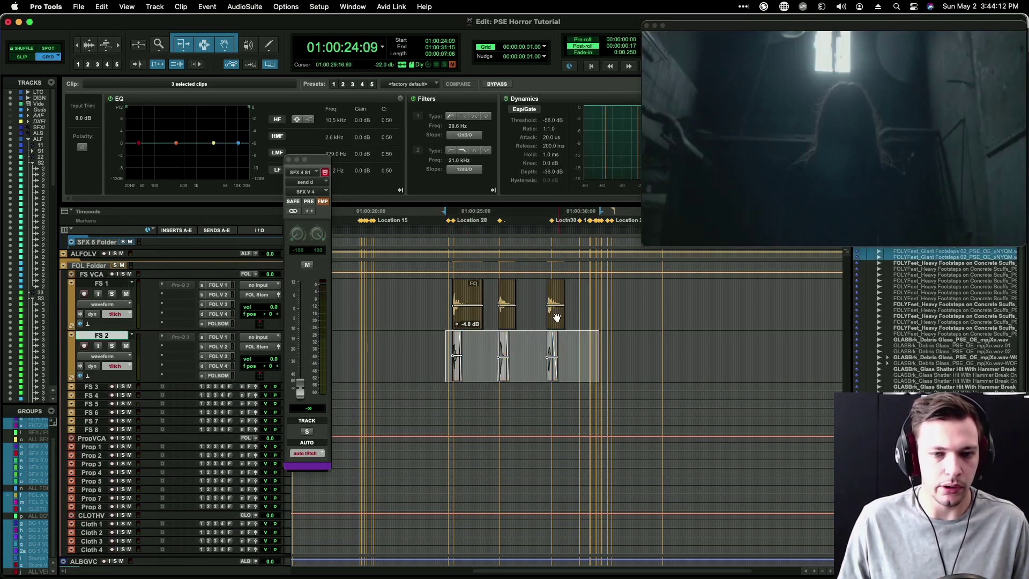
click(421, 294)
key(Tab)
click(228, 314)
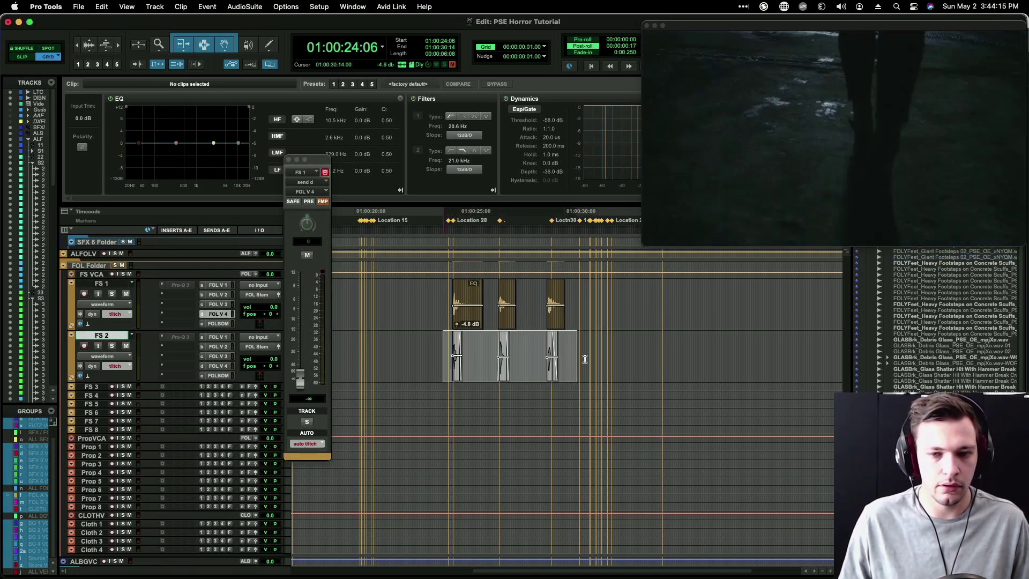
Step: Unmute the three footstep clips on FS 2 and play back both footstep layers
click(435, 349)
drag(433, 349, 610, 351)
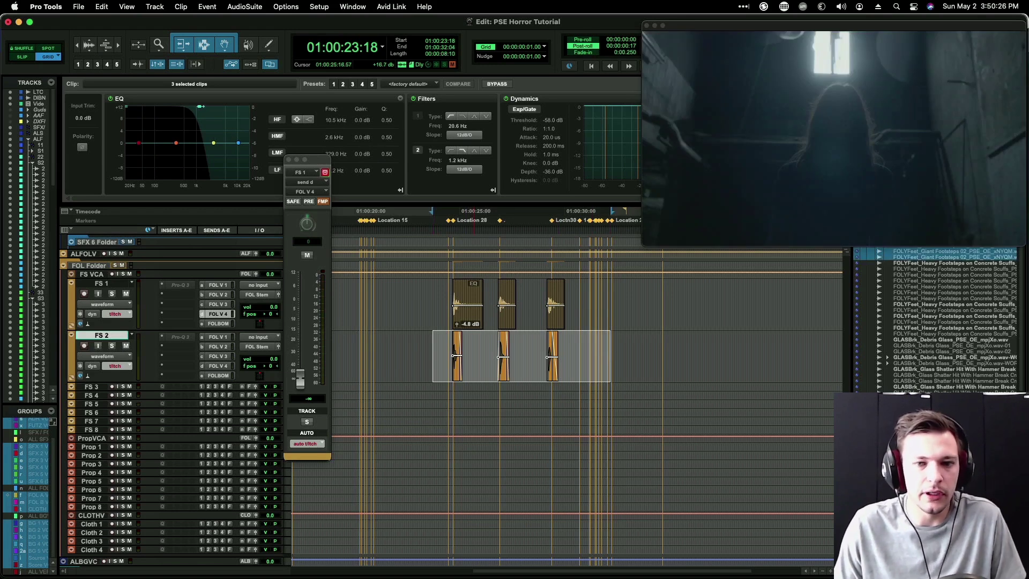
click(435, 296)
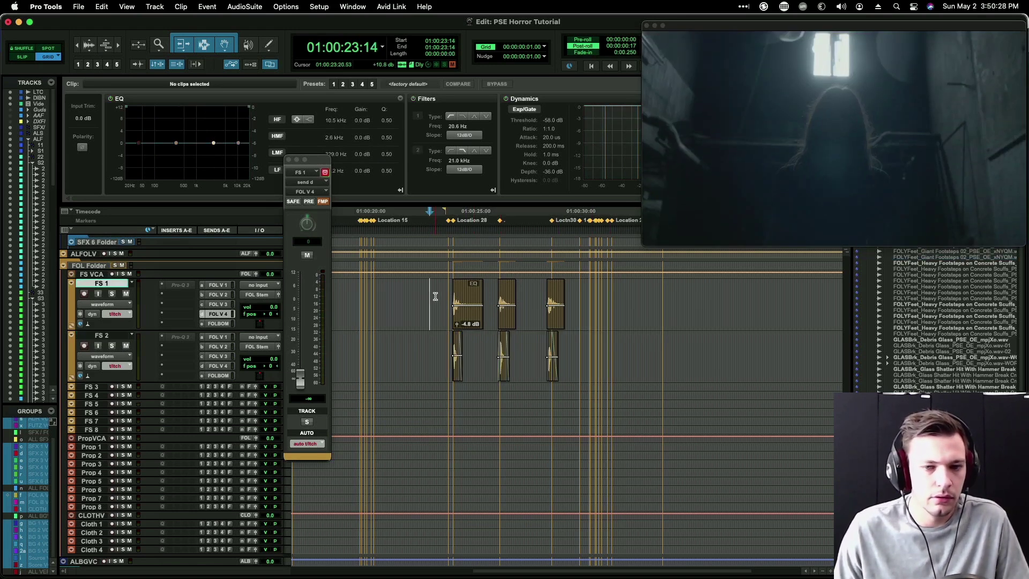
drag(441, 351, 575, 360)
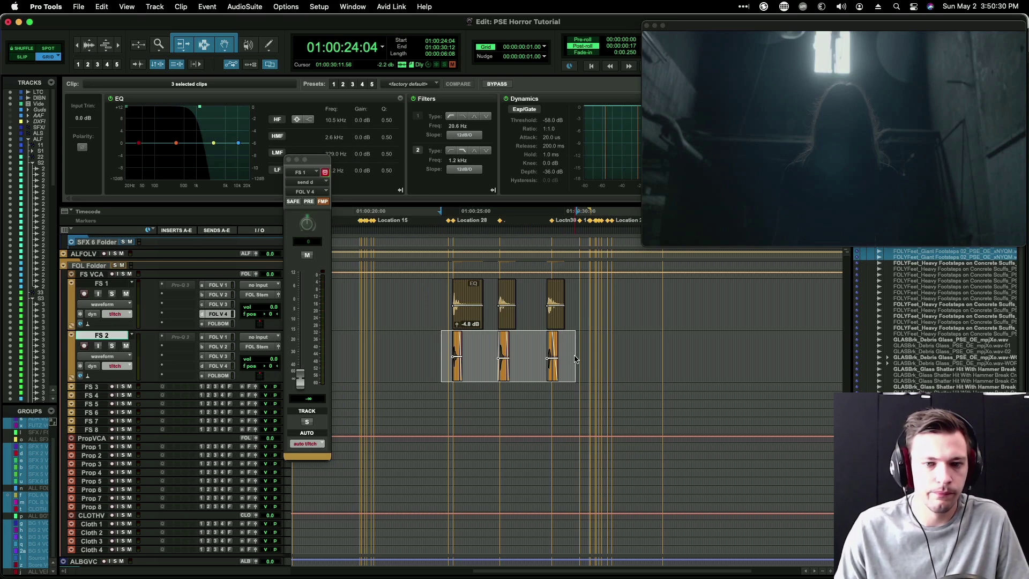
click(453, 295)
key(space)
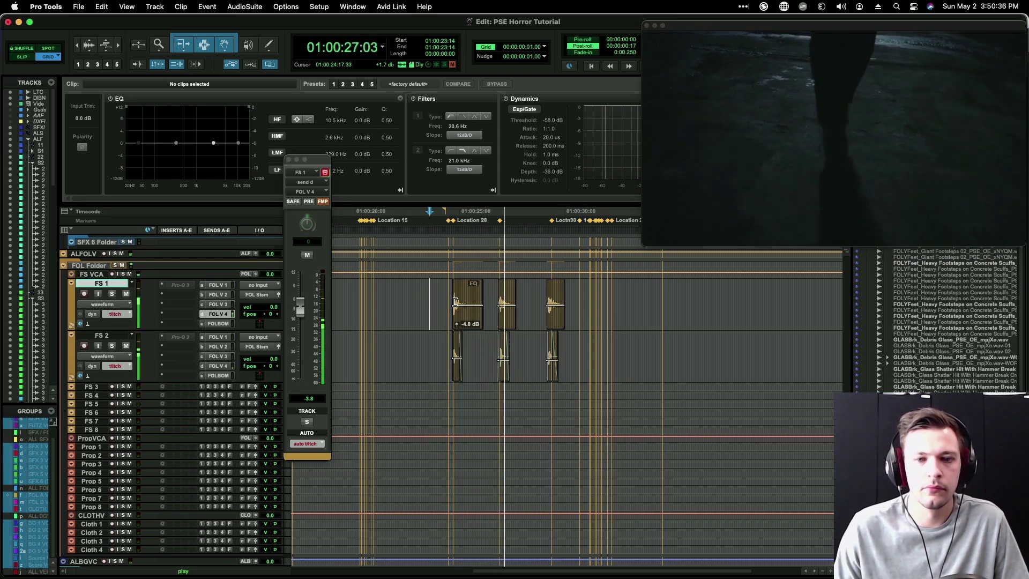
key(space)
Step: Reduce the track height of FS 1 and FS 2
drag(588, 281, 601, 354)
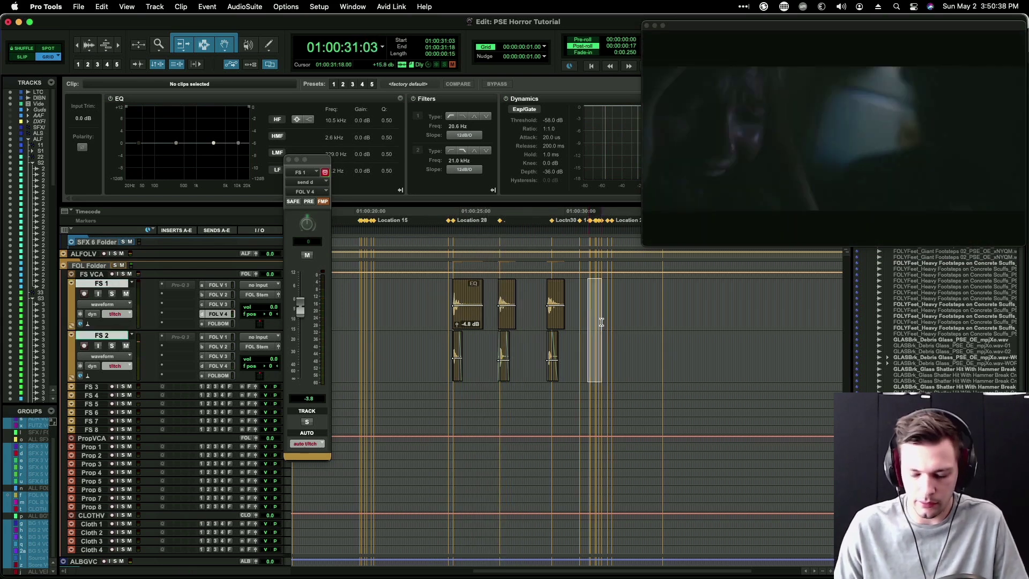
key(ctrl+Down)
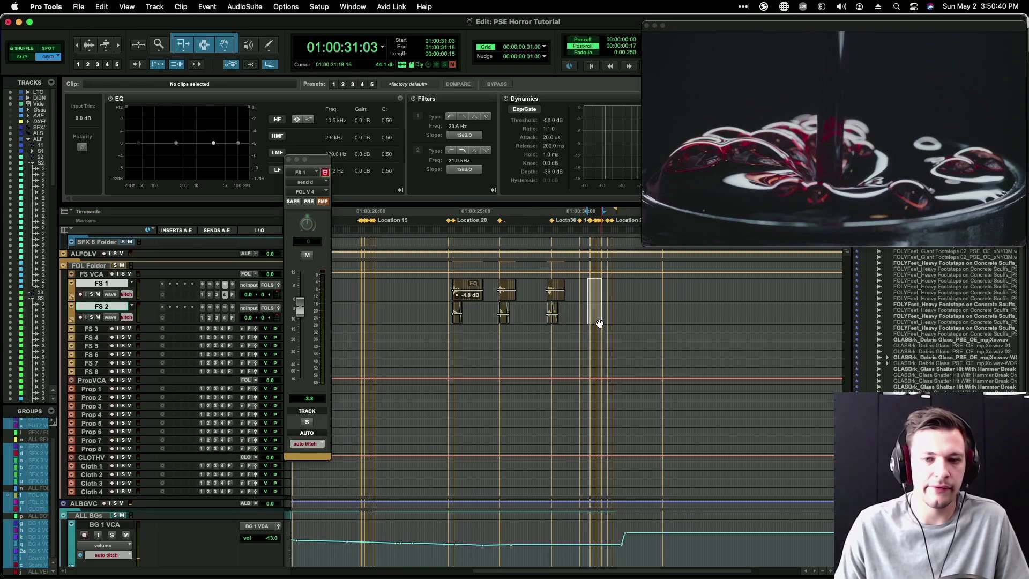
Step: Play back the metal effects together with the footsteps from 01:00:23:13
scroll(599, 323, up, 5)
click(442, 310)
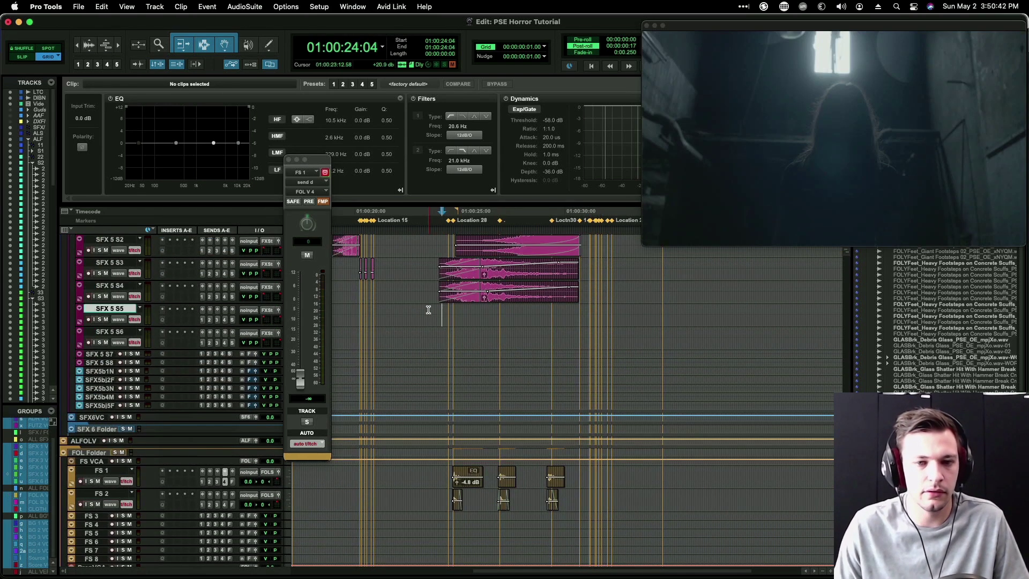
key(space)
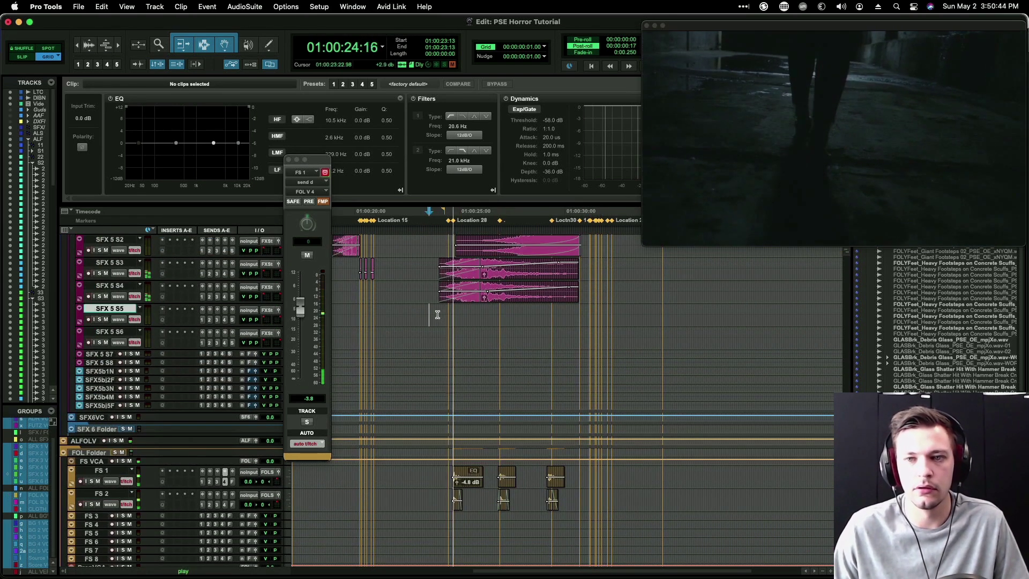
scroll(477, 325, up, 3)
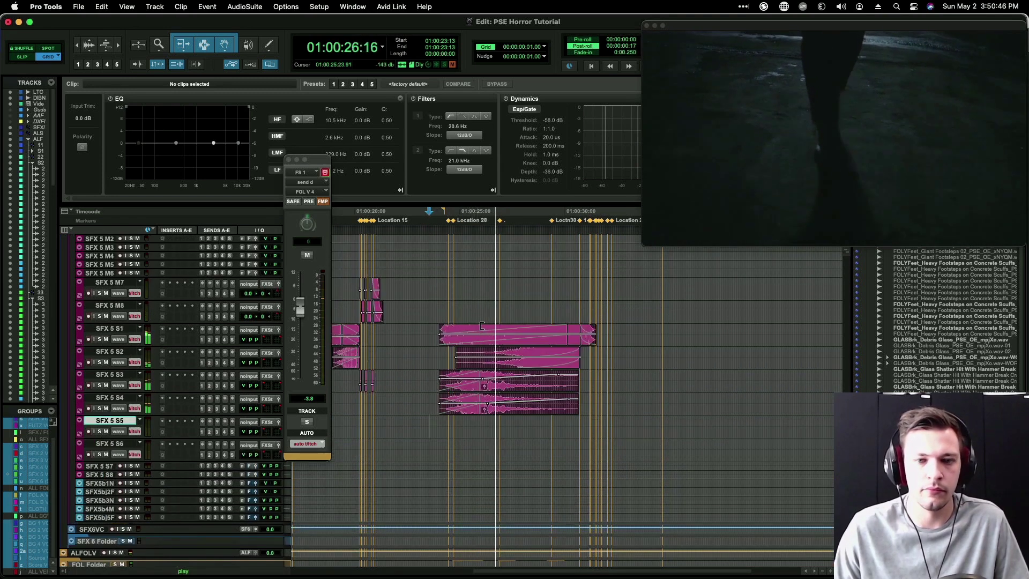
scroll(485, 327, up, 1)
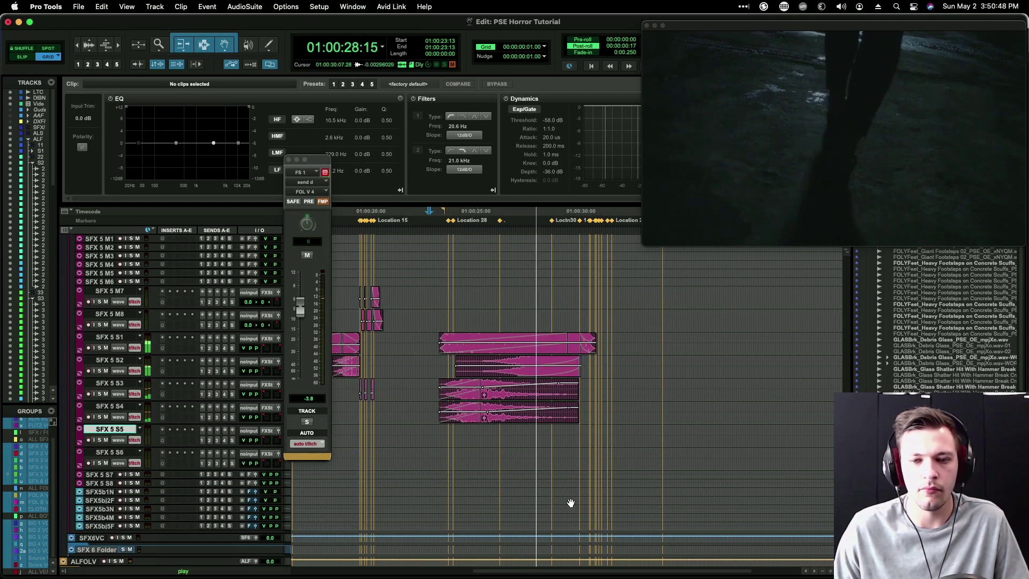
key(space)
Step: Place the edit cursor on track SFX 5 S5 at the end of the metal clips and switch to SoundQ
click(581, 436)
key(super+Tab)
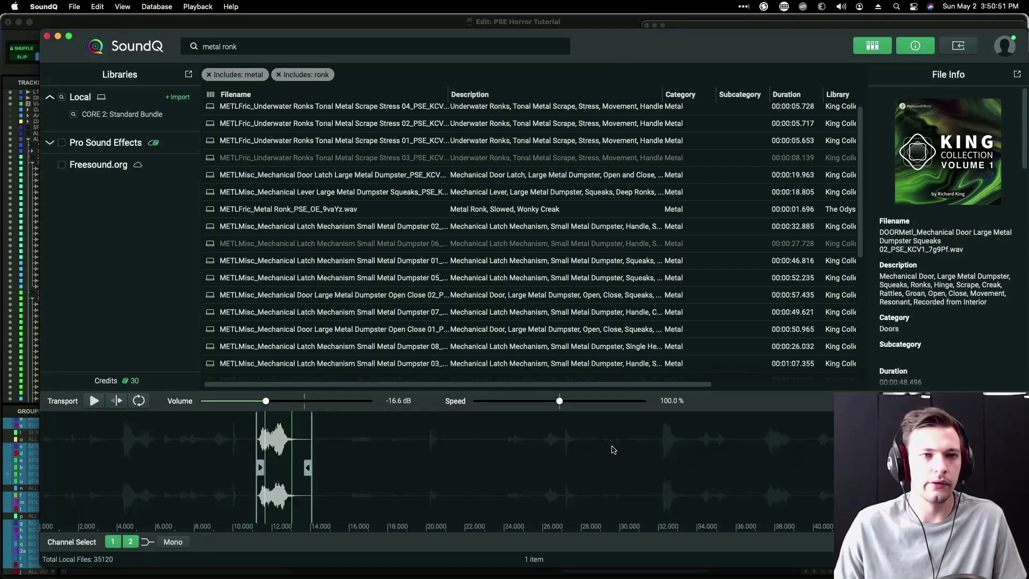
Step: Search the sound library for "colossal" and audition the Riser Glowing Hum Energy Build and Downer Groaning Horn Drone Scratchy files
click(279, 43)
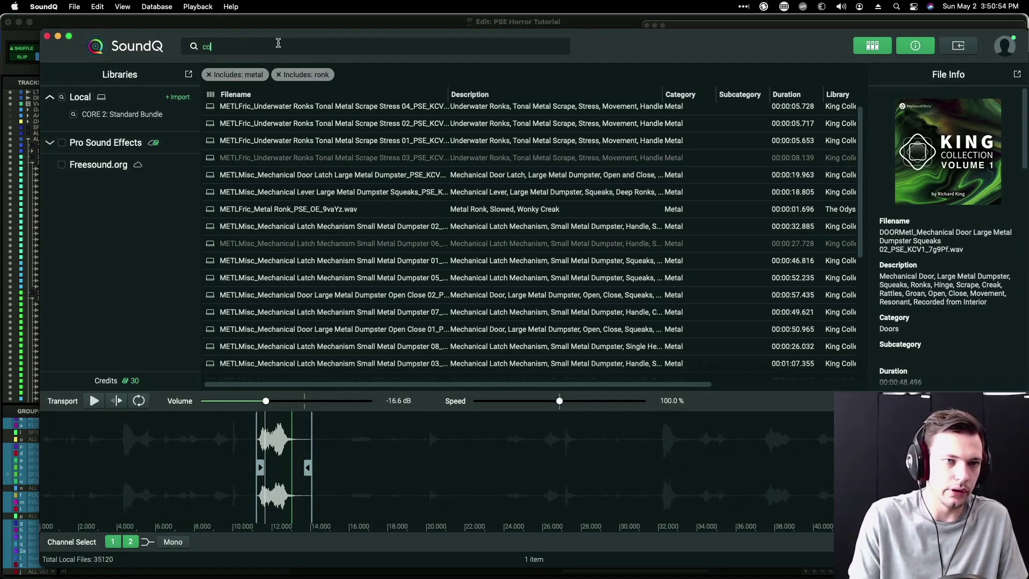
text(colossal)
key(Return)
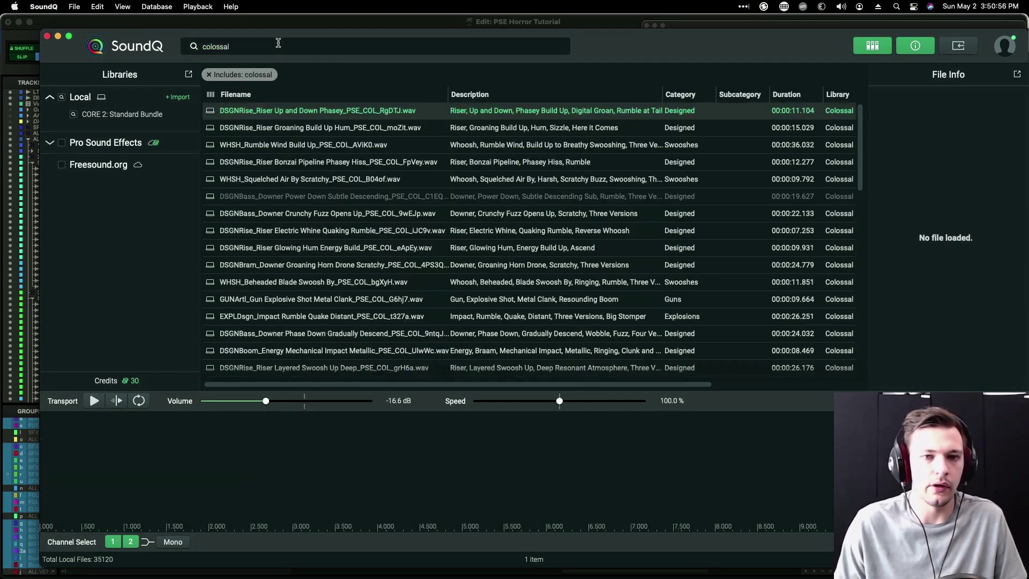
click(420, 214)
click(406, 244)
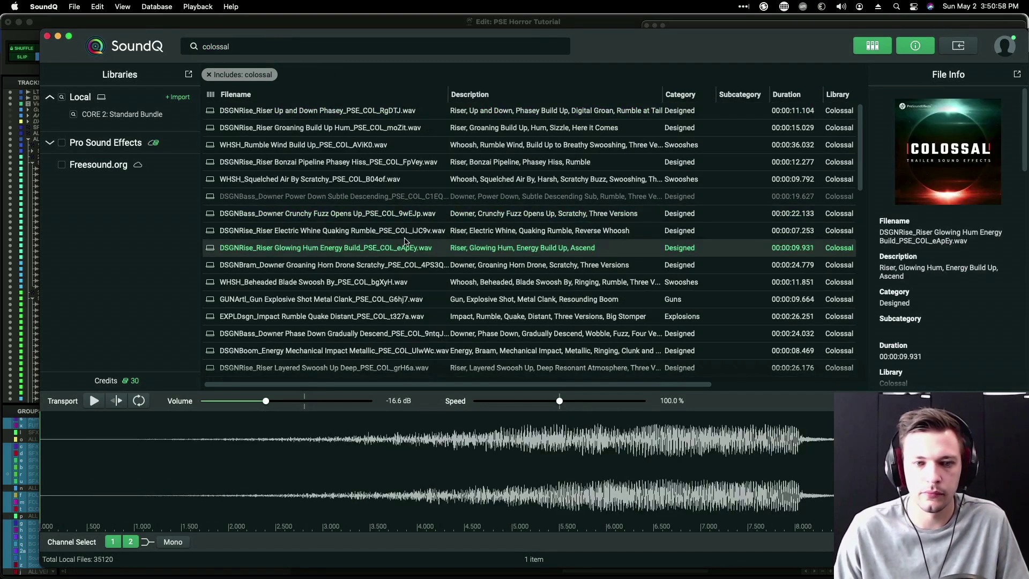
click(569, 510)
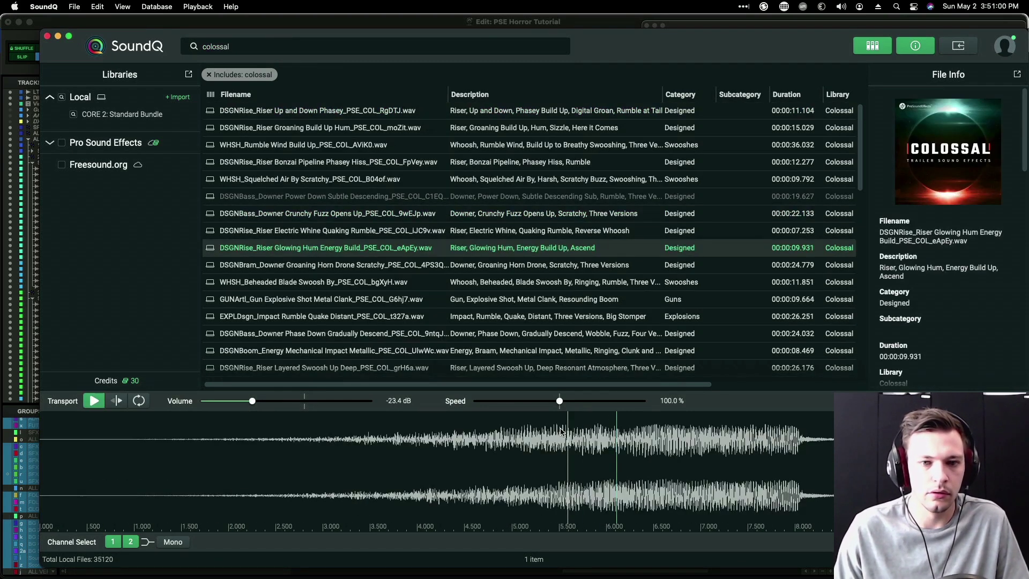
click(476, 266)
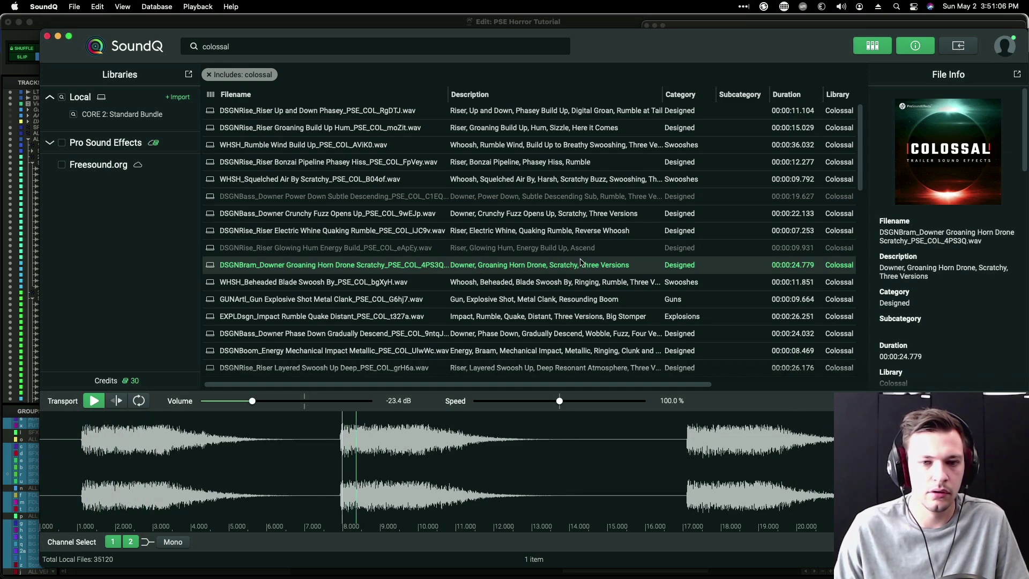
Step: Select the second whoosh of Beheaded Blade Swoosh By and send it to Pro Tools on track SFX 4 S3 at 01:00:31:04
click(547, 283)
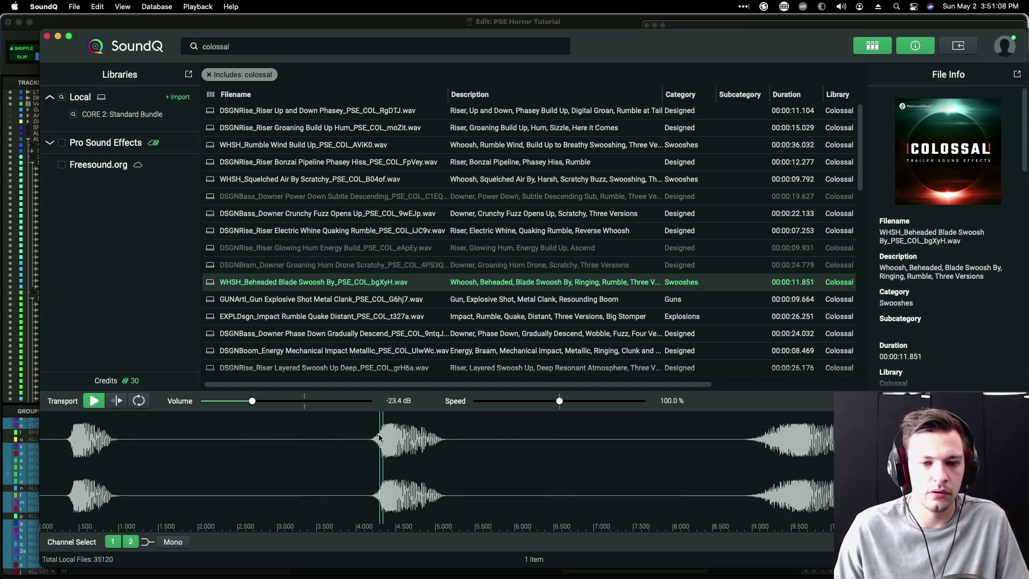
drag(375, 440, 487, 438)
key(s)
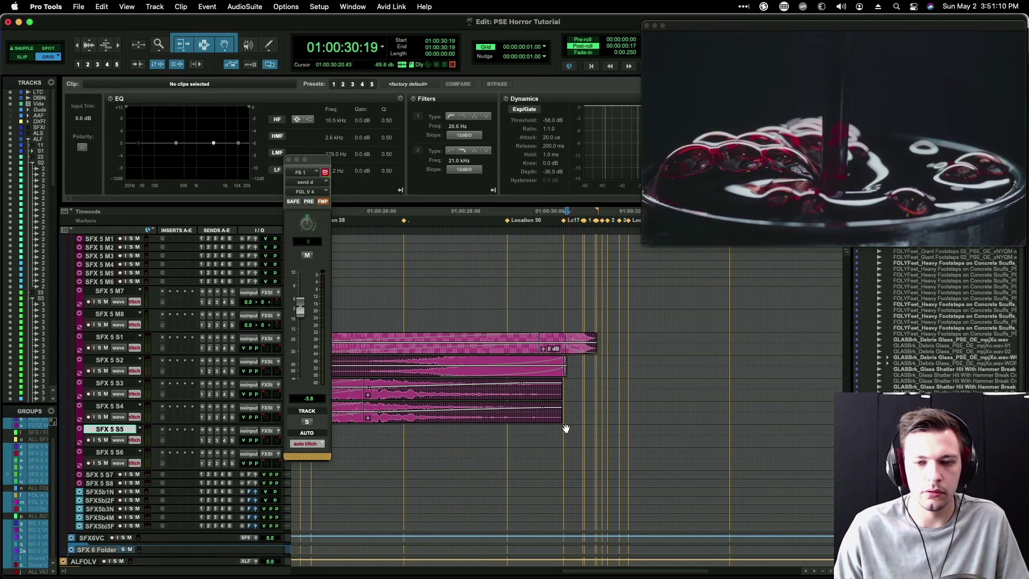
scroll(573, 434, up, 10)
mouse_move(573, 439)
mouse_down()
mouse_move(631, 443)
mouse_move(539, 441)
mouse_move(596, 441)
mouse_move(583, 439)
mouse_up()
click(583, 439)
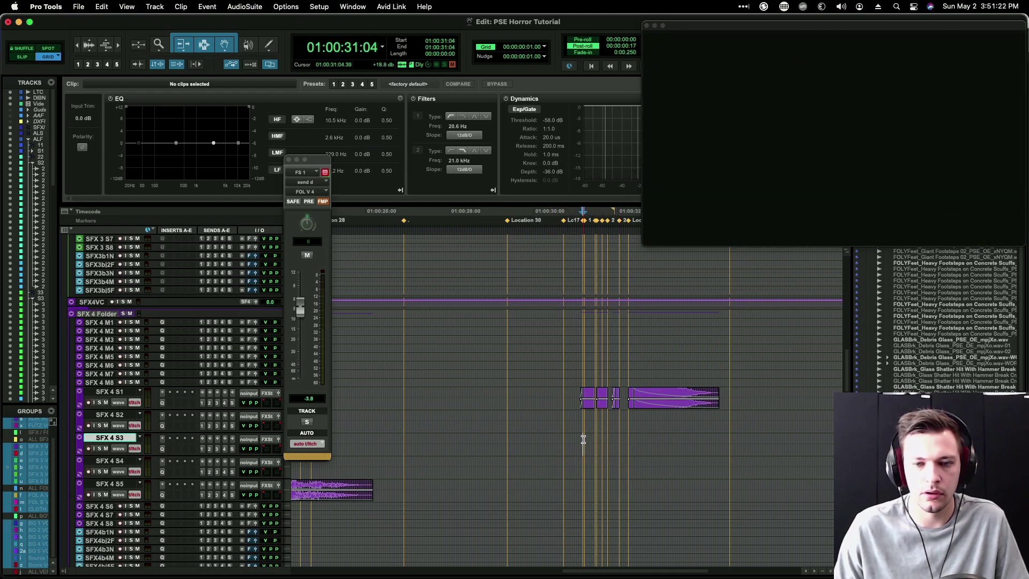
key(super+Tab)
key(s)
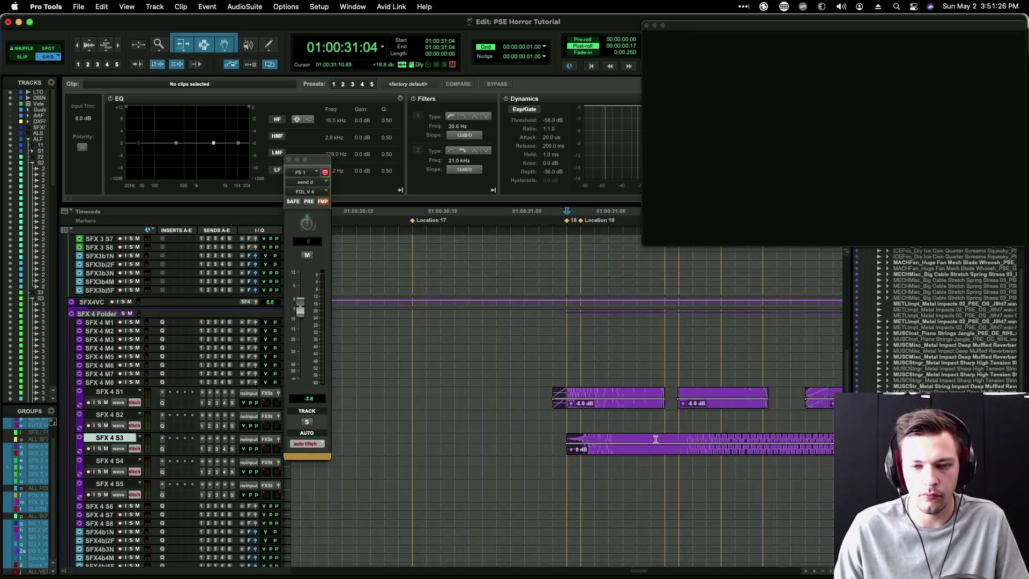
Step: Move the swoosh clip on SFX 4 S3 to start at 01:00:31:07 and set its clip gain to -6.9 dB
drag(648, 449, 676, 448)
click(670, 451)
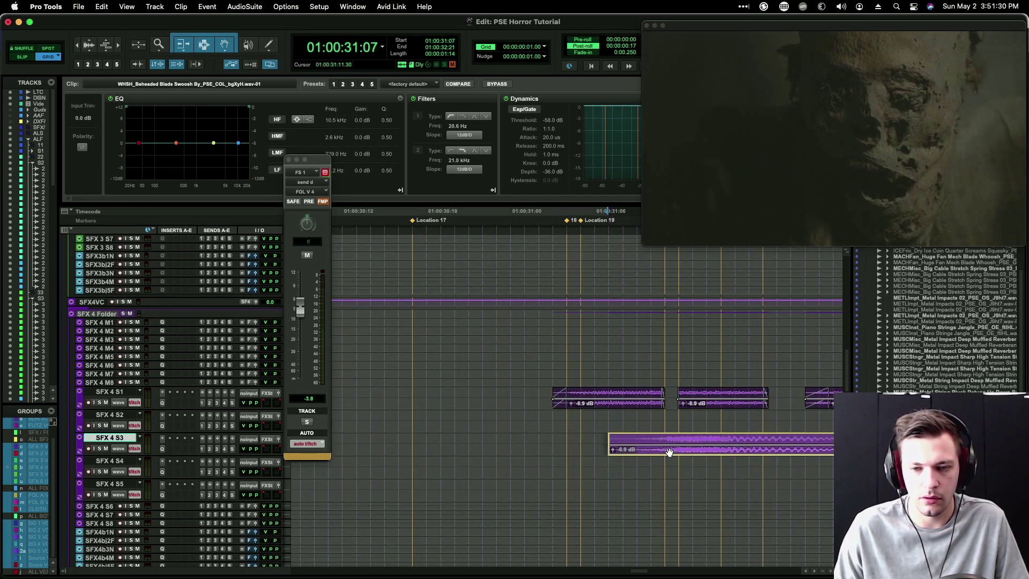
key(r)
Step: In SoundQ, audition Gun Explosive Shot Metal Clank and Impact Rumble Quake Distant, and select the latter's third impact
key(super+Tab)
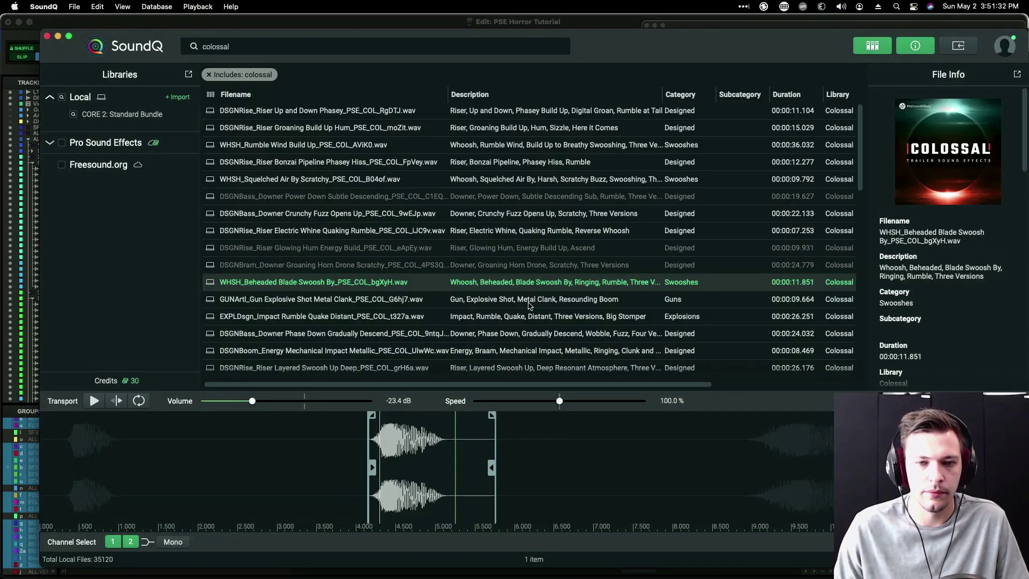
key(Down)
key(space)
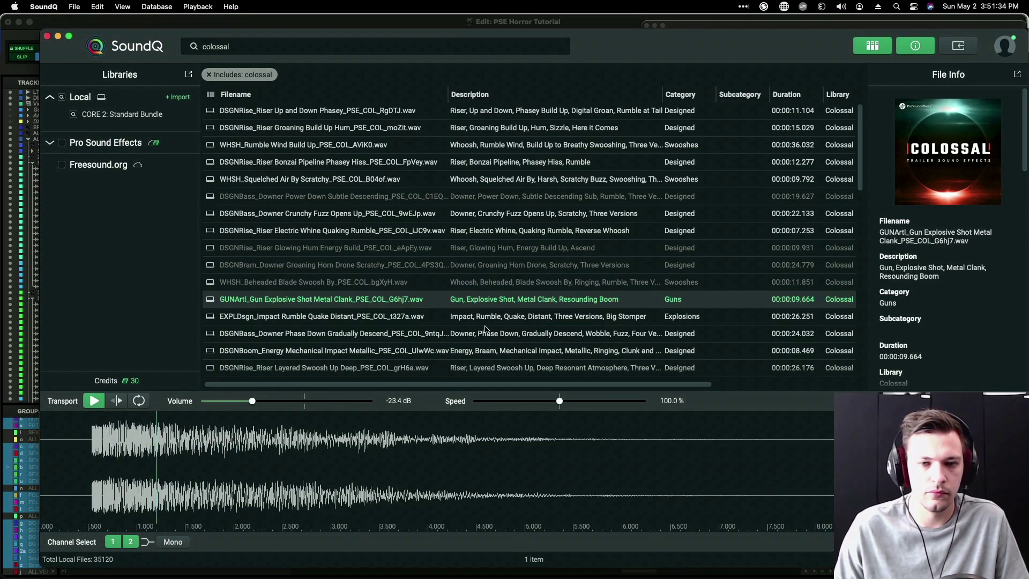
click(508, 320)
click(395, 441)
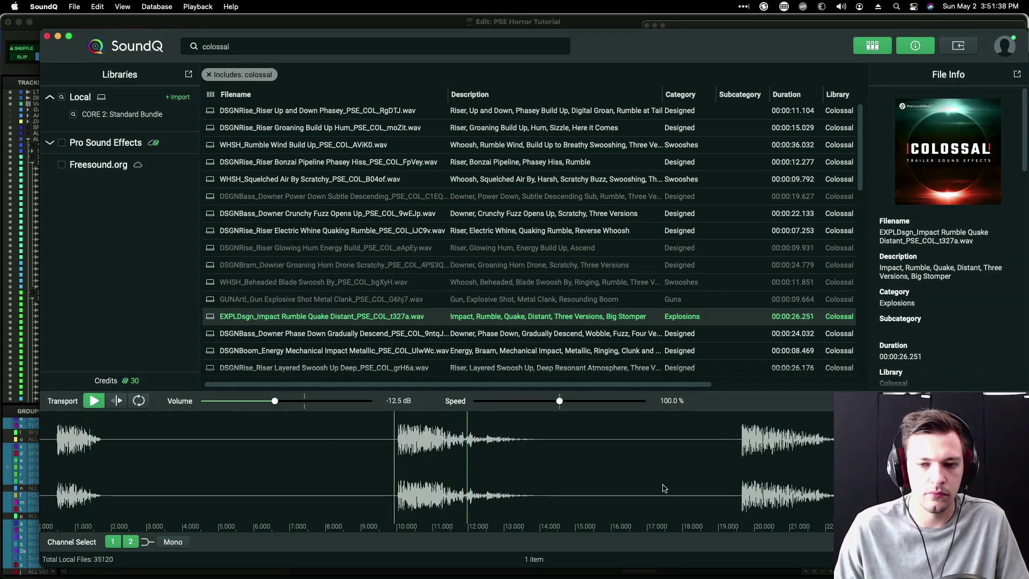
click(735, 456)
drag(741, 451, 836, 453)
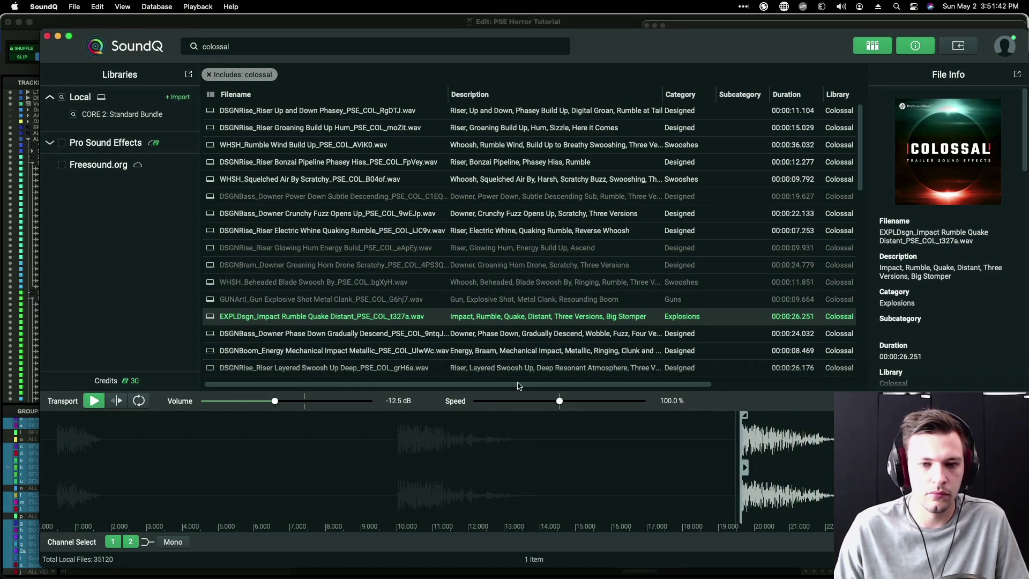
Step: Place the selected rumble impact on track SFX 5 S2 at 01:00:32:06 in Pro Tools
key(super+Tab)
key(r)
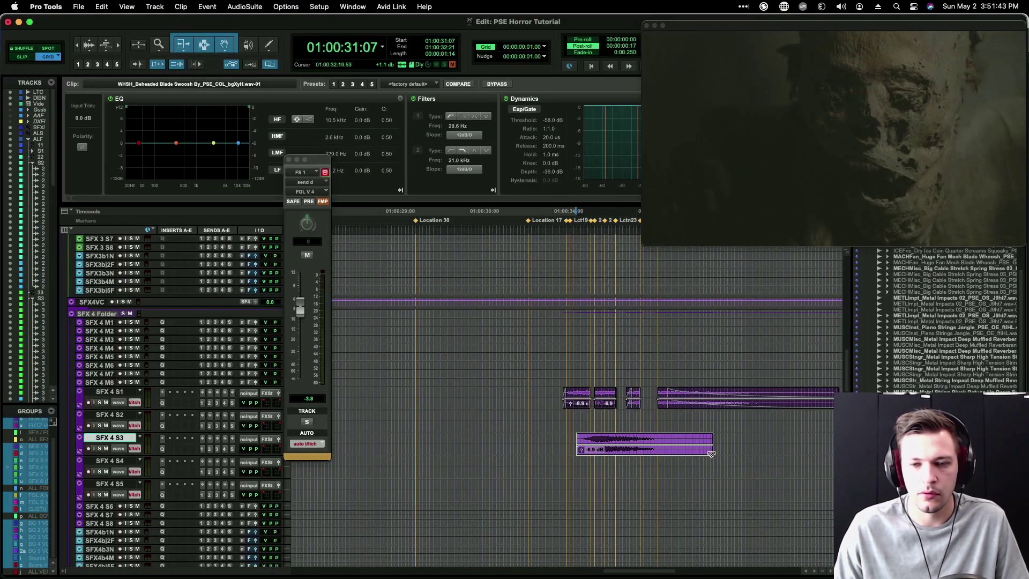
click(660, 464)
scroll(671, 466, down, 10)
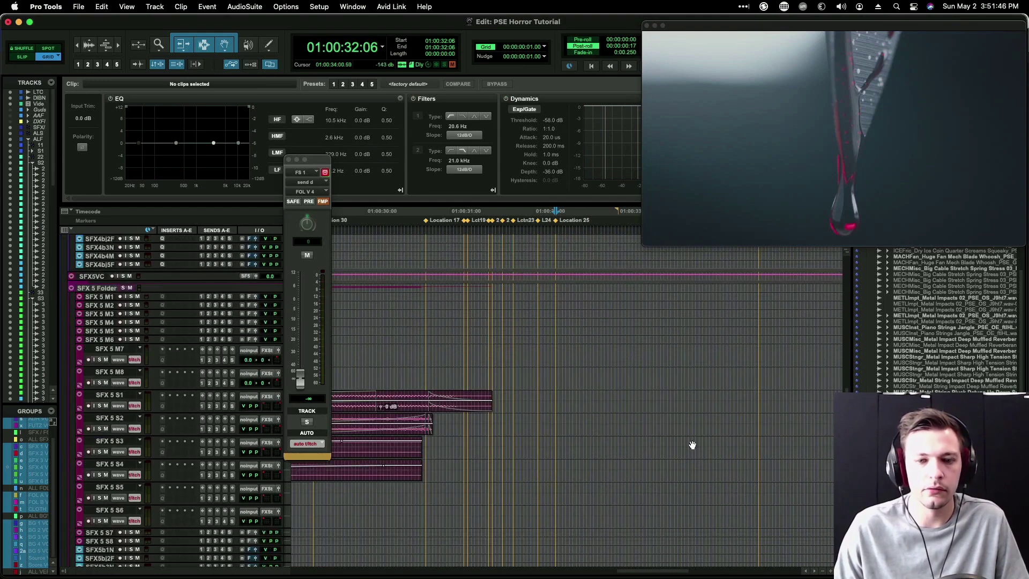
key(super+Tab)
key(s)
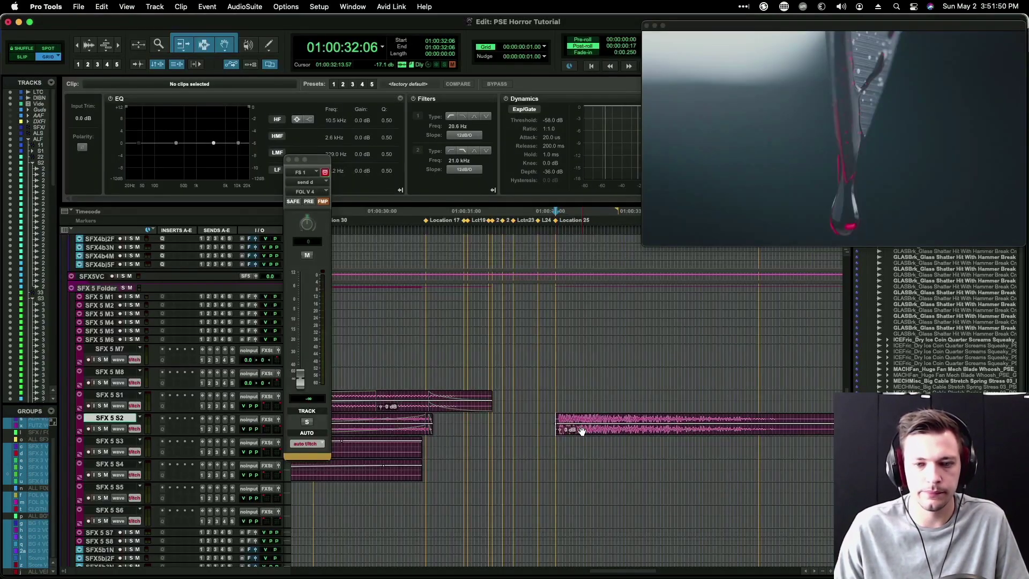
Step: Extend the rumble impact's start to 01:00:32:05 and add a short fade-in ending at 01:00:32:06
key(t)
key(t)
drag(629, 438, 550, 419)
click(555, 420)
key(a)
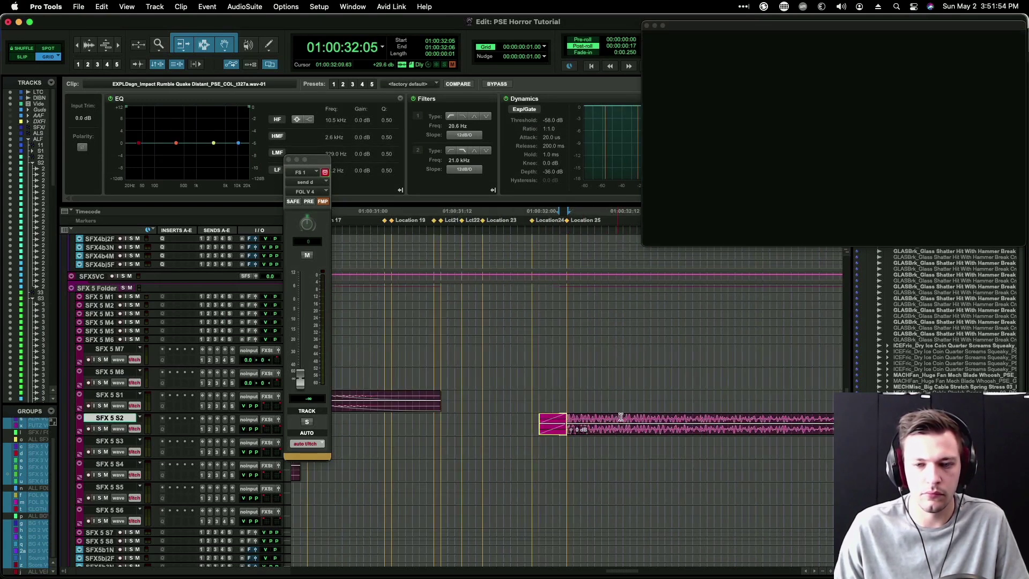
Step: Add a long fade-out to the end of the rumble impact clip on SFX 5 S2
key(r)
key(r)
key(r)
click(700, 417)
key(g)
click(629, 433)
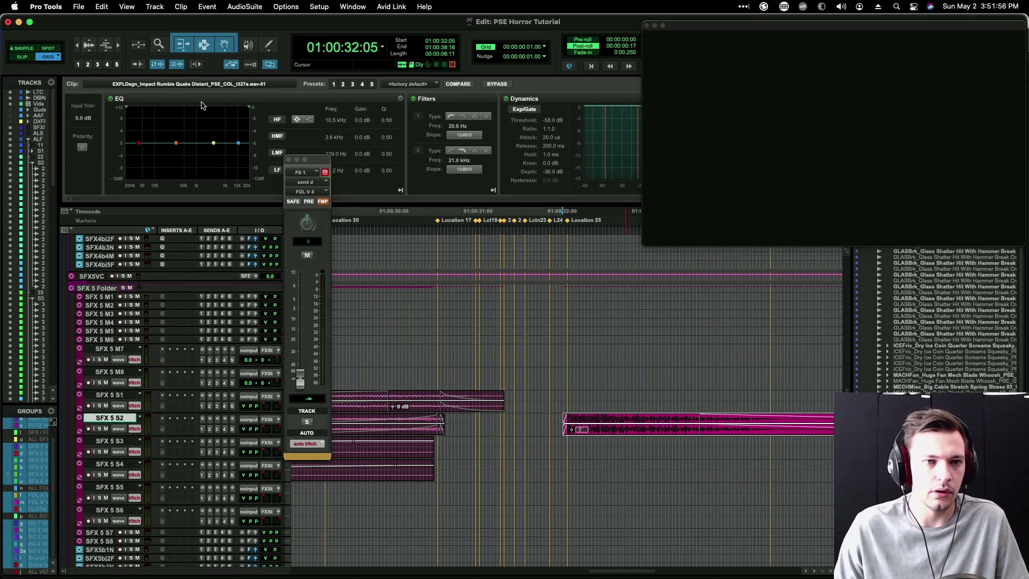
drag(250, 106, 175, 105)
Step: Switch to SoundQ and audition Energy Mechanical Impact Metallic and Riser Growly Acceleration Pulsing Buzzy
click(543, 418)
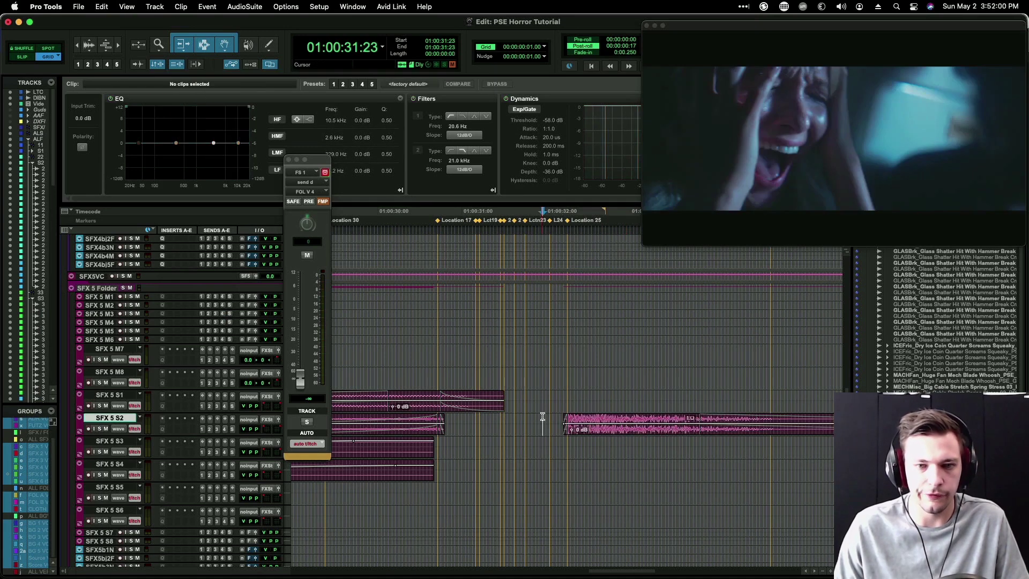
key(super+Tab)
click(498, 350)
scroll(499, 349, down, 5)
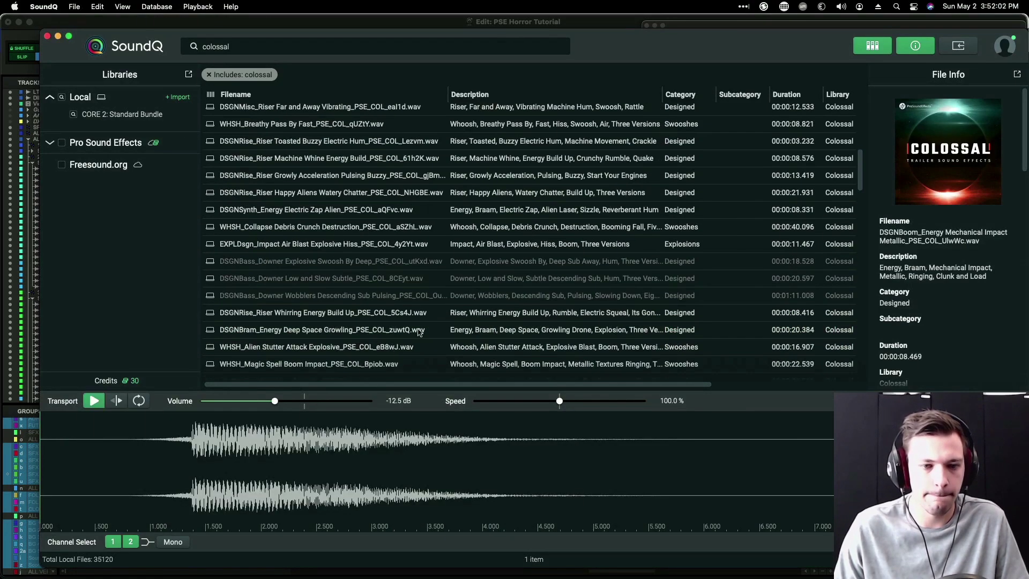
scroll(517, 308, up, 3)
scroll(518, 307, down, 6)
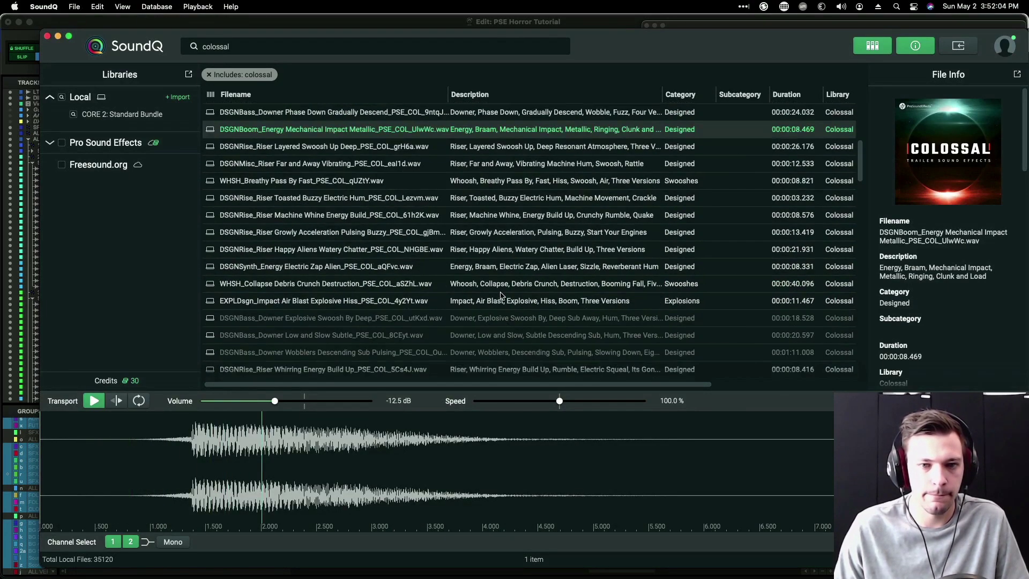
click(481, 237)
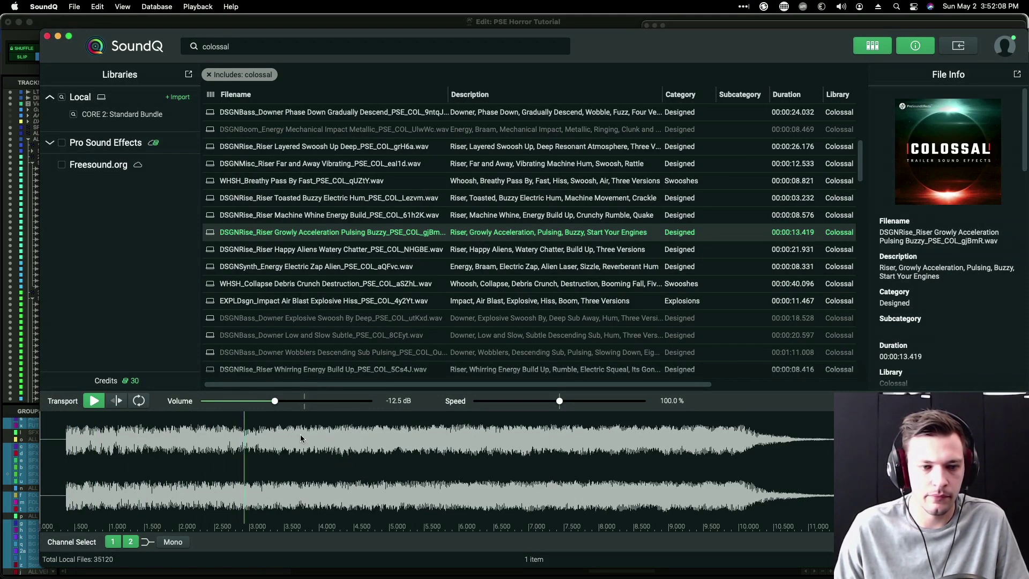
click(124, 444)
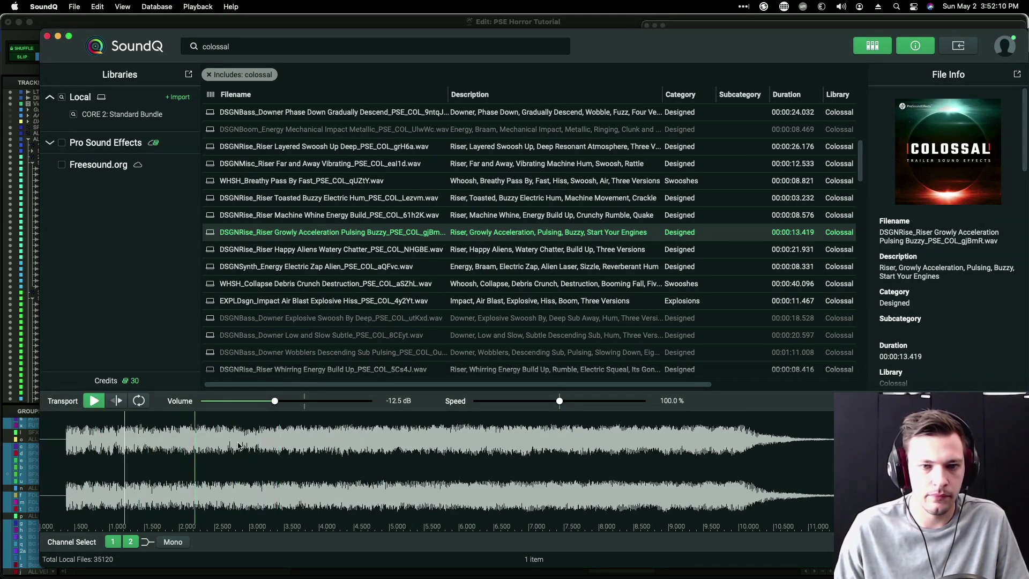
Step: Audition Energy Electric Zap Alien, Riser Happy Aliens Watery Chatter, Impact Air Blast Explosive Hiss and Alien Stutter Attack Explosive
click(482, 264)
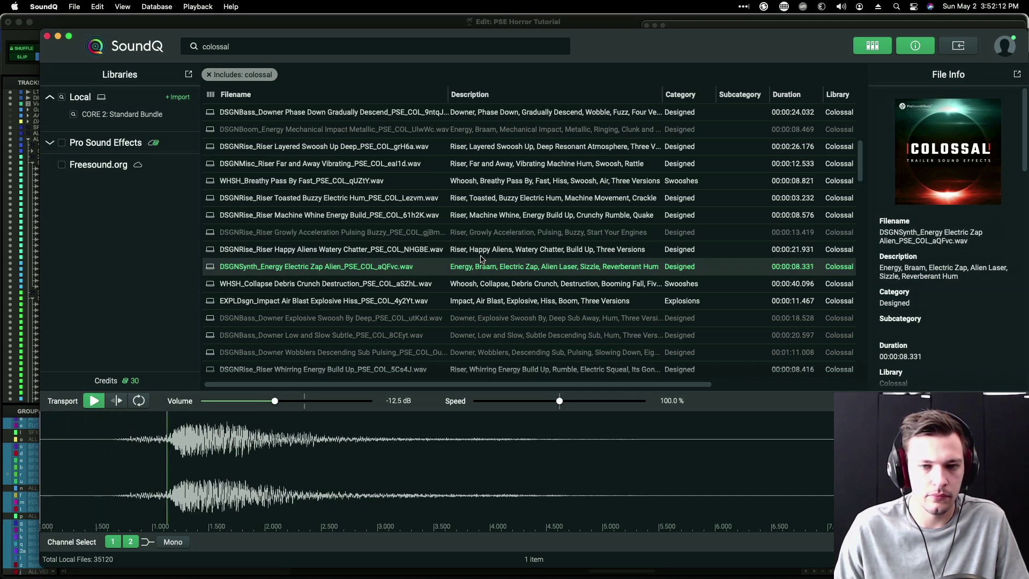
click(486, 250)
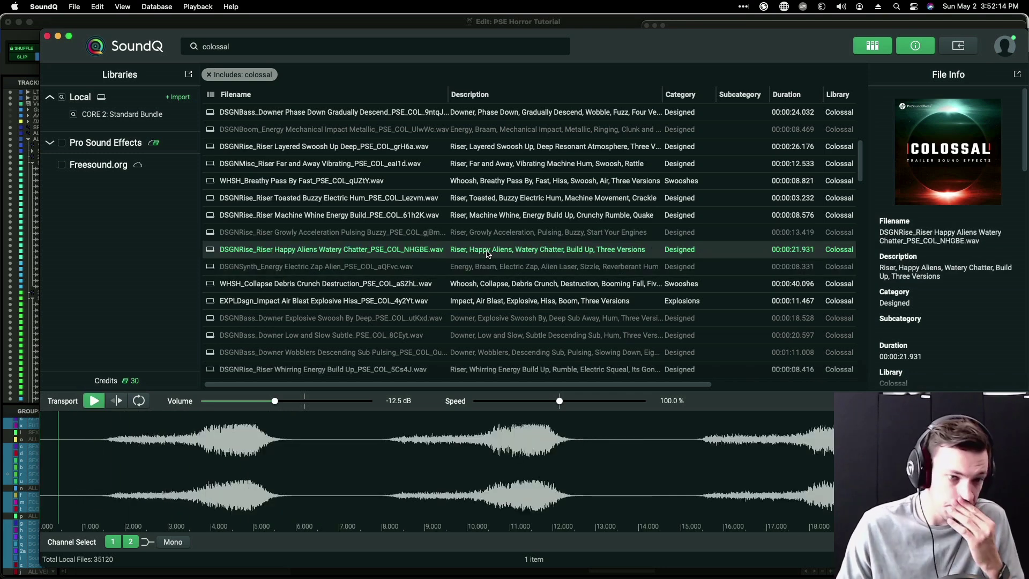
click(162, 442)
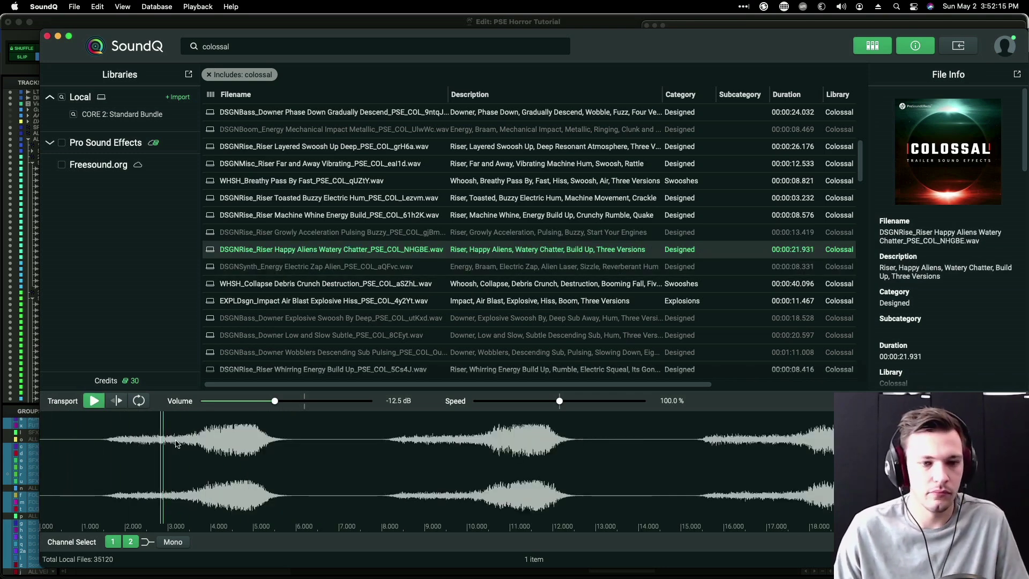
click(519, 305)
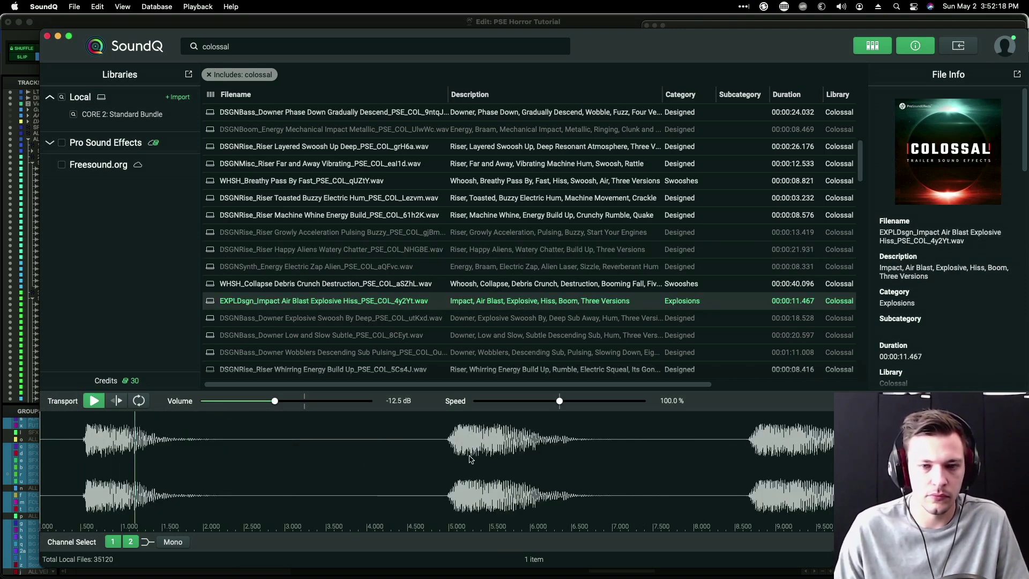
scroll(477, 241, down, 5)
click(479, 189)
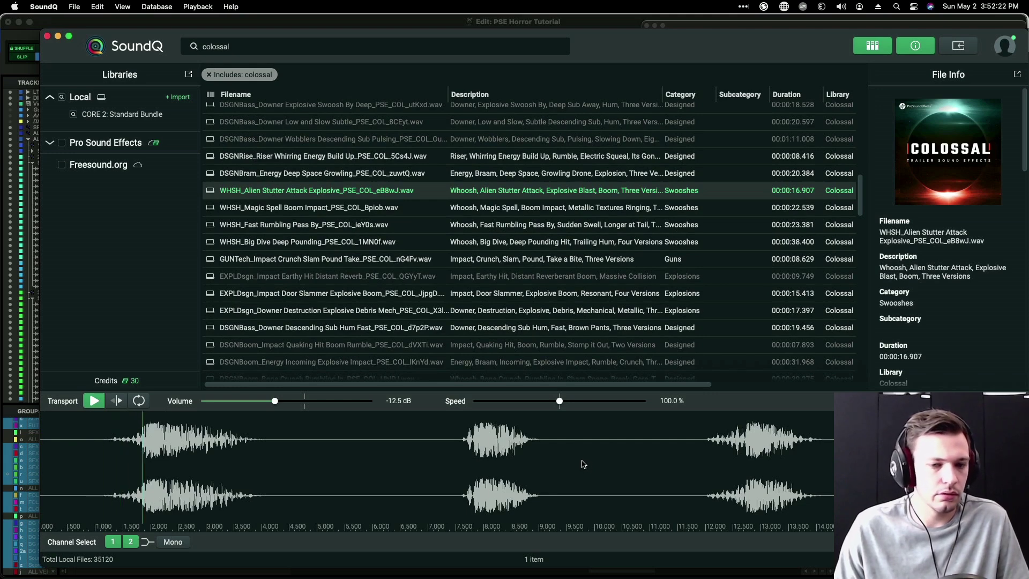
Step: Select the second hit of Big Dive Deep Pounding and place it on track SFX 4 S4 at 01:00:30:08 in Pro Tools
click(577, 244)
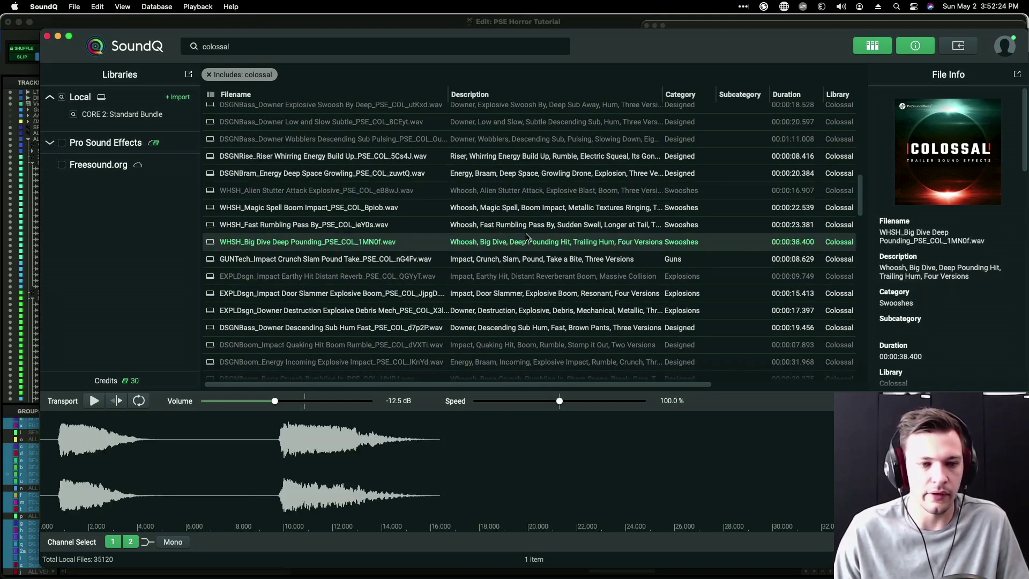
click(274, 449)
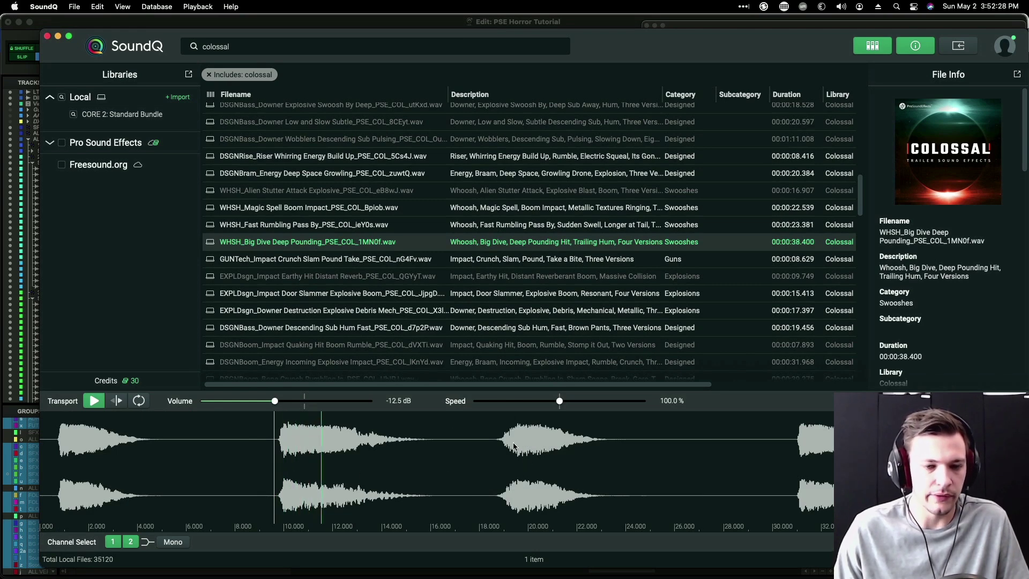
drag(274, 444, 440, 446)
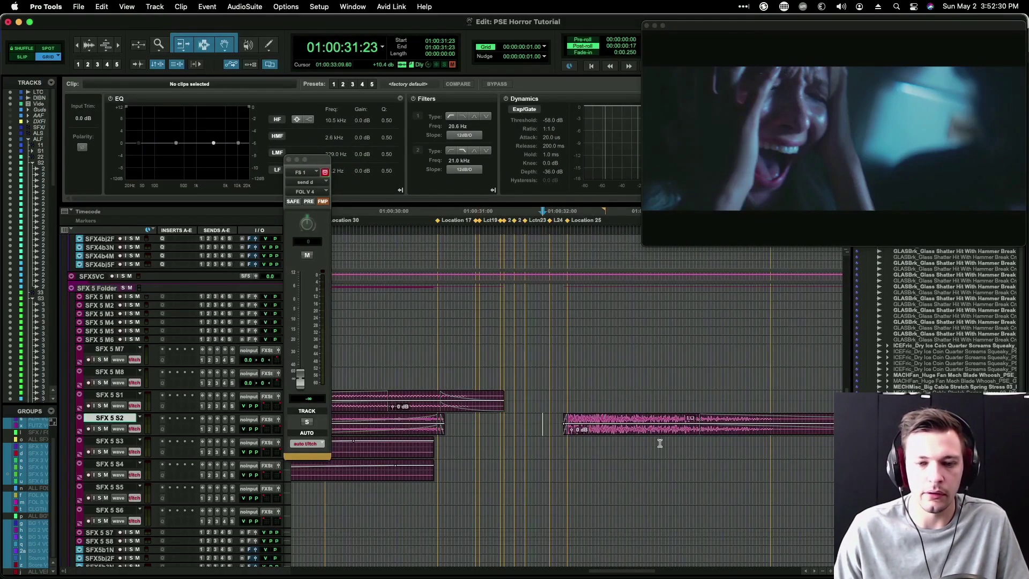
scroll(557, 443, left, 5)
scroll(556, 443, up, 8)
scroll(556, 442, right, 1)
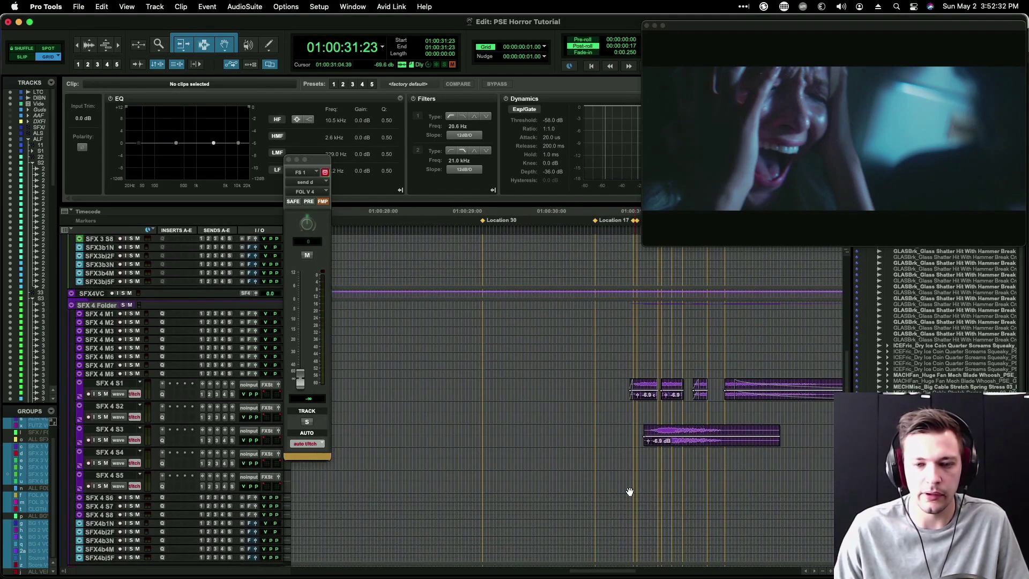
key(super+Tab)
key(s)
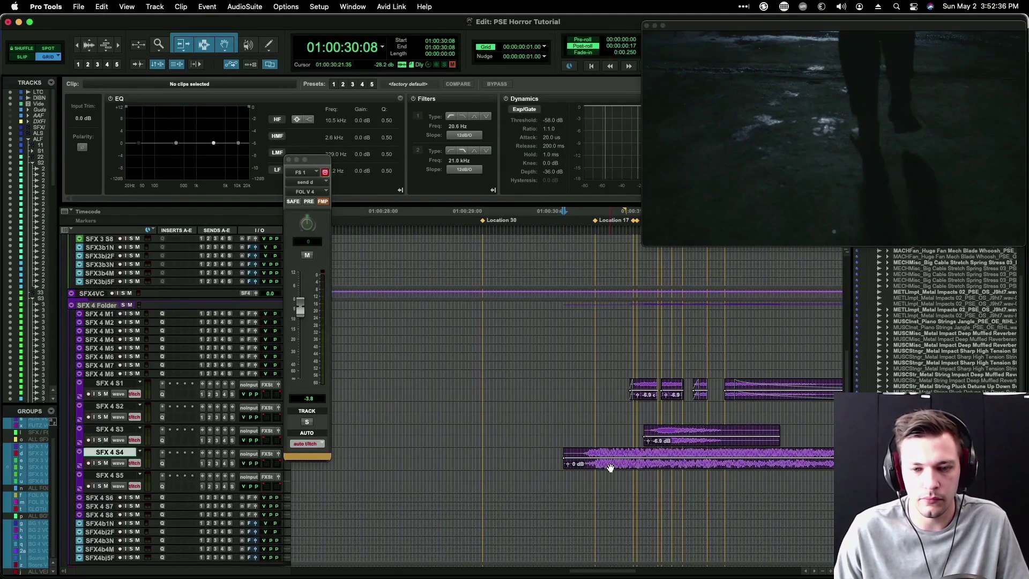
Step: Shift the Big Dive Deep Pounding clip on SFX 4 S4 slightly earlier and play back from 01:00:30:06
key(alt+super+[)
drag(609, 467, 606, 466)
click(555, 456)
key(space)
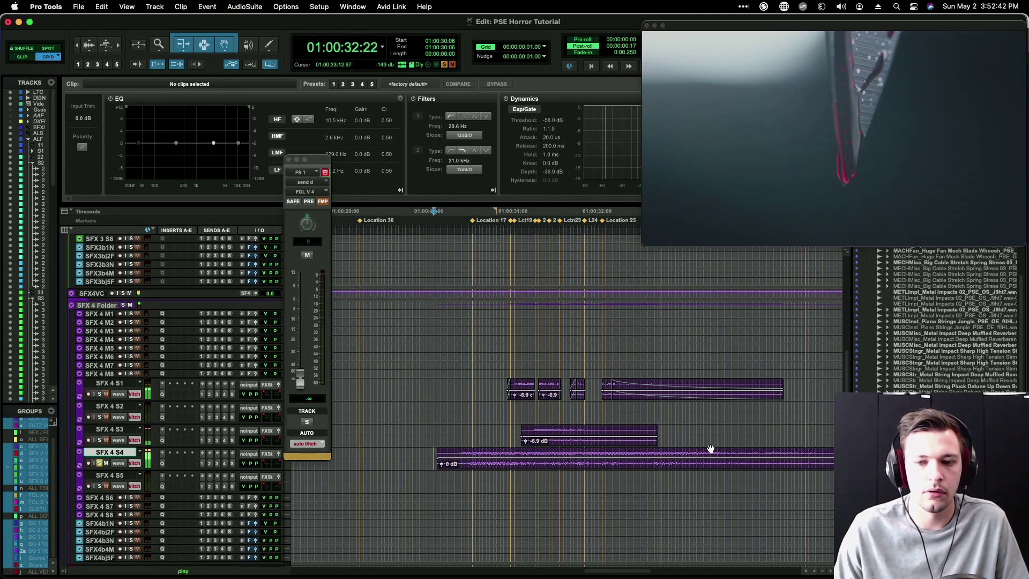
Step: Lower the clip gain of the Big Dive Deep Pounding clip on SFX 4 S4
key(r)
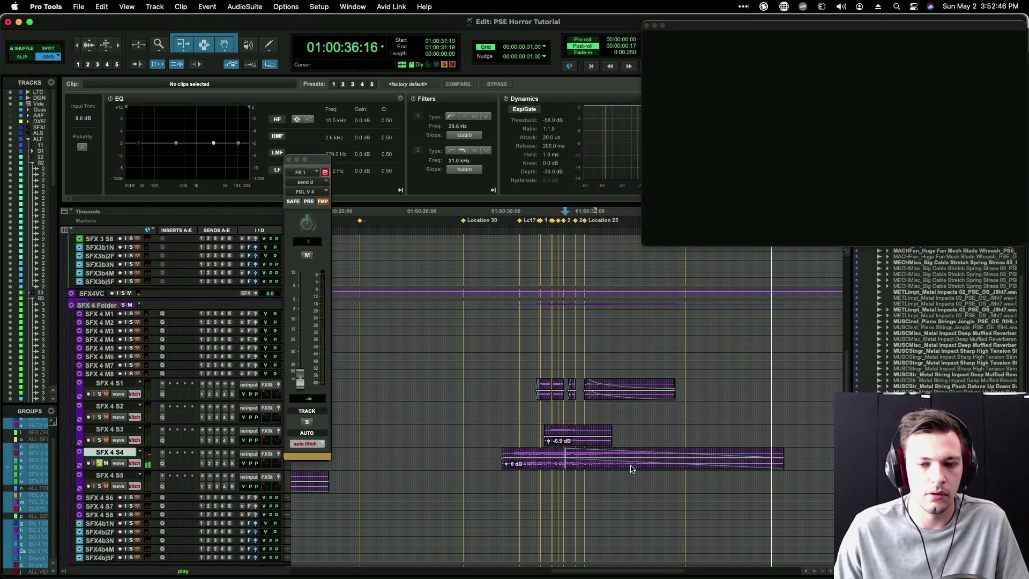
key(space)
click(565, 458)
click(464, 463)
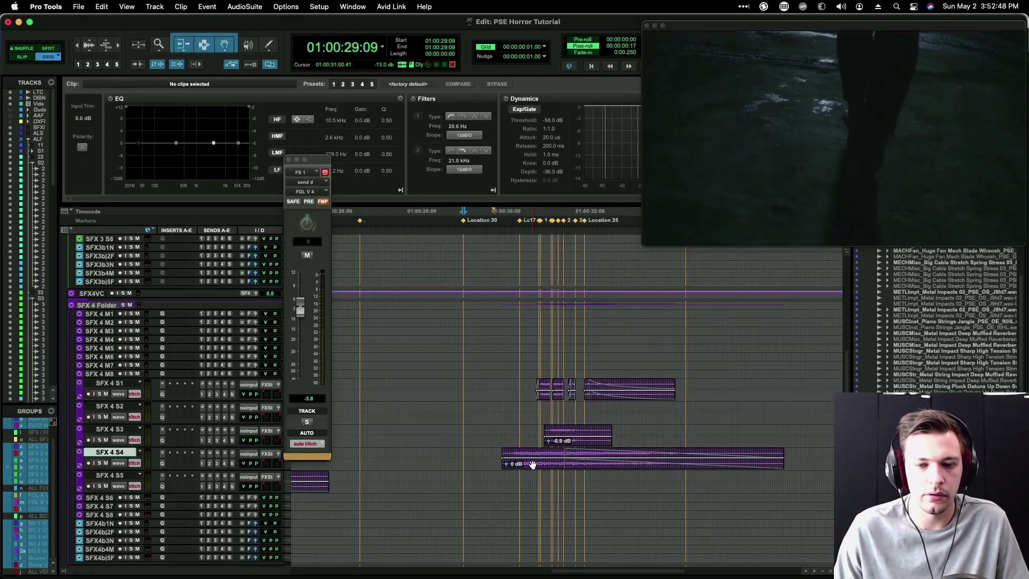
drag(533, 464, 531, 460)
key(;)
key(super+Tab)
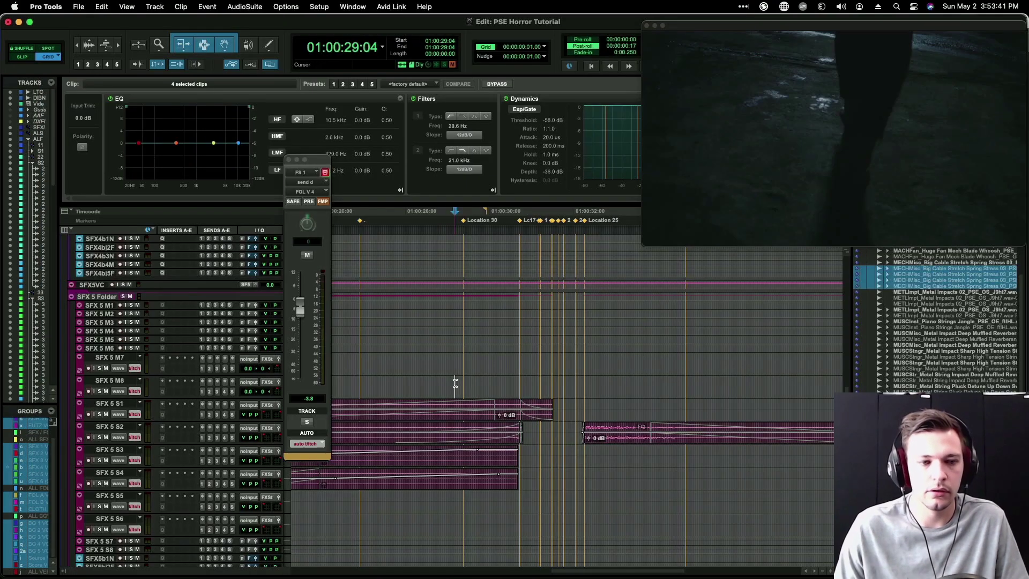
Step: Play back from 01:00:29:04 and from 01:00:31:00 to check the clips on the SFX 5 and SFX 4 tracks
key(space)
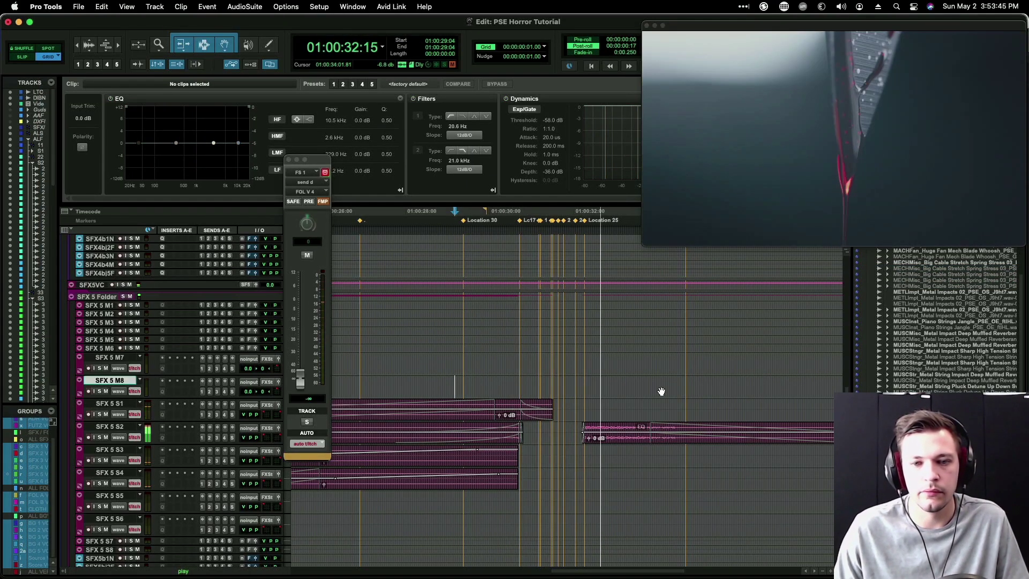
key(space)
scroll(616, 369, up, 5)
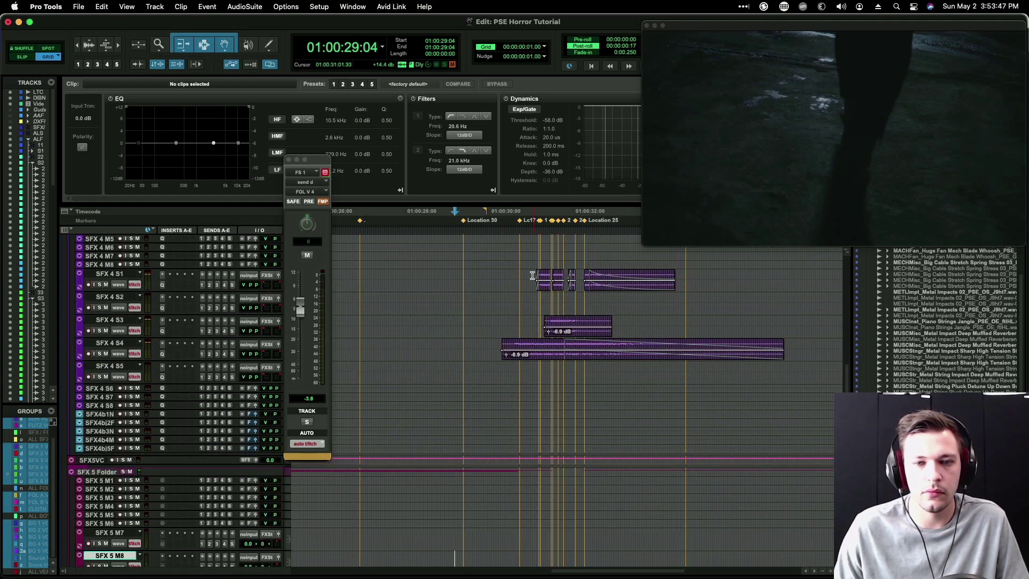
click(533, 277)
key(shift+s)
key(t)
key(space)
key(t)
scroll(650, 308, right, 3)
scroll(617, 320, up, 1)
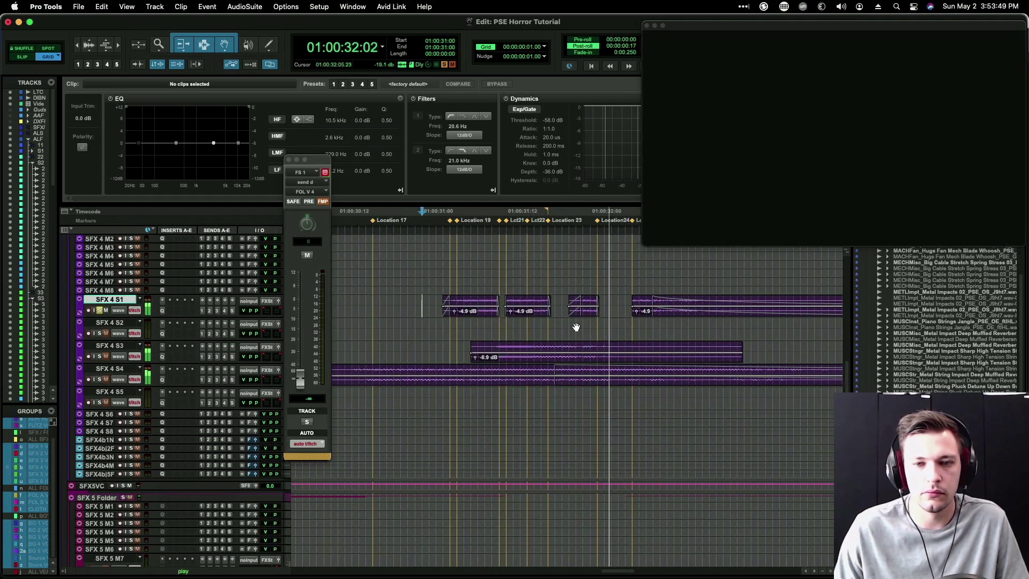
Step: Extend the start of the last clip on SFX 4 S1 to 01:00:32:05 with a short fade-in
key(space)
mouse_move(643, 310)
mouse_down()
mouse_move(626, 305)
mouse_move(633, 298)
mouse_up()
key(r)
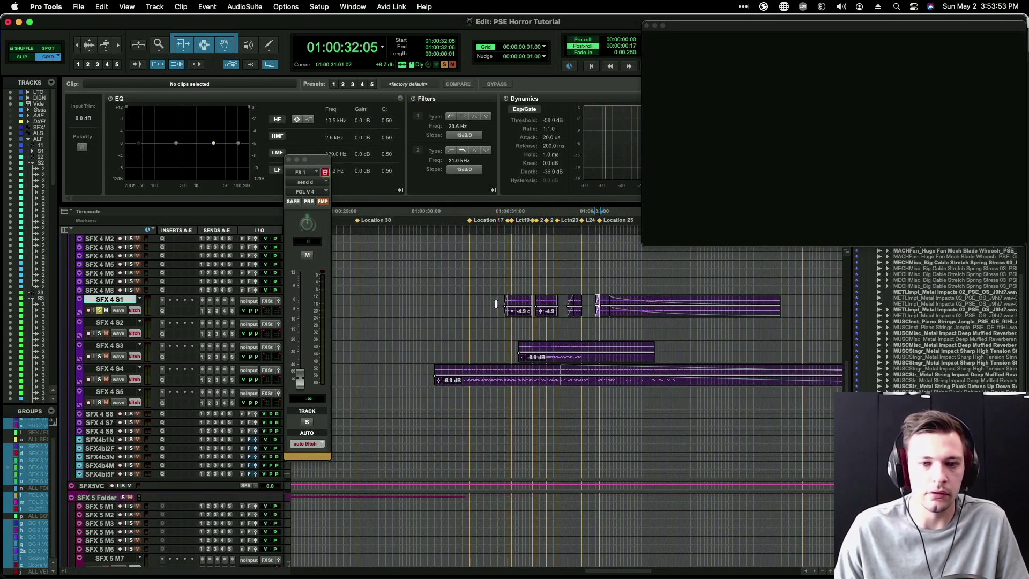
Step: Play back from 01:00:30:05 and locate the cut to the pouring liquid shot near 01:00:30:18
click(412, 301)
click(493, 301)
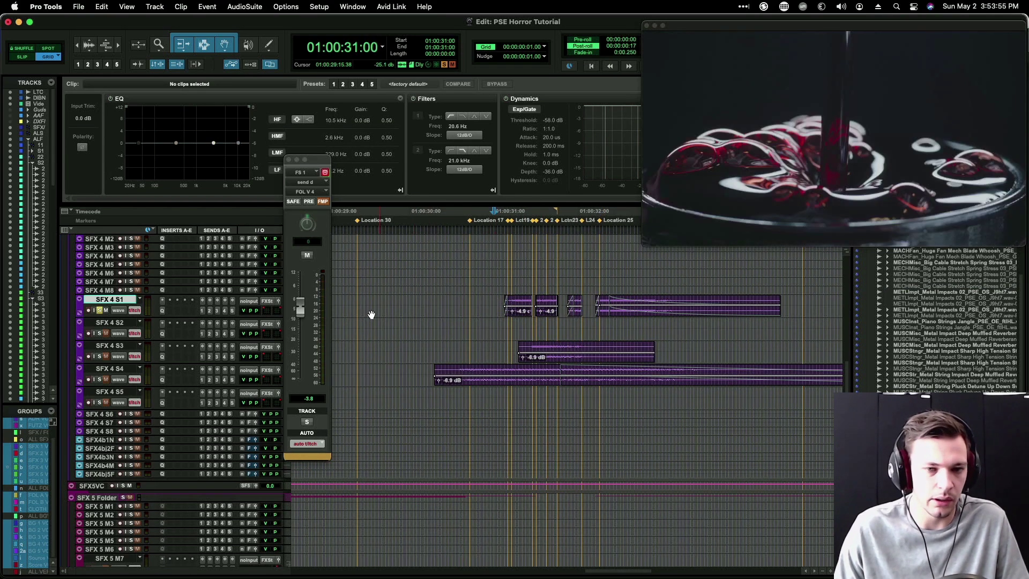
click(426, 304)
key(space)
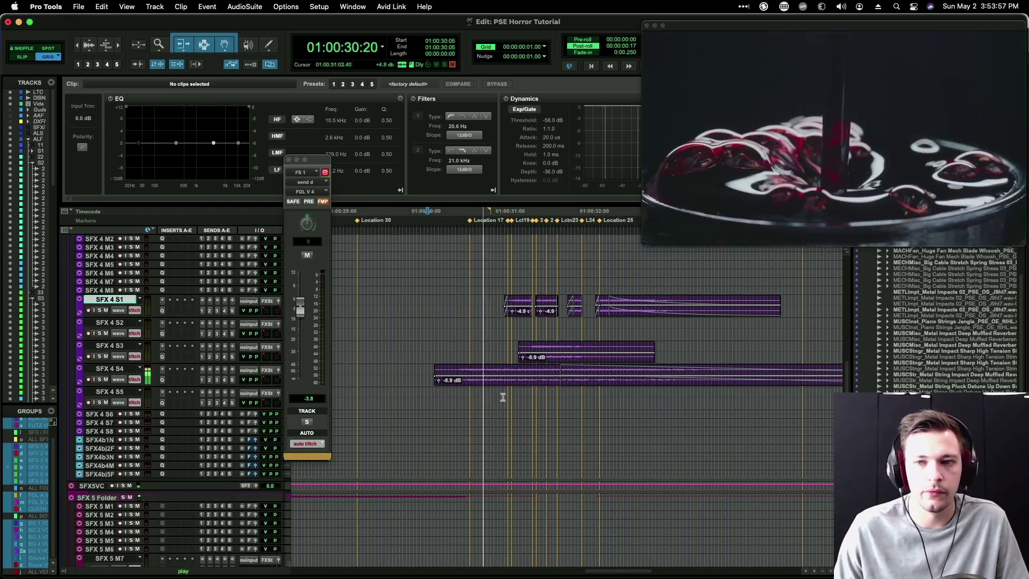
key(space)
click(468, 348)
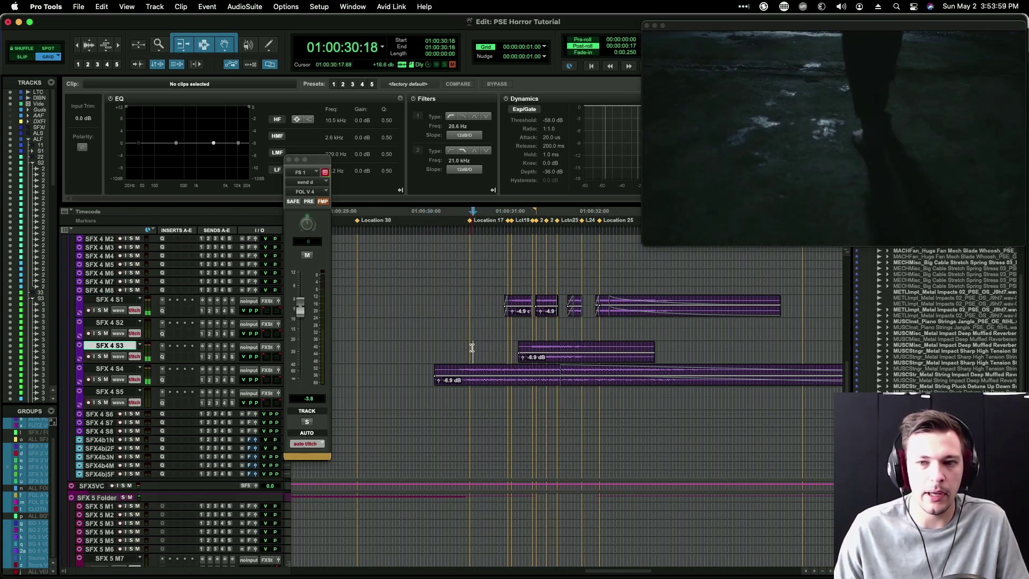
drag(472, 348, 480, 350)
key(r)
key(r)
Step: Review the earlier clips on the SFX 4 tracks around 01:00:12:05, playing back from 01:00:11:17
scroll(567, 341, left, 10)
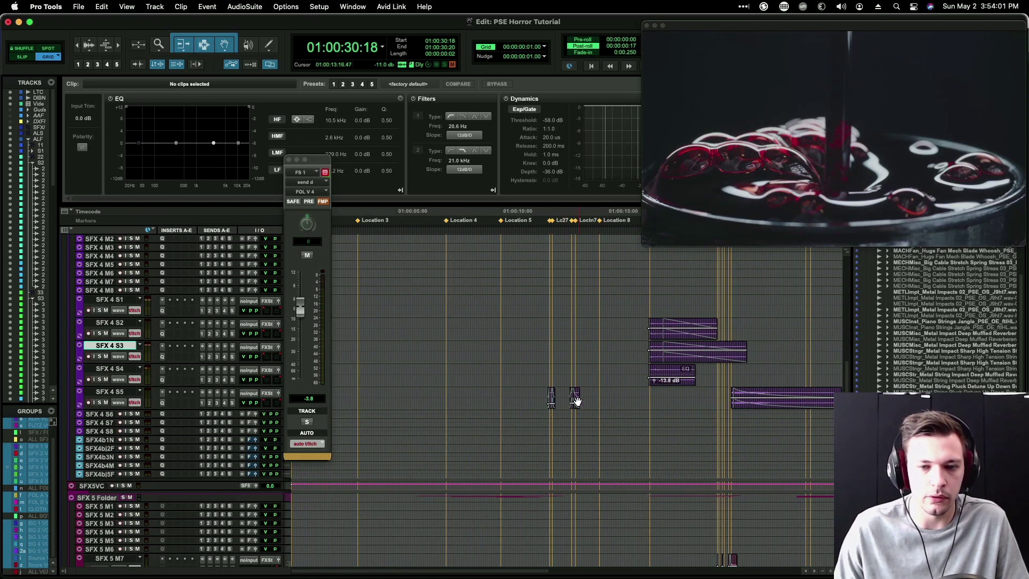
click(547, 393)
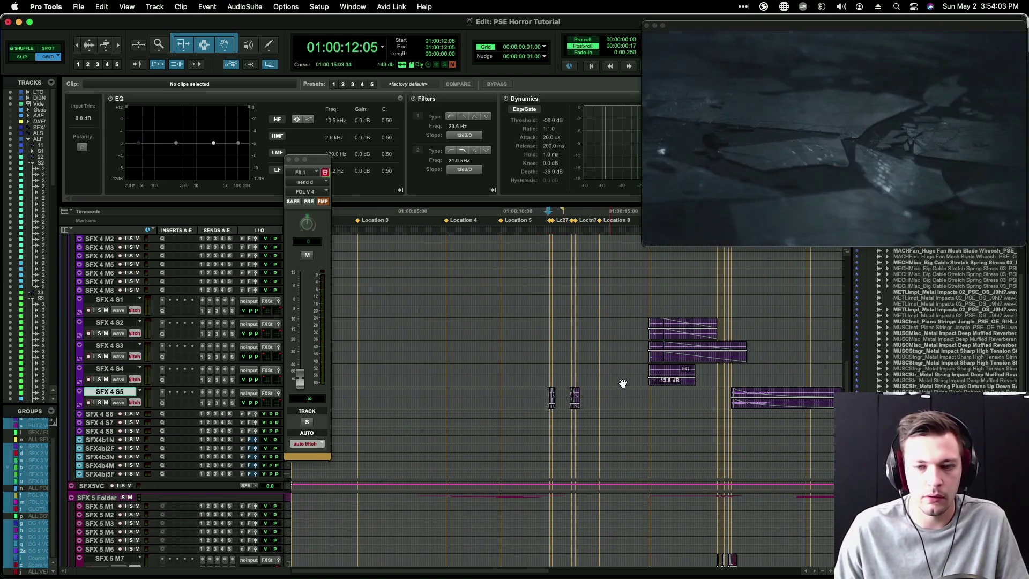
click(641, 371)
drag(648, 370, 683, 369)
click(537, 369)
key(space)
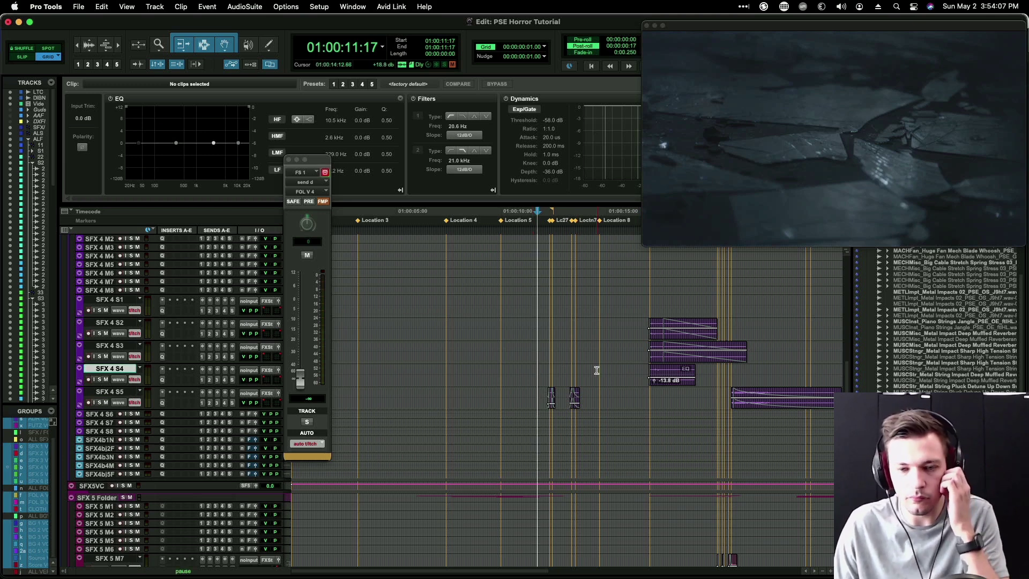
scroll(599, 371, right, 4)
scroll(614, 482, down, 3)
scroll(586, 501, down, 4)
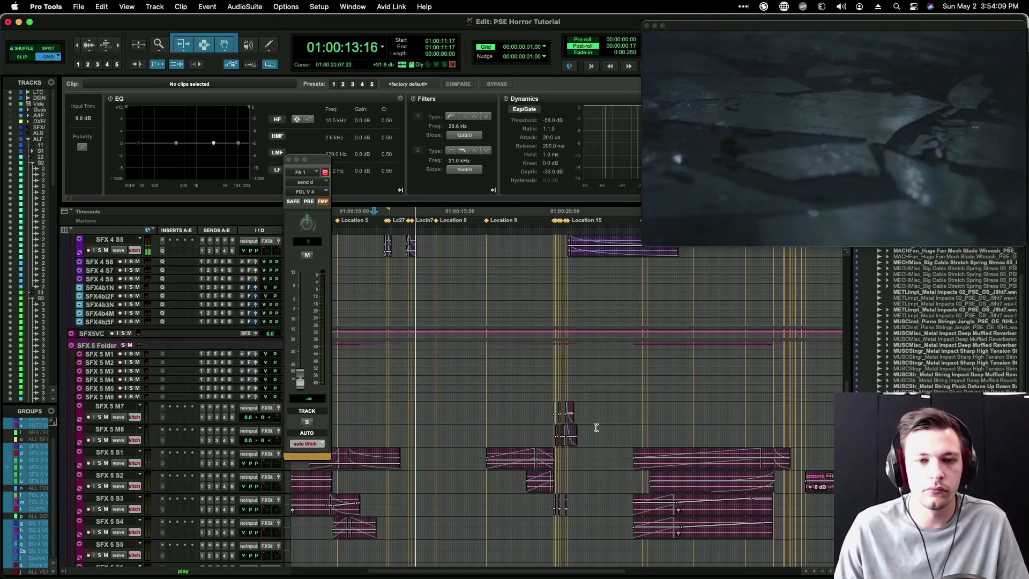
Step: Examine the short SFX 5 clips before 01:00:21:23 and the layered SFX 3 clips above them during playback
click(588, 435)
key(t)
key(t)
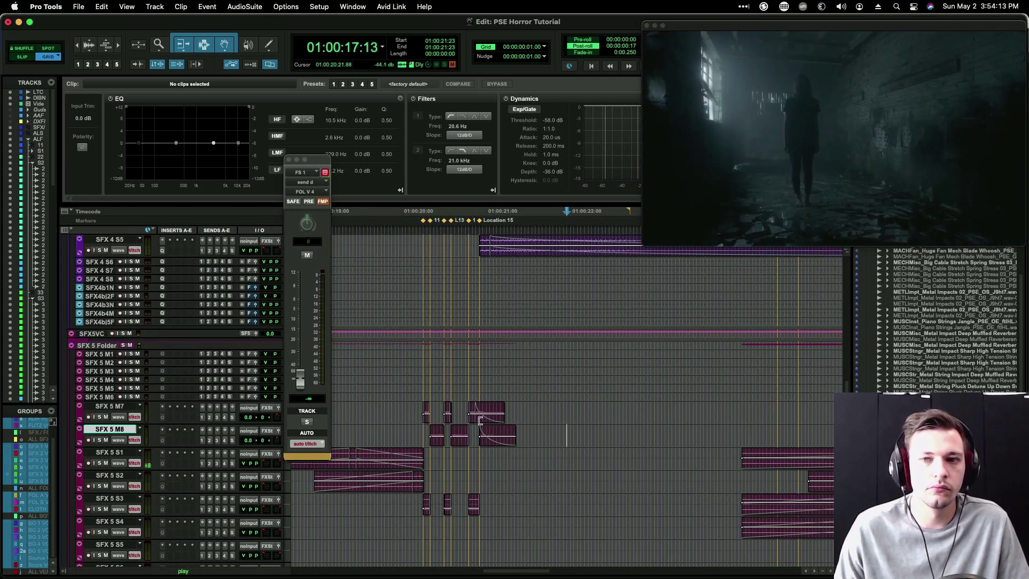
scroll(521, 427, left, 3)
scroll(522, 427, right, 3)
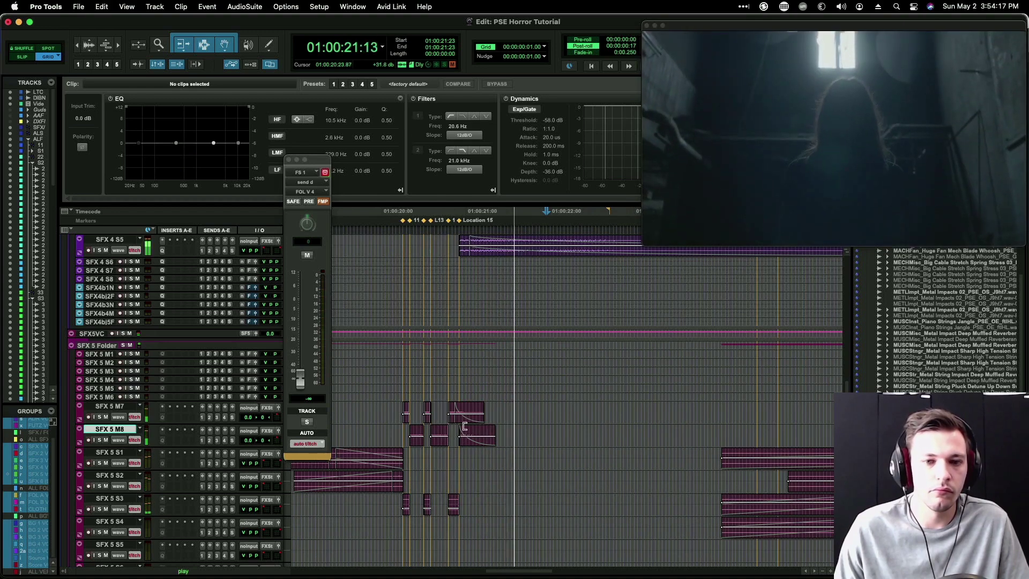
scroll(466, 412, up, 15)
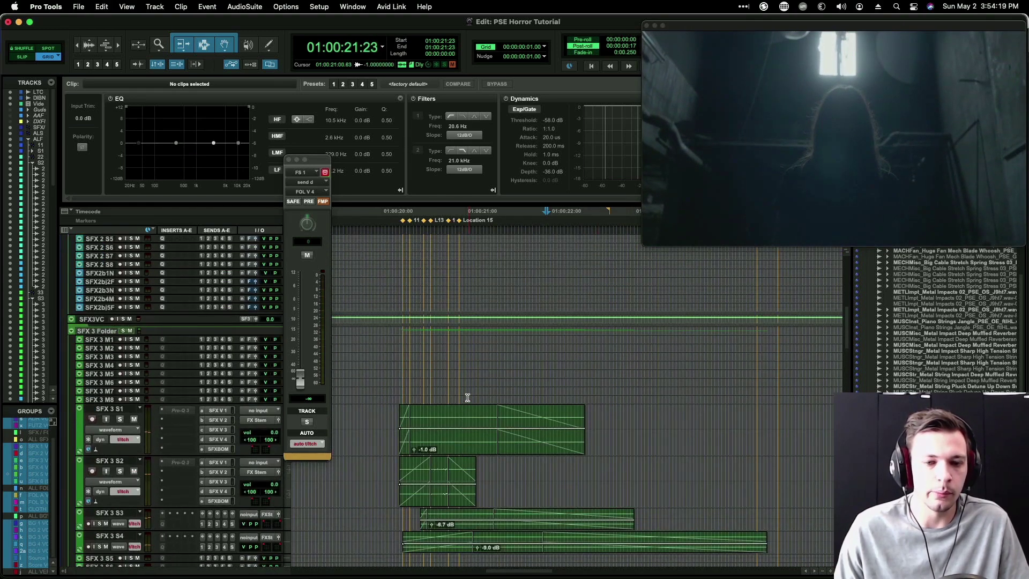
scroll(467, 397, down, 3)
click(422, 465)
key(space)
key(space)
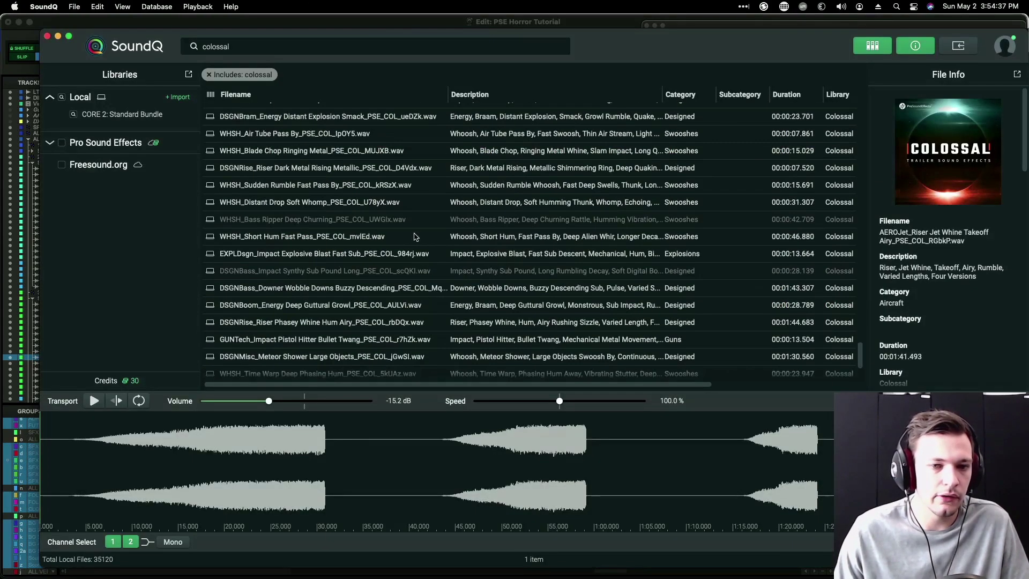
Step: Switch to SoundQ, search for pour liquid and audition Pour Water In Glass at a volume of -11.5 dB
click(445, 356)
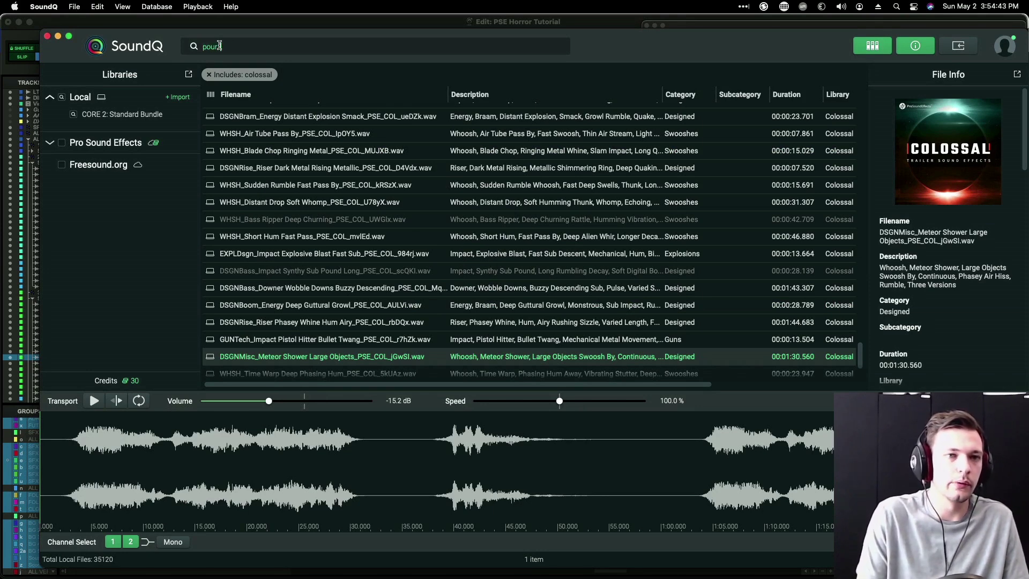
key(Return)
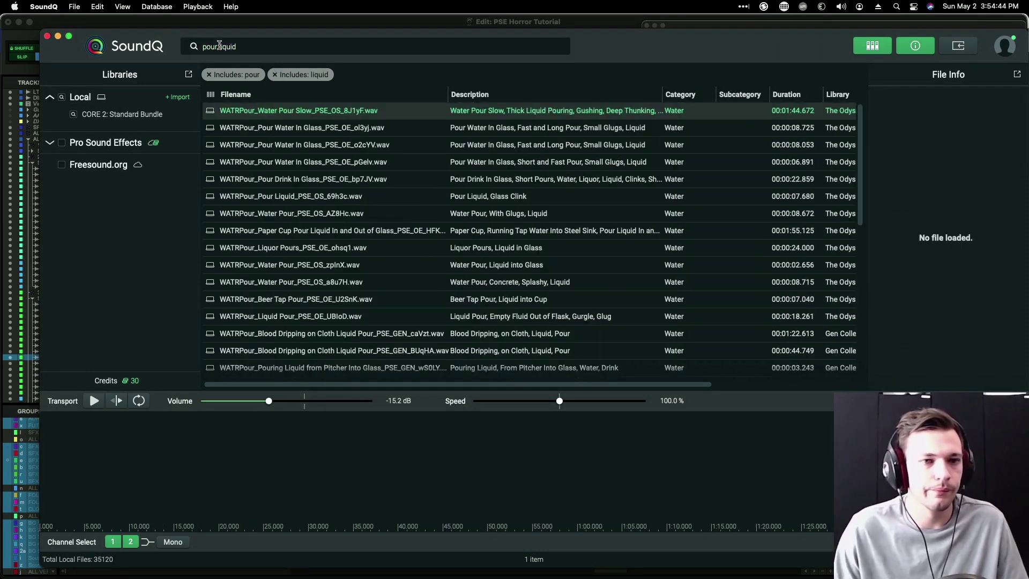
click(356, 145)
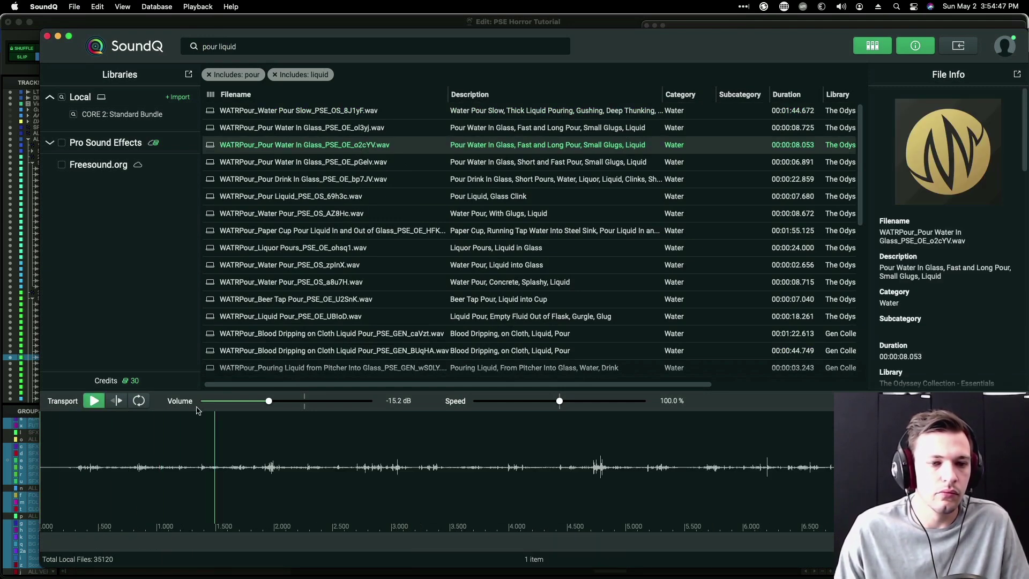
drag(273, 405, 280, 405)
key(space)
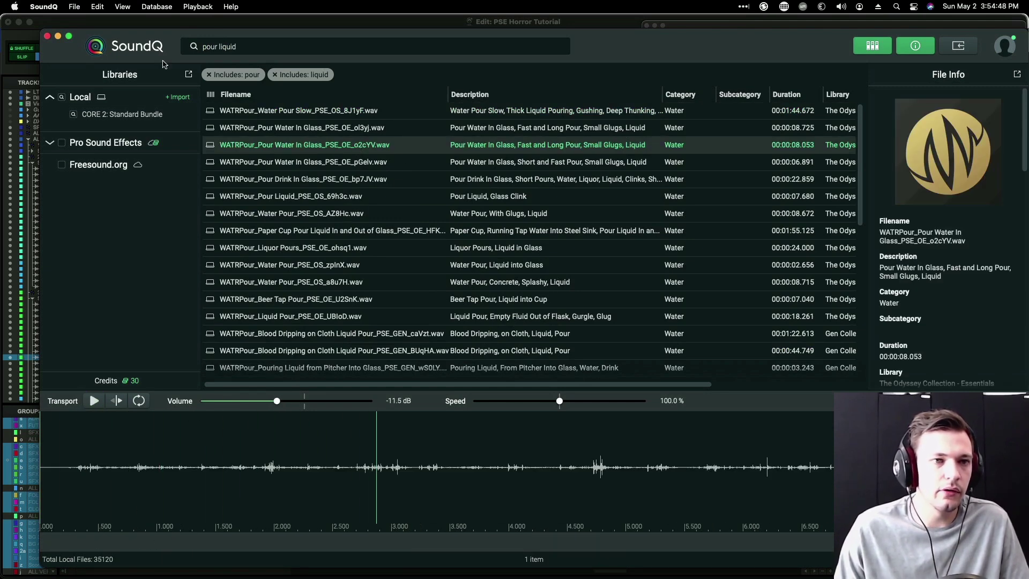
Step: Audition Liquor Pours, the concrete Water Pour and the Liquid Pour from an emptying flask
double_click(262, 47)
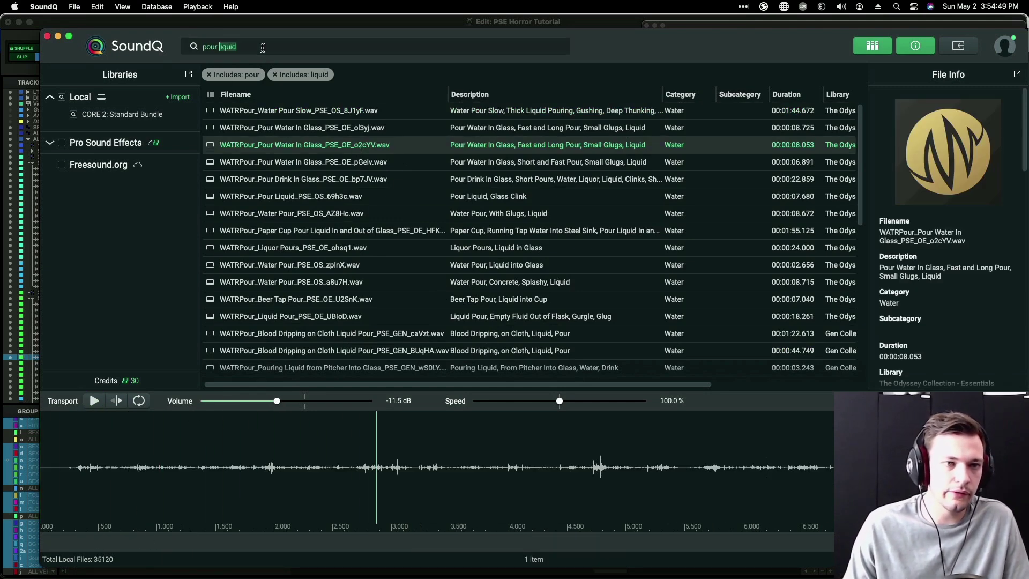
click(460, 251)
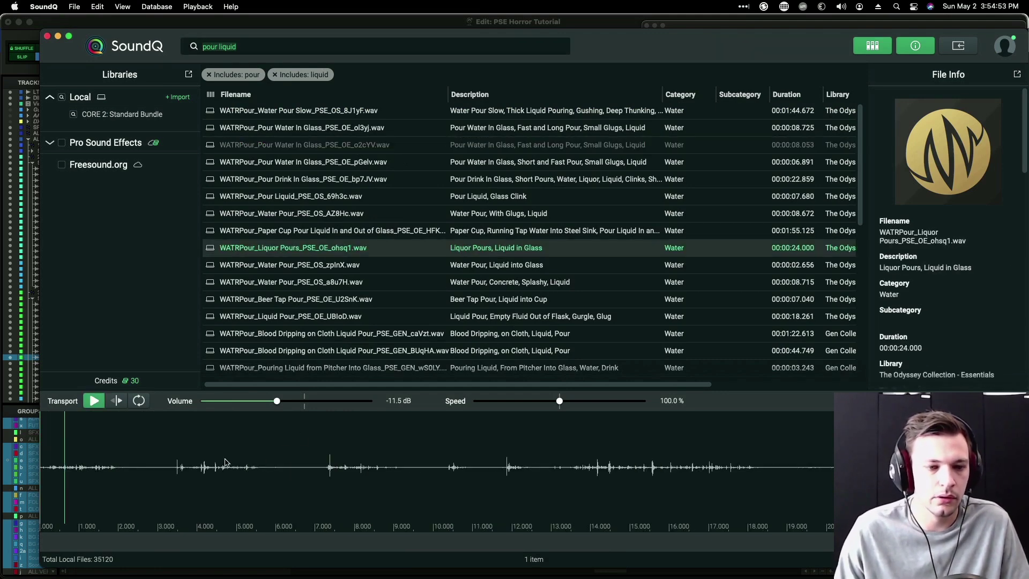
click(200, 467)
key(space)
click(523, 299)
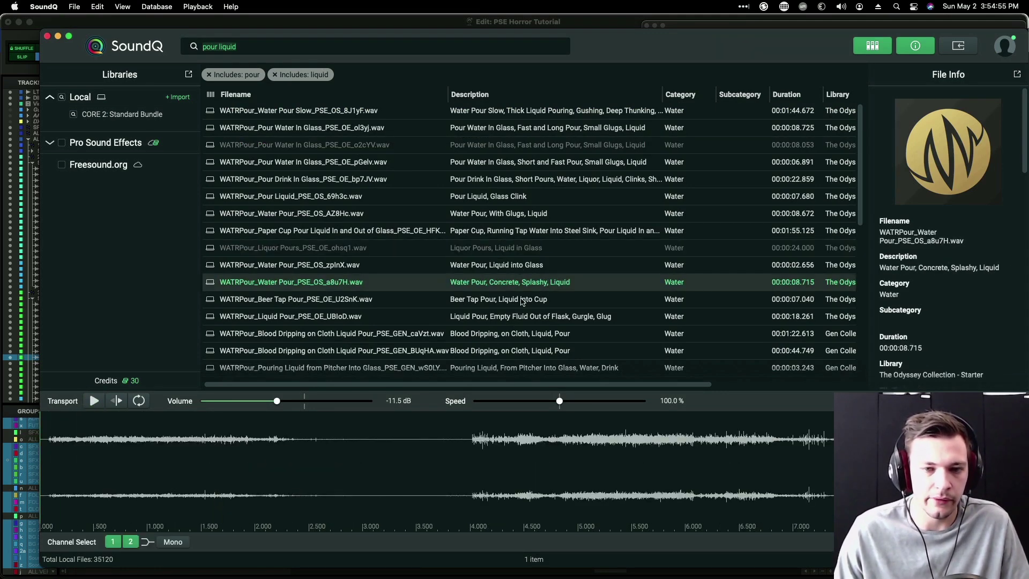
click(520, 316)
Step: Audition Blood Dripping on Cloth Liquid Pour_PSE_GEN_caVzt and select a section starting at about 15 seconds
click(529, 334)
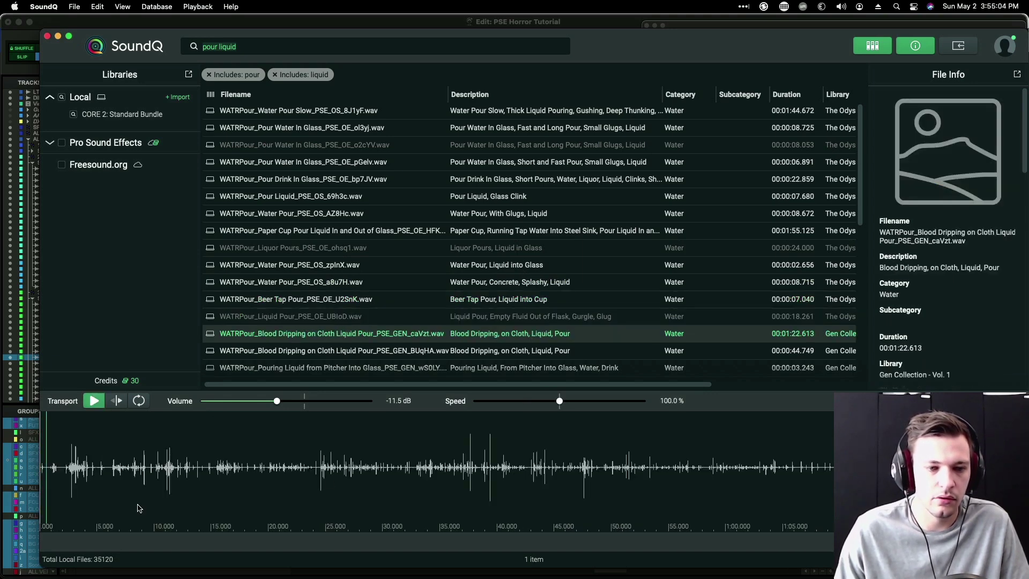
click(221, 464)
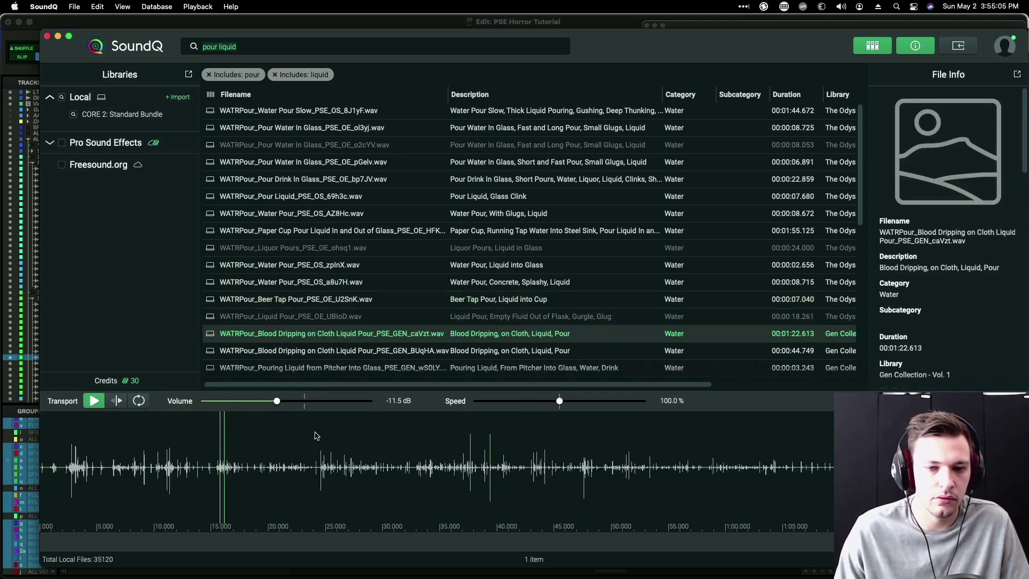
click(541, 400)
key(space)
drag(215, 467, 564, 406)
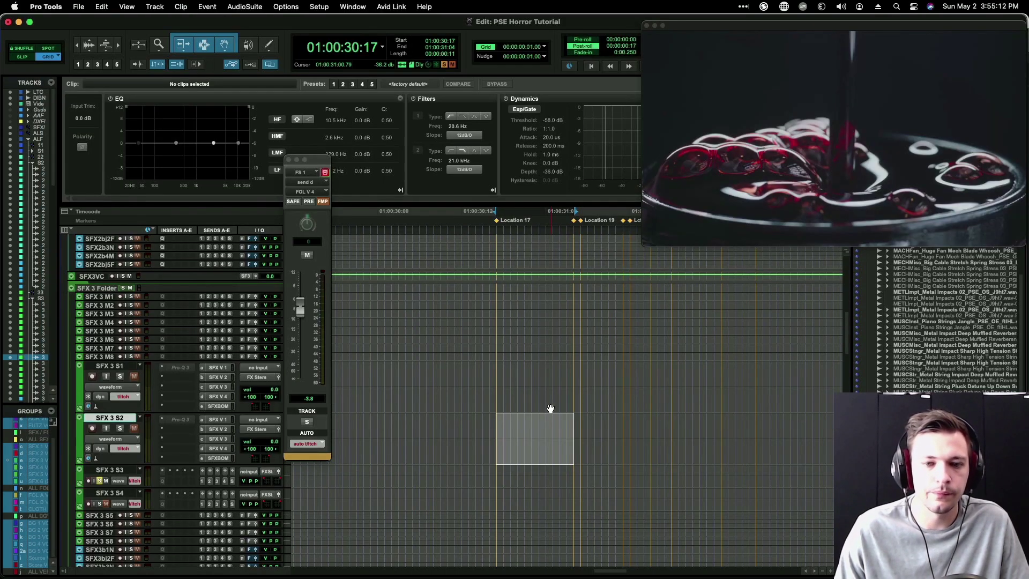
Step: Place the selected Blood Dripping section on track SFX 3 M 8 from 01:00:30:17 to 01:00:31:19 in Pro Tools
drag(498, 375, 498, 328)
scroll(518, 347, down, 7)
scroll(519, 347, up, 5)
key(ctrl+Up)
key(ctrl+Up)
drag(497, 376, 683, 380)
key(super+Tab)
key(s)
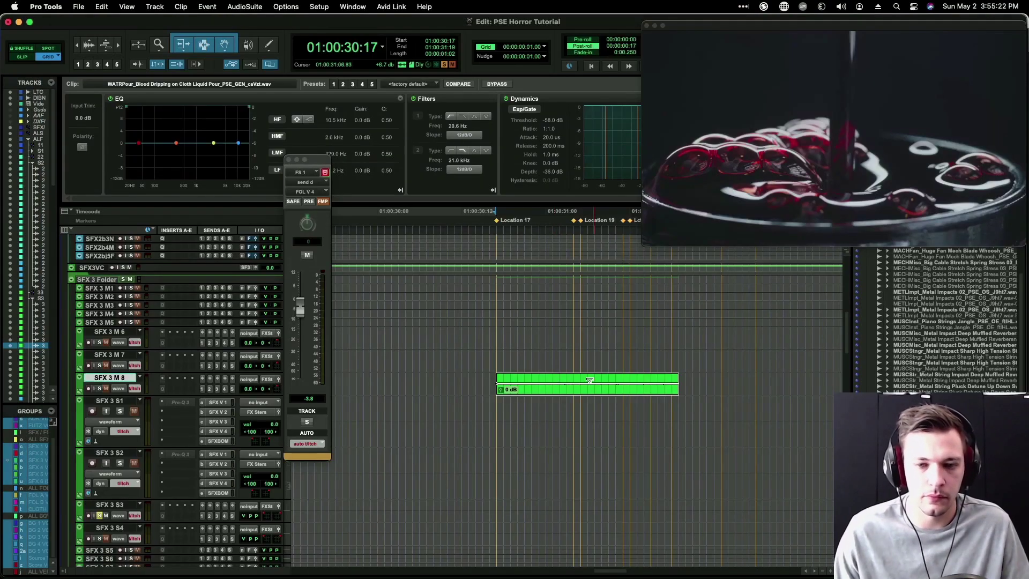
Step: Add a long fade-out and short fade-in to the Blood Dripping clip, and set the track's SFX V 4 send to -4.1 dB
click(504, 381)
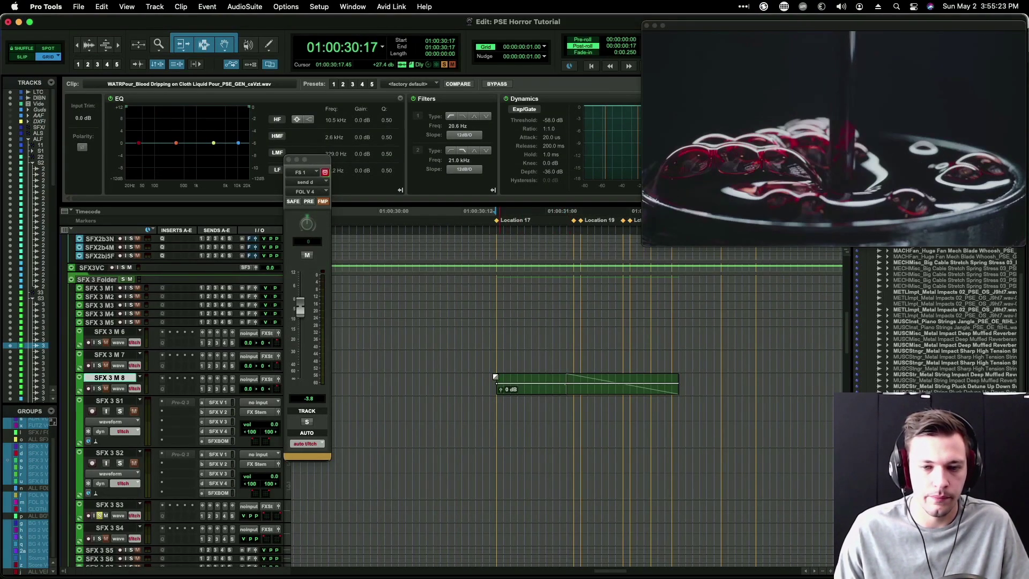
click(499, 378)
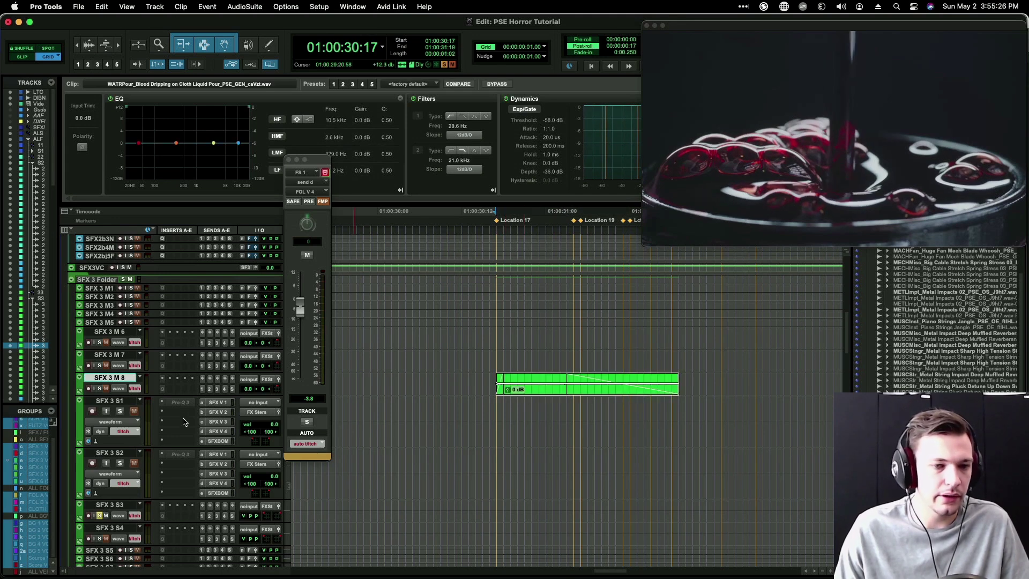
click(225, 388)
drag(303, 381, 299, 315)
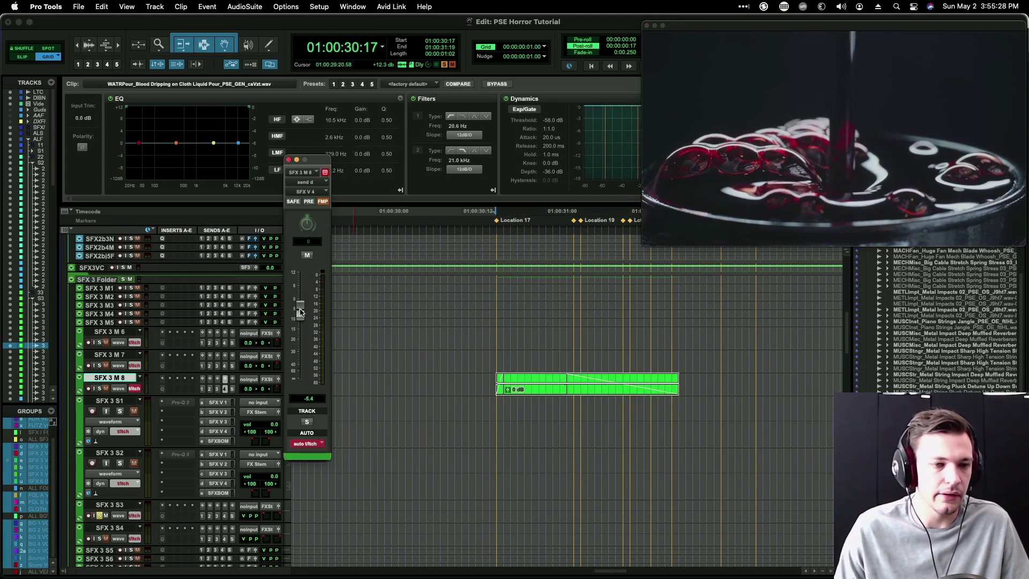
key(space)
key(space)
drag(300, 310, 300, 316)
Step: Shift the Blood Dripping clip to 01:00:30:13, trim its start to about 01:00:30:15, and play back from 01:00:30:12
click(524, 382)
drag(534, 391, 513, 390)
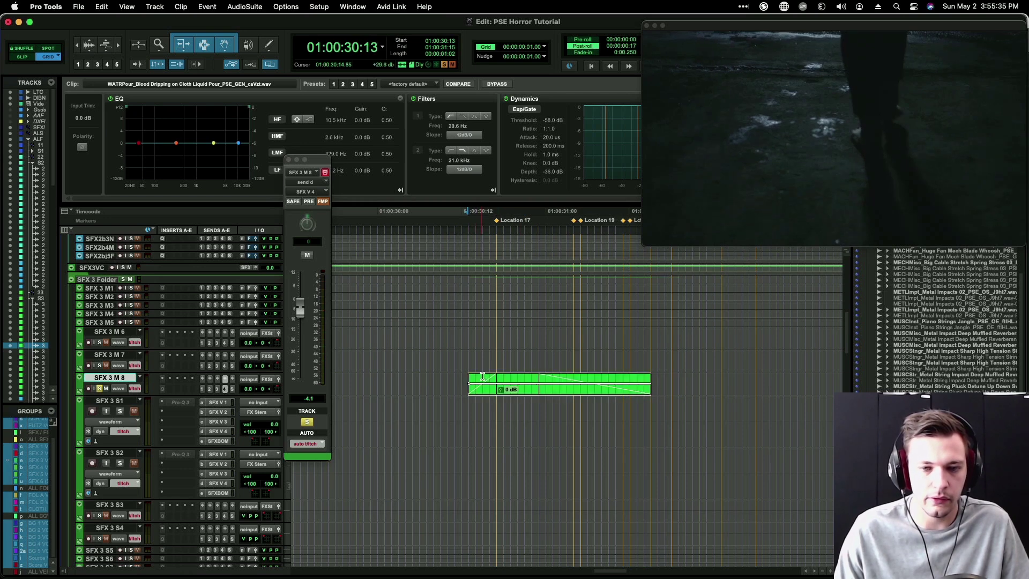
click(483, 378)
key(a)
click(463, 379)
key(space)
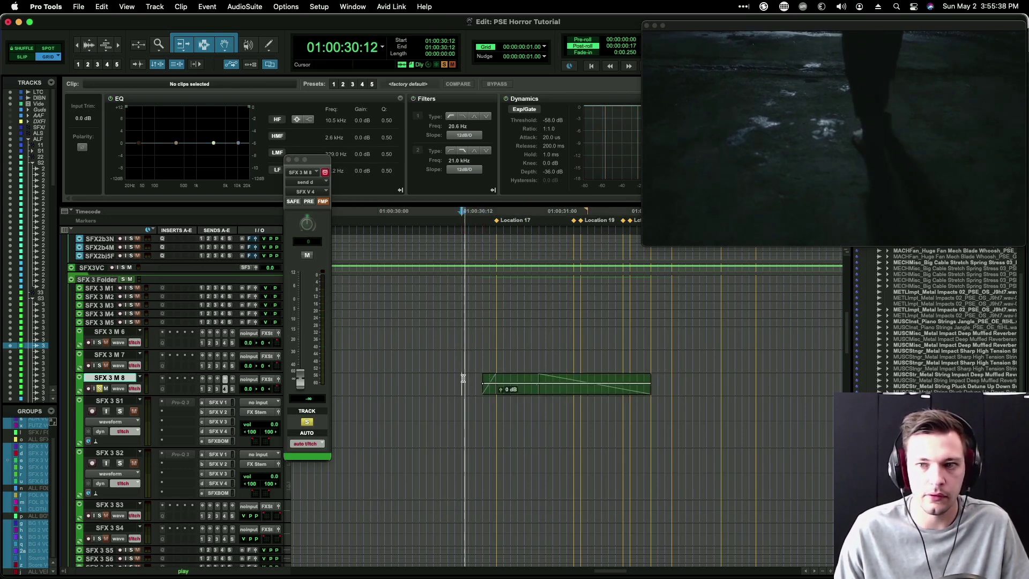
key(space)
click(532, 381)
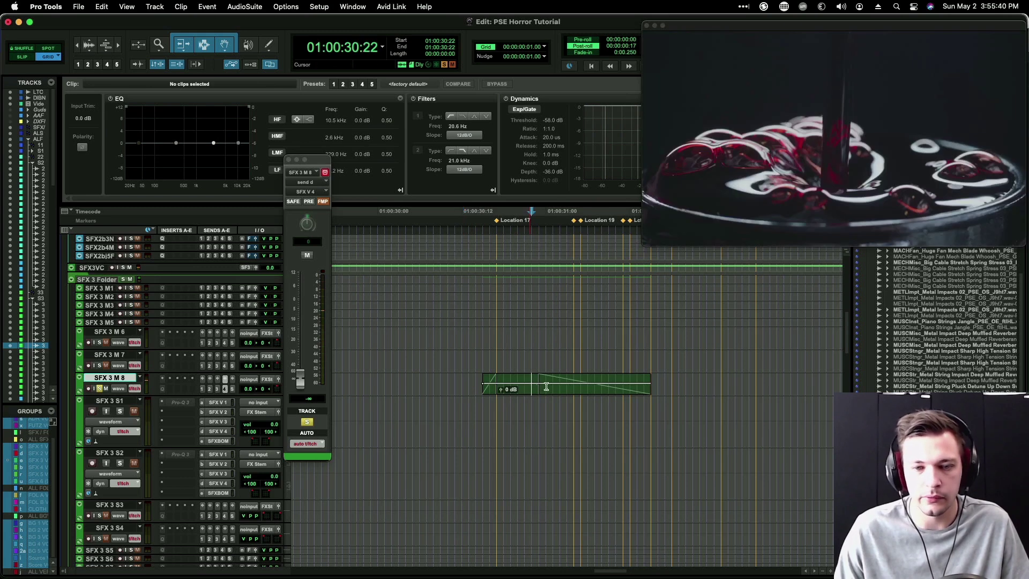
Step: Set the Blood Dripping clip's gain to -2.3 dB on SFX 3 M 8 and switch to SoundQ
drag(510, 386, 509, 386)
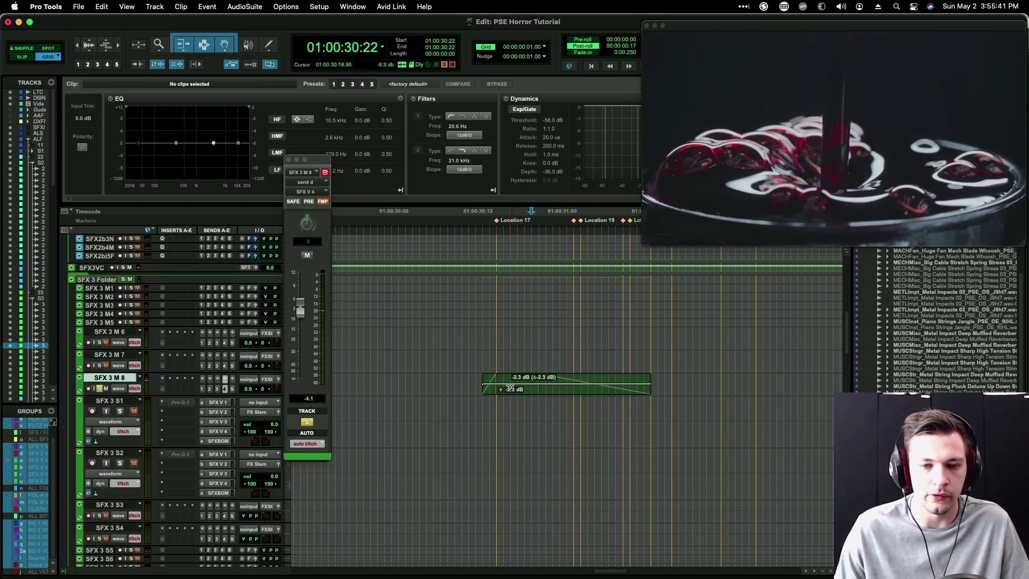
click(504, 381)
key(super+Tab)
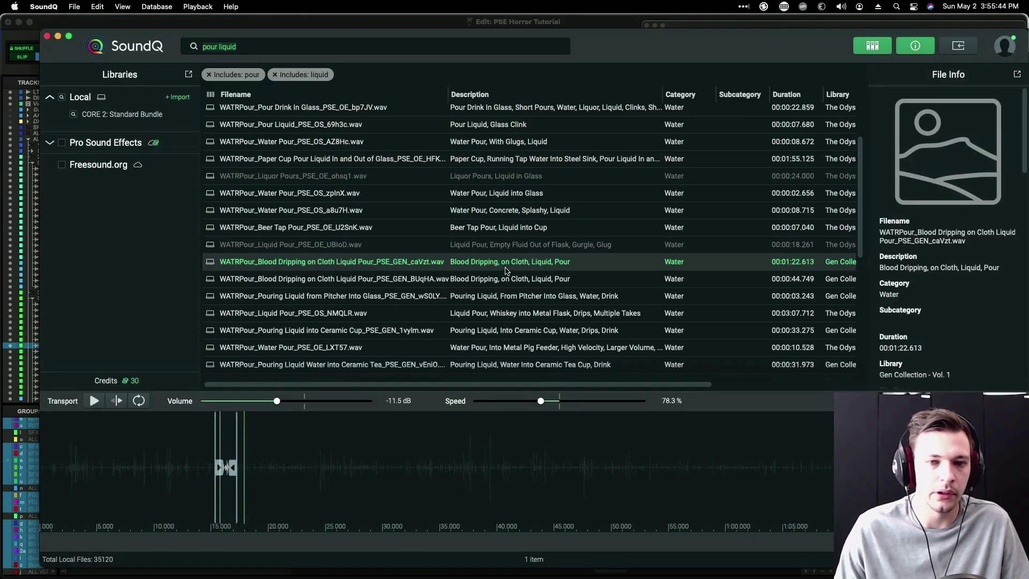
Step: Audition further liquid pour recordings and select a section near the start of Pouring Liquid Water into Ceramic Tea_PSE_GEN_vEniO
click(501, 278)
click(468, 471)
click(502, 291)
scroll(536, 309, down, 4)
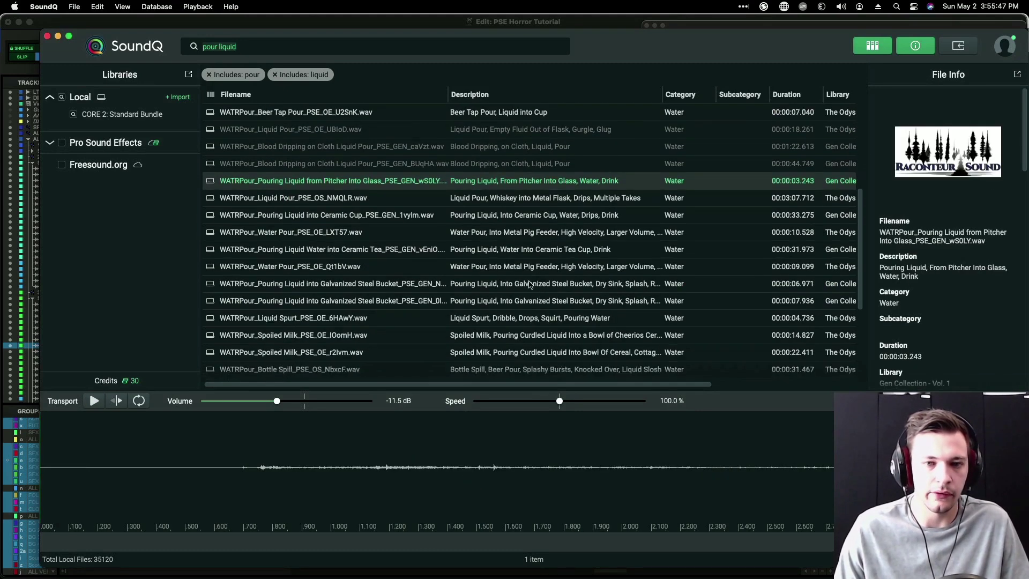
key(space)
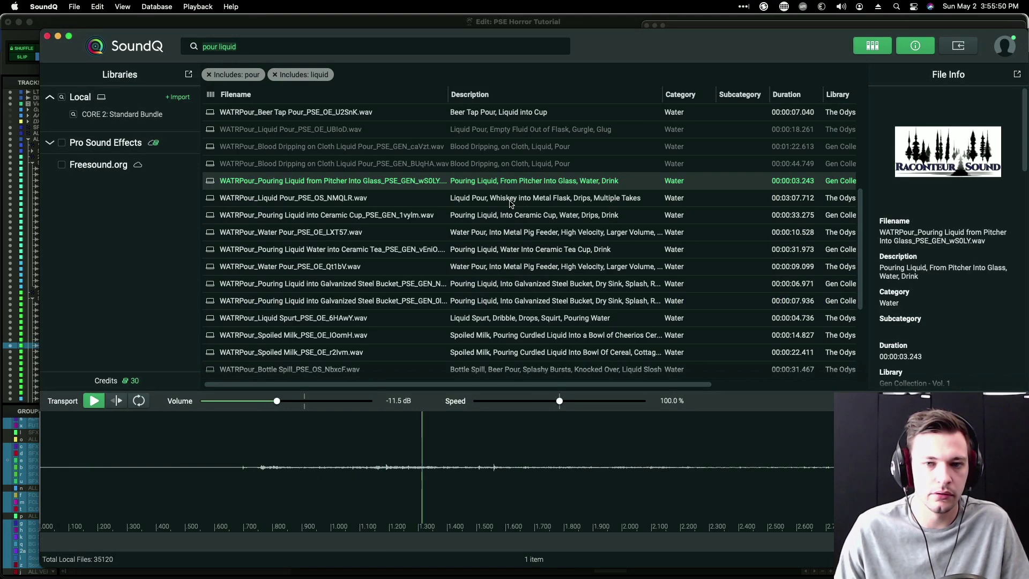
click(510, 202)
click(418, 248)
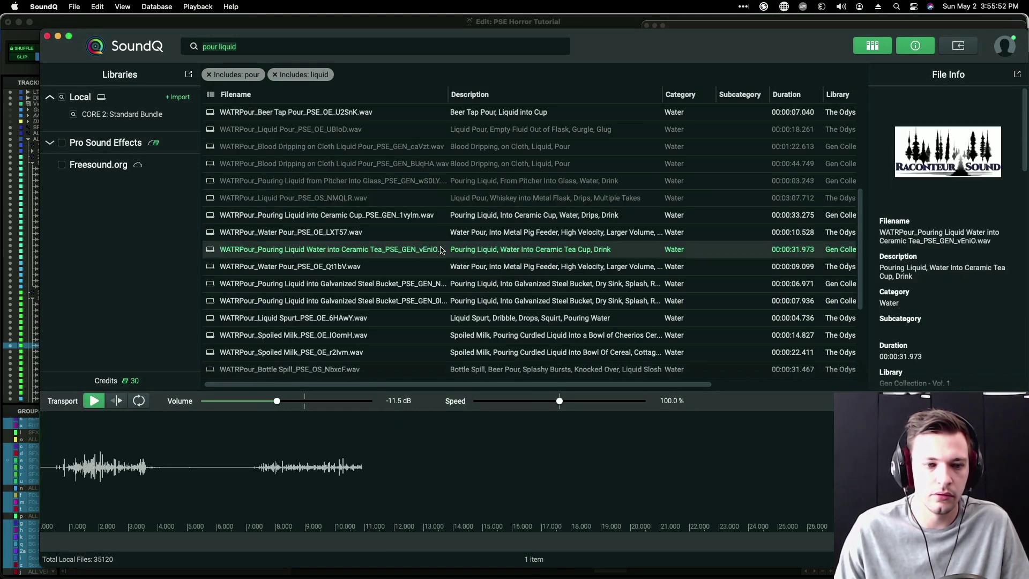
click(60, 474)
drag(42, 471, 172, 458)
Step: Place the selected ceramic tea pour on track SFX 3 M 7 in Pro Tools at about 01:00:30:15
key(s)
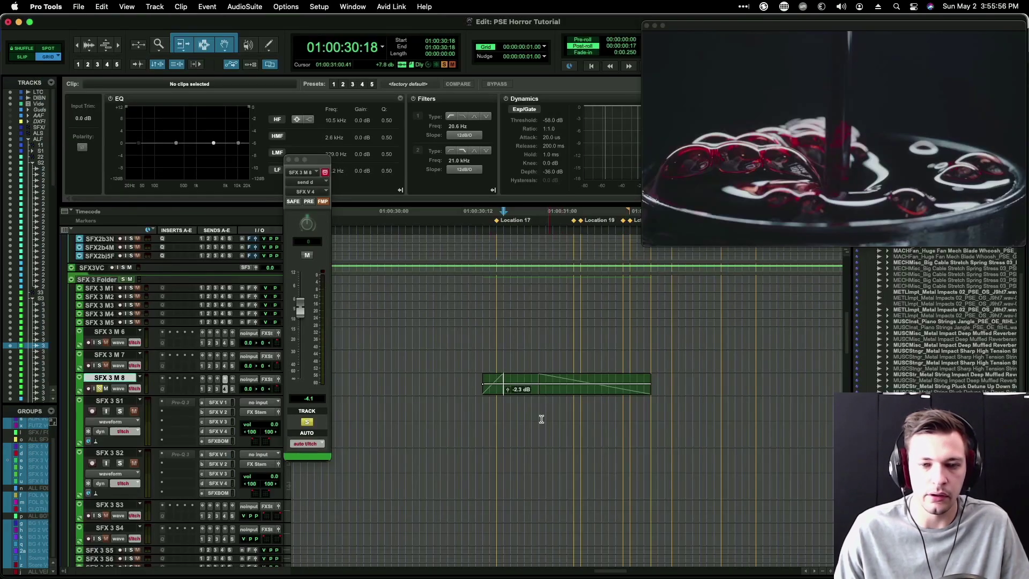
click(487, 359)
key(super+Tab)
key(s)
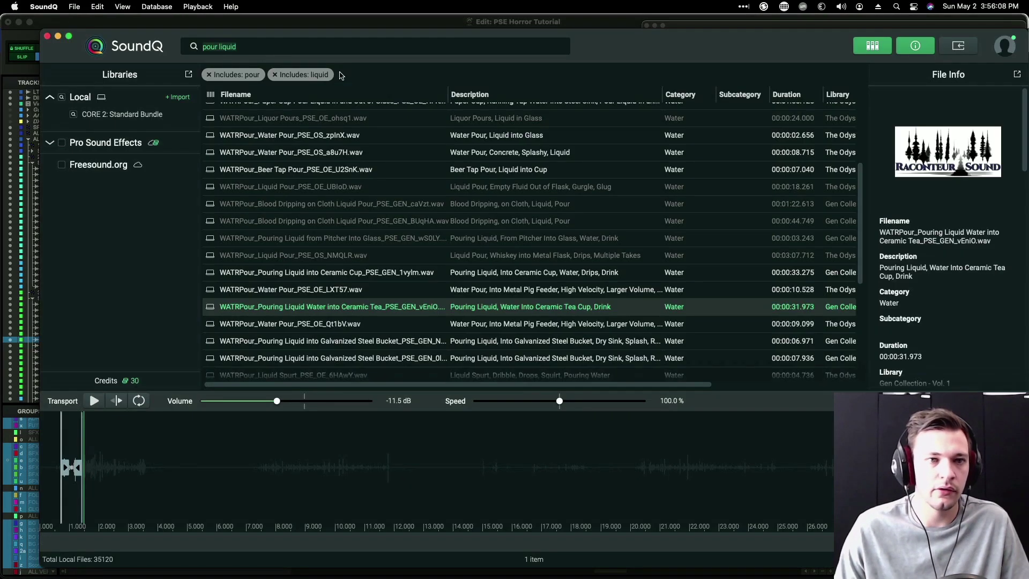
Step: Search SoundQ for "slime" and audition LIQImpt_Tentacle Slime_PSE_OE_AWyCo with the preview volume at -4.9 dB
click(264, 47)
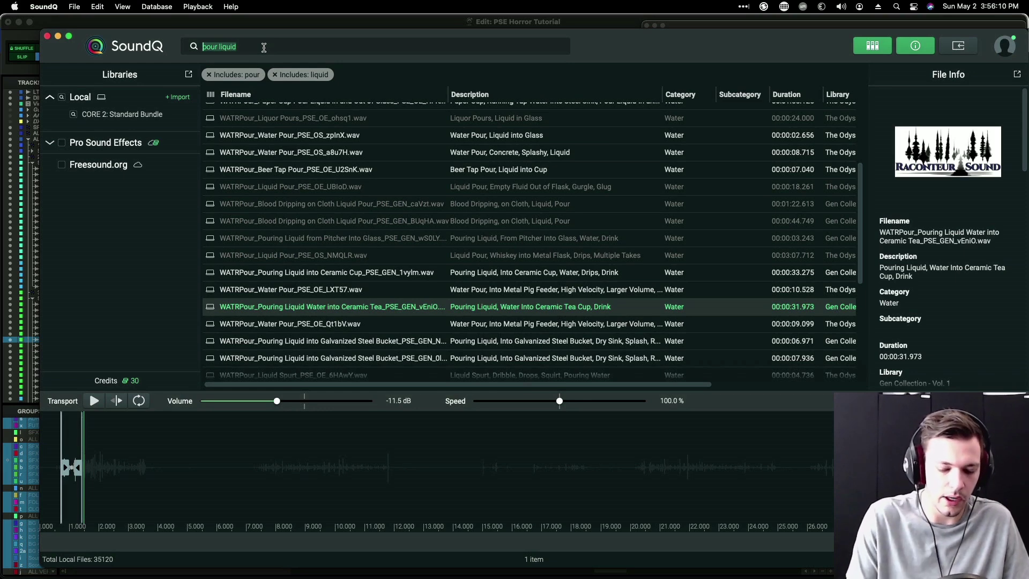
key(Return)
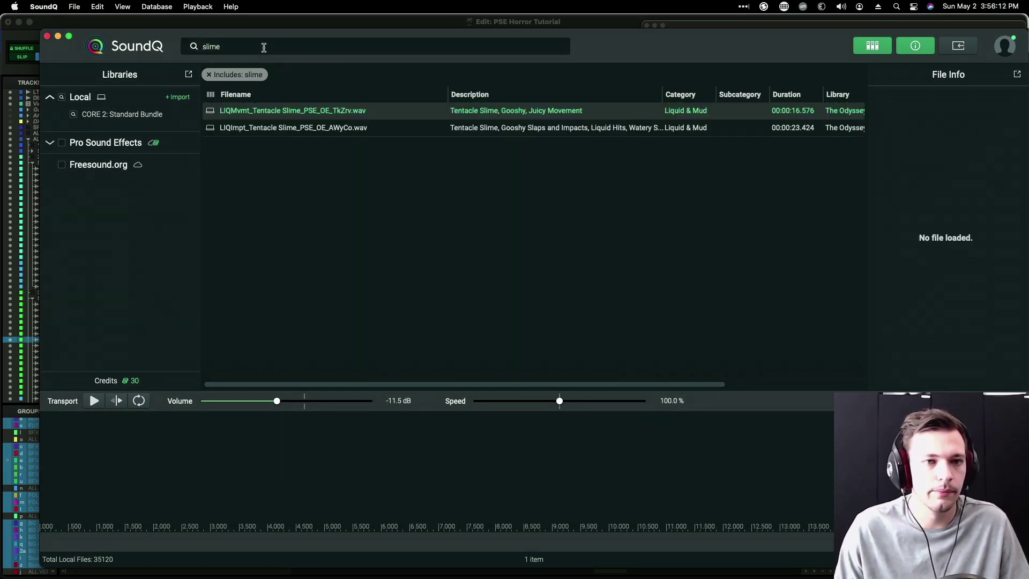
click(296, 129)
click(163, 429)
drag(272, 403, 291, 401)
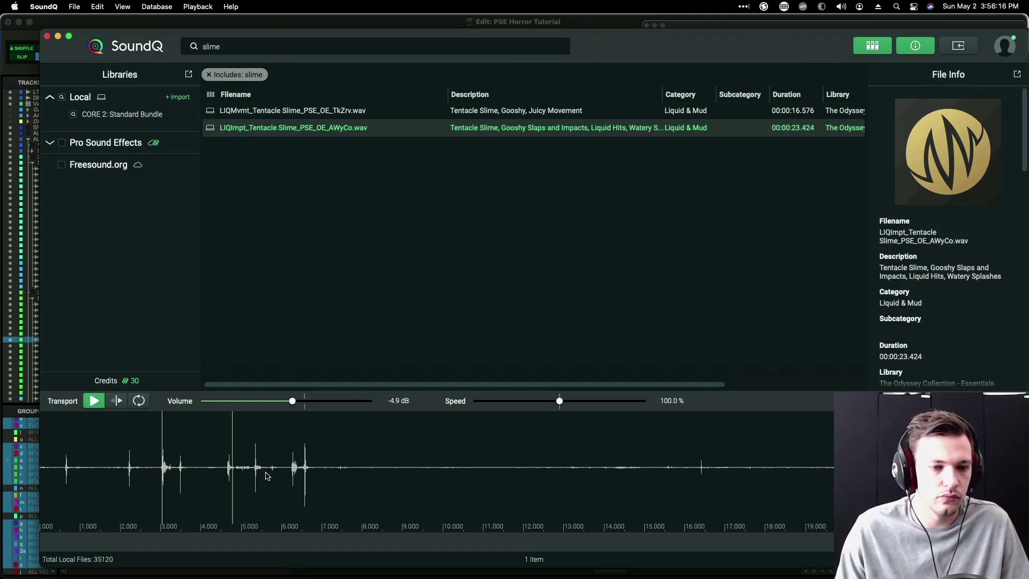
Step: Audition more parts of the Tentacle Slime recording and select a section starting at about 14 seconds
click(237, 469)
click(496, 484)
click(611, 475)
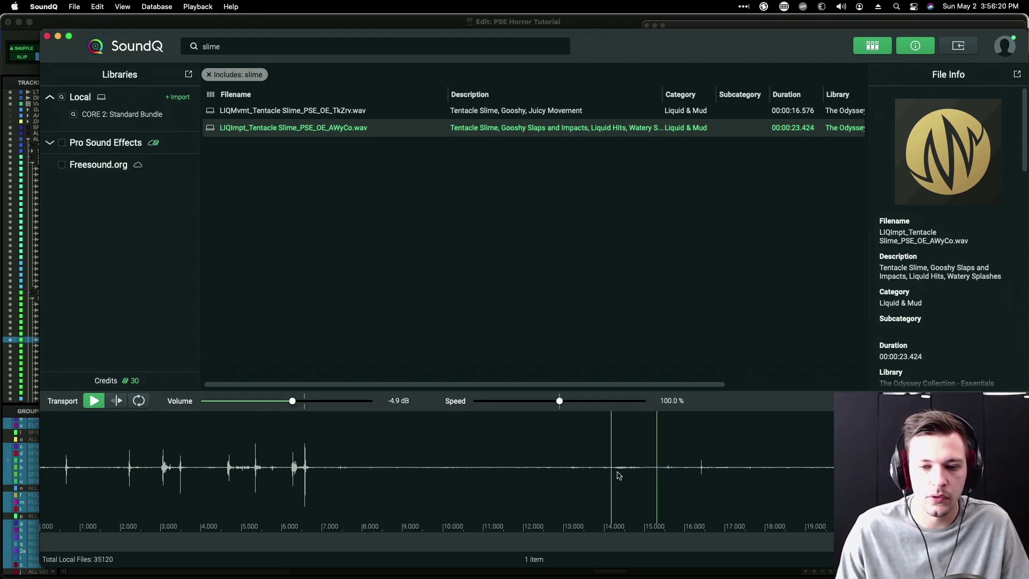
key(space)
drag(611, 474, 672, 474)
Step: In Pro Tools, add a fade-in to the Tentacle Slime clip on SFX 3 M 6 and play the track soloed
key(super+Tab)
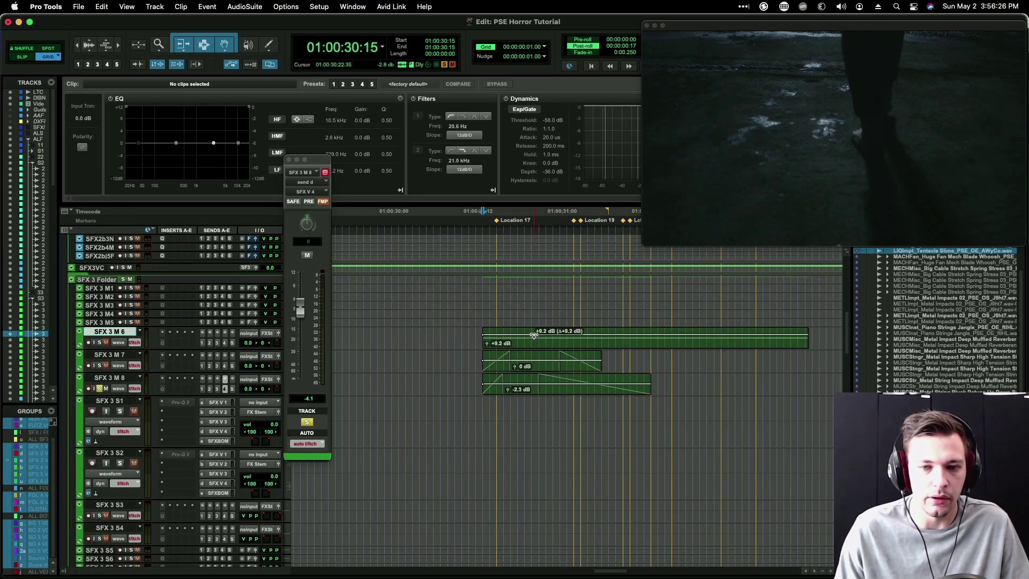
click(533, 328)
key(d)
click(465, 331)
key(Tab)
key(shift+s)
key(space)
key(space)
Step: Shift the Tentacle Slime clip about five frames earlier and trim its start to about 01:00:30:15
drag(525, 342, 489, 335)
click(483, 328)
key(a)
click(469, 335)
Step: Set the SFX V 4 send of SFX 3 M 6 to -17.7 dB and play back from 01:00:30:13
click(225, 343)
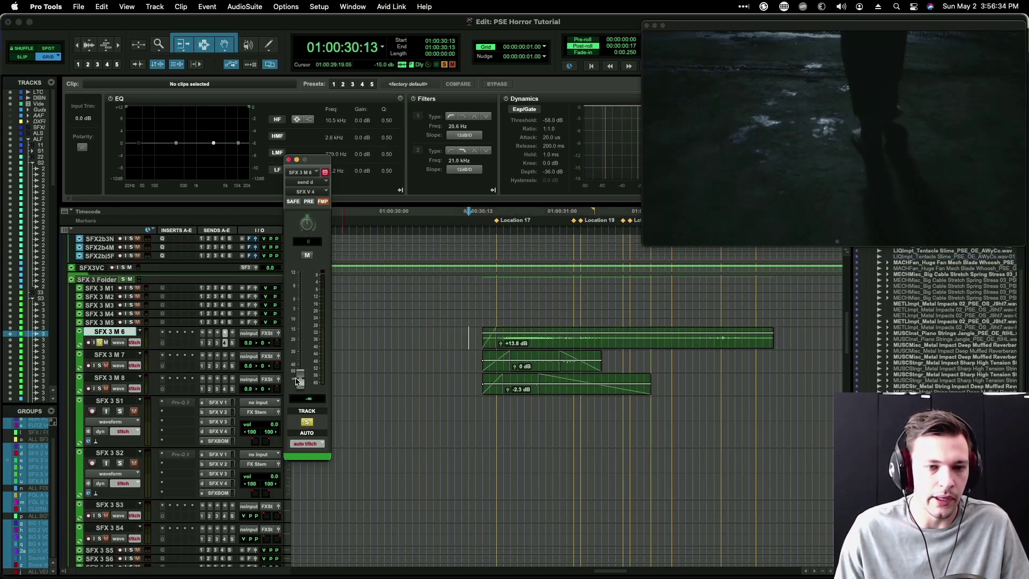
drag(298, 378, 301, 336)
key(space)
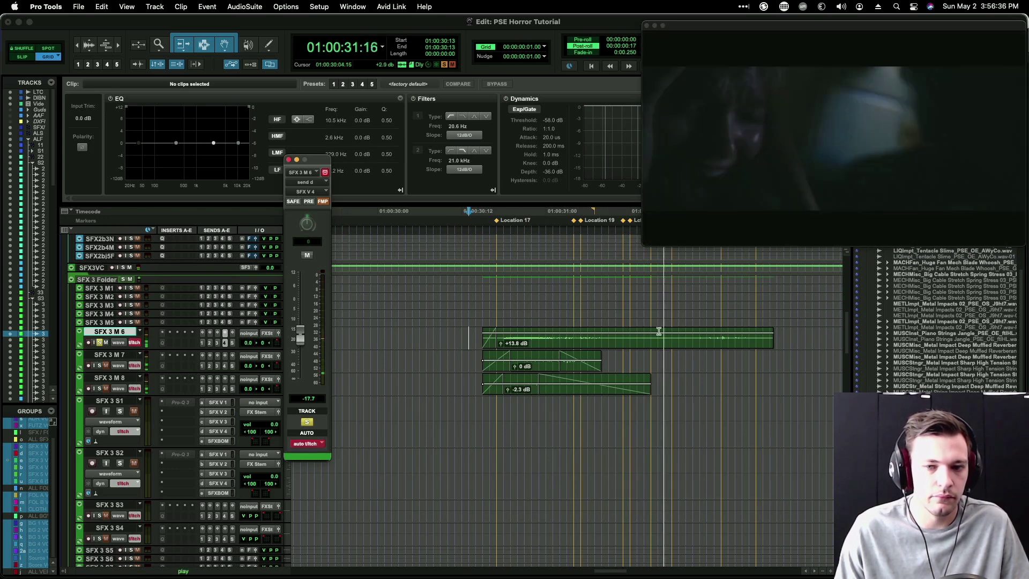
key(space)
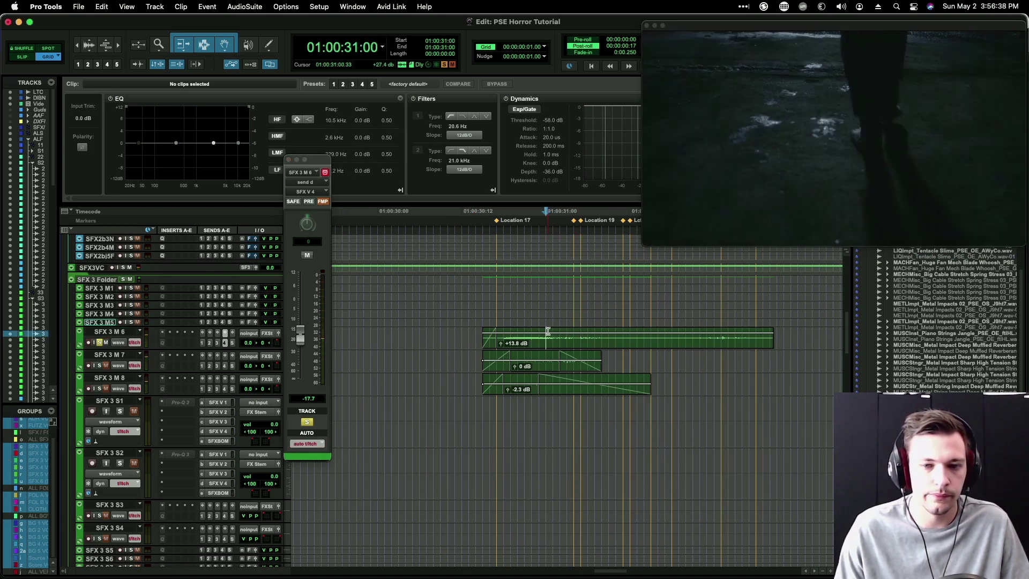
Step: Add a long fade-out to the Tentacle Slime clip from about 01:00:31:00, and play all the layers from 01:00:29:18
click(548, 331)
key(r)
click(450, 330)
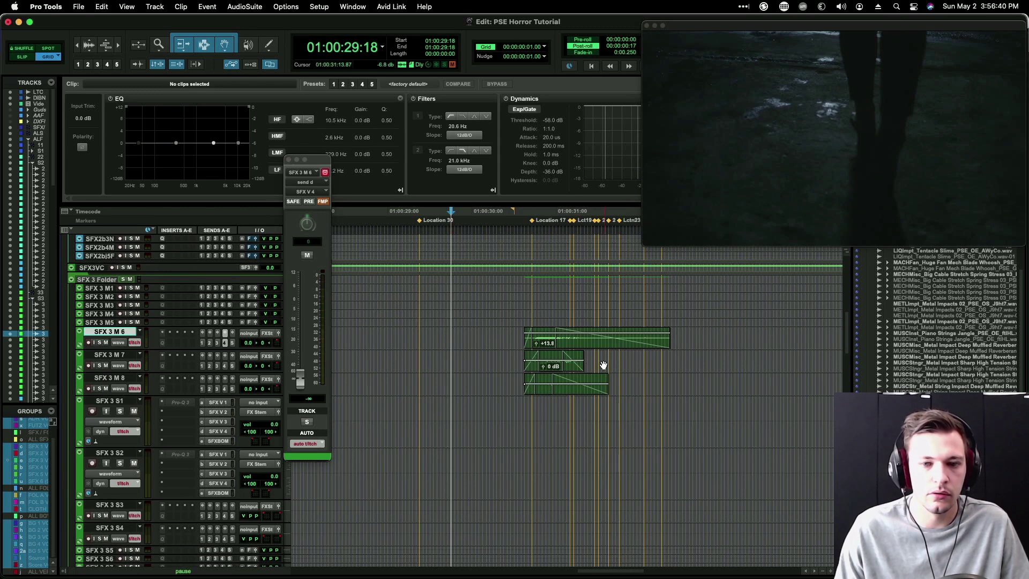
key(space)
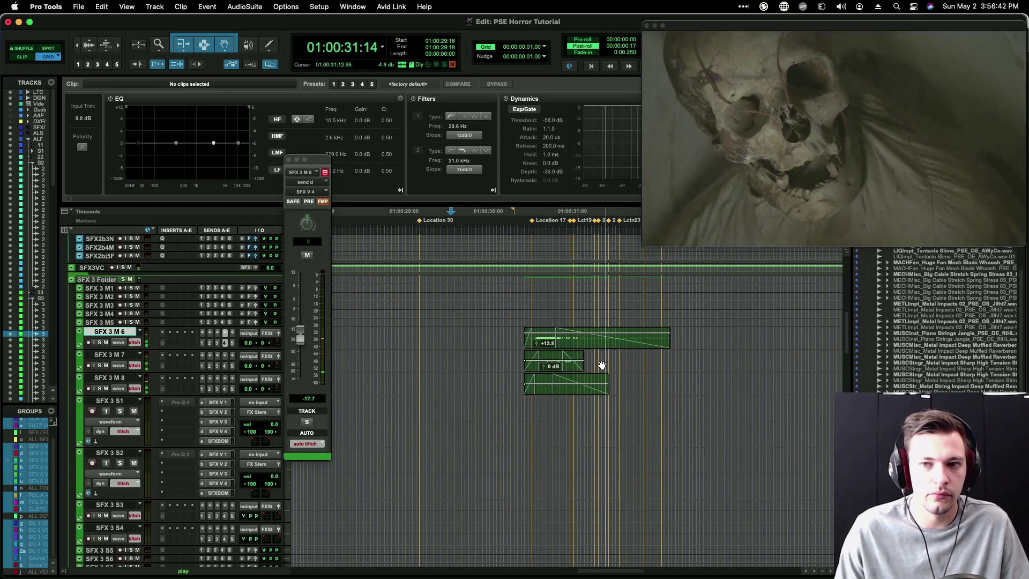
key(space)
Step: Raise the Tentacle Slime clip's gain, set the tea pour to +2.3 dB and Blood Dripping to +4.6 dB, and play back from 01:00:30:13
click(575, 403)
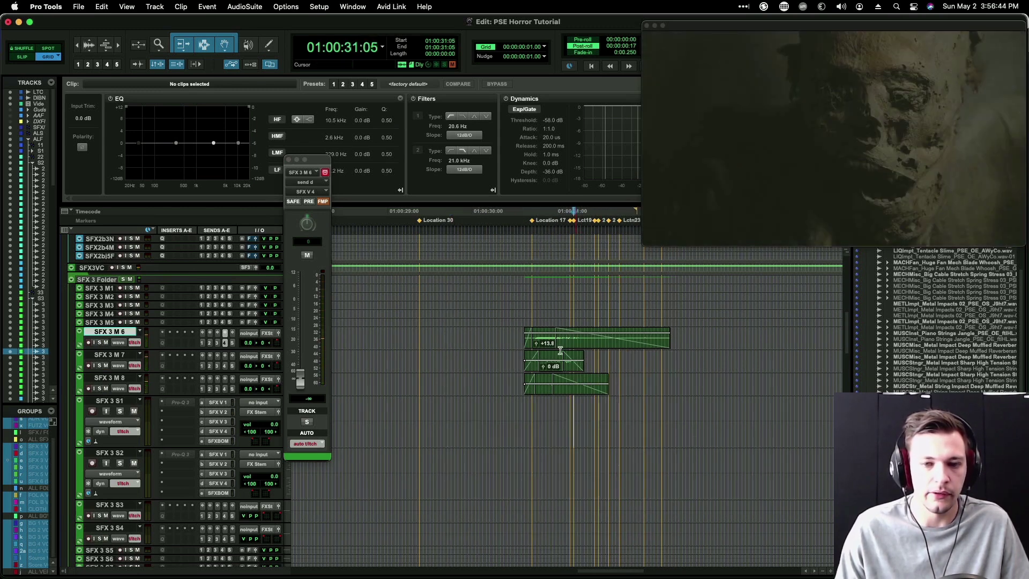
drag(547, 335, 547, 332)
drag(544, 386, 551, 361)
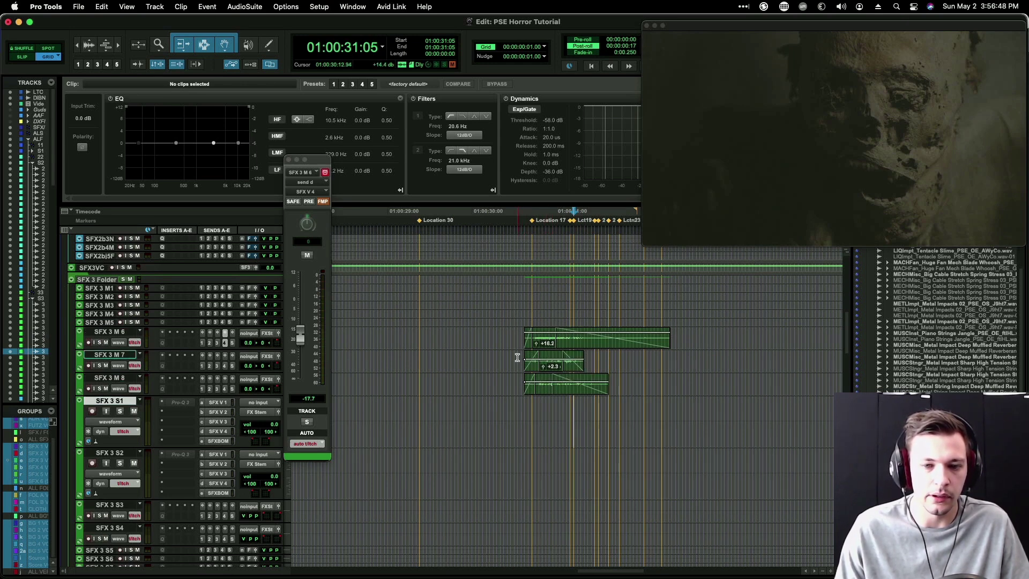
click(517, 381)
key(space)
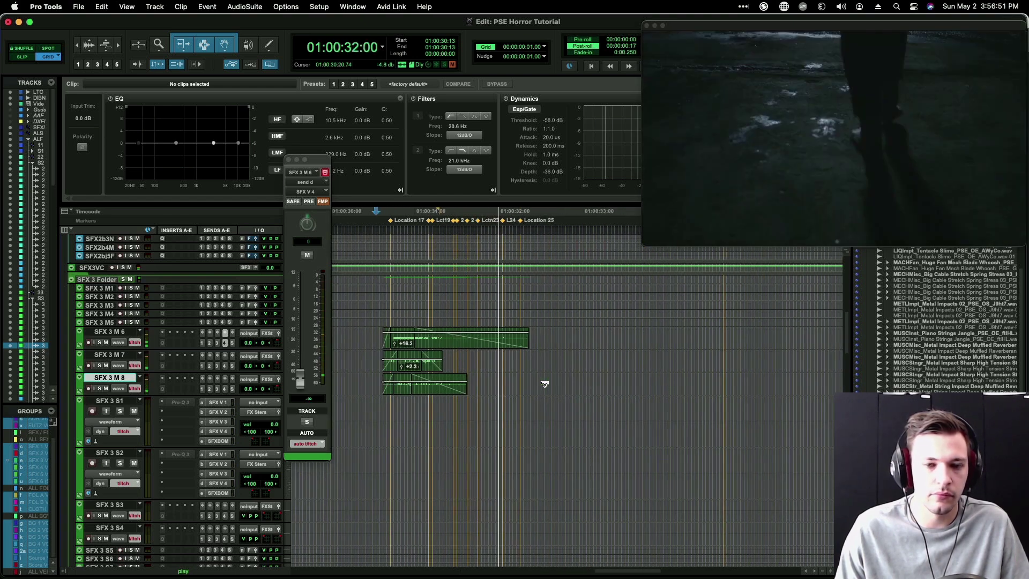
key(space)
Step: Move the clip on SFX 4 S3 to SFX 3 S2 at the same timecode, and place the cursor on SFX 3 S1 at 01:00:31:05
drag(422, 412, 449, 411)
scroll(449, 411, down, 5)
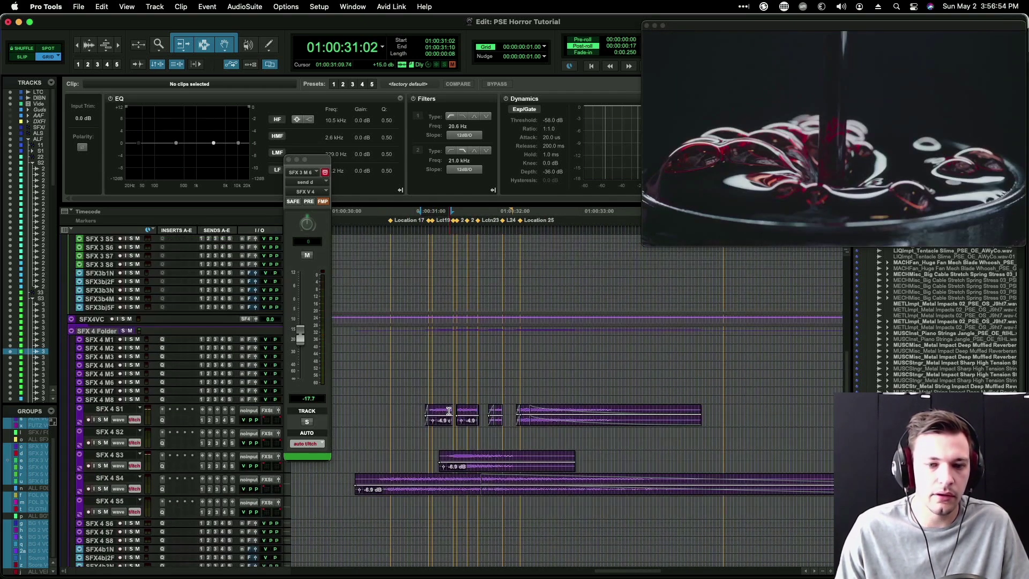
drag(454, 469, 472, 304)
scroll(473, 304, up, 3)
key(t)
mouse_move(539, 370)
mouse_down()
mouse_move(605, 370)
mouse_move(554, 365)
mouse_up()
click(554, 365)
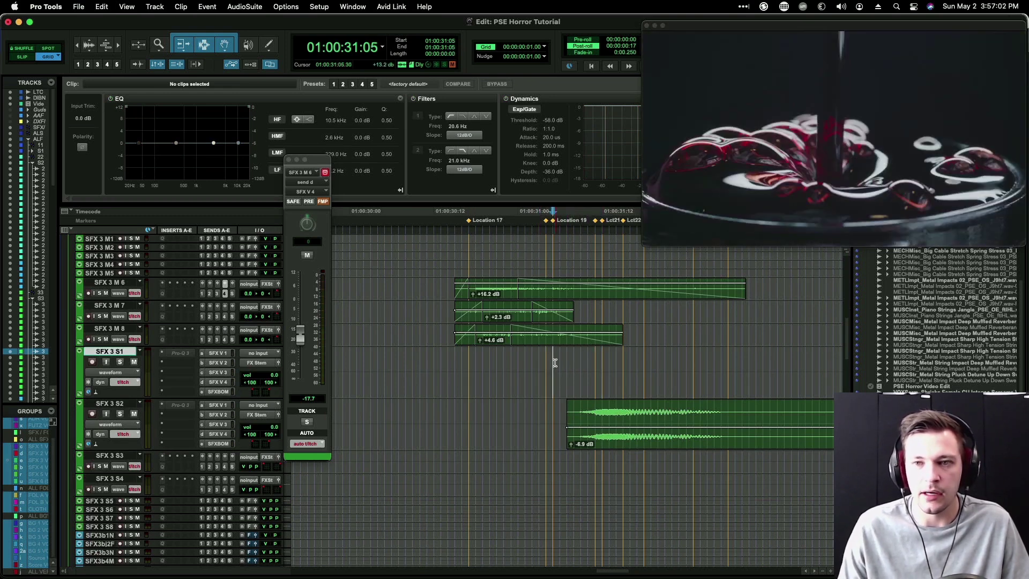
Step: Search SoundQ for "dumpster hit" and audition several hits in Mechanical Latch Mechanism Small Metal Dumpster 03
key(super+Tab)
click(356, 45)
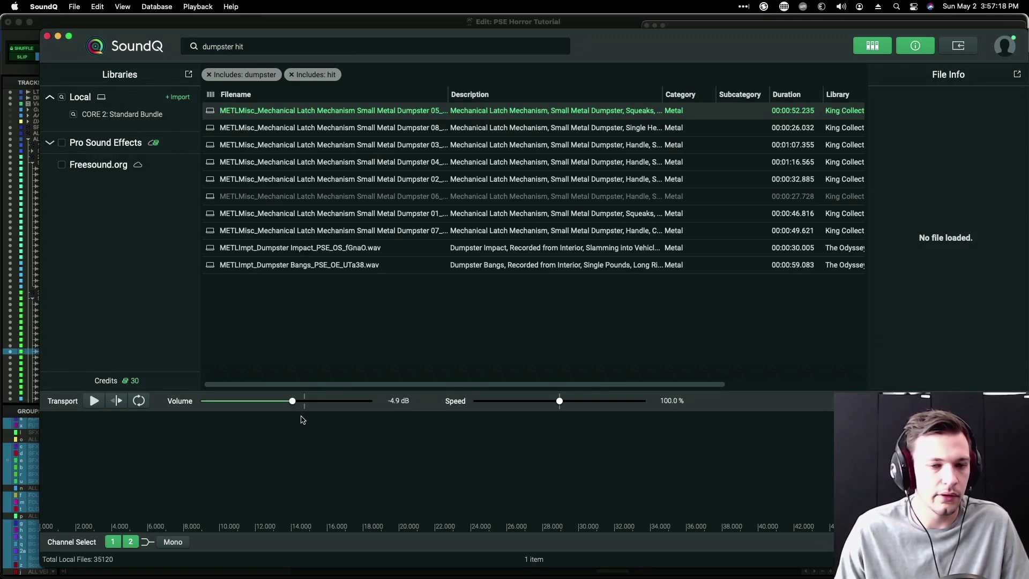
click(451, 145)
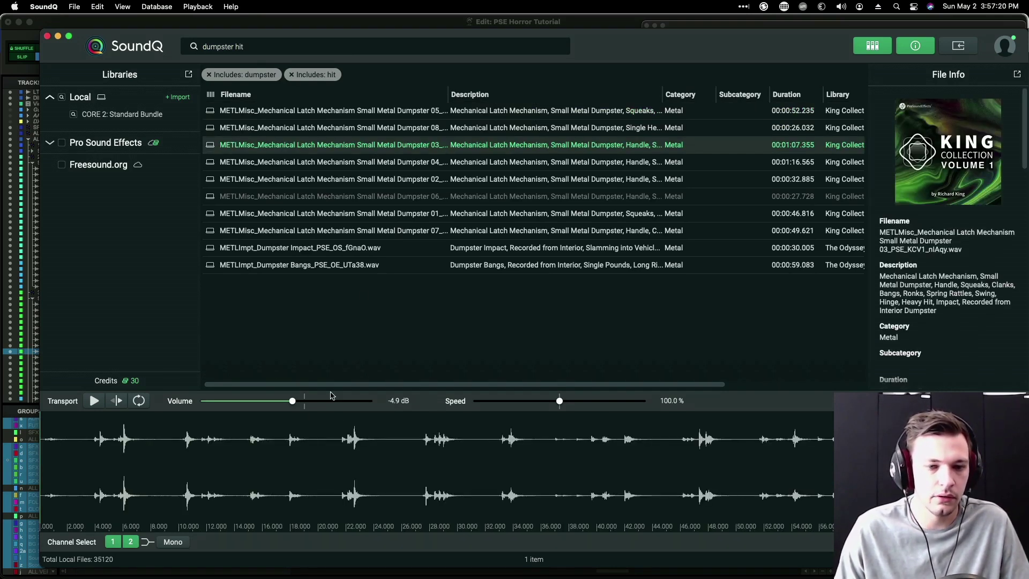
click(336, 453)
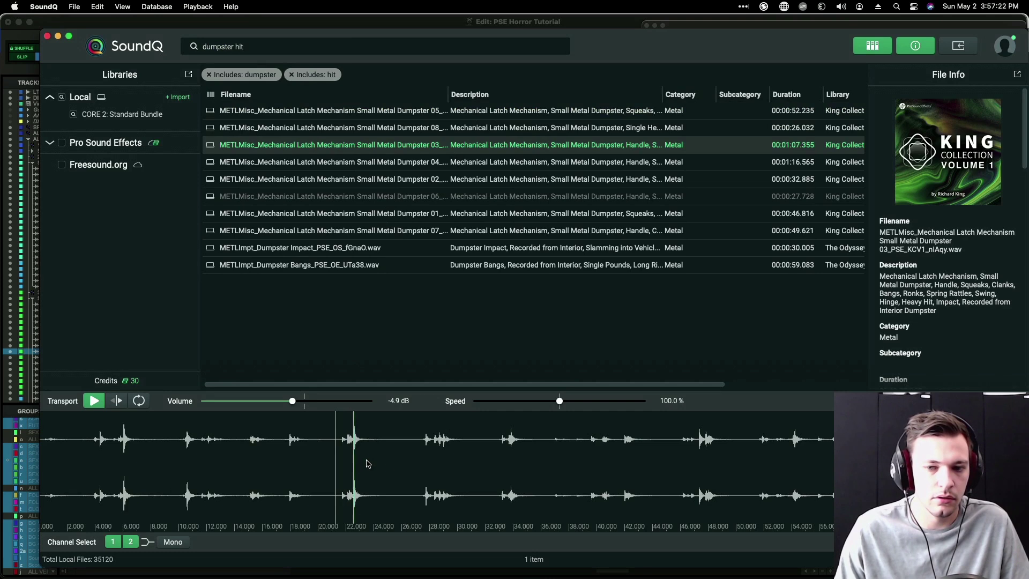
click(433, 456)
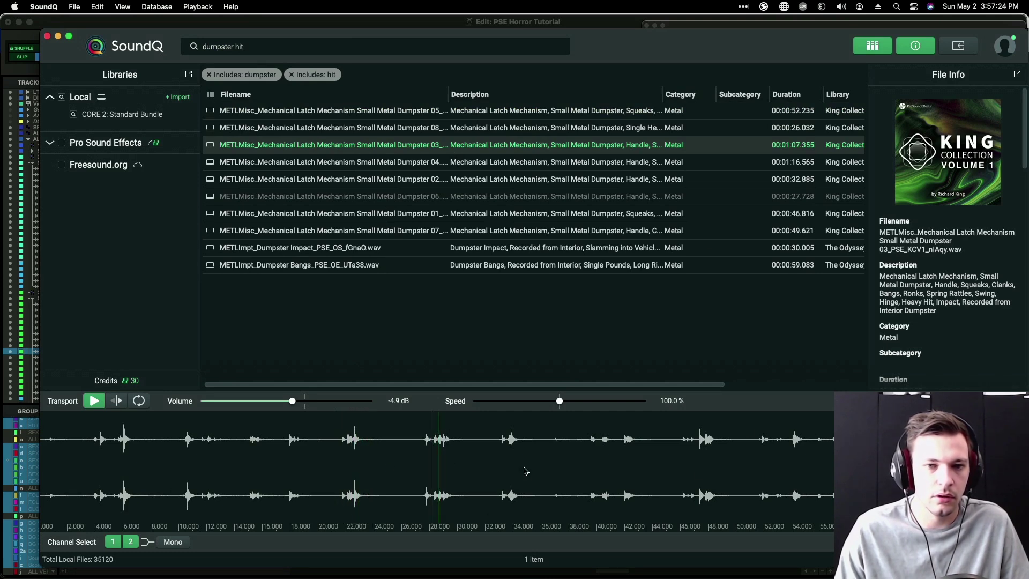
key(space)
Step: Audition Mechanical Latch Mechanism Small Metal Dumpster 04 and select a short section around one hit
click(471, 164)
click(263, 440)
key(space)
click(209, 438)
key(space)
drag(209, 439, 223, 438)
Step: Place the selected Dumpster 04 hit on track SFX 3 S1 in Pro Tools, starting at about 01:00:30:23
key(super+Tab)
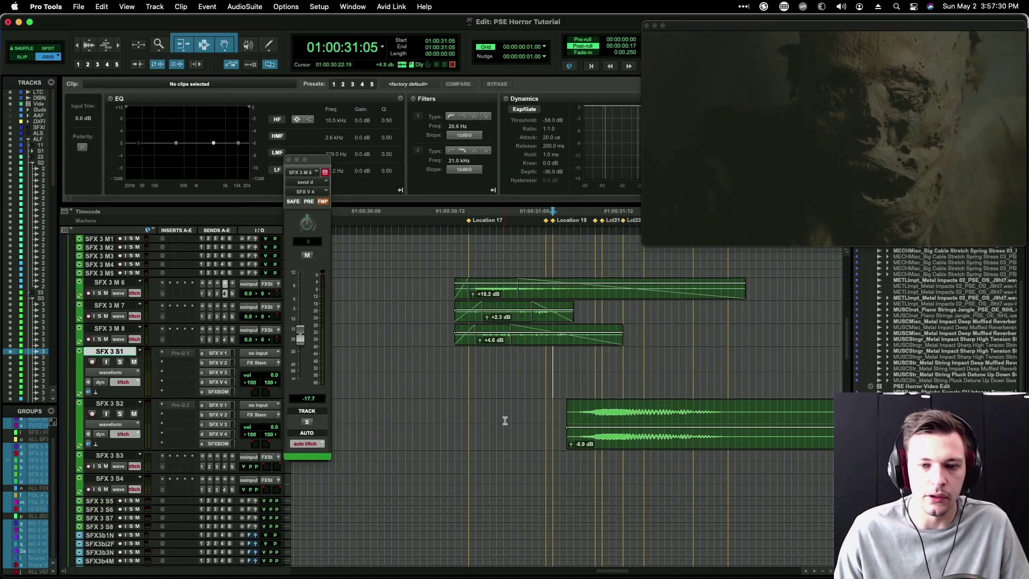
click(518, 363)
key(super+Tab)
key(s)
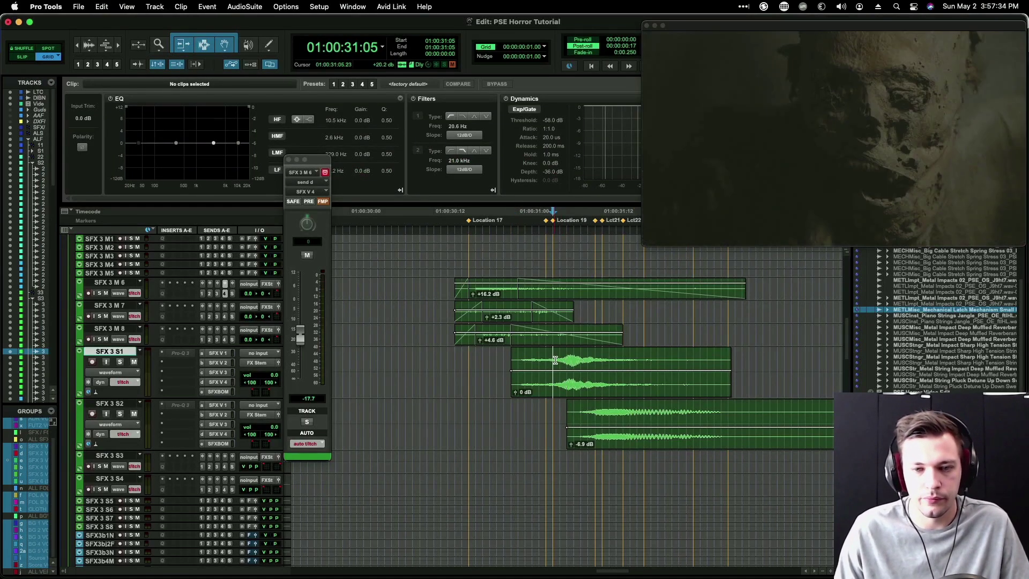
Step: Shift the Dumpster 04 clip one frame earlier to 01:00:30:22, and add a fade-in up to about 01:00:31:05 and a long fade-out
drag(568, 388, 561, 386)
drag(482, 363, 574, 362)
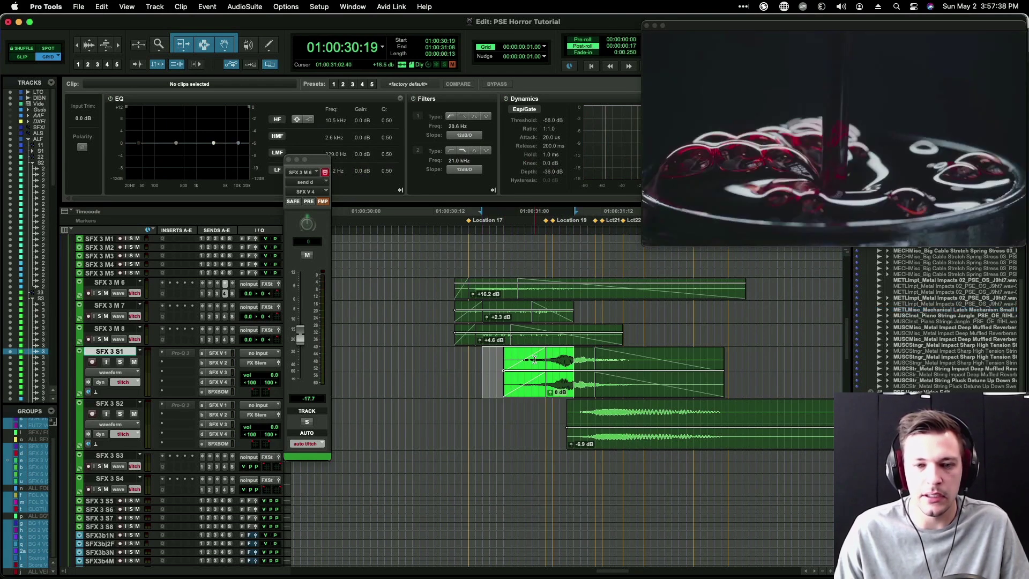
click(554, 358)
click(527, 354)
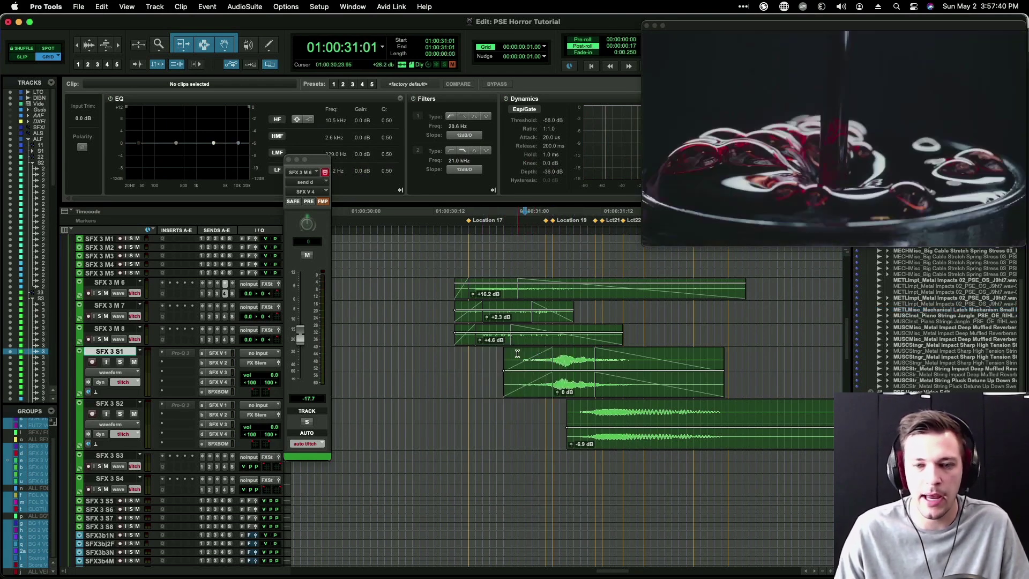
click(686, 356)
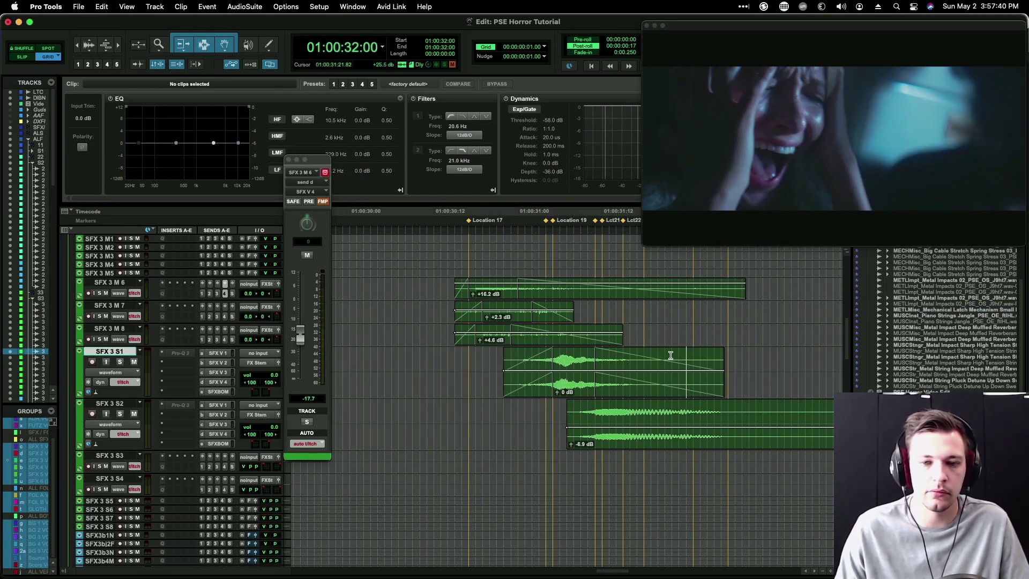
Step: Set the SFX V 4 send of SFX 3 S1 to -20.6 dB for the Dumpster 04 clip and play the track soloed
click(571, 390)
click(224, 384)
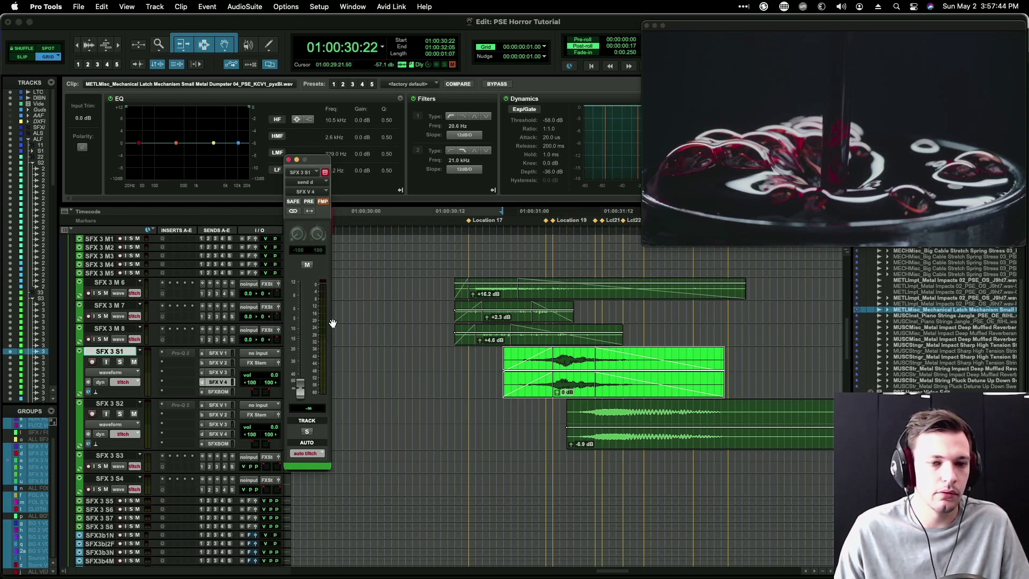
drag(307, 375, 304, 349)
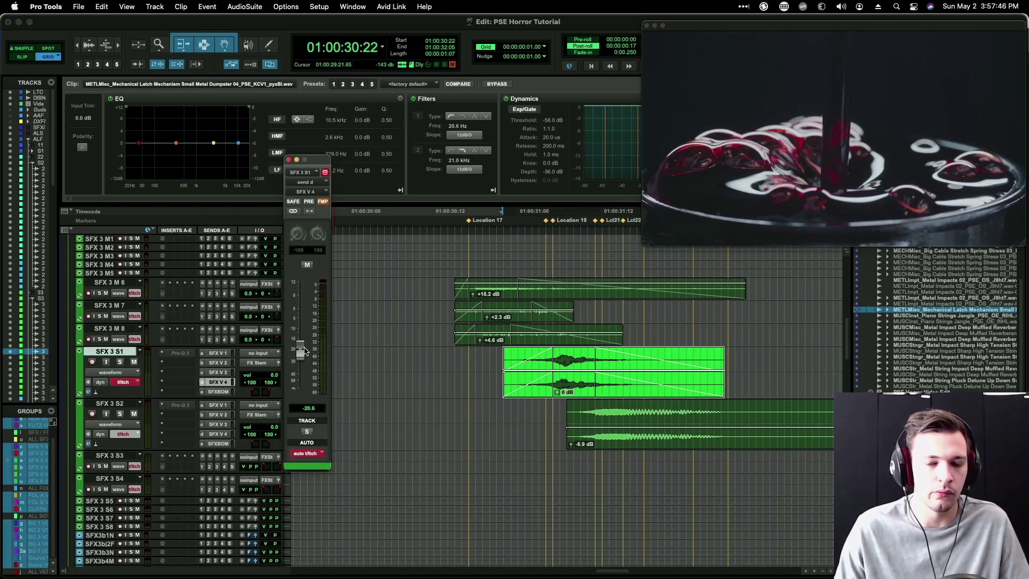
key(shift+s)
key(space)
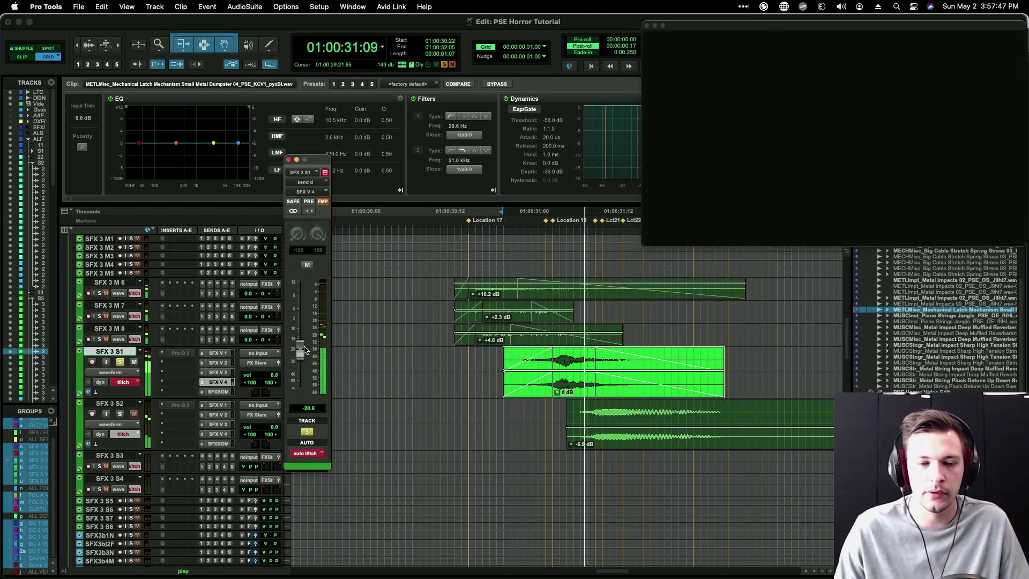
key(space)
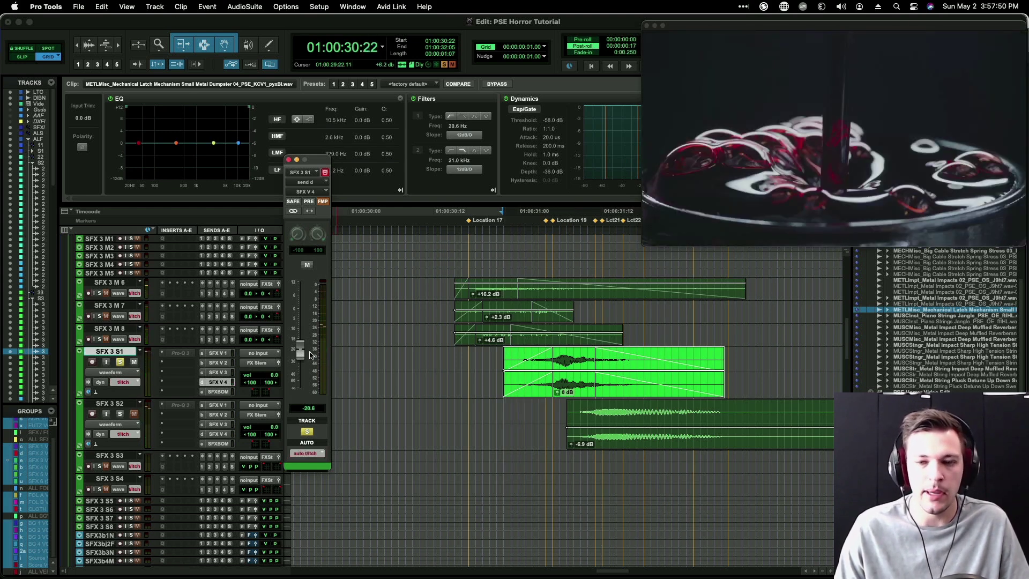
Step: Extend the raised SFX V 4 send level on SFX 3 S1 past the Dumpster 04 clip's end and return the track to waveform view
ctrl+super+click(304, 349)
drag(678, 385, 756, 387)
key(slash)
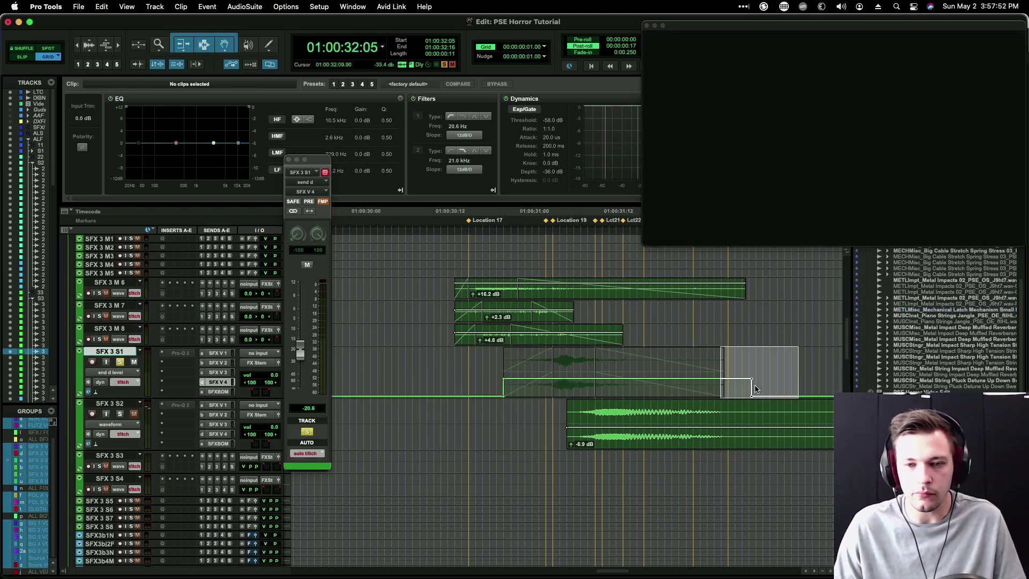
click(639, 380)
key(minus)
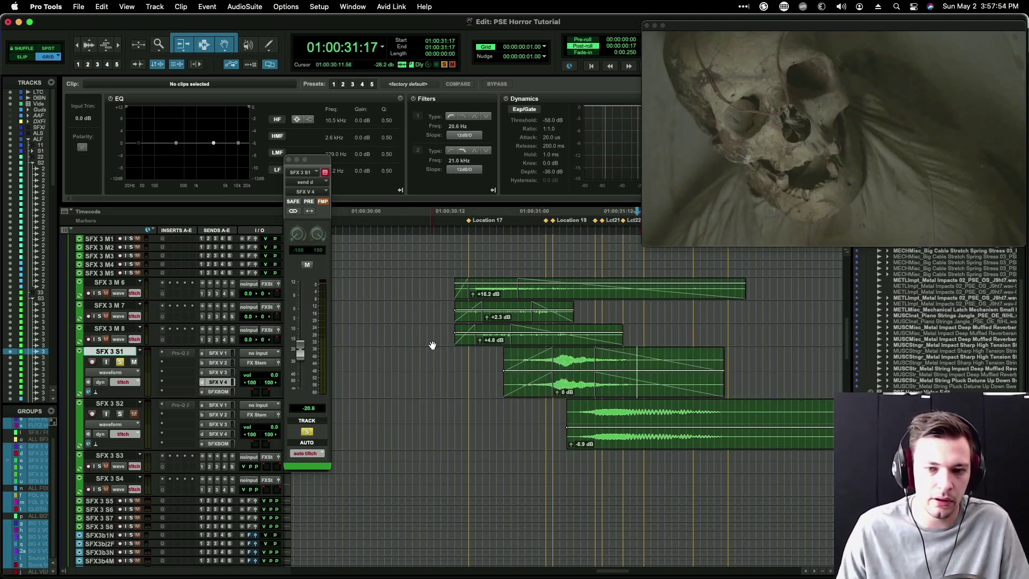
Step: Lower the Dumpster 04 clip's gain to -2.9 dB and play the section from 01:00:28:22
drag(566, 374, 567, 377)
key(r)
click(489, 360)
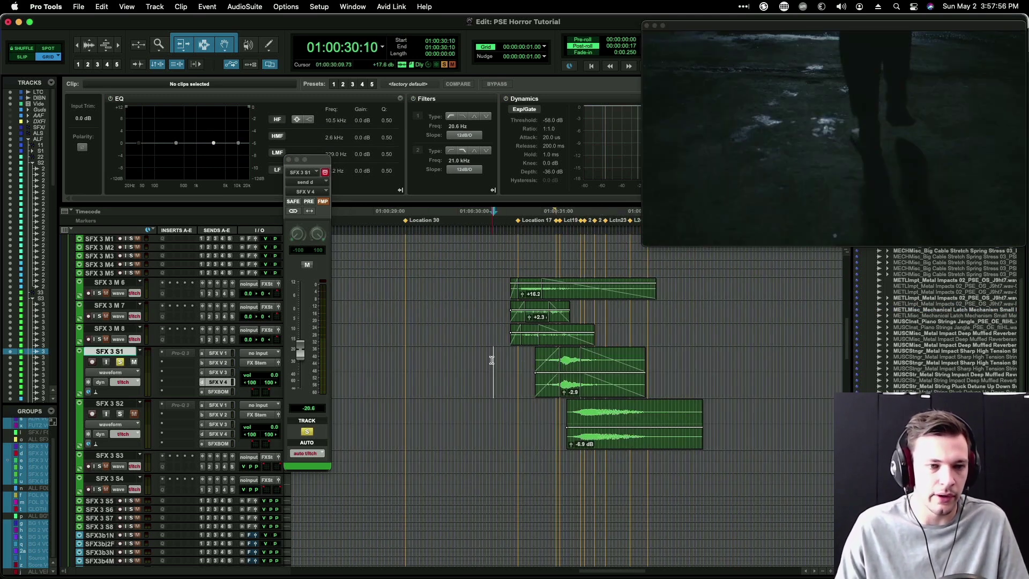
click(367, 360)
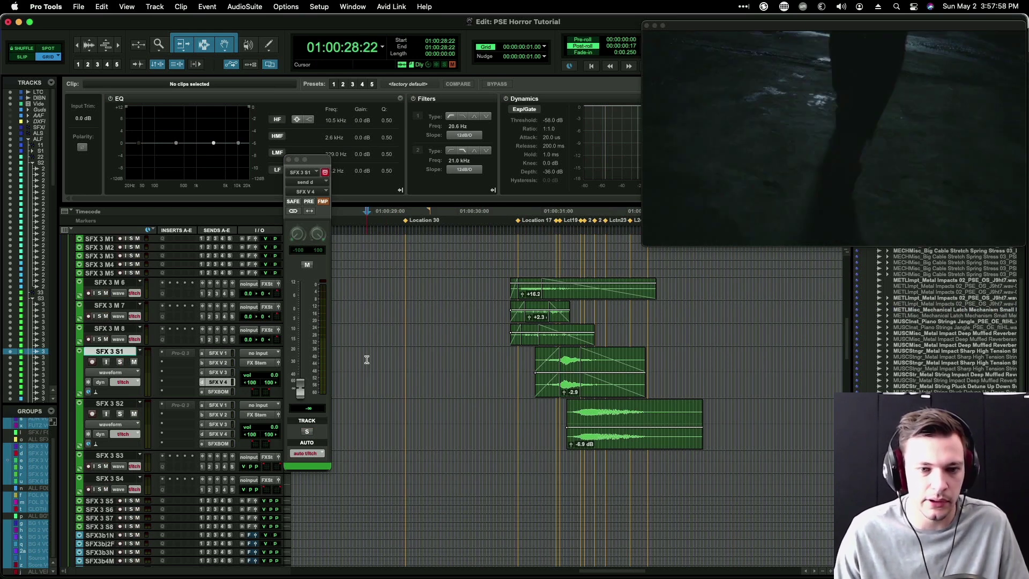
key(space)
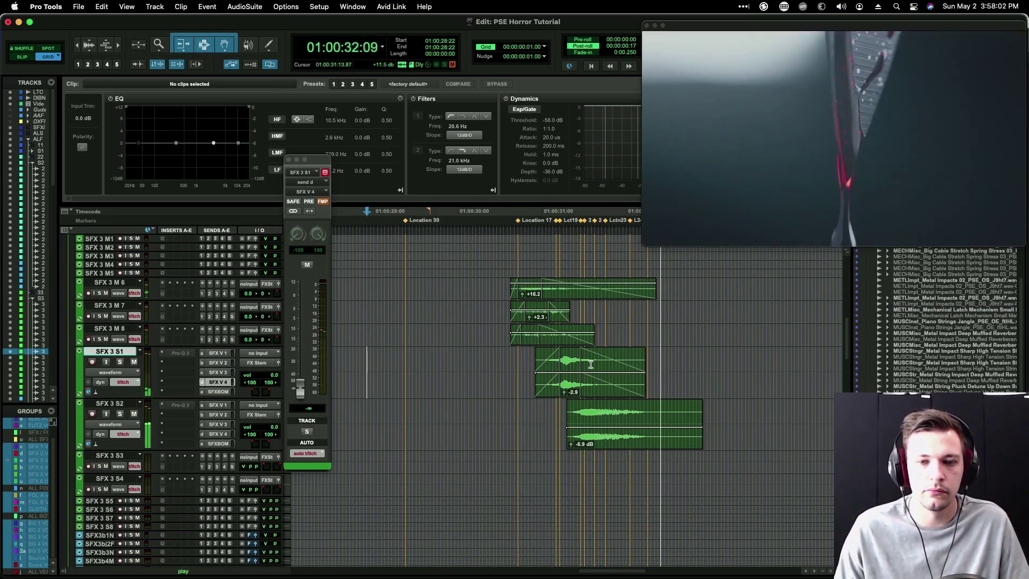
key(space)
Step: Lower the Dumpster 04 clip's gain around the hit with a rise back up by 01:00:31:17, and play from 01:00:30:12
click(600, 367)
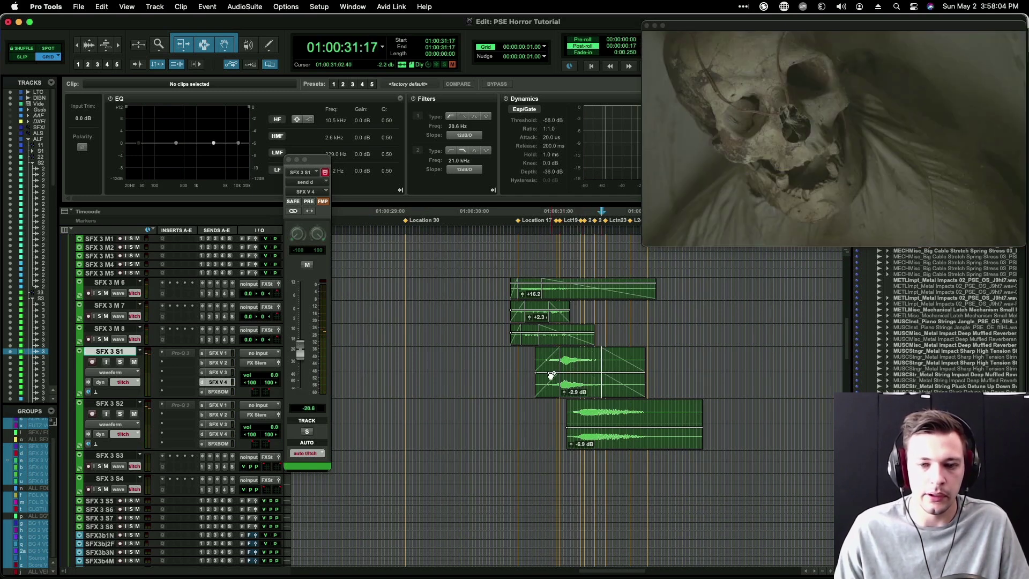
drag(568, 371, 573, 381)
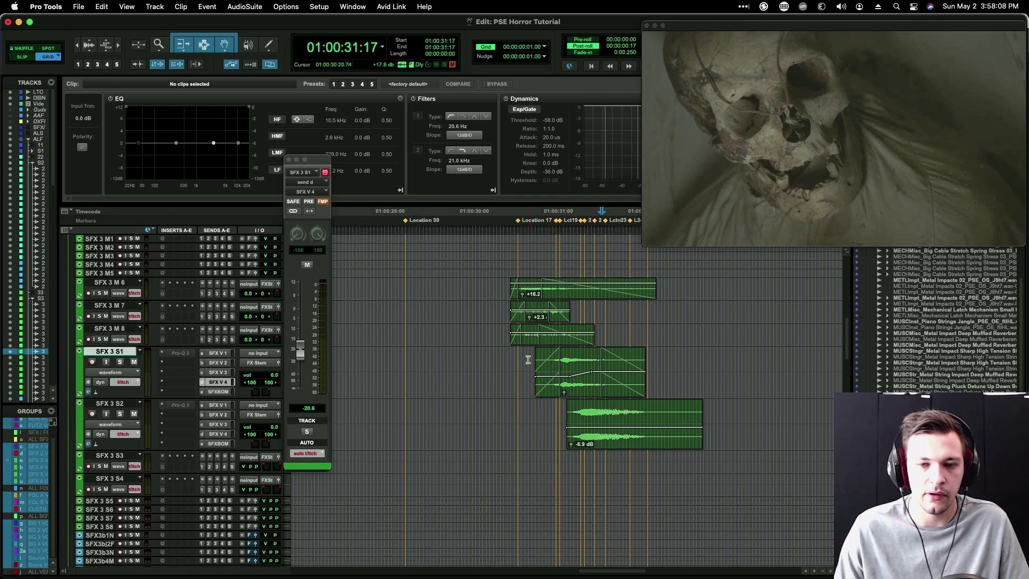
click(509, 353)
click(501, 355)
key(space)
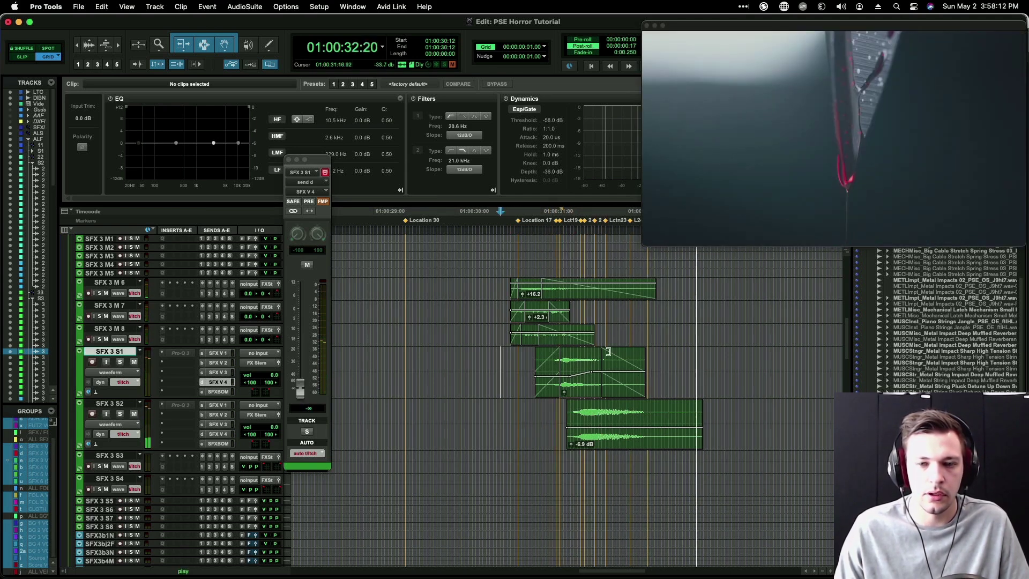
key(space)
Step: Solo SFX 3 S2 and play its clip from 01:00:31:04
click(609, 328)
key(t)
key(t)
drag(466, 309, 508, 309)
click(514, 308)
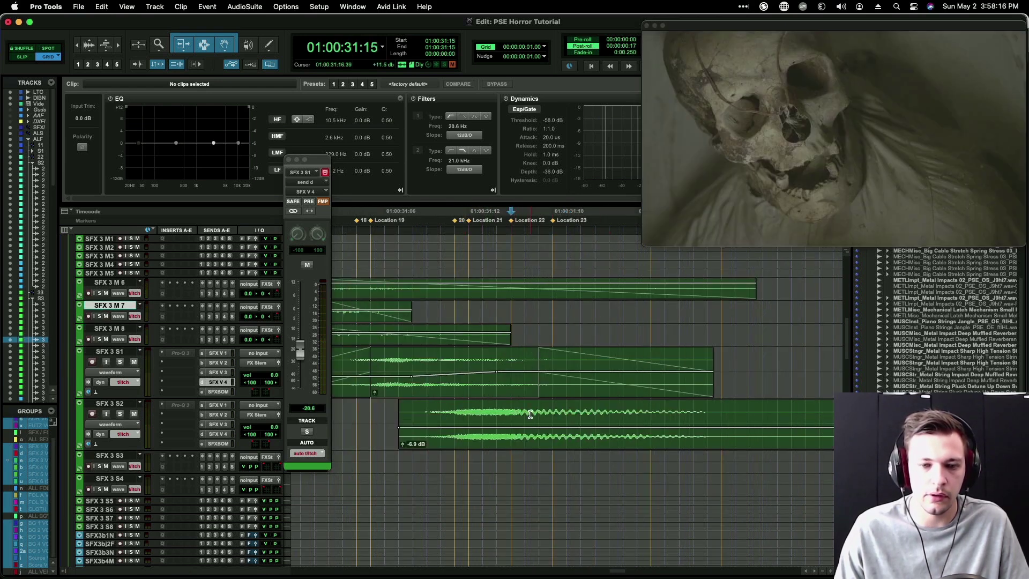
click(357, 409)
key(space)
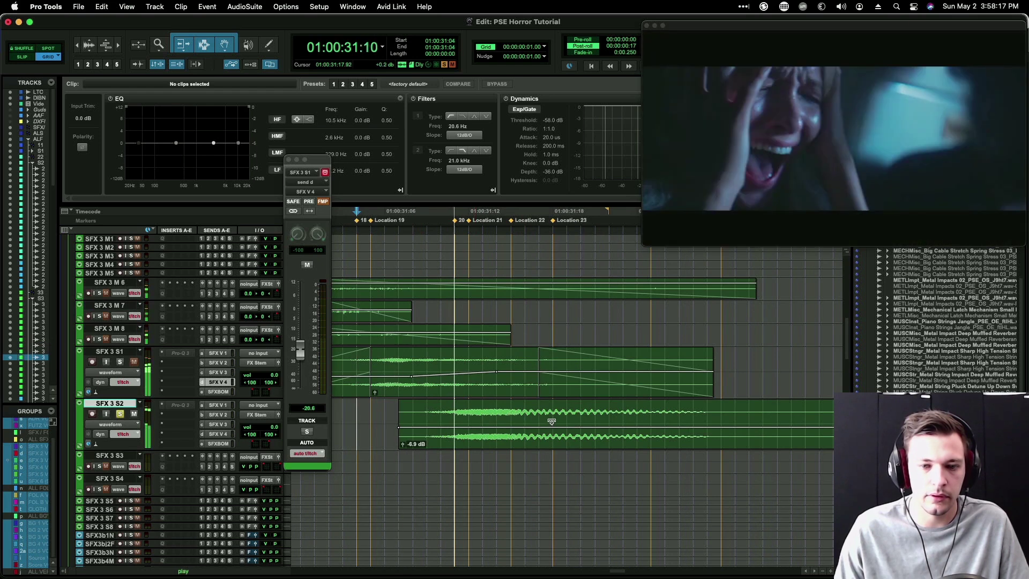
key(space)
Step: Cut the SFX 3 S2 clip at about 01:00:31:18 with a fade-out starting at 01:00:31:15, and delete the remaining tail
drag(554, 410, 510, 429)
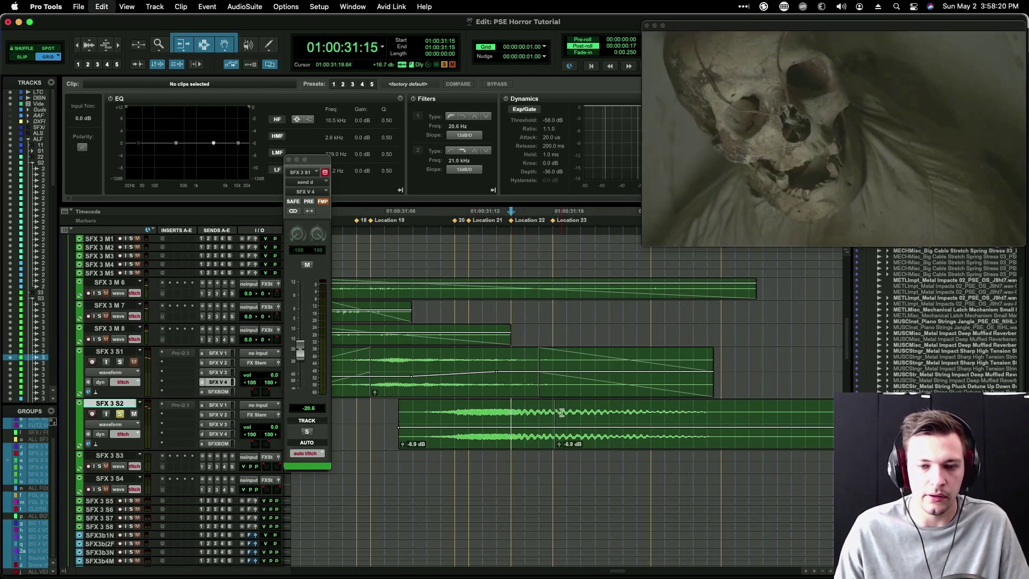
key(super+f)
key(super+Up)
key(Return)
click(629, 448)
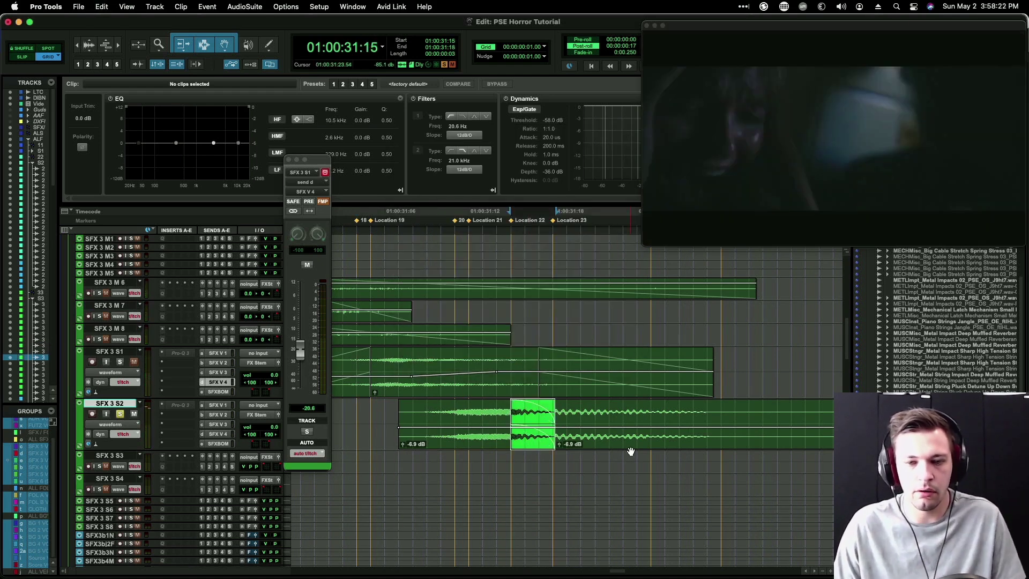
key(Delete)
key(r)
click(349, 418)
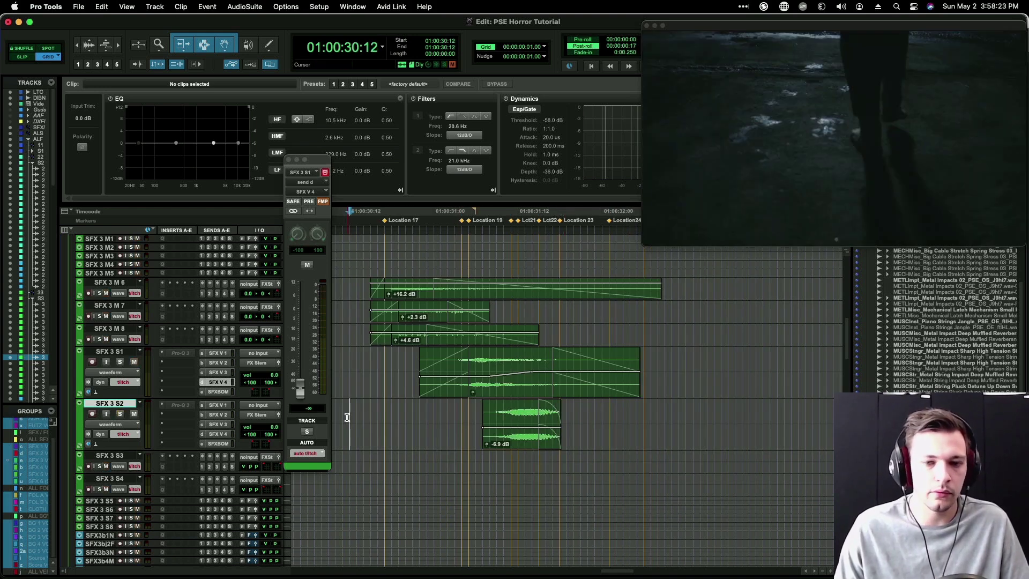
Step: Switch to SoundQ and search the library for "woman scream"
click(553, 462)
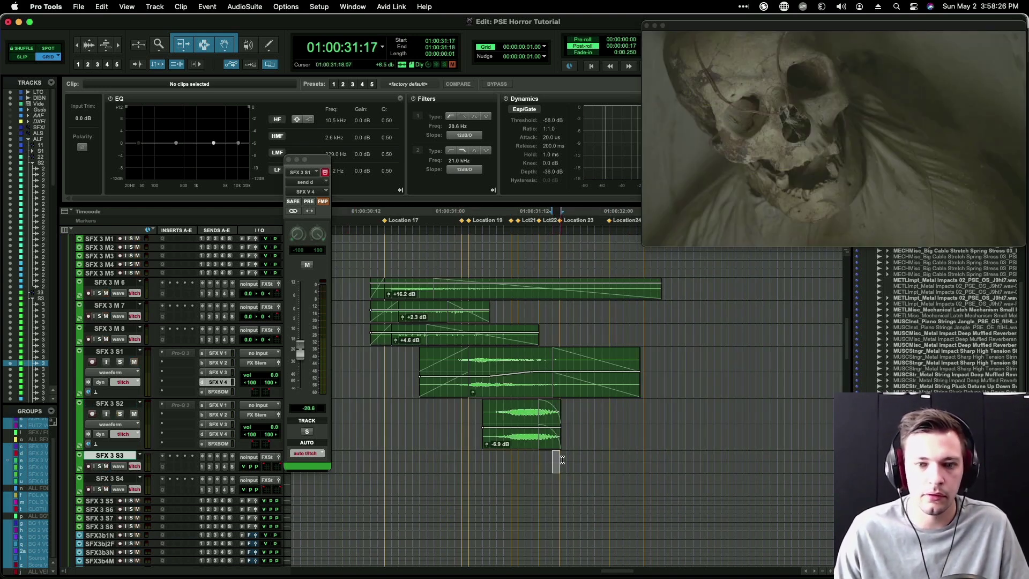
key(super+Tab)
click(240, 46)
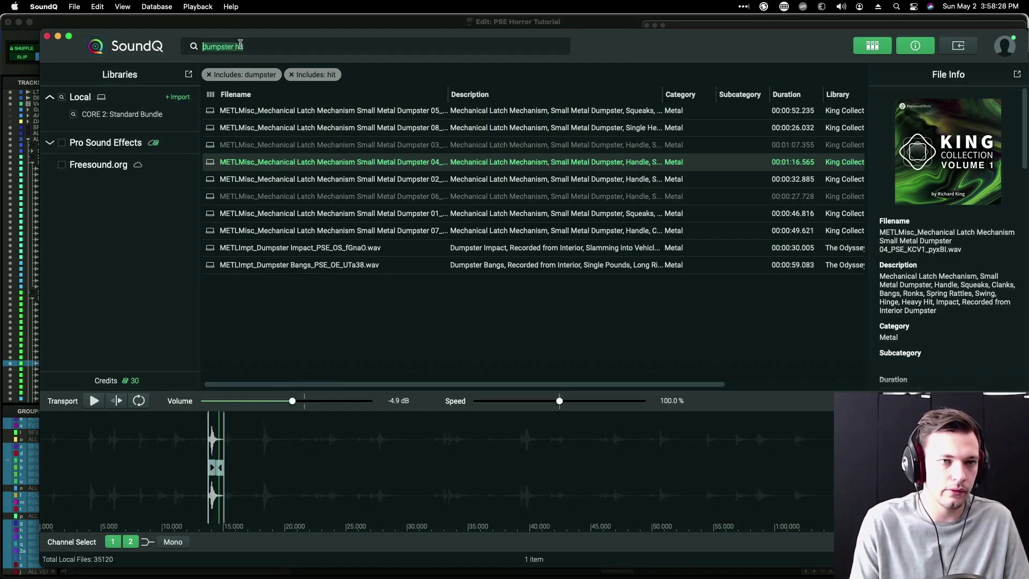
text(woman scr)
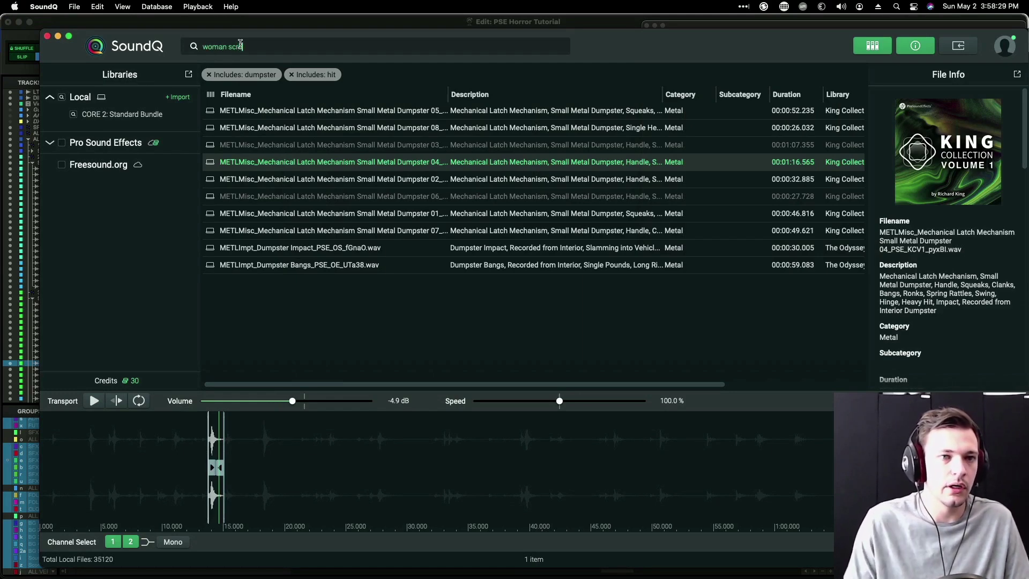
text(eam)
key(Return)
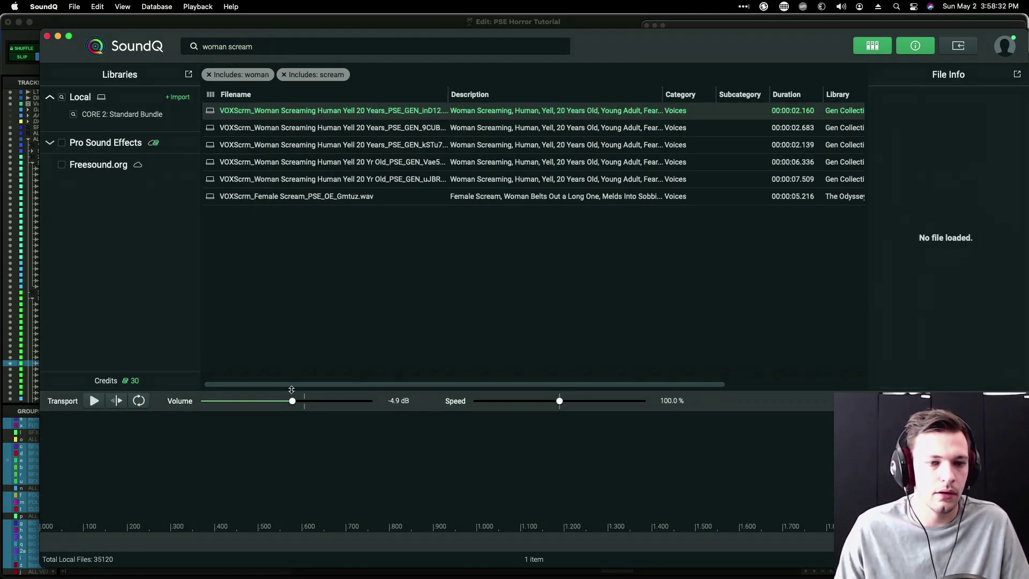
Step: Audition two Woman Screaming files with the volume lowered to -11.0 dB, and select about 0.8 to 1.7 s of the uJBRa scream
click(434, 147)
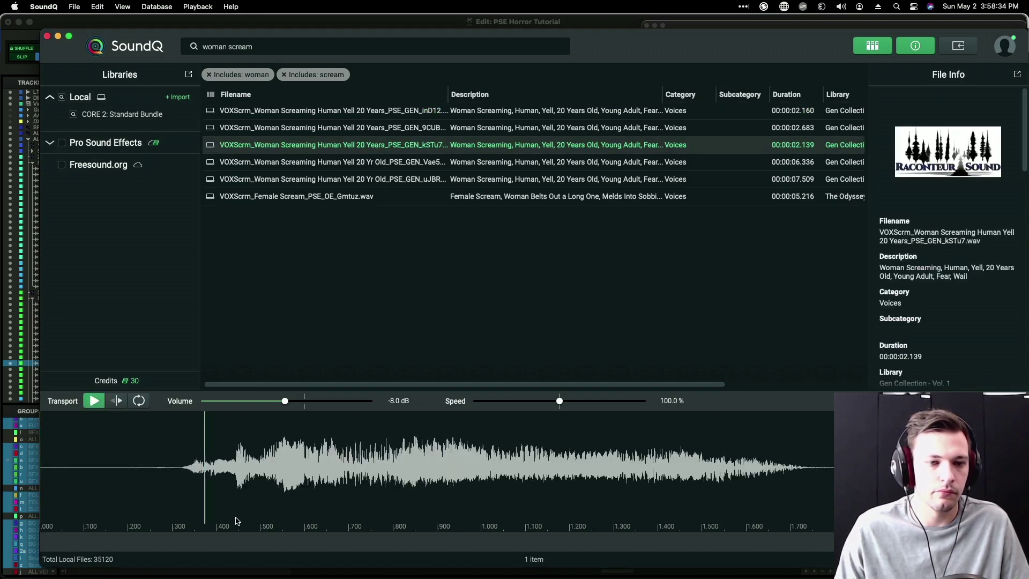
key(space)
click(418, 180)
drag(274, 402, 278, 402)
key(space)
drag(144, 462, 547, 402)
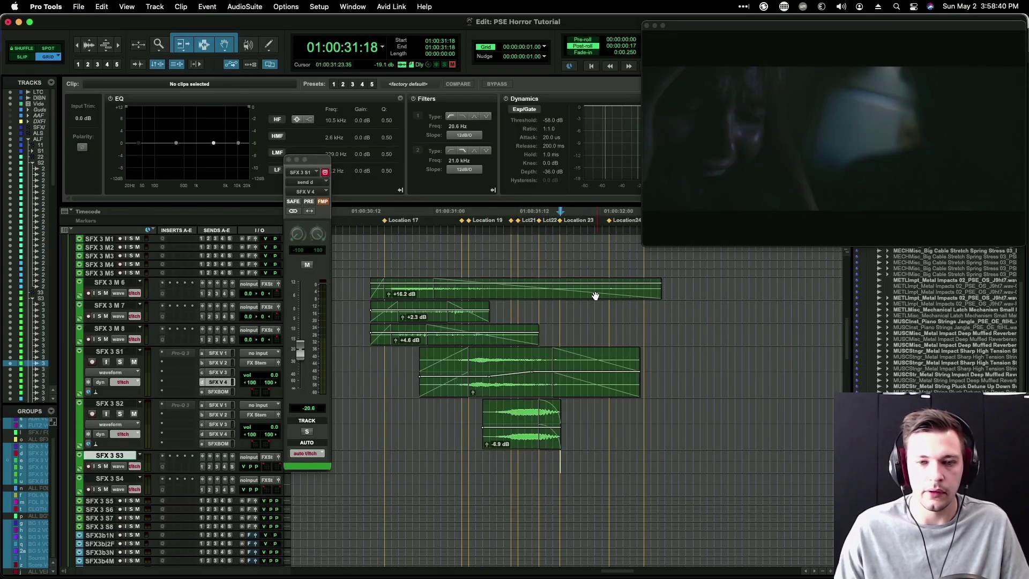
Step: Place the selected scream in Pro Tools on SFX 2 M 7 at 01:00:31:15 and move it down to SFX 2 M 8
scroll(596, 320, up, 10)
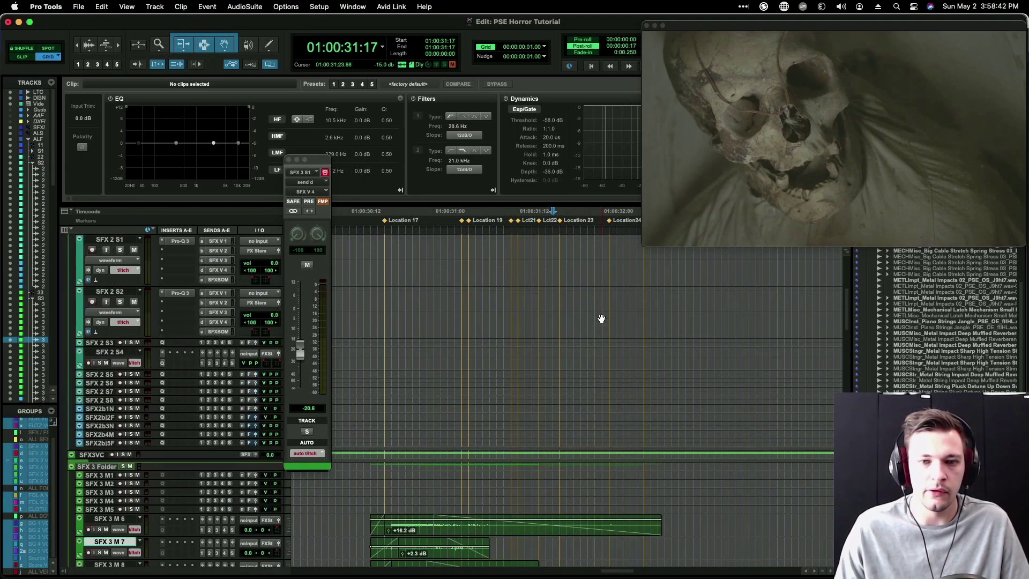
key(super+Tab)
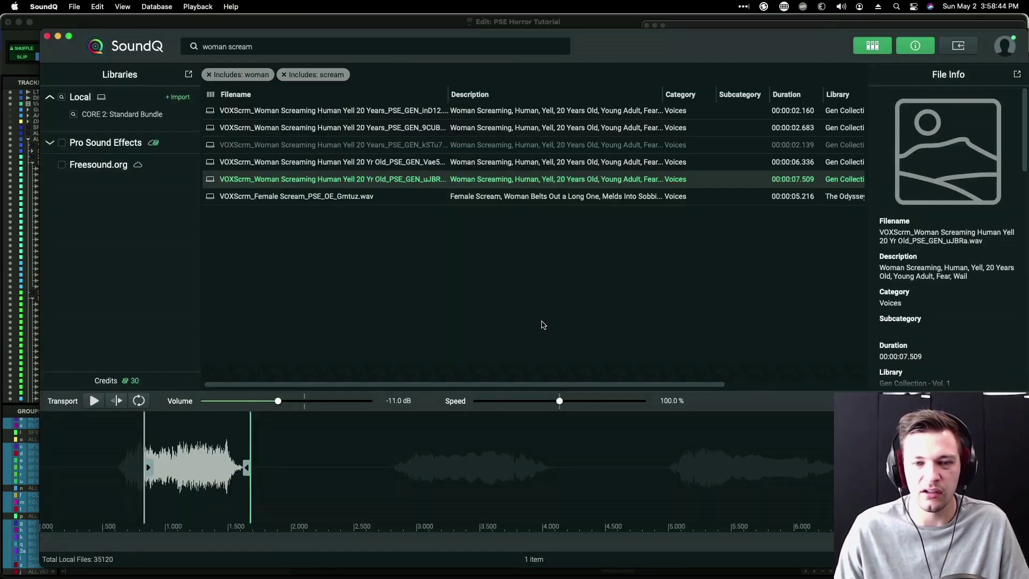
key(super+Tab)
scroll(542, 327, up, 5)
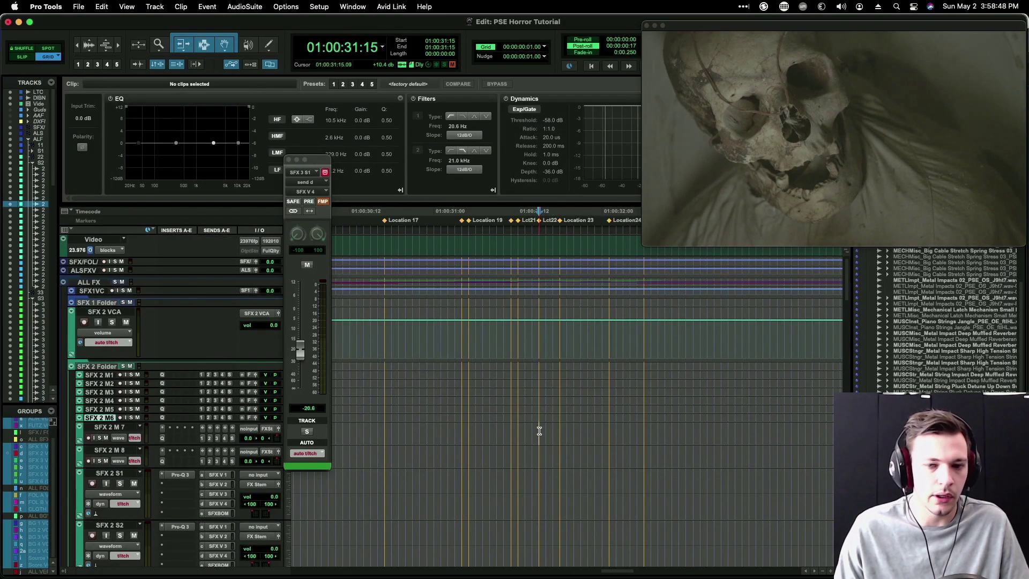
key(super+Tab)
key(s)
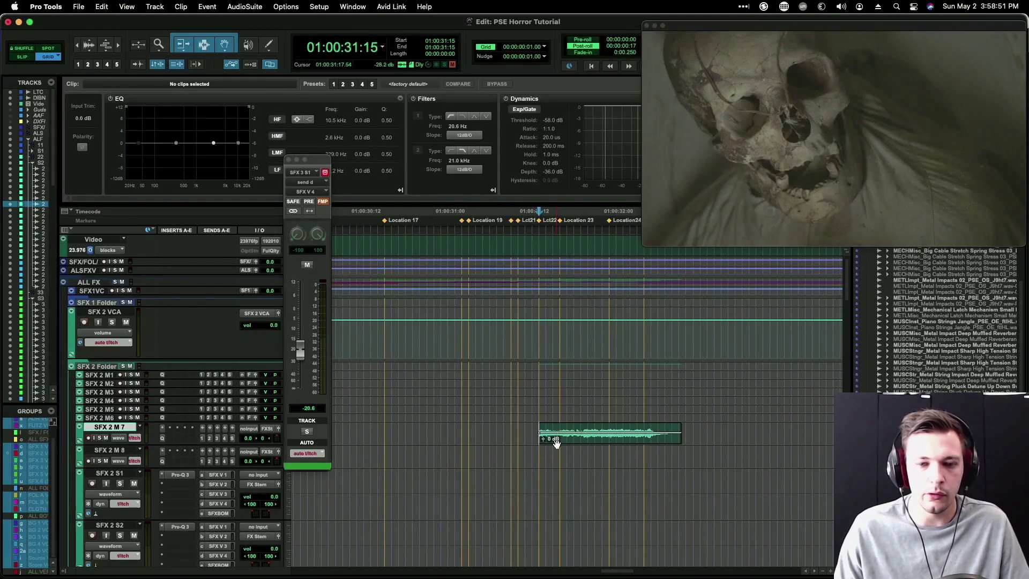
drag(556, 442, 558, 464)
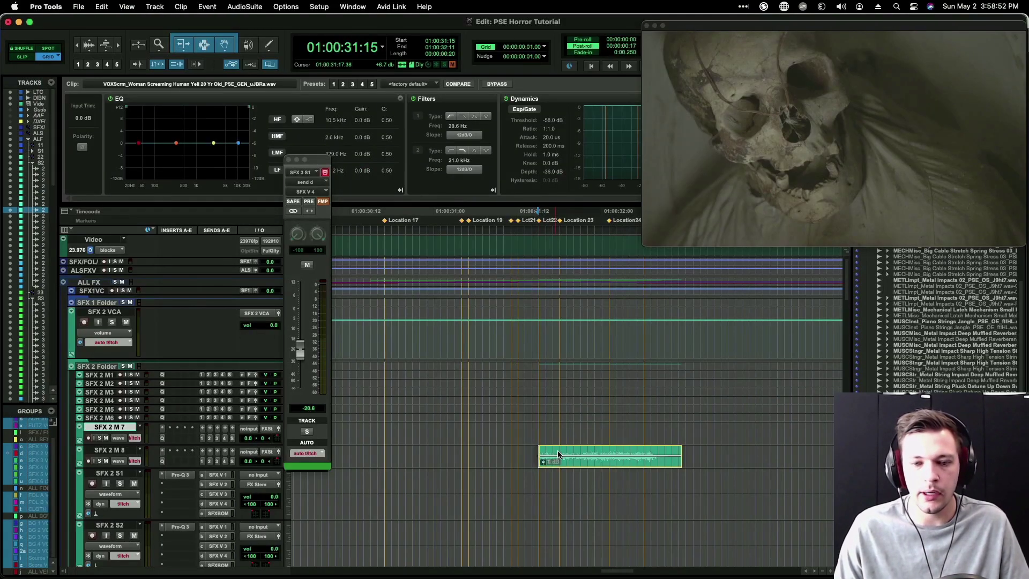
Step: Reduce the heights of tracks SFX 2 S1, SFX 2 S2 and SFX 2 S4 to the smallest size
scroll(565, 438, down, 3)
drag(585, 415, 591, 478)
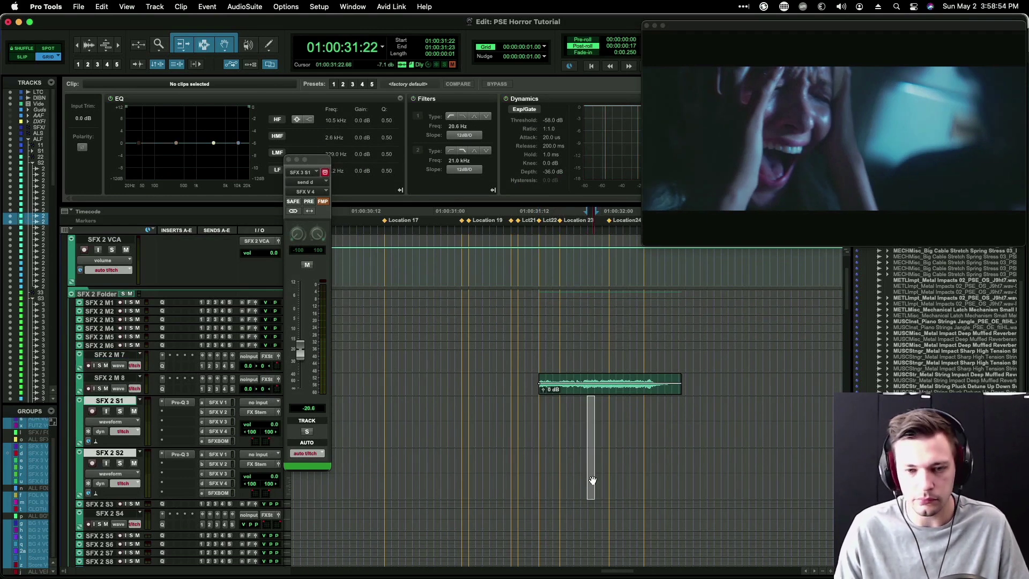
key(ctrl+Down)
key(ctrl+Down)
key(ctrl+Down)
click(588, 428)
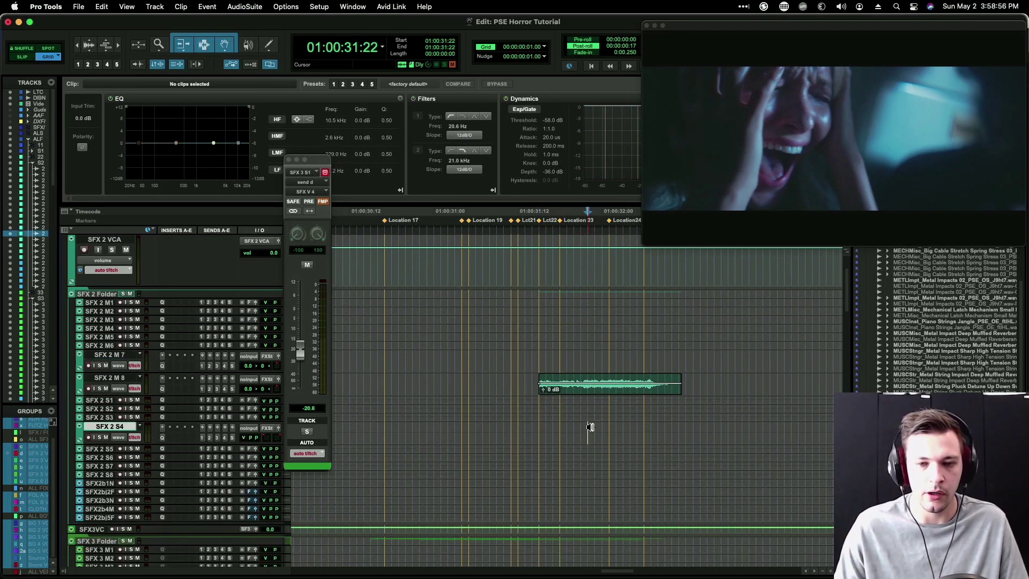
key(ctrl+Down)
Step: Add a fade-in up to 01:00:31:18 and a curved fade-out from about 01:00:32:01 to the scream clip
click(563, 379)
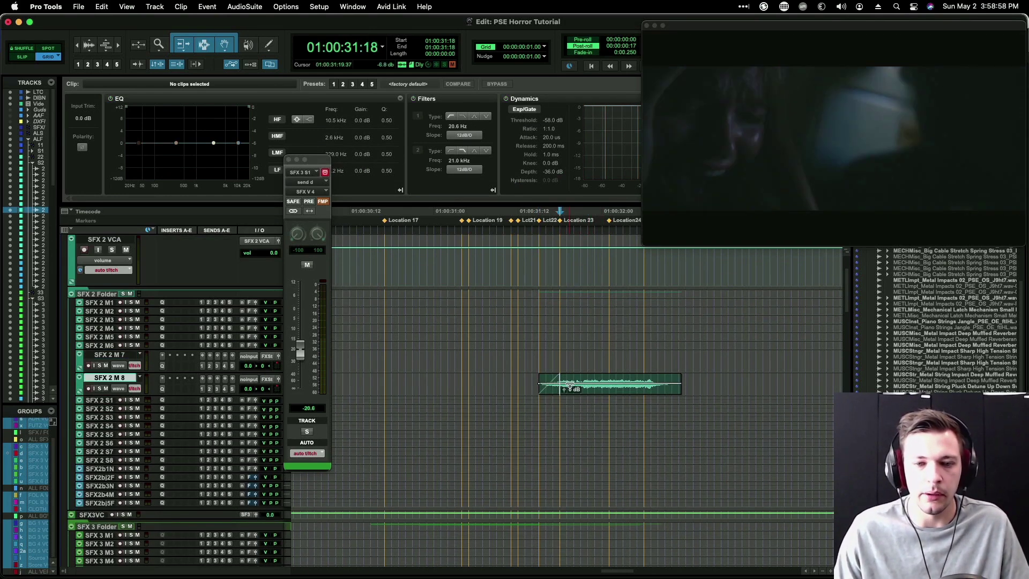
drag(575, 379, 629, 380)
drag(631, 379, 635, 379)
click(632, 393)
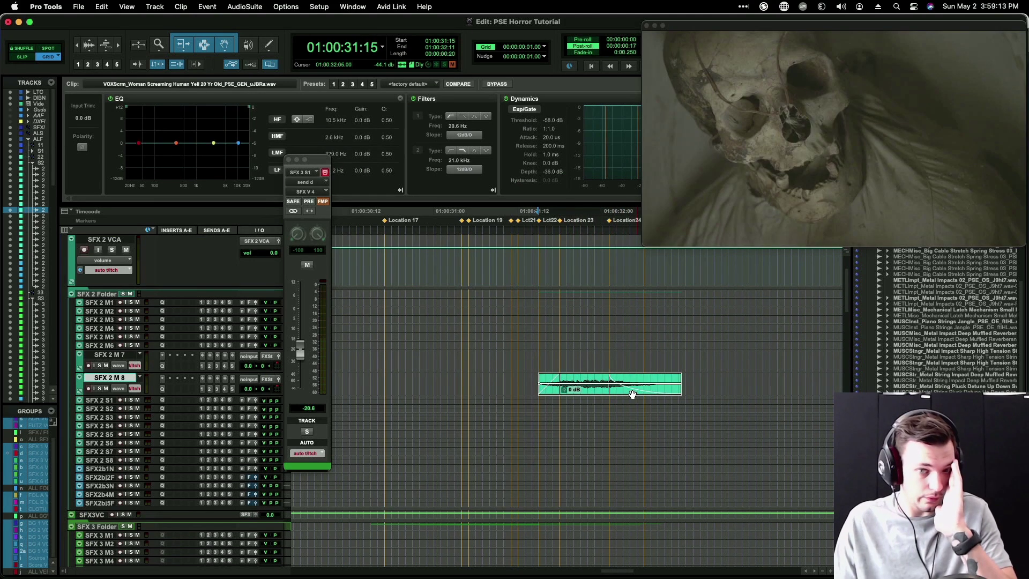
Step: Enlarge the height of track SFX 2 M 8 and shrink SFX 2 M 7 above it
click(586, 377)
scroll(585, 375, down, 15)
scroll(586, 374, down, 2)
scroll(586, 374, up, 20)
scroll(586, 373, down, 4)
scroll(587, 373, left, 1)
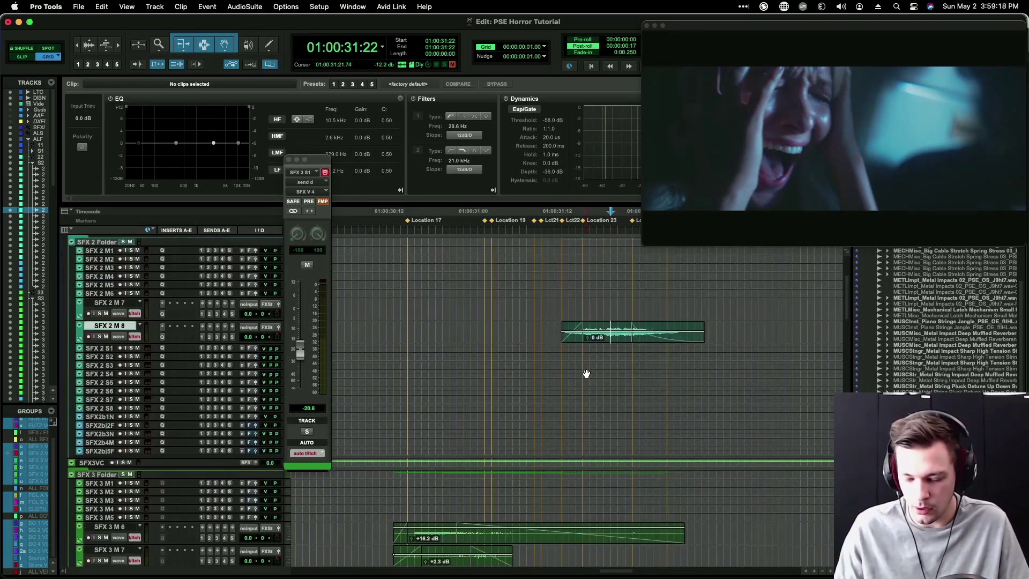
key(ctrl+Up)
click(590, 302)
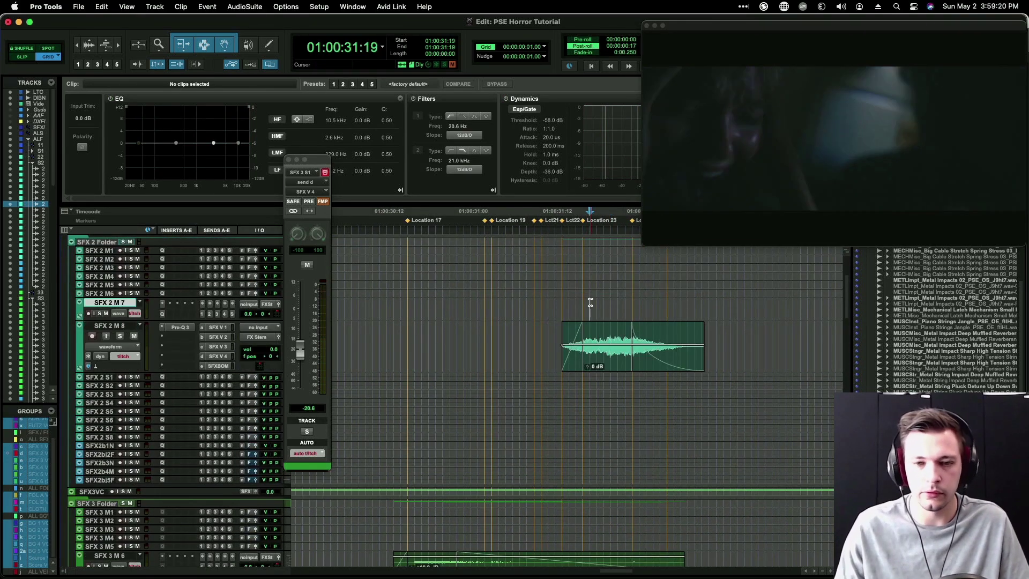
key(ctrl+Down)
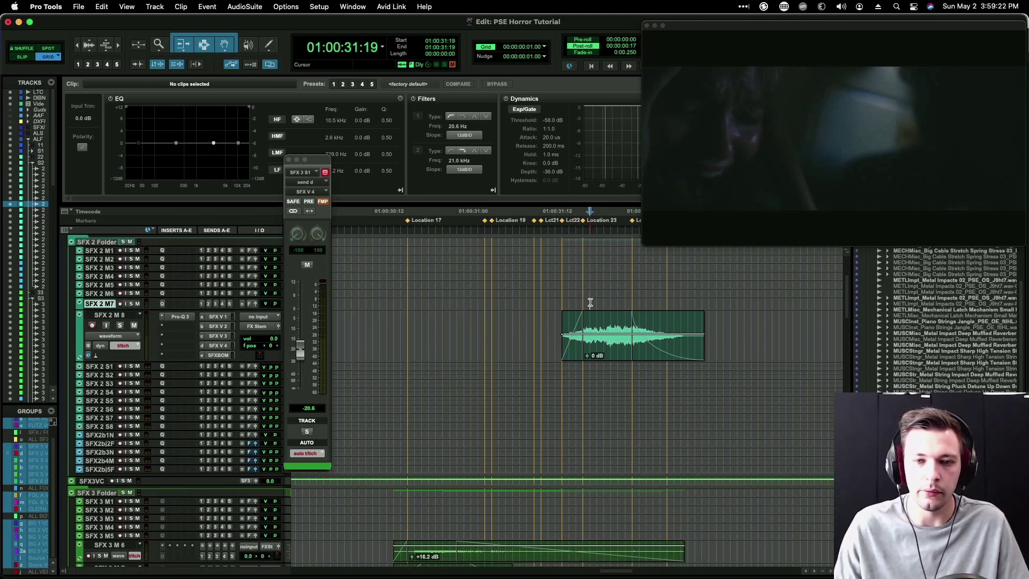
Step: Apply a low-pass filter at about 1.5 kHz to the scream clip and play it soloed
click(553, 324)
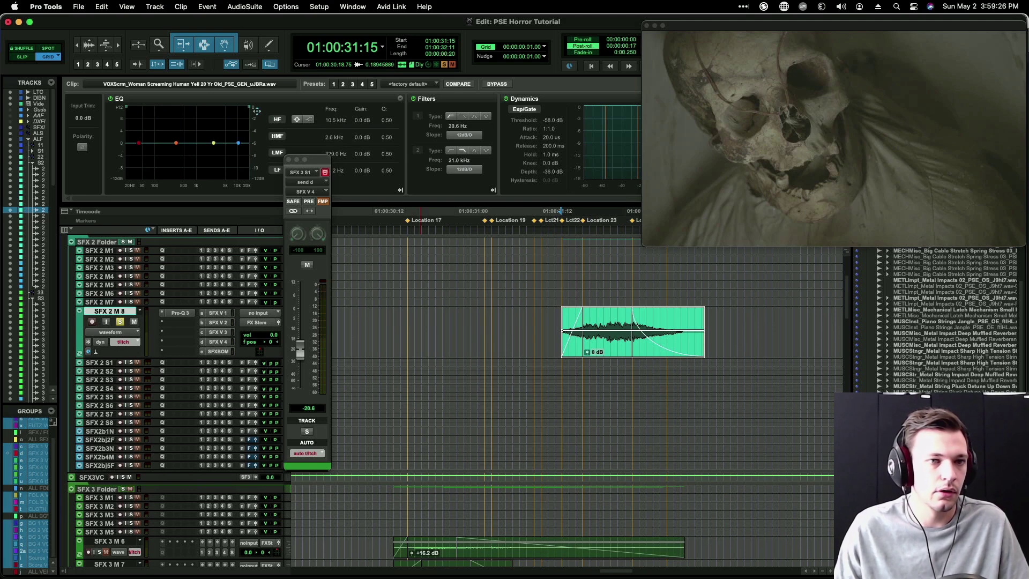
drag(251, 109, 203, 109)
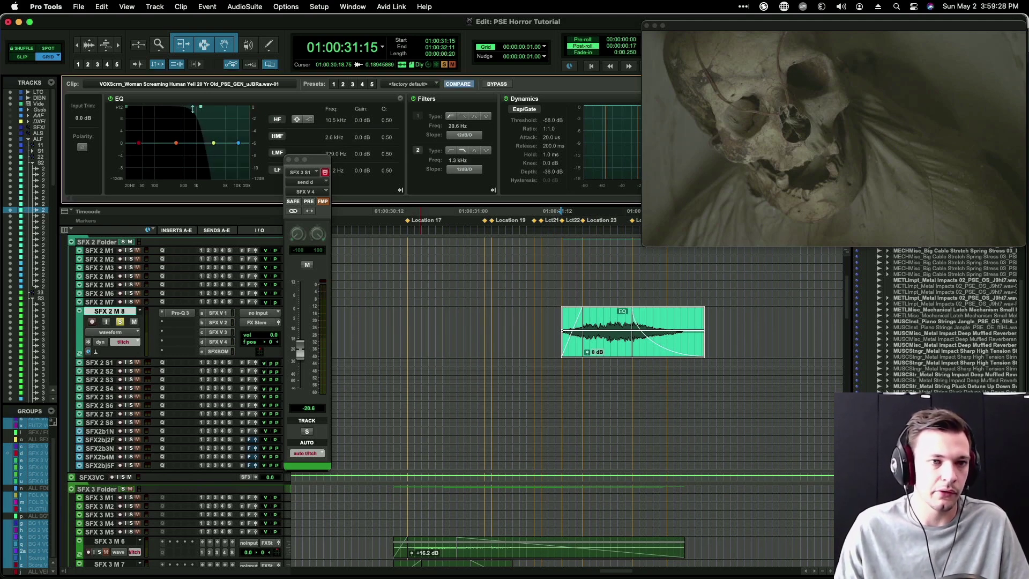
key(space)
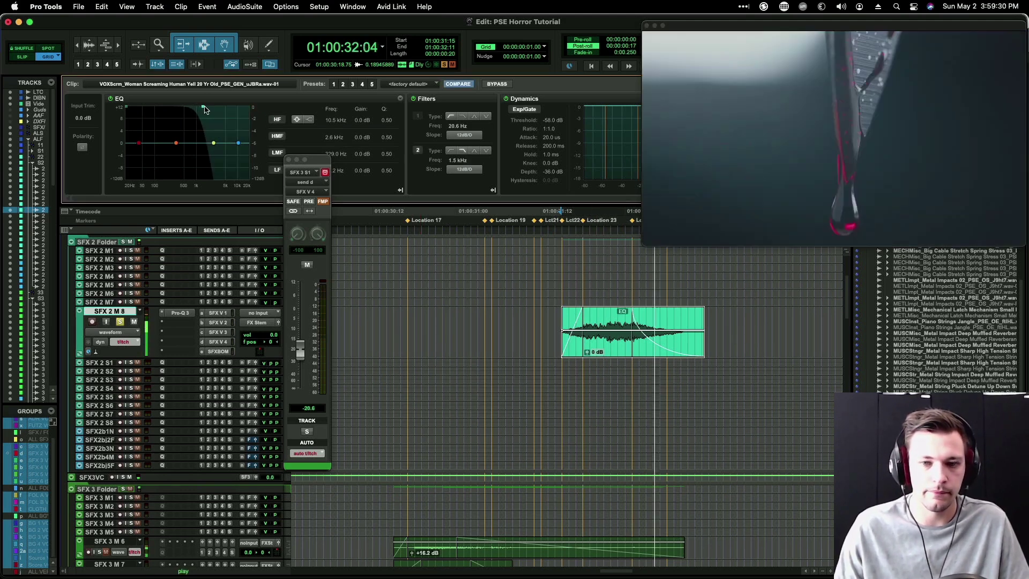
key(space)
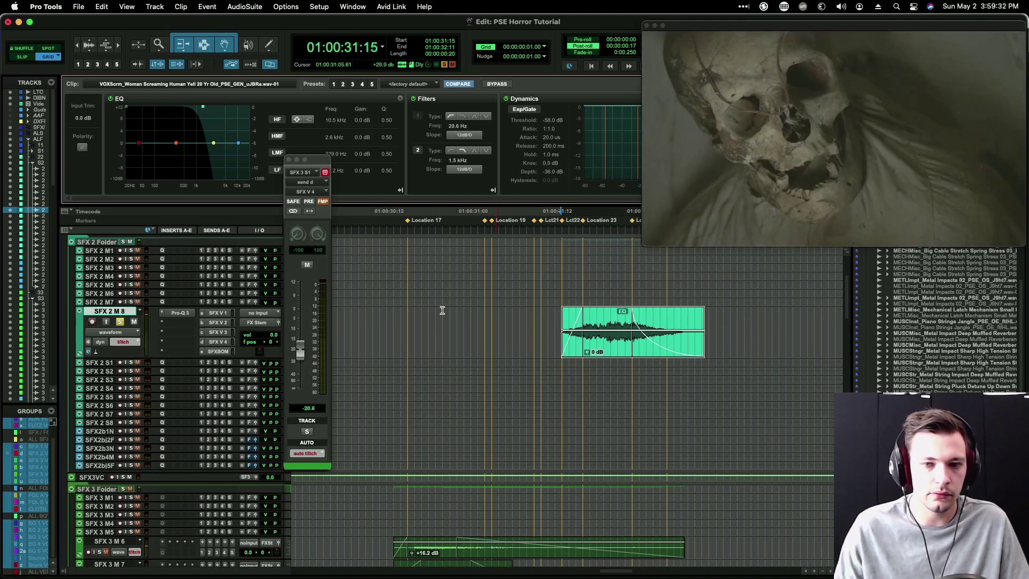
Step: Add a dynamic bell cut in the Pro-Q 3 on track SFX 2 M 8, about -2.14 dB at 1419 Hz with Q 1.726
click(190, 314)
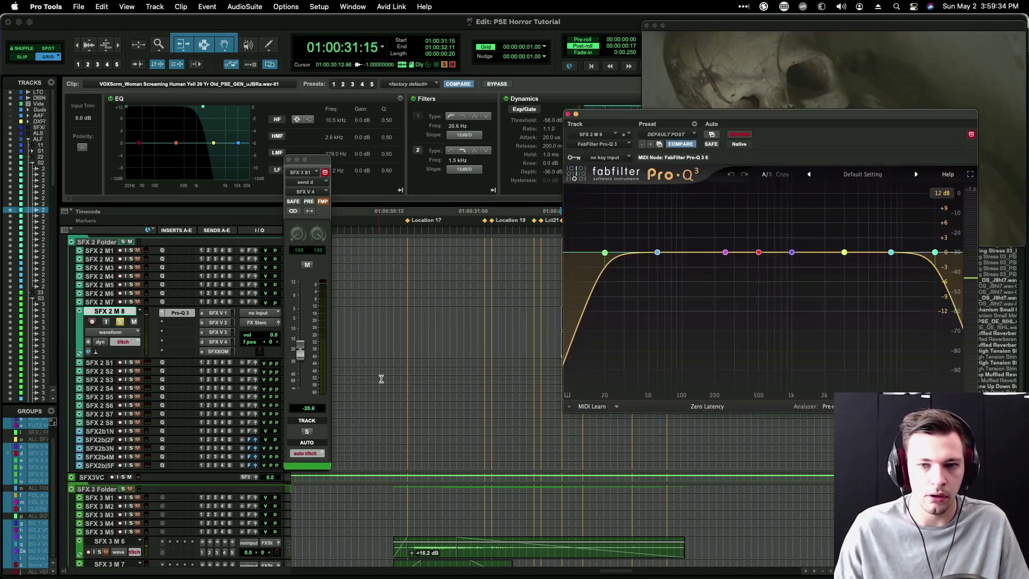
key(space)
key(space)
click(808, 252)
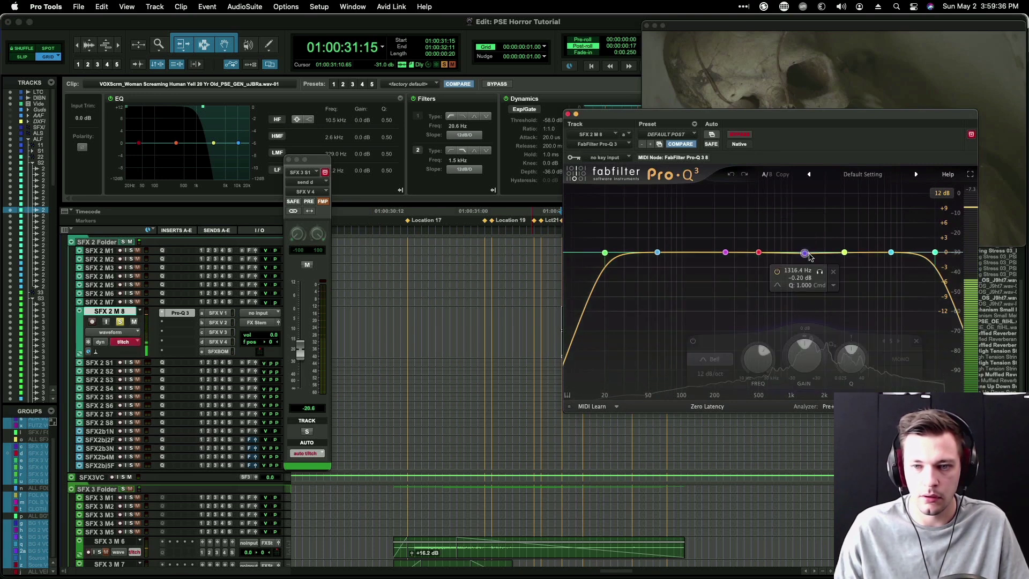
drag(809, 339, 812, 293)
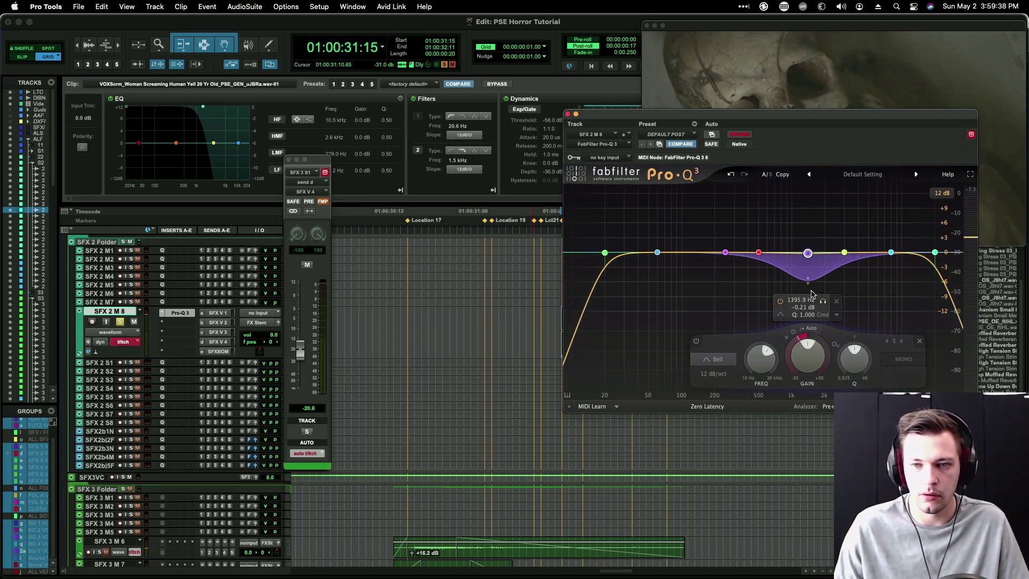
scroll(810, 259, up, 3)
key(space)
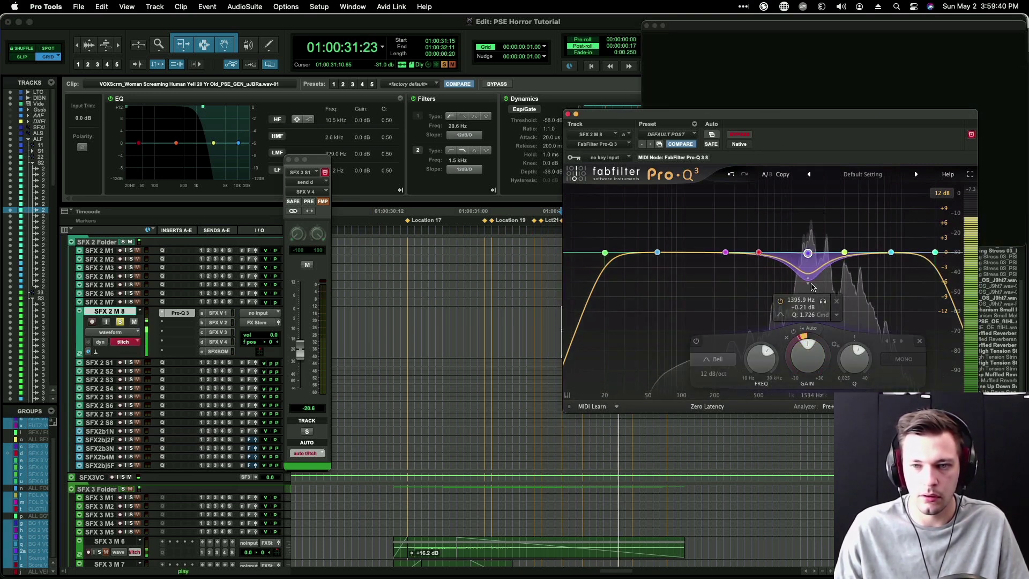
drag(810, 258, 809, 266)
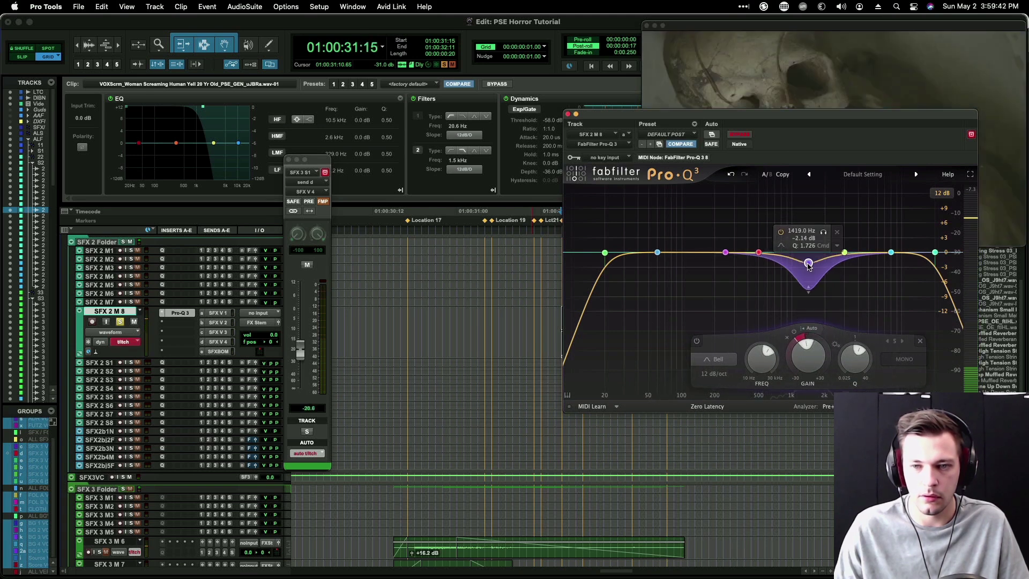
click(180, 312)
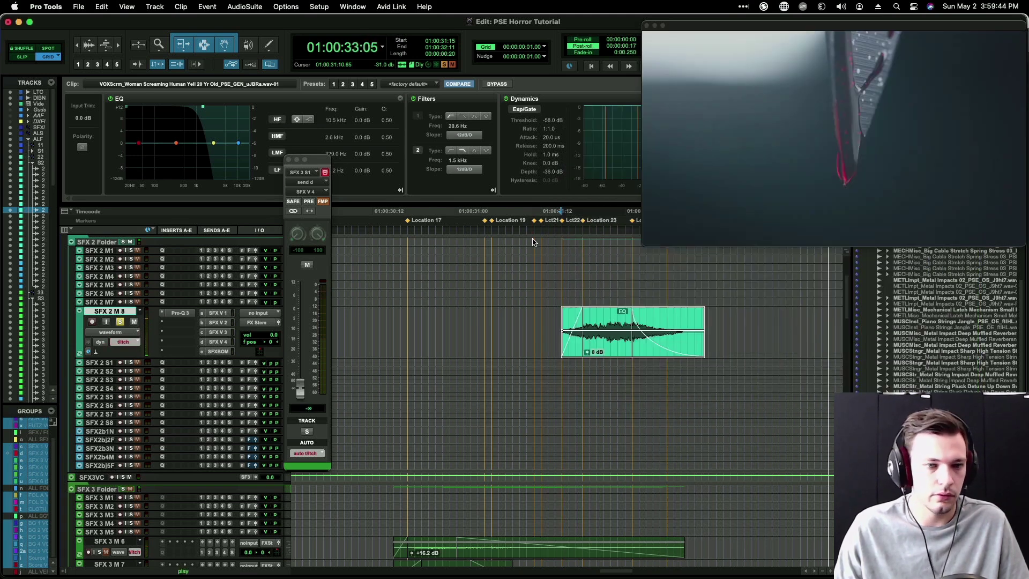
Step: Raise the SFX V 4 send of track SFX 2 M 8 to about -9 dB and play the soloed scream
click(210, 341)
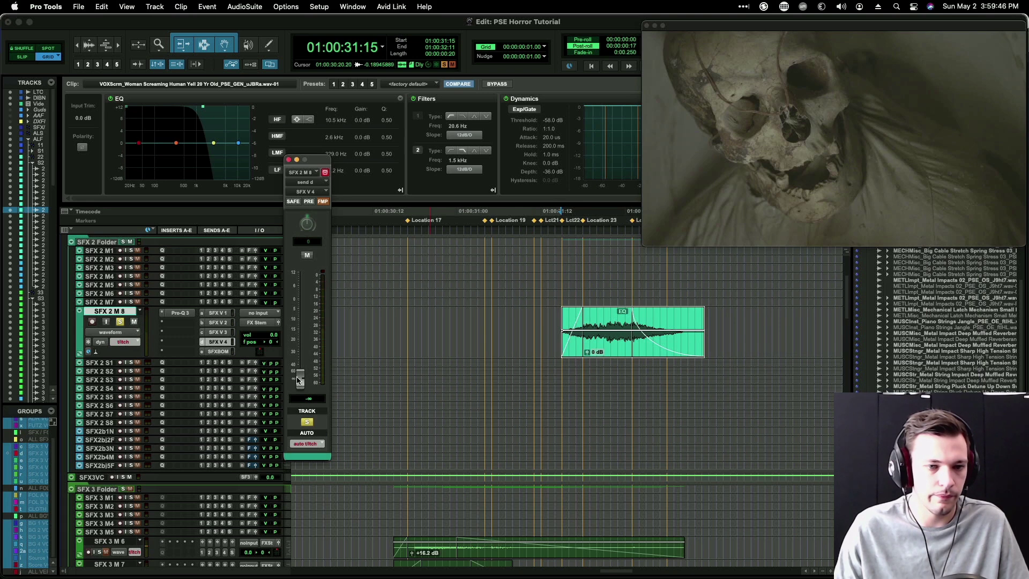
drag(300, 380, 305, 321)
key(space)
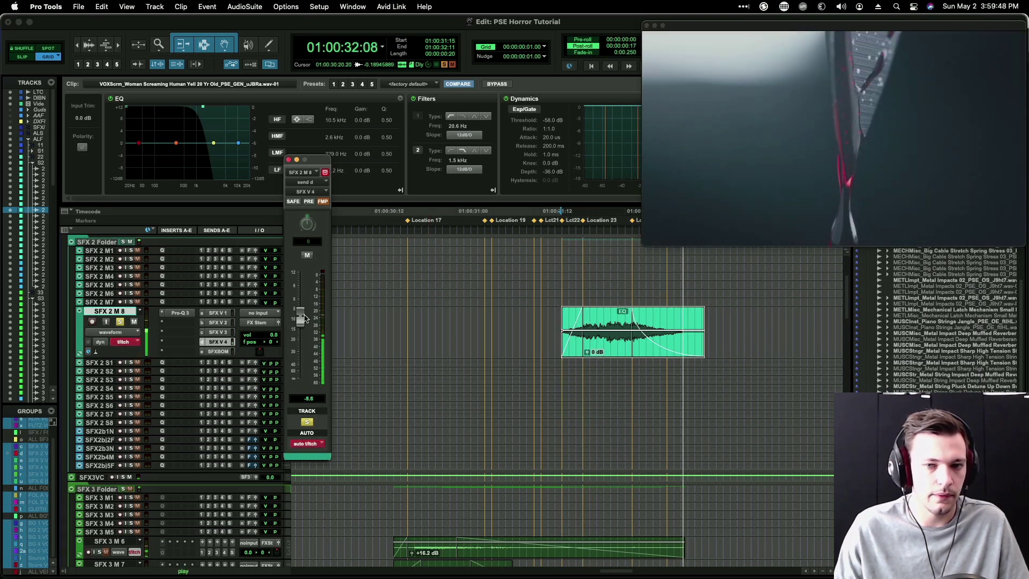
key(space)
key(super+bracketleft)
key(space)
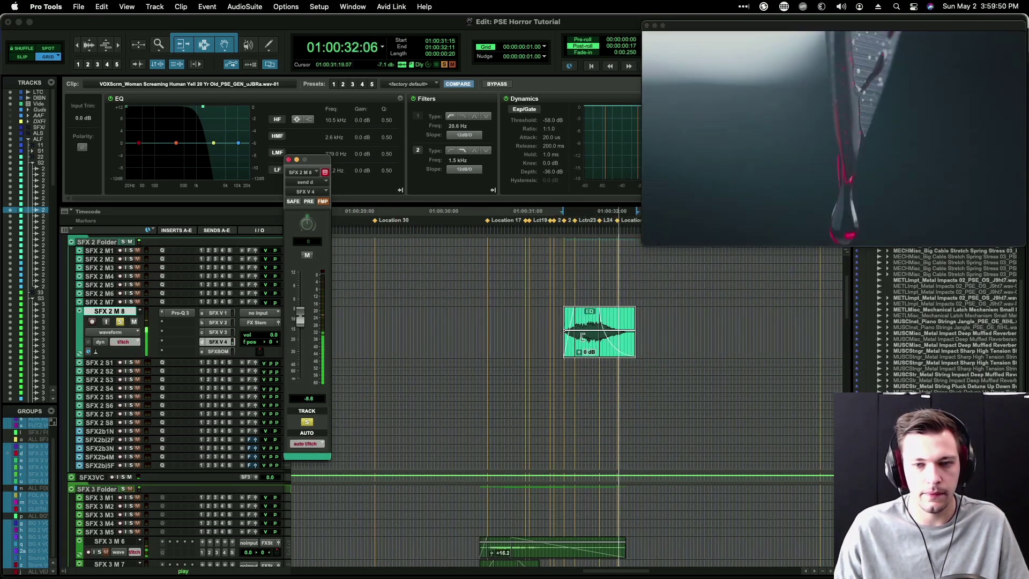
key(space)
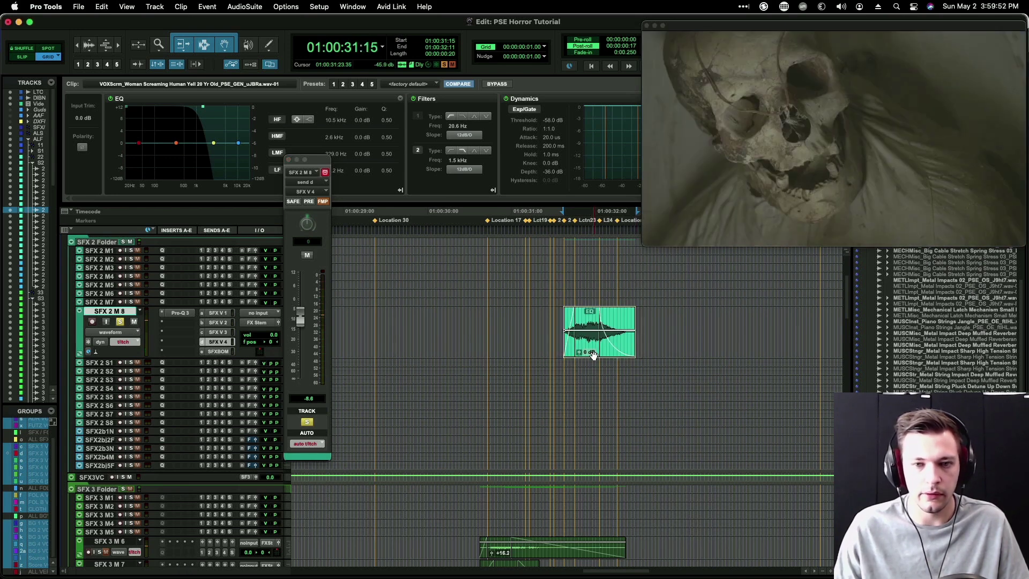
Step: Copy the scream clip to 01:00:33:04 on track SFX 2 S4, keeping the original on SFX 2 M 8
key(super+bracketleft)
drag(578, 353, 641, 353)
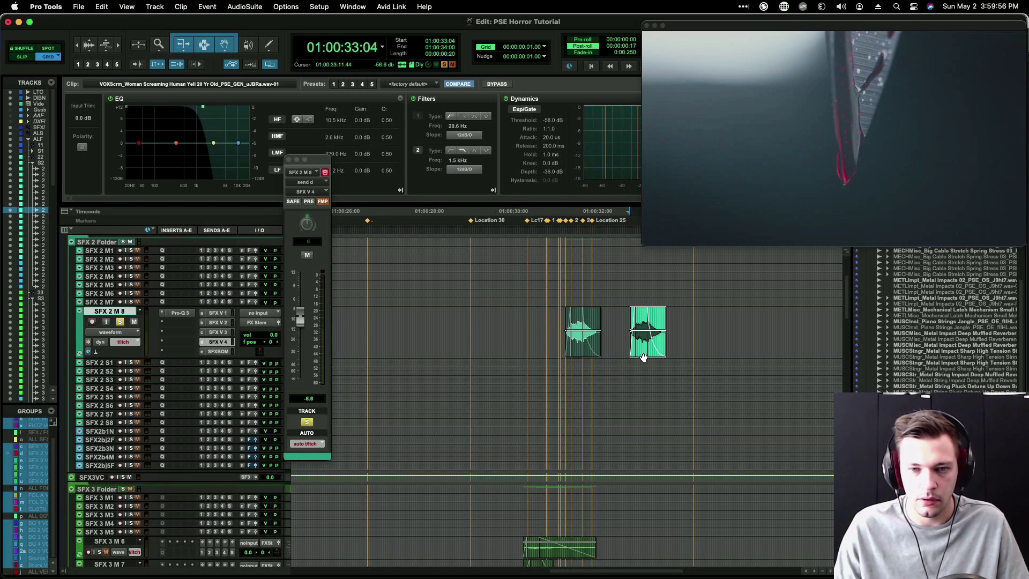
drag(643, 305, 643, 391)
Step: Consolidate the copied scream with silence up to 01:00:34:20 and render it through FabFilter Pro-R with a 3.53 s space
click(244, 7)
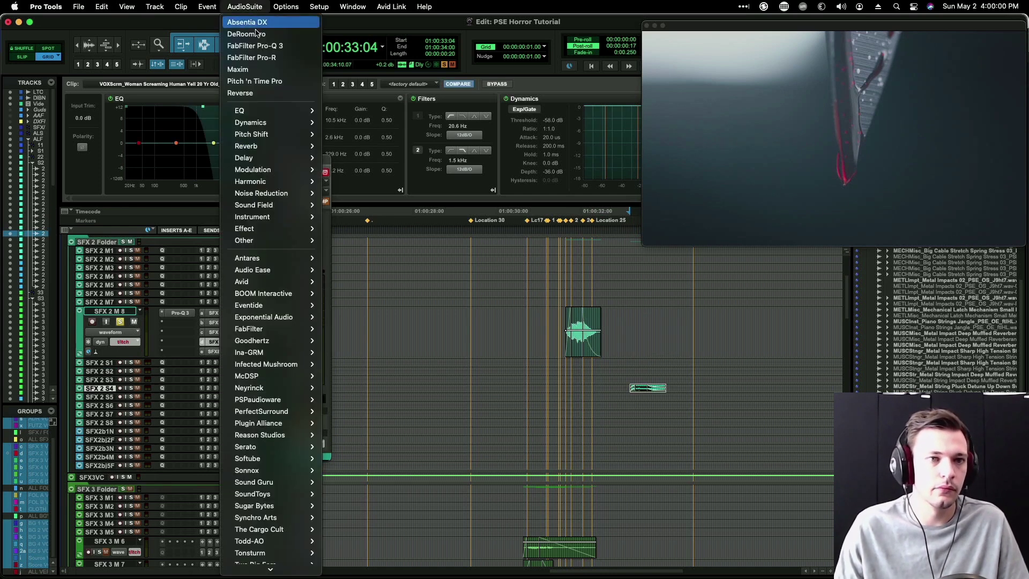
click(252, 57)
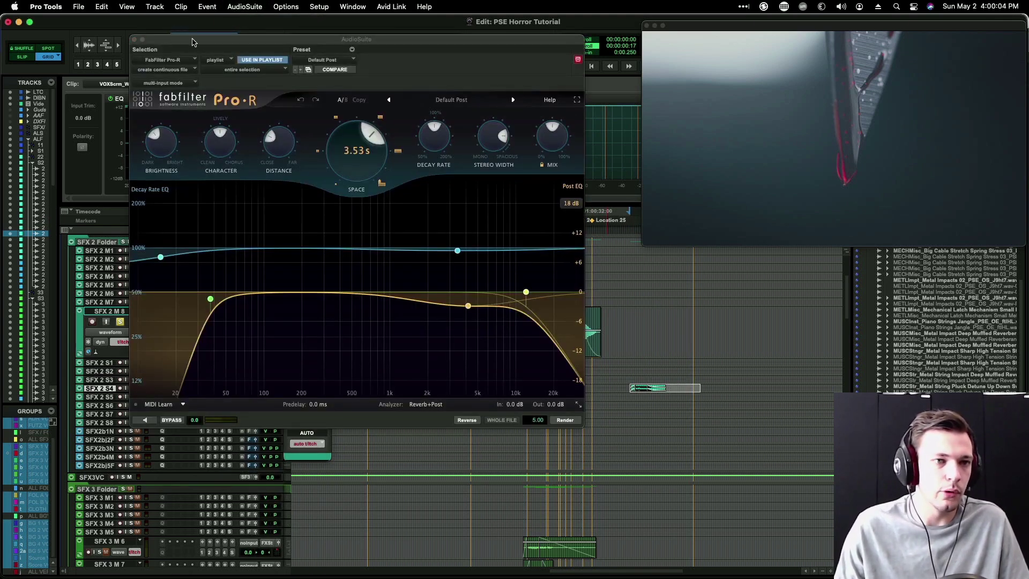
drag(193, 41, 193, 172)
key(alt+shift+3)
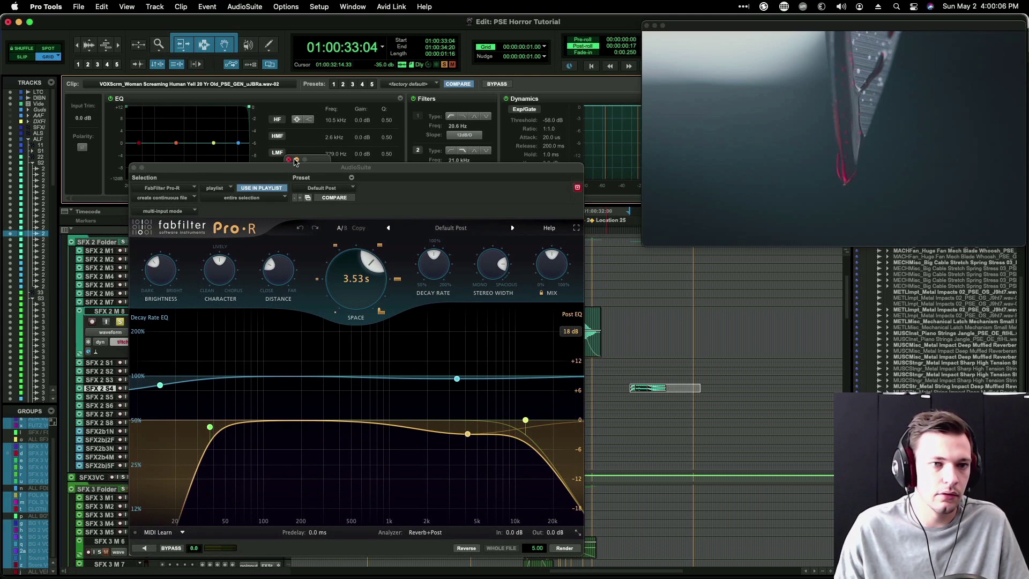
drag(284, 170, 271, 49)
click(552, 427)
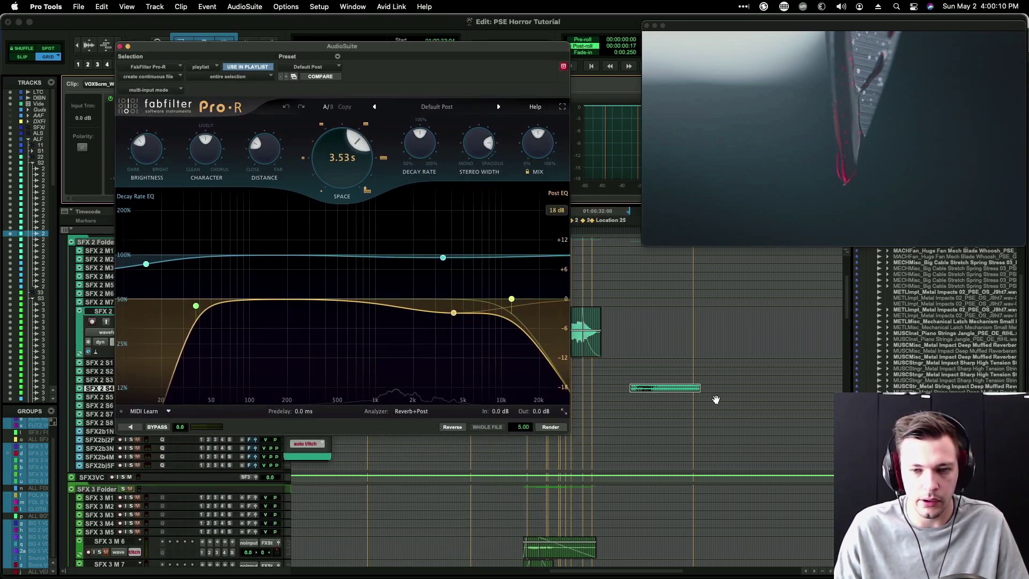
Step: Render the reverbed scream on SFX 2 S4 in reverse and move it to start at 01:00:32:23
key(alt+super+bracketright)
scroll(665, 387, left, 2)
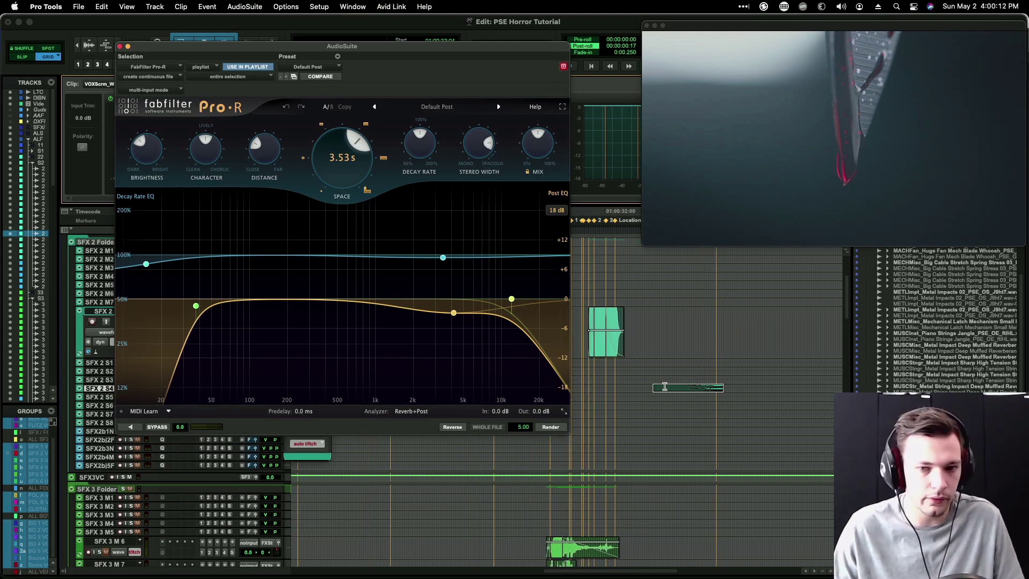
click(236, 5)
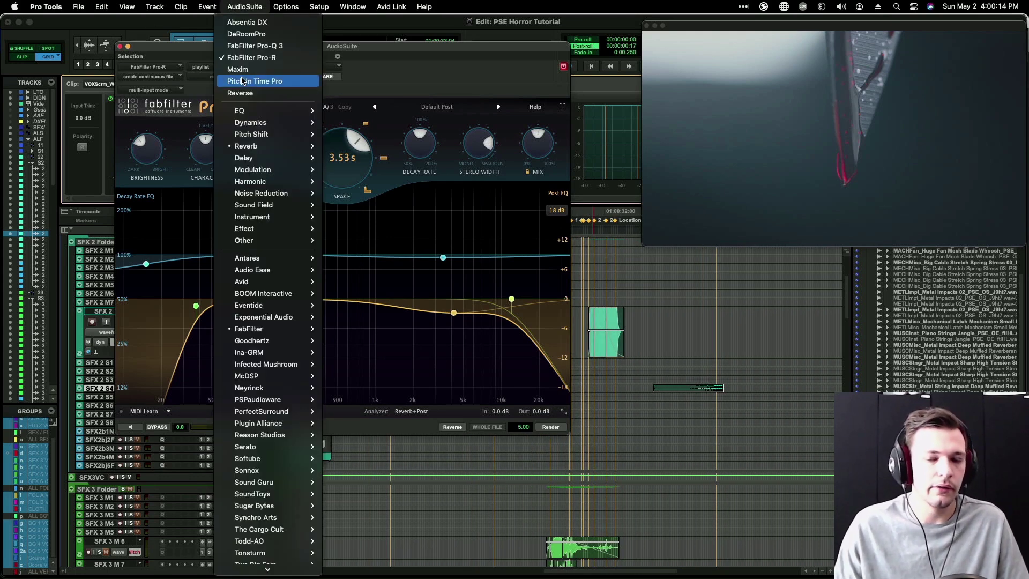
click(268, 92)
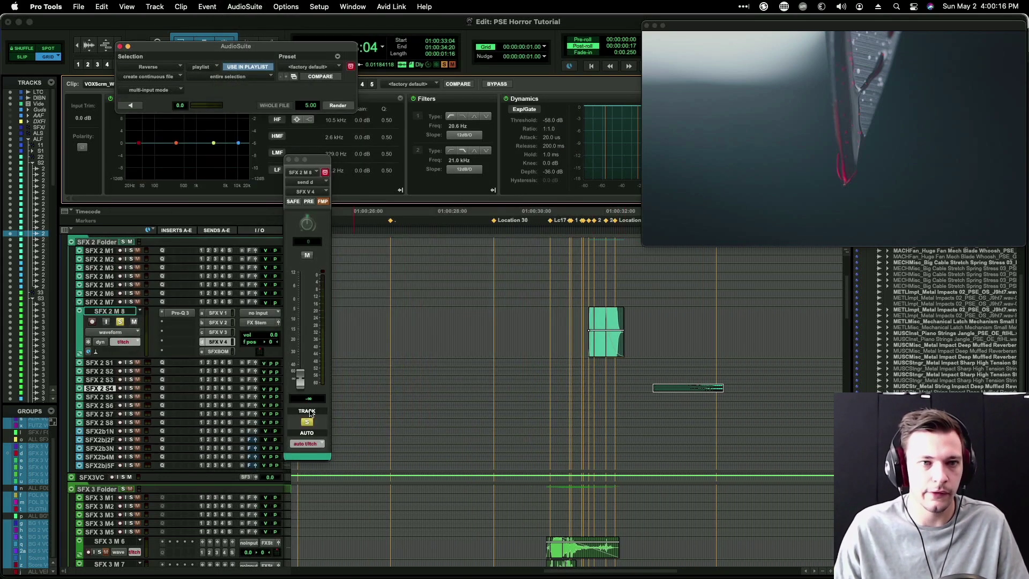
click(334, 107)
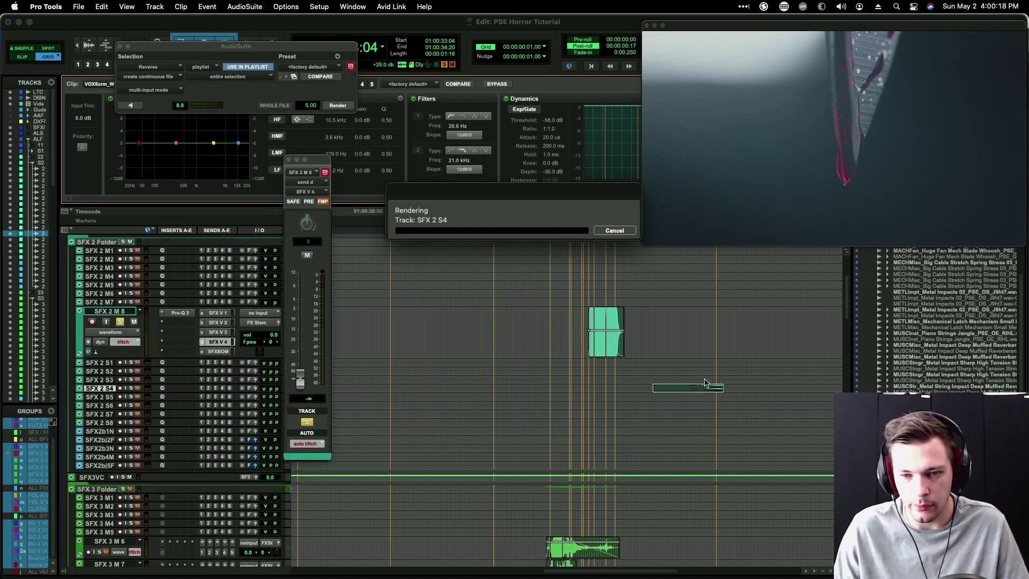
drag(697, 393, 689, 393)
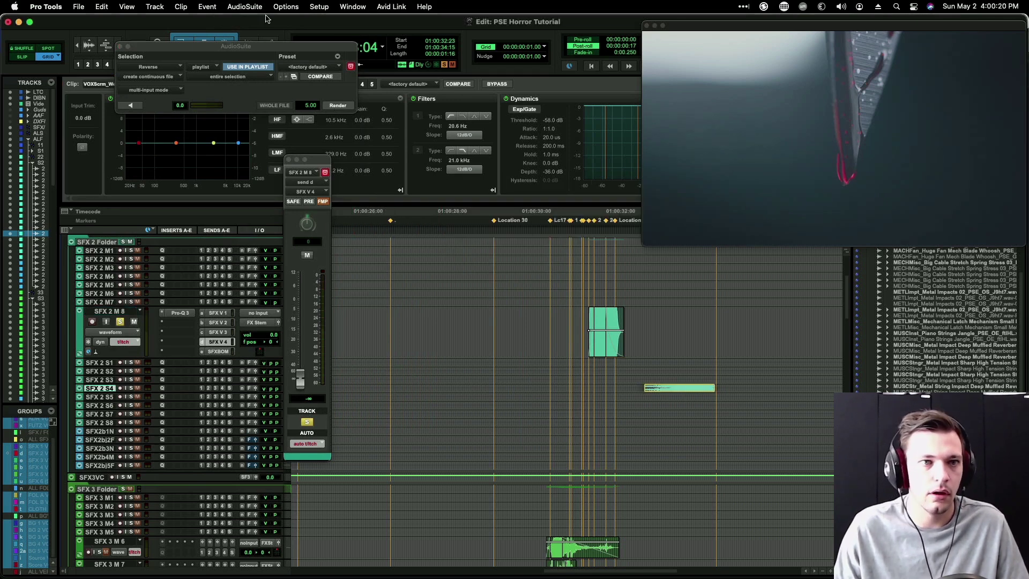
Step: Set up Pitch 'n Time Pro for the original scream: about -4.17 semitones, individual files, clip by clip
click(597, 352)
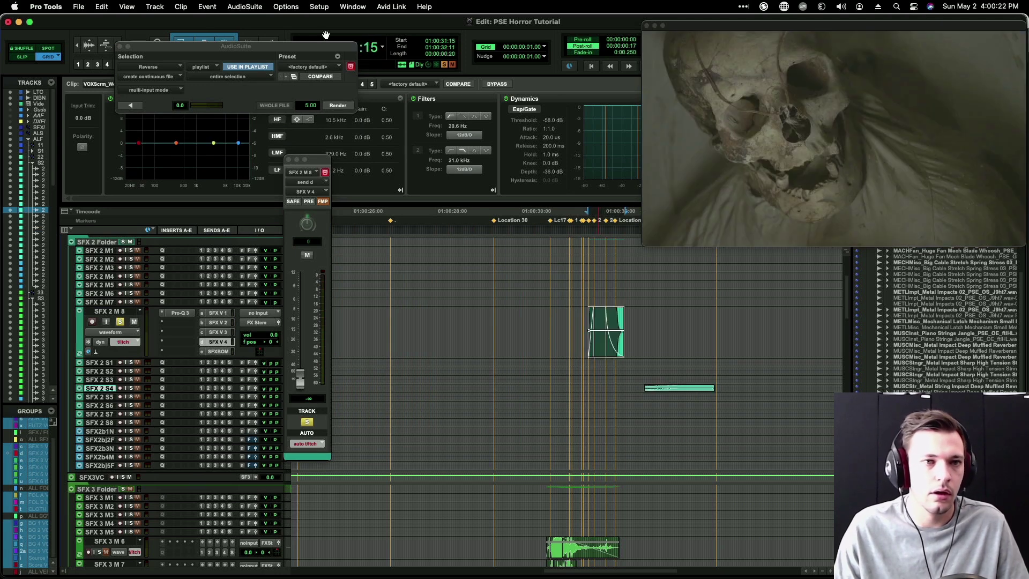
click(244, 7)
click(244, 82)
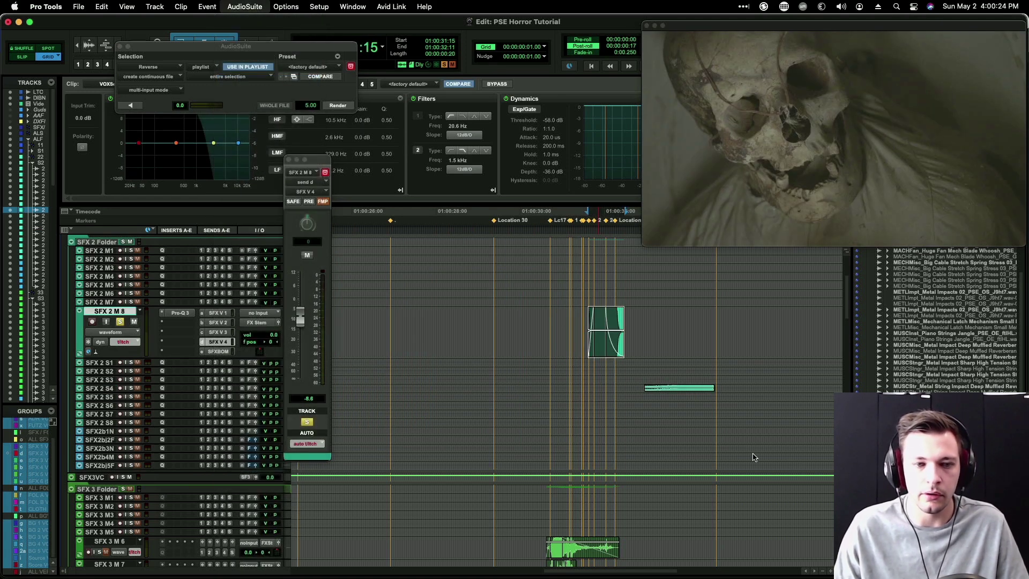
drag(217, 401, 224, 401)
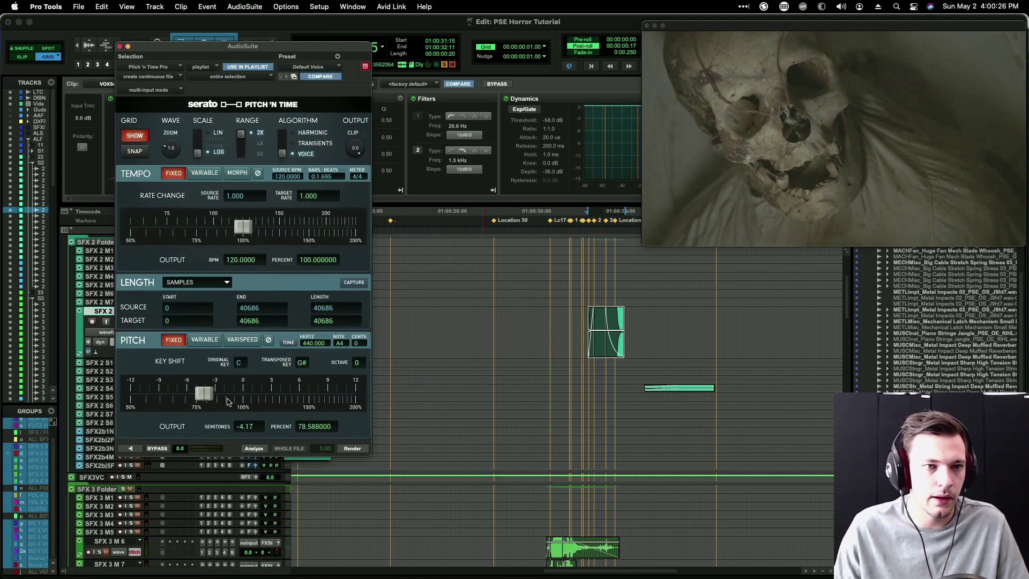
click(163, 76)
click(171, 68)
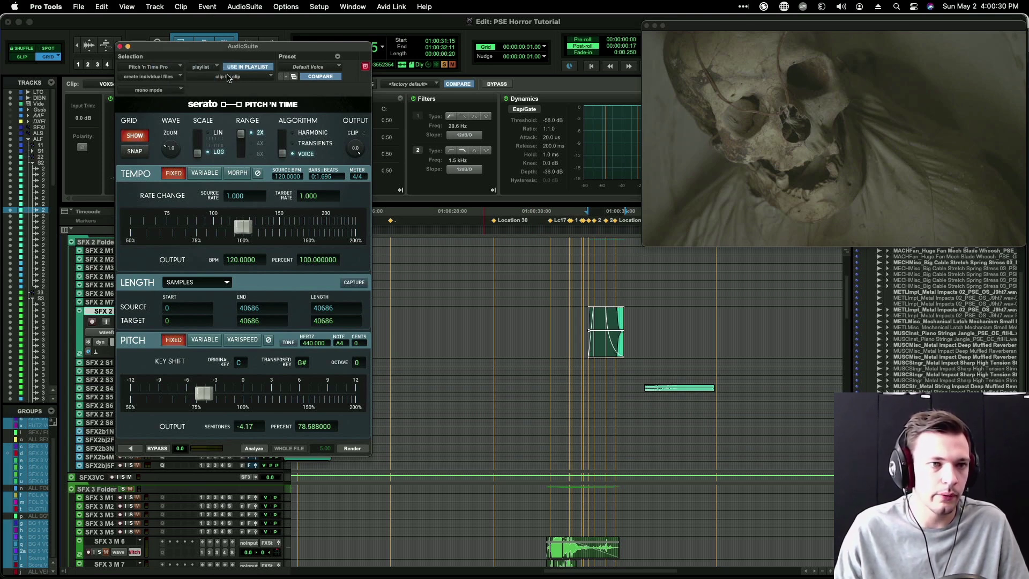
click(168, 78)
click(246, 76)
click(234, 77)
click(351, 94)
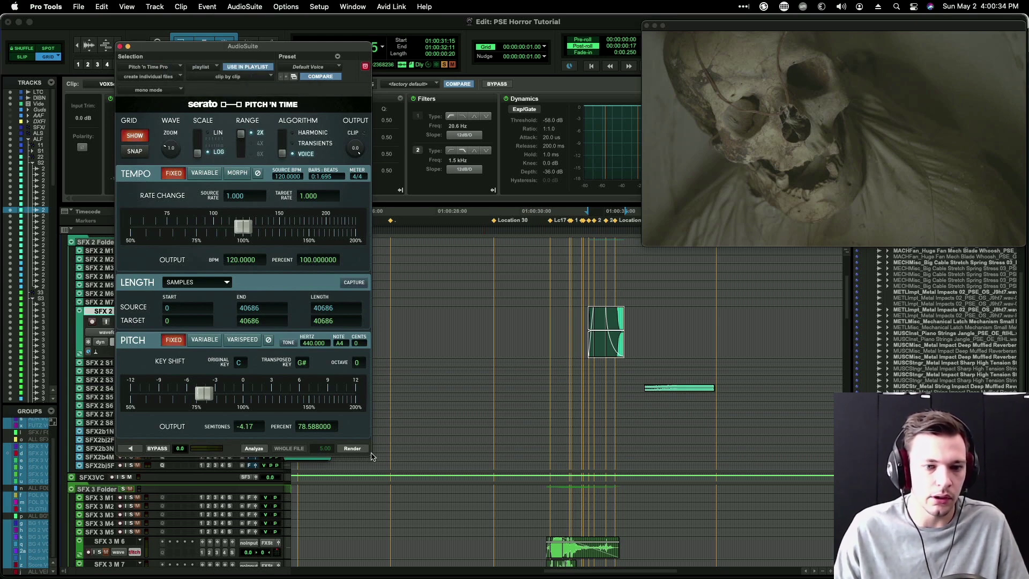
Step: Render the Pitch 'n Time Pro pitch shift onto the whole scream clip on SFX 2 M 8
click(598, 321)
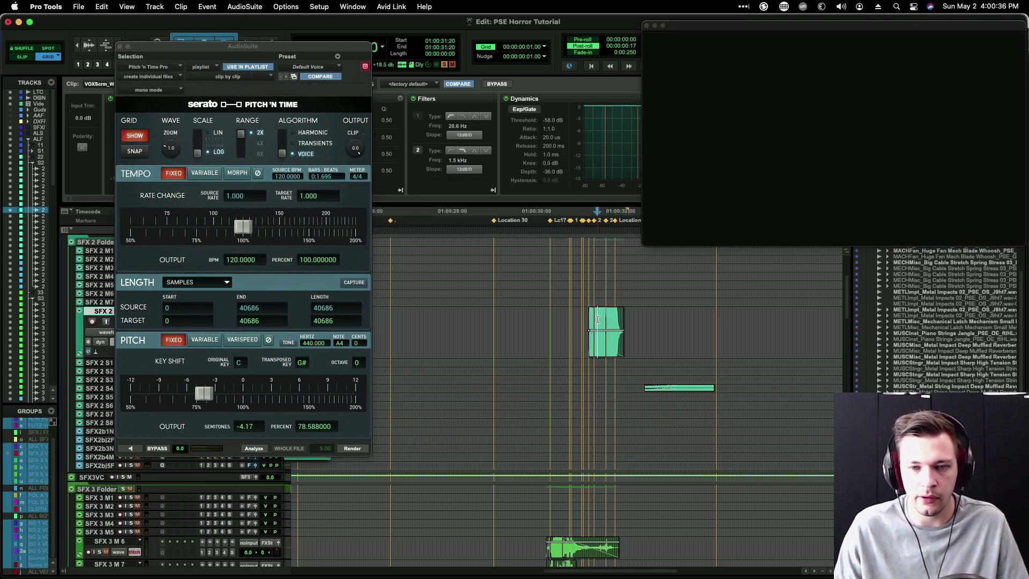
key(t)
key(t)
key(t)
double_click(612, 319)
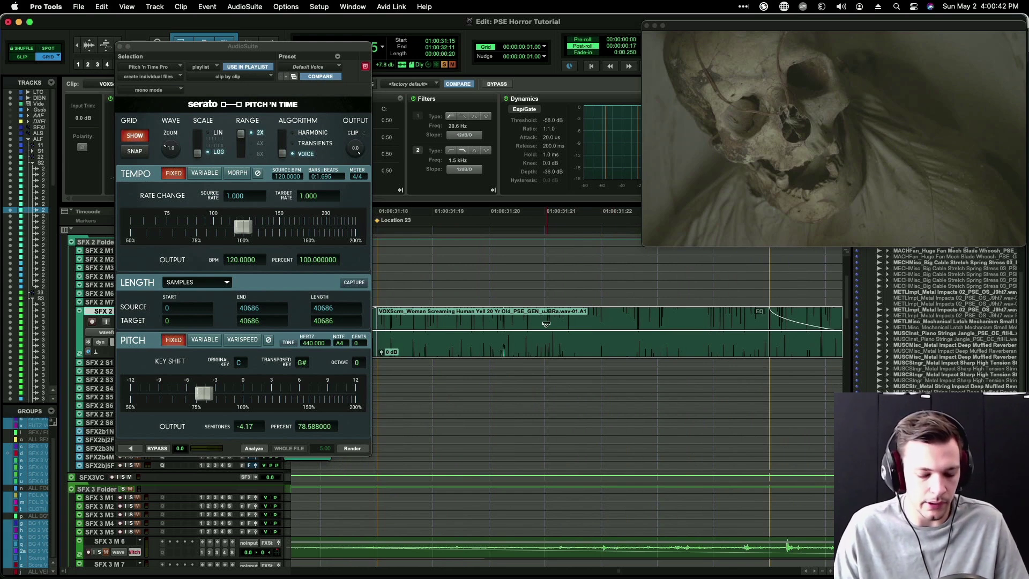
click(349, 449)
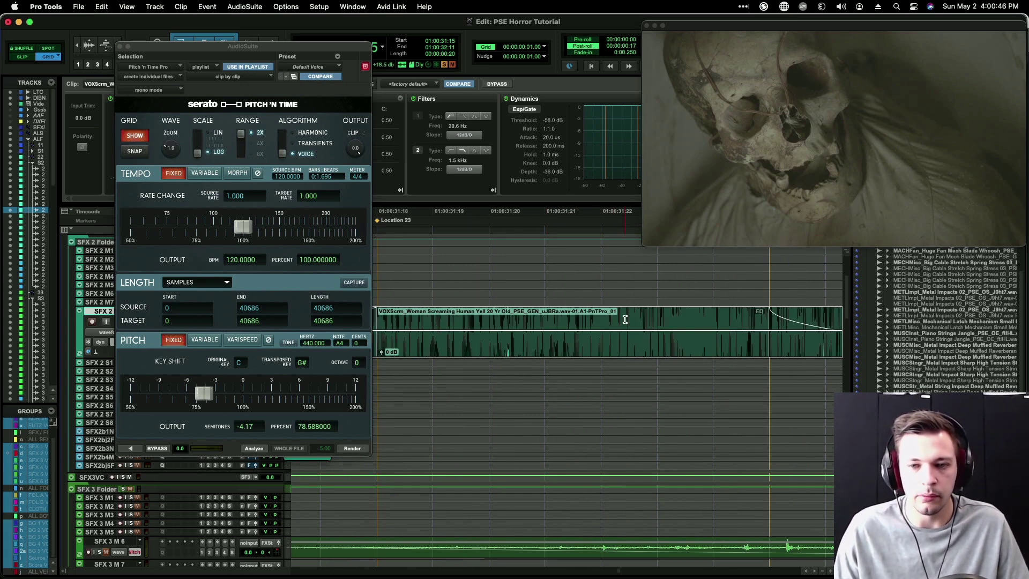
key(r)
key(r)
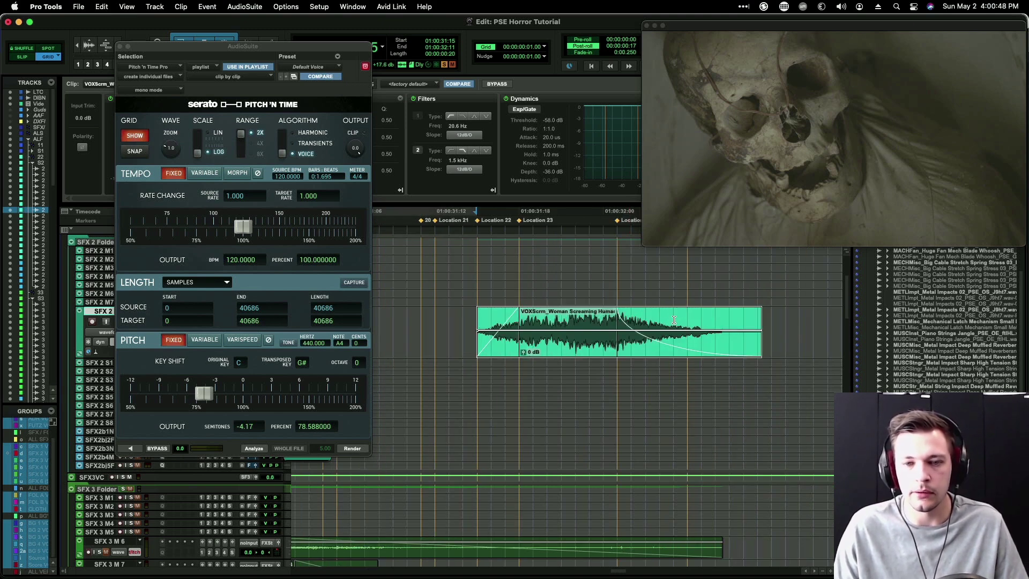
key(super+bracketleft)
key(super+bracketleft)
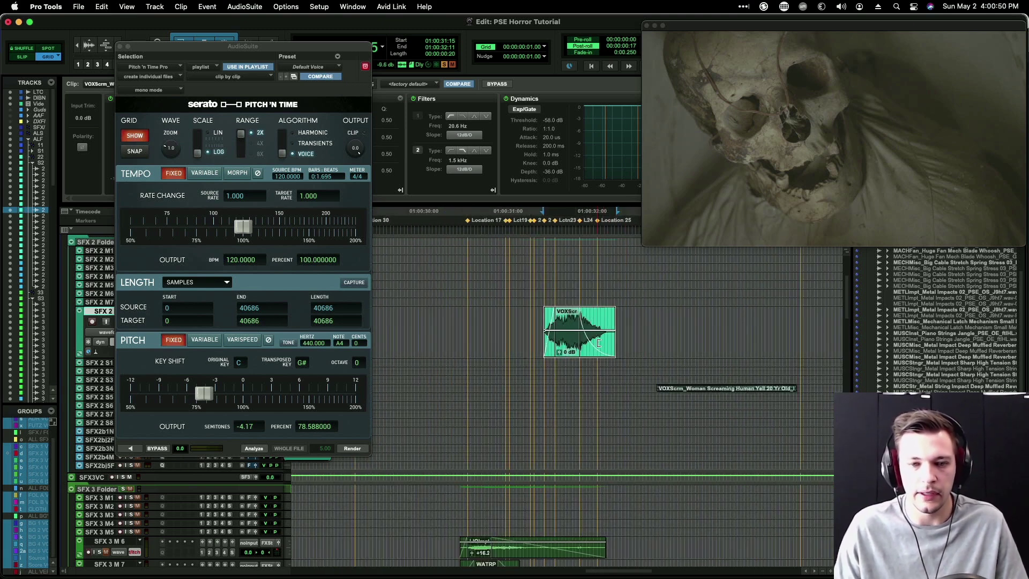
Step: Move the reversed scream clip from SFX 2 S4 up to track SFX 2 S1, keeping its start at 01:00:32:23
click(566, 343)
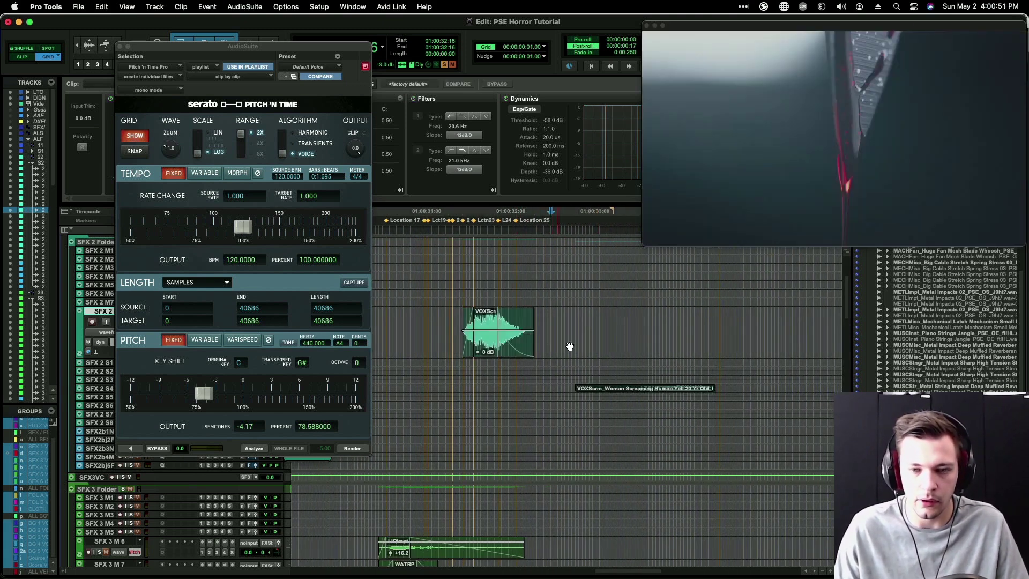
key(super+bracketright)
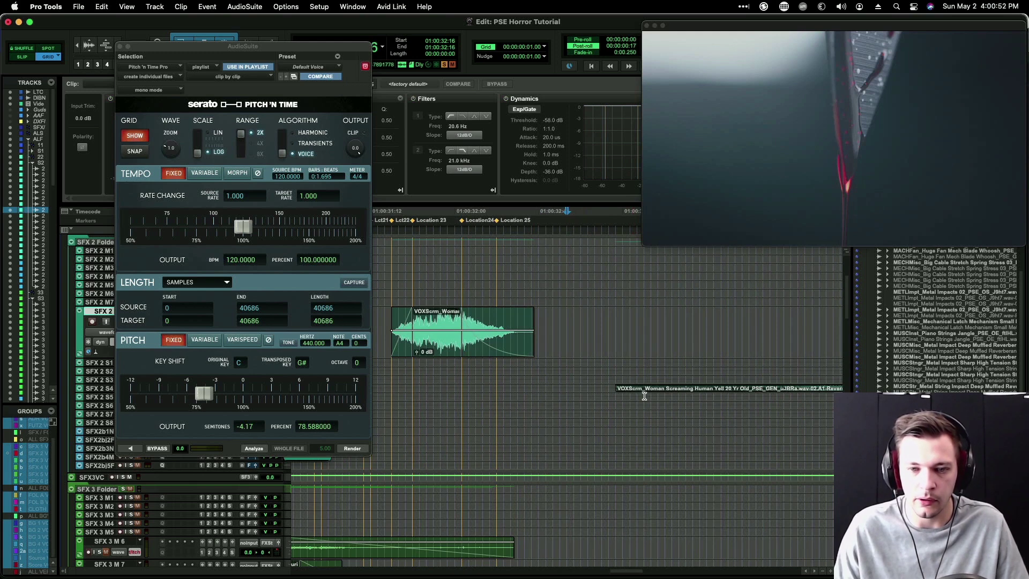
drag(645, 394, 648, 366)
key(super+bracketleft)
key(super+bracketleft)
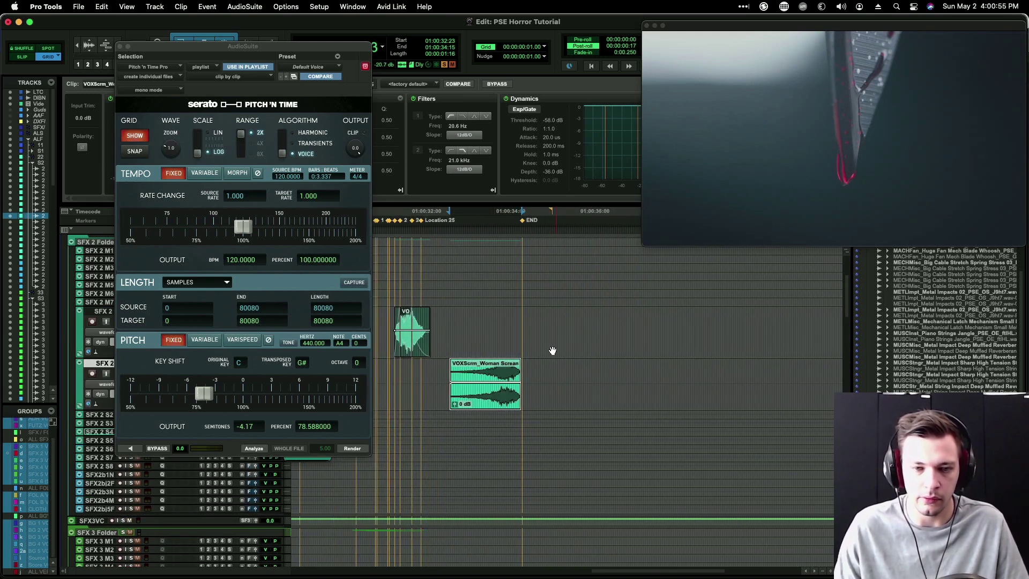
Step: Add a long fade-in to the reversed scream clip, extending it to 01:00:34:08
click(500, 367)
key(d)
key(super+bracketright)
click(583, 371)
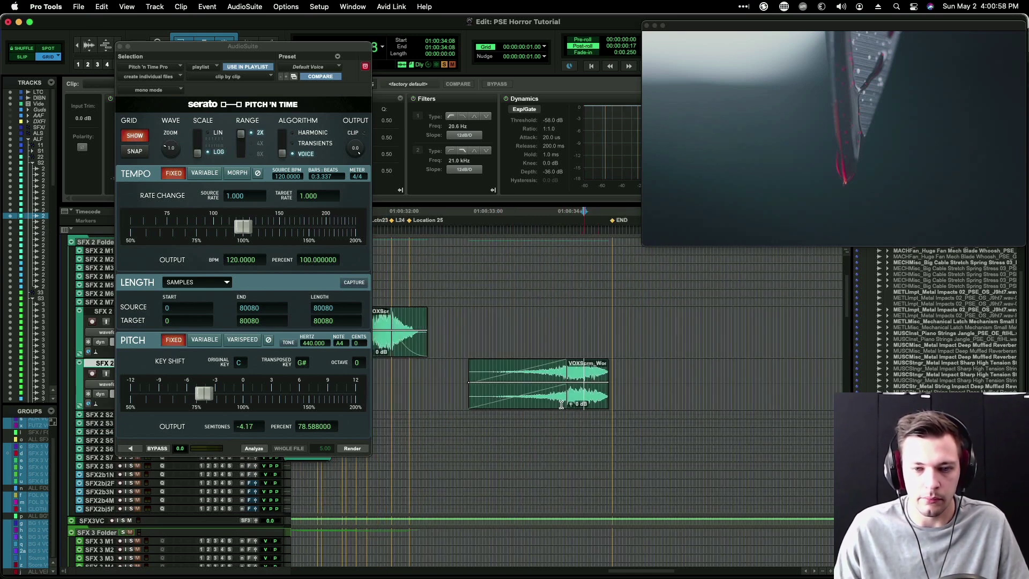
key(d)
Step: Trim the end of the reversed scream clip on SFX 2 S1 to a clip length of 1:12
click(598, 370)
key(t)
key(t)
key(t)
click(531, 364)
key(s)
super+click(531, 364)
Step: Shift the trimmed reversed scream so it starts at 01:00:33:04 and ends at the END marker
key(super+bracketleft)
key(super+bracketleft)
key(super+bracketleft)
drag(560, 399, 578, 400)
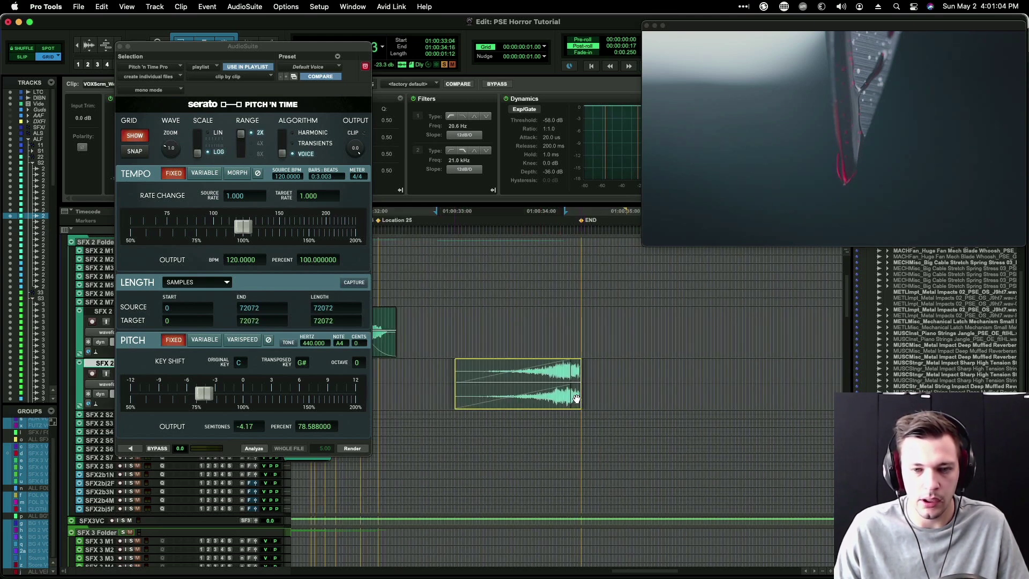
Step: Close the Pitch 'n Time window, open SFX 2 S1's SFX V 4 send fader and display the send D level automation on the track
click(449, 372)
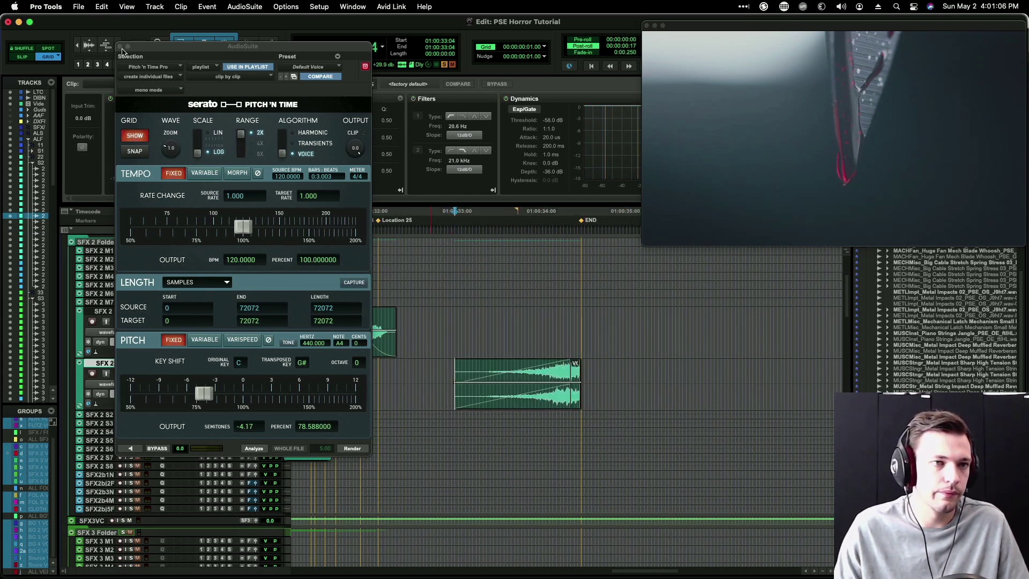
drag(123, 52, 121, 50)
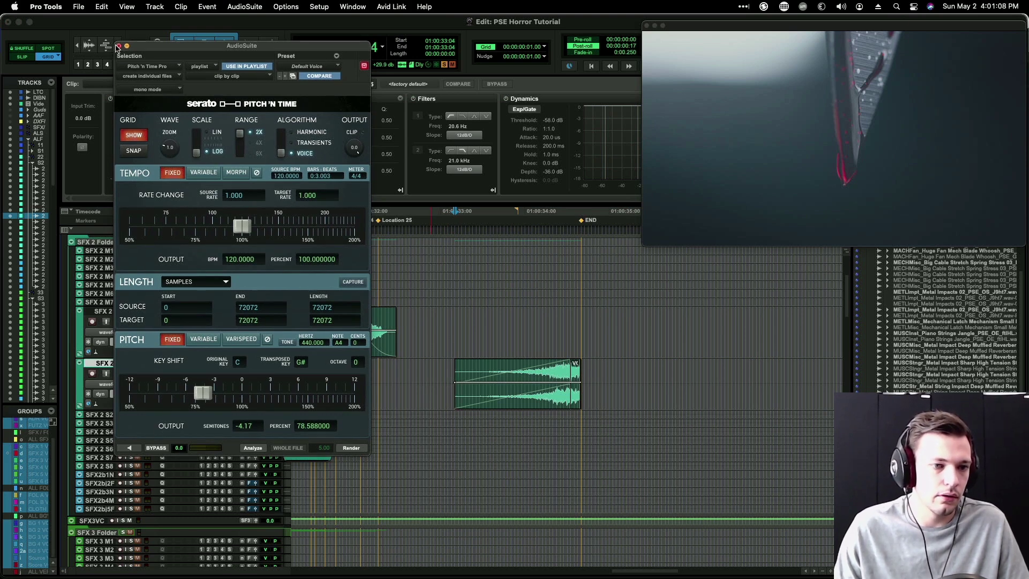
click(119, 46)
click(230, 396)
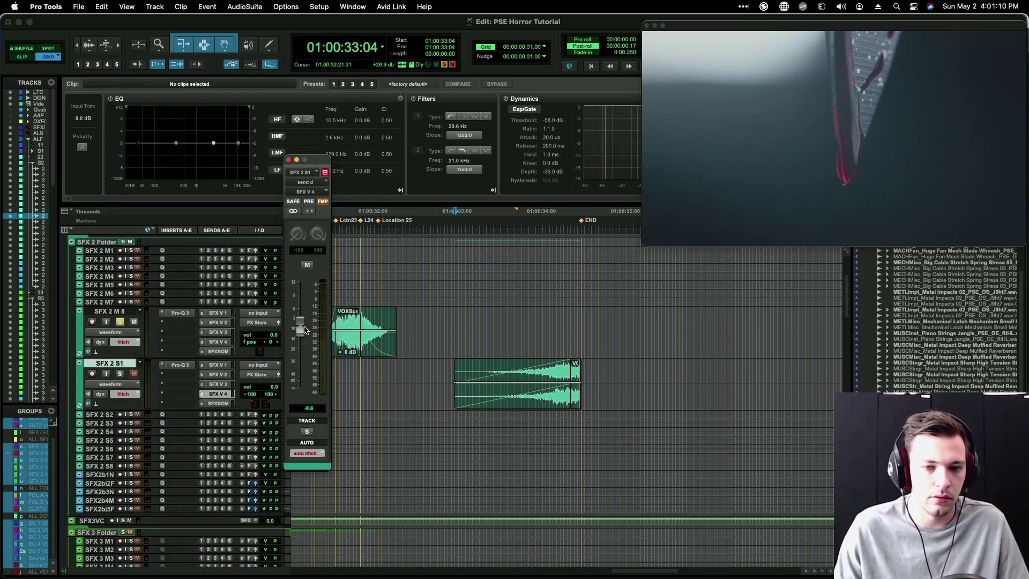
ctrl+super+click(302, 328)
drag(579, 413, 562, 414)
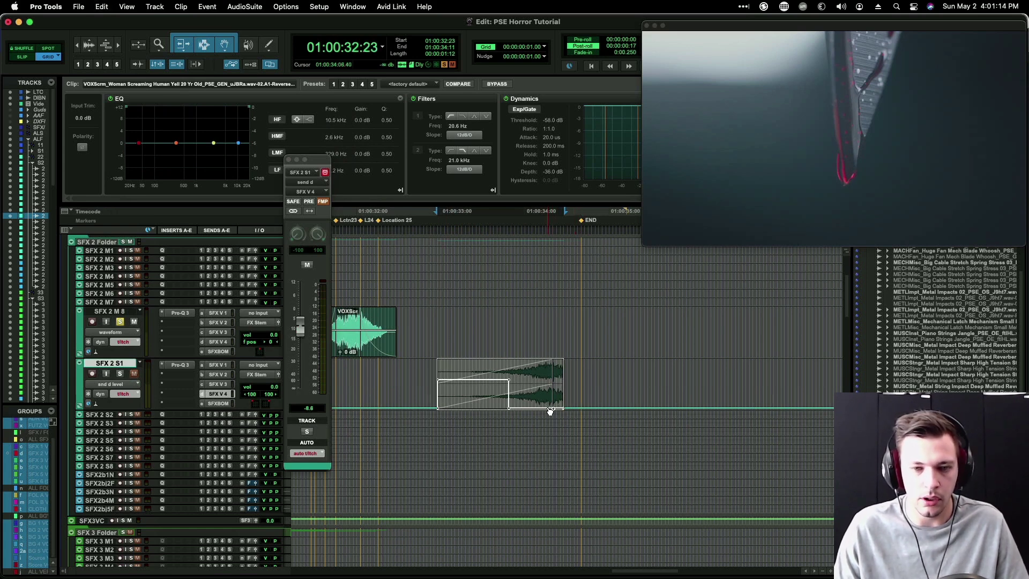
key(super+z)
key(super+z)
key(super+z)
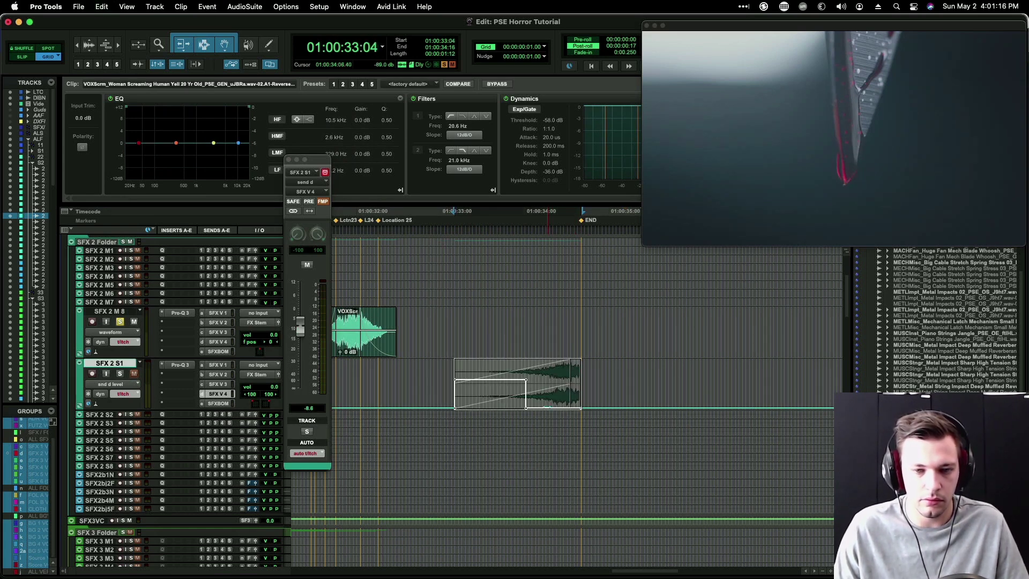
Step: Clear the send D automation under the reversed scream and draw a ramp rising from the clip's start to a peak at the END marker
drag(448, 392, 535, 396)
key(Delete)
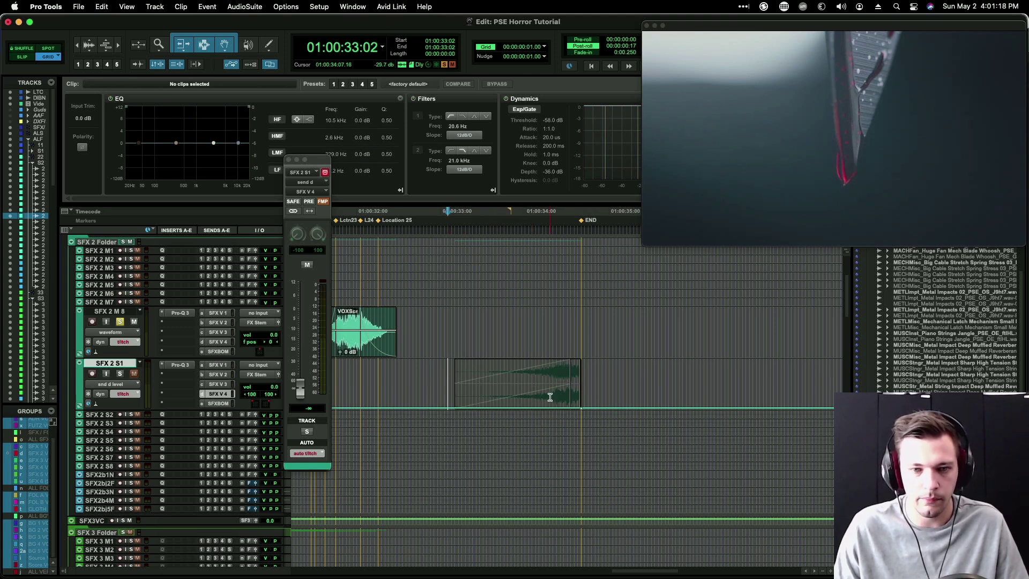
drag(581, 408, 581, 377)
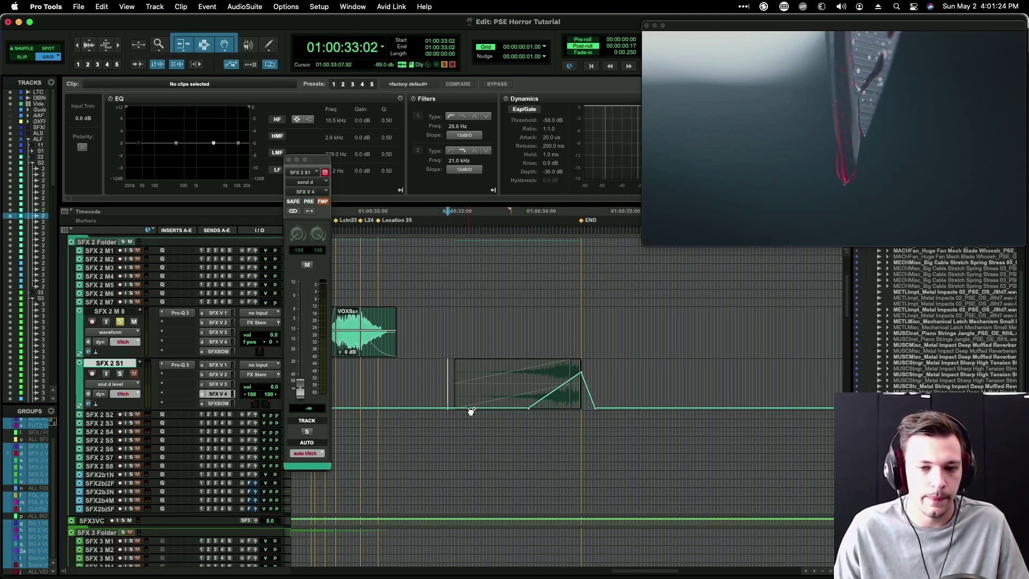
alt+click(531, 409)
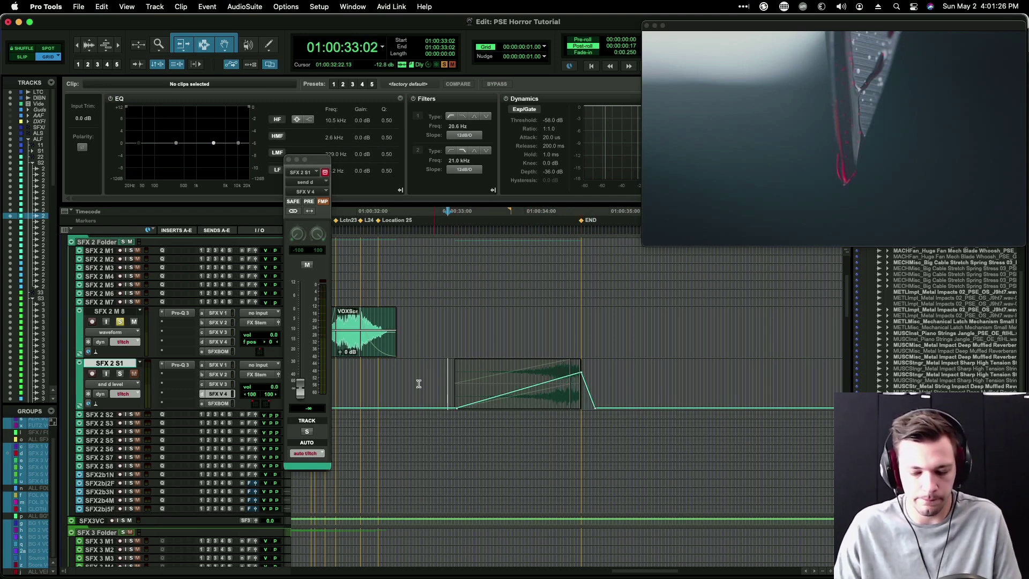
Step: Return SFX 2 S1 to the waveform view and play the trailer from 01:00:25:20
key(ctrl+minus)
key(r)
key(r)
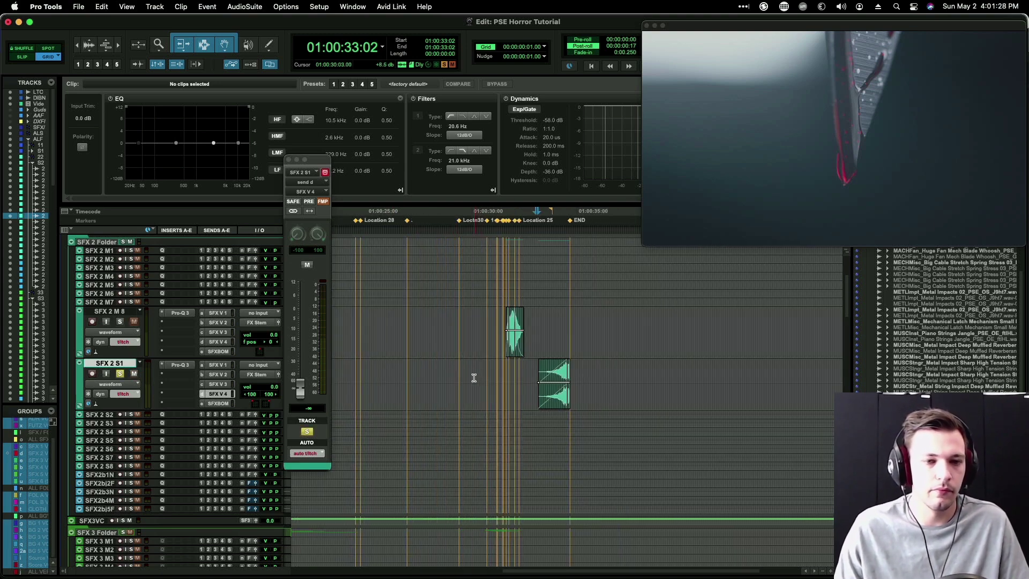
click(413, 368)
key(space)
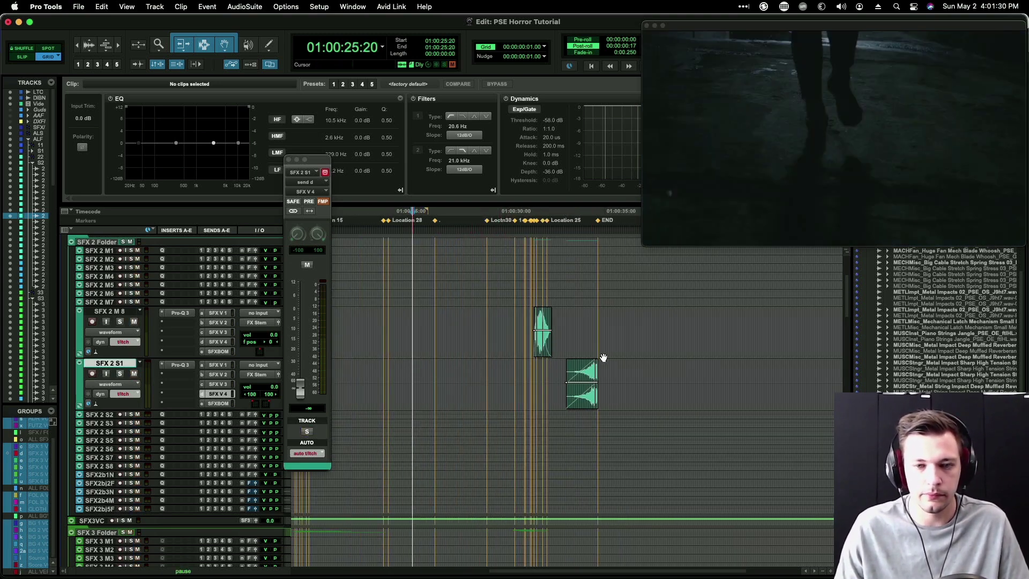
Step: Select both scream clips on SFX 2 M8 and SFX 2 S1 and lower their clip gain to about -4 dB
key(t)
drag(526, 329, 827, 391)
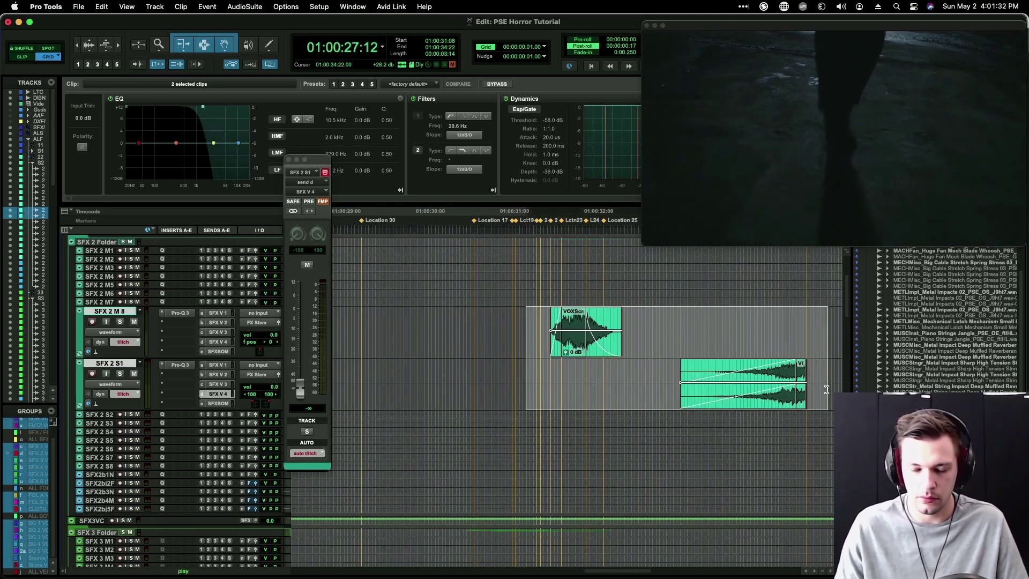
key(ctrl+shift+Down)
key(ctrl+shift+Down)
key(ctrl+shift+Down)
key(ctrl+shift+Down)
key(ctrl+shift+Down)
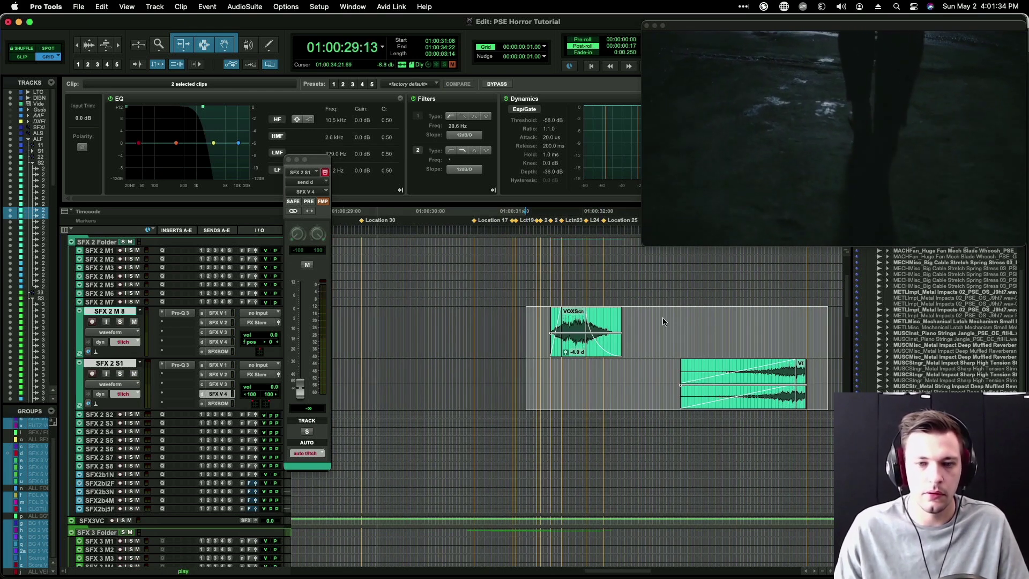
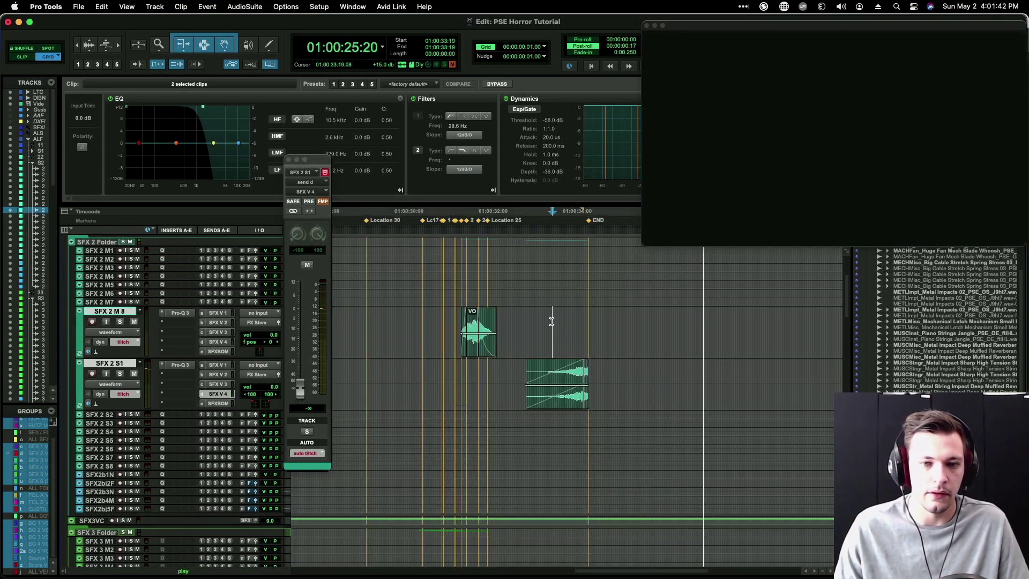
Step: Stop playback, then briefly replay the scream section from 01:00:30:21
key(space)
key(super+Tab)
key(super+Tab)
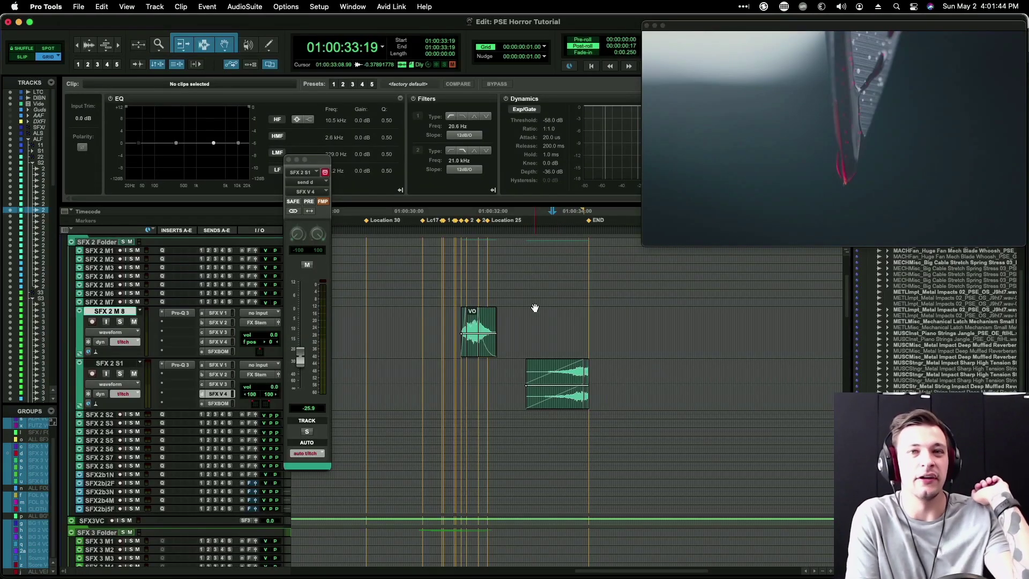
click(430, 375)
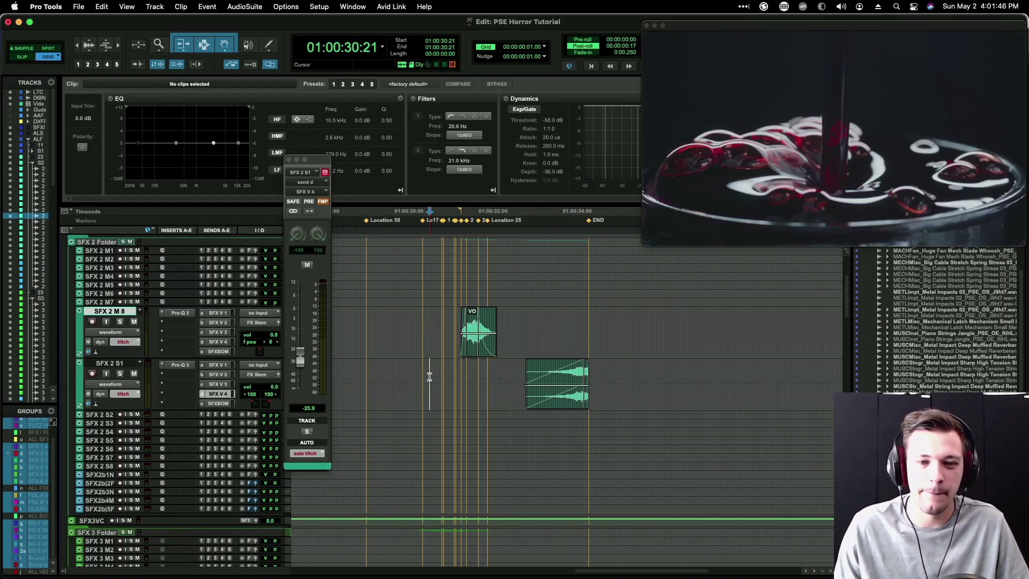
key(space)
key(space)
click(471, 368)
key(t)
Step: Switch to SoundQ, search the library for "richard king" and widen the results list
key(super+Tab)
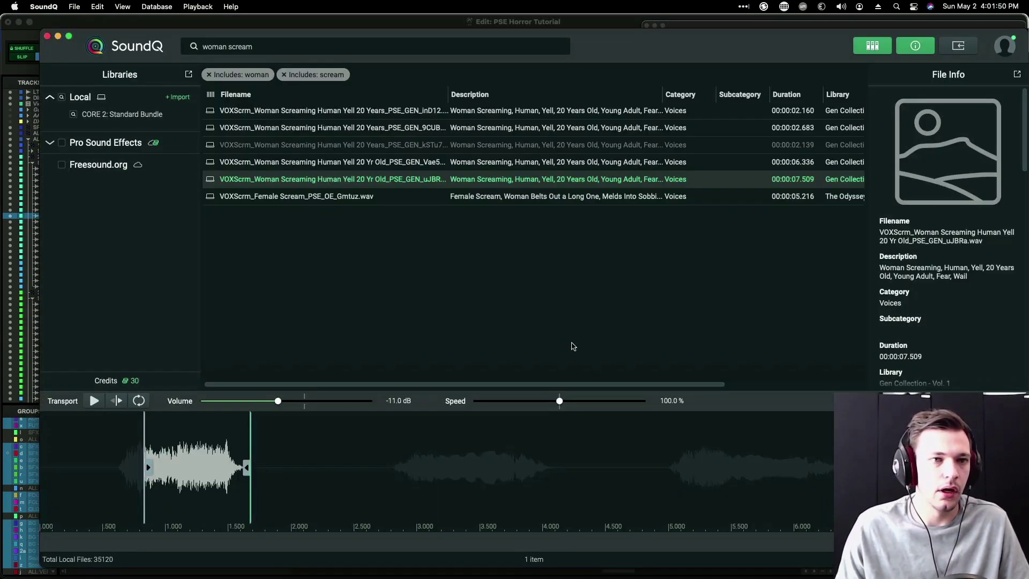
click(224, 47)
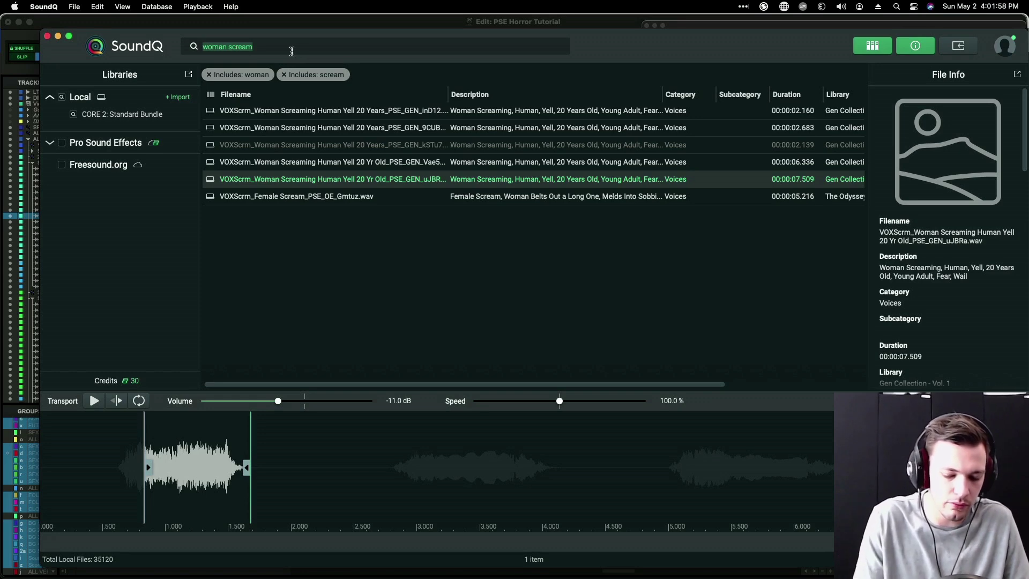
text(ric)
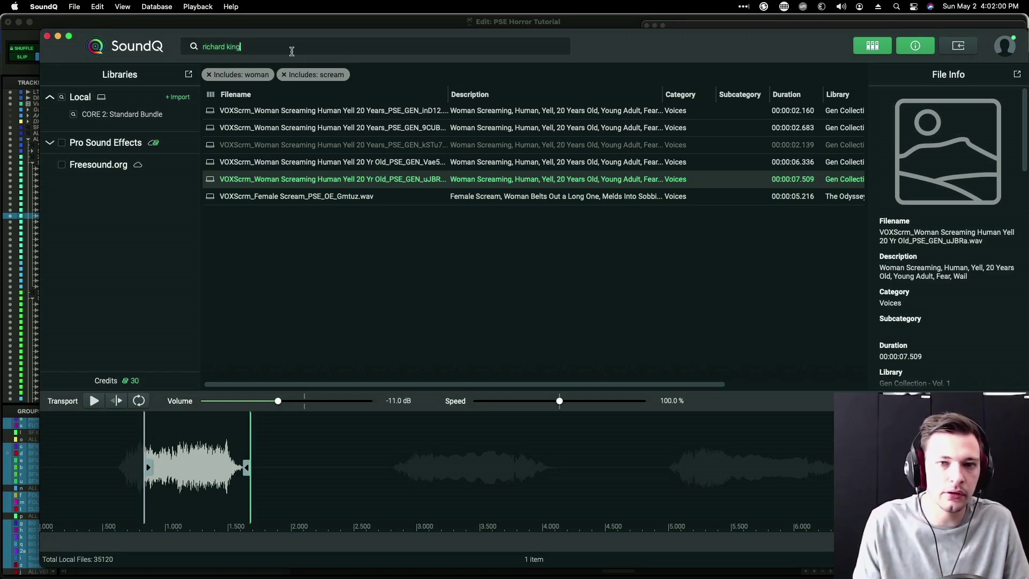
text(hard king)
key(Return)
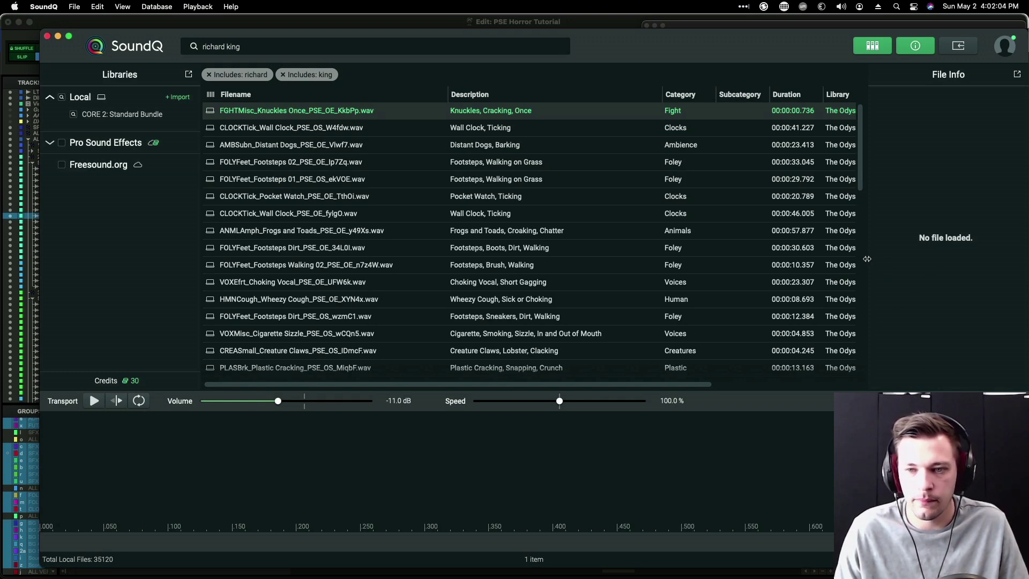
drag(867, 259, 953, 259)
Step: Audition the Body Fall Deep Thunks Scatter, Small Hose Zuzz Slide Buzzy and Coughs Male Dry Three Consecutive sounds from King Collection Vol. 1
scroll(309, 245, down, 10)
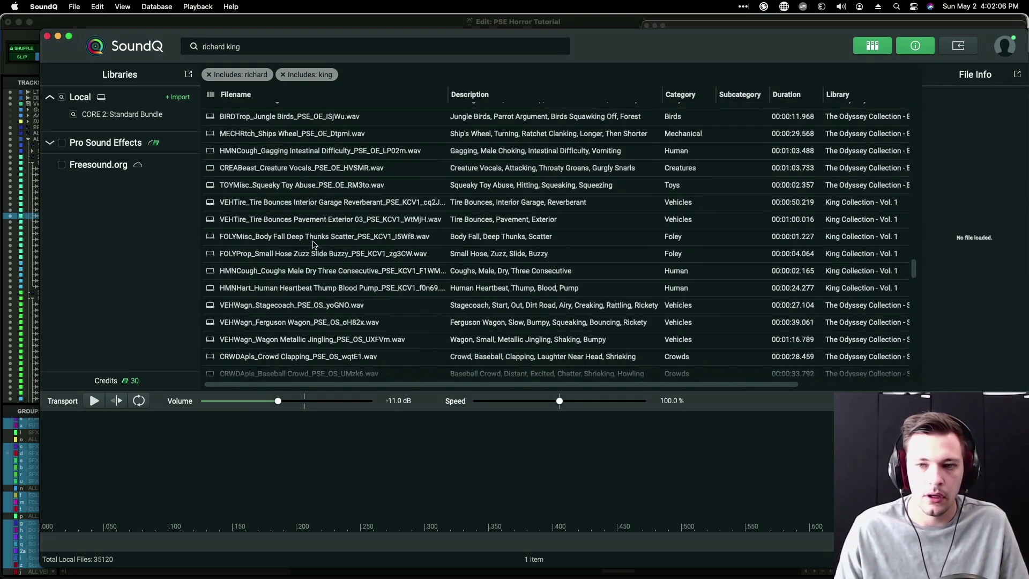
click(390, 236)
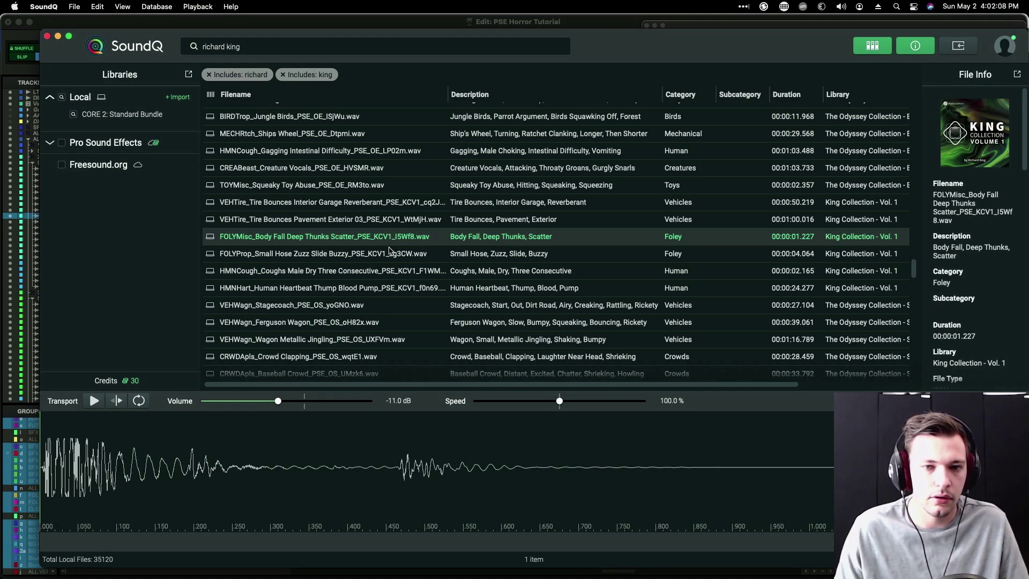
click(390, 250)
key(space)
click(412, 276)
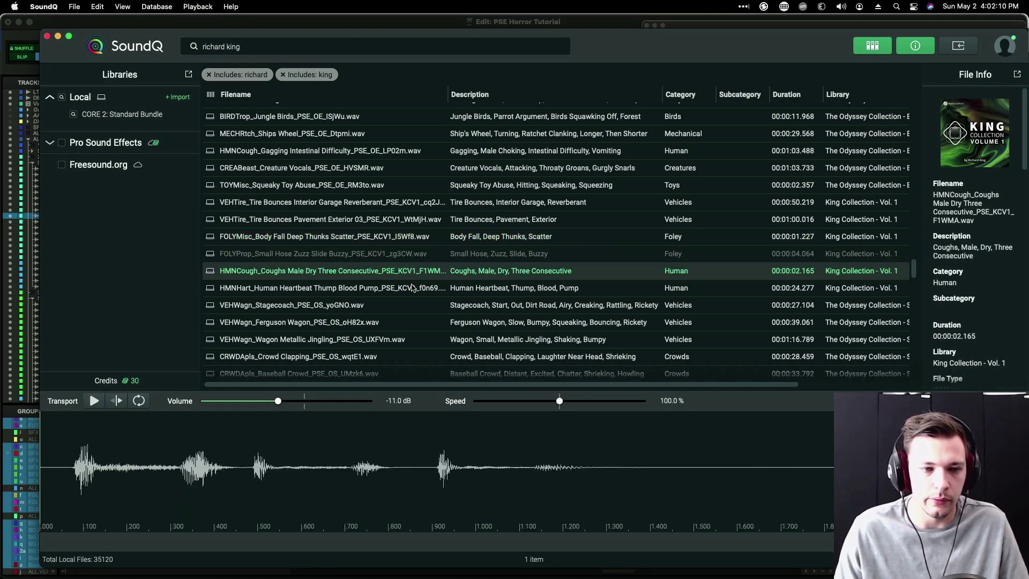
Step: Audition the Human Heartbeat Thump Blood Pump sound at -2.5 dB volume and mark a range from about 2.6 to 16.3 seconds
click(411, 288)
drag(278, 401, 298, 402)
key(space)
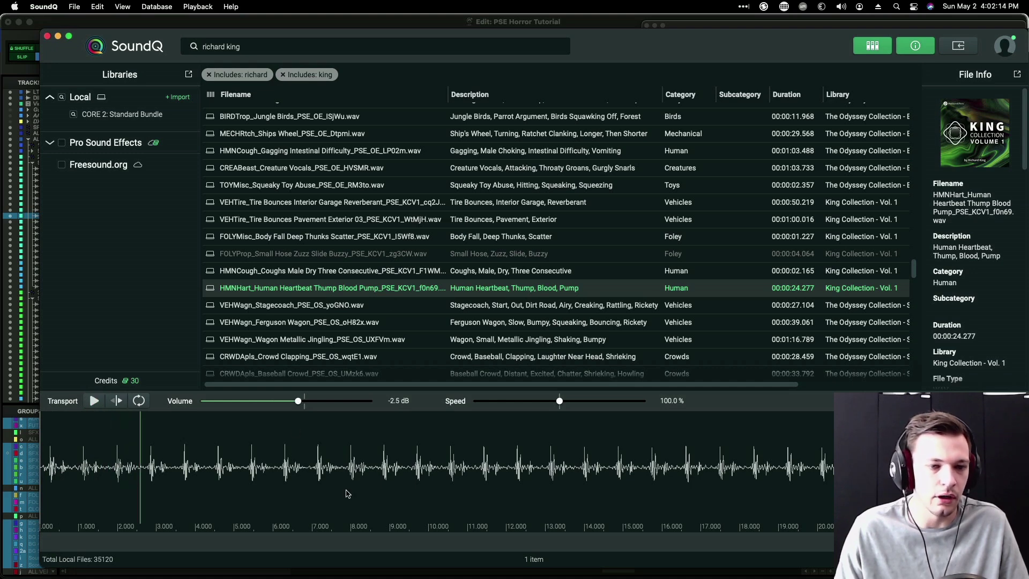
drag(143, 462, 675, 484)
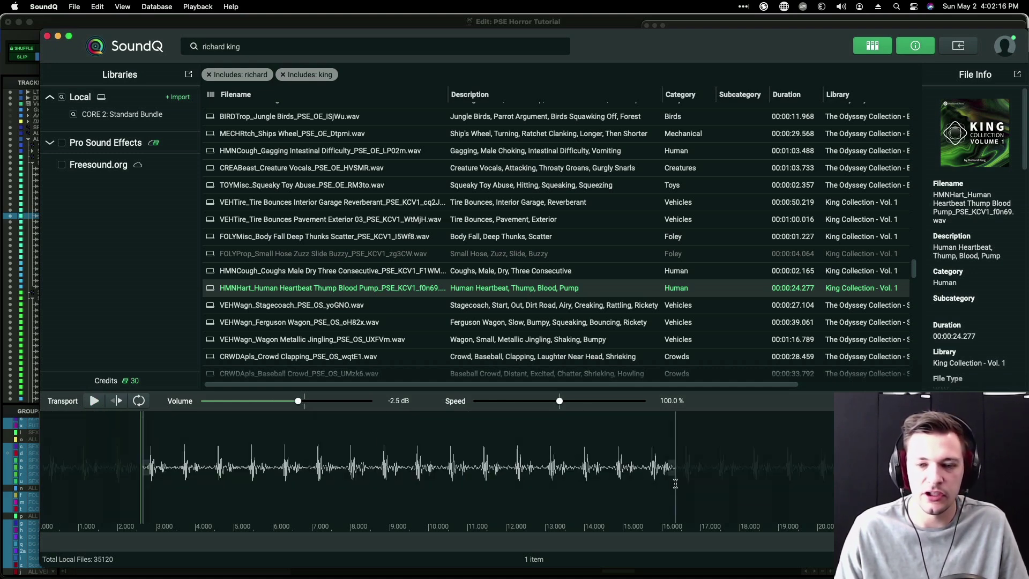
Step: Audition the Footsteps in Leaves, Big Chair Creak and Metal Stress Creaks Groans Buzzy sounds, sampling several parts of the metal recording
scroll(535, 225, down, 5)
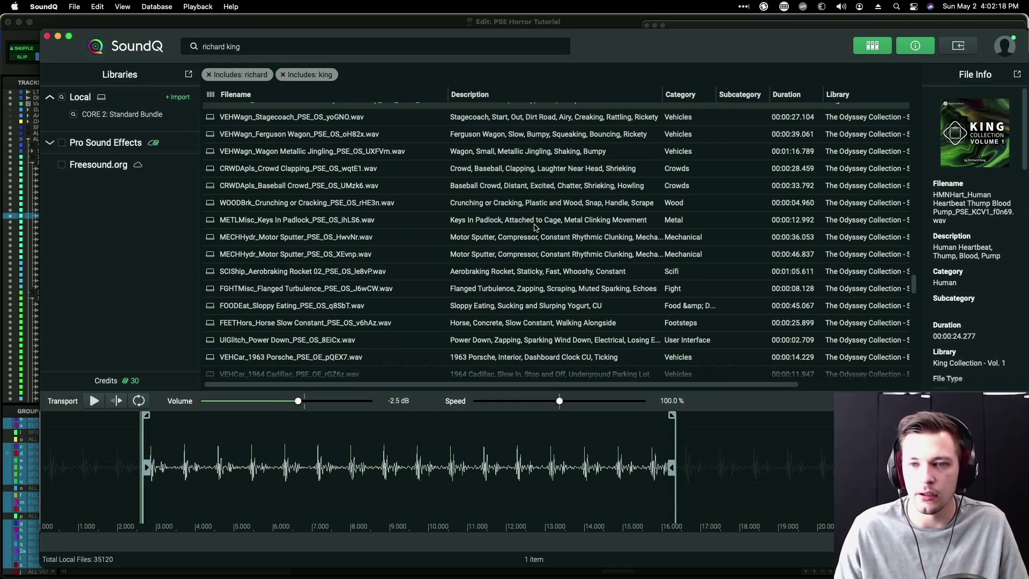
scroll(534, 228, down, 15)
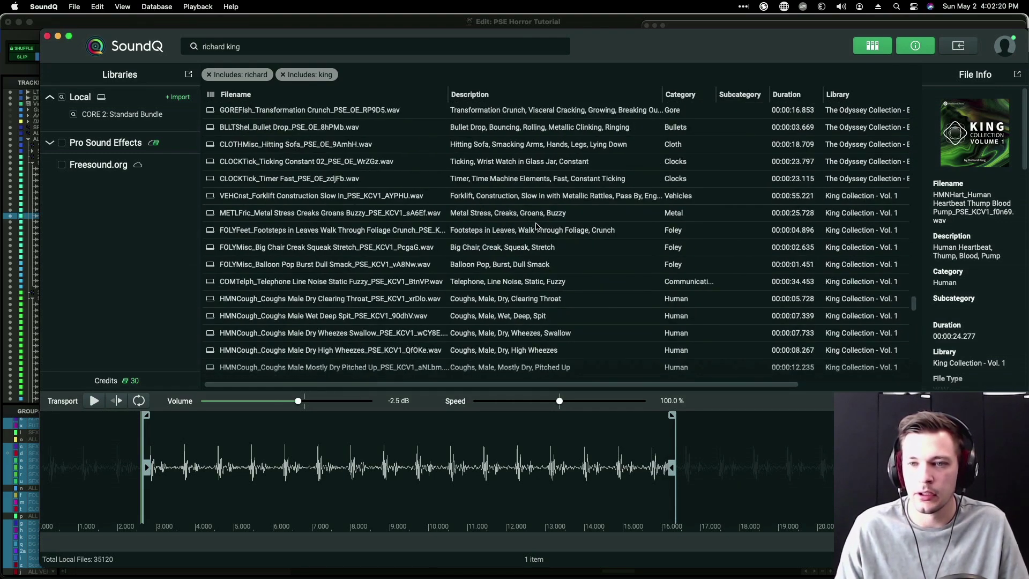
click(536, 226)
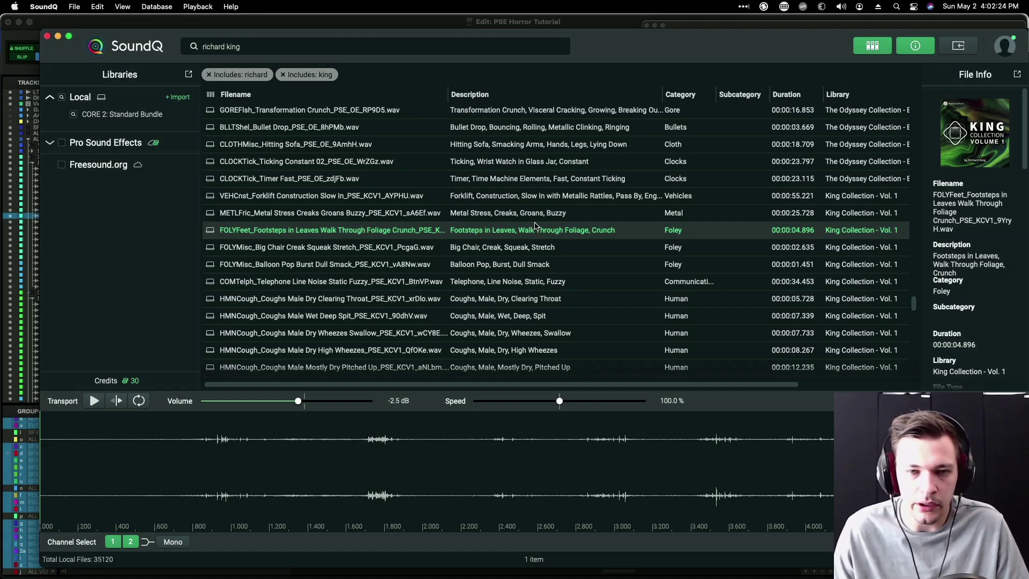
click(520, 247)
click(521, 215)
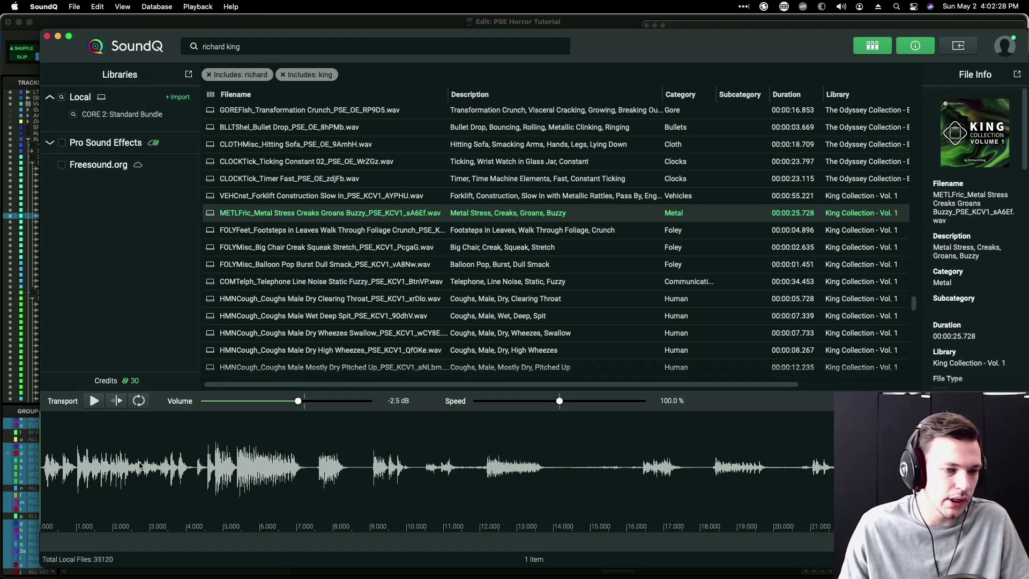
click(77, 466)
click(485, 465)
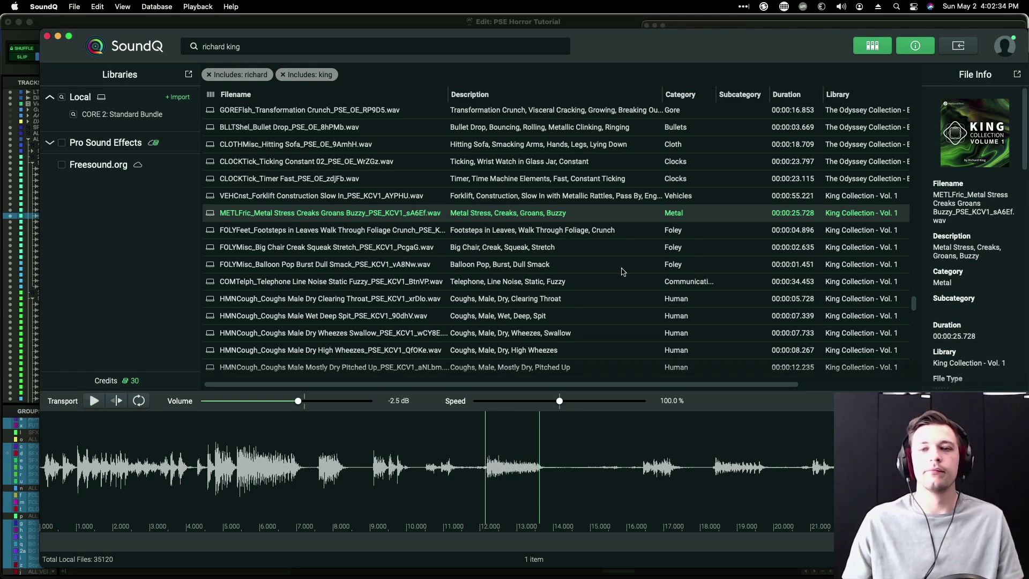
Step: Audition the Footsteps in Leaves, Balloon Pop Burst, Firecracker Single Pops and Explosion Sweetener Deep Boom Rumble sounds
click(614, 231)
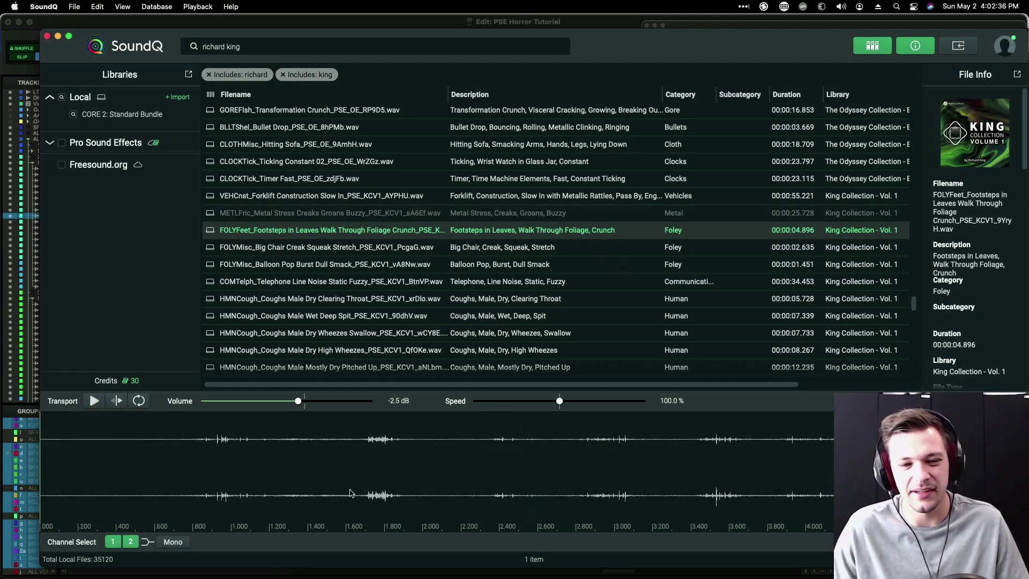
click(387, 445)
click(620, 265)
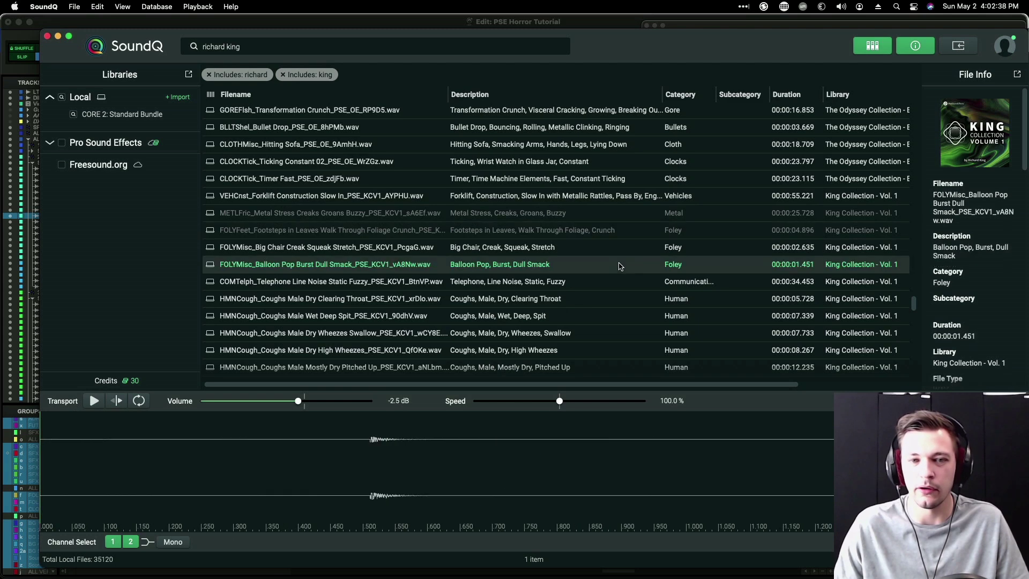
scroll(620, 279, down, 5)
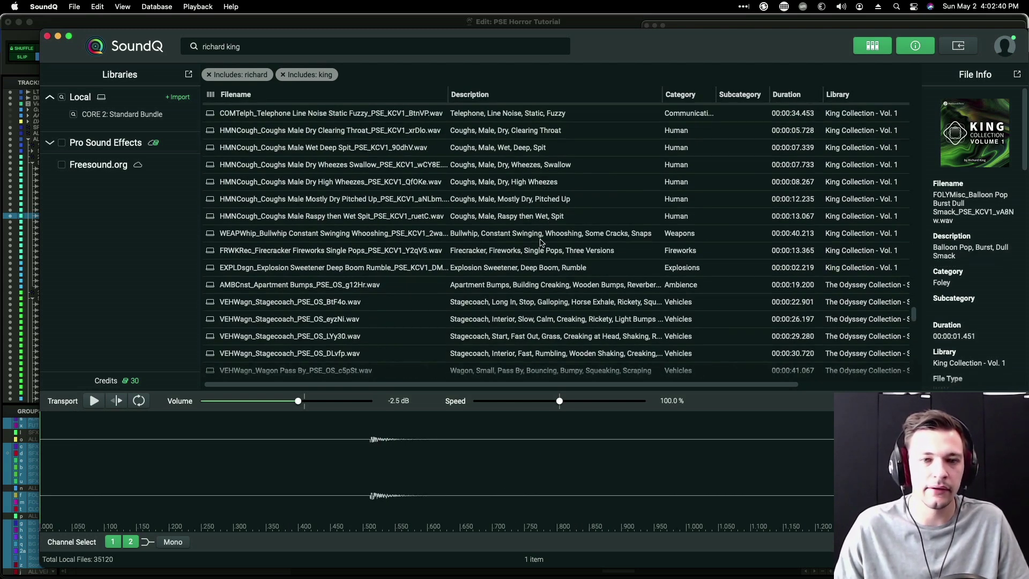
click(539, 265)
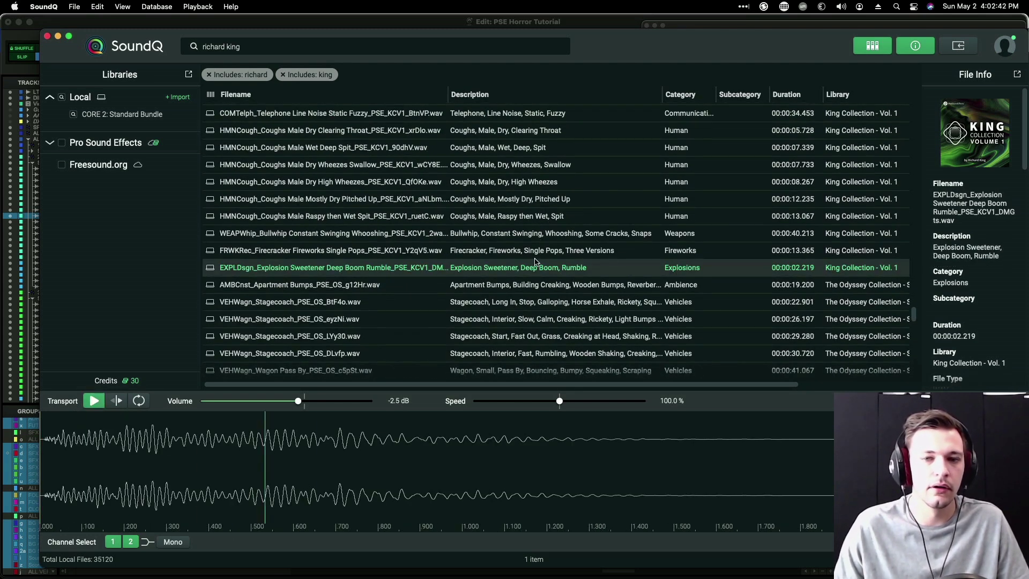
click(537, 252)
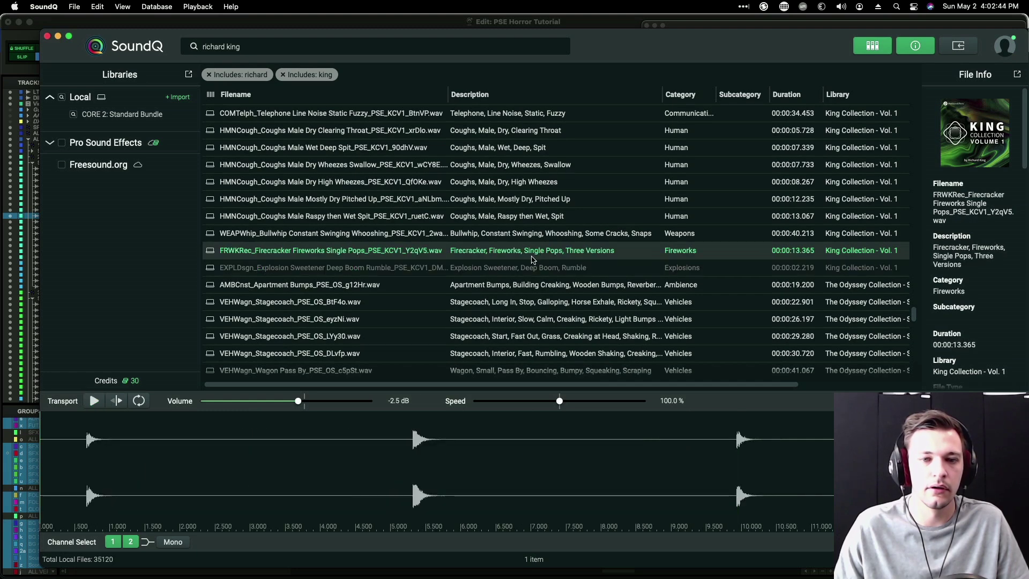
click(531, 265)
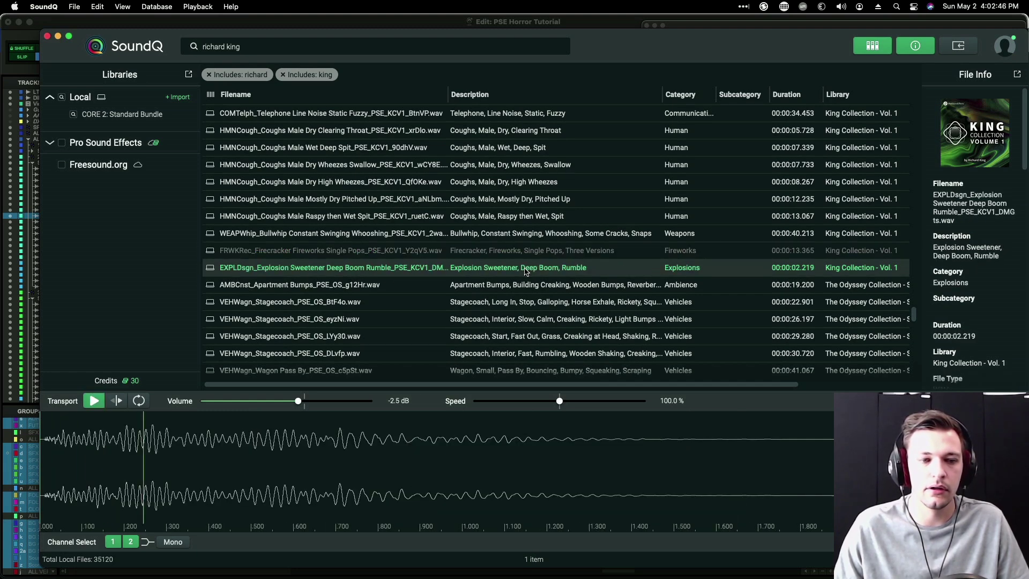
Step: Switch to Pro Tools and insert the Explosion Sweetener Deep Boom Rumble sound from SoundQ on track SFX 4 S5 at 01:00:32:06
key(super+Tab)
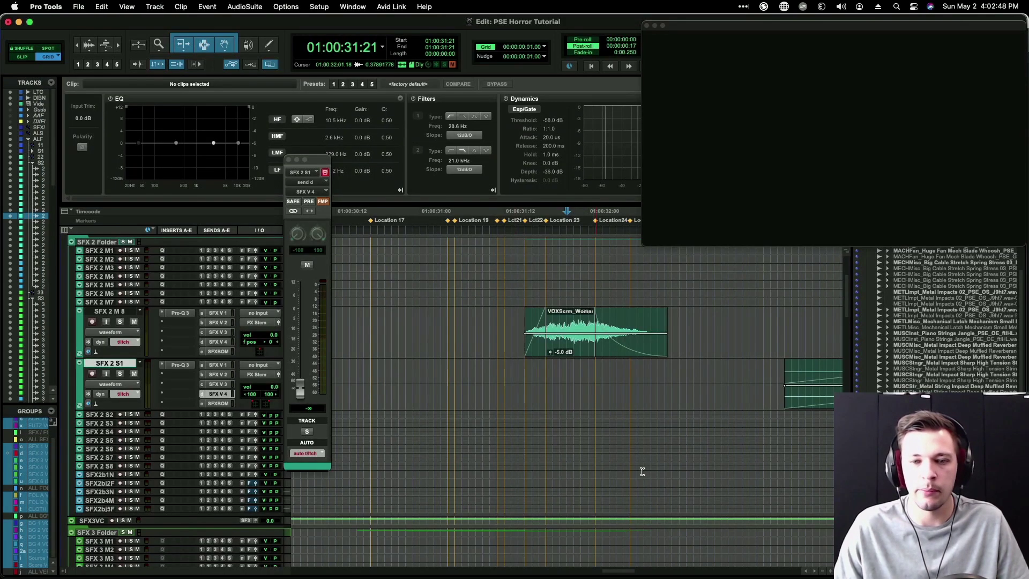
click(637, 368)
drag(638, 368, 650, 368)
click(630, 368)
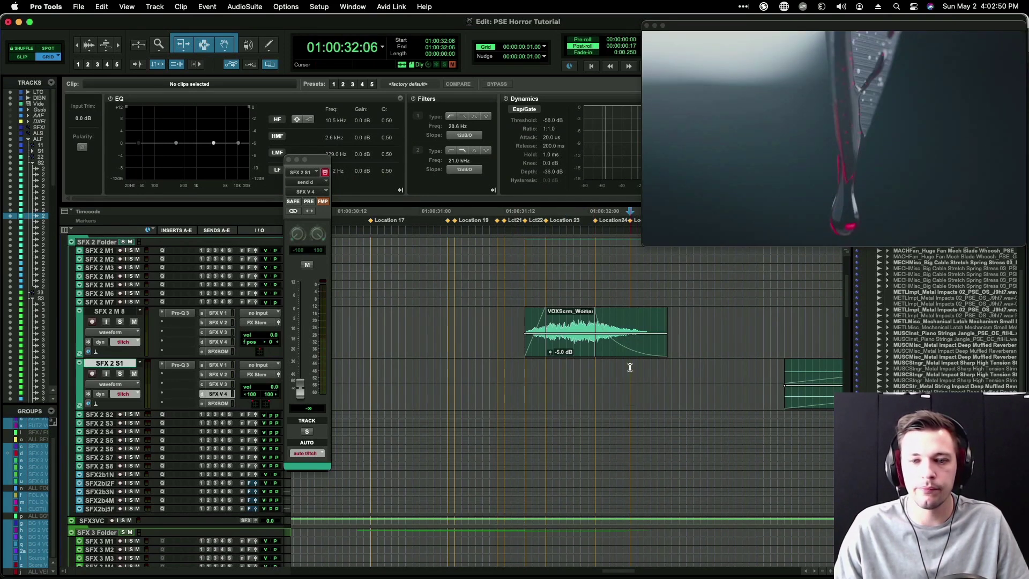
scroll(630, 369, down, 5)
scroll(630, 369, down, 8)
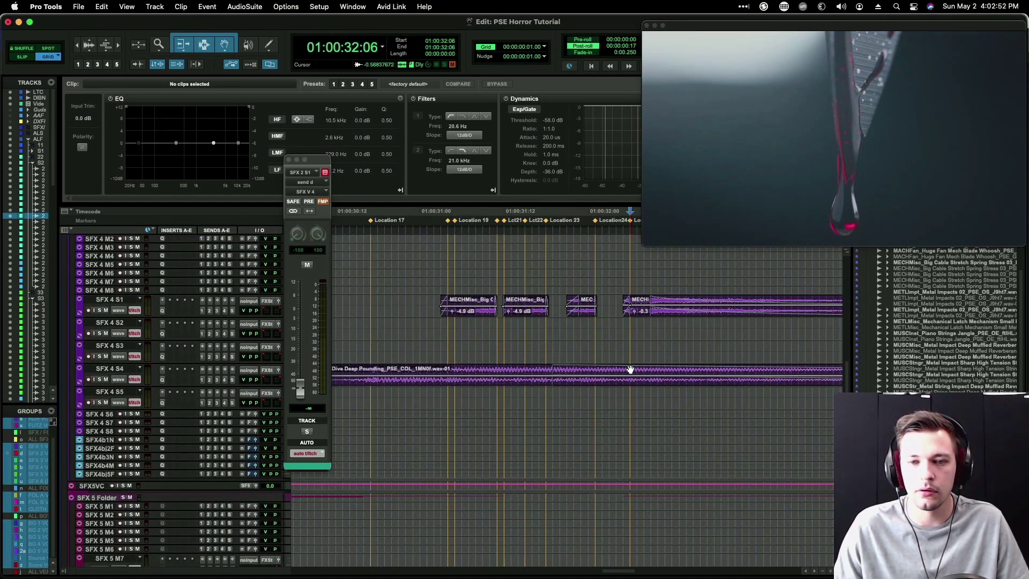
click(636, 394)
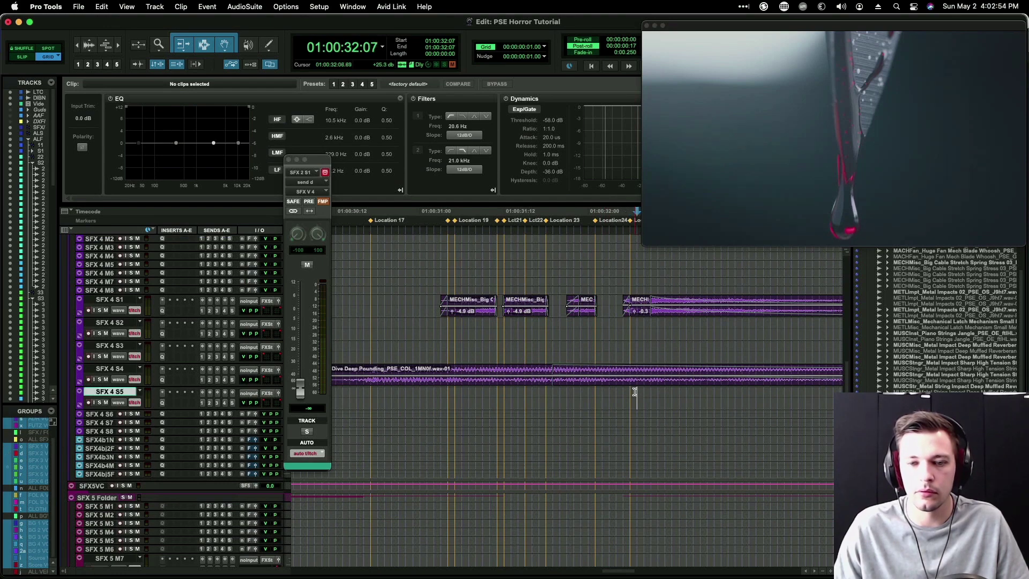
key(super+Tab)
key(s)
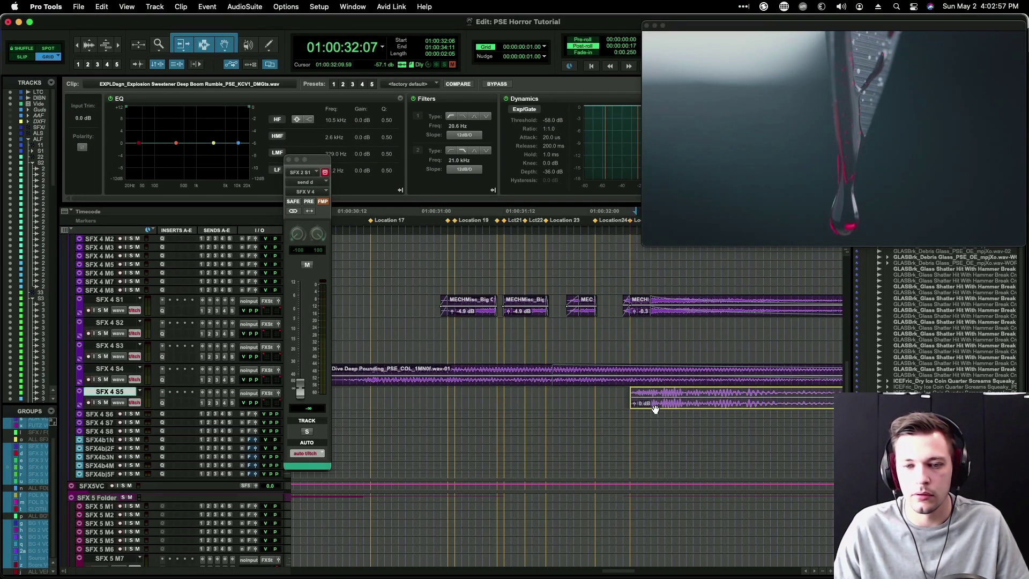
Step: Fade in the start of the explosion clip on SFX 4 S5 and play it with the track soloed
drag(655, 409, 655, 397)
click(679, 393)
key(d)
click(603, 396)
key(shift+s)
key(space)
key(space)
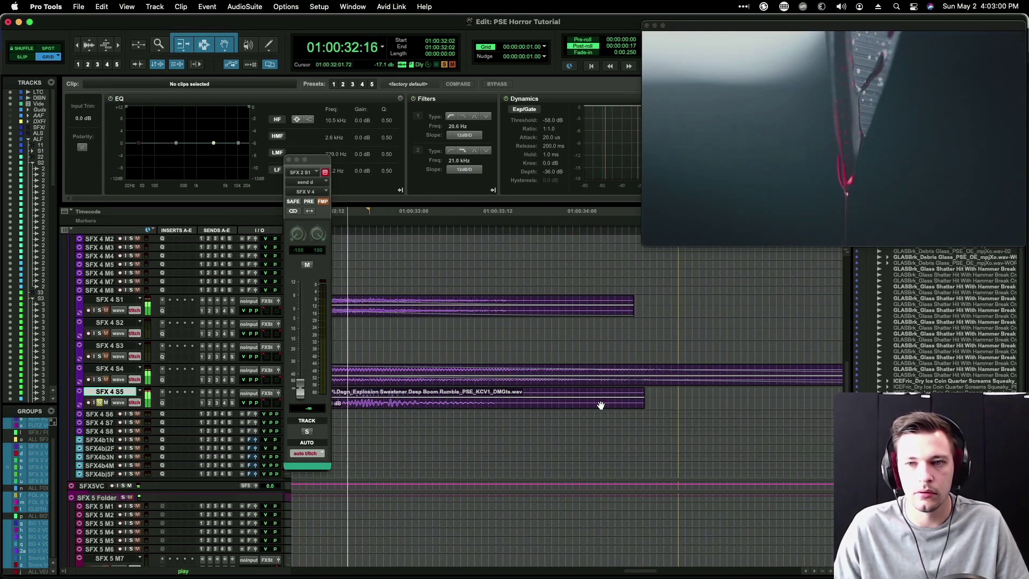
key(r)
key(space)
Step: Fade out the explosion clip from 01:00:33:14 to its end and unsolo the SFX 4 S5 track
click(531, 393)
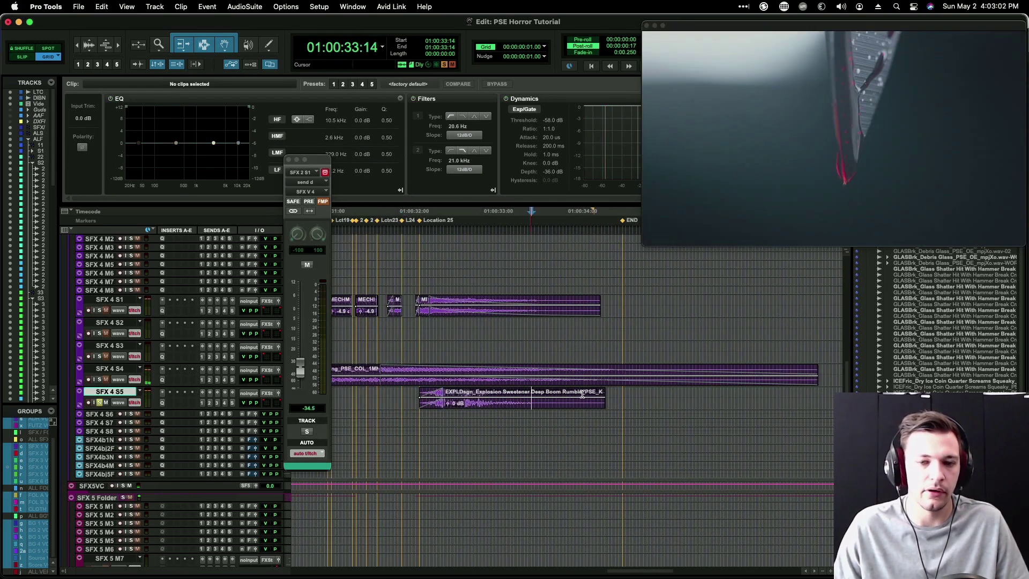
key(g)
key(r)
key(shift+s)
scroll(550, 391, up, 10)
key(t)
scroll(518, 331, left, 3)
scroll(518, 332, up, 10)
Step: Switch to SoundQ and audition the Car Radio Tuning and Coughs Male Mostly Dry Wheezes 02 sounds, slowing the coughs to 21.4% and 50.7% speed
key(super+Tab)
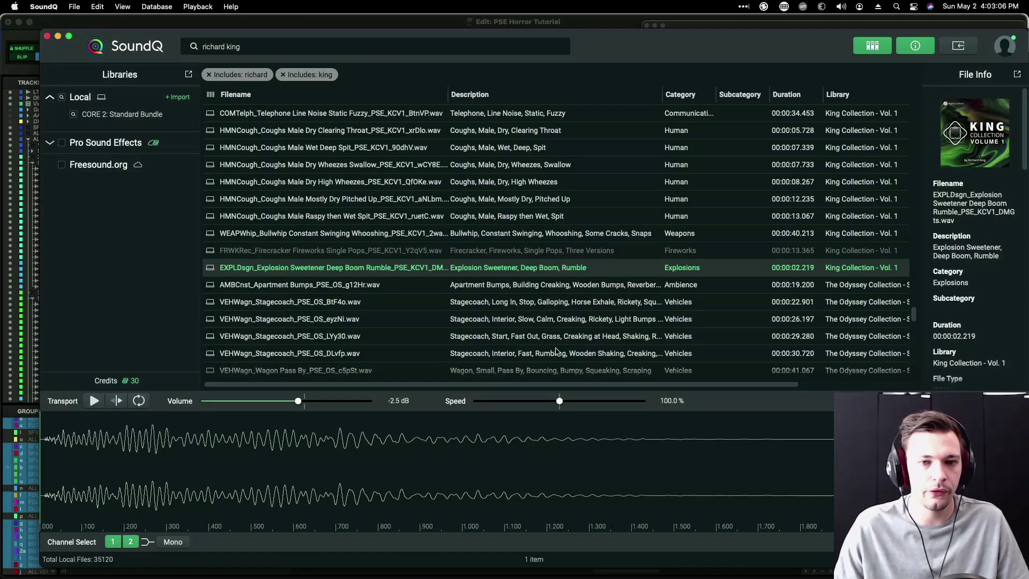
scroll(513, 282, down, 5)
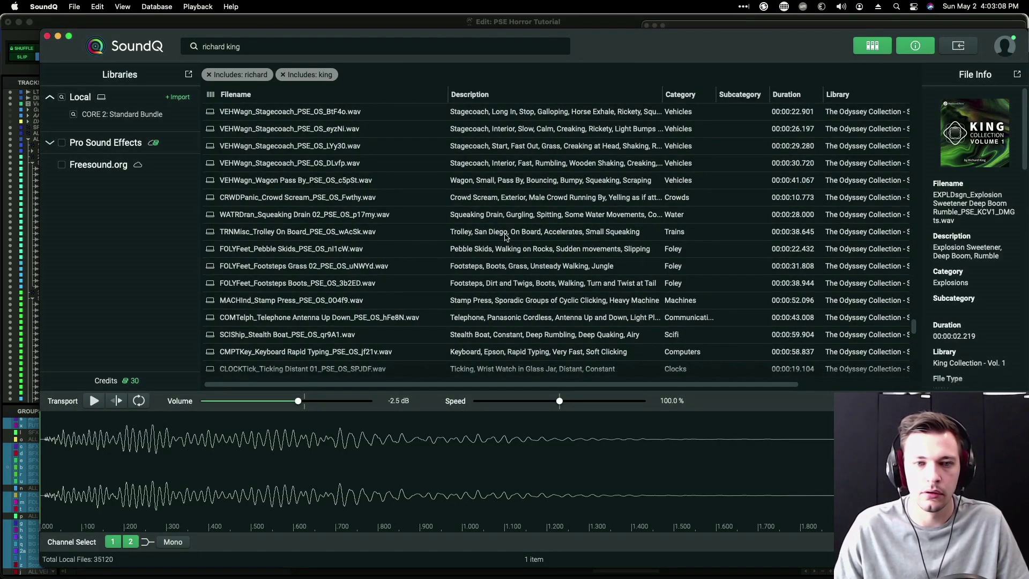
scroll(507, 234, down, 12)
click(373, 439)
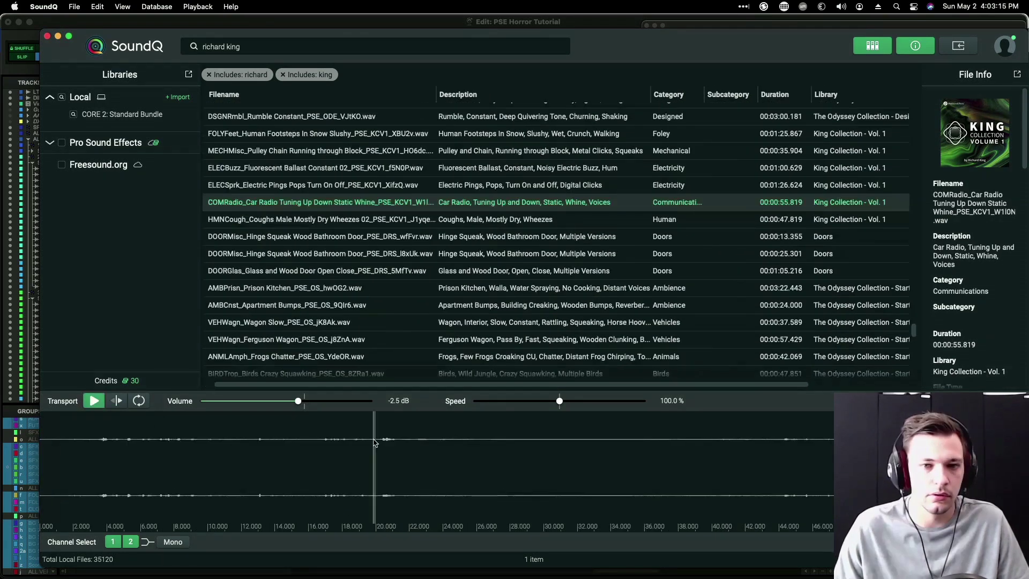
click(470, 219)
click(510, 462)
click(225, 466)
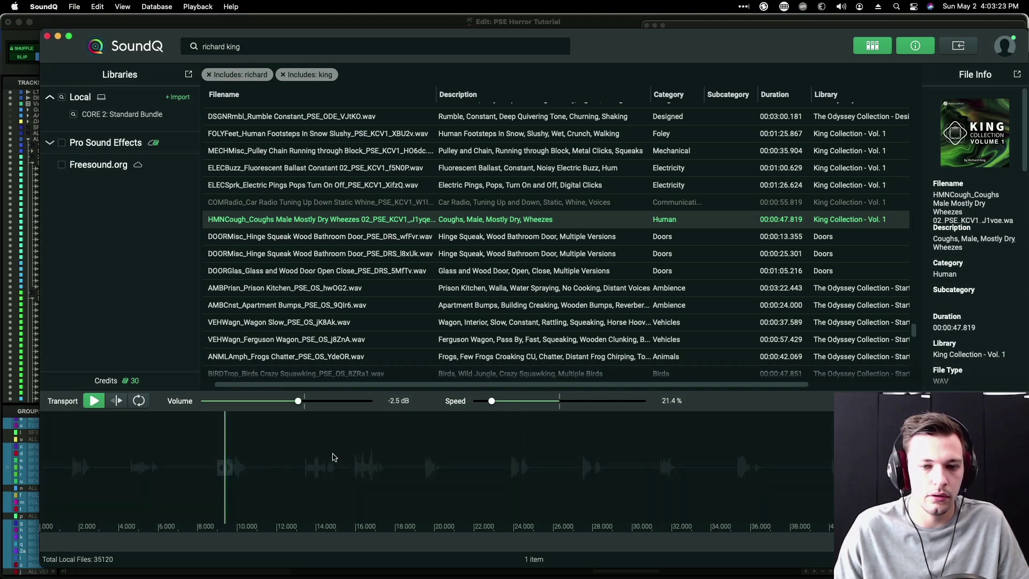
click(517, 402)
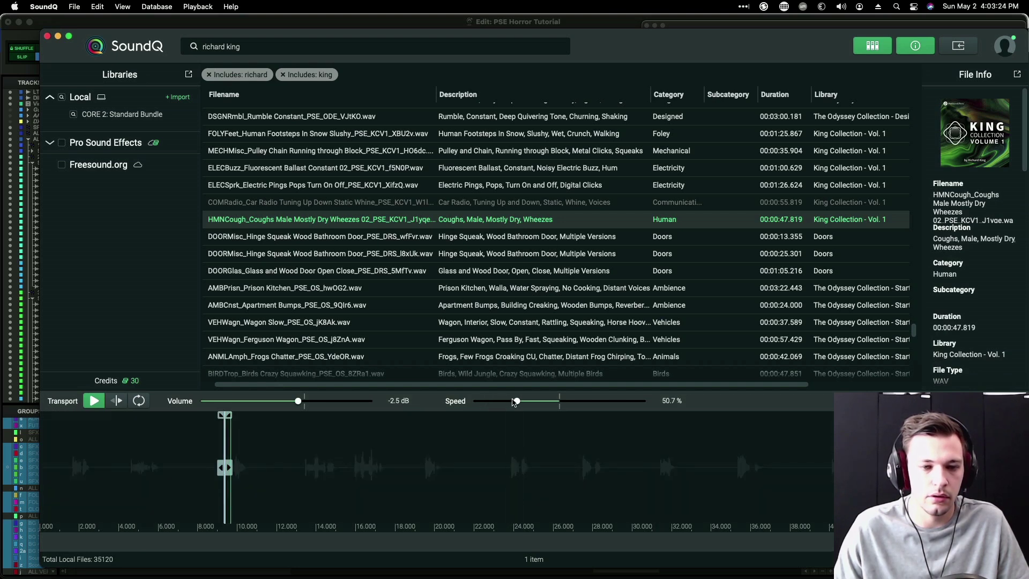
click(131, 456)
key(space)
Step: Audition the Hinge Squeak Wood Bathroom Door, Electric Pings Pops, Fluorescent Ballast Constant 02 and Pulley Chain Running through Block sounds
click(540, 238)
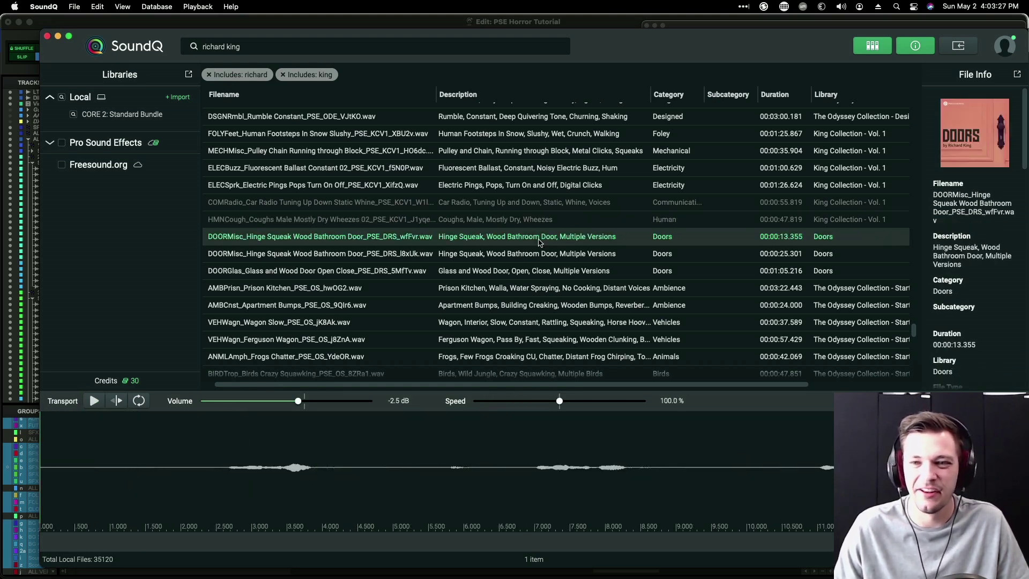
click(551, 184)
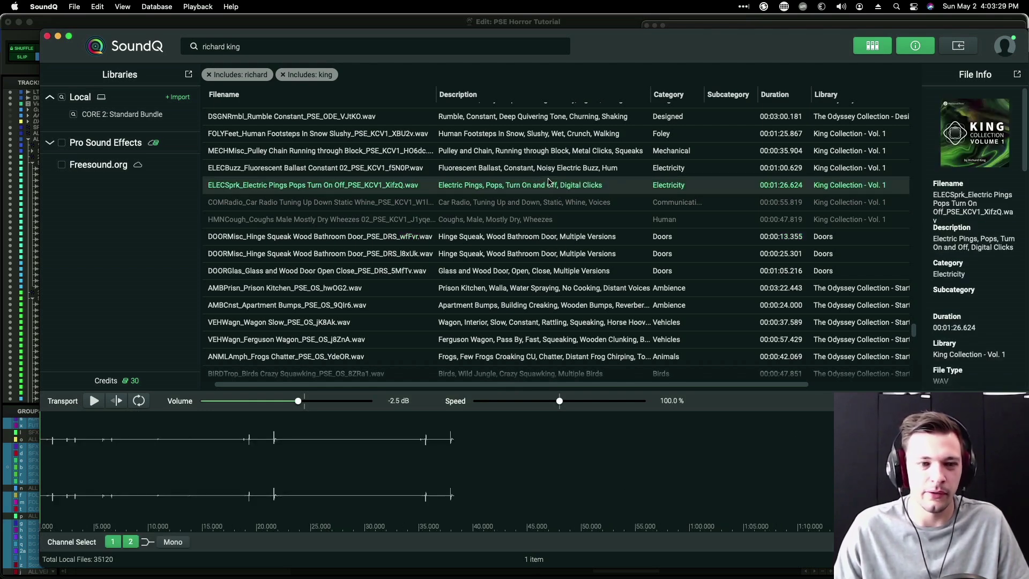
click(542, 170)
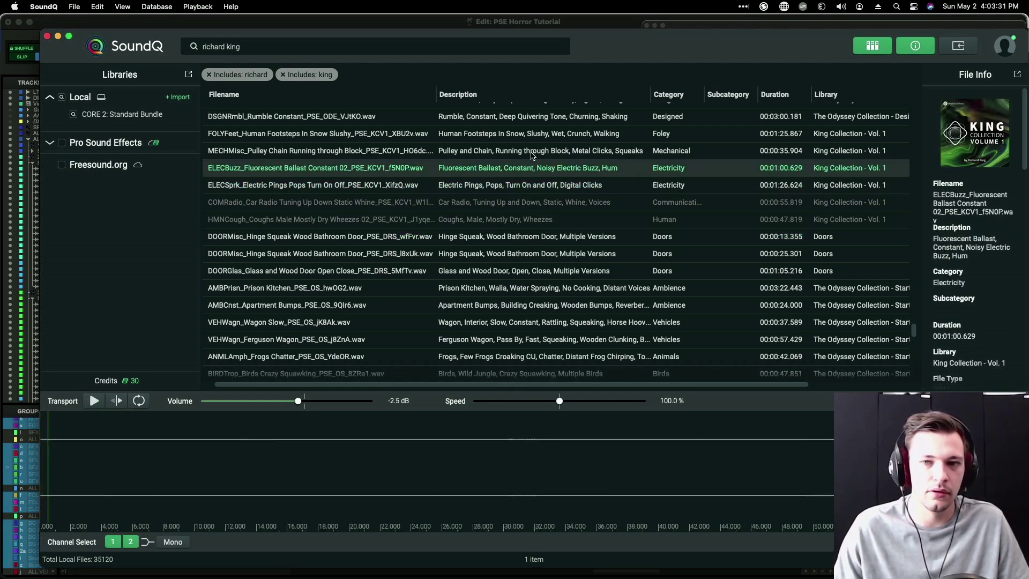
click(534, 153)
click(209, 446)
key(space)
Step: Search the library for "metal impact" and audition a Metal Hit Low Metal Impact and a Reverberant Metal Hit sound
click(254, 45)
text(metal impact)
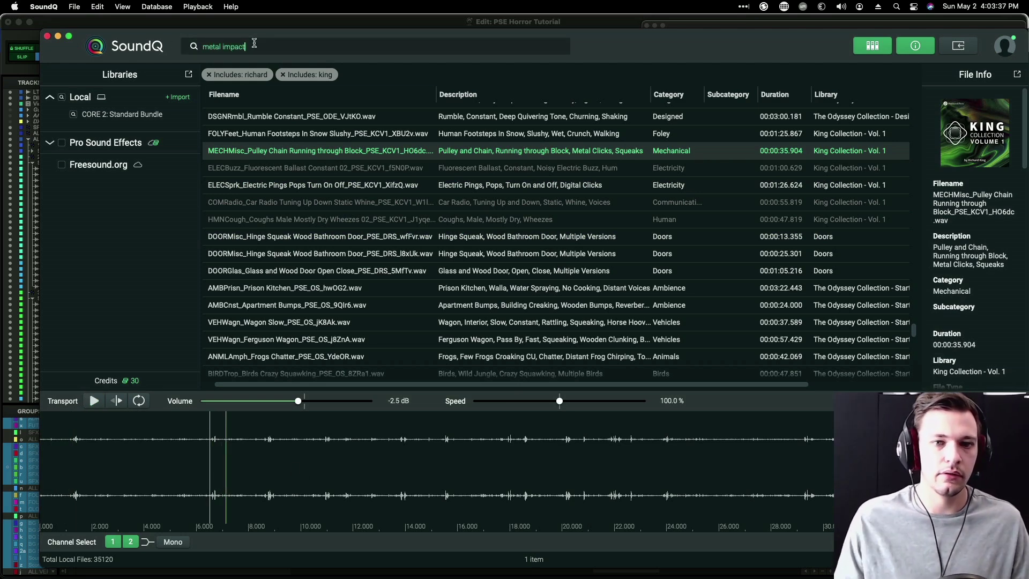
key(Return)
click(477, 161)
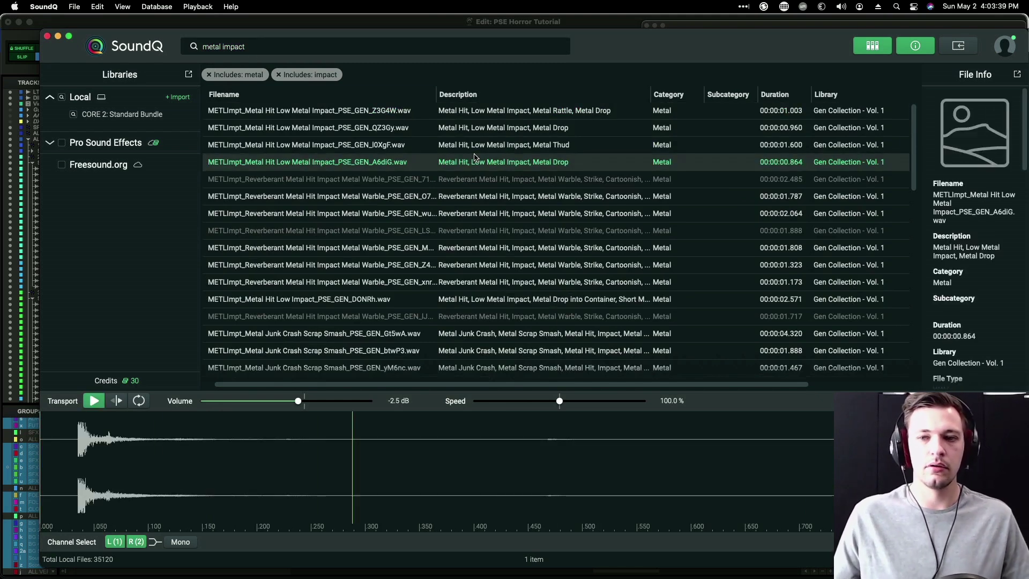
click(490, 230)
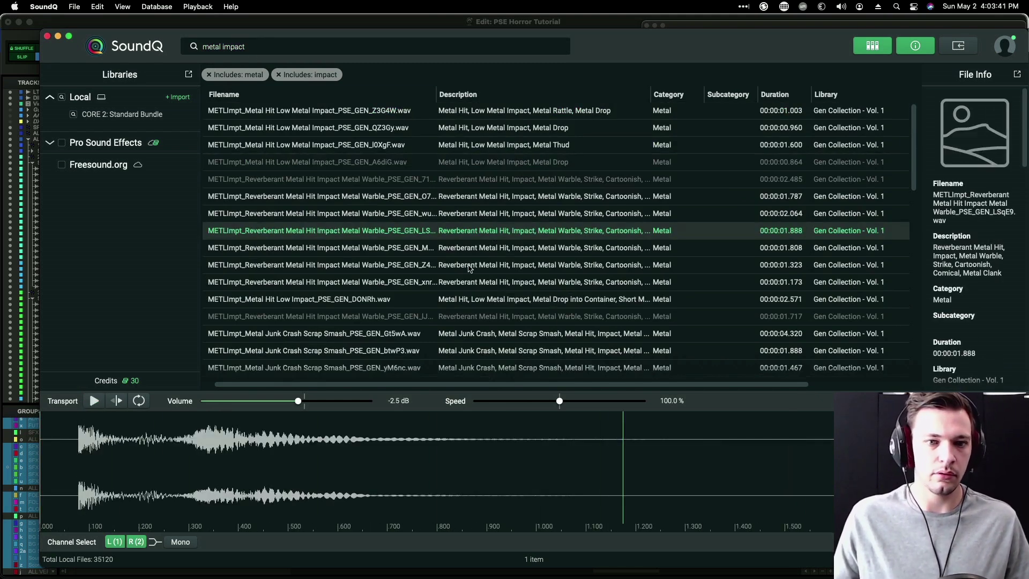
Step: Audition Metal Junk Crash Scrap Smash, Designed Metal Hit Hard and Low Metal Plate Hit sounds at -14.7 dB volume
scroll(483, 219, down, 10)
click(463, 207)
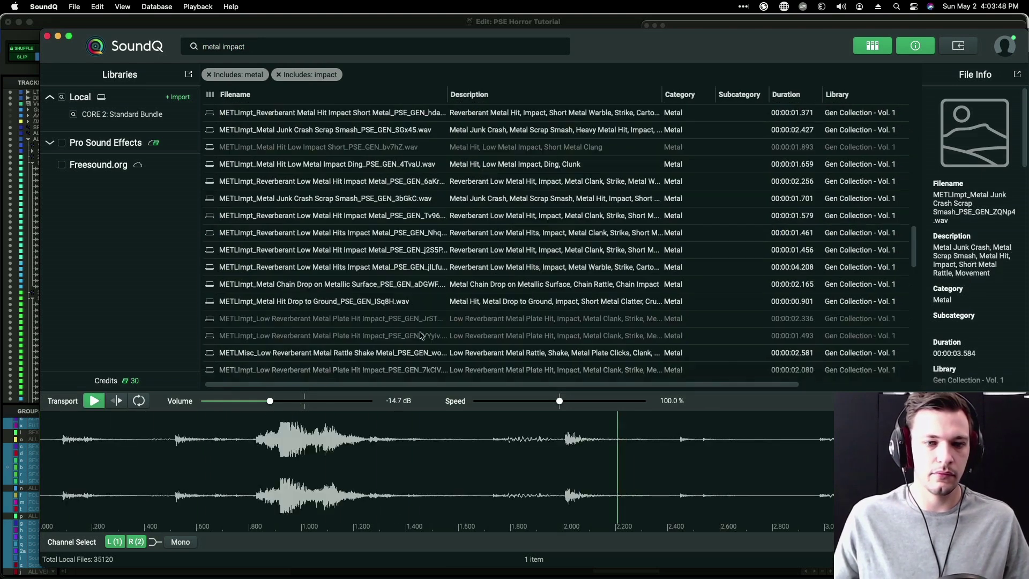
click(448, 305)
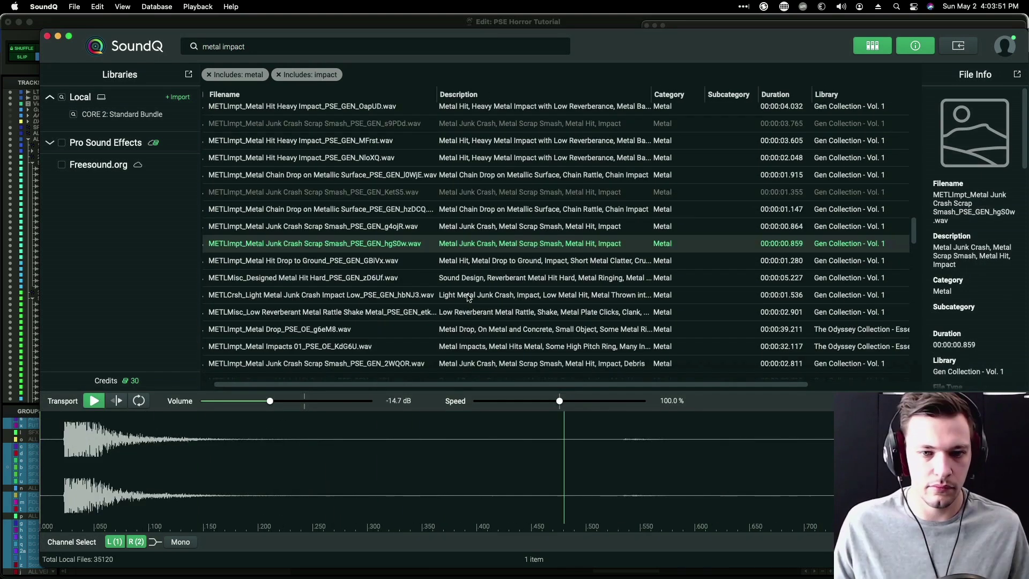
click(471, 295)
scroll(469, 278, down, 5)
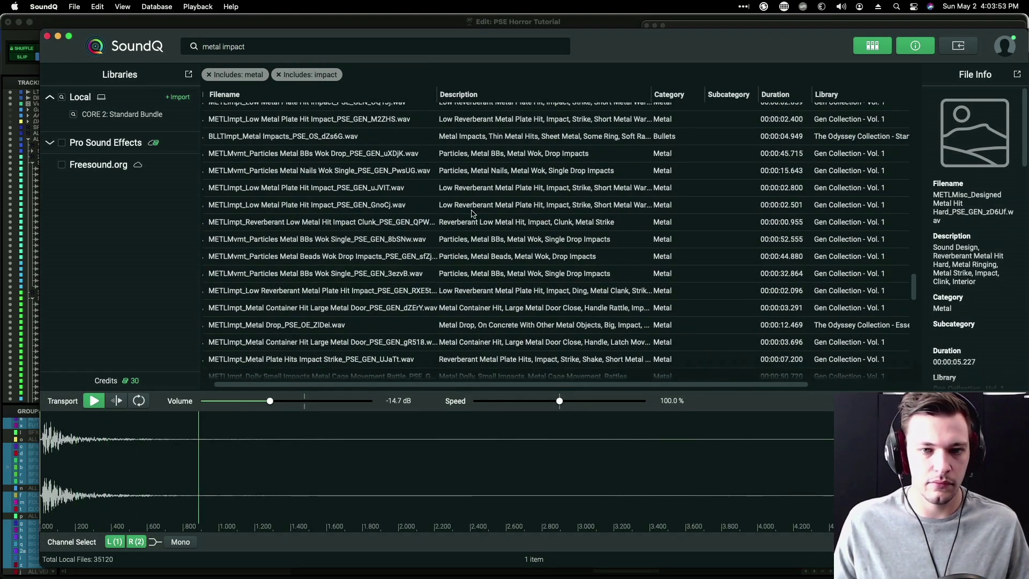
click(479, 207)
click(467, 192)
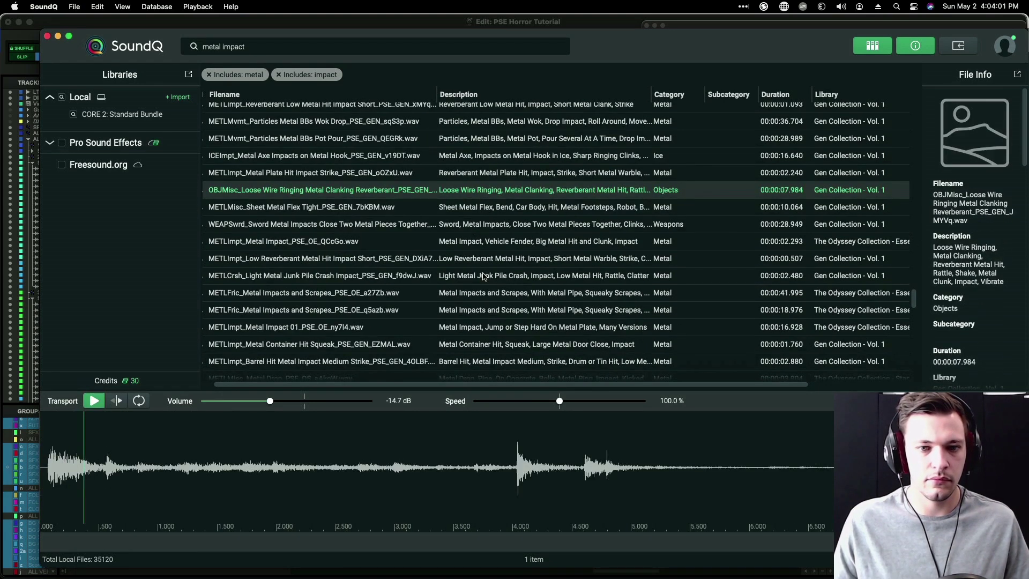
Step: Audition the Light Metal Junk Pile Crash, Prison Door and Jolt Metal Tray or Drawer Open sounds
click(487, 273)
scroll(494, 233, down, 5)
scroll(500, 228, down, 1)
click(493, 191)
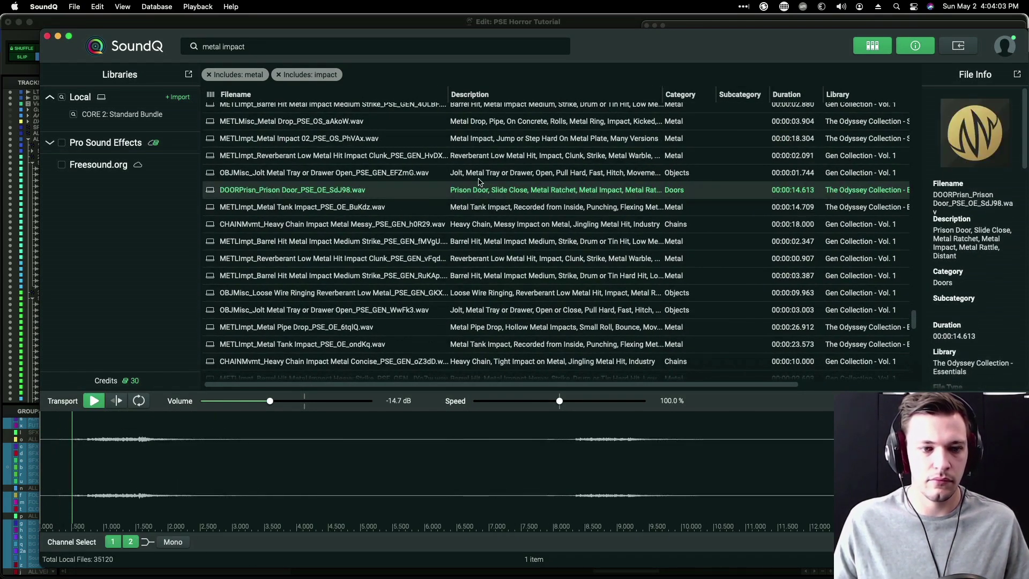
click(479, 177)
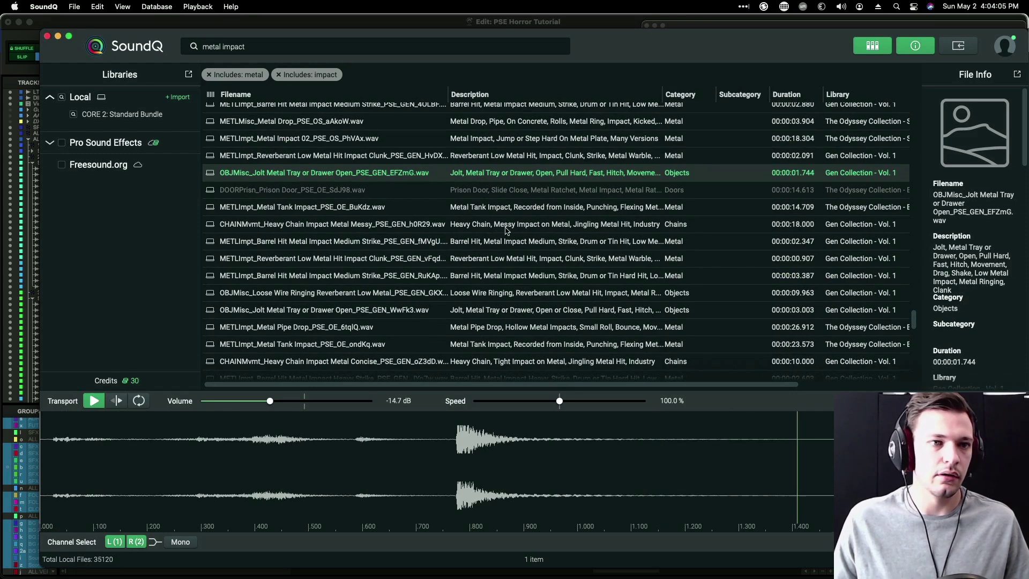
Step: Search the library for "jail door" and audition the Jail Cell Door, Cage Door Unlock and Jail Door Slam sounds
double_click(260, 46)
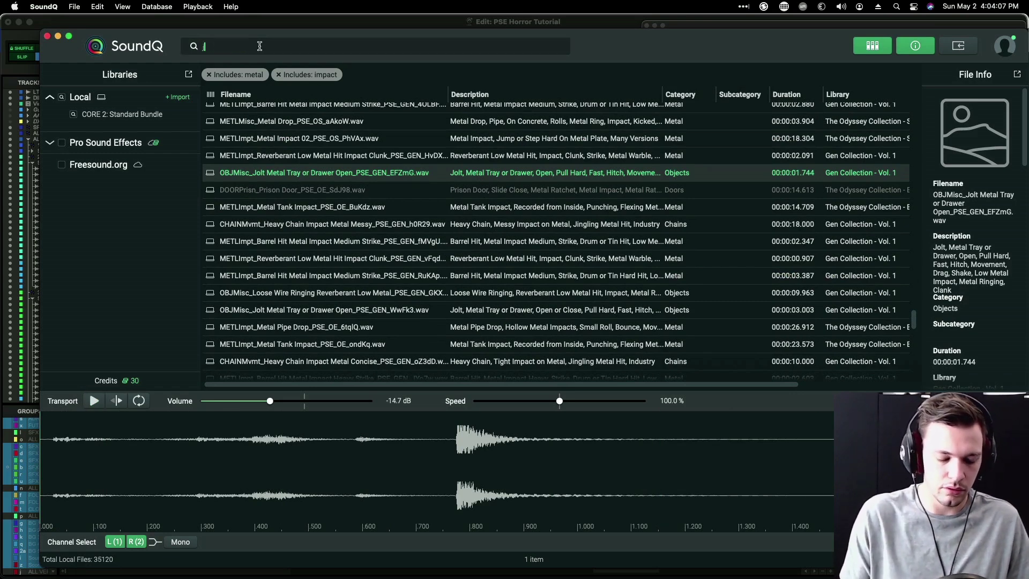
text(jail door)
key(Return)
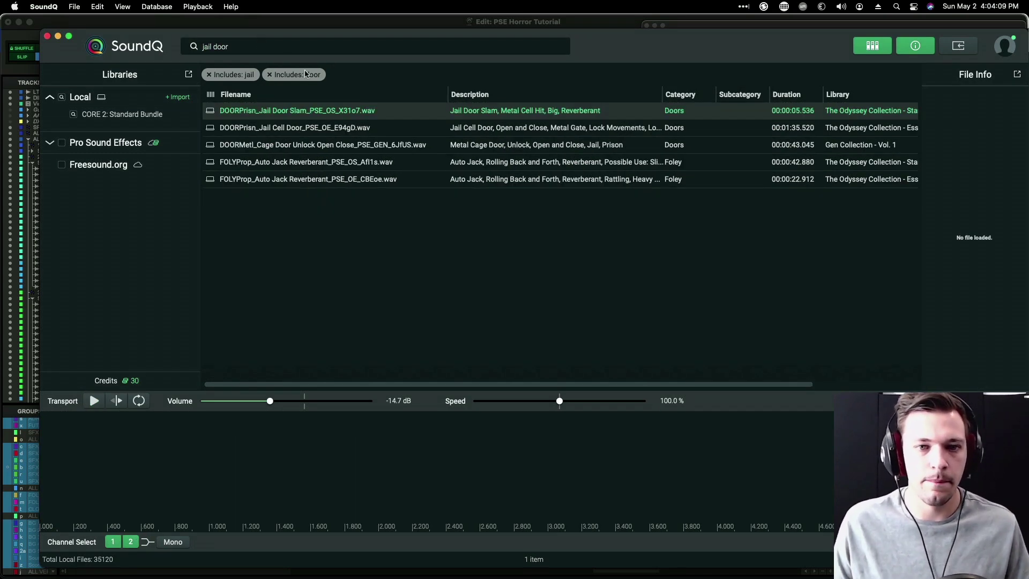
click(476, 135)
click(486, 114)
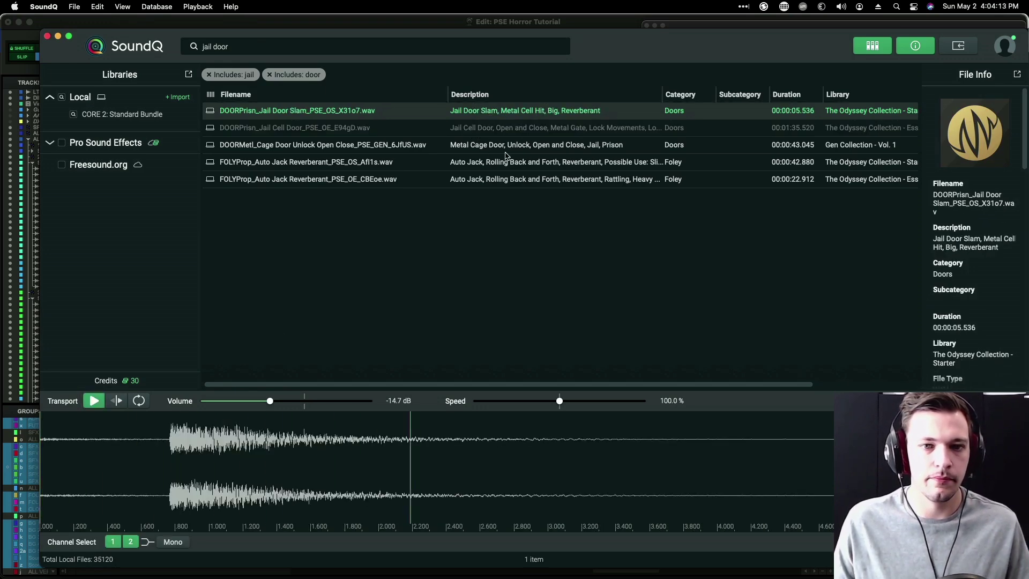
click(505, 153)
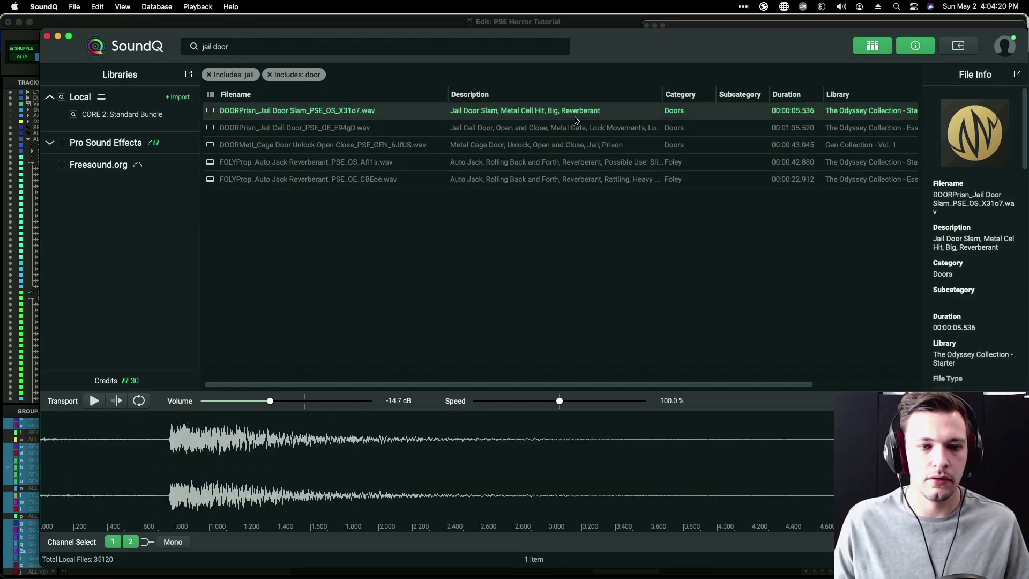
click(576, 117)
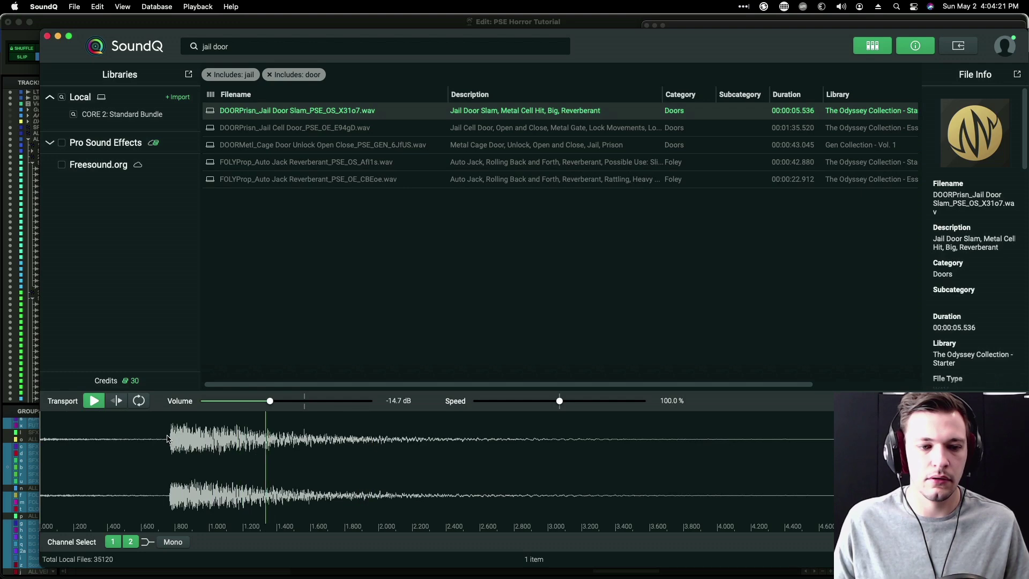
Step: Switch to Pro Tools, insert the Jail Door Slam sound on SFX 3 S3 at 01:00:32:02 and move the clip to SFX 3 S2
key(super+Tab)
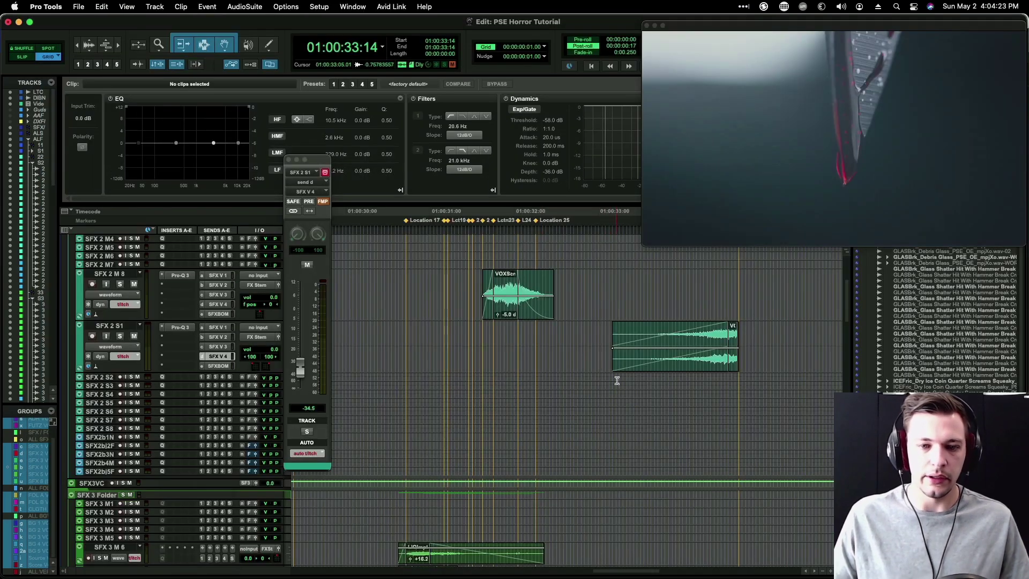
scroll(565, 345, down, 5)
click(383, 395)
key(space)
key(space)
click(521, 489)
key(super+Tab)
key(s)
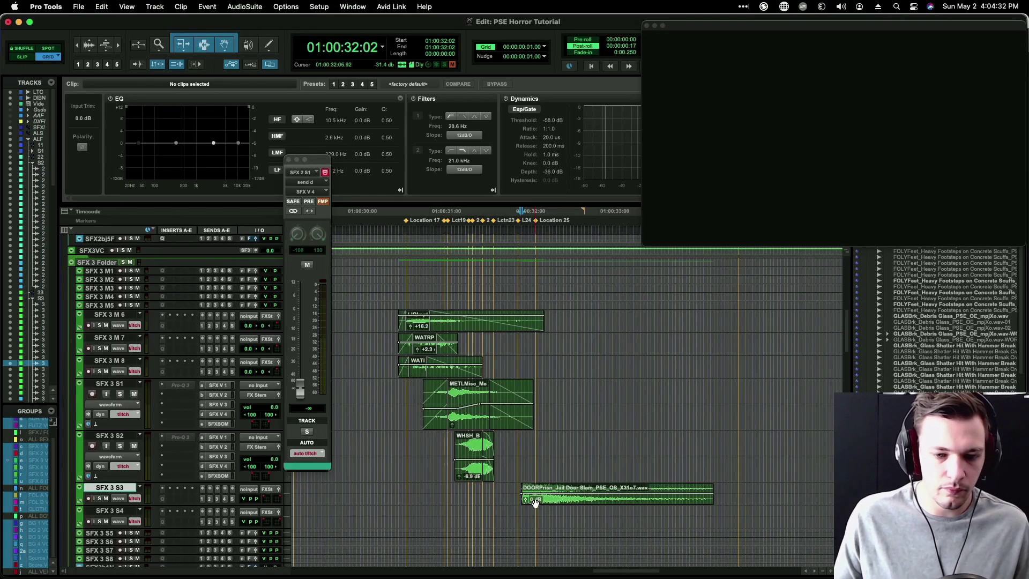
drag(535, 503, 535, 451)
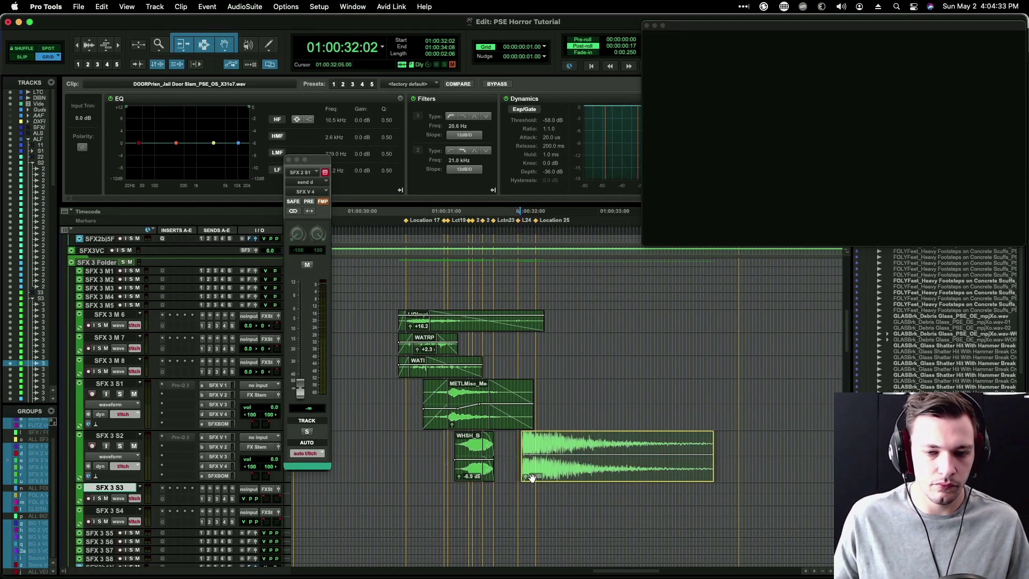
Step: Shift the Jail Door Slam clip on SFX 3 S2 earlier so its hit lines up with the Location 24 marker
key(super+bracketright)
drag(617, 474, 558, 473)
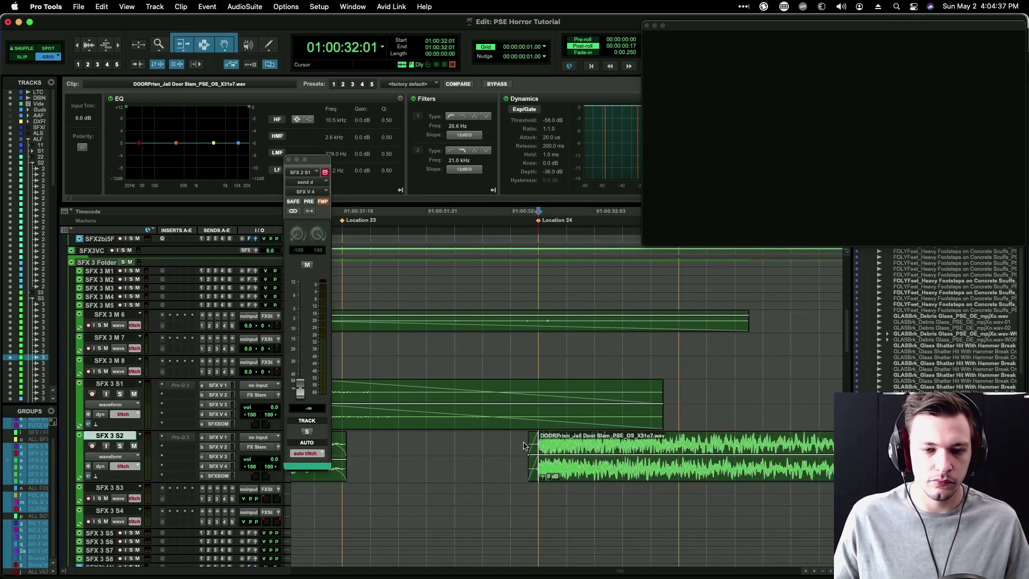
key(super+bracketleft)
key(super+bracketleft)
Step: Play the sequence from about 01:00:30:12 and lower the Jail Door Slam clip's gain to -3.9 dB
click(433, 445)
key(space)
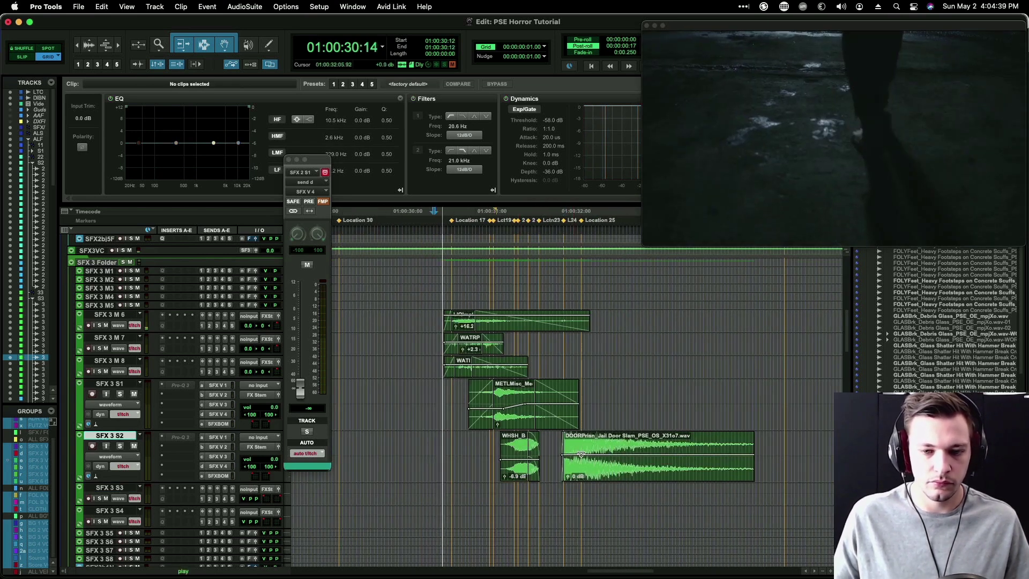
drag(582, 450, 581, 457)
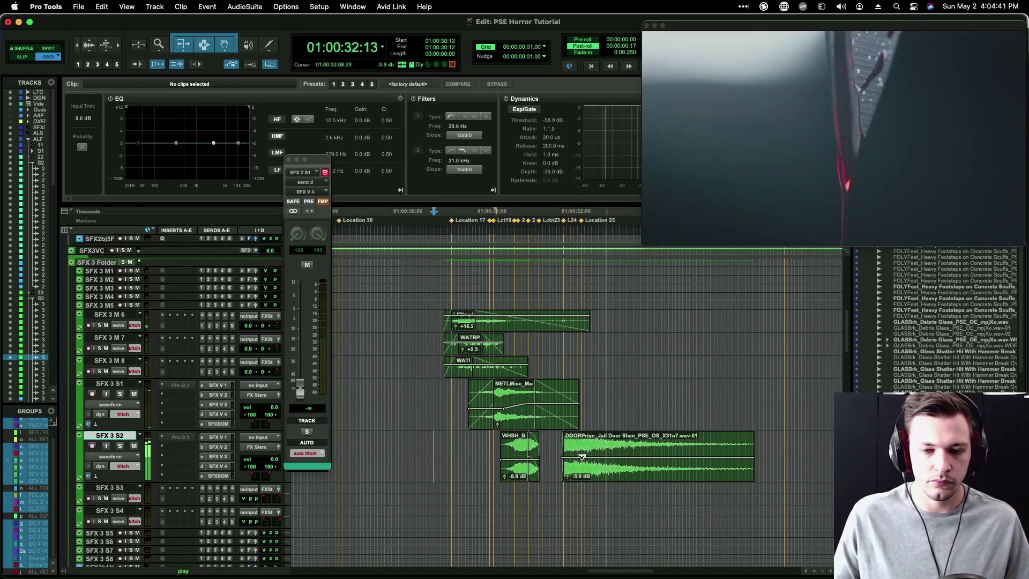
Step: Move the Jail Door Slam clip from SFX 3 S2 to SFX 3 S3 at 01:00:31:17 and play from 01:00:30:18
key(space)
drag(582, 457, 562, 495)
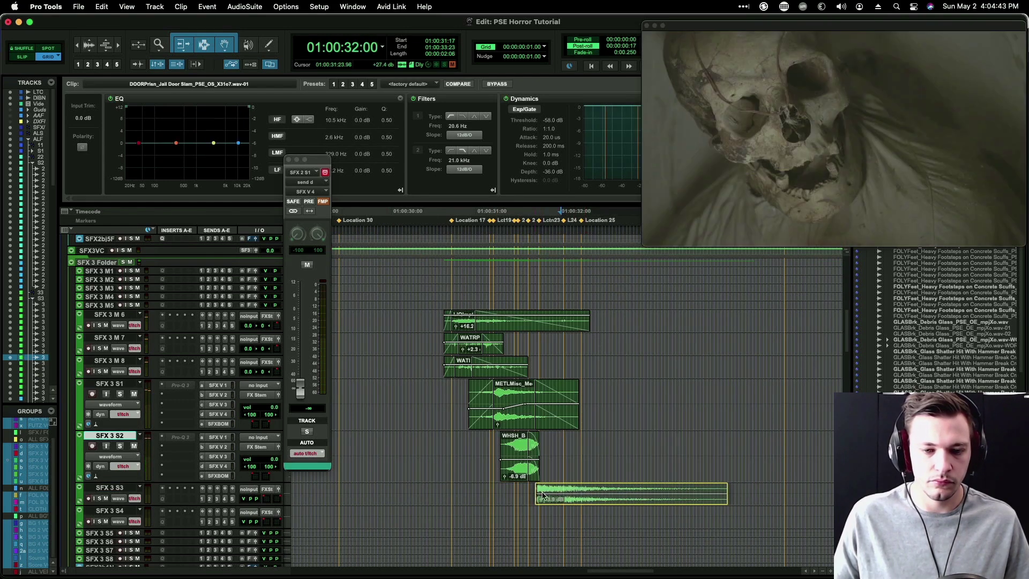
click(455, 491)
key(super+bracketright)
key(space)
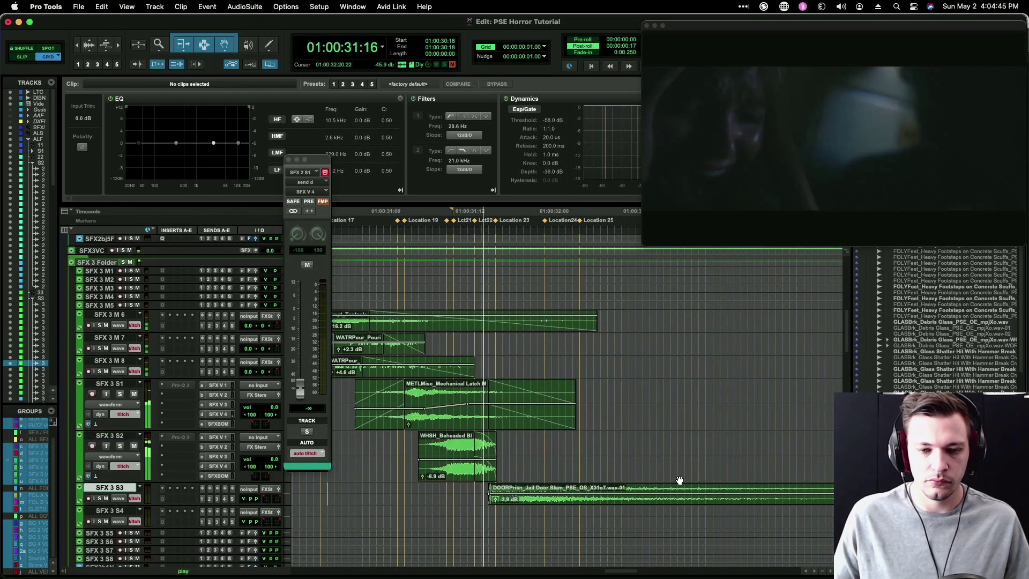
Step: Lower the Jail Door Slam clip's gain on SFX 3 S3 to -8.5 dB and play back the sequence
drag(551, 488, 552, 494)
key(super+bracketleft)
key(space)
key(space)
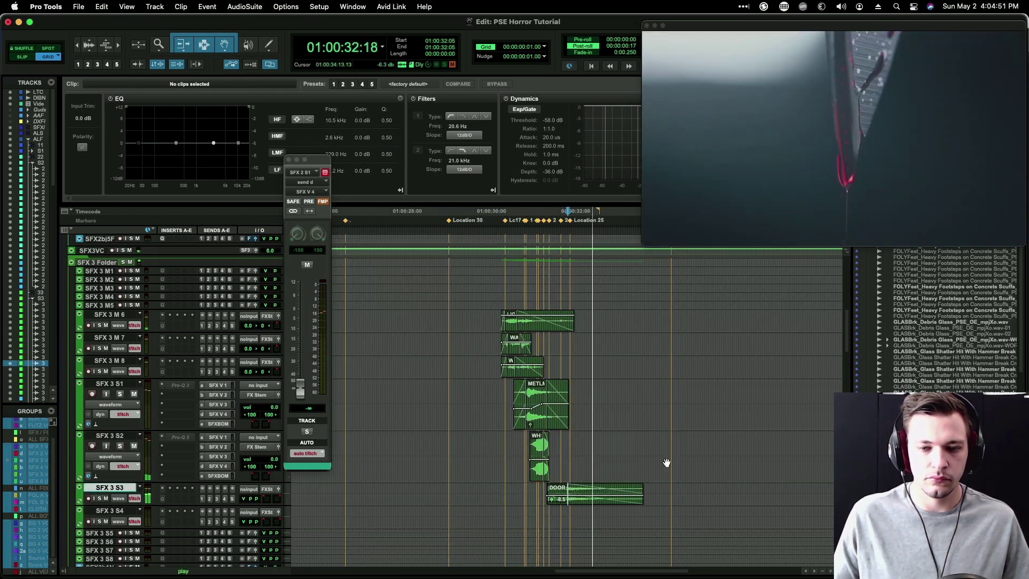
click(559, 437)
Step: Switch to SoundQ and search the library for "metal ronk"
key(super+Tab)
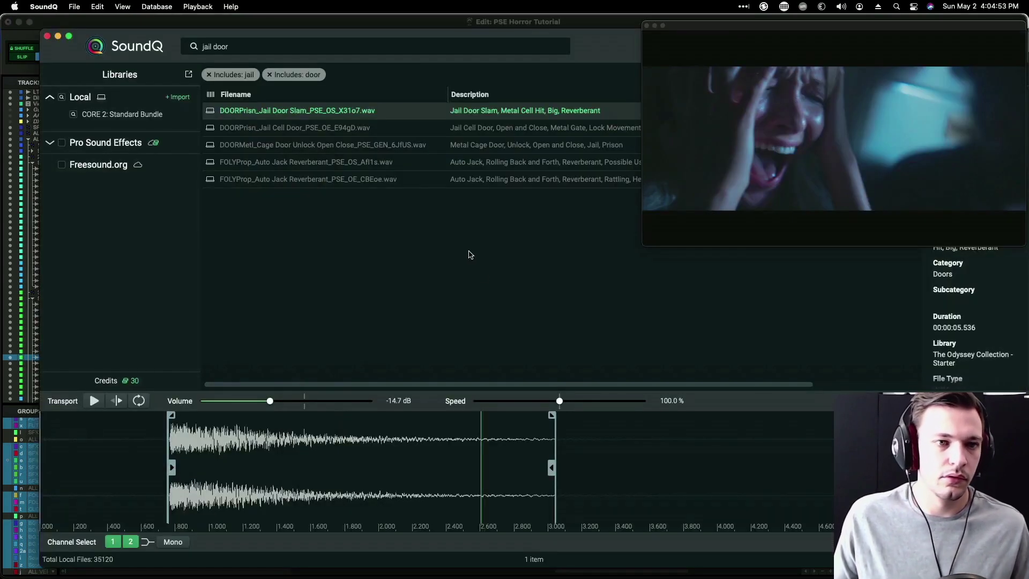
click(272, 48)
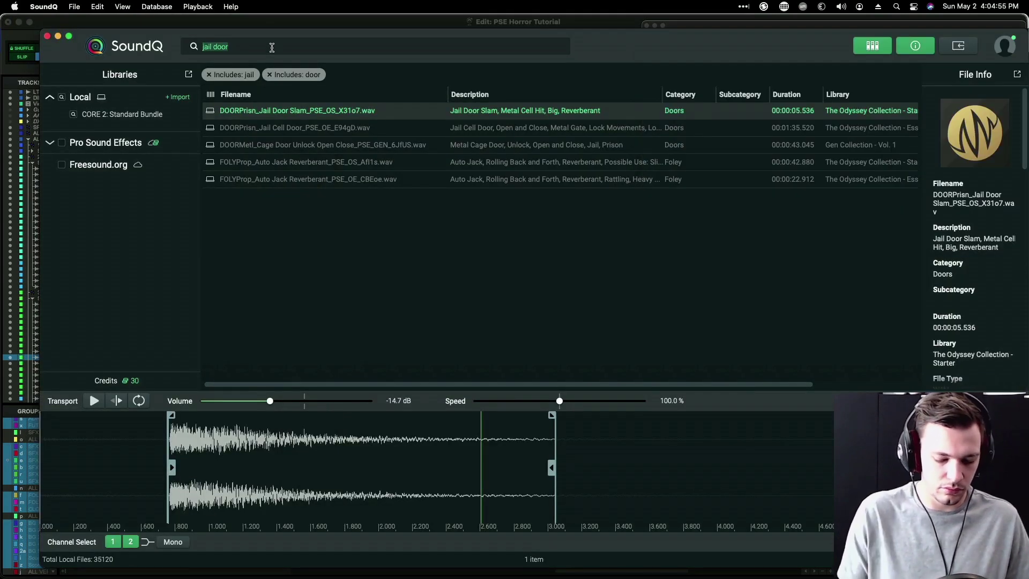
text(metal)
text(wronk)
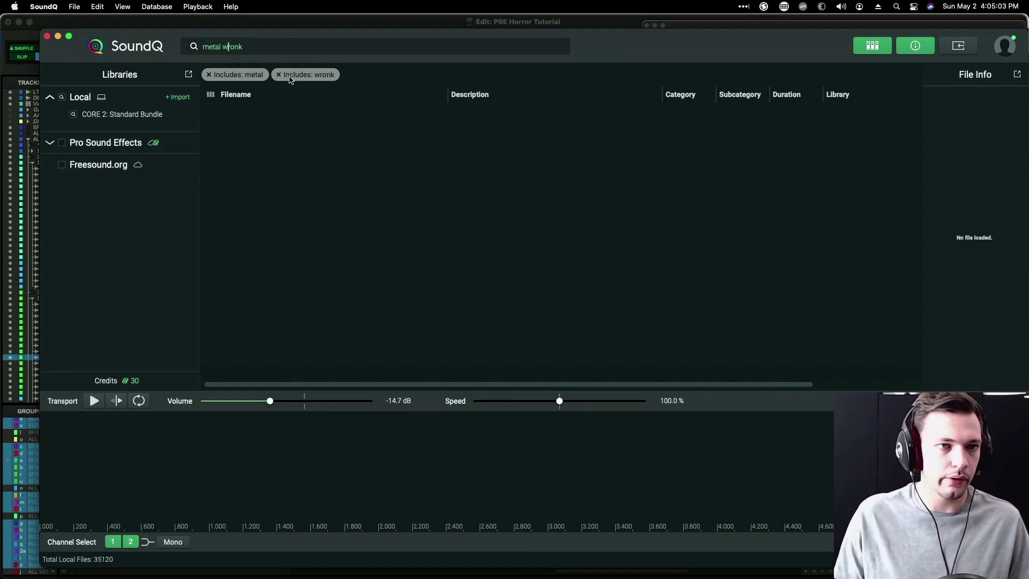
text(r)
key(Return)
Step: Audition the large dumpster Mechanical Door Latch sound and the Mechanical Lever Large Metal Dumpster Squeaks sound, the latter from about 3.1 s
click(493, 183)
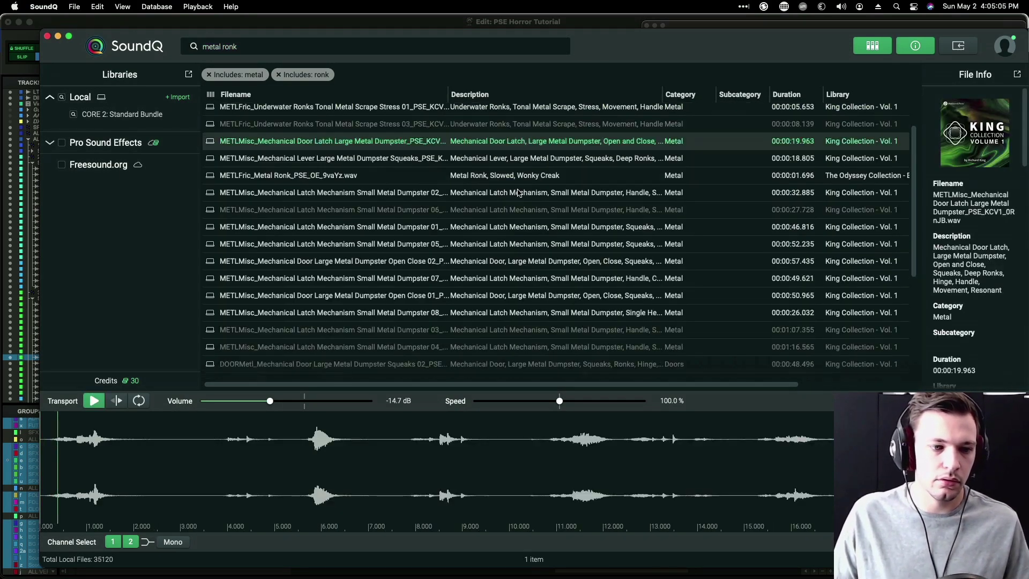
click(311, 441)
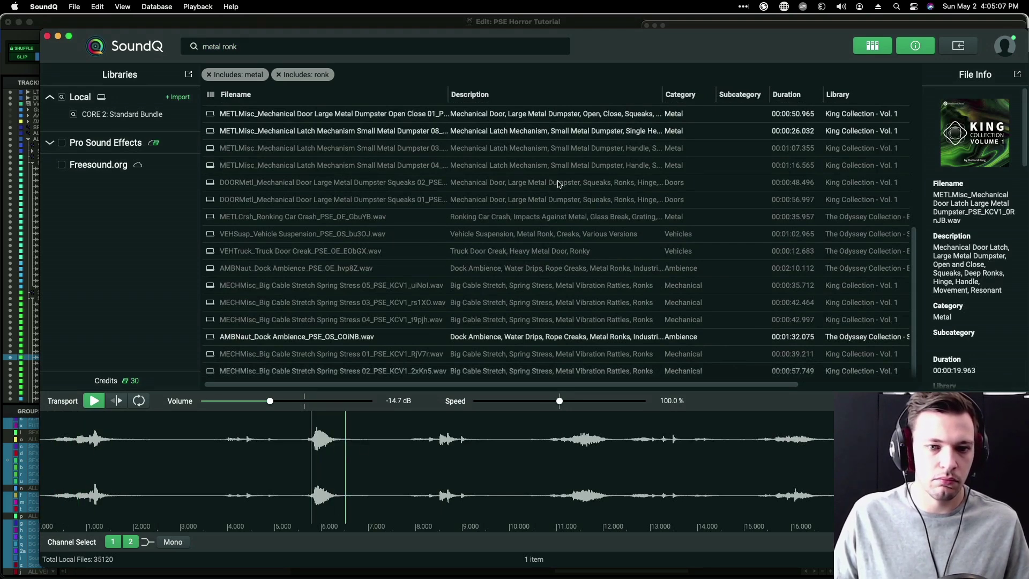
scroll(473, 331, up, 5)
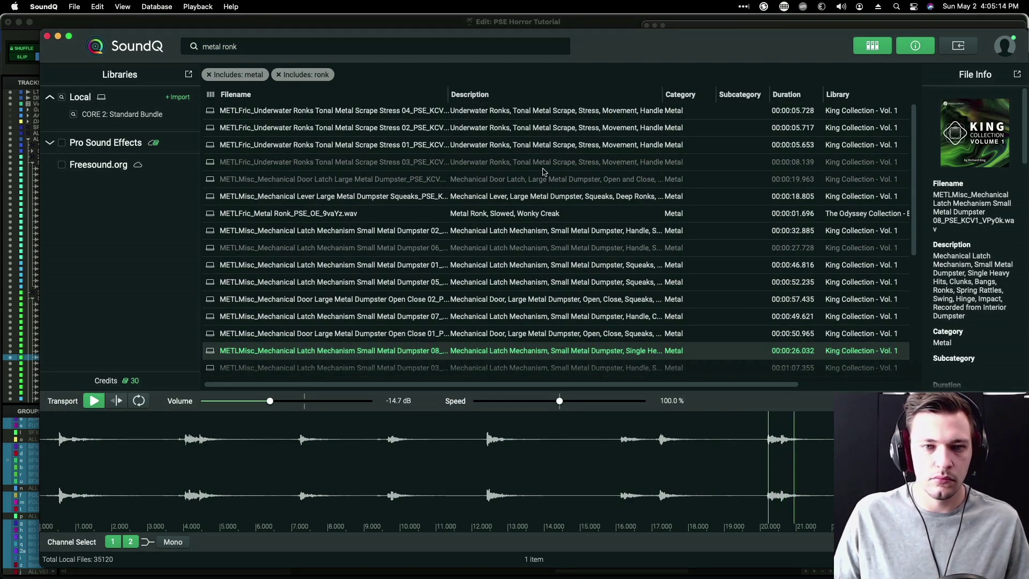
click(536, 202)
click(201, 440)
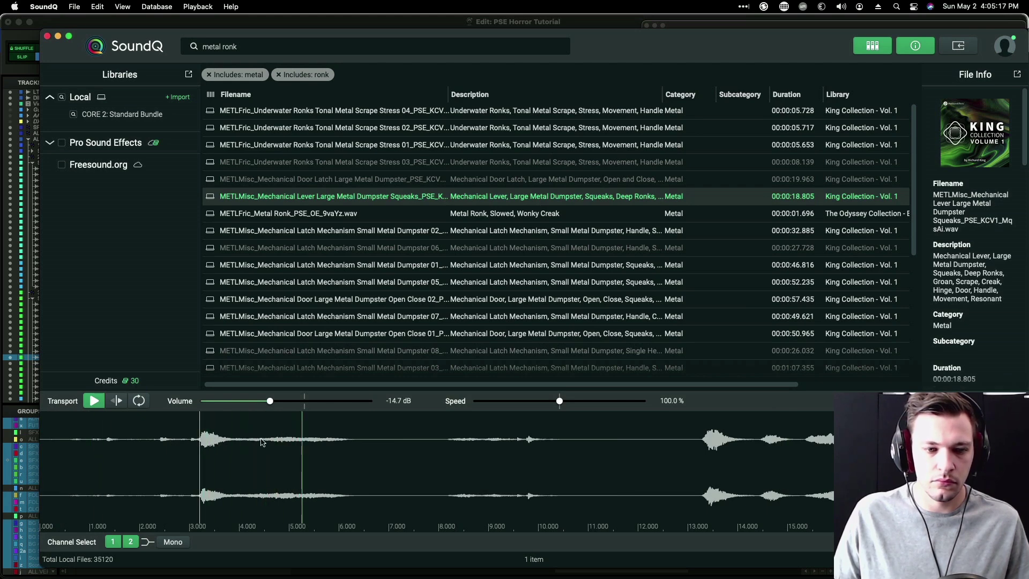
key(space)
Step: Switch to Pro Tools, play from 01:00:30:07 and insert the Mechanical Lever Large Metal Dumpster Squeaks sound on SFX 3 S2 at 01:00:32:06
key(super+Tab)
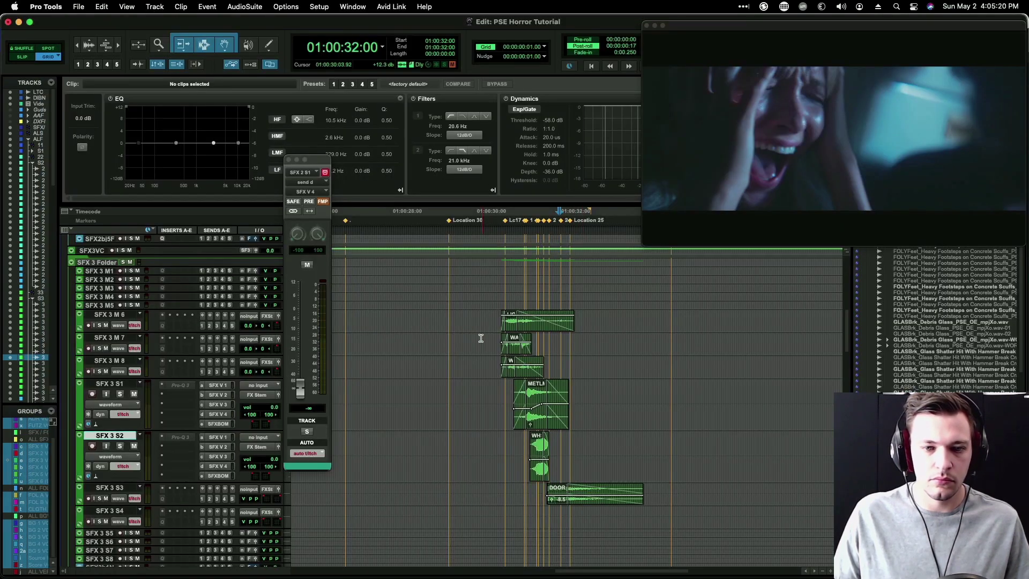
key(space)
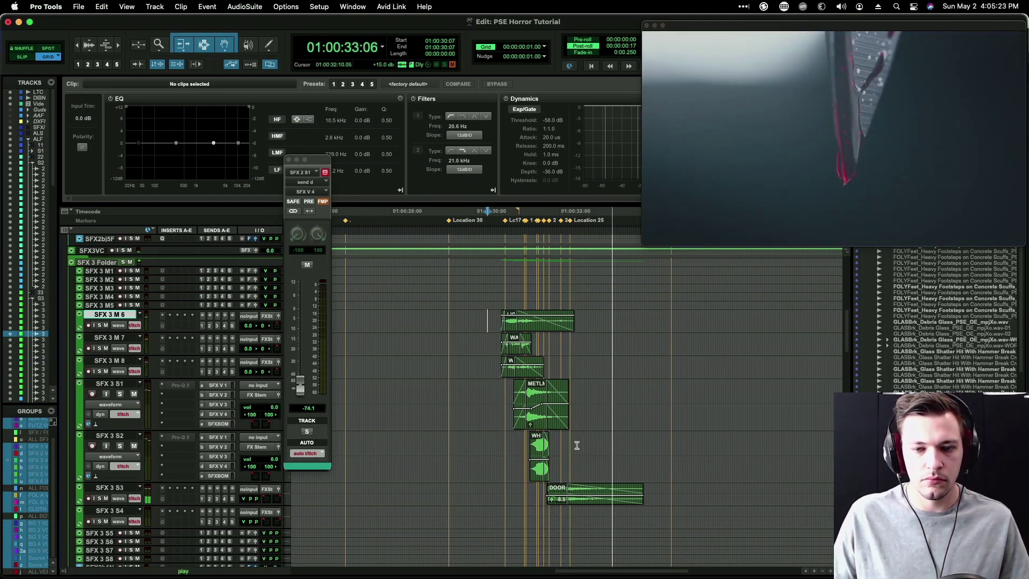
key(space)
key(super+Tab)
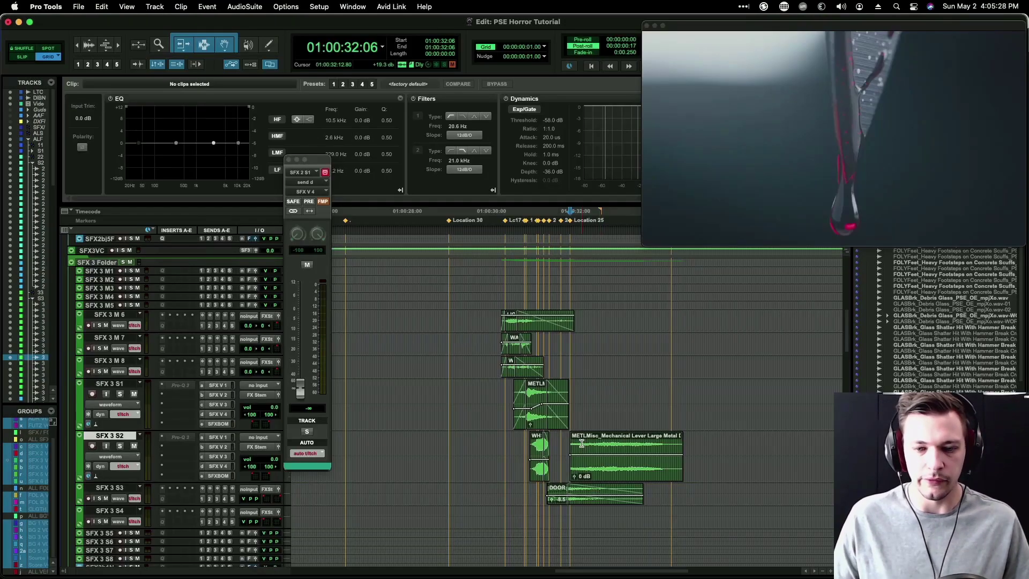
Step: Shift the Mechanical Lever clip to start at 01:00:31:22, add a fade-in and a fade-out, and trim its end to 01:00:34:05
drag(583, 475, 569, 473)
click(590, 443)
key(d)
click(603, 444)
key(g)
click(652, 446)
key(s)
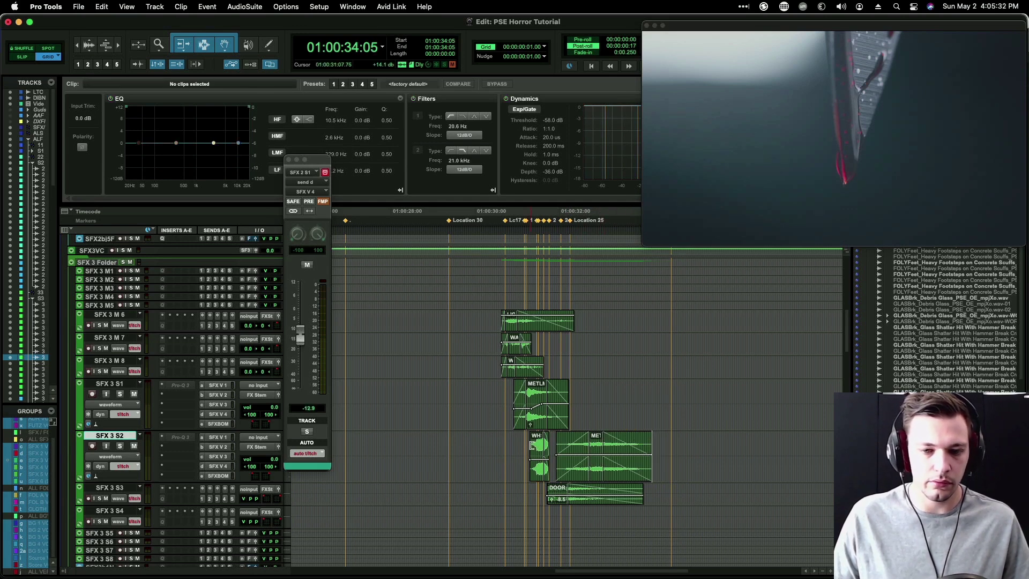
Step: Raise SFX 3 S2's send level to SFX V 4 while playing the soloed track from 01:00:31:20, then unsolo it
click(552, 441)
click(224, 466)
key(shift+s)
drag(300, 392, 300, 310)
key(space)
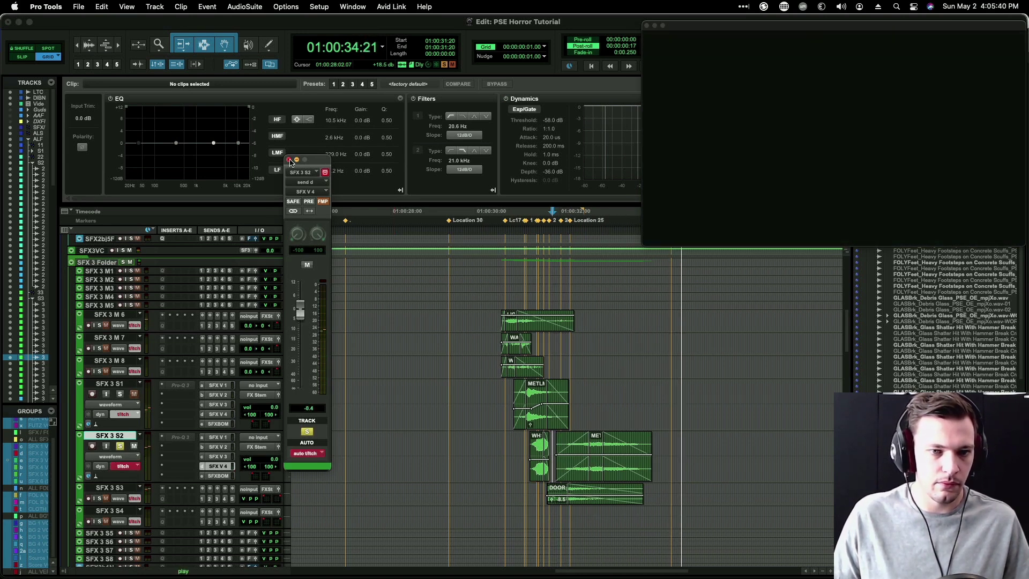
click(288, 160)
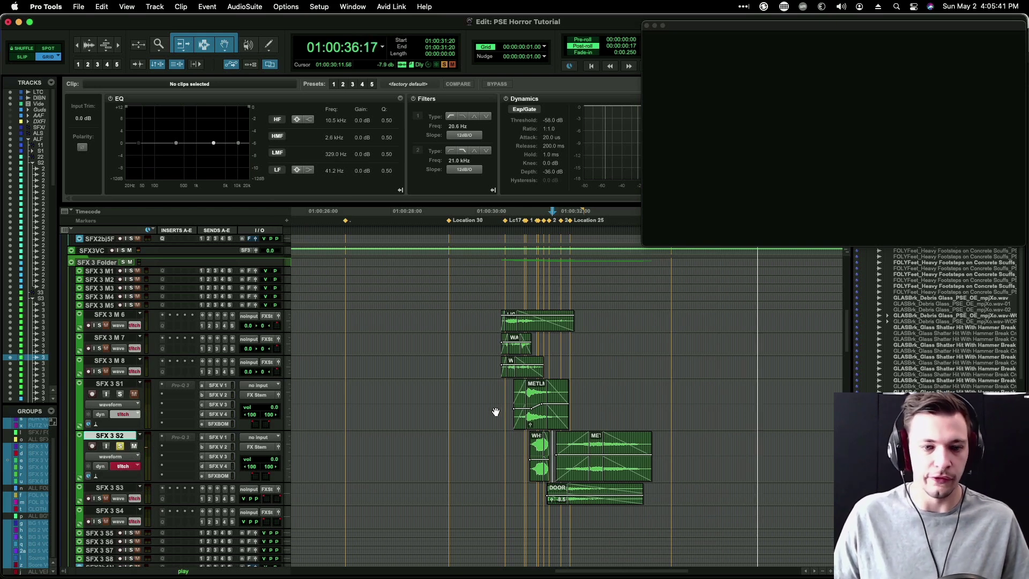
key(space)
key(r)
key(shift+s)
Step: Move the Mechanical Lever clip from SFX 3 S2 up to SFX 2 S2 at the same timecode
scroll(478, 445, left, 5)
scroll(765, 471, right, 5)
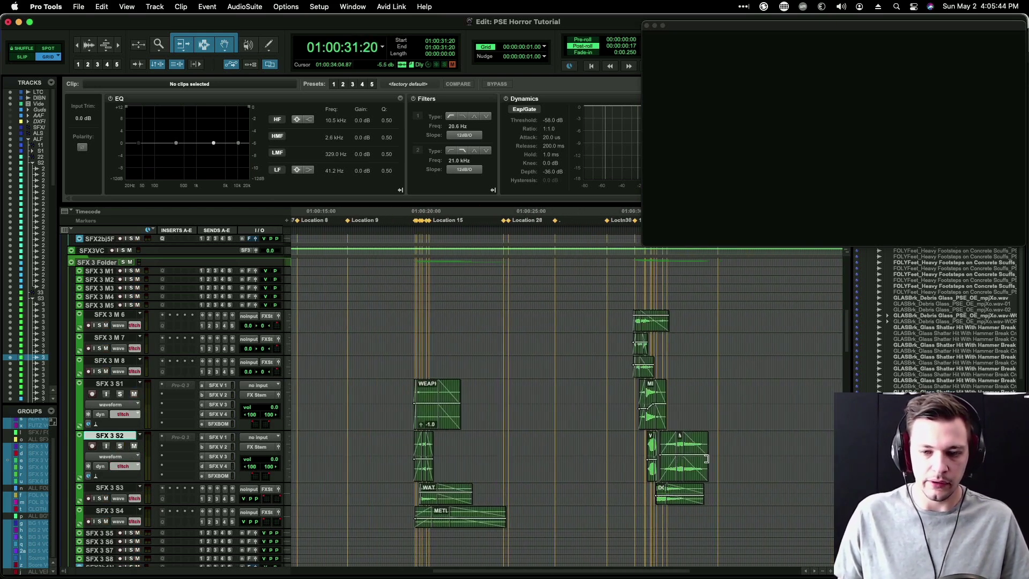
click(678, 477)
scroll(679, 475, down, 10)
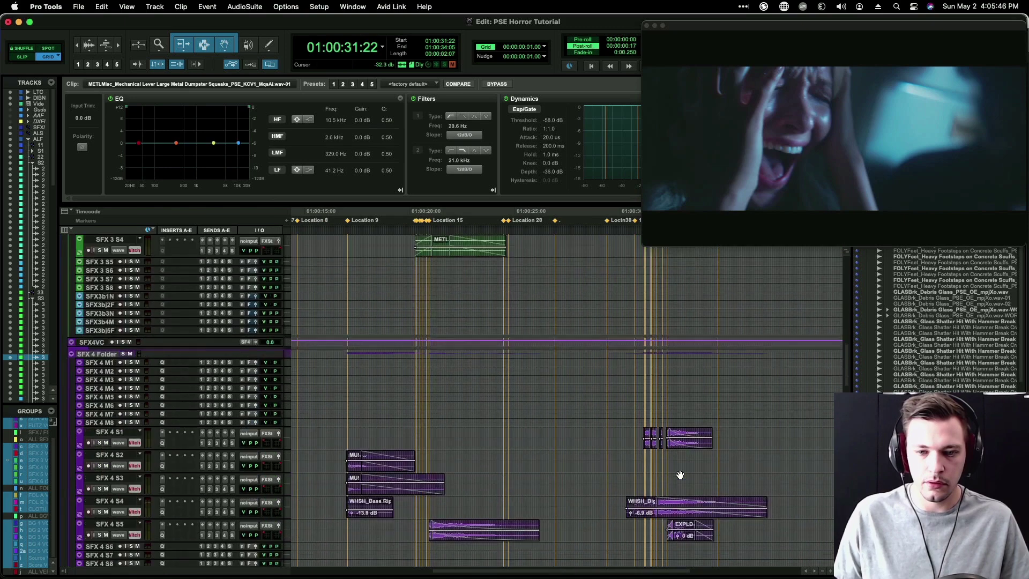
scroll(681, 482, up, 15)
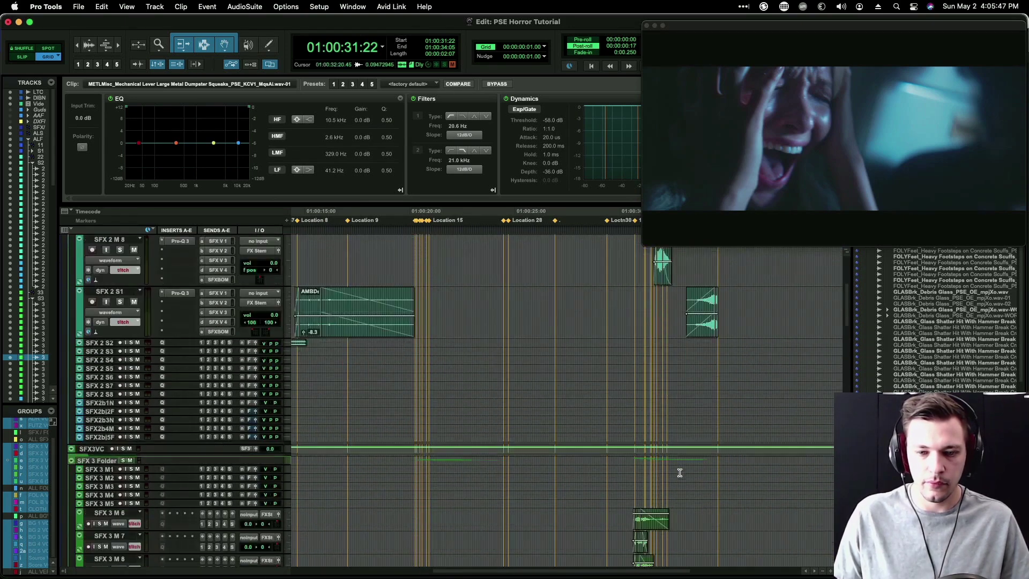
scroll(686, 509, up, 8)
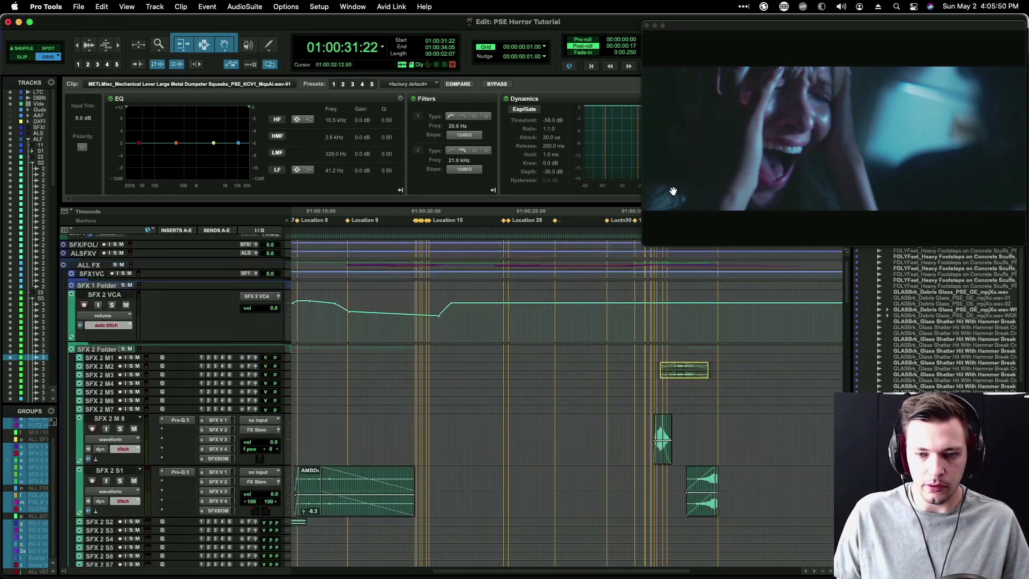
drag(695, 439, 695, 431)
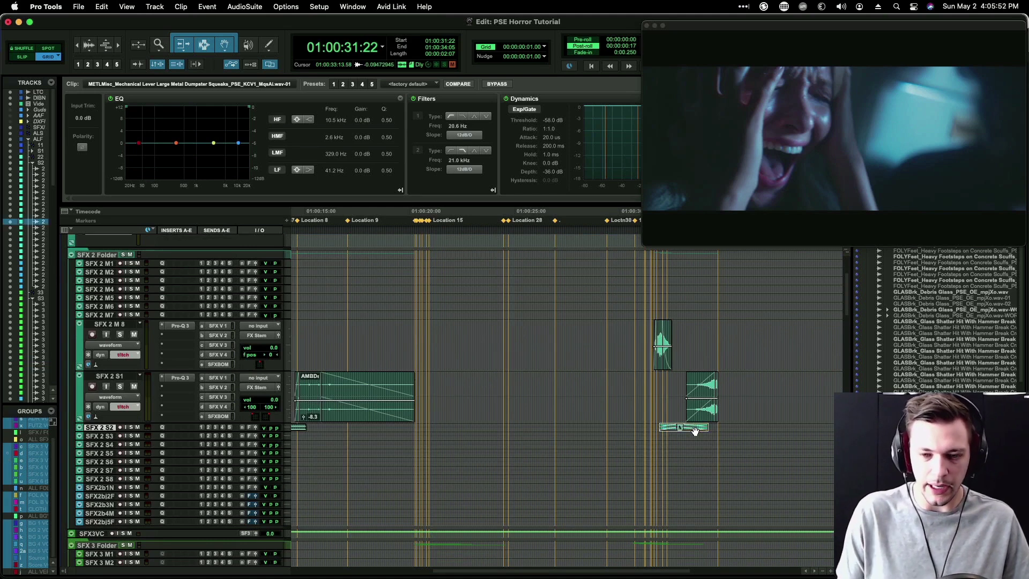
Step: Enlarge the SFX 2 S2 and SFX 2 S3 tracks and duplicate the Mechanical Lever clip onto SFX 2 S3 at 01:00:31:22
key(shift+semicolon)
key(ctrl+Down)
key(ctrl+Down)
key(t)
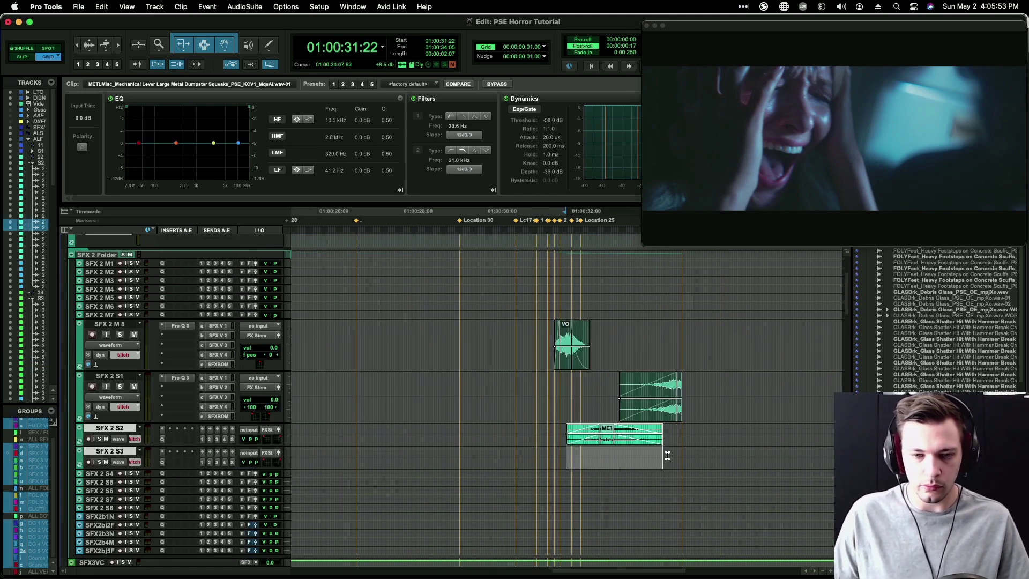
scroll(666, 456, right, 1)
click(666, 457)
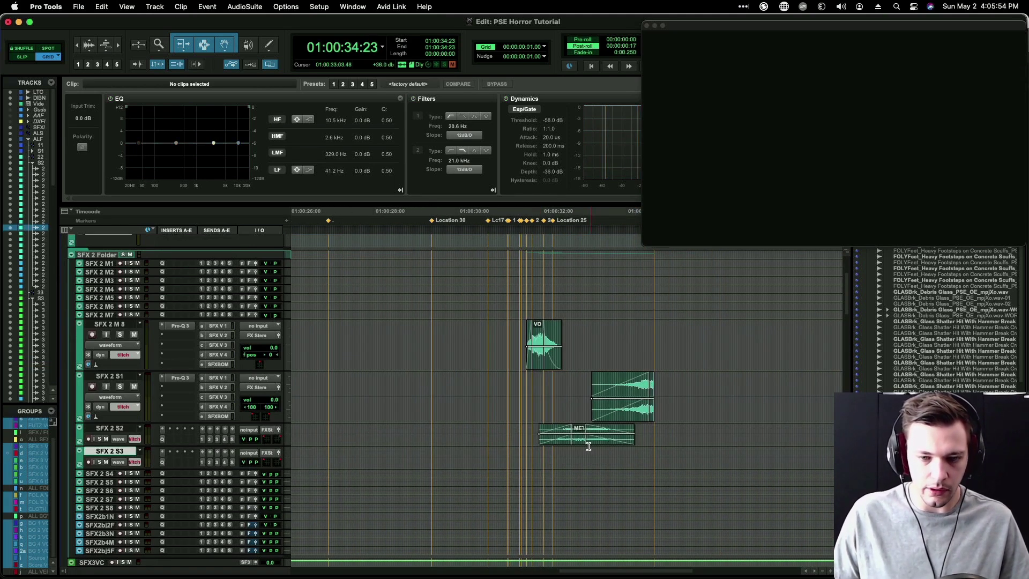
drag(585, 441, 580, 456)
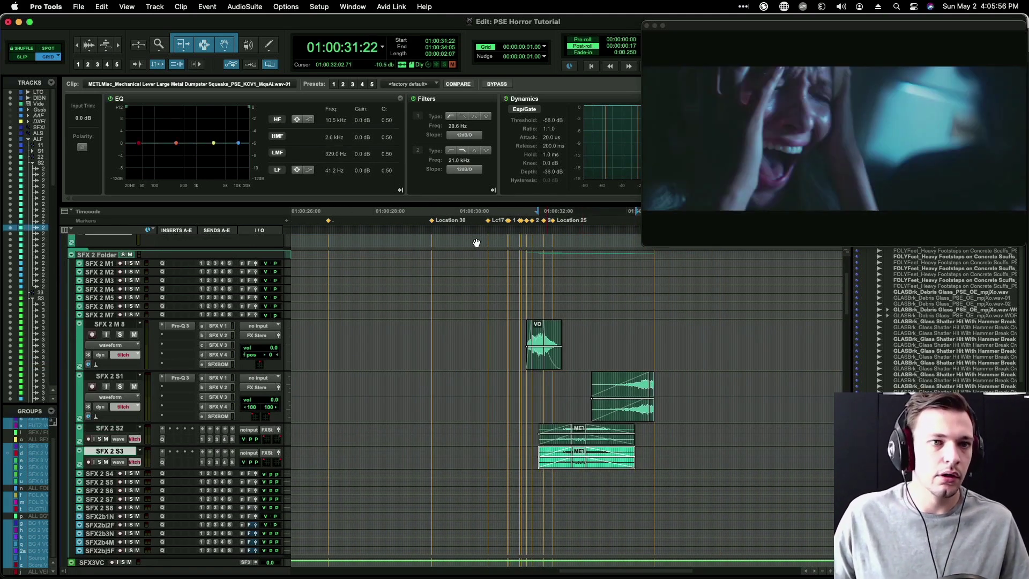
Step: Try to pitch the duplicated clip on SFX 2 S3 down 12 semitones with Pitch 'n Time Pro
click(245, 6)
click(257, 78)
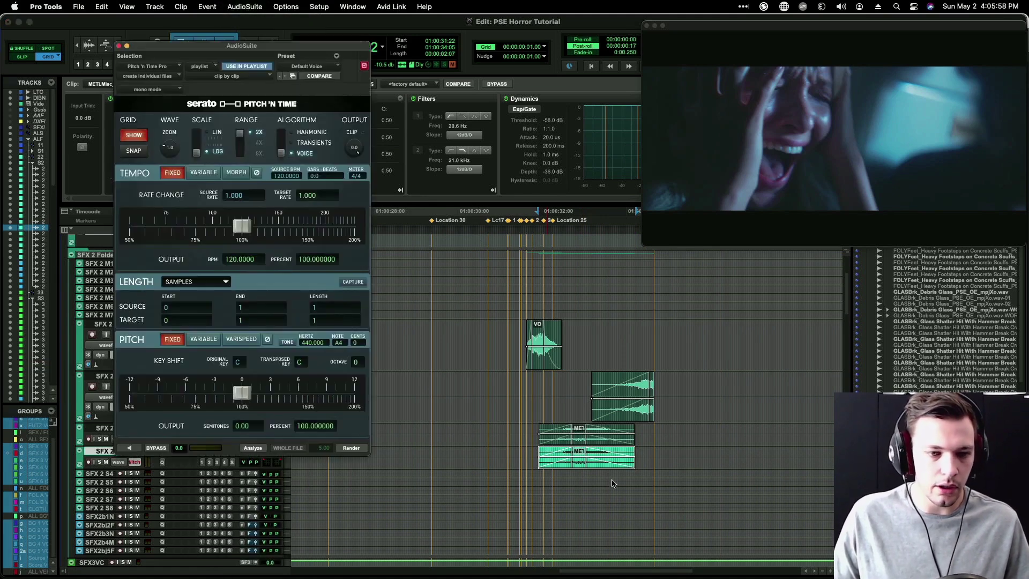
drag(234, 401, 60, 371)
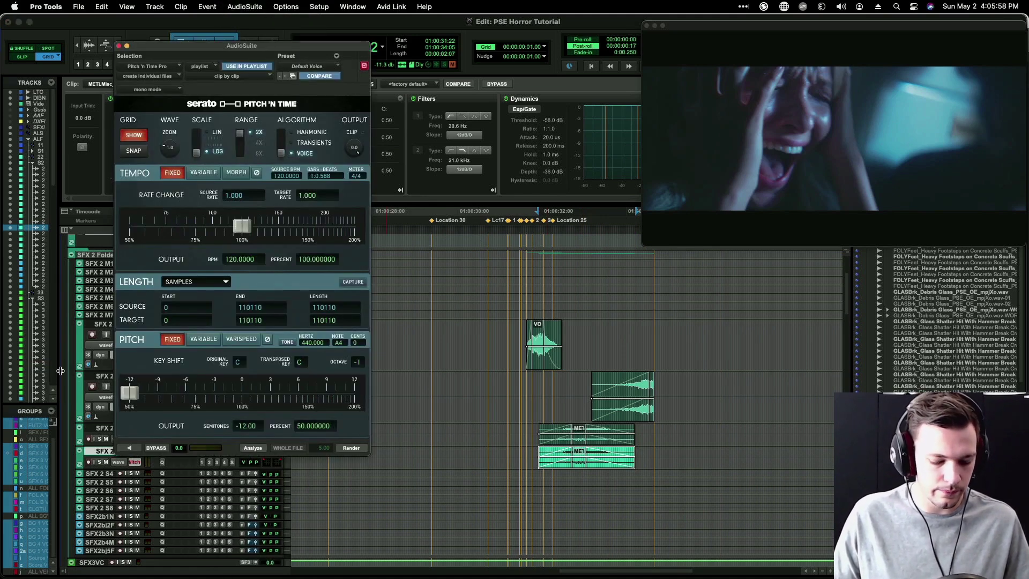
click(352, 448)
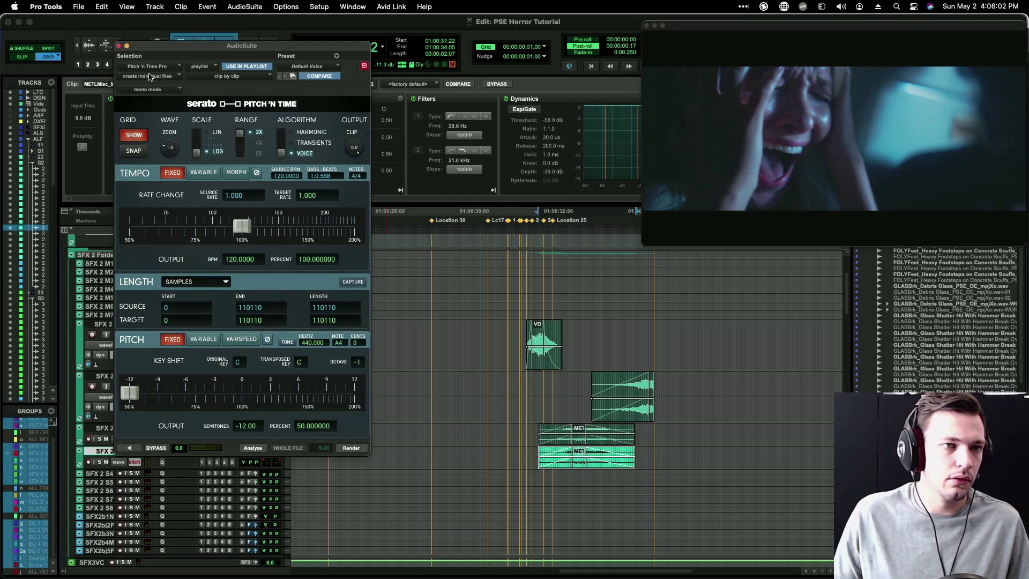
click(123, 47)
Step: Render the duplicated Mechanical Lever clip on SFX 2 S3 through the reFuse Lowender bass synthesis plug-in
click(244, 7)
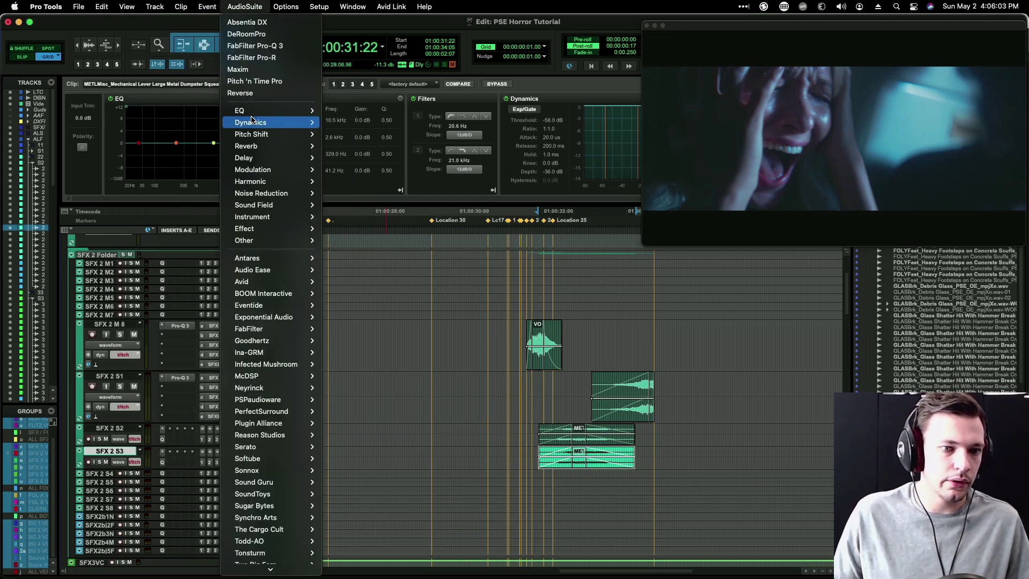
mouse_move(263, 567)
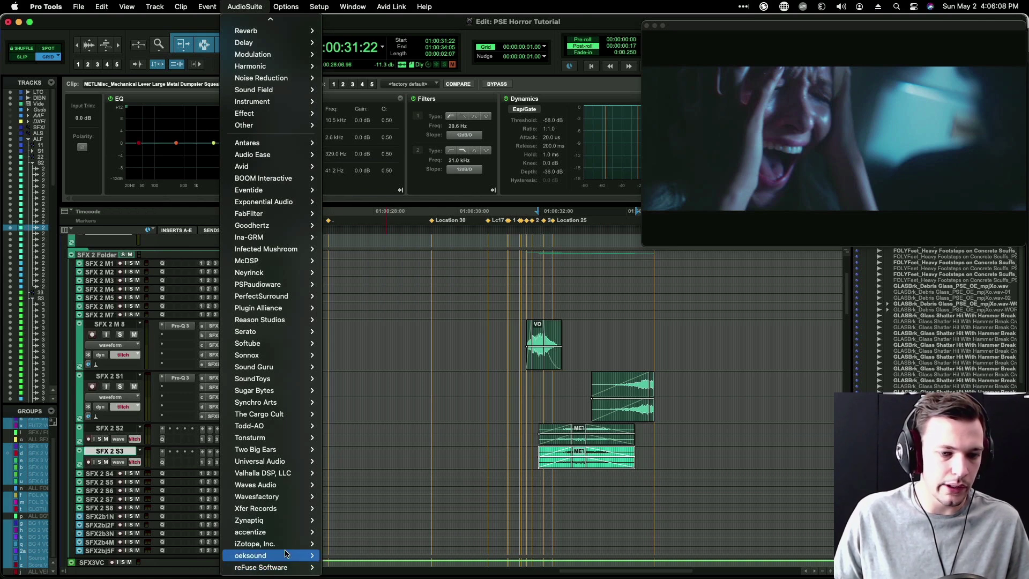
click(343, 567)
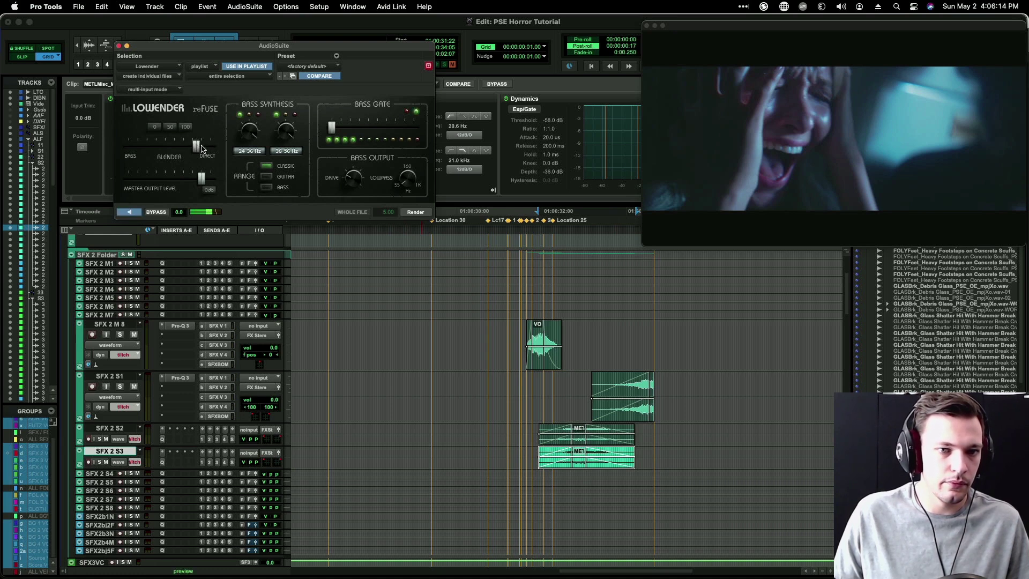
click(409, 212)
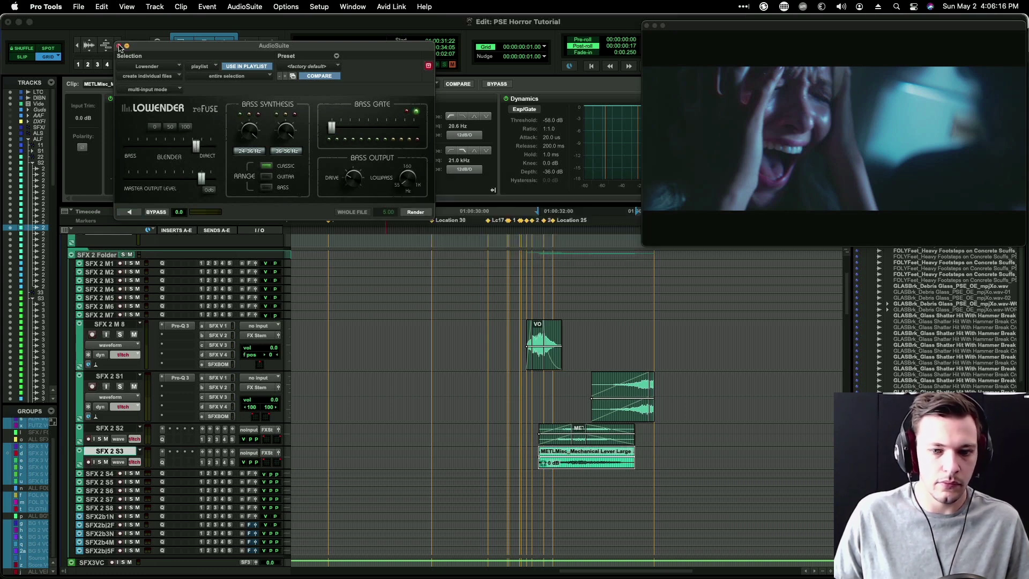
Step: Add a fade-in up to 01:00:32:09 on the Lowender-processed clip and play the sequence from 01:00:29:02
click(557, 451)
key(d)
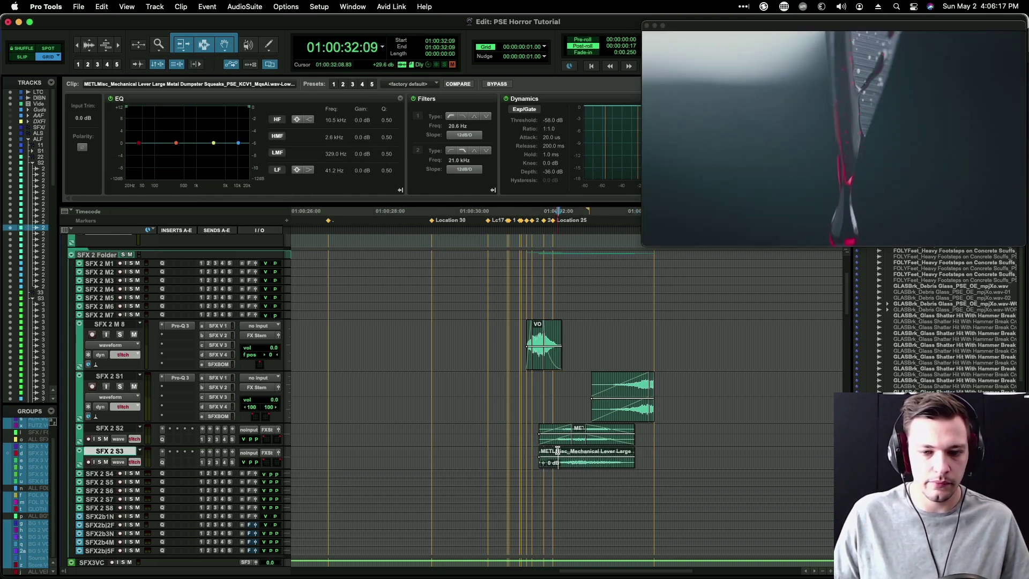
click(420, 454)
key(space)
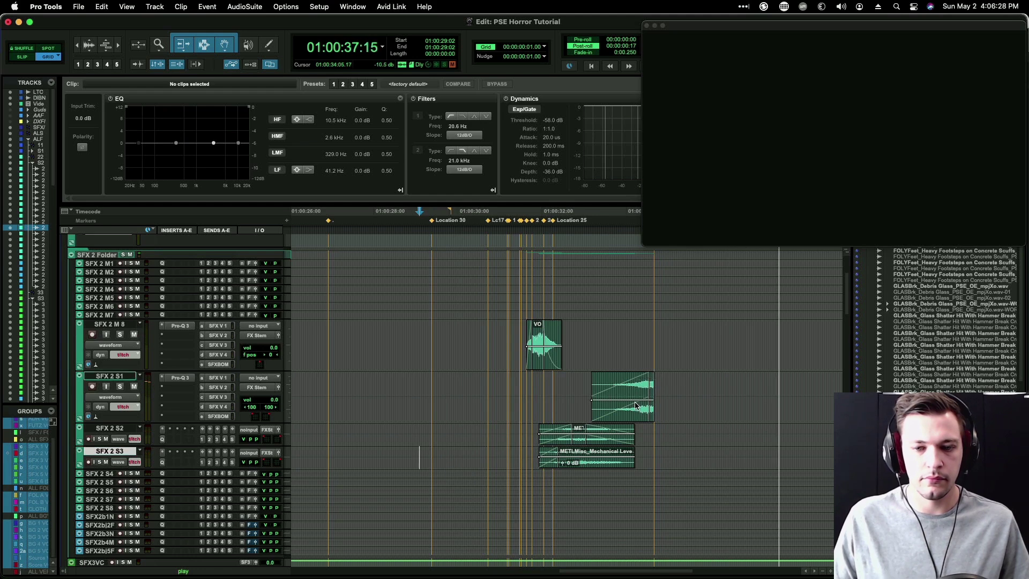
key(space)
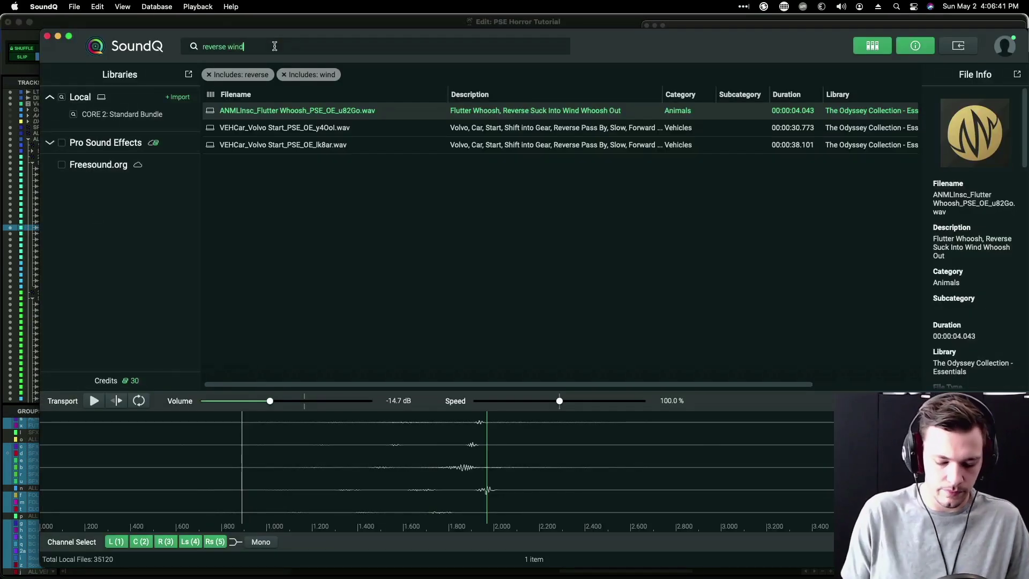
Step: Search the SoundQ library for "pink noise"
click(275, 46)
text(pink noise)
key(Return)
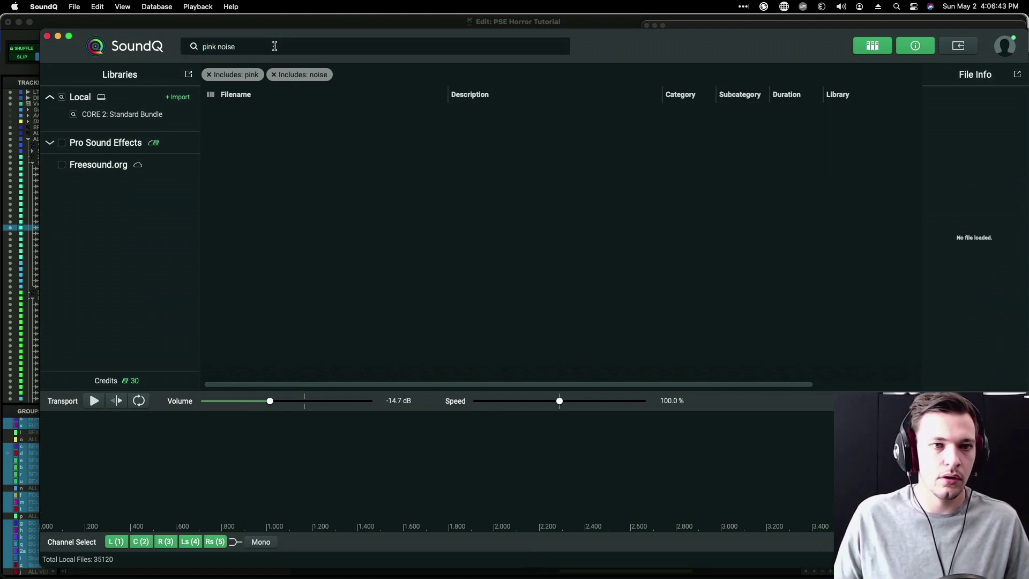
Step: Search the SoundQ library for "wind gust" and preview the Wild Winds Blustery and Wind Through Pine Trees files with a louder preview volume
click(279, 47)
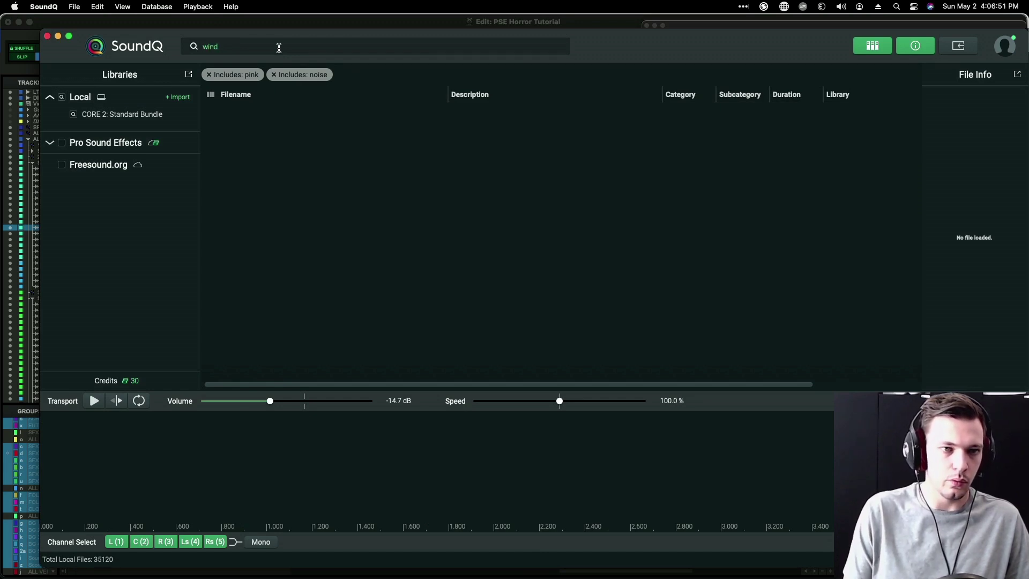
key(Return)
click(475, 151)
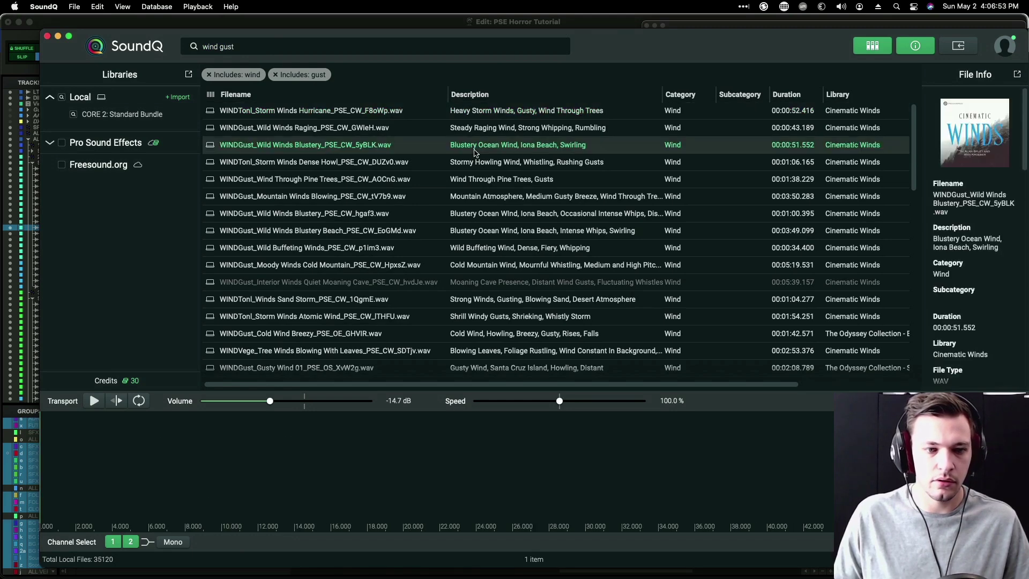
drag(269, 401, 304, 401)
click(478, 183)
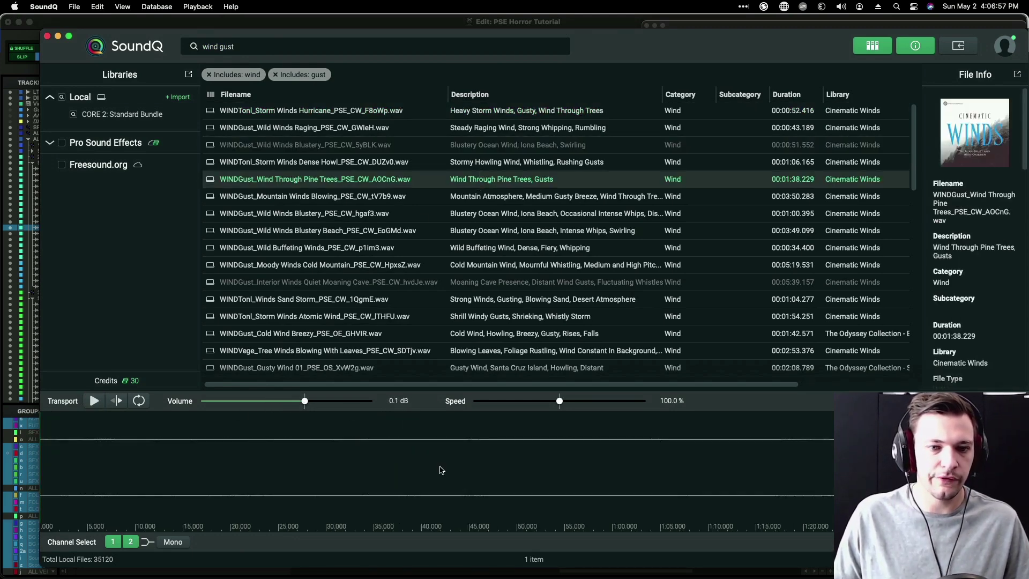
Step: Audition the Storm Winds Atomic Wind file against neighbouring results and select a passage of about 7 seconds in its waveform
click(487, 318)
click(180, 457)
drag(304, 401, 300, 401)
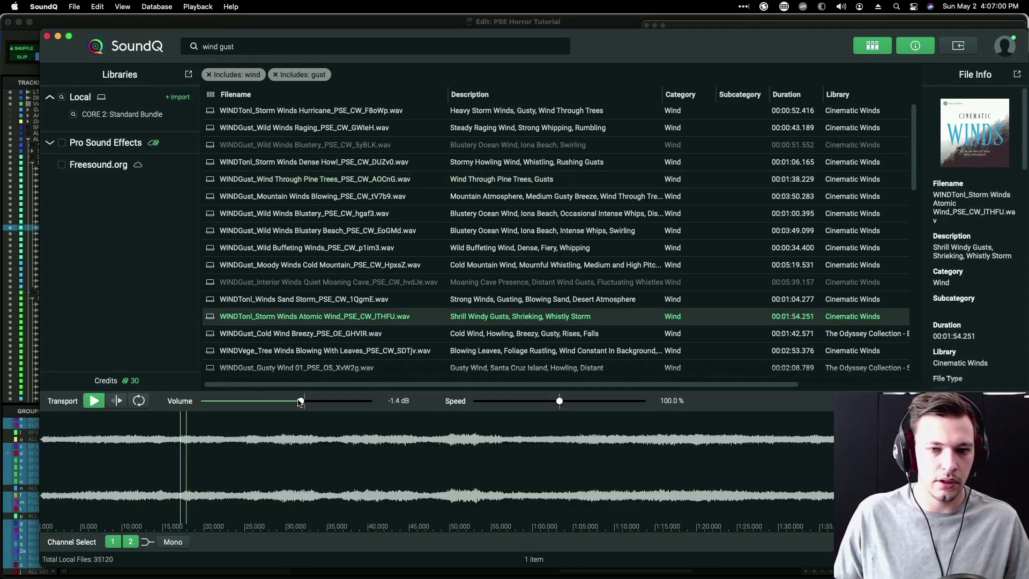
click(464, 301)
click(456, 334)
key(Up)
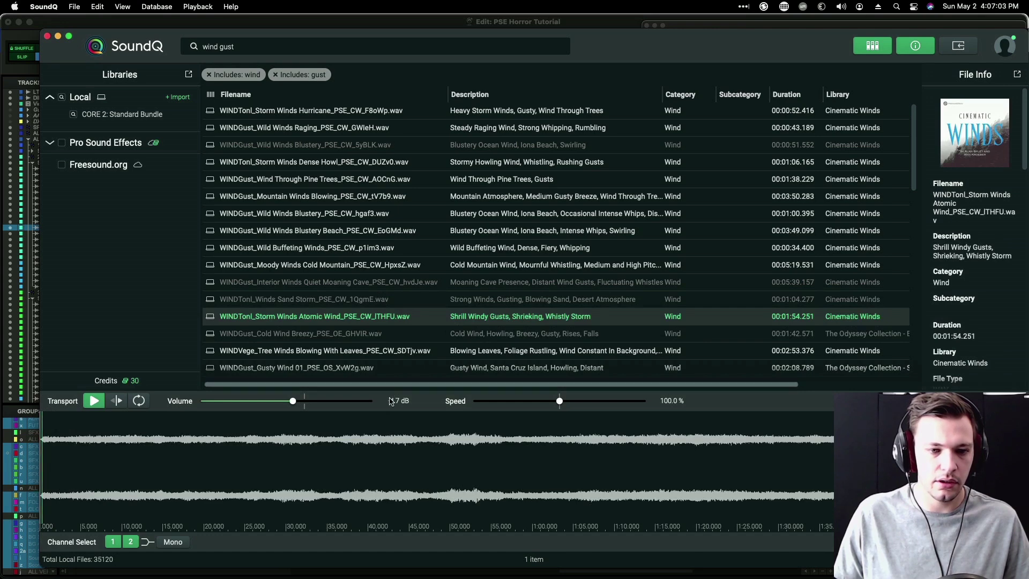
drag(297, 407, 298, 406)
click(251, 450)
click(231, 460)
drag(202, 460, 259, 454)
Step: Transfer the selected Storm Winds Atomic Wind passage to SFX 2 S4 at 01:00:31:21 in the Pro Tools session
key(super+Tab)
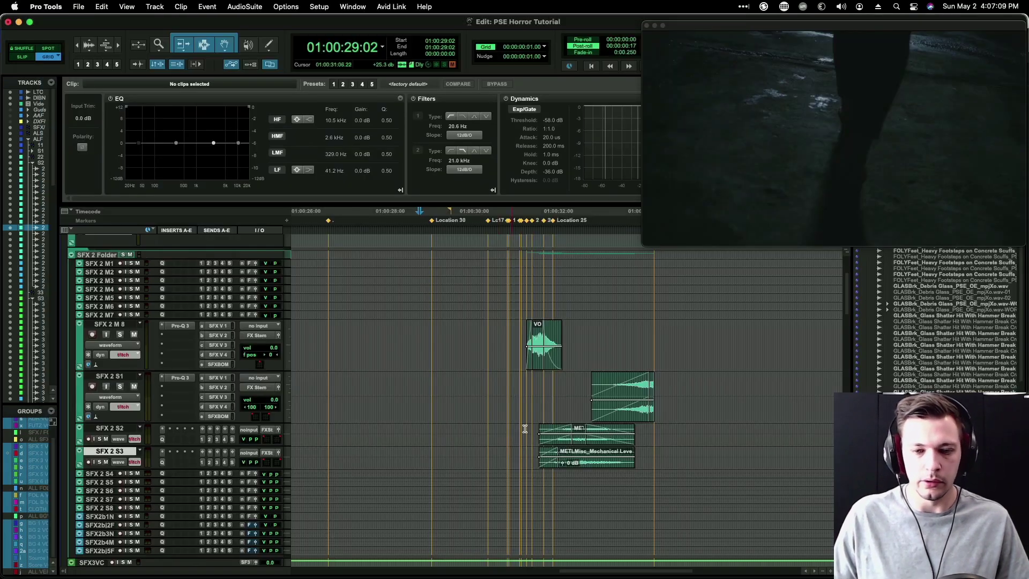
click(537, 474)
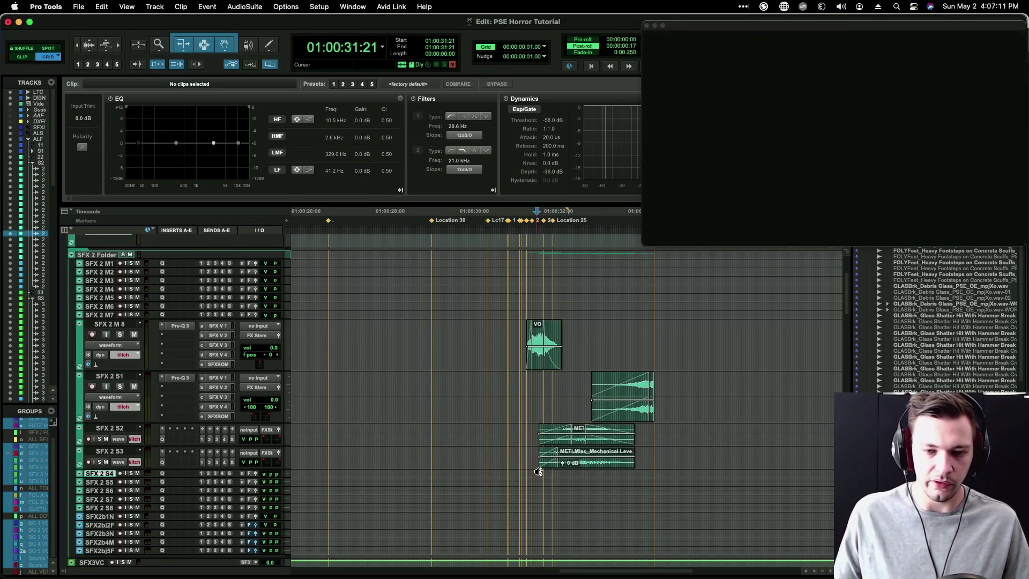
key(ctrl+Up)
key(ctrl+Up)
key(super+Tab)
key(s)
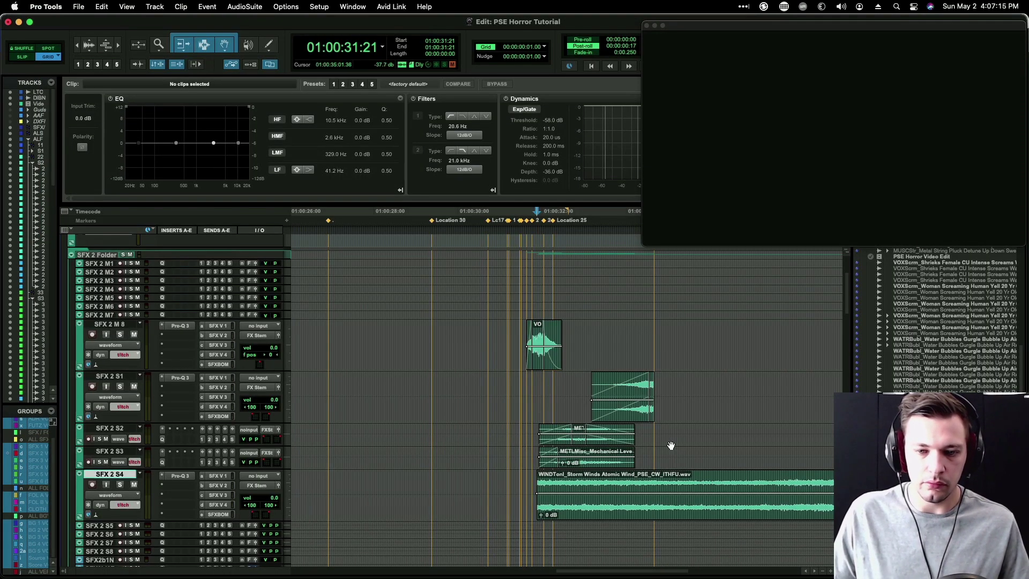
Step: Trim the end of the wind clip on SFX 2 S4 to 01:00:36:08 and move the clip to start at 01:00:30:05
drag(672, 450, 681, 349)
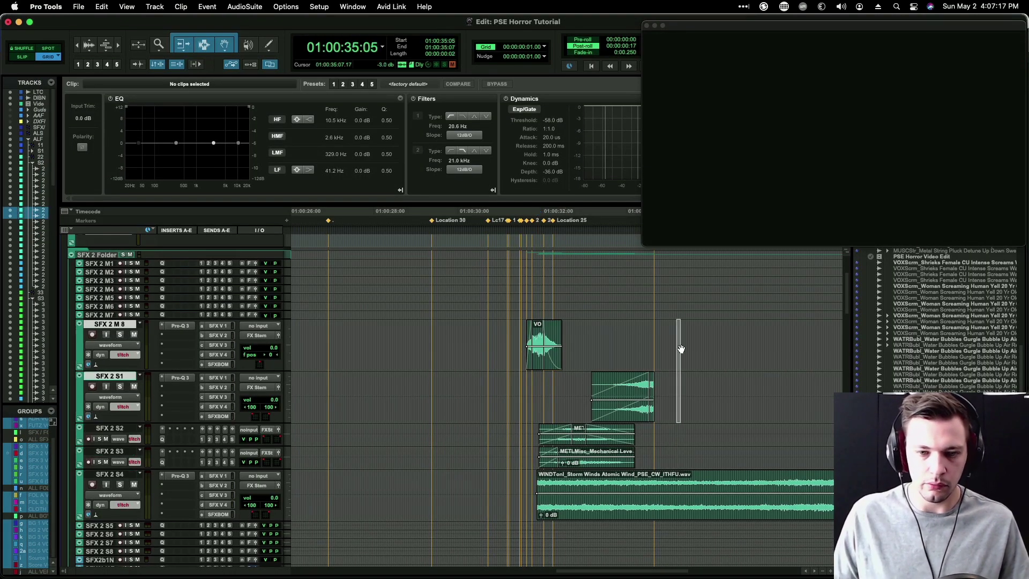
key(ctrl+Down)
scroll(673, 364, right, 5)
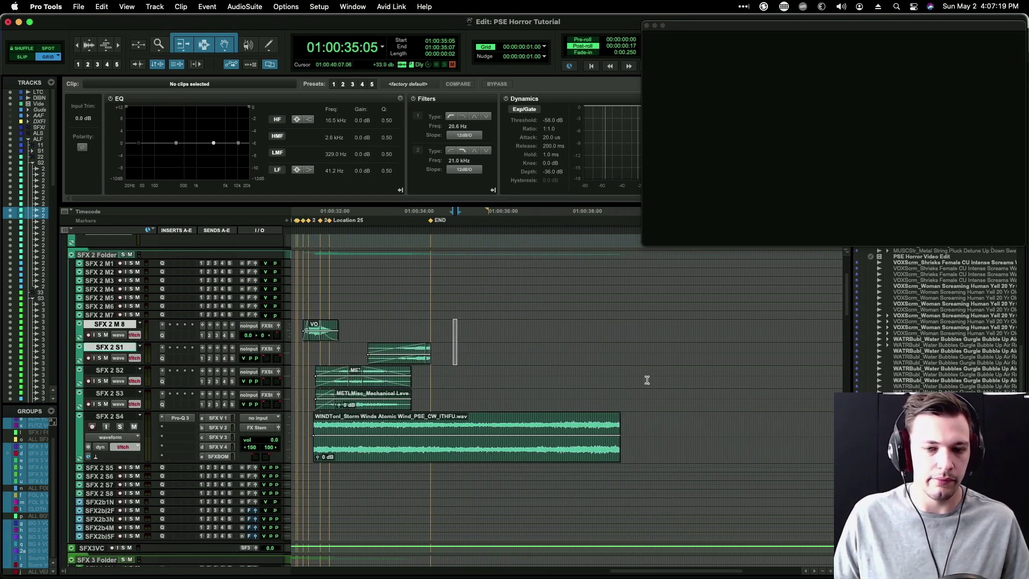
click(501, 421)
scroll(482, 428, left, 6)
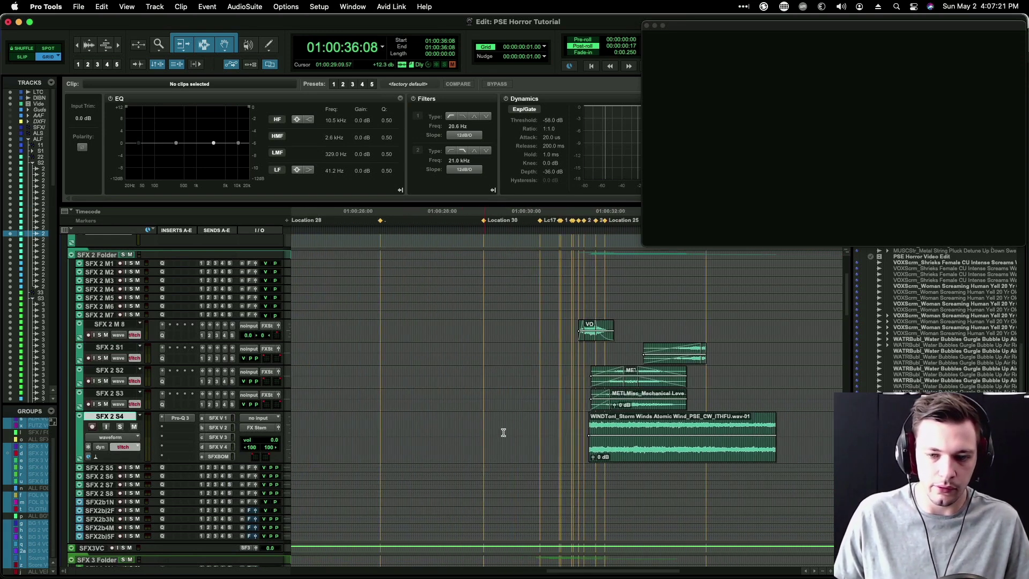
drag(655, 461, 586, 448)
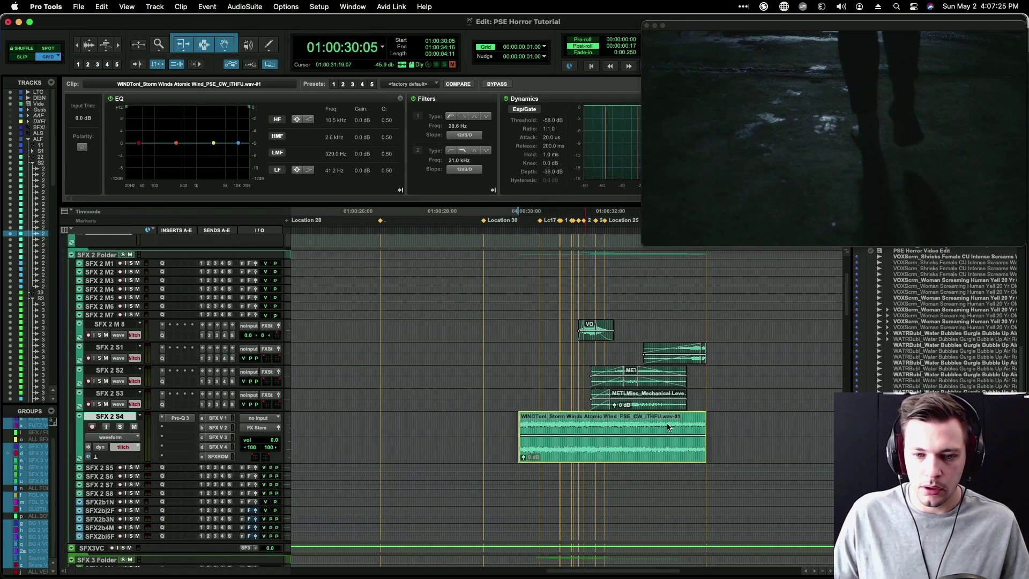
Step: Add a long fade-in across most of the wind clip on SFX 2 S4 and set its clip gain to -17.4 dB
click(678, 423)
key(d)
key(Tab)
key(t)
key(t)
key(t)
drag(560, 416, 549, 440)
key(r)
key(r)
key(r)
double_click(549, 454)
scroll(454, 456, up, 3)
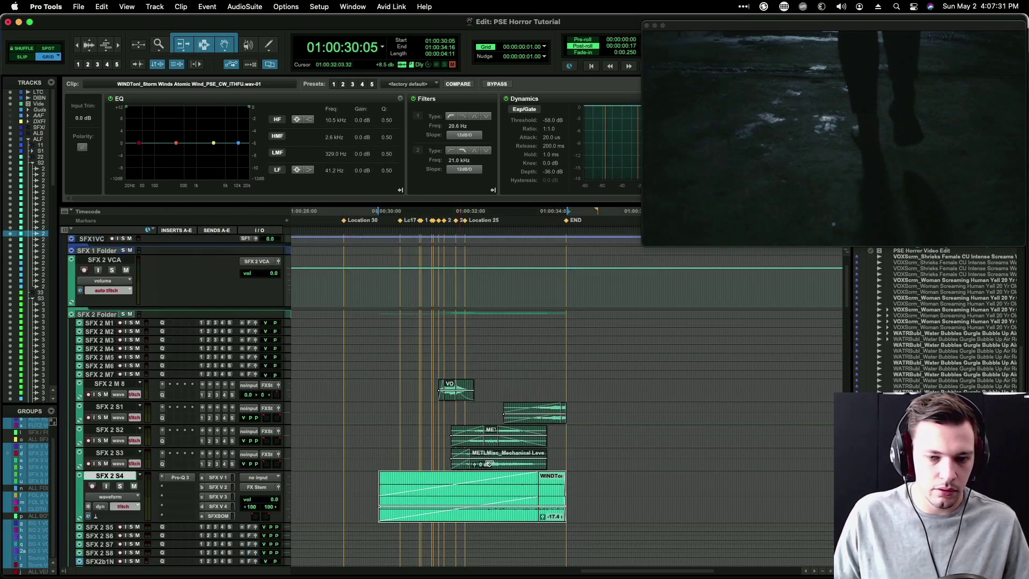
Step: Open the Pro-Q 3 insert on SFX 2 S4 and lower its high-cut filter to about 312 Hz
click(185, 479)
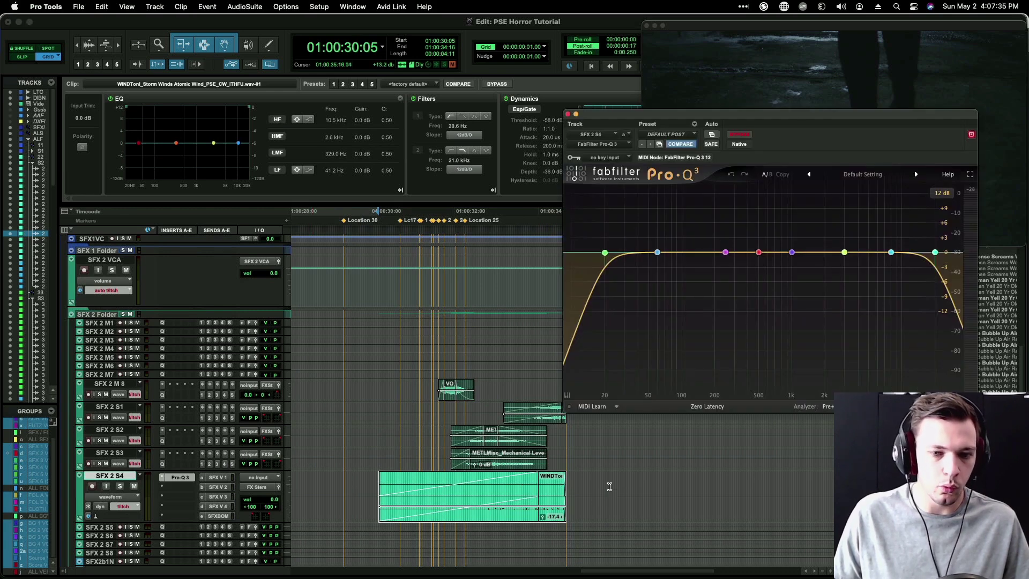
scroll(592, 480, down, 5)
click(556, 417)
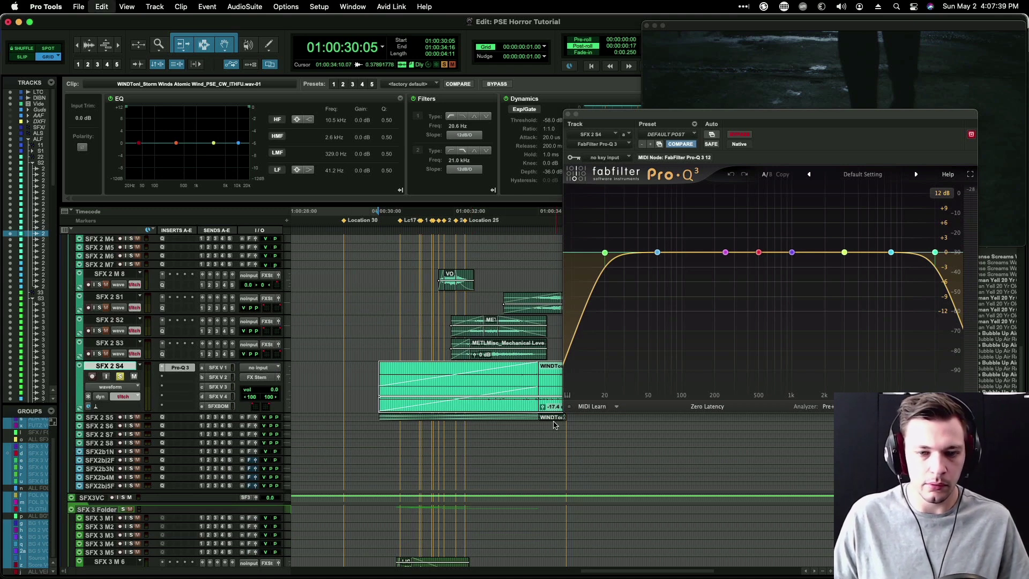
key(super+z)
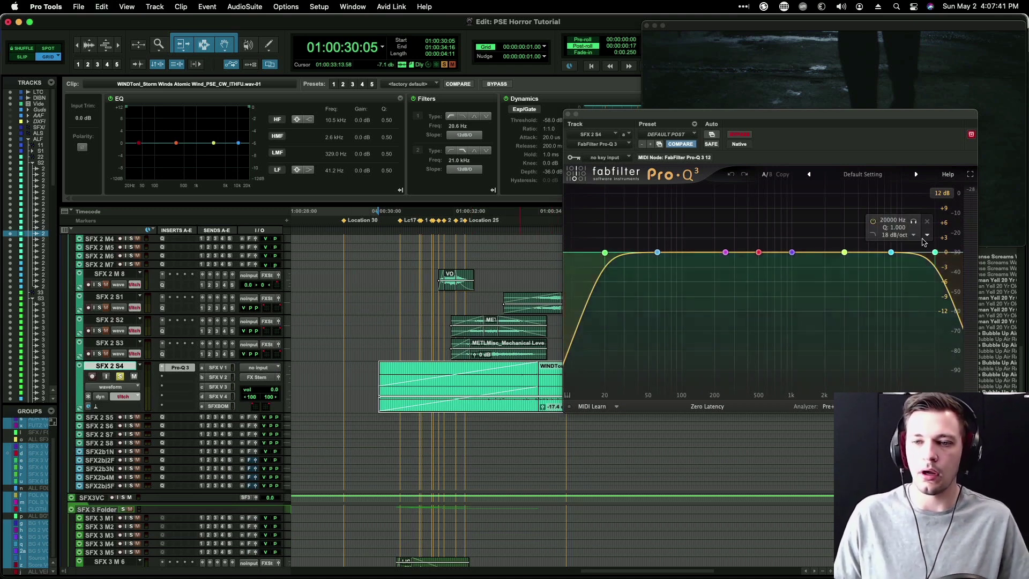
drag(934, 252, 736, 258)
scroll(464, 366, right, 5)
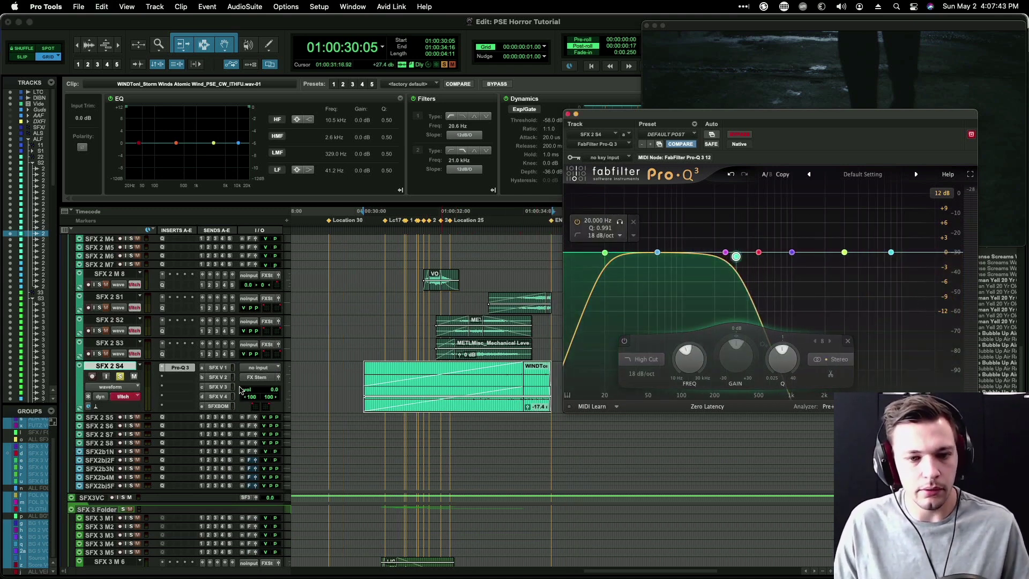
scroll(463, 365, left, 3)
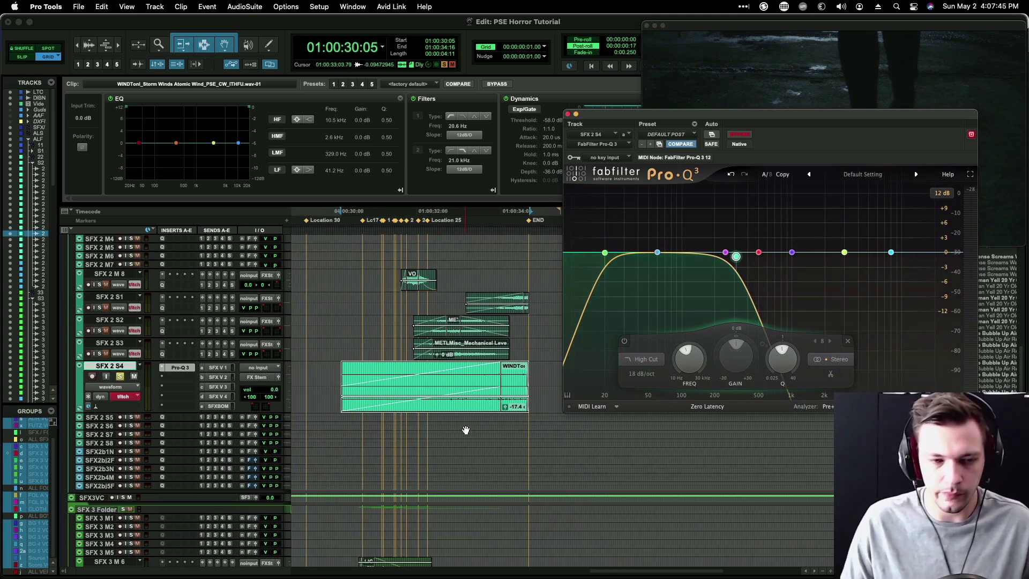
mouse_move(738, 255)
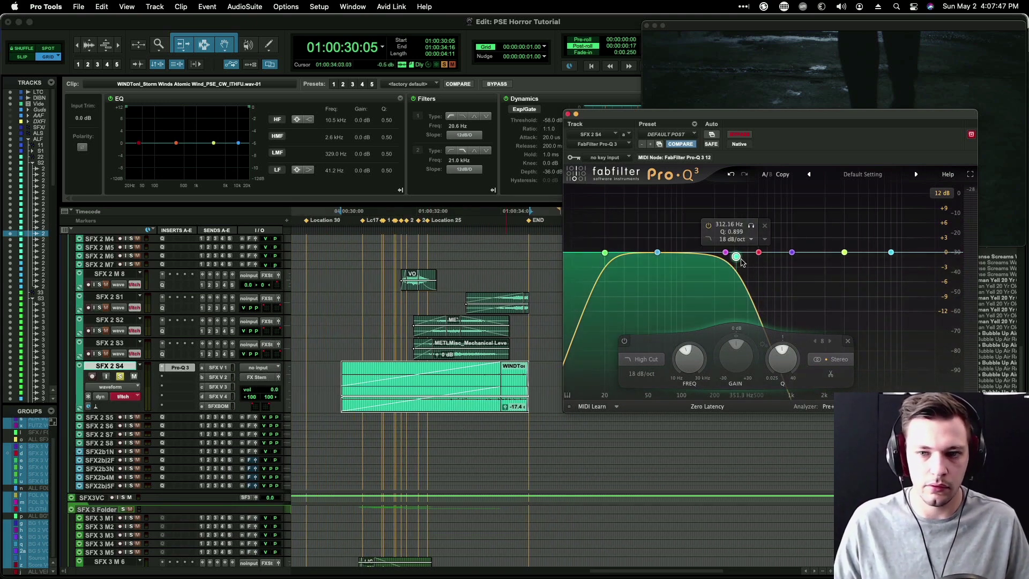
Step: Record Pro-Q 3 moves of the high cut, bell and low shelf while the wind plays, and raise its clip gain to -5.8 dB
drag(737, 257, 917, 223)
key(space)
mouse_move(726, 252)
mouse_down()
mouse_move(729, 228)
mouse_move(712, 198)
mouse_move(718, 158)
mouse_move(724, 247)
mouse_up()
click(658, 252)
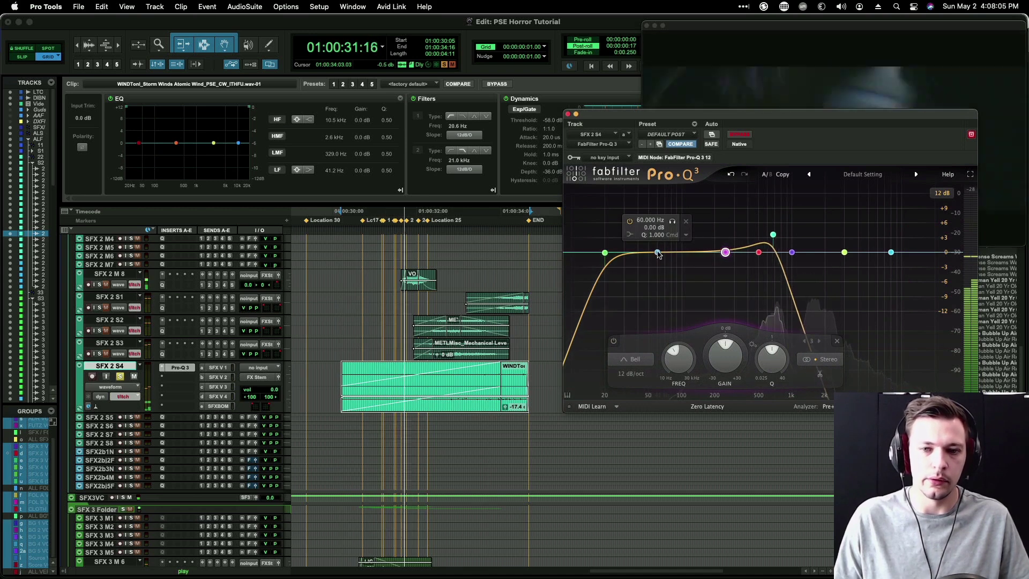
drag(659, 254, 745, 125)
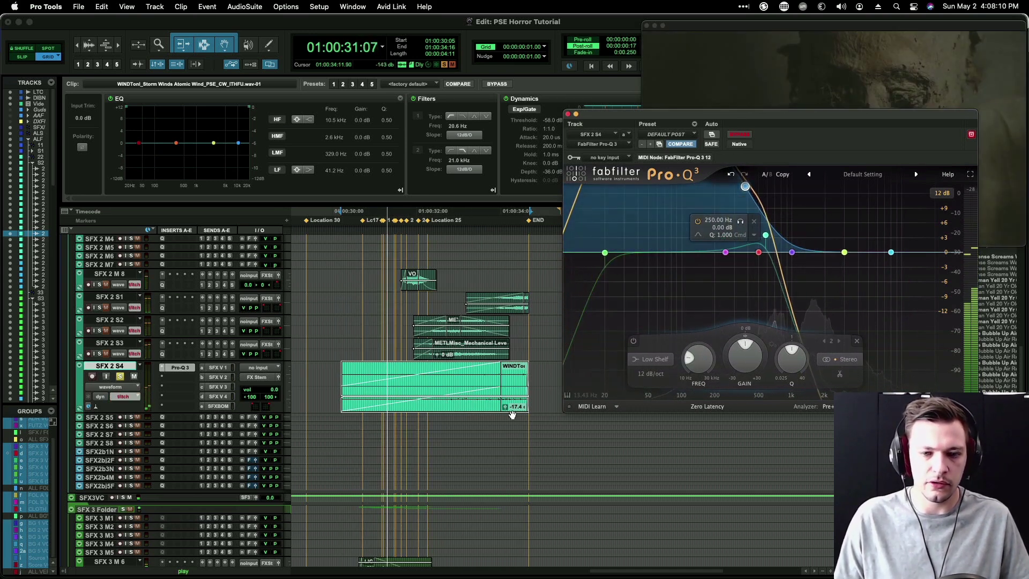
key(space)
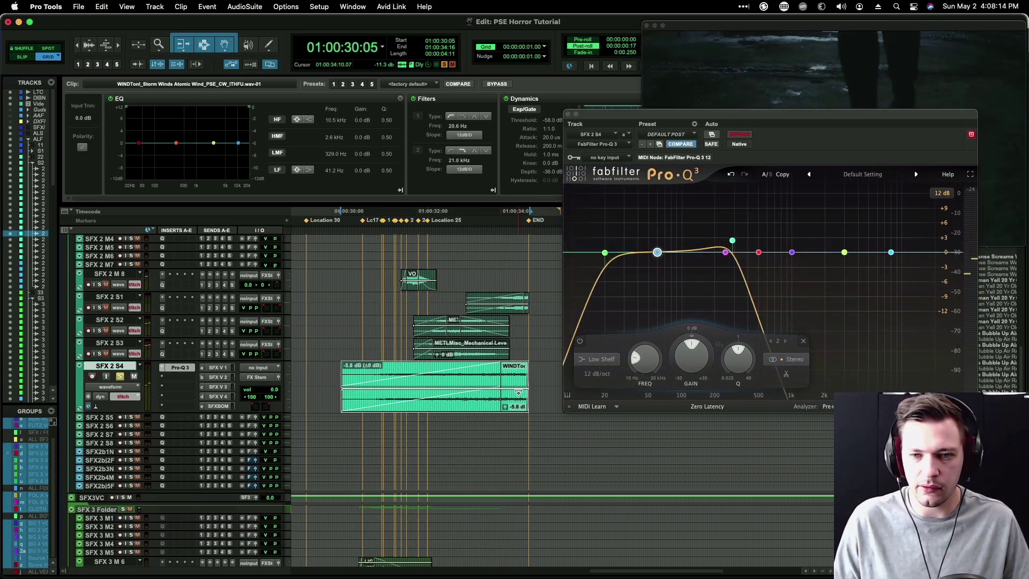
Step: Record a moving dip with Pro-Q 3's 500 Hz bell band while the wind clip on SFX 2 S4 plays
click(759, 254)
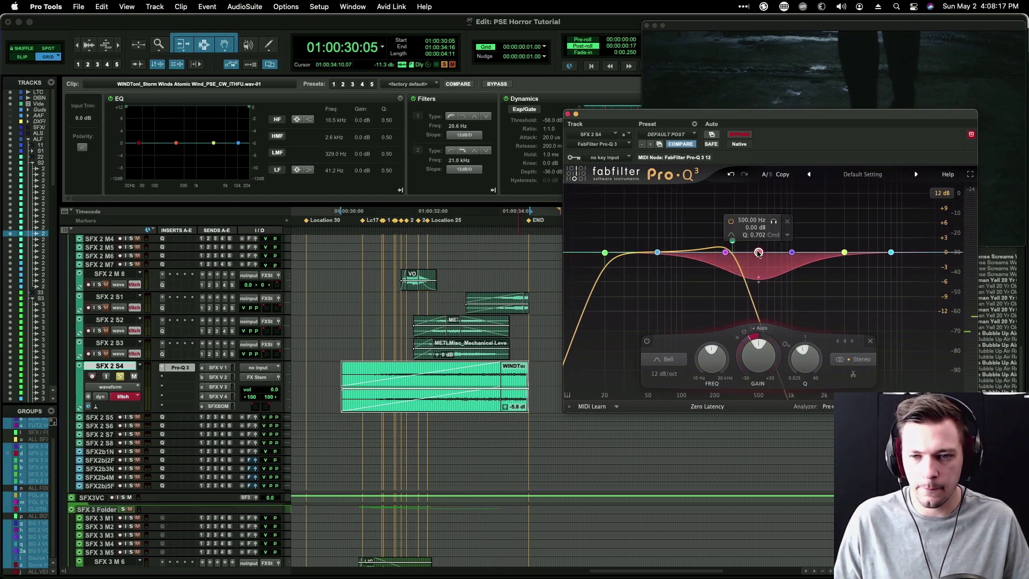
mouse_move(762, 255)
mouse_down()
mouse_move(802, 321)
mouse_move(804, 289)
mouse_move(740, 257)
mouse_move(794, 258)
mouse_move(775, 281)
mouse_move(787, 300)
mouse_move(766, 254)
mouse_up()
key(space)
key(space)
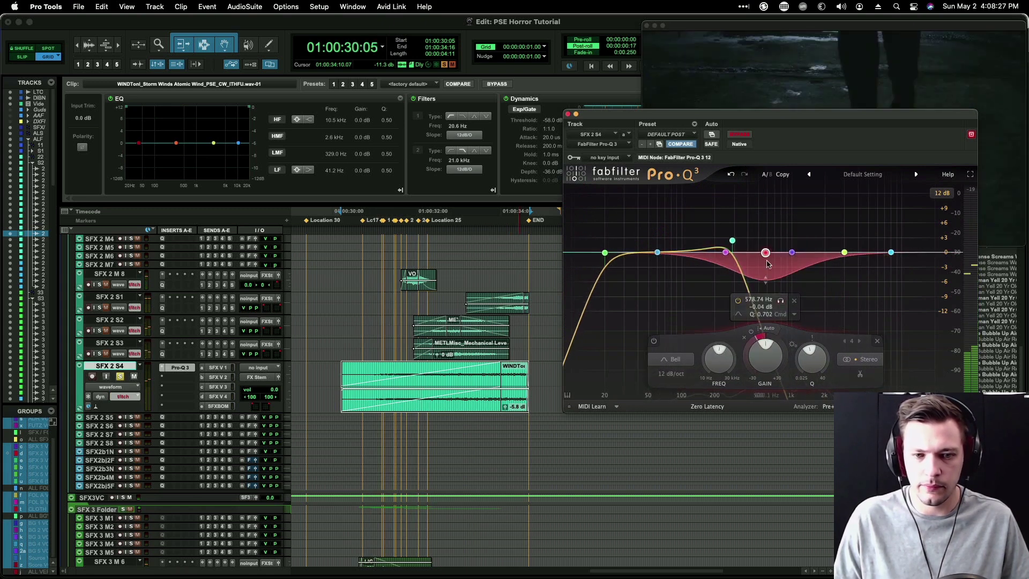
Step: Smooth SFX 2 S4's Band 4 Gain automation by deleting points across the middle of the wind clip, and return to waveform view
ctrl+super+click(768, 360)
drag(395, 401, 510, 401)
key(Delete)
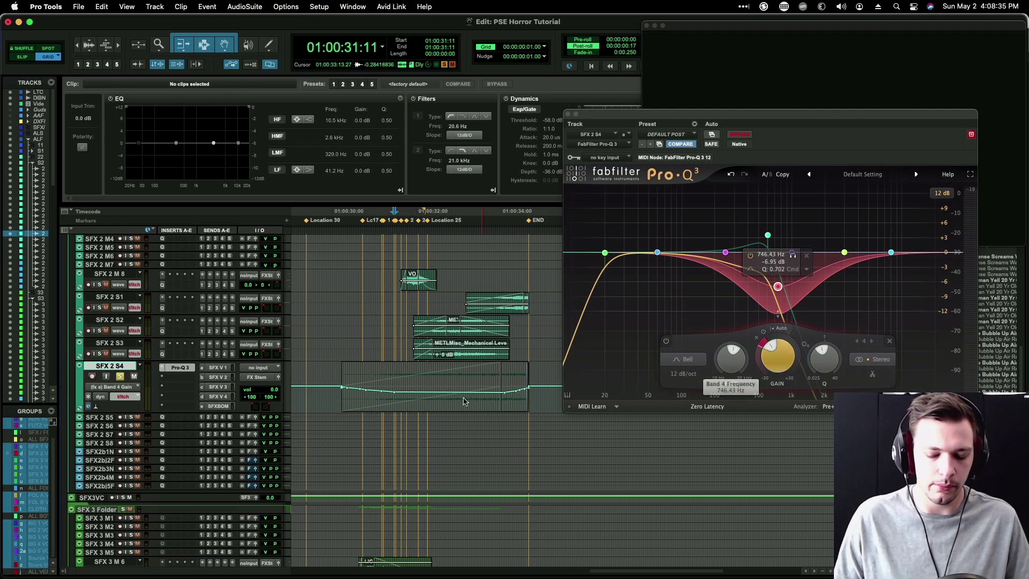
key(ctrl+minus)
click(331, 373)
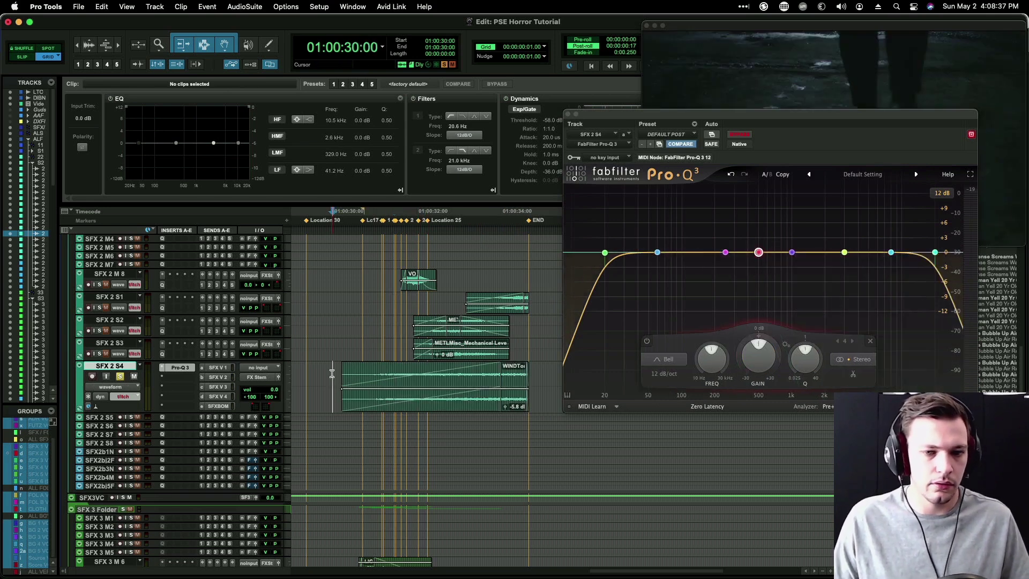
Step: Duplicate the wind clip onto SFX 2 S5, enlarge that track, and open the FabFilter Saturn 2 AudioSuite plug-in
drag(514, 404, 516, 420)
click(253, 6)
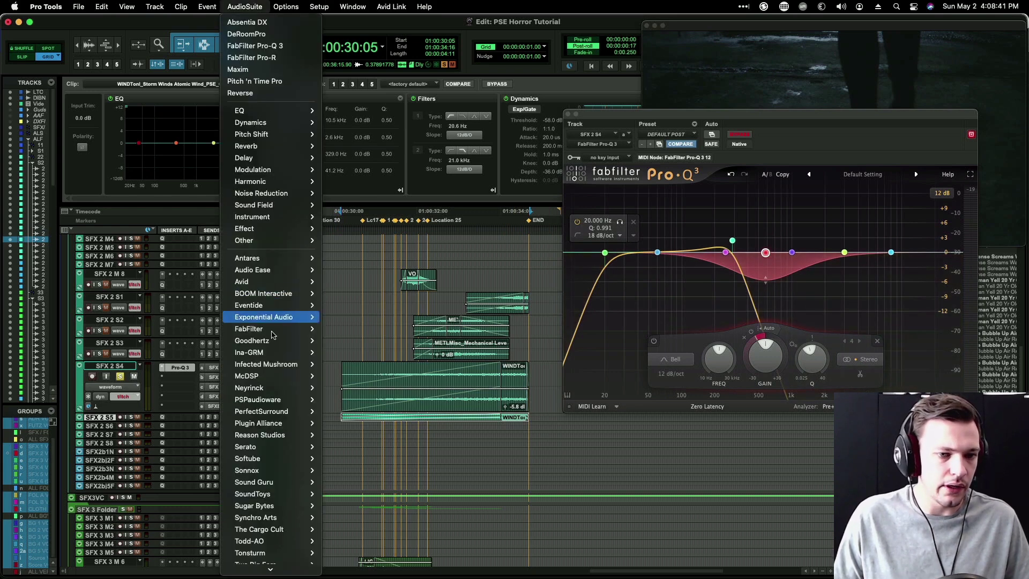
mouse_move(284, 328)
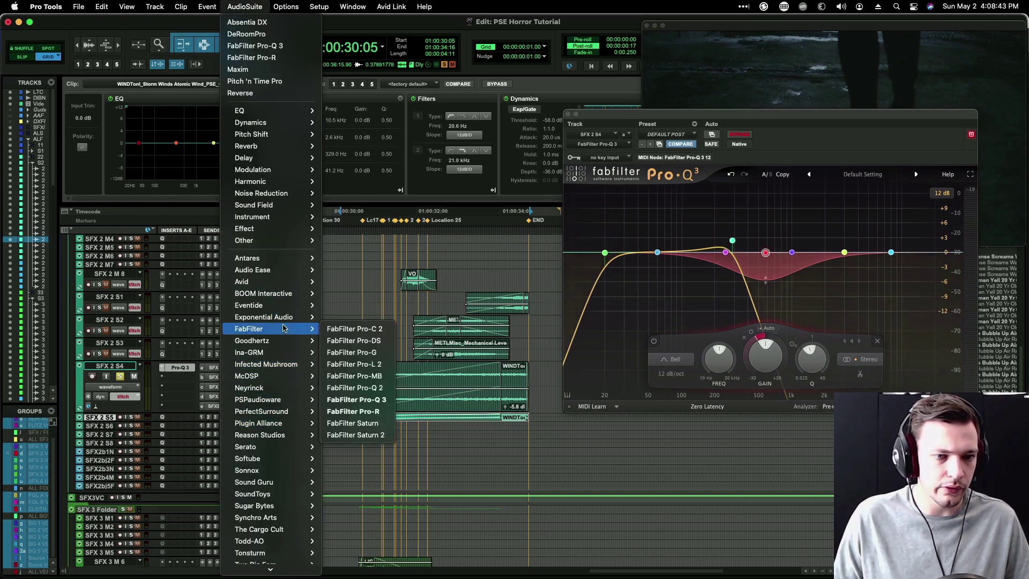
click(377, 435)
key(ctrl+Up)
key(ctrl+Up)
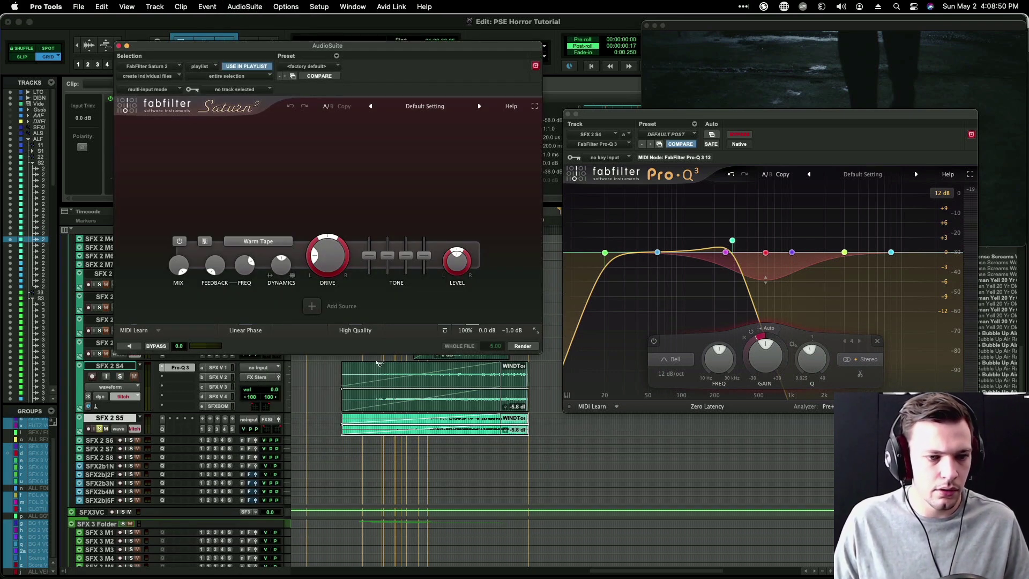
Step: Preview the duplicated wind clip through Saturn 2 with the Breakdown style and the drive raised to about 62%
drag(320, 276, 316, 218)
click(258, 241)
mouse_move(269, 305)
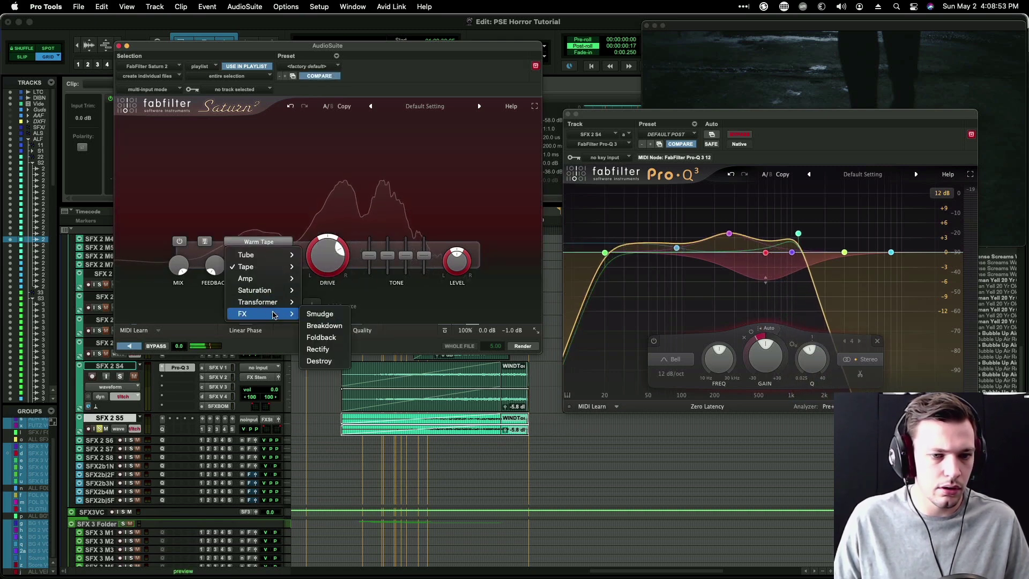
click(322, 325)
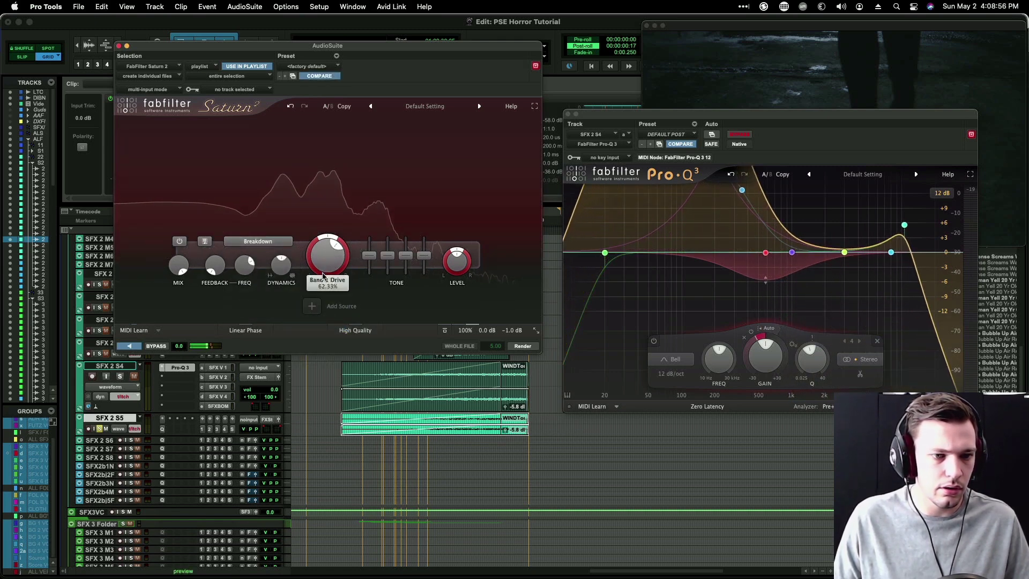
click(132, 348)
Step: Change Saturn 2's style to Heavy Saturation and preview the wind clip with the drive at about 73%
click(258, 241)
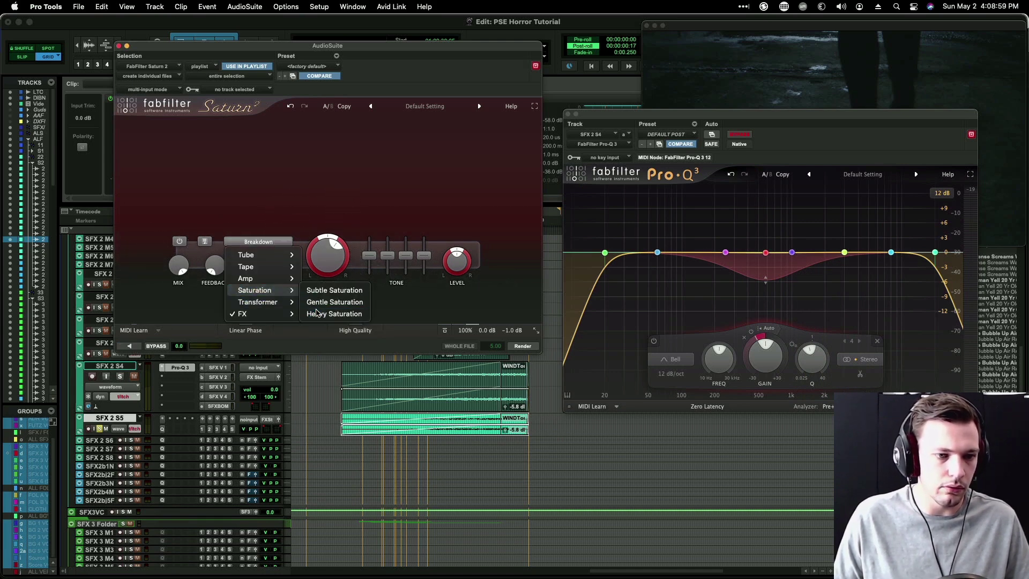
click(334, 314)
click(129, 346)
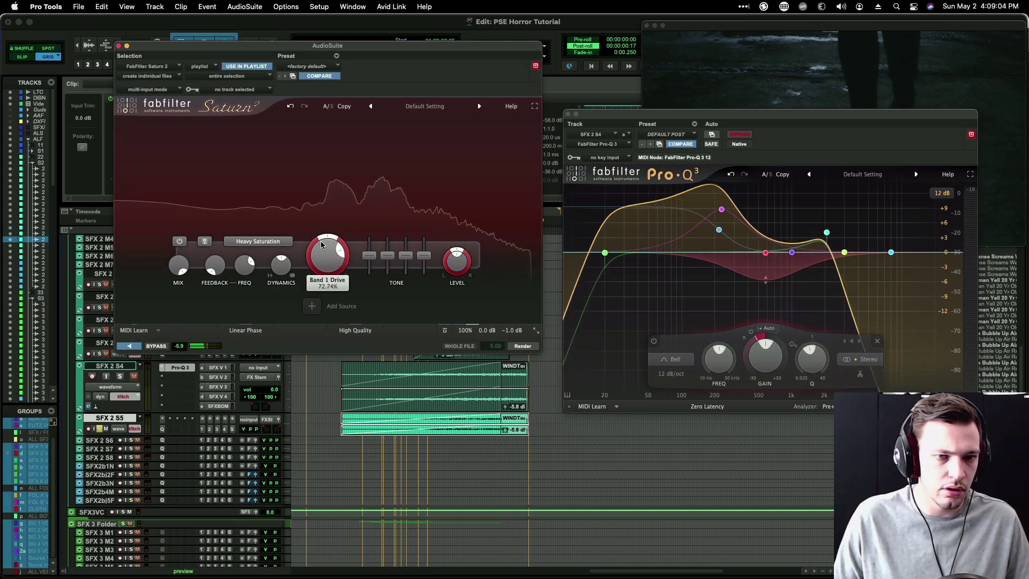
Step: Split Saturn 2 into three bands with the upper crossover at about 2.5 kHz, lowering the middle band's level and raising the lowest band's
click(365, 123)
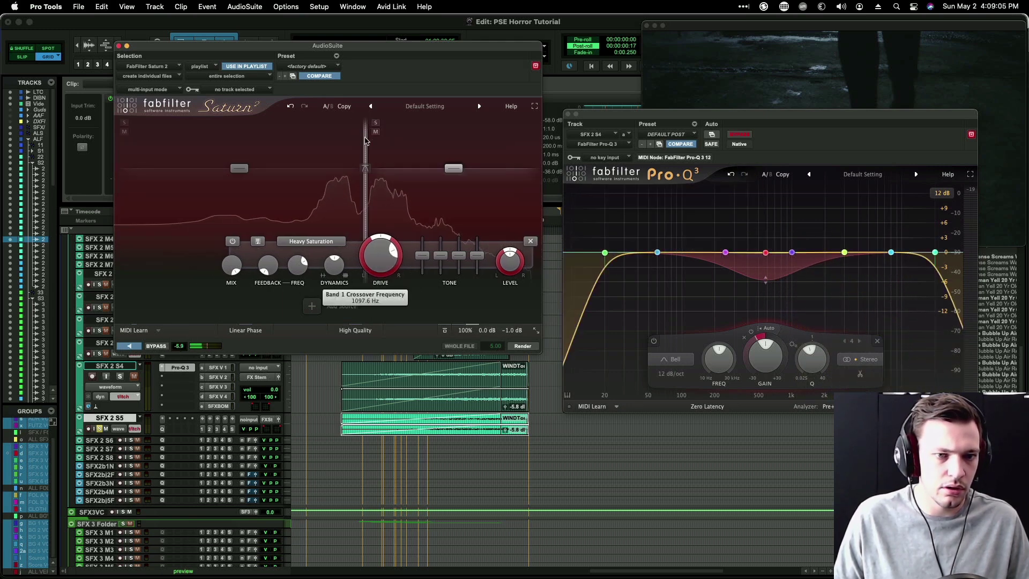
drag(365, 168, 304, 279)
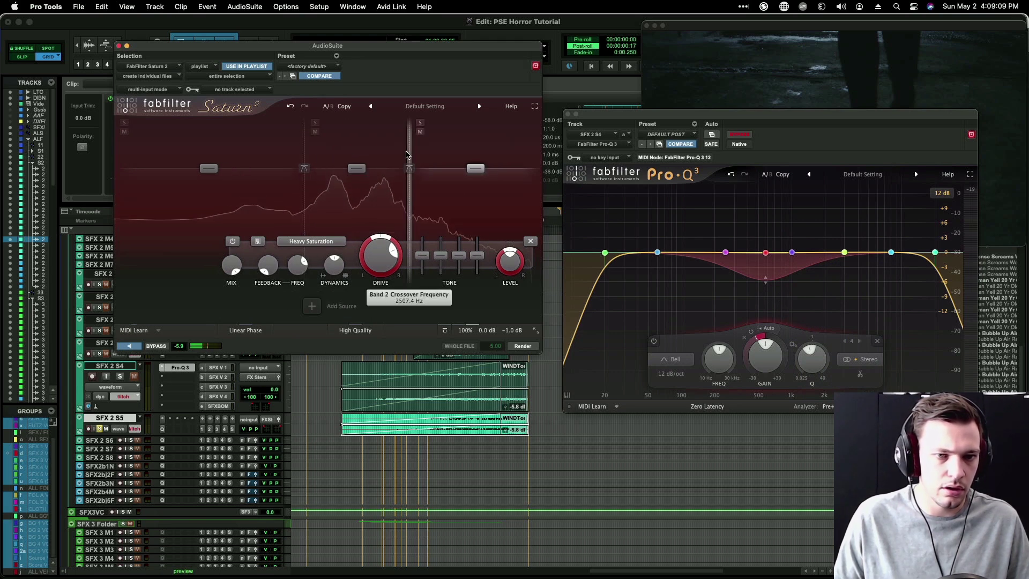
drag(357, 168, 356, 183)
mouse_move(216, 171)
mouse_down()
mouse_move(215, 143)
mouse_move(215, 160)
mouse_up()
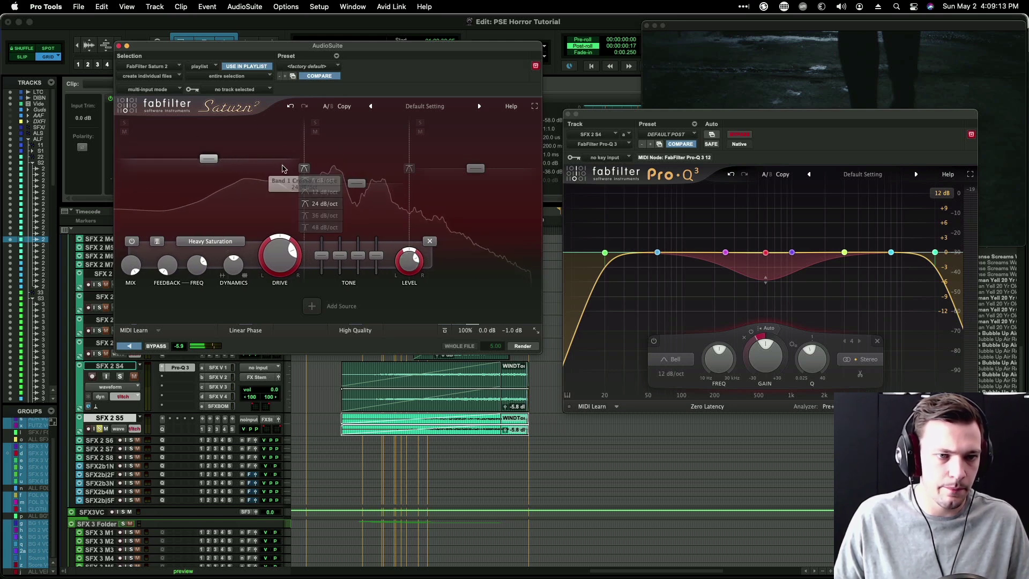
Step: Split off a fourth band at the low end, cut the band above it, and set Band 1 to about +26 dB with 84% drive
click(259, 129)
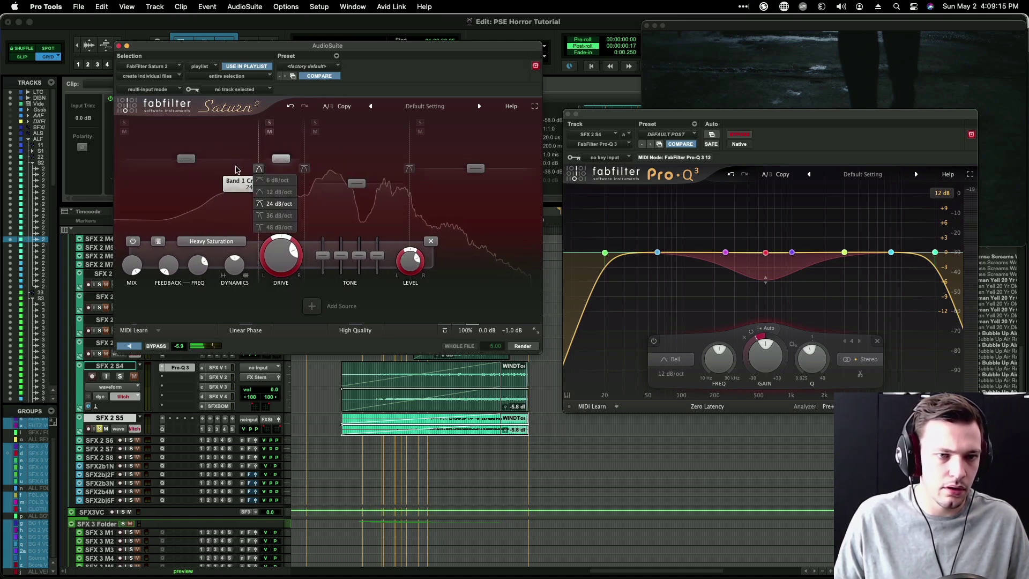
drag(258, 166, 269, 197)
drag(175, 161, 176, 139)
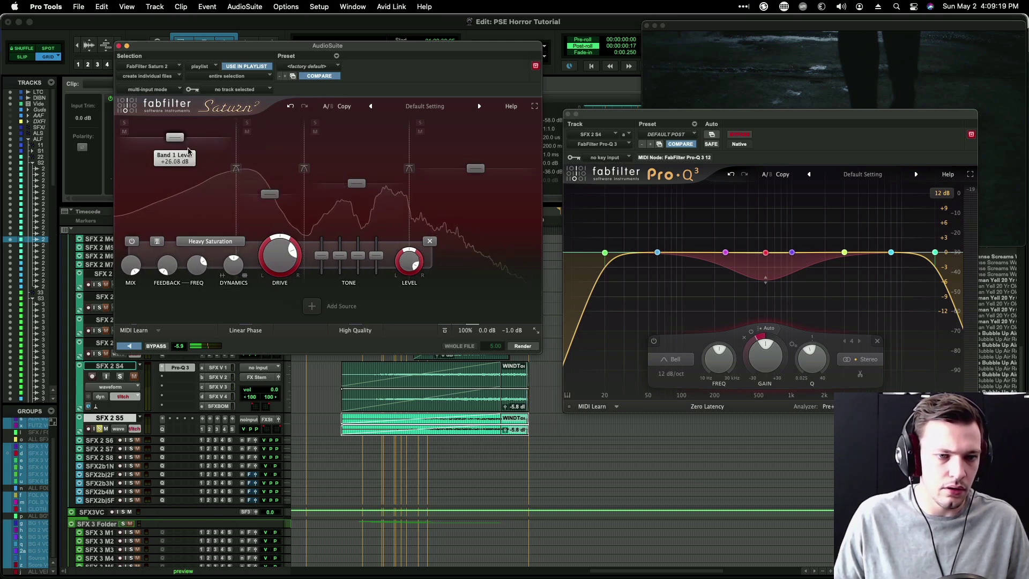
drag(275, 248, 276, 234)
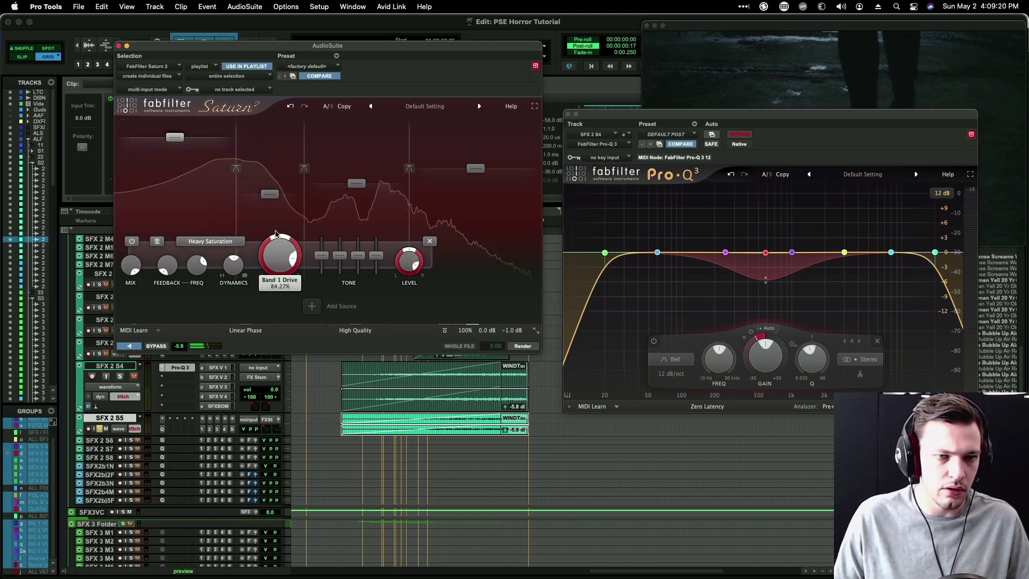
Step: Raise the drive on the upper Saturn 2 bands, render the effect onto the SFX 2 S5 wind clip, and close the plug-in
click(355, 184)
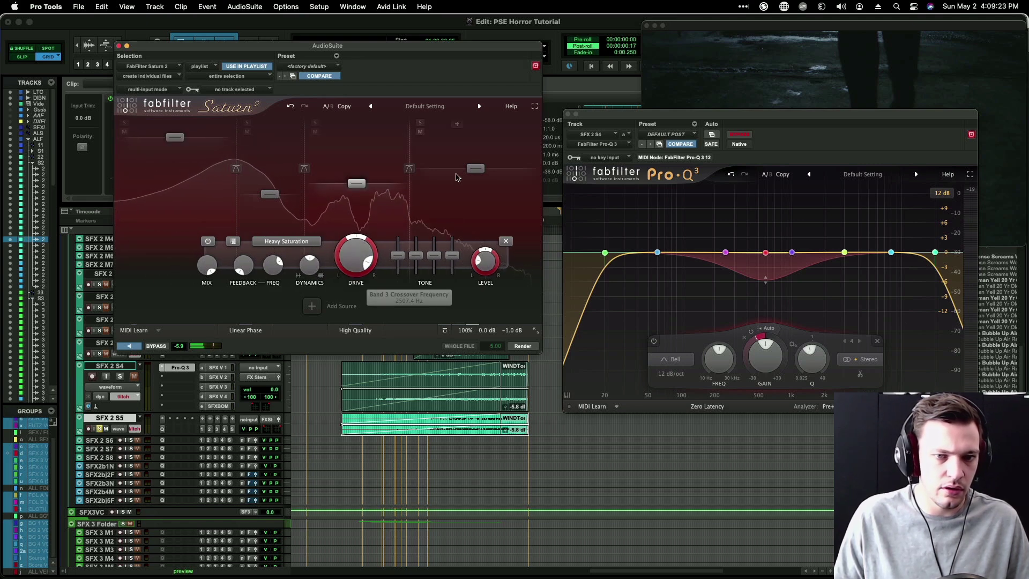
drag(383, 231, 384, 228)
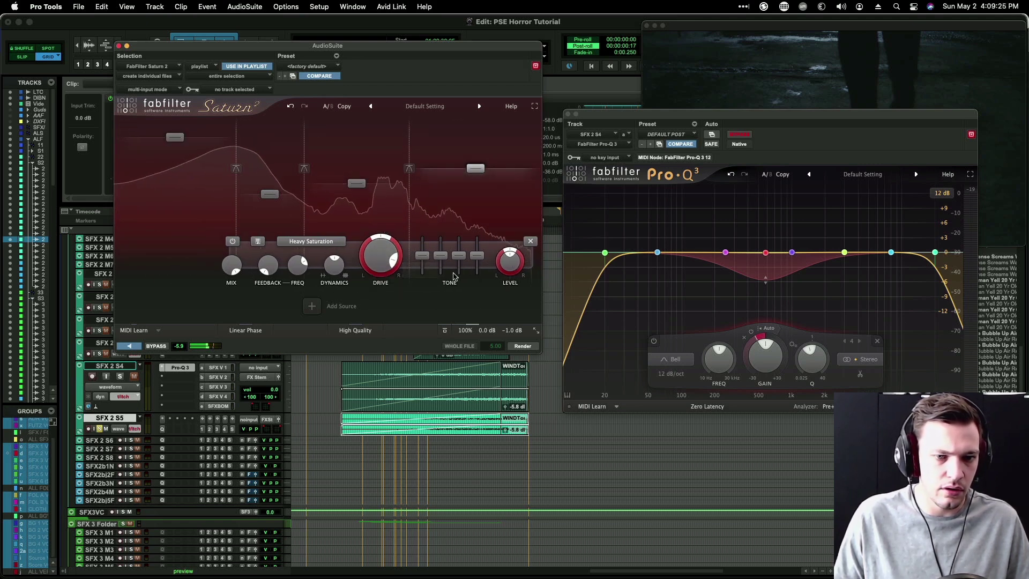
click(522, 346)
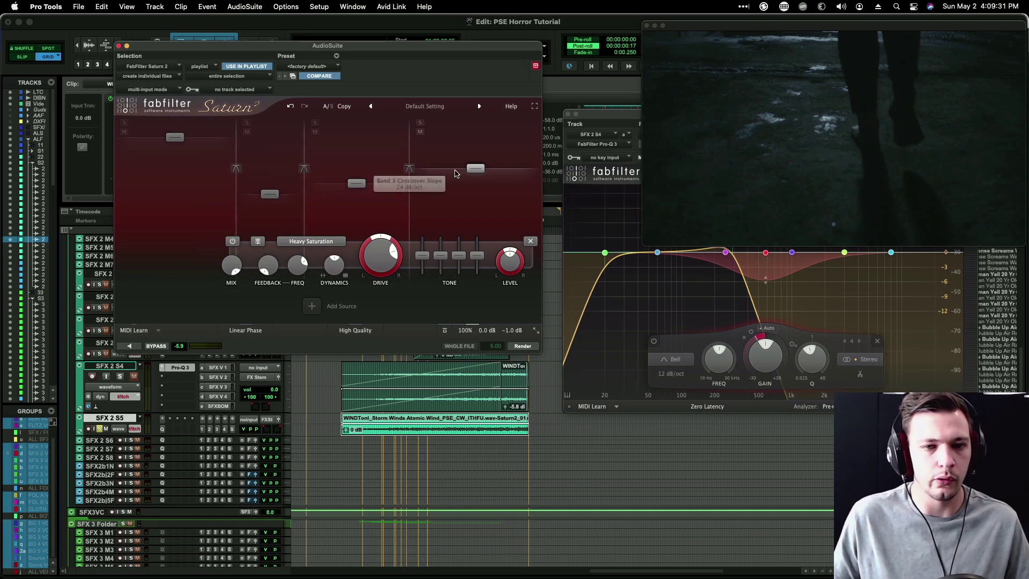
click(119, 45)
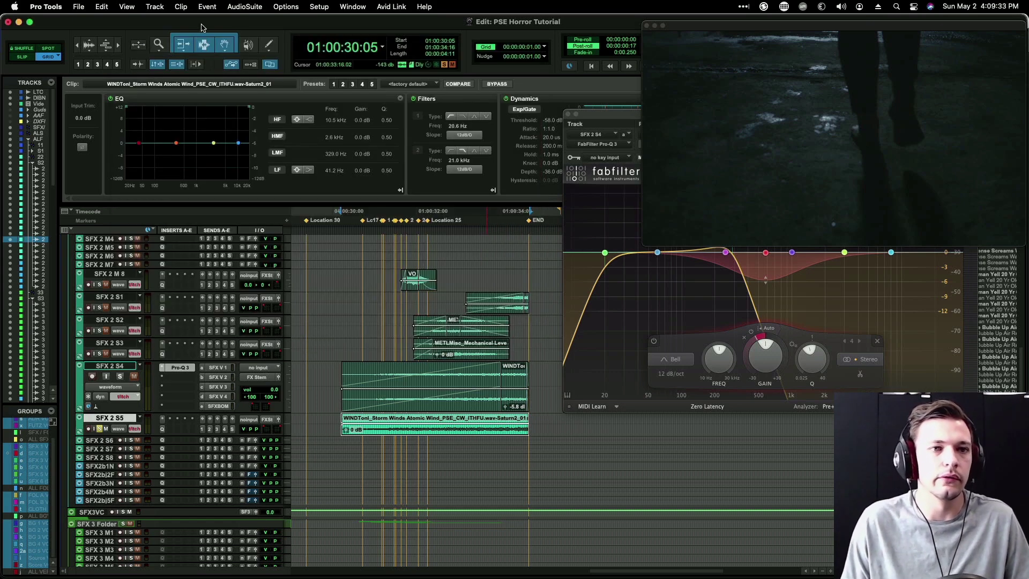
Step: Render the SFX 2 S5 wind clip through the Lowender AudioSuite plug-in and close it
click(246, 7)
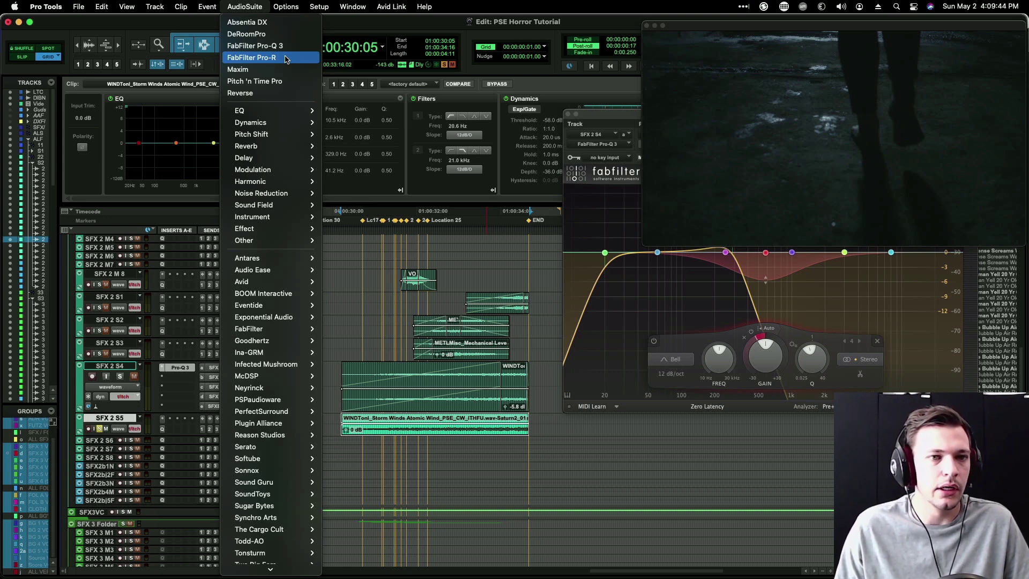
mouse_move(280, 570)
click(337, 568)
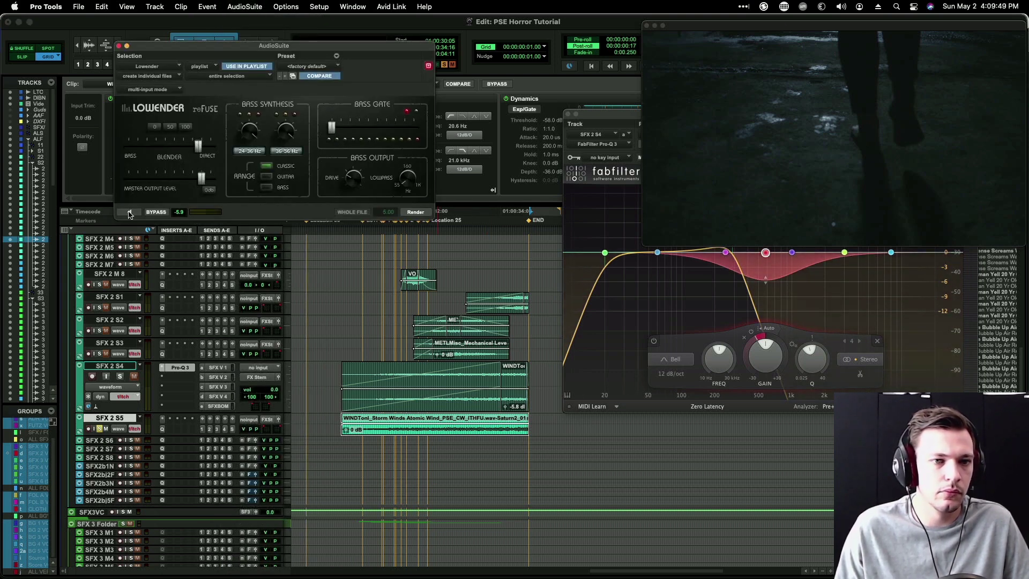
click(415, 212)
click(119, 45)
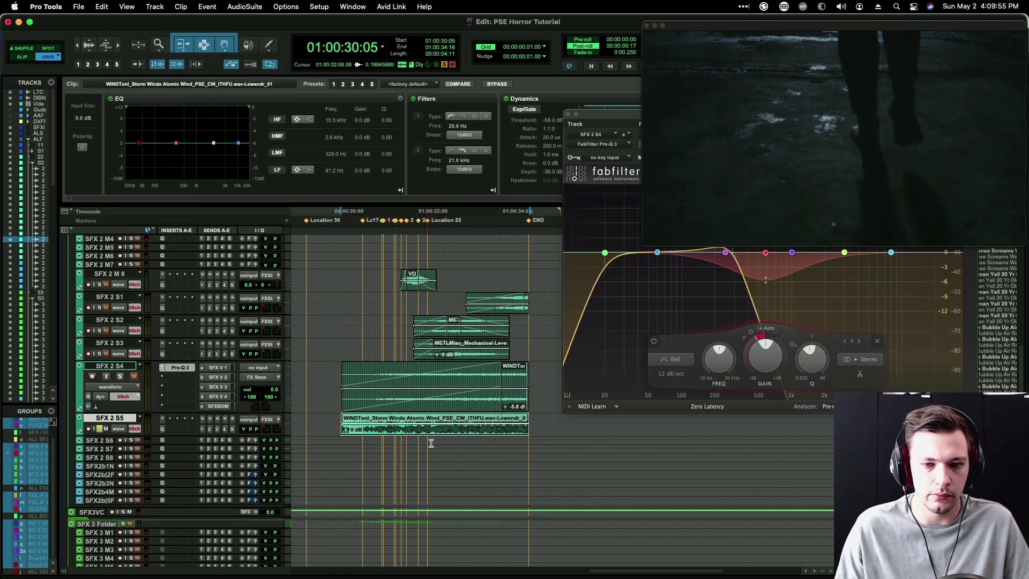
Step: Fade in the wind clip on SFX 2 S5 up to 01:00:34:08 and trim its start to 01:00:32:05
click(517, 419)
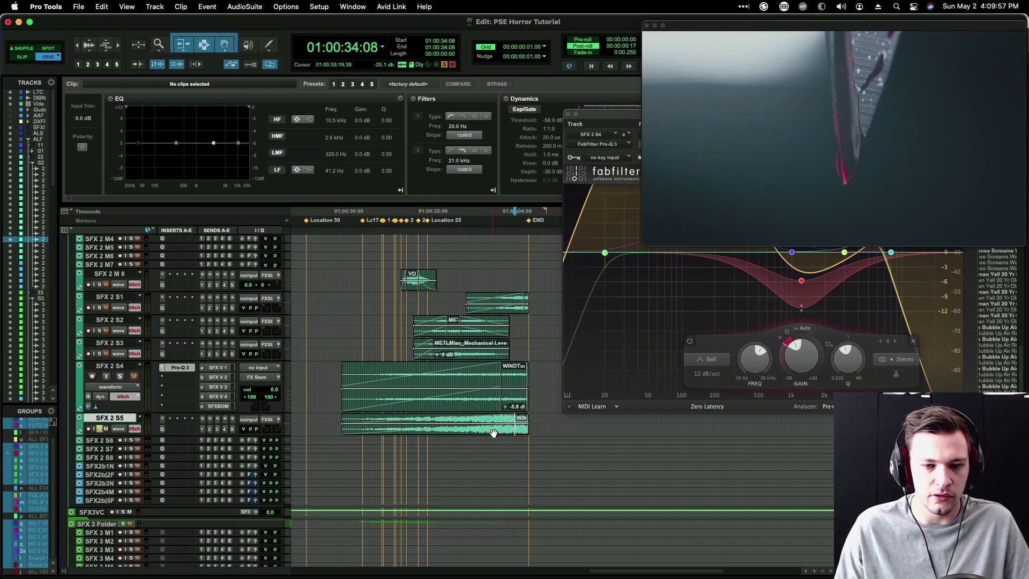
click(425, 418)
key(a)
key(space)
Step: Extend the fade-in of the trimmed SFX 2 S5 wind clip to 01:00:34:14, close to the END marker
click(522, 419)
key(t)
key(t)
scroll(586, 431, right, 3)
click(475, 421)
key(d)
double_click(451, 432)
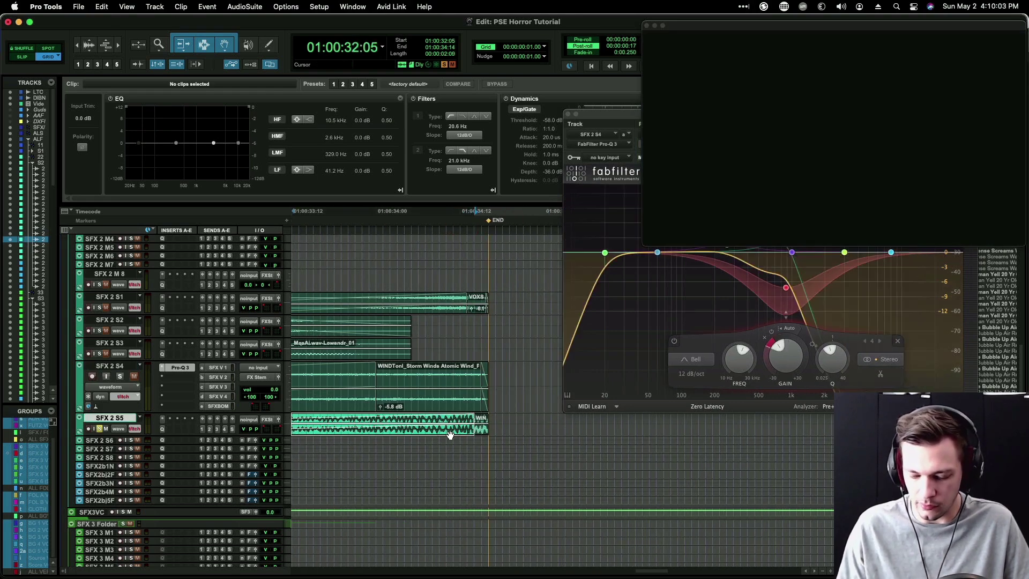
key(Down)
key(Return)
key(r)
Step: Reduce the SFX 2 S4 track height and play the layered section from 01:00:29:07
click(486, 370)
key(r)
click(321, 377)
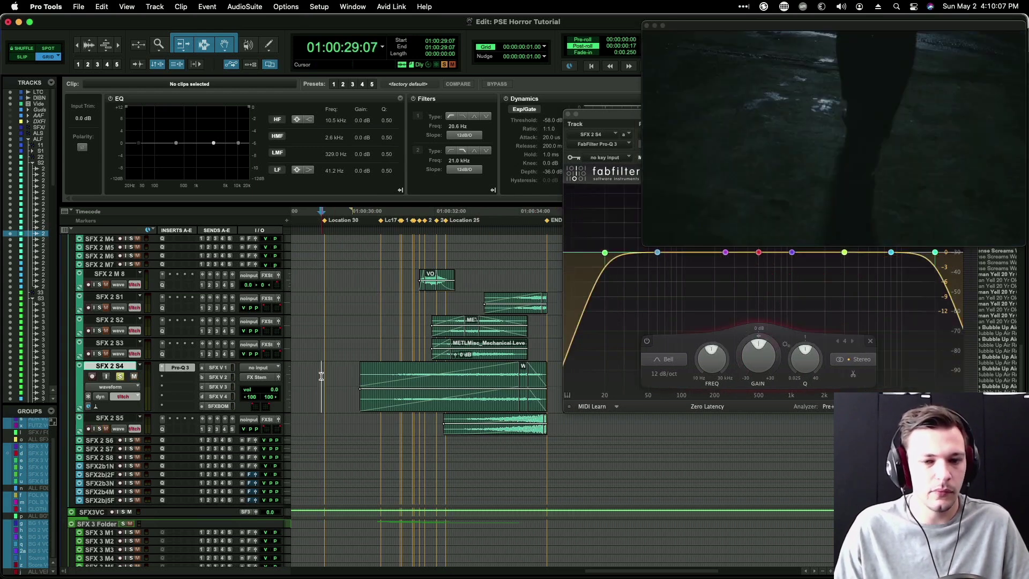
key(ctrl+Down)
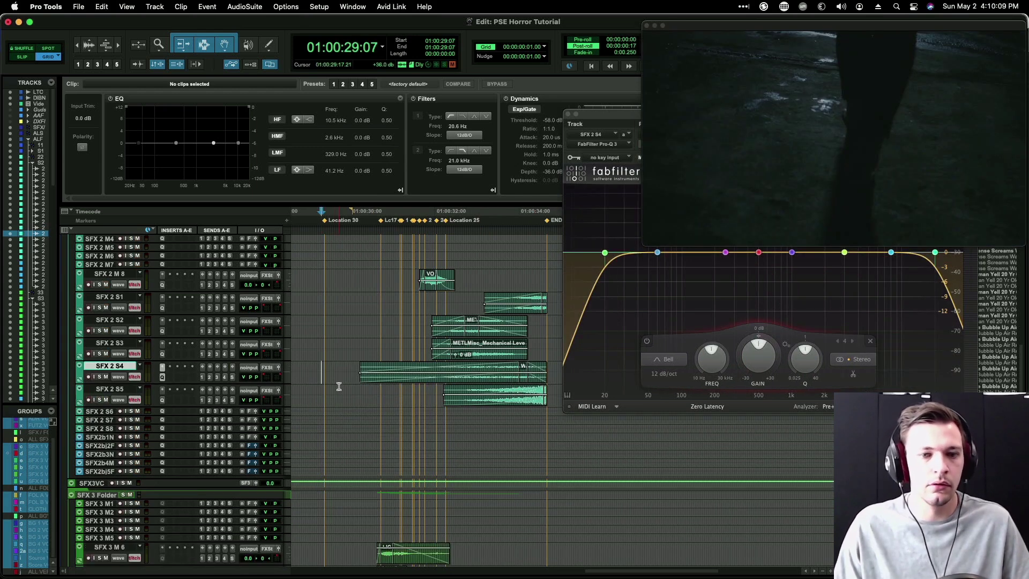
key(space)
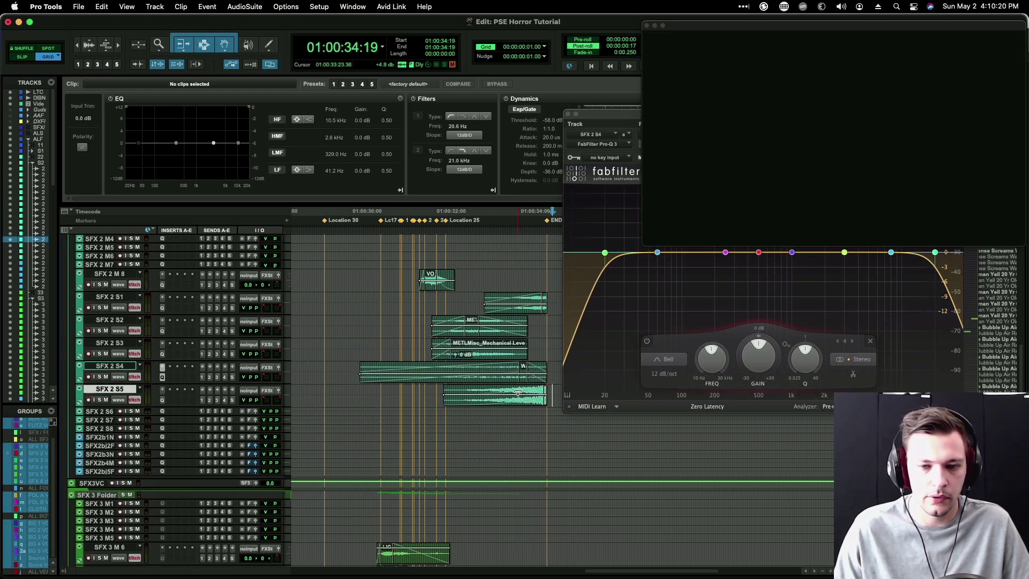
Step: Replay all the layers from 01:00:29:07 through the END marker and close SFX 2 S4's Pro-Q 3 window
scroll(453, 371, right, 5)
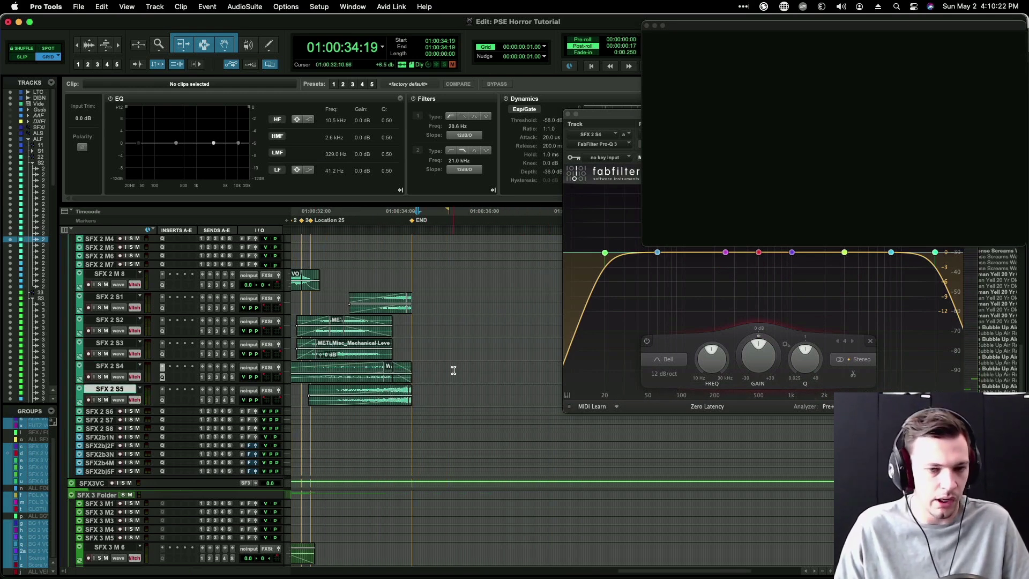
scroll(428, 364, left, 4)
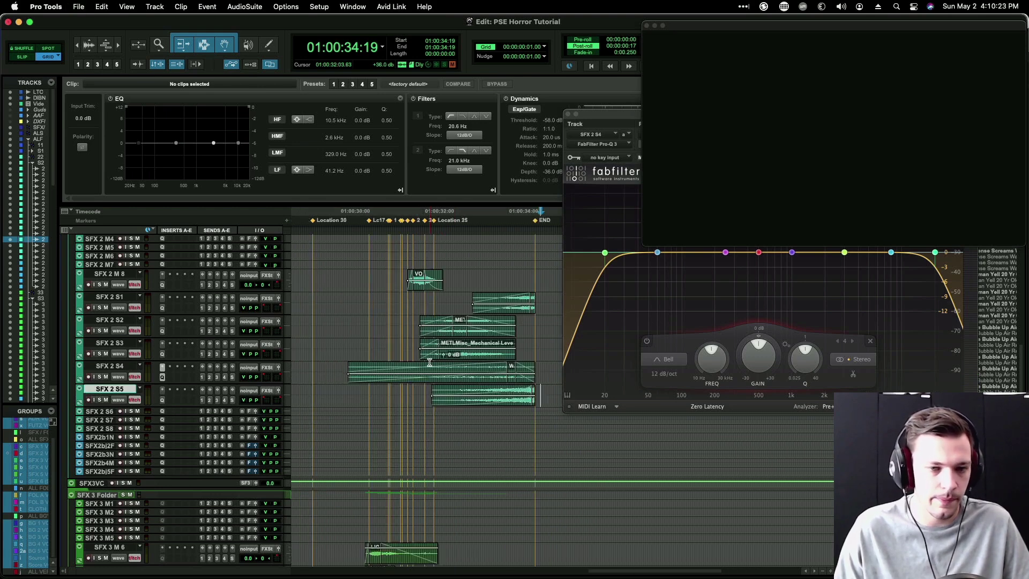
click(310, 341)
key(space)
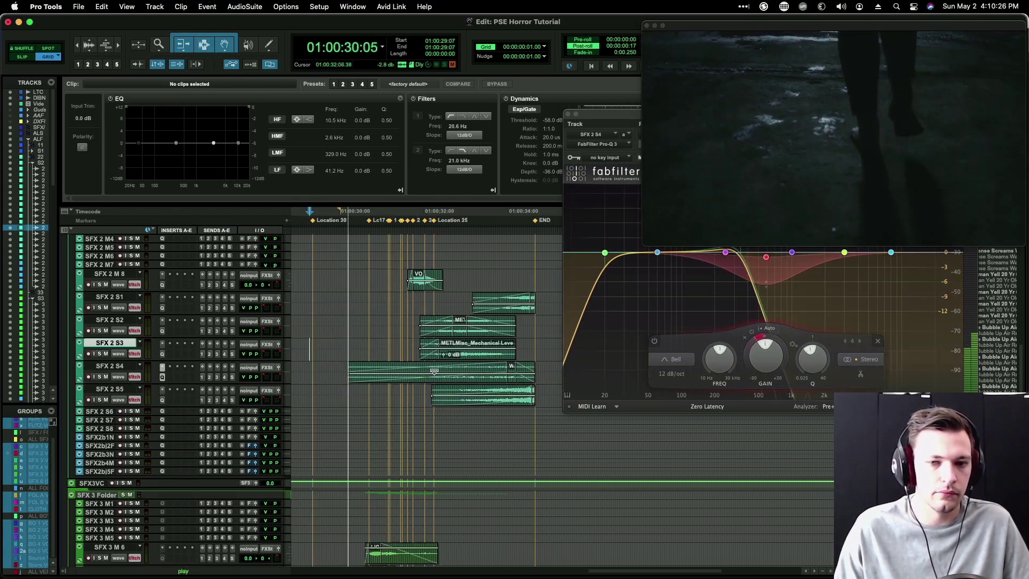
scroll(429, 343, up, 5)
click(568, 114)
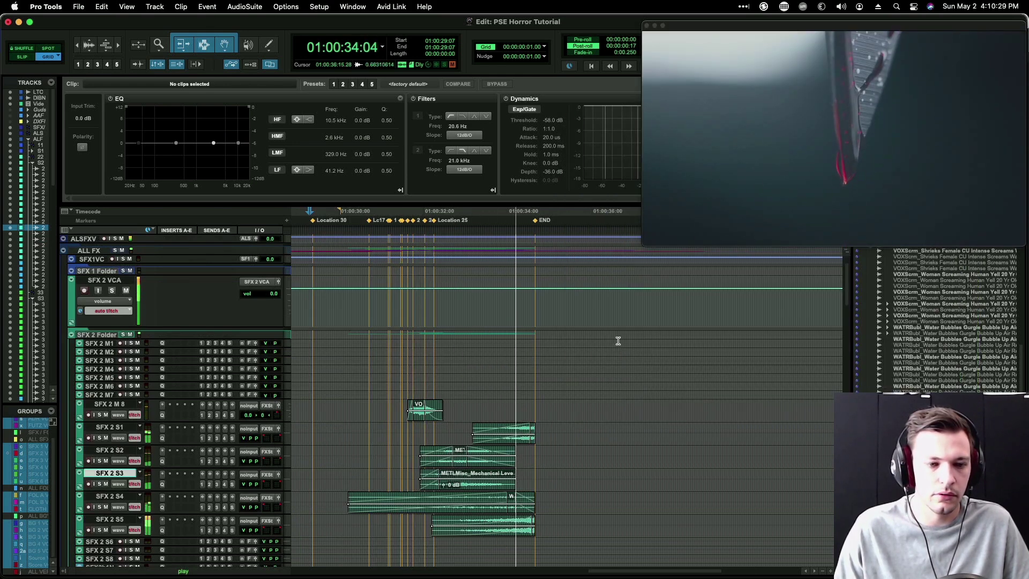
scroll(619, 359, down, 7)
key(space)
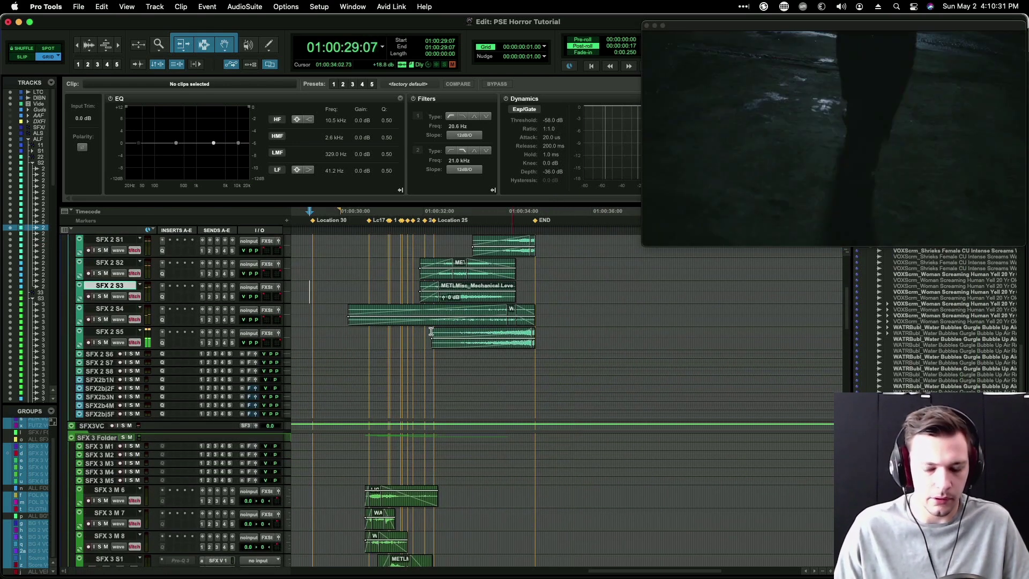
Step: Play SFX 2 S5 soloed from 01:00:31:22 in volume view and open its Pro-Q 3 equalizer
click(419, 332)
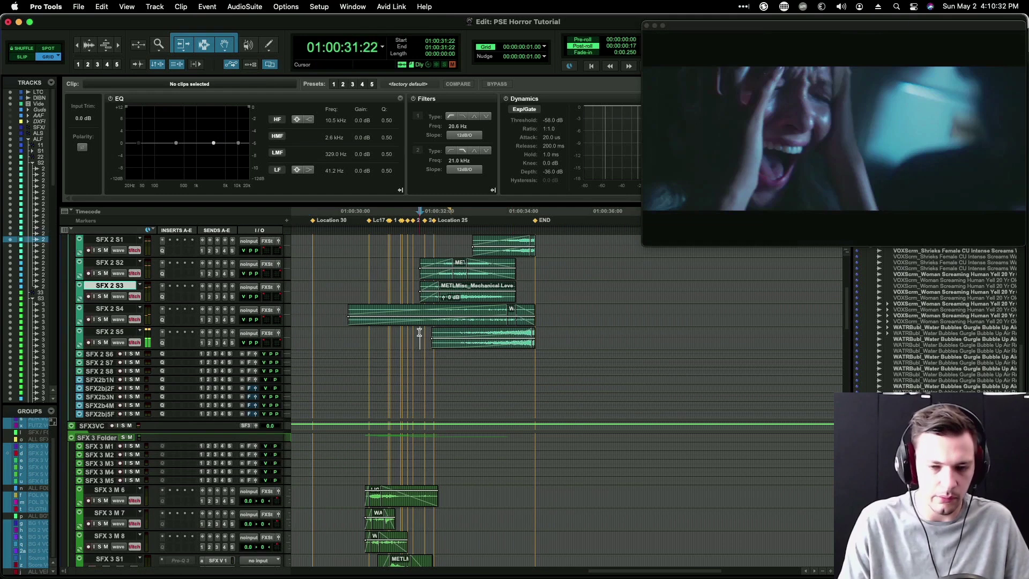
key(ctrl+minus)
key(space)
key(super+])
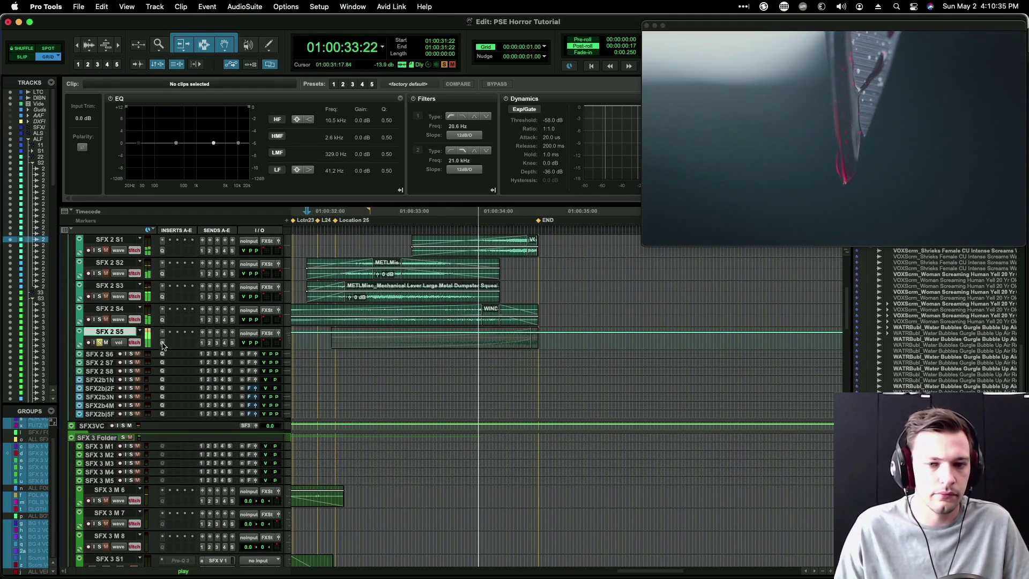
click(162, 343)
key(space)
Step: Select the whole SFX 2 S5 wind clip, flatten Pro-Q 3's bell bands, raise the high cut, and adjust the 63 Hz low shelf during playback
click(481, 339)
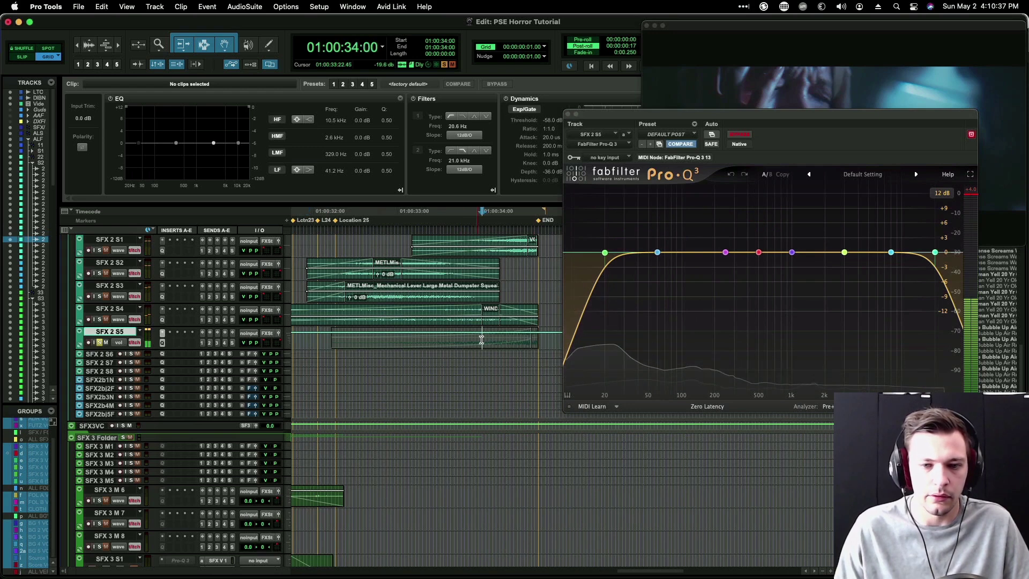
double_click(482, 339)
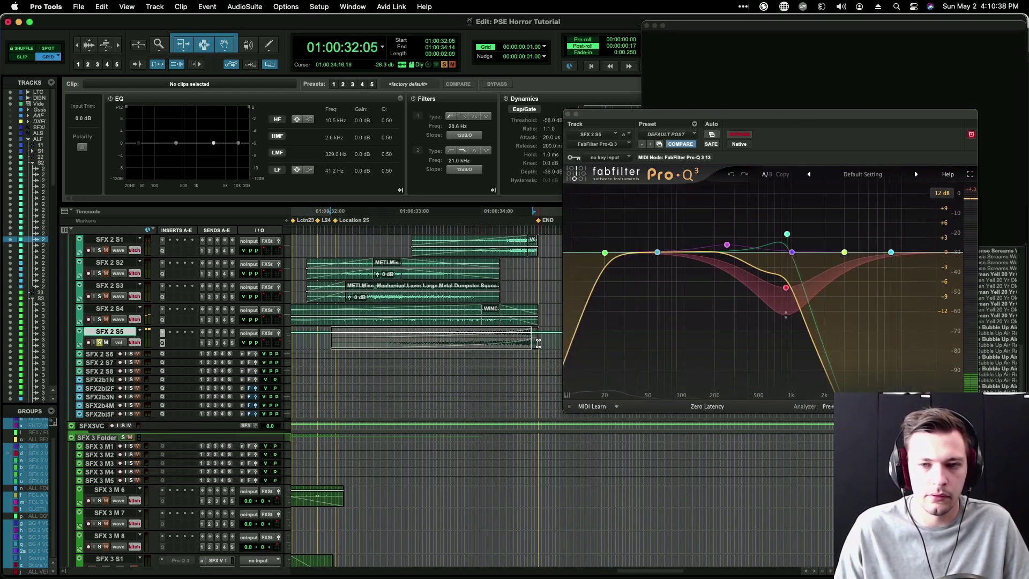
double_click(538, 343)
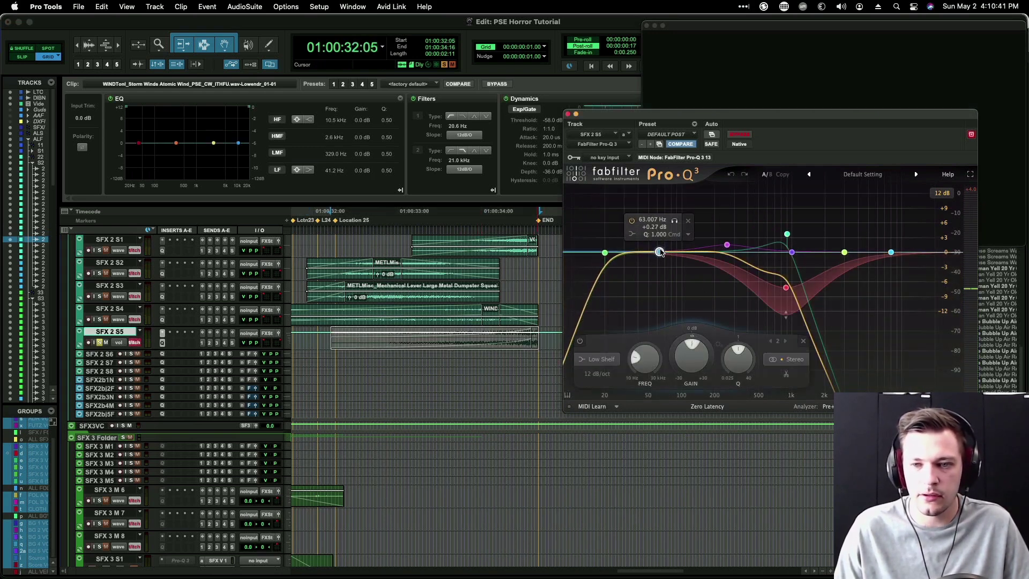
drag(792, 292, 788, 269)
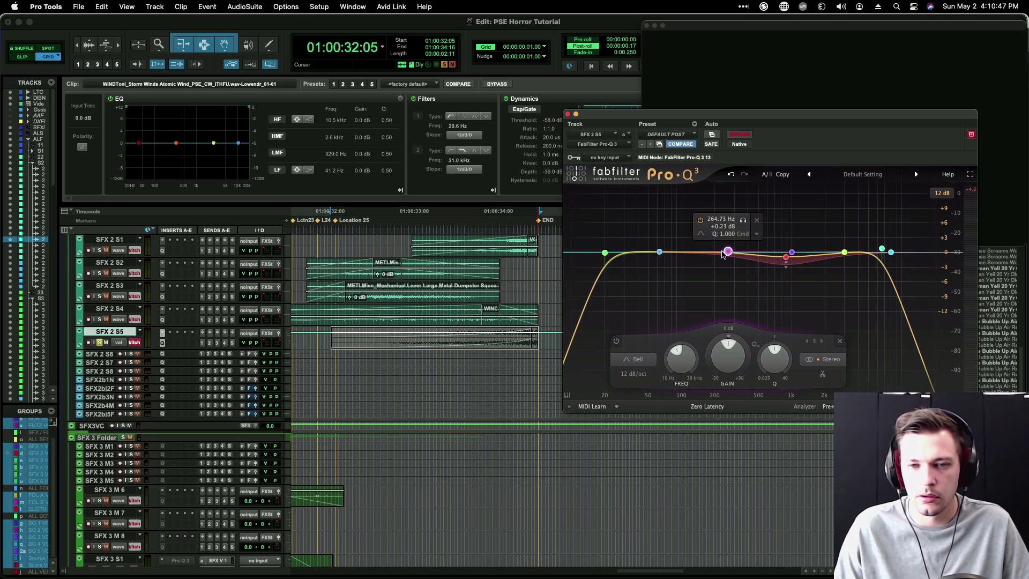
key(space)
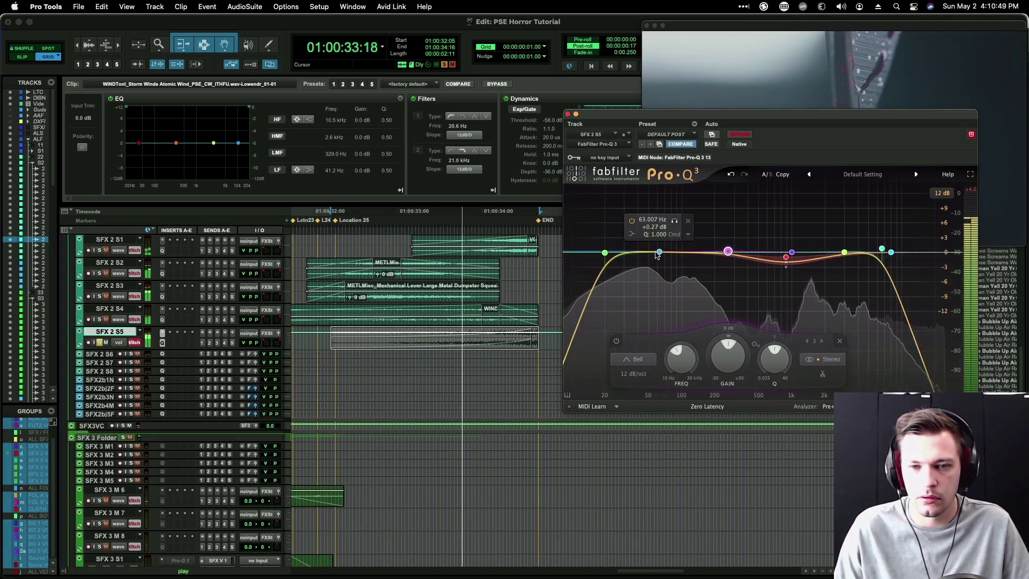
drag(656, 255, 659, 273)
key(r)
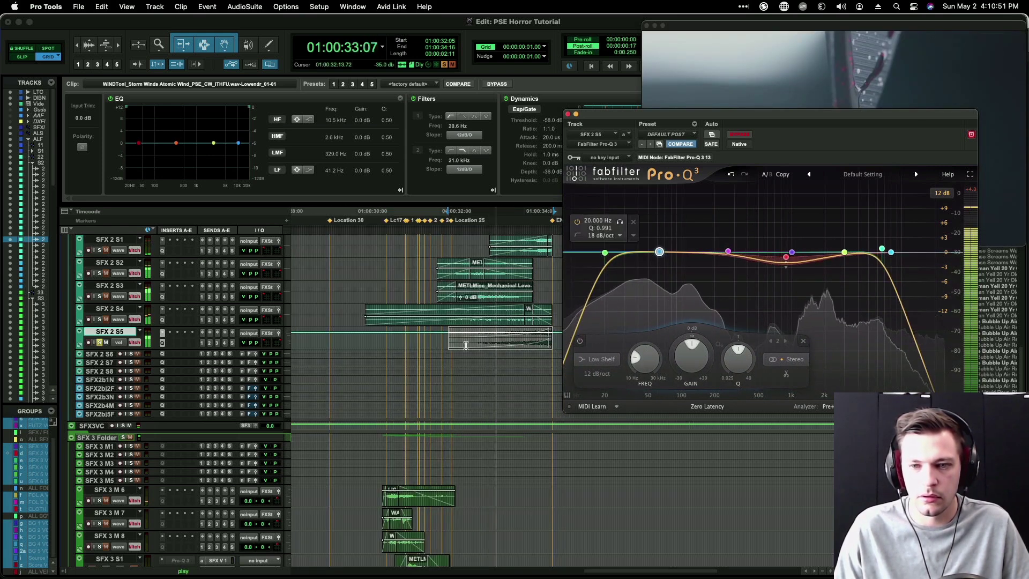
Step: Sweep Pro-Q 3's high cut up to about 21.9 kHz and back down while previewing the SFX 2 S5 wind clip
mouse_move(883, 252)
mouse_down()
mouse_move(894, 251)
mouse_move(864, 253)
mouse_up()
key(space)
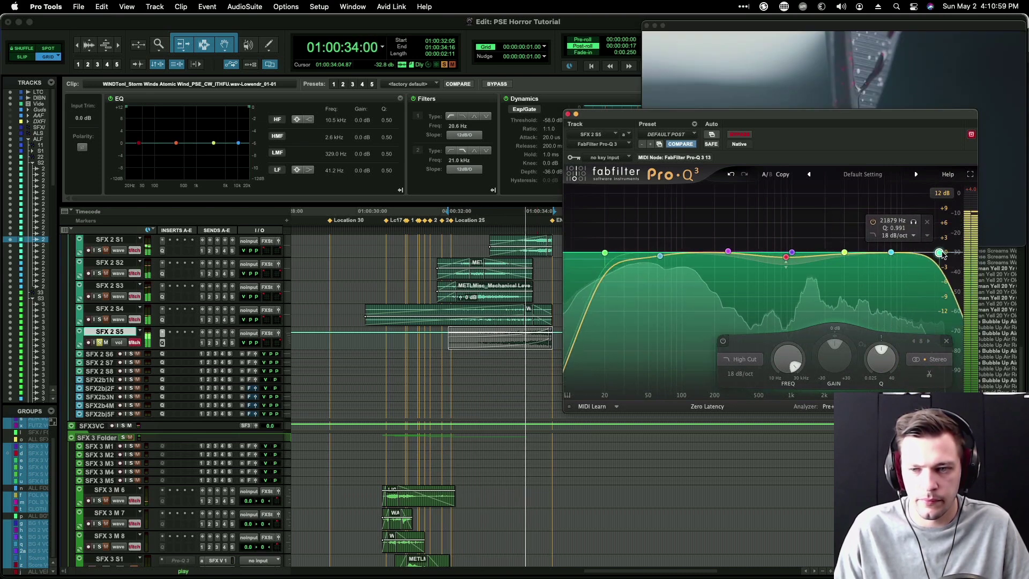
drag(864, 252, 851, 224)
key(space)
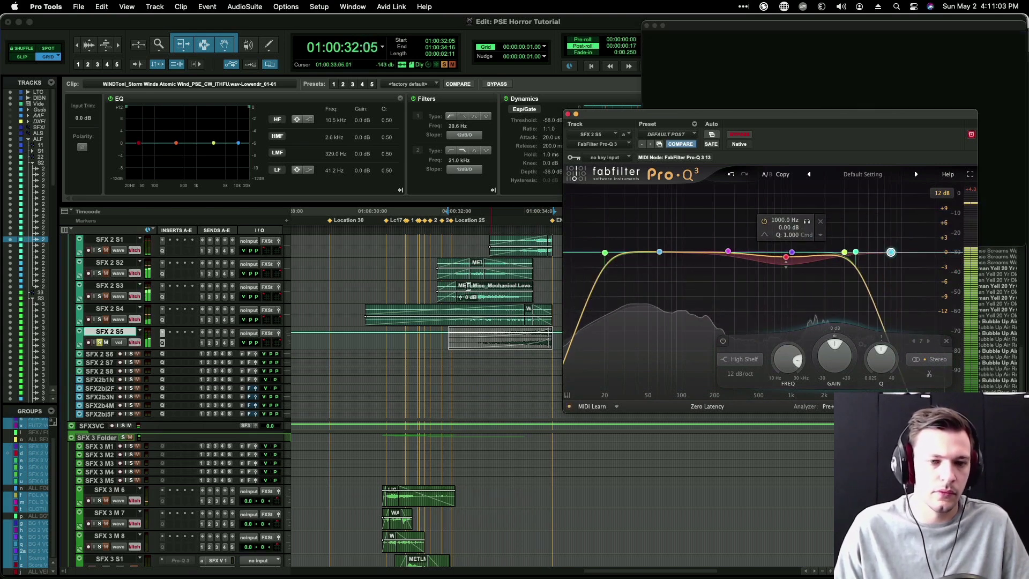
Step: Replay the section through the END marker and add a short fade-out to the end of the SFX 2 S5 wind clip in waveform view
click(353, 338)
key(space)
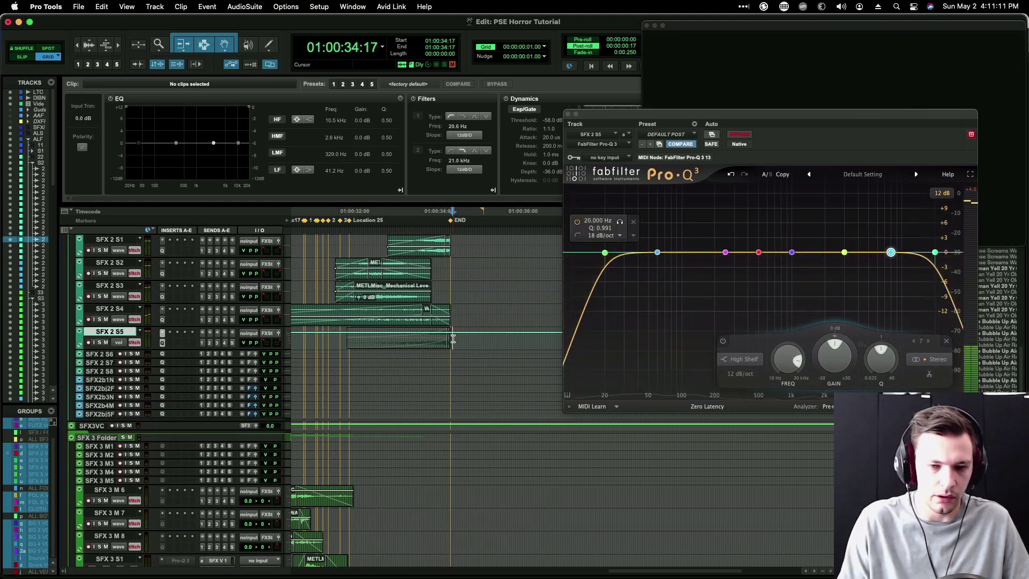
scroll(452, 338, up, 6)
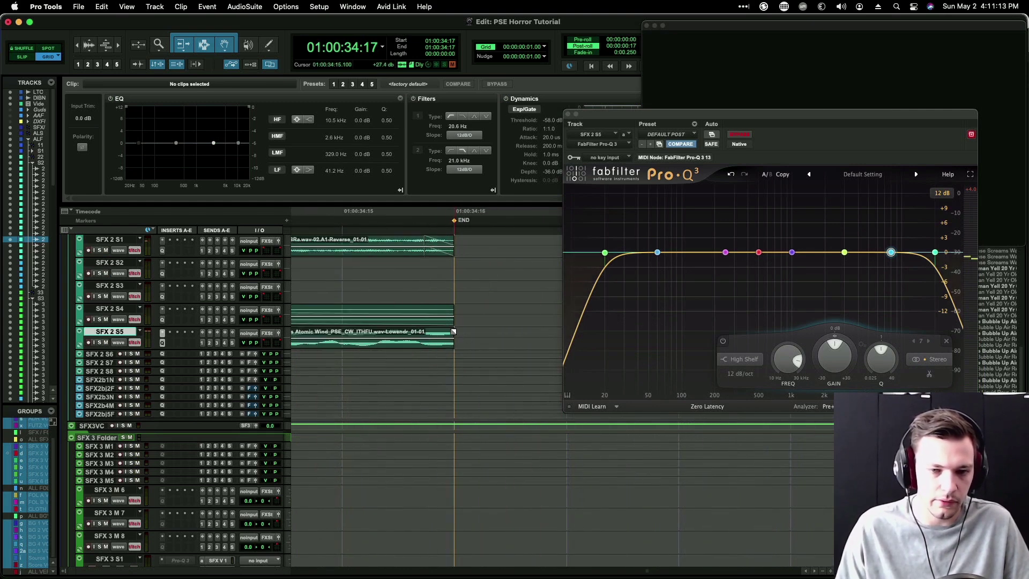
click(453, 331)
drag(434, 326, 397, 328)
scroll(461, 343, down, 1)
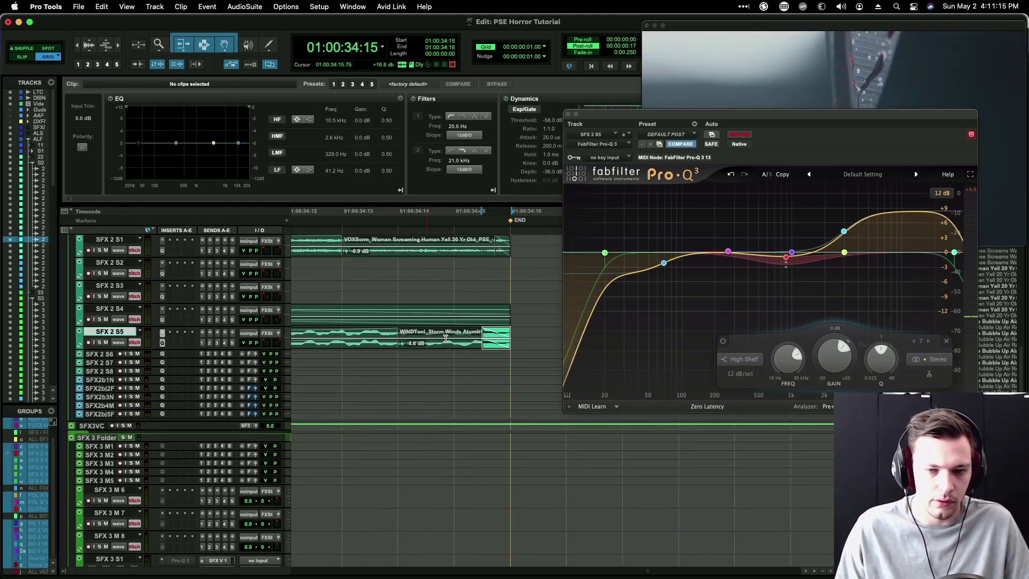
scroll(482, 346, left, 3)
scroll(521, 350, up, 1)
scroll(450, 348, right, 5)
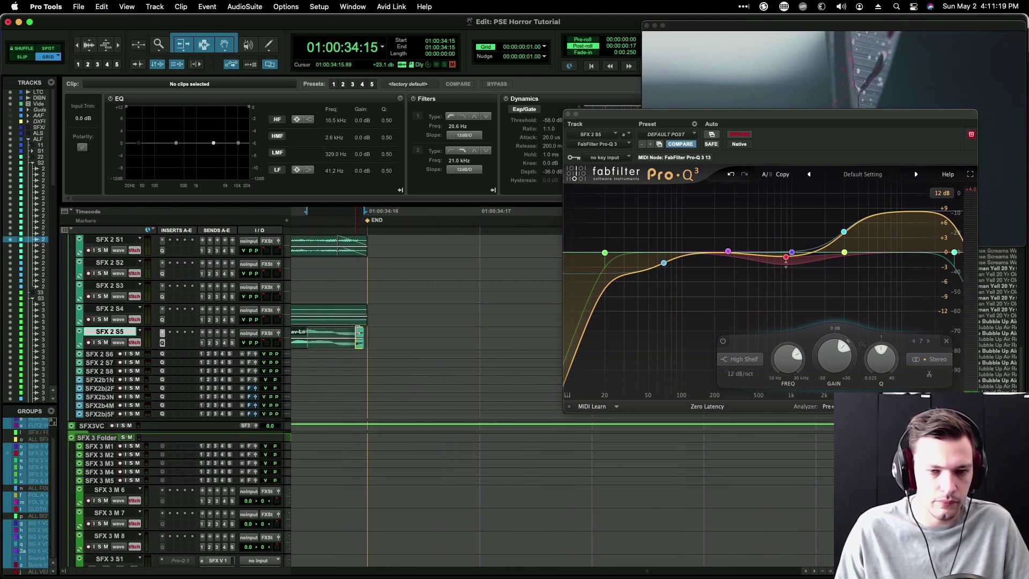
drag(357, 330, 356, 329)
scroll(423, 316, down, 5)
key(r)
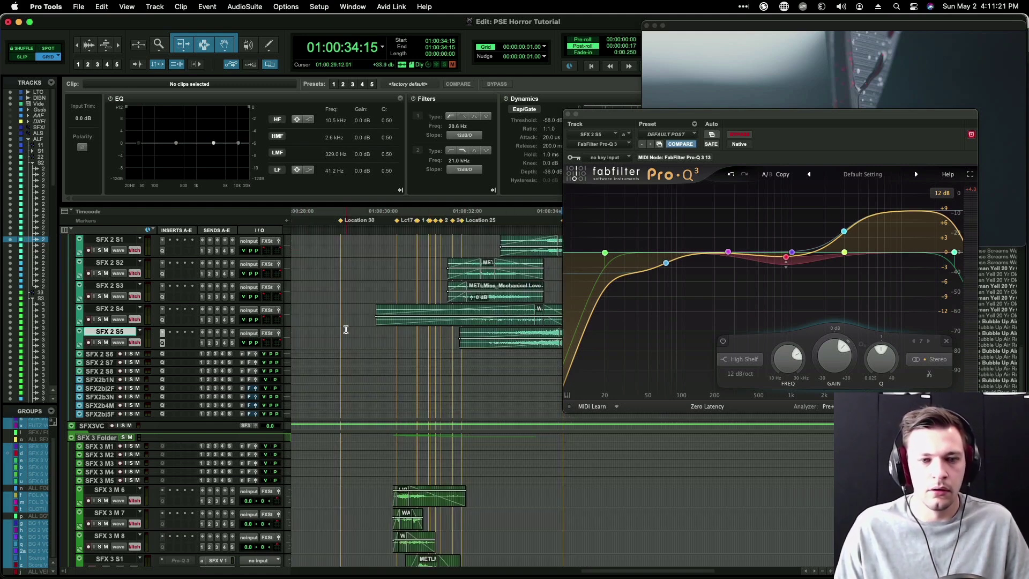
Step: Play all the layers from 01:00:29:12 past the END marker and close SFX 2 S5's Pro-Q 3 window
click(346, 330)
key(space)
click(569, 114)
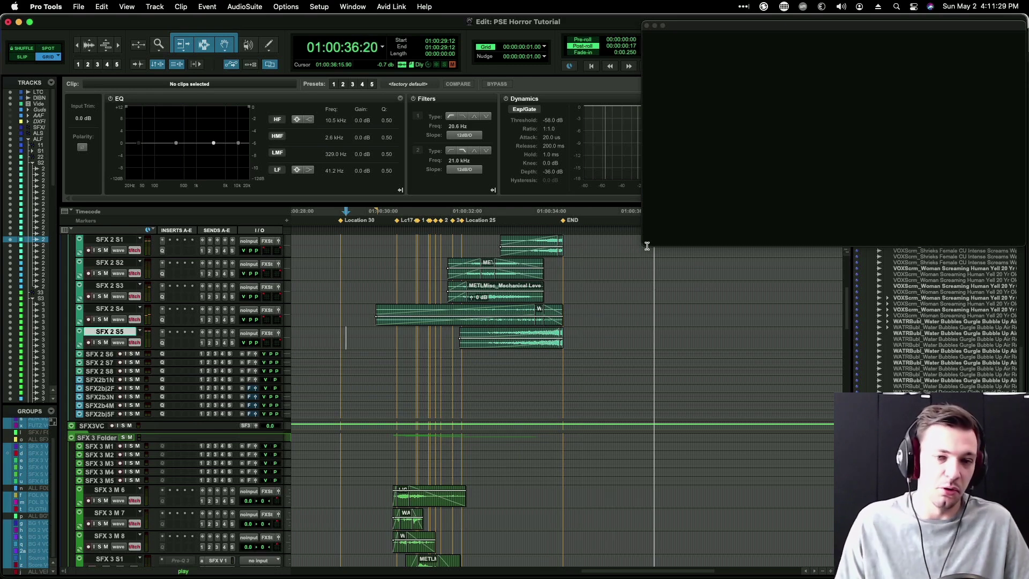
Step: Return the playhead to the session start, with the timeline zoomed out, and enlarge the video window over most of the timeline
key(Return)
key(r)
drag(643, 245, 289, 448)
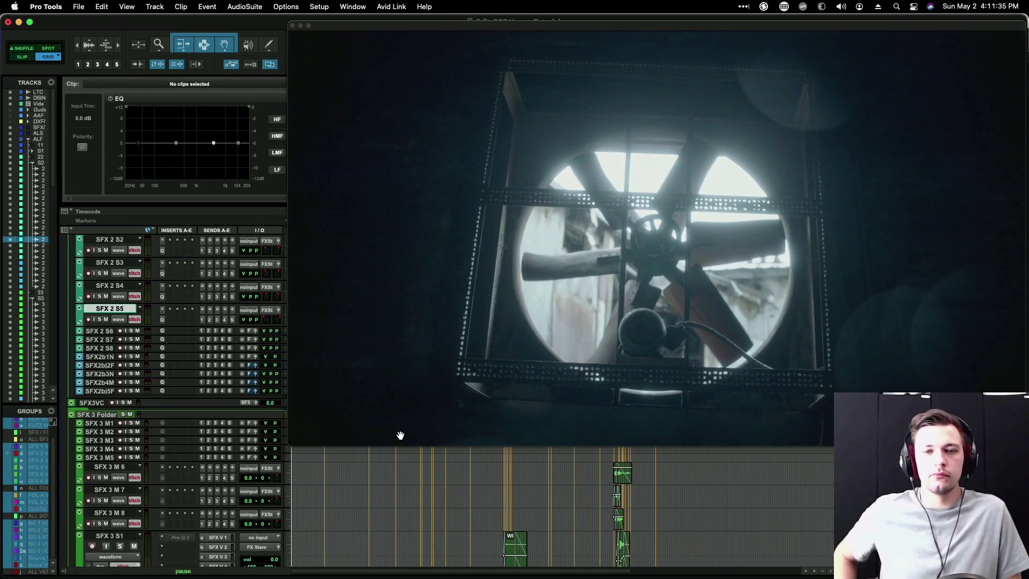
Step: Play the whole trailer from the start with all layers, and move the playhead to mid-trailer shots on the SFX 3 M 6 track
key(space)
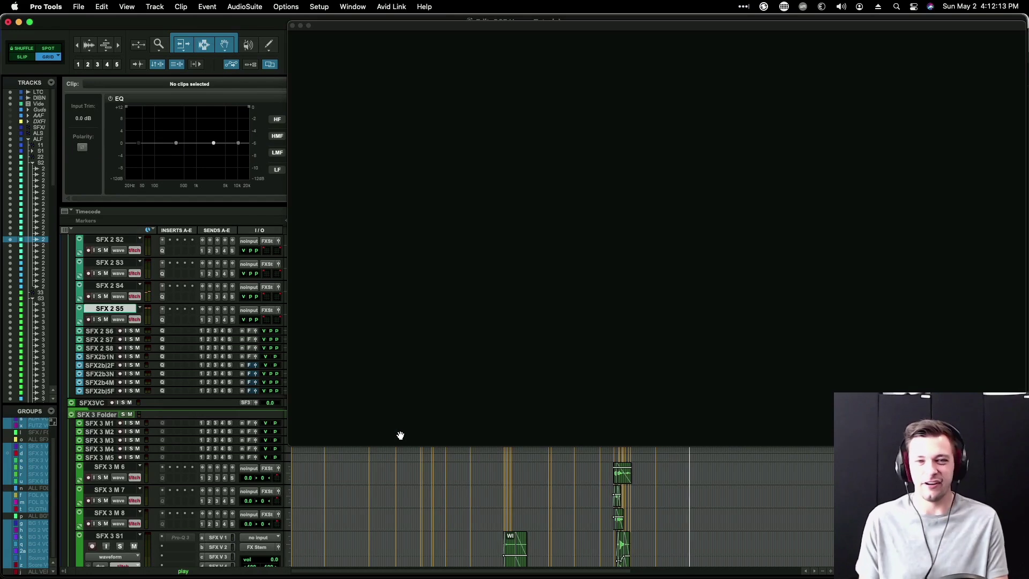
key(space)
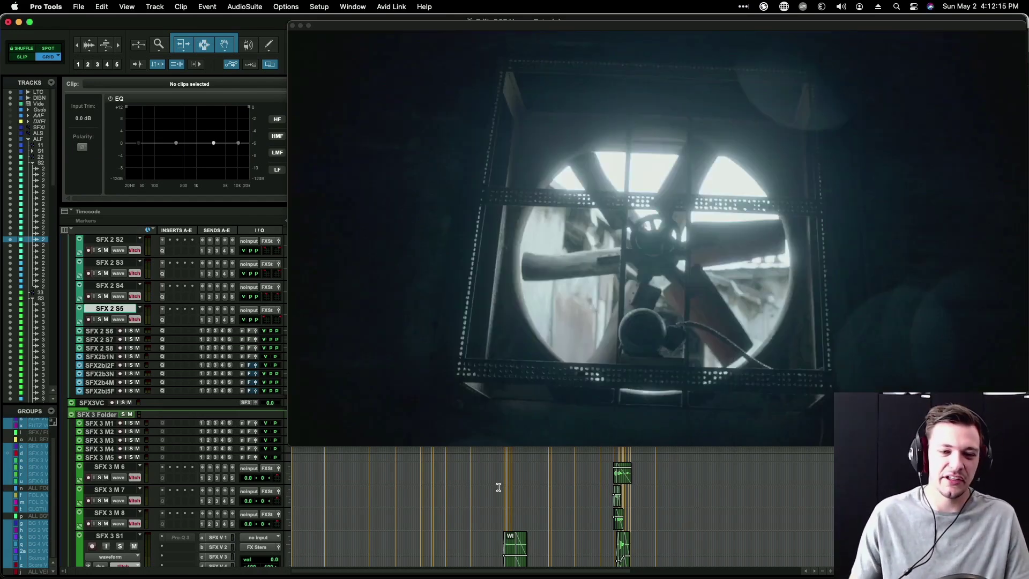
click(497, 466)
click(551, 470)
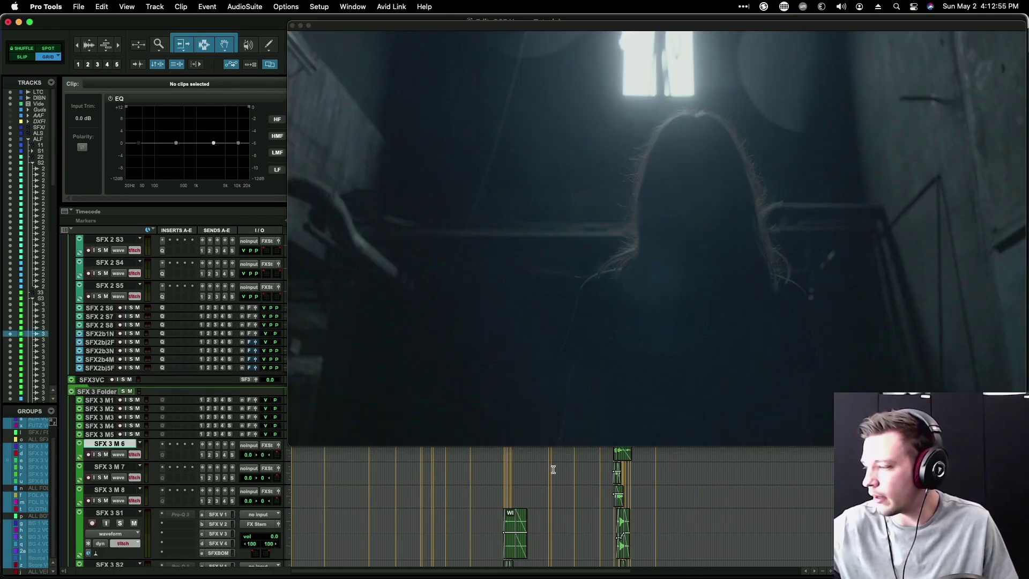